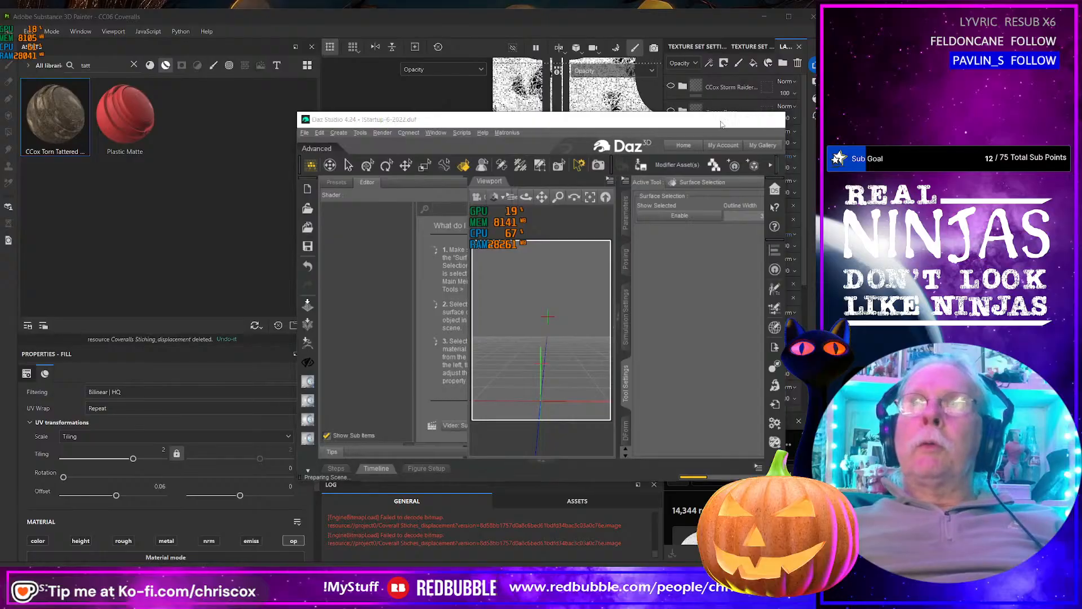
# Step: Put the Daz Studio window away, bring Substance 3D Painter forward and make its window slightly narrower
pyautogui.click(722, 120)
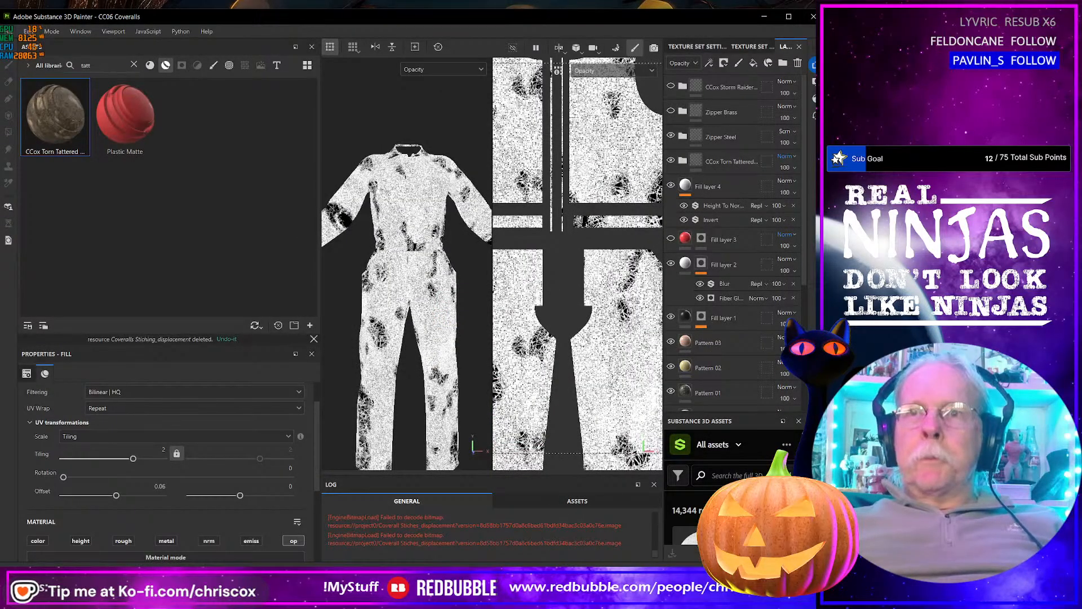
pyautogui.moveTo(826, 304)
pyautogui.mouseDown()
pyautogui.moveTo(773, 305)
pyautogui.moveTo(801, 305)
pyautogui.mouseUp()
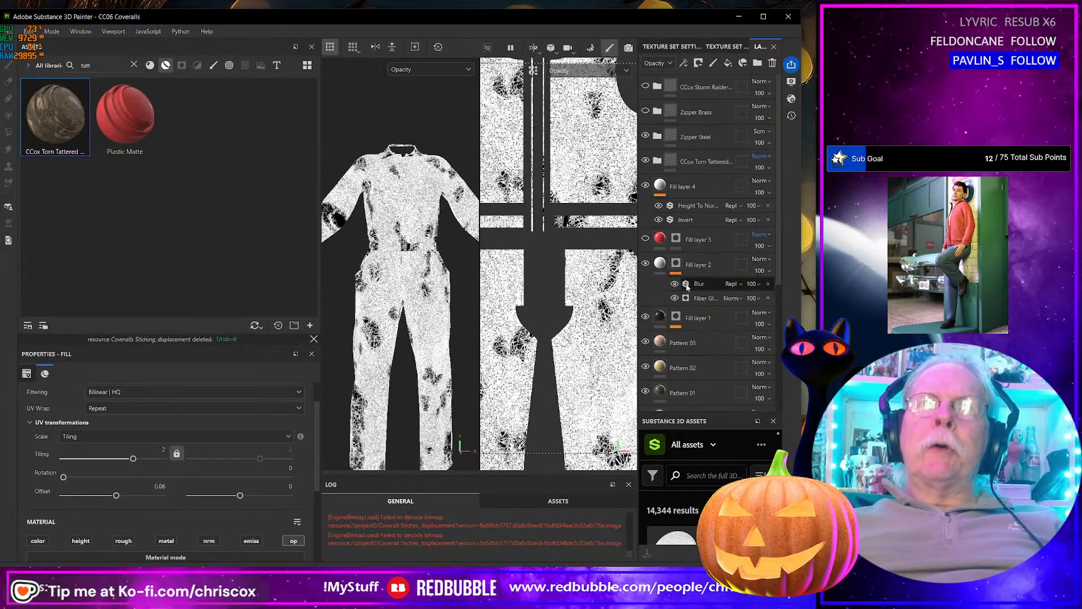
pyautogui.scroll(-2, 687, 287)
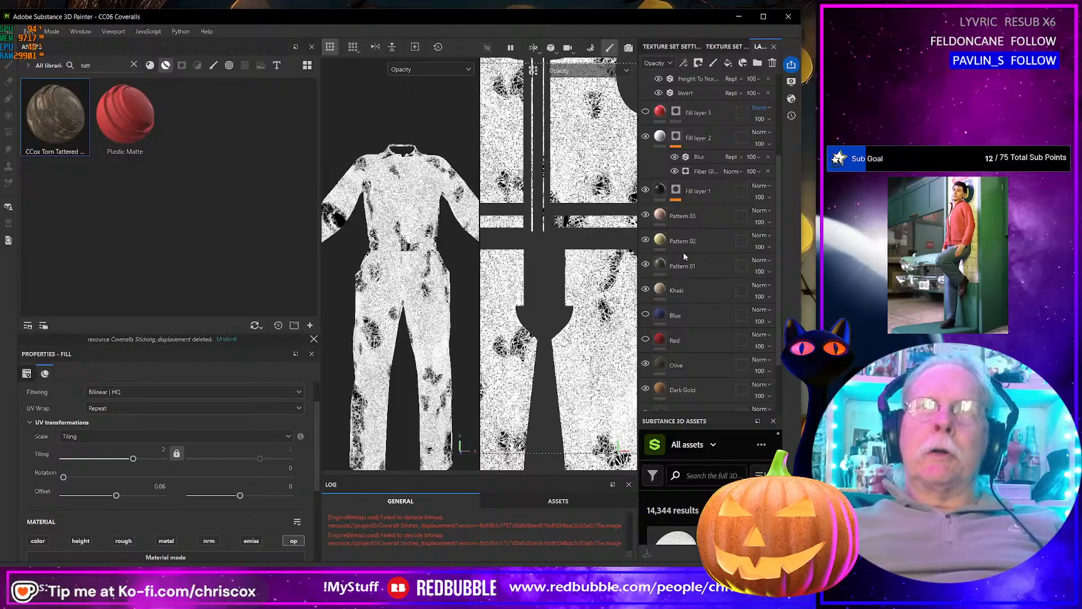
pyautogui.scroll(2, 684, 252)
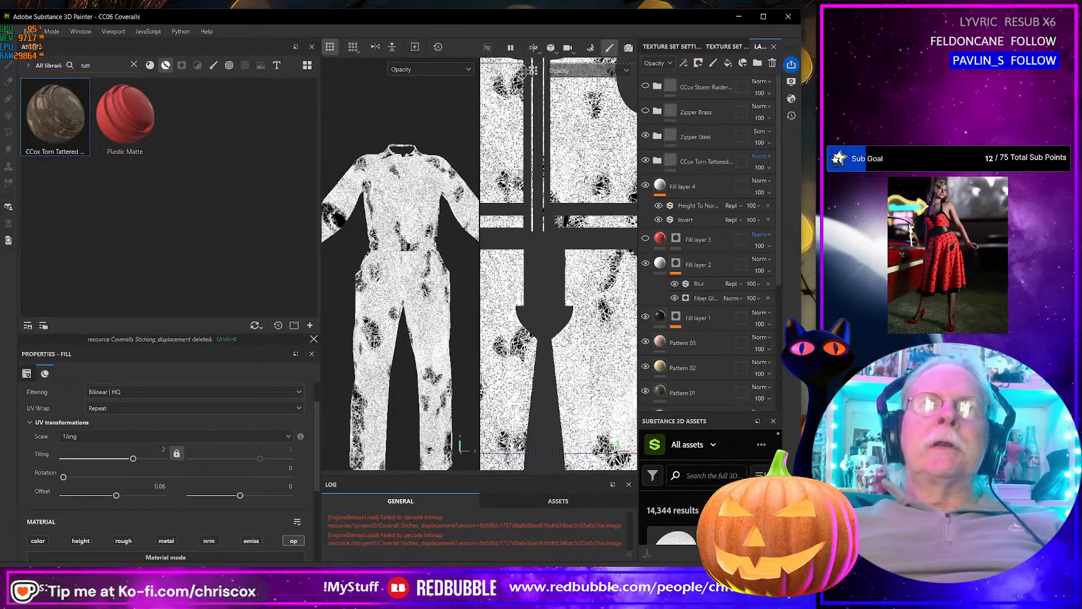
# Step: Inspect the coveralls' Height mesh map up close in the viewports and return the display to Material
pyautogui.click(442, 69)
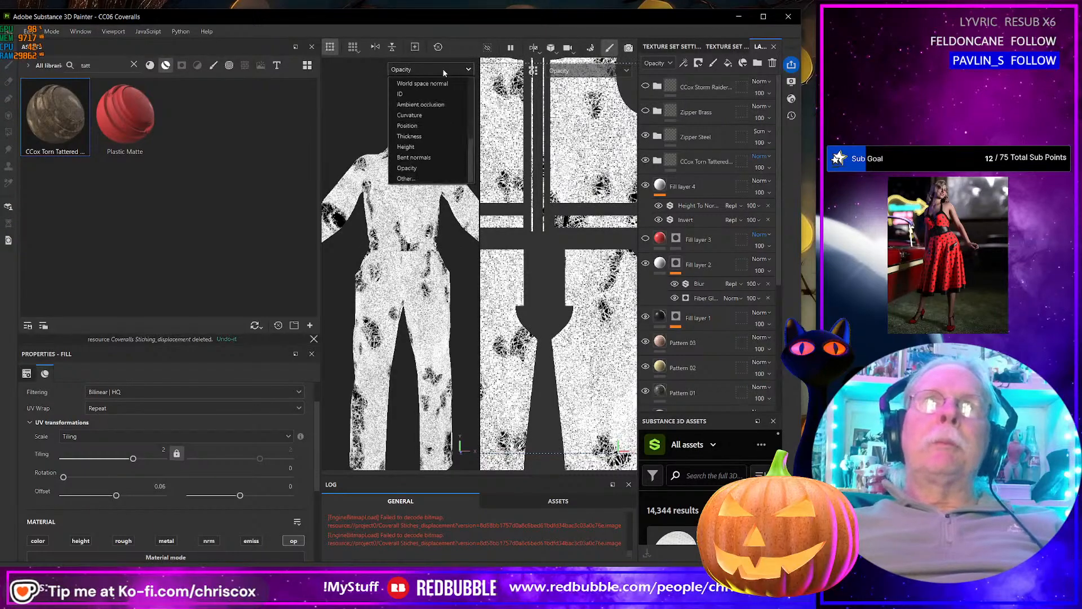
pyautogui.click(432, 147)
pyautogui.scroll(8, 422, 238)
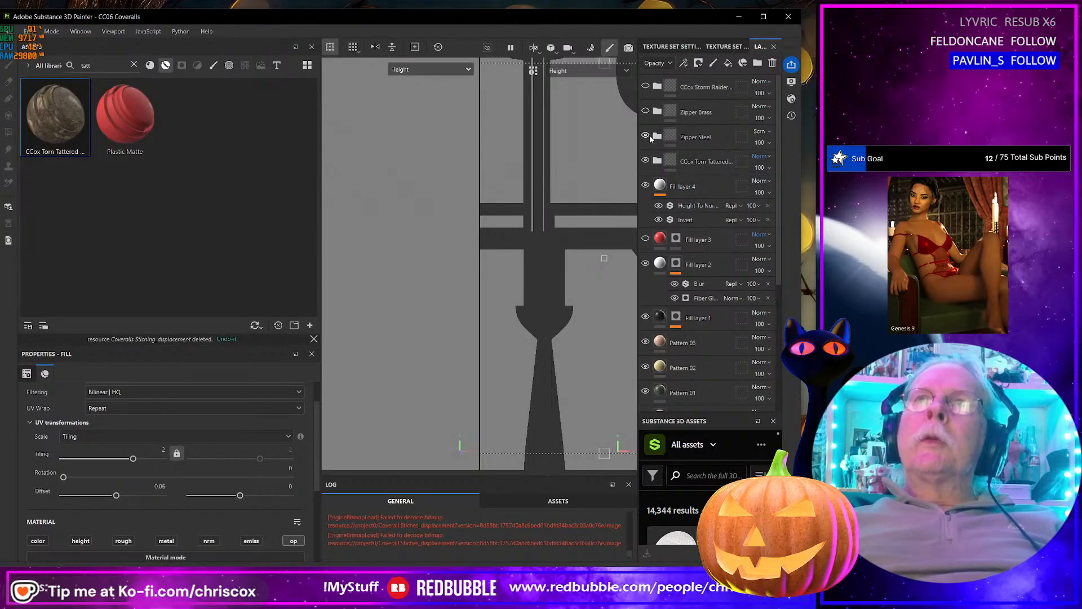
pyautogui.click(600, 72)
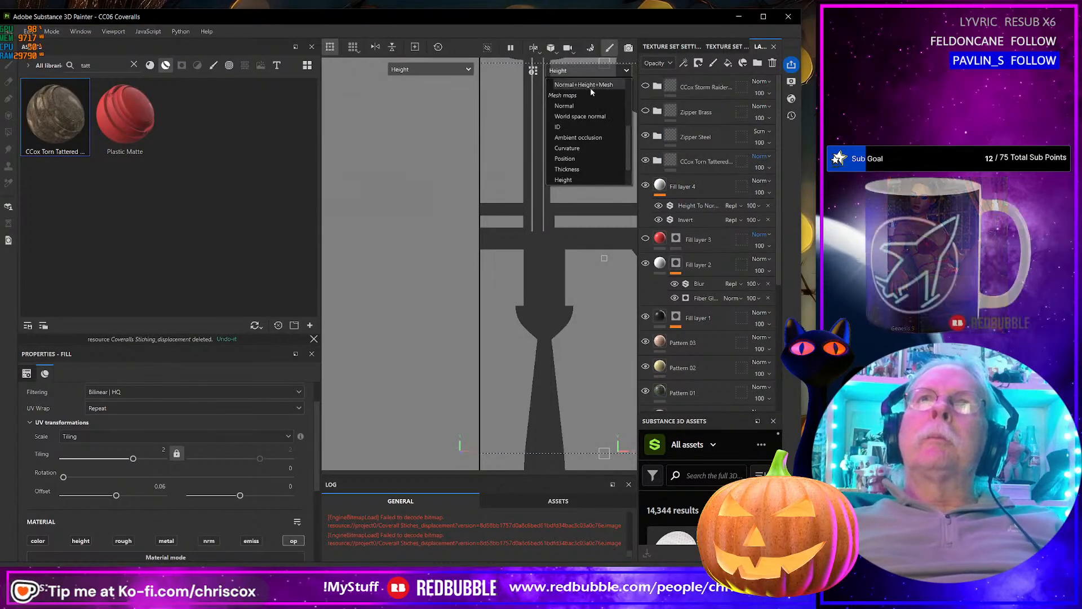
pyautogui.click(584, 95)
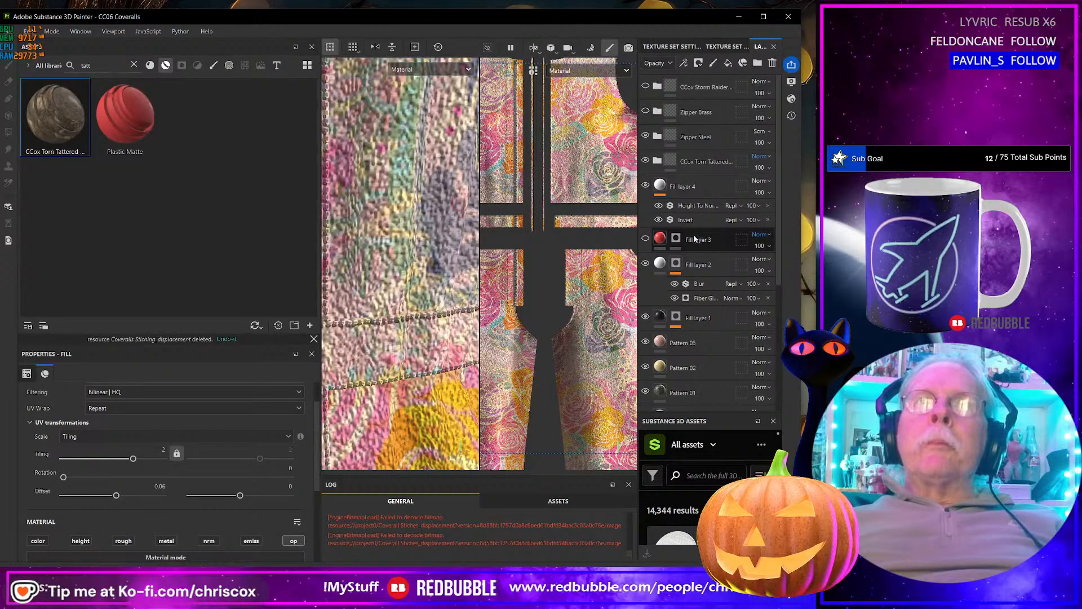
# Step: Review the layer stack and hide the CCox Torn Tattered layer group
pyautogui.scroll(-5, 695, 236)
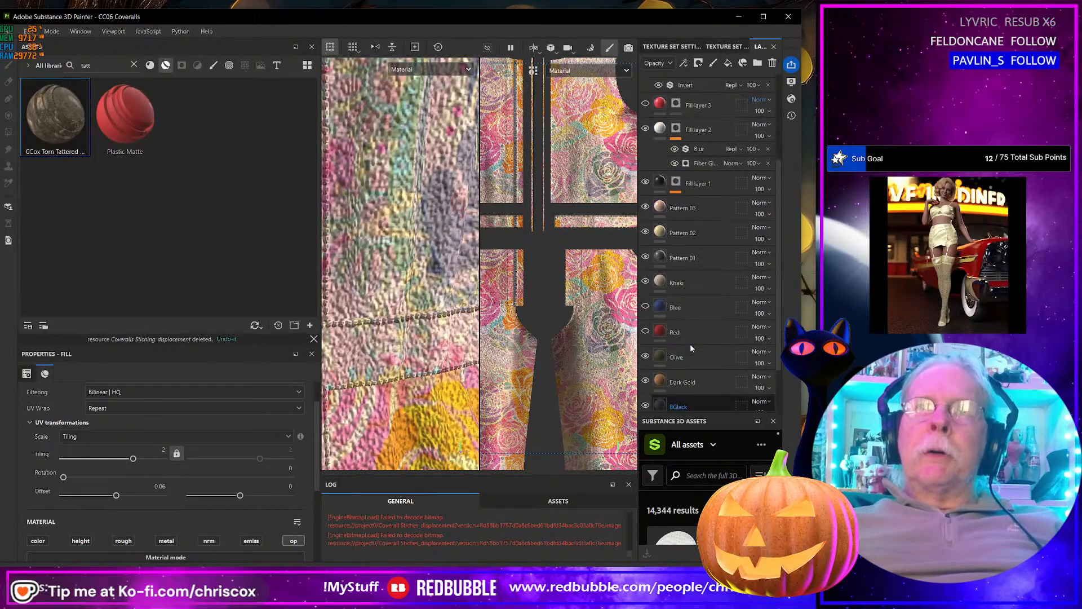
pyautogui.scroll(5, 690, 343)
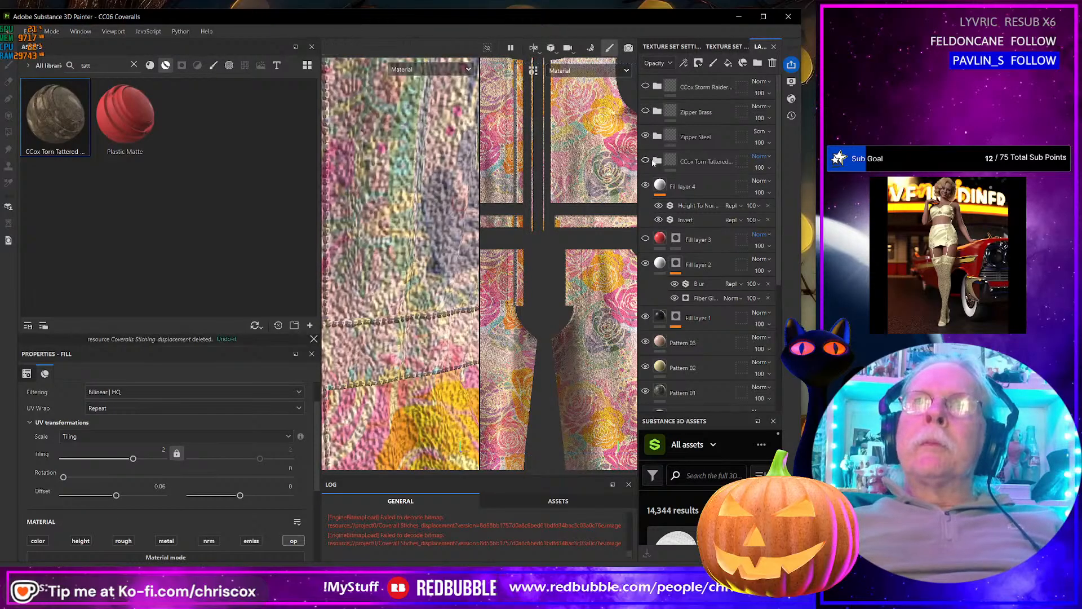
pyautogui.click(657, 162)
pyautogui.click(658, 161)
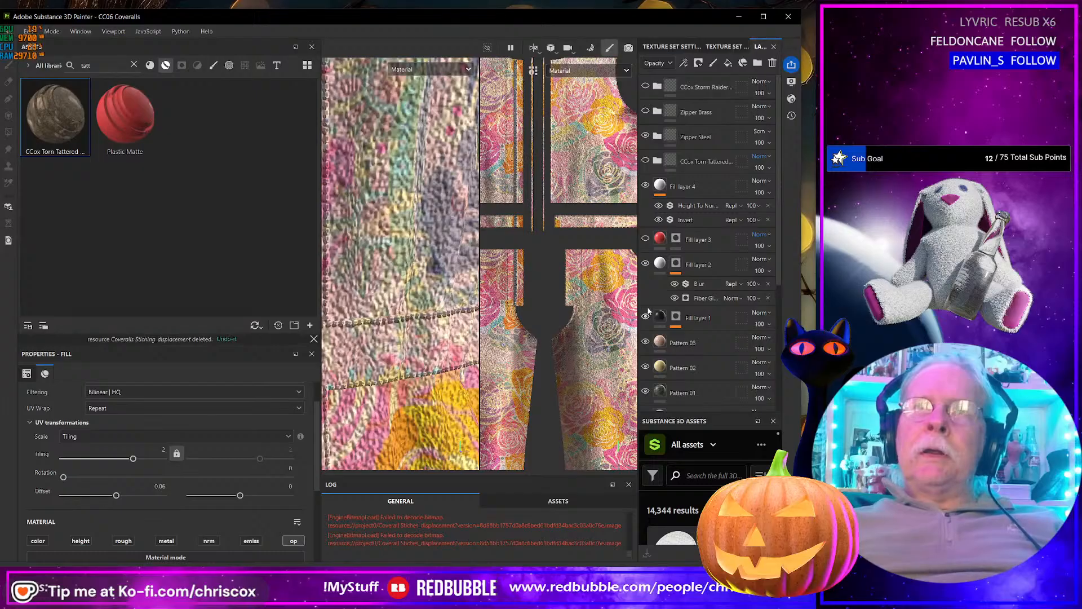
# Step: Hide the Pattern 03, Pattern 02, Pattern 01 and Khaki layers so the coveralls display the Olive fabric
pyautogui.click(646, 342)
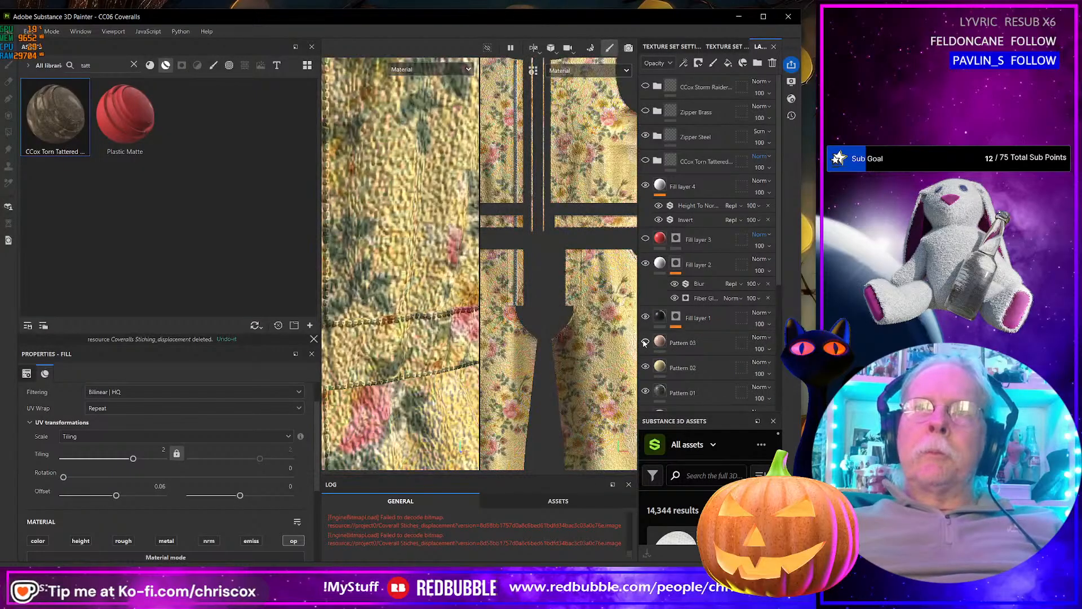
pyautogui.scroll(-2, 648, 338)
pyautogui.click(646, 304)
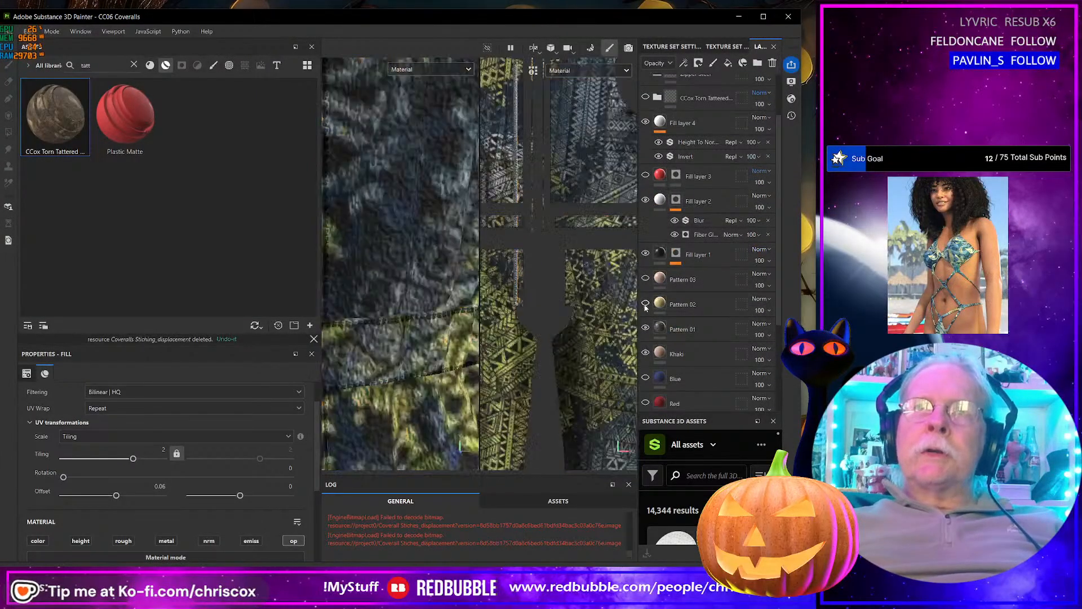
pyautogui.click(645, 327)
pyautogui.click(646, 352)
# Step: Select the Cotton fill layer near the bottom of the stack and review its material channels and parameters
pyautogui.scroll(-1, 652, 370)
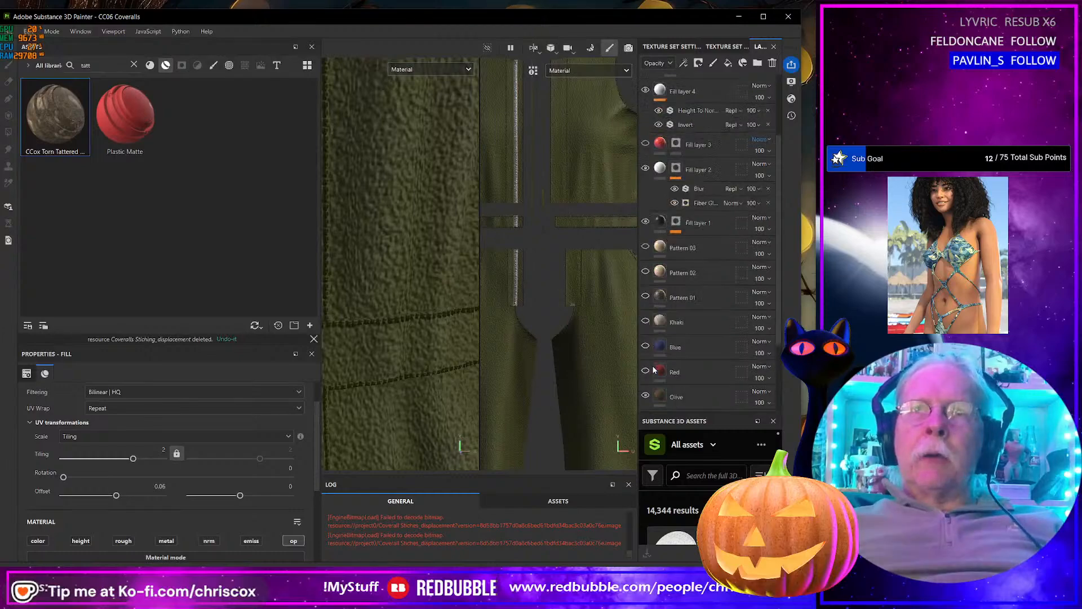
pyautogui.scroll(-3, 653, 370)
pyautogui.click(698, 367)
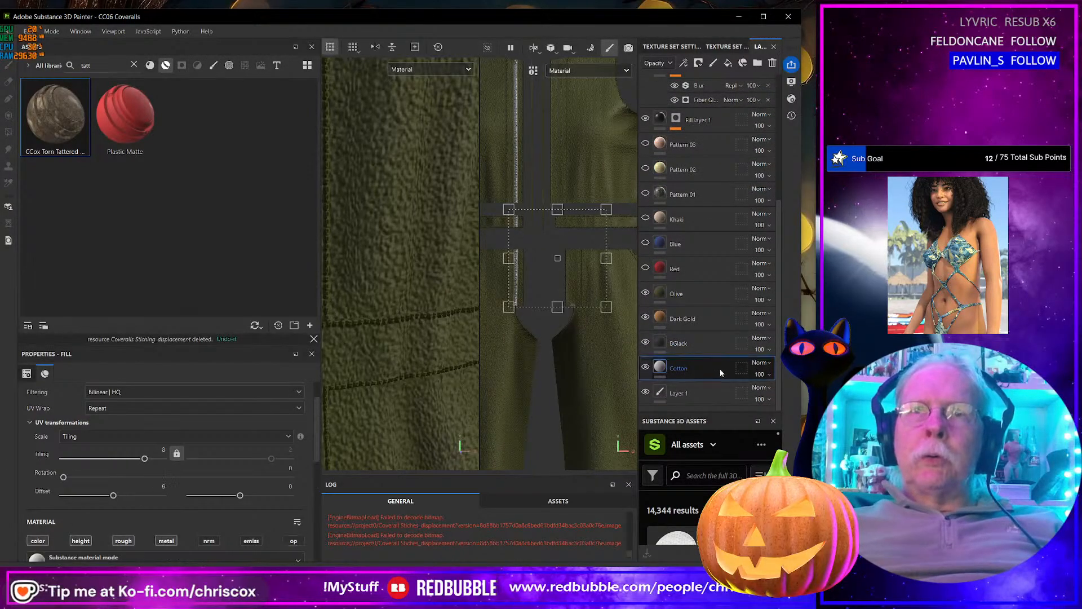
pyautogui.scroll(-2, 236, 475)
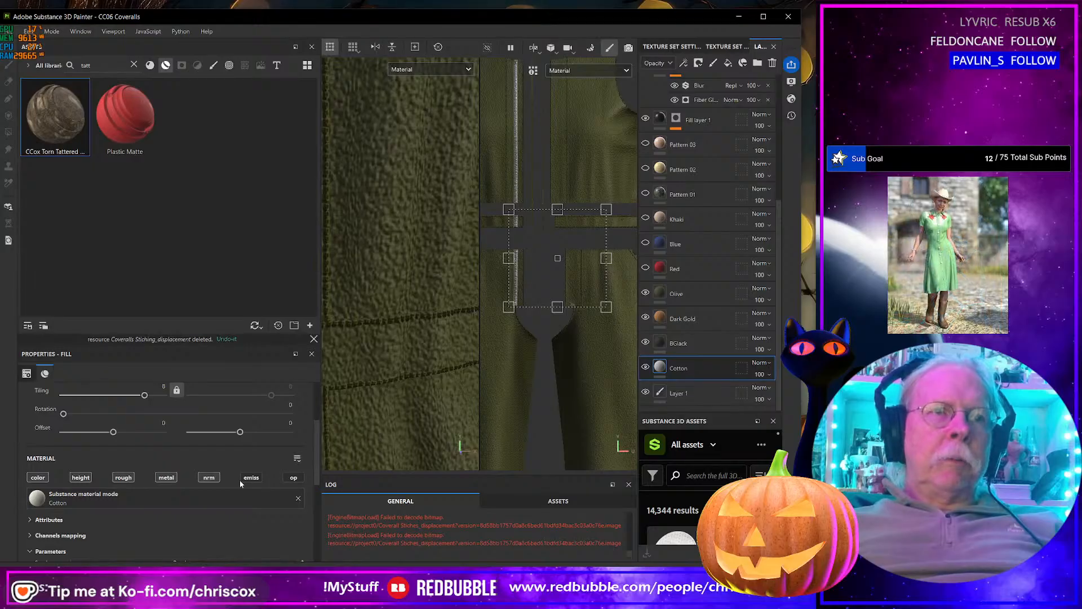
pyautogui.scroll(-1, 192, 472)
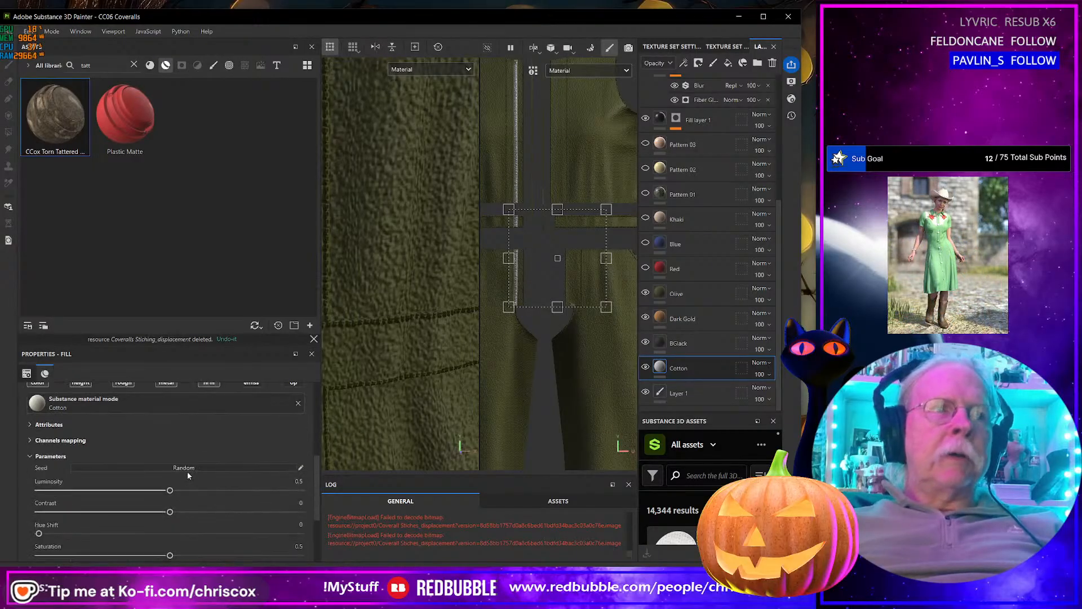
# Step: Display the Normal channel in the viewports and toggle the Cotton layer's normal channel to check its contribution
pyautogui.click(445, 67)
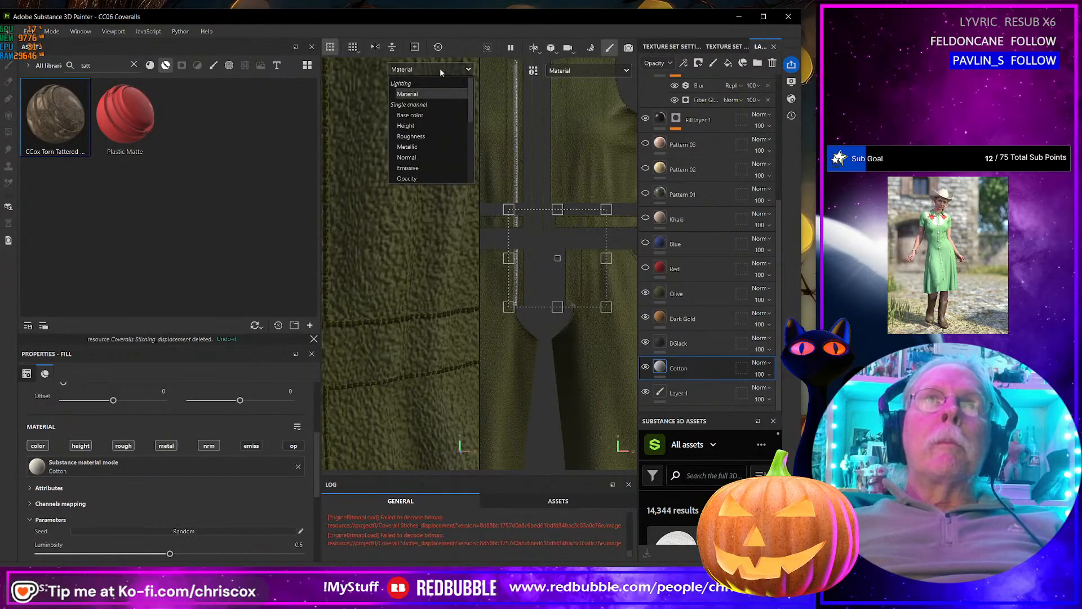
pyautogui.click(418, 157)
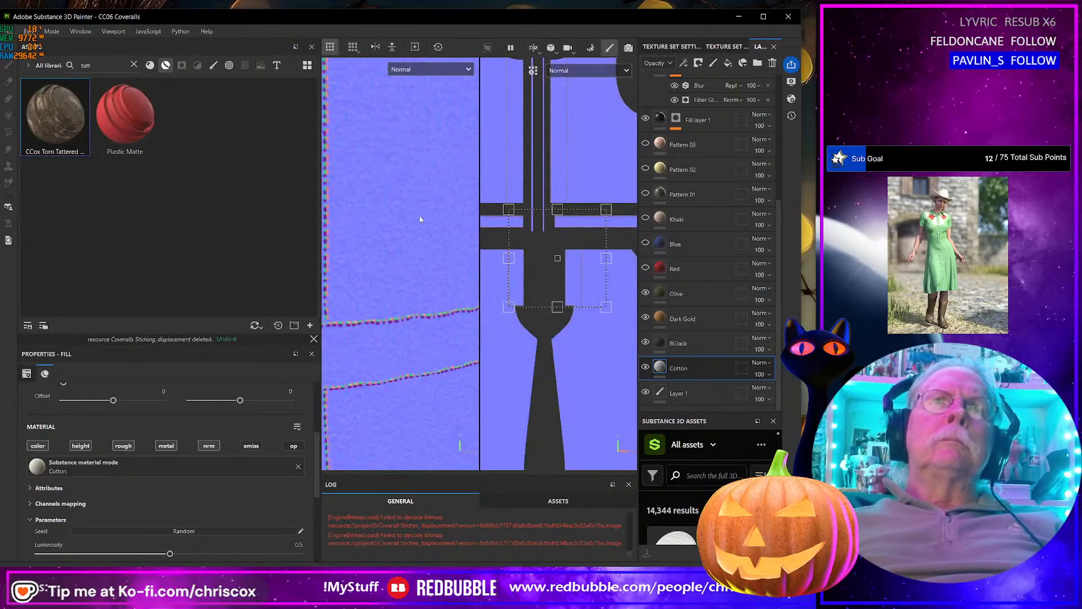
pyautogui.click(207, 446)
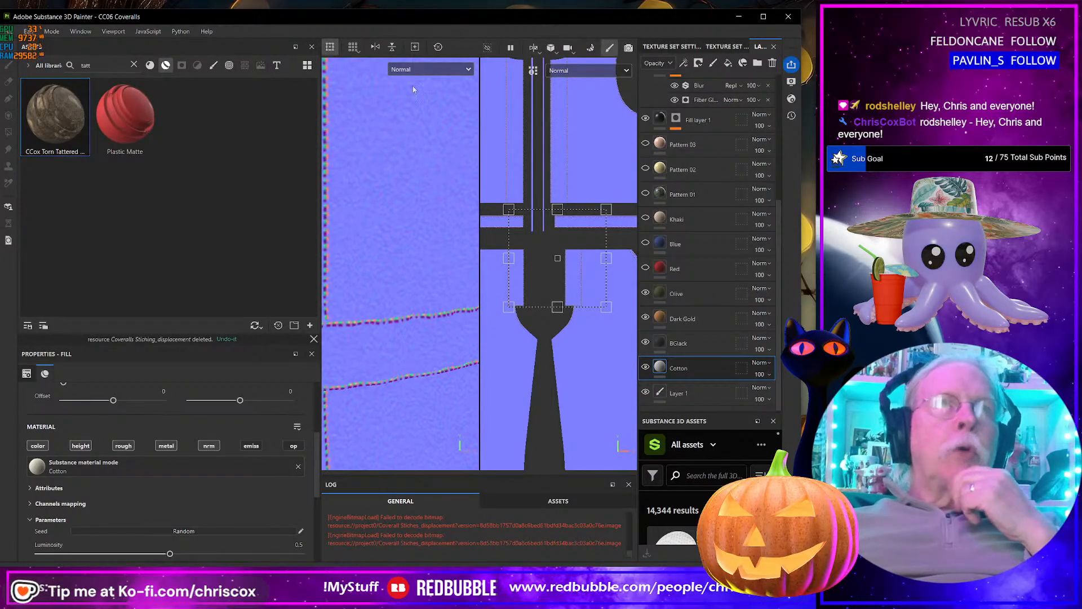
# Step: Display the Height channel and examine the Cotton layer's parameters and the fabric up close for height detail
pyautogui.click(420, 69)
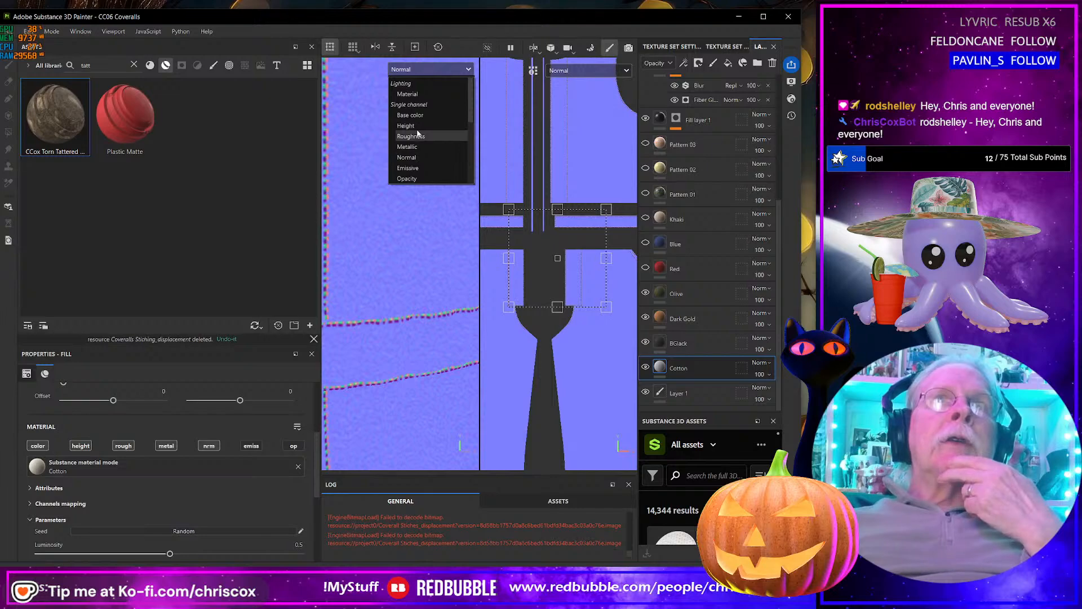
pyautogui.click(416, 126)
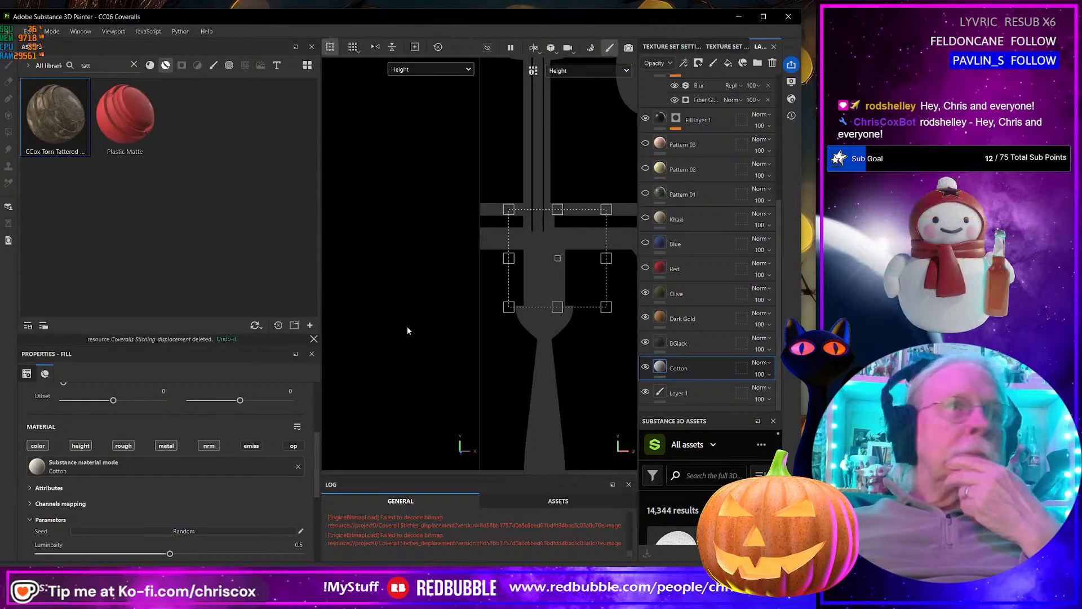
pyautogui.scroll(-5, 179, 478)
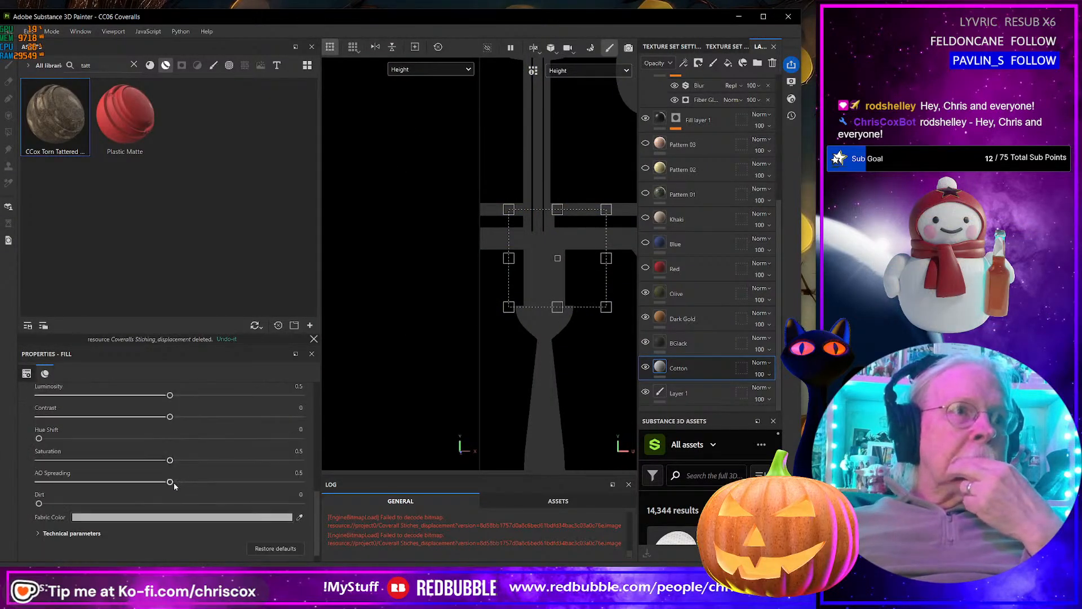
pyautogui.scroll(-1, 174, 482)
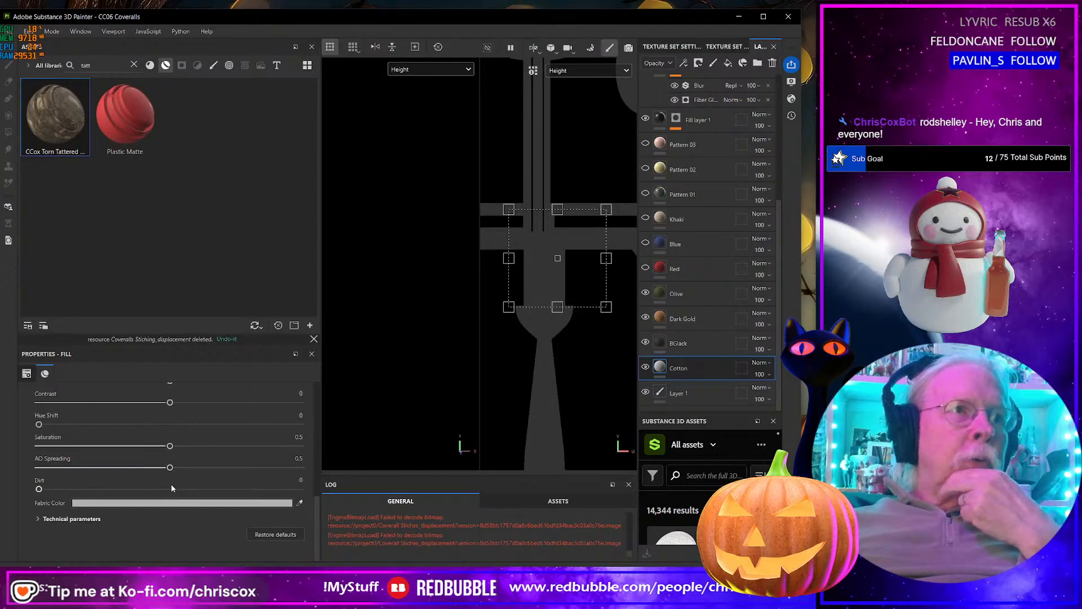
pyautogui.scroll(3, 171, 484)
pyautogui.scroll(3, 171, 483)
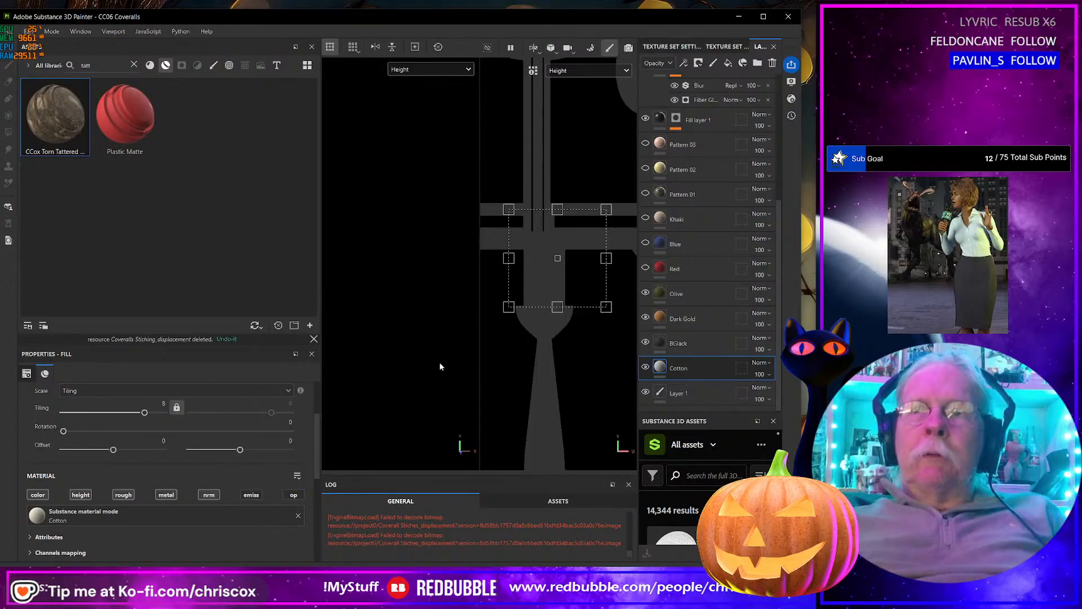
pyautogui.scroll(-2, 487, 348)
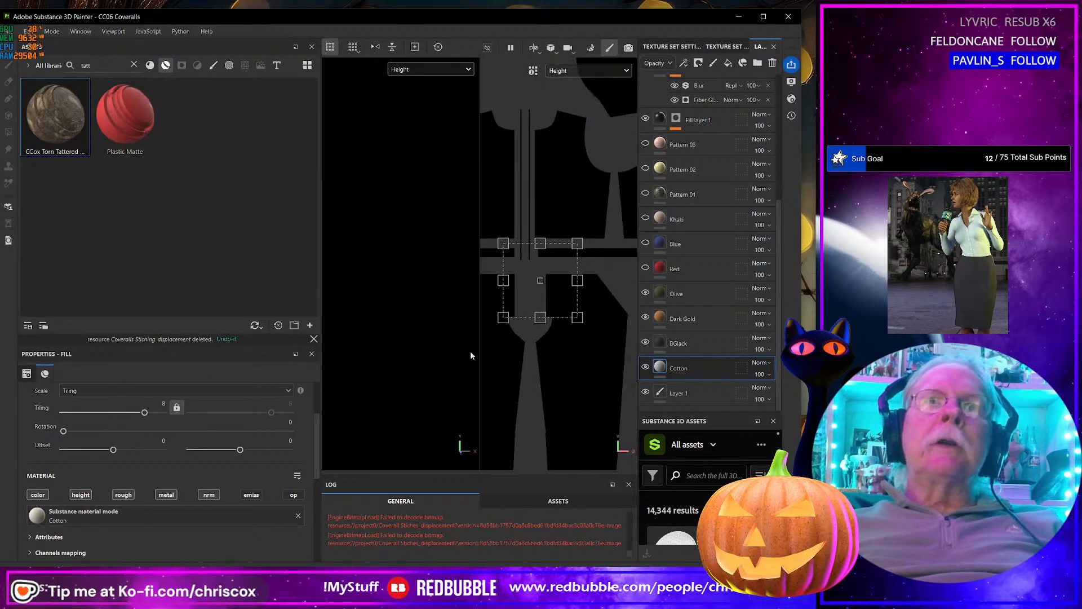
pyautogui.scroll(6, 588, 231)
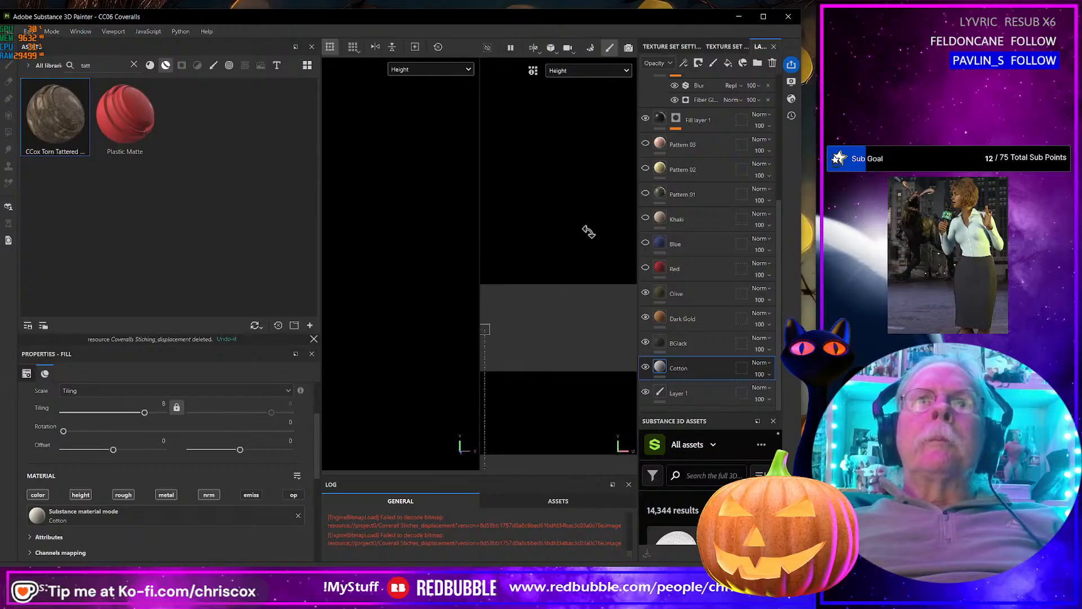
# Step: Select Fill layer 4 and check its base color and height resources against the Height view
pyautogui.scroll(5, 706, 174)
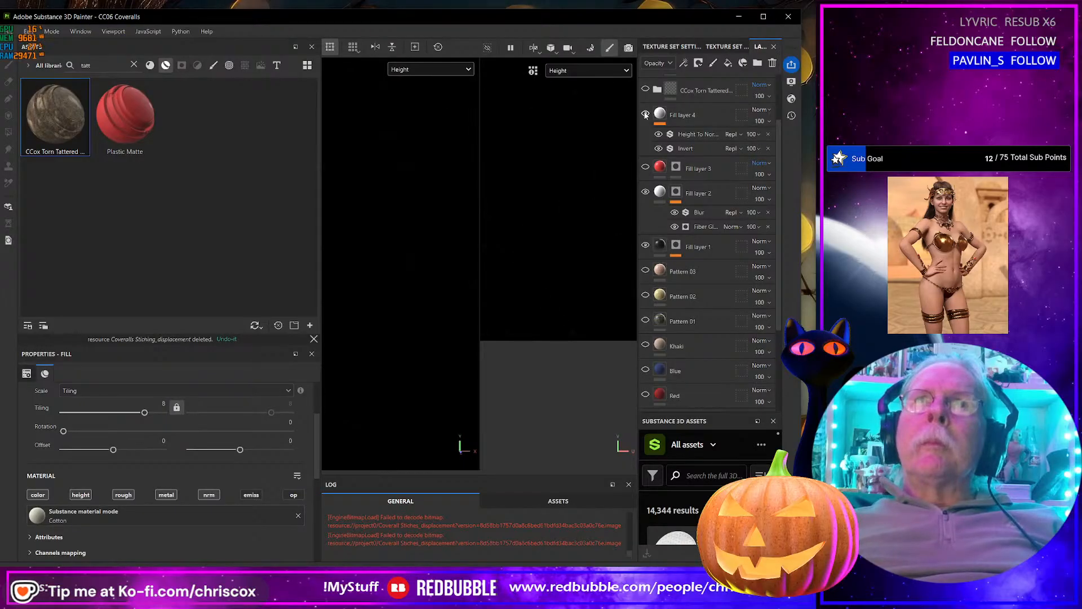
pyautogui.scroll(-4, 543, 312)
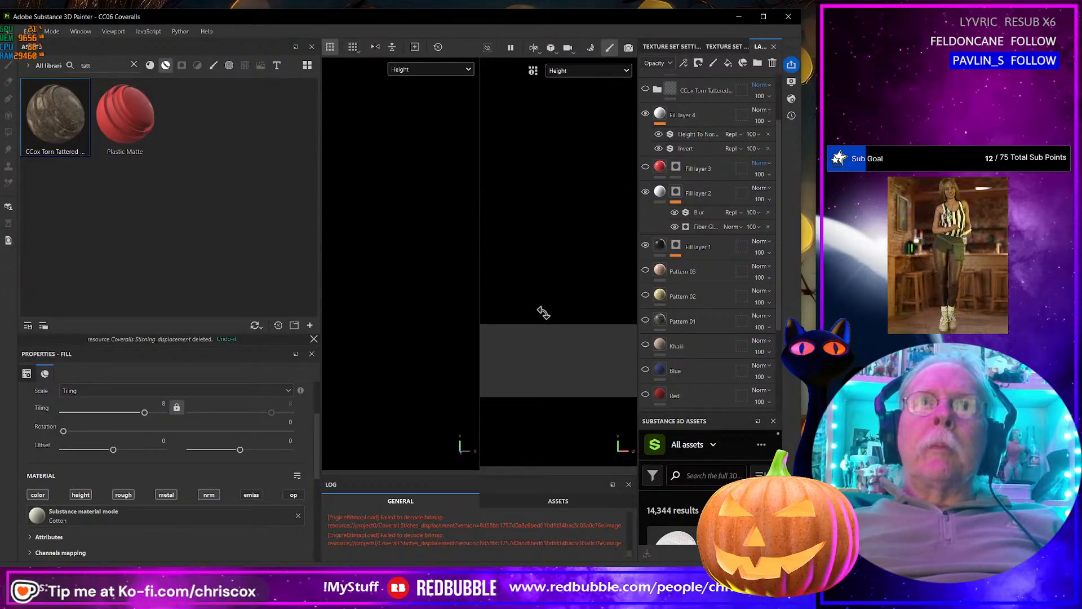
pyautogui.click(661, 116)
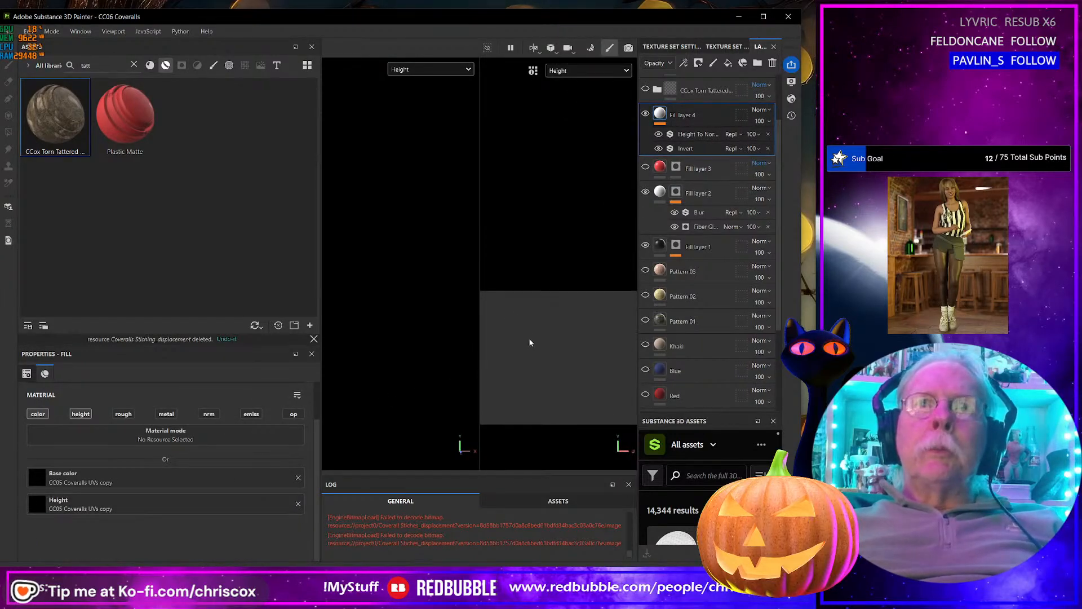
# Step: Return the viewports to the Material display and look over the remaining layers in the stack
pyautogui.click(581, 72)
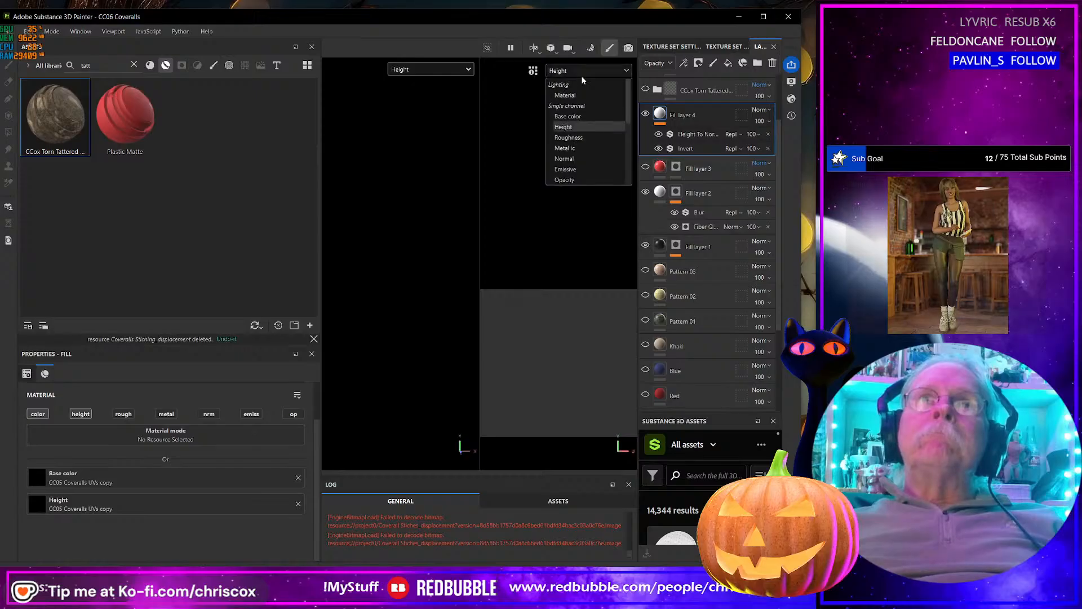
pyautogui.click(566, 95)
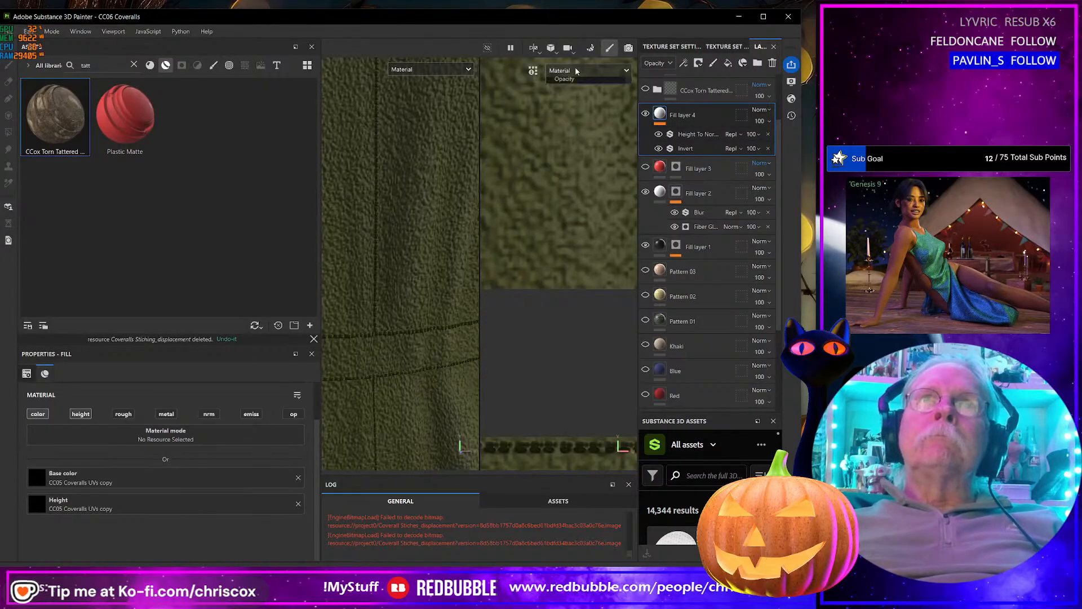
pyautogui.click(577, 71)
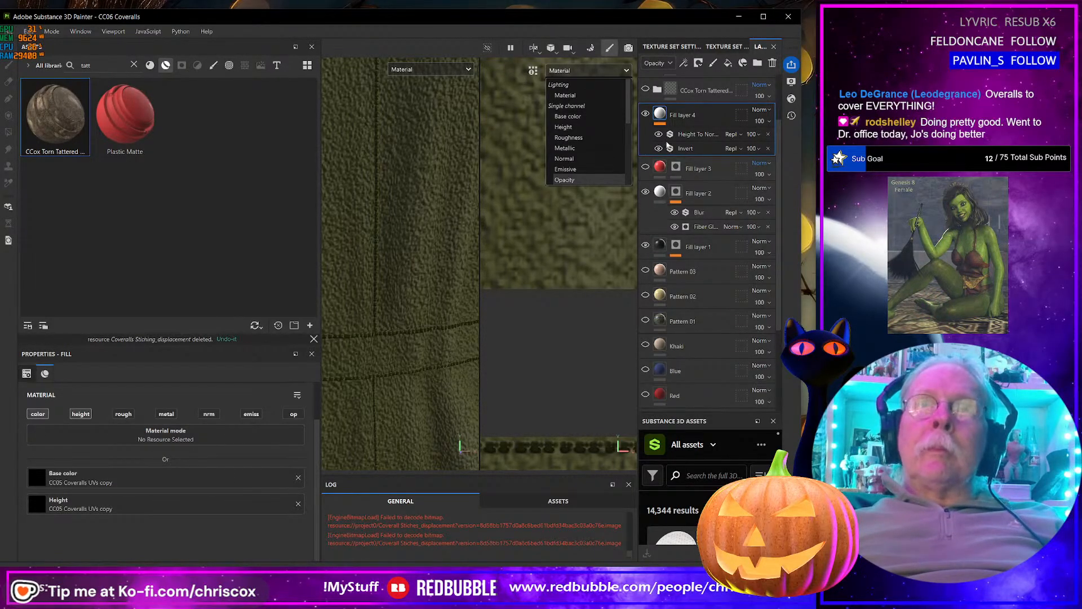
pyautogui.press('Escape')
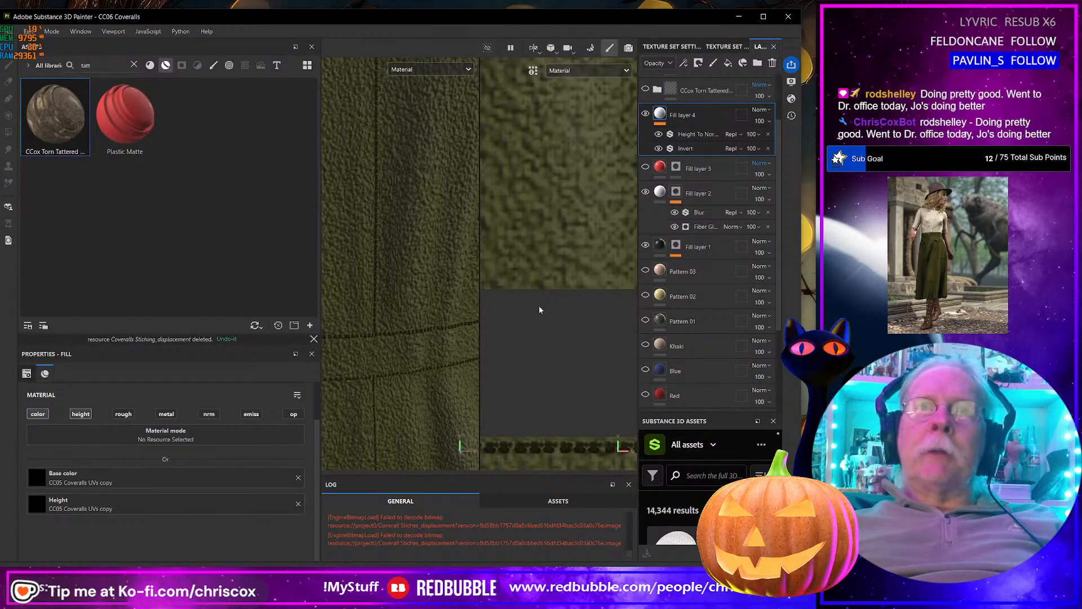
pyautogui.scroll(-3, 672, 310)
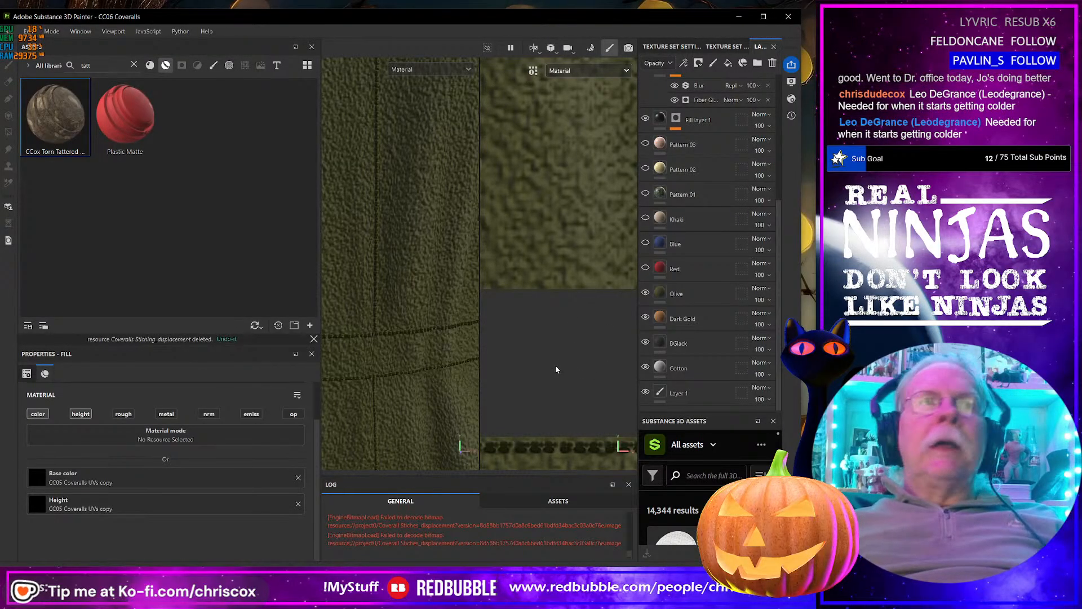
# Step: Examine the fabric up close in the 2D view, and display the Height channel with the Cotton layer selected
pyautogui.scroll(2, 556, 365)
pyautogui.scroll(-4, 552, 369)
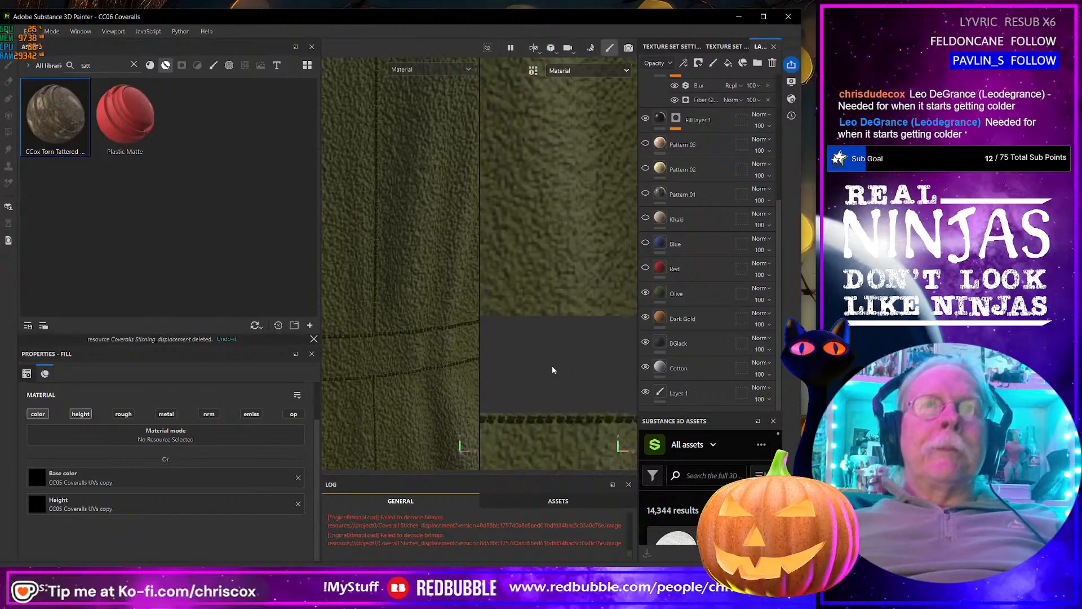
pyautogui.scroll(4, 549, 373)
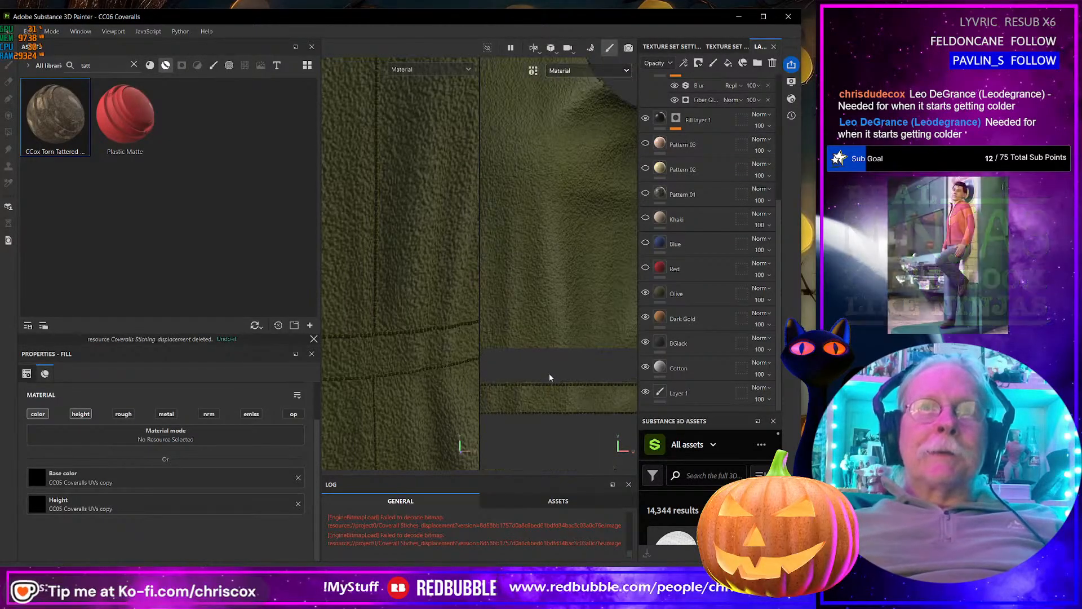
pyautogui.scroll(-3, 555, 401)
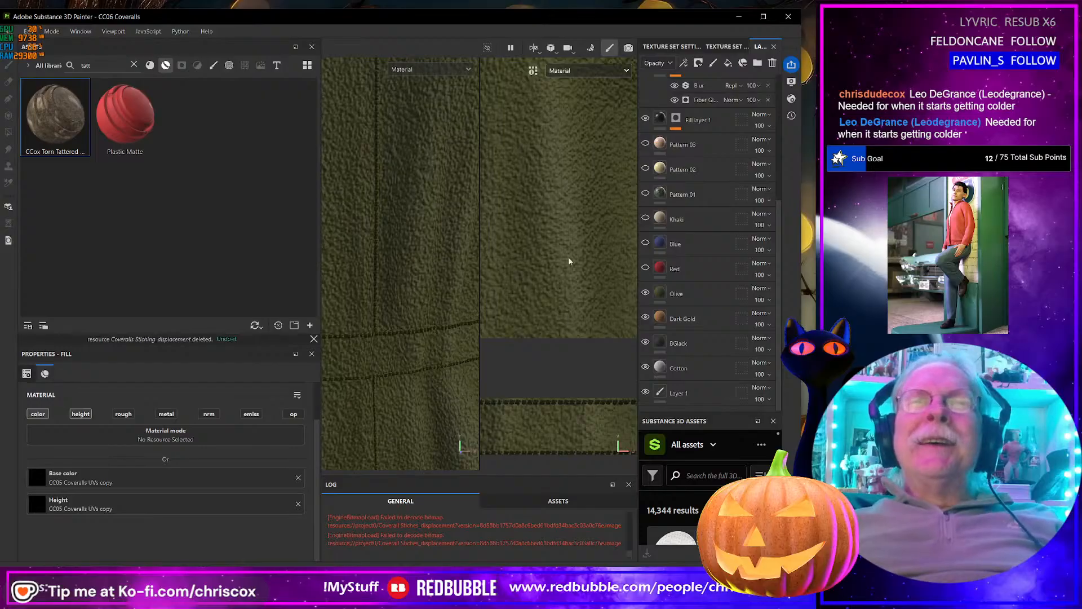
pyautogui.click(660, 369)
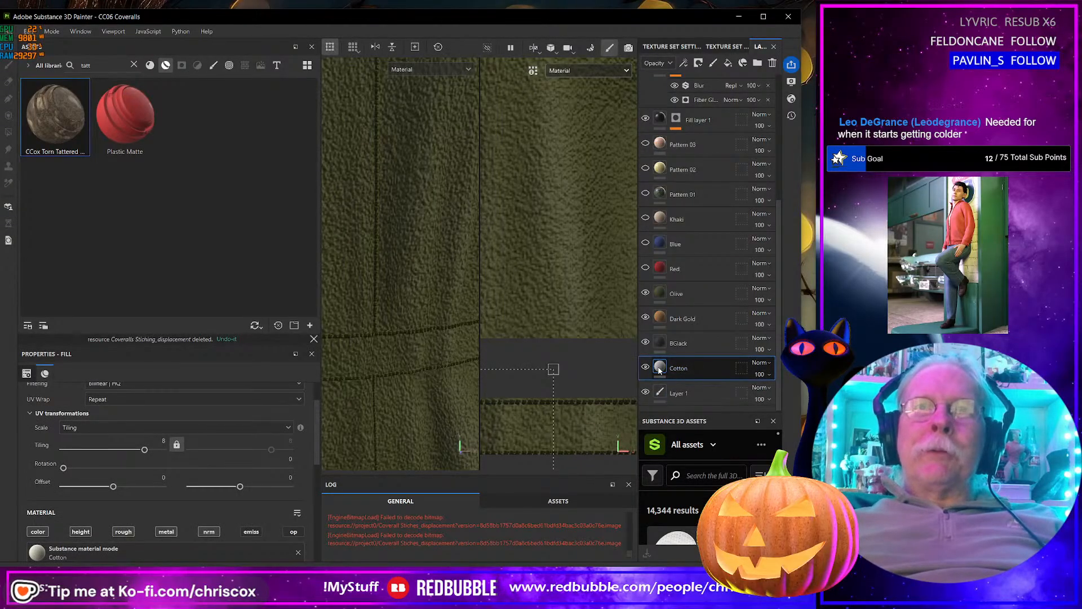
pyautogui.moveTo(660, 369)
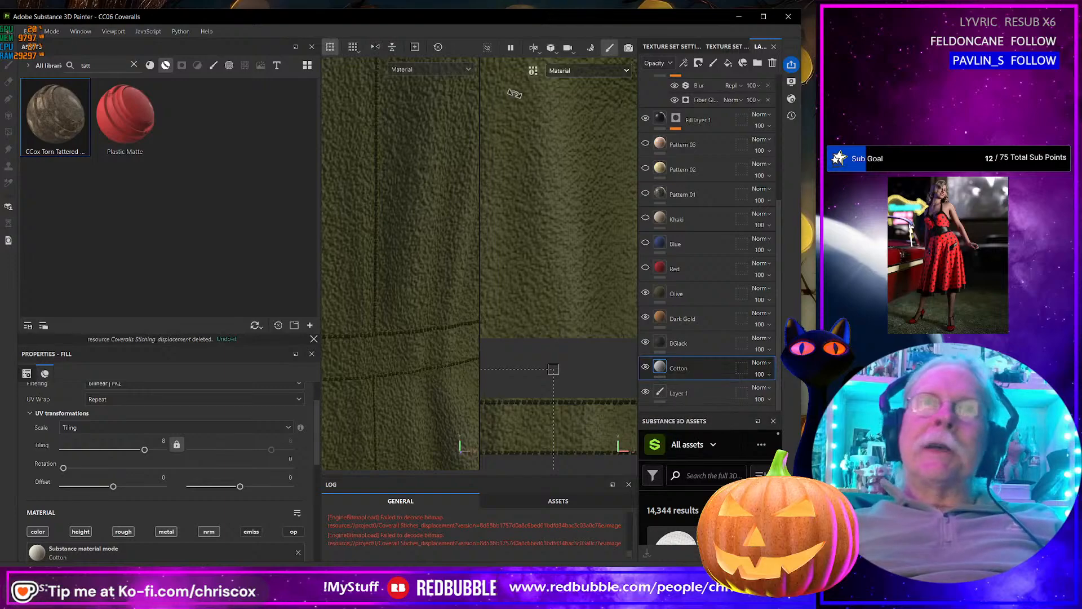
pyautogui.click(570, 76)
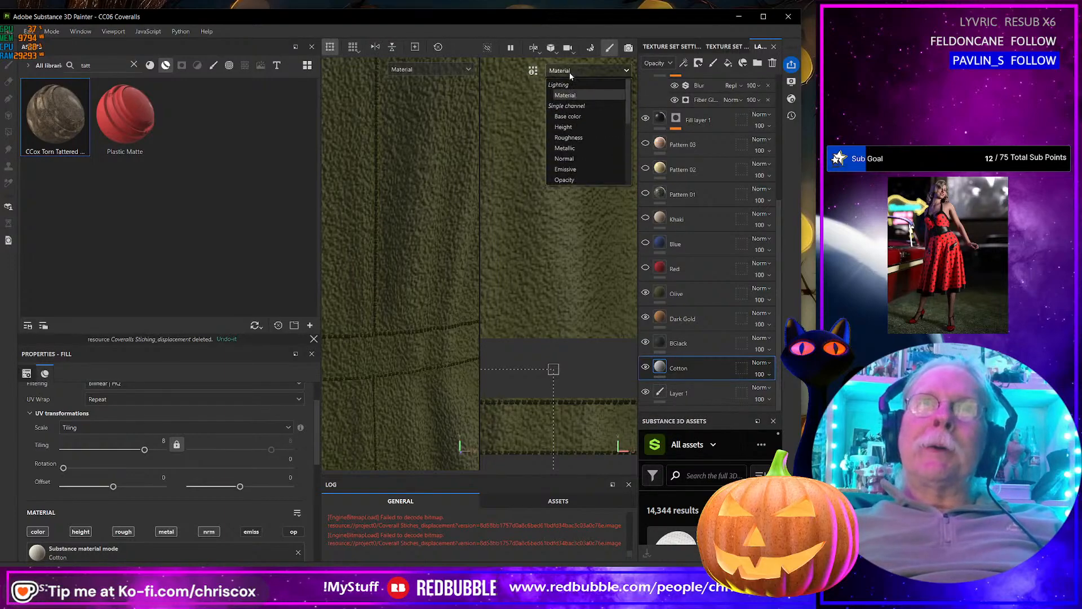
pyautogui.click(573, 127)
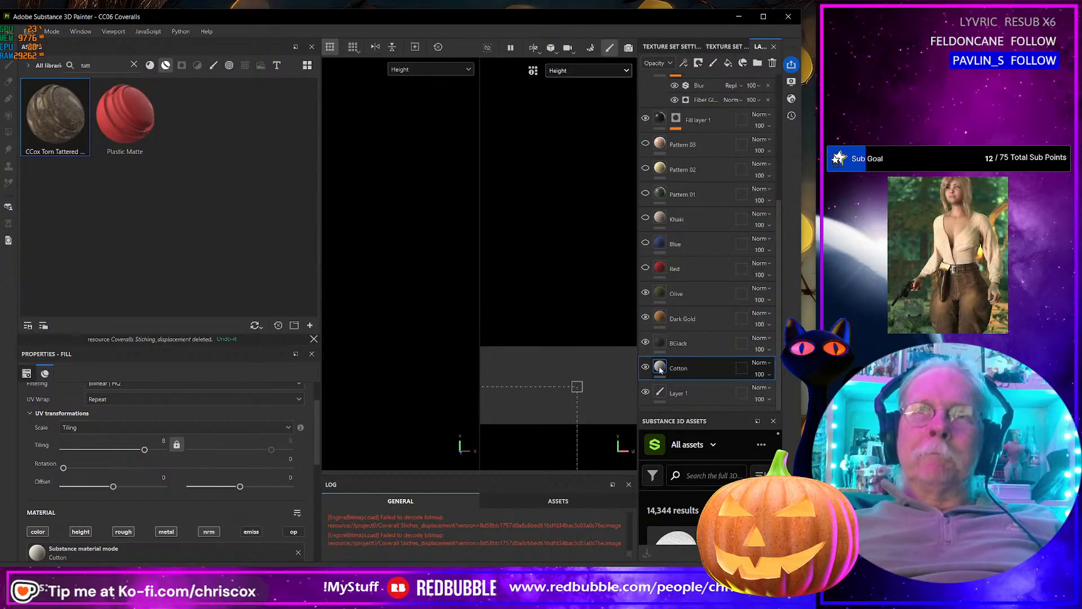
# Step: Add an empty filter to the Cotton layer and browse the available filters for a height adjustment without choosing one
pyautogui.click(685, 63)
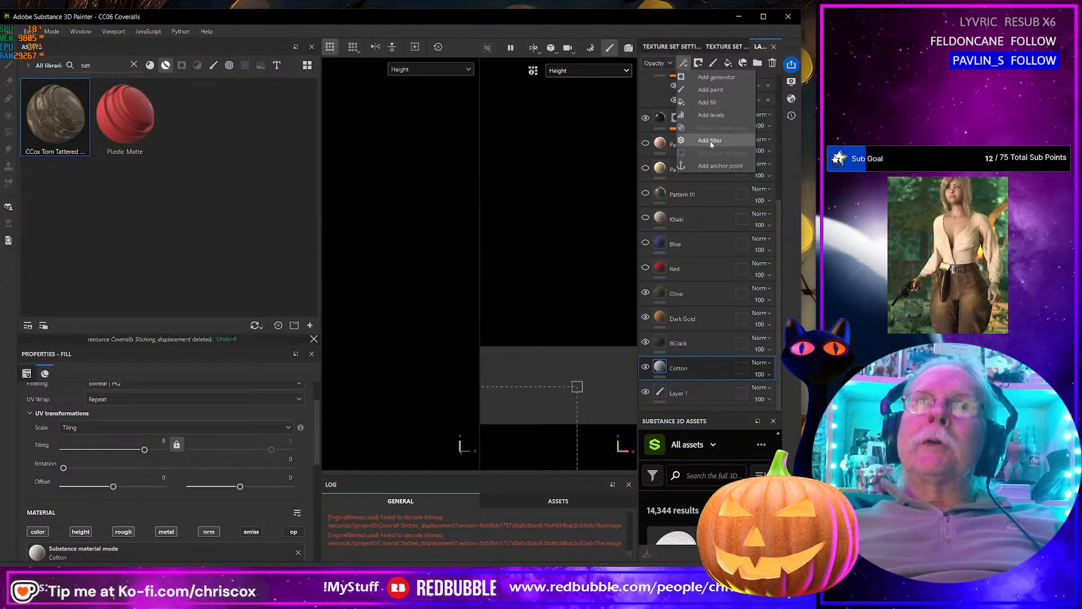
pyautogui.click(711, 143)
pyautogui.click(155, 414)
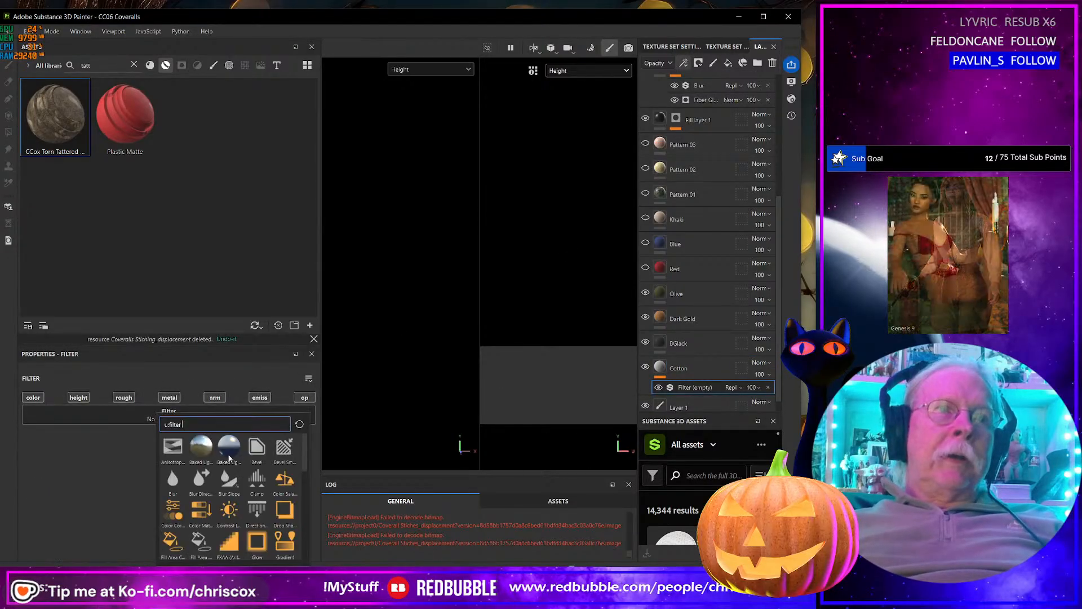
pyautogui.scroll(-3, 258, 496)
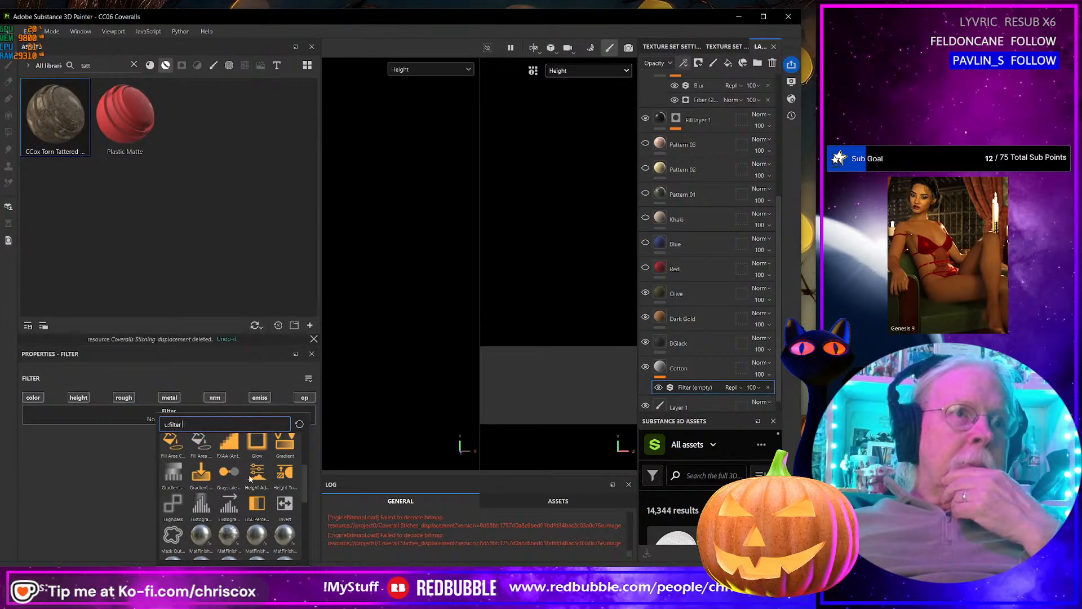
pyautogui.moveTo(256, 487)
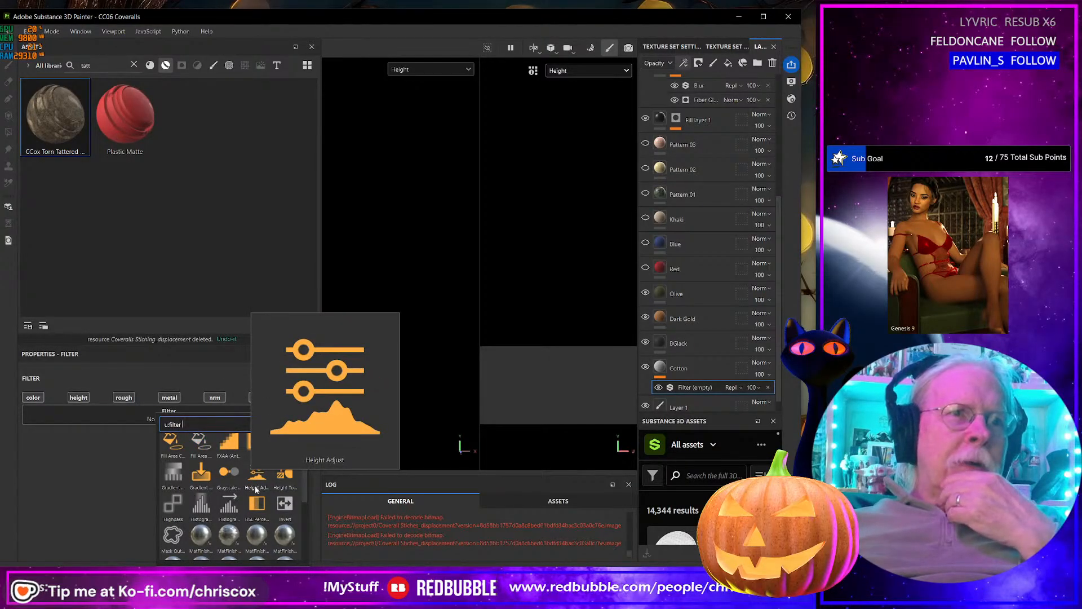
pyautogui.scroll(5, 256, 491)
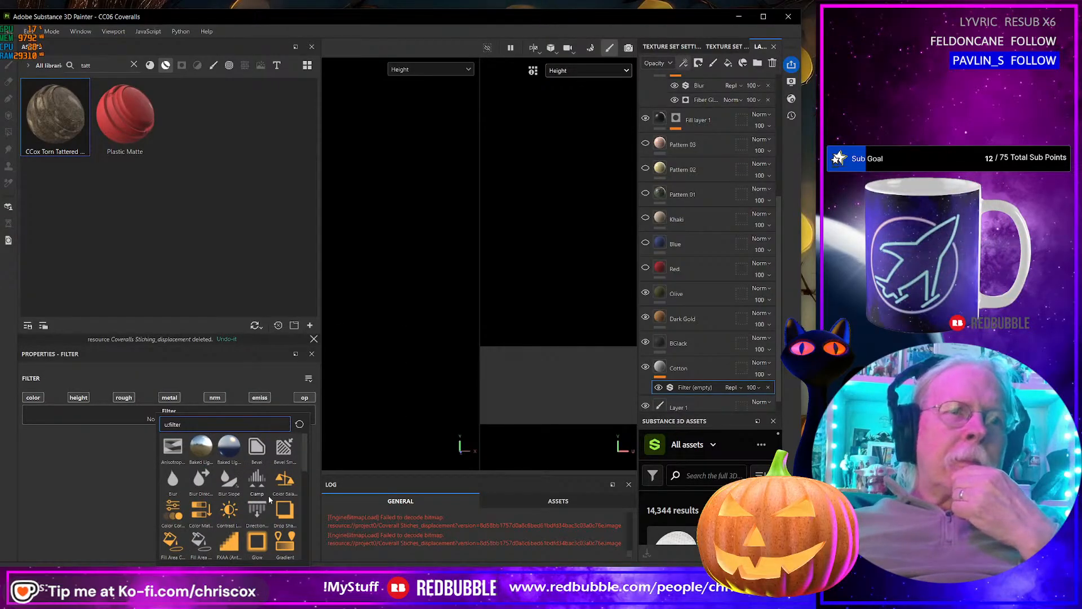
pyautogui.scroll(-3, 270, 499)
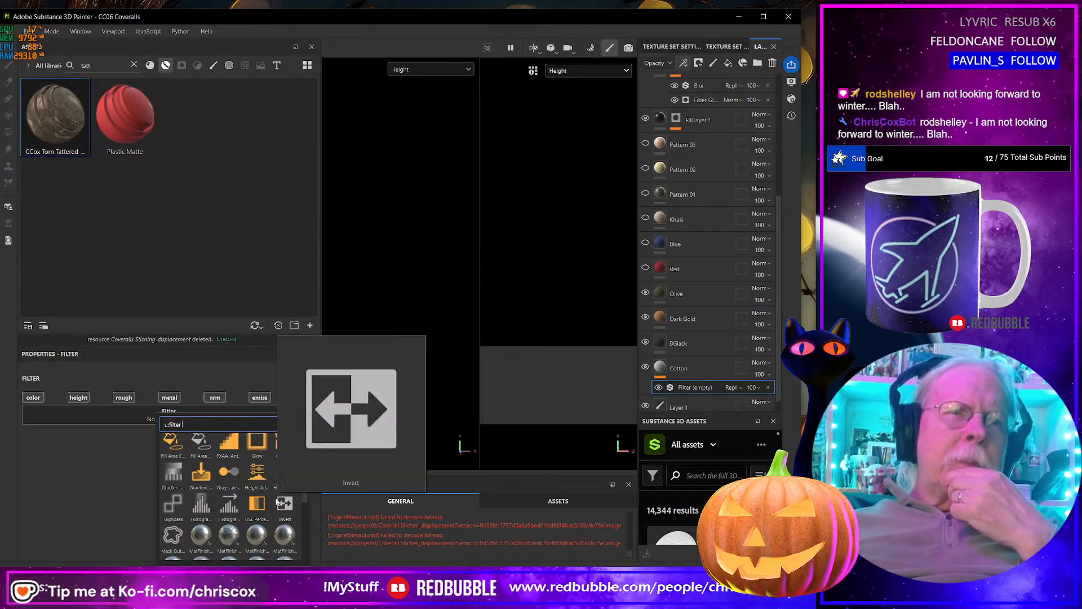
pyautogui.scroll(-5, 257, 508)
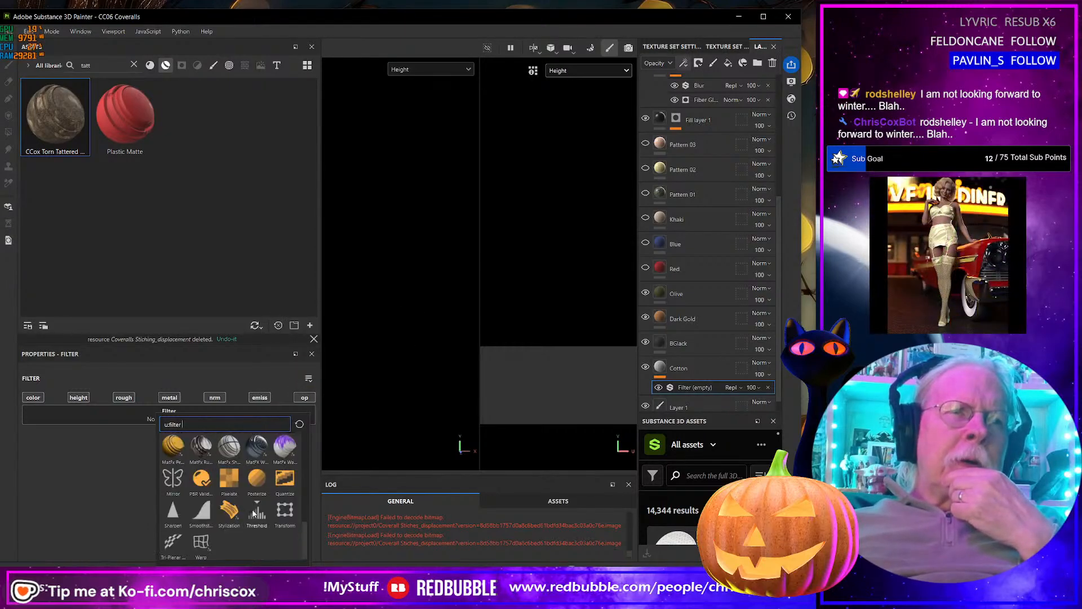
pyautogui.scroll(3, 261, 513)
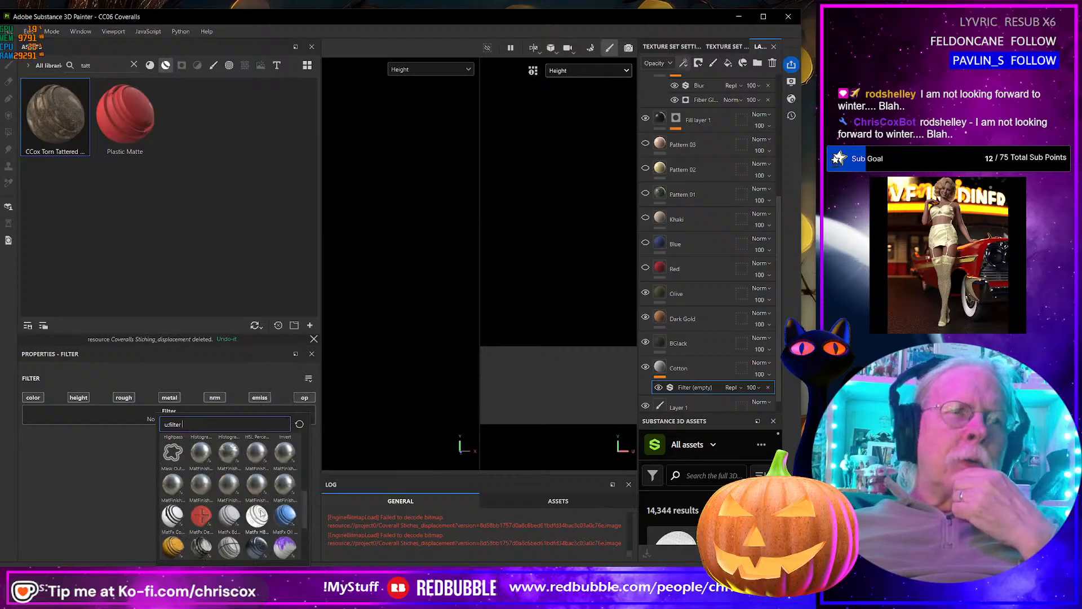
pyautogui.scroll(3, 261, 513)
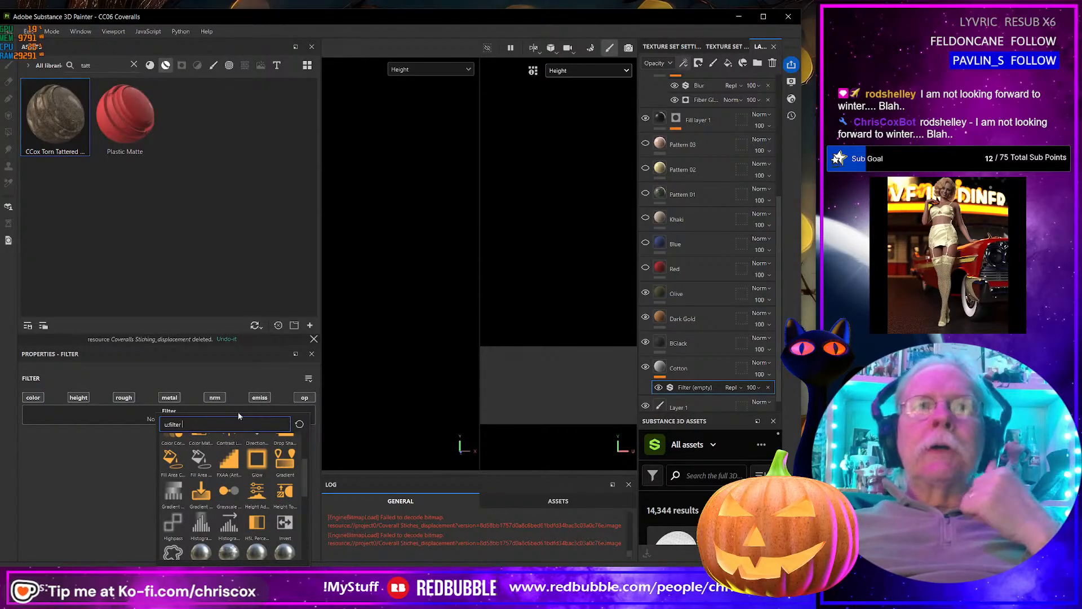
pyautogui.click(95, 475)
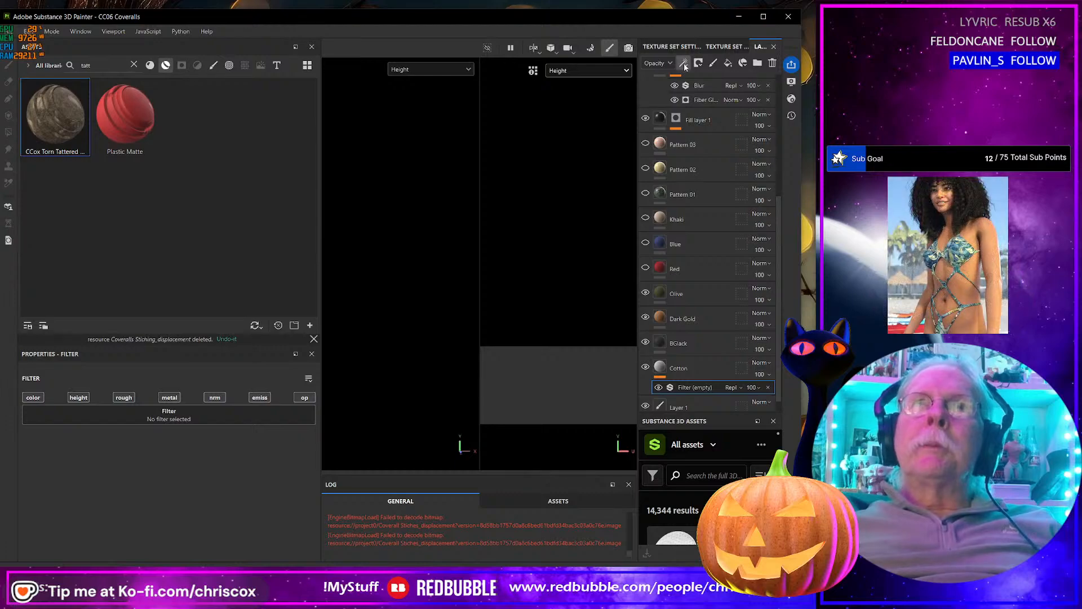
# Step: Add a Levels effect to the Cotton layer and set its affected channel to Height
pyautogui.click(684, 63)
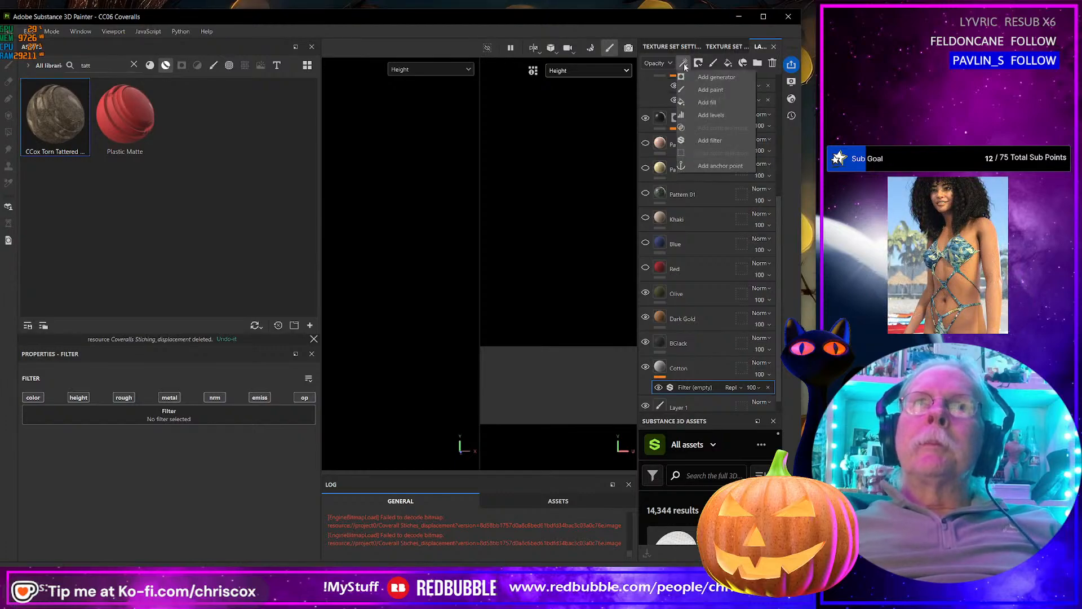
pyautogui.click(712, 116)
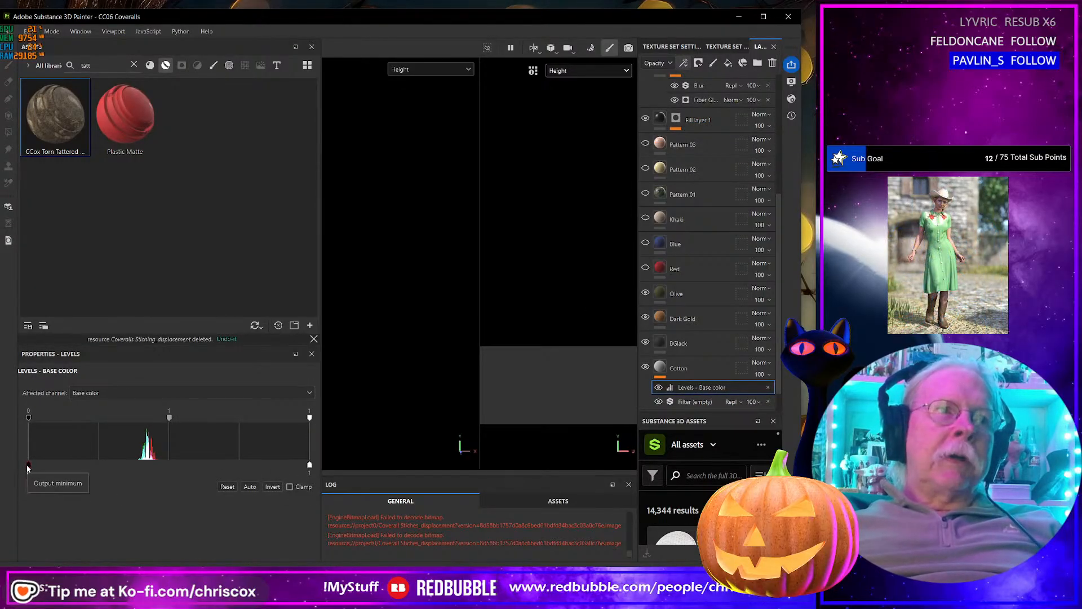
pyautogui.click(117, 394)
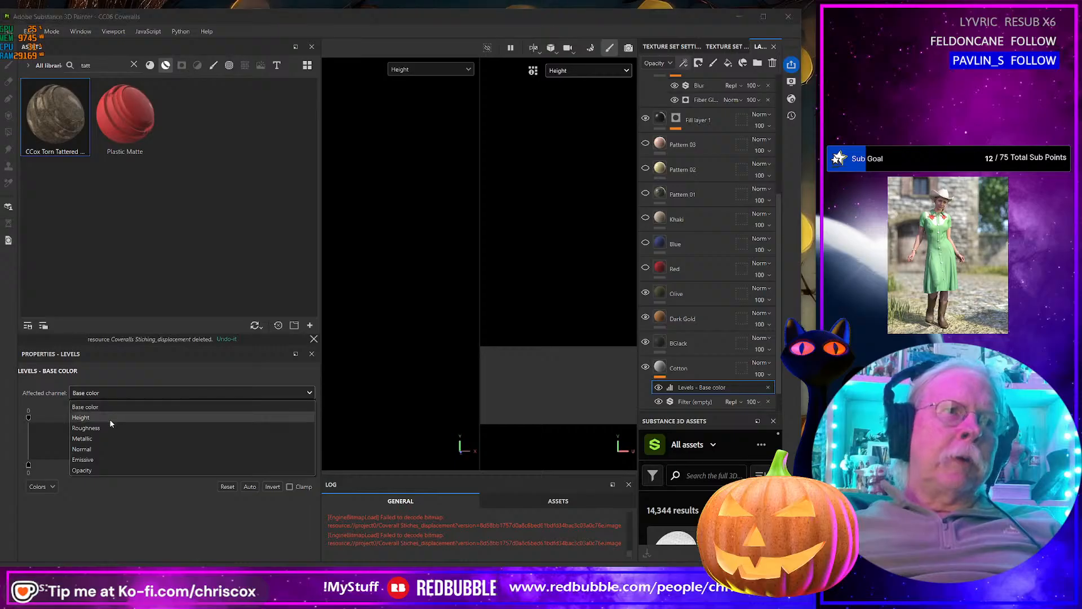
pyautogui.click(109, 418)
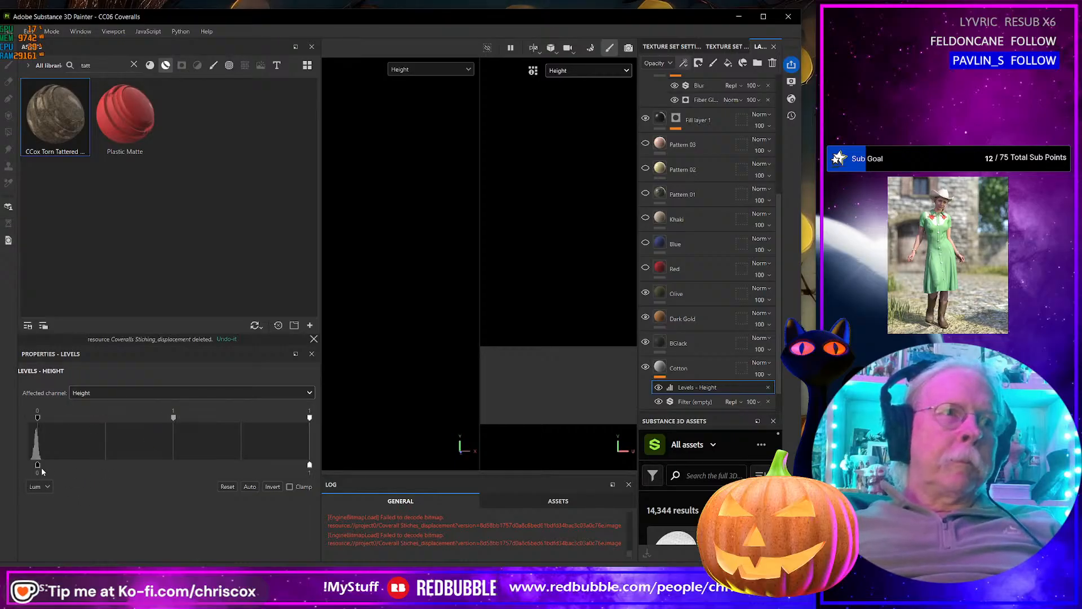
# Step: Narrow the Height levels' input range to about -0.034 to 0.051, tighten the output range around zero, and apply automatic levels
pyautogui.moveTo(35, 467); pyautogui.dragTo(32, 466)
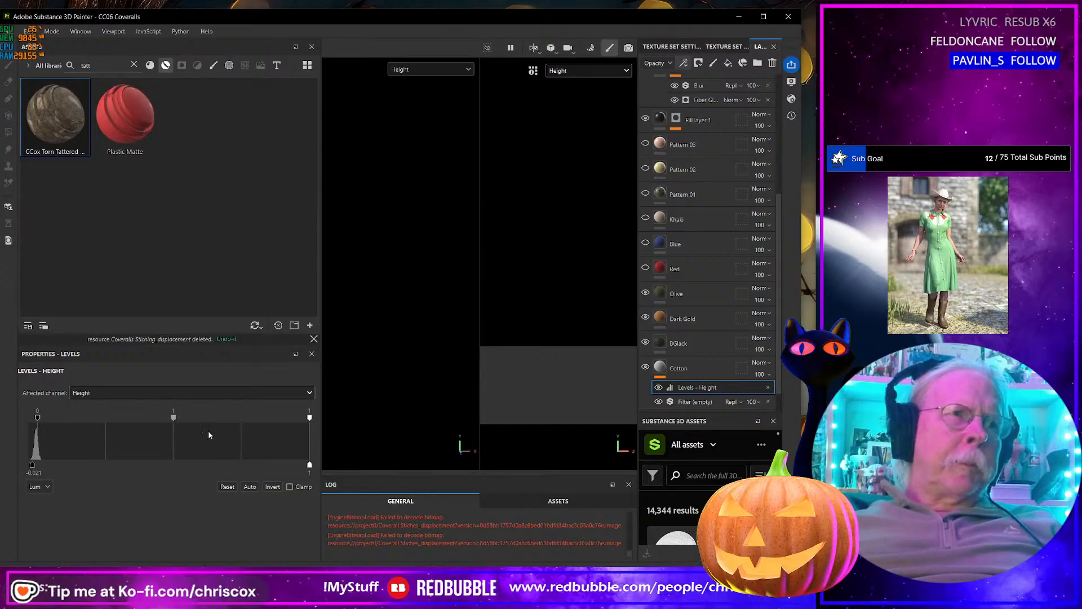
pyautogui.moveTo(308, 419); pyautogui.dragTo(307, 419)
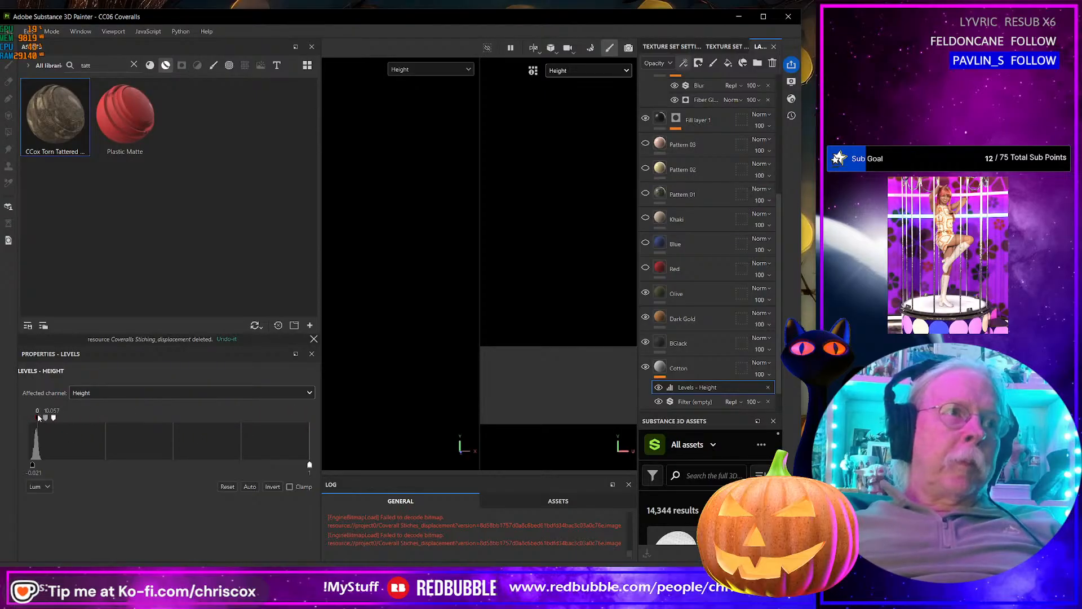
pyautogui.moveTo(38, 416); pyautogui.dragTo(52, 417)
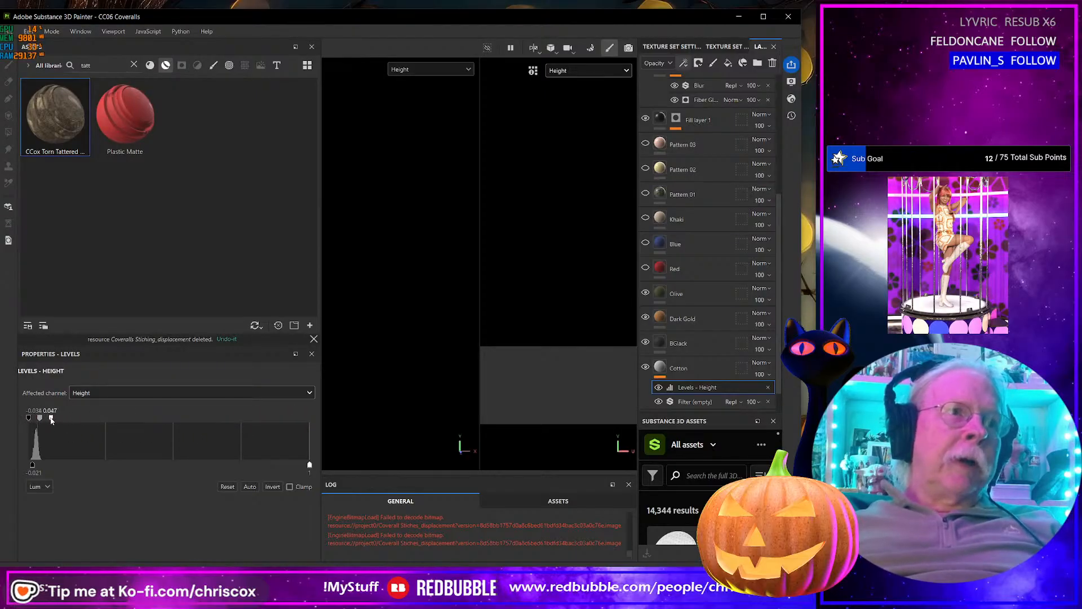
pyautogui.moveTo(309, 467); pyautogui.dragTo(146, 475)
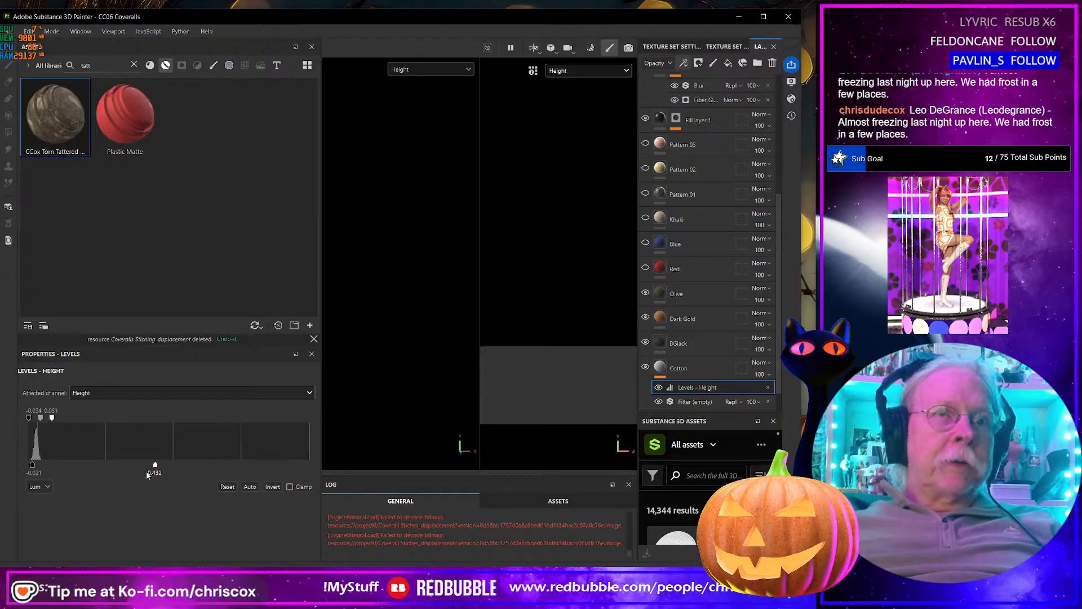
pyautogui.moveTo(47, 474); pyautogui.dragTo(42, 475)
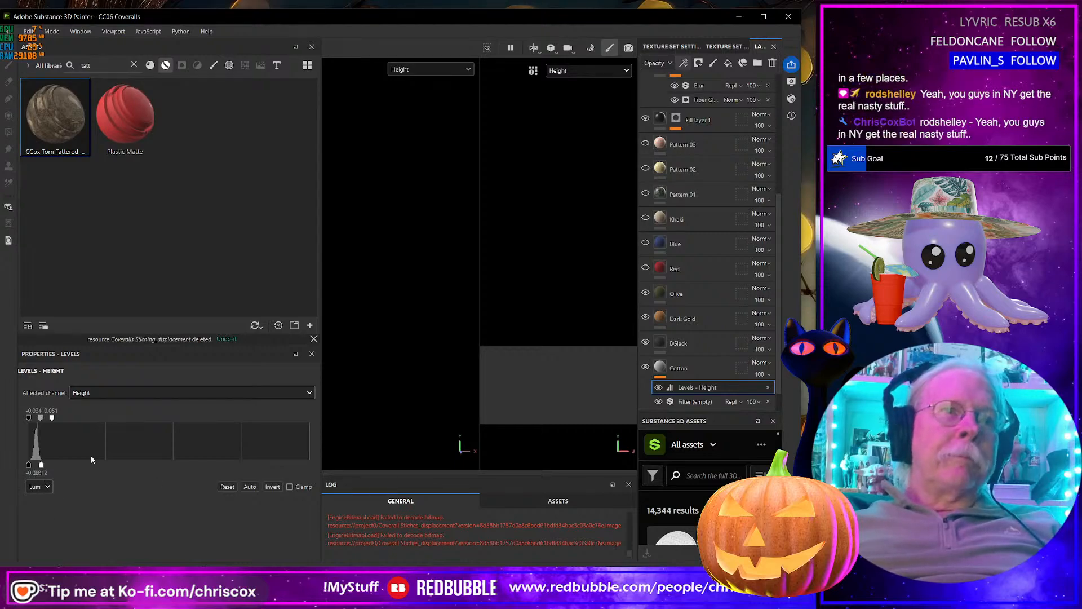
pyautogui.click(250, 486)
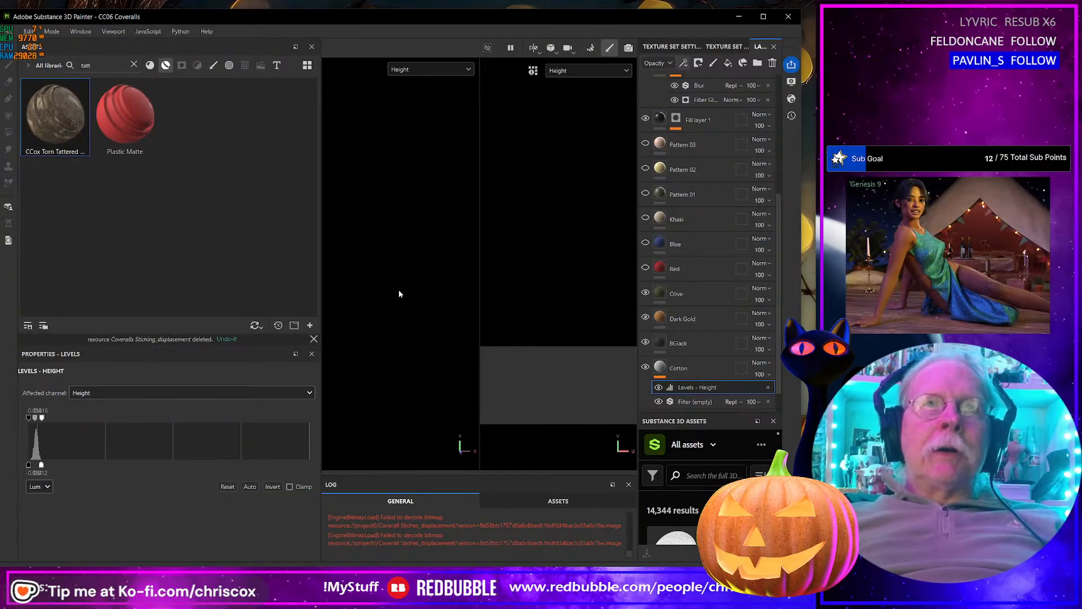
# Step: Export the coveralls' textures using the CCox-Clothes 5 Channels output template
pyautogui.hotkey('ctrl', 'shift', 'e')
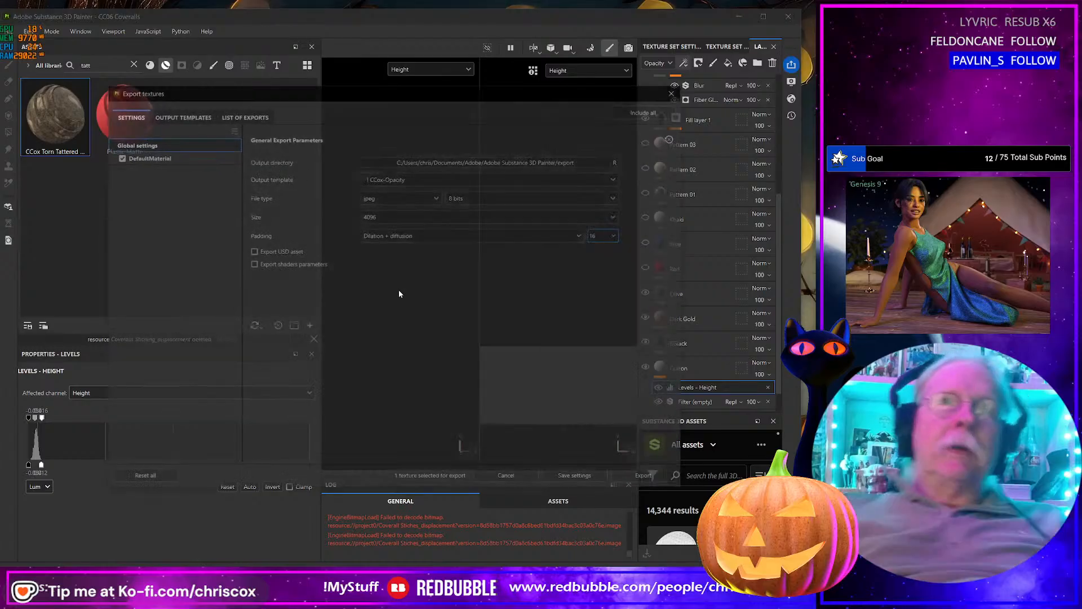
pyautogui.click(417, 178)
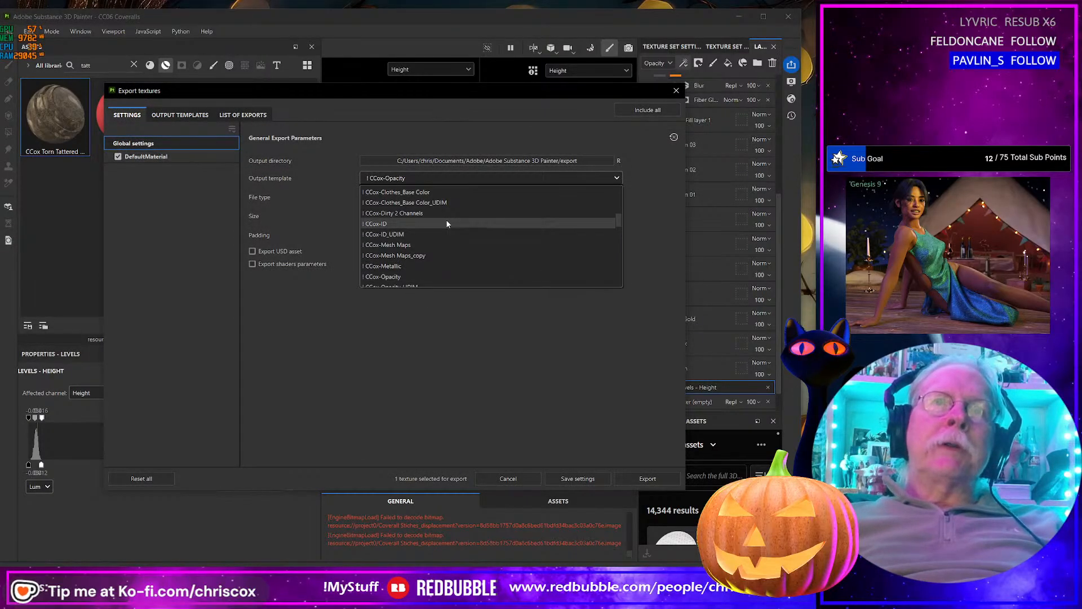
pyautogui.scroll(-1, 447, 224)
pyautogui.scroll(5, 442, 223)
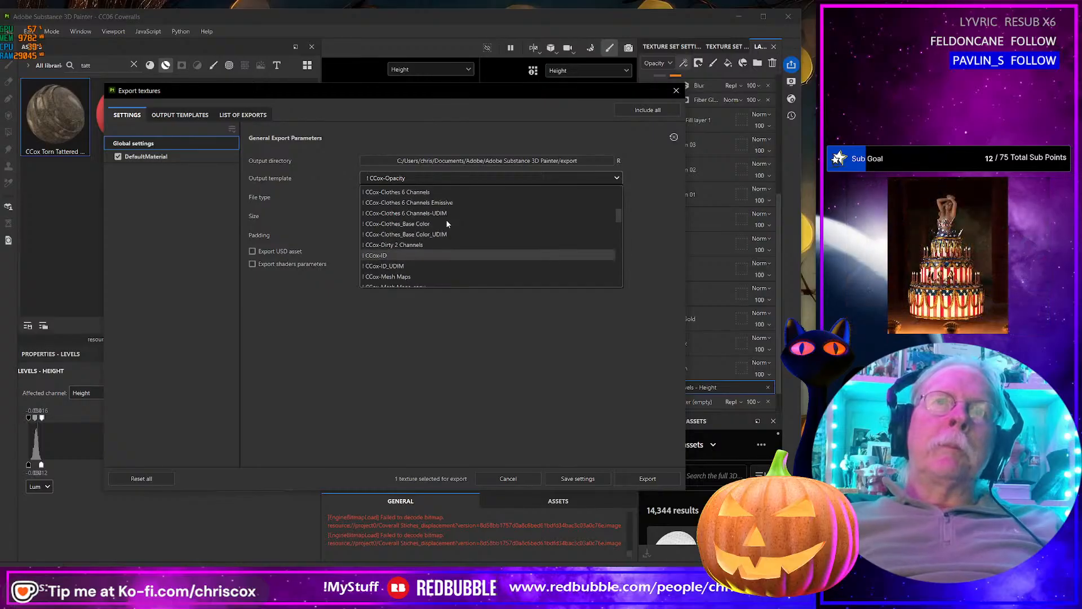
pyautogui.click(427, 220)
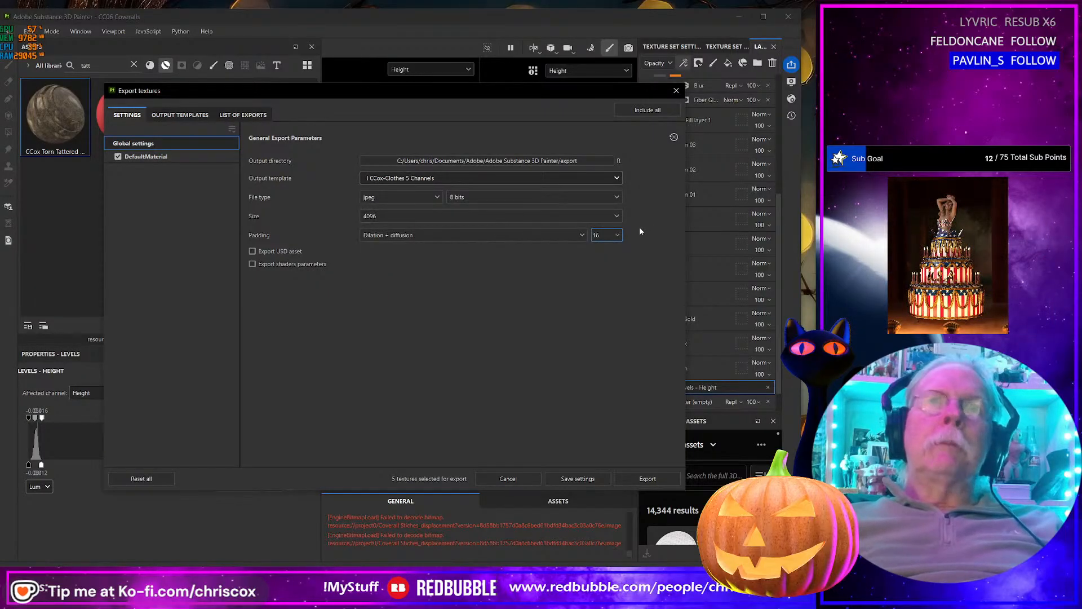
pyautogui.click(649, 478)
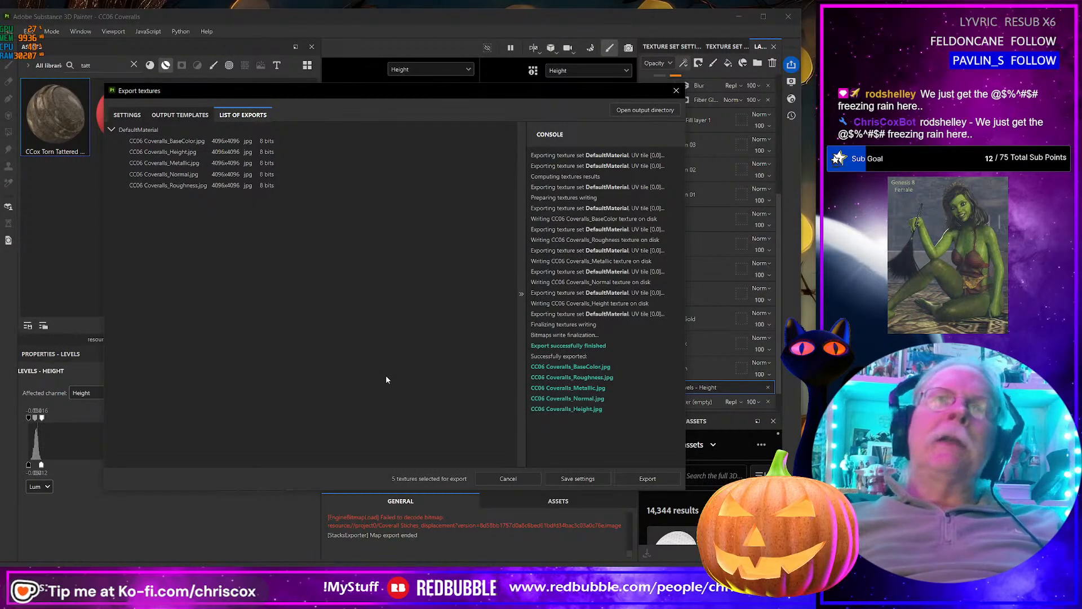
# Step: Open the export output directory and open CC06 Coveralls_Height.jpg in Photoshop
pyautogui.click(642, 111)
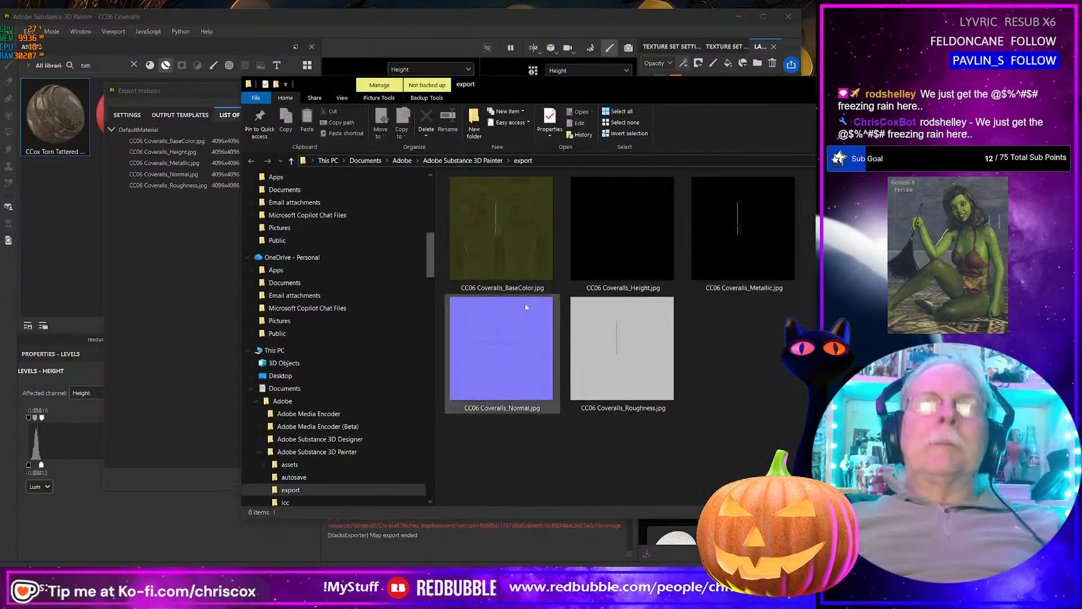
pyautogui.rightClick(626, 248)
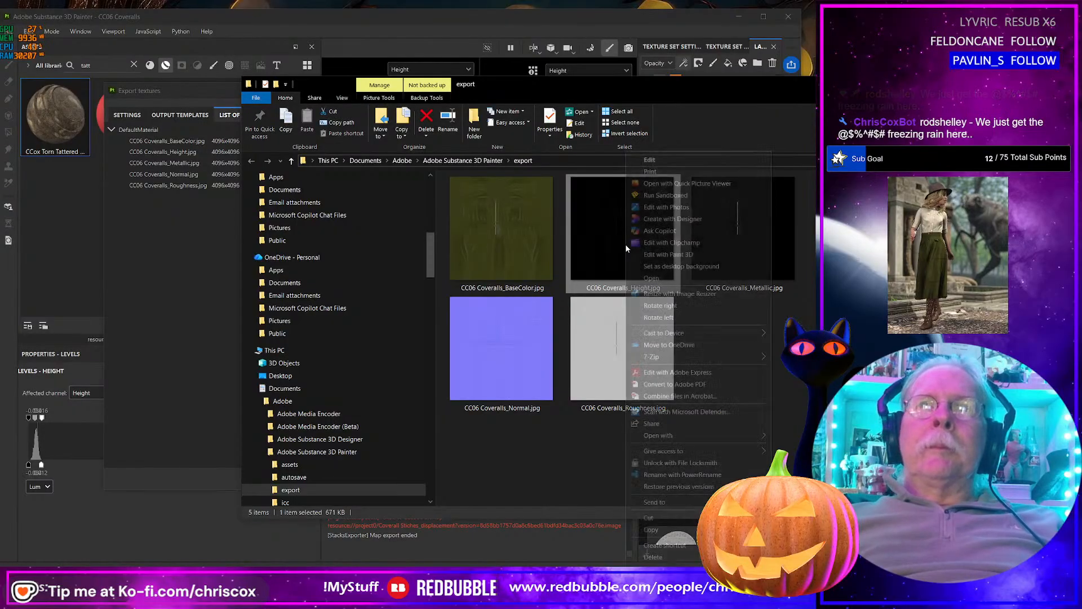
pyautogui.moveTo(662, 441)
pyautogui.click(791, 448)
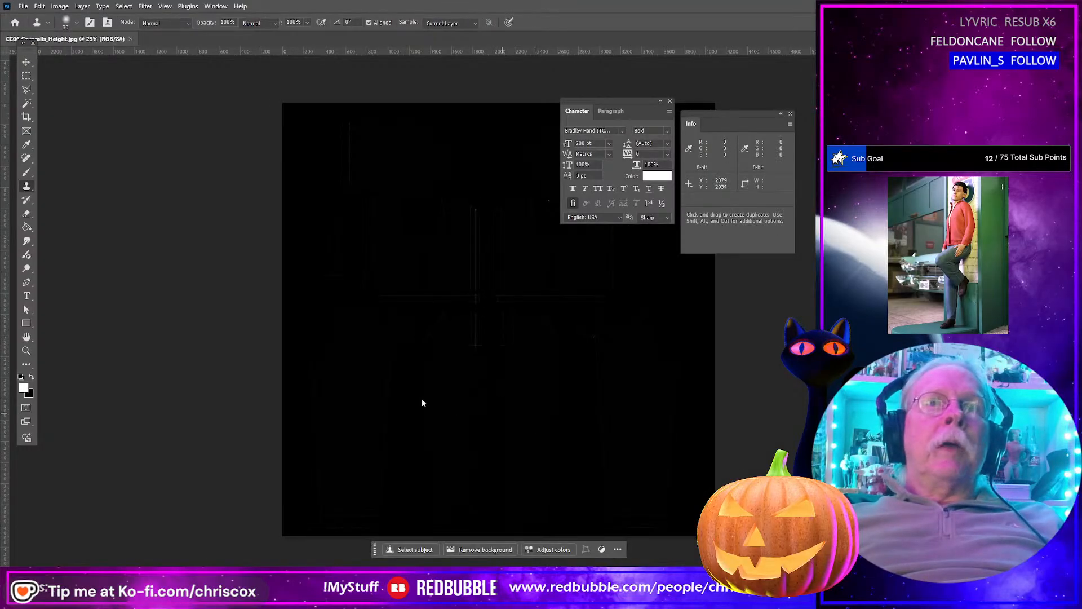
# Step: Examine the exported coveralls height map at various magnifications for fabric weave and stitching detail
pyautogui.click(554, 228)
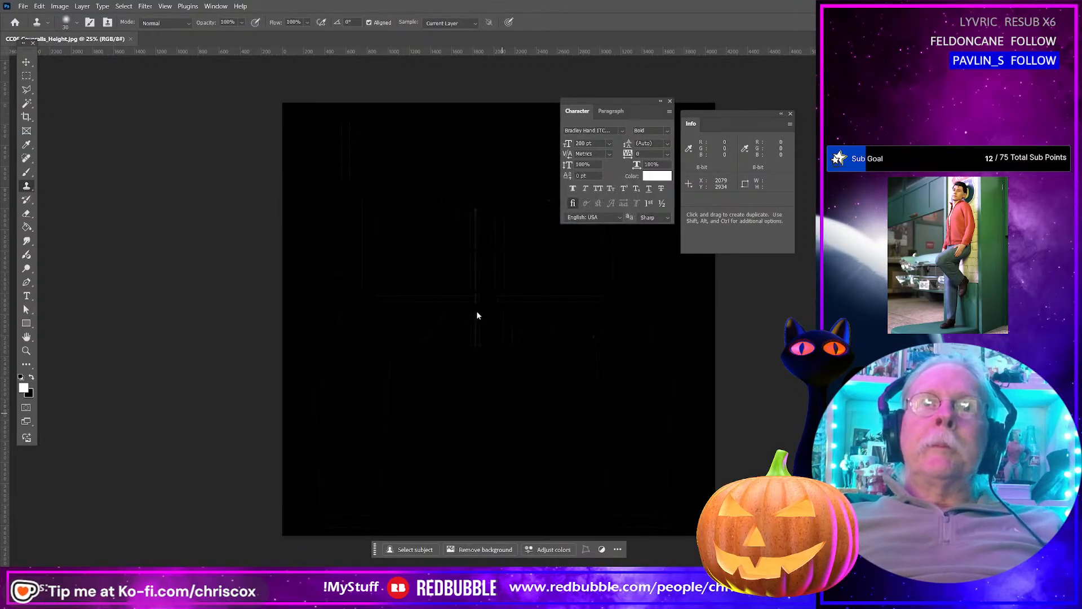
pyautogui.keyDown('ctrl'); pyautogui.scroll(2, 420, 398); pyautogui.keyUp('ctrl')
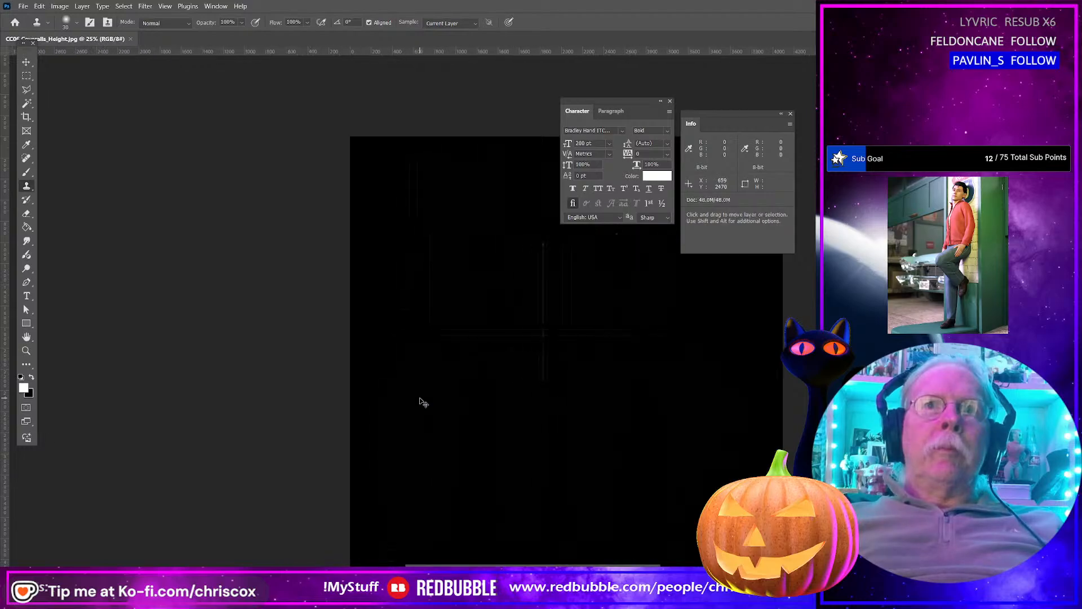
pyautogui.keyDown('ctrl'); pyautogui.scroll(-1, 422, 399); pyautogui.keyUp('ctrl')
pyautogui.keyDown('alt'); pyautogui.scroll(2, 458, 410); pyautogui.keyUp('alt')
pyautogui.keyDown('alt'); pyautogui.scroll(8, 458, 410); pyautogui.keyUp('alt')
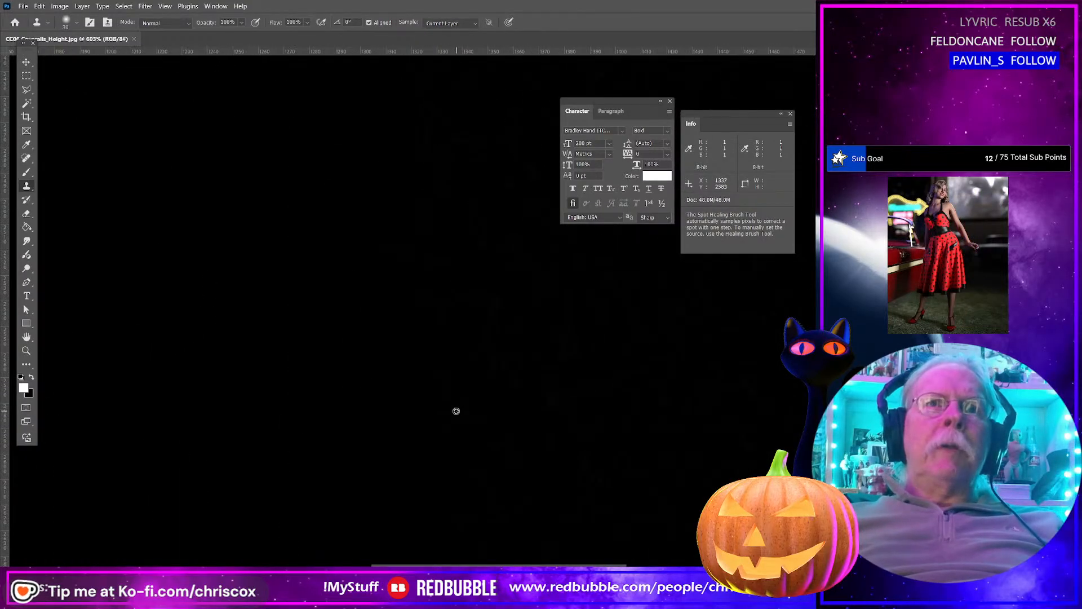
pyautogui.keyDown('alt'); pyautogui.scroll(3, 456, 411); pyautogui.keyUp('alt')
pyautogui.keyDown('alt'); pyautogui.scroll(-10, 456, 413); pyautogui.keyUp('alt')
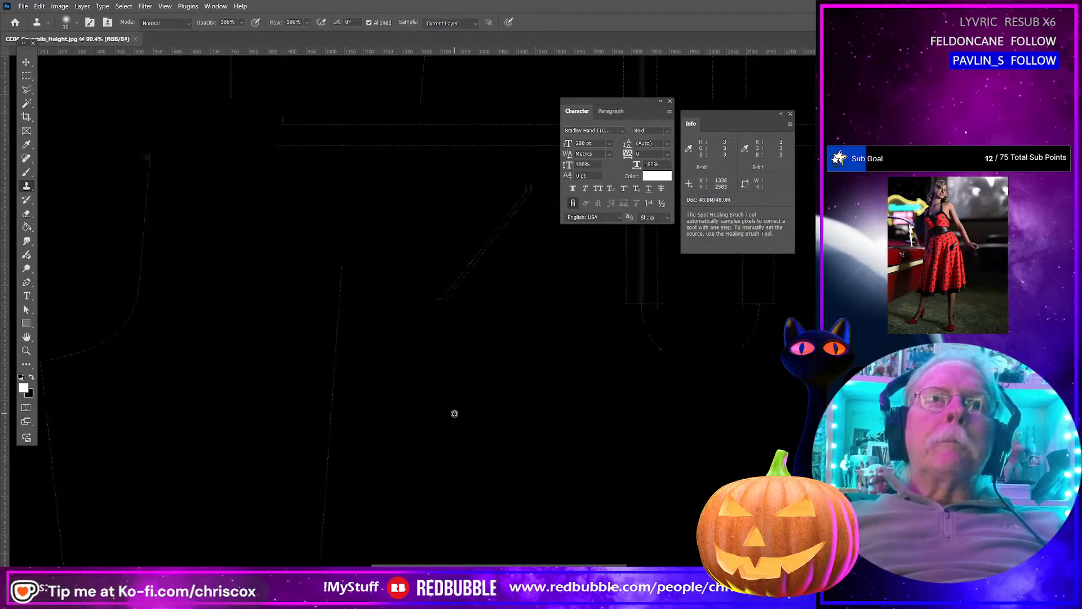
pyautogui.keyDown('alt'); pyautogui.scroll(-2, 454, 414); pyautogui.keyUp('alt')
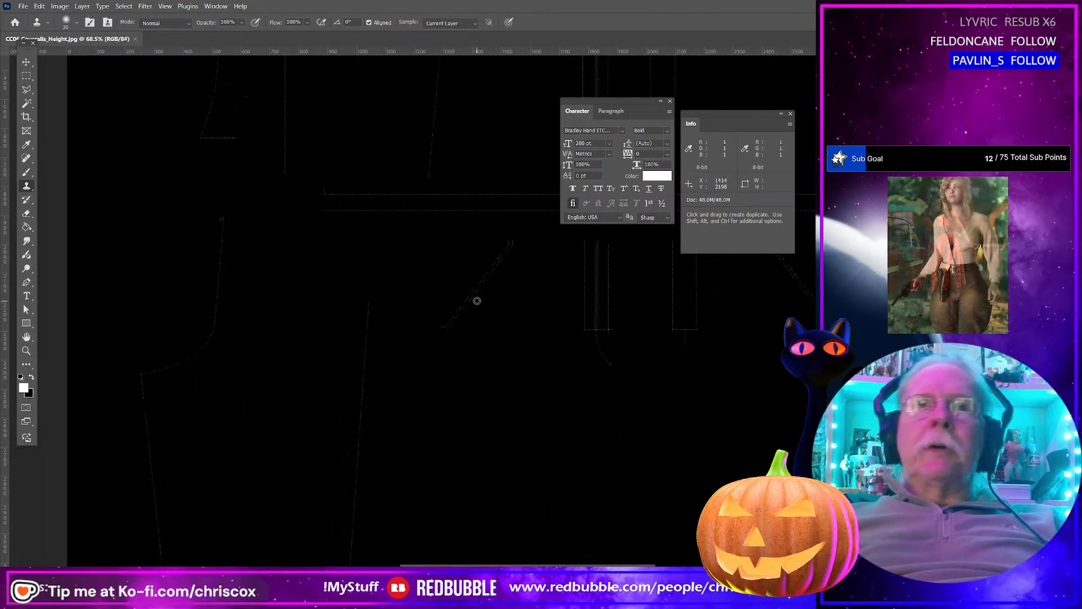
pyautogui.scroll(3, 475, 301)
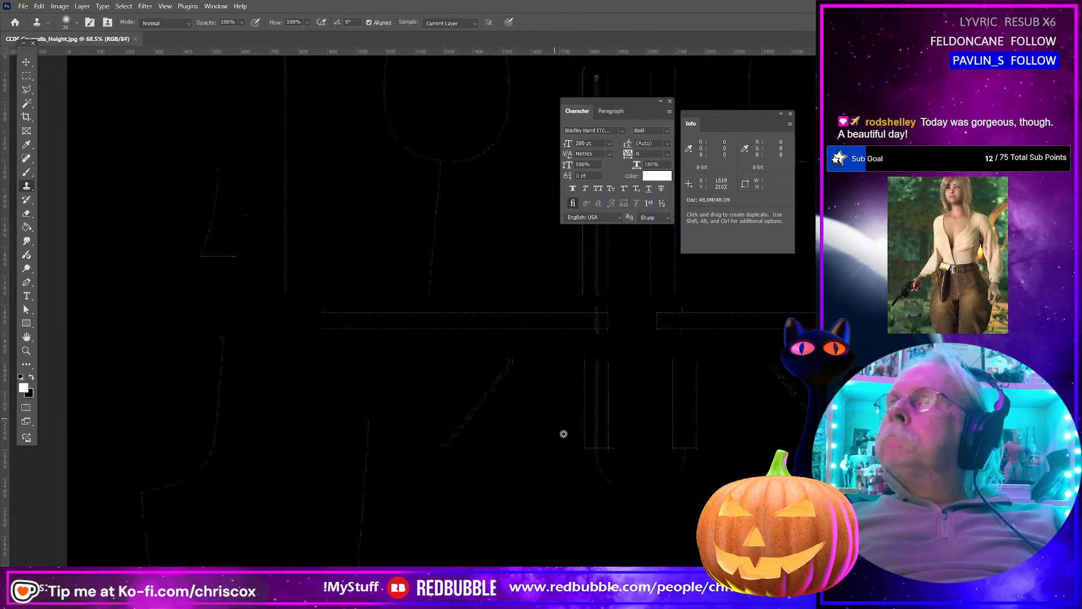
# Step: Switch back to Substance 3D Painter and close the texture export dialog
pyautogui.hotkey('alt', 'Tab')
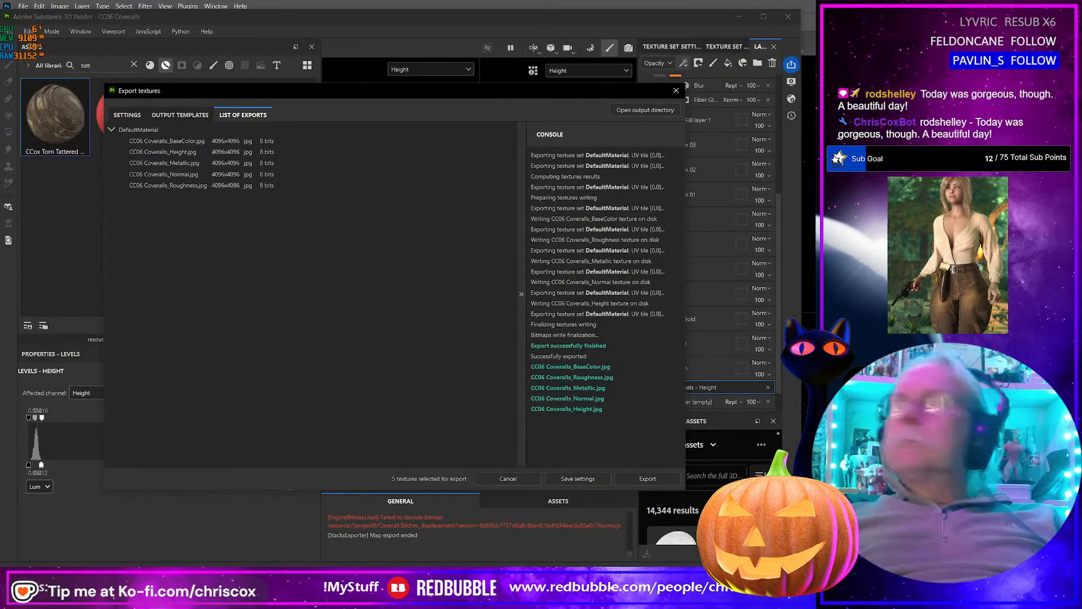
pyautogui.click(676, 91)
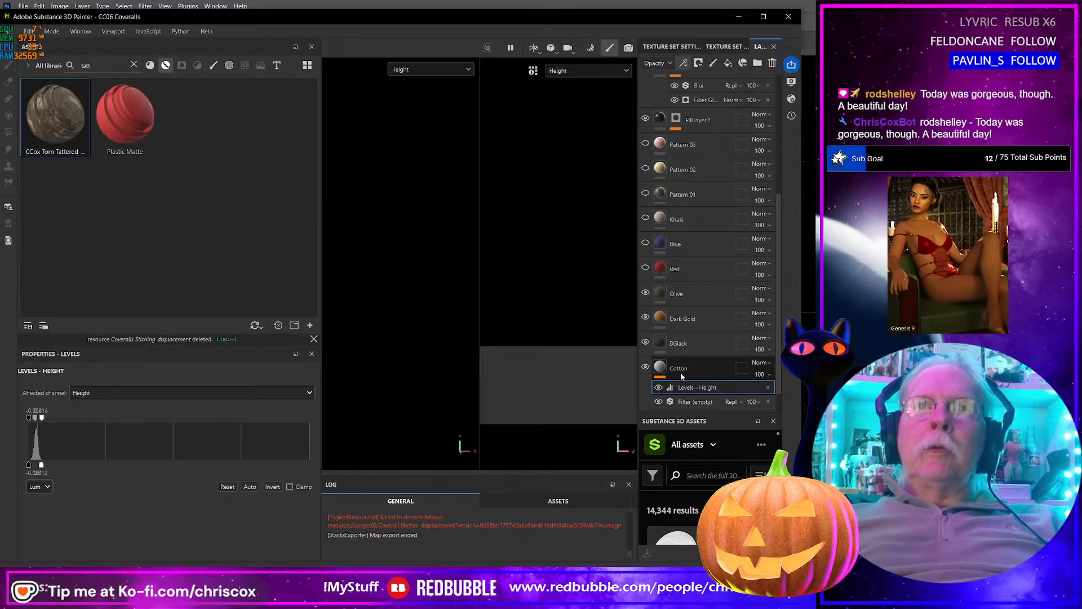
pyautogui.scroll(3, 703, 335)
pyautogui.scroll(-2, 703, 338)
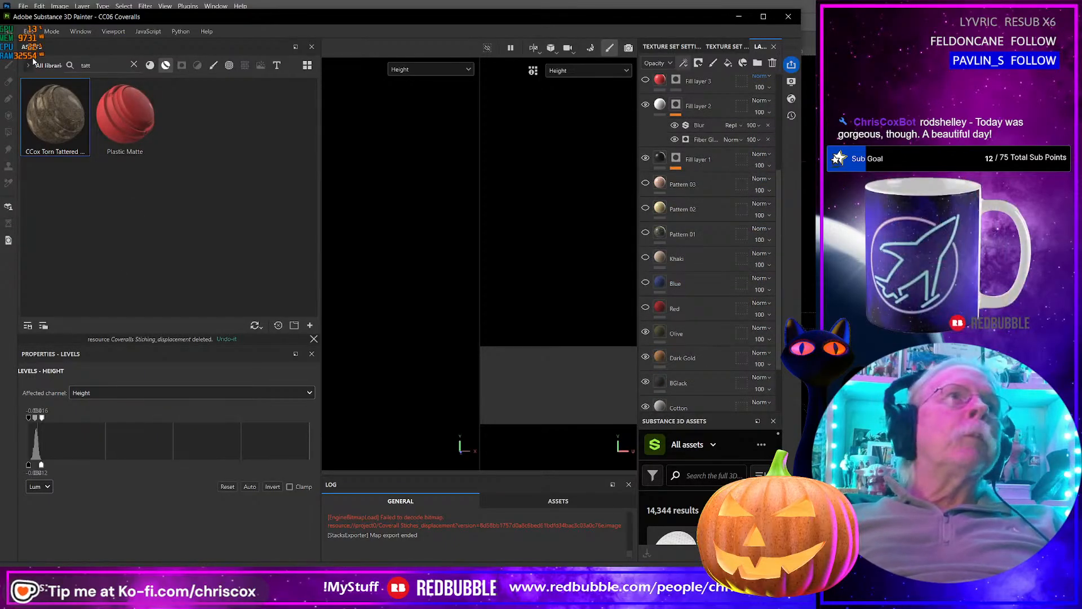
# Step: Replace the asset search term with "fab" and show only base materials instead of smart materials
pyautogui.click(85, 65)
pyautogui.press('BackSpace')
pyautogui.press('BackSpace')
pyautogui.press('BackSpace')
pyautogui.press('BackSpace')
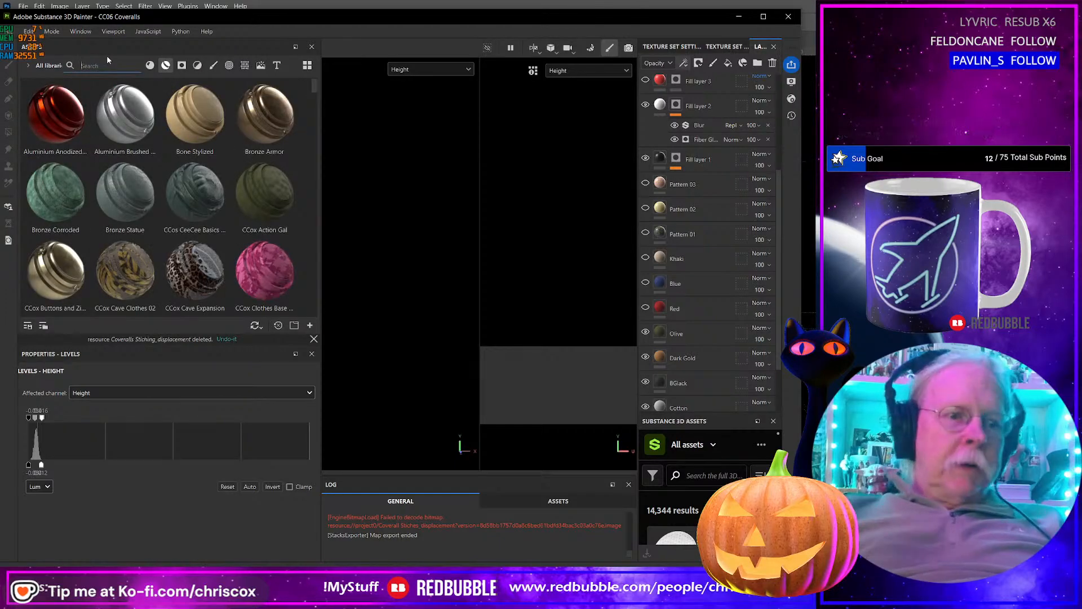
pyautogui.write('fa')
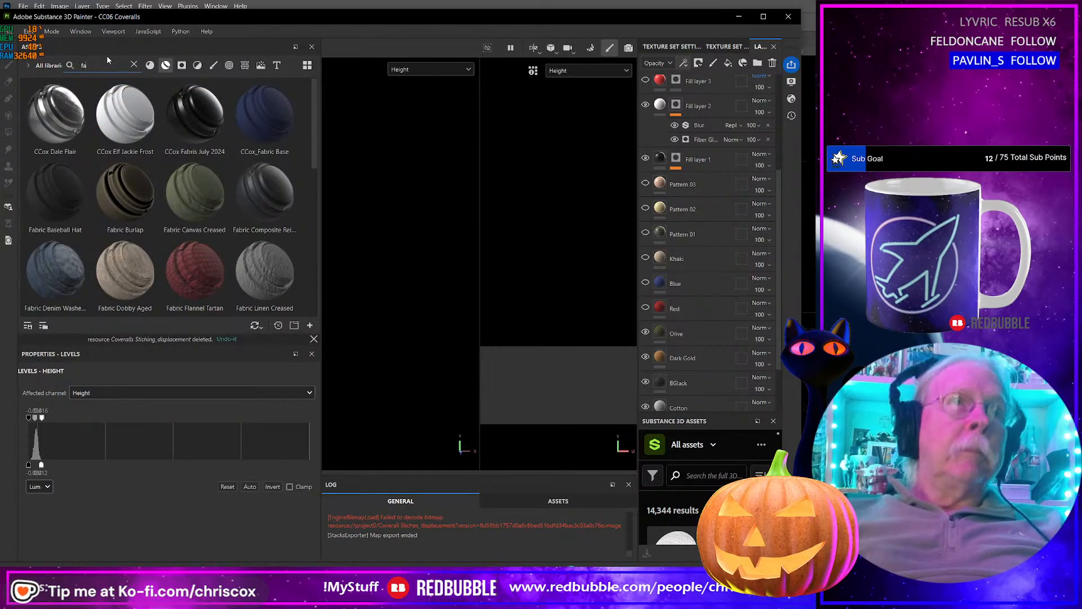
pyautogui.write('b')
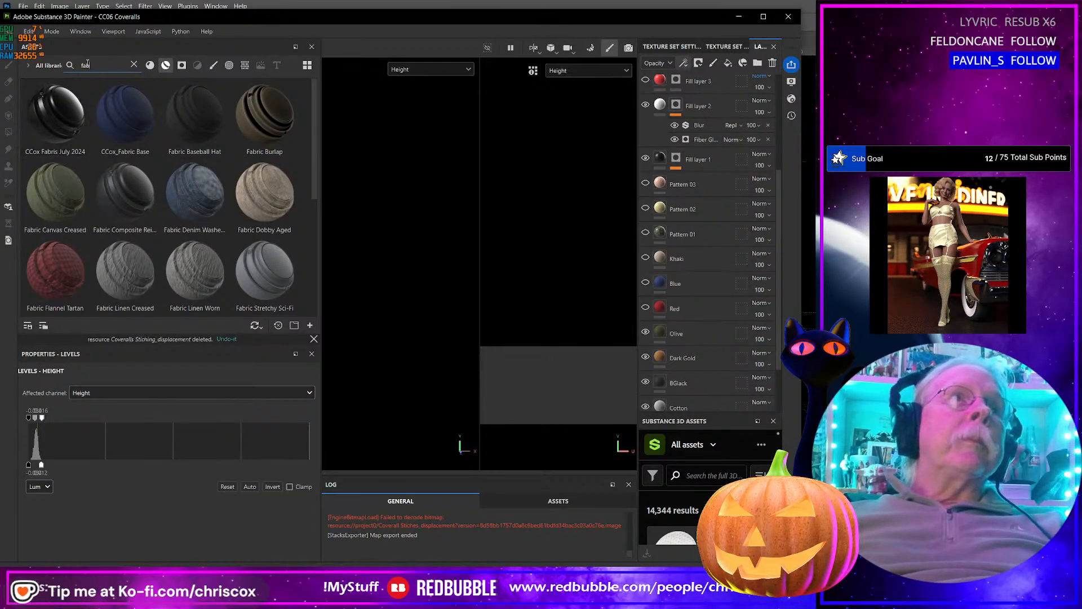
pyautogui.click(149, 65)
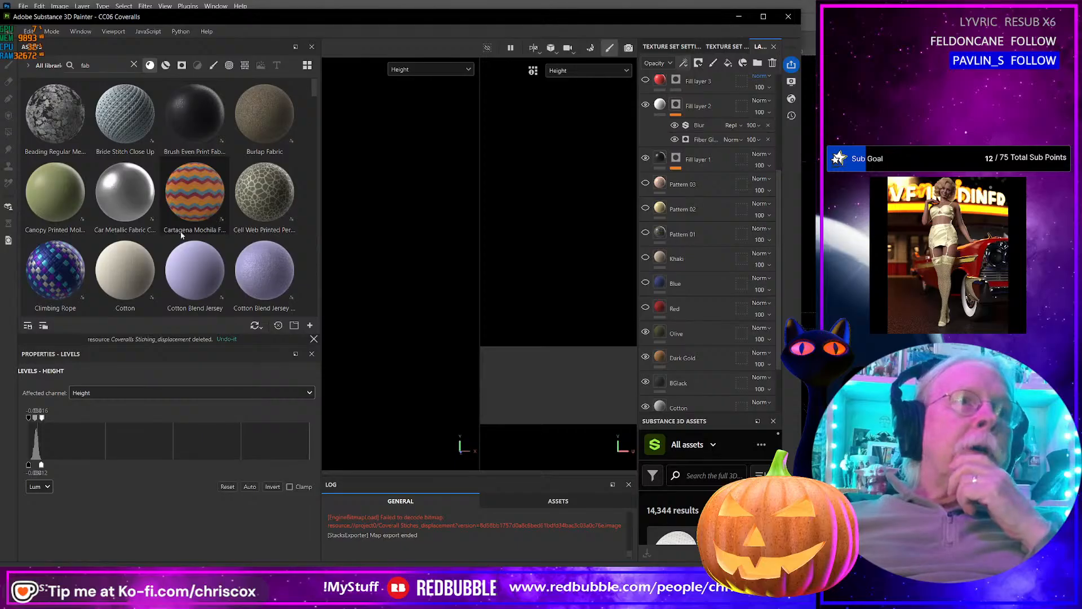
# Step: Find the Fabric Suit Vintage material in the library and apply it to the coveralls as a new layer
pyautogui.scroll(-3, 106, 256)
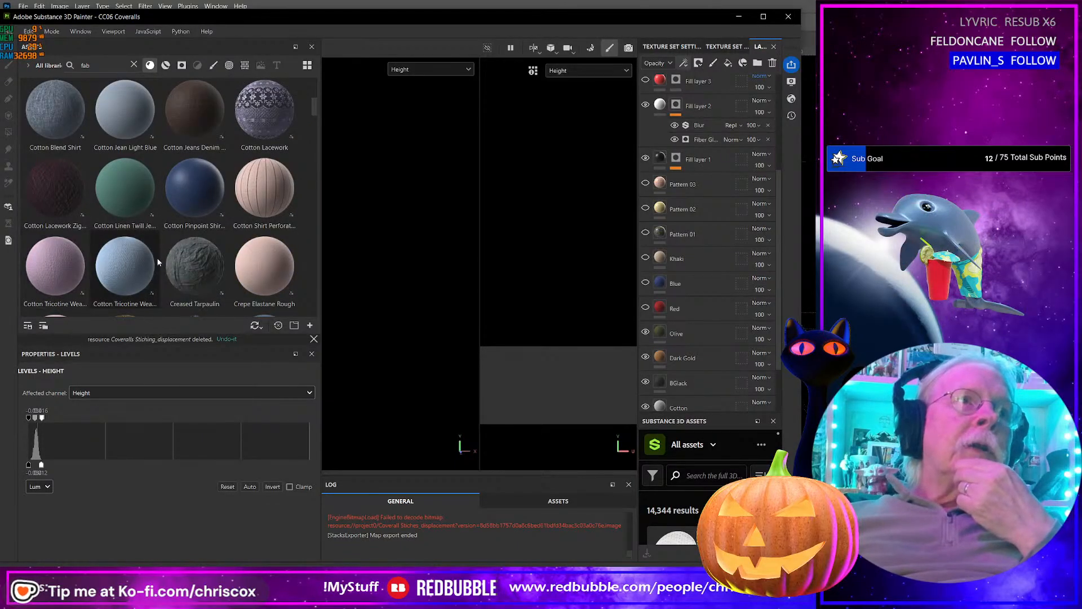
pyautogui.scroll(-3, 261, 255)
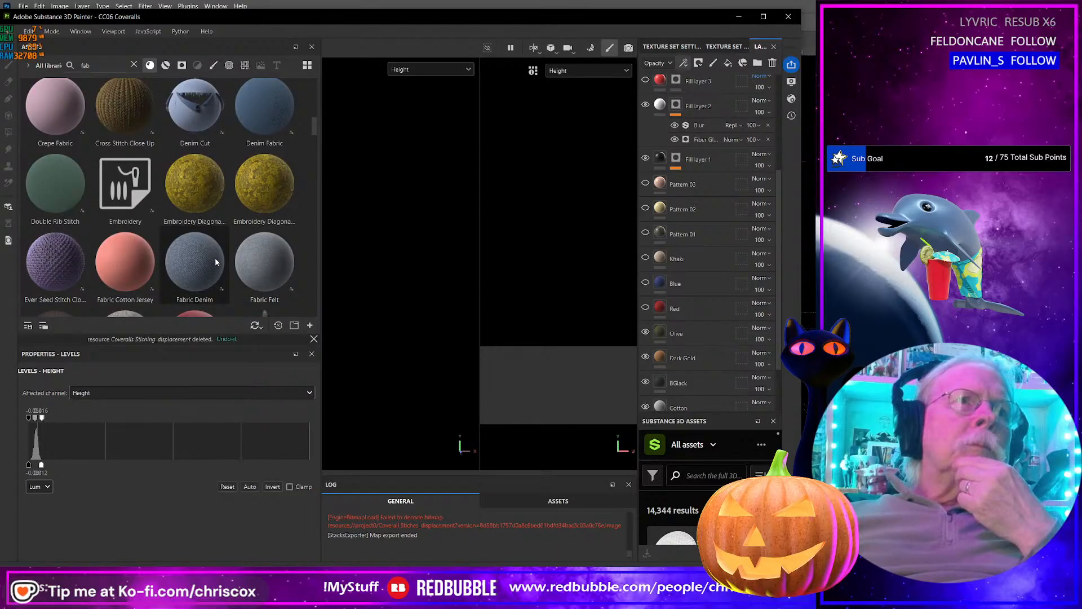
pyautogui.moveTo(214, 260)
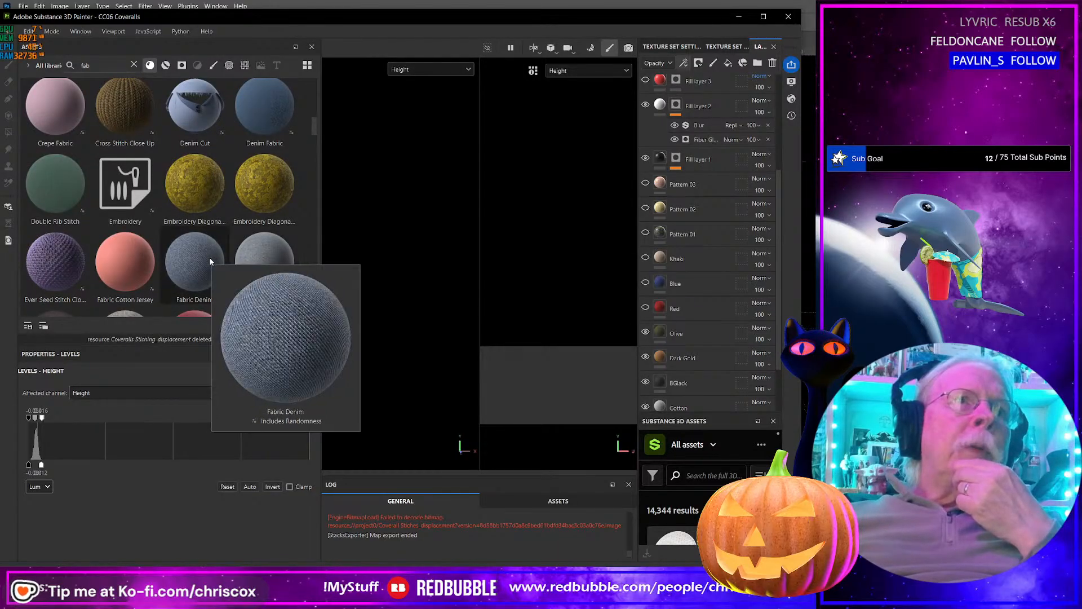
pyautogui.scroll(-4, 198, 255)
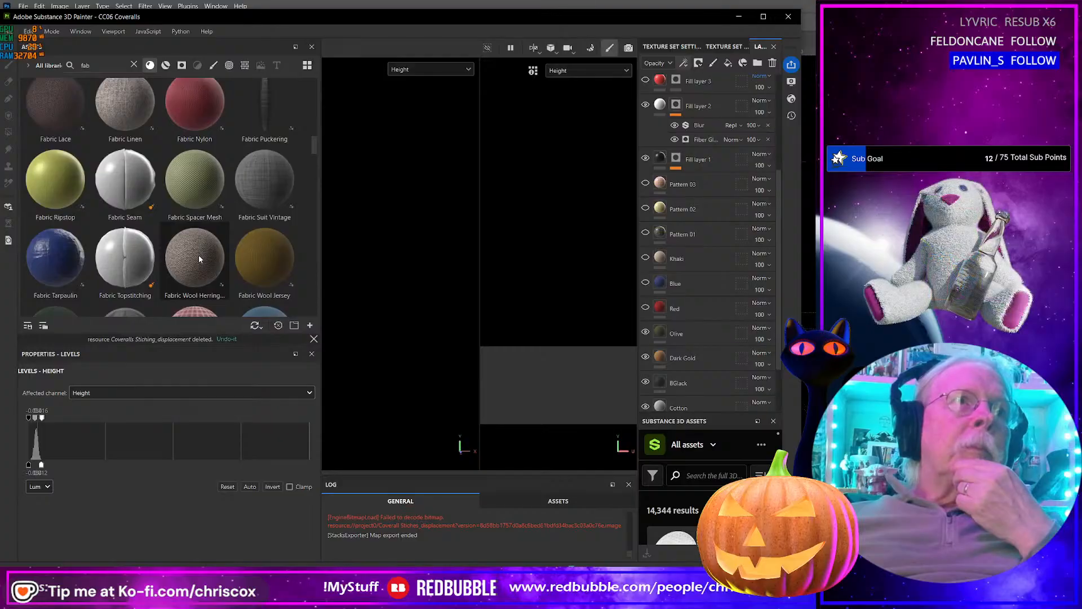
pyautogui.moveTo(269, 180); pyautogui.dragTo(430, 194)
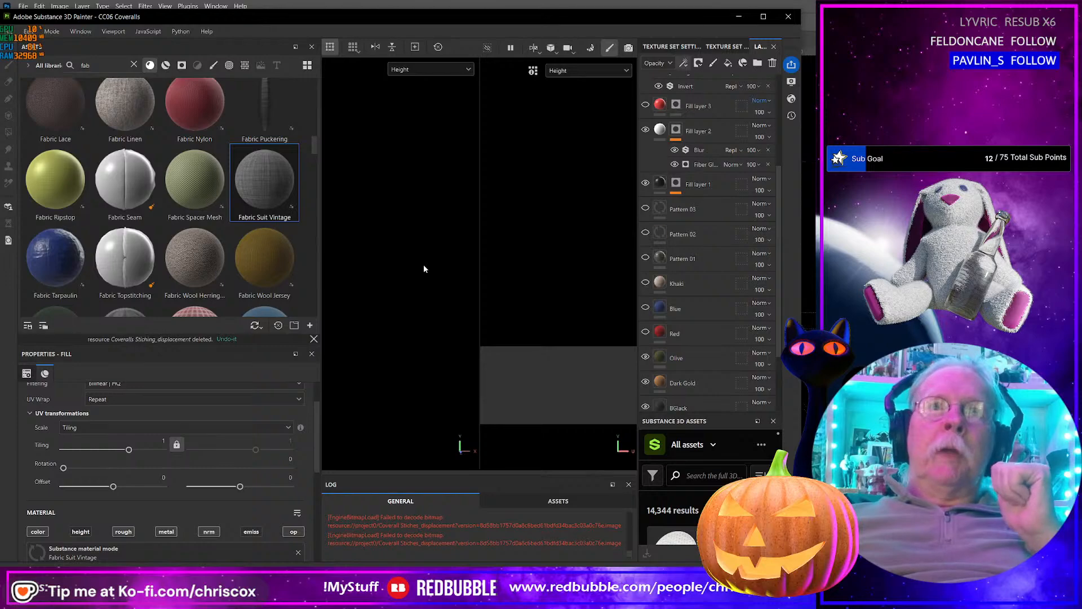
# Step: Toggle the height and emissive channels of the Fabric Suit Vintage layer
pyautogui.scroll(3, 731, 243)
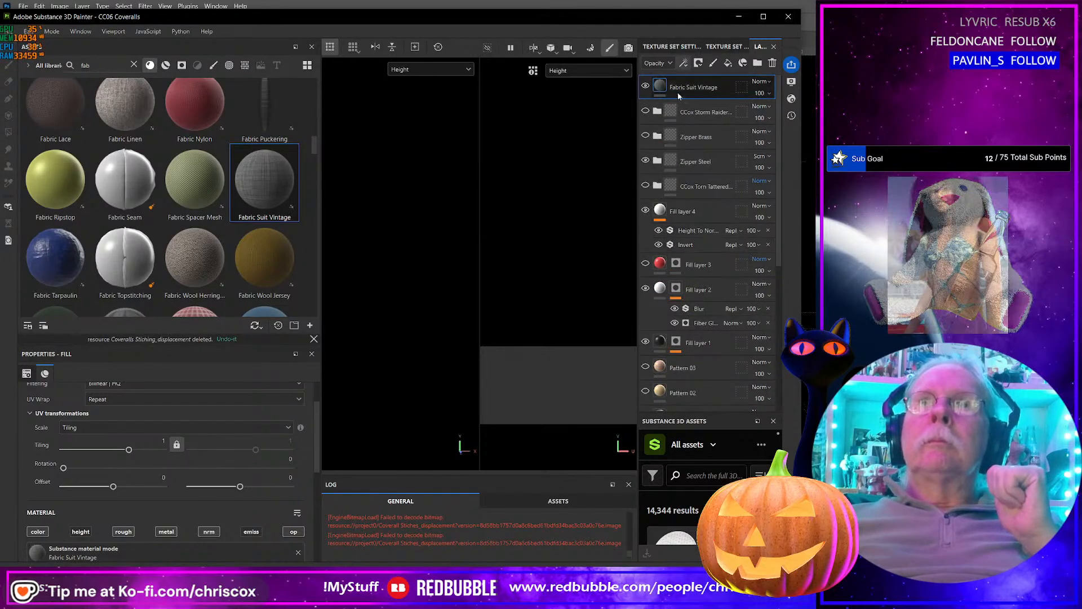
pyautogui.click(80, 532)
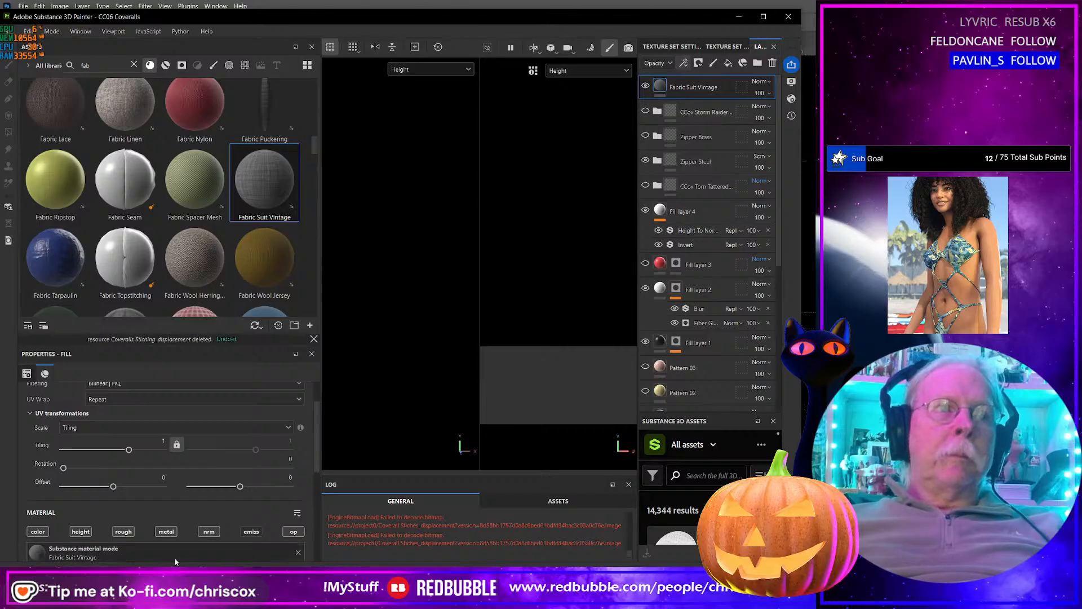
pyautogui.scroll(-2, 143, 518)
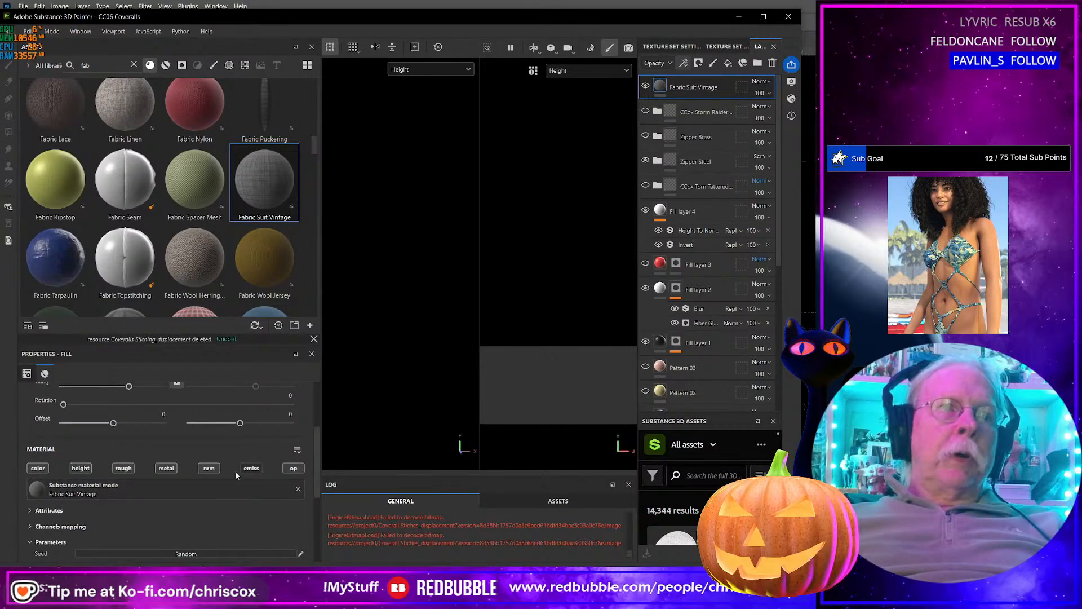
pyautogui.click(251, 468)
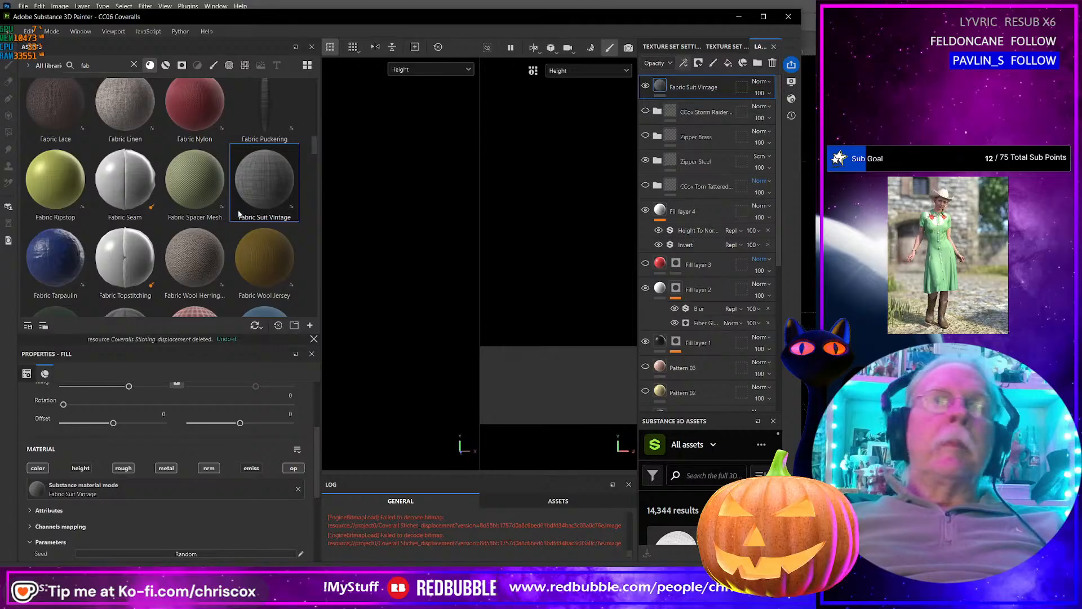
# Step: Try the Fabric Wool Herringbone material on the coveralls and undo its addition
pyautogui.moveTo(260, 261); pyautogui.dragTo(381, 267)
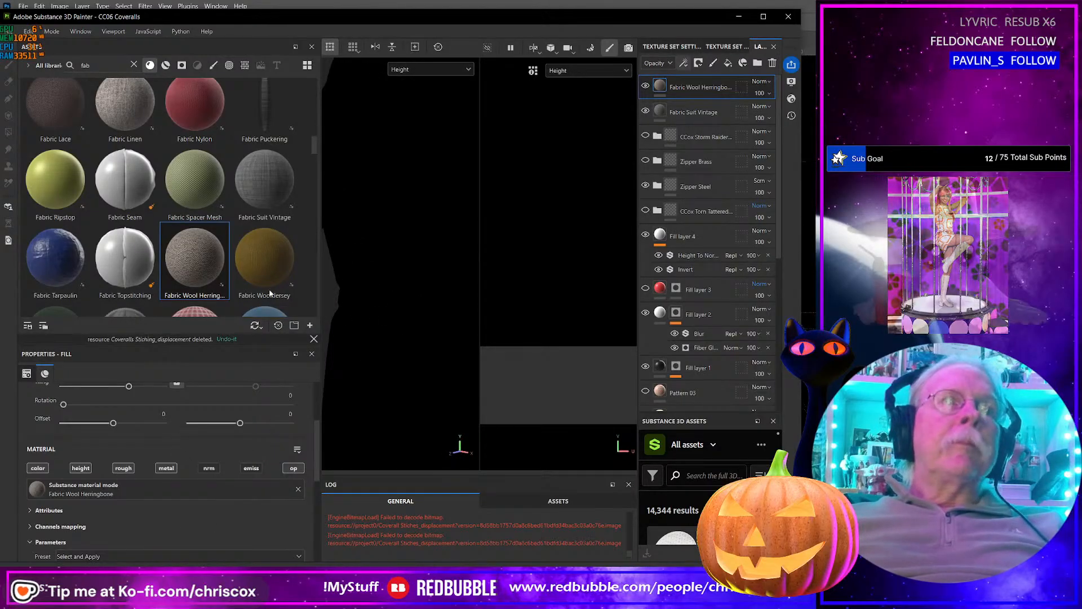
pyautogui.hotkey('ctrl', 'z')
# Step: Apply the Fabric_Base material to the coveralls as a layer above Fabric Suit Vintage
pyautogui.scroll(-3, 208, 244)
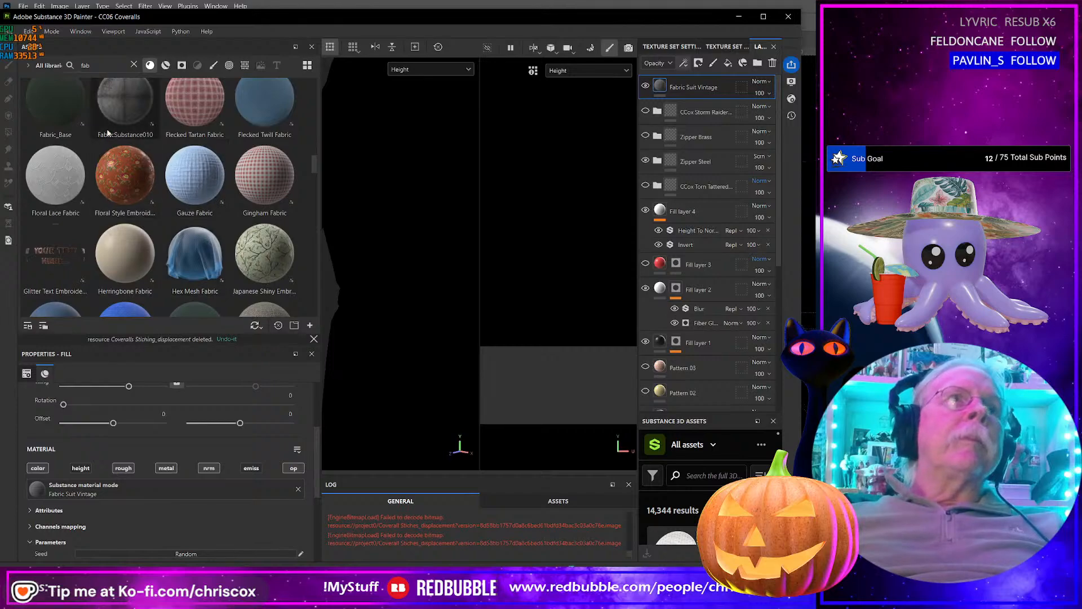
pyautogui.moveTo(67, 104); pyautogui.dragTo(419, 286)
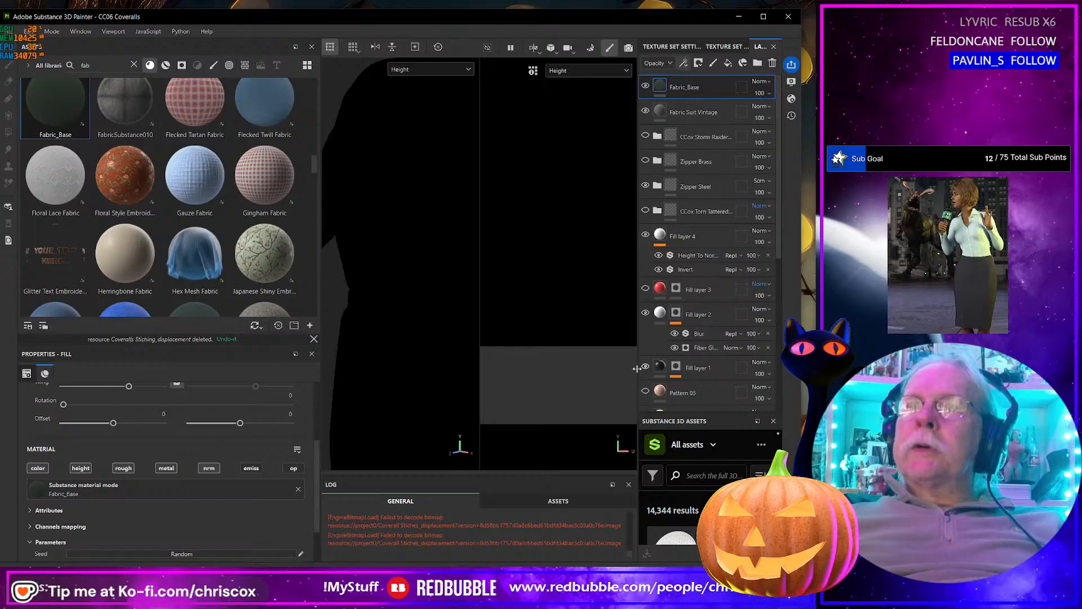
# Step: Add a fill layer above Fabric_Base with all its material channels enabled, including emissive and opacity
pyautogui.doubleClick(687, 86)
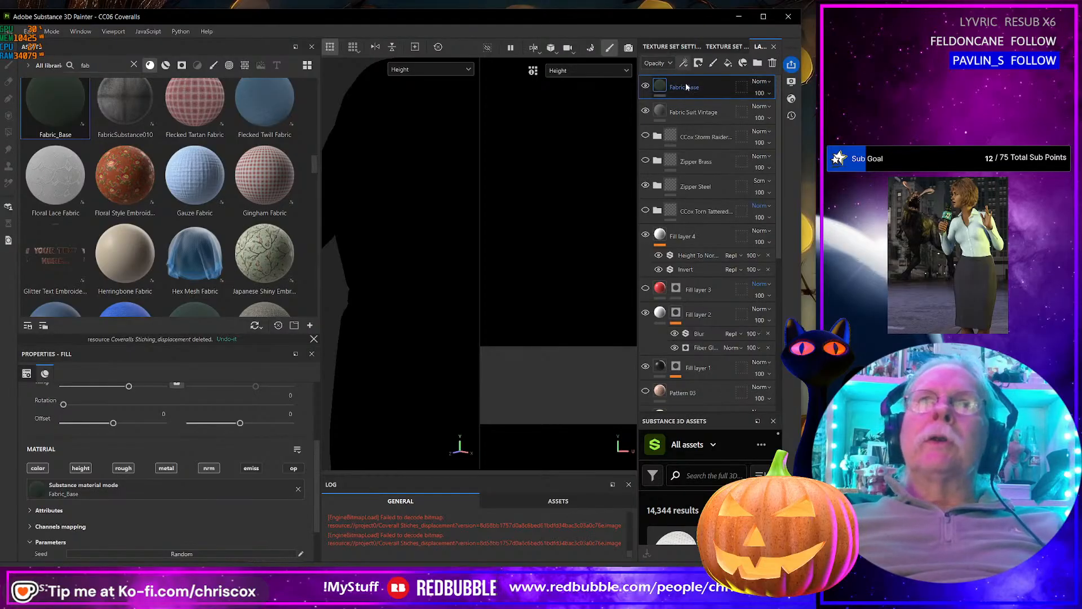
pyautogui.click(728, 63)
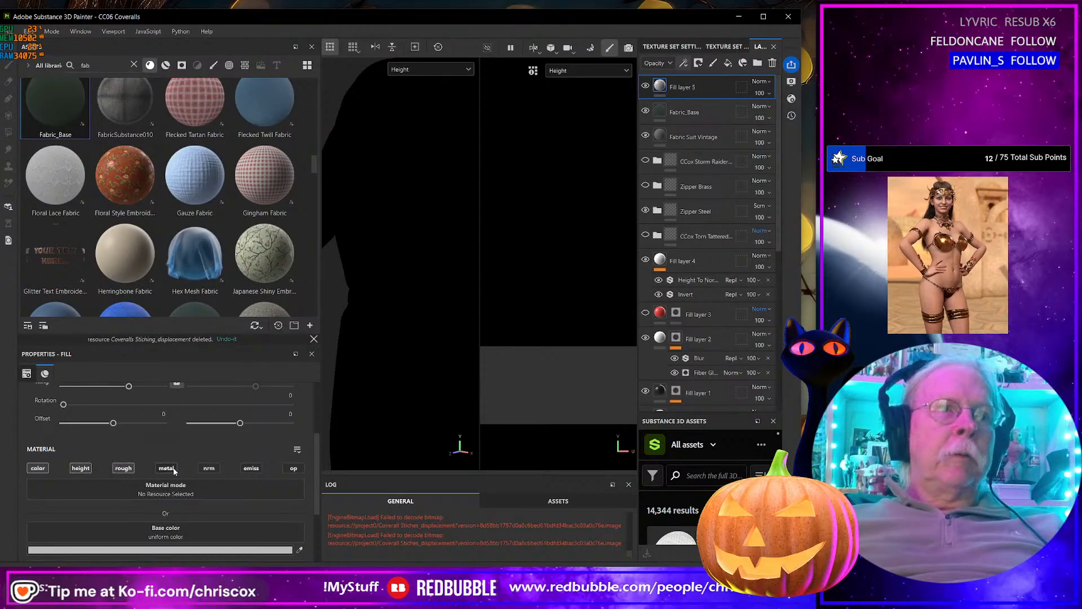
pyautogui.click(251, 468)
pyautogui.click(293, 469)
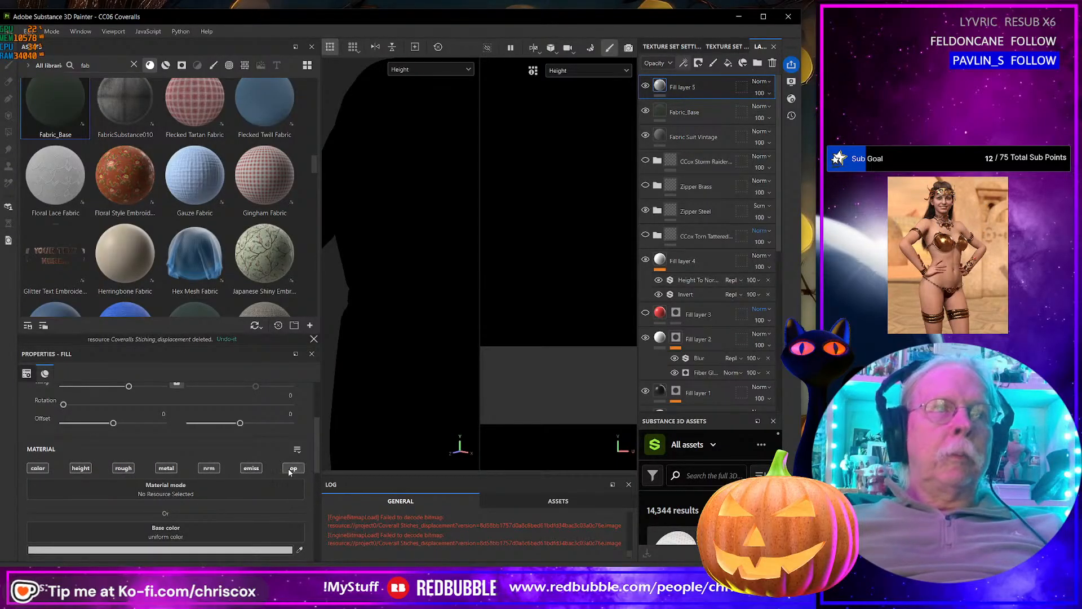
# Step: Set the new fill layer's uniform height to about 0.72
pyautogui.scroll(-8, 231, 509)
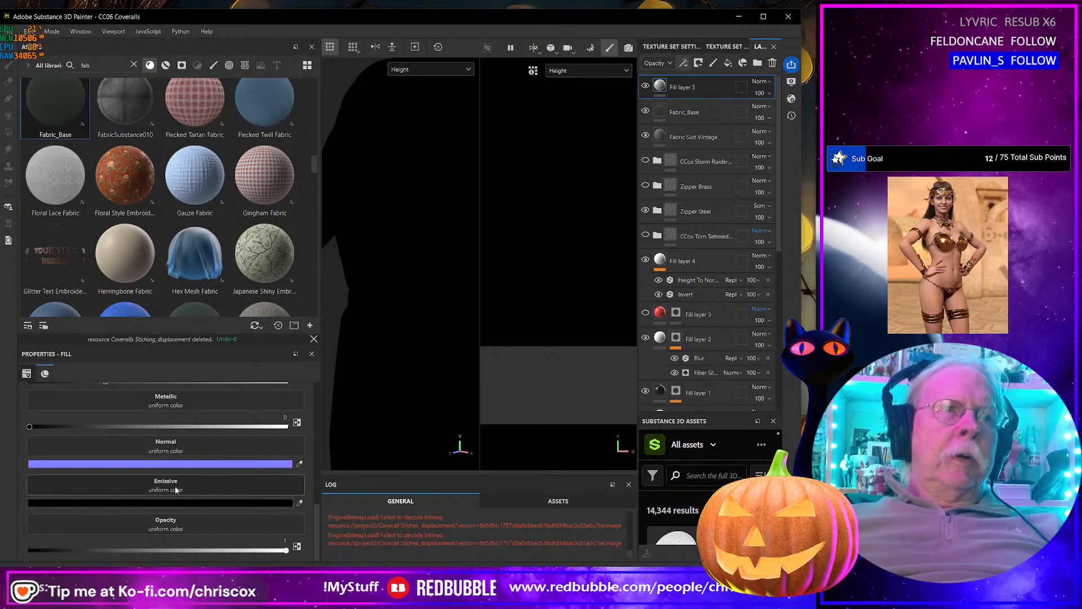
pyautogui.scroll(1, 177, 464)
pyautogui.scroll(2, 177, 466)
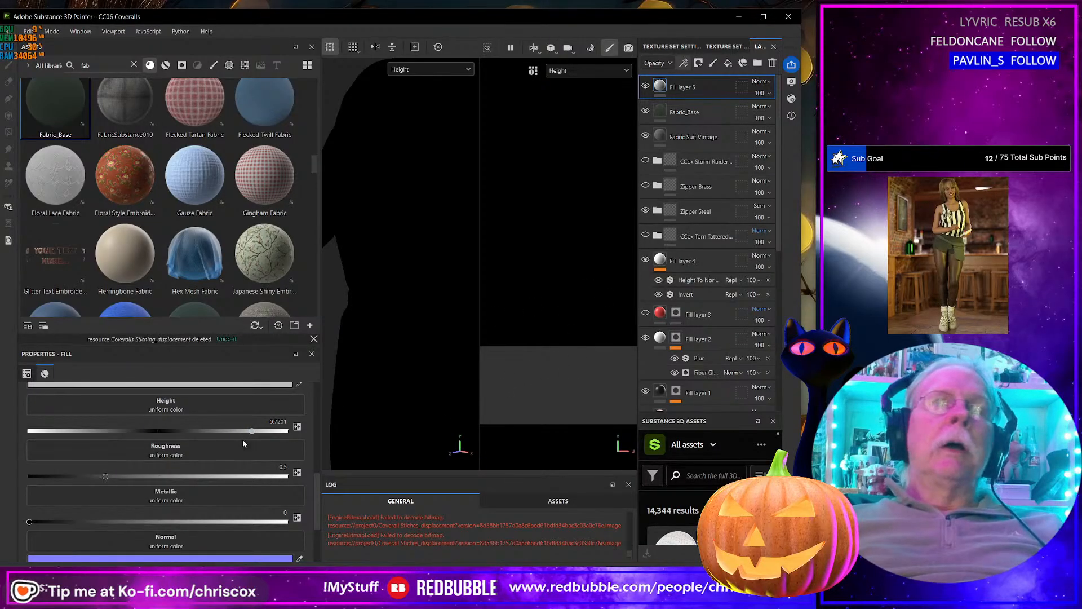
pyautogui.scroll(3, 215, 445)
pyautogui.scroll(-1, 215, 446)
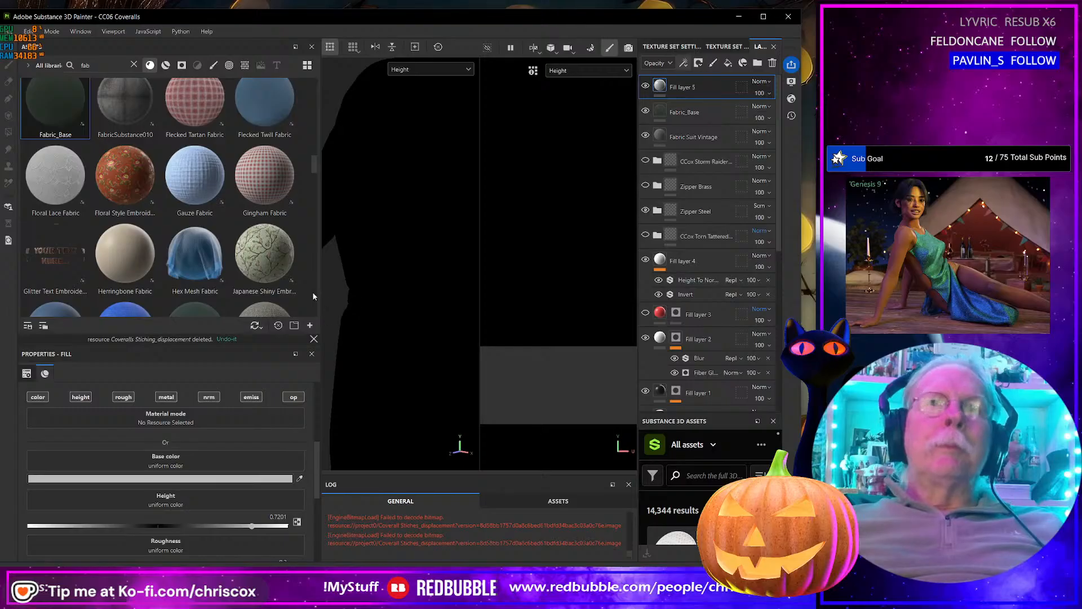
# Step: Widen the viewport area, display the Material view, and move the new fill layer directly below Fabric_Base
pyautogui.moveTo(318, 293); pyautogui.dragTo(193, 292)
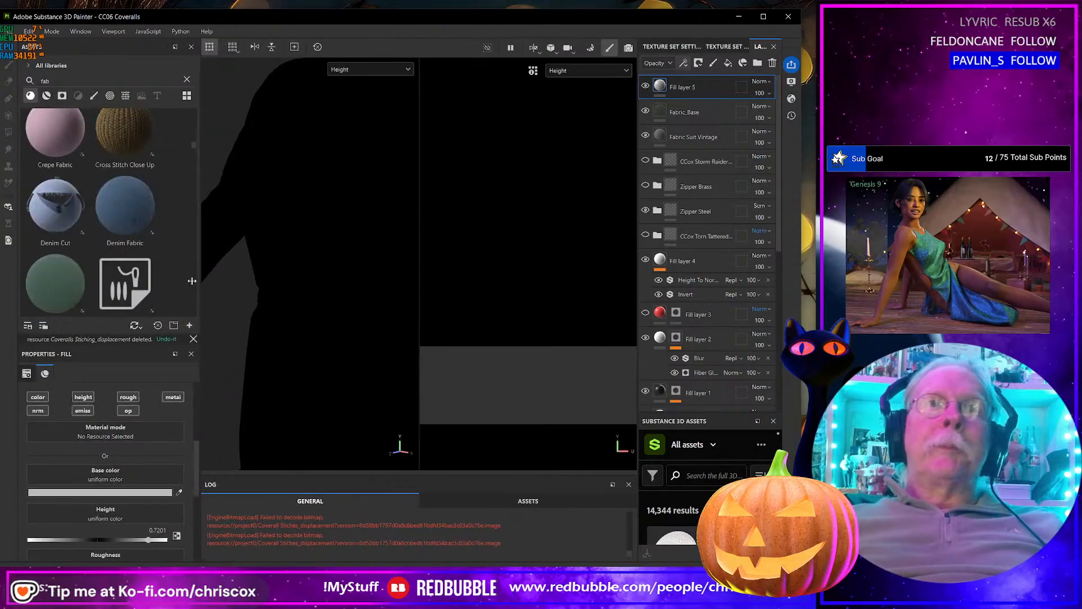
pyautogui.click(365, 69)
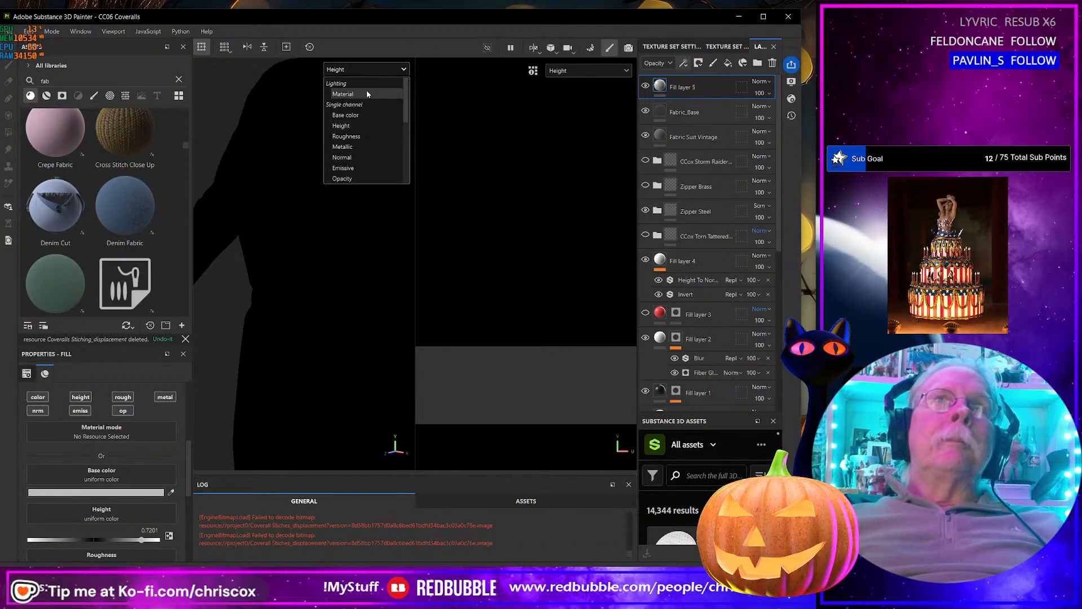
pyautogui.click(366, 90)
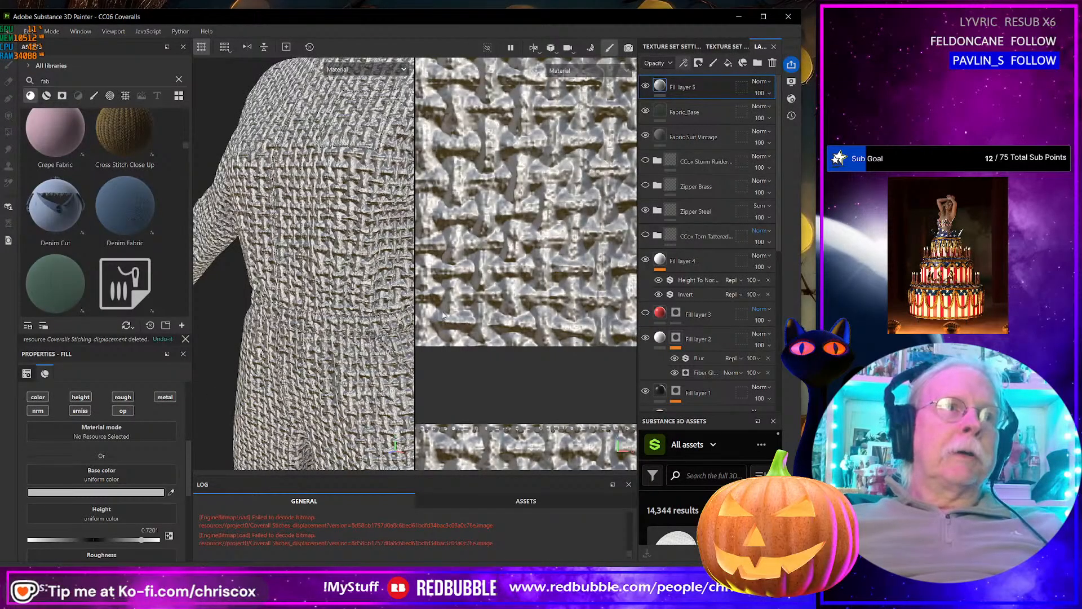
pyautogui.moveTo(699, 89); pyautogui.dragTo(702, 120)
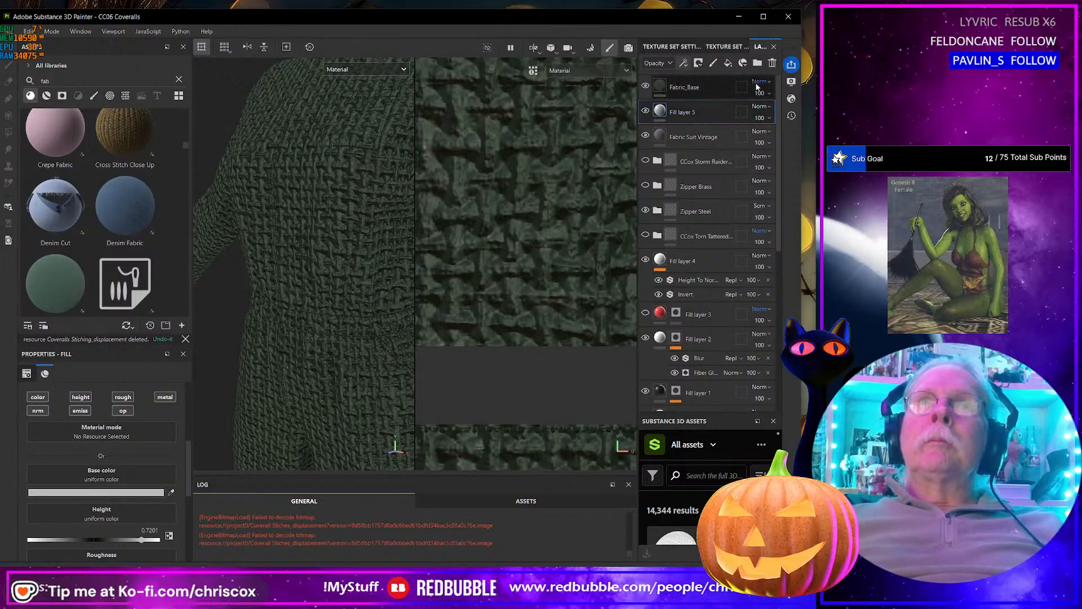
# Step: Set Fill layer 5's blend mode to Normal for both the Height and Normal channels
pyautogui.click(658, 63)
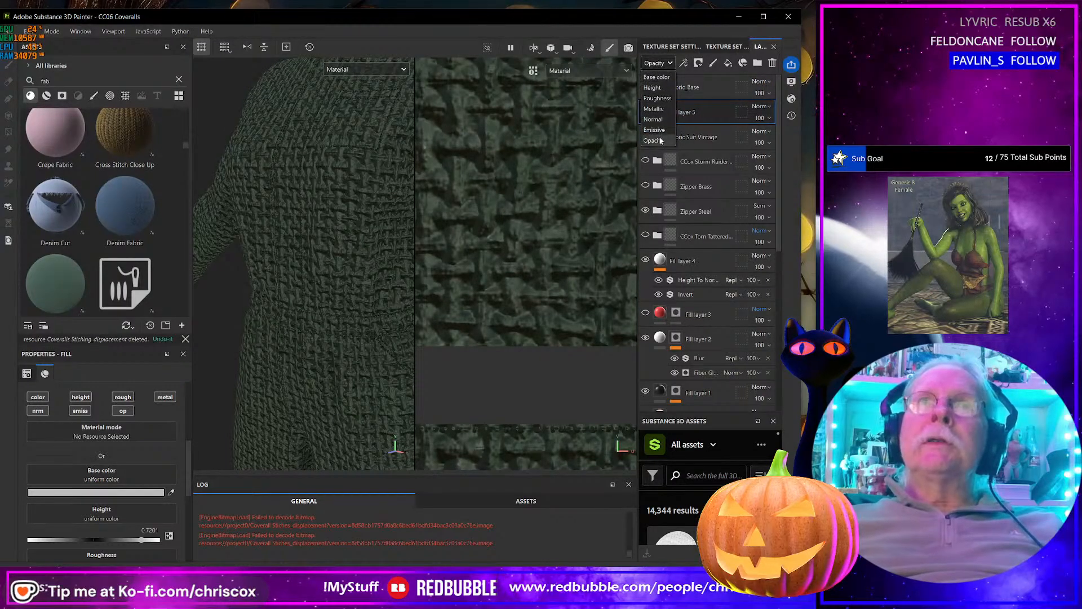
pyautogui.click(659, 88)
pyautogui.click(768, 106)
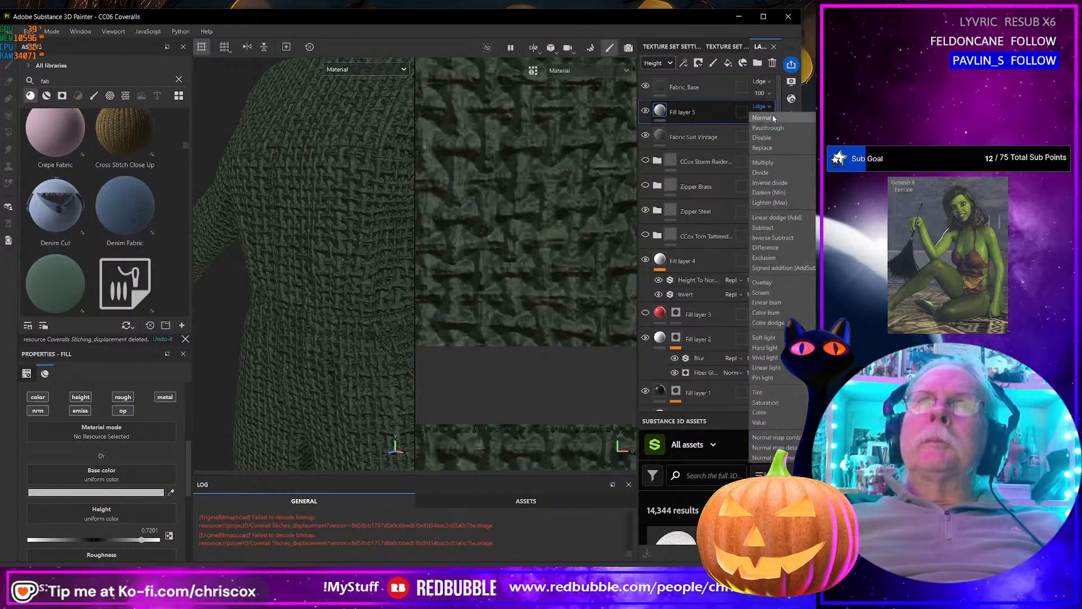
pyautogui.click(774, 118)
pyautogui.click(673, 64)
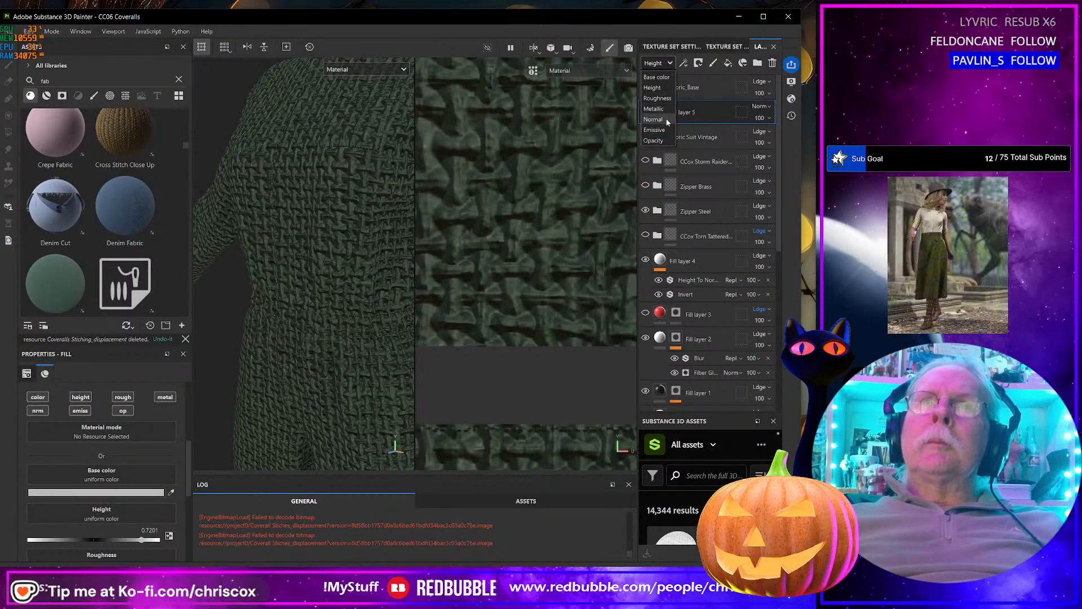
pyautogui.click(666, 117)
pyautogui.click(768, 106)
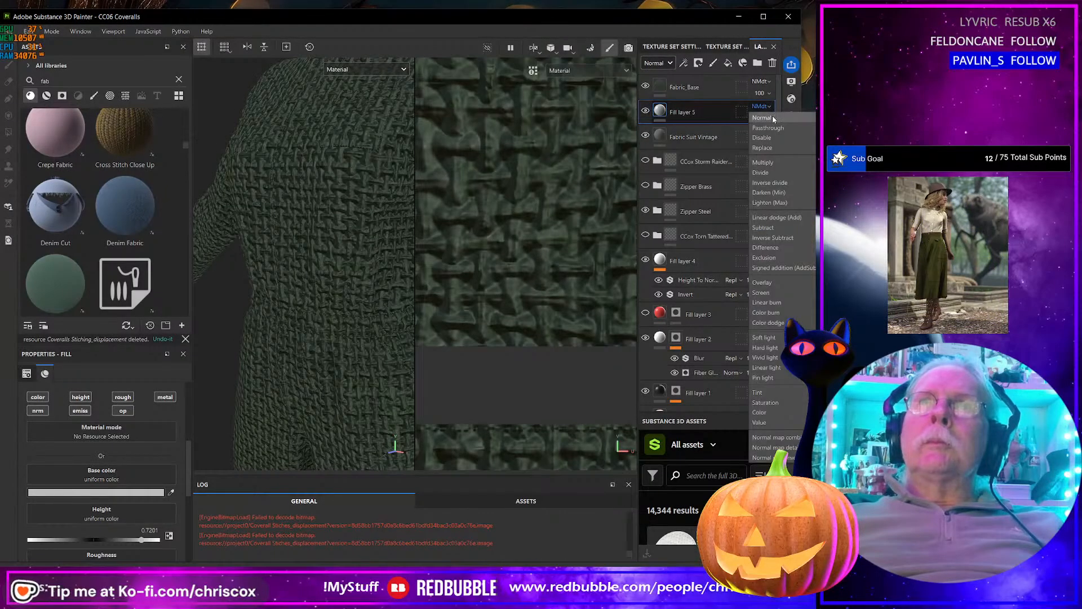
pyautogui.click(775, 118)
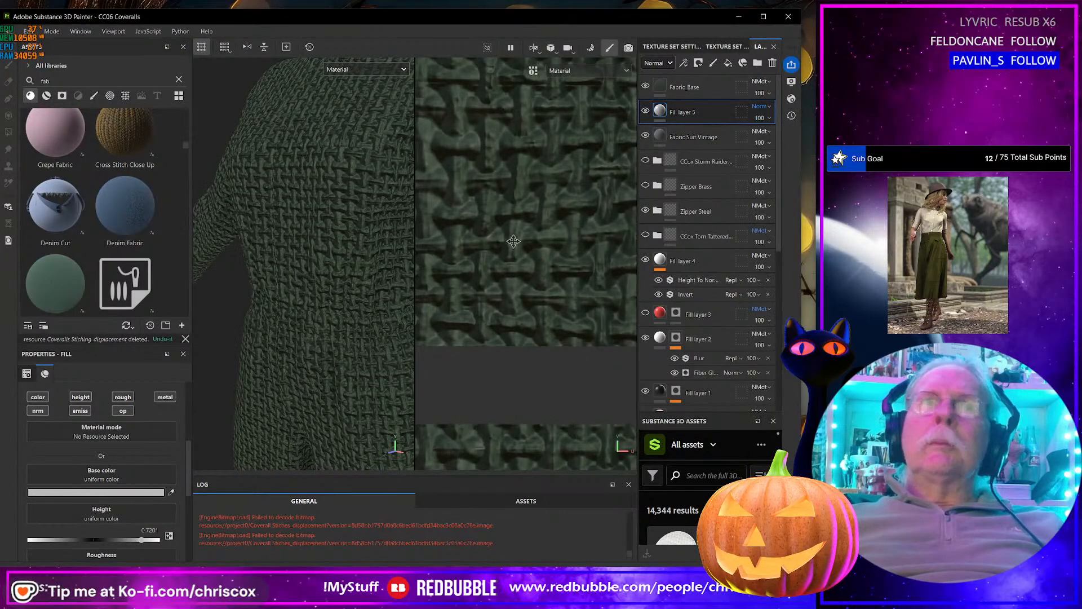
# Step: Hide Fabric_Base to inspect the coveralls without it, and show the layer again
pyautogui.click(646, 86)
pyautogui.click(660, 86)
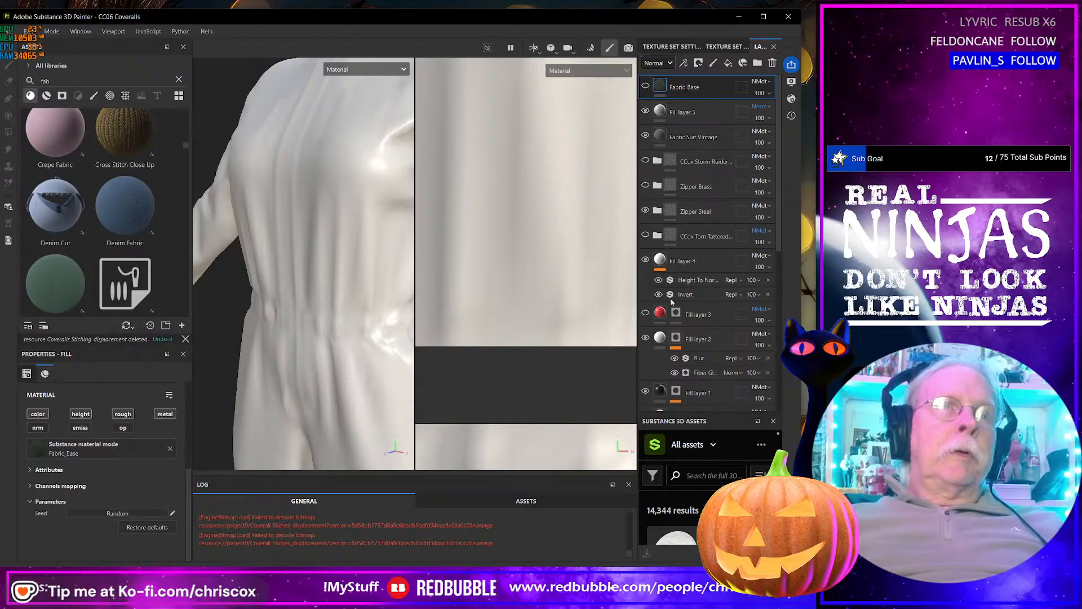
pyautogui.click(645, 86)
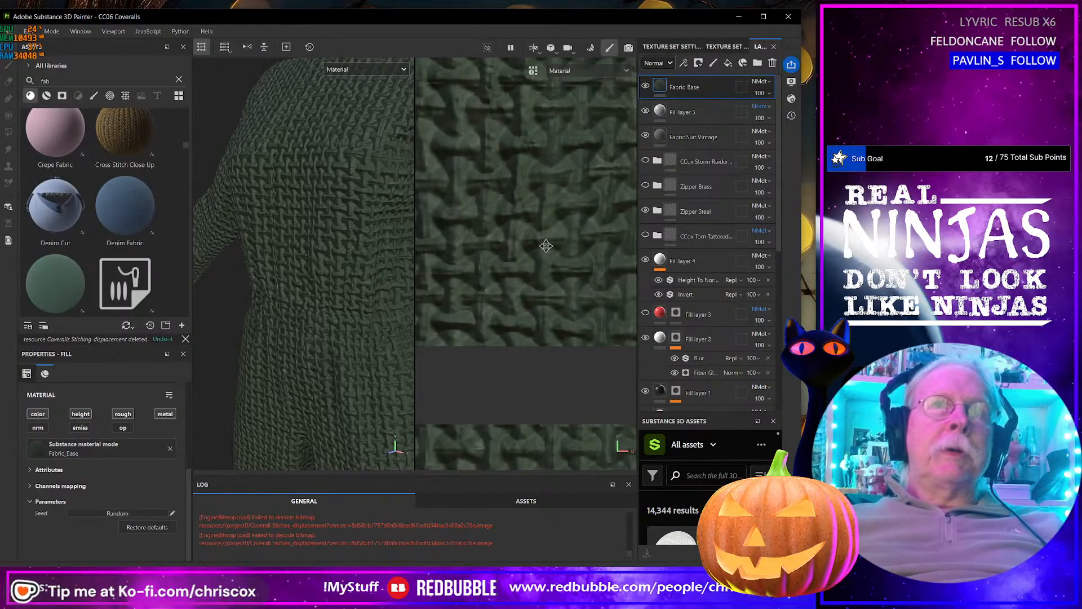
# Step: Display the Height channel and check it with Fabric_Base and Fill layer 5 hidden
pyautogui.click(598, 70)
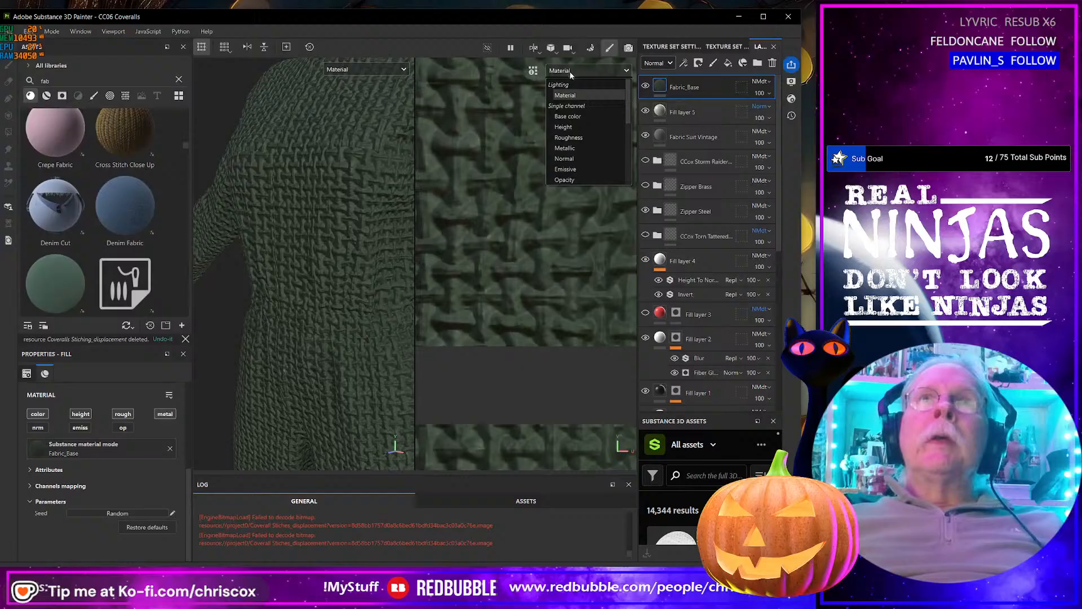
pyautogui.click(576, 127)
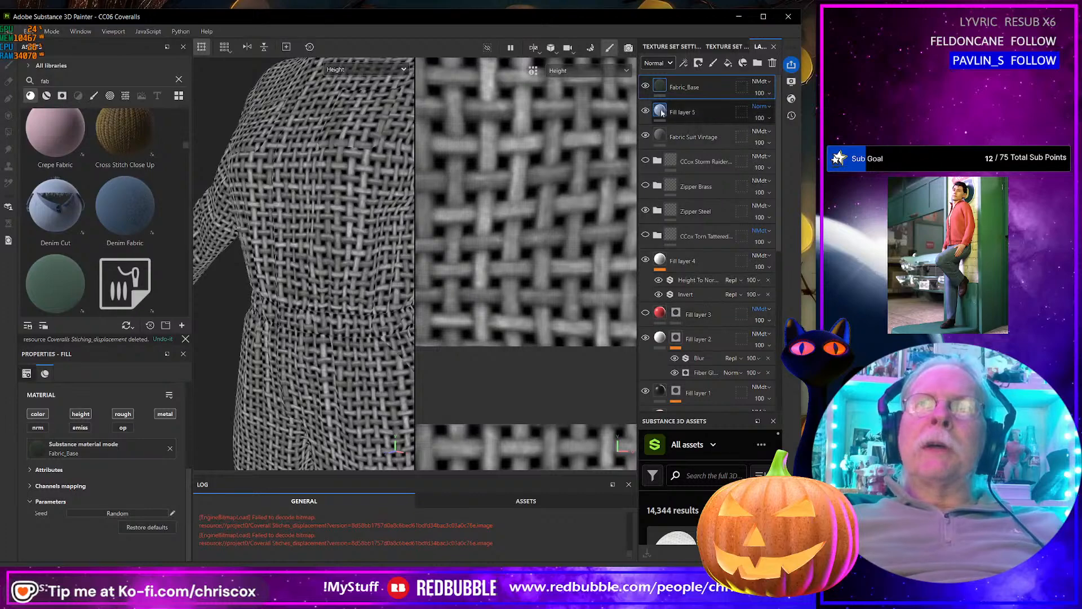
pyautogui.click(645, 85)
pyautogui.click(645, 111)
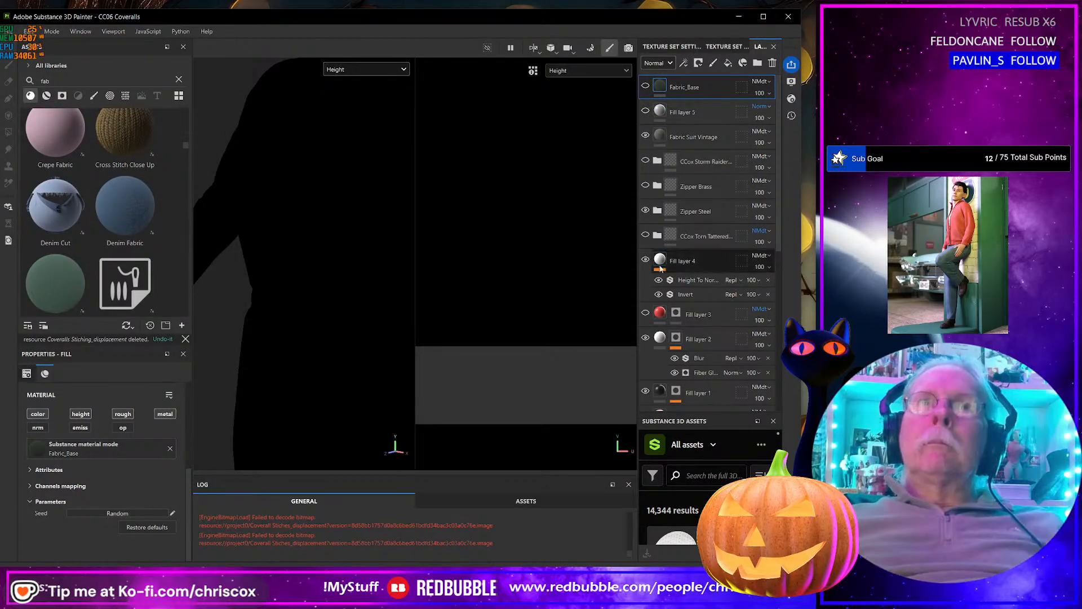
pyautogui.scroll(-5, 670, 248)
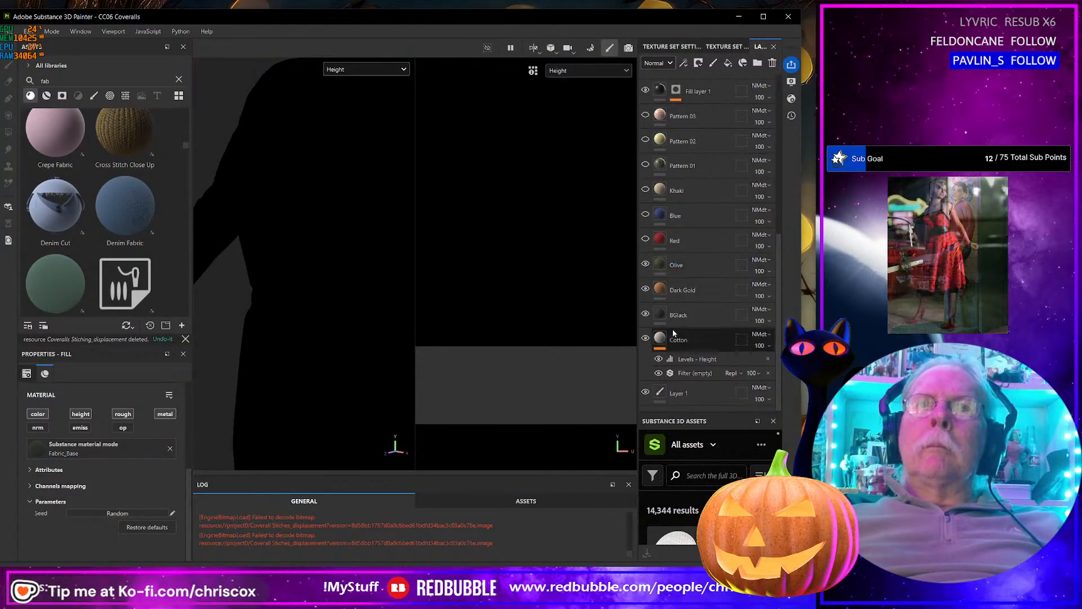
pyautogui.scroll(5, 675, 254)
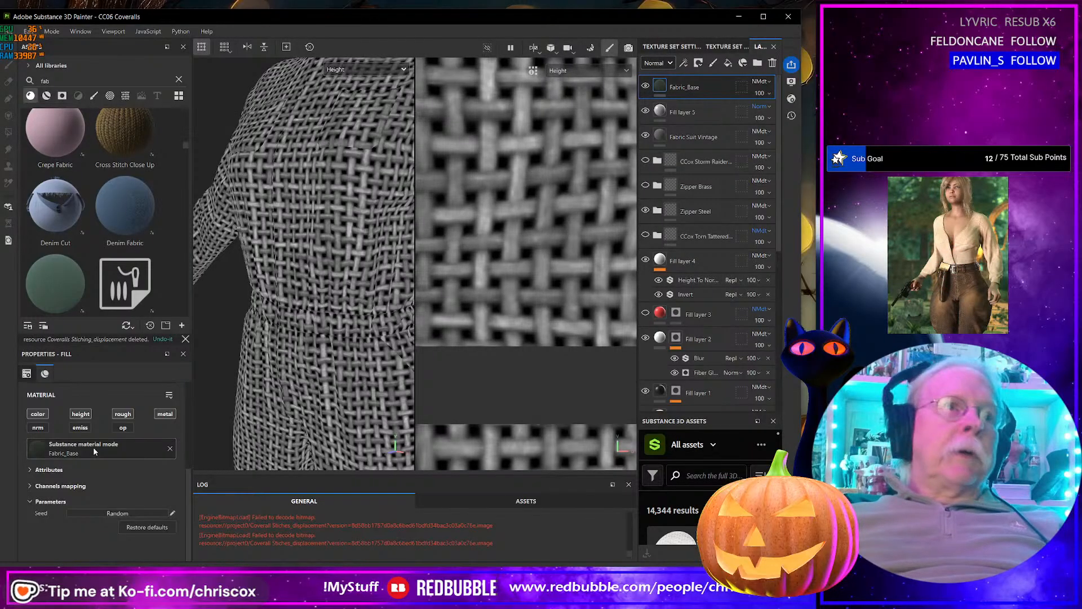
# Step: Set Fabric_Base's UV tiling to 32
pyautogui.scroll(5, 94, 451)
pyautogui.scroll(1, 94, 451)
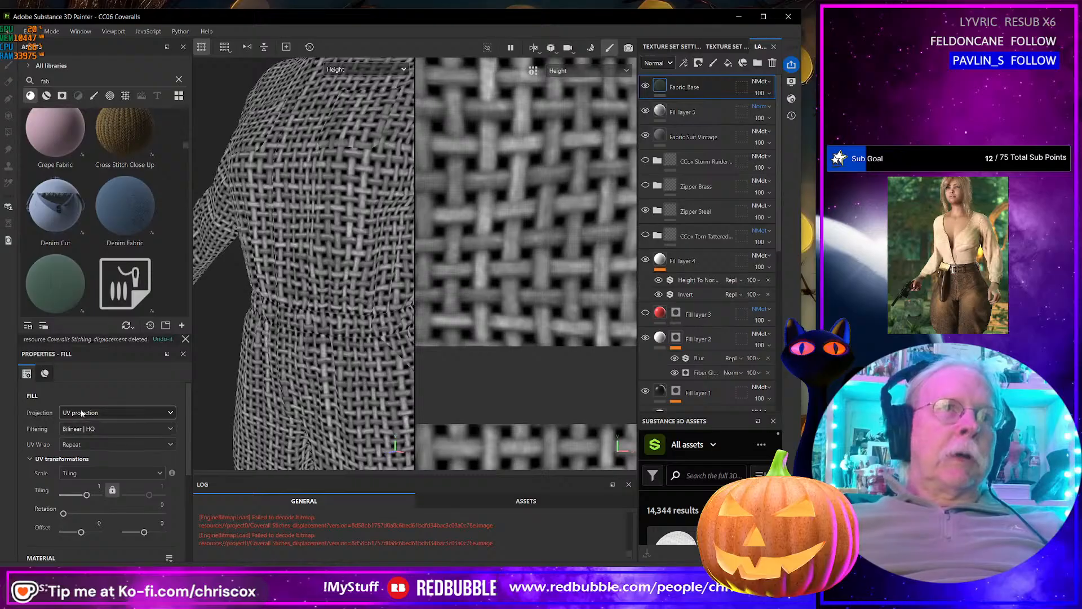
pyautogui.click(100, 487)
pyautogui.write('3')
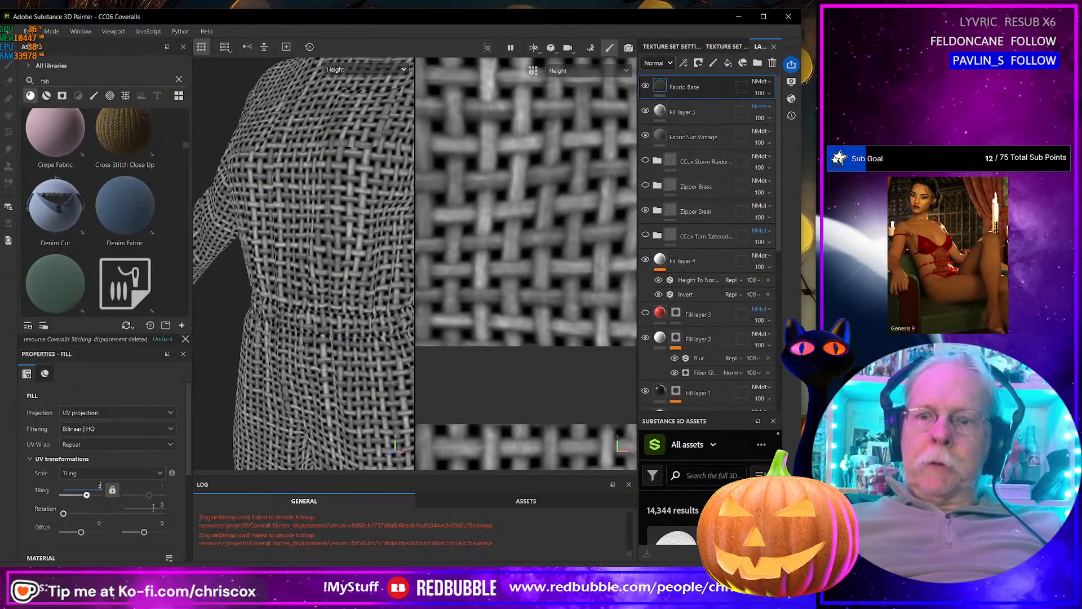
pyautogui.write('2')
pyautogui.press('Return')
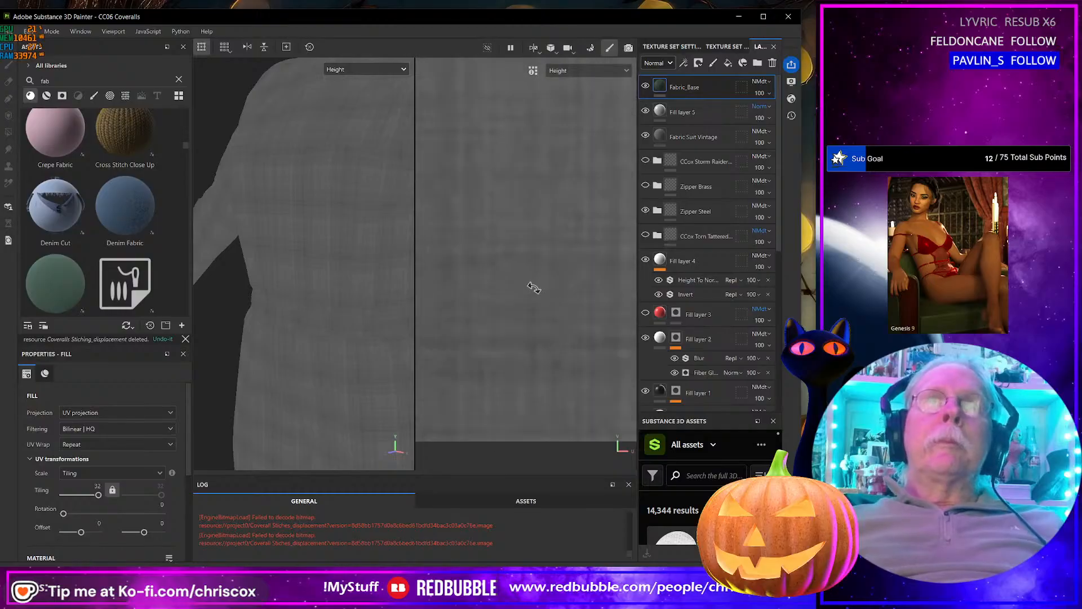
pyautogui.keyDown('alt'); pyautogui.moveTo(291, 293); pyautogui.dragTo(319, 283); pyautogui.keyUp('alt')
pyautogui.scroll(-5, 320, 283)
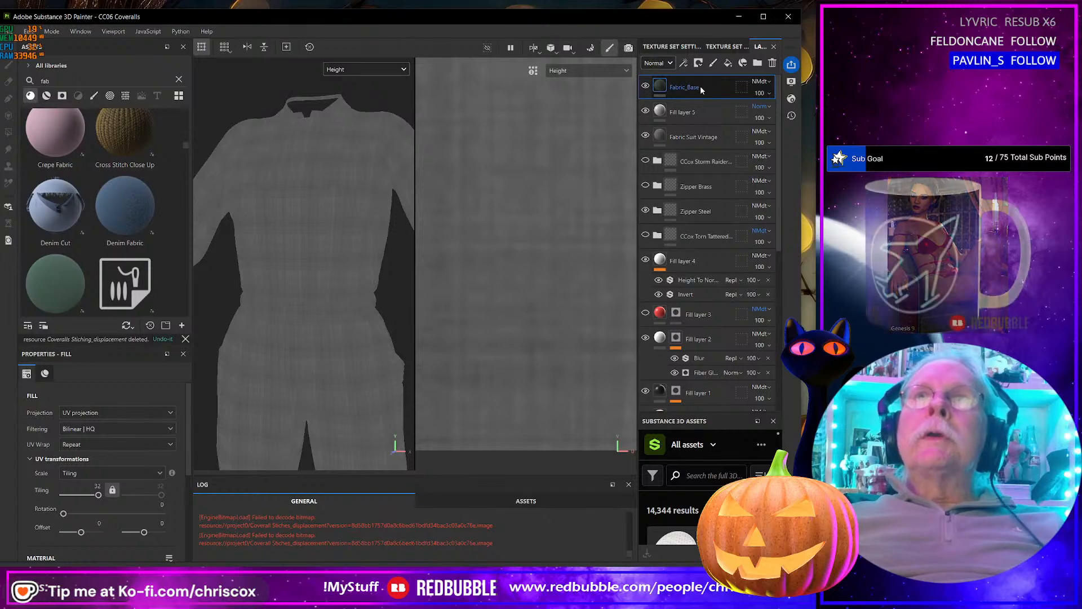
# Step: Try the Normal blend mode for Fabric_Base's Height channel with Fill layer 5 hidden
pyautogui.click(646, 111)
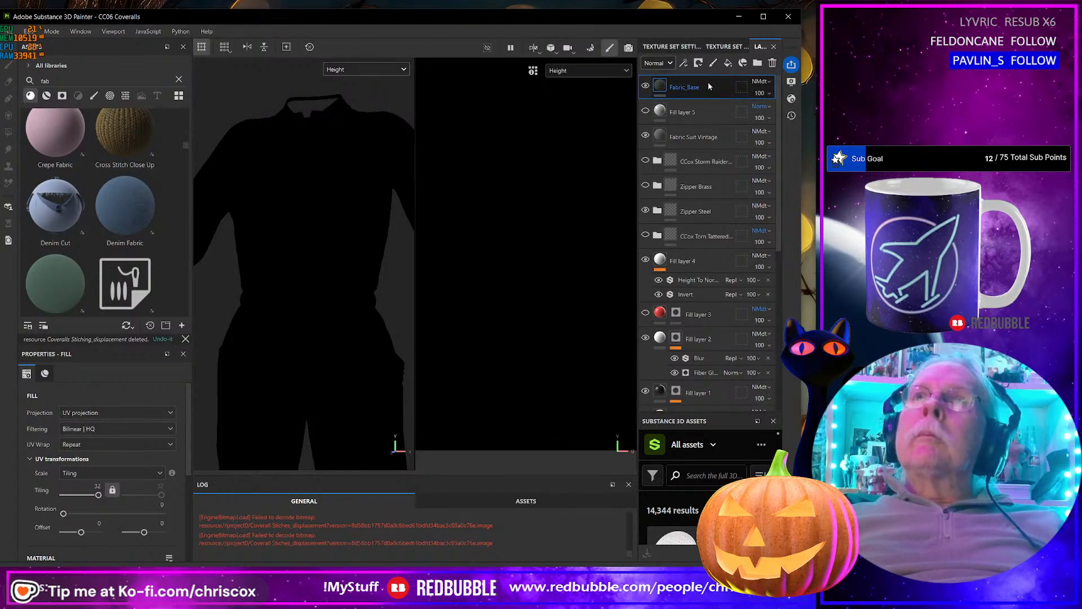
pyautogui.click(673, 65)
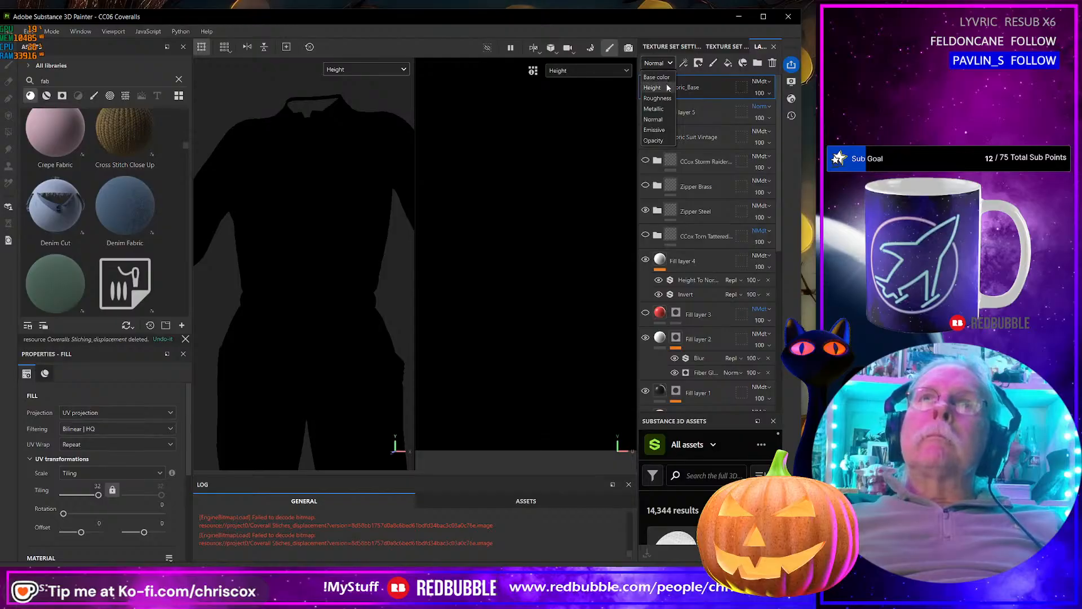
pyautogui.click(669, 85)
pyautogui.click(760, 81)
pyautogui.click(762, 92)
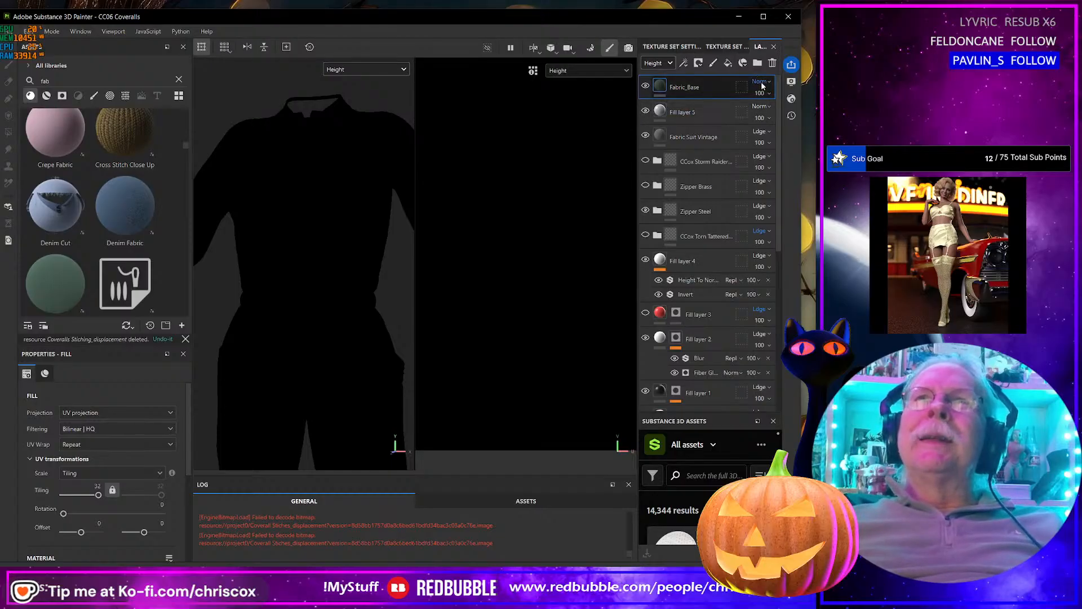
# Step: Check the coveralls in the Material view and return to the Height channel display
pyautogui.click(570, 72)
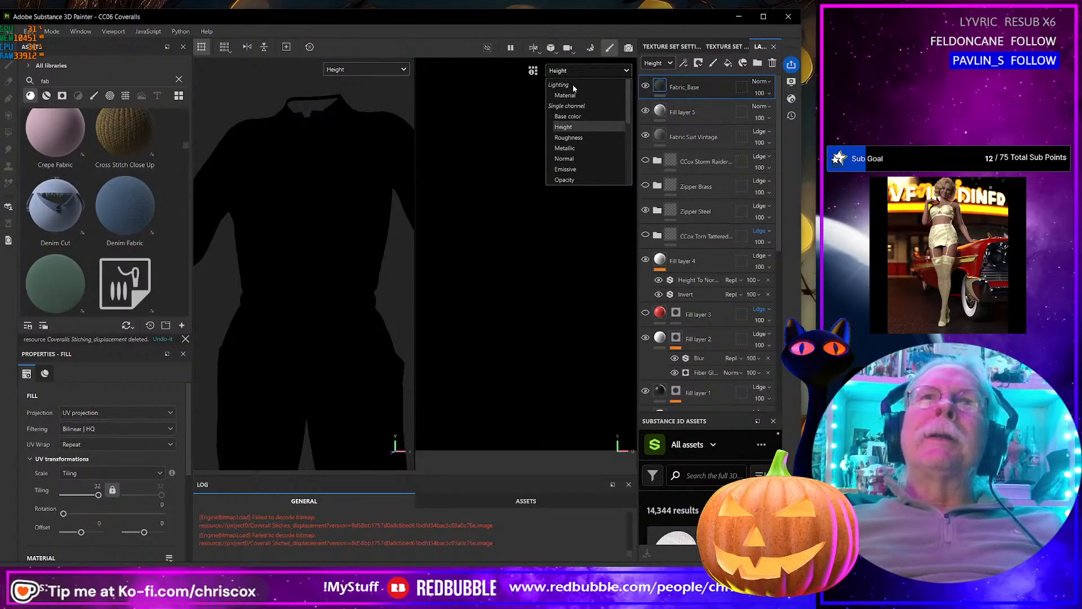
pyautogui.click(573, 92)
pyautogui.click(573, 71)
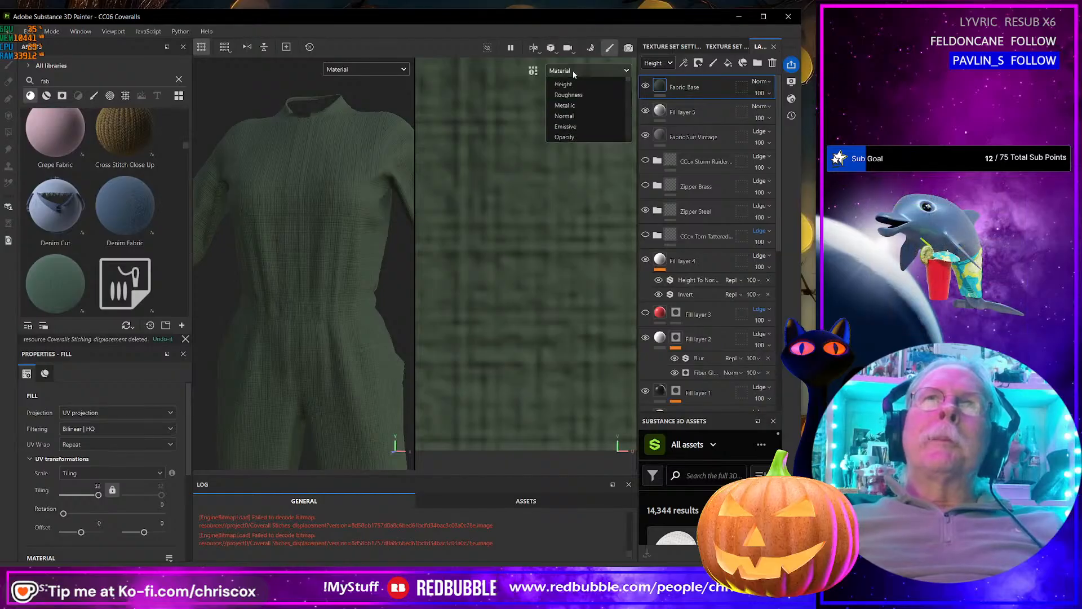
pyautogui.click(574, 127)
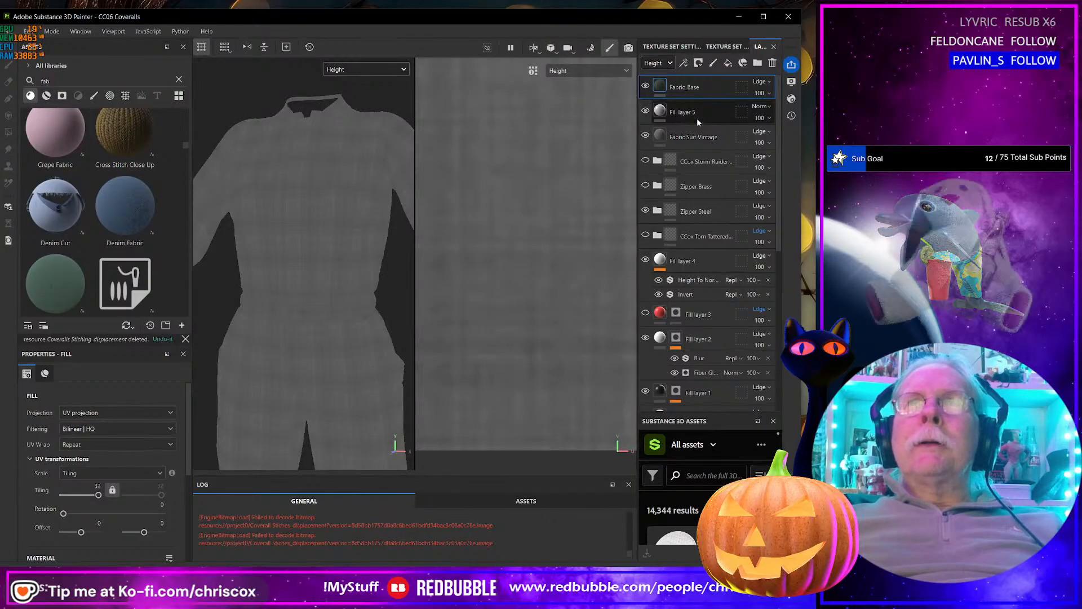
# Step: Set Fabric_Base's Height blend mode to Overlay and hide Fill layer 5
pyautogui.click(769, 83)
pyautogui.click(770, 93)
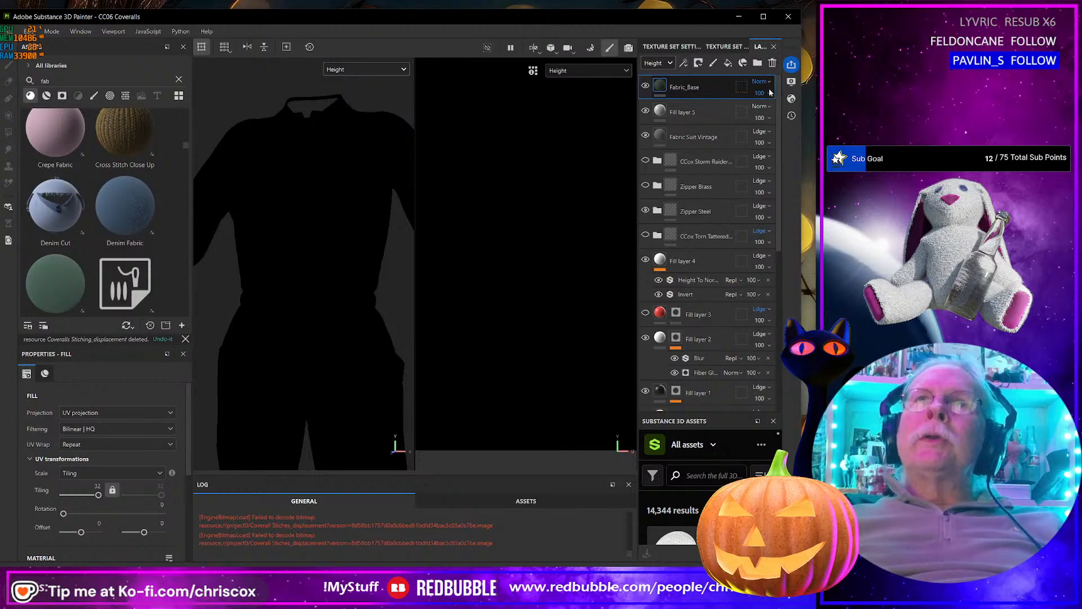
pyautogui.click(768, 83)
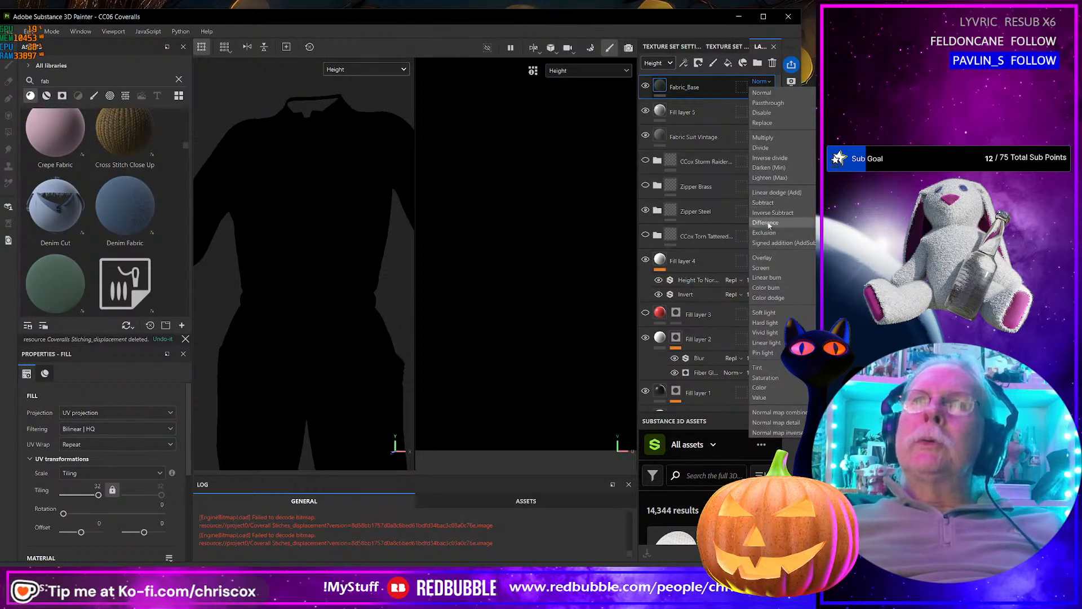
pyautogui.click(762, 258)
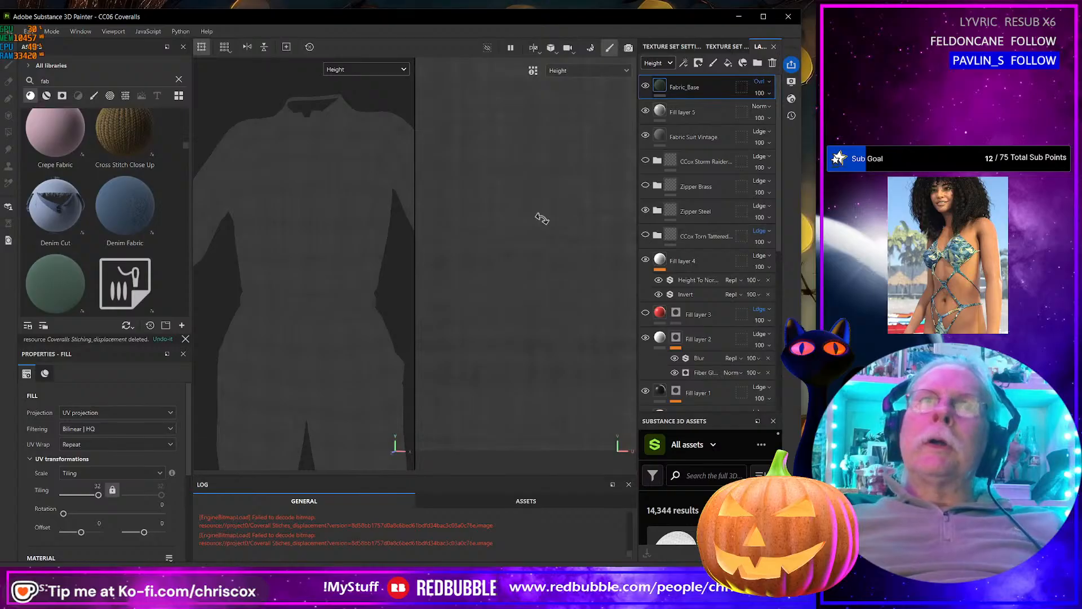
pyautogui.click(646, 111)
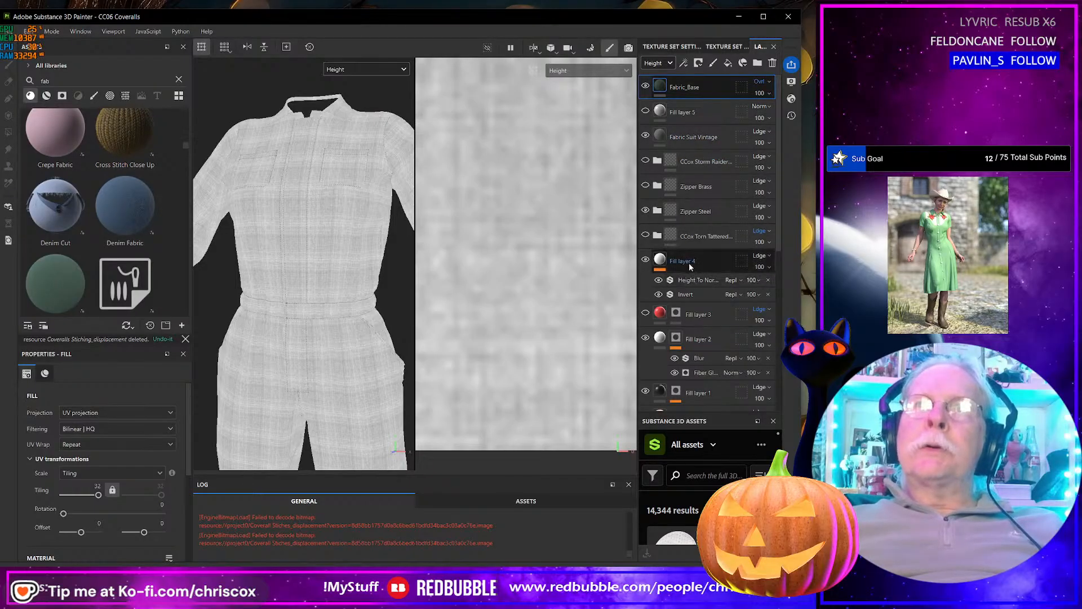
# Step: Move Fill layer 4 to the top of the layer stack and set its Height channel to Screen blending at 19 opacity
pyautogui.moveTo(688, 263); pyautogui.dragTo(702, 79)
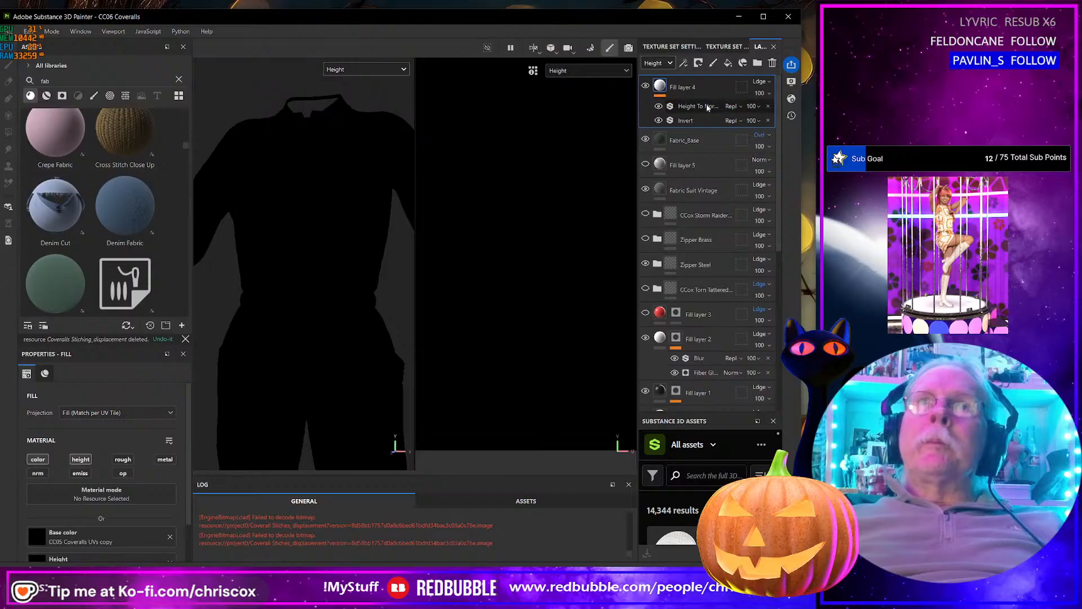
pyautogui.click(762, 81)
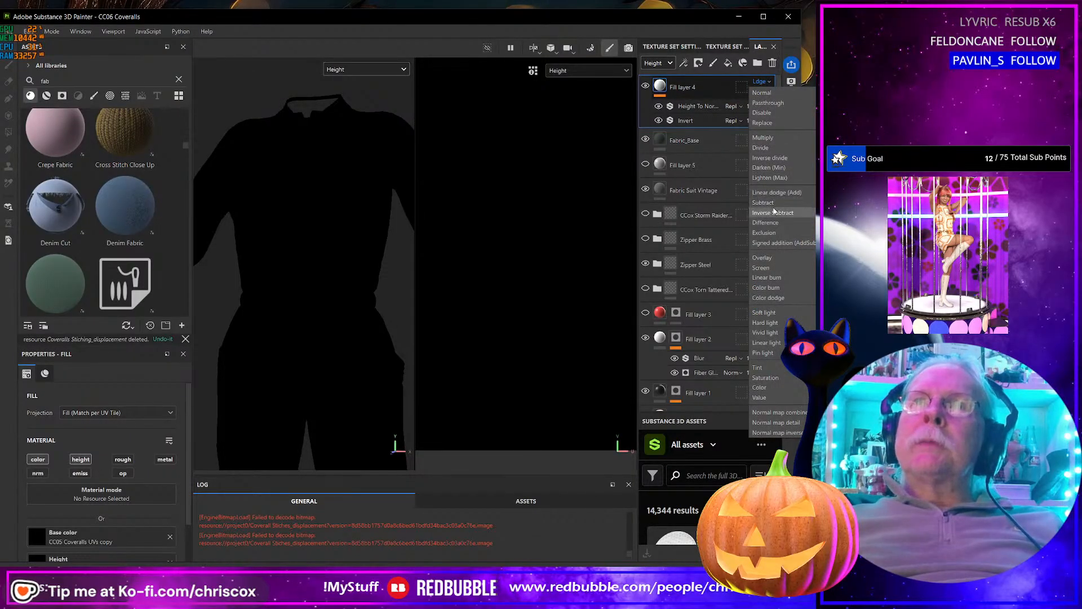
pyautogui.click(771, 267)
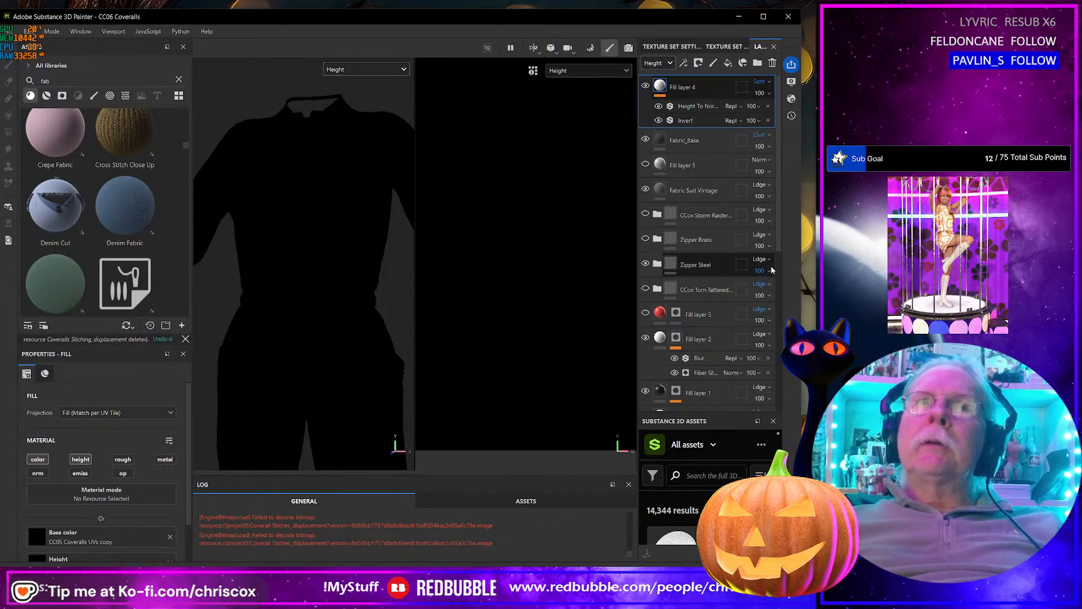
pyautogui.click(768, 83)
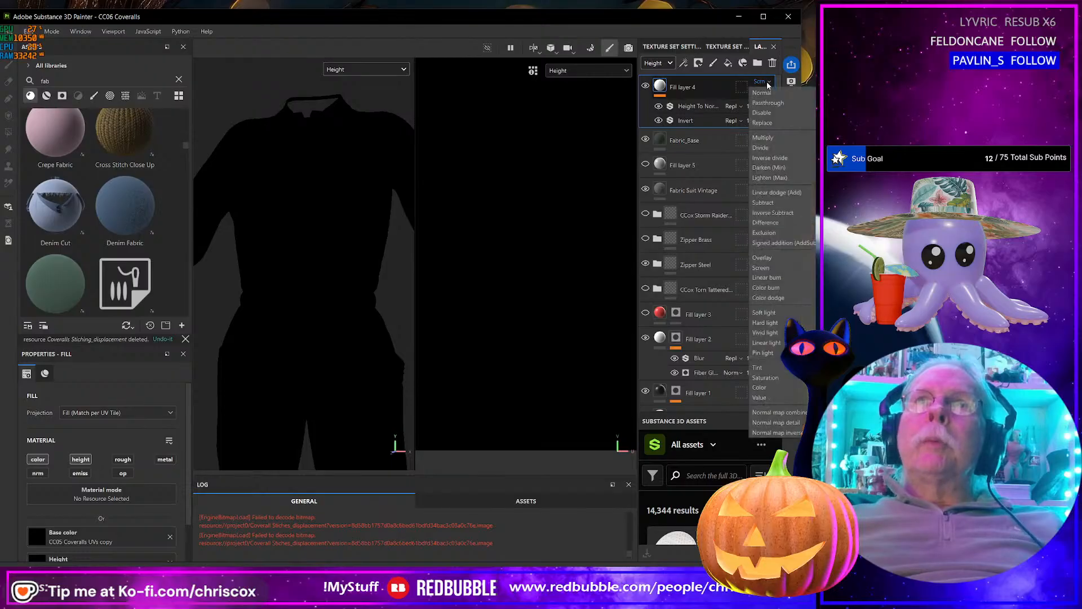
pyautogui.click(716, 84)
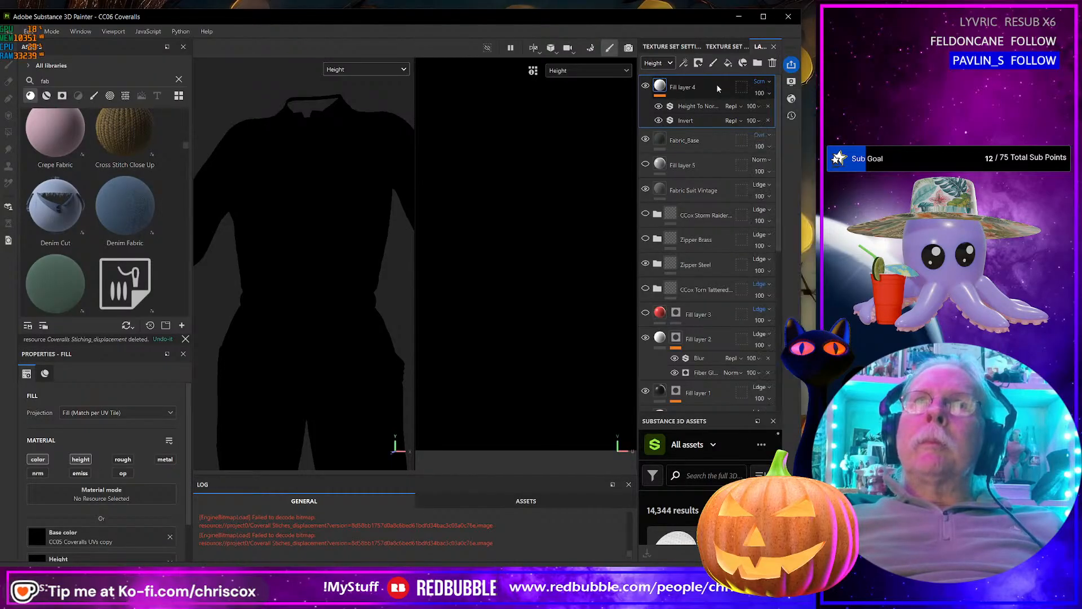
pyautogui.click(769, 94)
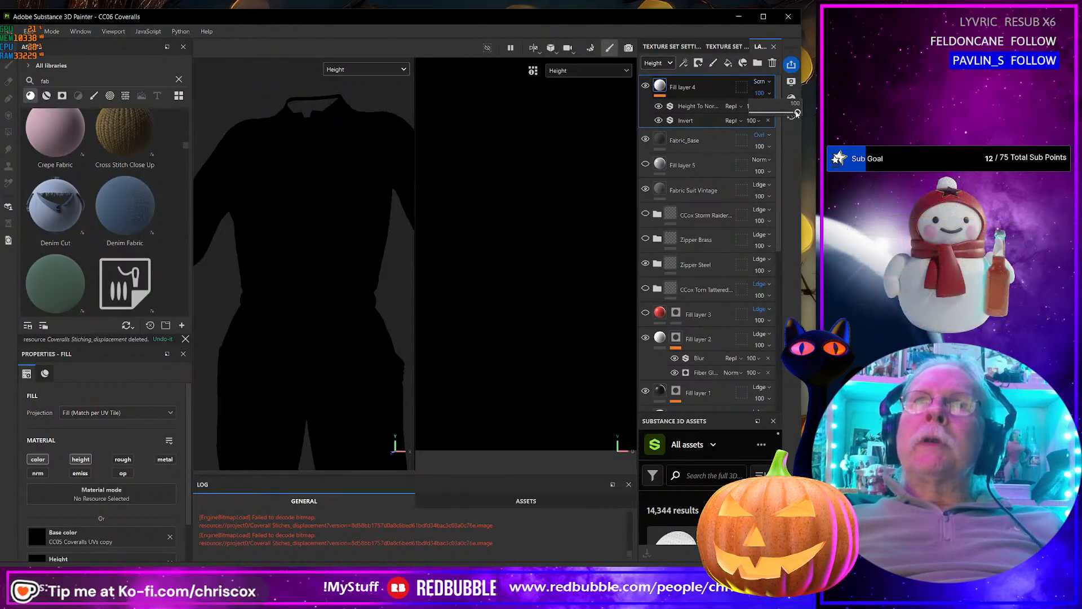
pyautogui.moveTo(797, 113); pyautogui.dragTo(762, 121)
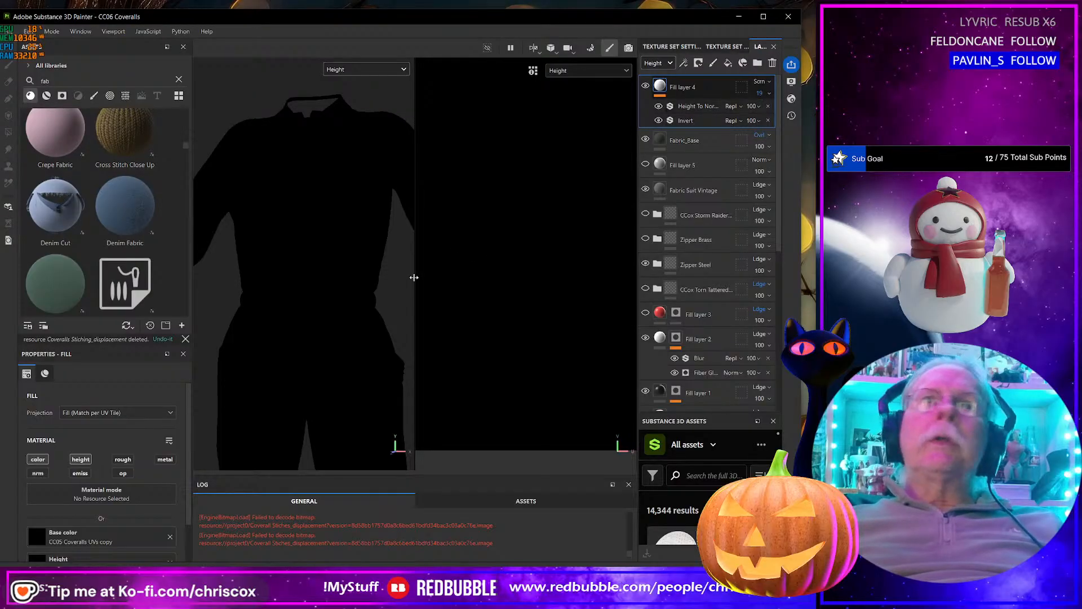
# Step: Hide Fill layer 4 and make Fill layer 5 visible to compare the height result
pyautogui.scroll(2, 328, 289)
pyautogui.click(646, 85)
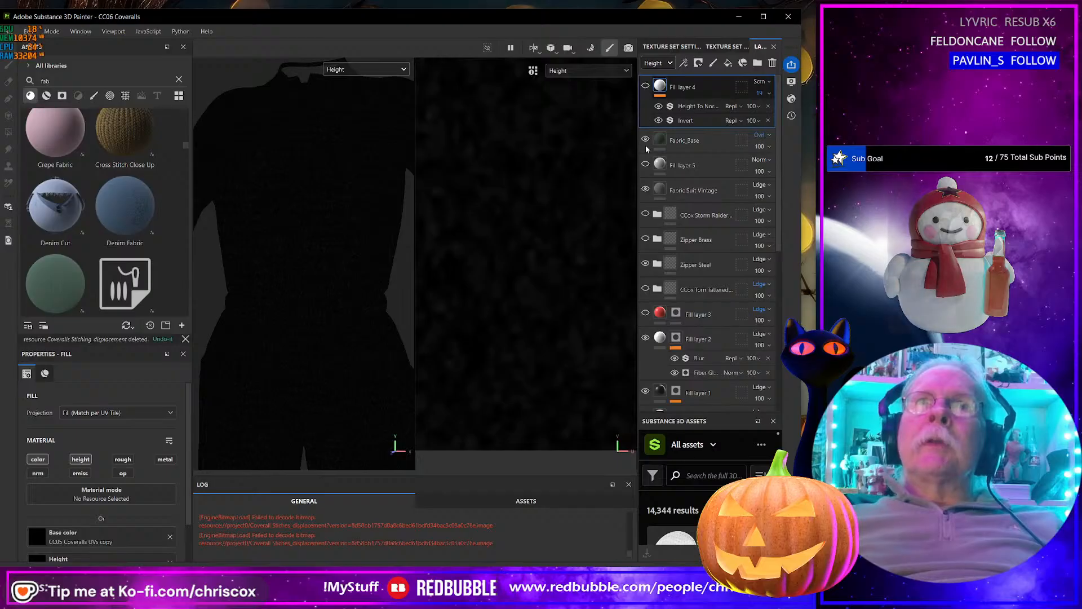
pyautogui.click(646, 164)
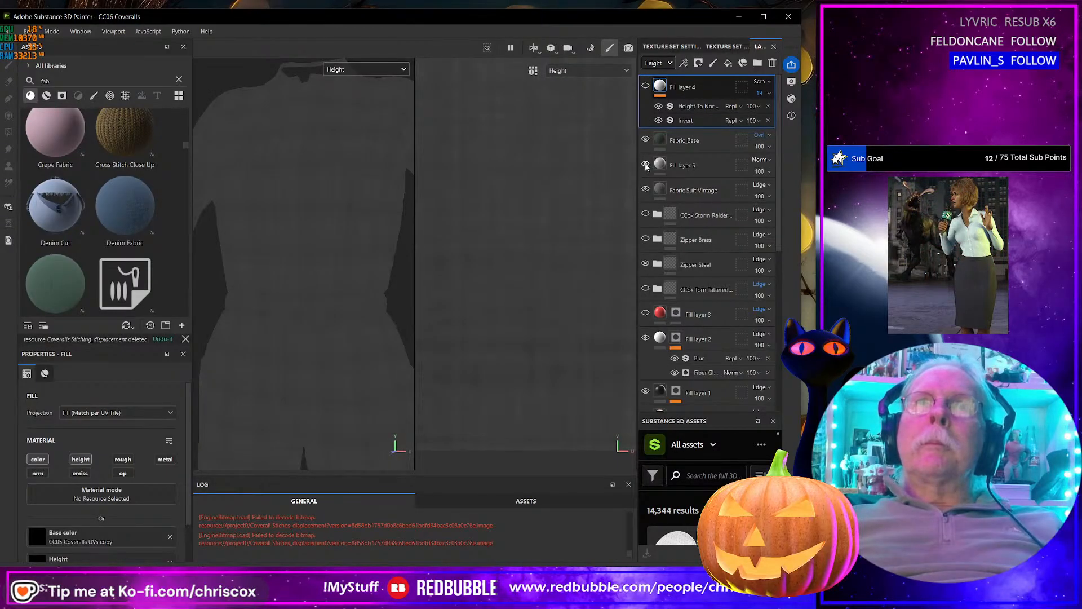
# Step: Make Fill layer 4 visible and raise its Height opacity to 100
pyautogui.click(646, 85)
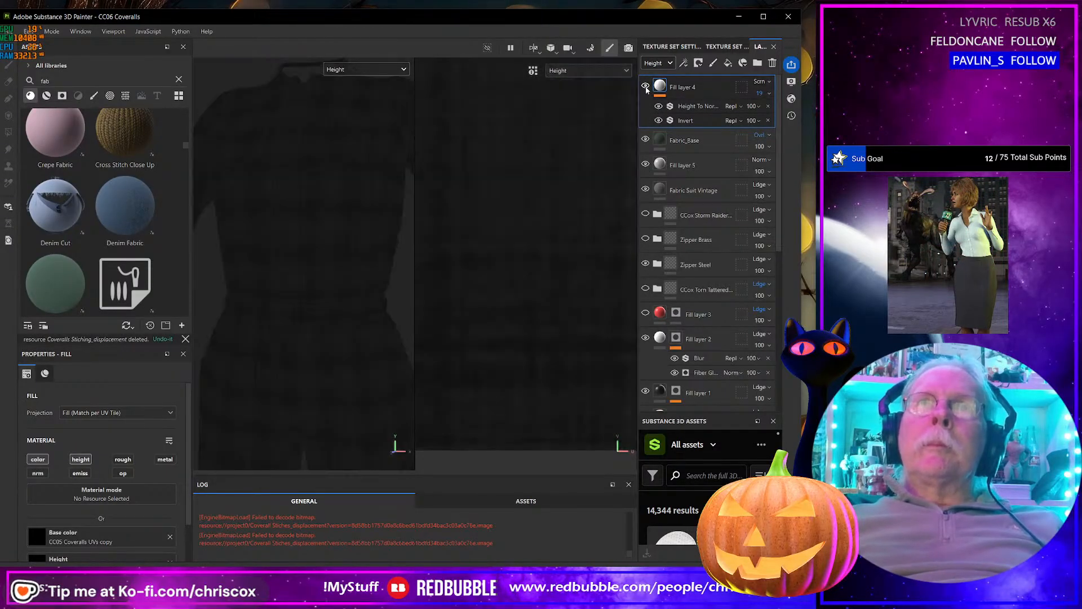
pyautogui.click(770, 93)
pyautogui.moveTo(762, 112); pyautogui.dragTo(801, 110)
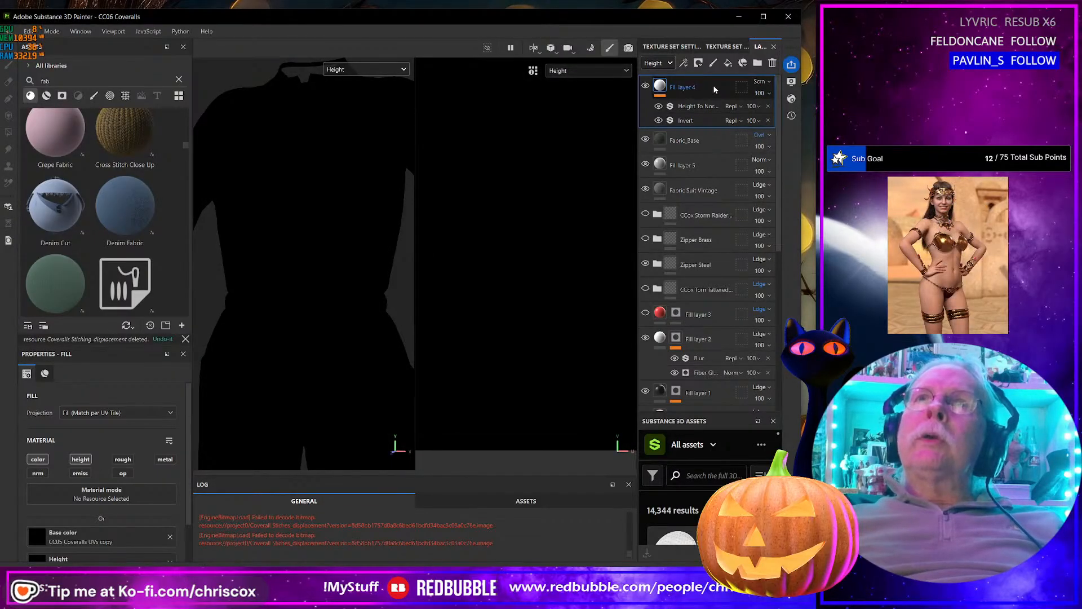
# Step: Display the Height mesh map on the coveralls in the viewport
pyautogui.click(601, 73)
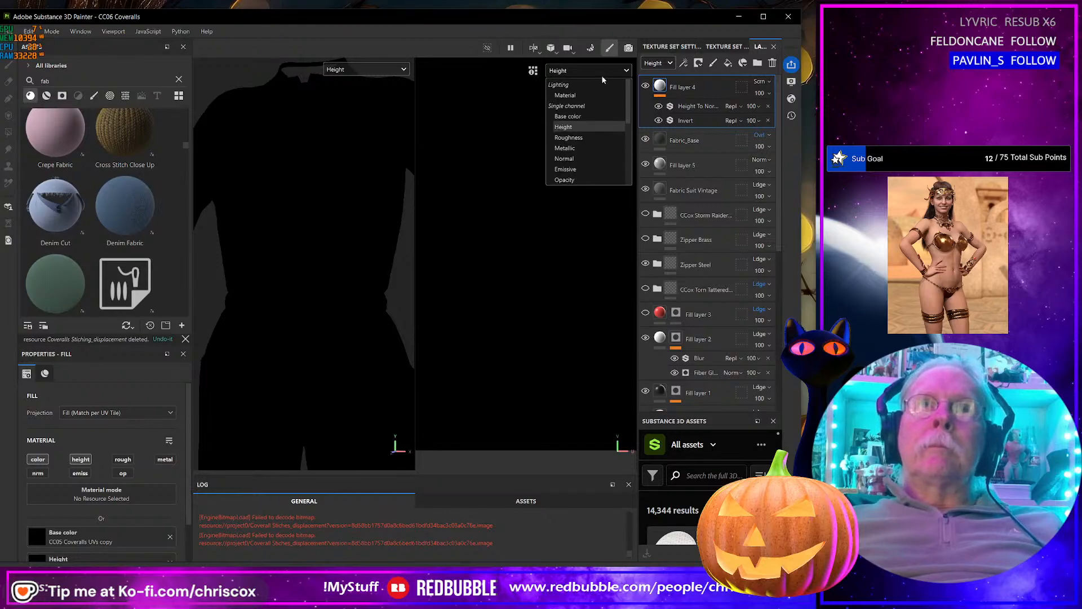
pyautogui.scroll(-2, 600, 107)
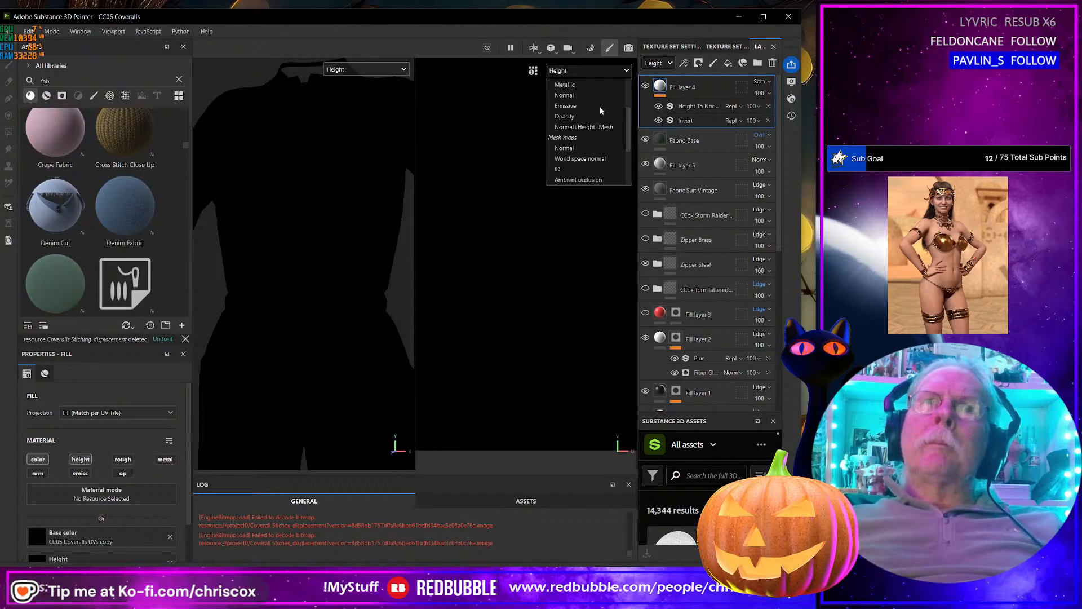
pyautogui.scroll(-2, 595, 155)
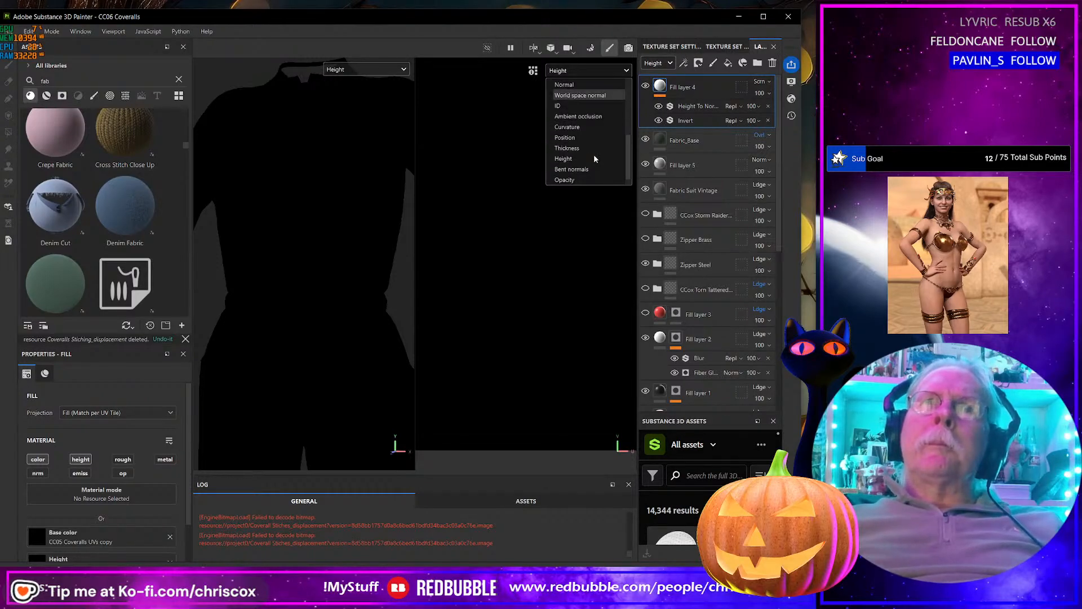
pyautogui.click(593, 158)
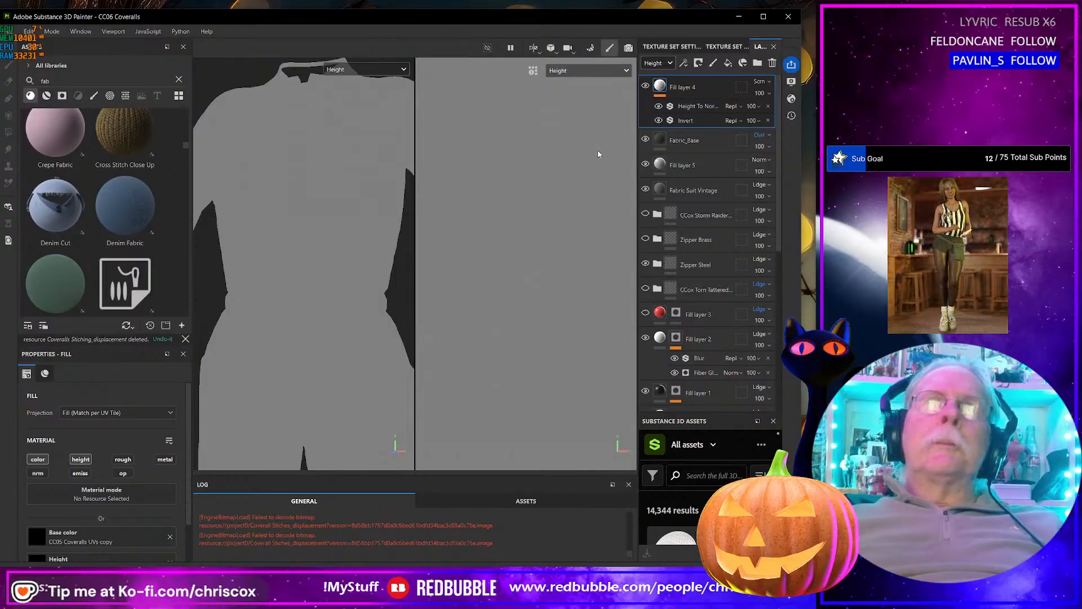
# Step: Check the coveralls in the Material view and switch back to the single-channel Height display
pyautogui.click(597, 72)
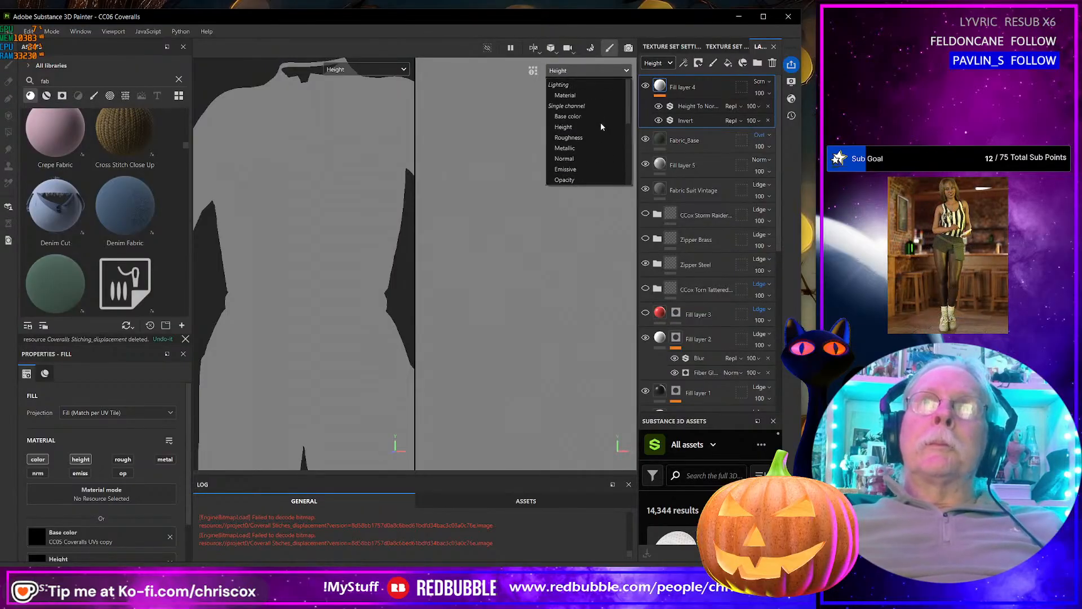
pyautogui.click(576, 96)
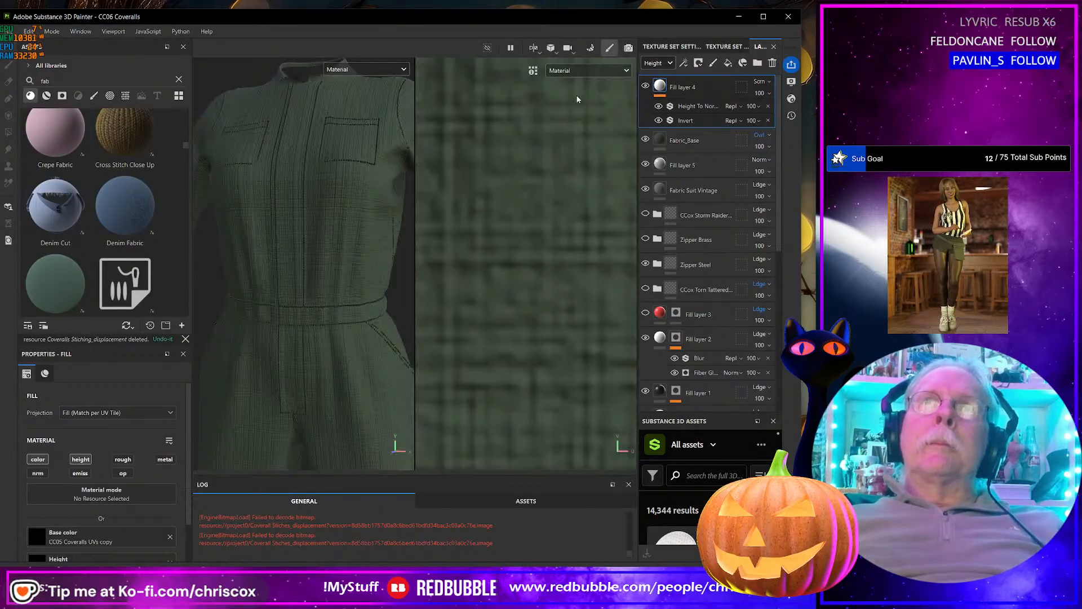
pyautogui.click(600, 69)
pyautogui.click(586, 126)
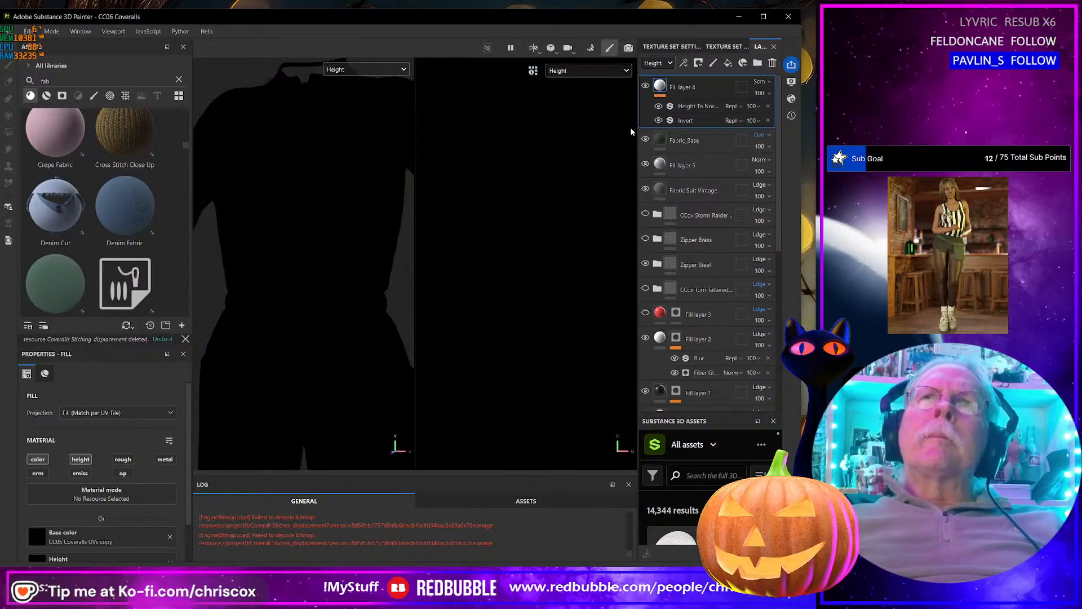
# Step: Try Fill layer 4's Height opacity at 46 and restore it to 100
pyautogui.click(753, 106)
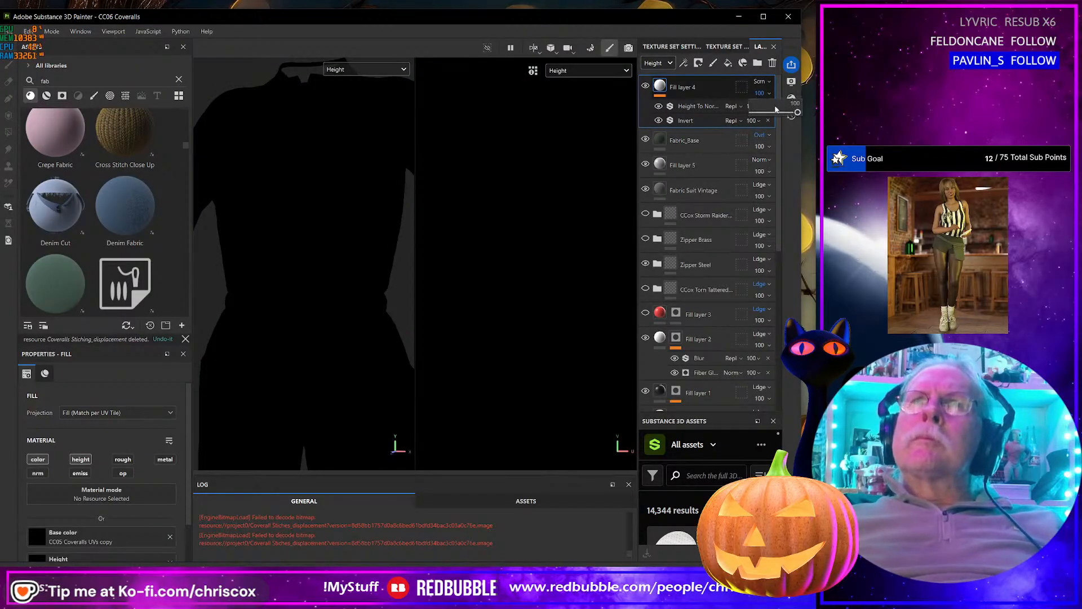
pyautogui.moveTo(797, 113); pyautogui.dragTo(774, 114)
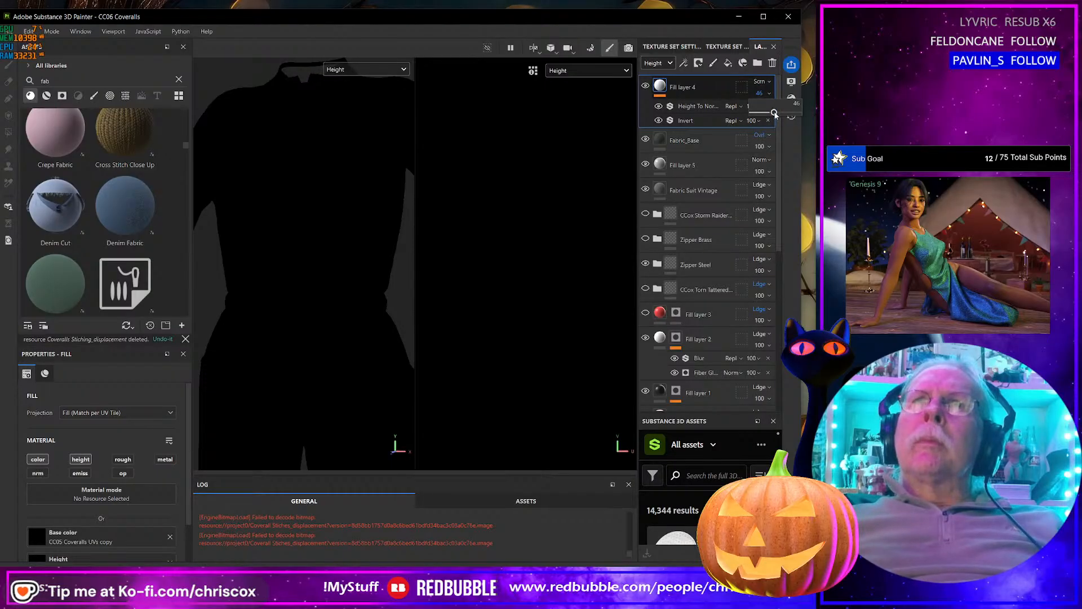
pyautogui.moveTo(776, 117); pyautogui.dragTo(795, 112)
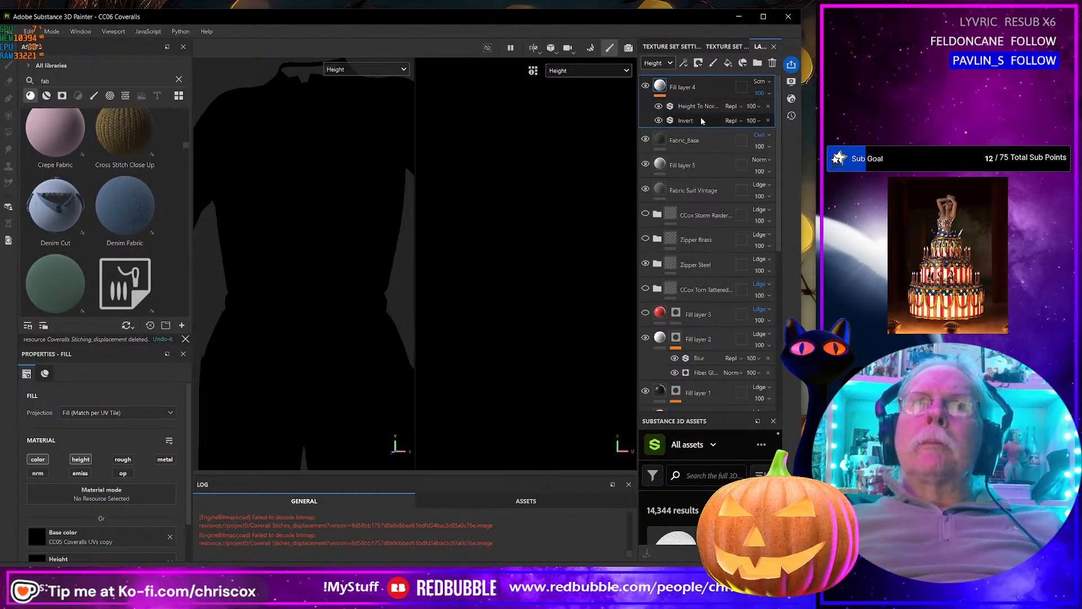
# Step: Disable the Invert and Height To Normal filters on Fill layer 4 and toggle the layer's visibility to compare the height result
pyautogui.click(659, 120)
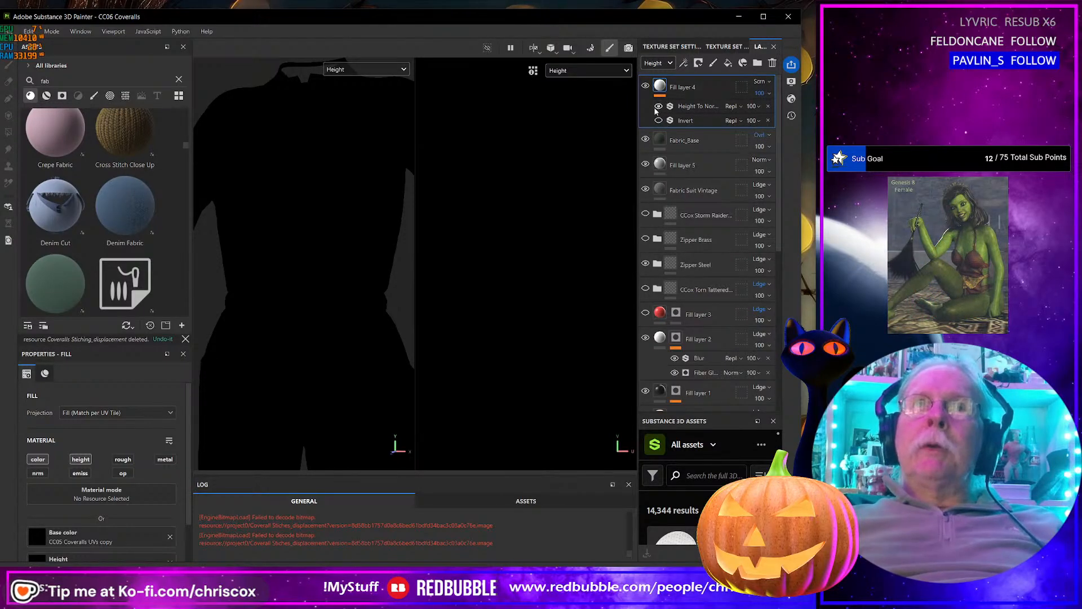
pyautogui.click(658, 106)
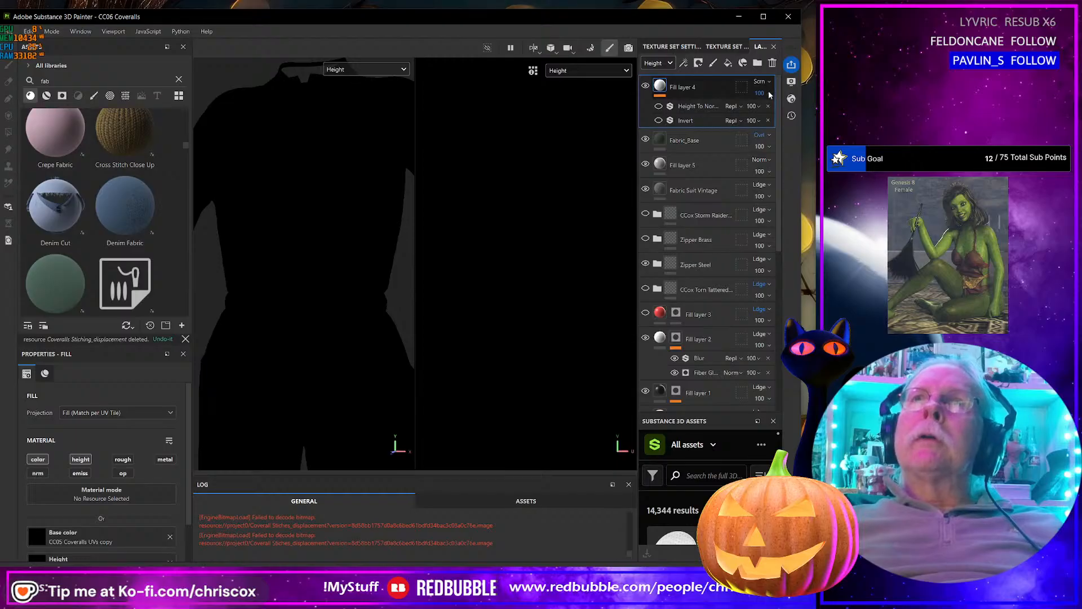
pyautogui.click(646, 85)
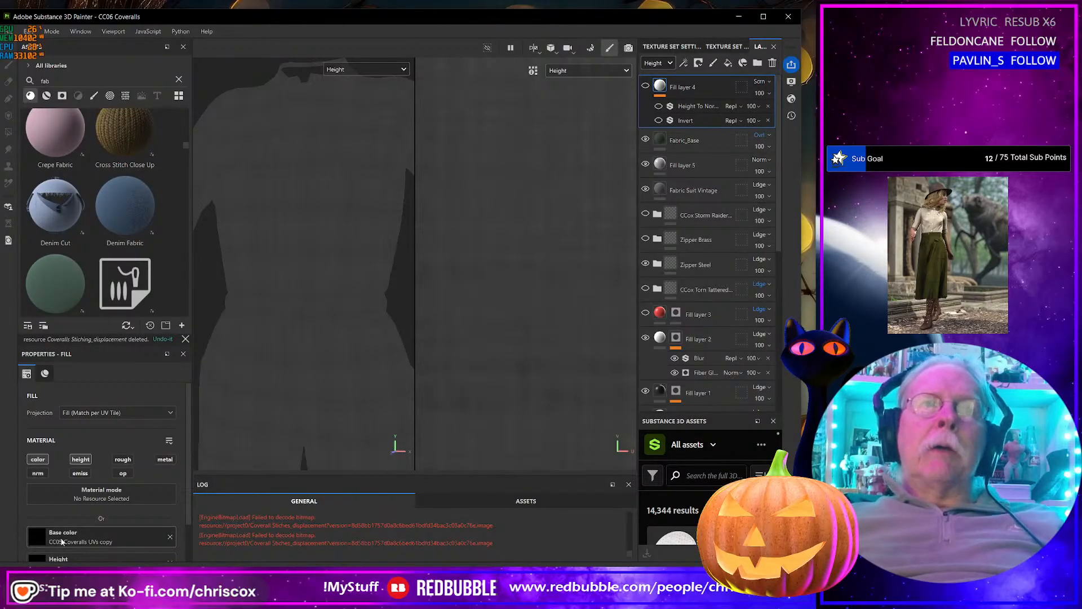
pyautogui.click(646, 86)
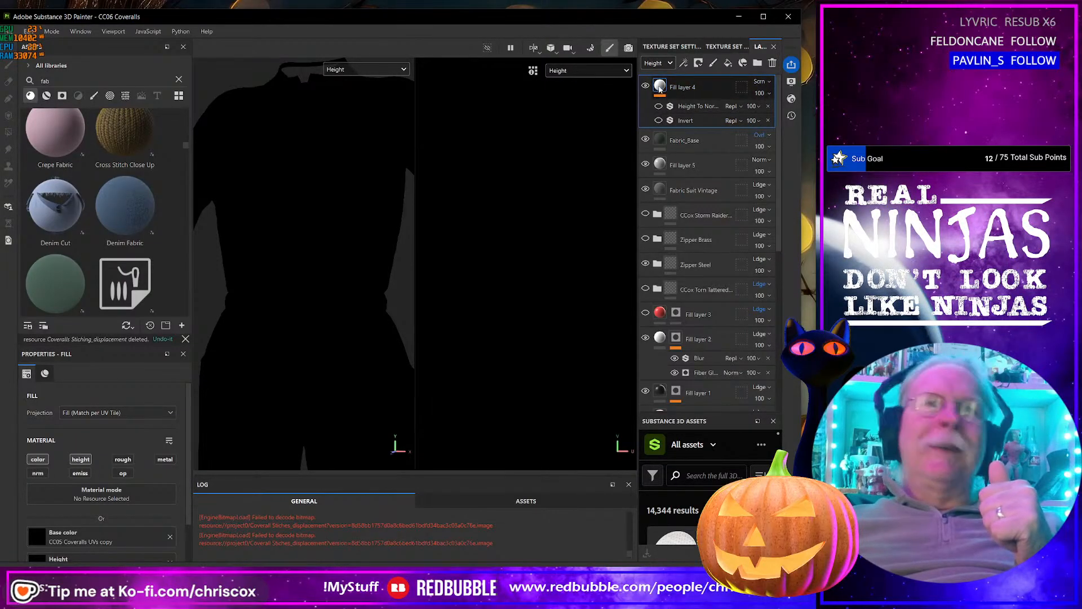
# Step: Try Fill layer 4 without its color channel, restore the channel, and leave the layer's Height opacity at 100
pyautogui.click(38, 461)
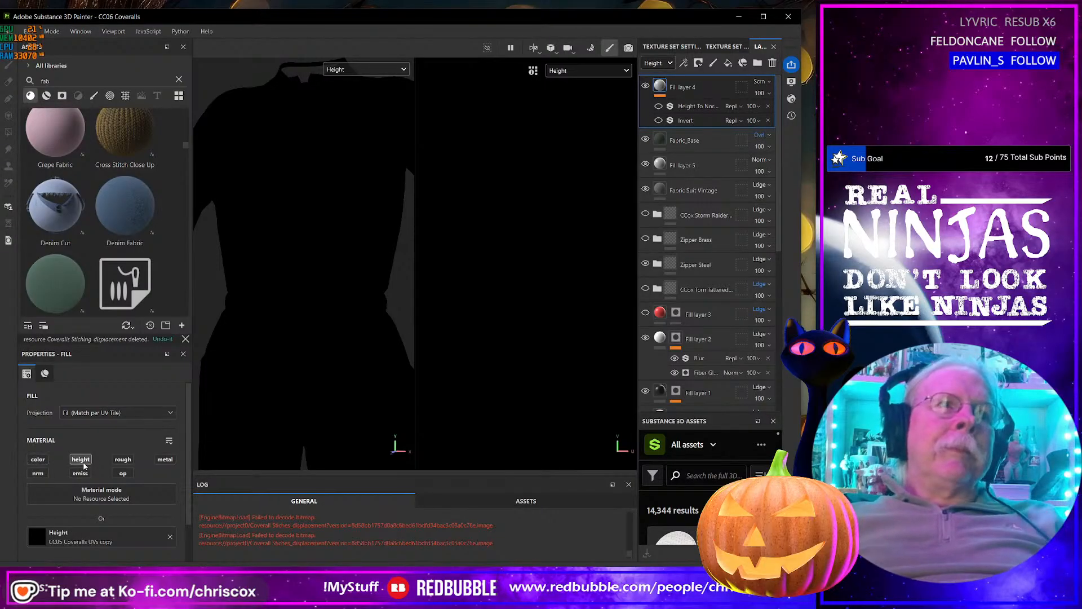
pyautogui.click(38, 461)
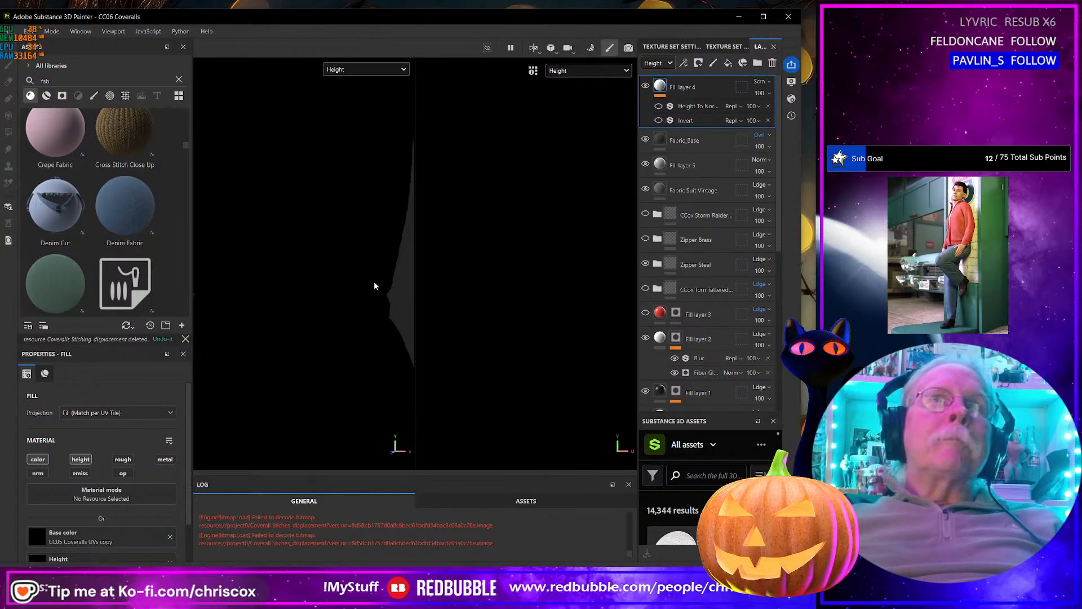
pyautogui.click(770, 93)
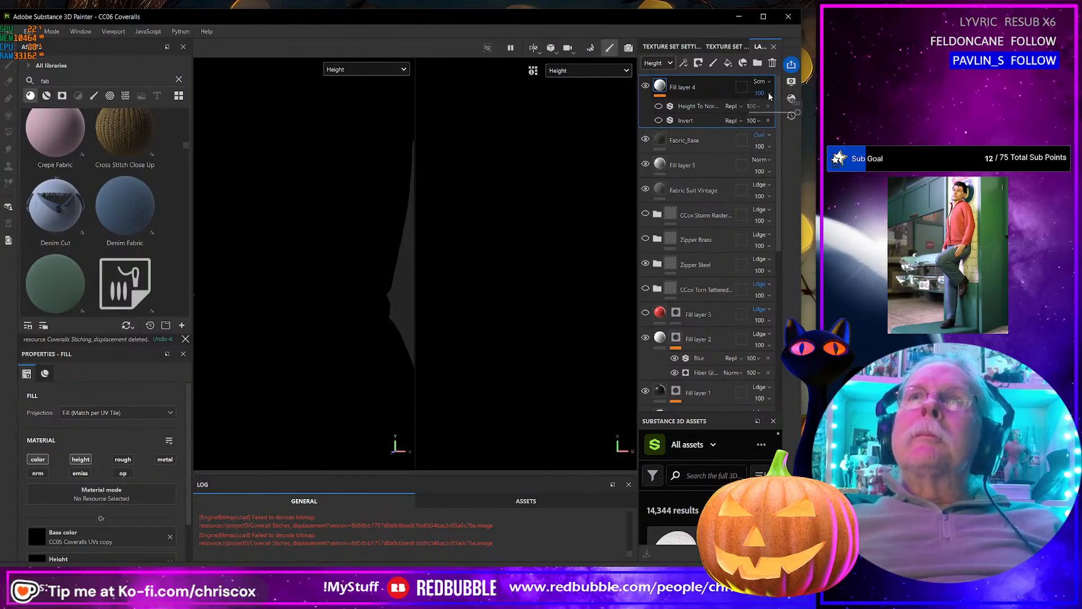
pyautogui.moveTo(797, 112)
pyautogui.mouseDown()
pyautogui.moveTo(765, 120)
pyautogui.moveTo(807, 111)
pyautogui.mouseUp()
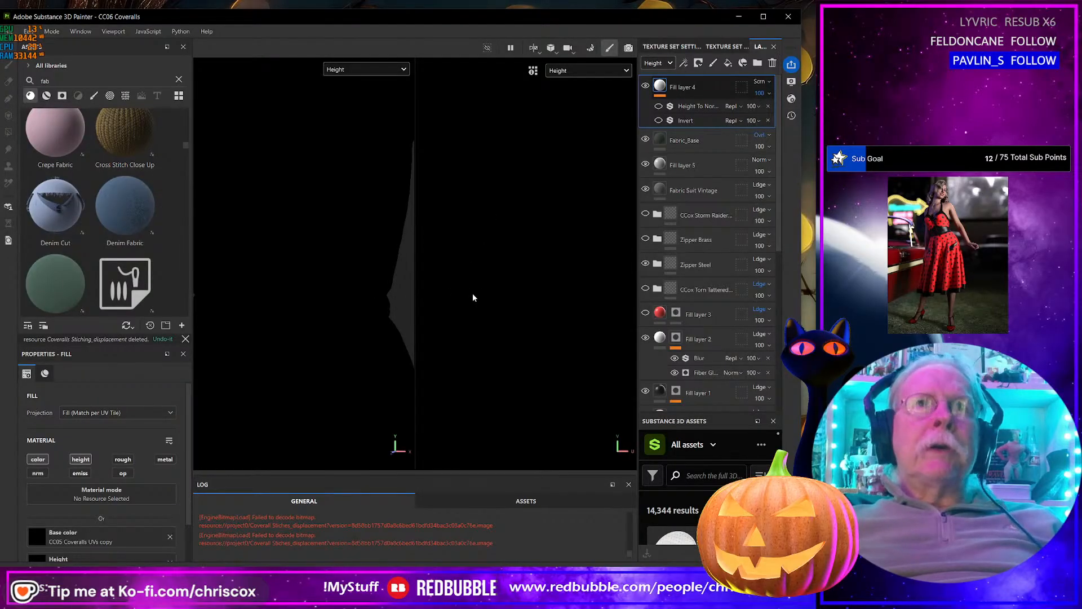
# Step: Export the coveralls textures as 8-bit, 4096-pixel JPEGs with the CCox-Clothes 5 Channels template
pyautogui.hotkey('ctrl', 'shift', 'e')
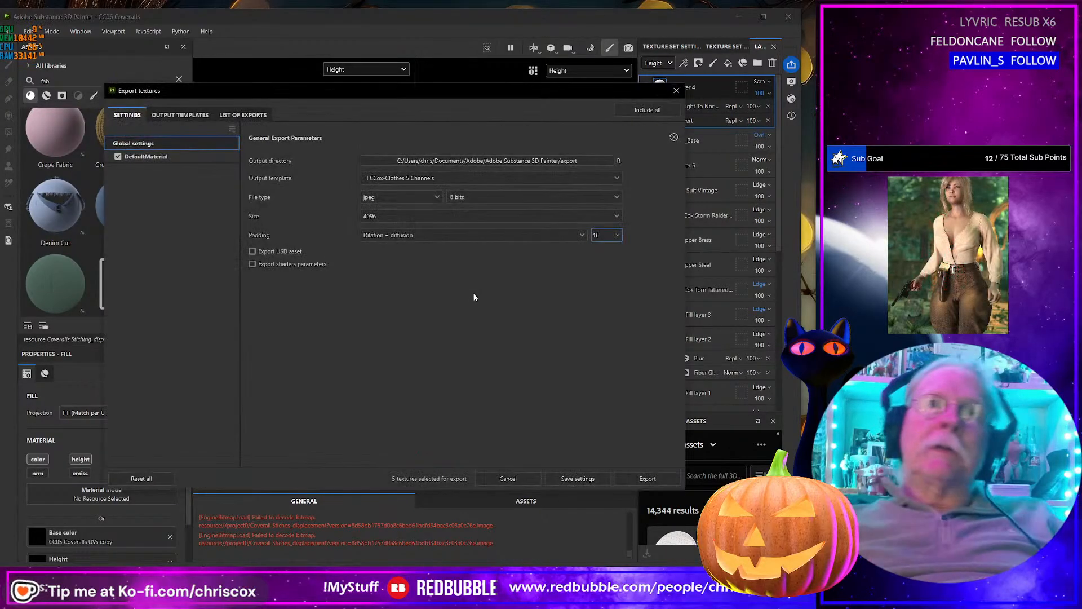
pyautogui.click(648, 479)
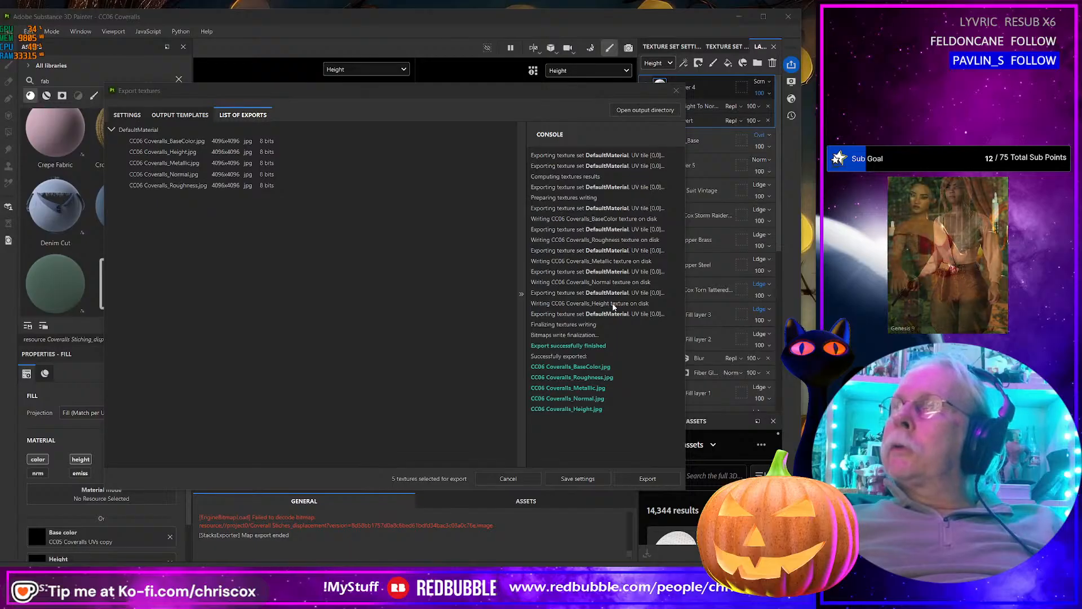
# Step: Switch to the export folder in File Explorer and preview the exported coveralls Height and Normal maps
pyautogui.hotkey('alt', 'Tab')
pyautogui.hotkey('alt', 'Tab')
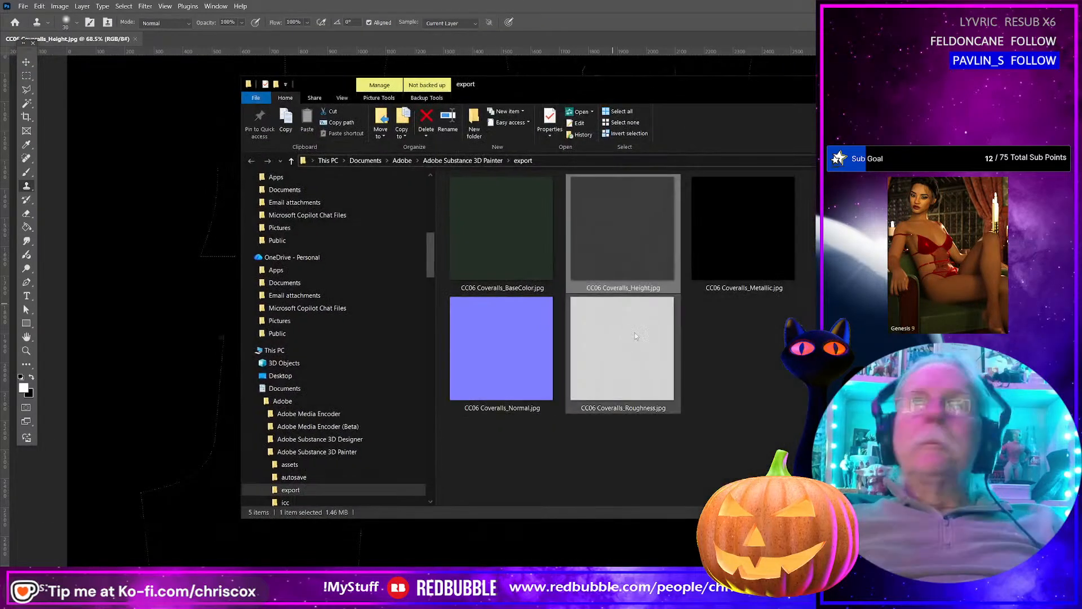
pyautogui.doubleClick(625, 226)
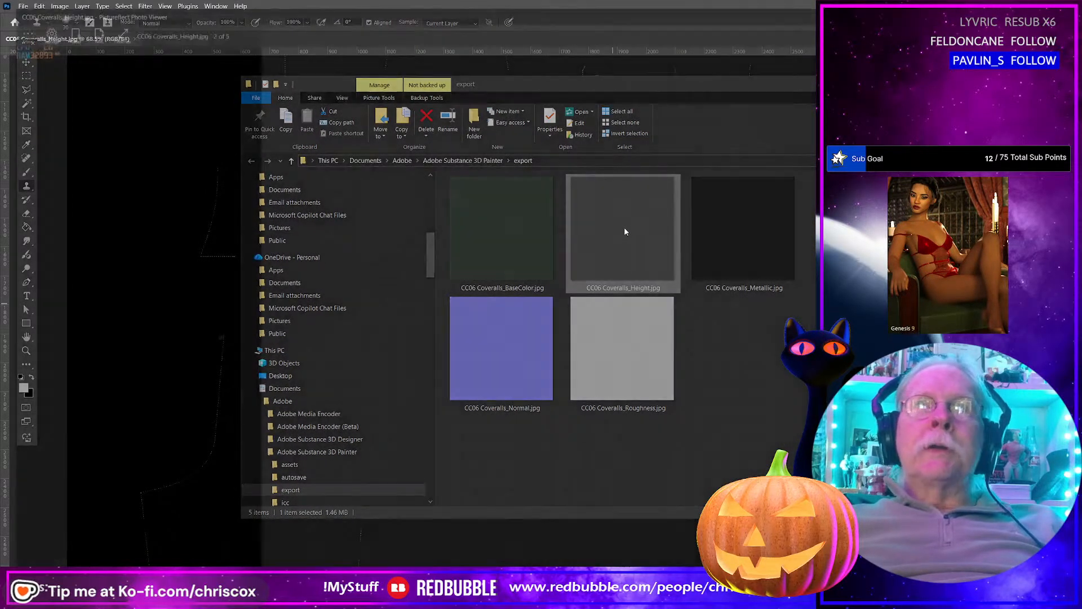
pyautogui.press('Right')
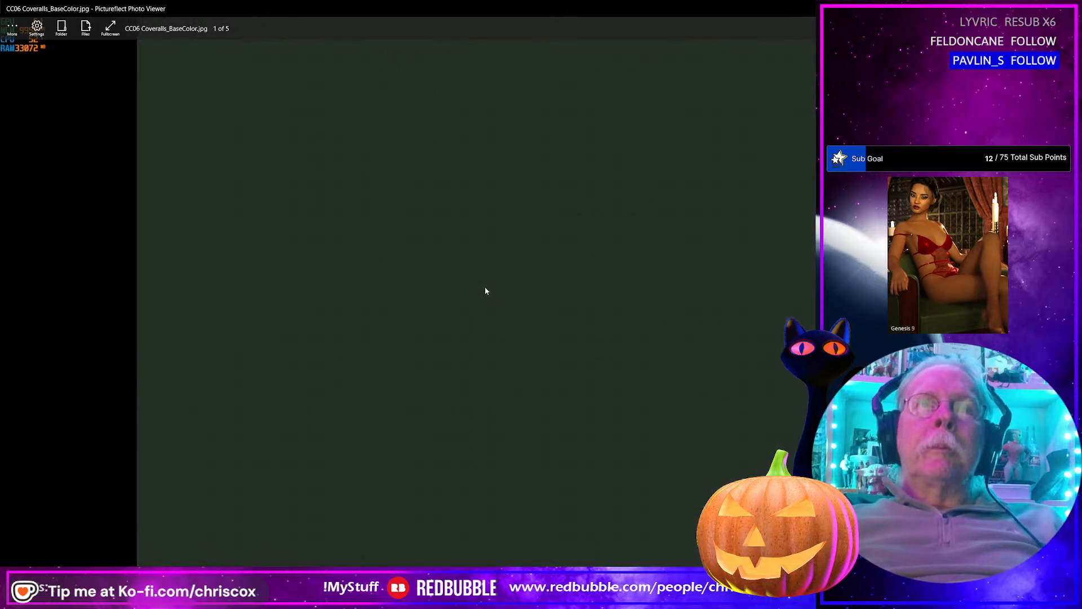
pyautogui.press('Left')
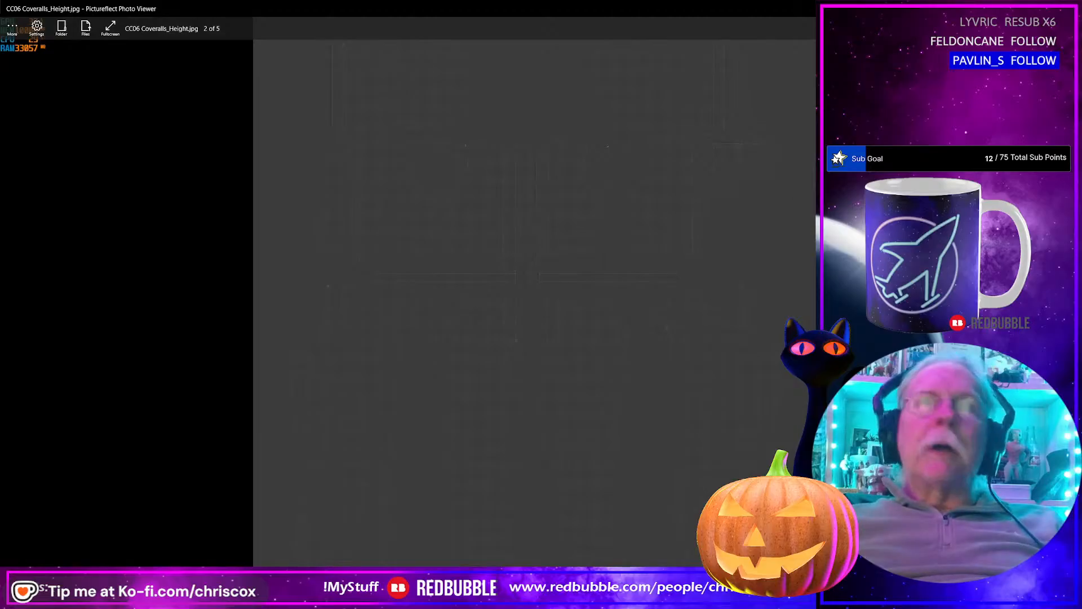
pyautogui.press('Escape')
pyautogui.click(503, 373)
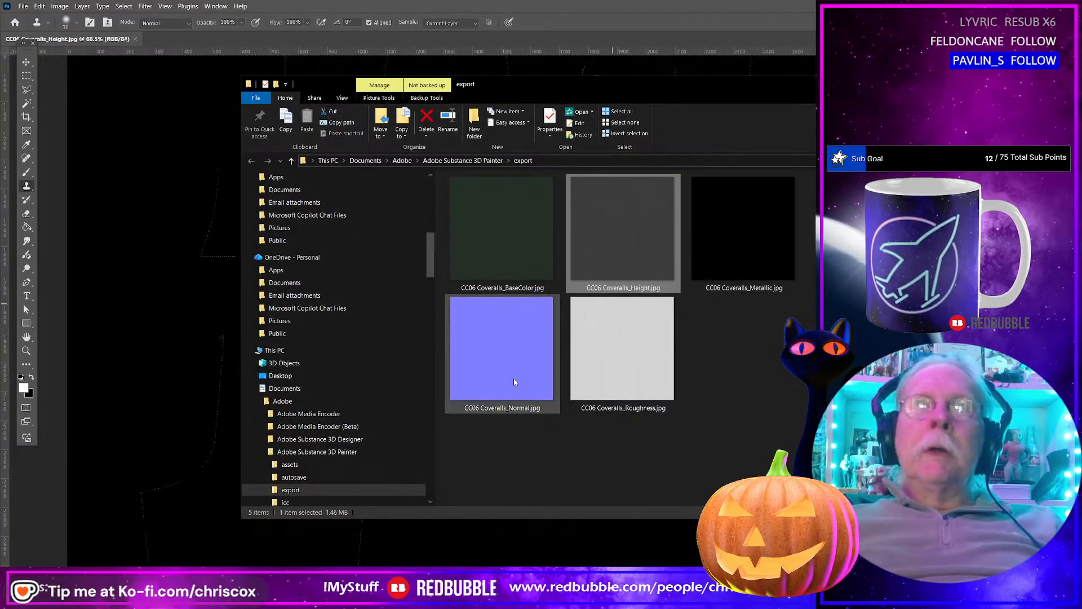
pyautogui.doubleClick(504, 373)
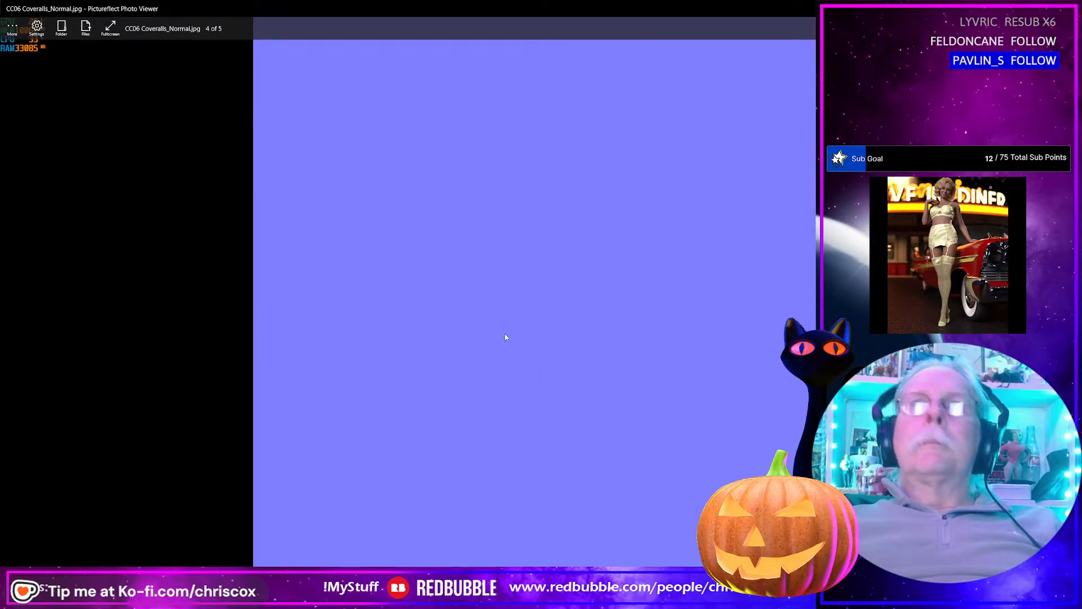
pyautogui.press('Escape')
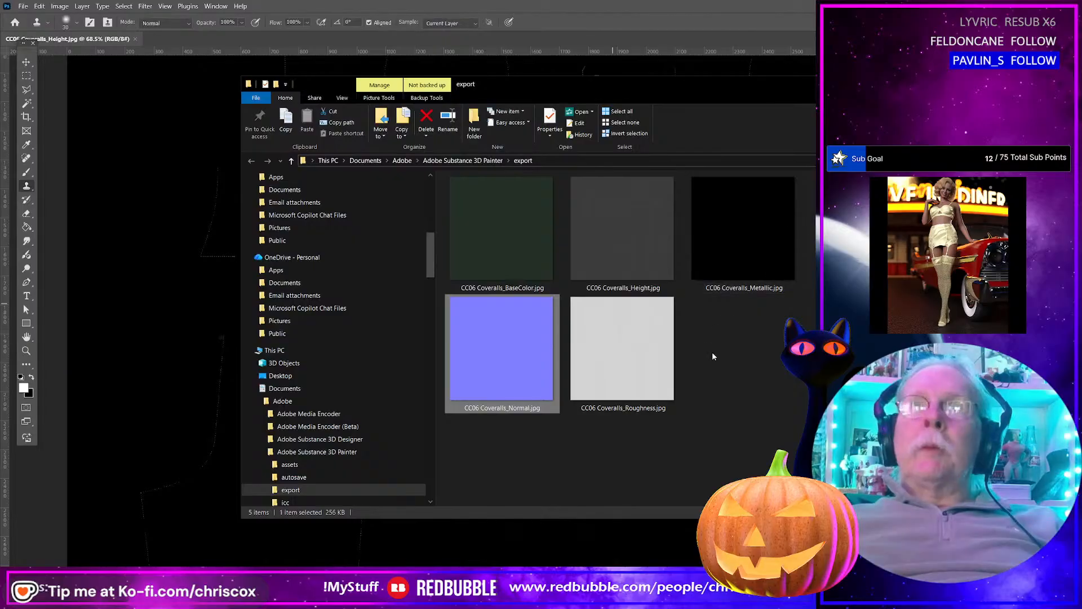
# Step: Copy CC06 Coveralls_Height.jpg from the export folder into the project's CC05 Coveralls texture folder
pyautogui.hotkey('alt', 'Tab')
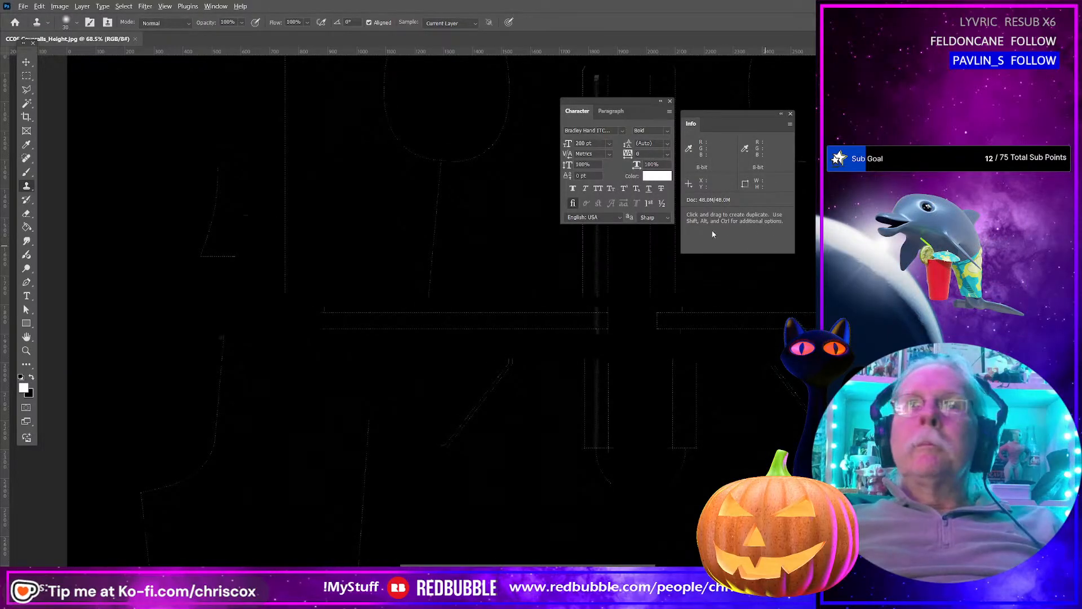
pyautogui.hotkey('alt', 'Tab')
pyautogui.click(608, 242)
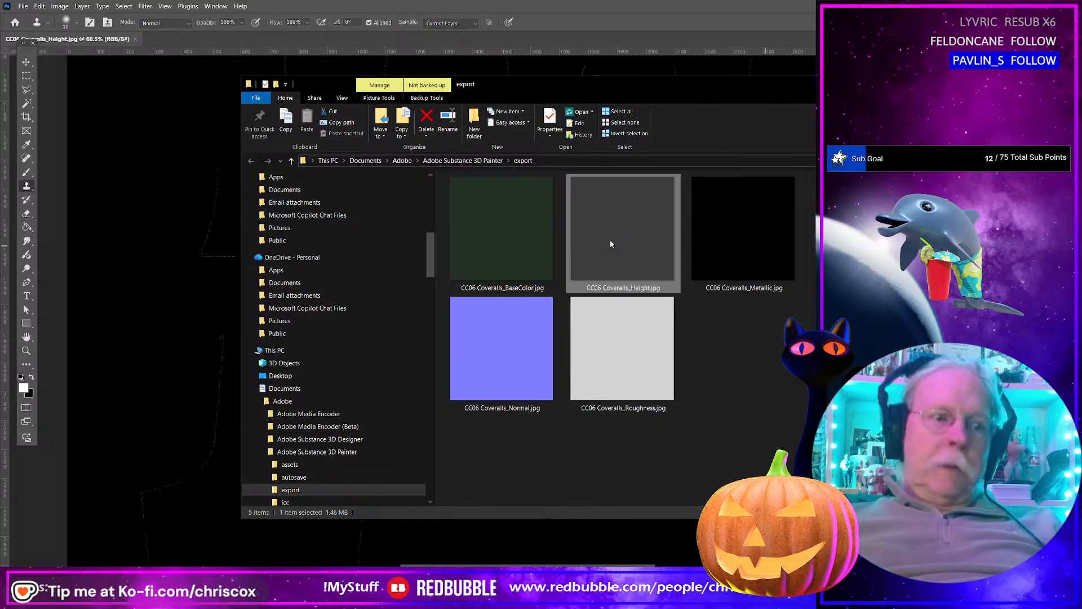
pyautogui.hotkey('alt', 'Tab')
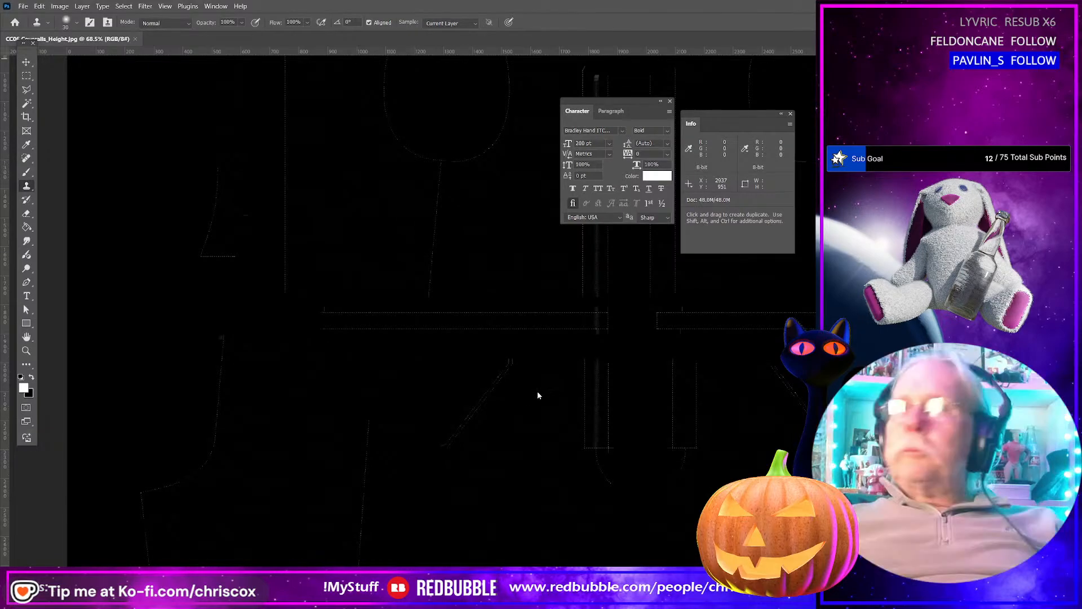
pyautogui.moveTo(293, 120); pyautogui.dragTo(357, 48)
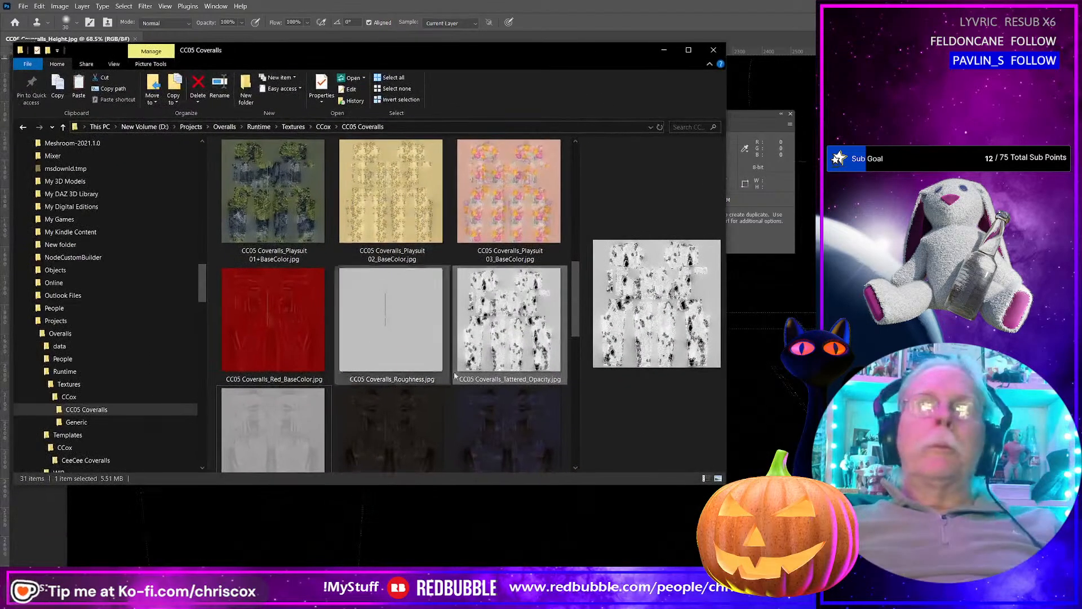
pyautogui.click(333, 401)
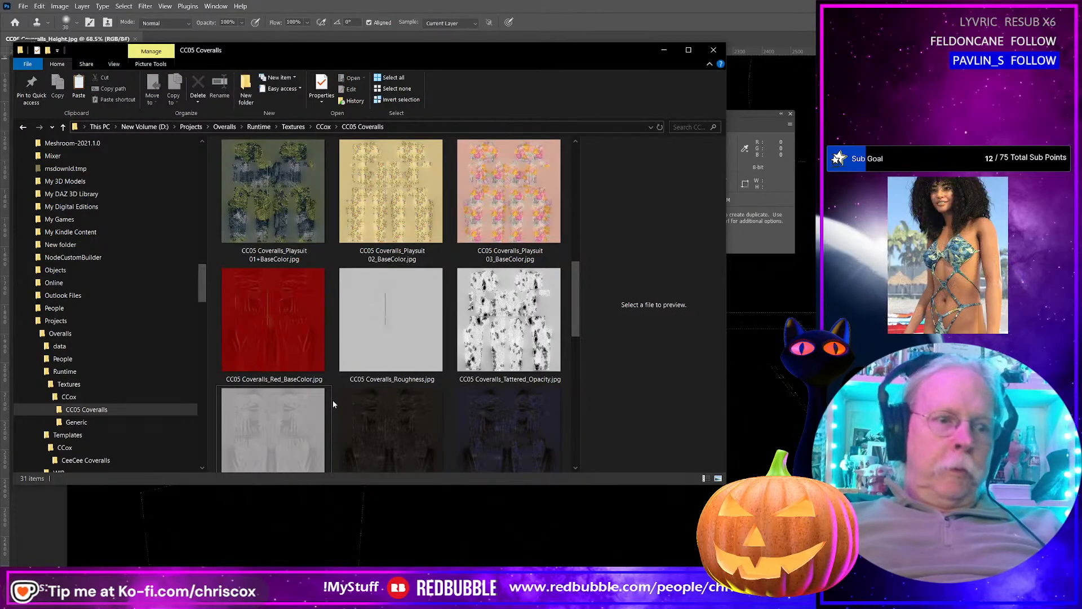
pyautogui.scroll(-10, 332, 404)
pyautogui.click(414, 413)
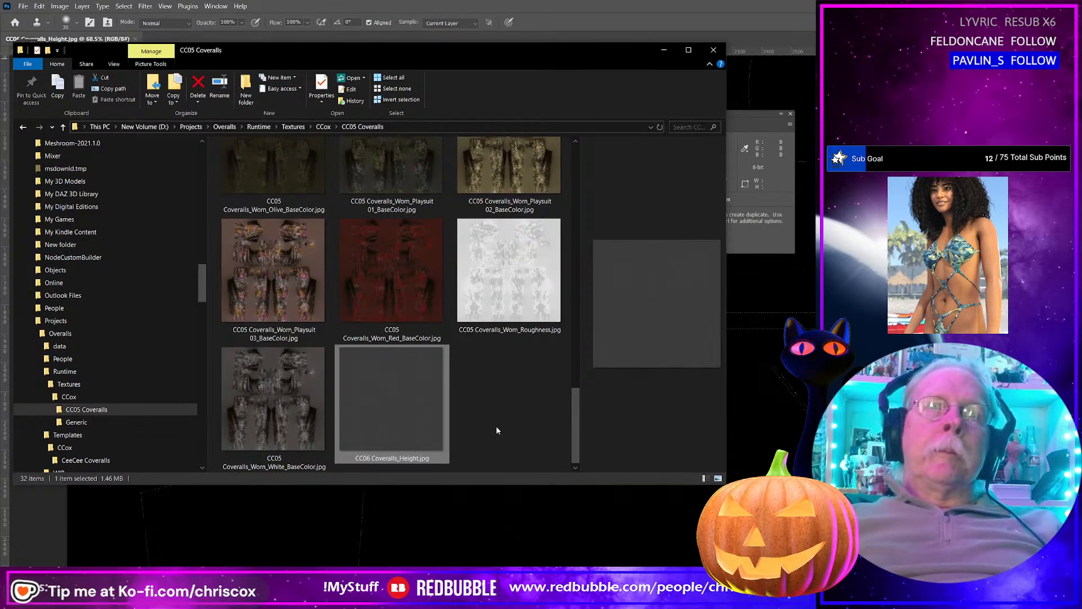
# Step: Delete the old CC05 Coveralls_Height.jpg from the CC05 Coveralls texture folder
pyautogui.scroll(5, 496, 426)
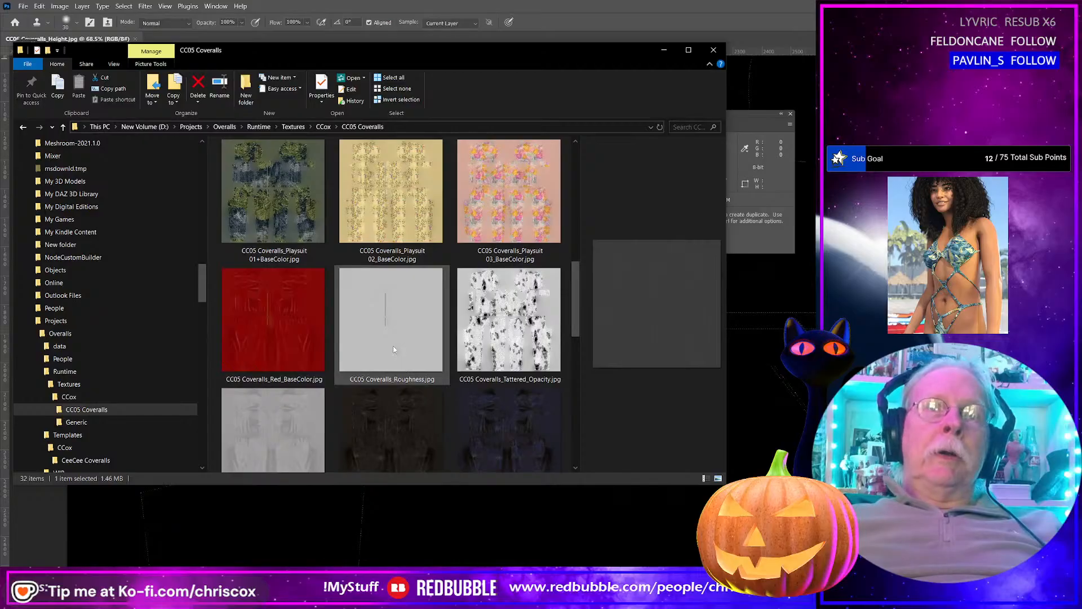
pyautogui.scroll(3, 370, 381)
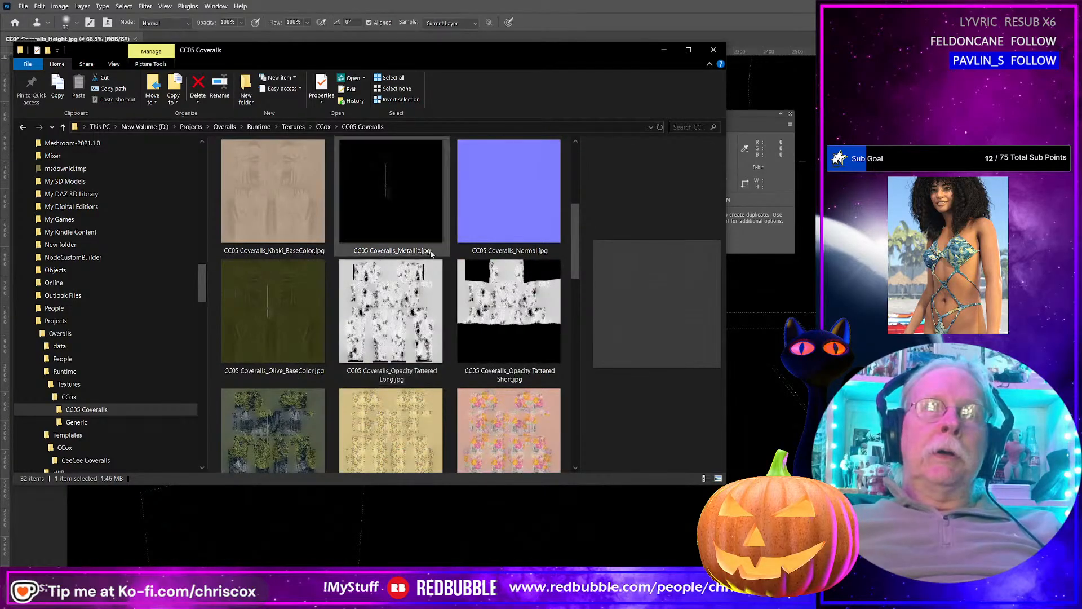
pyautogui.scroll(2, 344, 260)
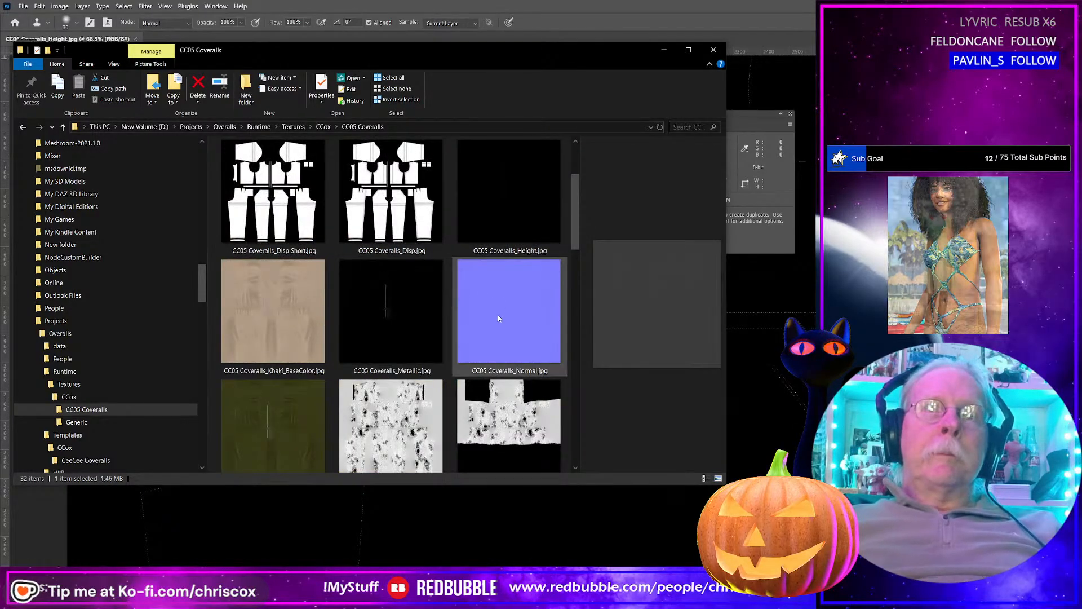
pyautogui.scroll(-3, 389, 337)
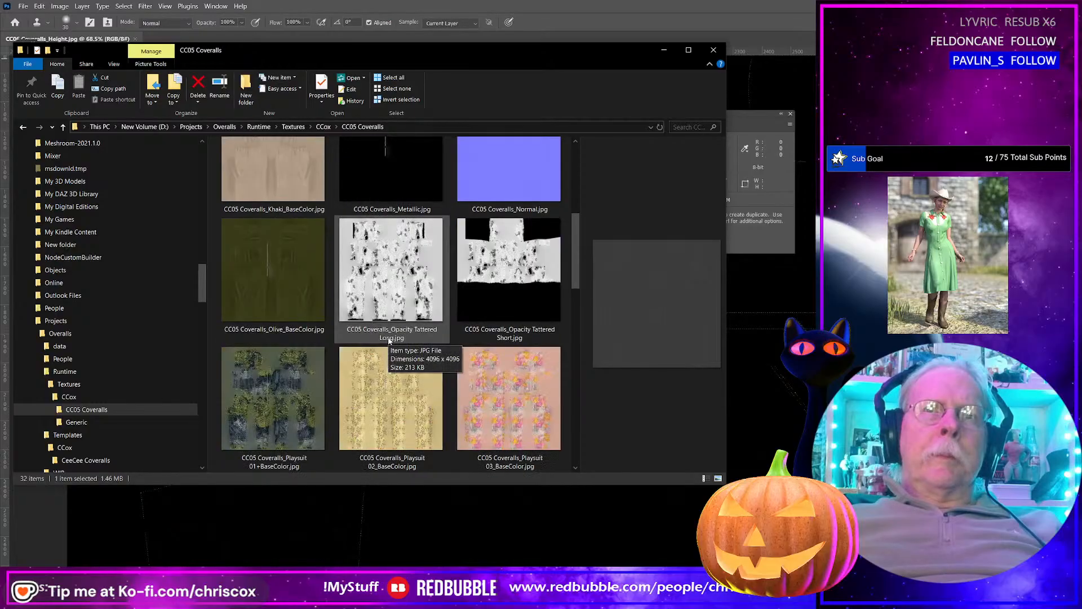
pyautogui.scroll(4, 388, 339)
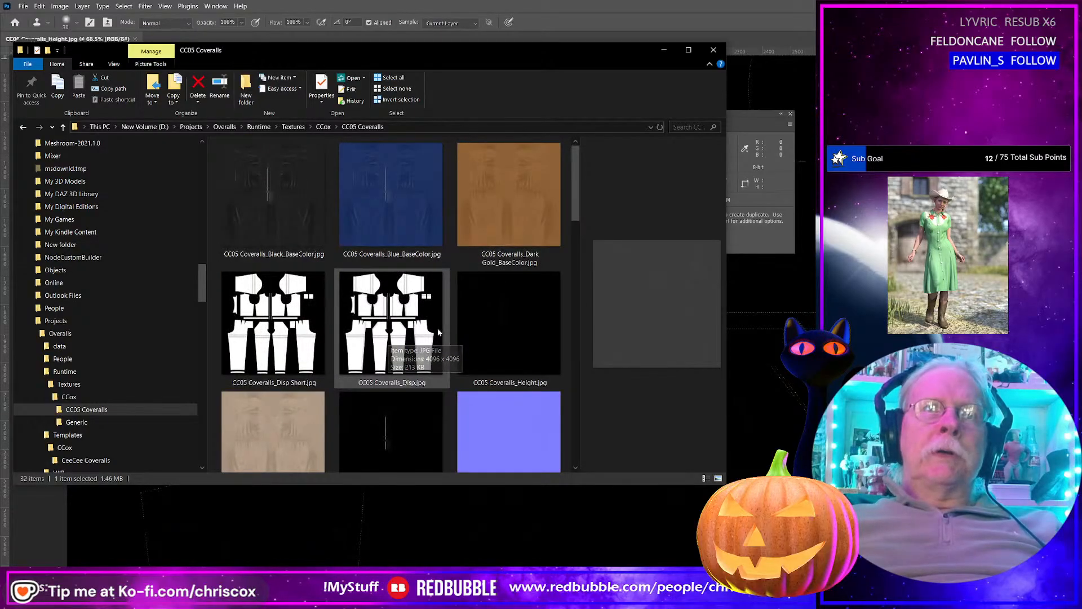
pyautogui.scroll(-1, 389, 341)
pyautogui.click(513, 287)
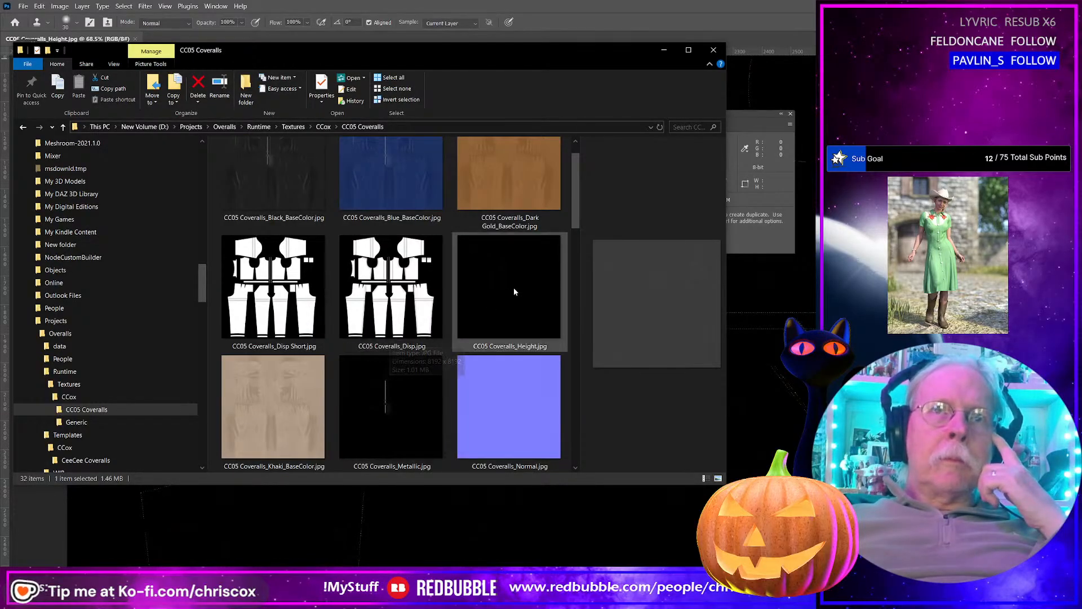
pyautogui.press('Delete')
# Step: Rename the copied CC06 Coveralls_Height.jpg as CC05 Coveralls_Height.jpg
pyautogui.scroll(-10, 514, 289)
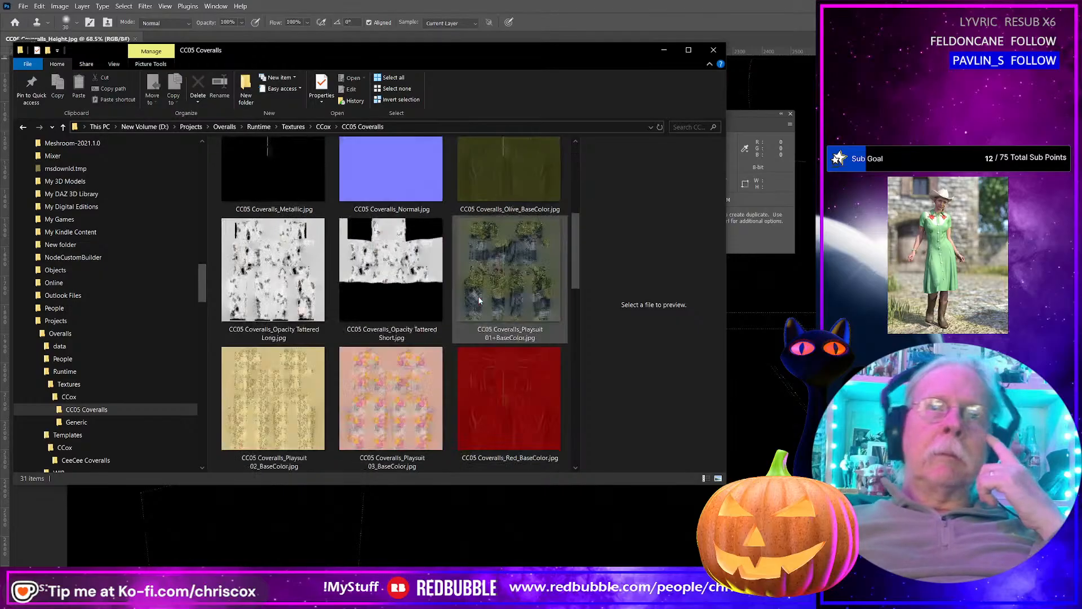
pyautogui.click(249, 467)
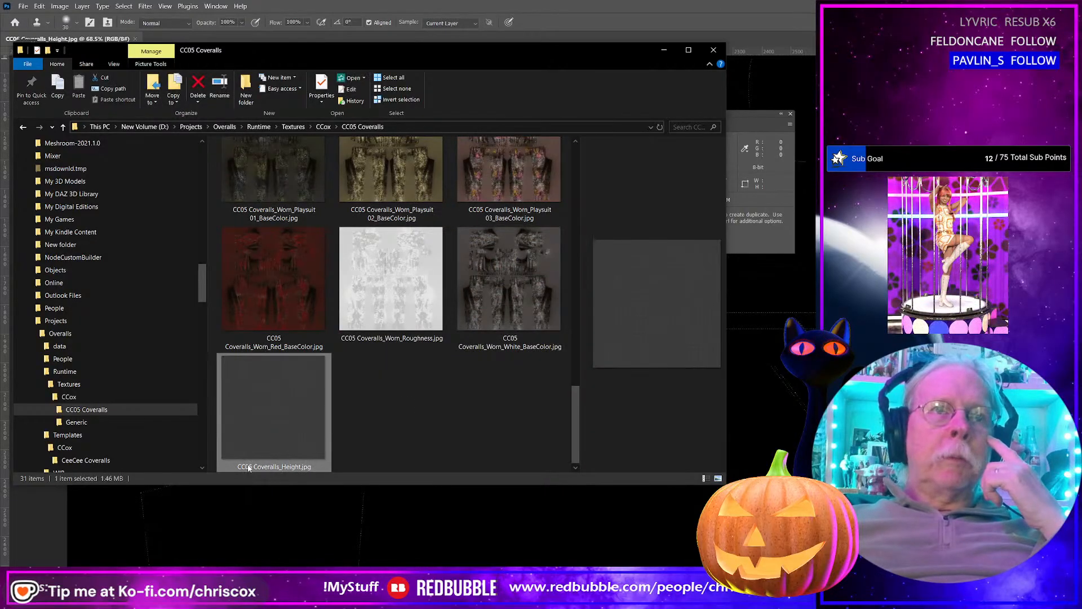
pyautogui.click(249, 468)
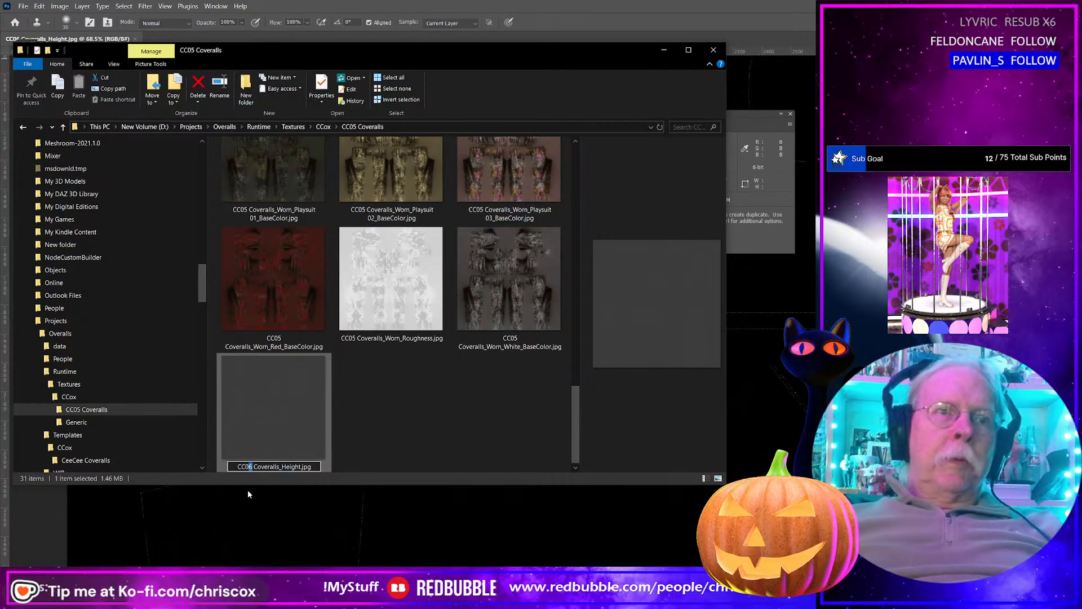
pyautogui.press('Delete')
pyautogui.write('5')
pyautogui.press('Return')
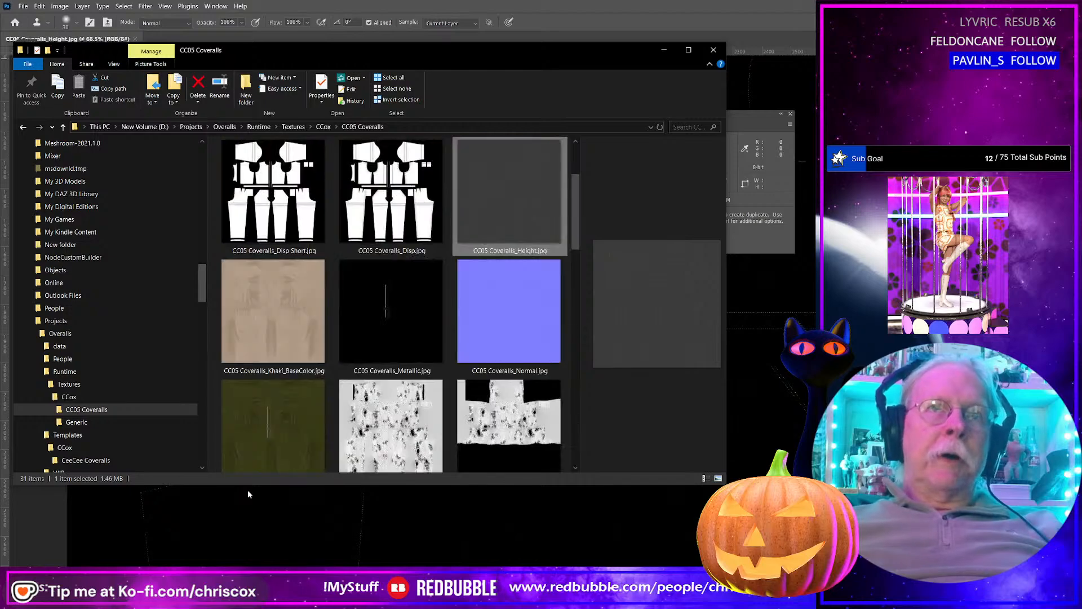
# Step: Open CC05 Coveralls_Normal.jpg in the photo viewer, examine its stitching detail up close, and close it
pyautogui.click(498, 333)
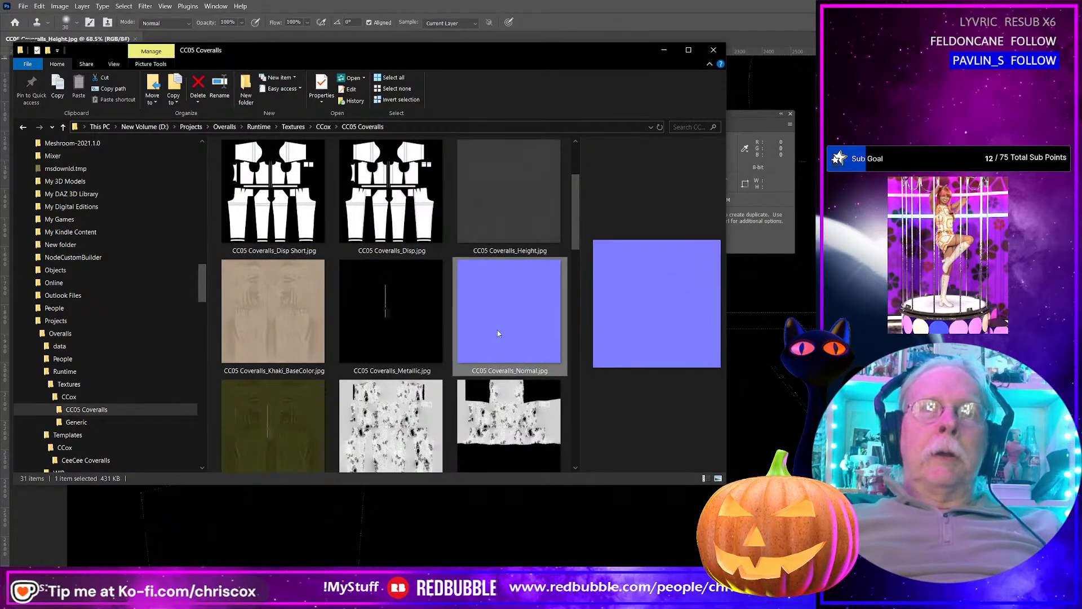
pyautogui.doubleClick(497, 333)
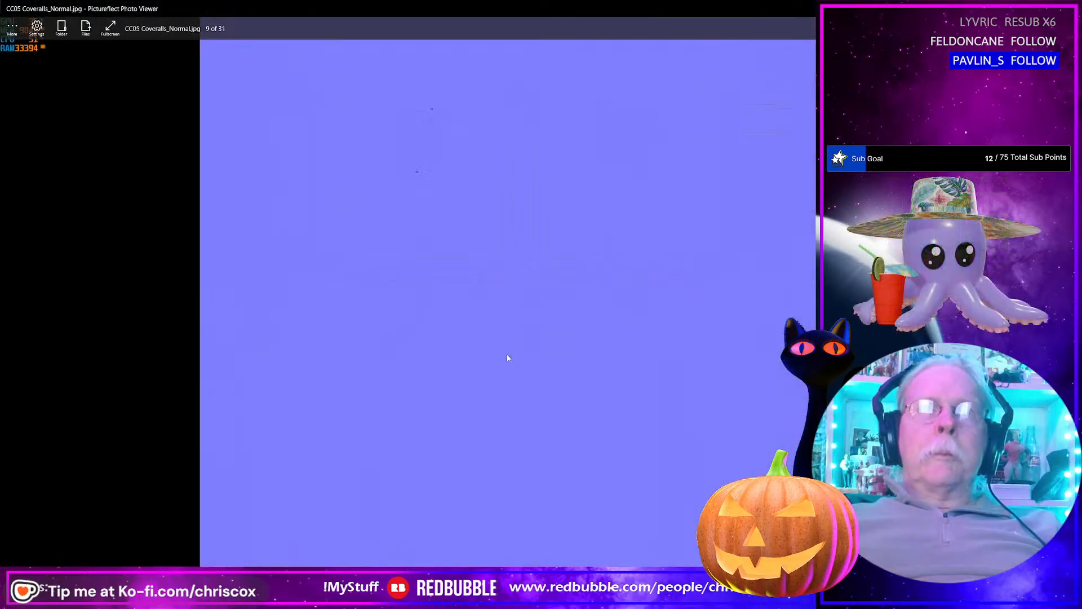
pyautogui.scroll(5, 507, 359)
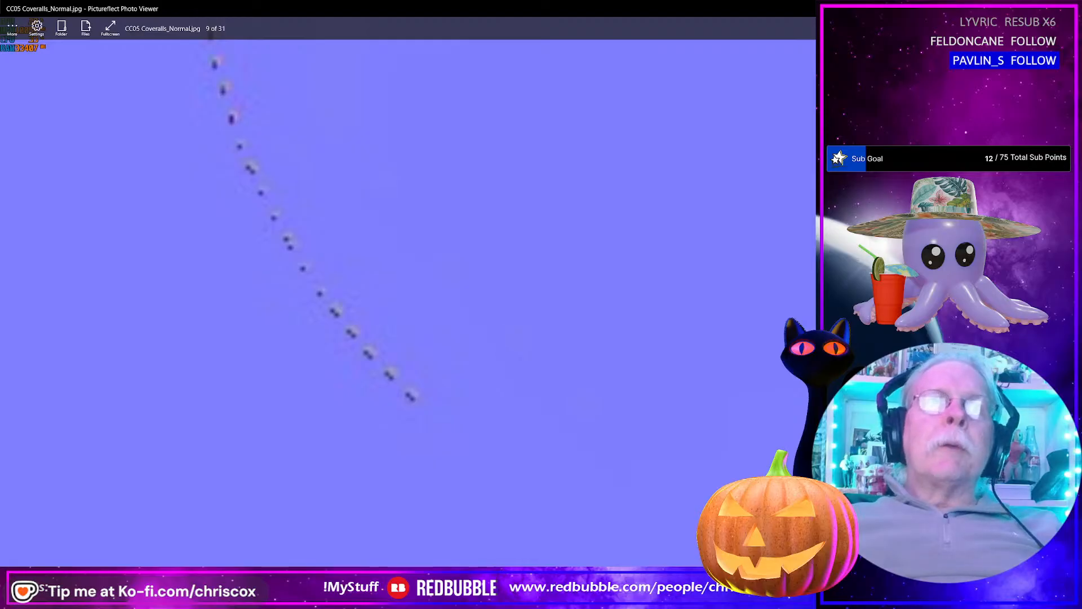
pyautogui.press('Escape')
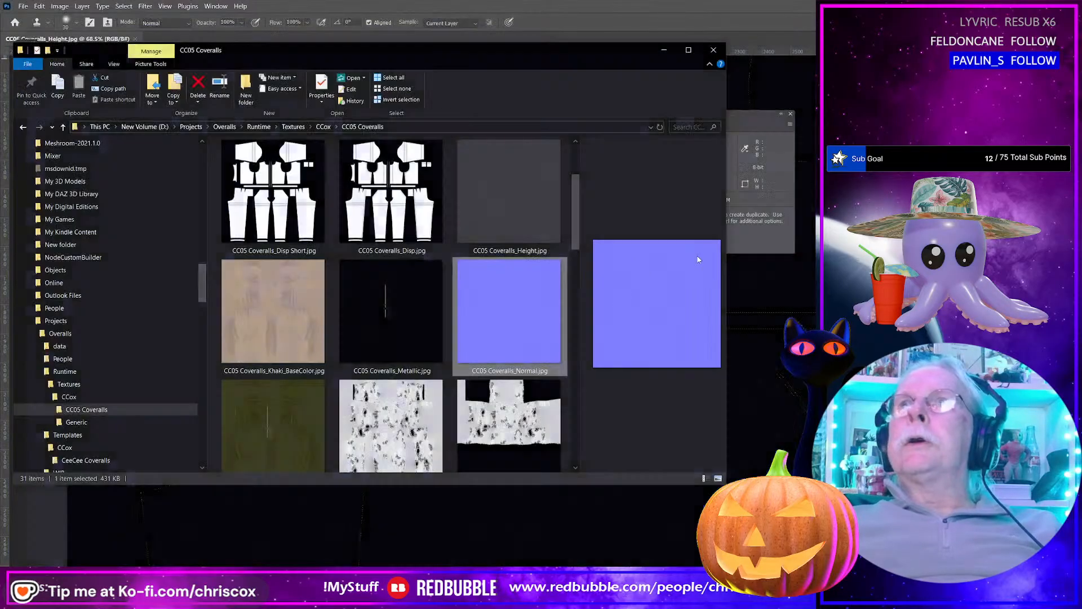
# Step: Switch back to Substance 3D Painter and close the finished texture export dialog
pyautogui.hotkey('alt', 'Tab')
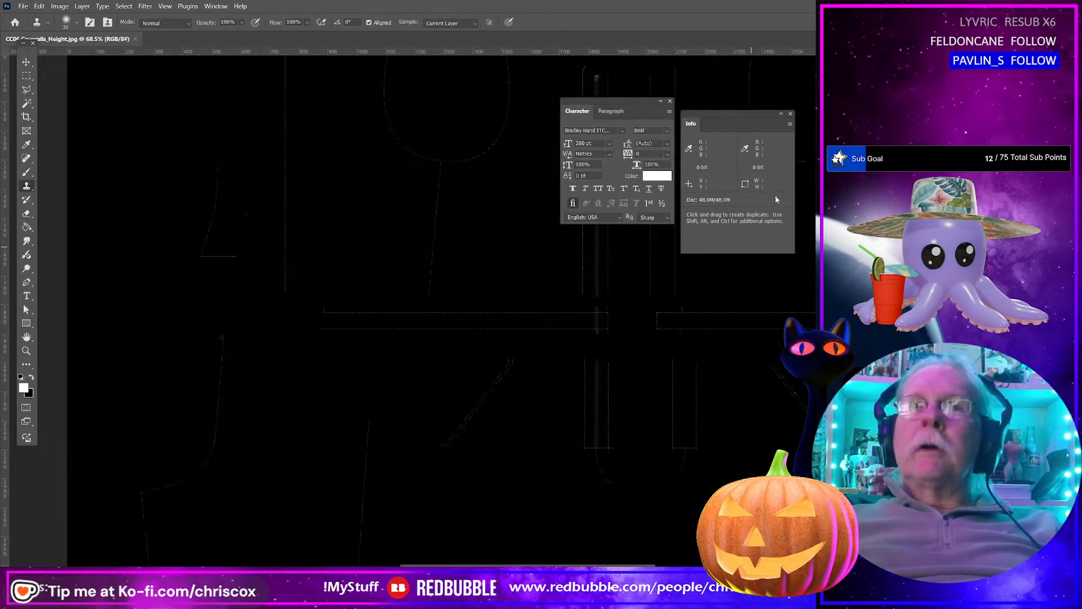
pyautogui.hotkey('alt', 'Tab')
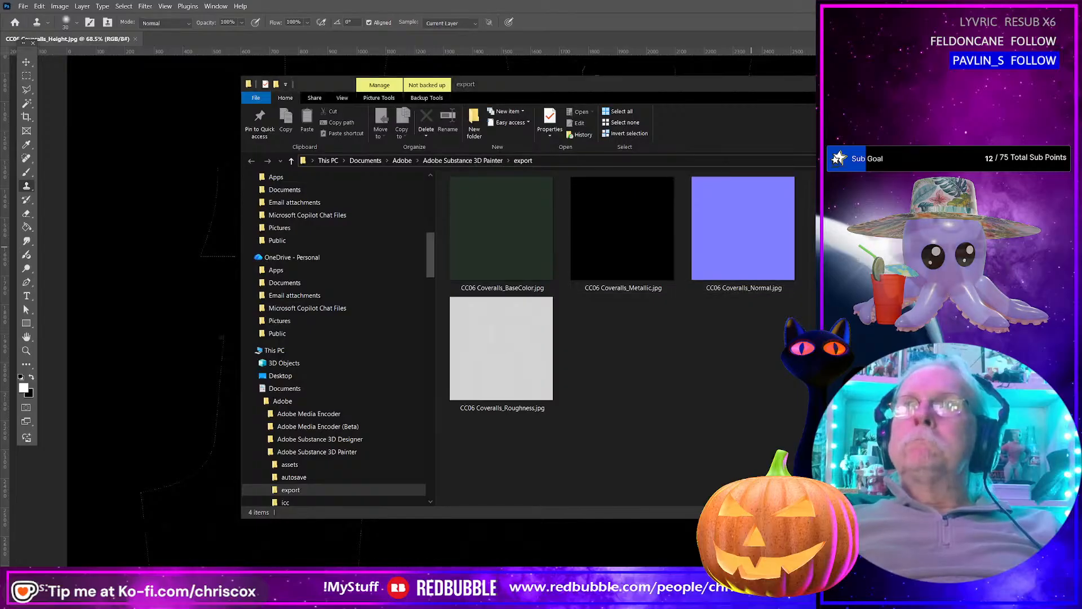
pyautogui.hotkey('alt', 'Tab')
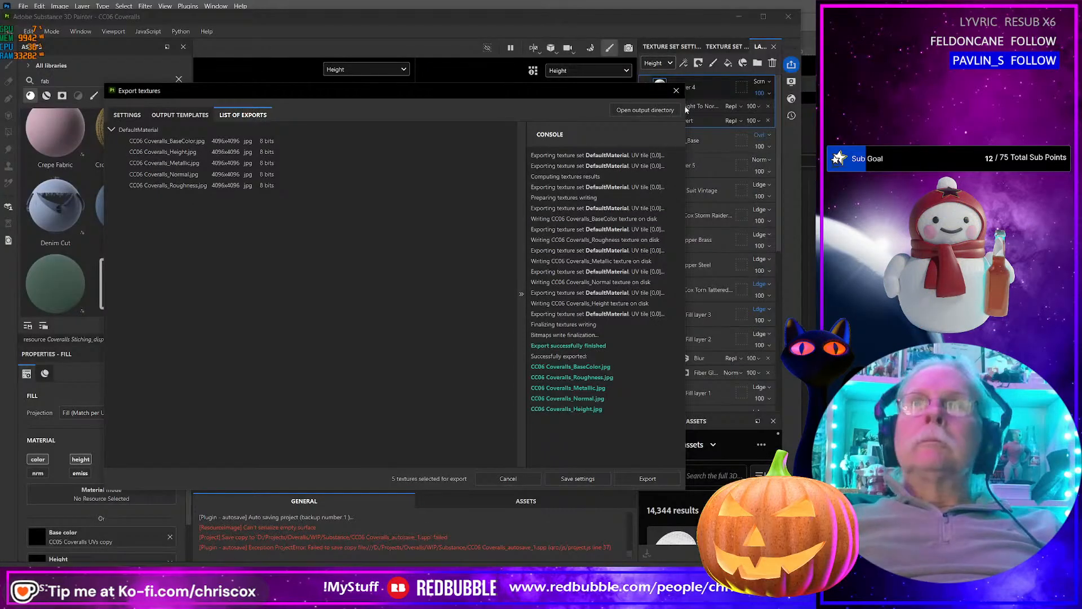
pyautogui.click(677, 92)
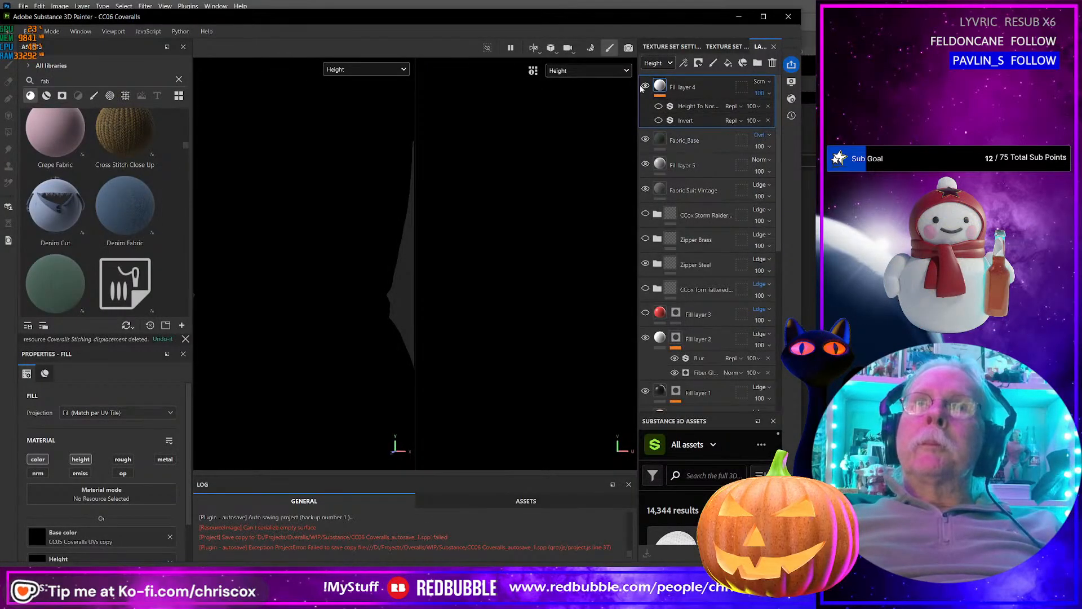
# Step: Hide the Fabric_Base, Fill layer 5 and Fabric Suit Vintage layers, and display the Normal channel in the viewports
pyautogui.click(645, 139)
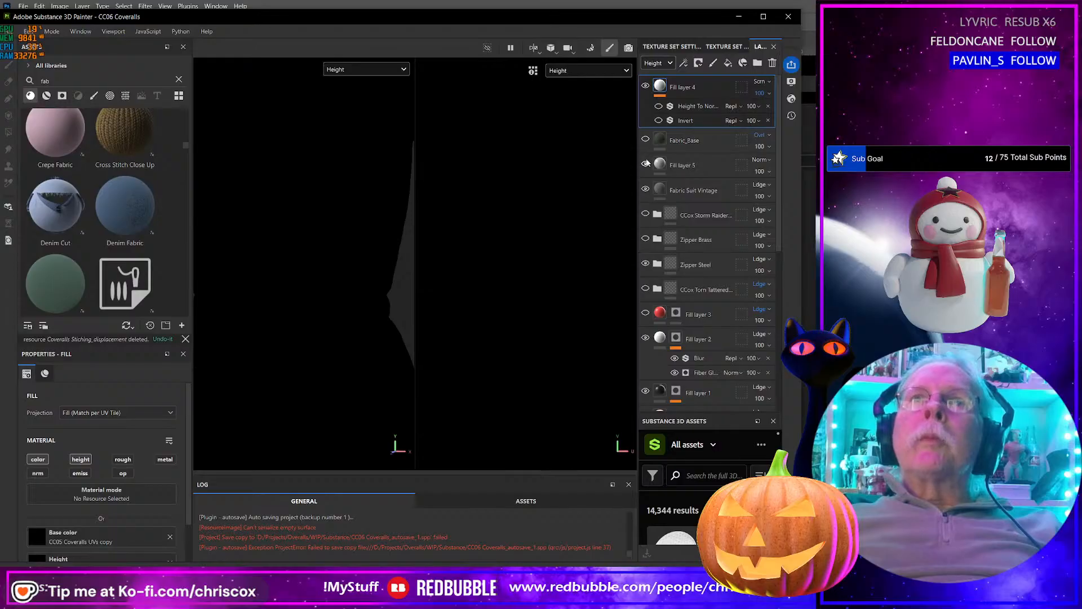
pyautogui.click(560, 70)
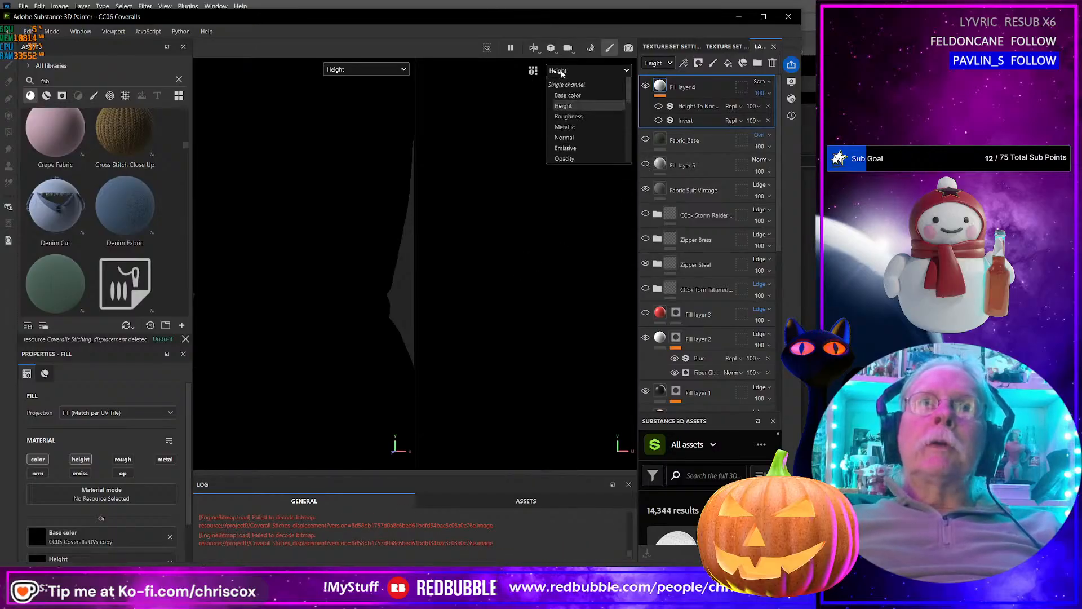
pyautogui.click(577, 158)
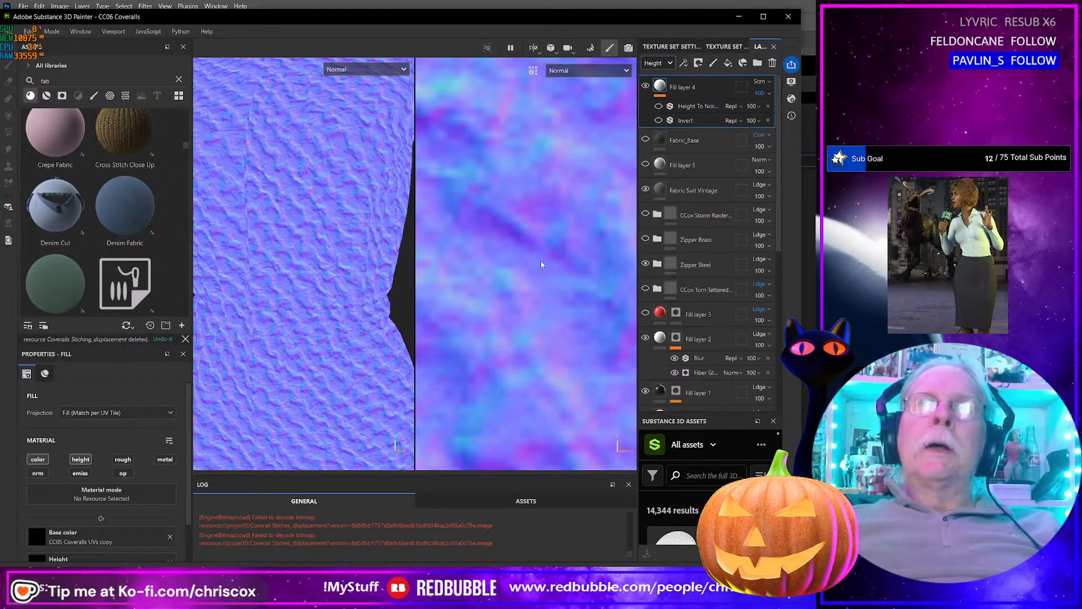
pyautogui.scroll(-10, 339, 289)
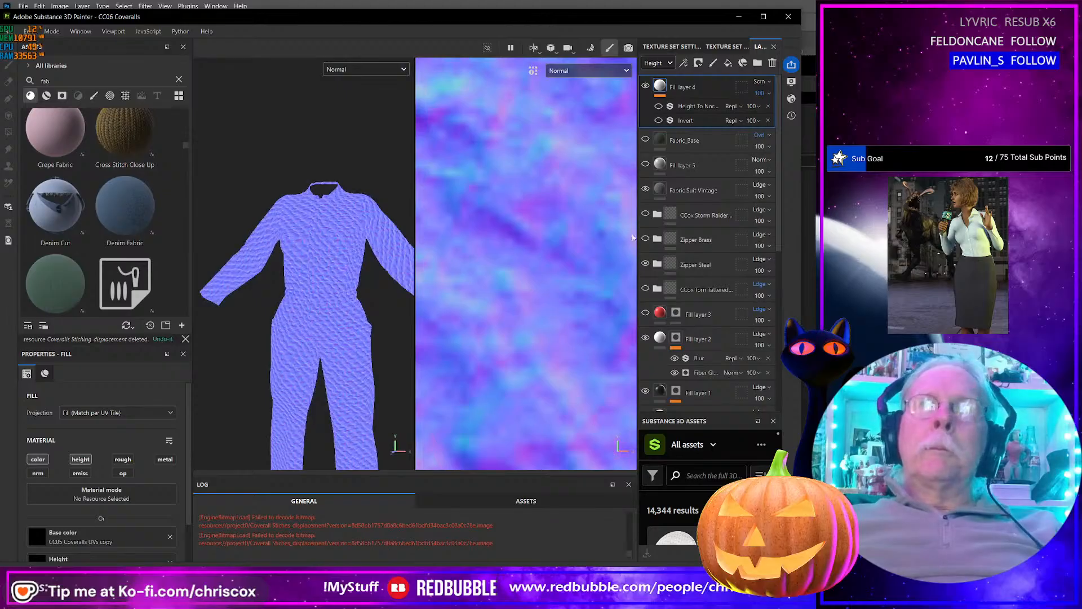
pyautogui.click(645, 188)
# Step: Enable Fill layer 4's Height To Normal filter and set its Height Depth to 0.5 cm
pyautogui.scroll(5, 339, 324)
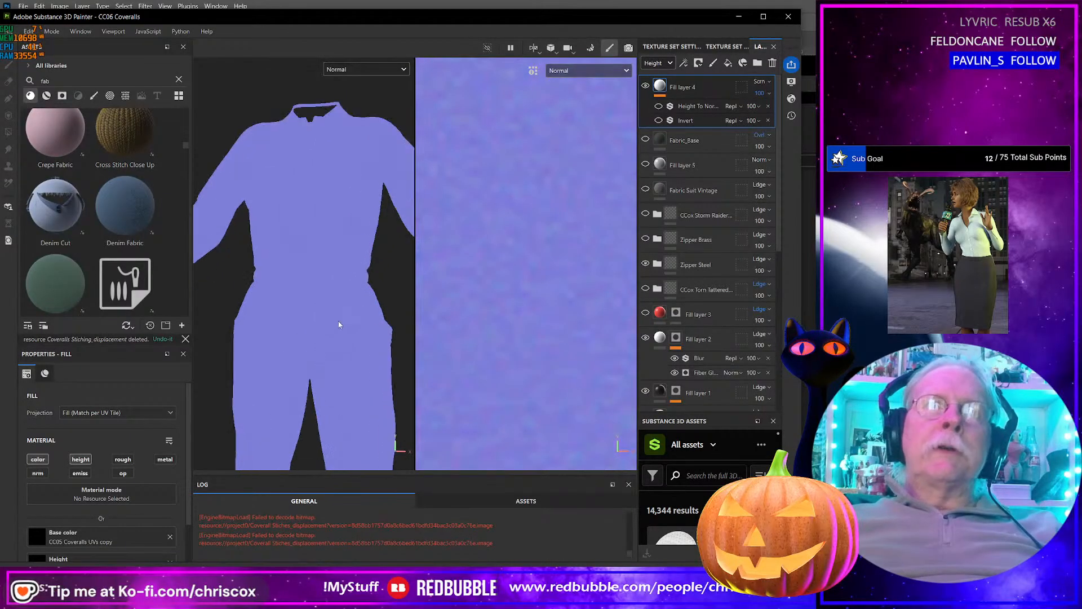
pyautogui.scroll(3, 338, 324)
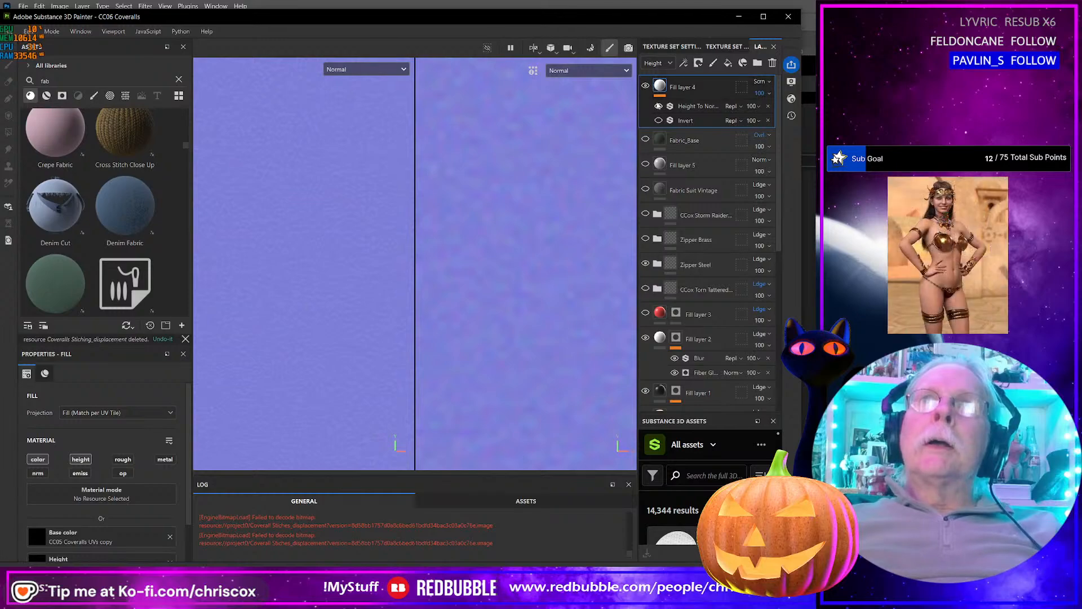
pyautogui.click(659, 106)
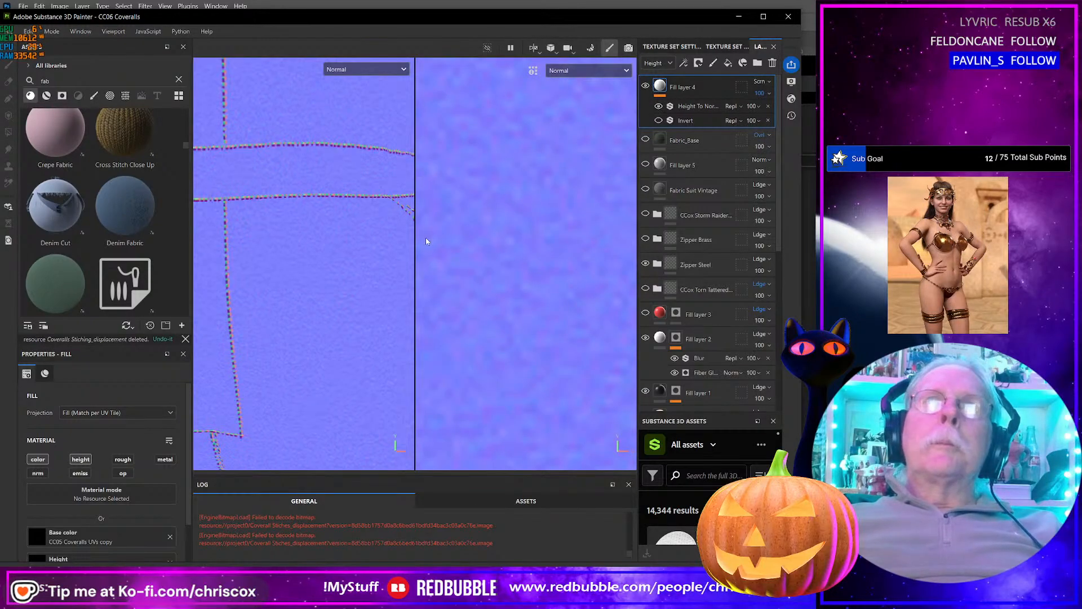
pyautogui.click(690, 106)
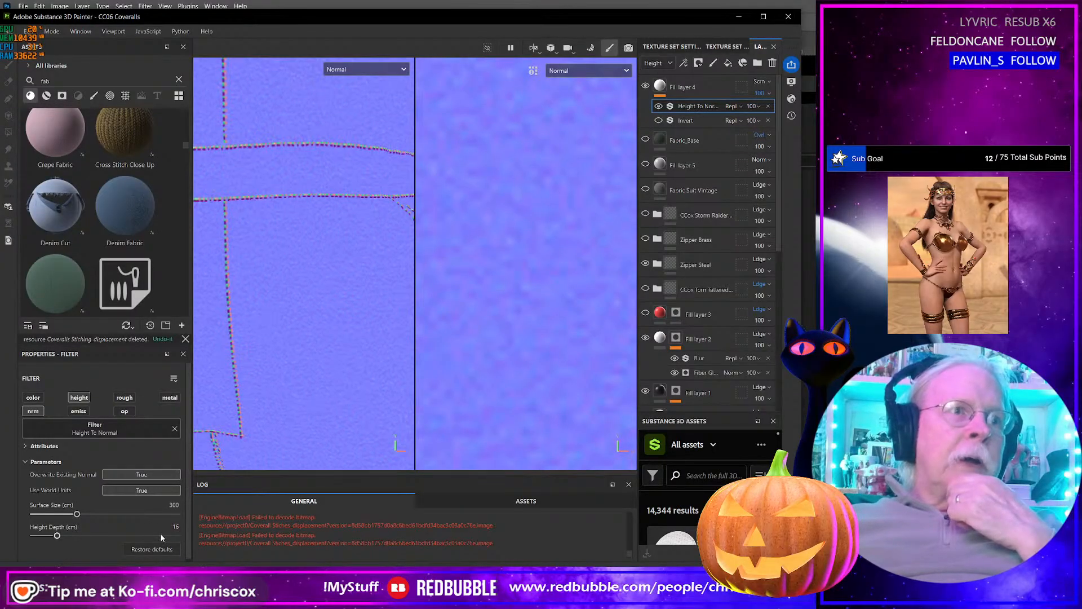
pyautogui.click(175, 527)
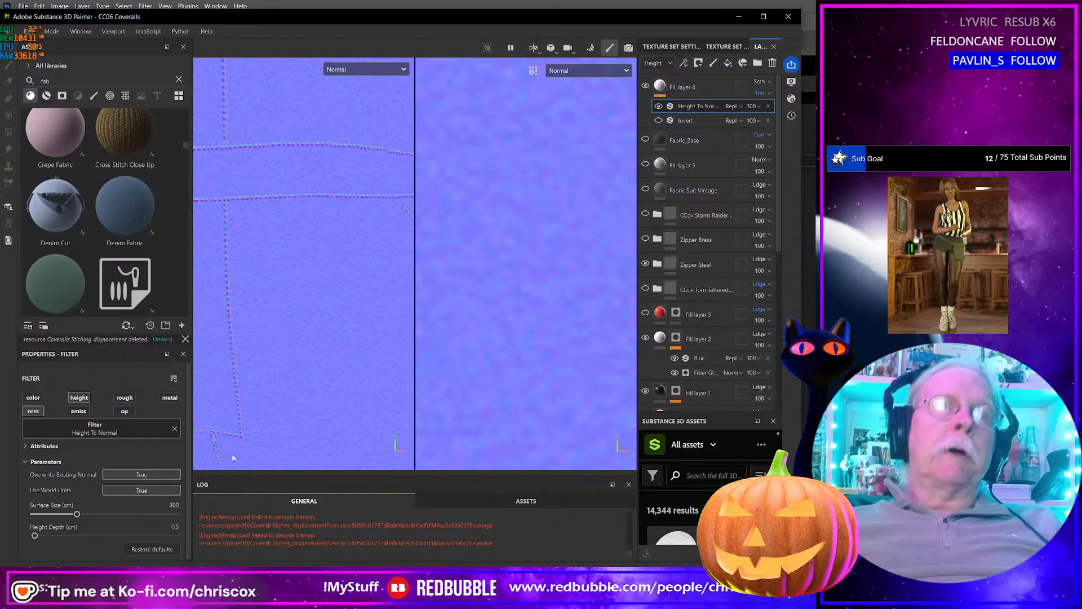
# Step: Export the coveralls textures again as 8-bit, 4096-pixel JPEGs with the CCox-Clothes 5 Channels template
pyautogui.scroll(-3, 359, 245)
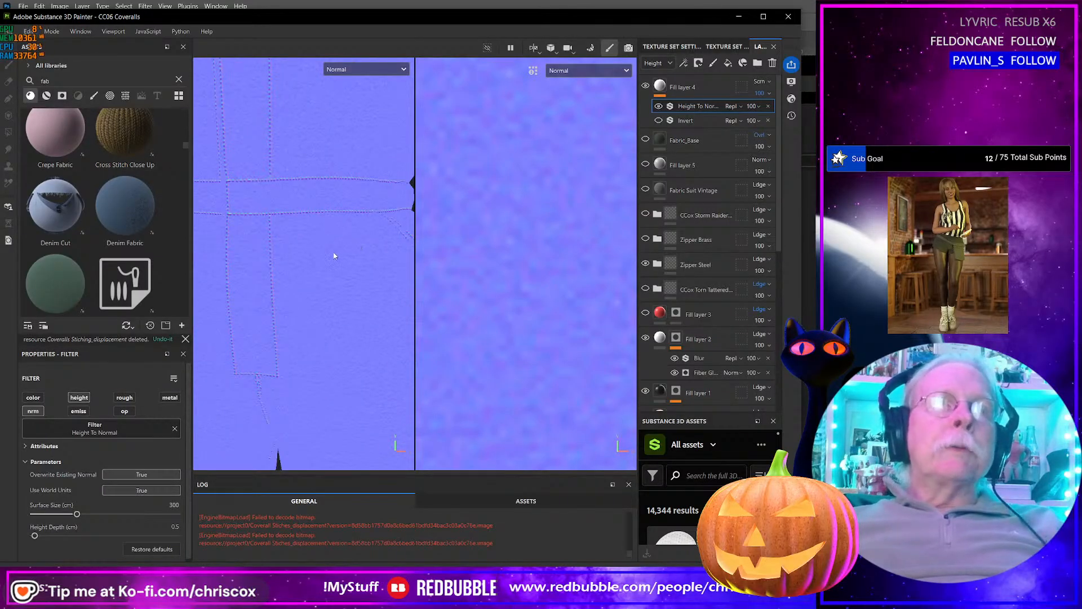
pyautogui.scroll(-2, 332, 257)
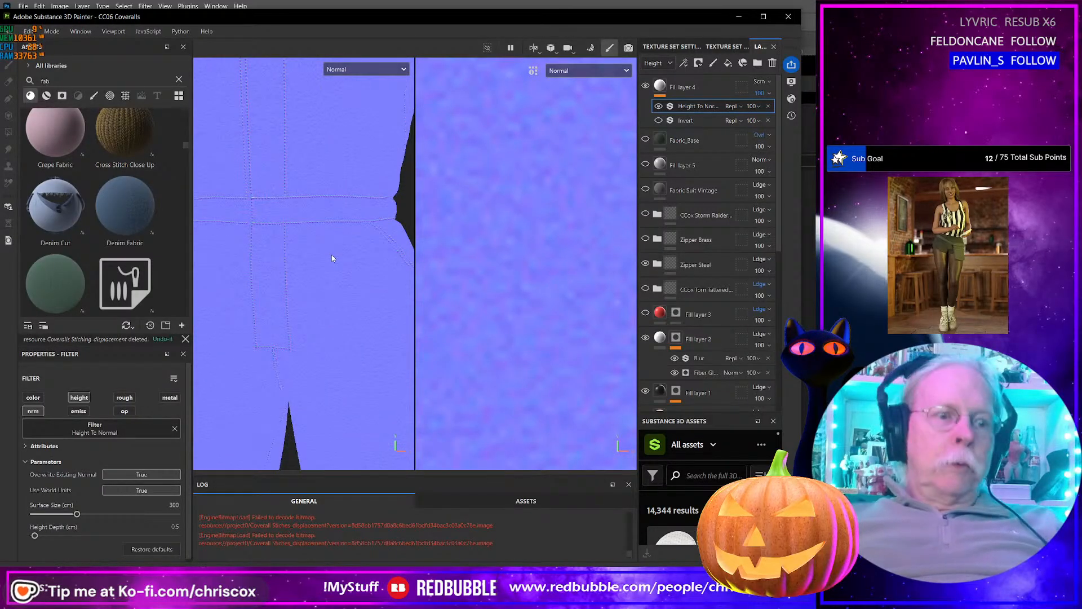
pyautogui.hotkey('ctrl', 'shift', 'e')
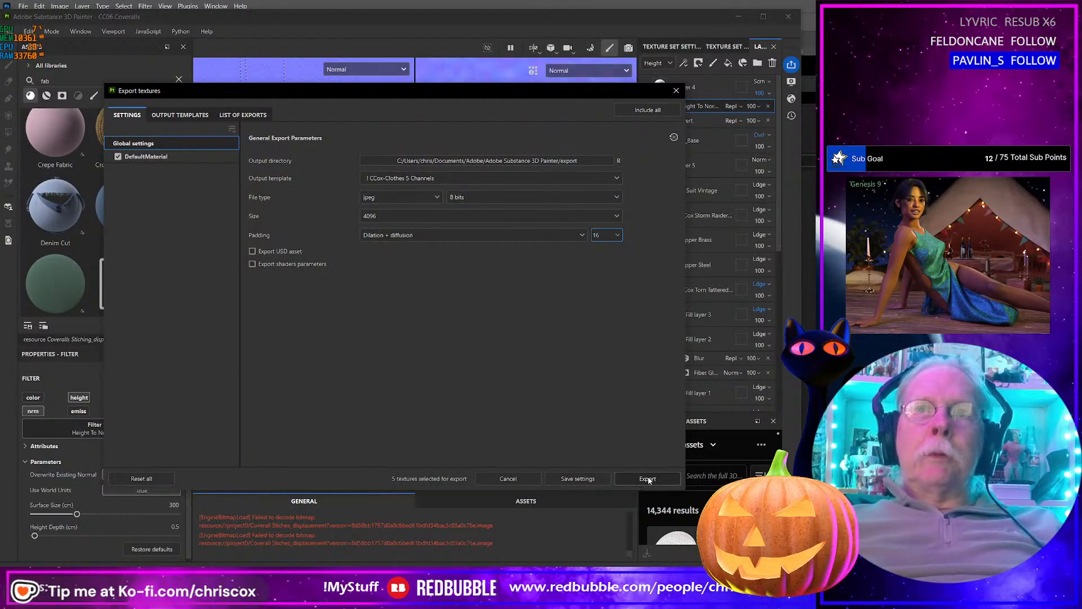
pyautogui.click(642, 477)
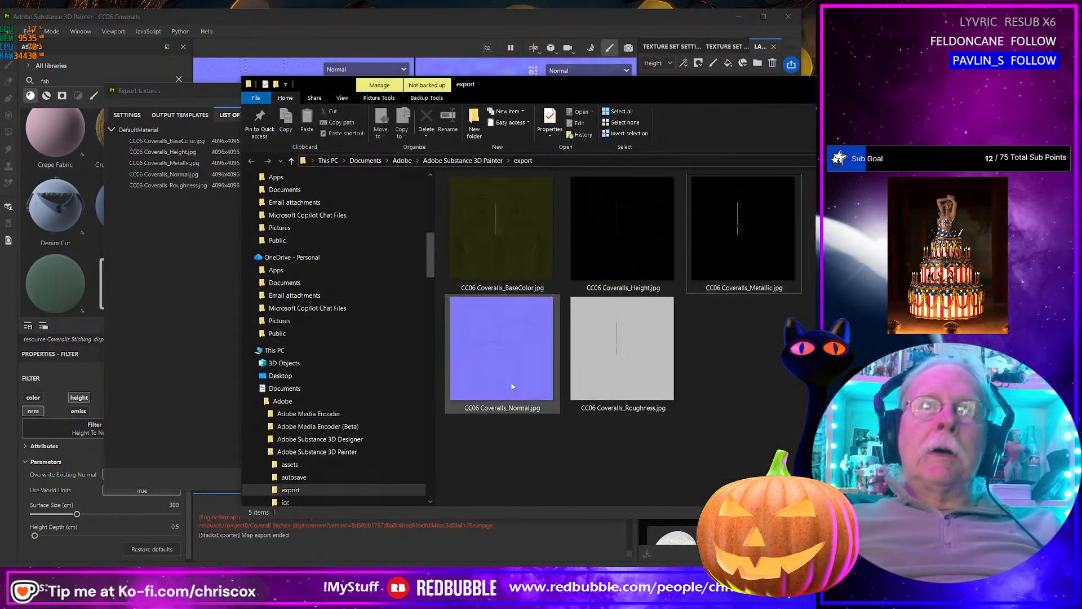
# Step: In the export folder, rename CC06 Coveralls_Normal.jpg as CC05 Coveralls_Normal.jpg
pyautogui.click(479, 414)
pyautogui.click(478, 414)
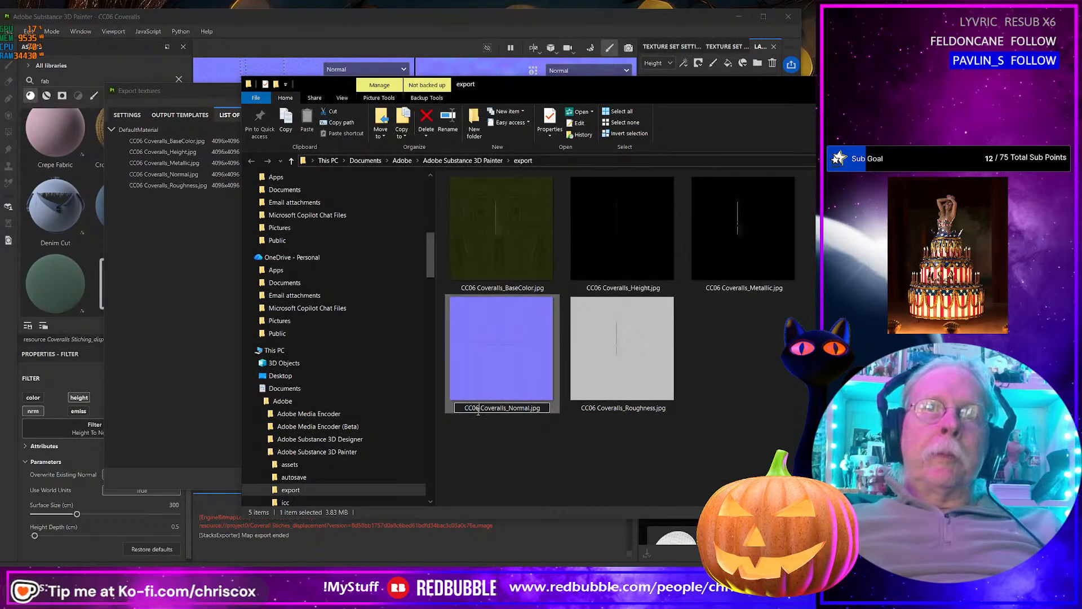
pyautogui.hotkey('shift', 'Left')
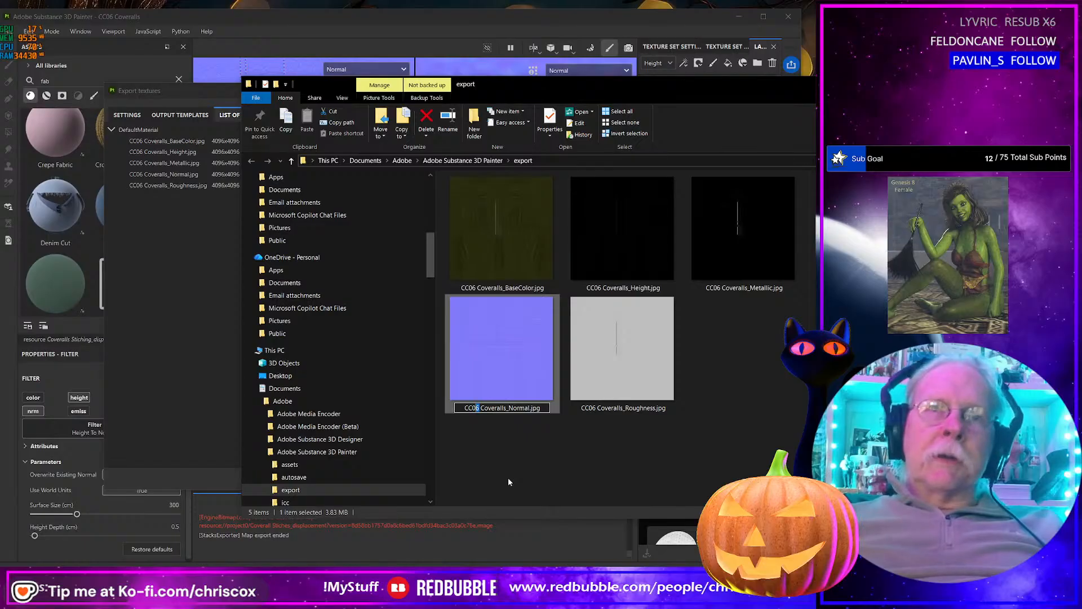
pyautogui.write('5')
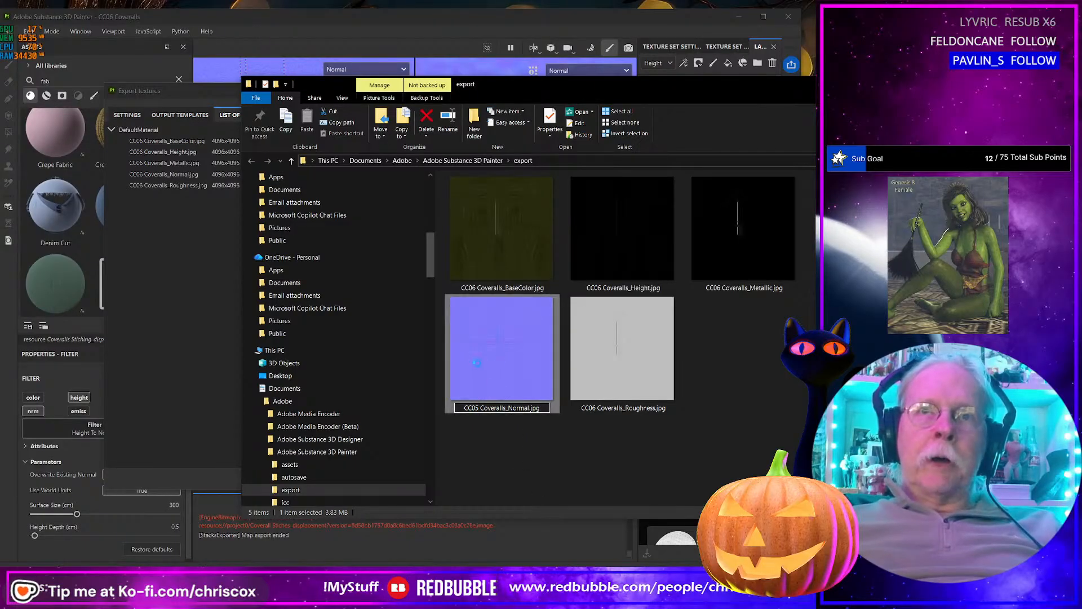
pyautogui.press('Return')
pyautogui.click(510, 402)
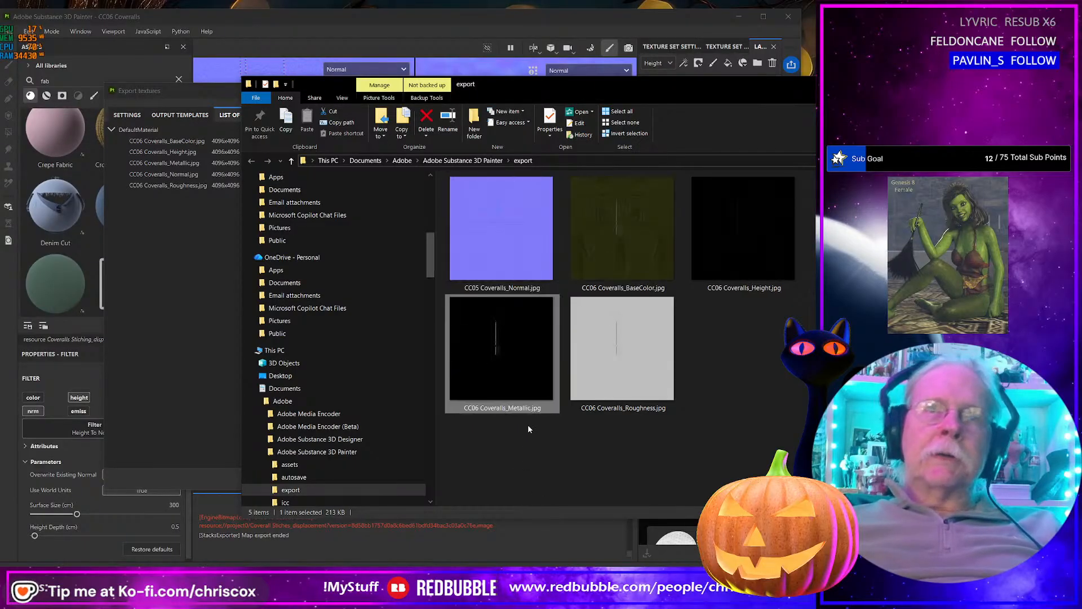
# Step: Move CC05 Coveralls_Normal.jpg from the export folder into the project's CC05 Coveralls textures folder, replacing the existing file
pyautogui.click(498, 256)
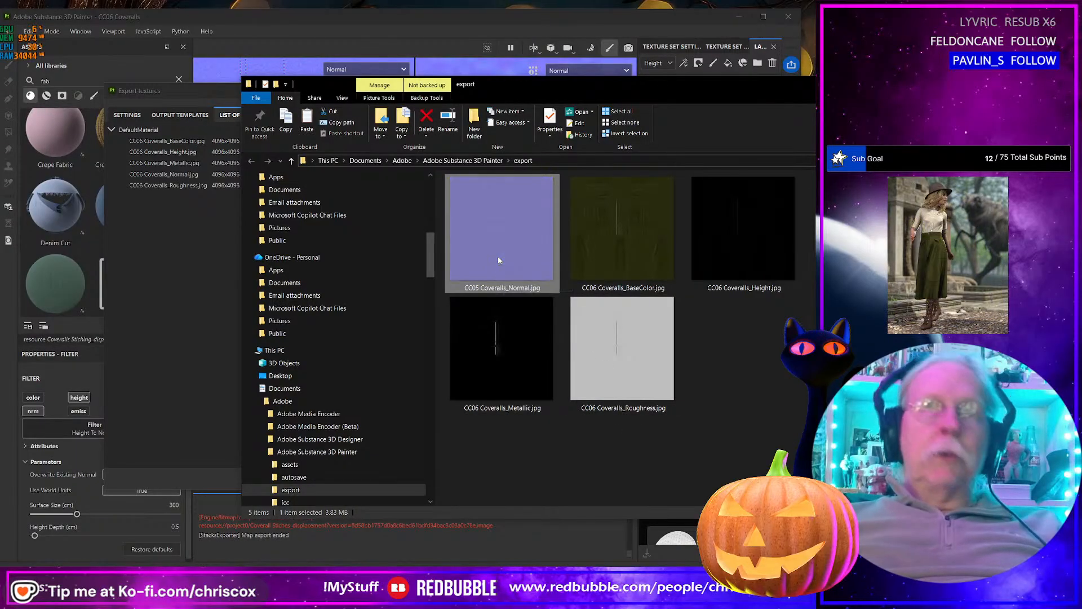
pyautogui.hotkey('alt', 'Tab')
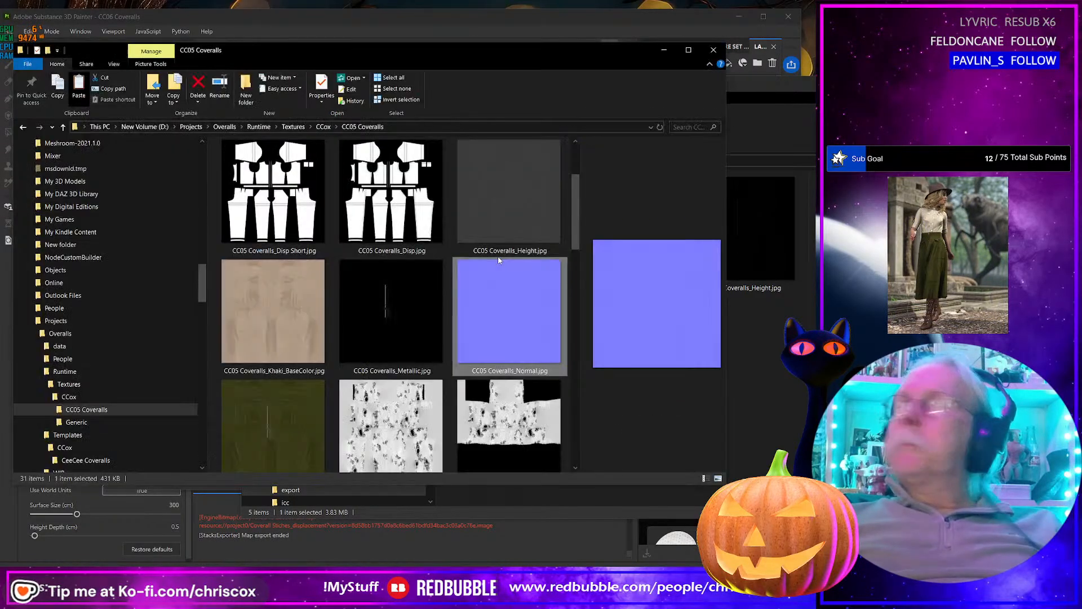
pyautogui.hotkey('ctrl', 'v')
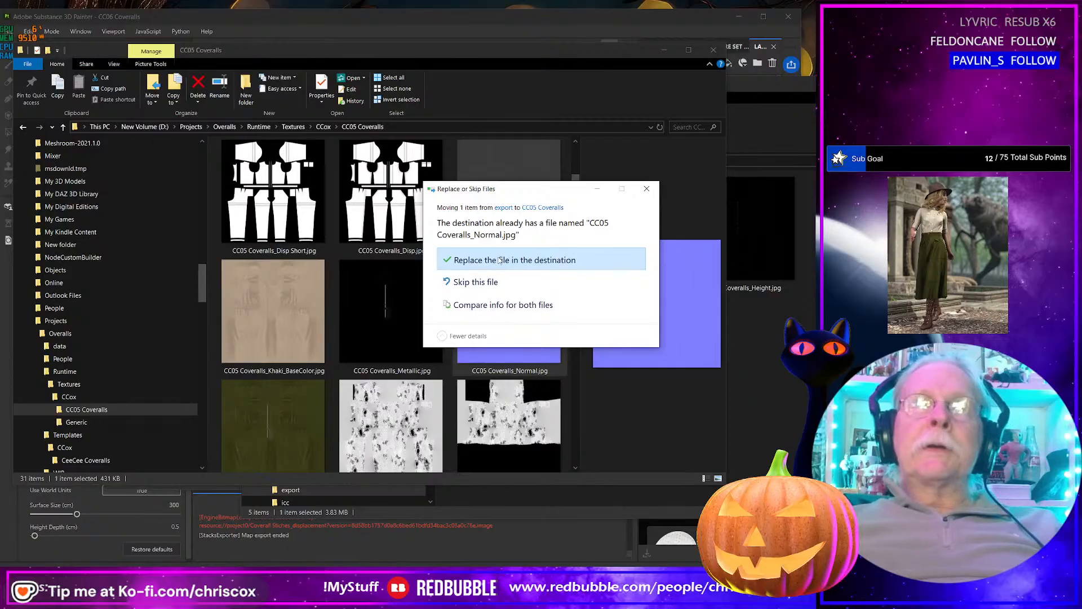
pyautogui.click(499, 260)
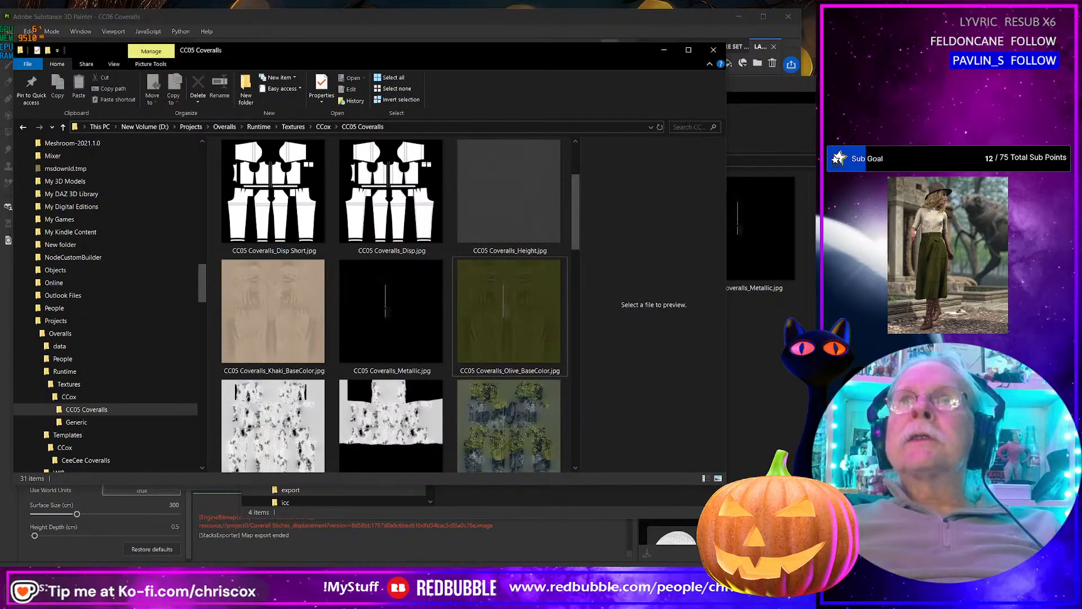
# Step: Close the texture export dialog in Substance 3D Painter and minimize the program
pyautogui.hotkey('alt', 'Tab')
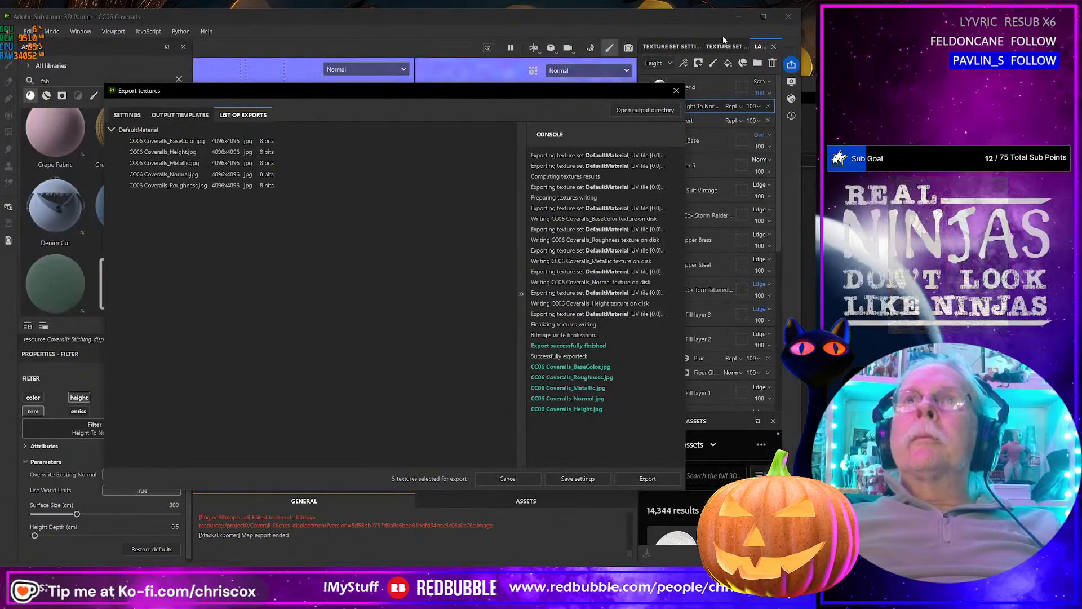
pyautogui.click(676, 92)
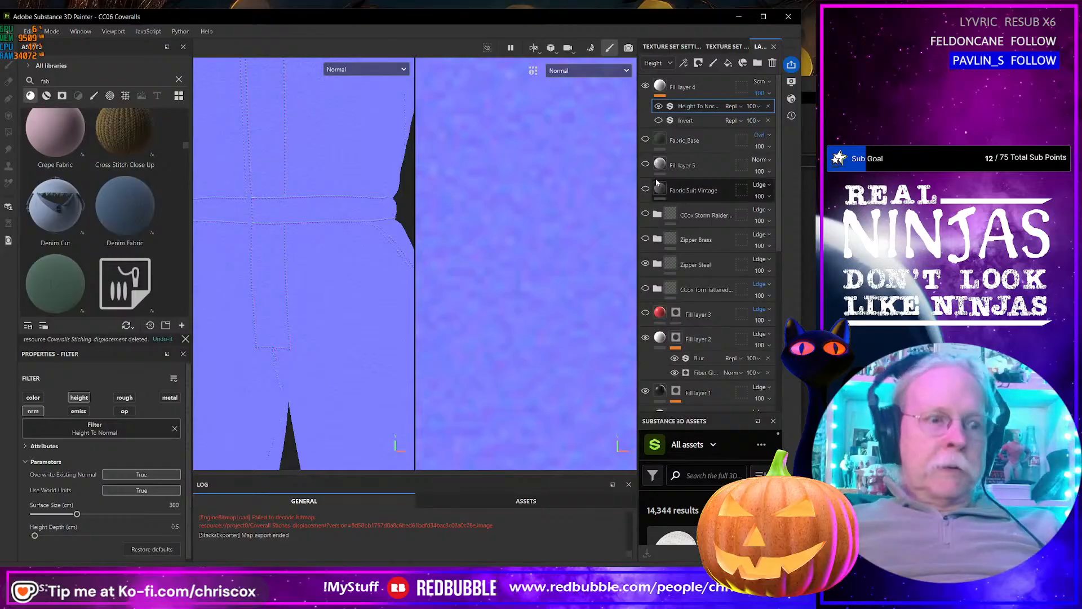
pyautogui.click(741, 16)
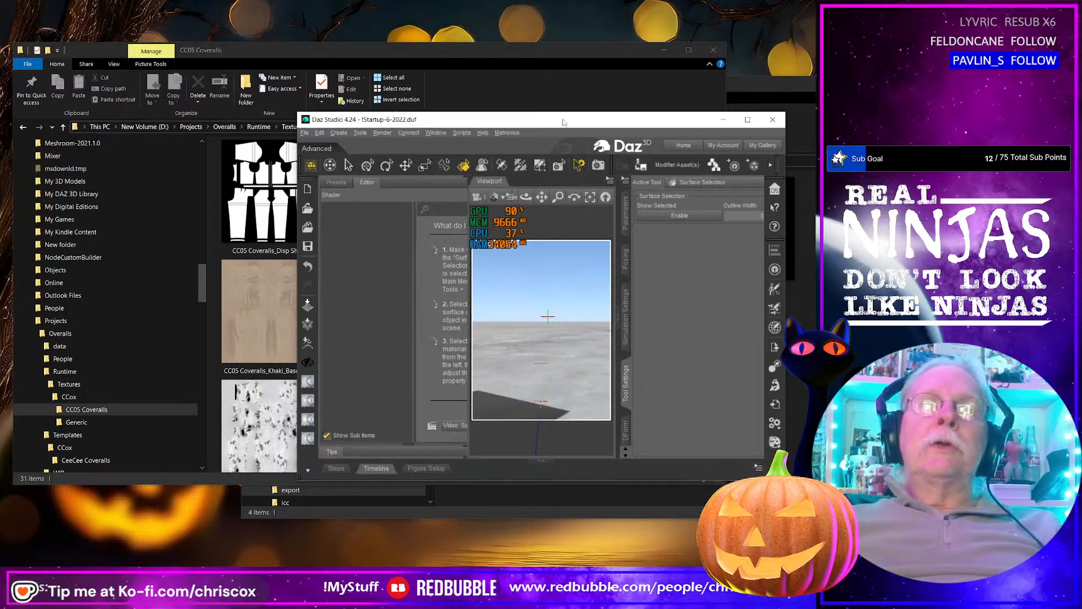
# Step: Switch to Daz Studio, enlarge its window to fill the desktop area, and minimize the export folder window
pyautogui.moveTo(561, 121); pyautogui.dragTo(268, 11)
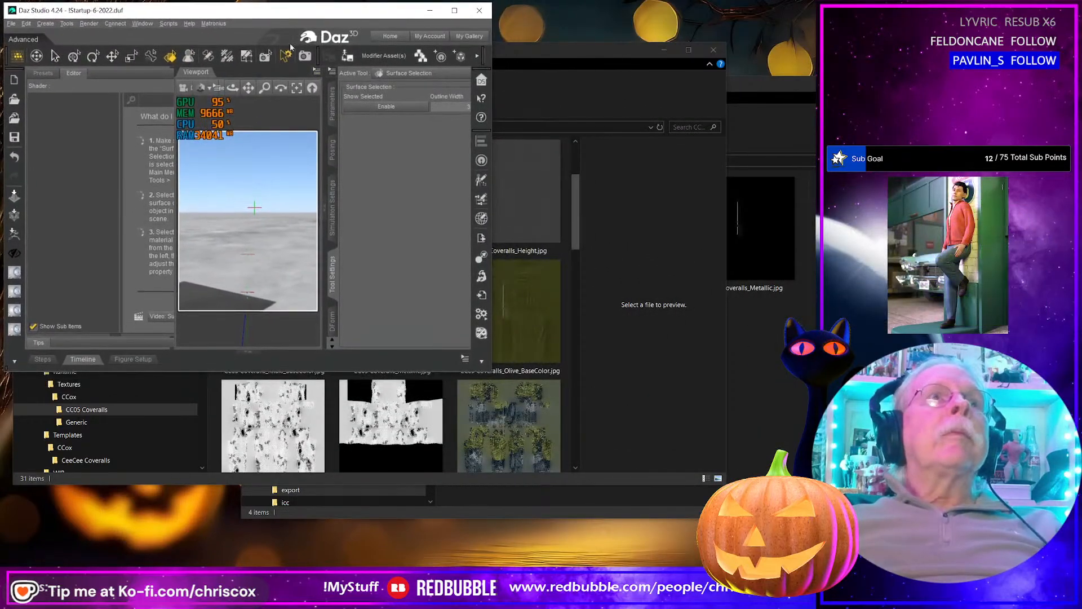
pyautogui.moveTo(488, 372); pyautogui.dragTo(797, 564)
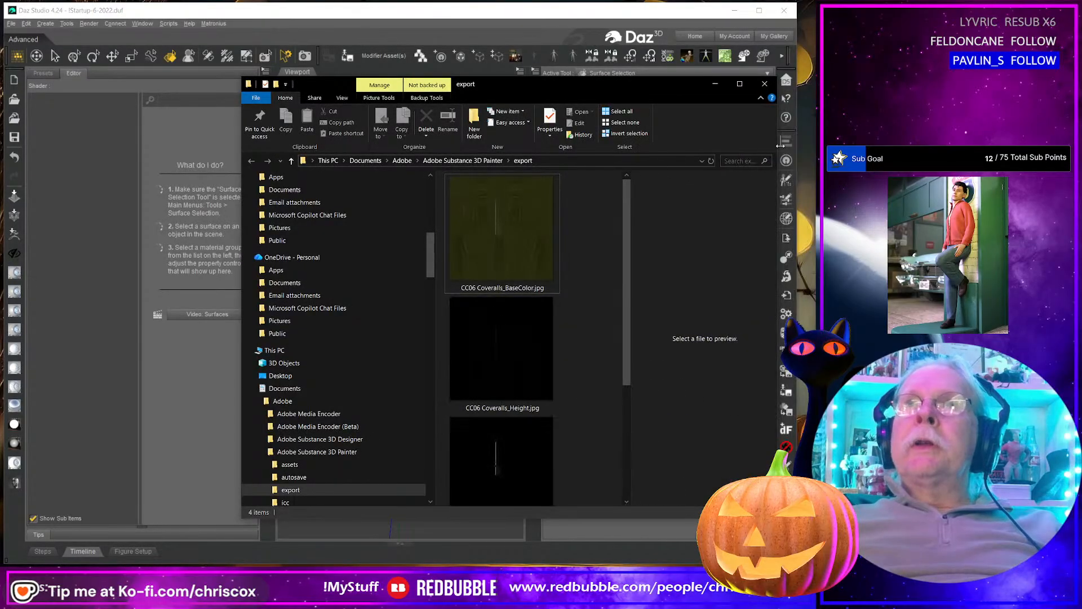
pyautogui.click(715, 85)
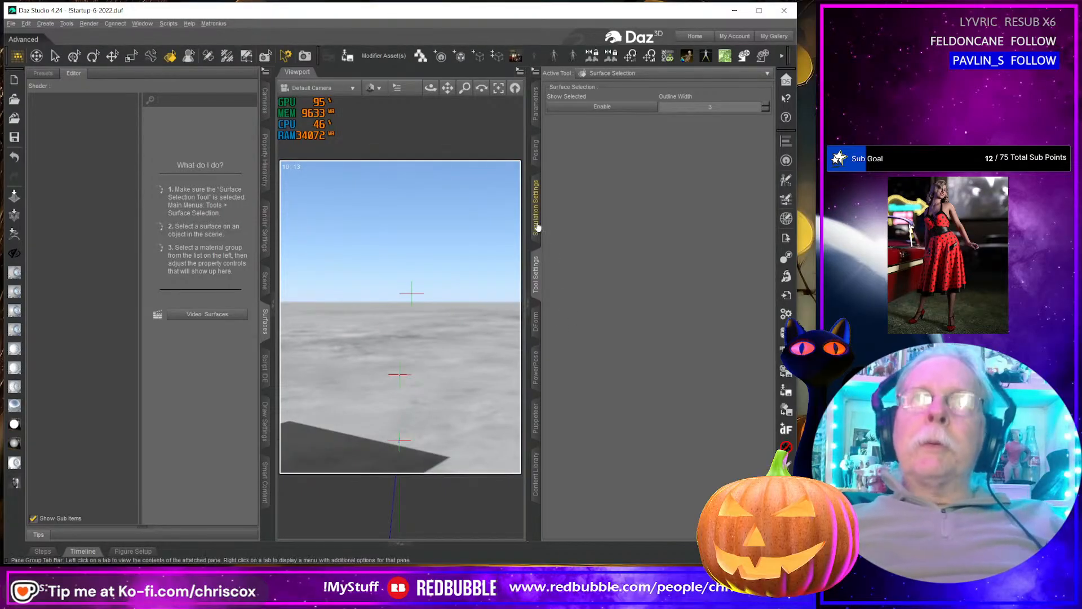
# Step: Change the viewport from the photoreal preview to a simple shaded draw style and widen it on both sides
pyautogui.click(382, 90)
pyautogui.click(402, 196)
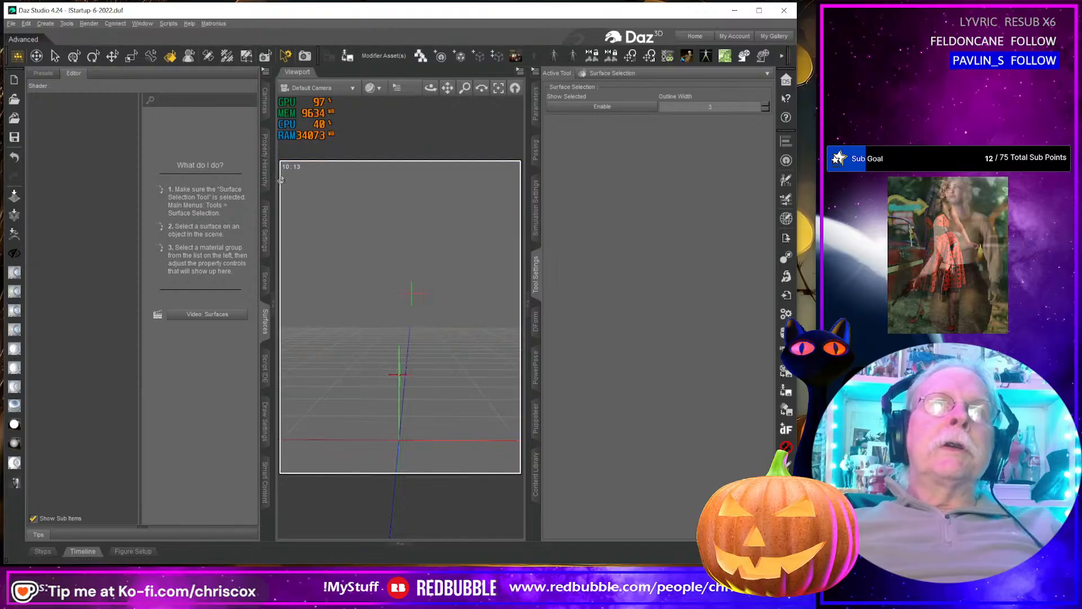
pyautogui.moveTo(277, 170); pyautogui.dragTo(178, 170)
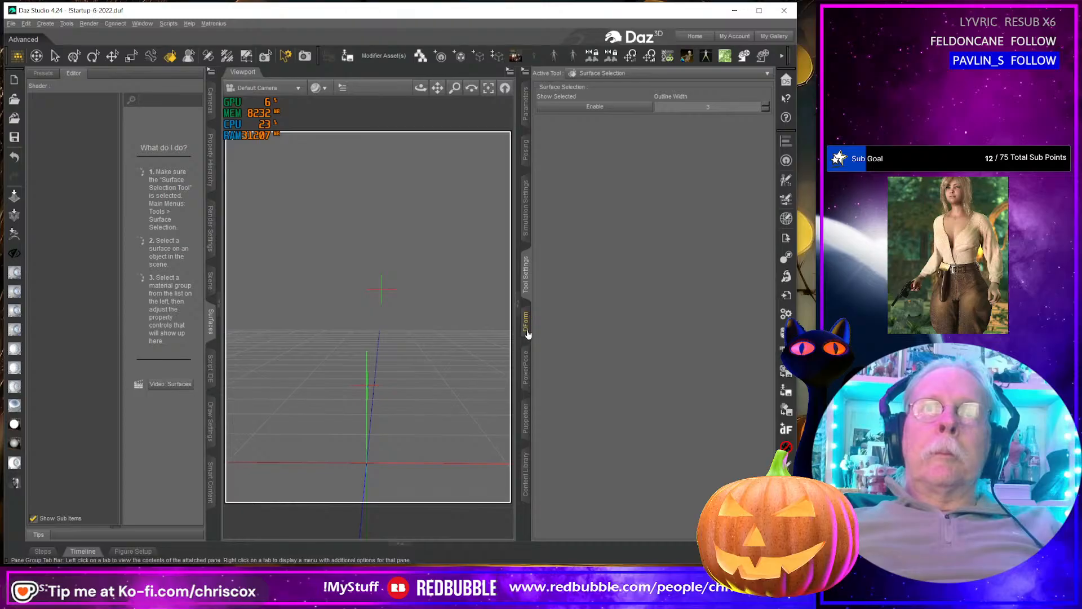
pyautogui.moveTo(517, 333); pyautogui.dragTo(581, 332)
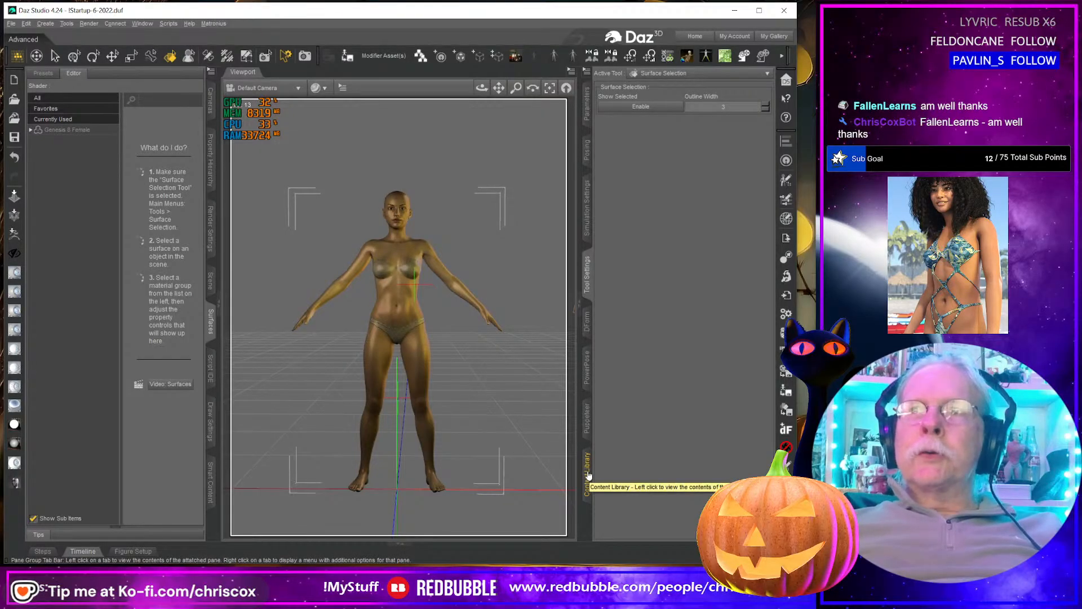
# Step: Load the CeeCee 05 Coveralls G8 Female wardrobe item from the content library onto the Genesis 8 Female figure
pyautogui.click(588, 476)
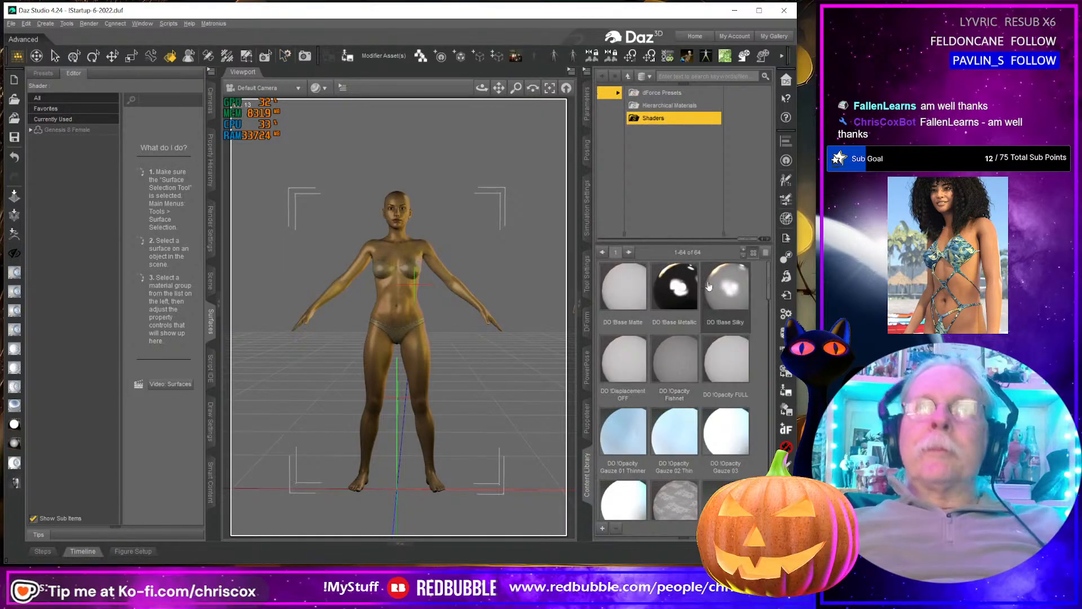
pyautogui.moveTo(747, 242); pyautogui.dragTo(711, 244)
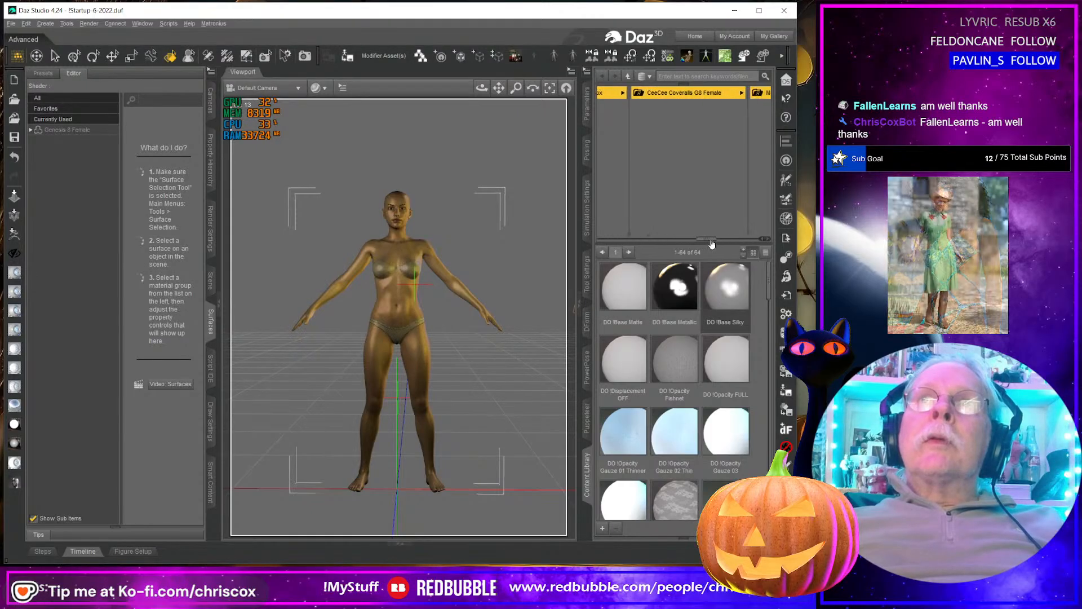
pyautogui.click(709, 94)
pyautogui.moveTo(416, 302); pyautogui.dragTo(401, 265)
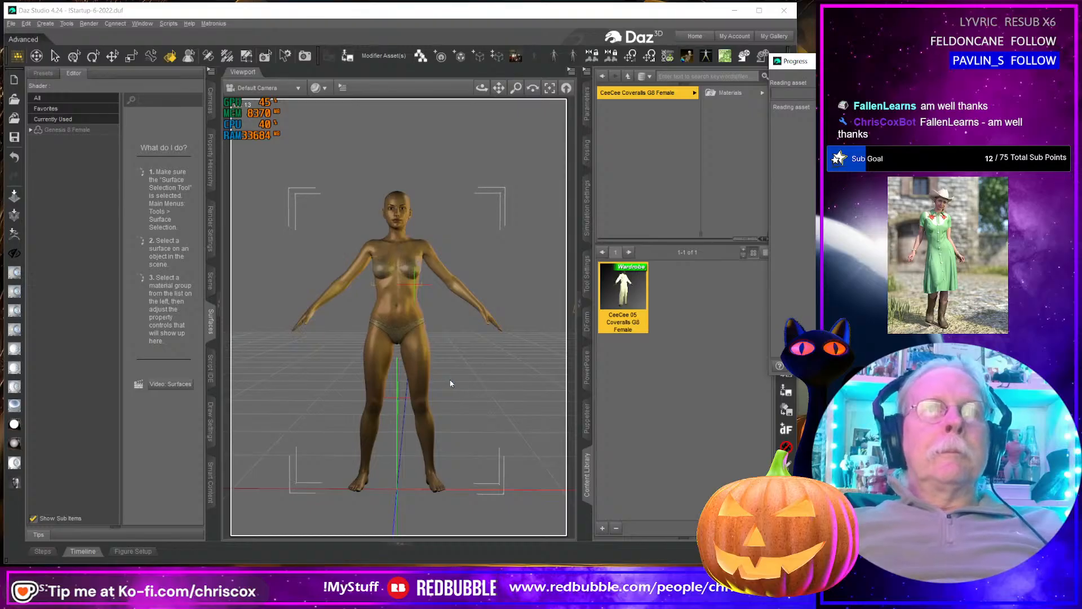
# Step: Frame the coveralls' torso, select all of the garment's surfaces, and check which image drives Base Bump
pyautogui.scroll(2, 426, 342)
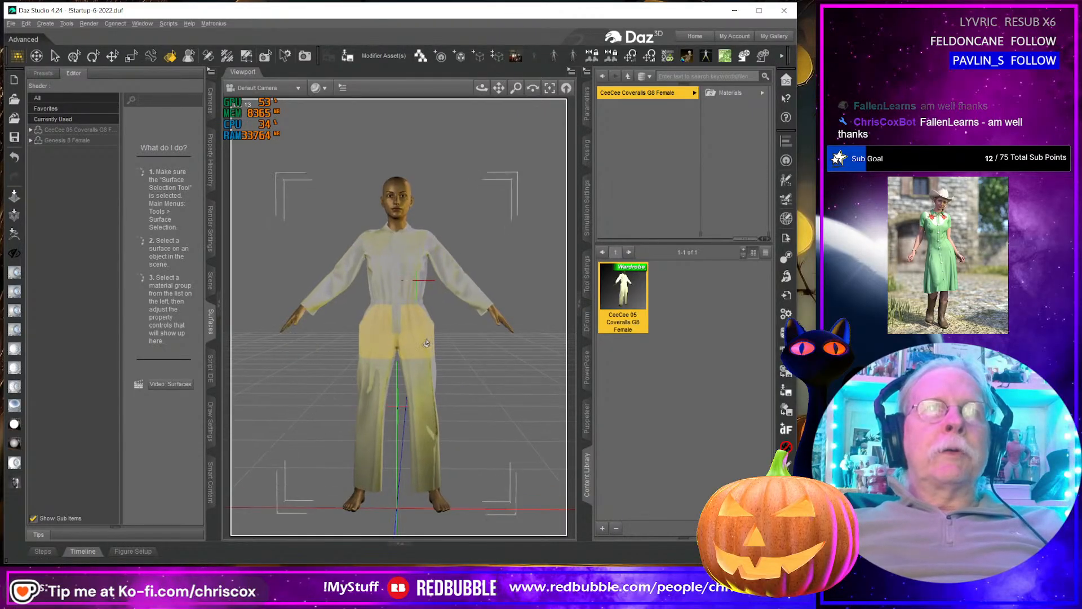
pyautogui.scroll(5, 426, 342)
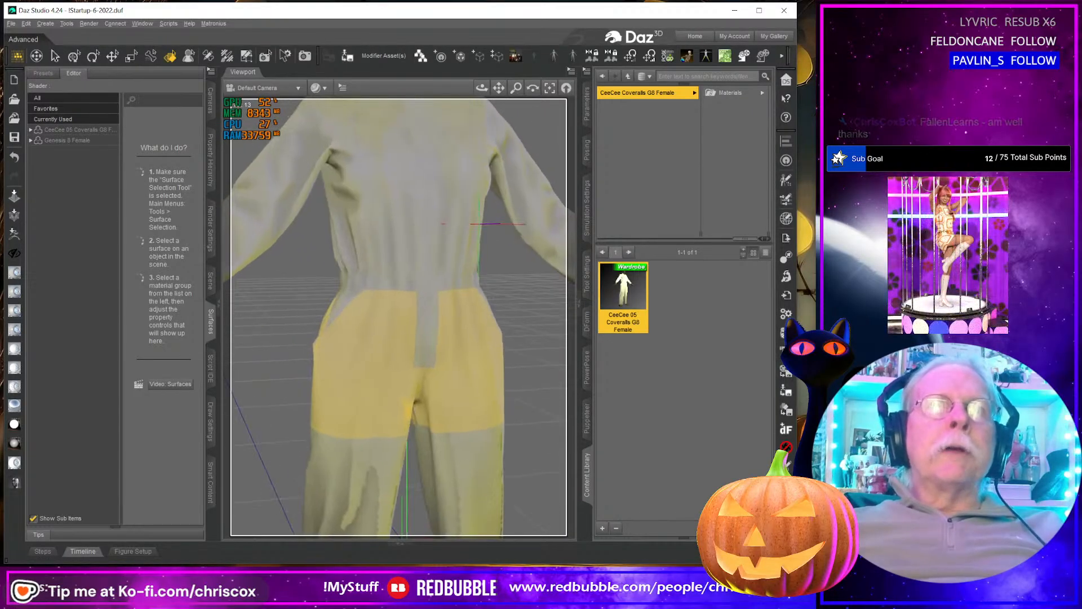
pyautogui.scroll(2, 429, 314)
pyautogui.moveTo(430, 312); pyautogui.dragTo(404, 454, button='right')
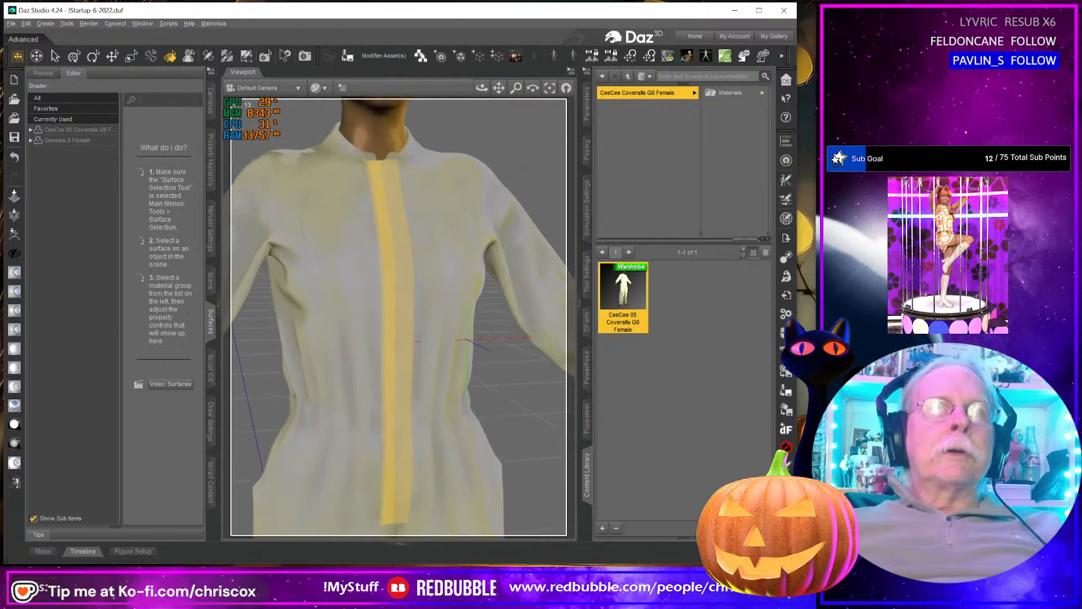
pyautogui.moveTo(405, 454); pyautogui.dragTo(478, 295, button='middle')
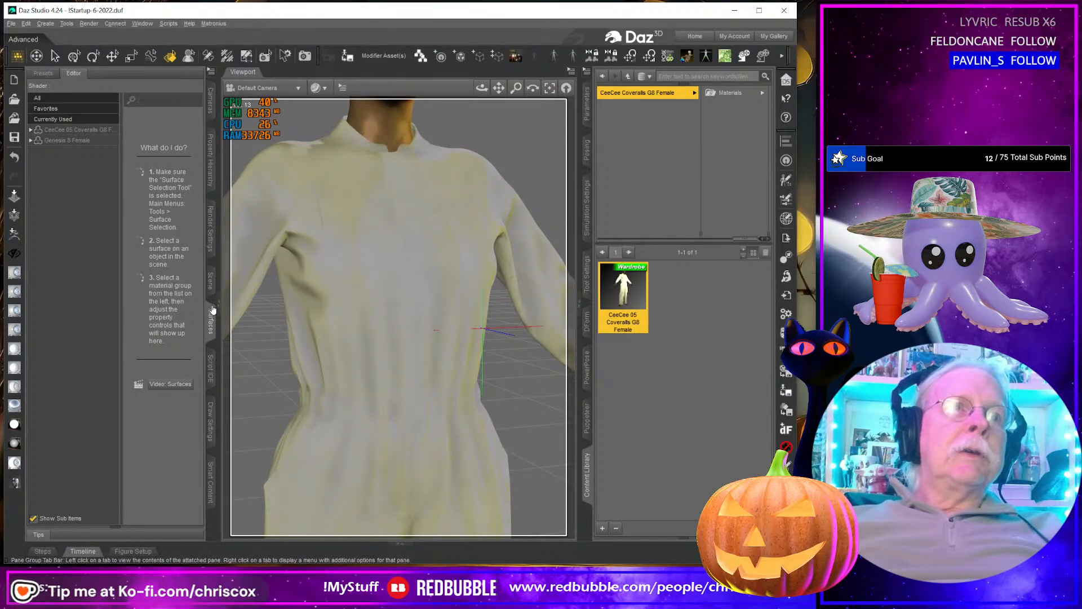
pyautogui.click(30, 131)
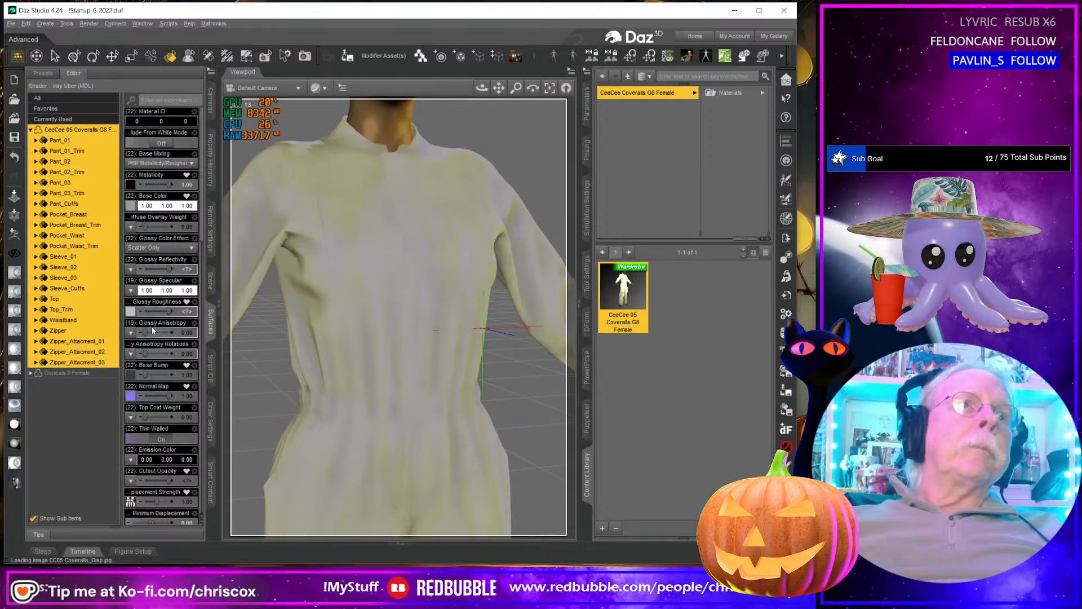
pyautogui.moveTo(133, 376)
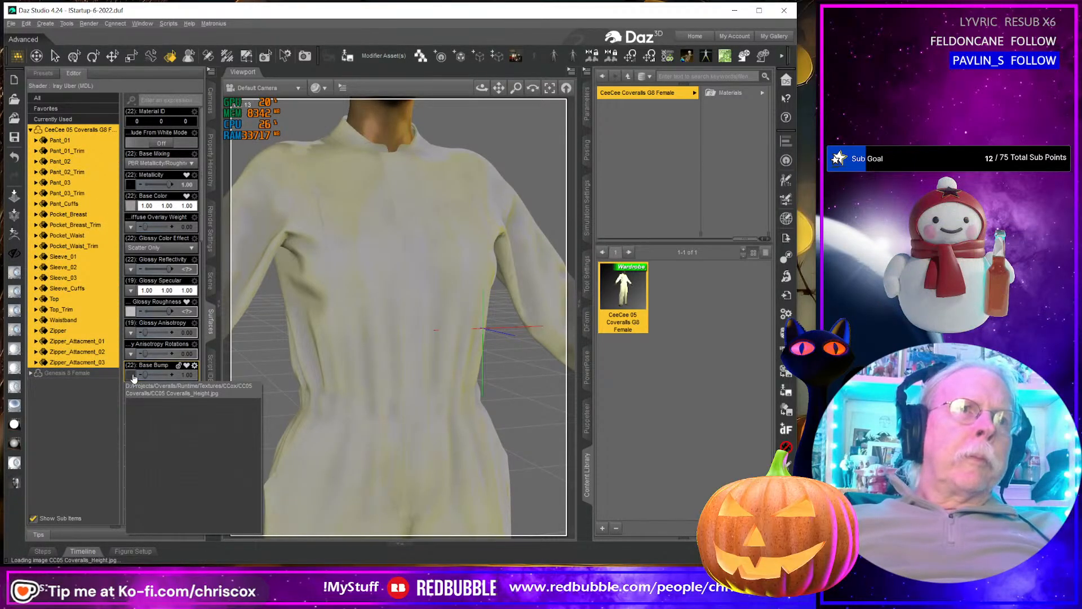
# Step: Test-render a close-up of the coveralls' chest in an enlarged render window, cancelling once the detail can be judged
pyautogui.scroll(3, 360, 313)
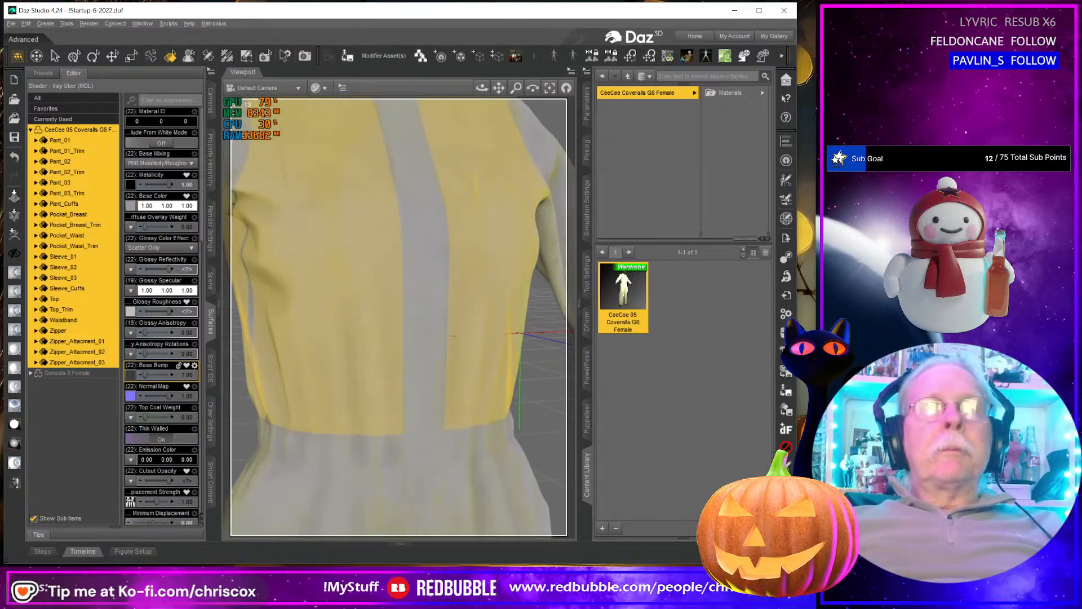
pyautogui.scroll(2, 398, 316)
pyautogui.hotkey('ctrl', 'r')
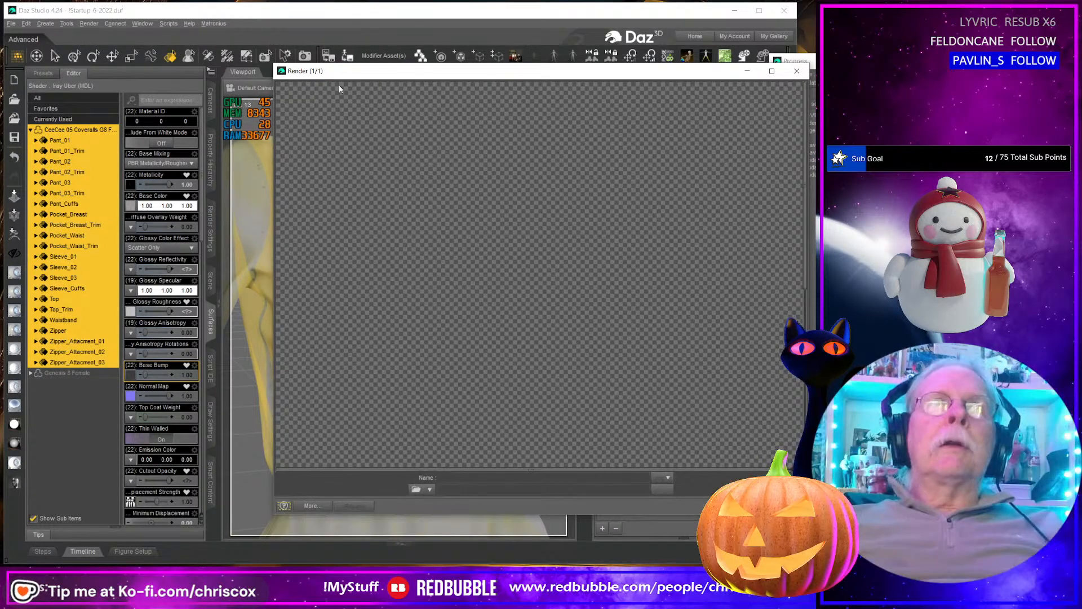
pyautogui.moveTo(372, 71); pyautogui.dragTo(246, 10)
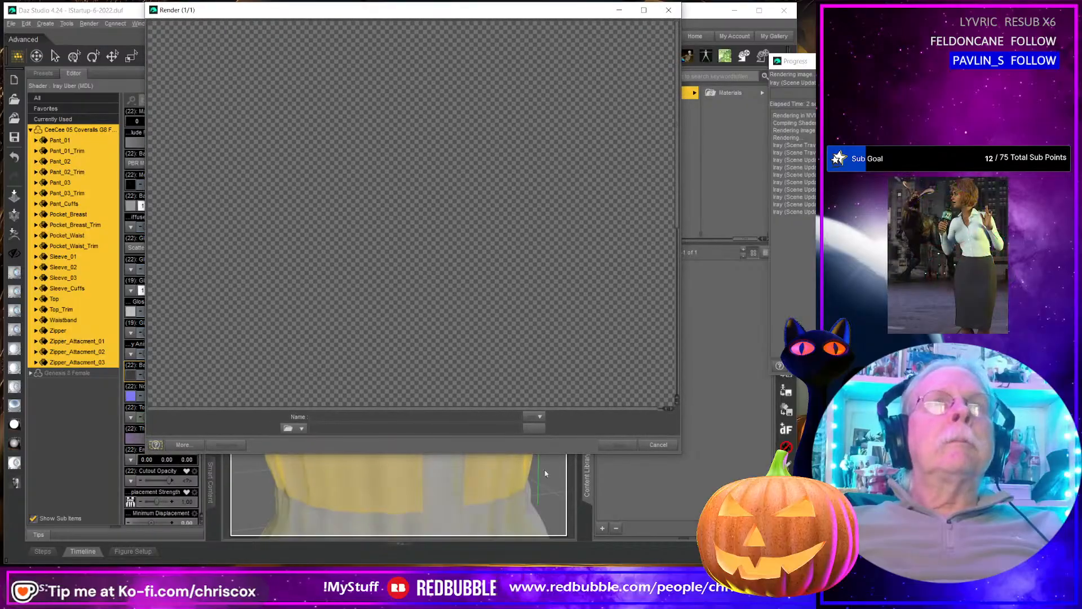
pyautogui.moveTo(579, 456); pyautogui.dragTo(579, 567)
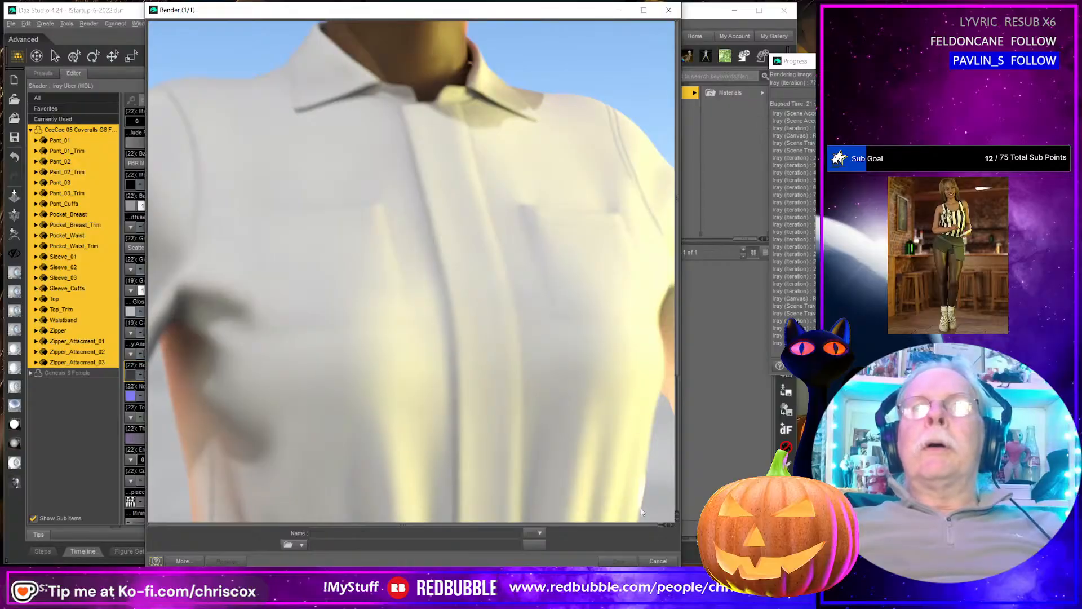
pyautogui.click(658, 560)
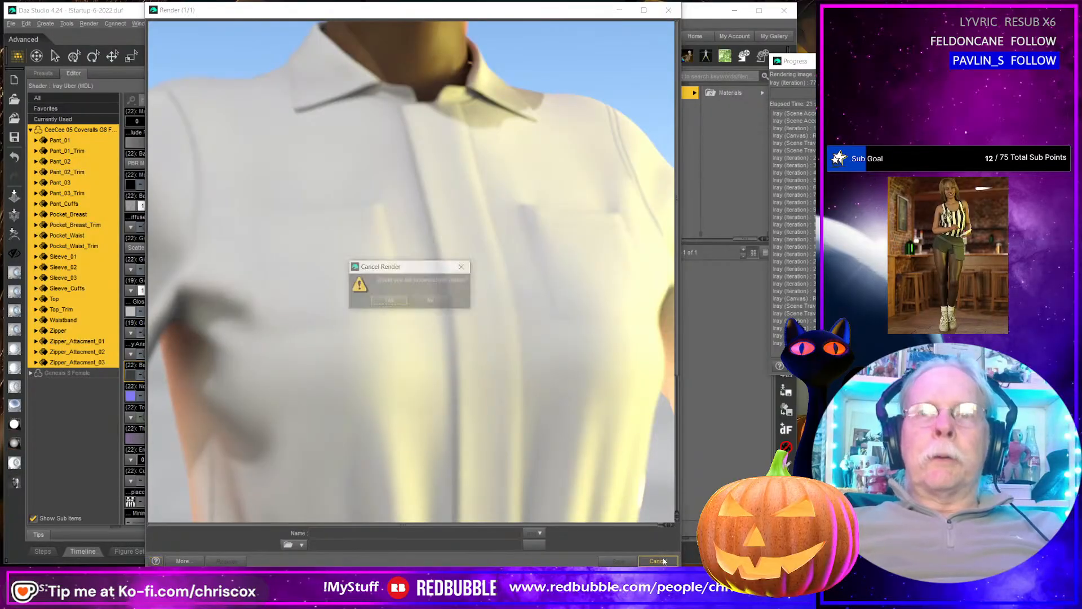
pyautogui.click(377, 302)
pyautogui.click(669, 10)
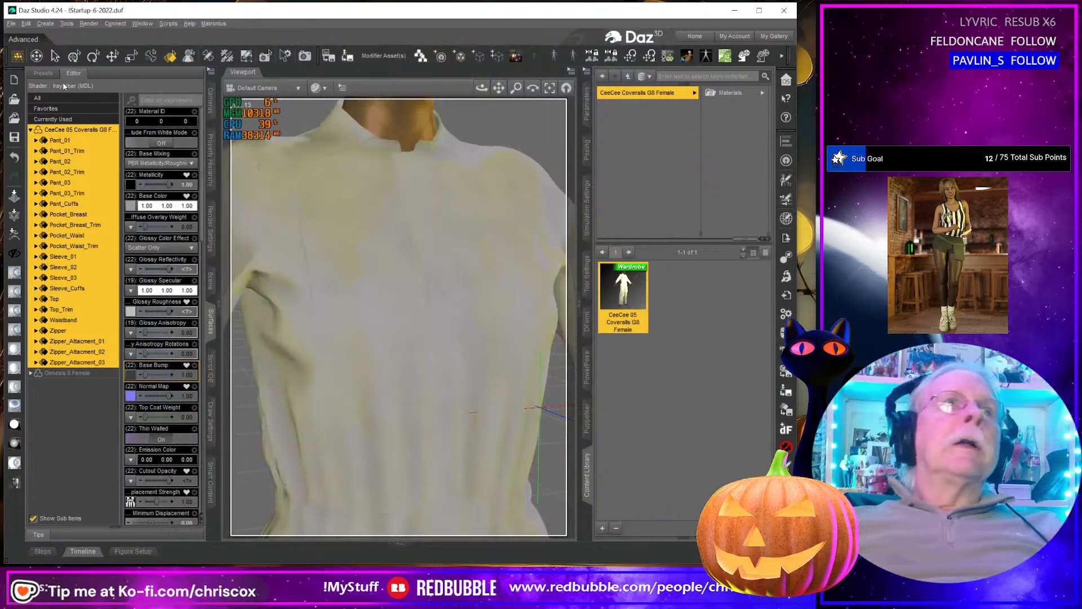
# Step: Turn off Depth of Field for the Default Camera
pyautogui.click(210, 100)
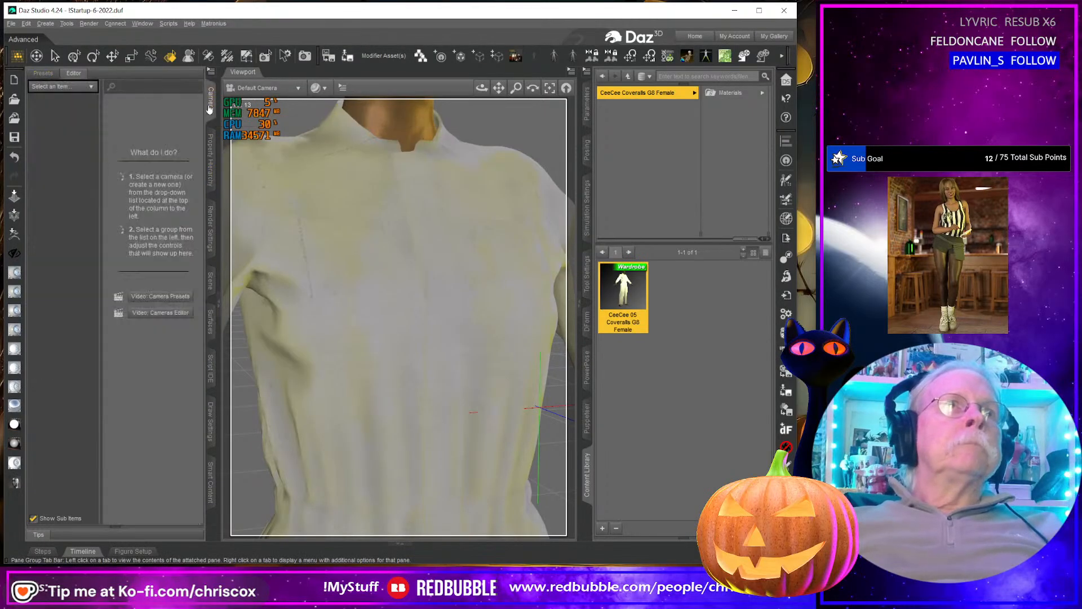
pyautogui.click(44, 73)
pyautogui.click(50, 85)
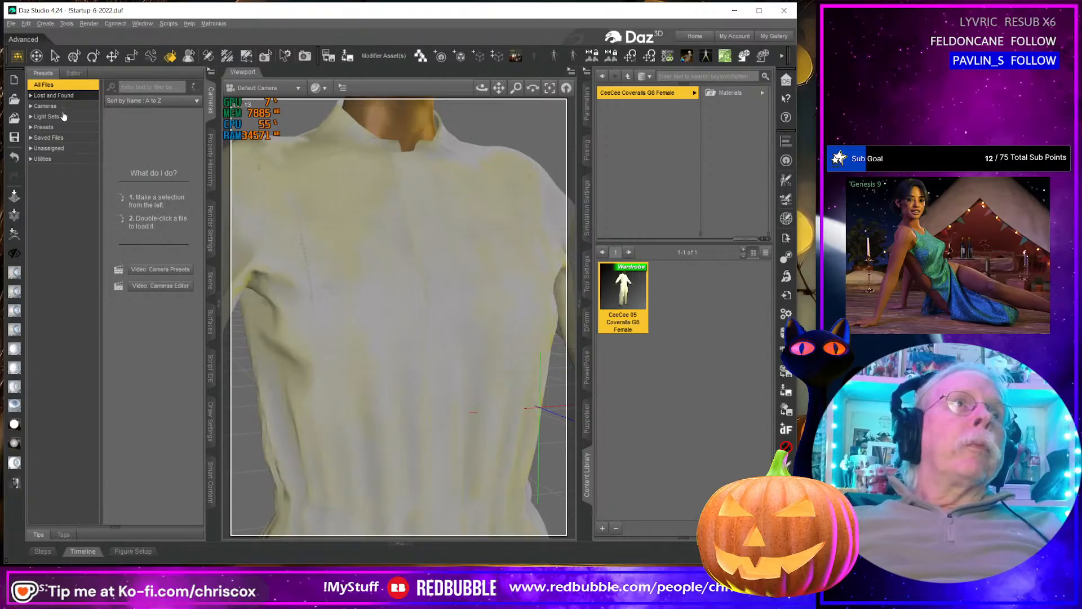
pyautogui.click(210, 103)
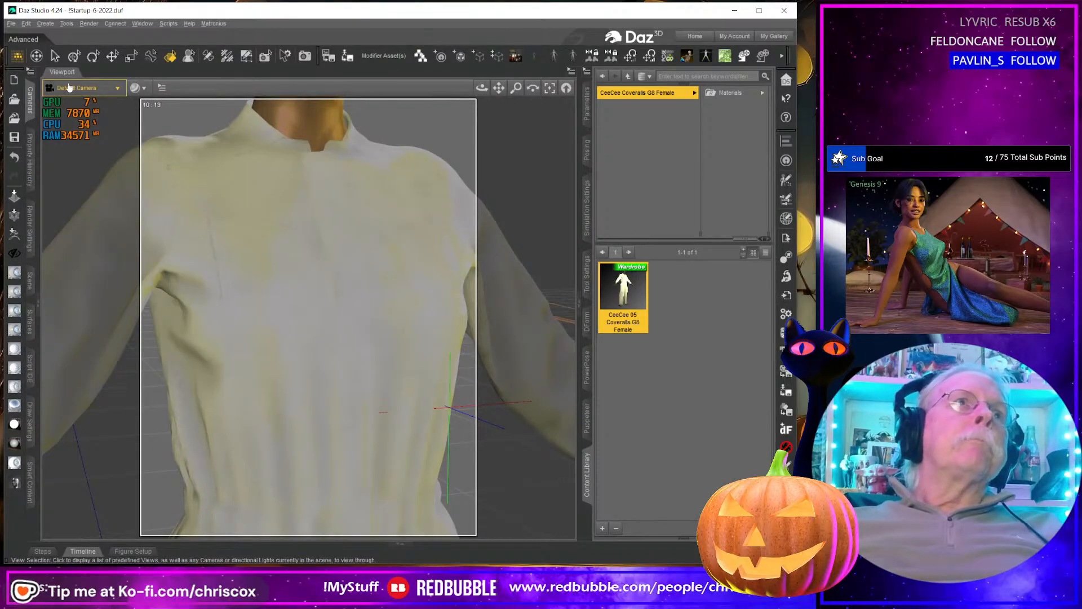
pyautogui.click(30, 95)
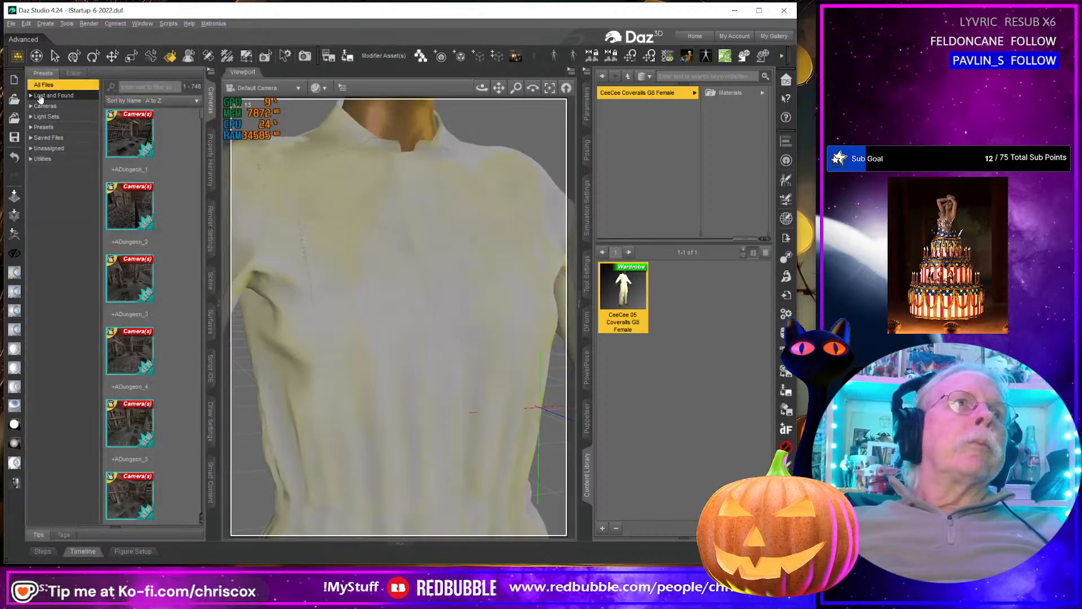
pyautogui.click(72, 74)
pyautogui.click(65, 87)
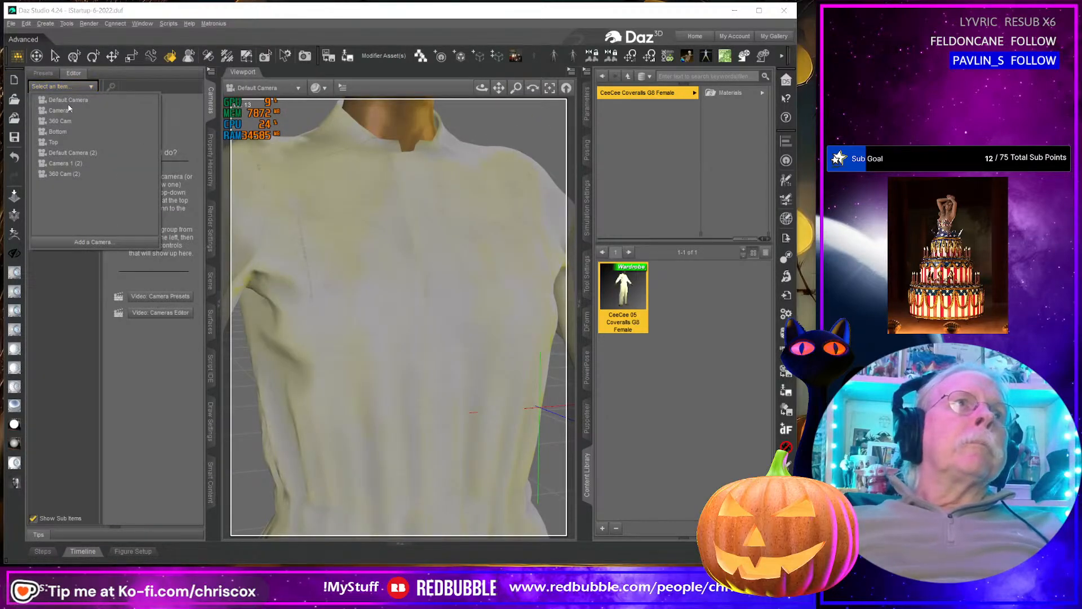
pyautogui.click(68, 100)
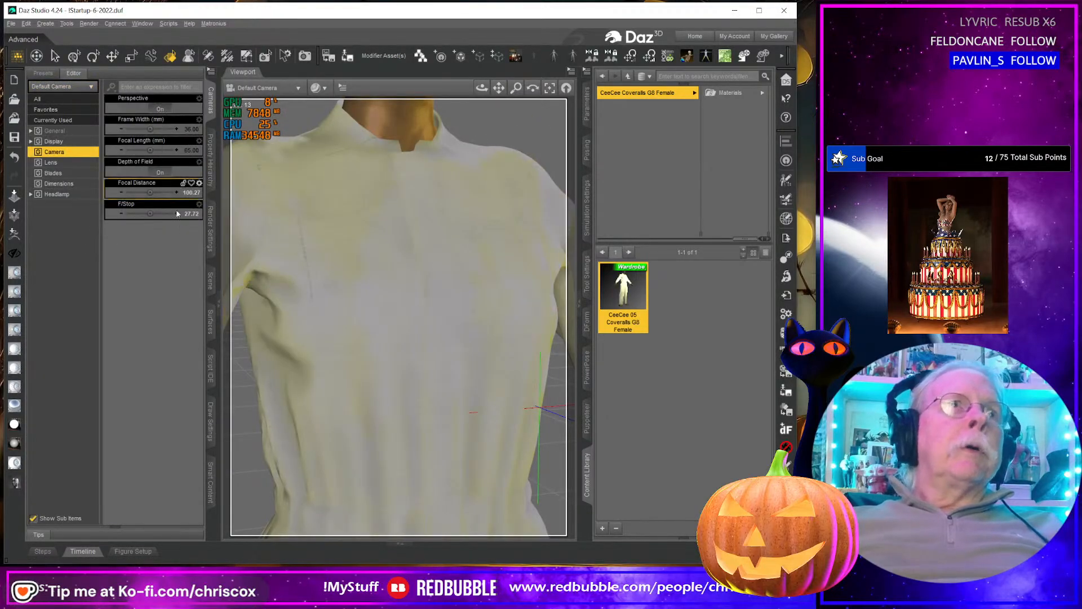
pyautogui.click(160, 172)
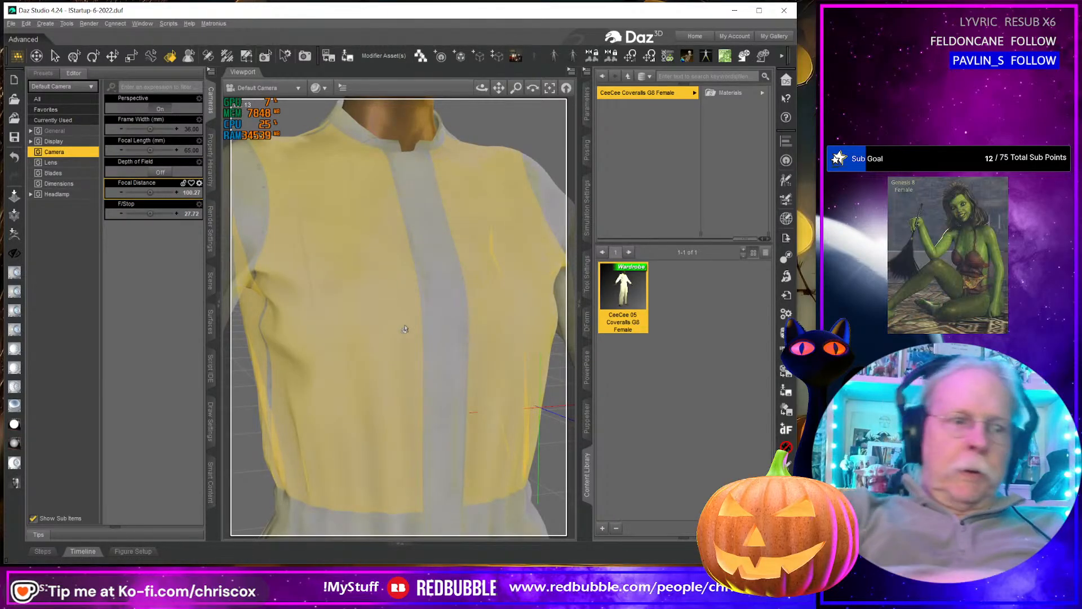
# Step: Reset the camera, frame the coveralls' torso close up, and test-render it in an enlarged render window, cancelling once the detail can be judged
pyautogui.hotkey('ctrl', '\\')
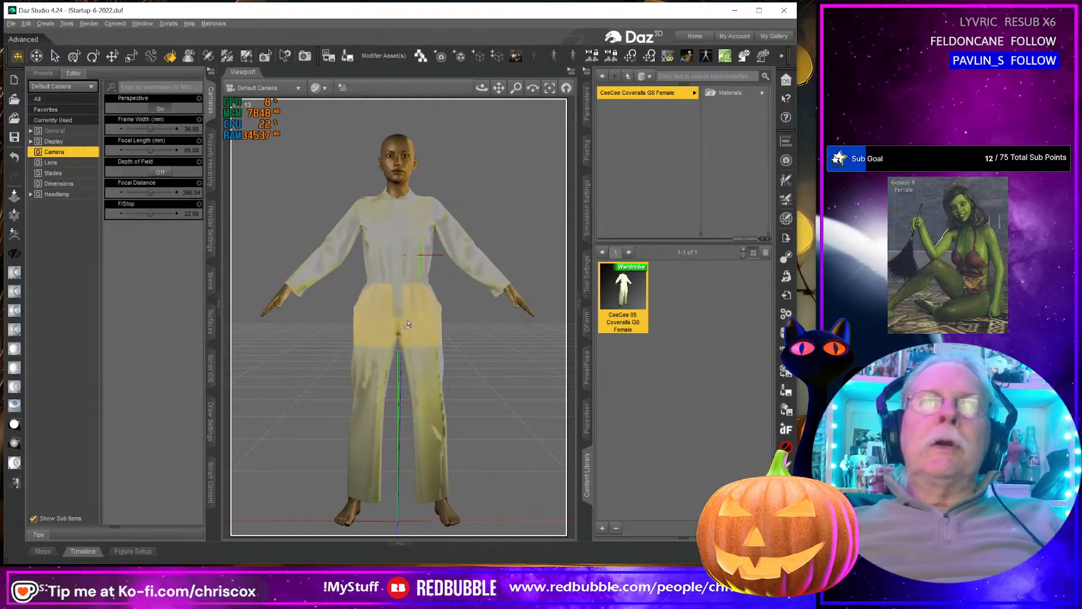
pyautogui.scroll(8, 402, 282)
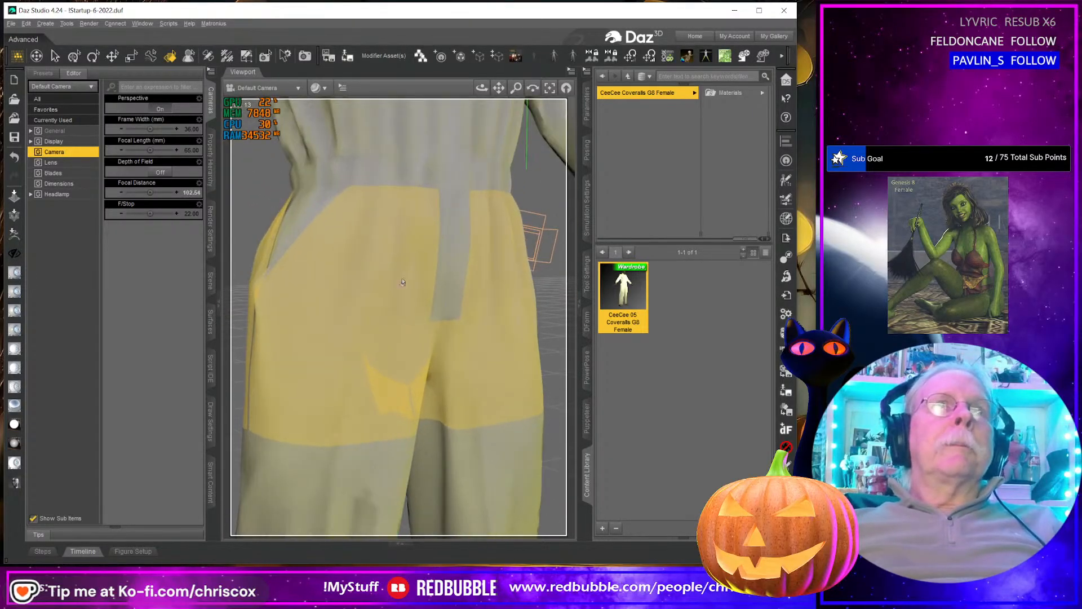
pyautogui.moveTo(403, 282); pyautogui.dragTo(419, 532, button='middle')
pyautogui.hotkey('ctrl', 'r')
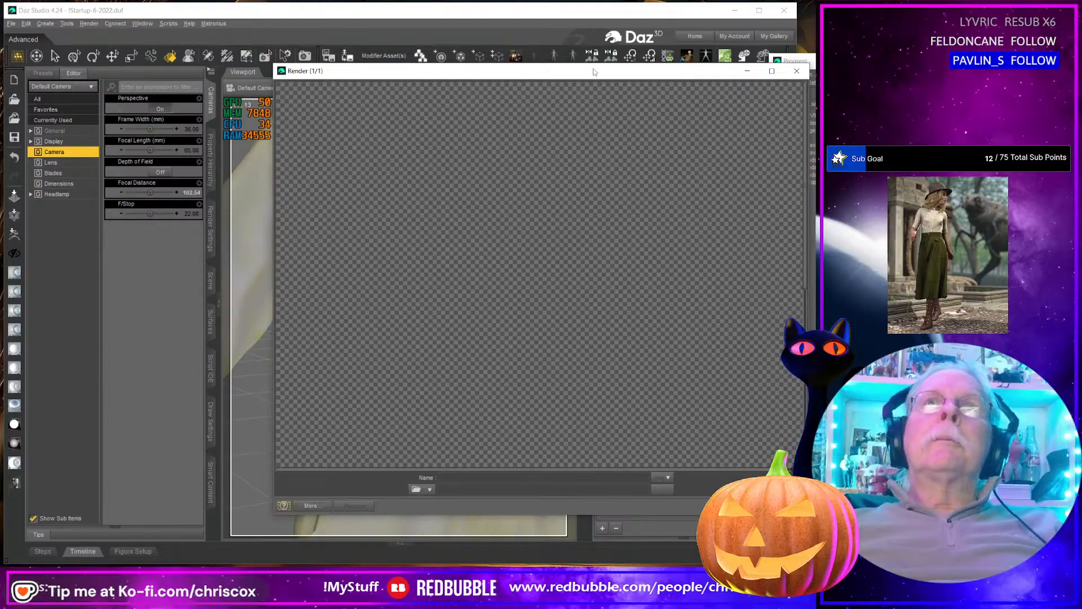
pyautogui.moveTo(593, 68); pyautogui.dragTo(383, 12)
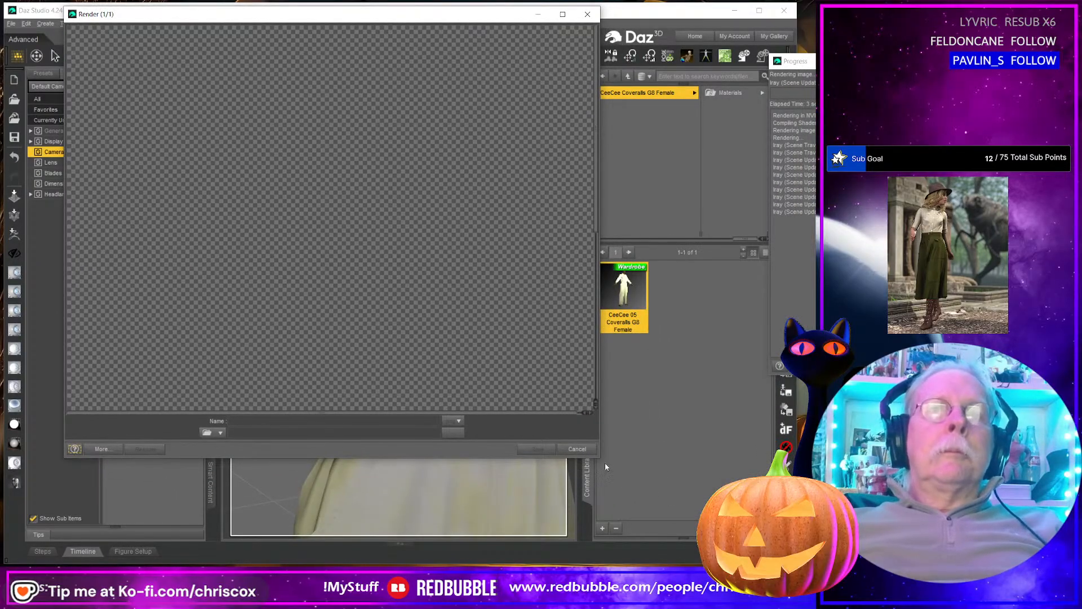
pyautogui.moveTo(597, 458); pyautogui.dragTo(738, 564)
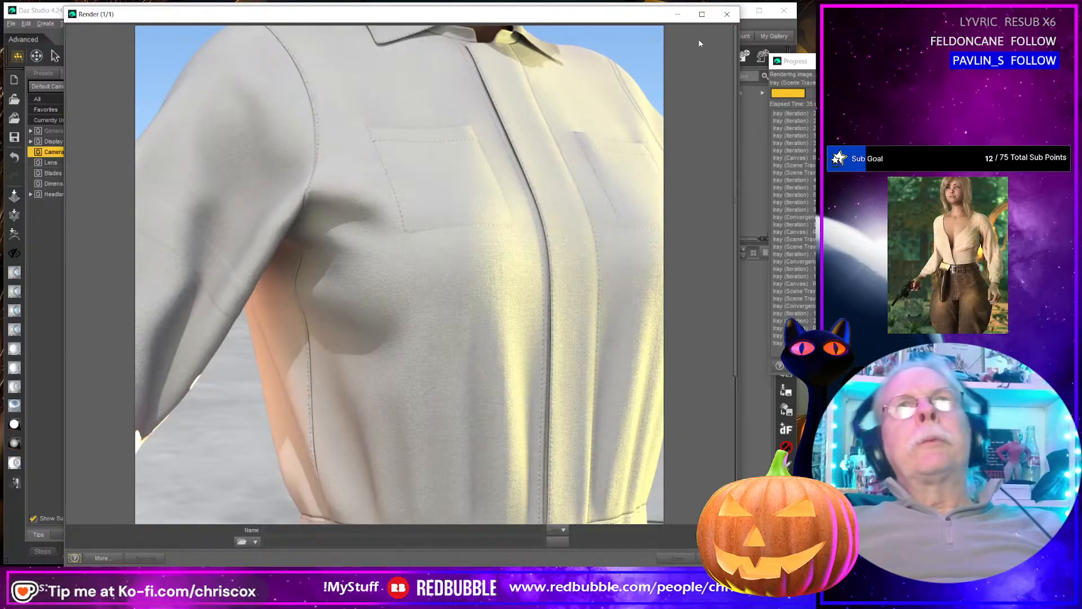
pyautogui.click(726, 16)
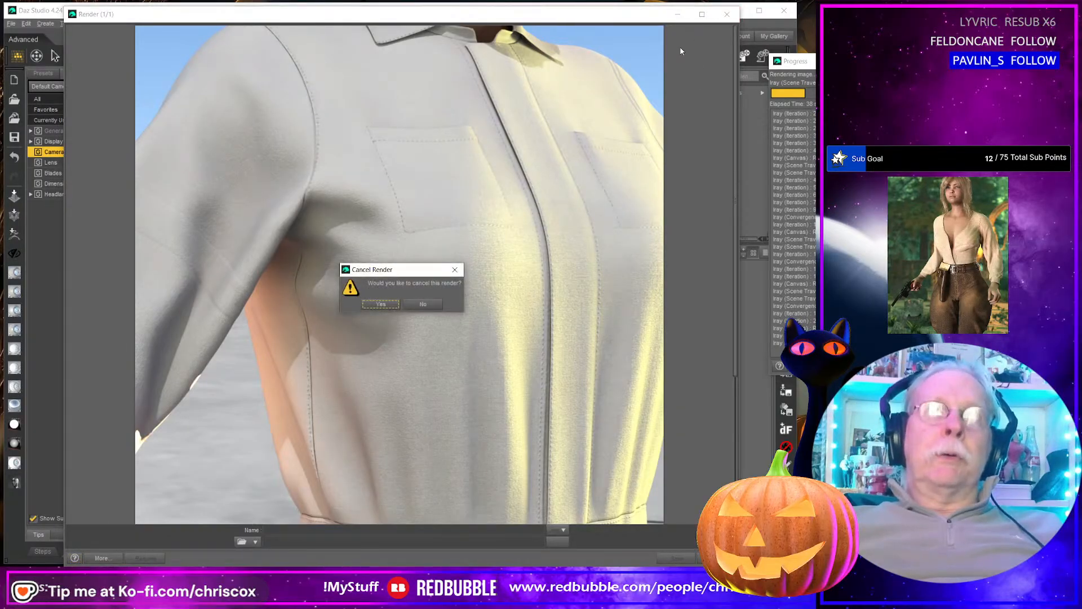
pyautogui.click(381, 305)
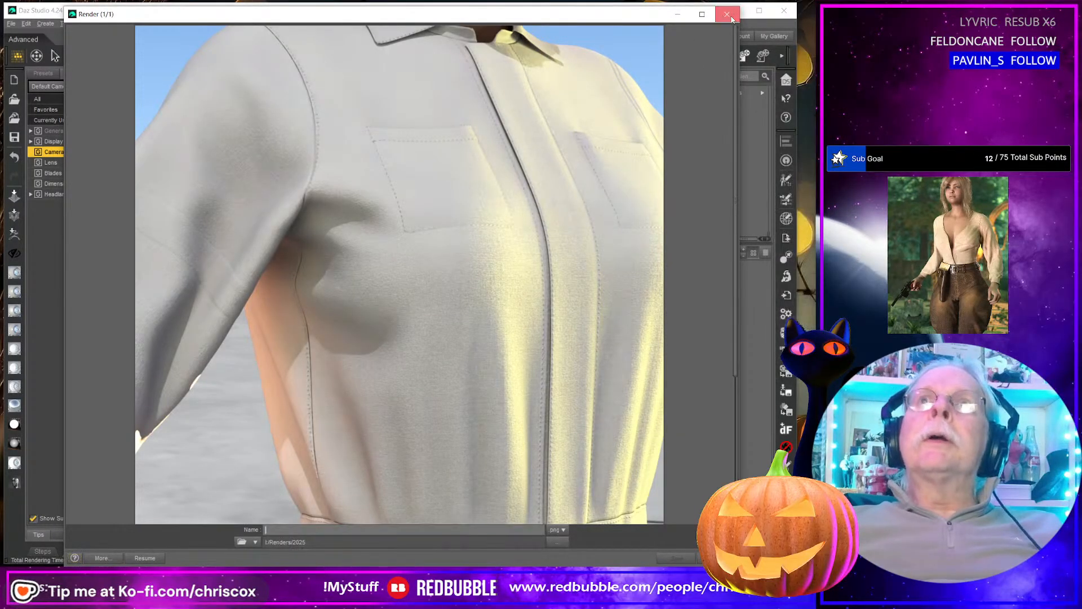
# Step: Reframe the figure from face to lower legs and try a wider test render of the coveralls, closing the render window early
pyautogui.scroll(-11, 459, 309)
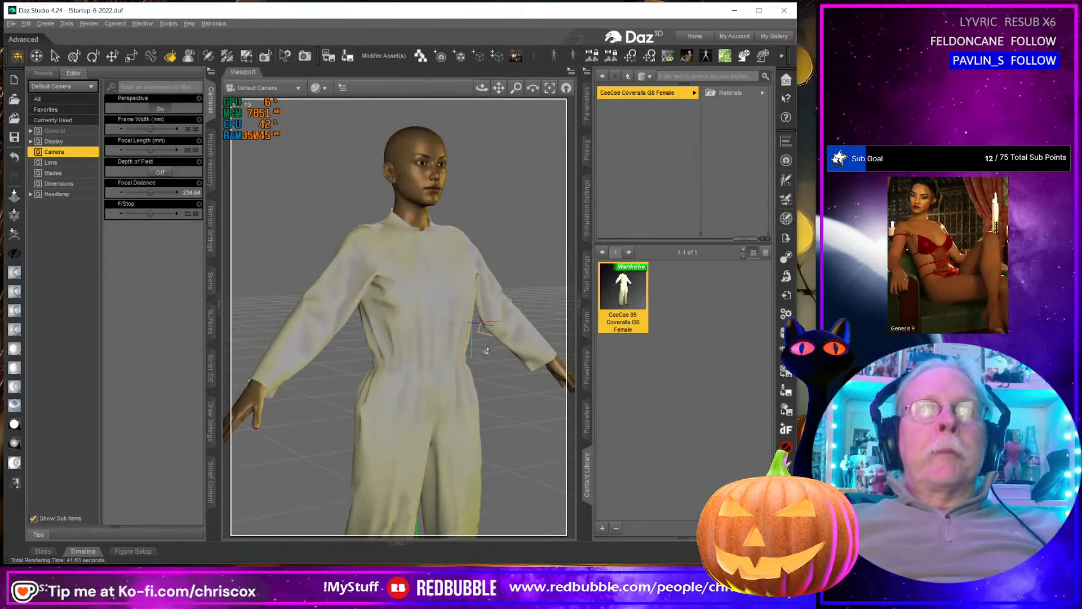
pyautogui.moveTo(483, 350)
pyautogui.mouseDown(button='middle')
pyautogui.moveTo(485, 285)
pyautogui.moveTo(471, 419)
pyautogui.mouseUp(button='middle')
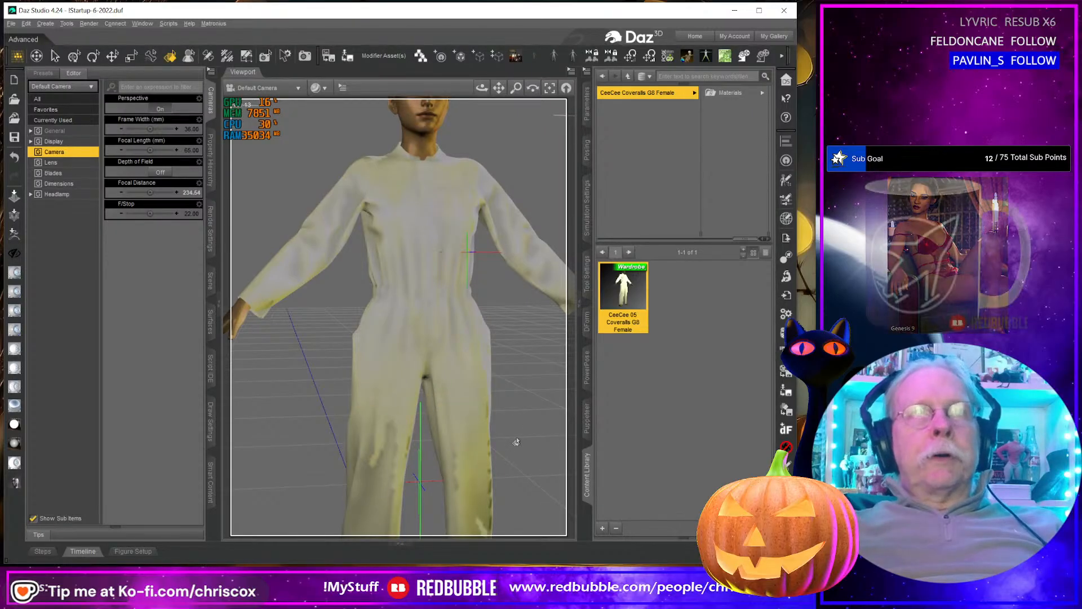
pyautogui.moveTo(515, 442); pyautogui.dragTo(508, 442, button='middle')
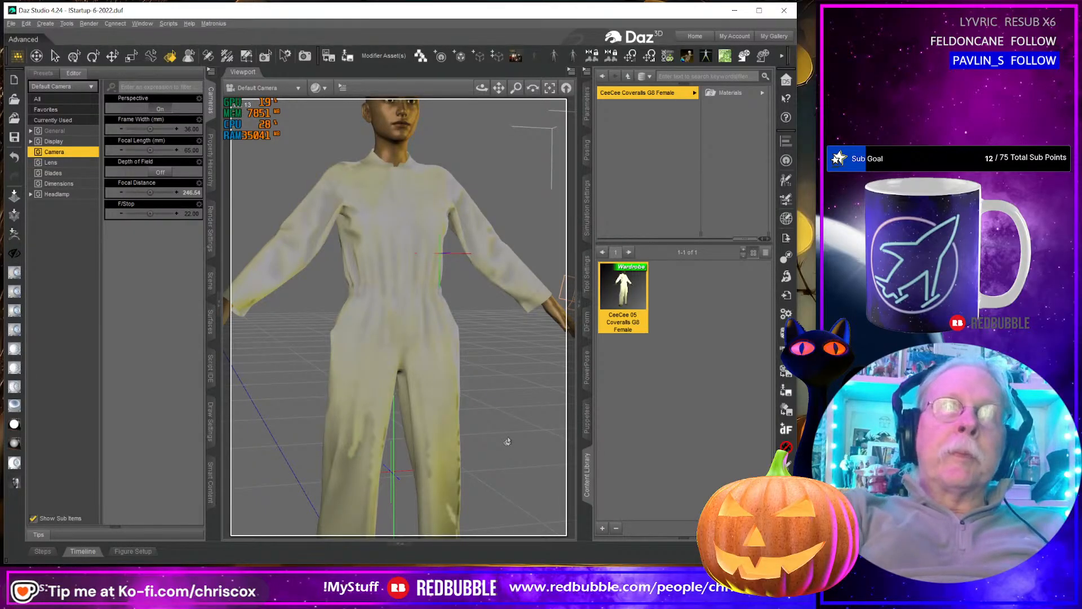
pyautogui.hotkey('ctrl', 'r')
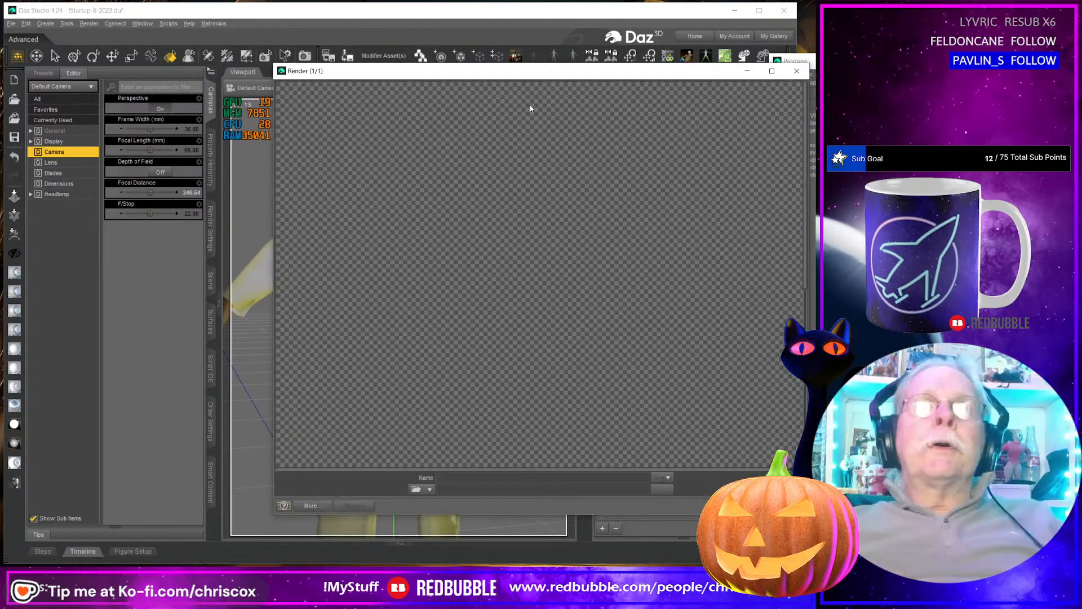
pyautogui.moveTo(517, 71); pyautogui.dragTo(399, 11)
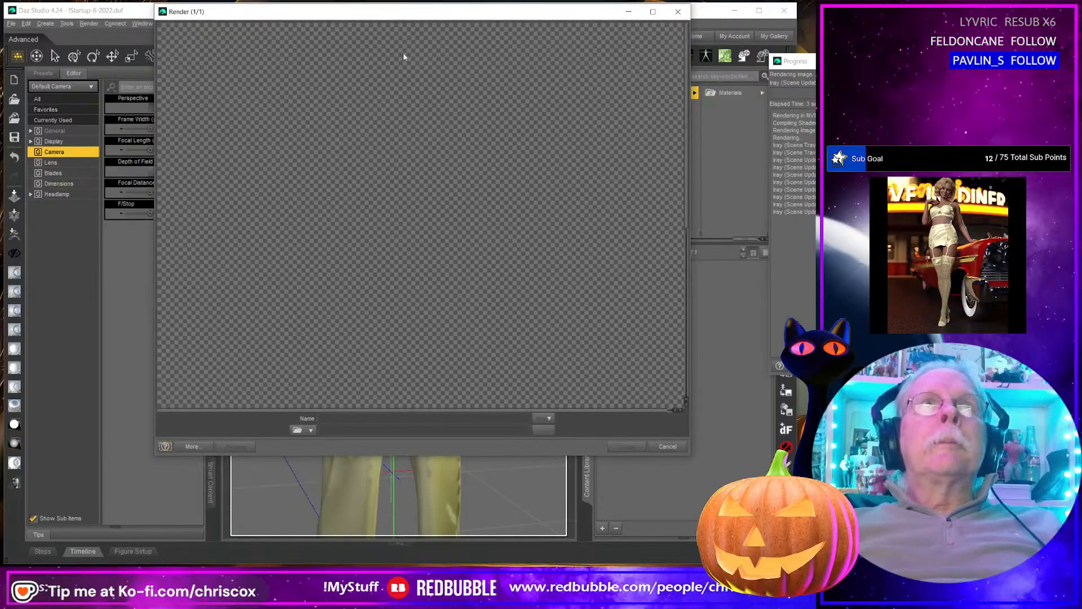
pyautogui.moveTo(601, 455); pyautogui.dragTo(601, 560)
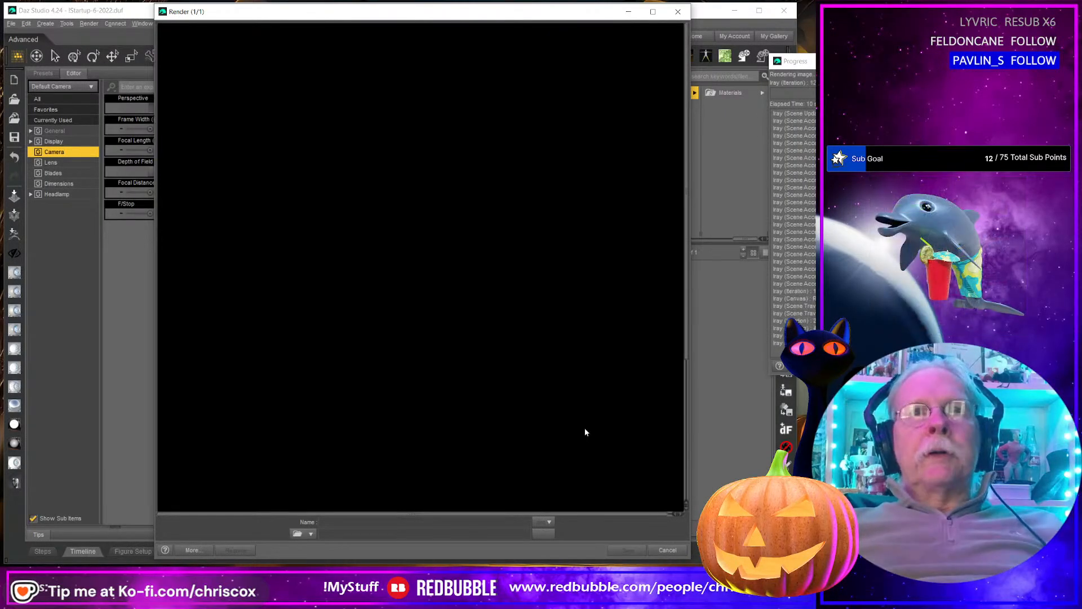
pyautogui.click(677, 11)
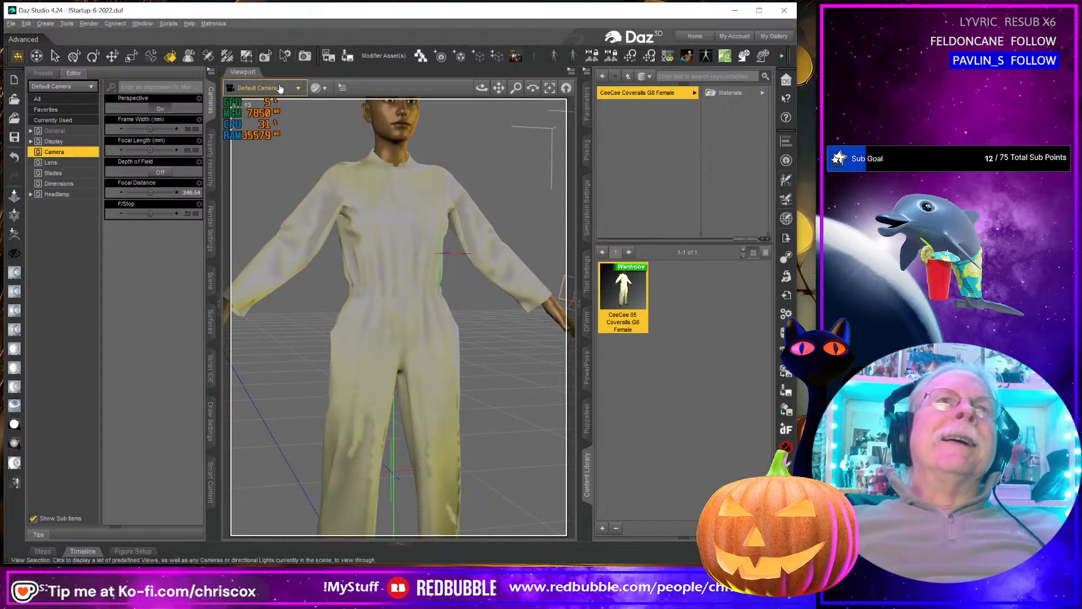
# Step: Look through the Key Light, back it slightly away from the figure, and return the viewport to the Default Camera
pyautogui.click(262, 88)
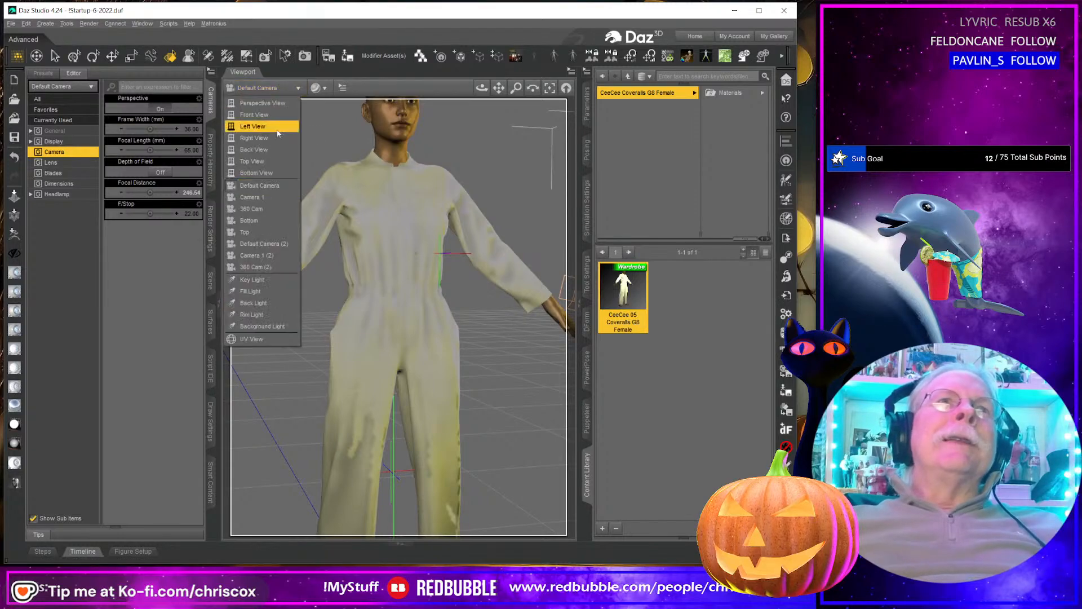
pyautogui.click(265, 279)
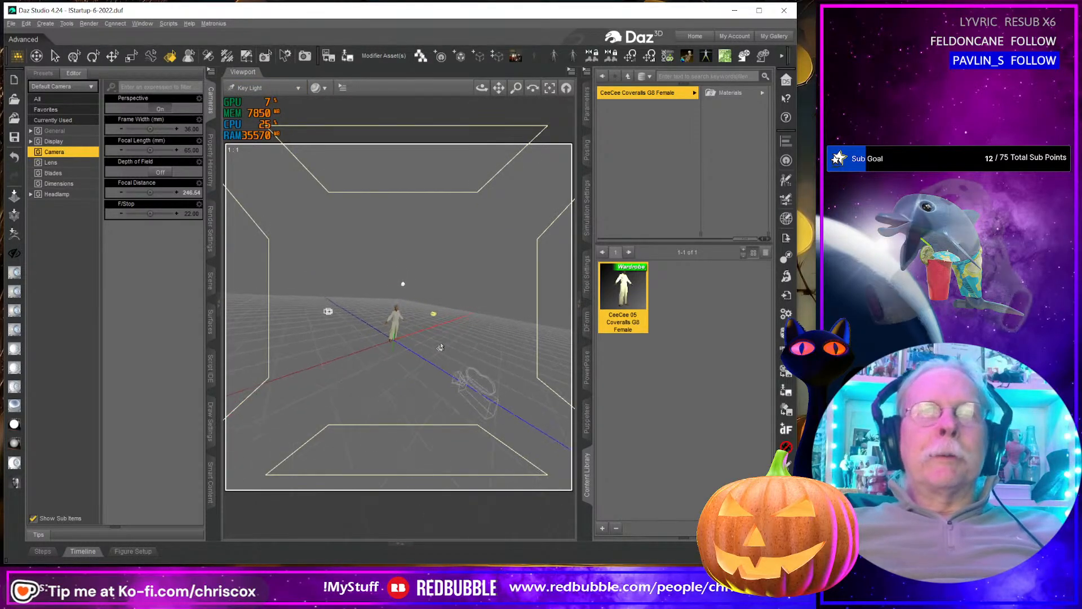
pyautogui.click(280, 88)
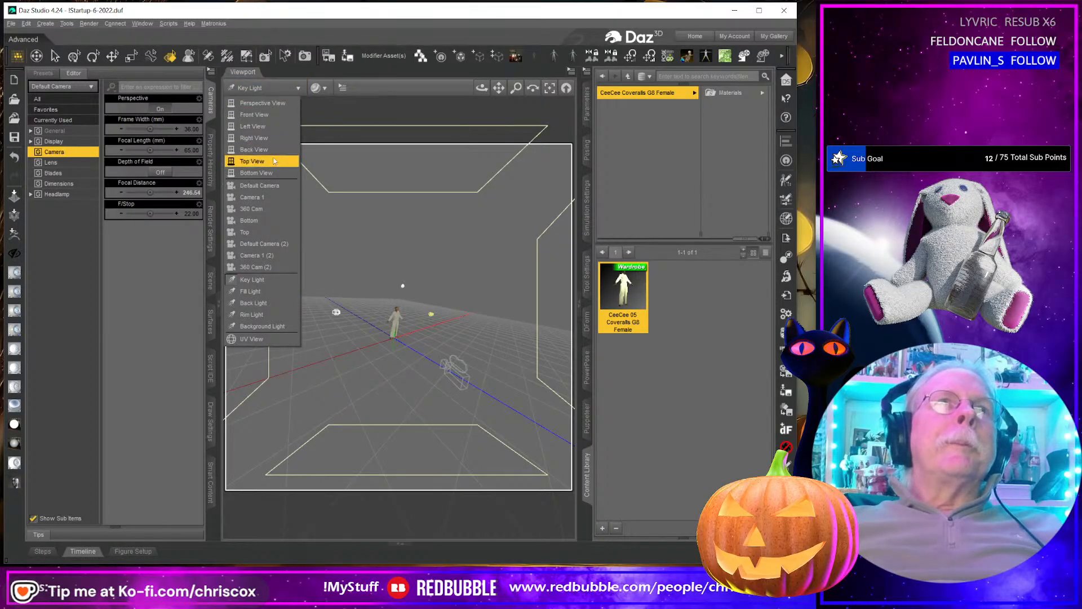
pyautogui.click(265, 185)
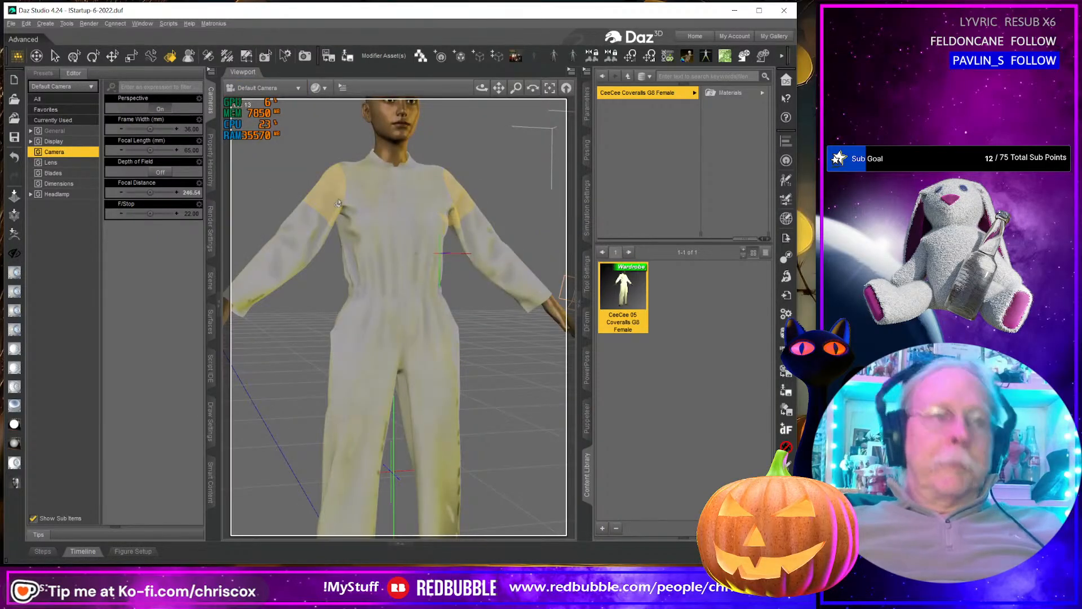
# Step: Test-render the coveralls from the Default Camera in an enlarged render window and inspect the image from collar to legs
pyautogui.hotkey('ctrl', 'r')
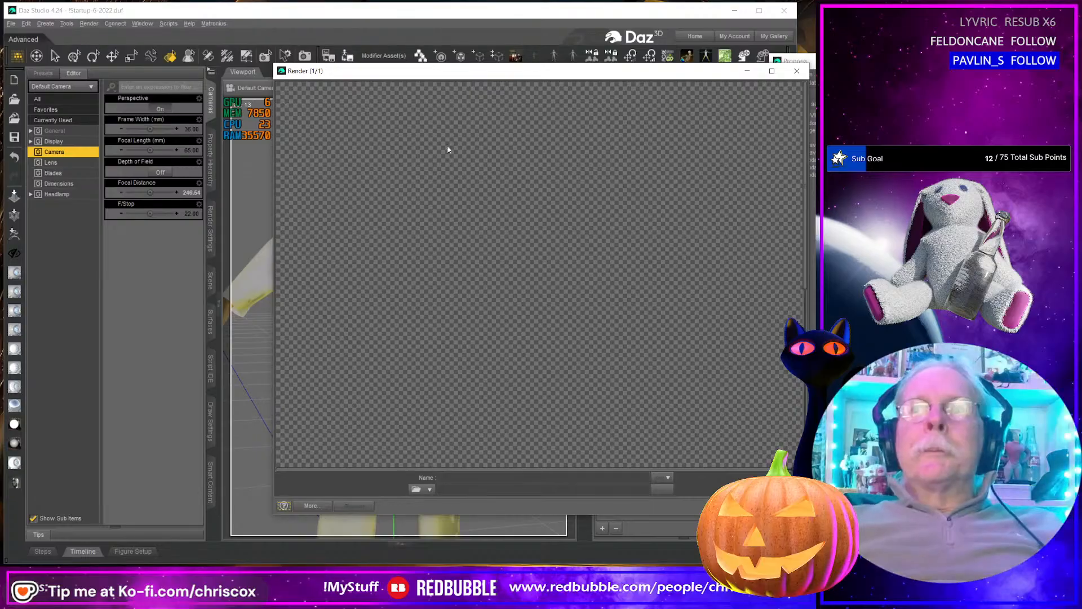
pyautogui.moveTo(455, 75); pyautogui.dragTo(349, 13)
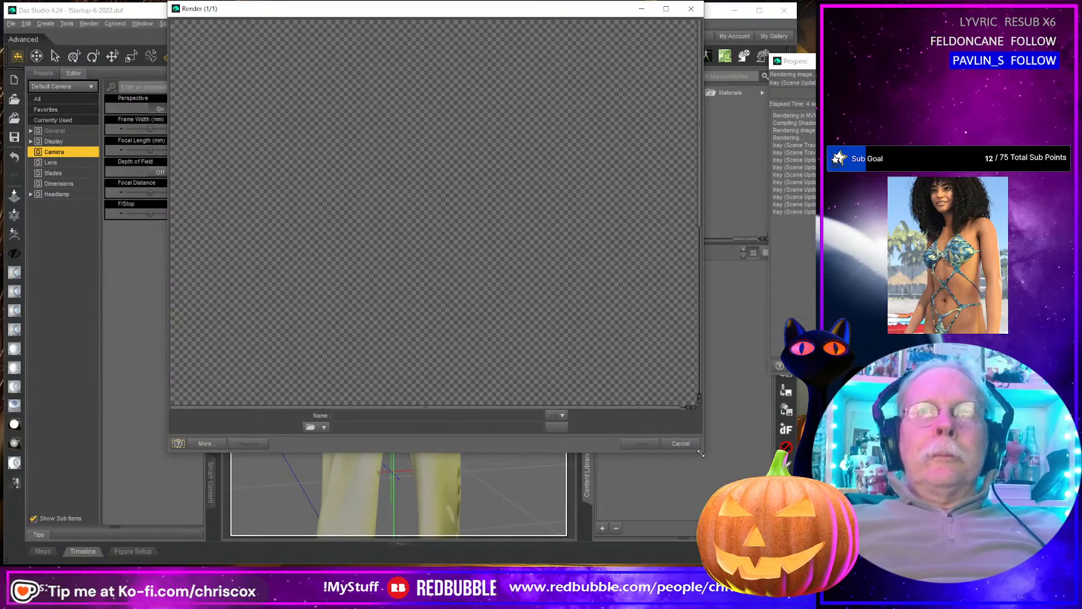
pyautogui.moveTo(702, 452); pyautogui.dragTo(761, 565)
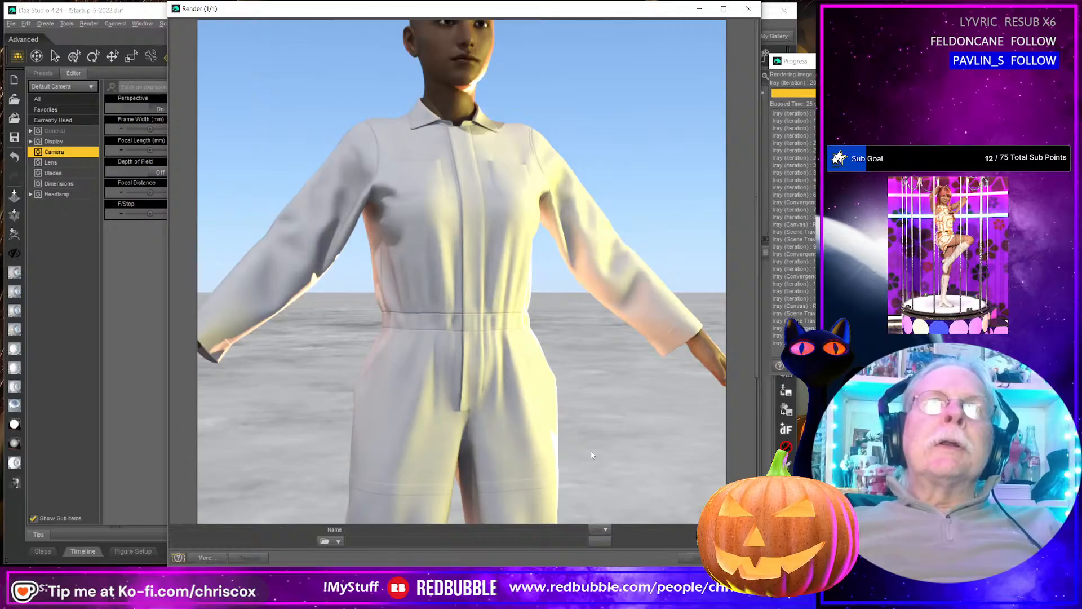
pyautogui.scroll(-5, 591, 452)
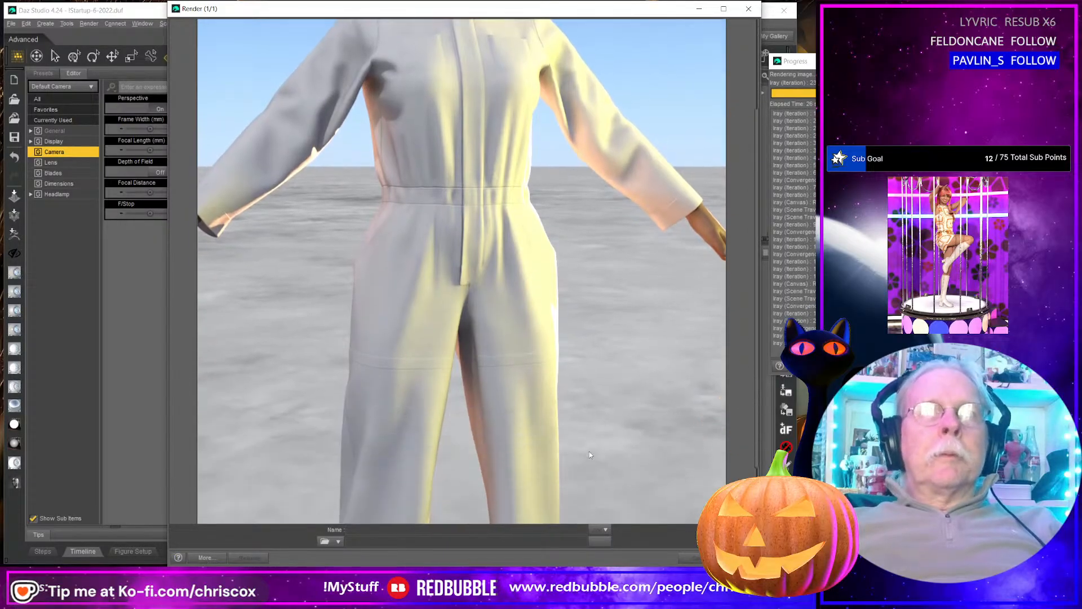
pyautogui.scroll(5, 589, 454)
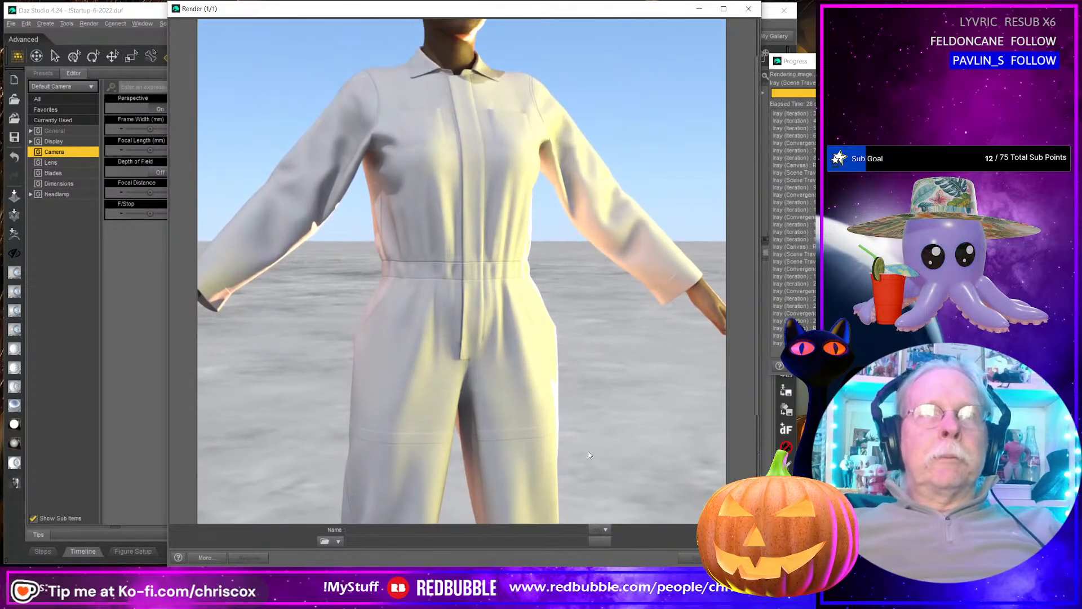
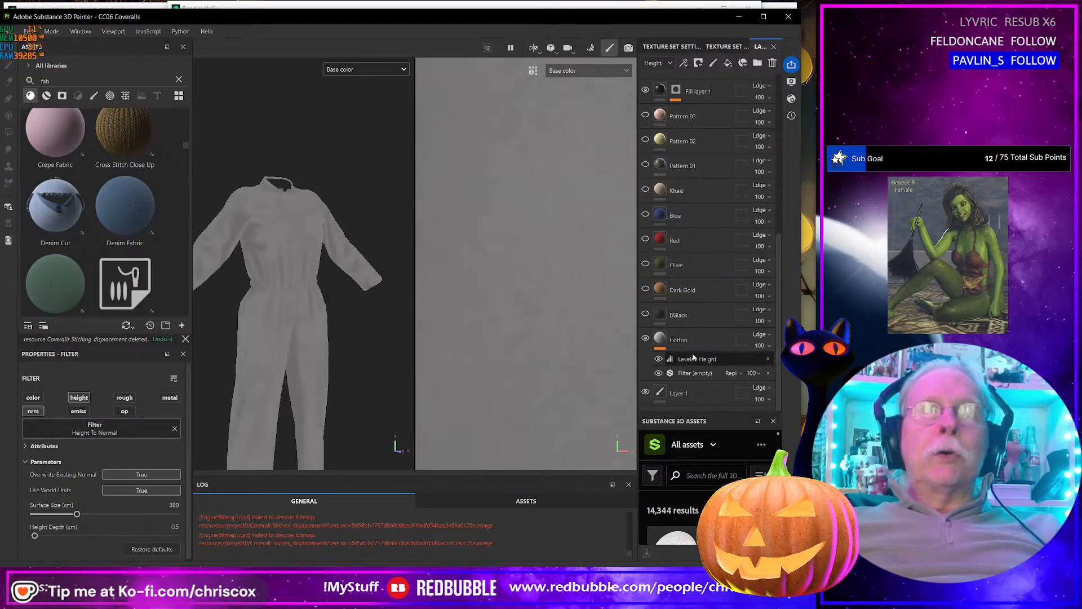
# Step: In Substance 3D Painter, set the Dirt Level of the Dirt generator in Fill layer 1's mask to 0.86
pyautogui.scroll(3, 691, 317)
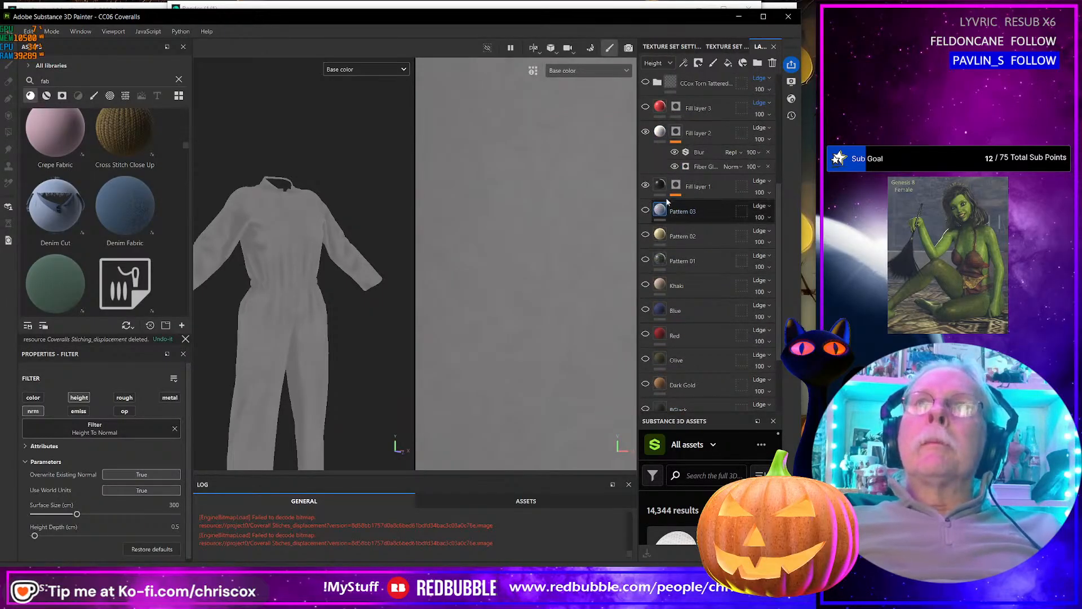
pyautogui.click(677, 187)
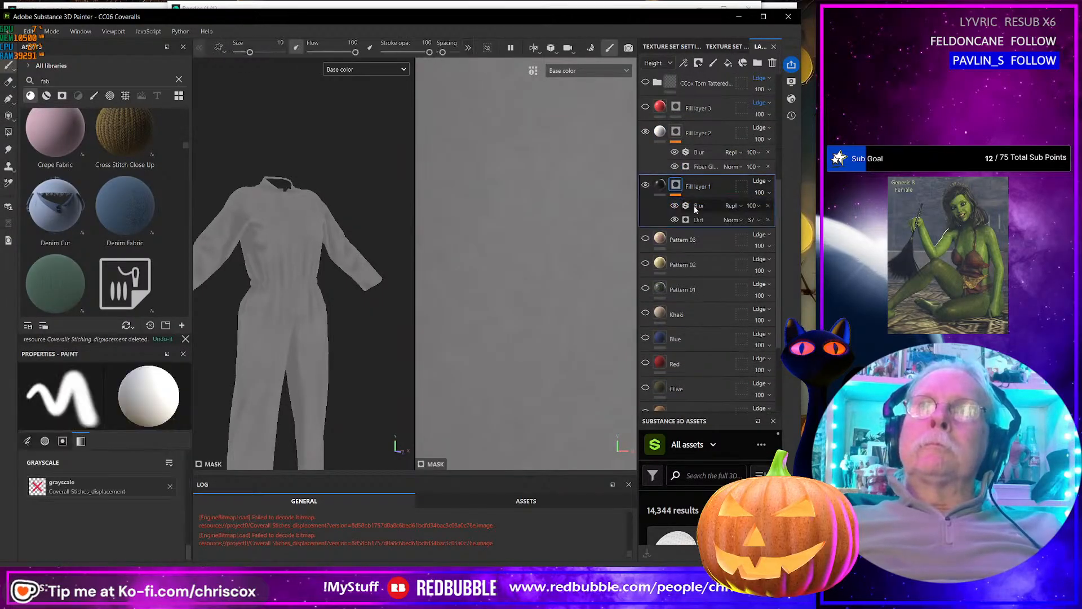
pyautogui.click(699, 220)
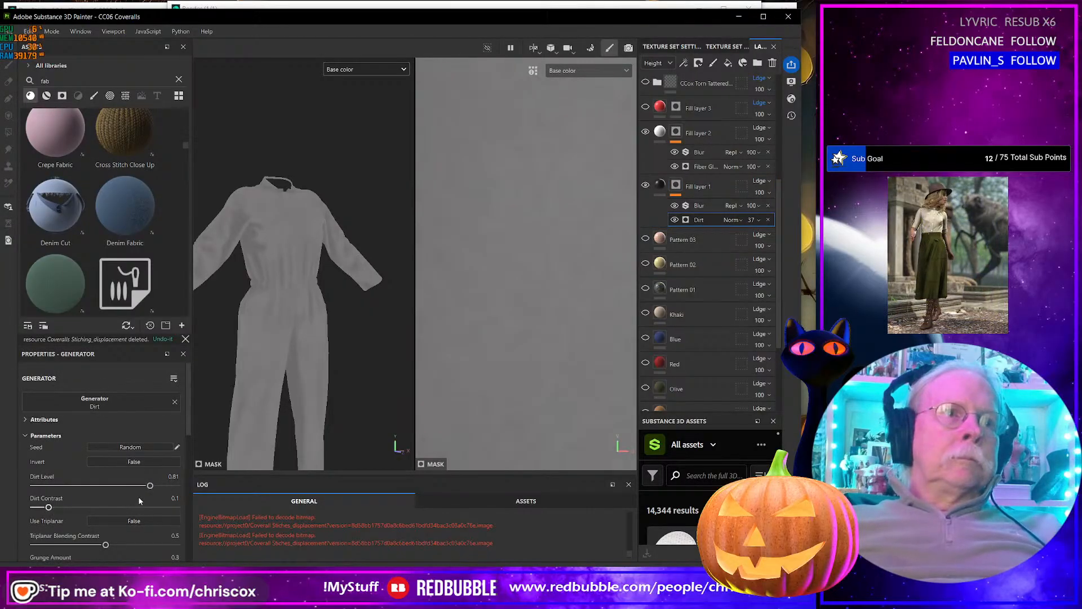
pyautogui.moveTo(150, 486); pyautogui.dragTo(155, 486)
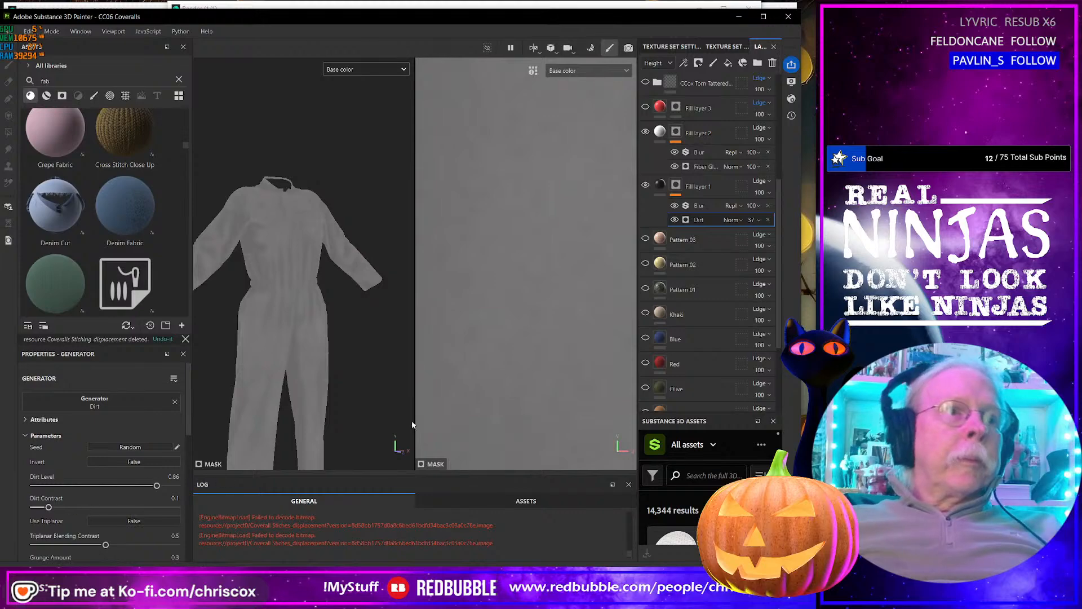
# Step: Inspect Fill layer 2's Fiber Glass Edge Wear generator, switch the layer stack to the Base color channel, and set that layer's opacity to 38
pyautogui.click(713, 168)
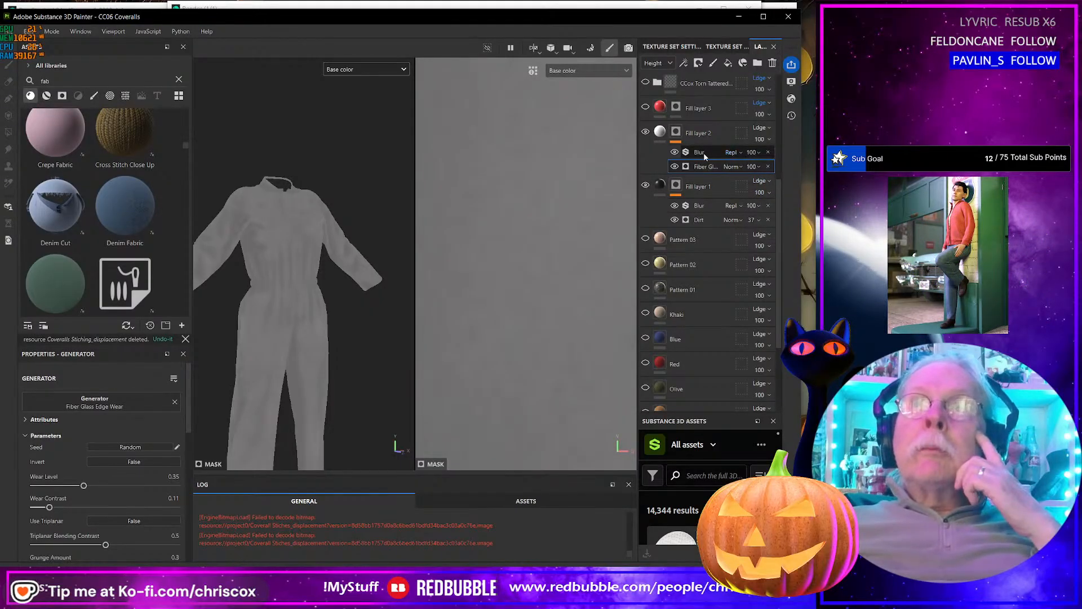
pyautogui.click(656, 63)
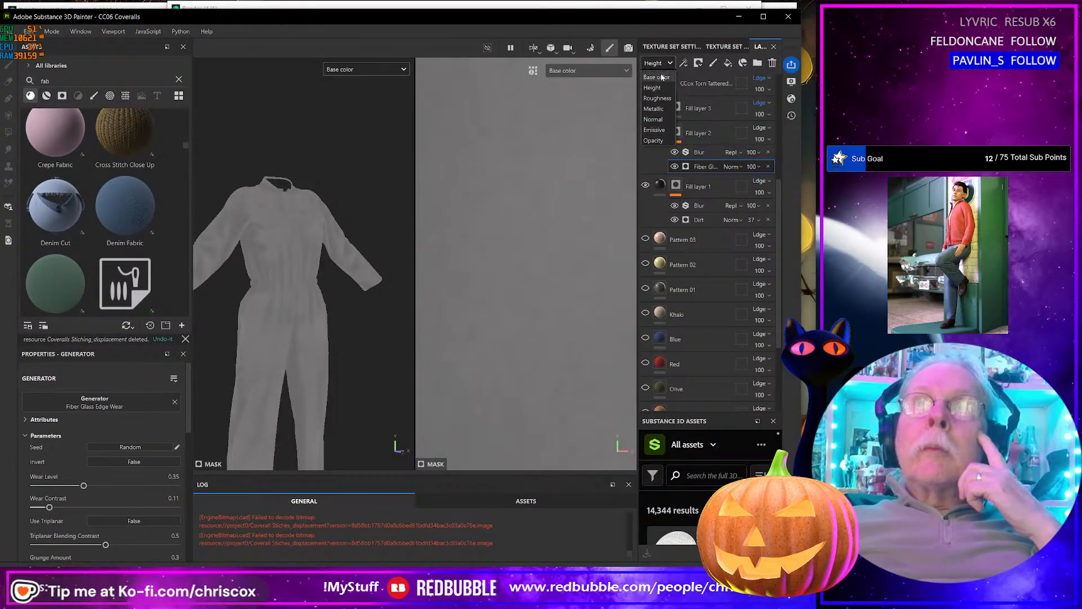
pyautogui.click(655, 72)
pyautogui.click(768, 140)
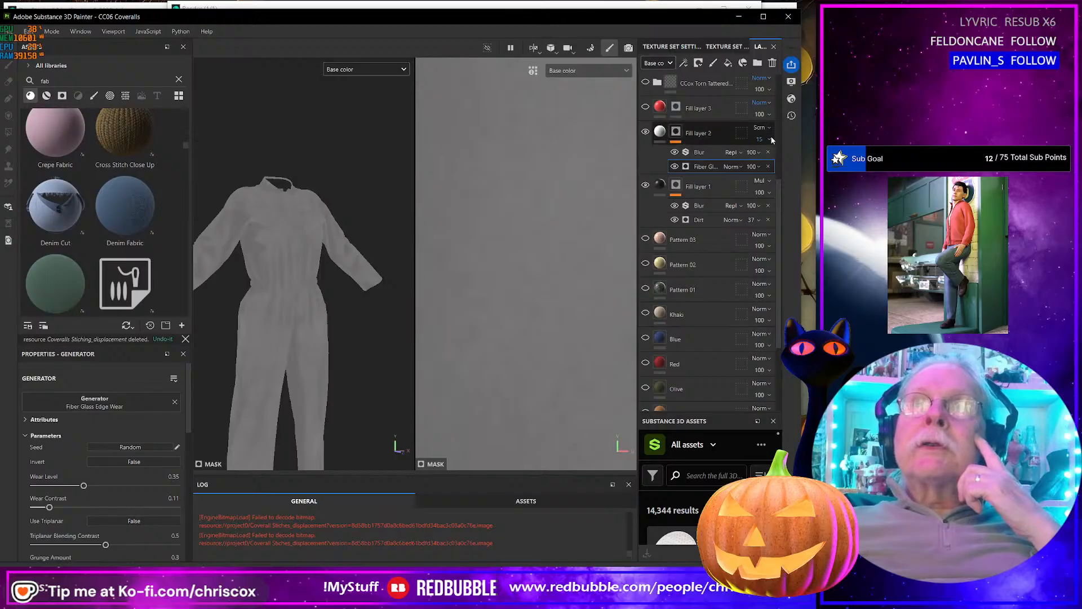
pyautogui.moveTo(760, 158)
pyautogui.mouseDown()
pyautogui.moveTo(780, 158)
pyautogui.moveTo(770, 158)
pyautogui.mouseUp()
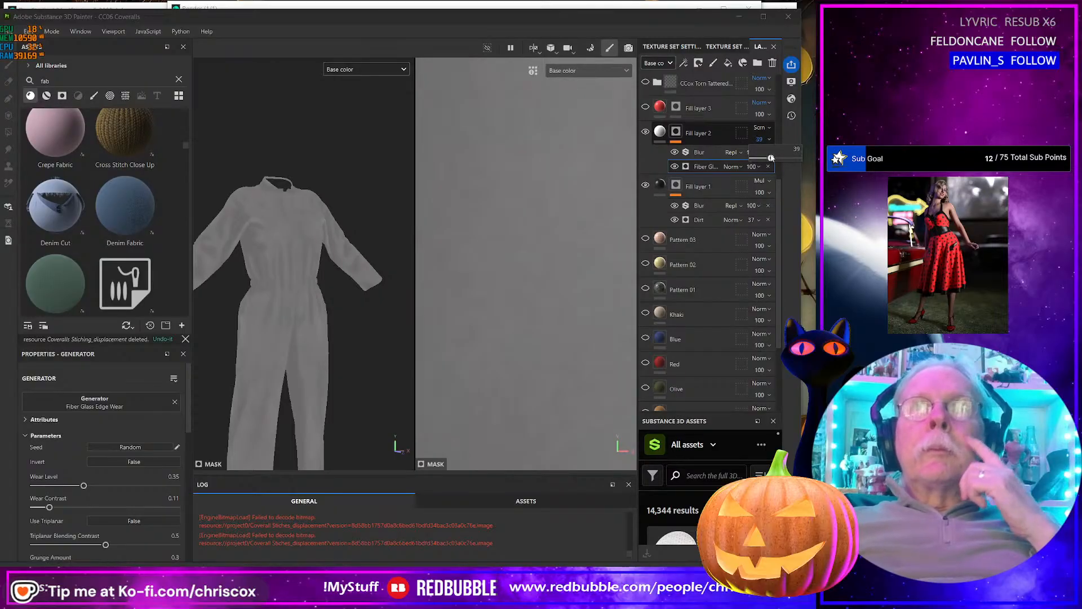
# Step: Export only the coveralls' base color map as a 4096 8-bit JPEG with the CCox-Clothes_Base Color output template
pyautogui.moveTo(322, 350)
pyautogui.keyDown('alt'); pyautogui.mouseDown()
pyautogui.moveTo(282, 348)
pyautogui.moveTo(313, 344)
pyautogui.mouseUp(); pyautogui.keyUp('alt')
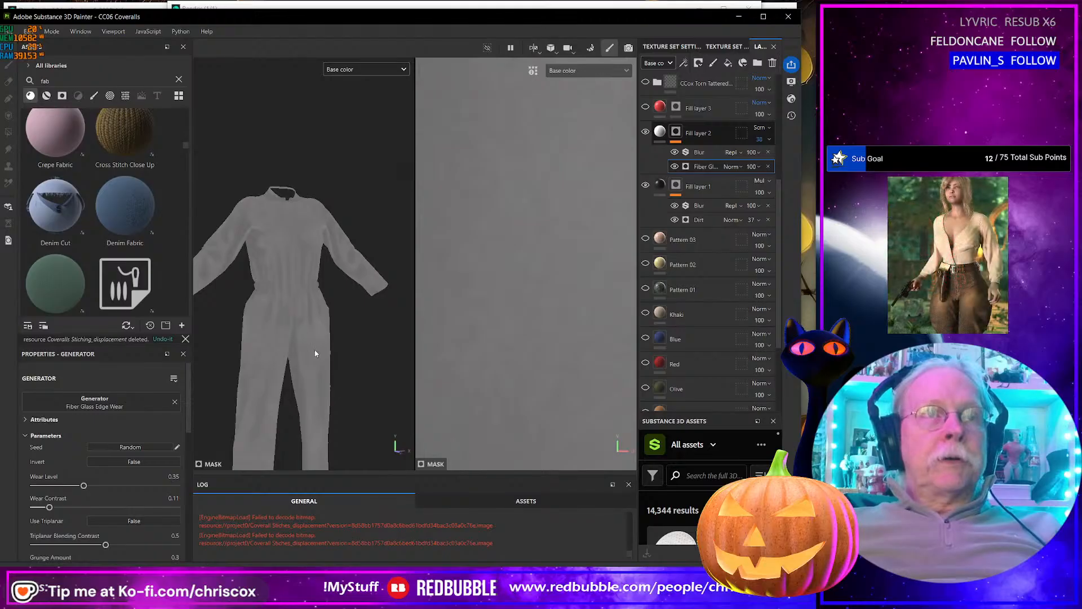
pyautogui.keyDown('alt'); pyautogui.moveTo(315, 351); pyautogui.dragTo(318, 339, button='middle'); pyautogui.keyUp('alt')
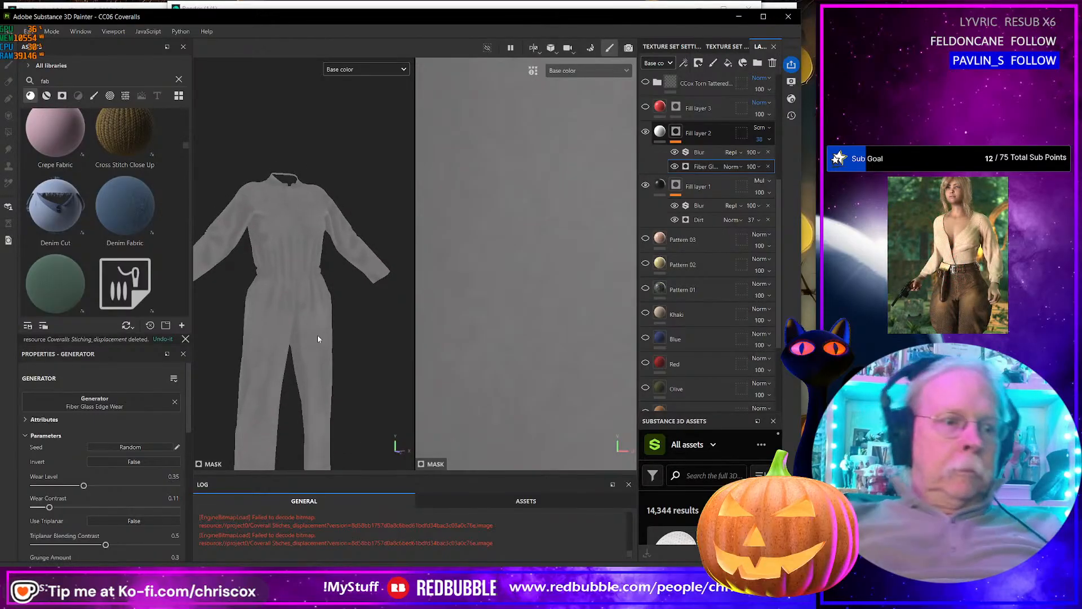
pyautogui.hotkey('ctrl', 'shift', 'e')
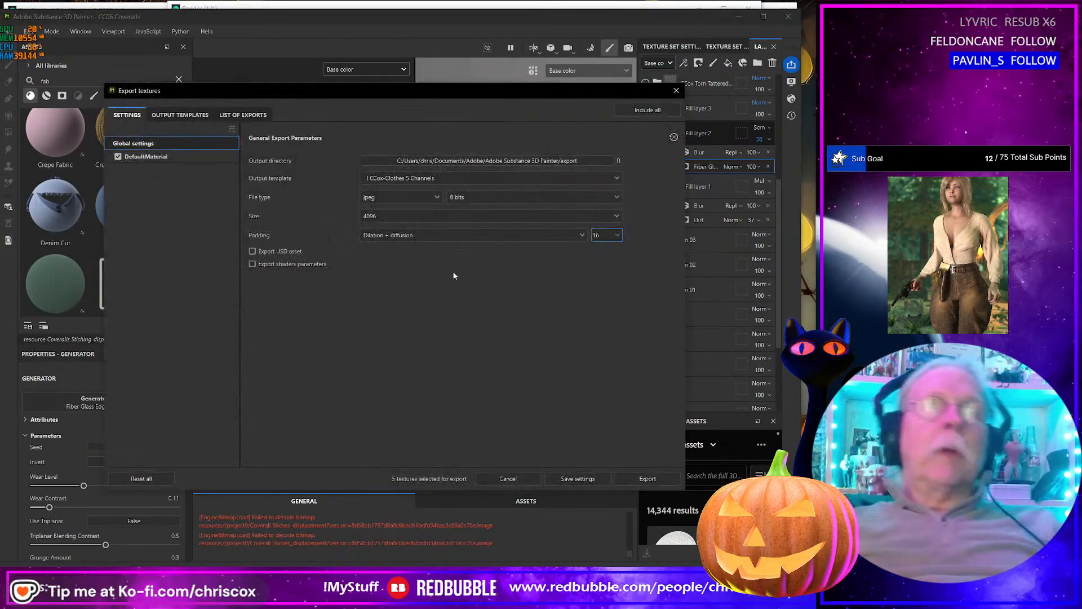
pyautogui.click(413, 178)
pyautogui.scroll(-5, 445, 231)
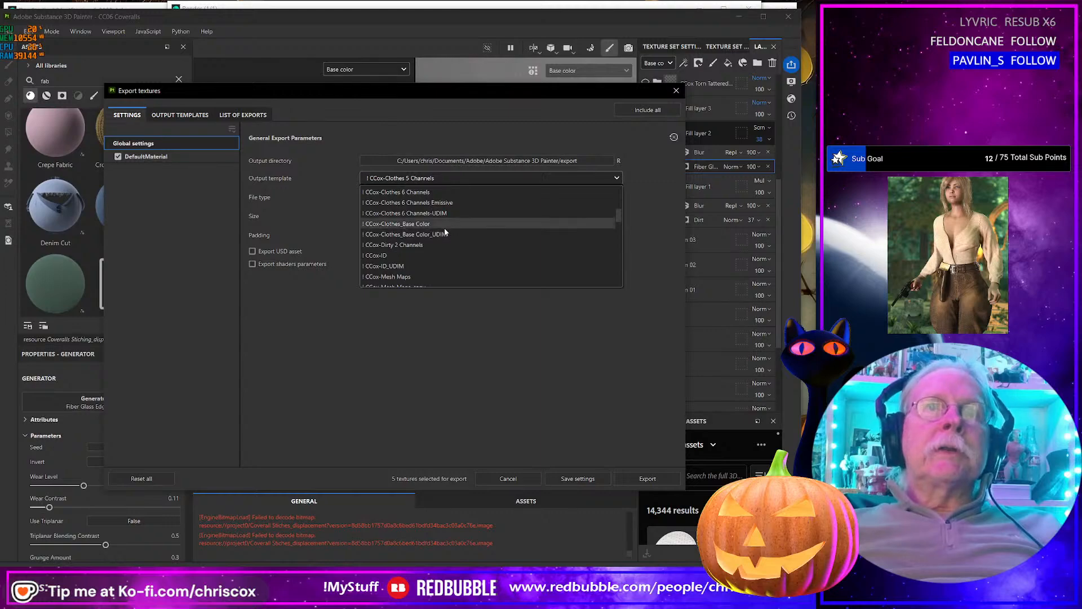
pyautogui.click(429, 224)
pyautogui.click(655, 482)
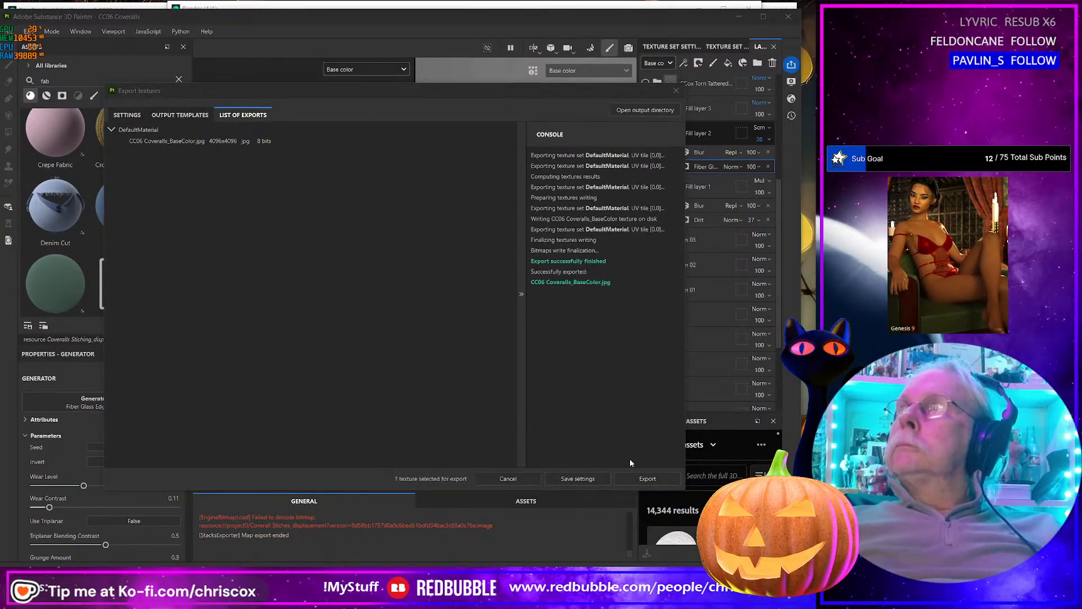
# Step: Delete the CC06 Coveralls Height, Metallic and Roughness images from the export folder
pyautogui.click(536, 362)
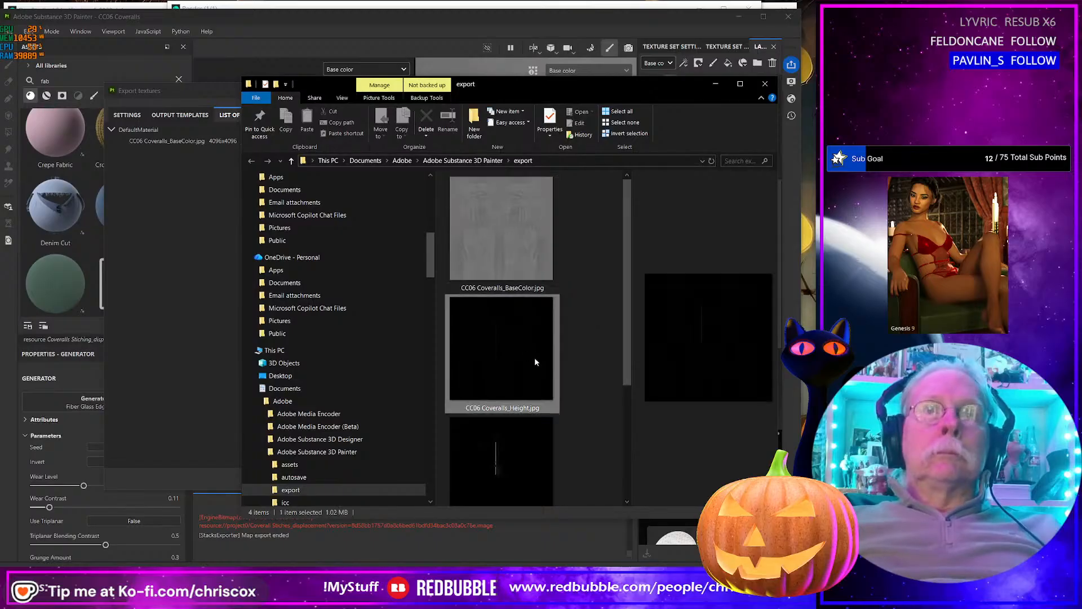
pyautogui.scroll(-2, 538, 363)
pyautogui.keyDown('shift'); pyautogui.click(508, 484); pyautogui.keyUp('shift')
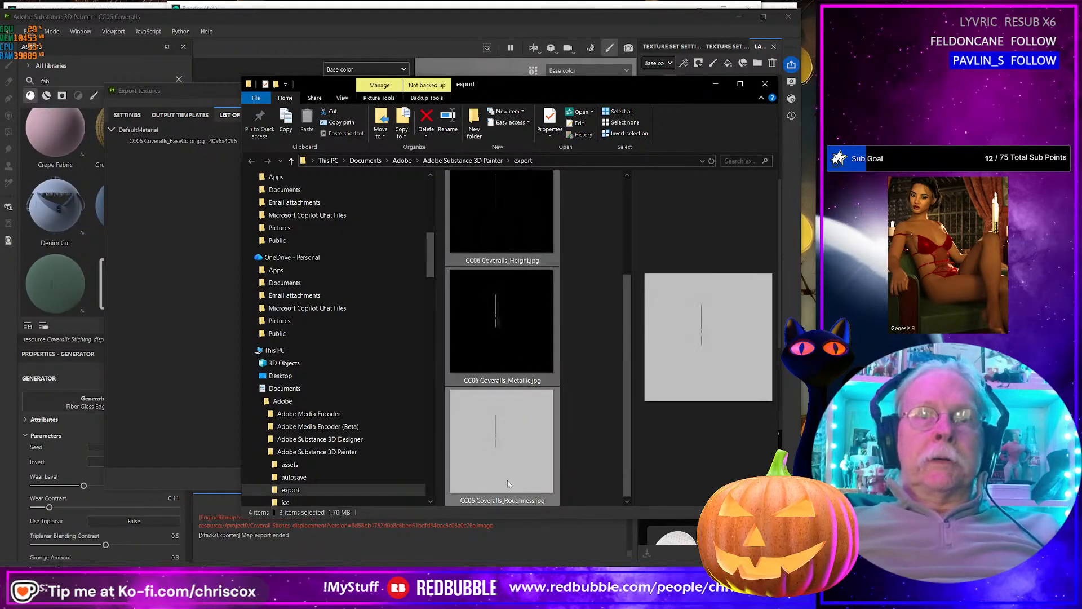
pyautogui.press('Delete')
# Step: Rename the exported base color image to CC05 Coveralls_White_BaseColor.jpg
pyautogui.click(506, 290)
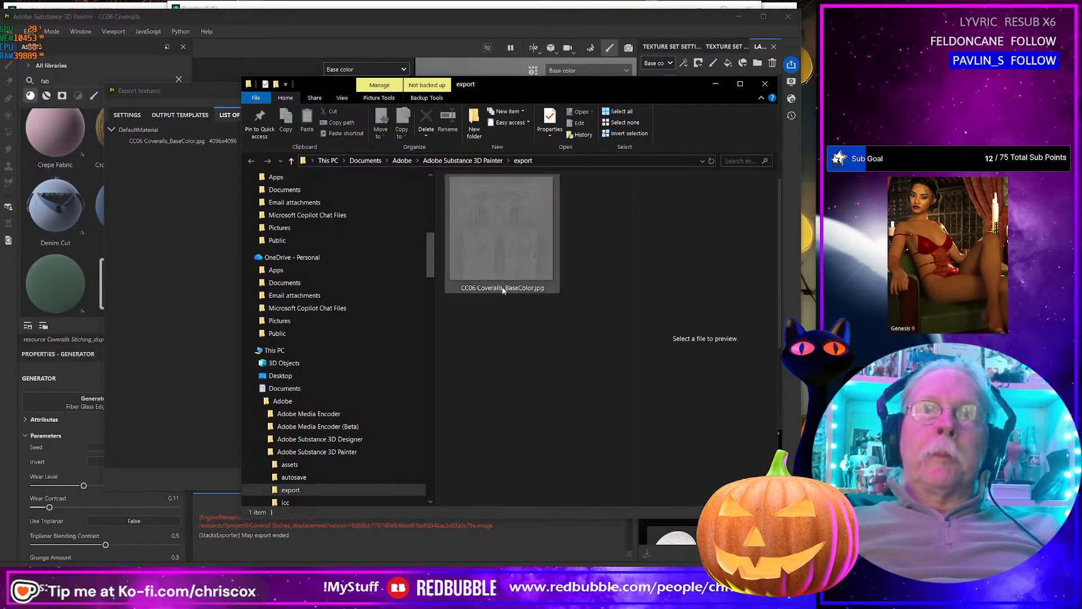
pyautogui.click(506, 289)
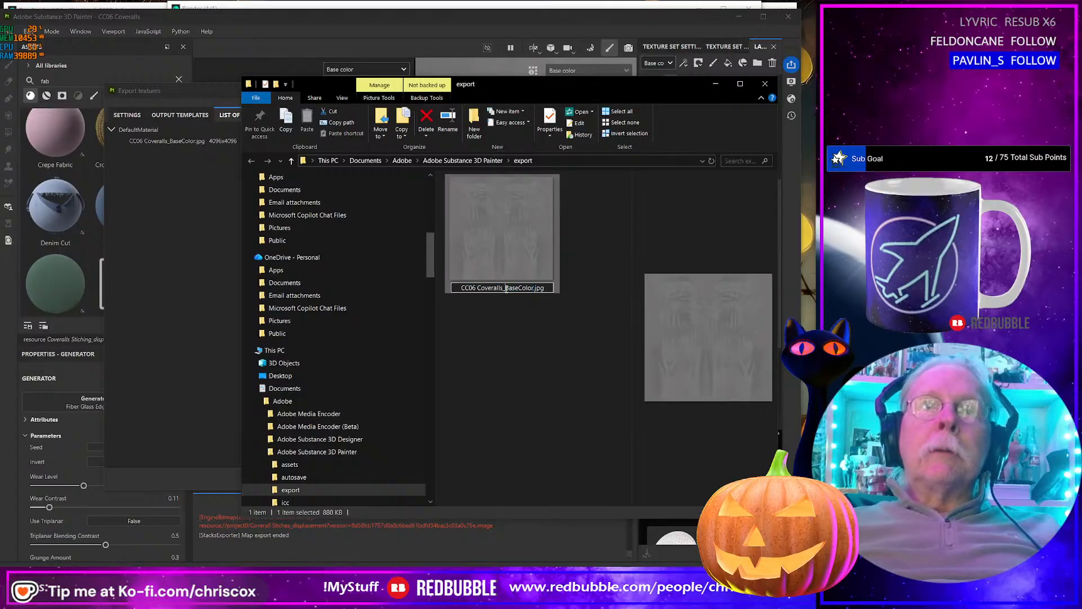
pyautogui.write('White_')
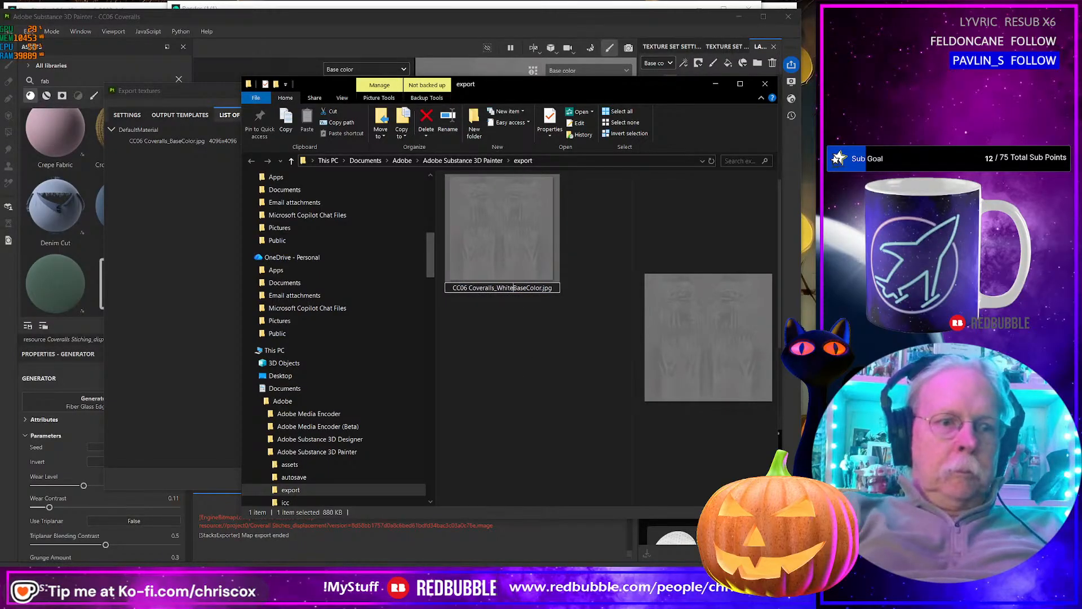
pyautogui.click(511, 377)
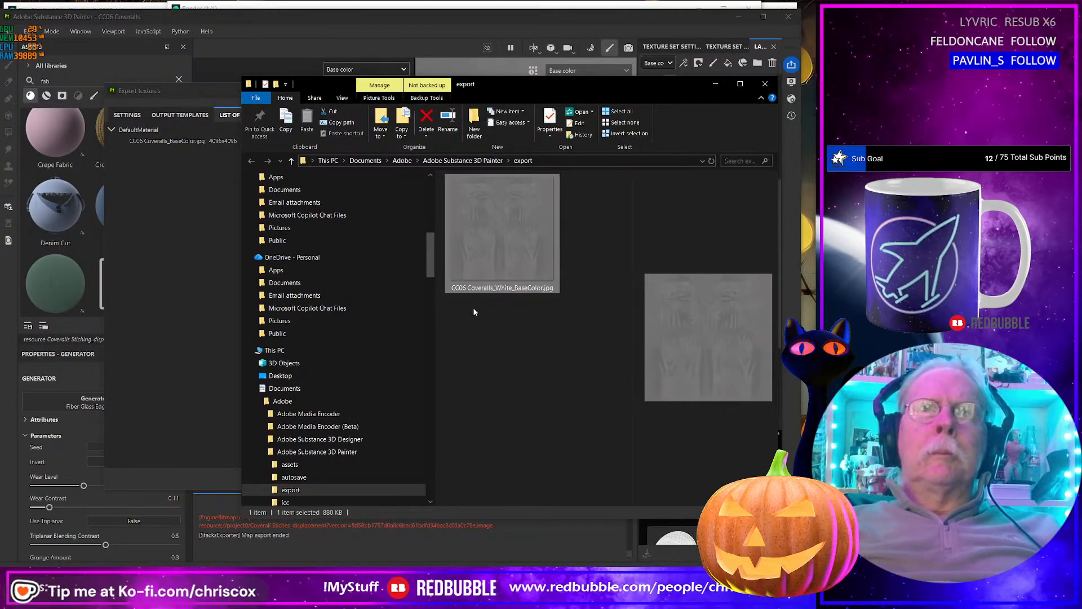
pyautogui.click(465, 291)
pyautogui.click(464, 289)
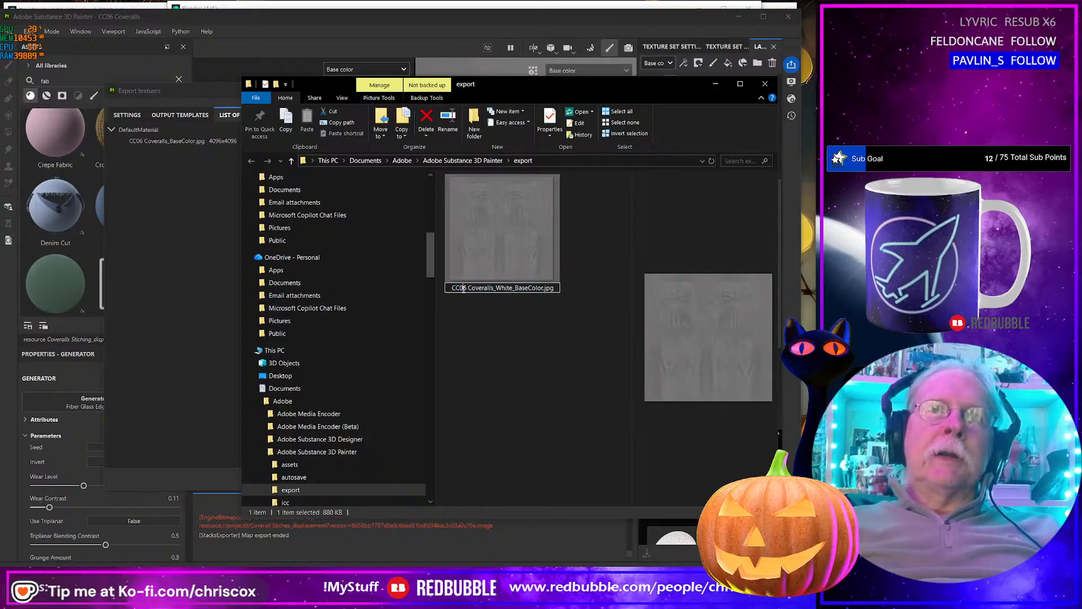
pyautogui.hotkey('shift', 'Right')
pyautogui.write('5')
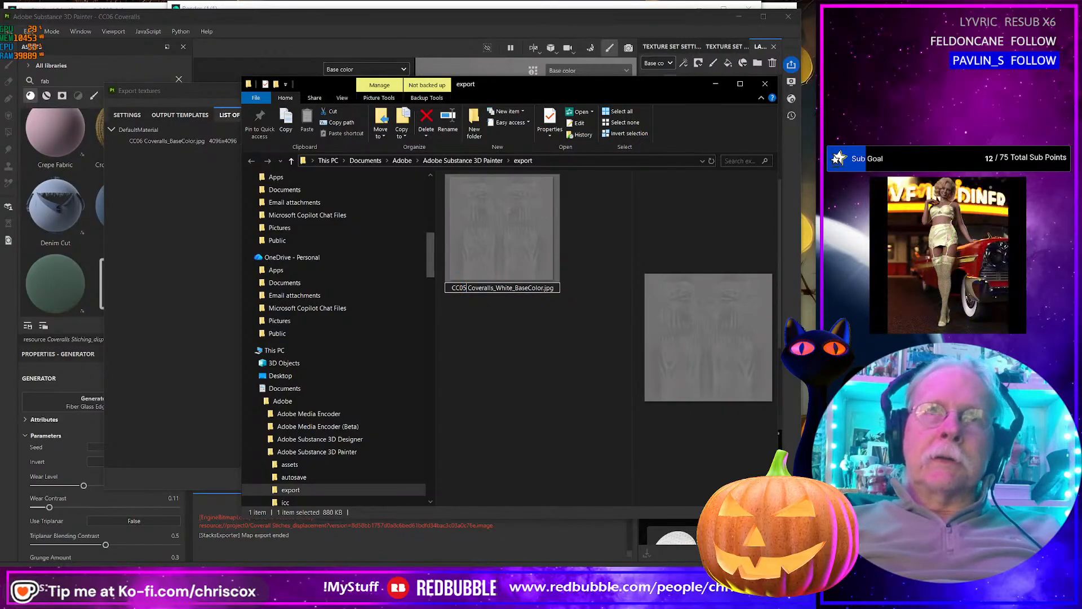
pyautogui.press('Return')
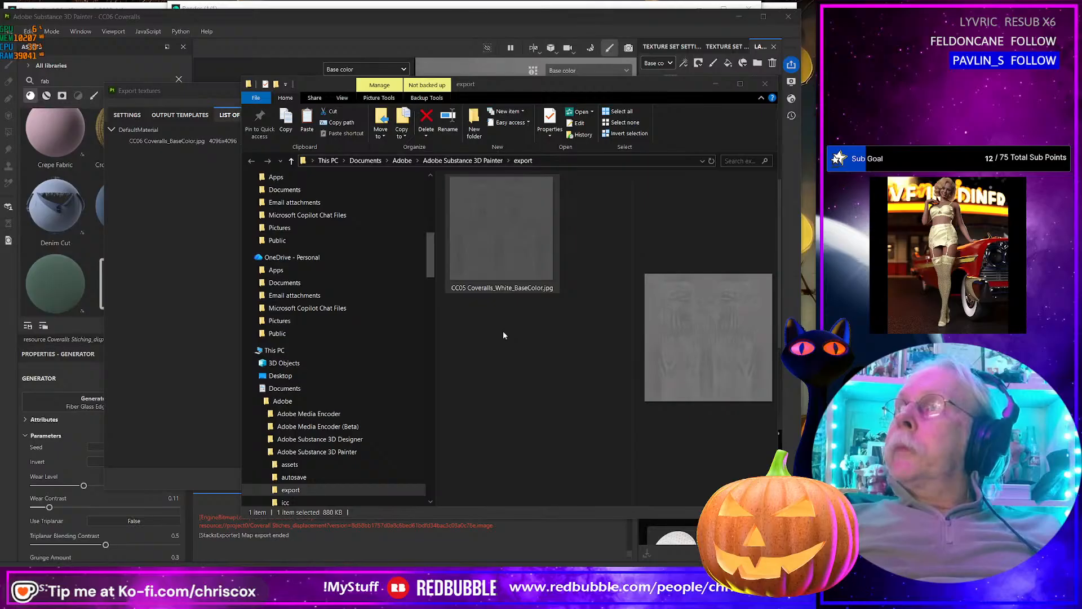
# Step: Move the renamed base color image into the project's CC05 Coveralls textures folder, replacing the existing file
pyautogui.hotkey('alt', 'Tab')
pyautogui.hotkey('ctrl', 'v')
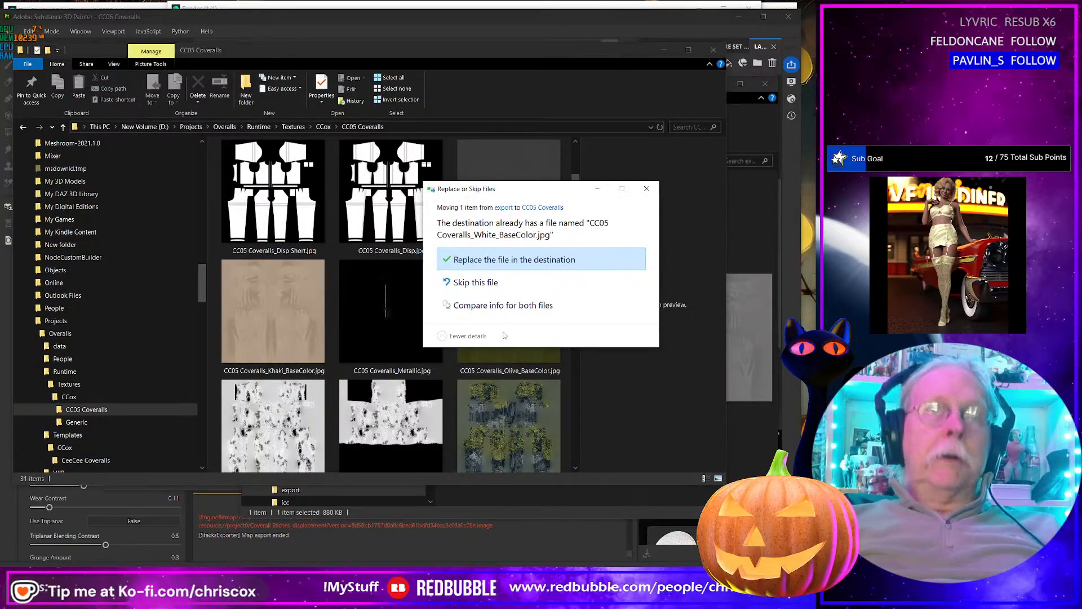
pyautogui.press('Return')
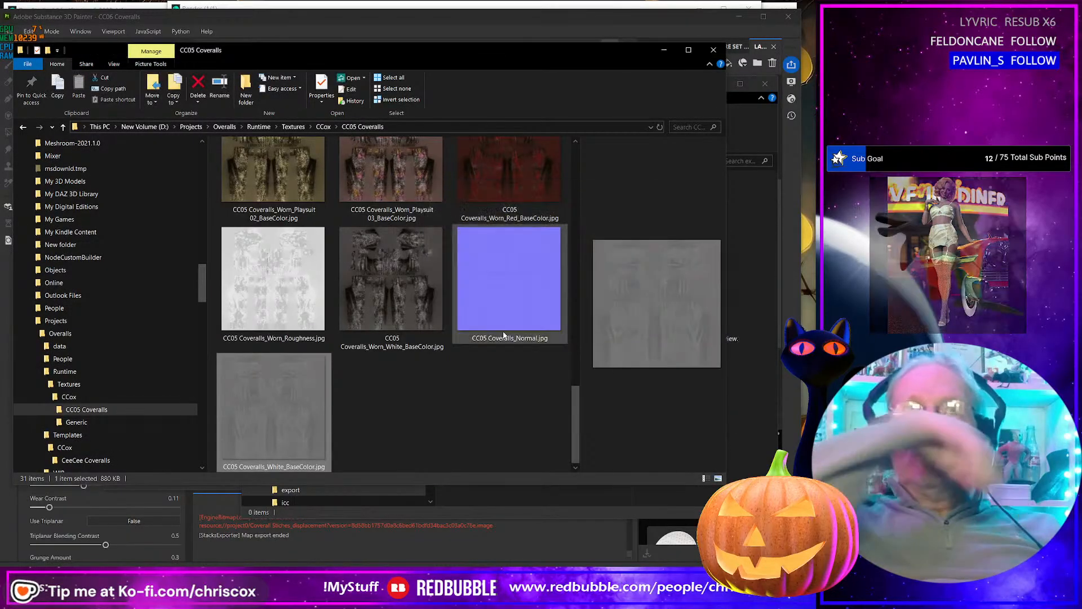
# Step: In Daz Studio, discard the old render, test-render the coveralls in an enlarged window, inspect them from collar to legs, and close the render
pyautogui.hotkey('alt', 'Tab')
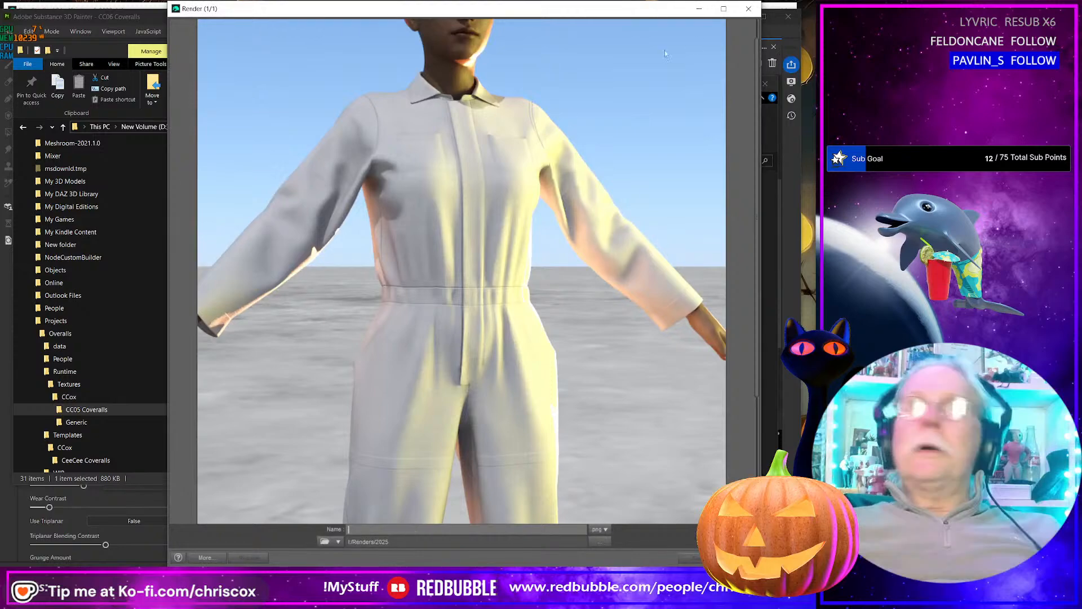
pyautogui.click(748, 9)
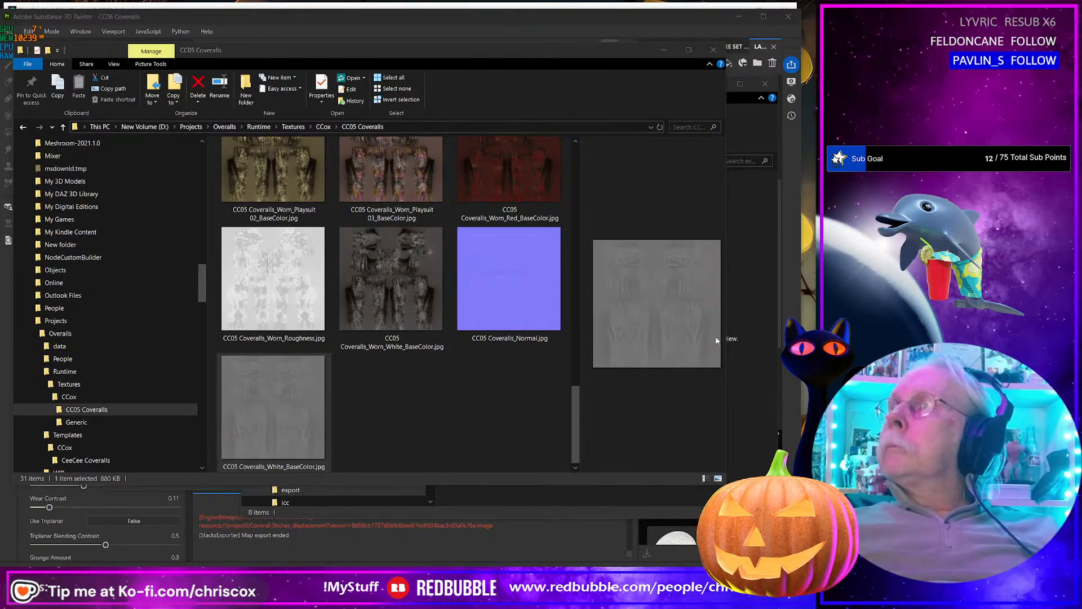
pyautogui.hotkey('alt', 'Tab')
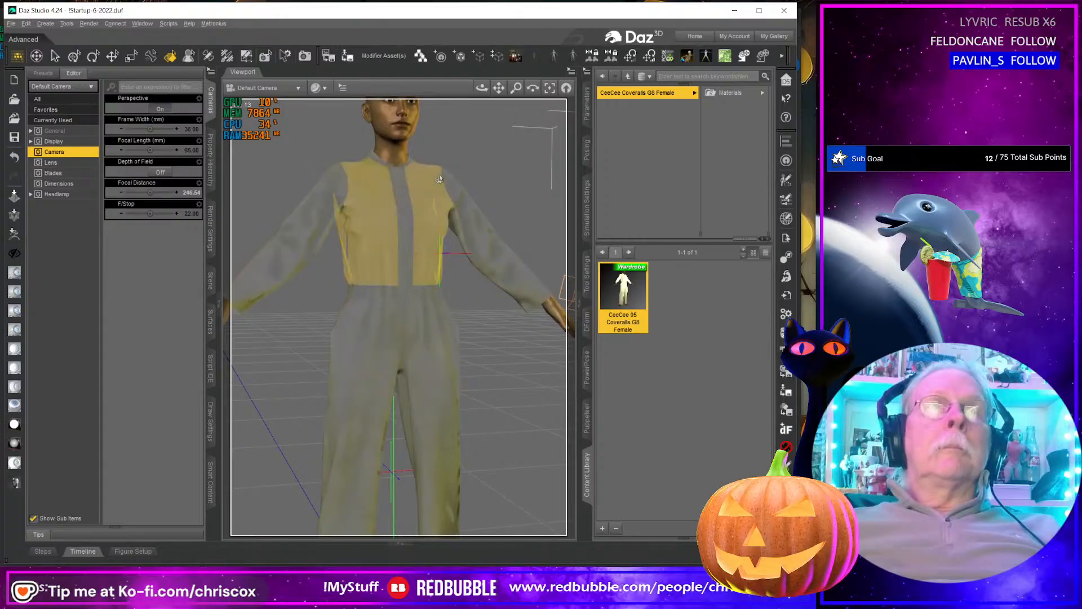
pyautogui.hotkey('ctrl', 'r')
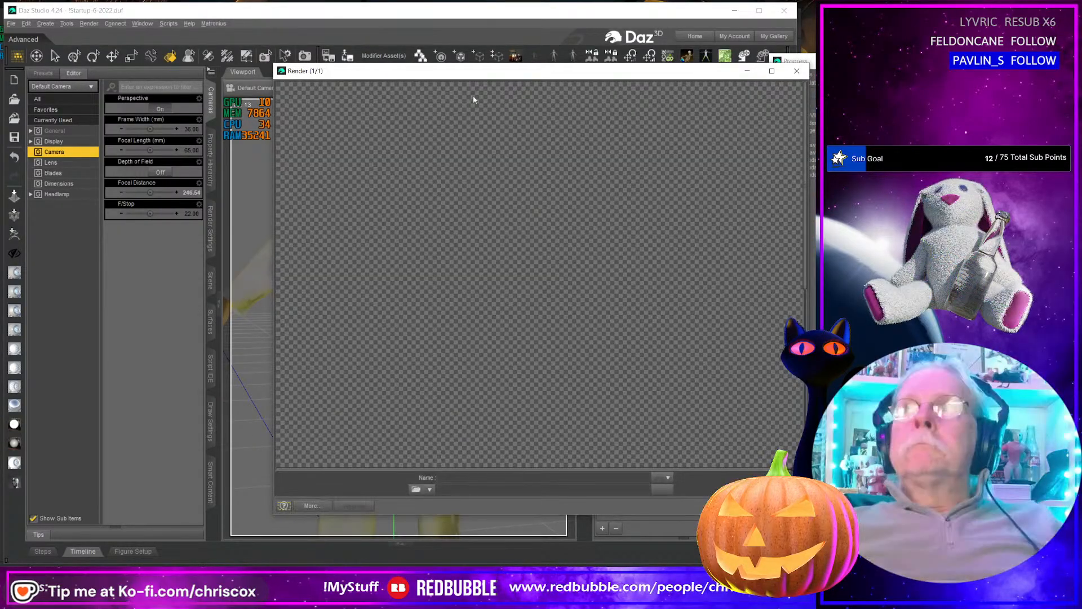
pyautogui.moveTo(481, 72); pyautogui.dragTo(334, 13)
pyautogui.moveTo(659, 455); pyautogui.dragTo(777, 566)
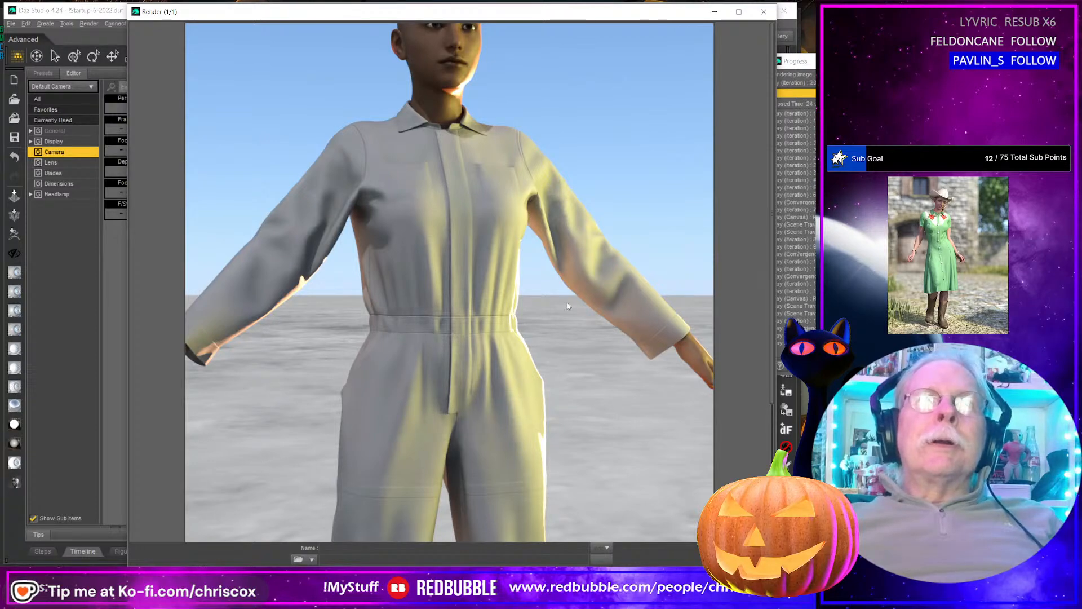
pyautogui.scroll(-5, 586, 310)
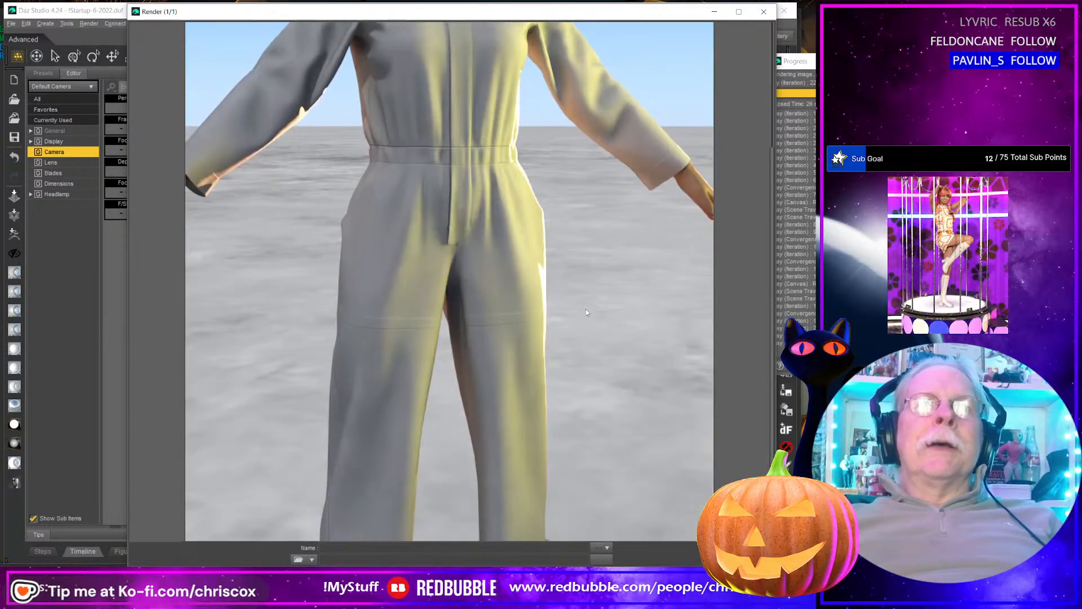
pyautogui.scroll(4, 586, 309)
pyautogui.scroll(1, 586, 309)
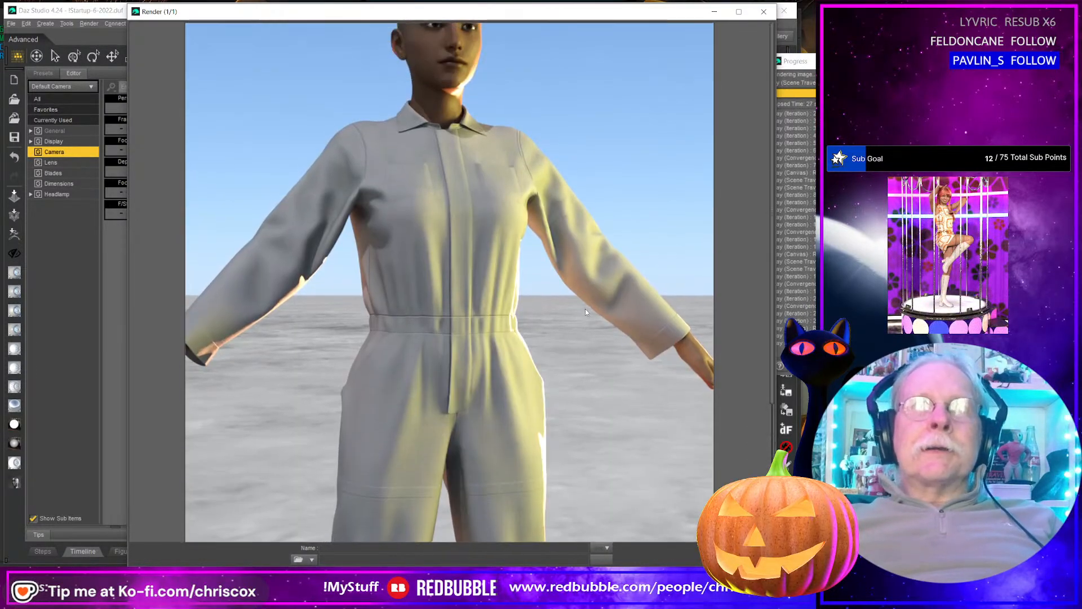
pyautogui.click(764, 13)
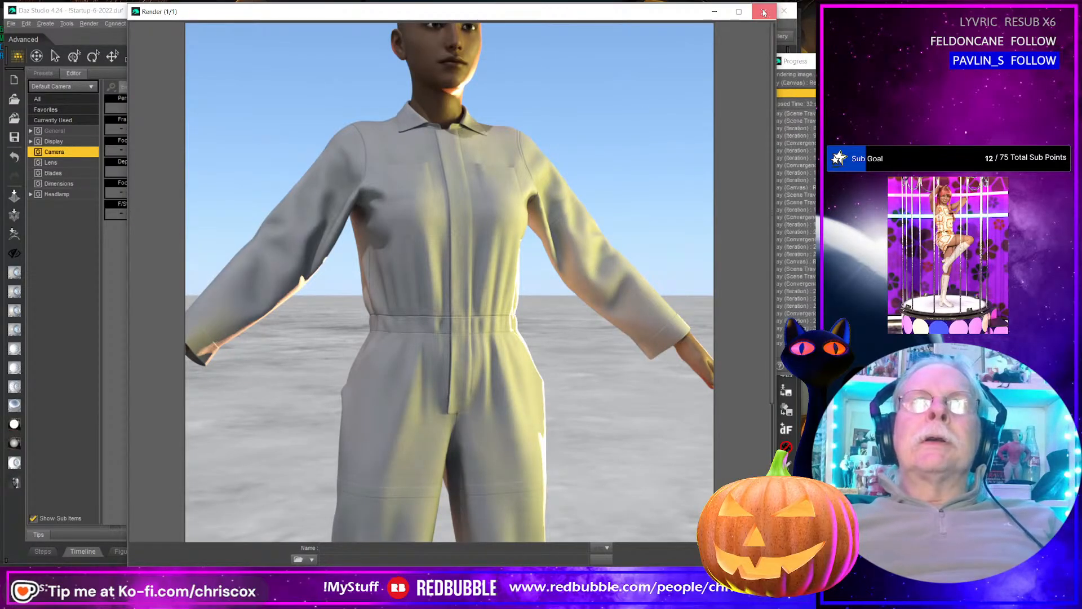
# Step: Delete the dressed figure, hide the Light Set, and bring the Genesis 8 Female in coveralls back into the scene
pyautogui.click(431, 312)
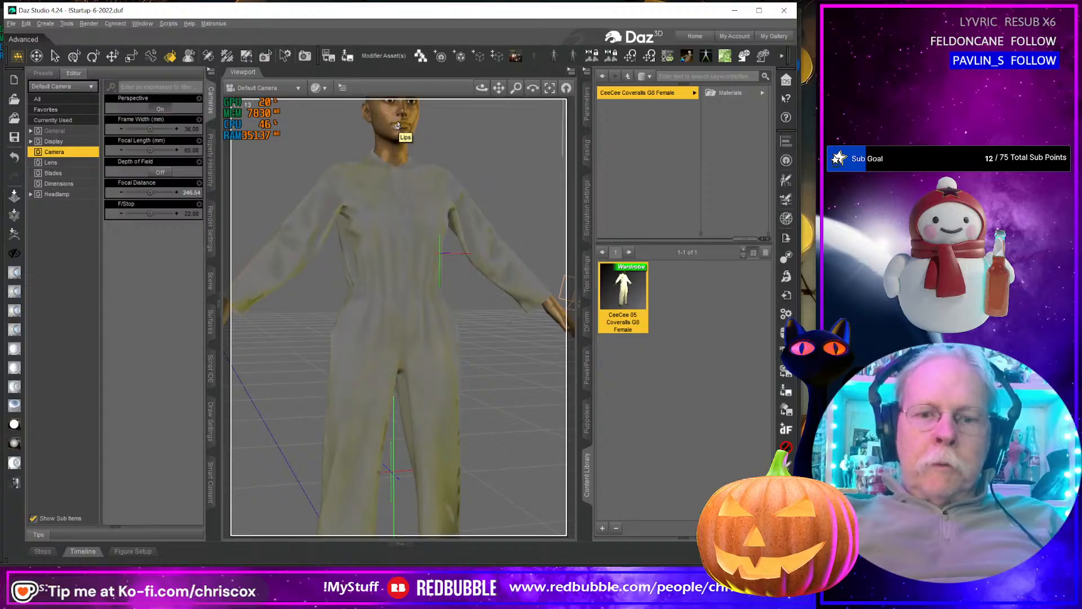
pyautogui.press('Delete')
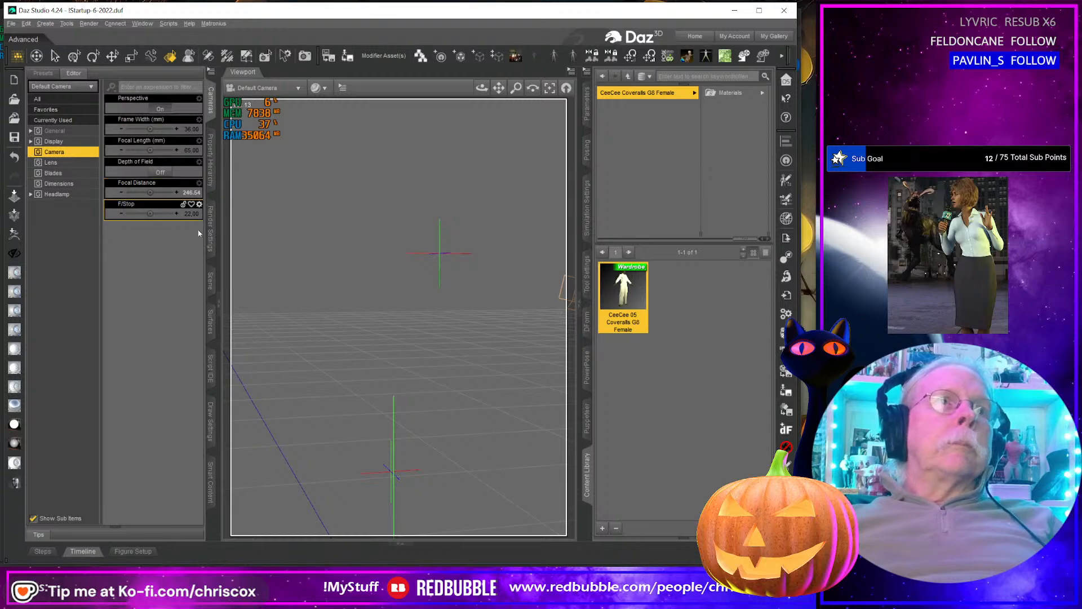
pyautogui.click(211, 276)
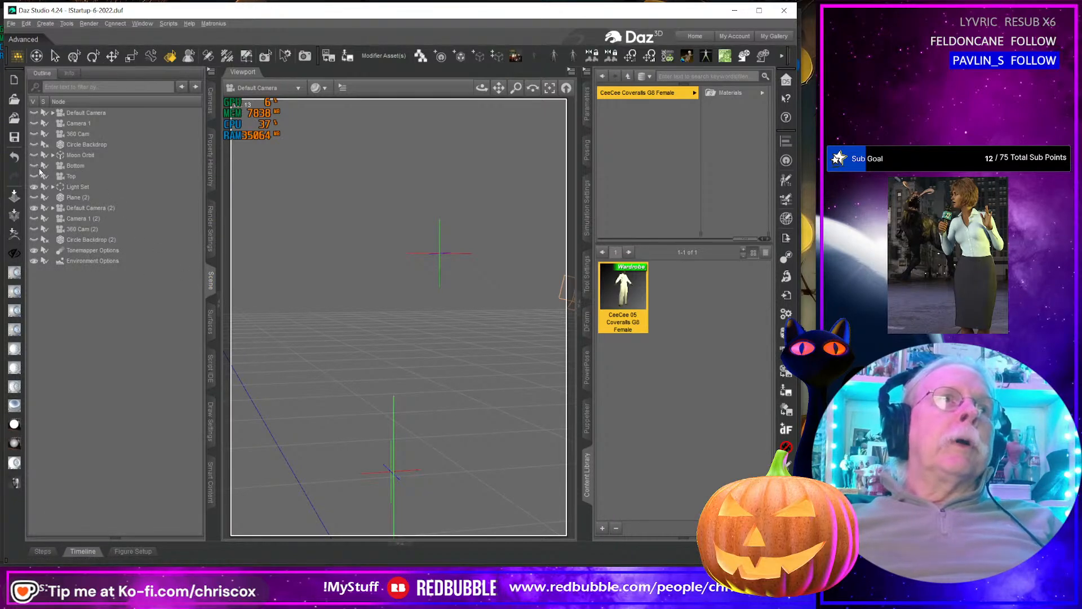
pyautogui.click(34, 187)
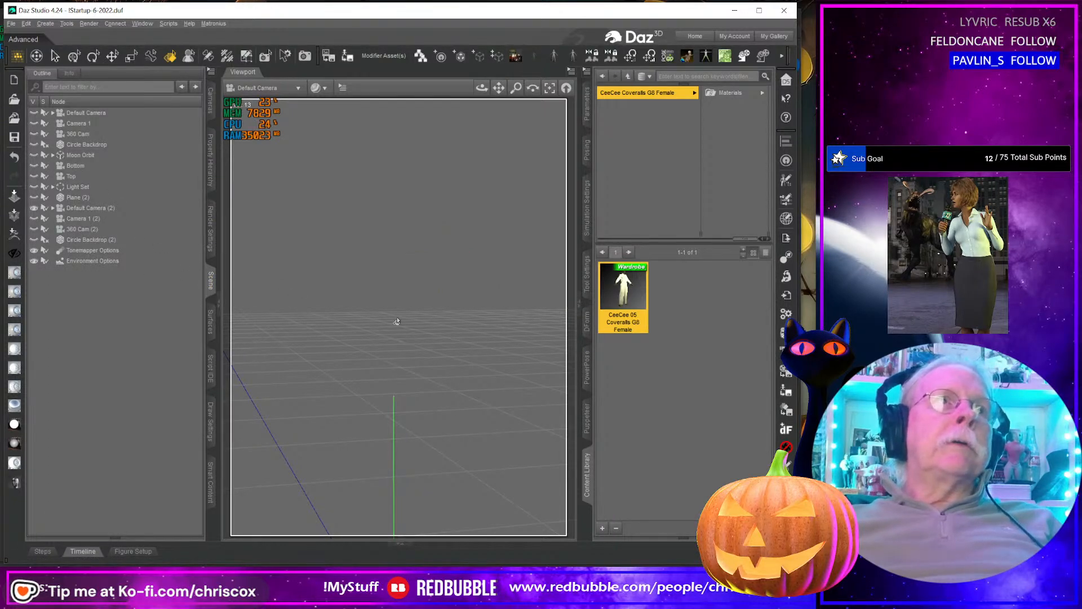
pyautogui.moveTo(425, 345); pyautogui.dragTo(396, 322, button='middle')
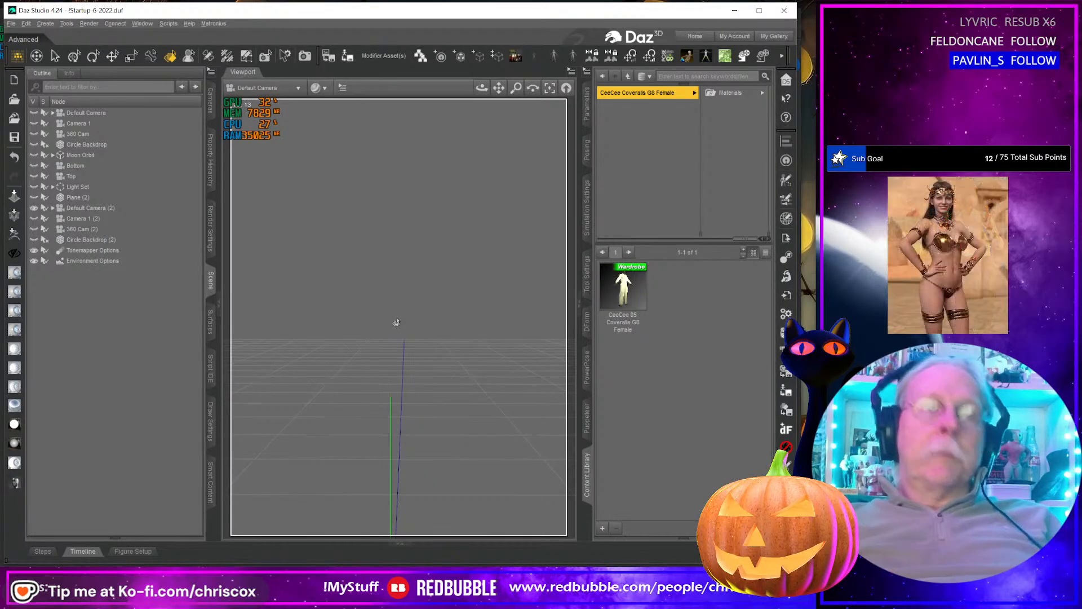
pyautogui.hotkey('ctrl', 'z')
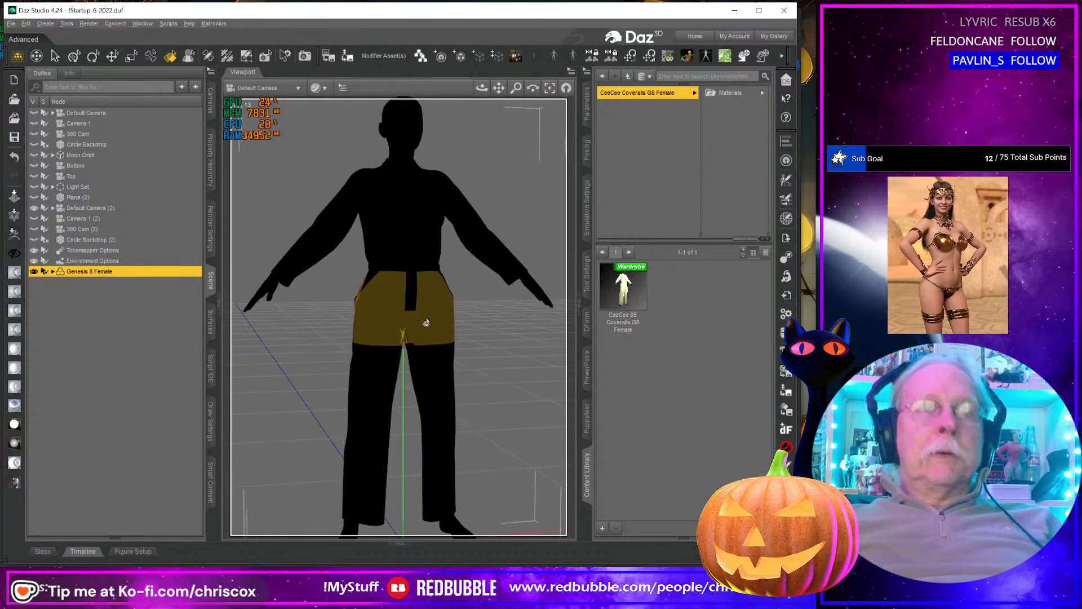
# Step: Test-render the coveralls without the Light Set in an enlarged render window and inspect the fabric from collar to legs
pyautogui.hotkey('ctrl', 'r')
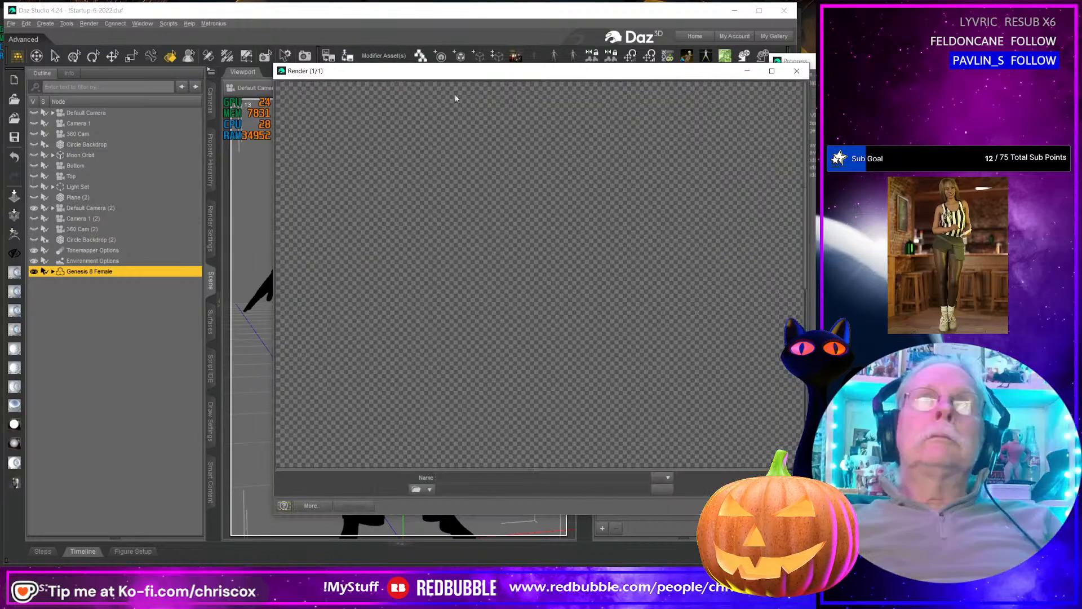
pyautogui.moveTo(461, 75); pyautogui.dragTo(413, 23)
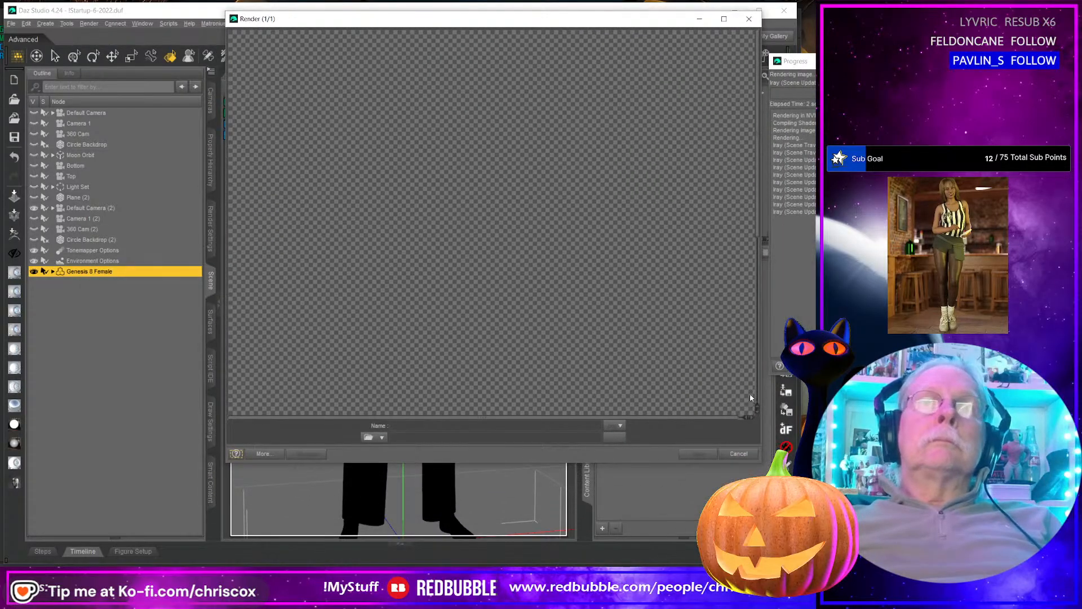
pyautogui.moveTo(759, 464); pyautogui.dragTo(766, 564)
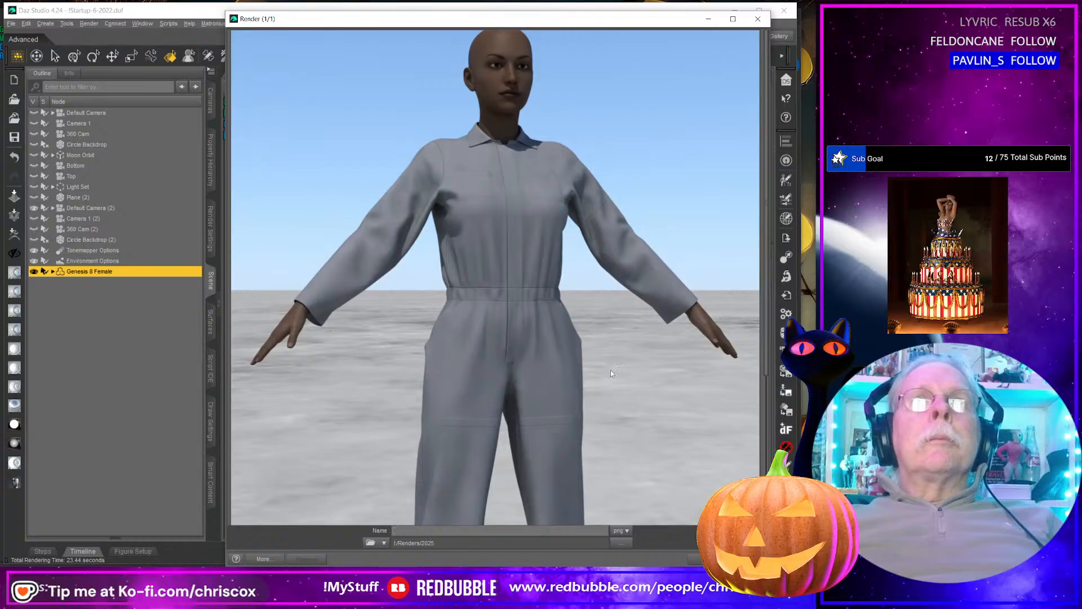
pyautogui.scroll(-5, 611, 349)
pyautogui.scroll(4, 610, 354)
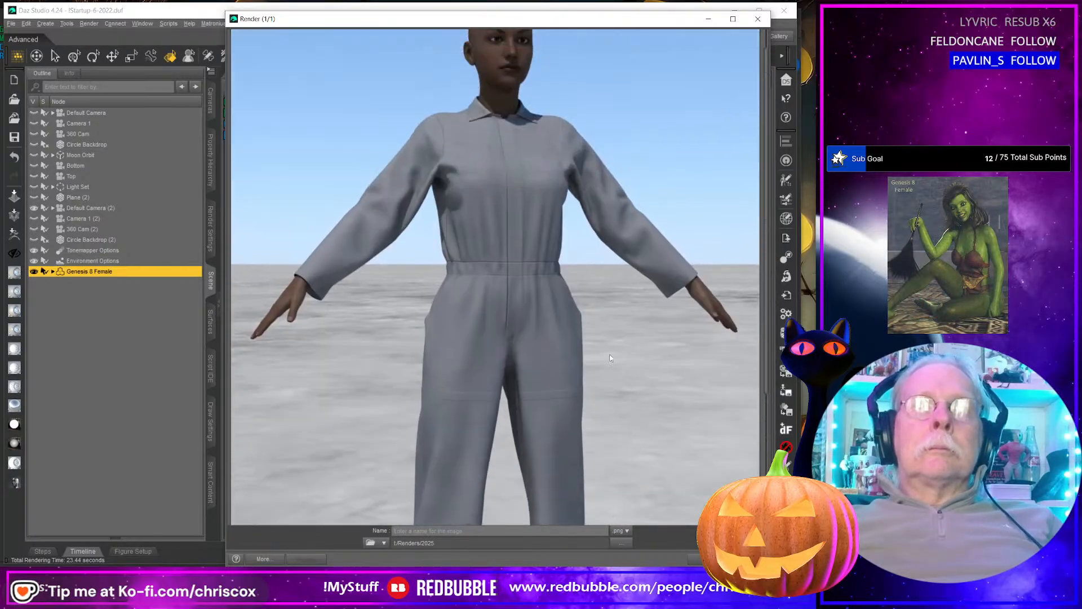
pyautogui.scroll(1, 610, 357)
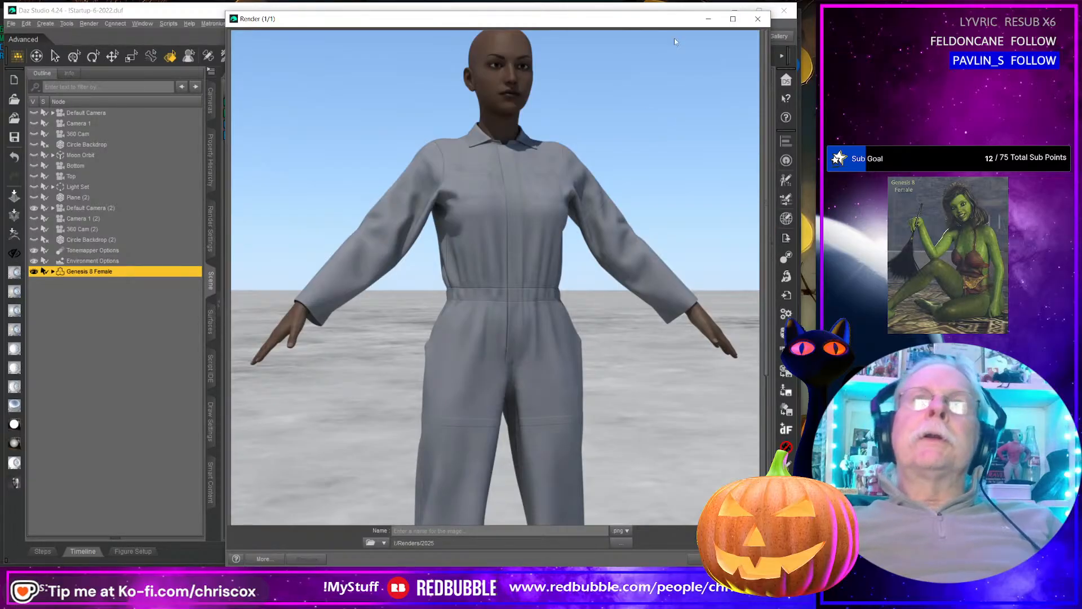
# Step: Close the render, stop the CMS using the Smart stop mode, and open the coveralls' Materials folder in the Content Library
pyautogui.click(758, 19)
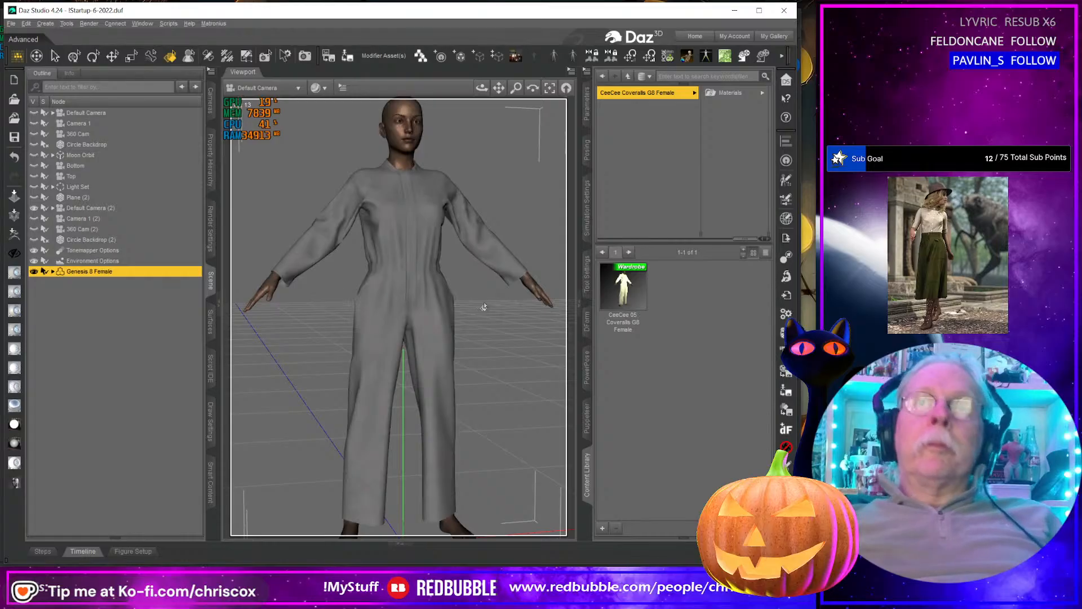
pyautogui.click(212, 490)
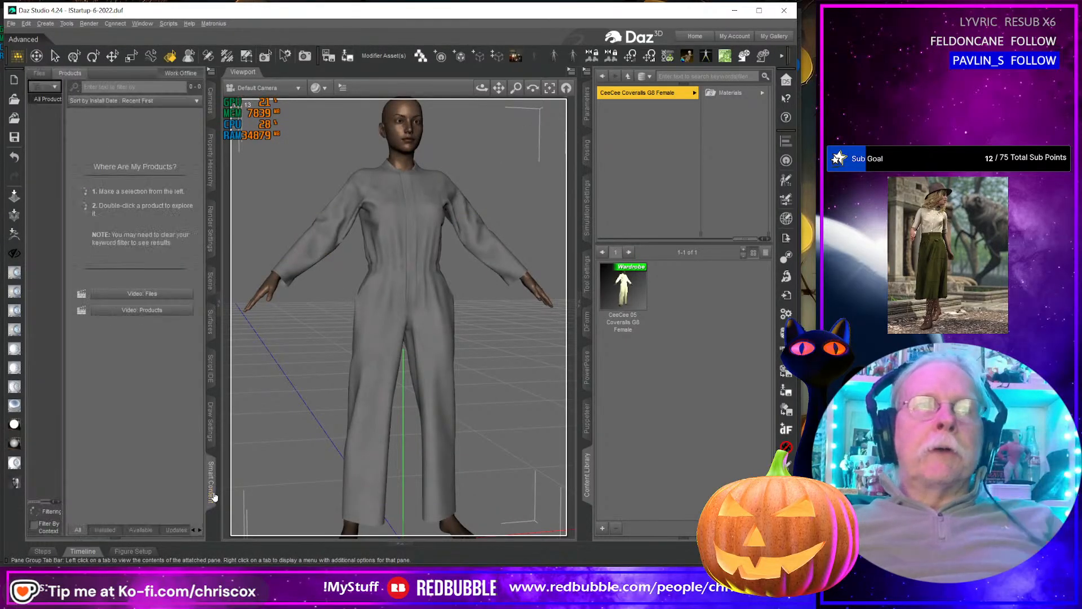
pyautogui.click(212, 74)
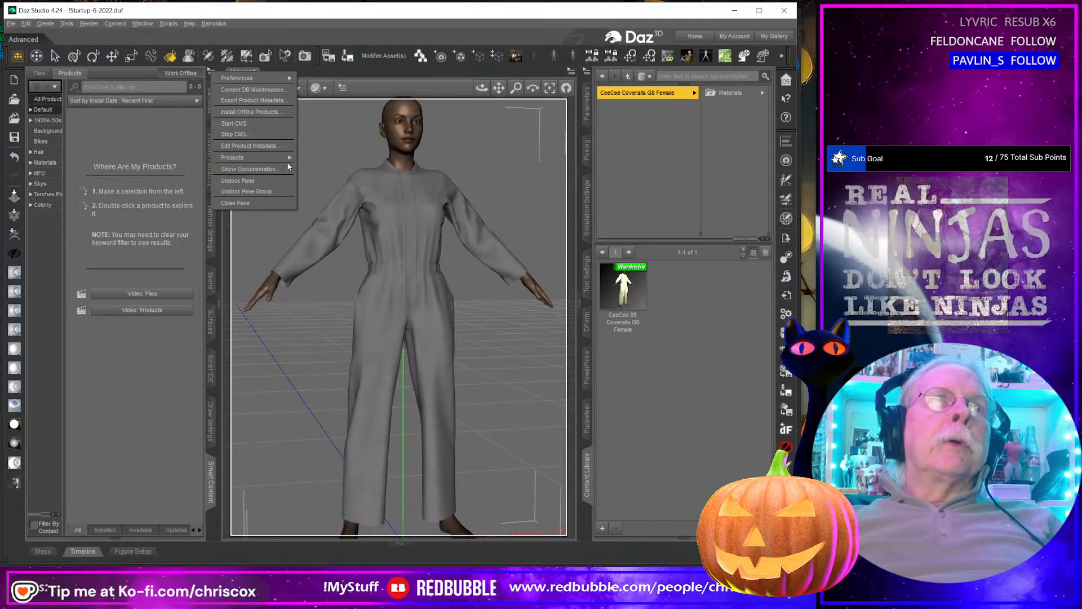
pyautogui.moveTo(291, 161)
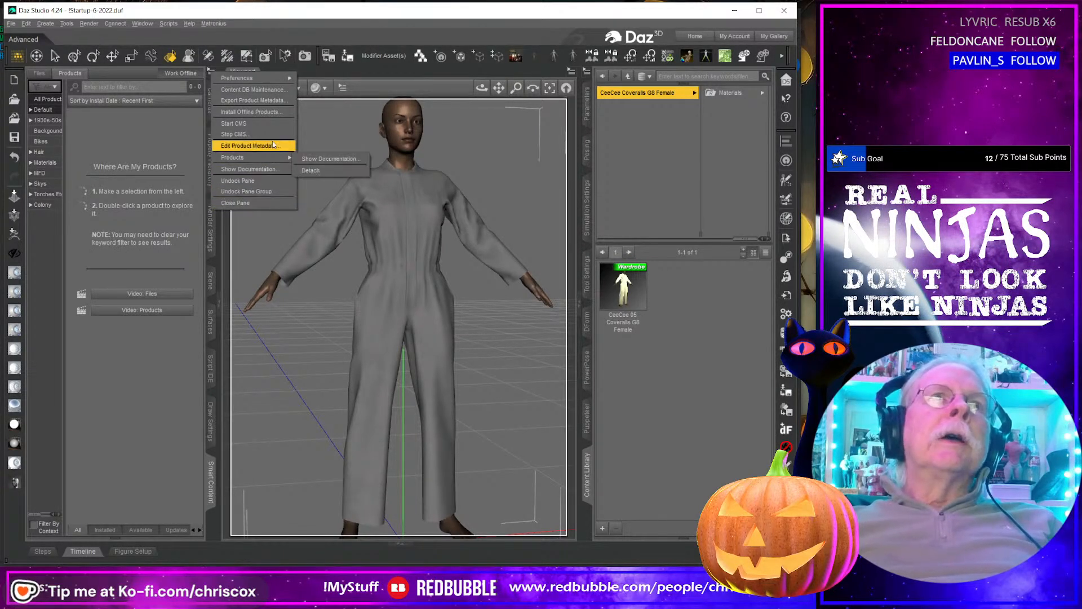
pyautogui.click(237, 134)
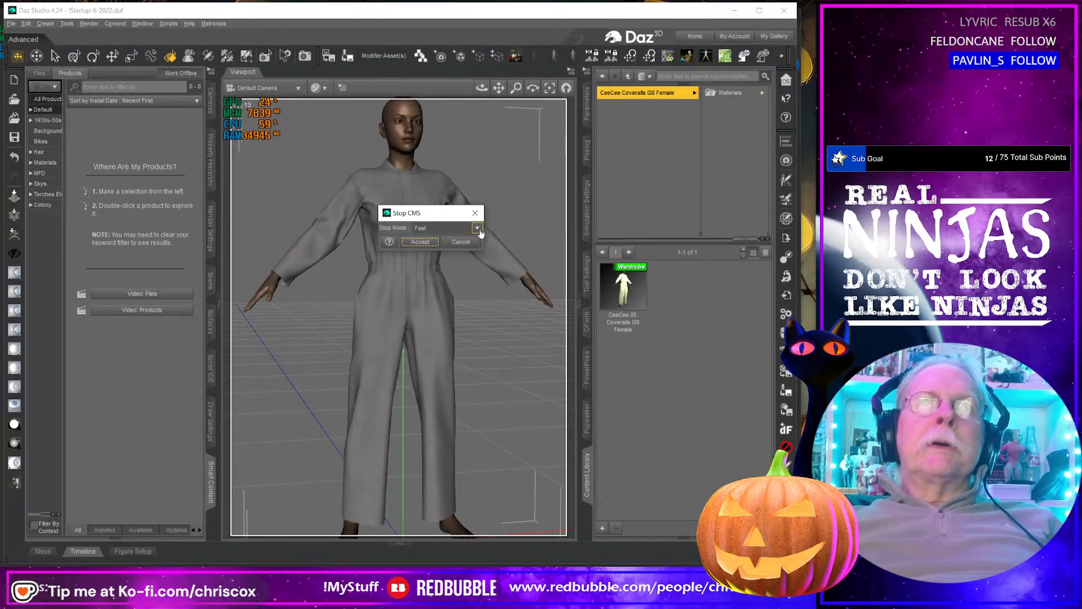
pyautogui.click(477, 229)
pyautogui.click(490, 239)
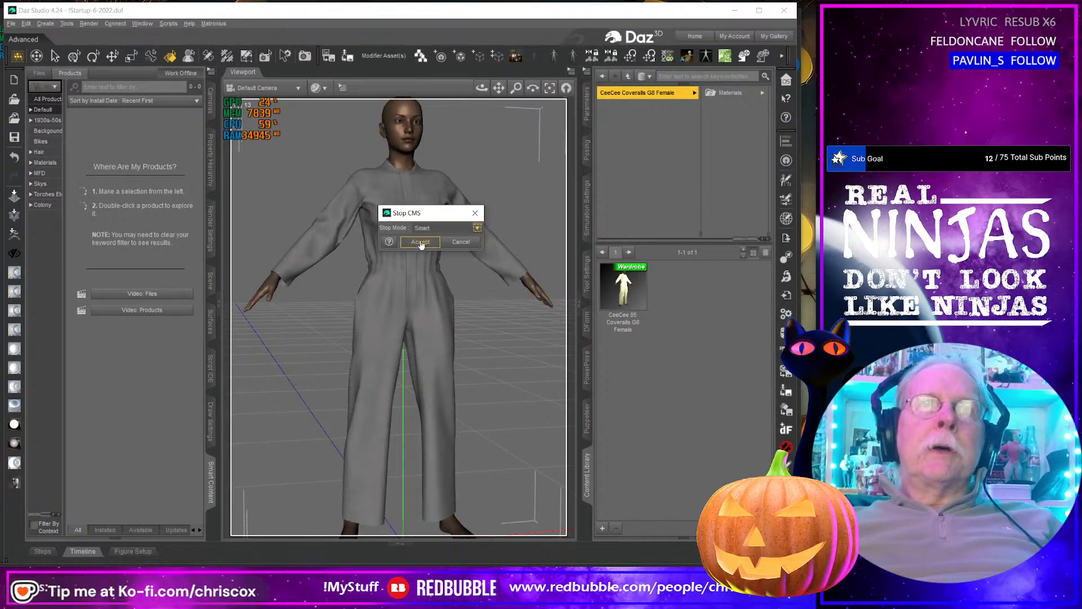
pyautogui.click(420, 242)
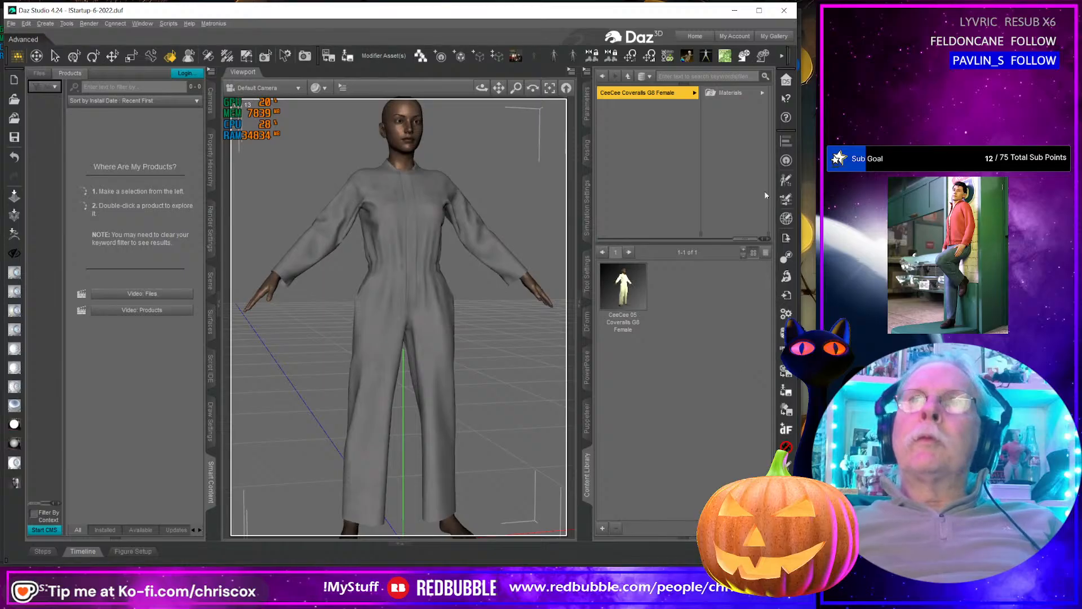
pyautogui.click(728, 95)
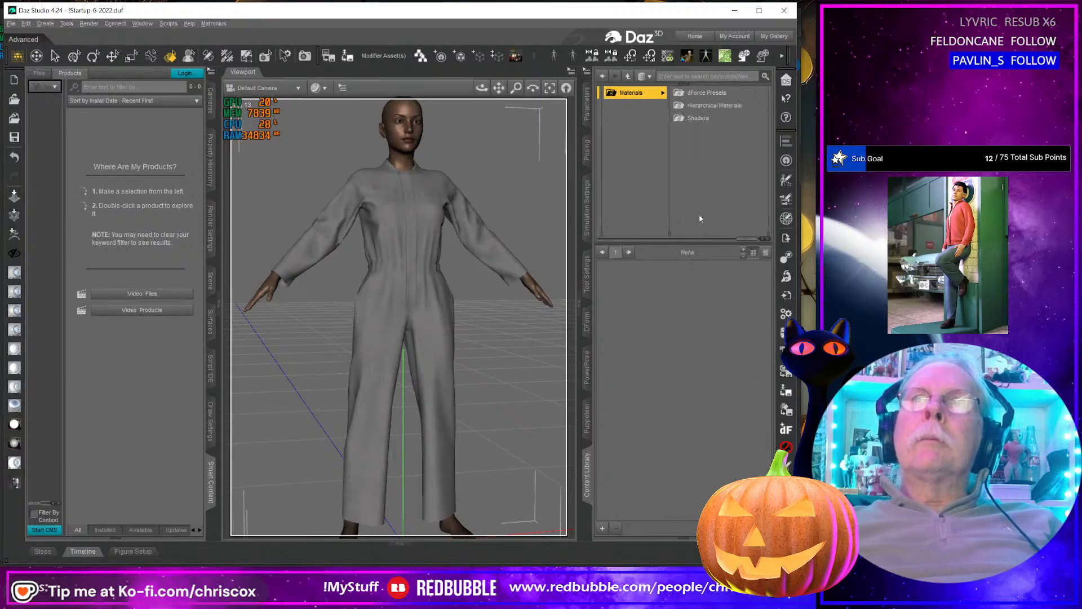
pyautogui.click(602, 528)
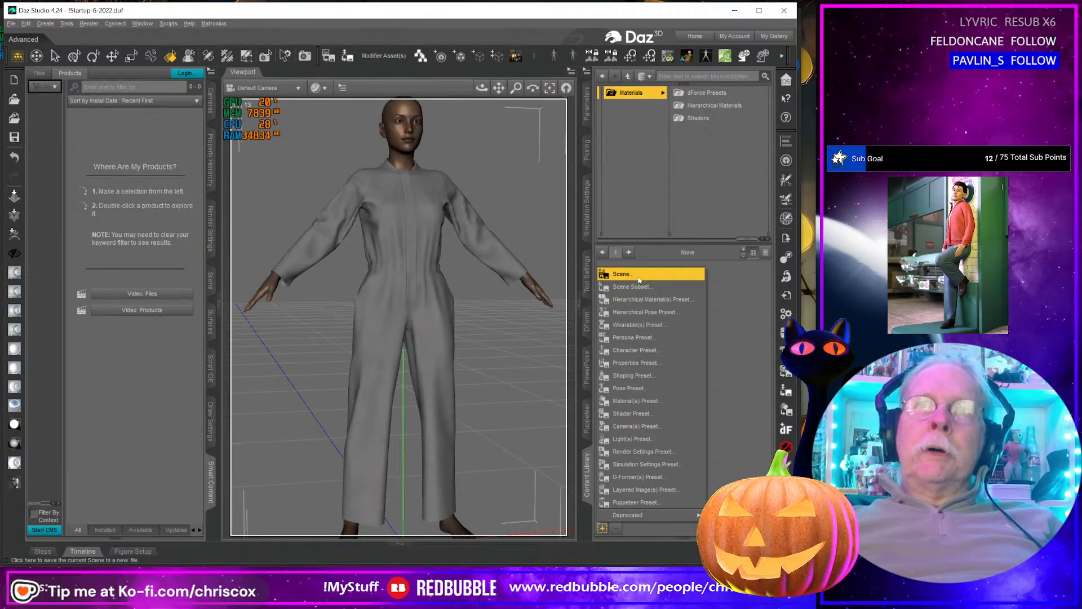
pyautogui.click(646, 401)
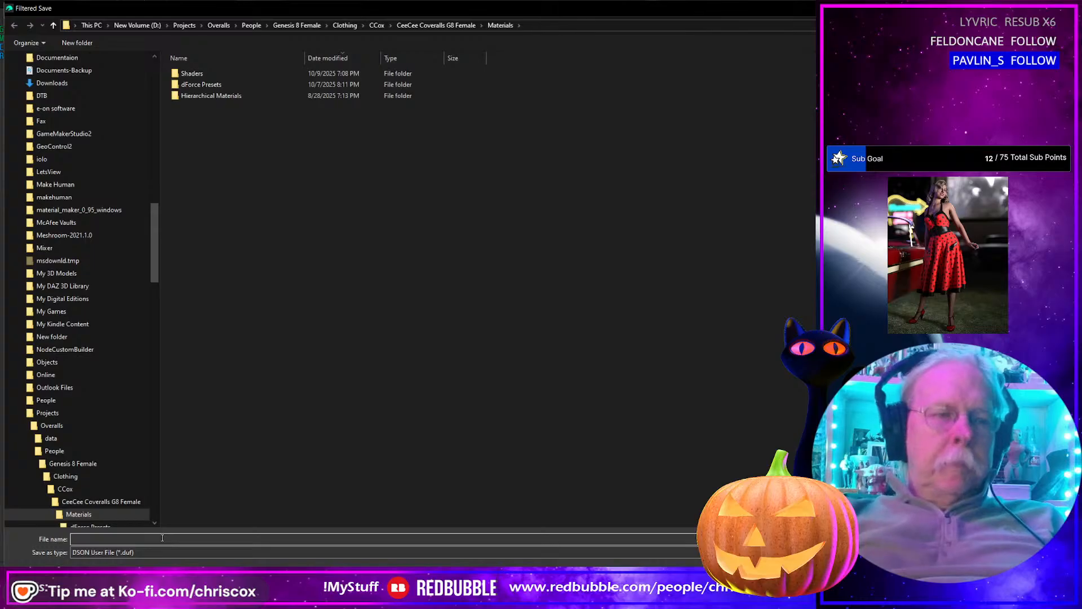
pyautogui.write('CC05')
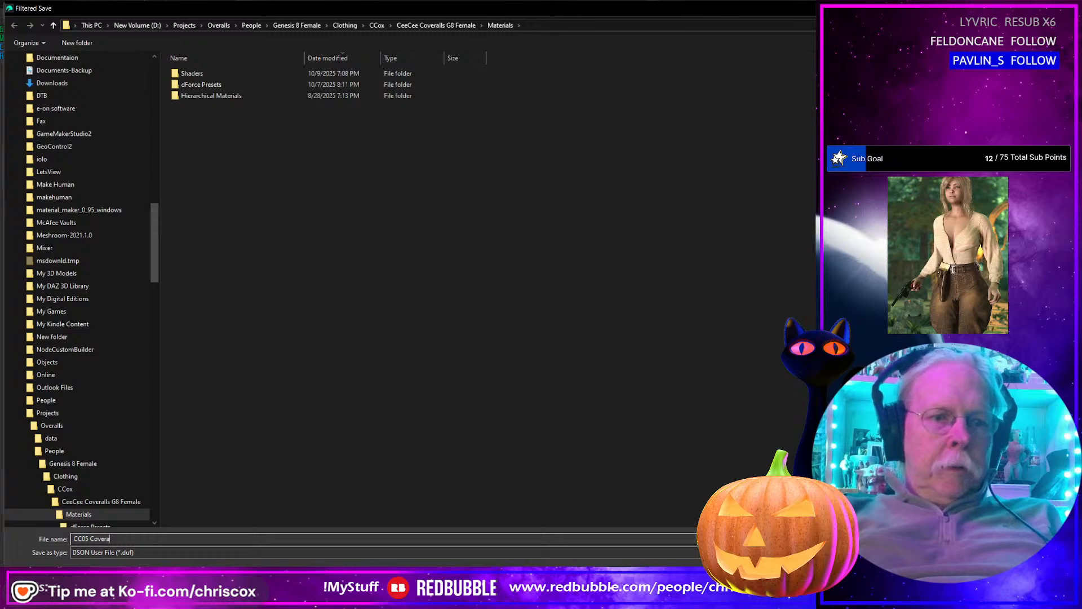
pyautogui.write(' Coveralls')
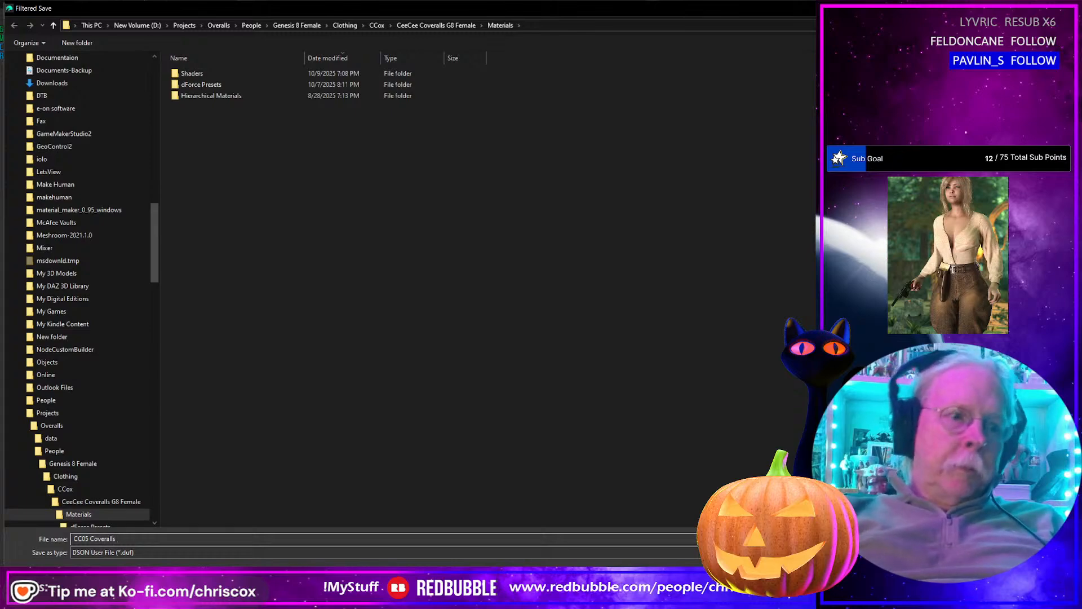
pyautogui.write(' White')
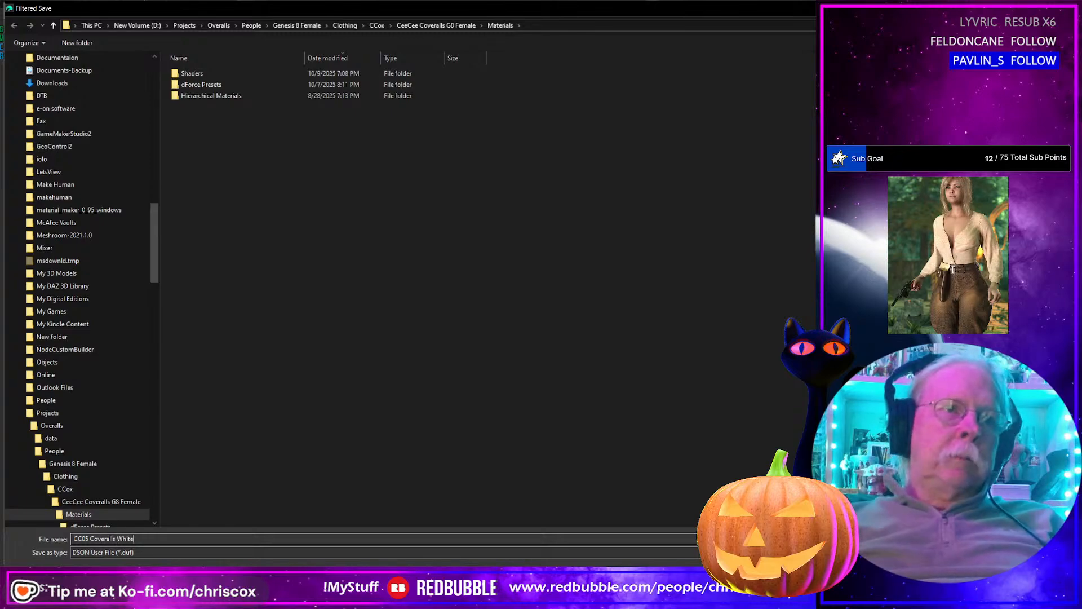
pyautogui.press('Return')
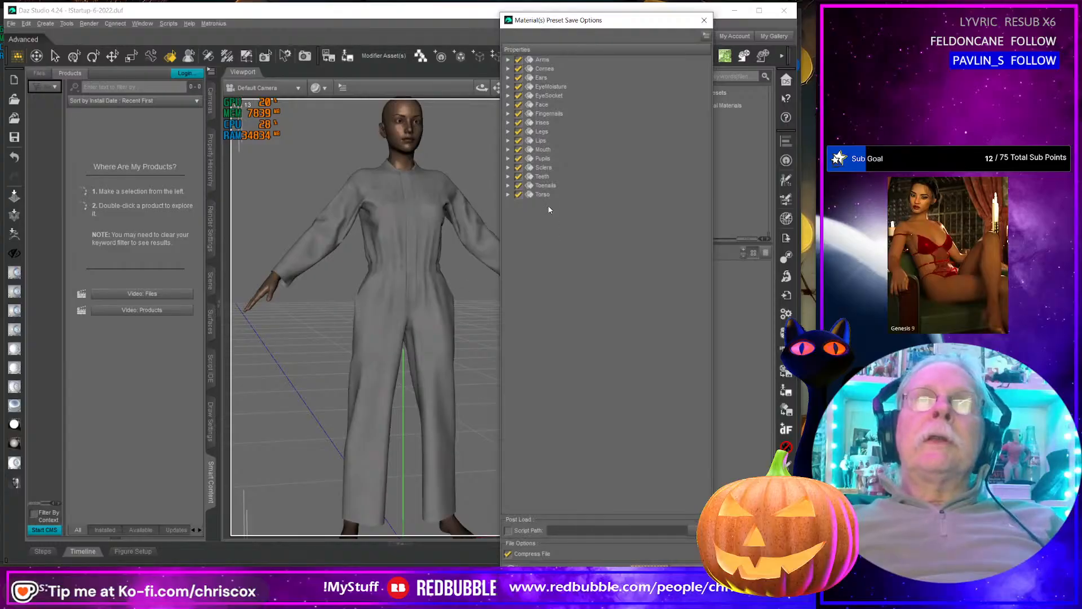
pyautogui.rightClick(545, 189)
pyautogui.moveTo(566, 237)
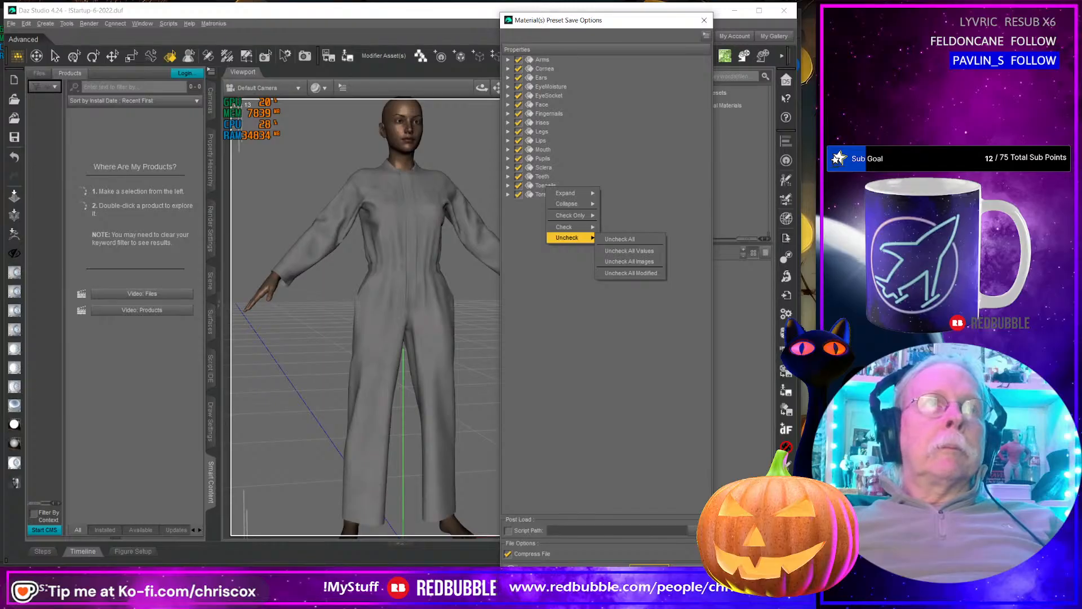
pyautogui.press('Escape')
pyautogui.press('Escape')
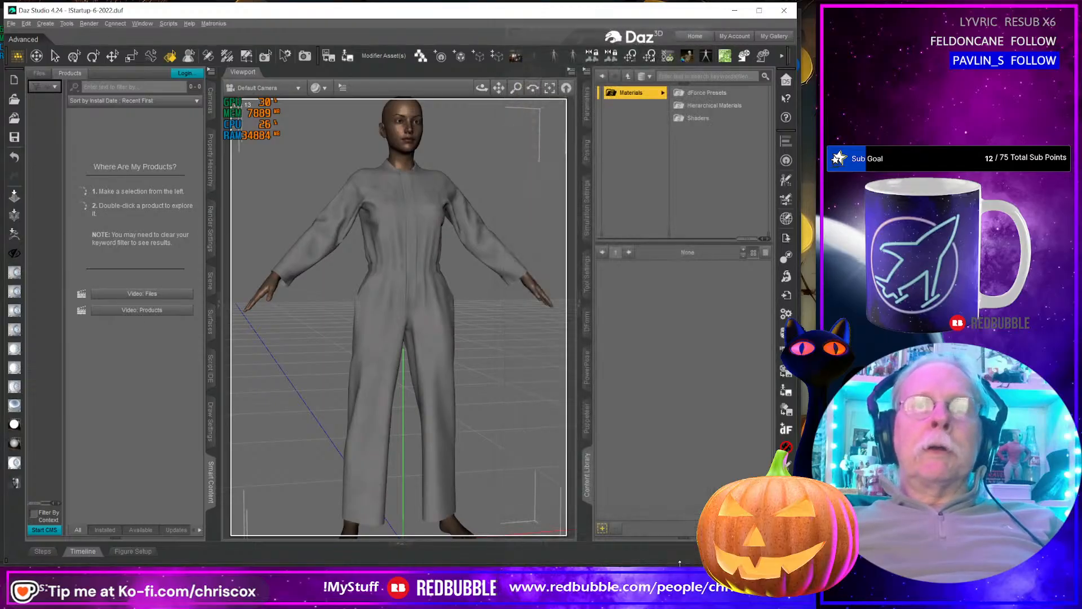
# Step: Start a Material(s) Preset of the coveralls in the Materials folder with the file name CC05 Coveralls White
pyautogui.click(447, 427)
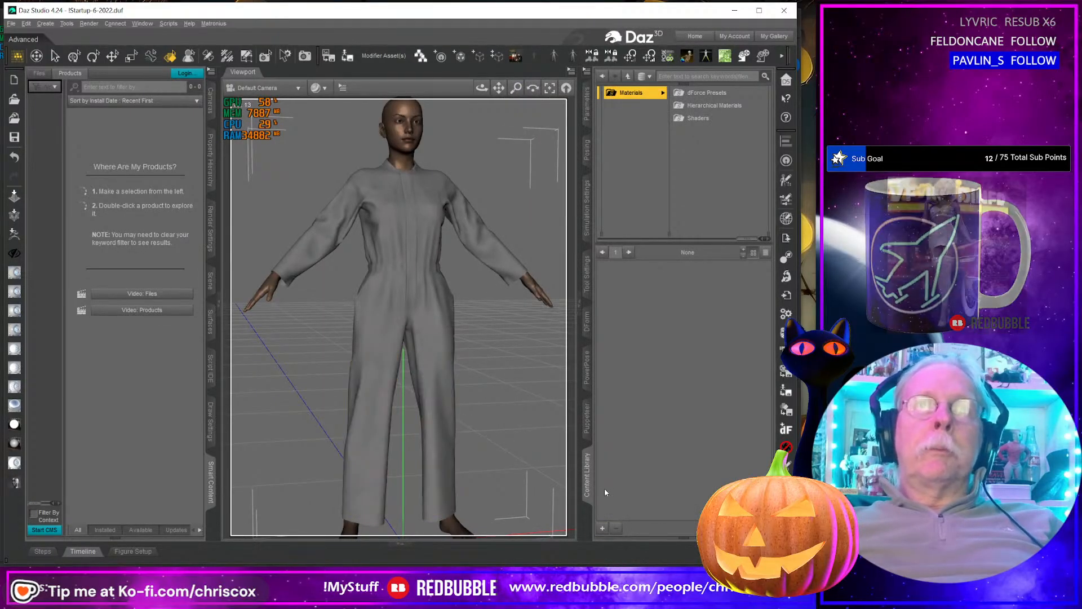
pyautogui.click(602, 528)
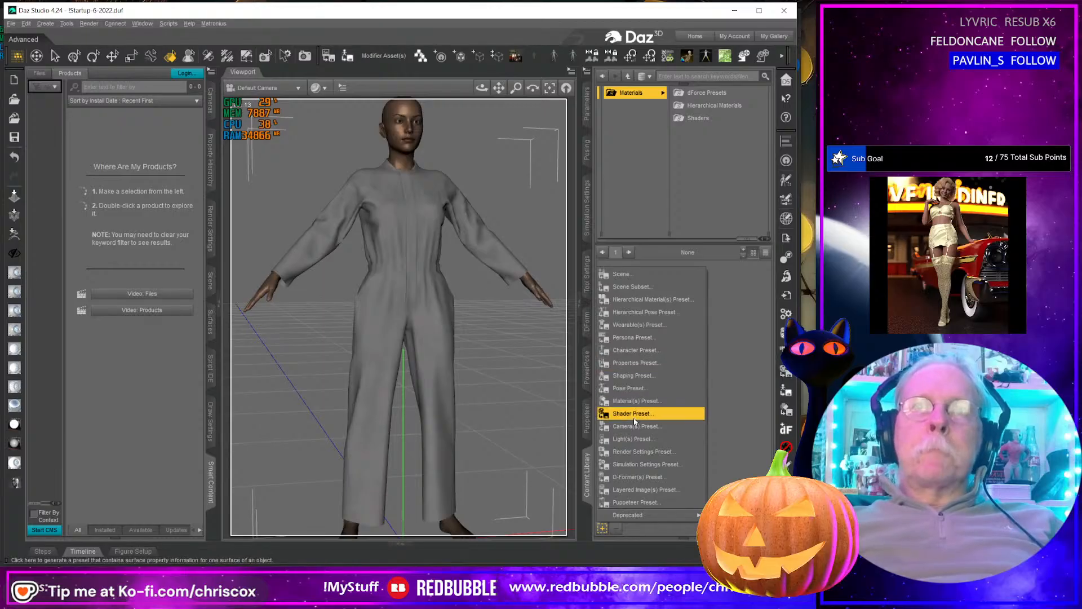
pyautogui.click(626, 400)
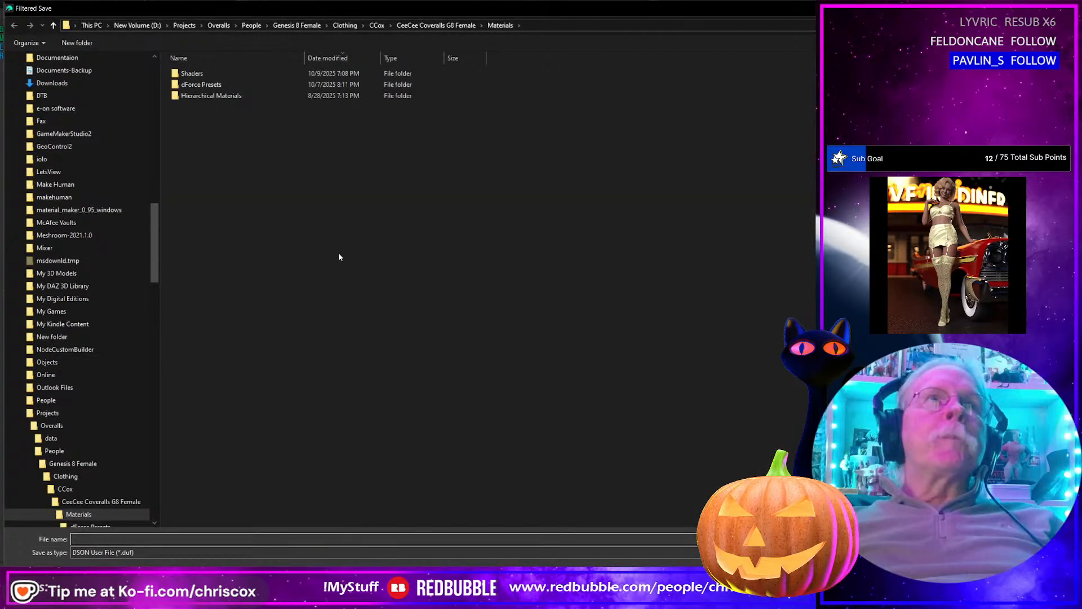
pyautogui.write('CC')
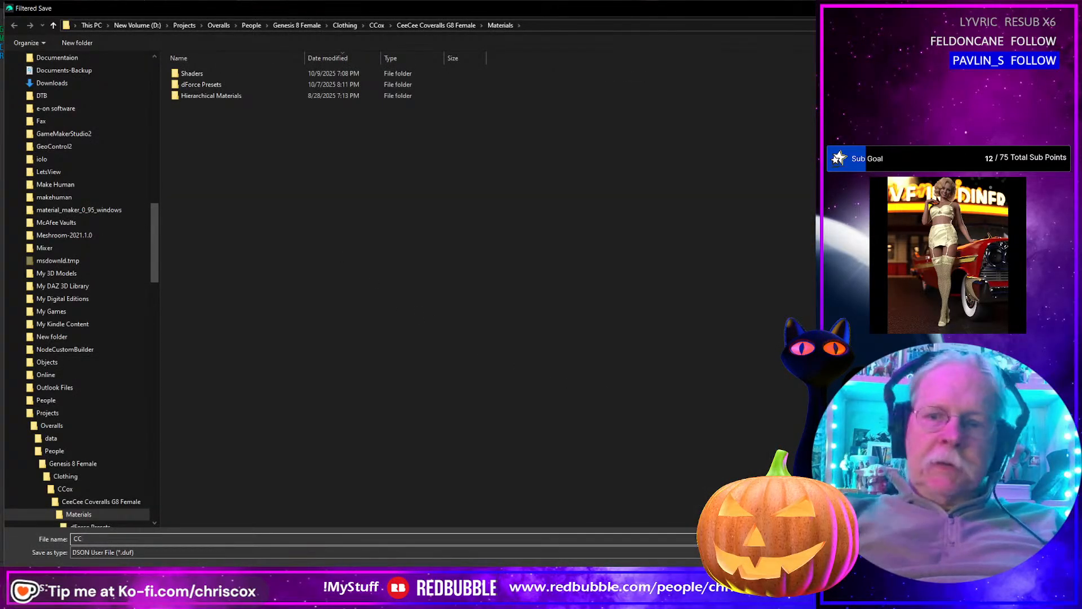
pyautogui.write('05 Cov')
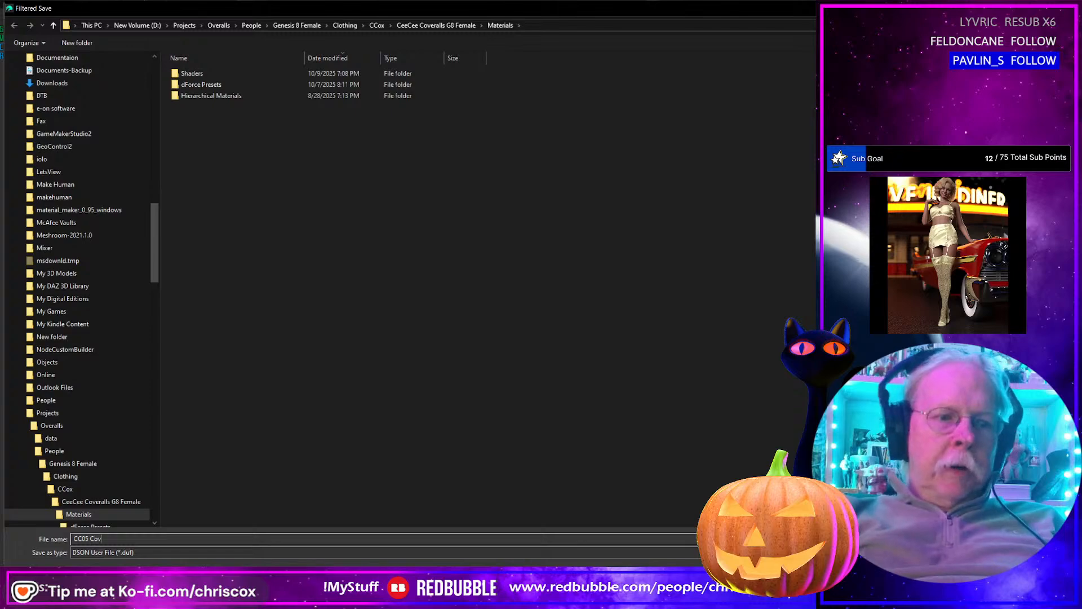
pyautogui.write('eralls ')
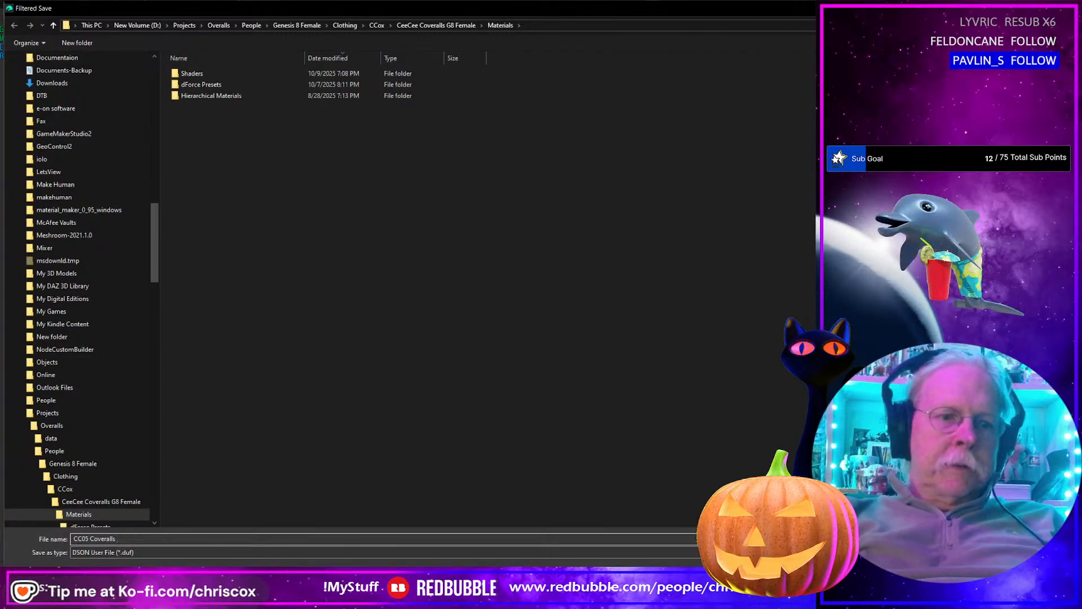
pyautogui.write('Whoite')
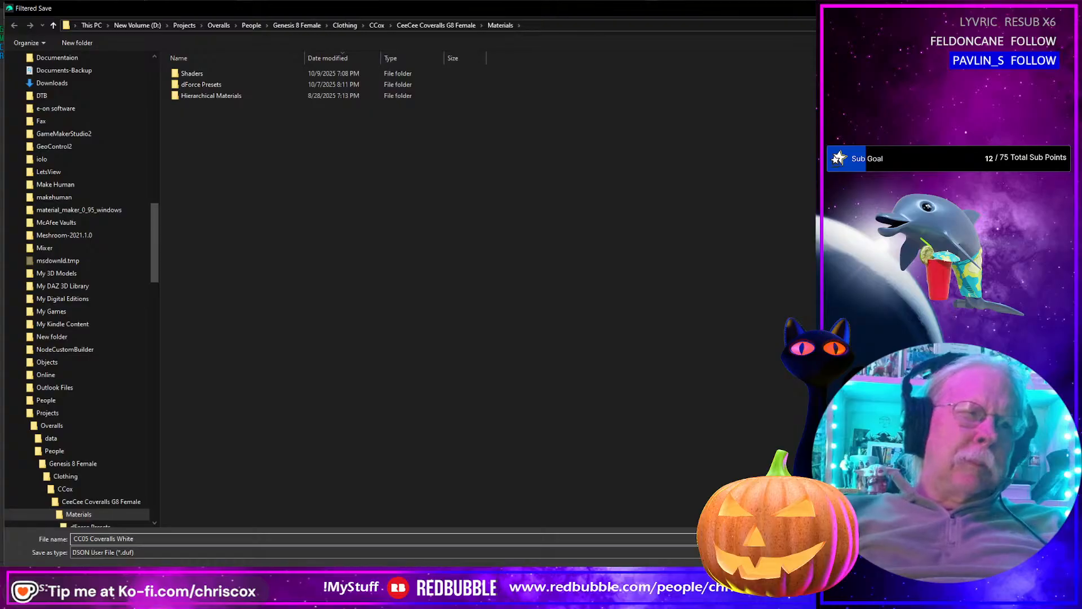
pyautogui.press('Return')
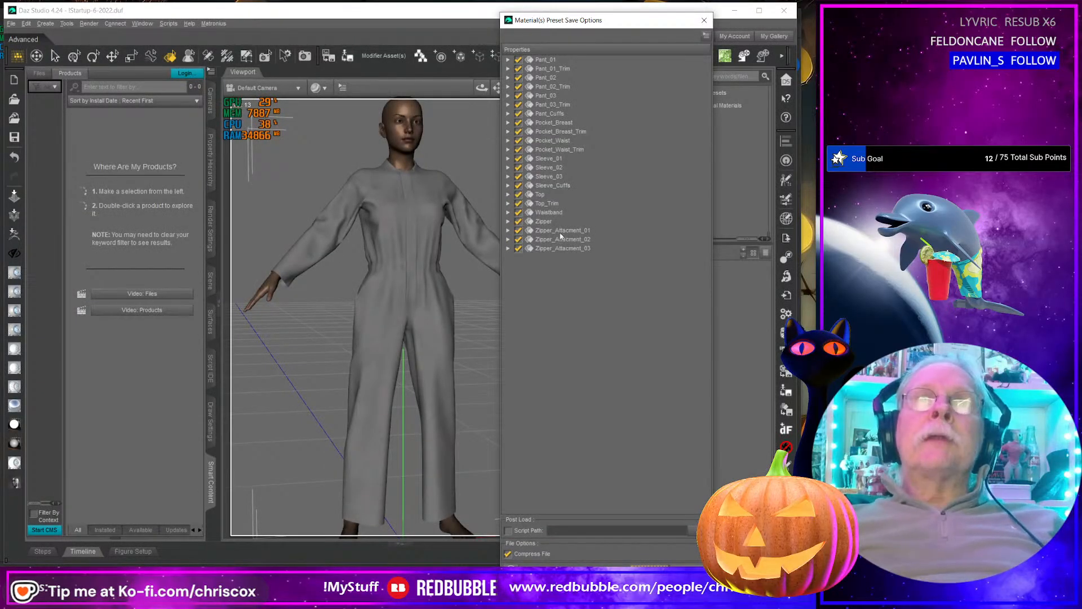
# Step: Exclude all simulation settings from the coveralls' material preset and save it
pyautogui.rightClick(560, 238)
pyautogui.moveTo(602, 291)
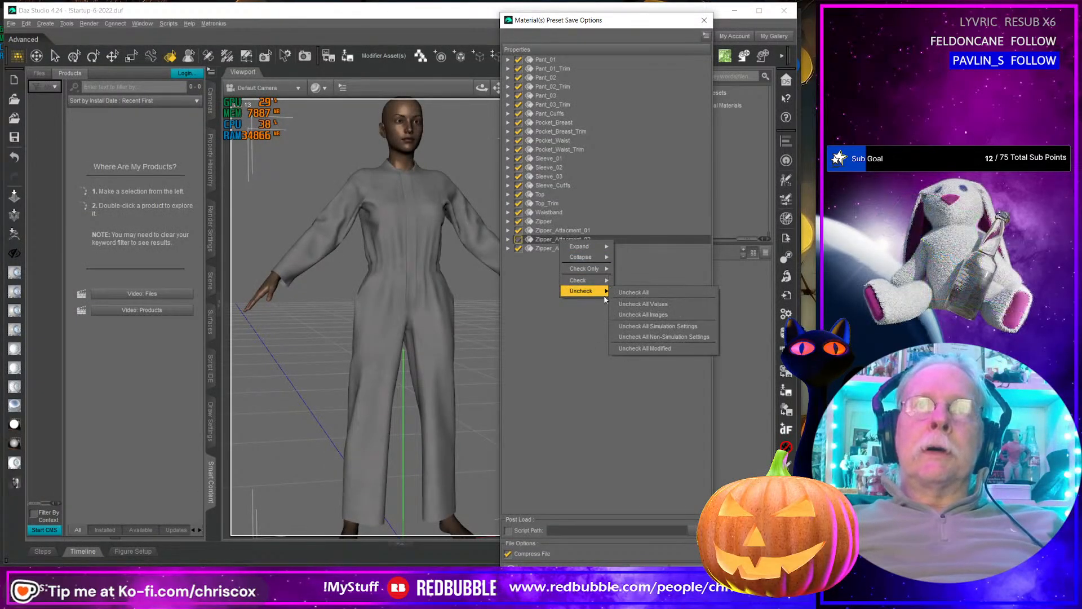
pyautogui.click(655, 326)
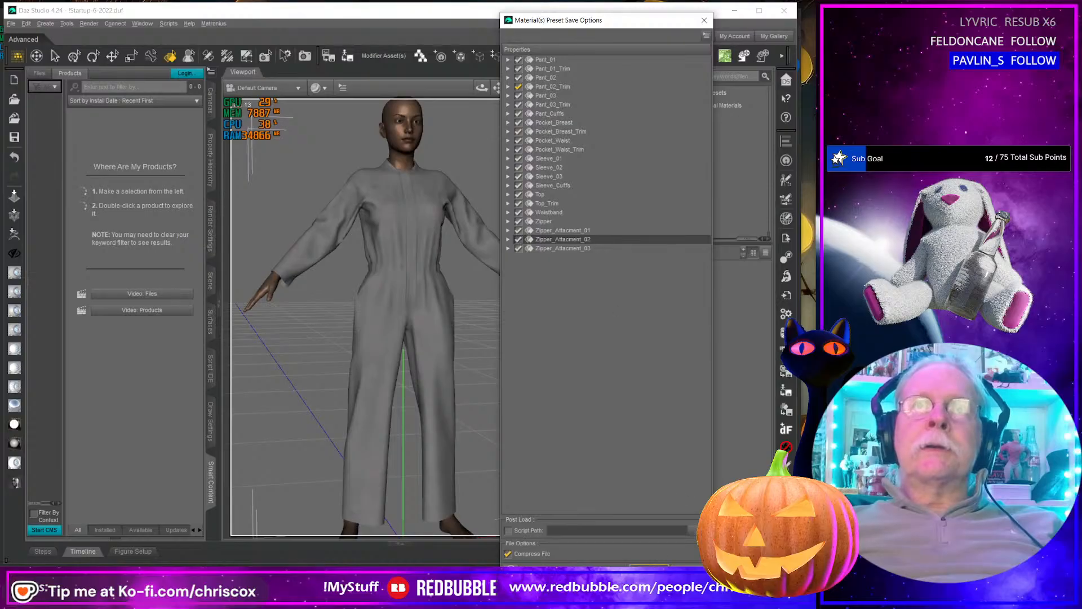
pyautogui.click(649, 566)
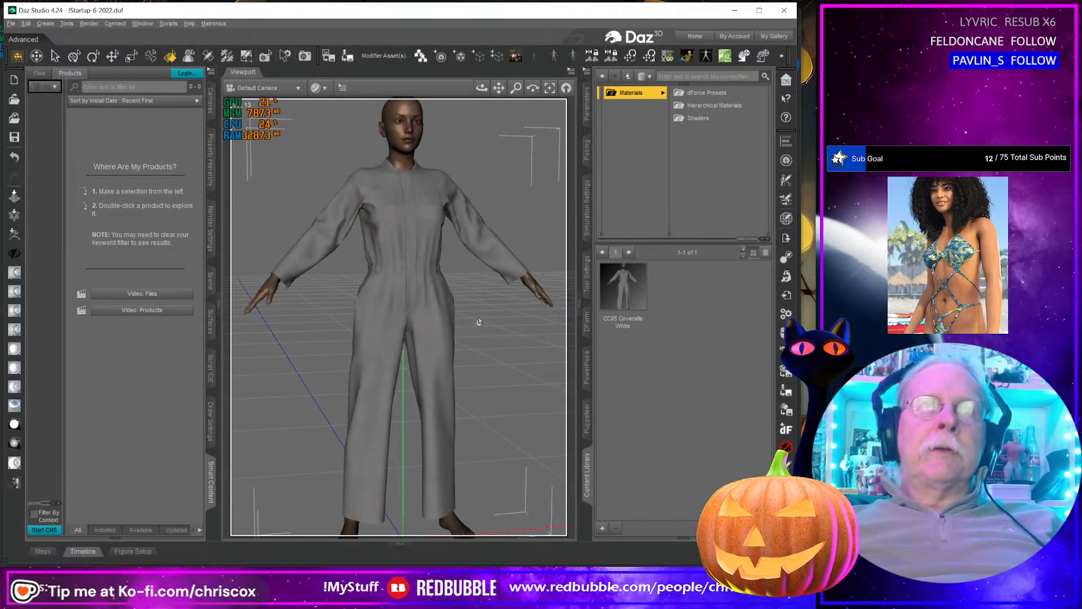
# Step: Assign CC05 Coveralls_Black_BaseColor.jpg from the CC05 Coveralls textures folder as the Base Color map on all coveralls surfaces
pyautogui.scroll(-1, 480, 328)
pyautogui.moveTo(480, 329); pyautogui.dragTo(473, 324, button='middle')
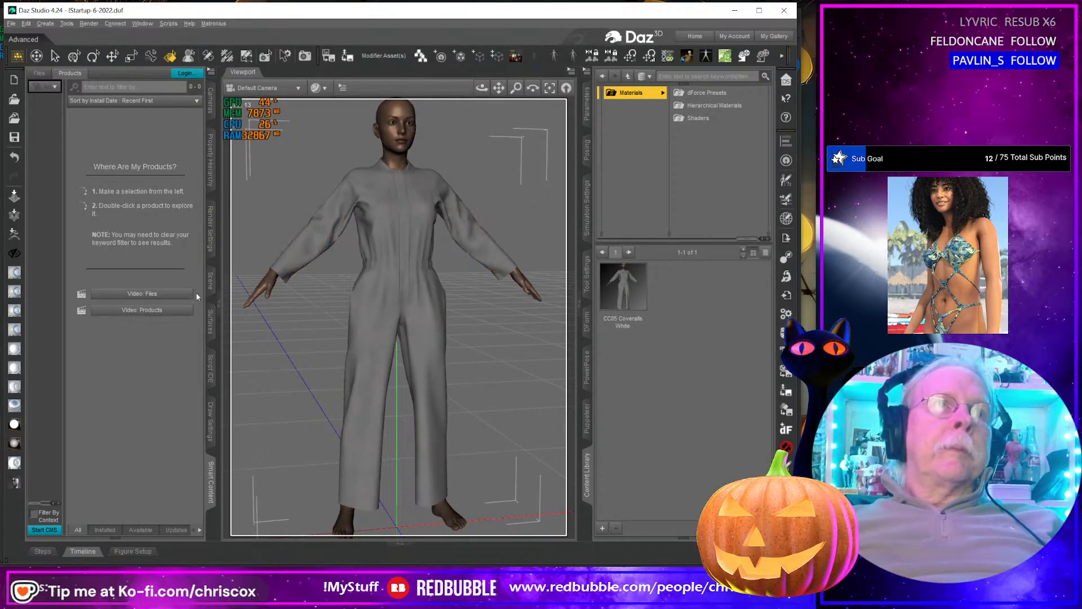
pyautogui.click(208, 322)
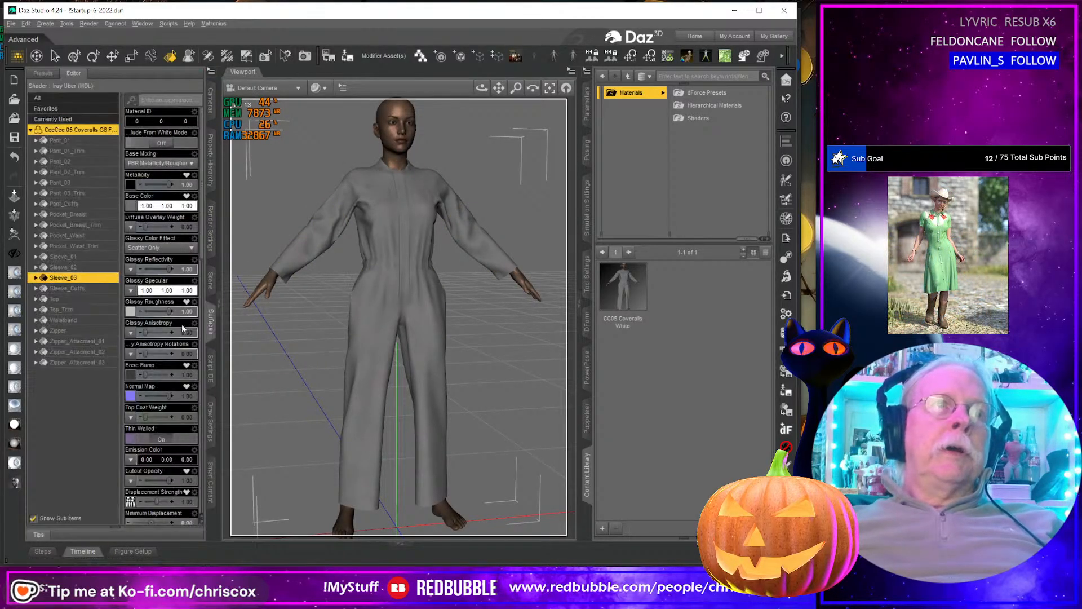
pyautogui.click(70, 130)
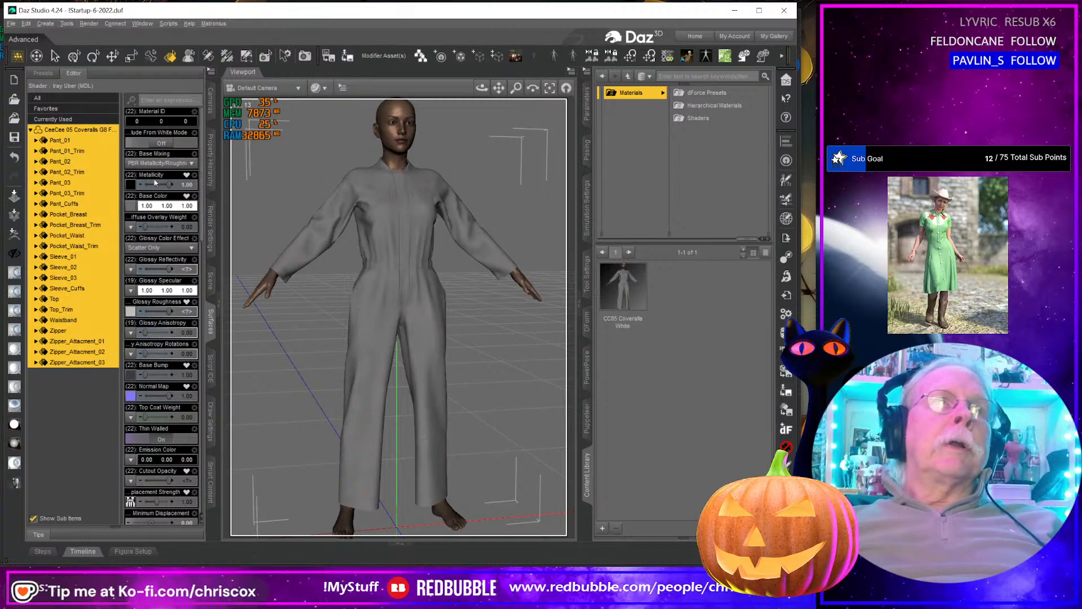
pyautogui.moveTo(129, 213)
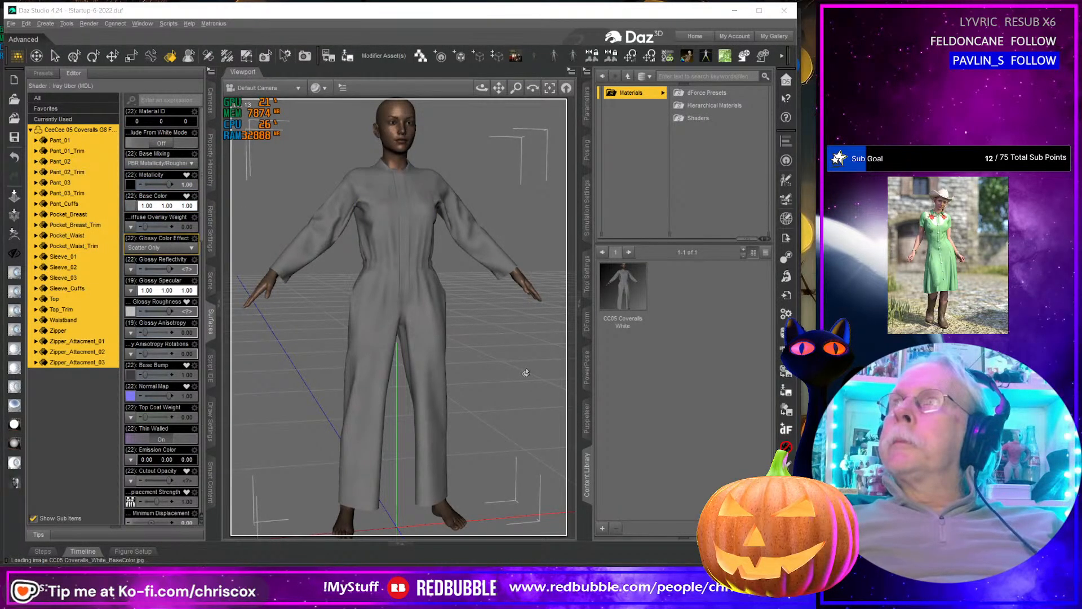
pyautogui.hotkey('alt', 'Tab')
pyautogui.scroll(3, 509, 337)
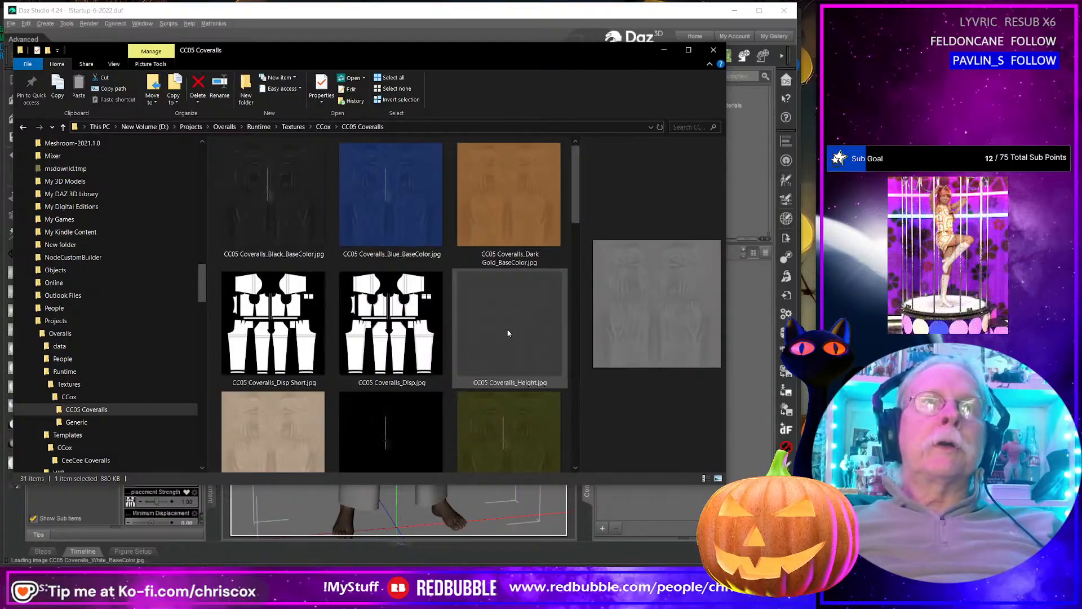
pyautogui.moveTo(371, 57); pyautogui.dragTo(525, 51)
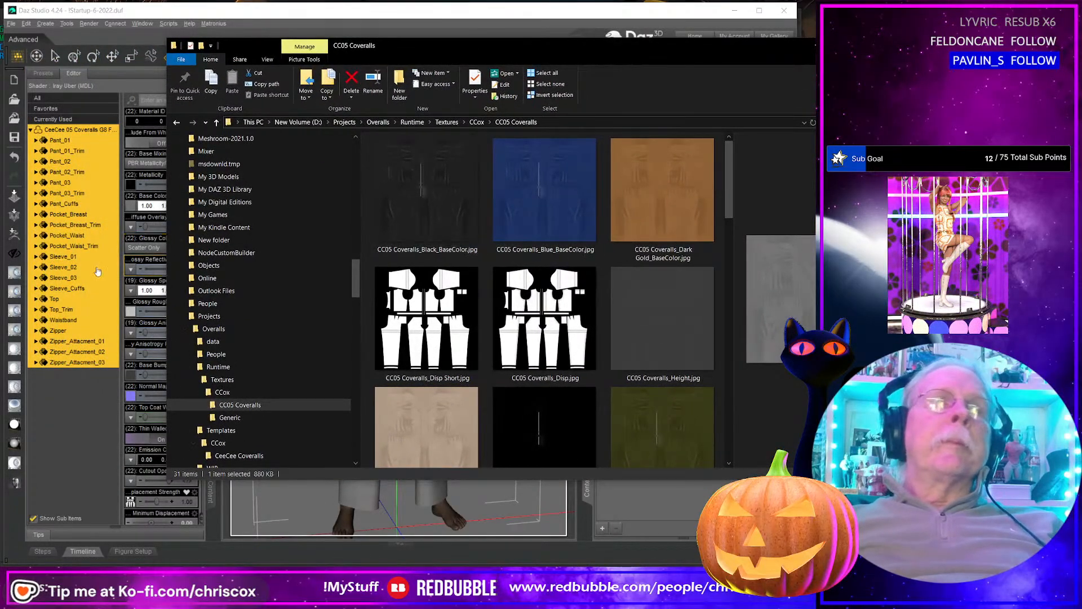
pyautogui.click(427, 192)
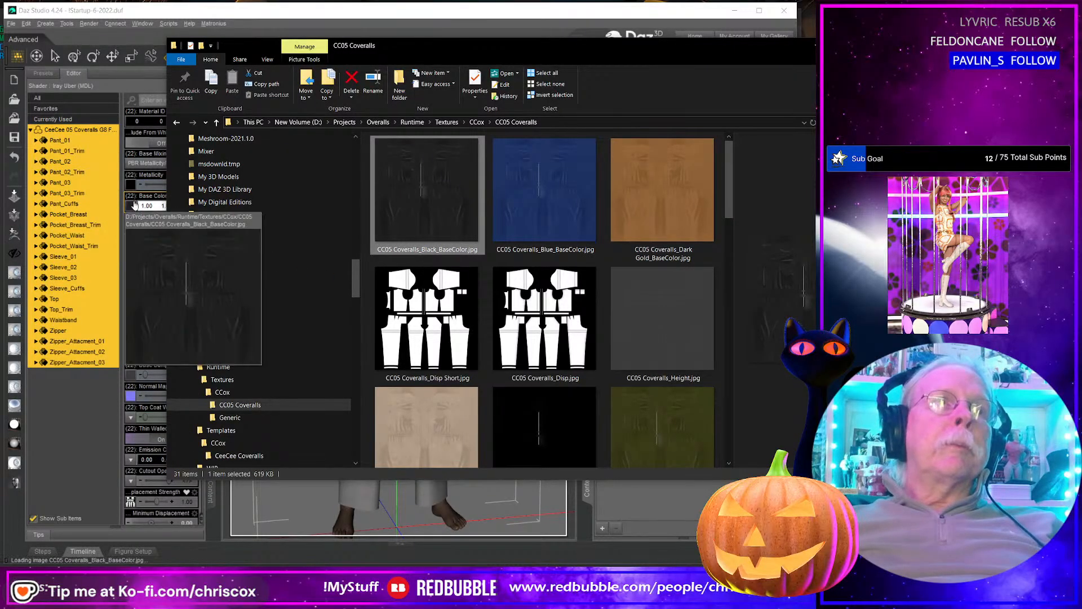
pyautogui.click(182, 5)
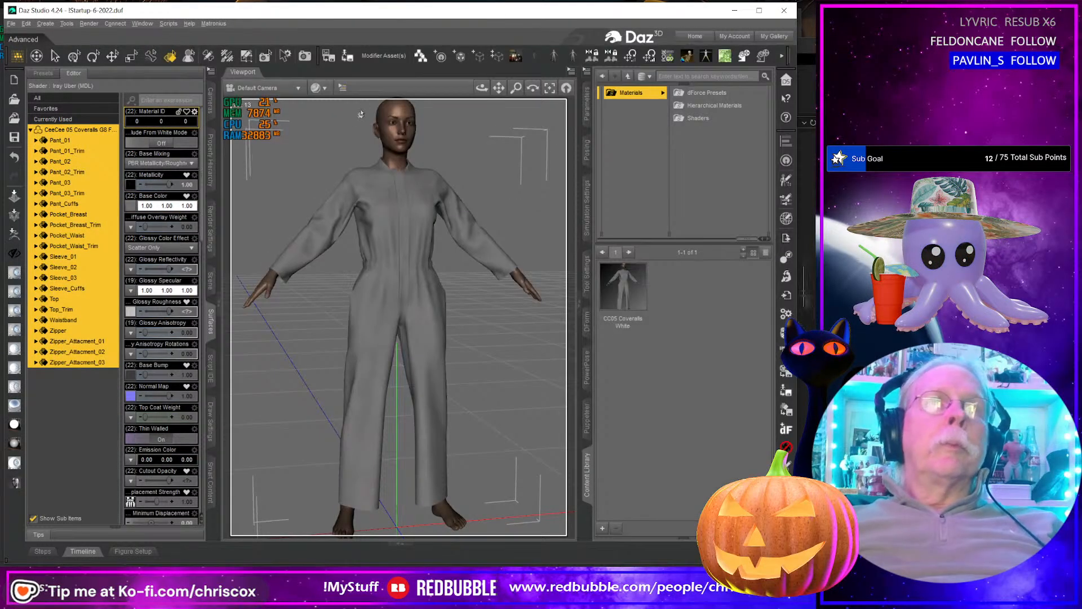
# Step: Apply the CC05 Coveralls_Black_BaseColor.jpg texture from the CC05 Coveralls folder to the Base Color of the selected coveralls surfaces
pyautogui.hotkey('alt', 'Tab')
pyautogui.moveTo(397, 214); pyautogui.dragTo(133, 207)
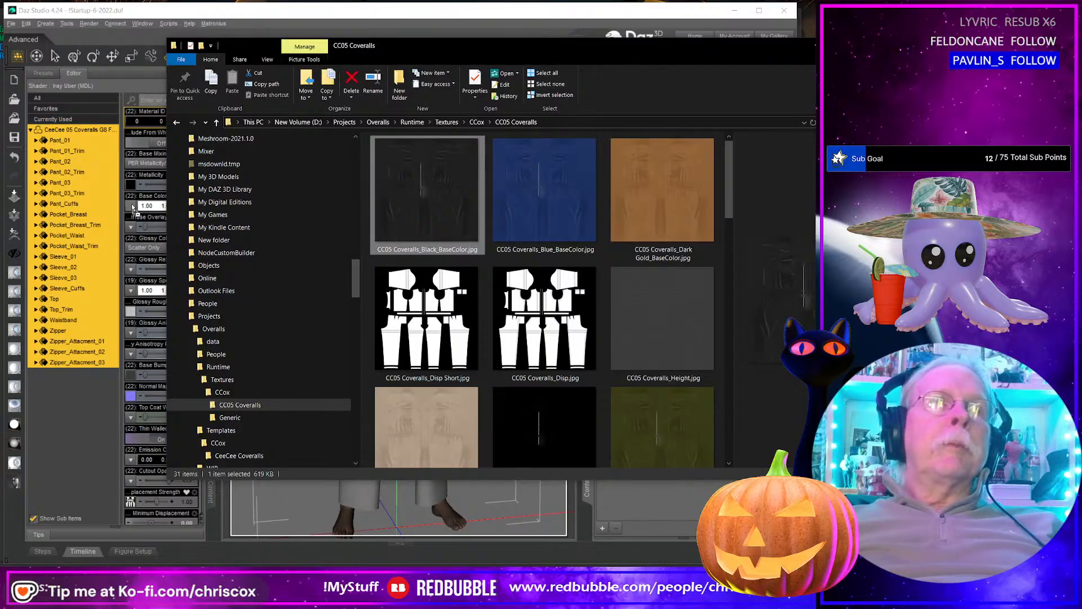
pyautogui.click(143, 35)
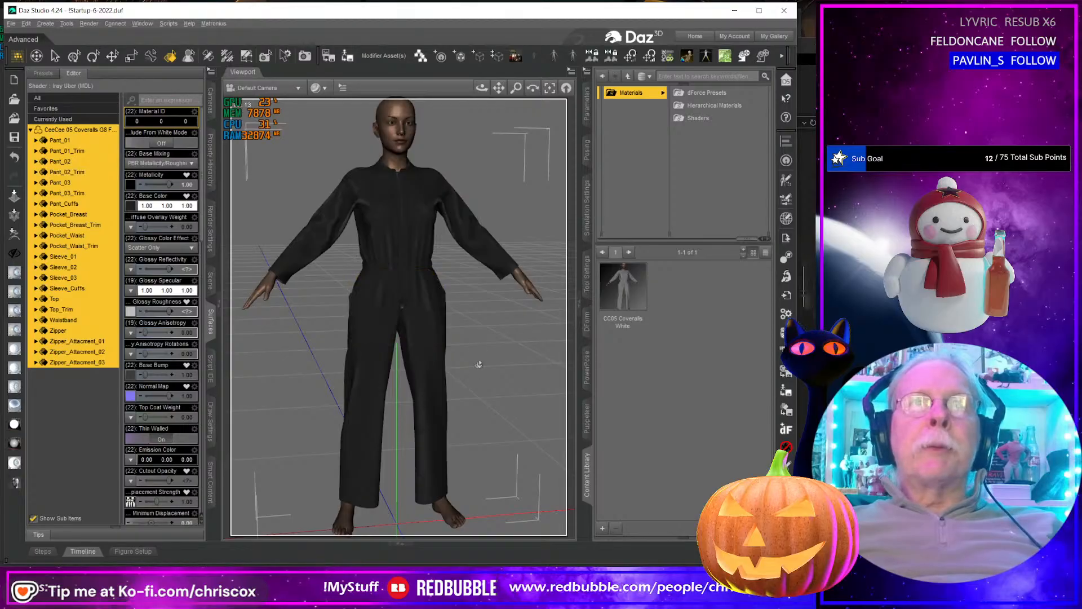
# Step: Open CC05 Coveralls_Black_BaseColor.jpg from the CC05 Coveralls textures folder in Photoshop for editing
pyautogui.hotkey('alt', 'Tab')
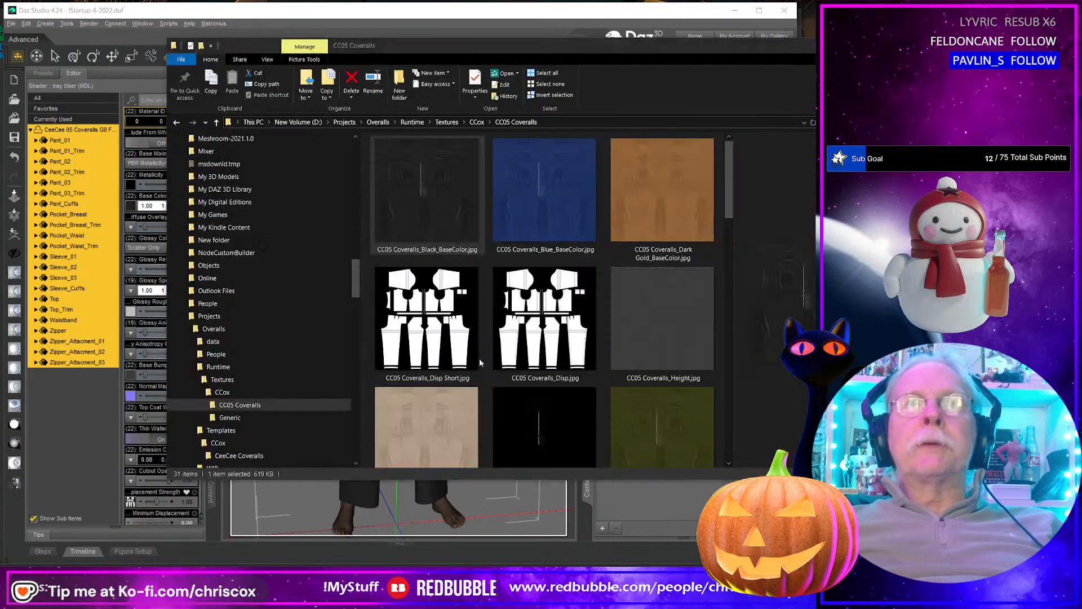
pyautogui.rightClick(416, 203)
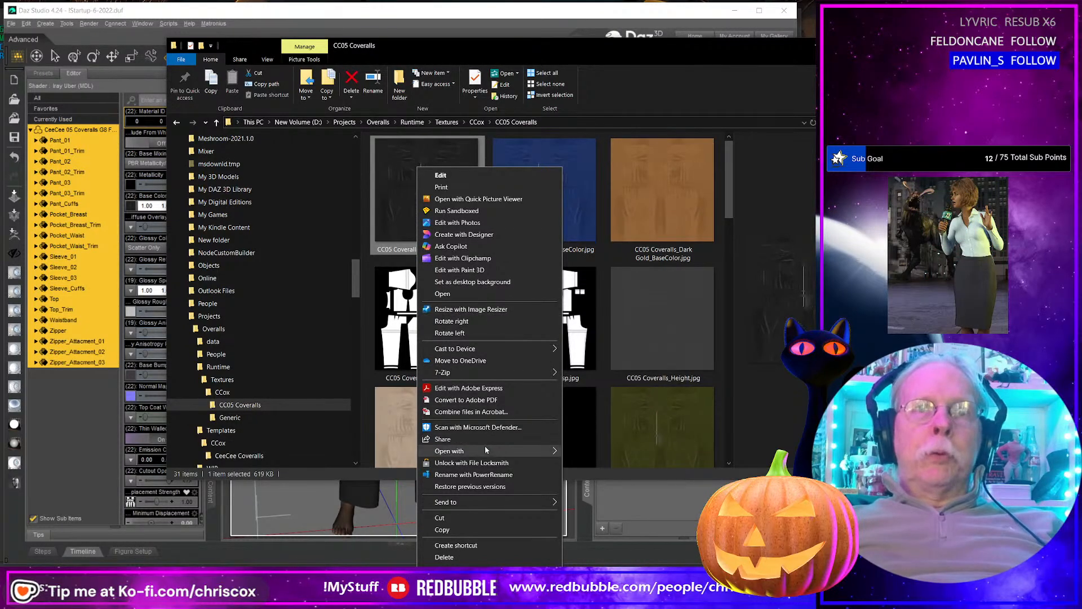
pyautogui.moveTo(484, 449)
pyautogui.click(598, 464)
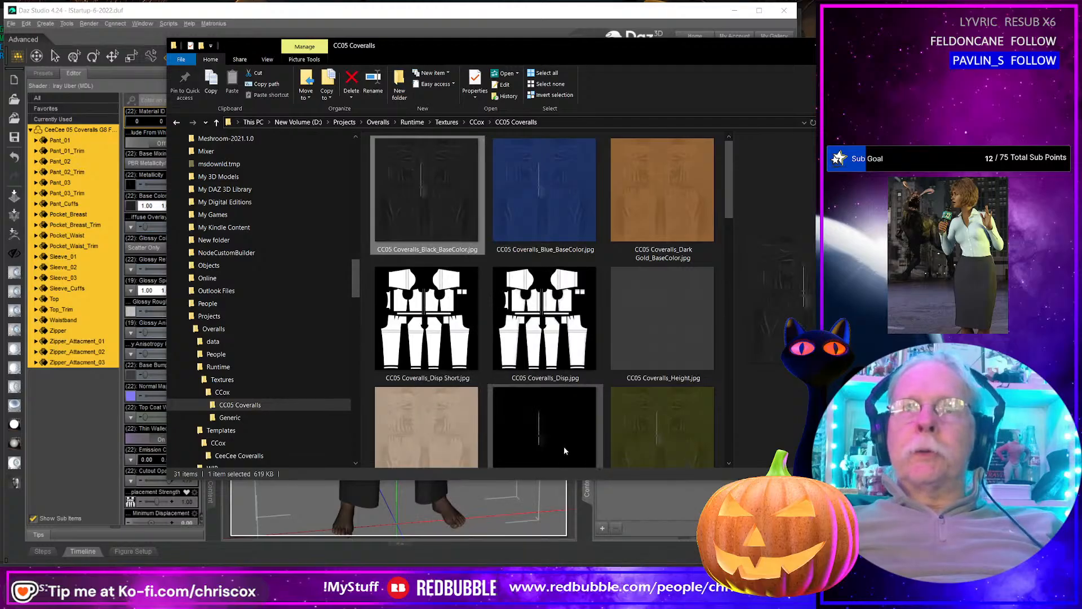
# Step: Clone nearby dark fabric over the small light gray remnant opposite the lower end of the zipper strip in the black base color texture
pyautogui.keyDown('alt'); pyautogui.scroll(6, 518, 378); pyautogui.keyUp('alt')
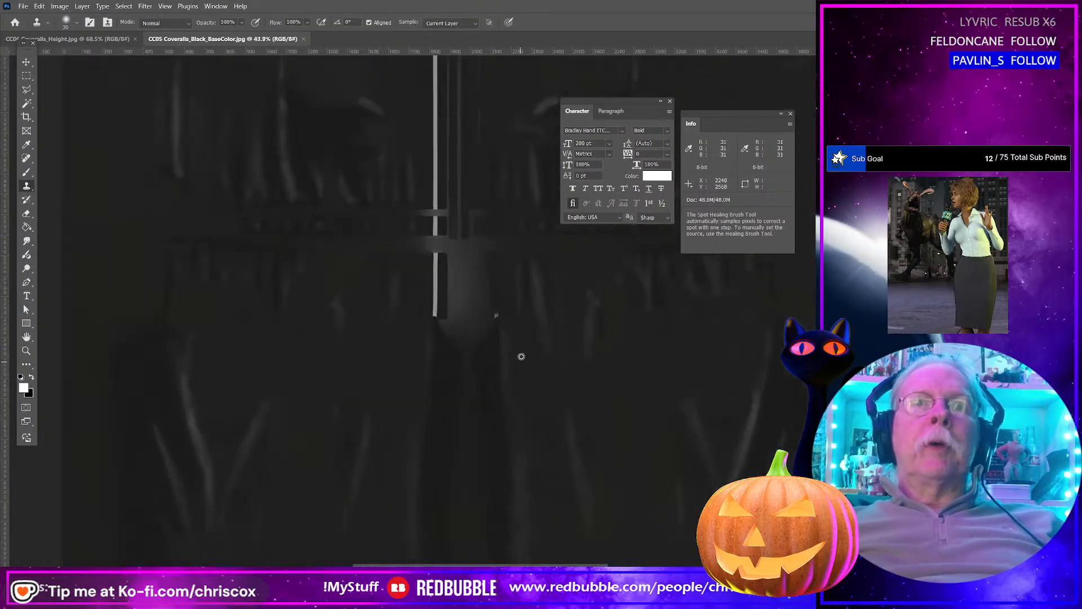
pyautogui.scroll(5, 486, 306)
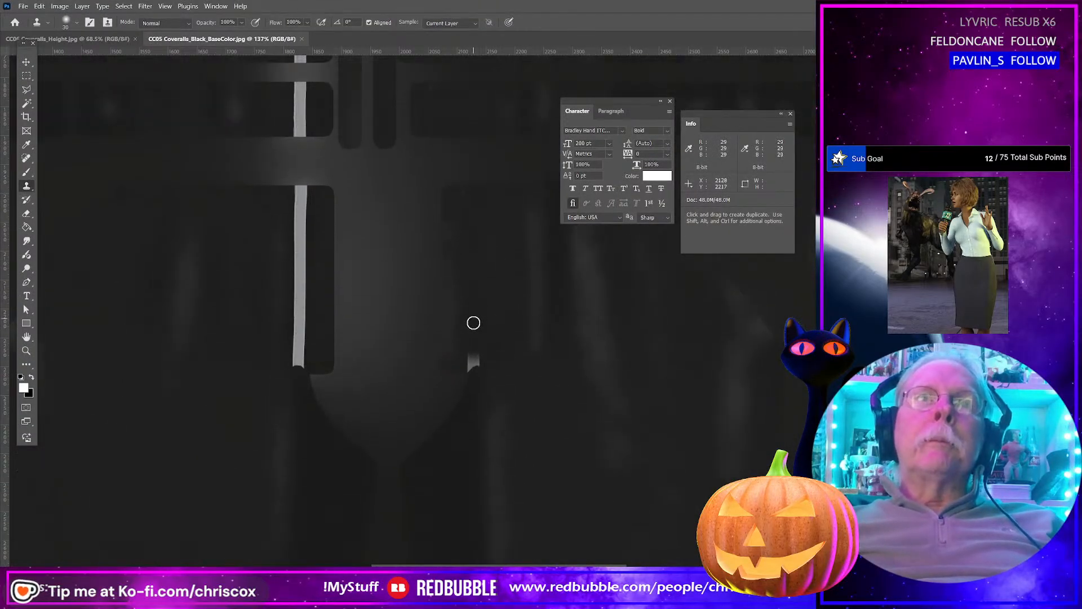
pyautogui.keyDown('alt'); pyautogui.scroll(4, 489, 404); pyautogui.keyUp('alt')
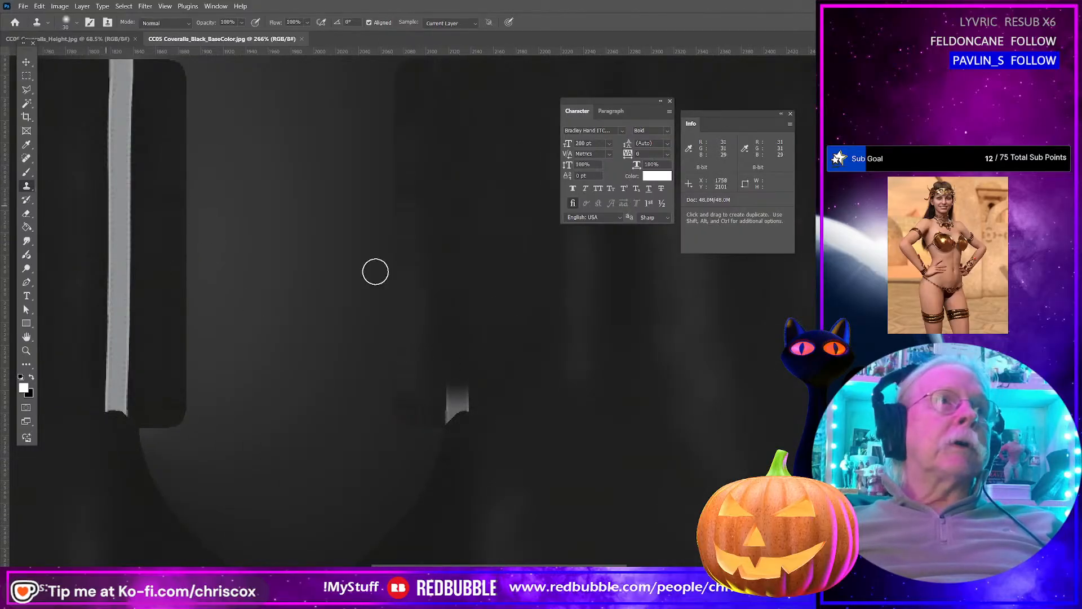
pyautogui.keyDown('alt'); pyautogui.click(526, 314); pyautogui.keyUp('alt')
pyautogui.moveTo(460, 405)
pyautogui.mouseDown()
pyautogui.moveTo(447, 415)
pyautogui.moveTo(457, 392)
pyautogui.mouseUp()
pyautogui.scroll(2, 494, 314)
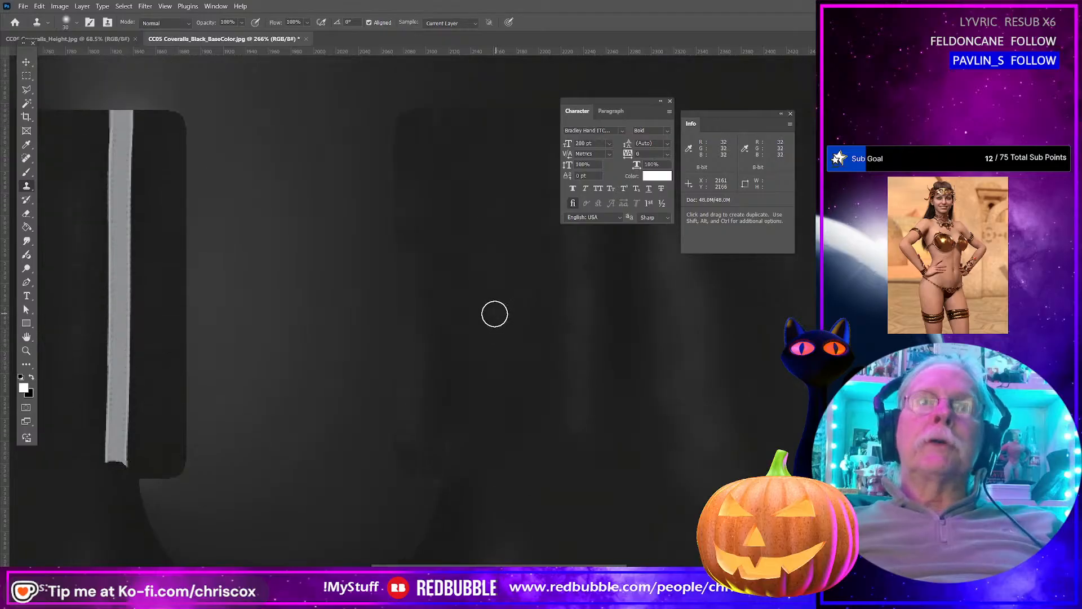
pyautogui.scroll(10, 467, 370)
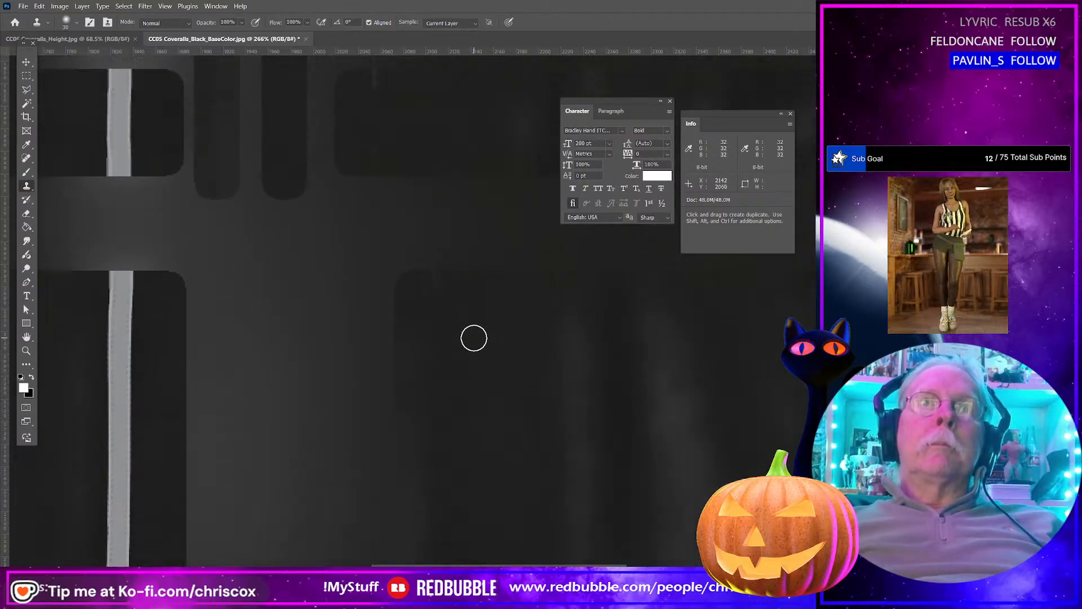
# Step: Clone neighbouring dark fabric over the faint light vertical streaks beside the double seam strips in the upper part of the black base colour texture
pyautogui.scroll(2, 473, 339)
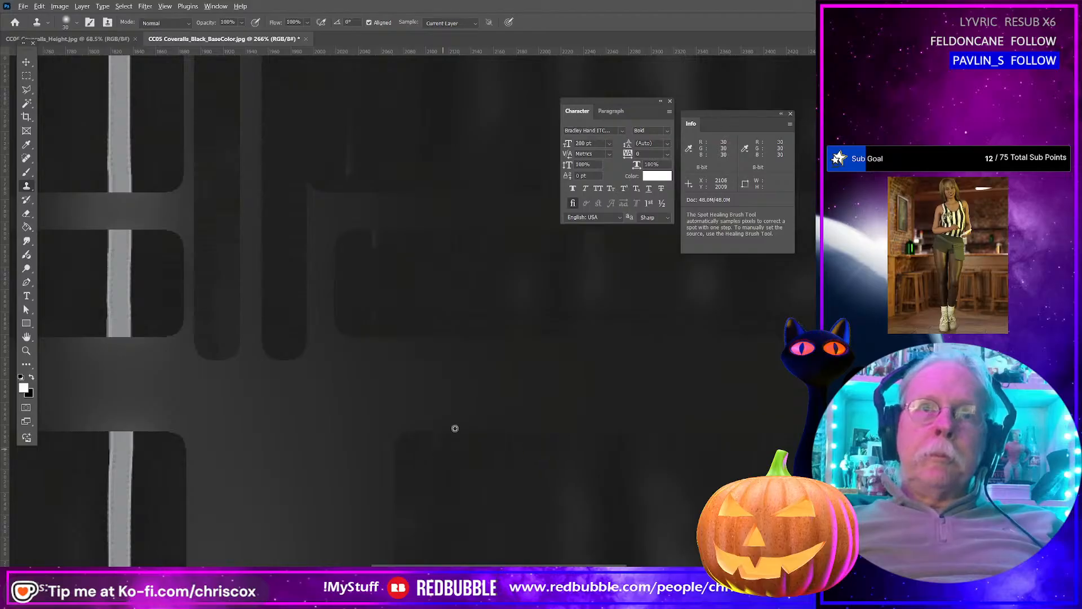
pyautogui.scroll(3, 374, 242)
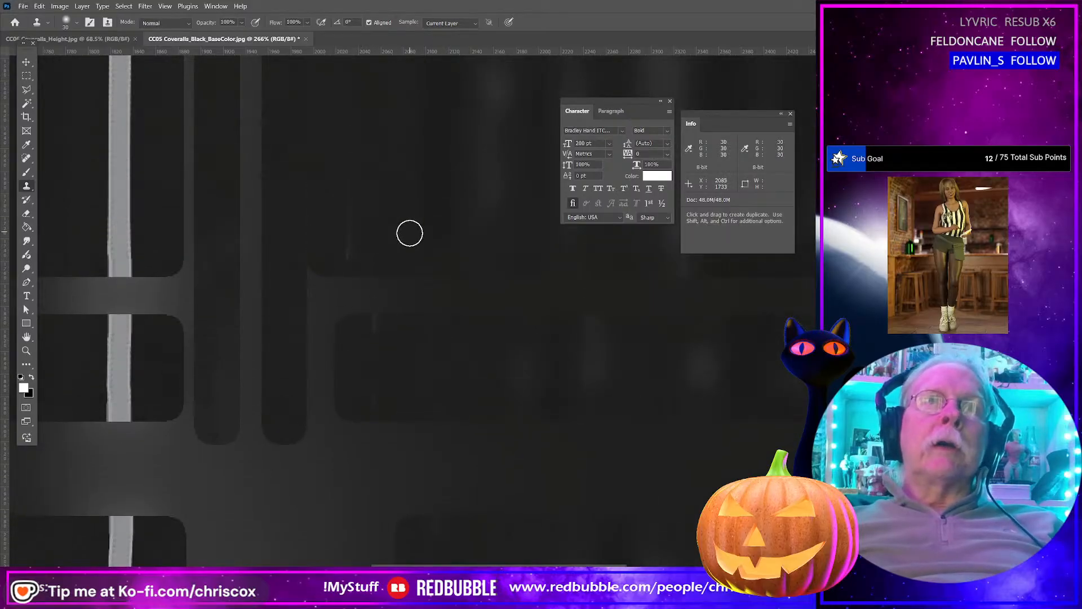
pyautogui.scroll(2, 428, 234)
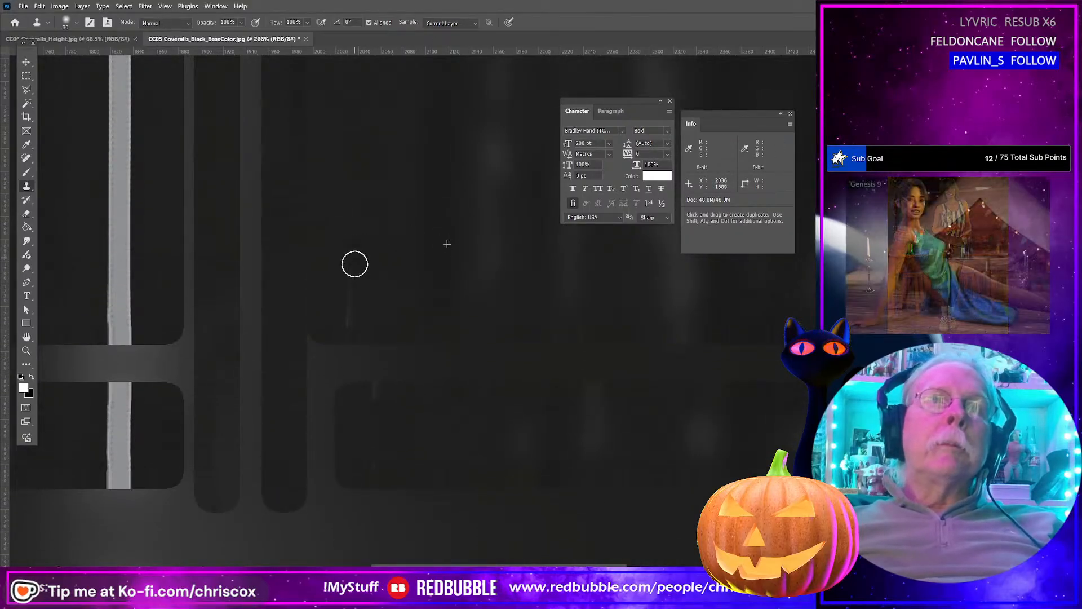
pyautogui.scroll(2, 397, 257)
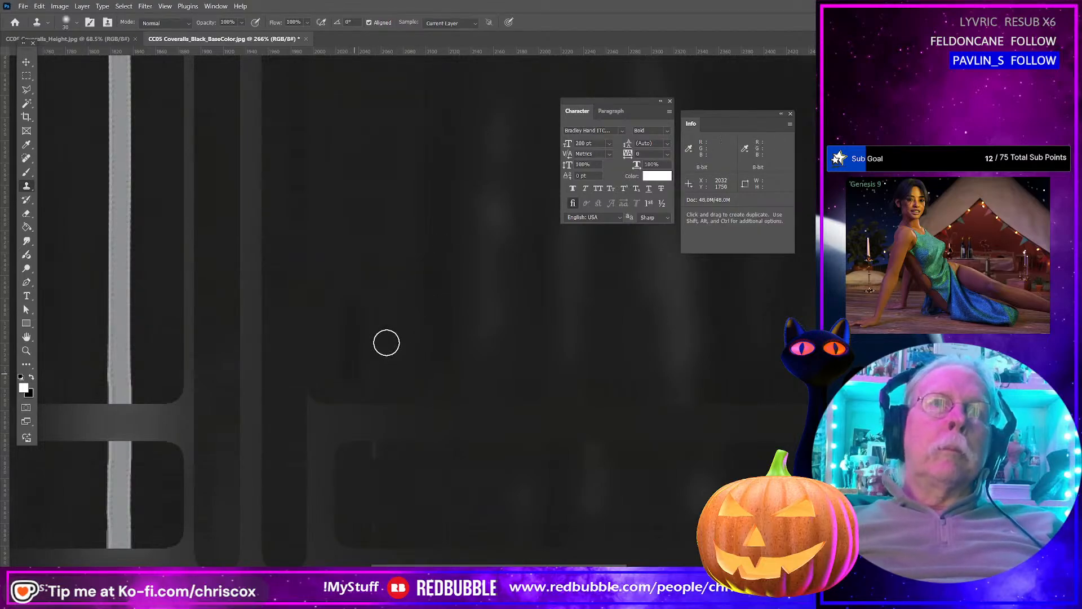
pyautogui.scroll(4, 381, 293)
pyautogui.scroll(8, 382, 293)
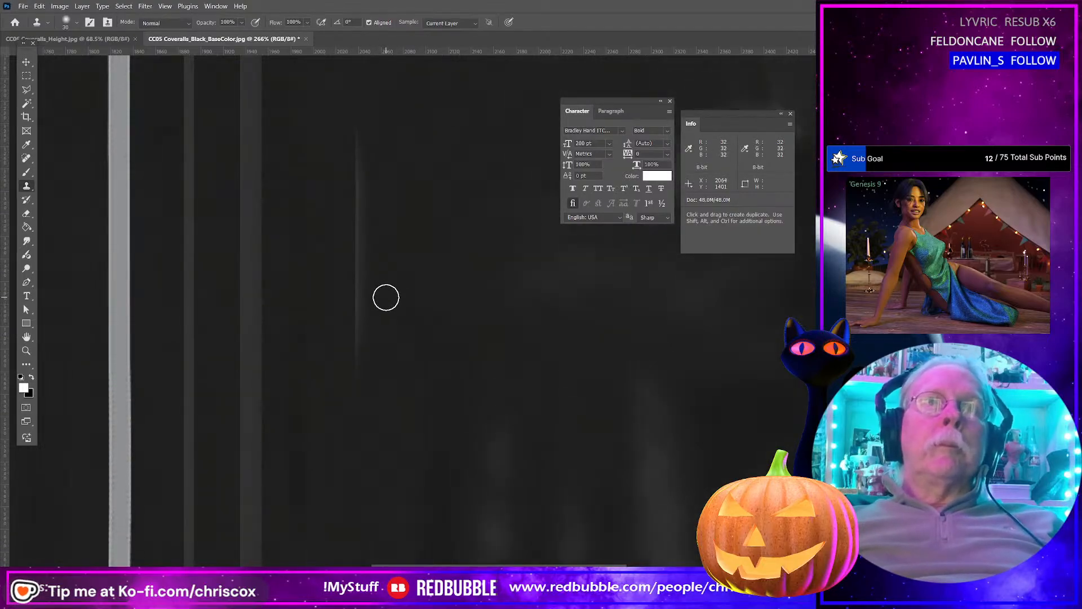
pyautogui.keyDown('alt'); pyautogui.click(402, 130); pyautogui.keyUp('alt')
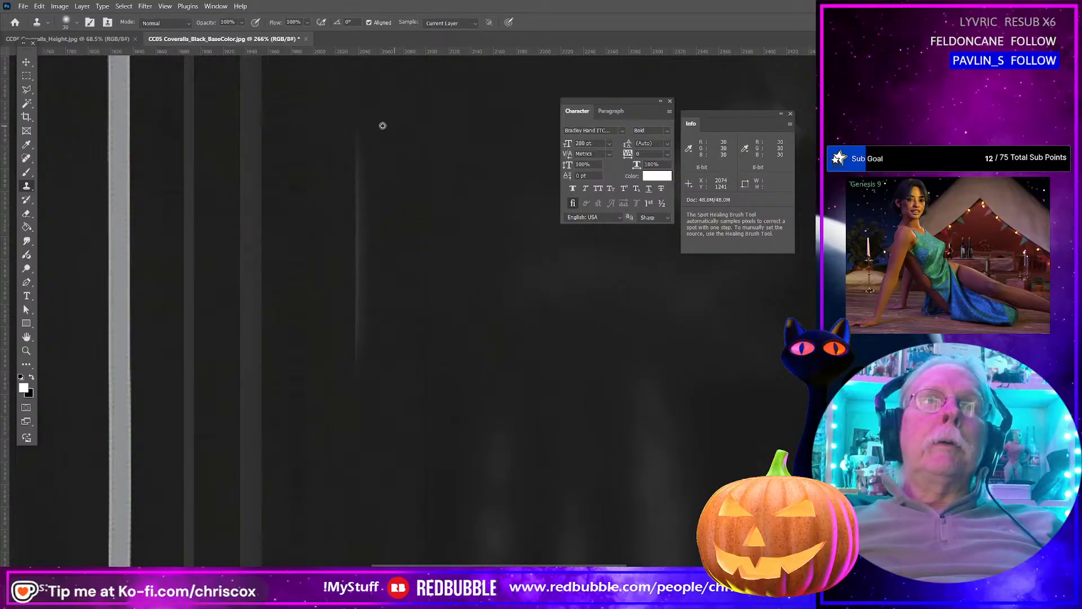
pyautogui.moveTo(364, 145); pyautogui.dragTo(361, 199)
pyautogui.moveTo(362, 292); pyautogui.dragTo(360, 368)
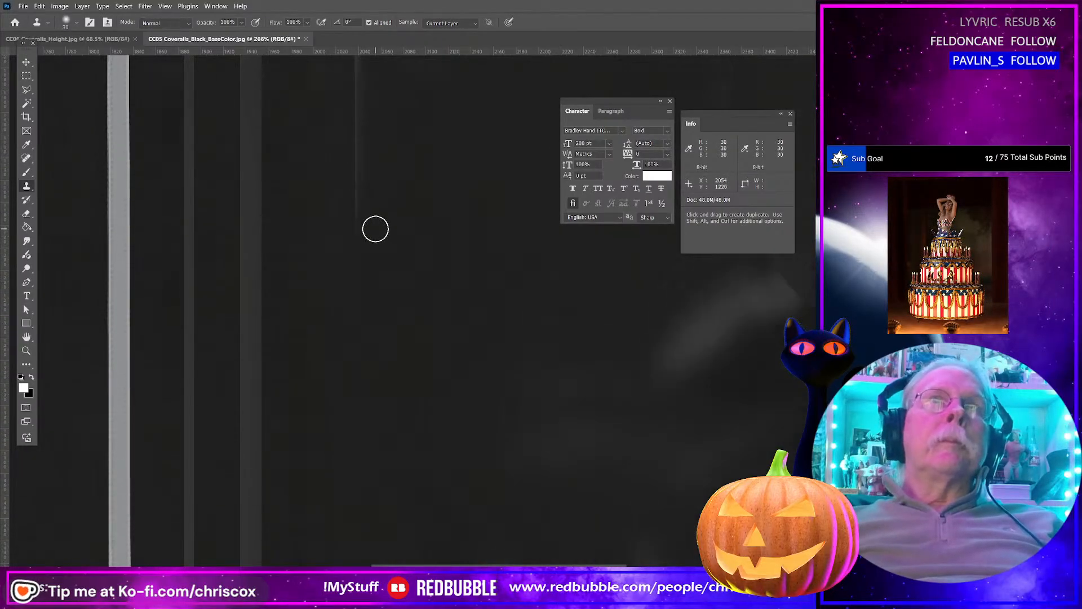
pyautogui.scroll(3, 376, 228)
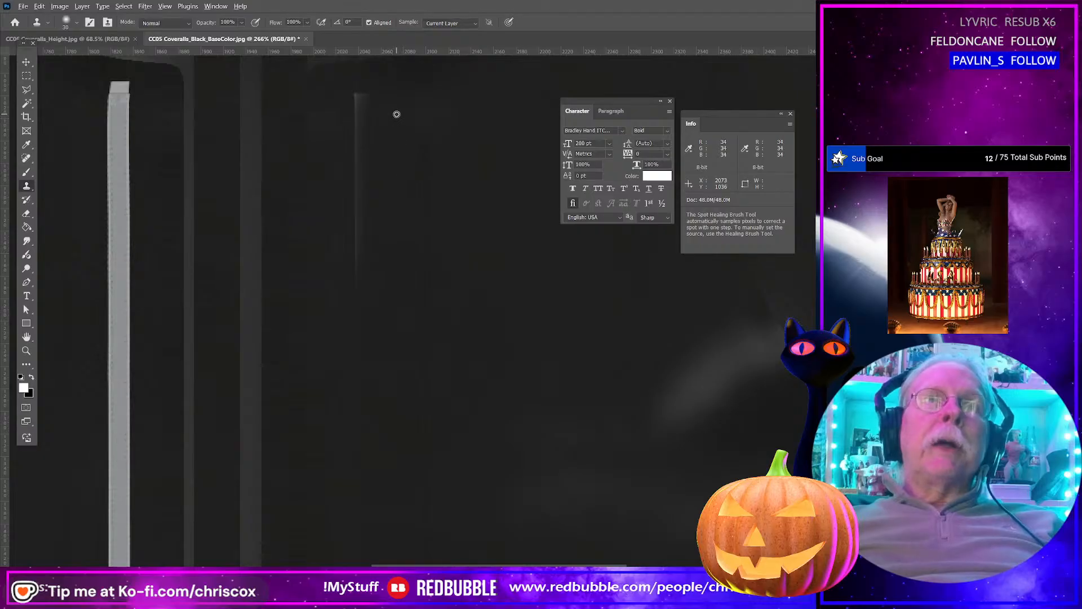
pyautogui.moveTo(358, 99); pyautogui.dragTo(358, 281)
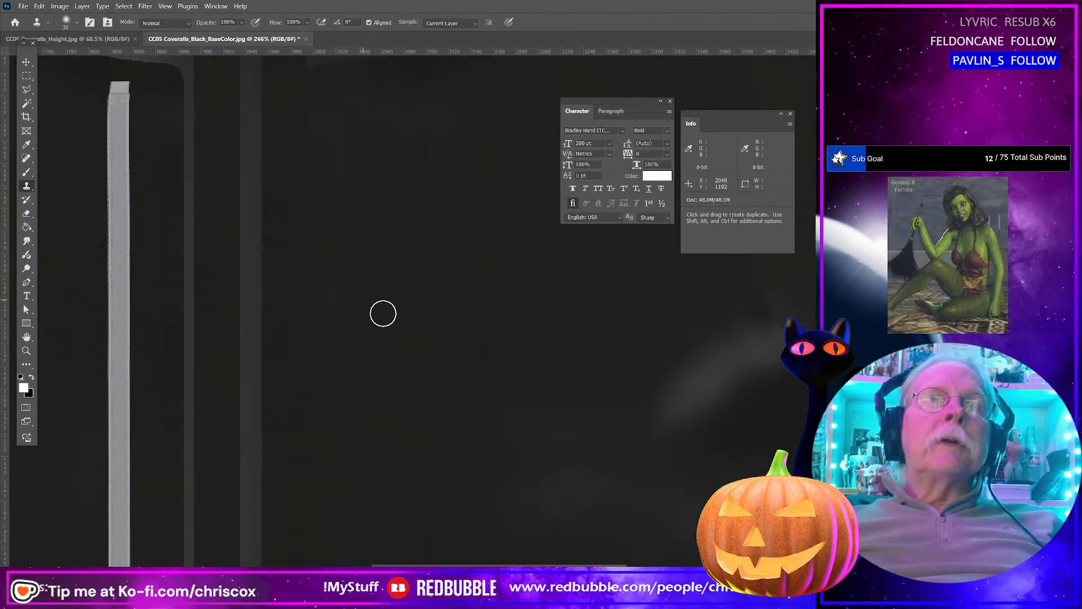
# Step: Save CC05 Coveralls_Black_BaseColor.jpg as a progressive JPEG at quality 10
pyautogui.scroll(1, 418, 343)
pyautogui.hotkey('ctrl', 's')
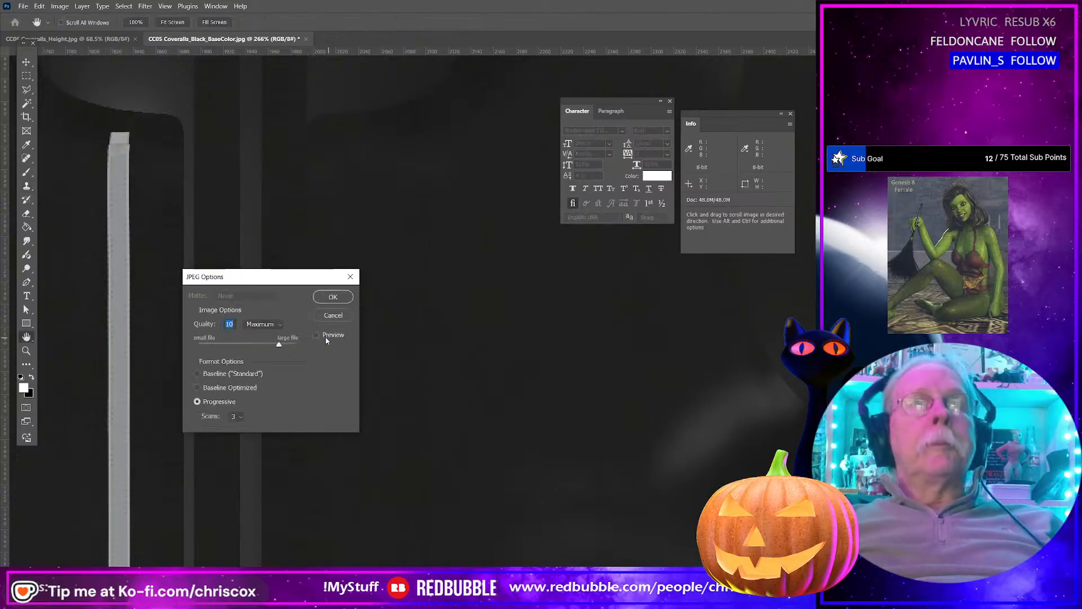
pyautogui.click(331, 298)
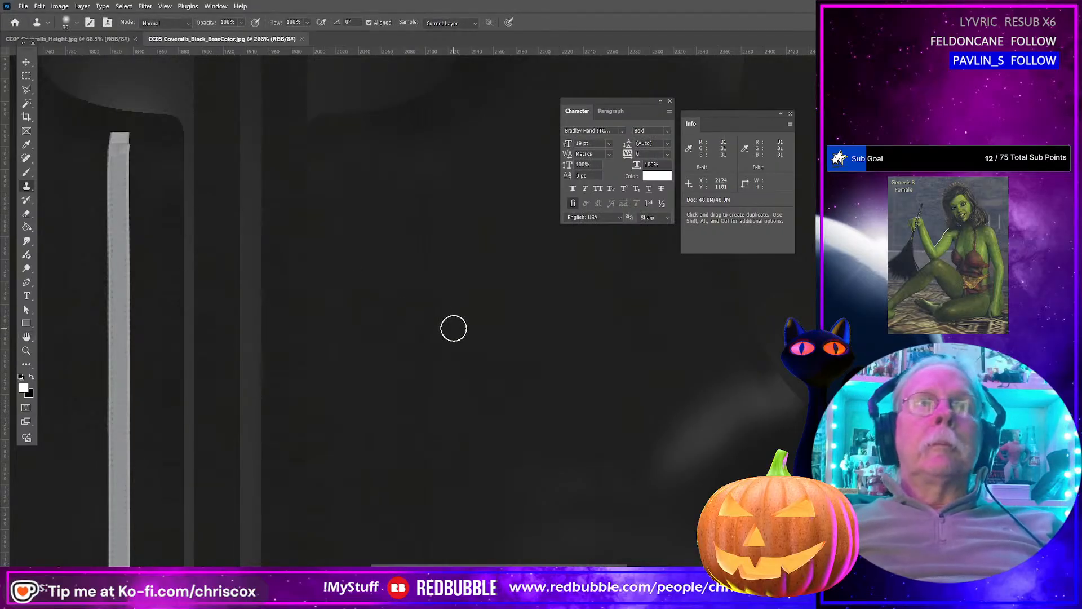
# Step: Switch to Daz Studio and start a Material(s) Preset of the black coveralls named "CC05 Coveralls Black.duf" in the Materials folder
pyautogui.hotkey('alt', 'Tab')
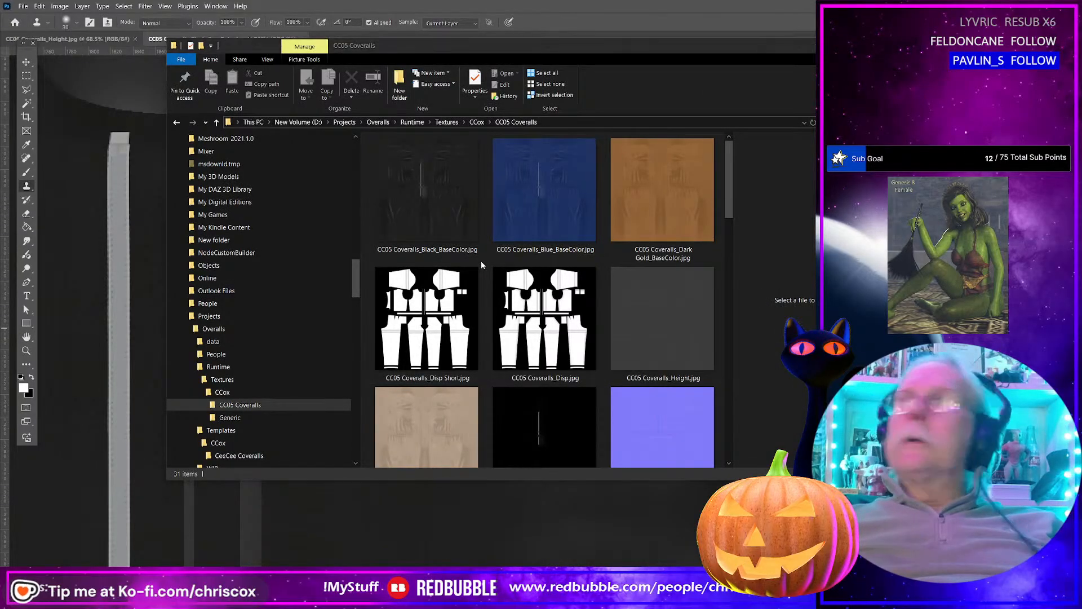
pyautogui.hotkey('alt', 'Tab')
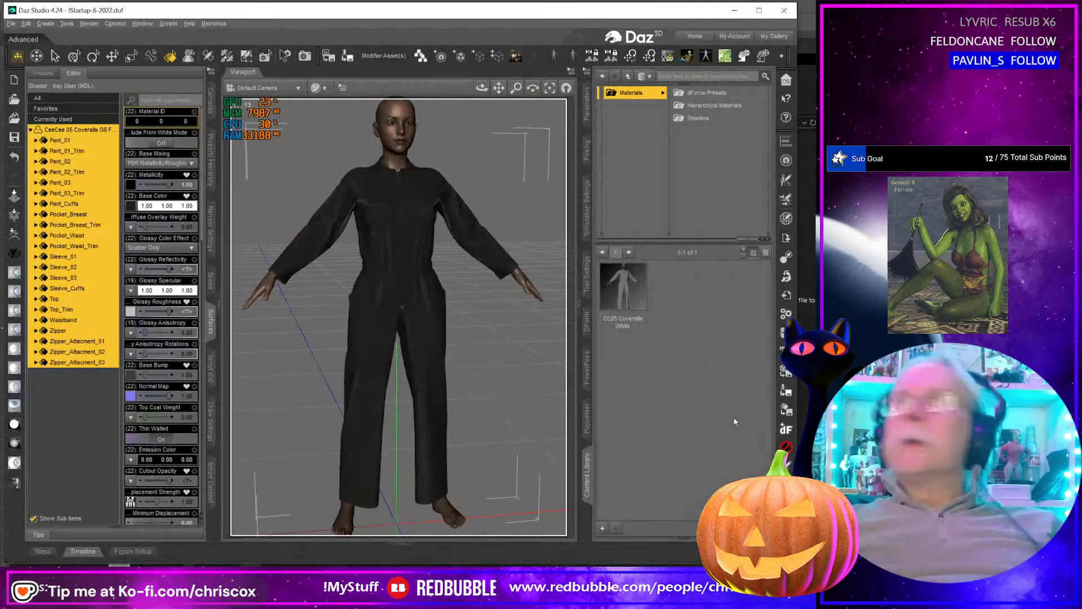
pyautogui.click(604, 528)
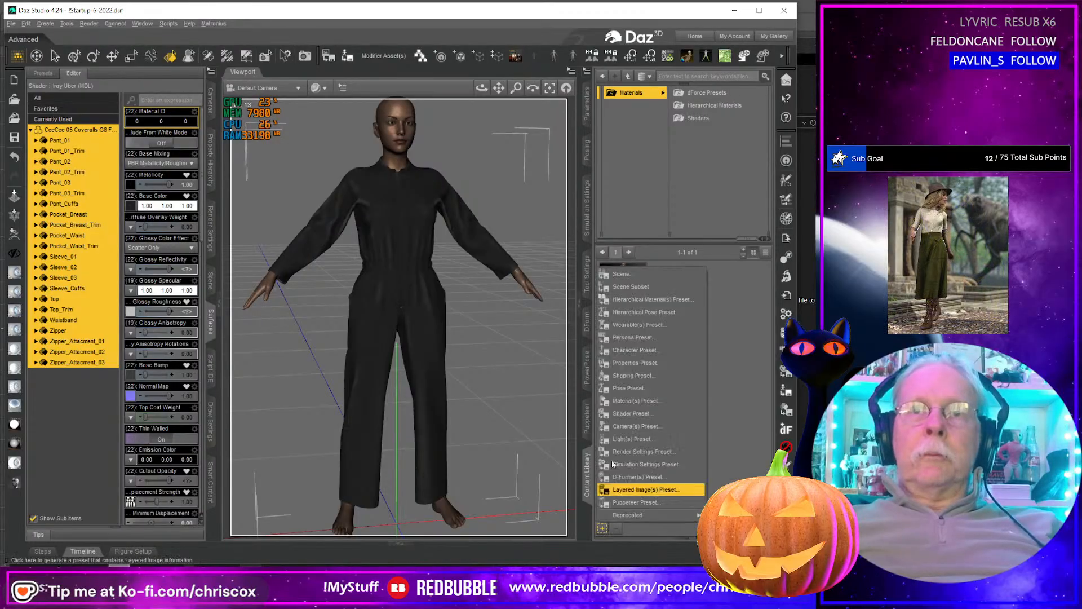
pyautogui.click(650, 401)
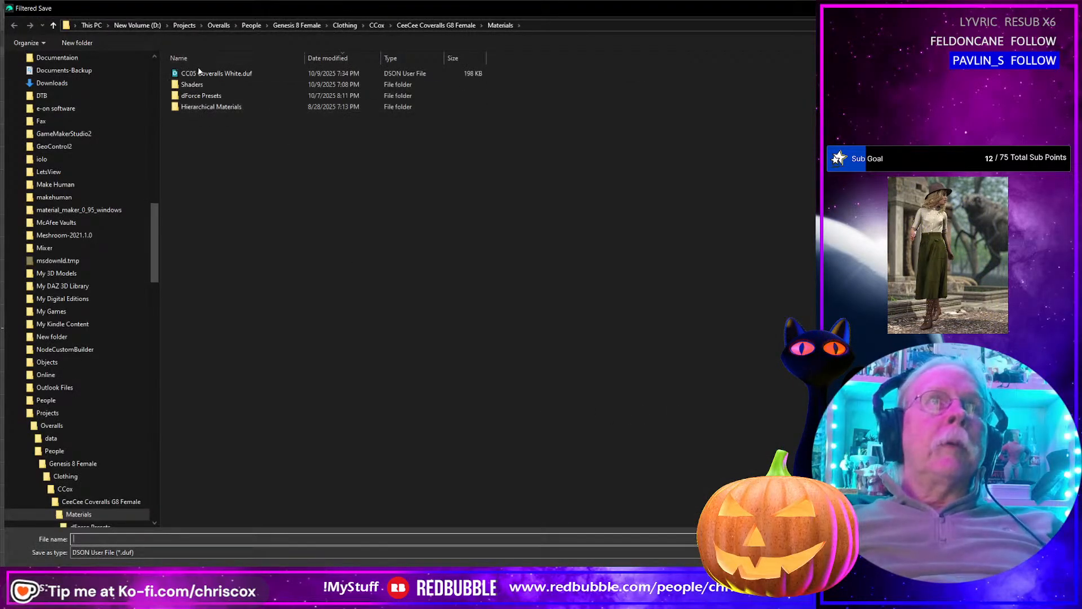
pyautogui.click(199, 72)
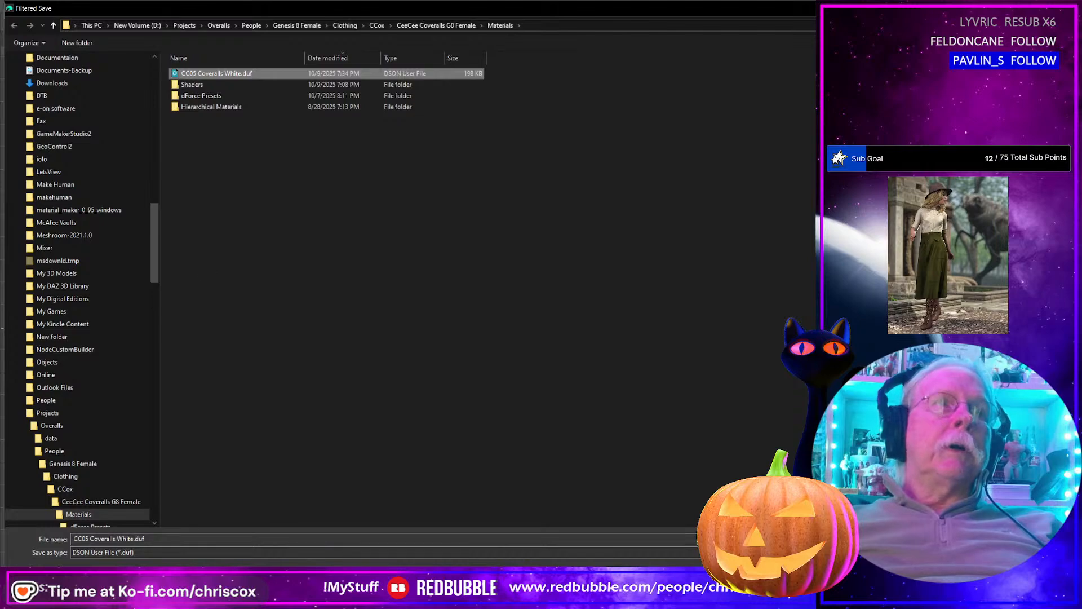
pyautogui.click(113, 538)
pyautogui.click(113, 538)
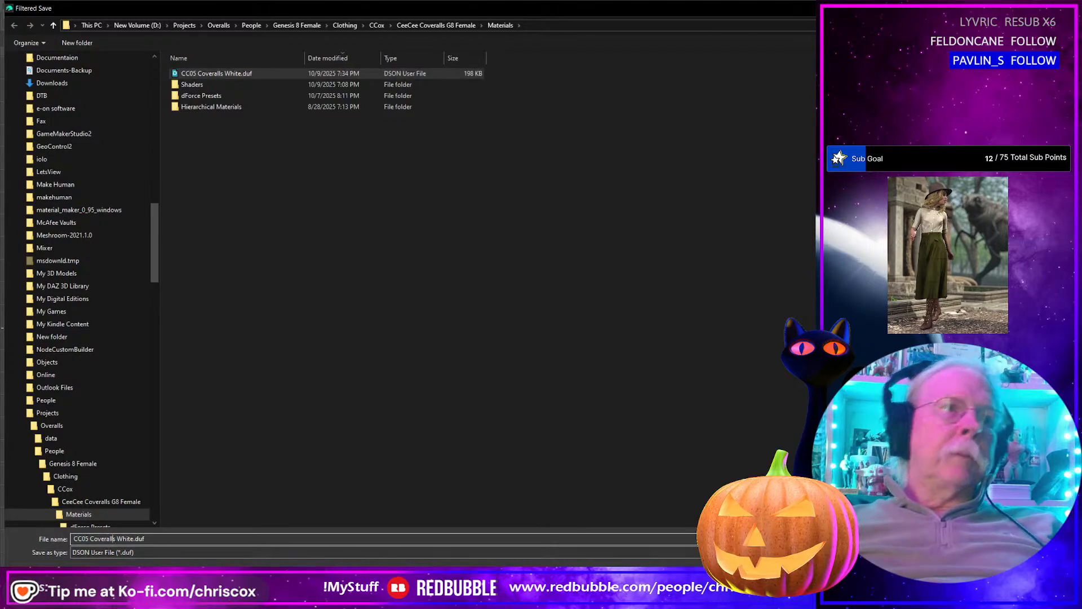
pyautogui.moveTo(116, 538); pyautogui.dragTo(123, 538)
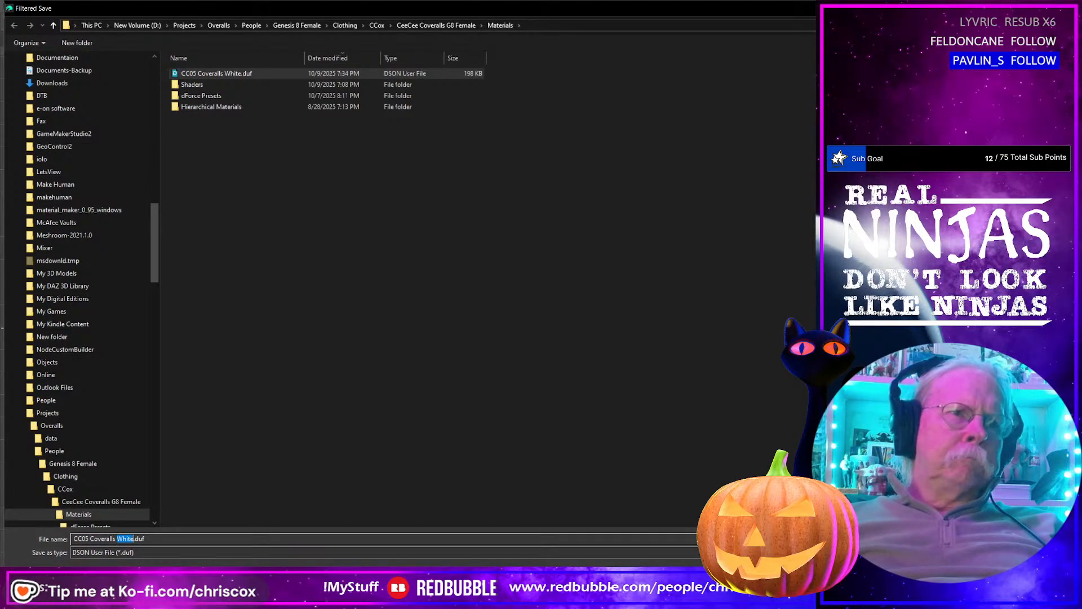
pyautogui.write('Black')
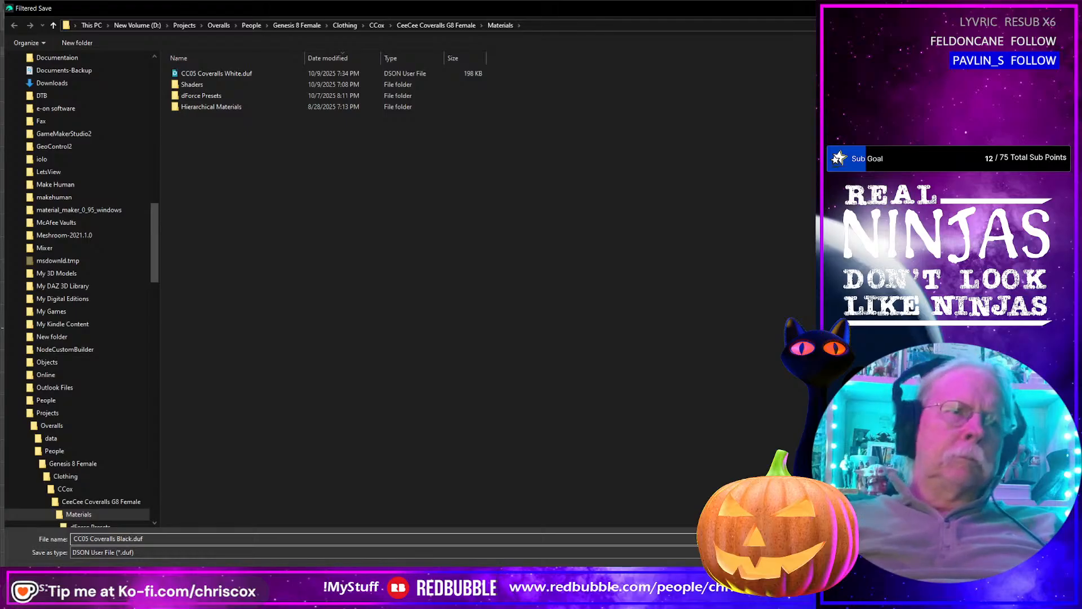
pyautogui.press('Return')
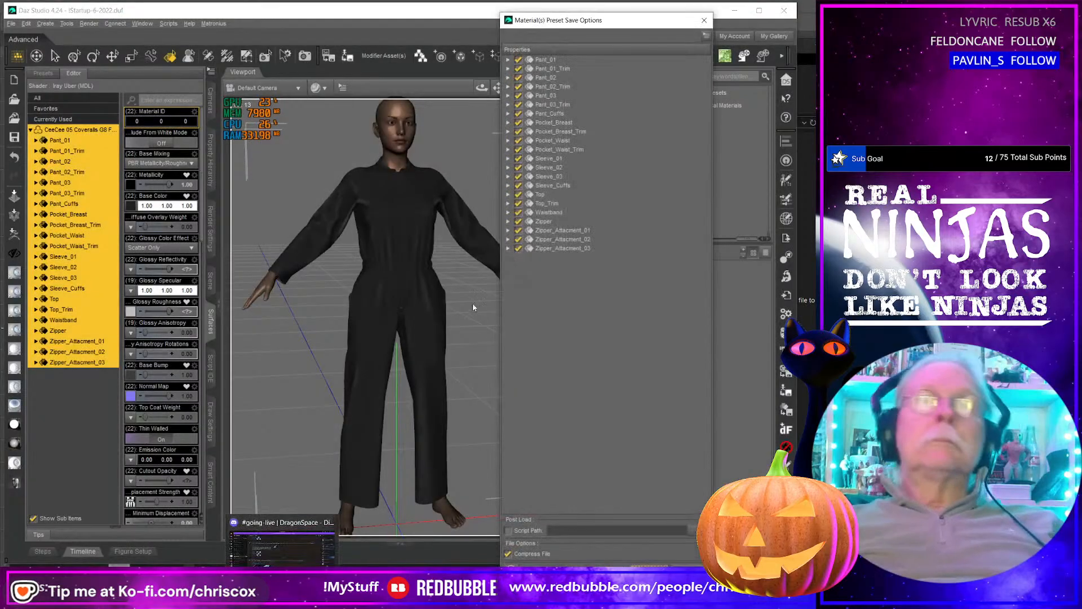
# Step: Exclude all simulation settings from the black coveralls material preset and finish saving it
pyautogui.rightClick(570, 242)
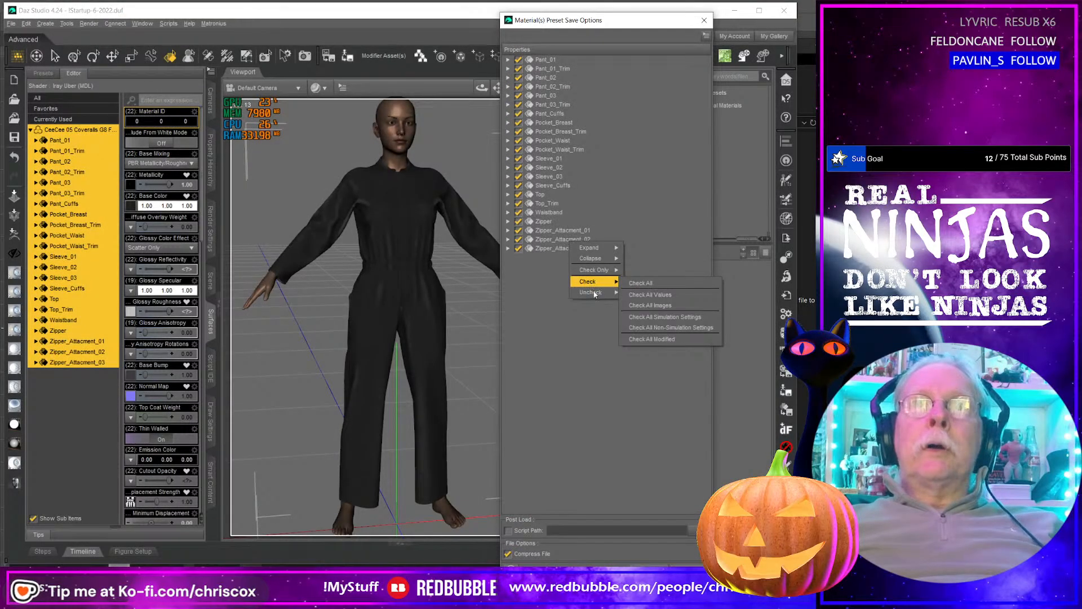
pyautogui.click(671, 328)
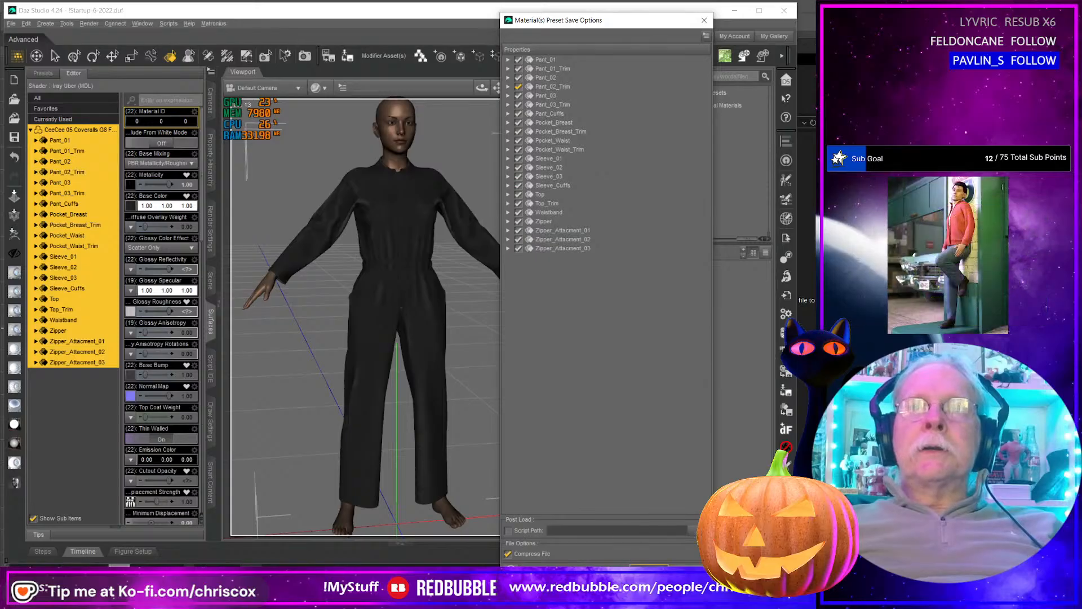
pyautogui.click(649, 570)
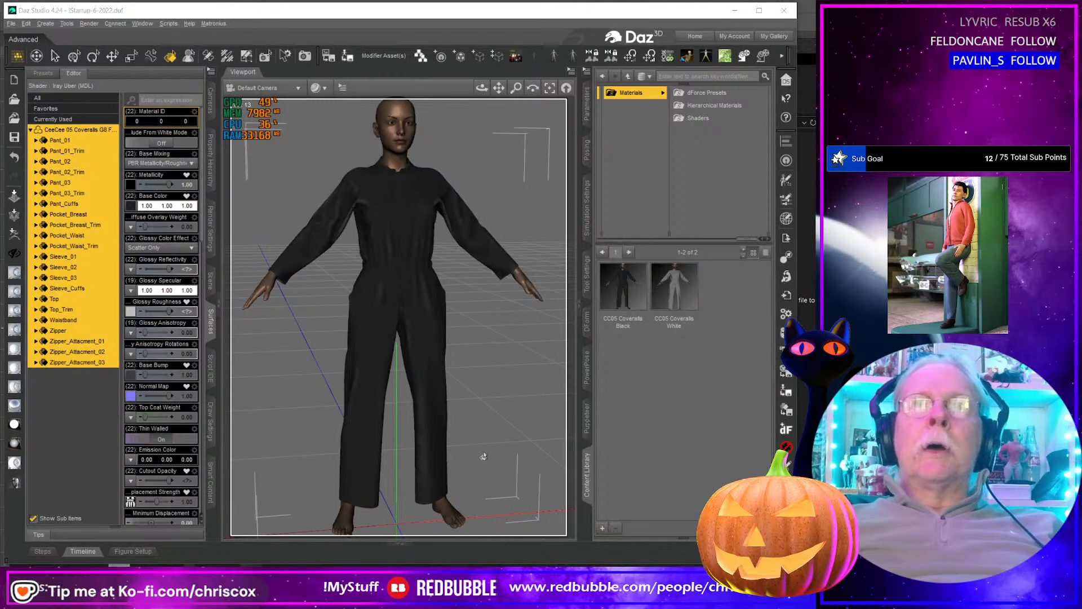
# Step: Apply CC05 Coveralls_Blue_BaseColor.jpg from the CC05 Coveralls texture folder as the Base Color map of all selected coveralls surfaces in Daz Studio
pyautogui.hotkey('alt', 'Tab')
pyautogui.click(552, 206)
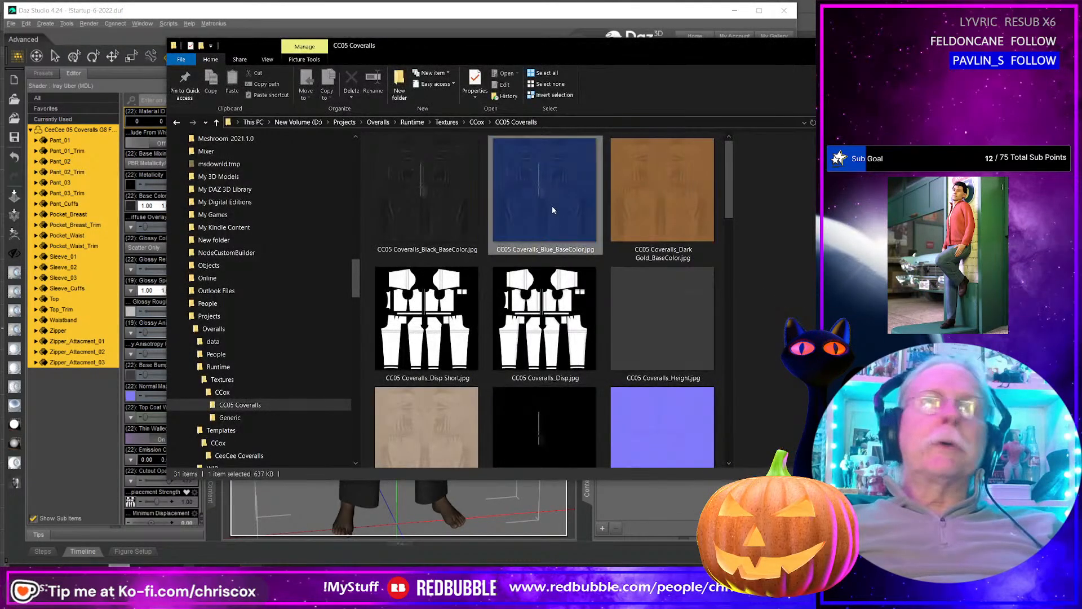
pyautogui.moveTo(134, 209); pyautogui.dragTo(134, 208)
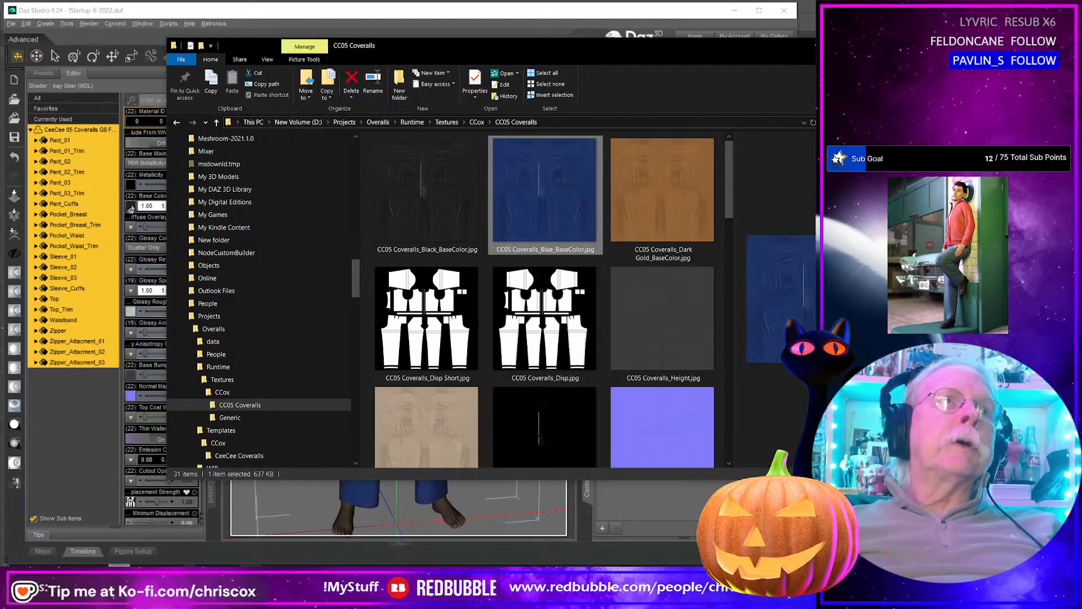
pyautogui.click(142, 30)
pyautogui.scroll(3, 500, 387)
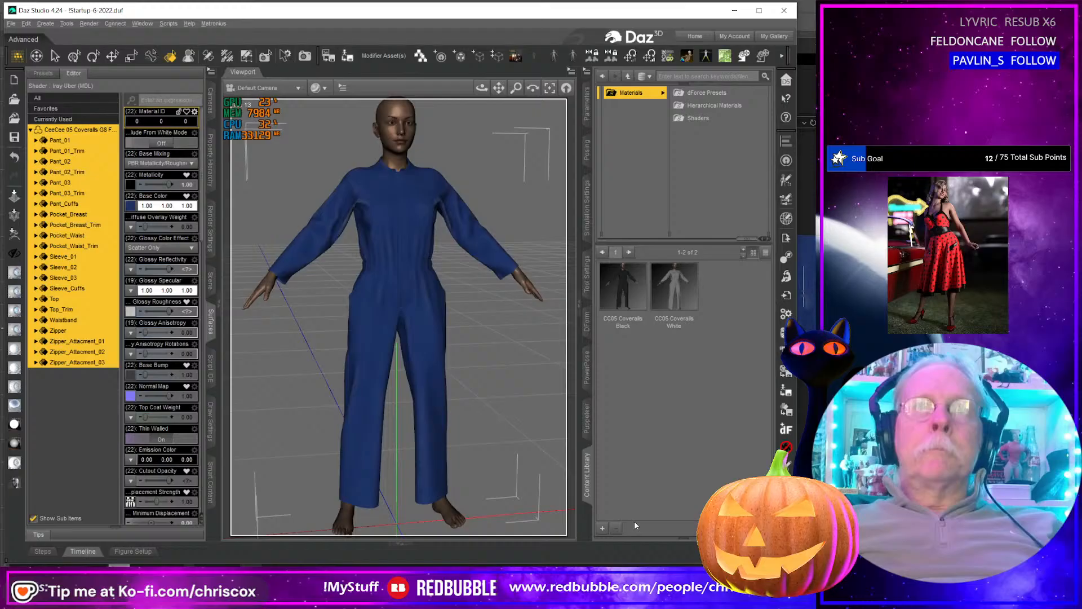
# Step: Start a Material(s) Preset of the blue coveralls named "CC05 Coveralls Blue" in the Materials folder
pyautogui.click(602, 528)
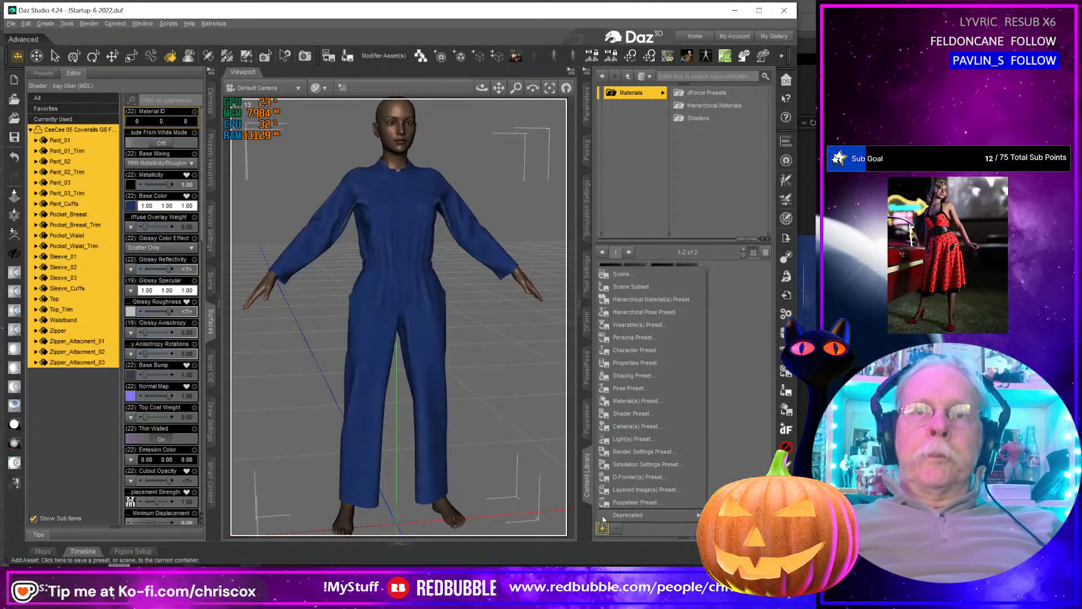
pyautogui.click(636, 401)
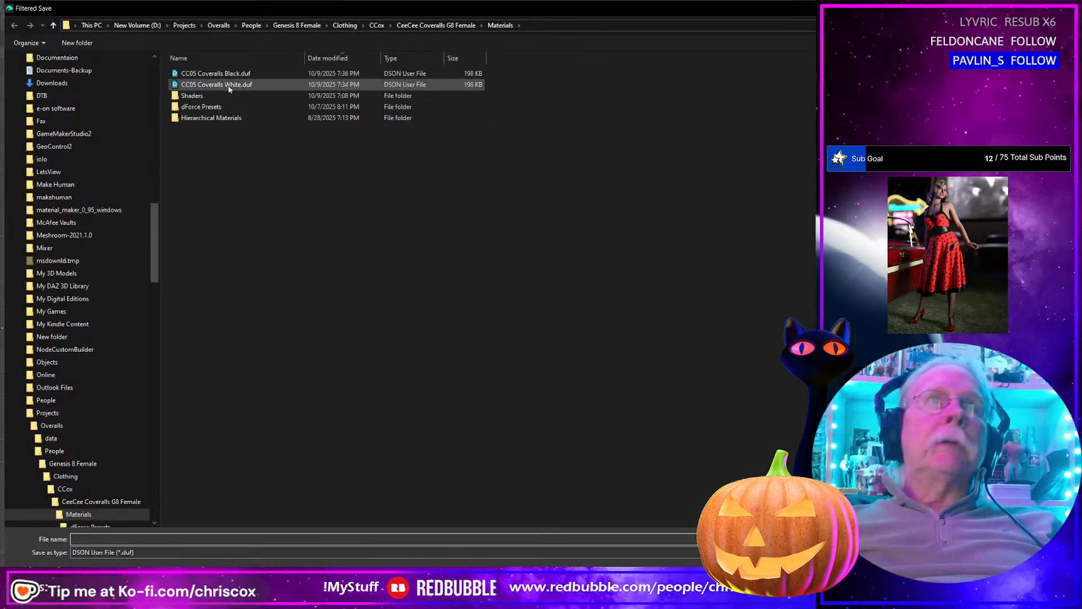
pyautogui.click(215, 73)
pyautogui.doubleClick(131, 540)
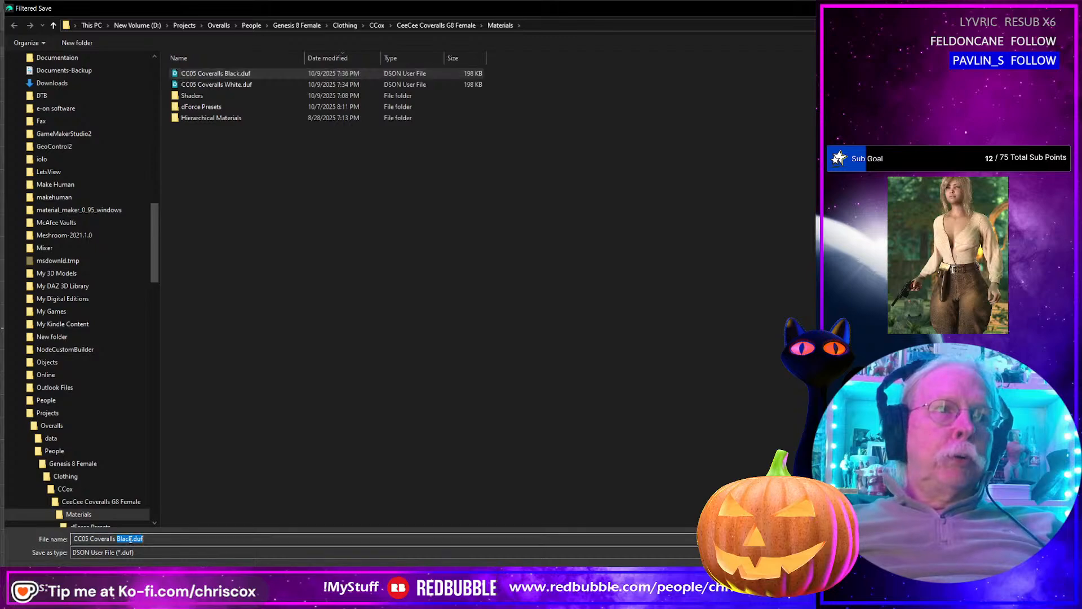
pyautogui.write('Bl')
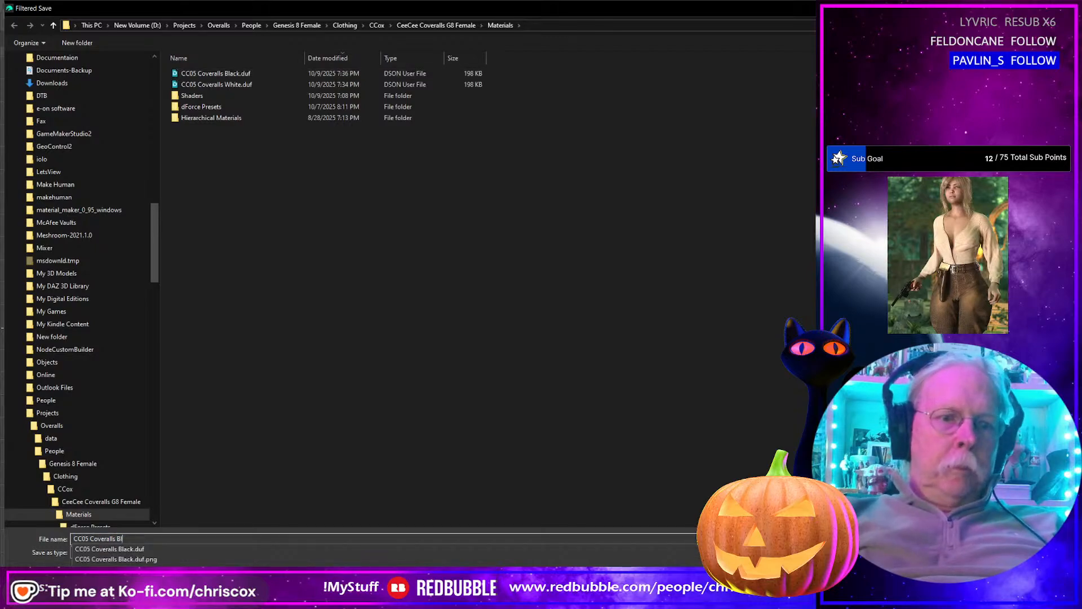
pyautogui.write('ue')
pyautogui.press('Return')
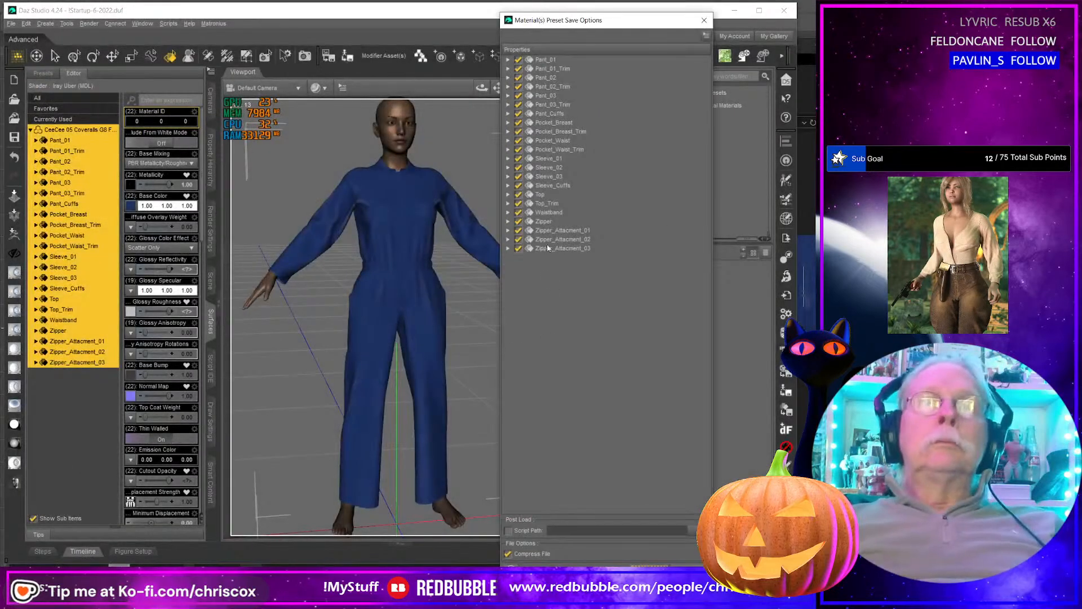
# Step: Exclude all simulation settings from the blue coveralls material preset and finish saving it
pyautogui.rightClick(548, 237)
pyautogui.moveTo(570, 286)
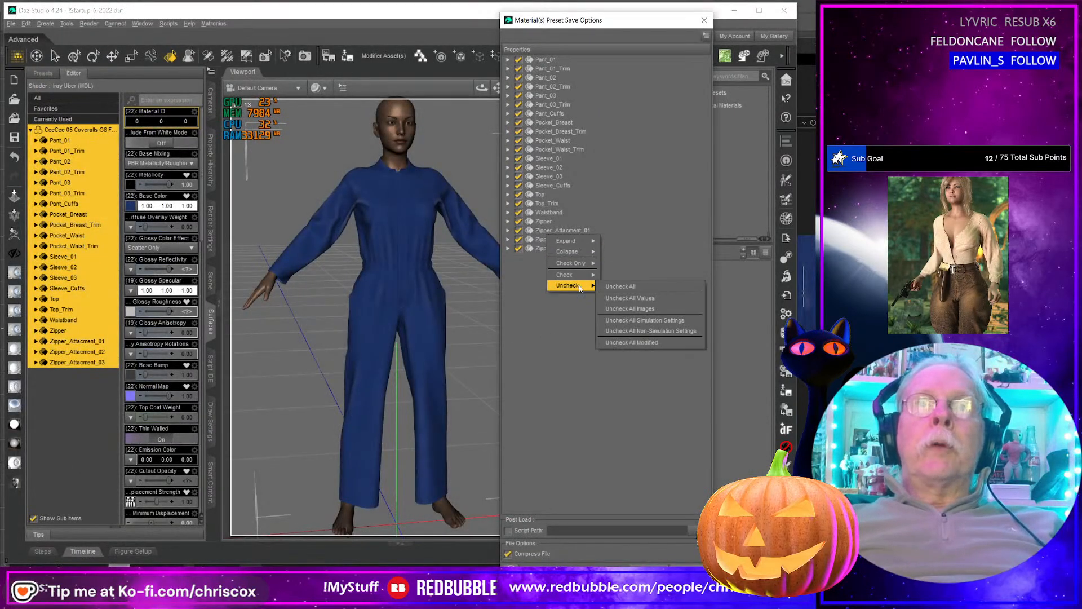
pyautogui.click(645, 320)
pyautogui.click(650, 570)
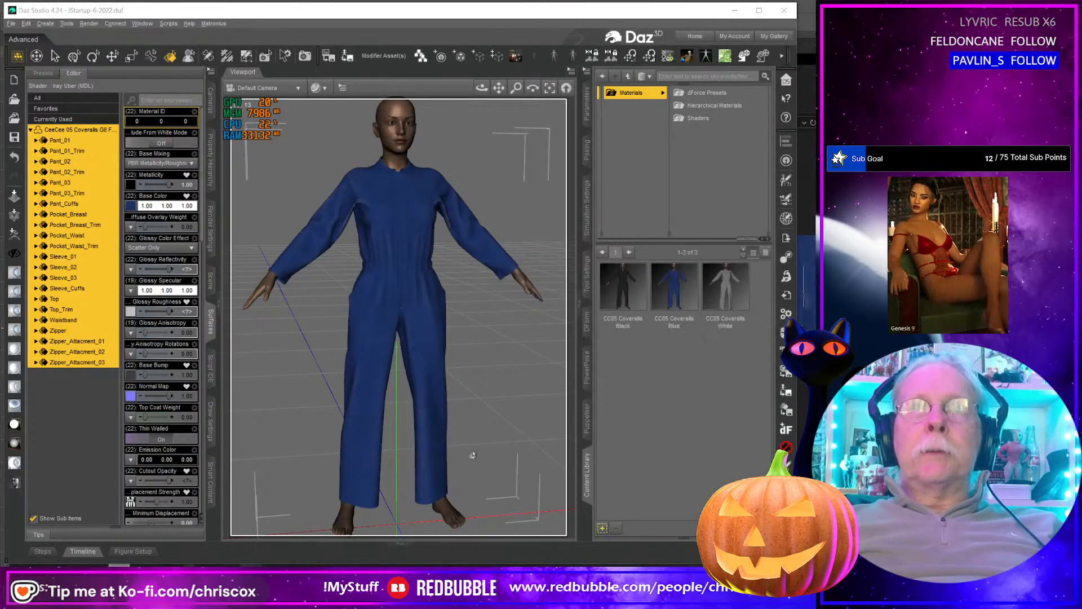
# Step: Apply CC05 Coveralls_Dark Gold_BaseColor.jpg from the CC05 Coveralls texture folder as the Base Color map of all selected coveralls surfaces in Daz Studio
pyautogui.hotkey('alt', 'Tab')
pyautogui.moveTo(667, 202)
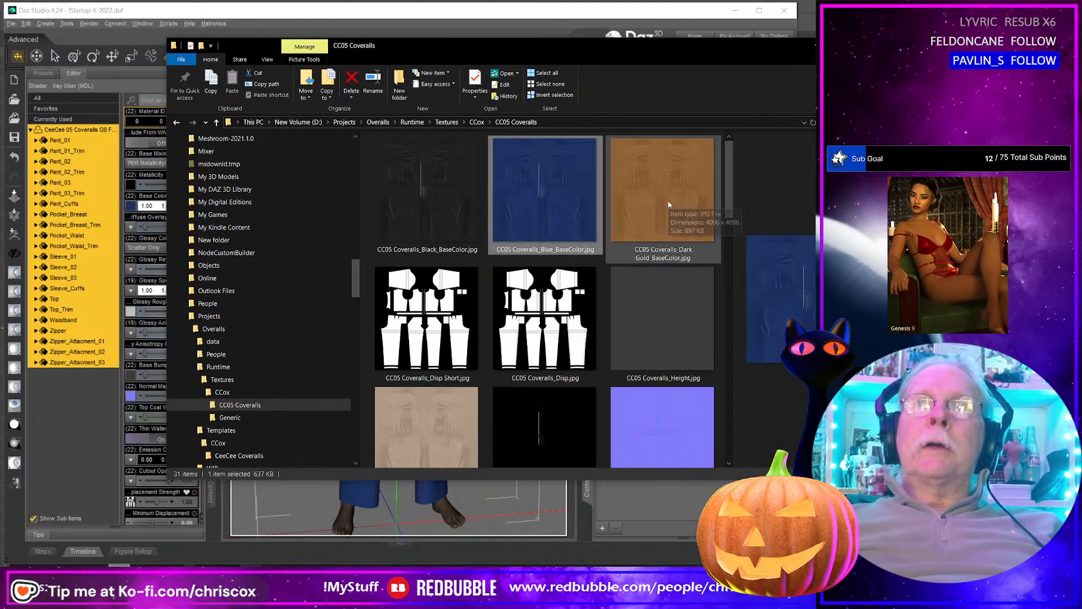
pyautogui.click(669, 200)
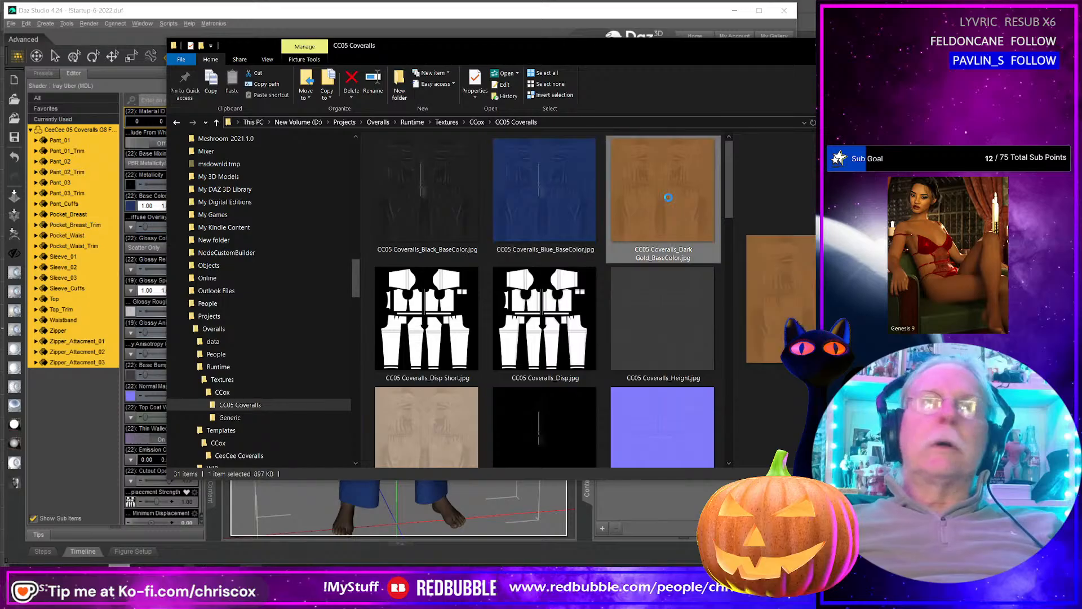
pyautogui.moveTo(668, 201); pyautogui.dragTo(130, 206)
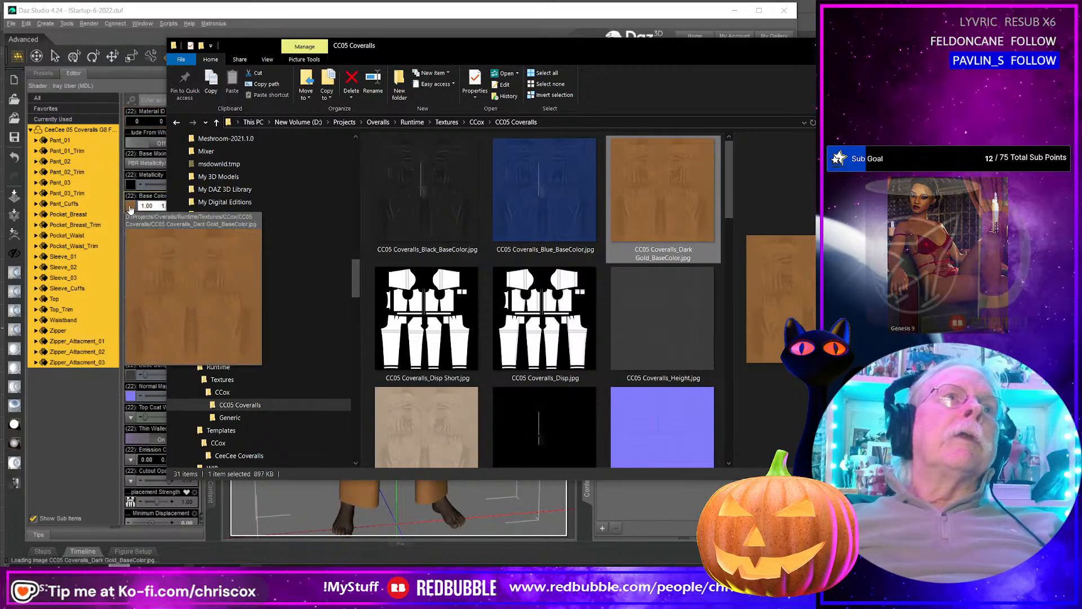
pyautogui.click(182, 13)
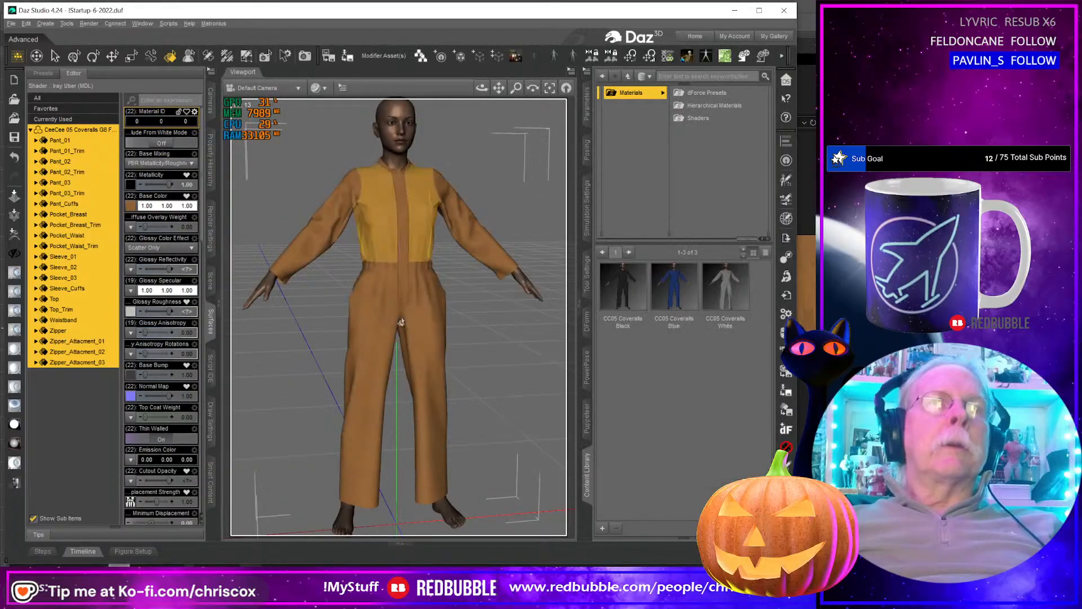
# Step: Start a Material(s) Preset of the dark gold coveralls named "CC05 Coveralls Dark Gold" in the Materials folder
pyautogui.click(602, 528)
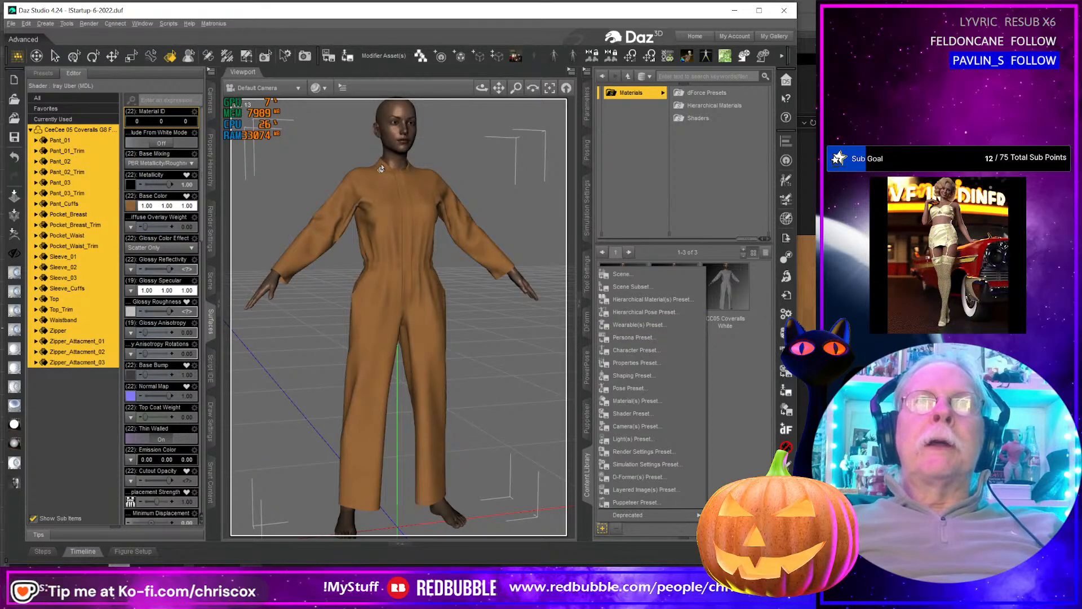
pyautogui.click(636, 400)
pyautogui.click(214, 73)
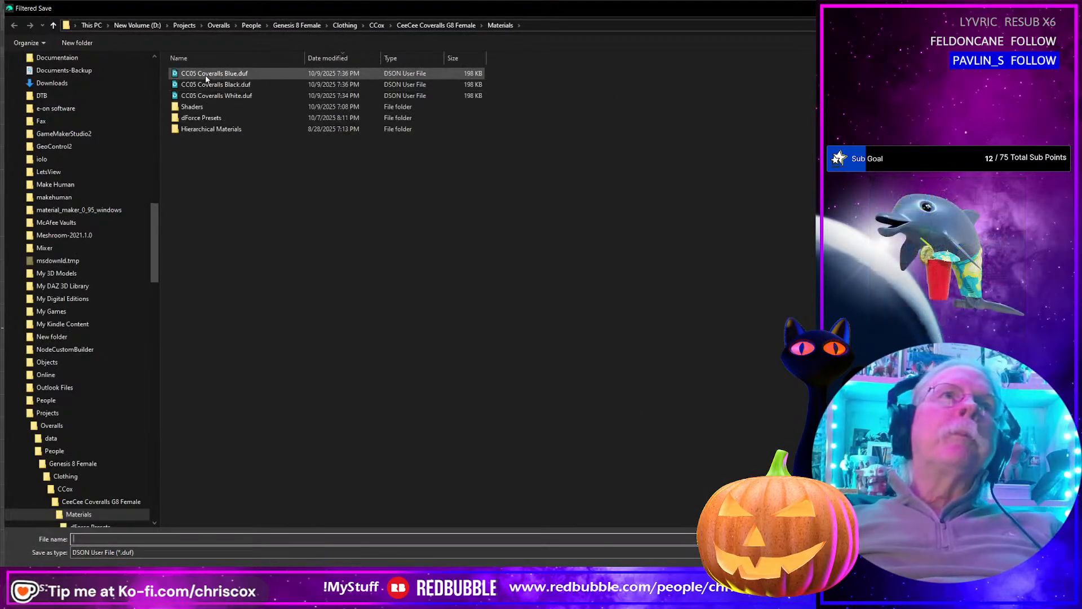
pyautogui.doubleClick(128, 539)
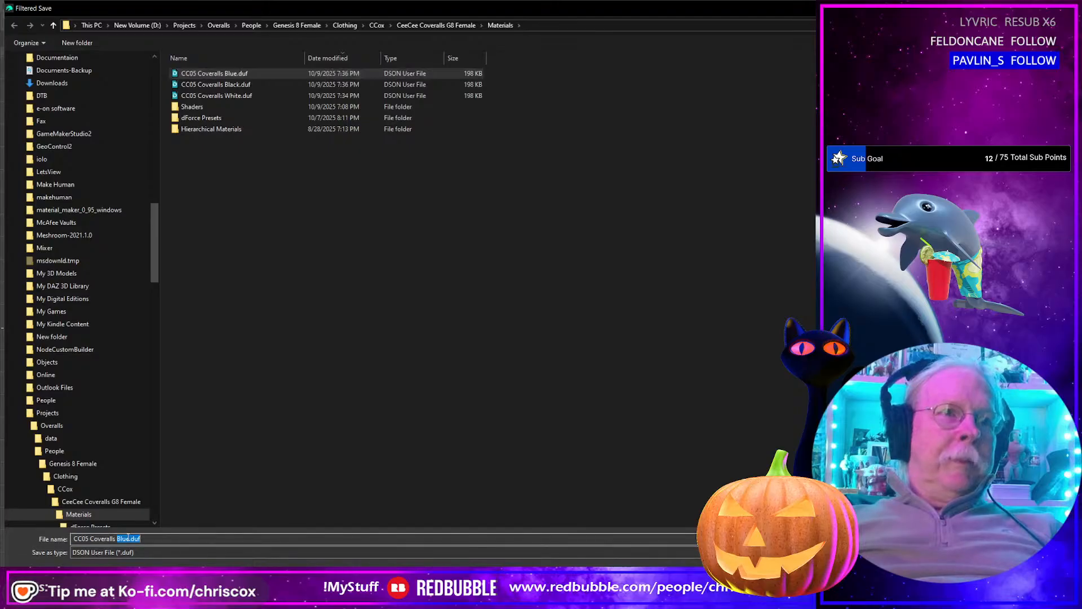
pyautogui.write('Gold')
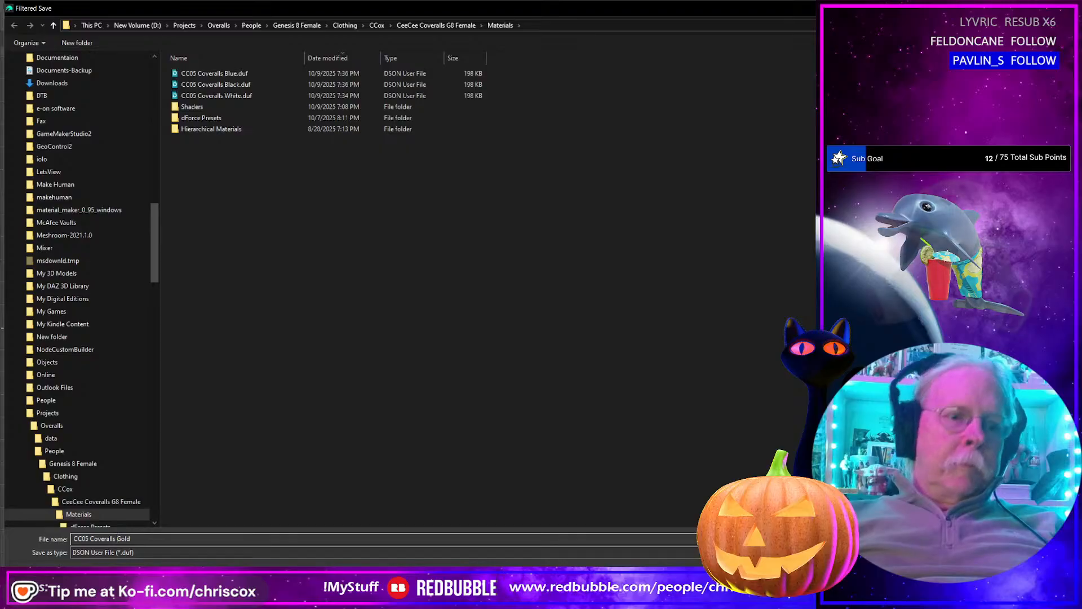
pyautogui.write('Da')
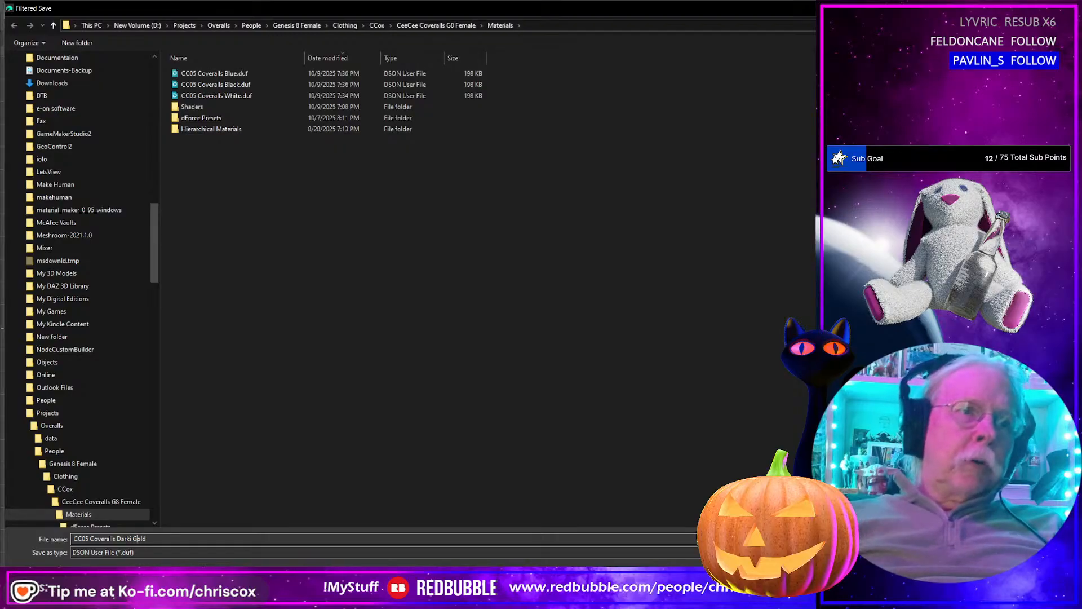
pyautogui.write('rki')
pyautogui.press('BackSpace')
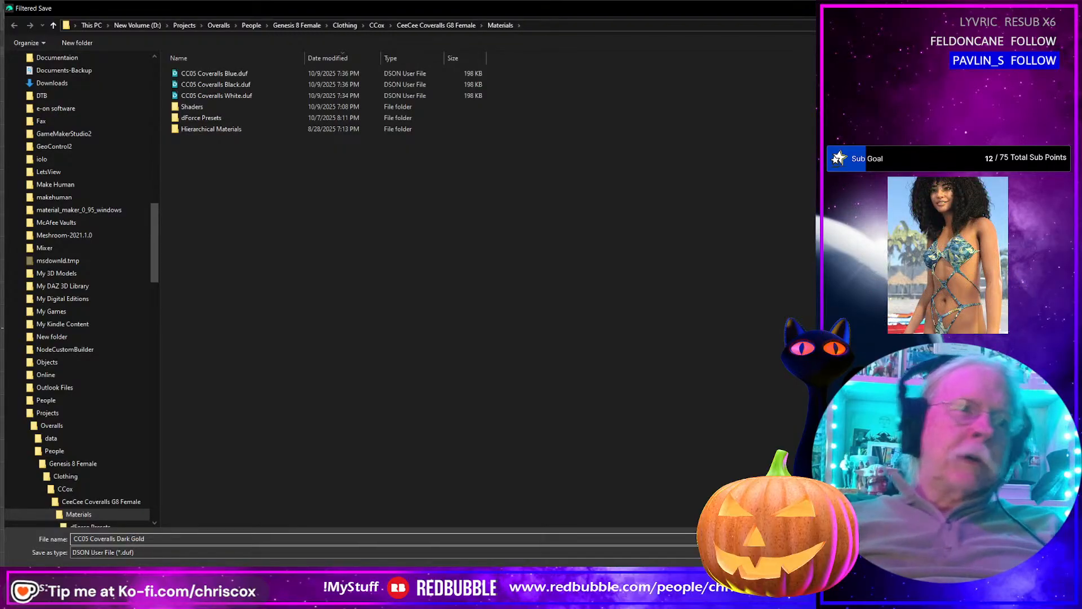
pyautogui.press('Return')
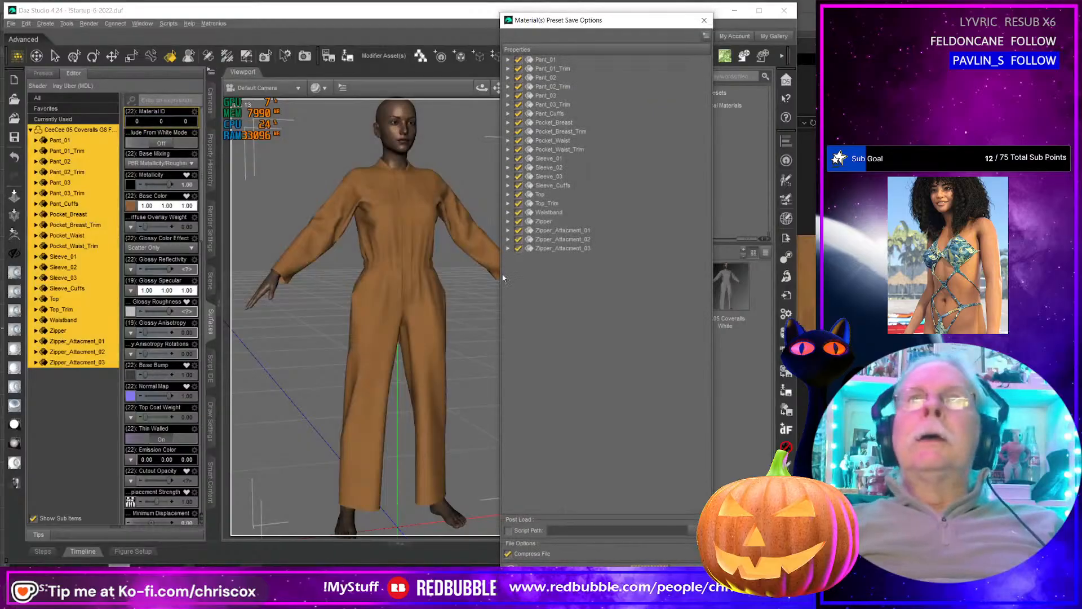
# Step: Exclude all simulation settings from the dark gold coveralls material preset and finish saving it
pyautogui.rightClick(558, 243)
pyautogui.moveTo(583, 291)
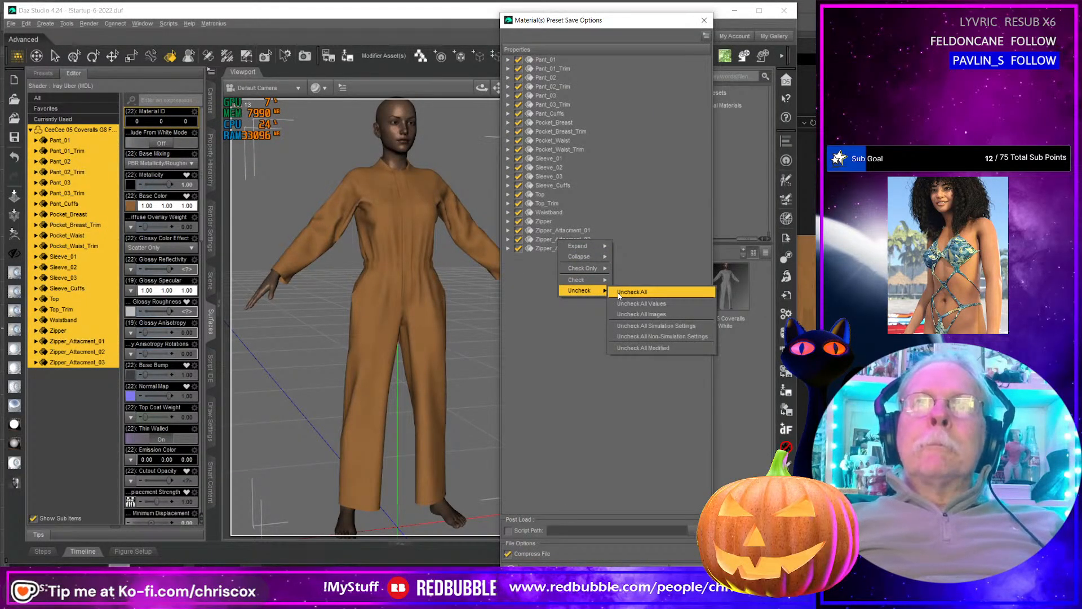
pyautogui.click(628, 336)
pyautogui.press('Return')
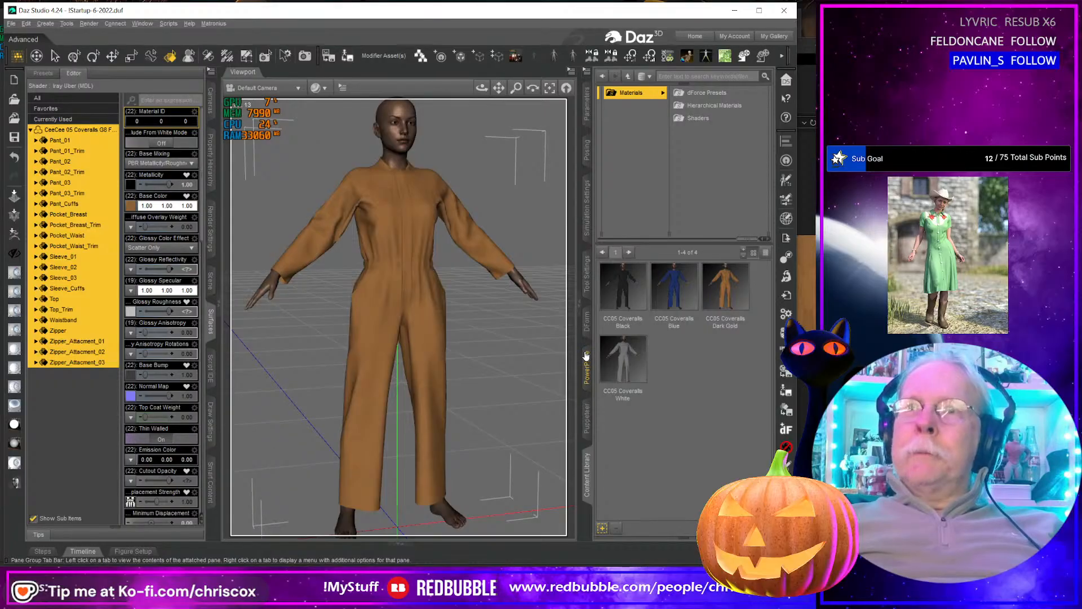
# Step: Apply CC05 Coveralls_Khaki_BaseColor.jpg from the CC05 Coveralls texture folder as the Base Color map of all selected coveralls surfaces in Daz Studio
pyautogui.hotkey('alt', 'Tab')
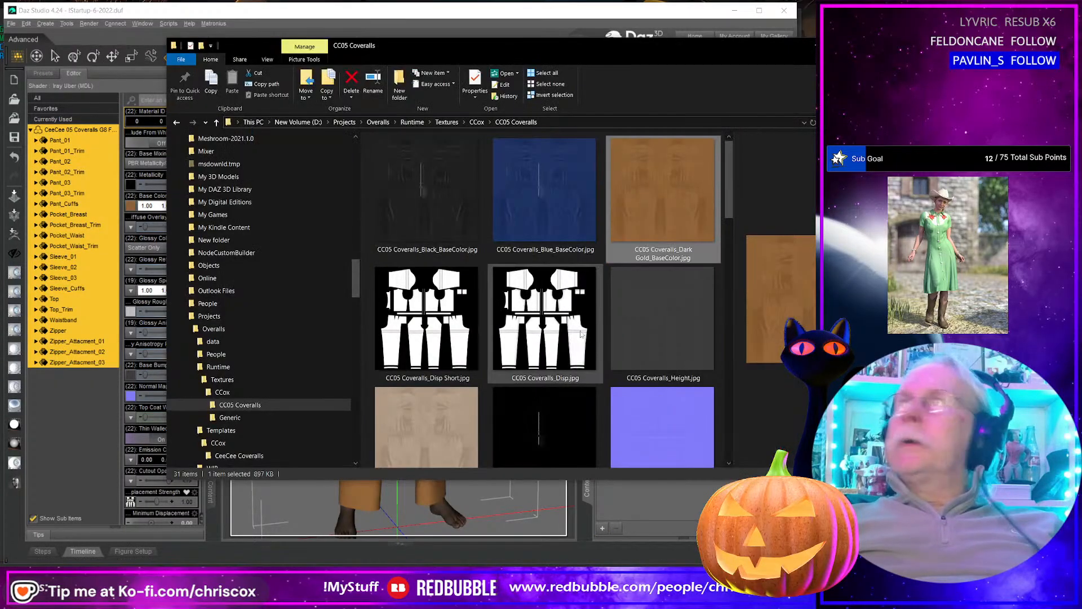
pyautogui.moveTo(444, 445); pyautogui.dragTo(80, 258)
pyautogui.moveTo(133, 209); pyautogui.dragTo(131, 207)
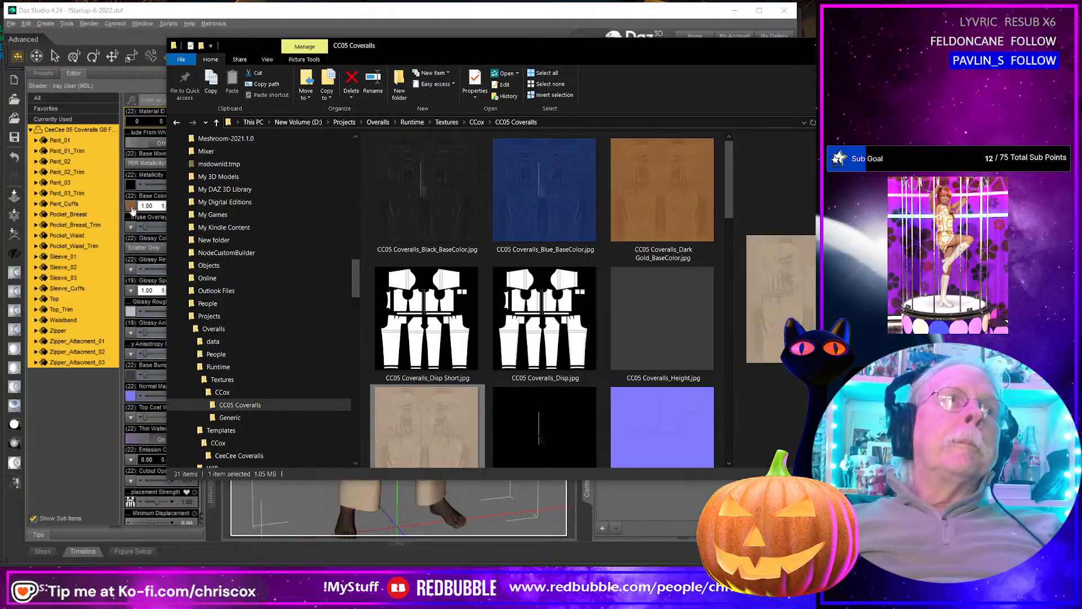
pyautogui.click(159, 15)
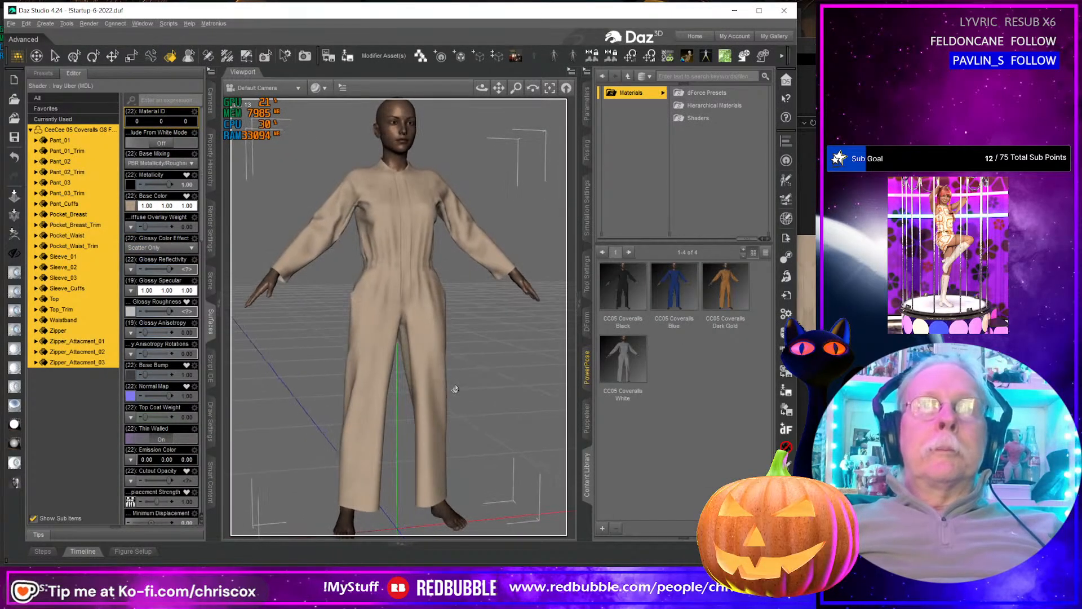
# Step: Start a Material(s) Preset of the khaki coveralls named "CC05 Coveralls Khaki" in the Materials folder
pyautogui.click(602, 528)
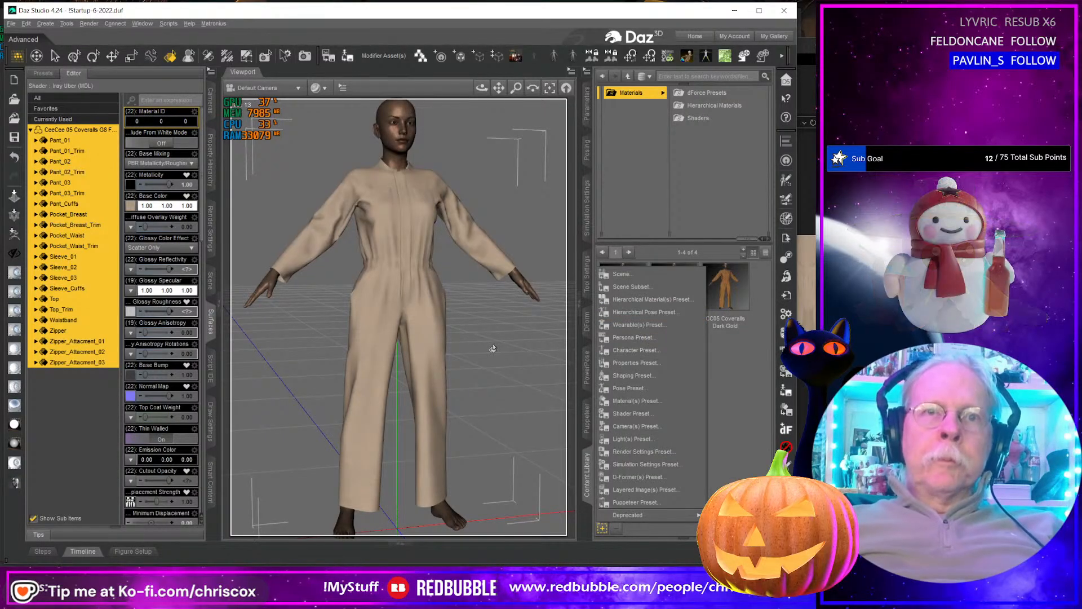
pyautogui.moveTo(486, 351); pyautogui.dragTo(486, 352, button='middle')
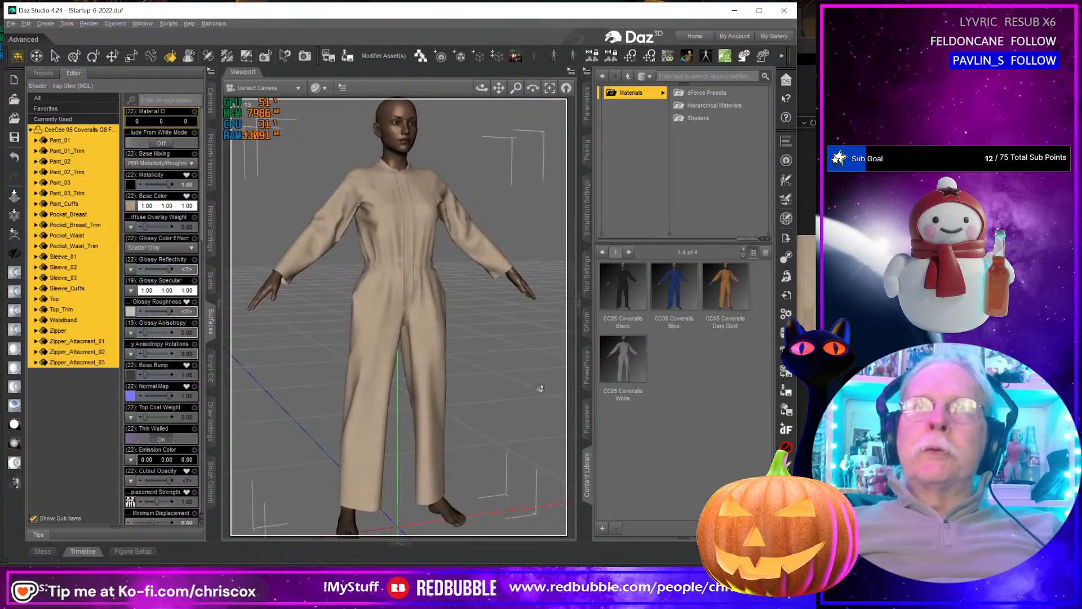
pyautogui.click(602, 528)
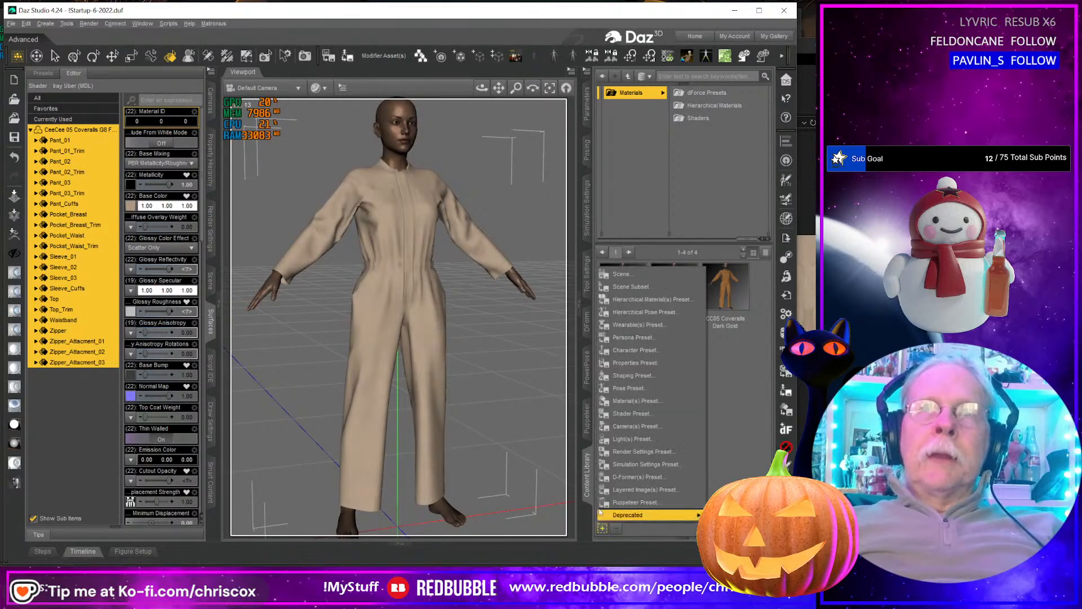
pyautogui.click(629, 400)
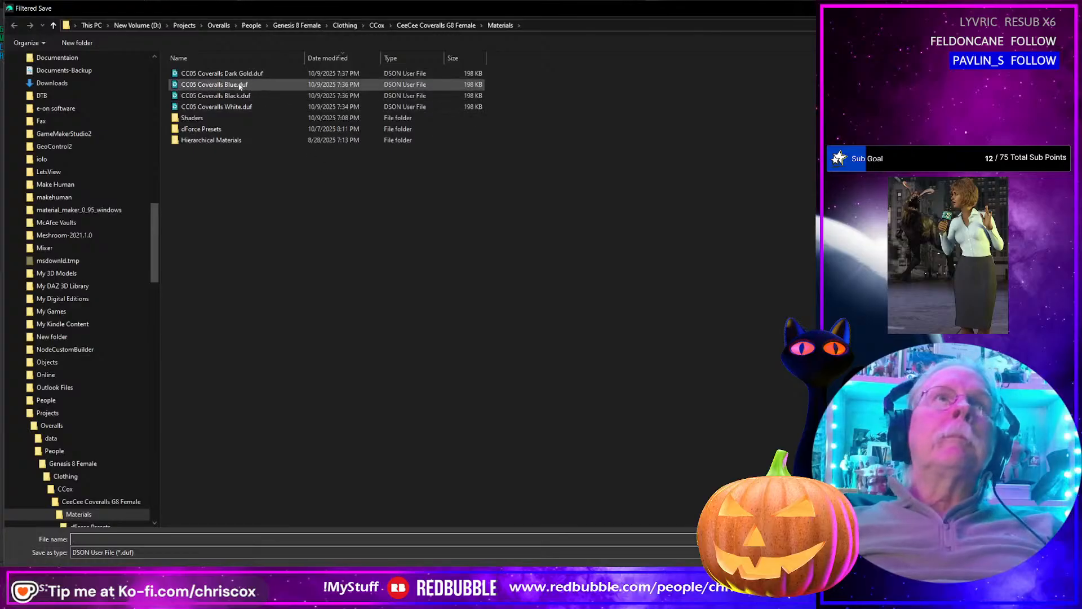
pyautogui.click(225, 74)
pyautogui.doubleClick(132, 538)
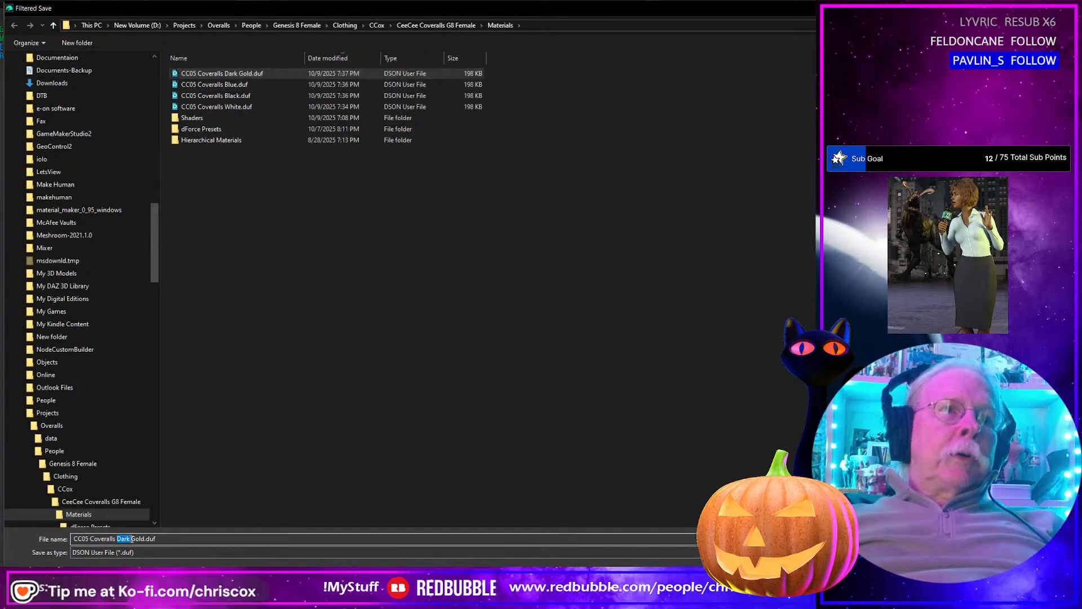
pyautogui.hotkey('shift', 'End')
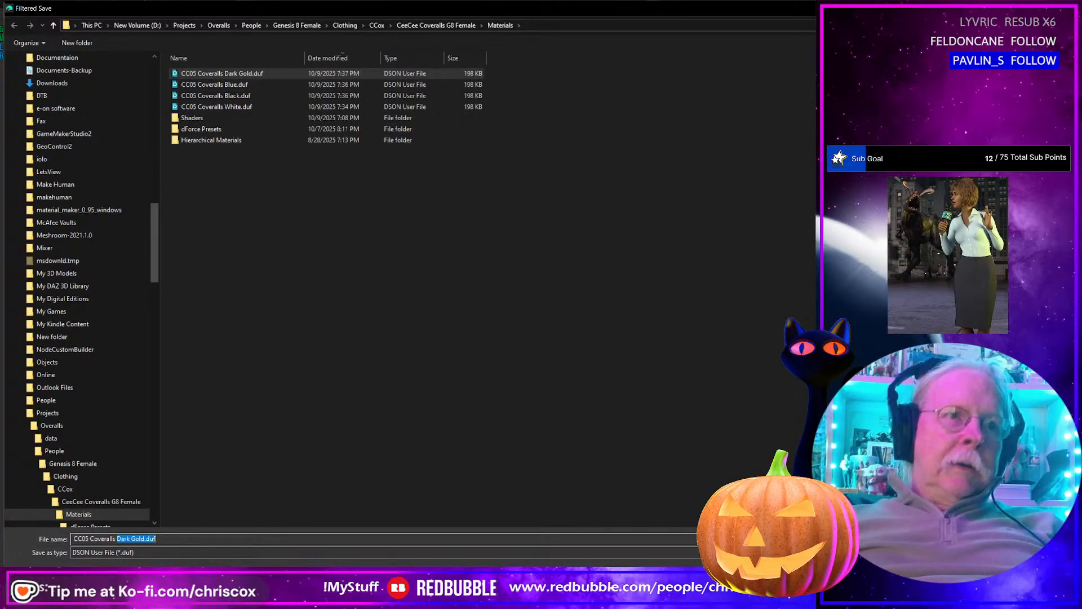
pyautogui.write('K')
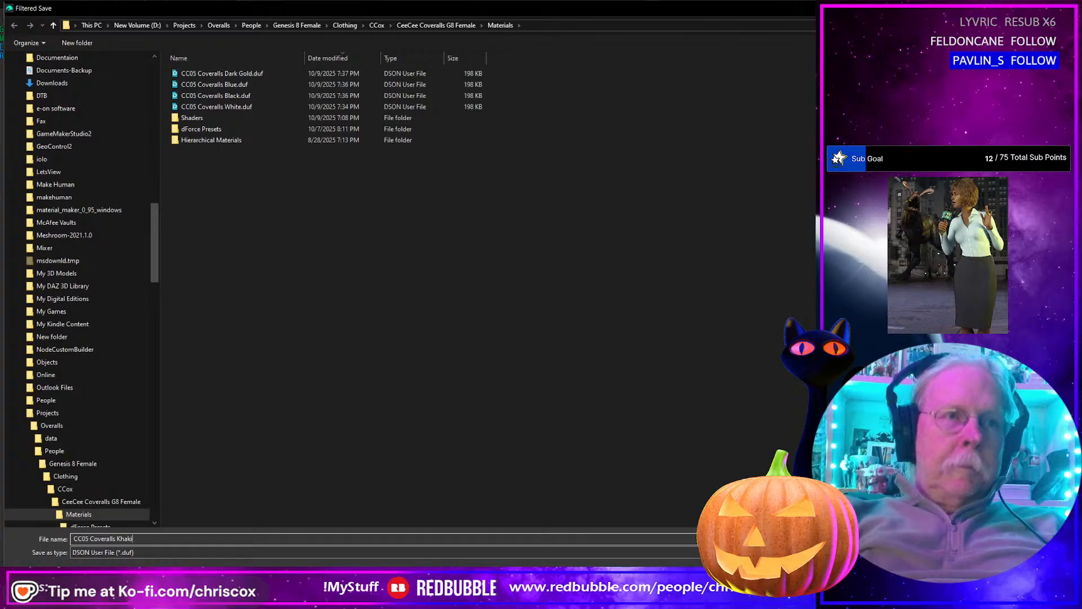
pyautogui.write('haki')
pyautogui.press('Return')
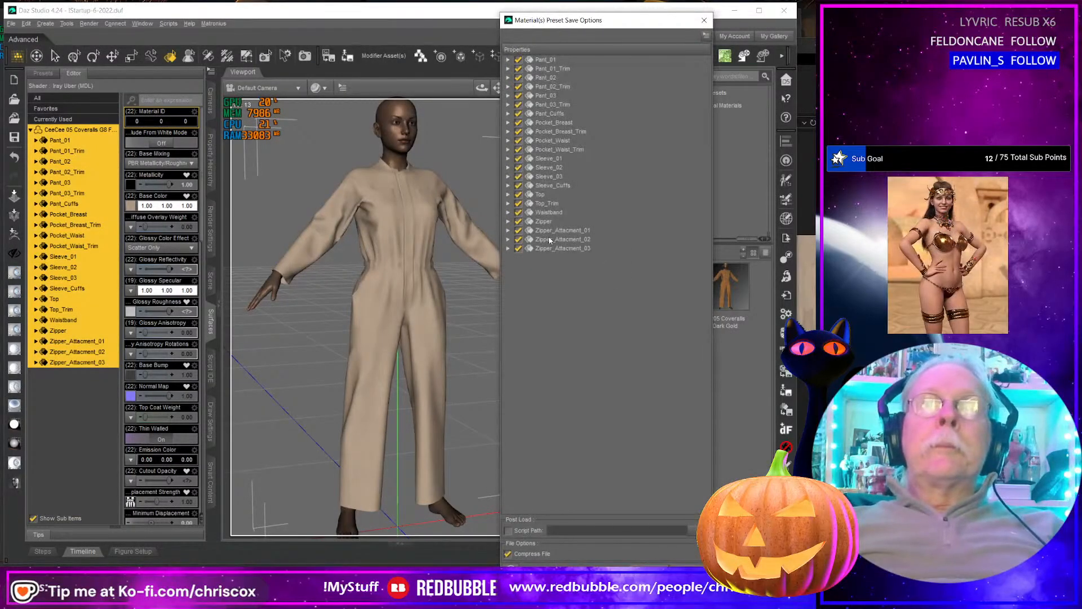
# Step: Exclude all simulation settings from the khaki coveralls material preset and finish saving it
pyautogui.rightClick(549, 239)
pyautogui.moveTo(586, 287)
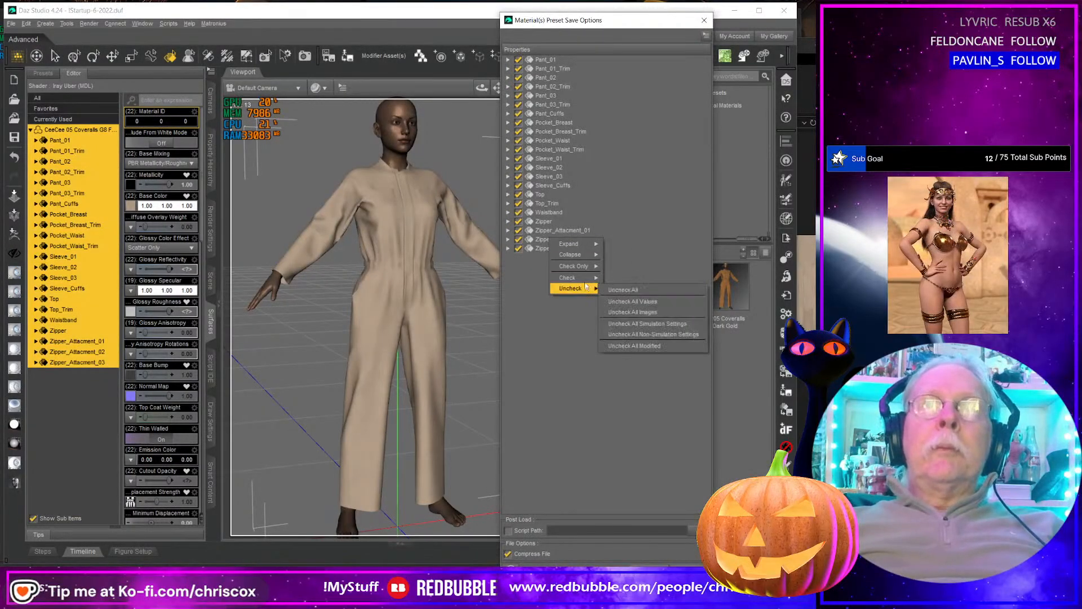
pyautogui.click(646, 326)
pyautogui.click(649, 572)
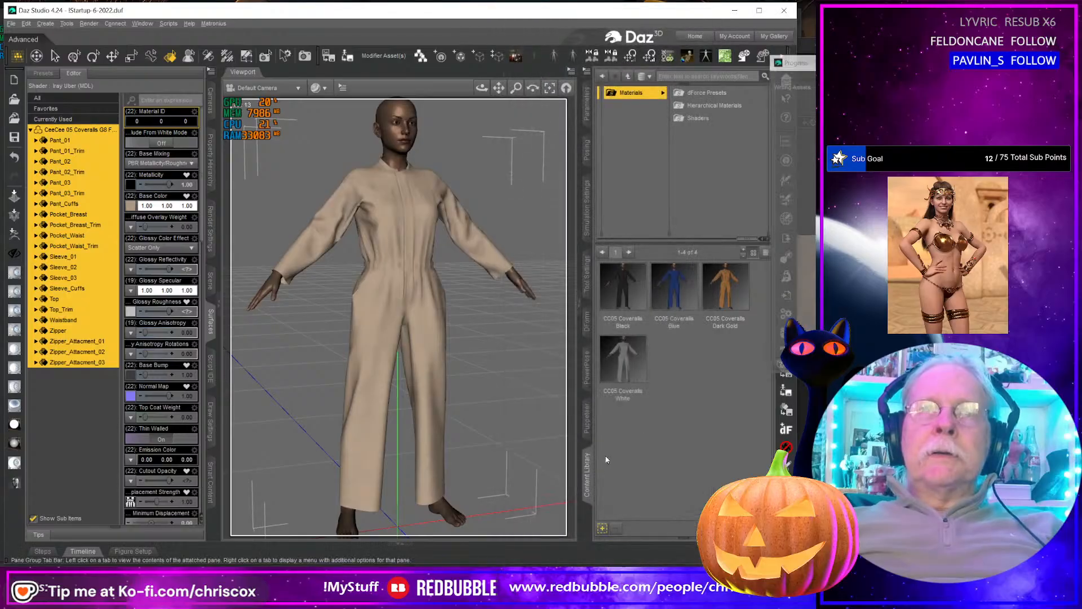
# Step: Apply CC05 Coveralls_Olive_BaseColor.jpg from the CC05 Coveralls texture folder as the Base Color map of all selected coveralls surfaces in Daz Studio
pyautogui.hotkey('alt', 'Tab')
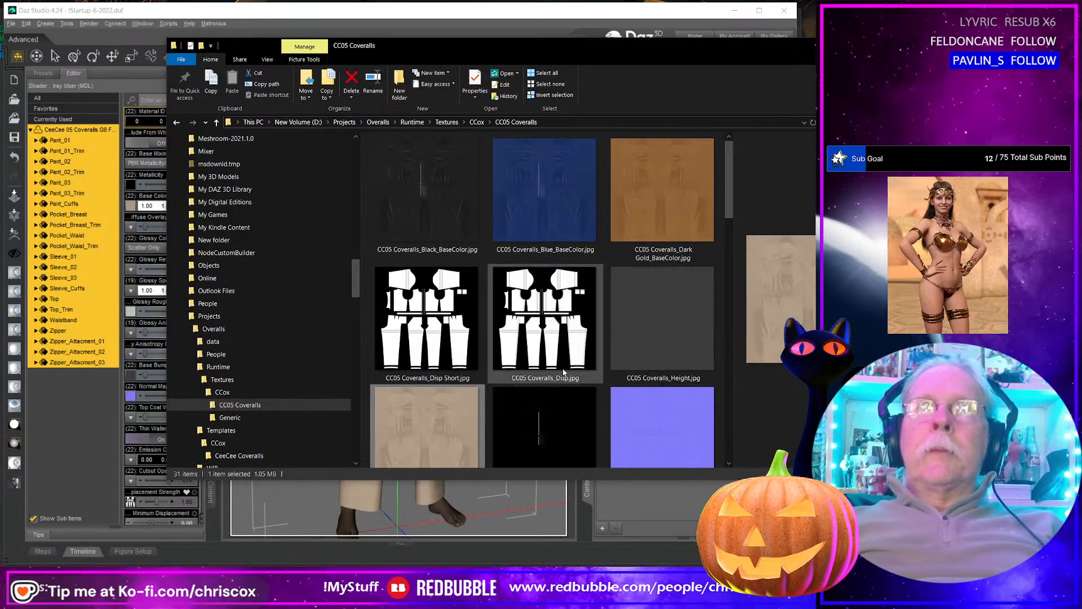
pyautogui.scroll(-9, 558, 371)
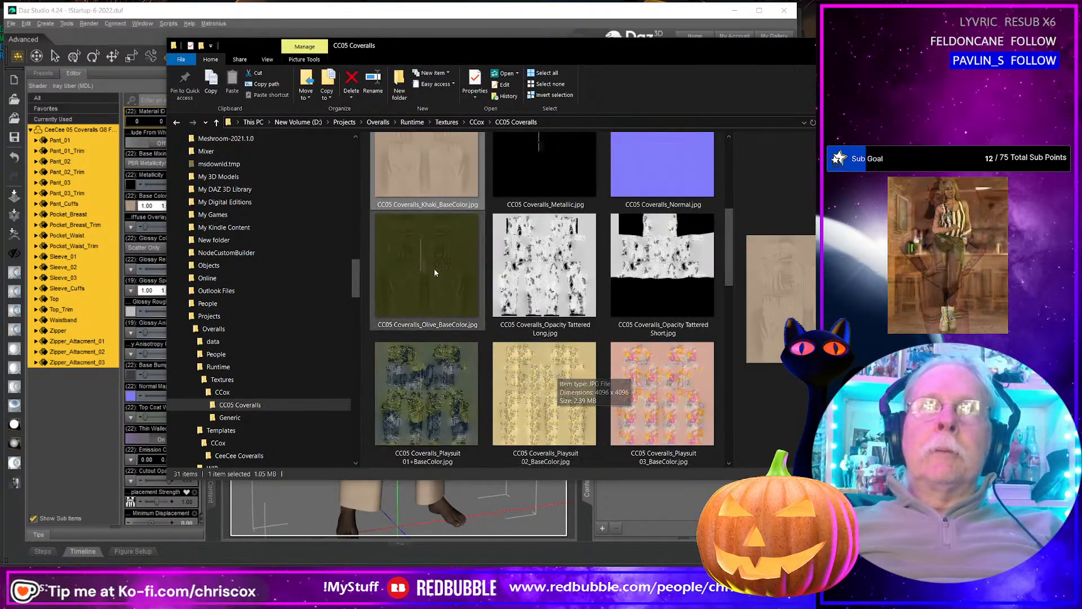
pyautogui.moveTo(432, 265); pyautogui.dragTo(132, 207)
pyautogui.click(147, 13)
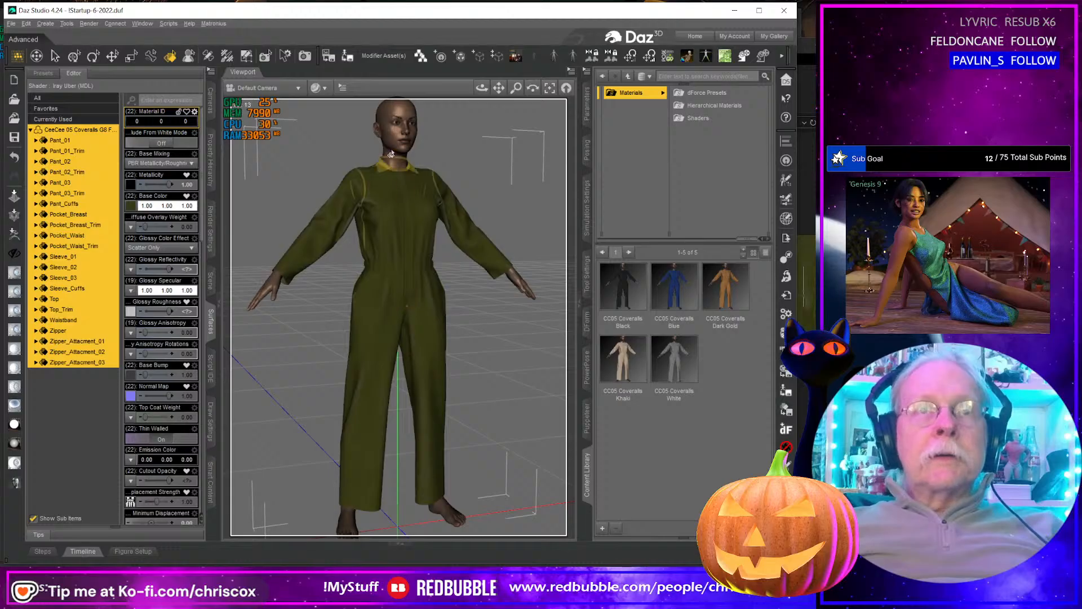
# Step: Start a Material(s) Preset of the olive coveralls named "CC05 Coveralls Olive" in the Materials folder
pyautogui.moveTo(727, 291)
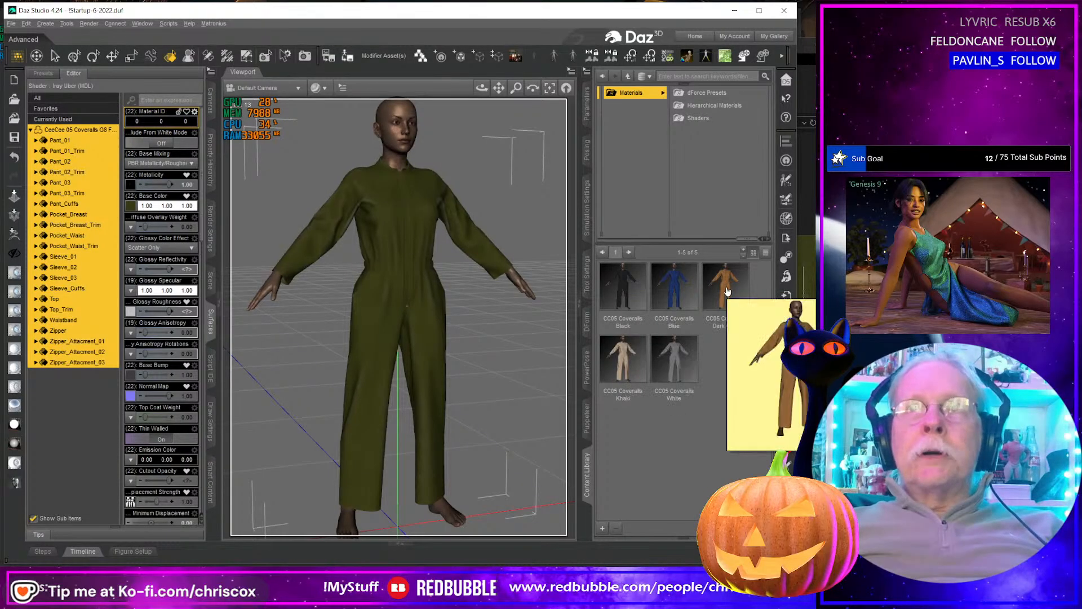
pyautogui.click(601, 529)
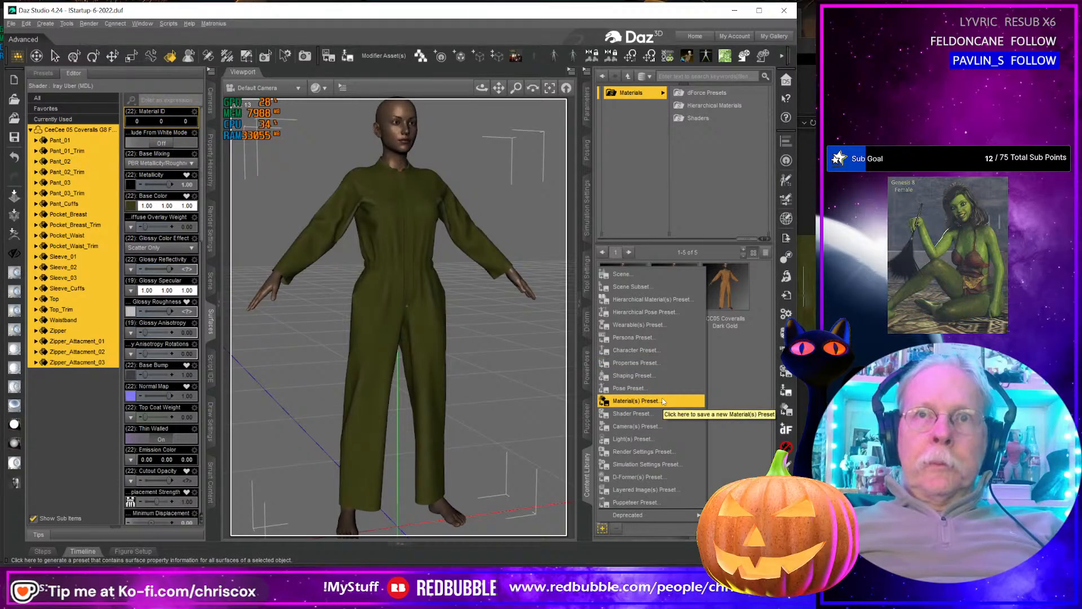
pyautogui.click(635, 401)
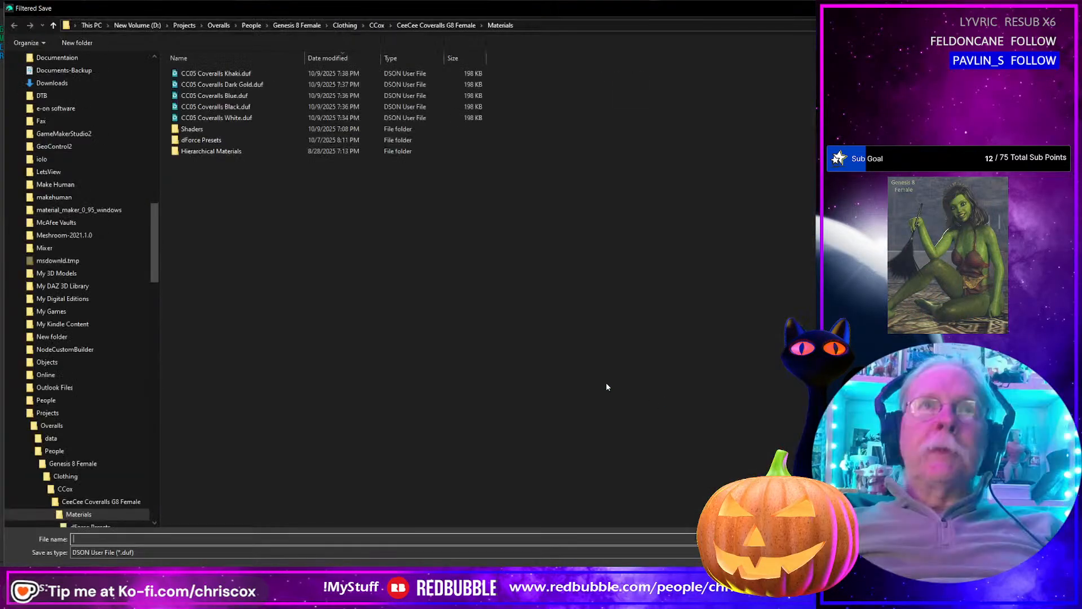
pyautogui.click(216, 73)
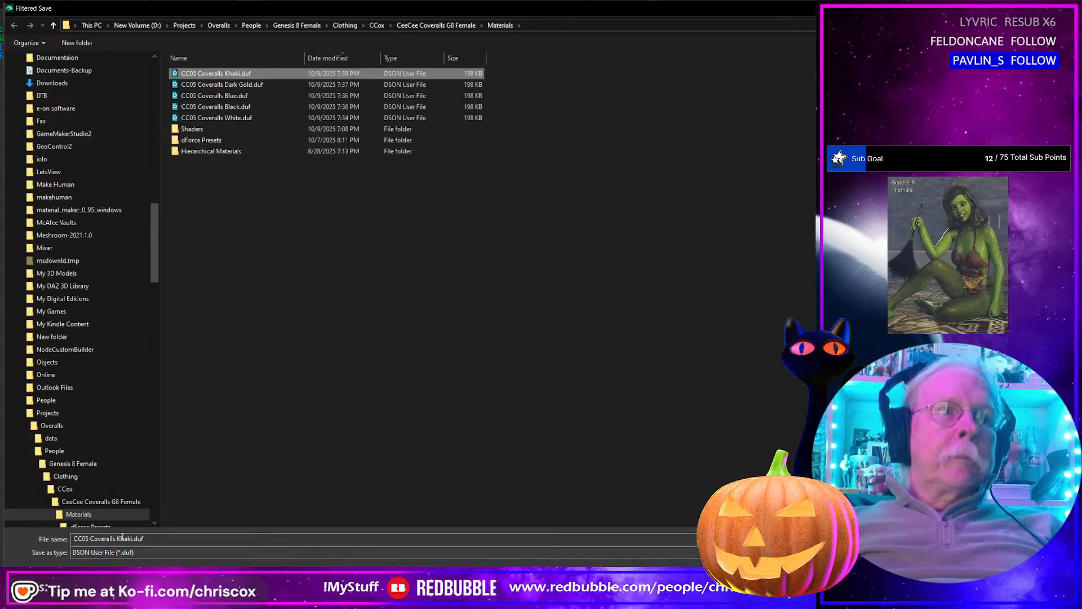
pyautogui.click(126, 538)
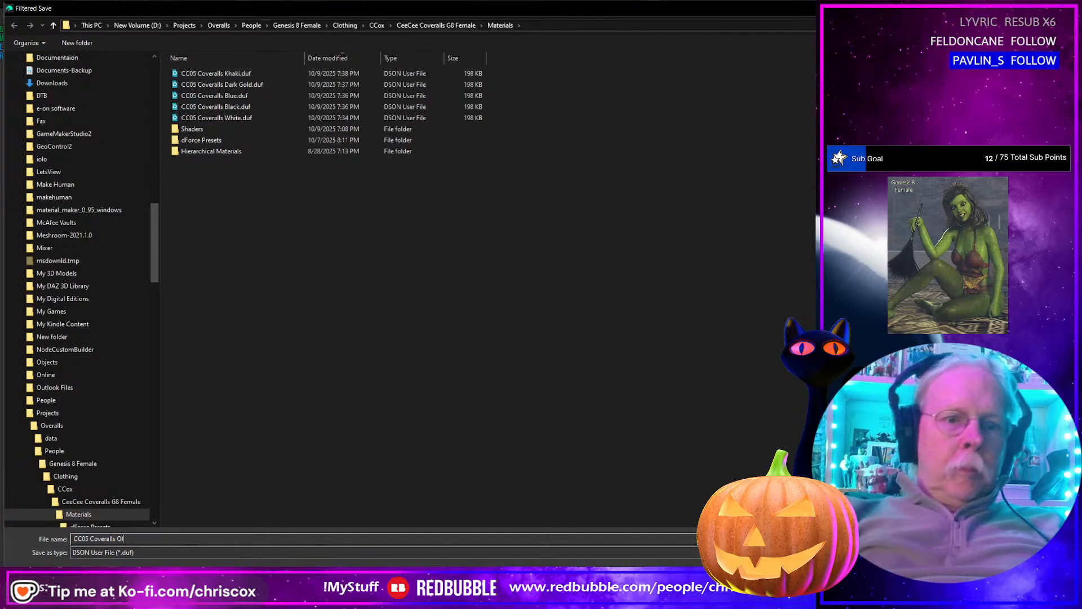
pyautogui.press('Return')
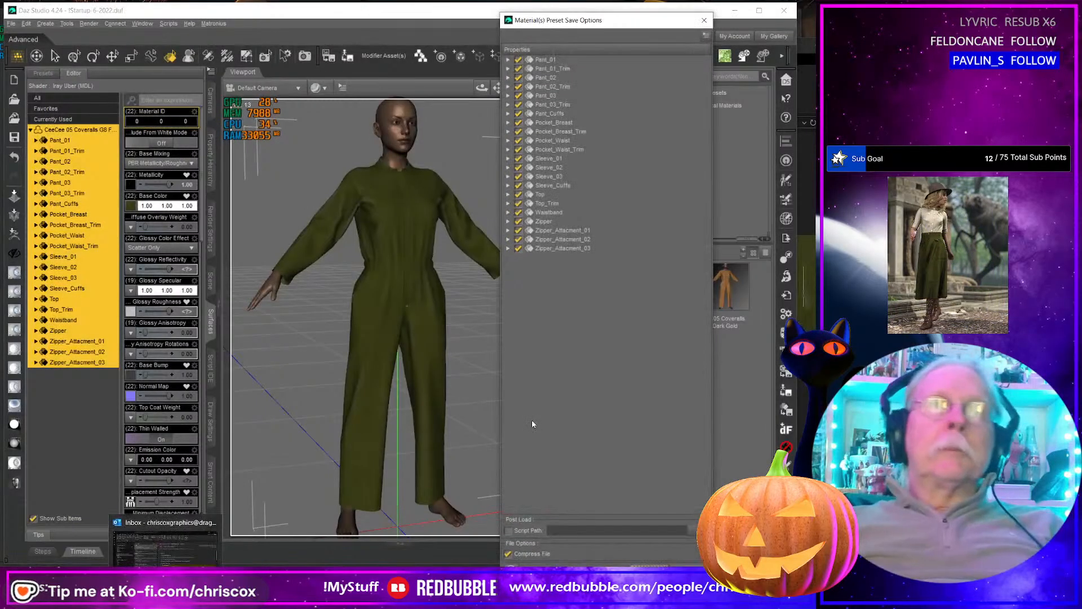
# Step: Exclude all simulation settings from the olive coveralls material preset and finish saving it
pyautogui.rightClick(575, 235)
pyautogui.moveTo(608, 286)
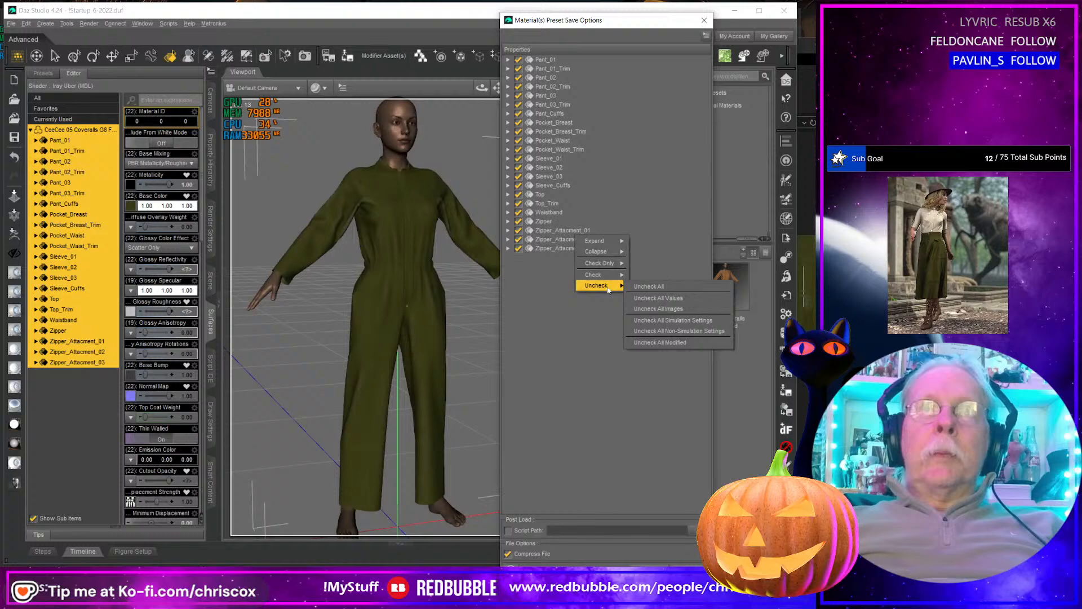
pyautogui.click(674, 322)
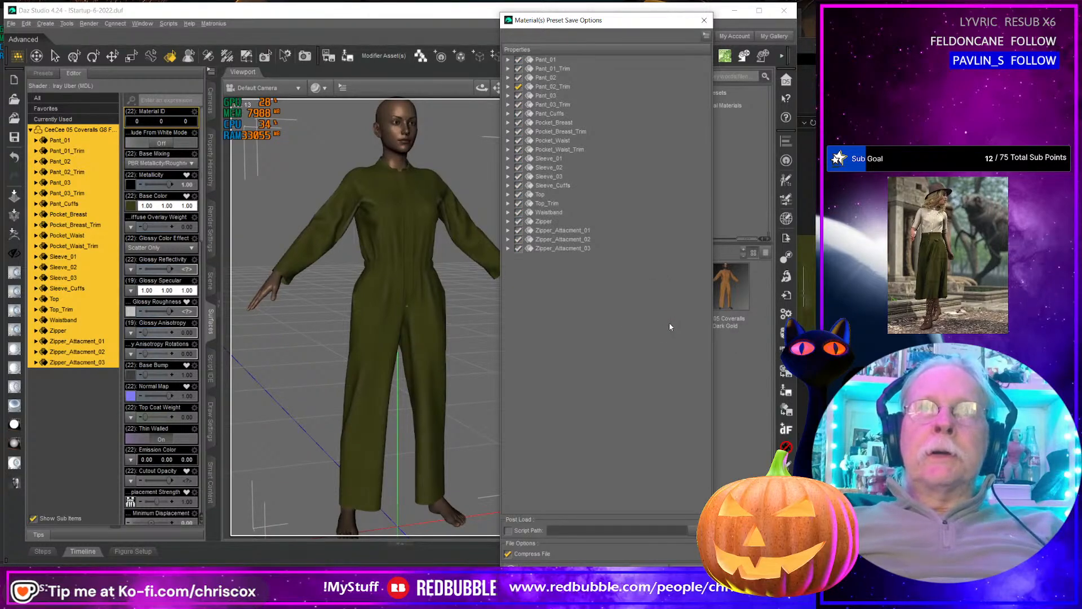
pyautogui.click(649, 570)
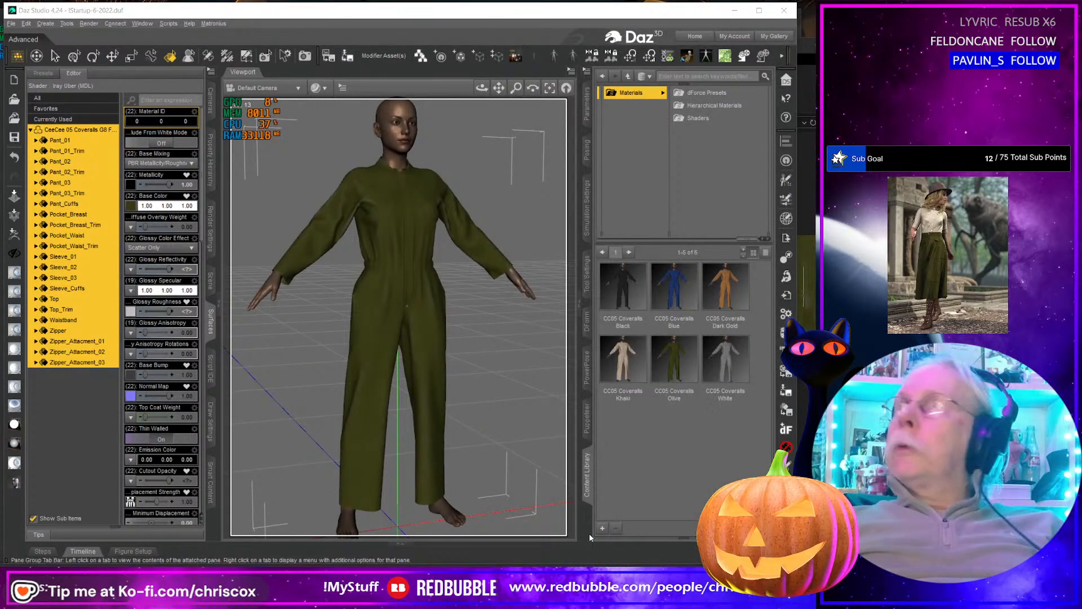
# Step: Open CC05 Coveralls_Dark Gold_BaseColor.jpg from the CC05 Coveralls texture folder in Photoshop and examine the fly and zipper area for flaws
pyautogui.hotkey('alt', 'Tab')
pyautogui.scroll(2, 585, 316)
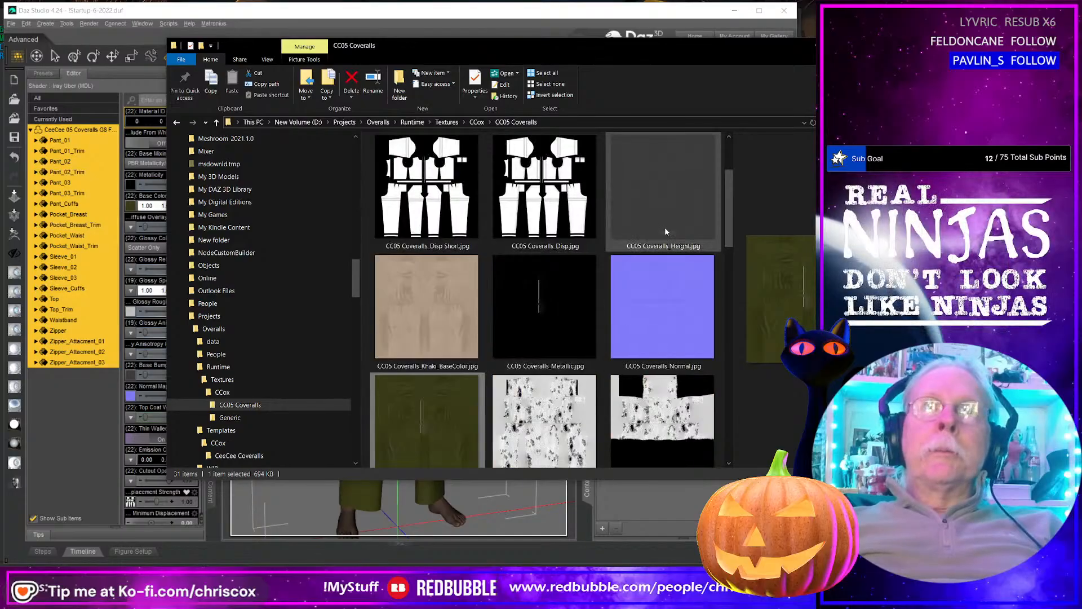
pyautogui.scroll(2, 540, 332)
pyautogui.click(691, 209)
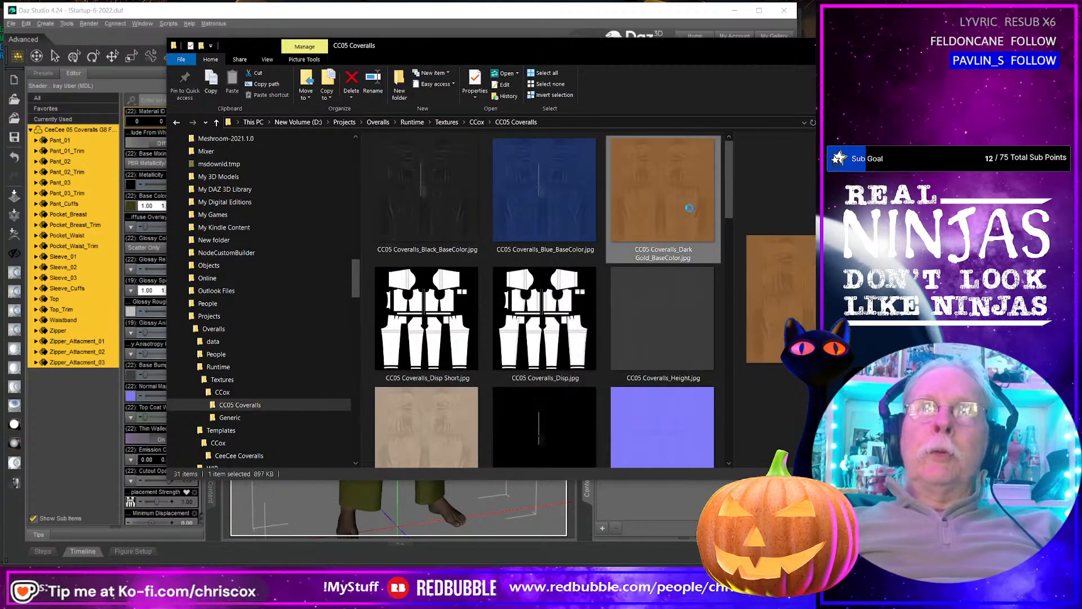
pyautogui.rightClick(689, 208)
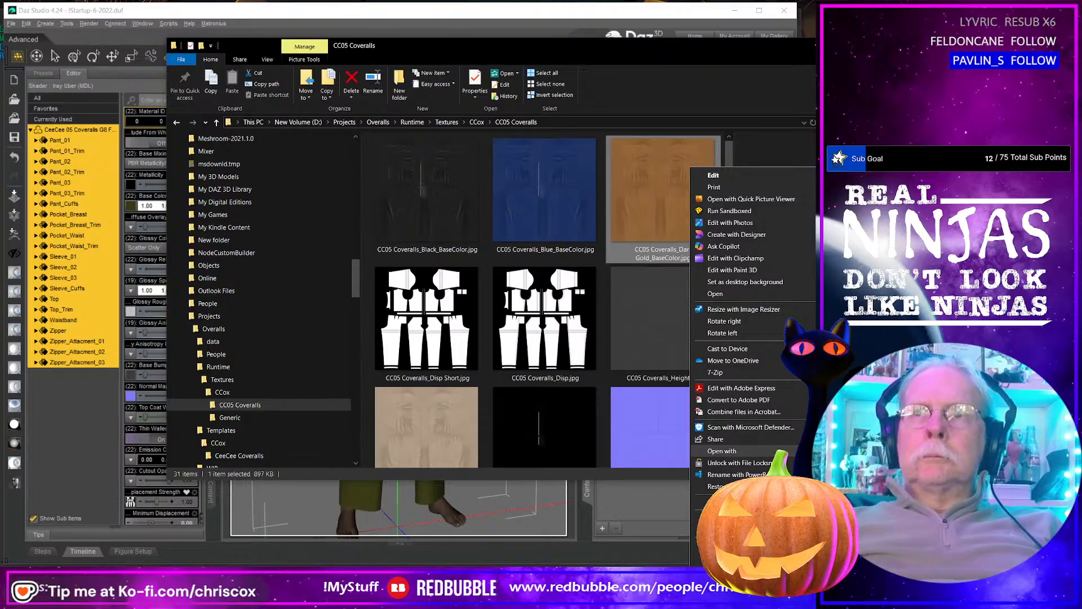
pyautogui.click(857, 452)
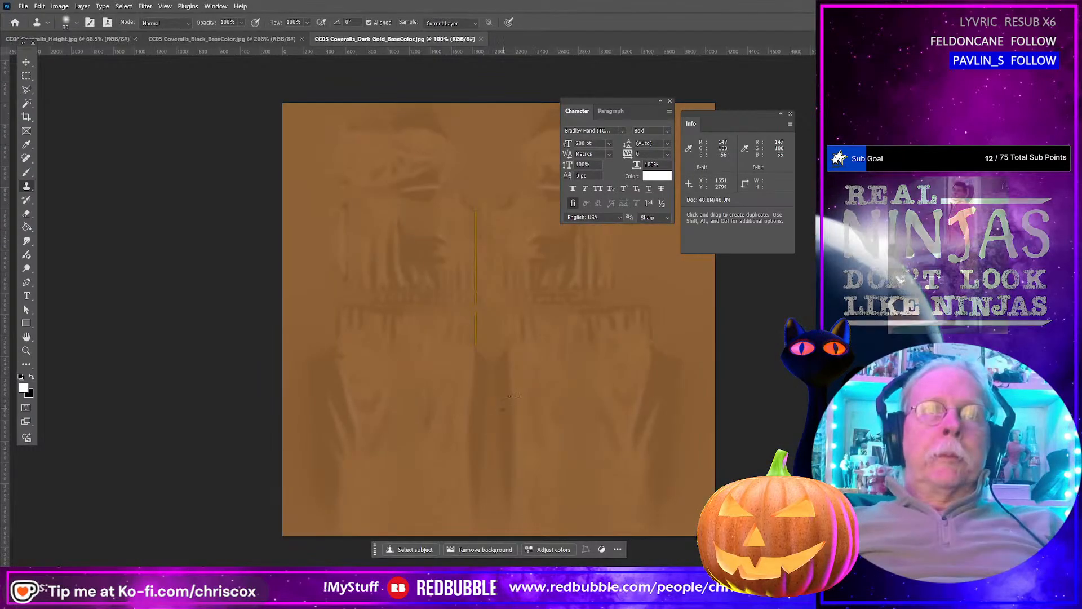
pyautogui.keyDown('alt'); pyautogui.scroll(4, 520, 365); pyautogui.keyUp('alt')
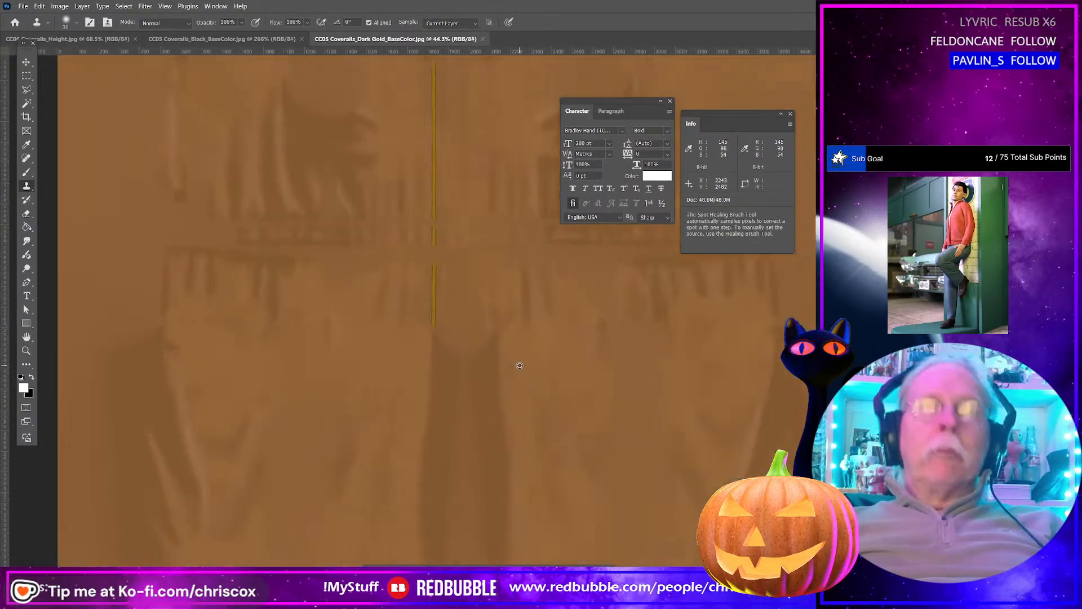
pyautogui.keyDown('alt'); pyautogui.scroll(5, 520, 365); pyautogui.keyUp('alt')
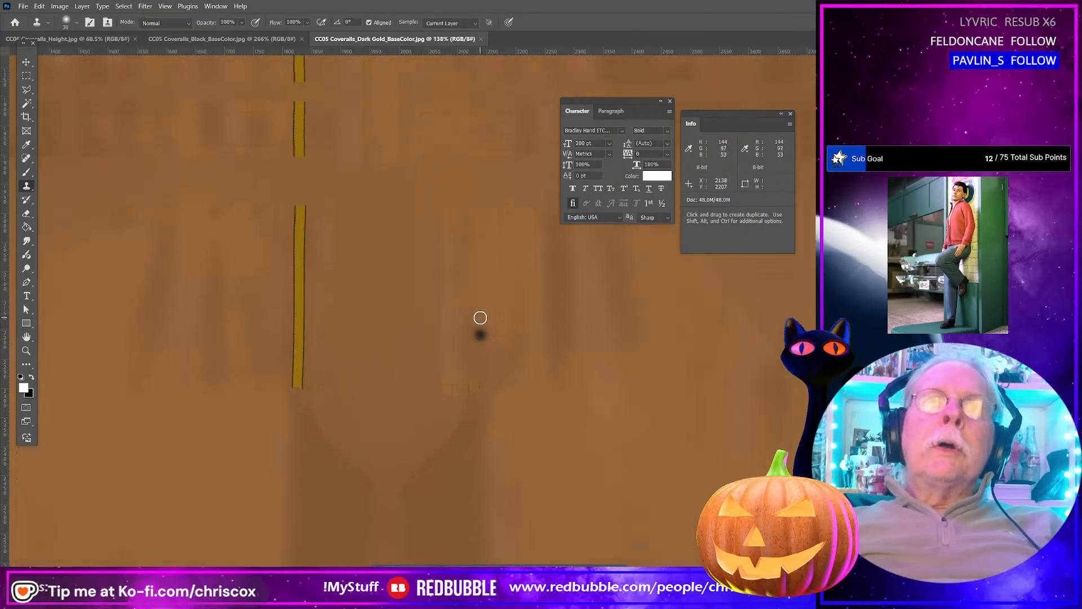
pyautogui.scroll(10, 481, 318)
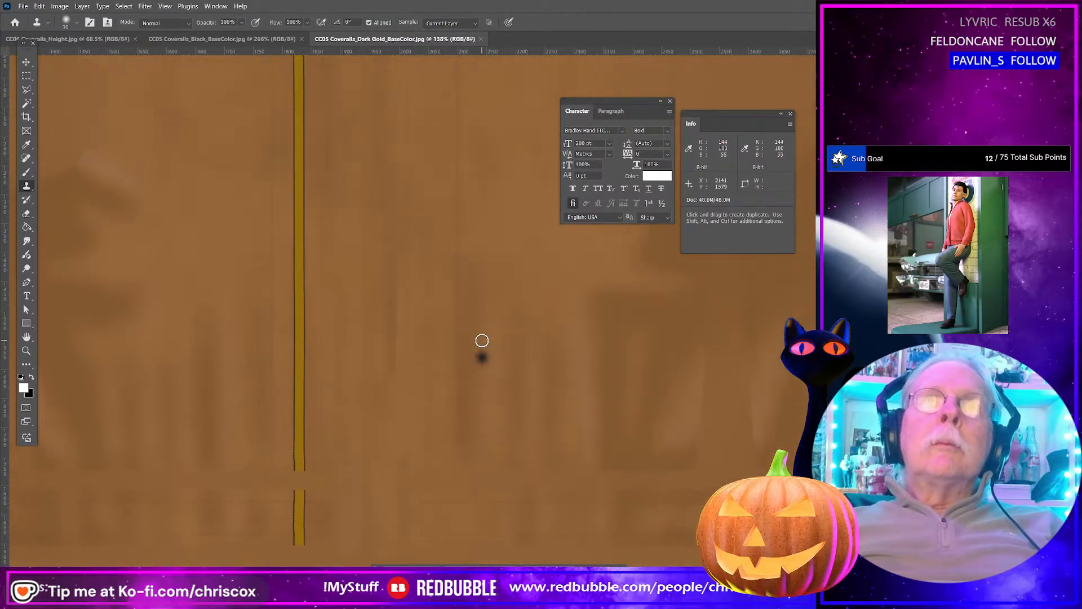
pyautogui.scroll(5, 482, 340)
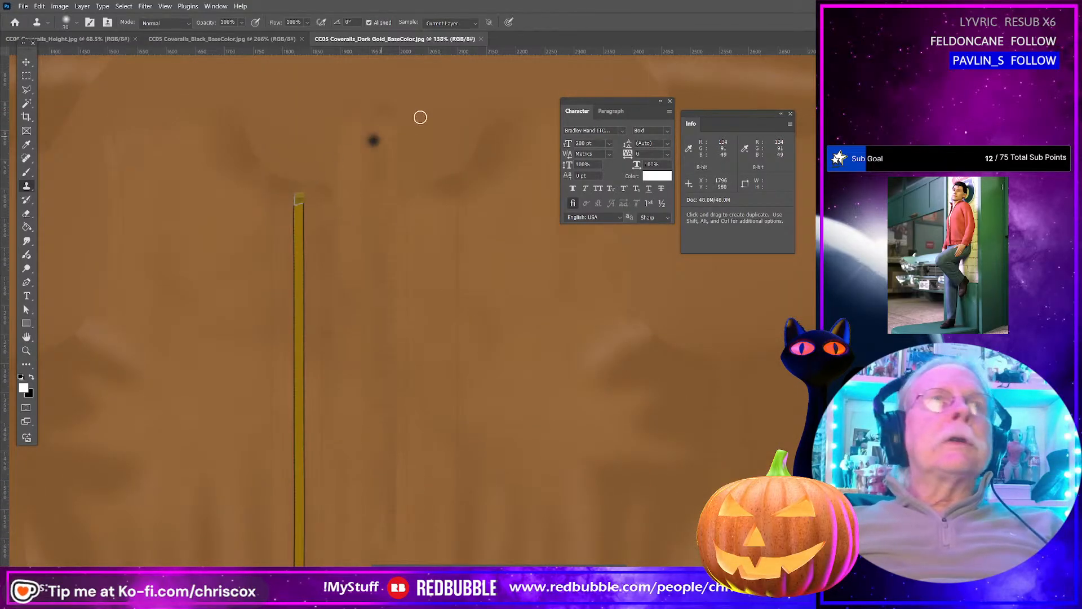
# Step: Close the dark gold base color, black base color and height texture images
pyautogui.click(481, 39)
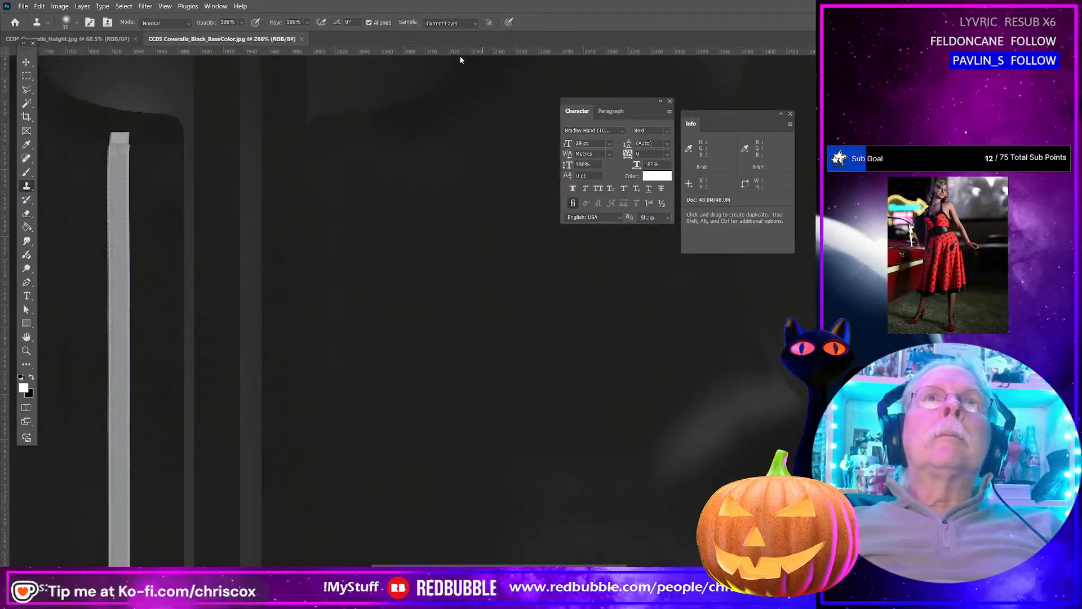
pyautogui.click(302, 39)
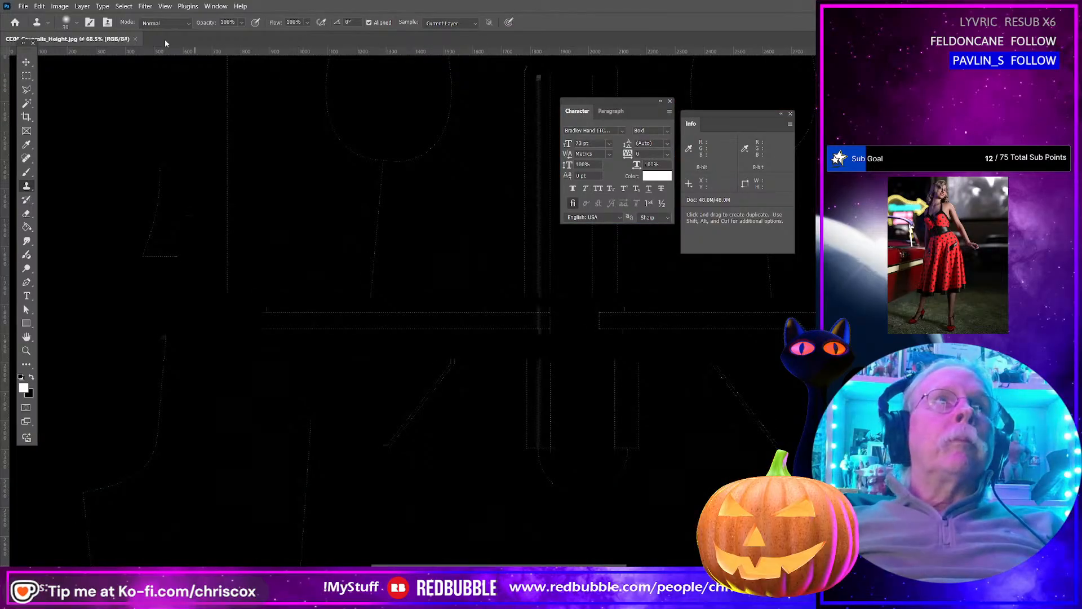
pyautogui.click(136, 39)
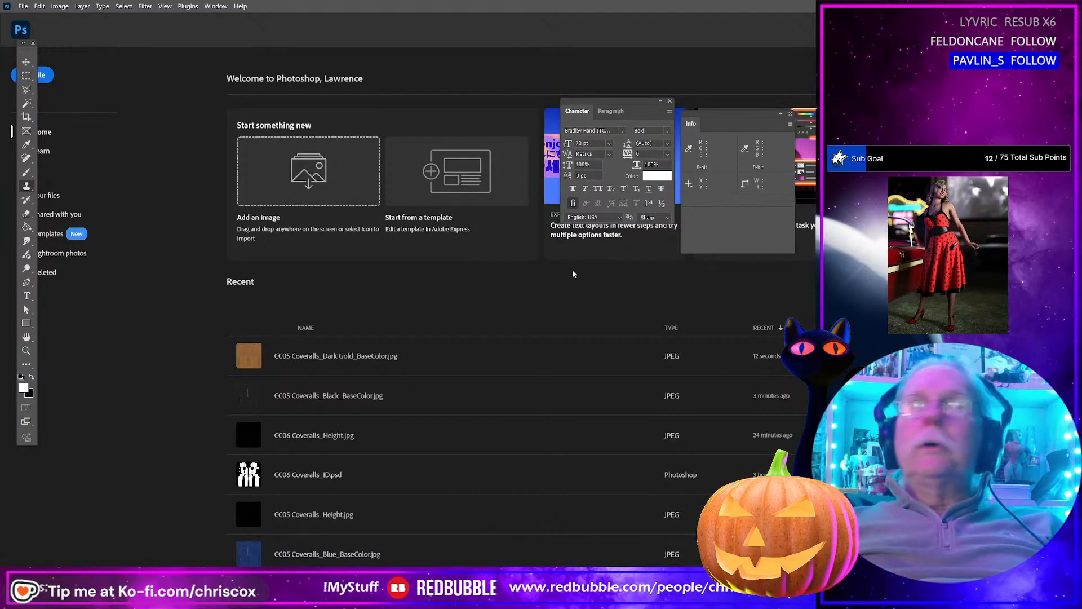
# Step: Open CC05 Coveralls_Khaki_BaseColor.jpg from the CC05 Coveralls texture folder in Adobe Photoshop 2025
pyautogui.hotkey('alt', 'Tab')
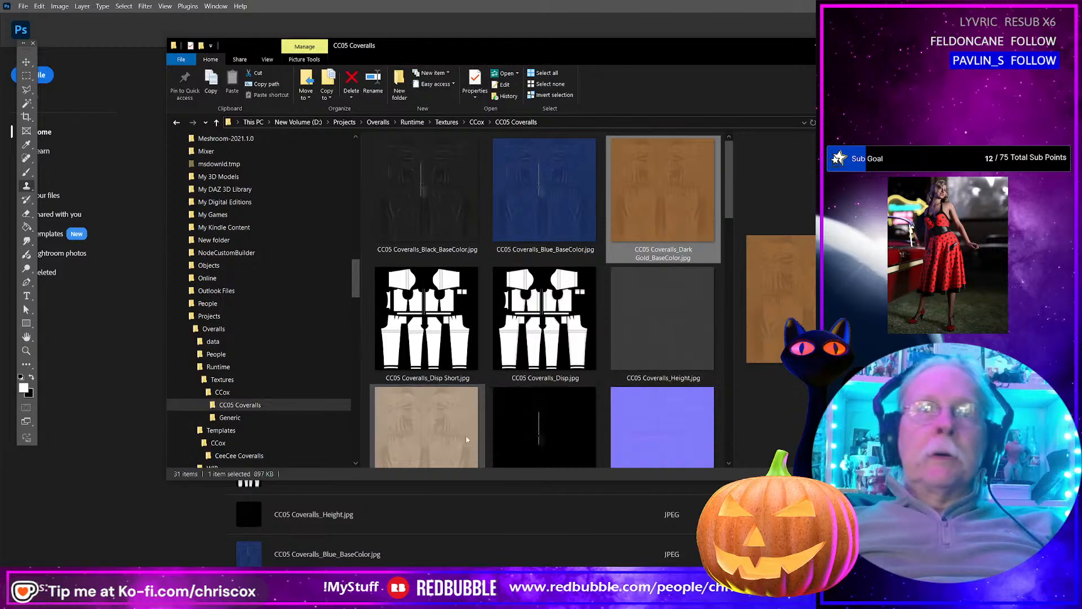
pyautogui.click(428, 433)
pyautogui.rightClick(428, 433)
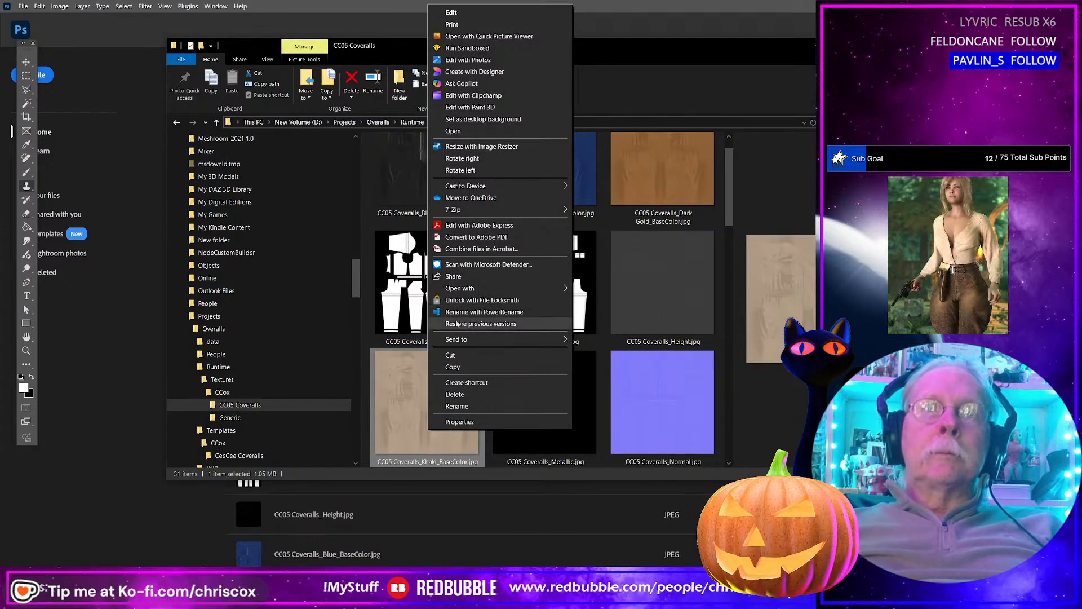
pyautogui.moveTo(497, 290)
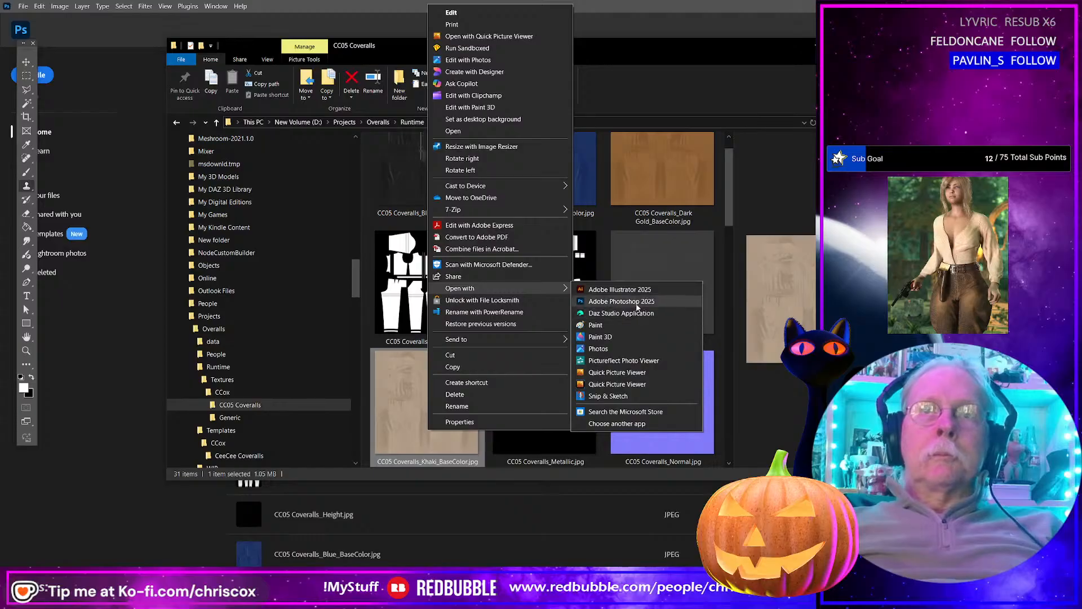
pyautogui.click(621, 301)
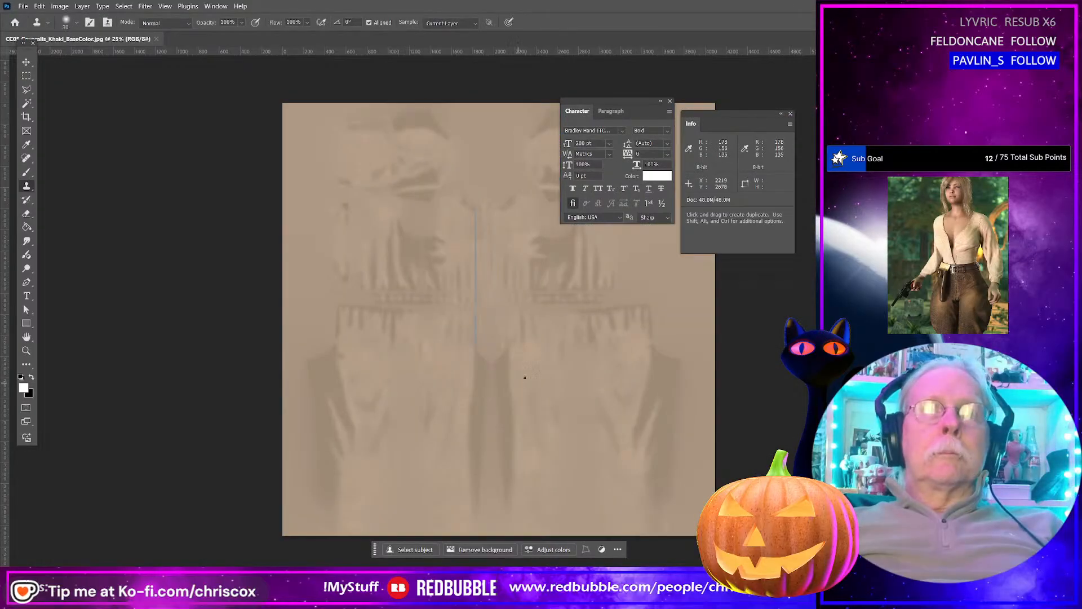
# Step: Clone Stamp over the faint bluish spot on the stitching at the lower end of the fly on the khaki texture
pyautogui.keyDown('alt'); pyautogui.scroll(10, 527, 338); pyautogui.keyUp('alt')
pyautogui.keyDown('alt'); pyautogui.scroll(8, 527, 337); pyautogui.keyUp('alt')
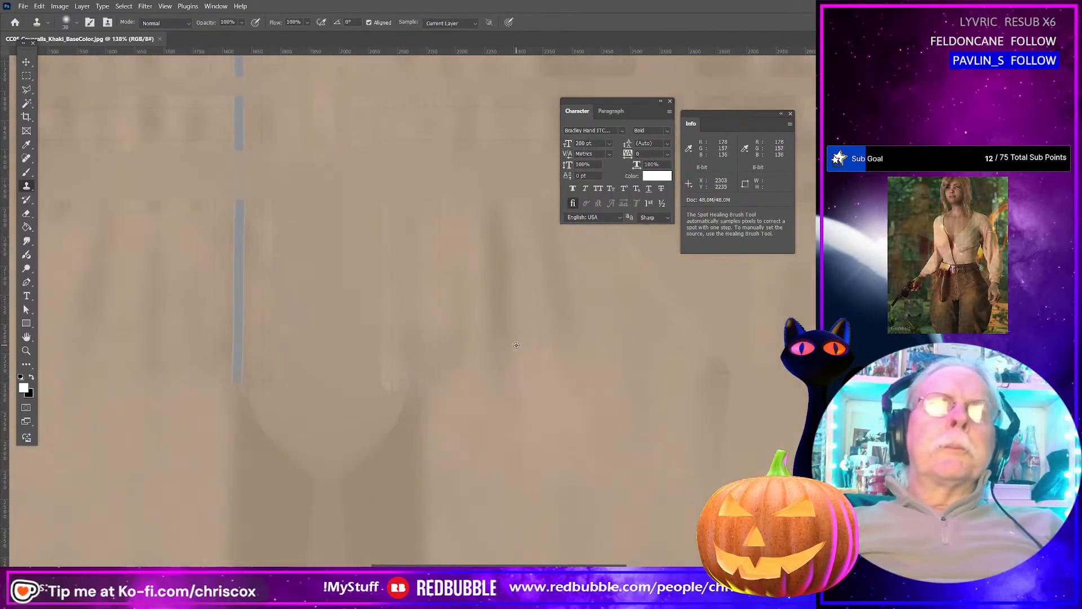
pyautogui.keyDown('alt'); pyautogui.scroll(2, 409, 399); pyautogui.keyUp('alt')
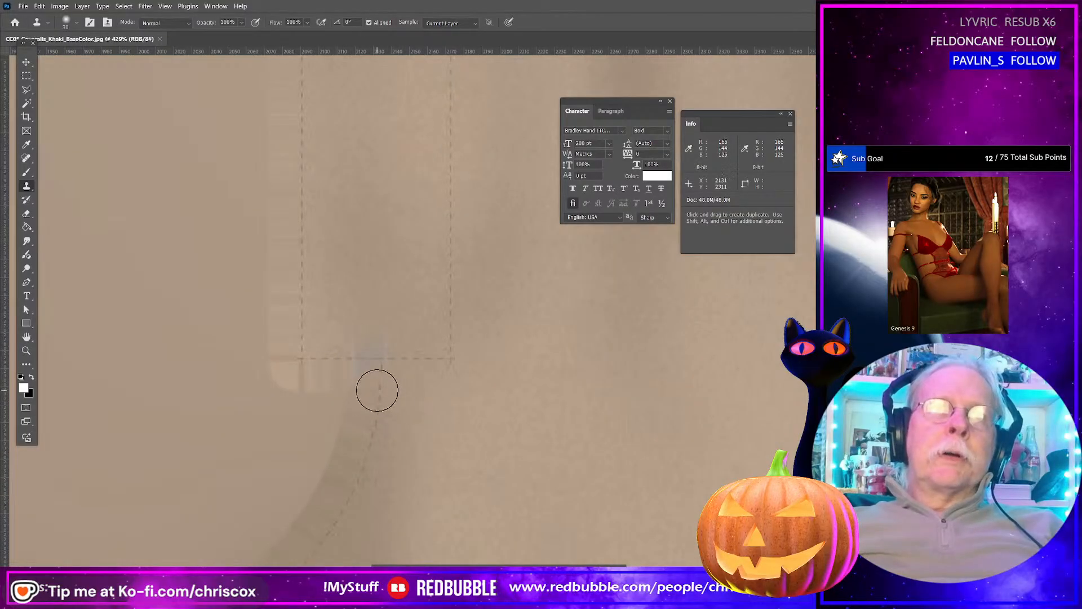
pyautogui.keyDown('alt'); pyautogui.scroll(-10, 374, 389); pyautogui.keyUp('alt')
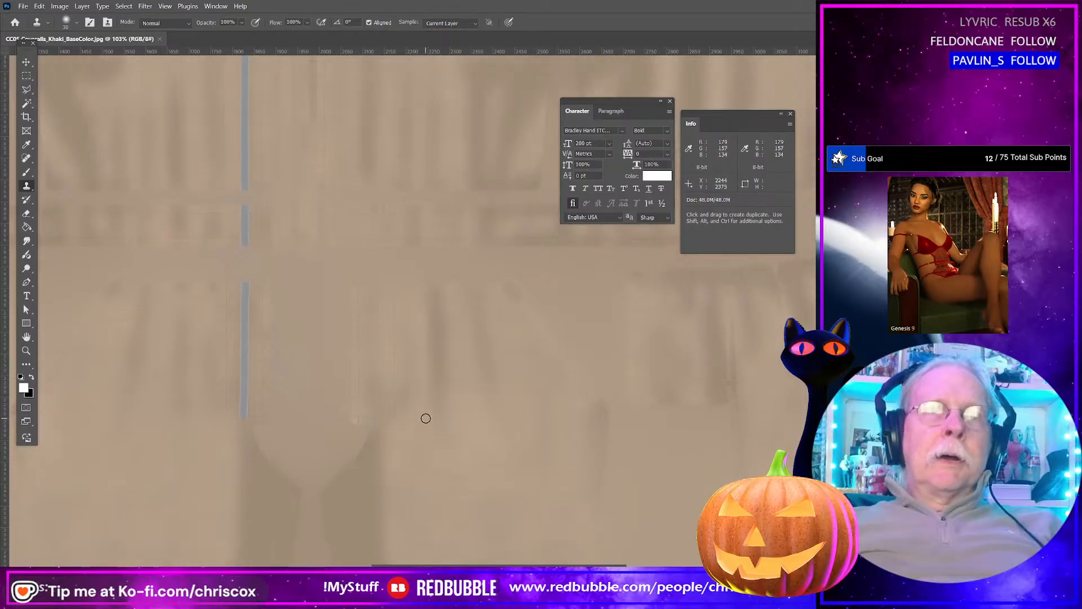
pyautogui.keyDown('alt'); pyautogui.scroll(7, 423, 416); pyautogui.keyUp('alt')
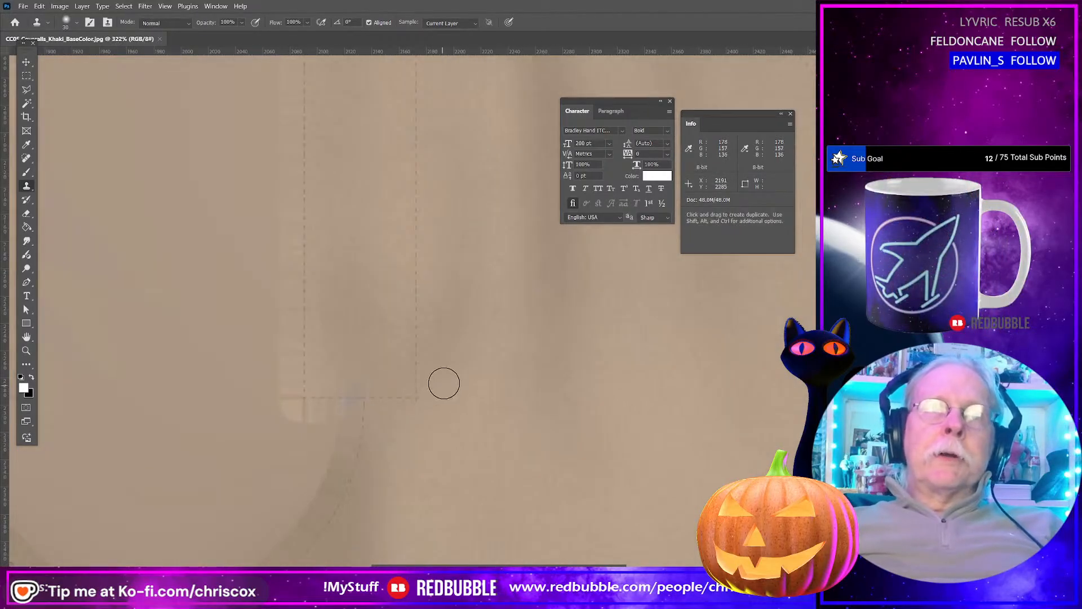
pyautogui.keyDown('alt'); pyautogui.scroll(1, 446, 373); pyautogui.keyUp('alt')
pyautogui.moveTo(382, 380)
pyautogui.mouseDown()
pyautogui.moveTo(361, 404)
pyautogui.moveTo(339, 401)
pyautogui.mouseUp()
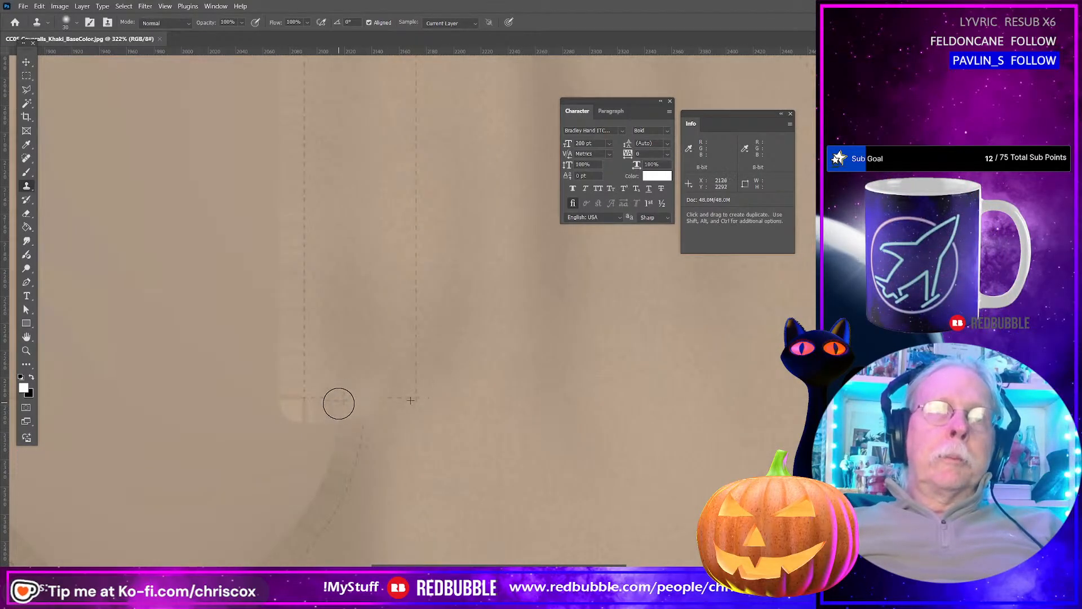
# Step: Check the fly stitching up to the chest for other flaws and save the khaki texture as a progressive JPEG at quality 10
pyautogui.scroll(3, 392, 337)
pyautogui.scroll(18, 392, 337)
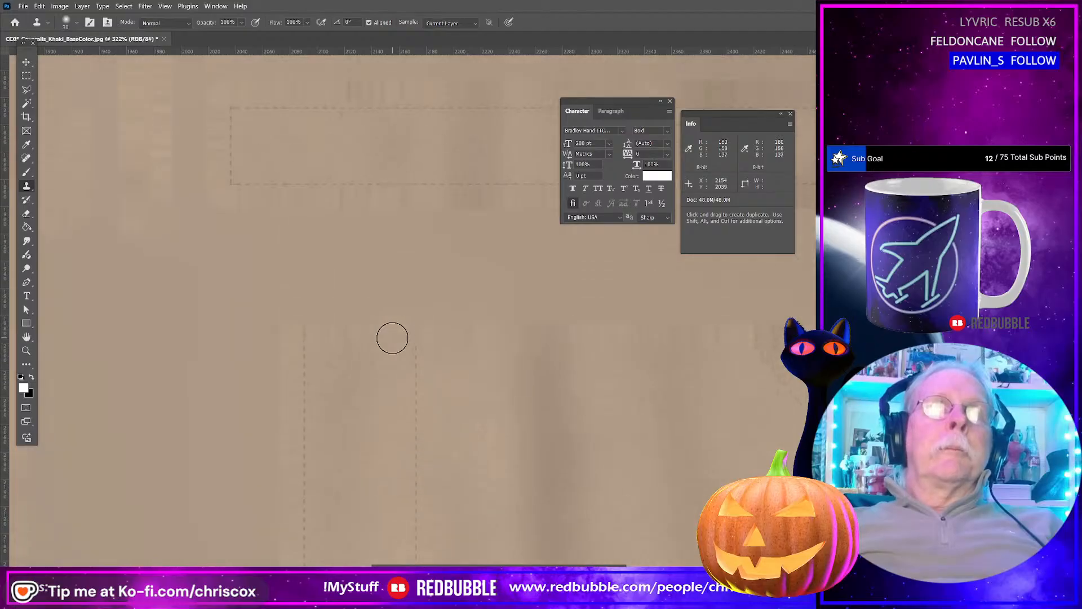
pyautogui.scroll(9, 256, 261)
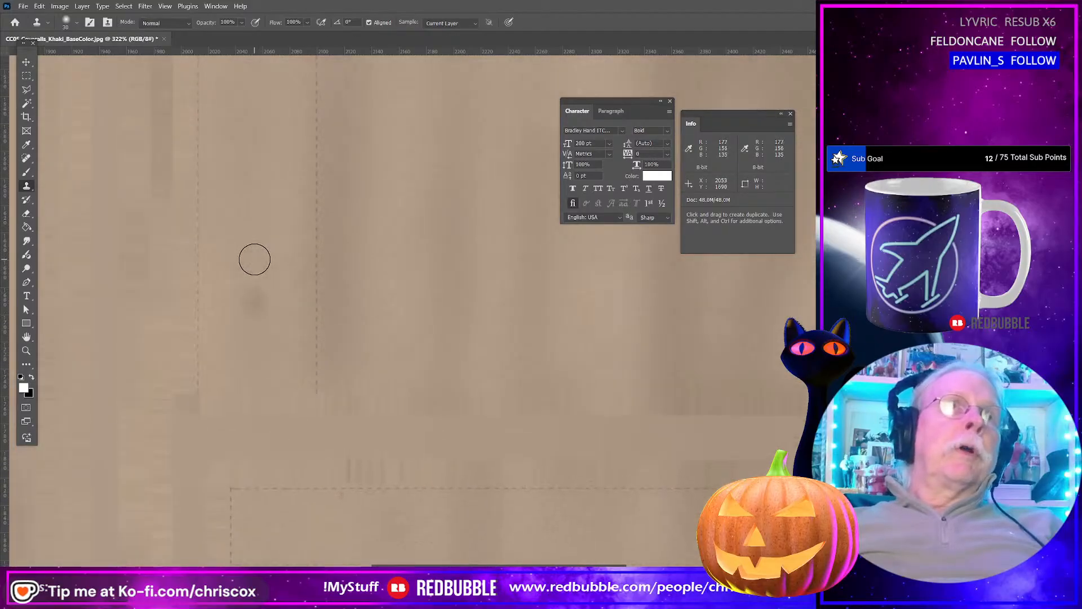
pyautogui.scroll(9, 253, 267)
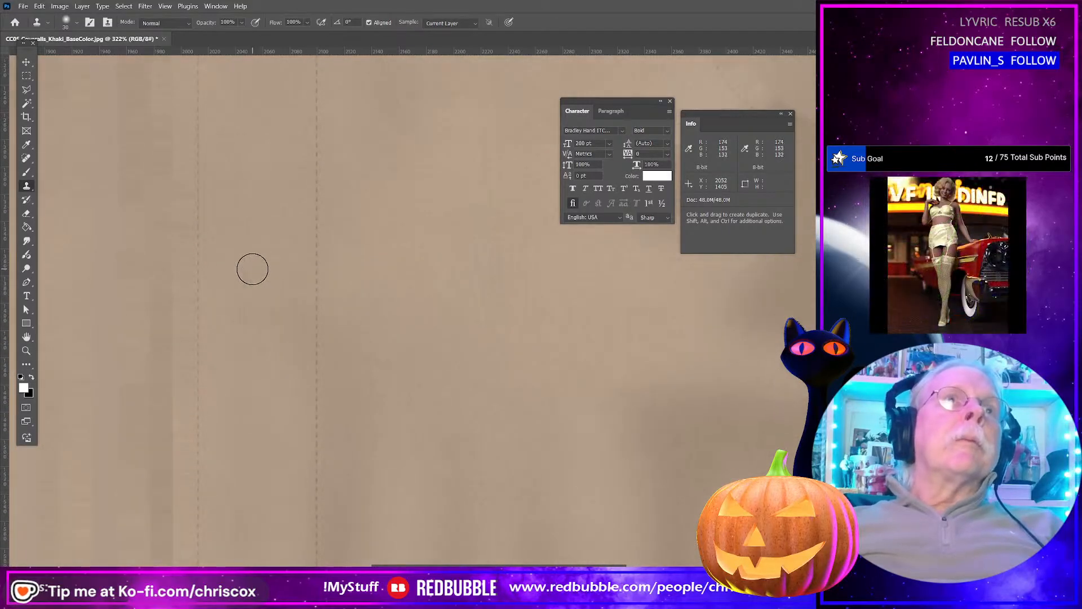
pyautogui.scroll(3, 404, 191)
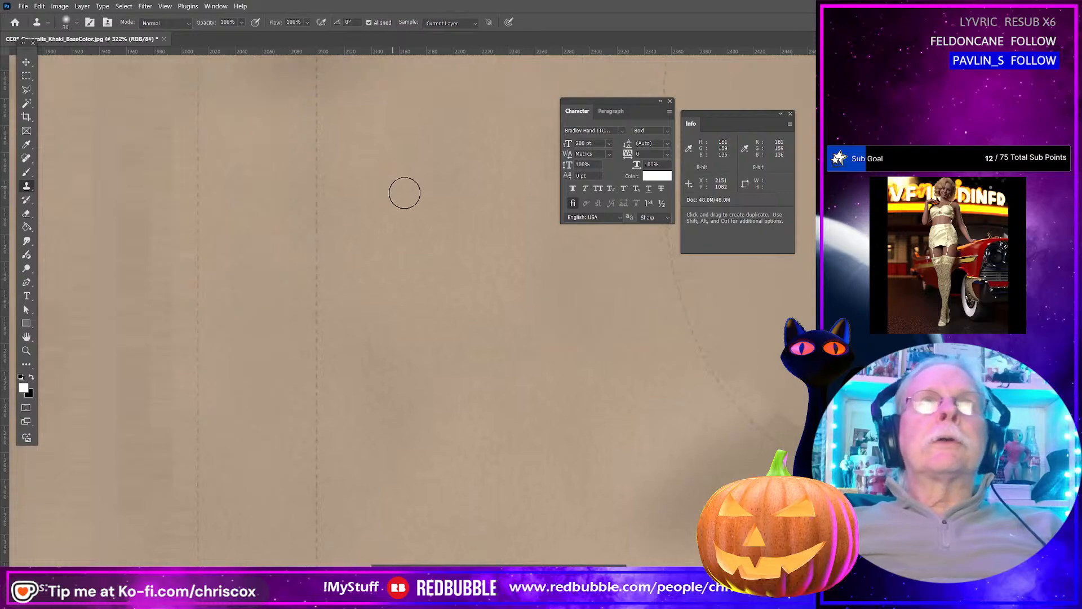
pyautogui.hotkey('ctrl', 's')
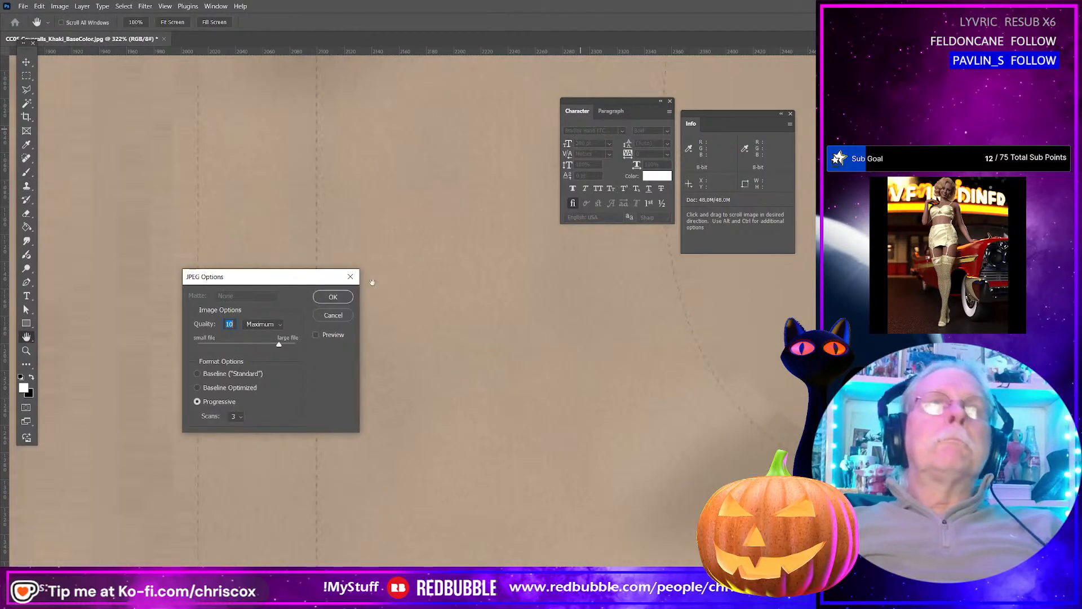
pyautogui.click(333, 297)
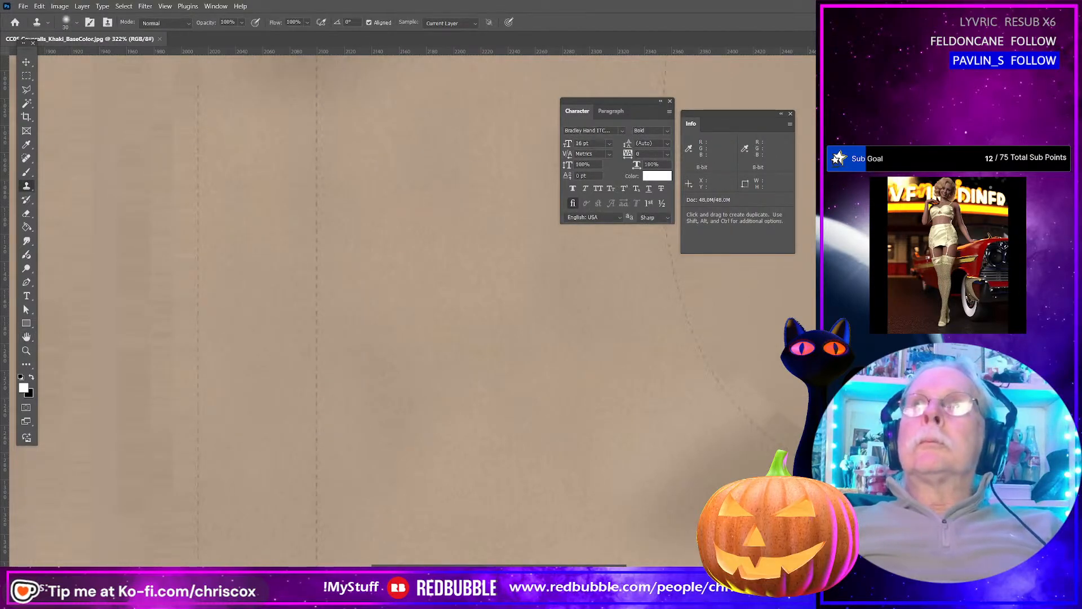
# Step: Open CC05 Coveralls_Olive_BaseColor.jpg from the CC05 Coveralls texture folder in Adobe Photoshop 2025
pyautogui.hotkey('alt', 'Tab')
pyautogui.scroll(-5, 695, 397)
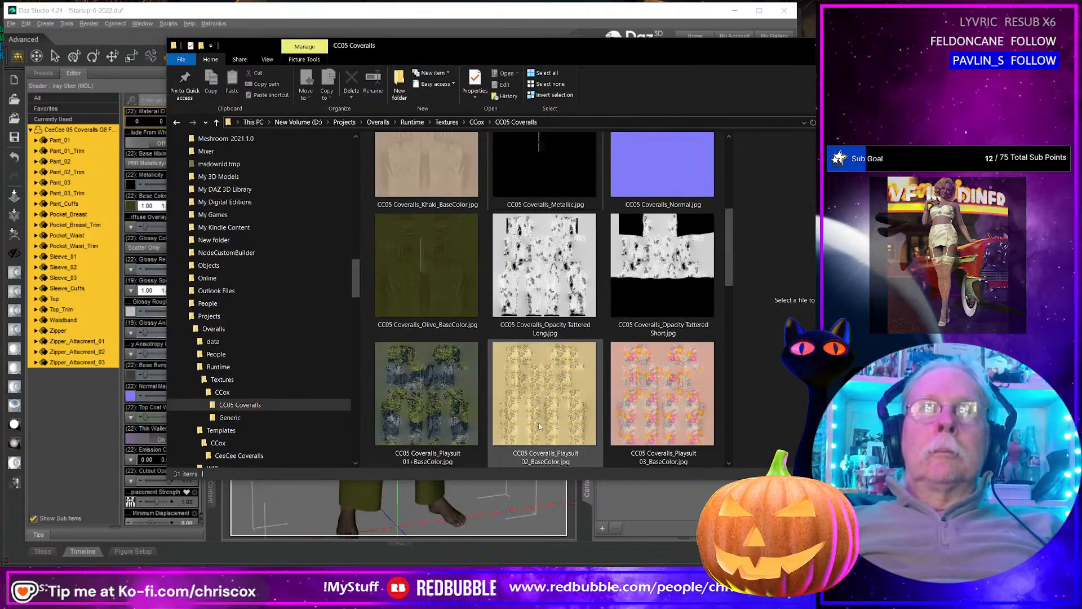
pyautogui.click(411, 292)
pyautogui.rightClick(414, 292)
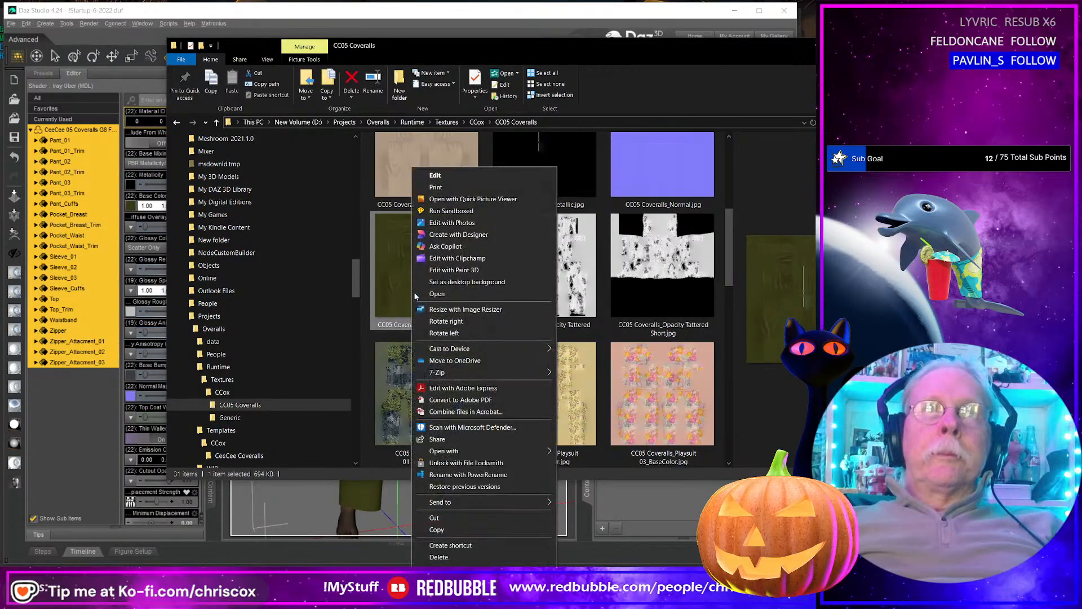
pyautogui.moveTo(515, 451)
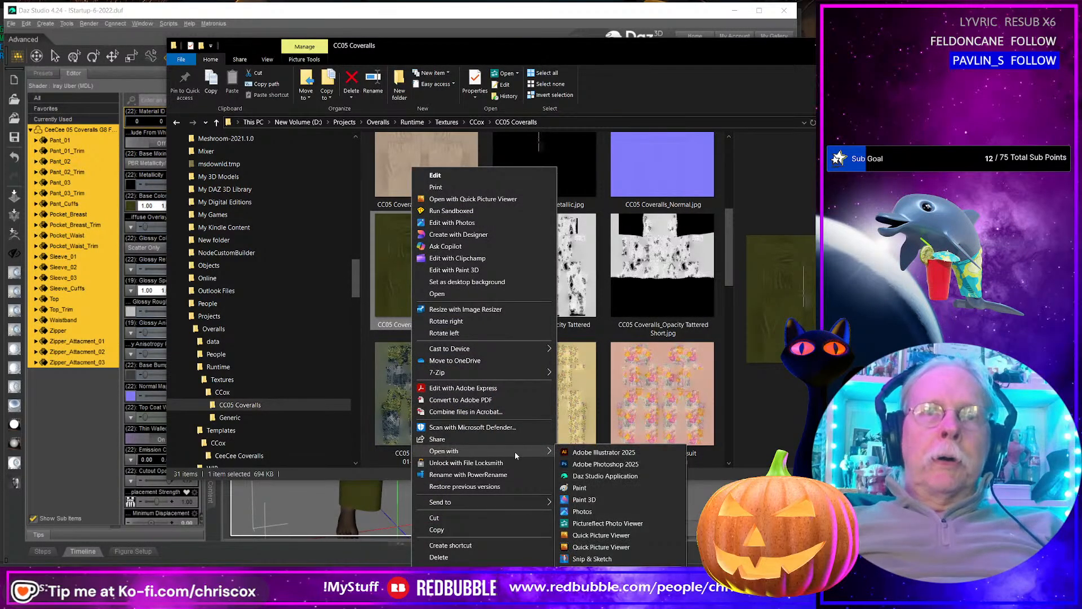
pyautogui.click(606, 464)
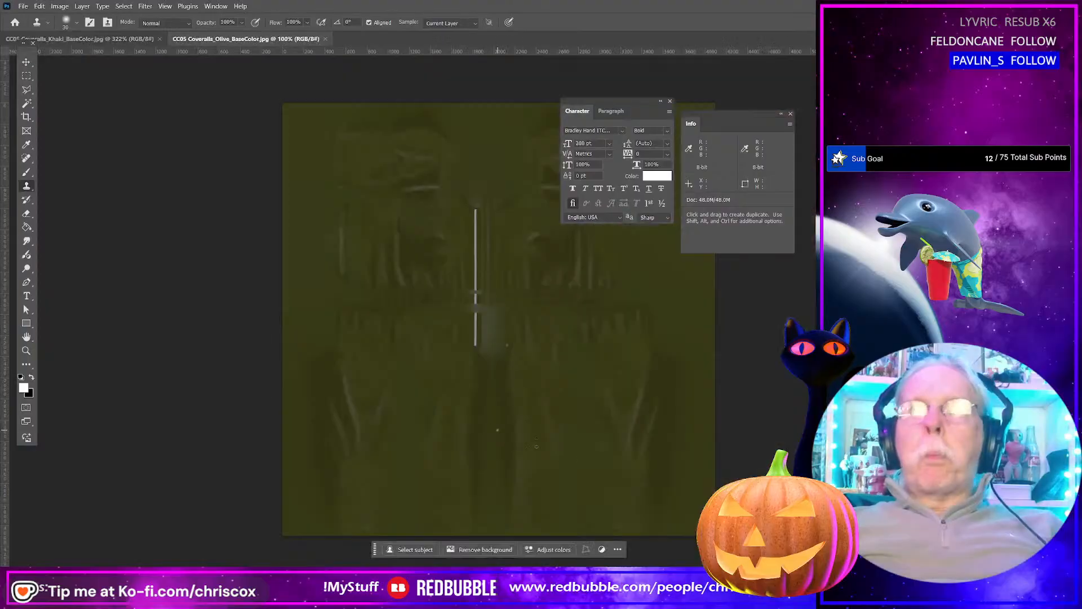
# Step: Clone Stamp over the stray grey zipper mark beside the lower end of the fly on the olive texture
pyautogui.keyDown('alt'); pyautogui.scroll(5, 504, 347); pyautogui.keyUp('alt')
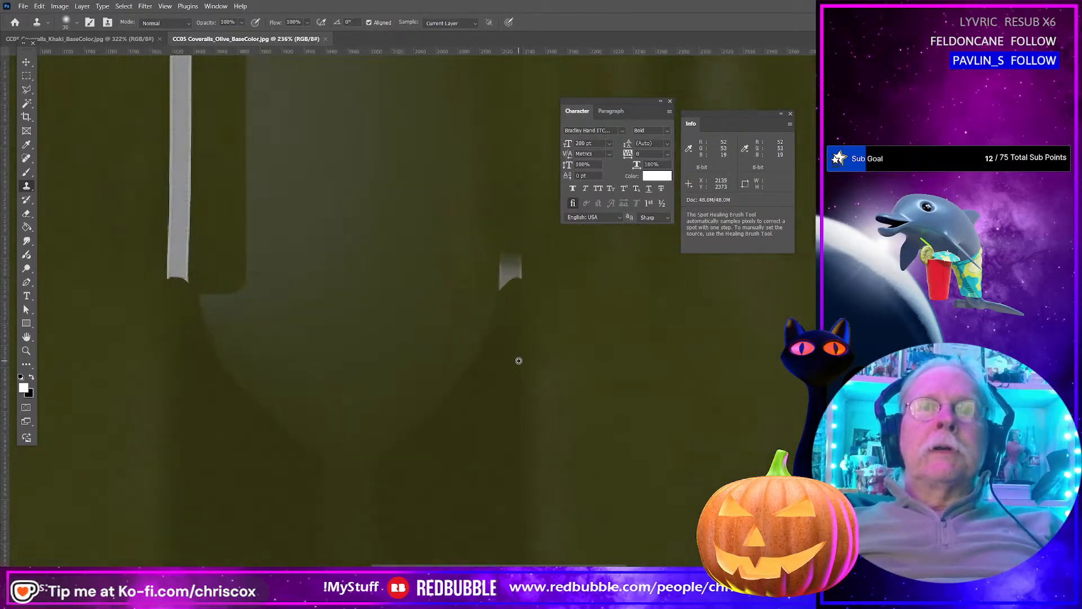
pyautogui.keyDown('alt'); pyautogui.scroll(2, 558, 344); pyautogui.keyUp('alt')
pyautogui.scroll(4, 561, 374)
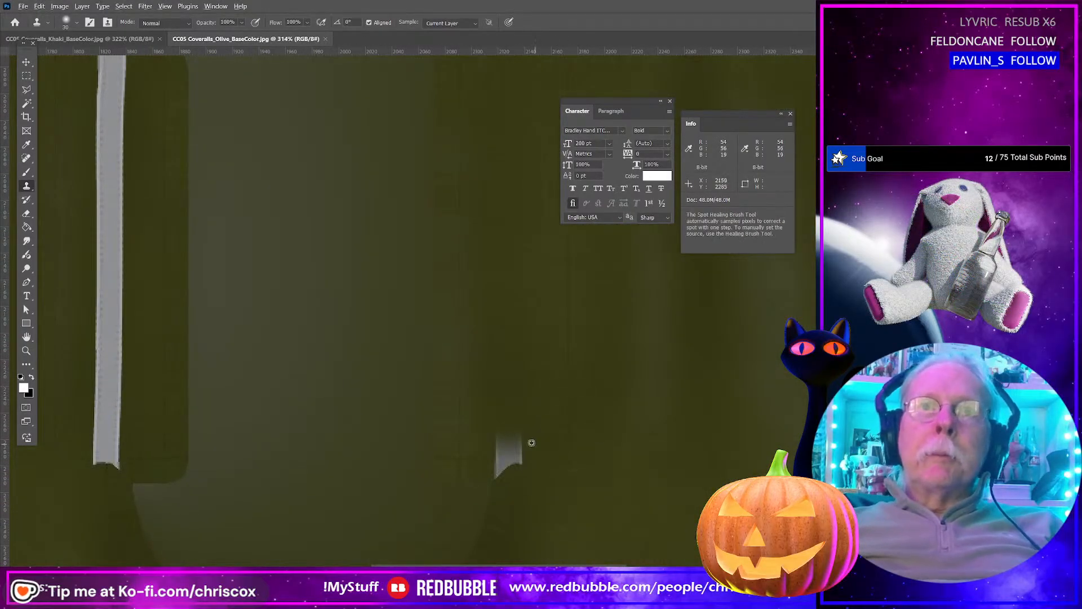
pyautogui.keyDown('alt'); pyautogui.click(547, 457); pyautogui.keyUp('alt')
pyautogui.moveTo(541, 455)
pyautogui.mouseDown()
pyautogui.moveTo(499, 459)
pyautogui.moveTo(503, 437)
pyautogui.moveTo(502, 469)
pyautogui.moveTo(517, 451)
pyautogui.moveTo(509, 438)
pyautogui.mouseUp()
pyautogui.keyDown('alt'); pyautogui.click(477, 459); pyautogui.keyUp('alt')
pyautogui.keyDown('alt'); pyautogui.click(516, 386); pyautogui.keyUp('alt')
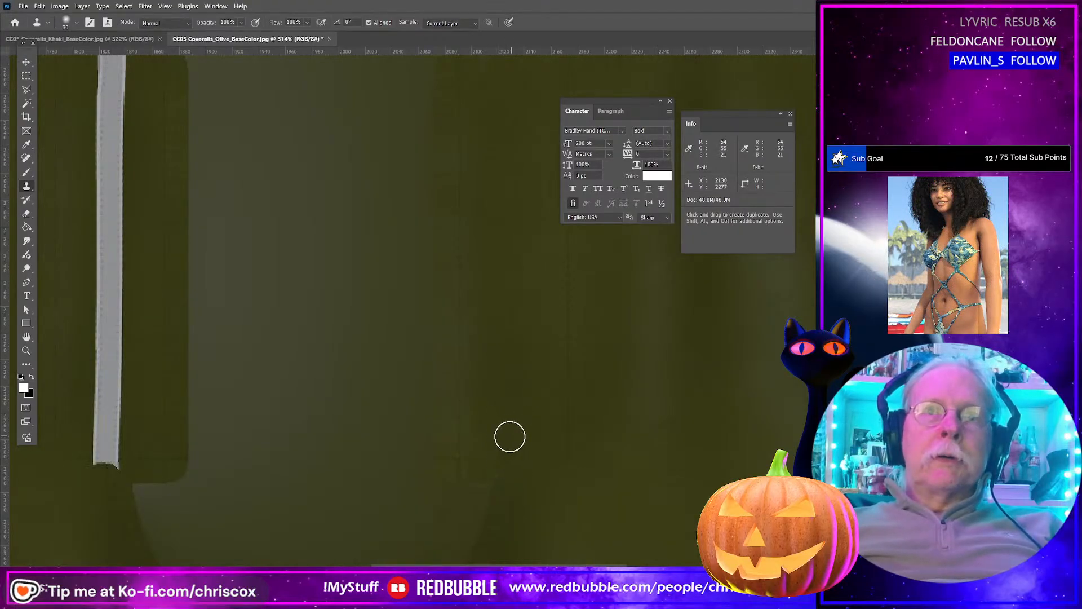
pyautogui.keyDown('alt'); pyautogui.click(502, 476); pyautogui.keyUp('alt')
pyautogui.keyDown('alt'); pyautogui.click(543, 460); pyautogui.keyUp('alt')
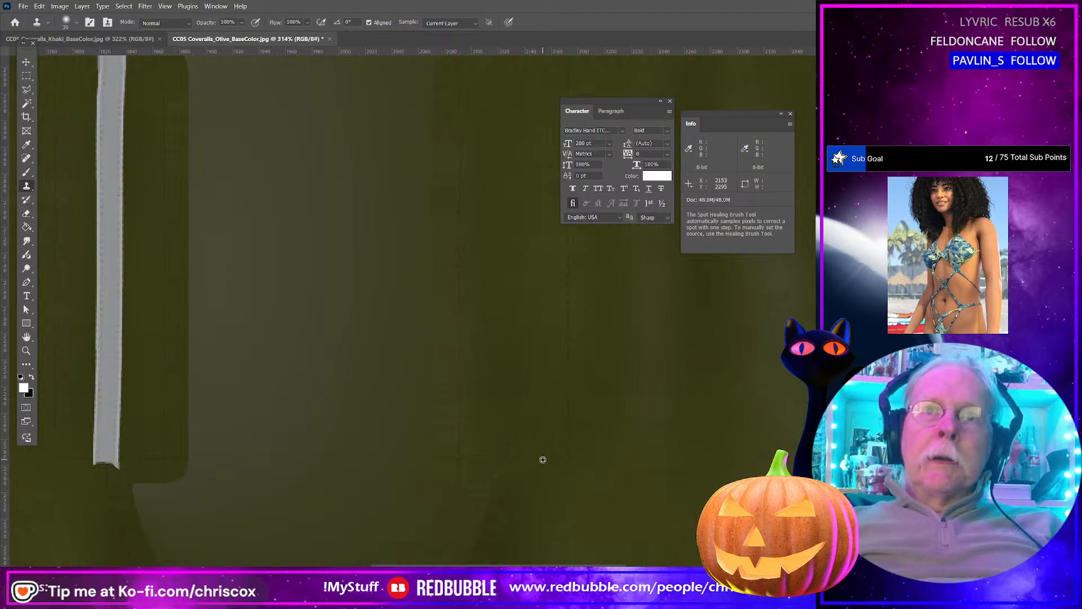
pyautogui.moveTo(510, 459); pyautogui.dragTo(509, 459)
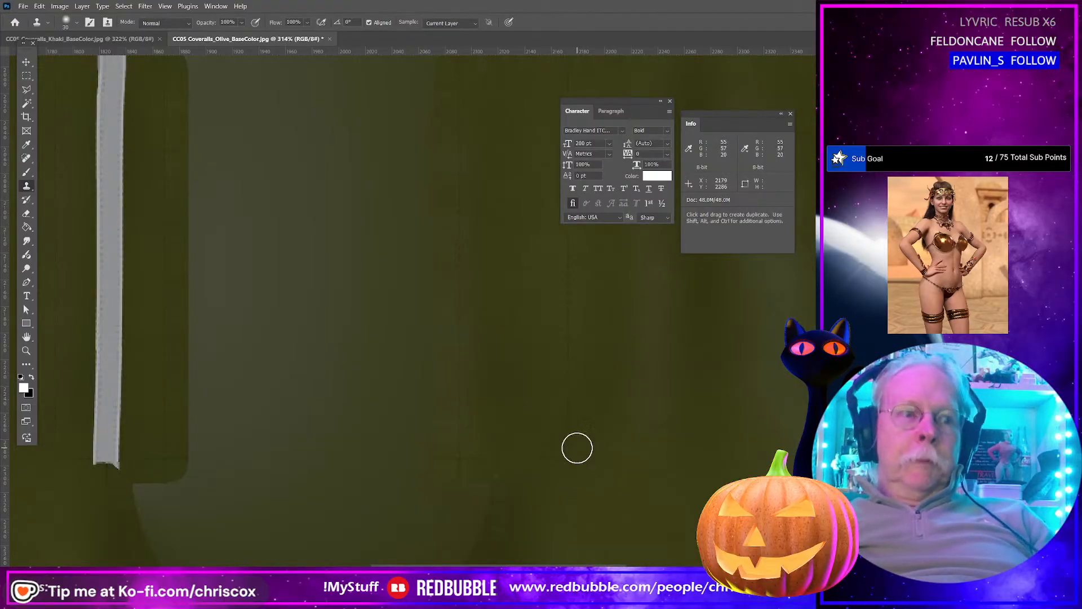
# Step: Clone Stamp over the faint vertical streak alongside the chest zipper on the olive texture, up to its upper end
pyautogui.keyDown('alt'); pyautogui.scroll(-5, 577, 448); pyautogui.keyUp('alt')
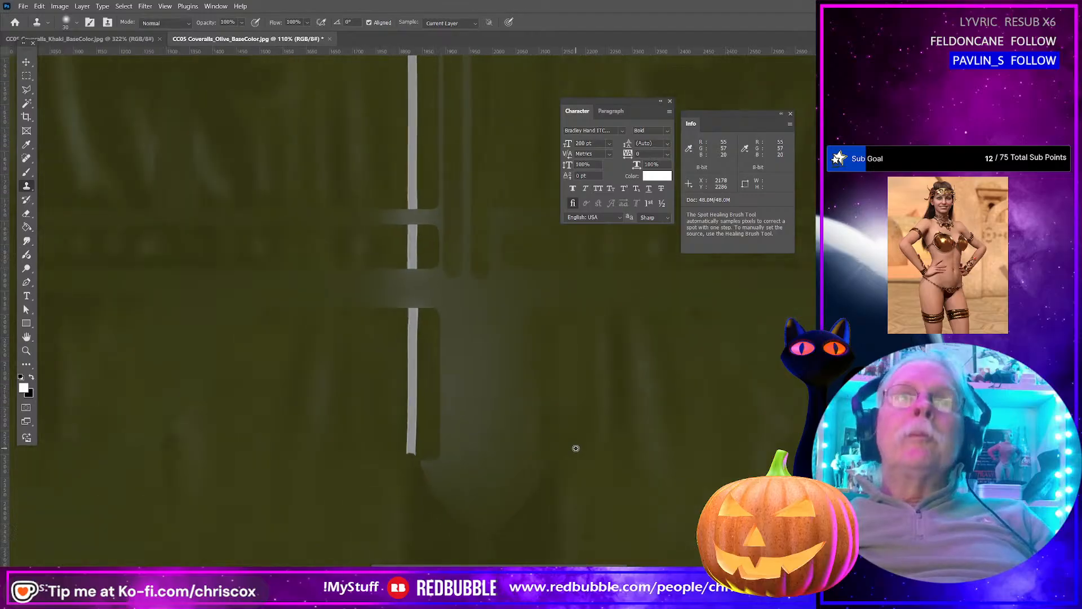
pyautogui.scroll(5, 575, 448)
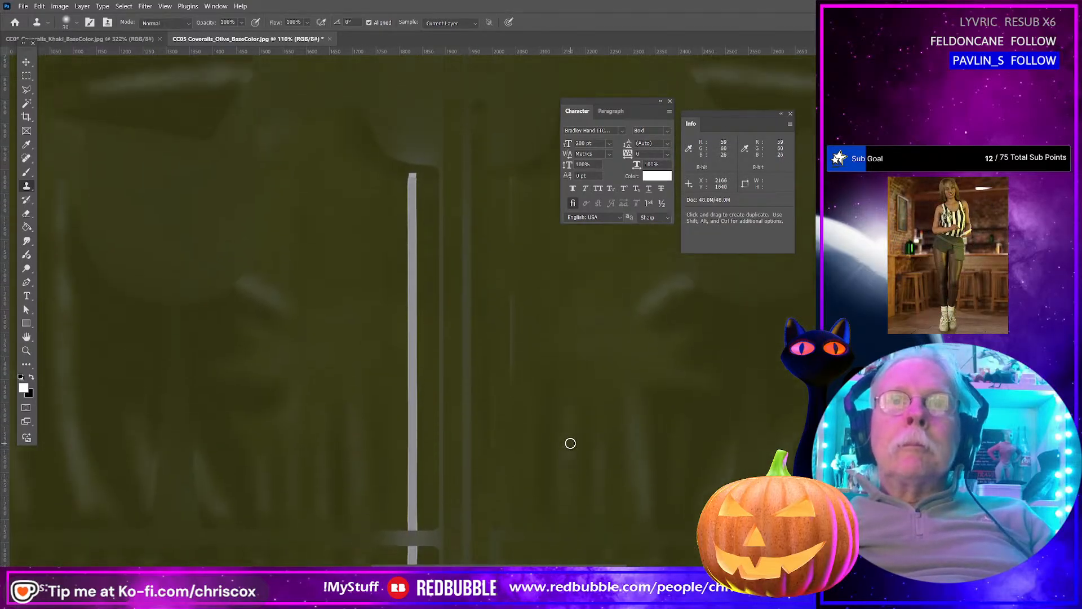
pyautogui.scroll(2, 512, 413)
pyautogui.keyDown('alt'); pyautogui.scroll(4, 517, 421); pyautogui.keyUp('alt')
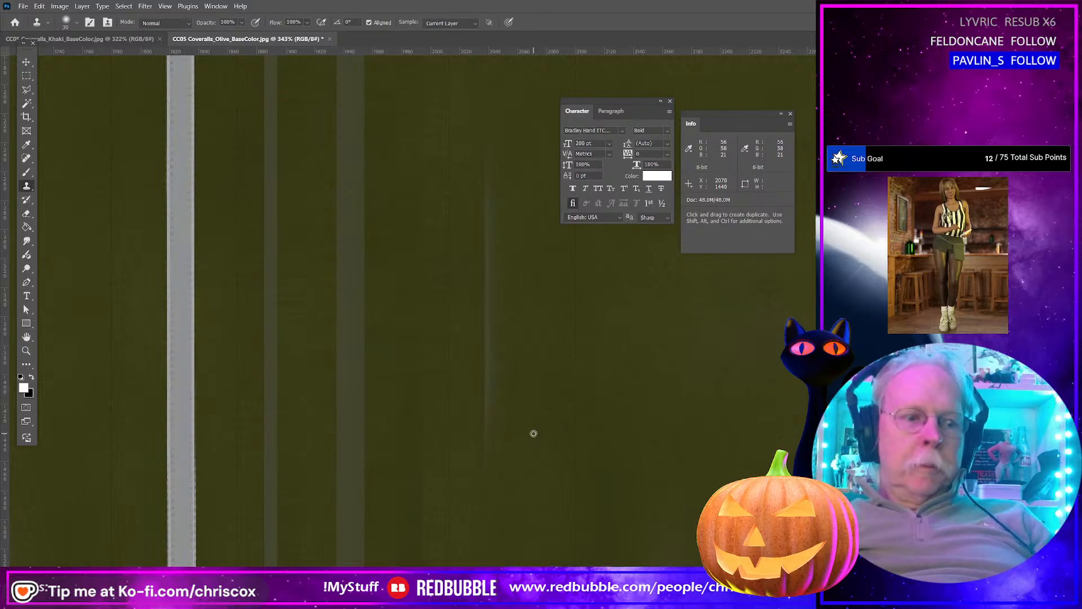
pyautogui.moveTo(500, 464)
pyautogui.mouseDown()
pyautogui.moveTo(481, 411)
pyautogui.moveTo(483, 180)
pyautogui.moveTo(483, 198)
pyautogui.mouseUp()
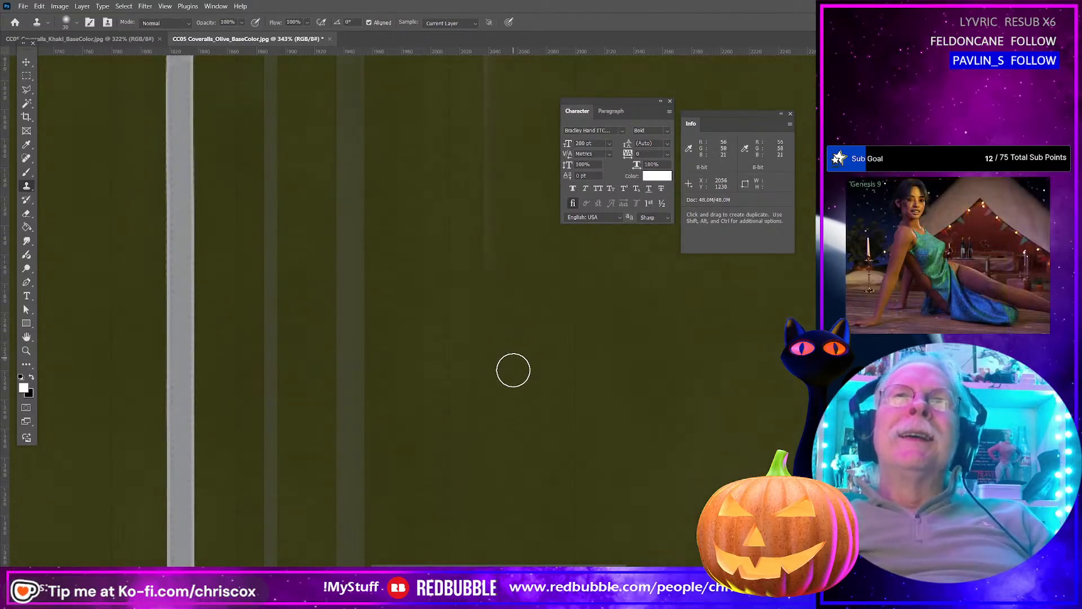
pyautogui.scroll(5, 514, 372)
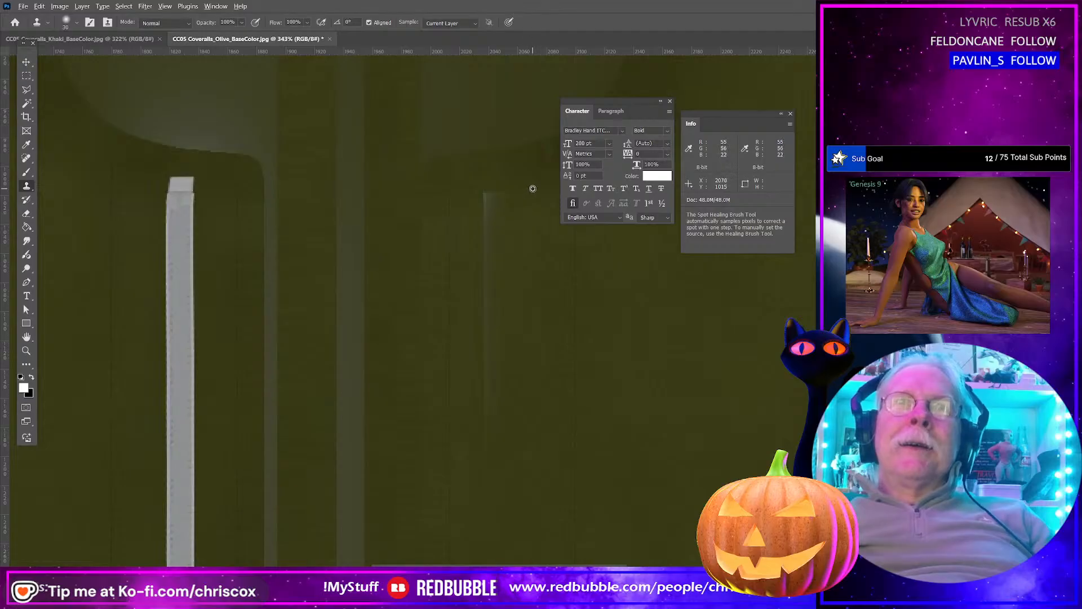
pyautogui.keyDown('alt'); pyautogui.click(532, 188); pyautogui.keyUp('alt')
pyautogui.moveTo(505, 190)
pyautogui.mouseDown()
pyautogui.moveTo(485, 201)
pyautogui.moveTo(491, 451)
pyautogui.mouseUp()
# Step: Save the olive texture as a progressive JPEG at quality 10
pyautogui.keyDown('alt'); pyautogui.scroll(-6, 502, 457); pyautogui.keyUp('alt')
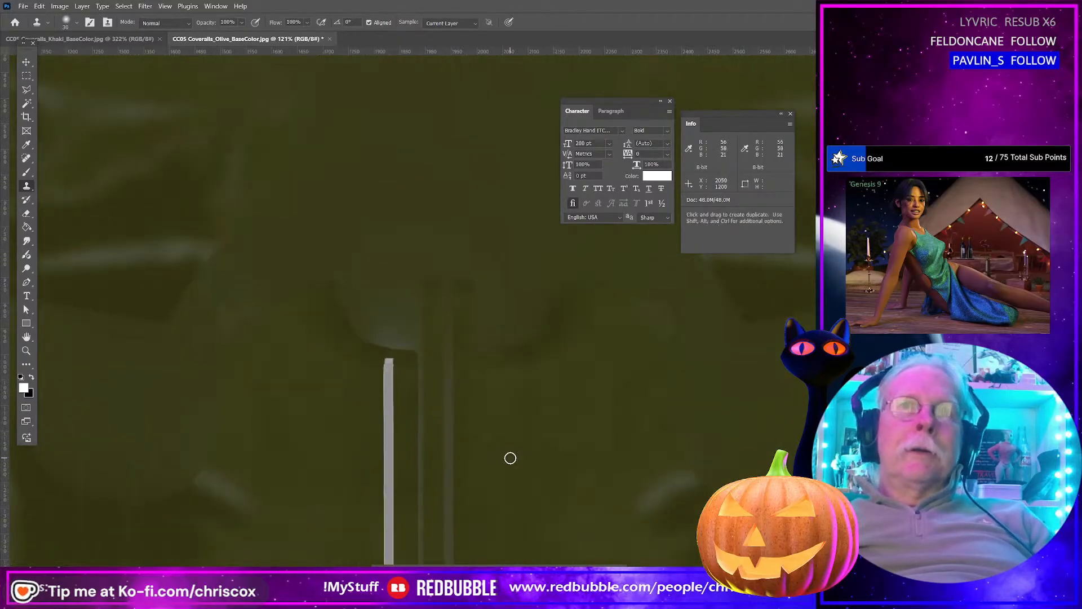
pyautogui.hotkey('ctrl', 's')
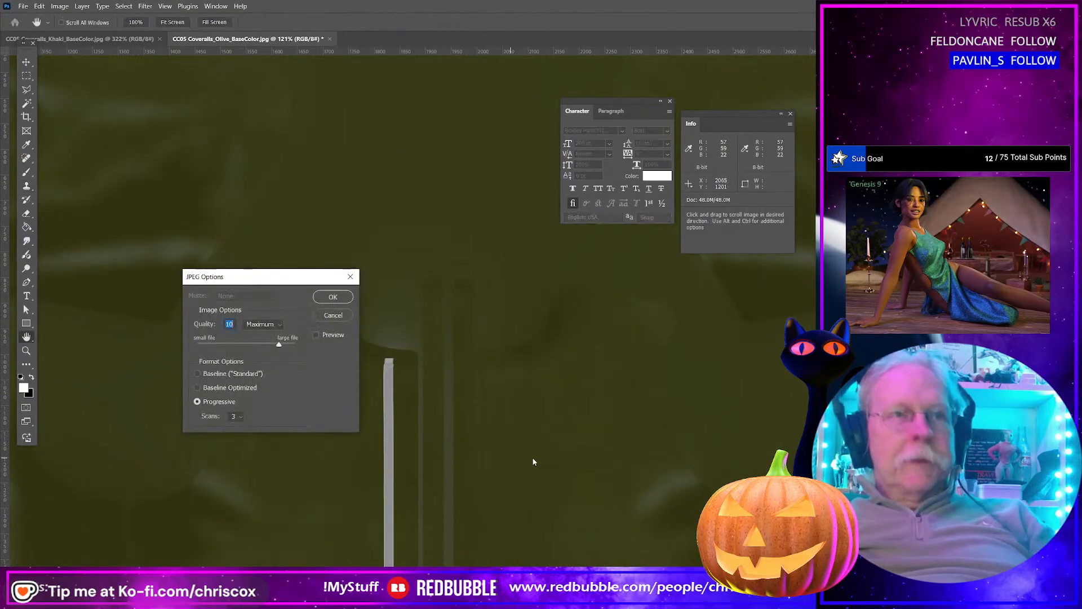
pyautogui.click(333, 297)
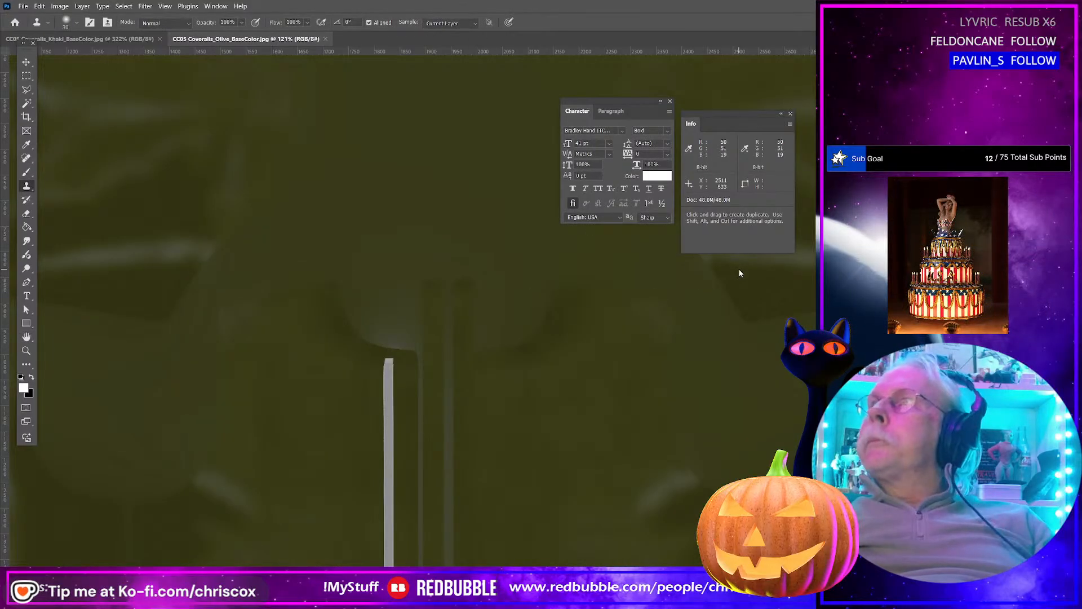
# Step: Switch to the CC05 Coveralls texture folder in File Explorer and rename the first playsuit texture CC05 Coveralls_Playsuit 01_BaseColor.jpg
pyautogui.hotkey('alt', 'Tab')
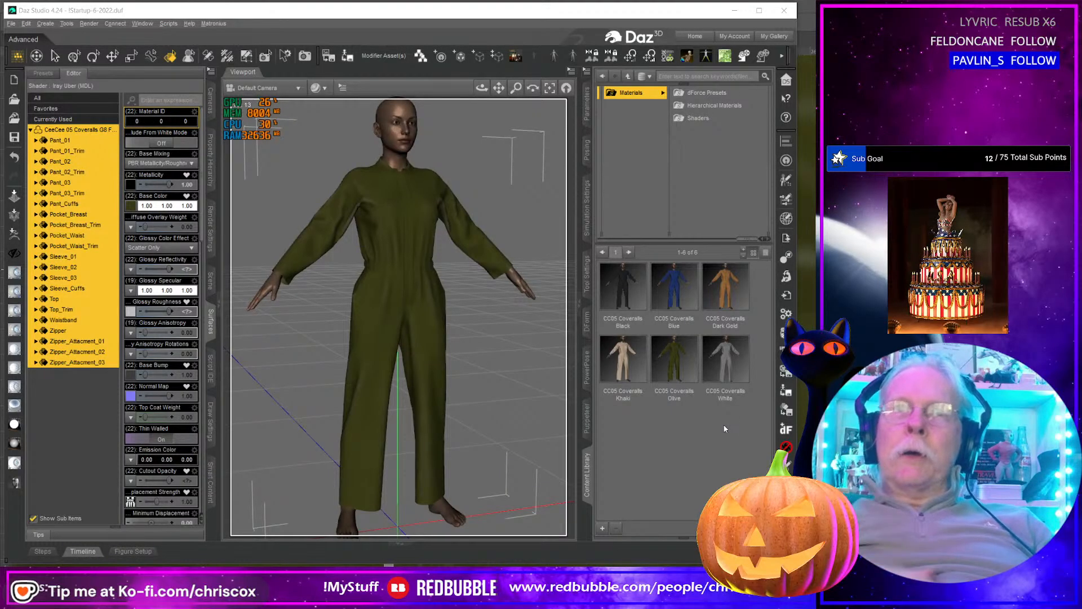
pyautogui.hotkey('alt', 'Tab')
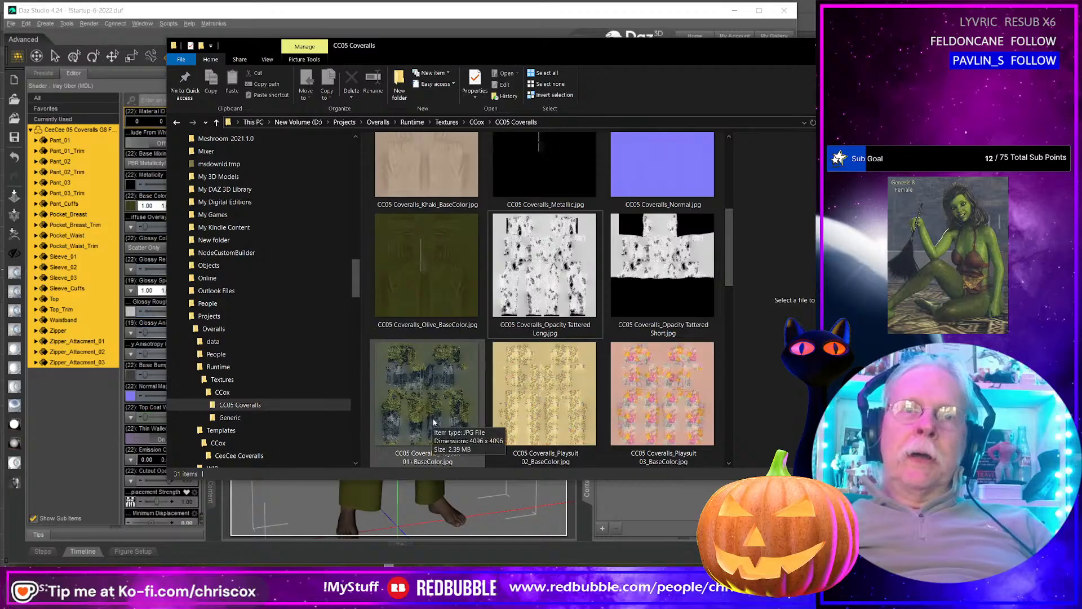
pyautogui.click(417, 464)
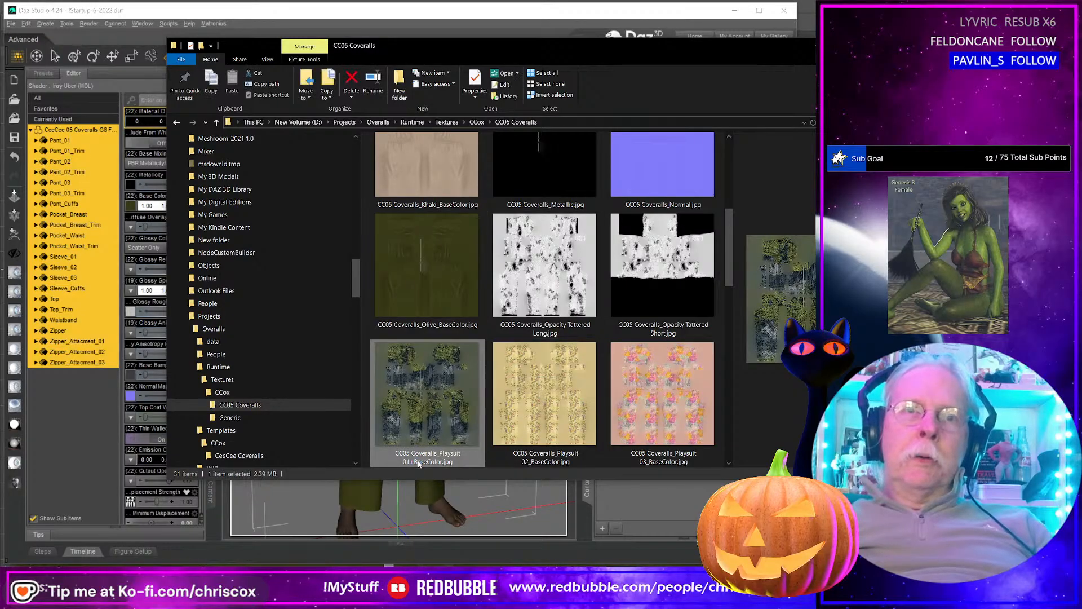
pyautogui.click(418, 463)
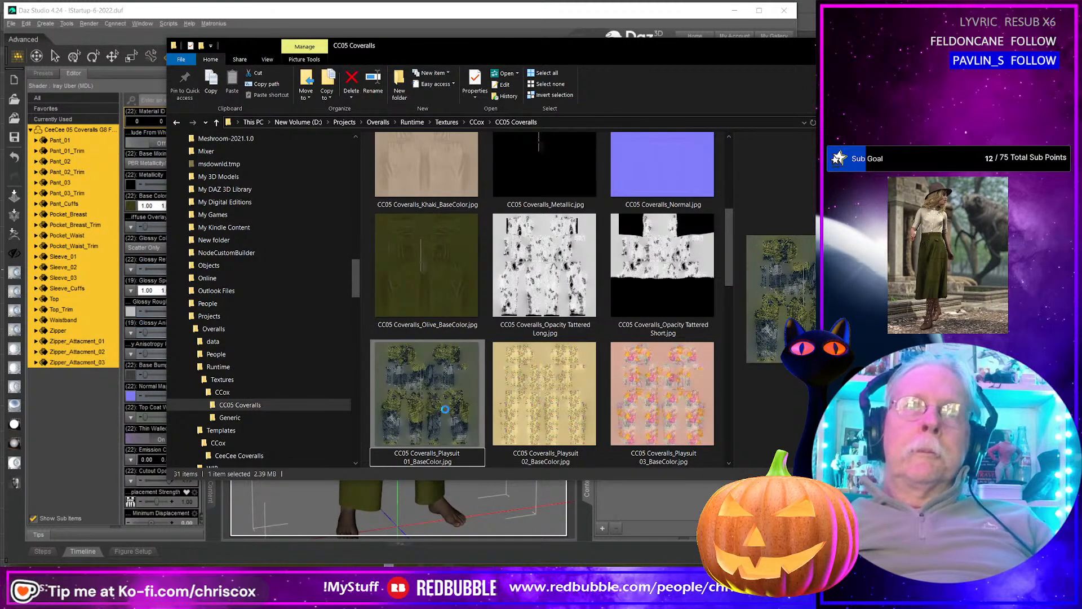
# Step: Apply CC05 Coveralls_Playsuit 01_BaseColor.jpg as the Base Color map of all coveralls surfaces in Daz Studio and check the figure
pyautogui.click(441, 389)
pyautogui.moveTo(441, 389); pyautogui.dragTo(107, 175)
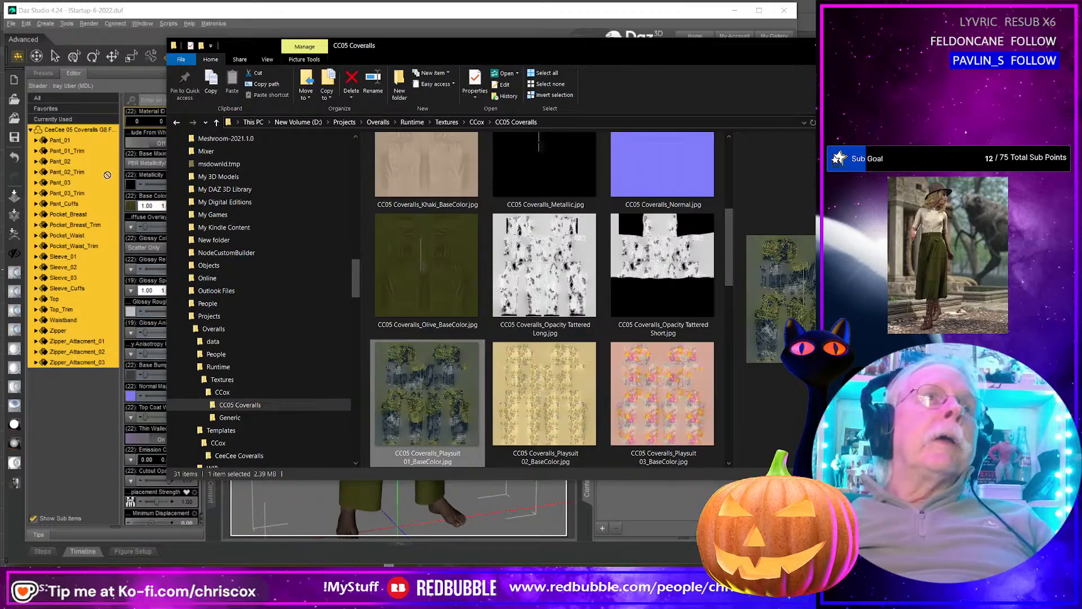
pyautogui.moveTo(133, 210); pyautogui.dragTo(133, 209)
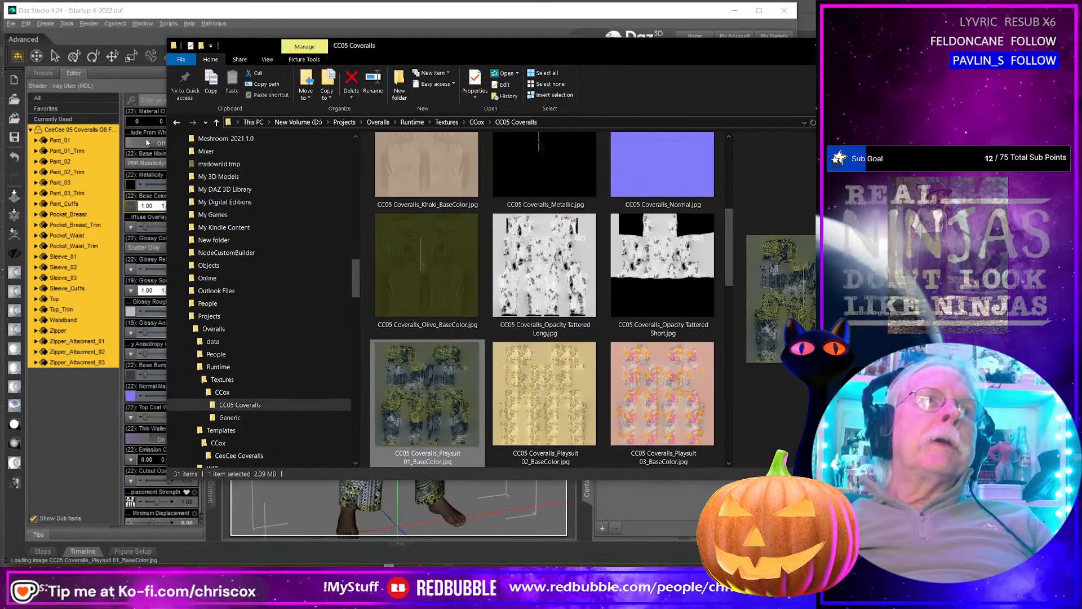
pyautogui.click(140, 38)
pyautogui.moveTo(456, 391)
pyautogui.mouseDown(button='middle')
pyautogui.moveTo(541, 389)
pyautogui.moveTo(445, 388)
pyautogui.mouseUp(button='middle')
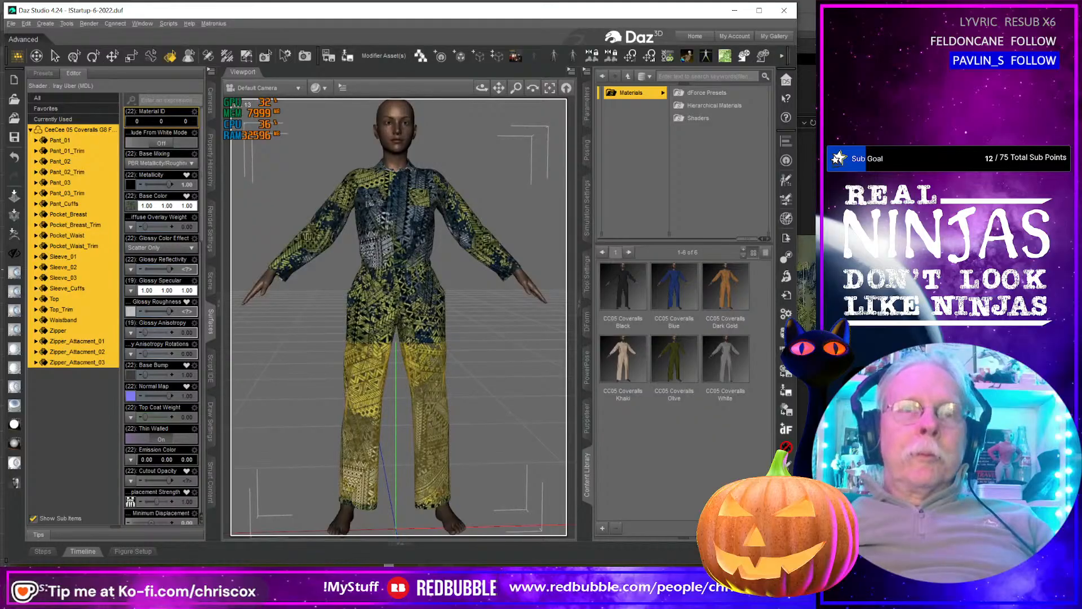
pyautogui.moveTo(433, 425); pyautogui.dragTo(471, 422, button='middle')
# Step: Create a Material(s) Preset named CC05 Coveralls Pattern 01.duf in the CeeCee Coveralls G8 Female Materials folder
pyautogui.click(602, 528)
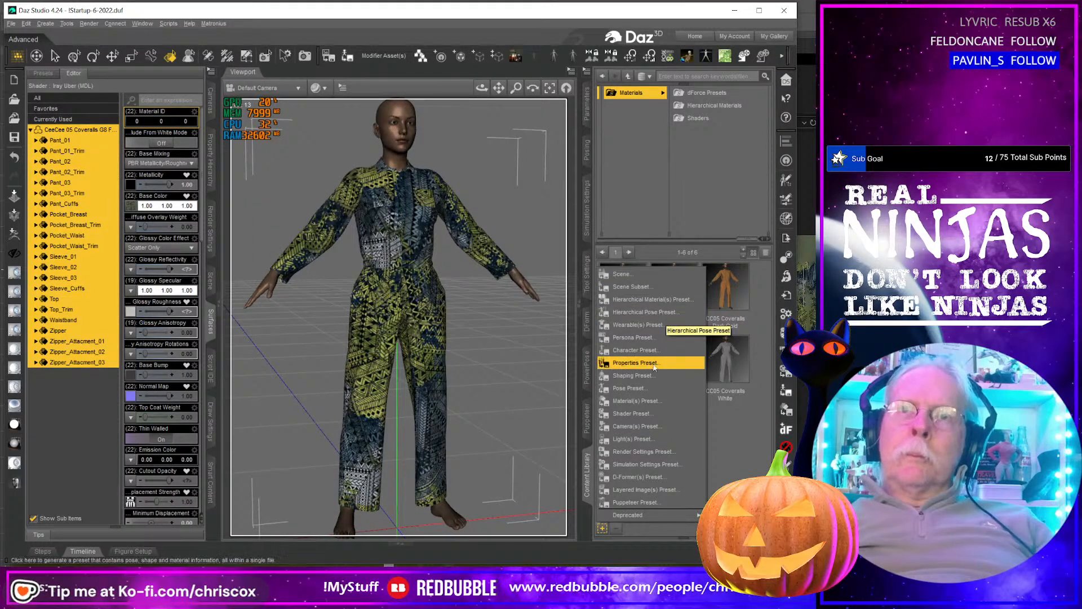
pyautogui.click(650, 400)
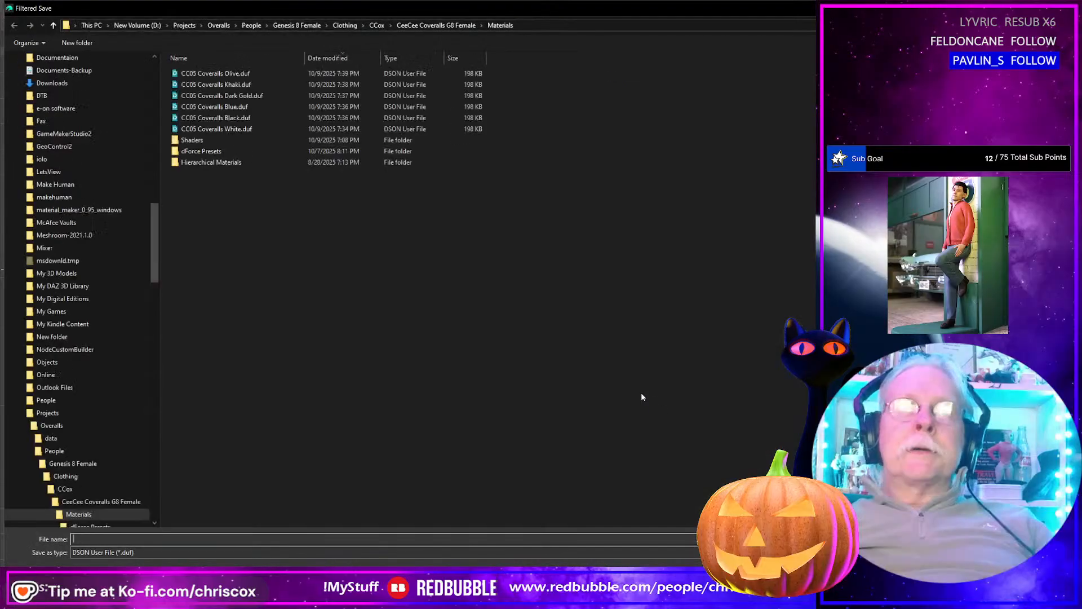
pyautogui.click(204, 129)
pyautogui.click(173, 538)
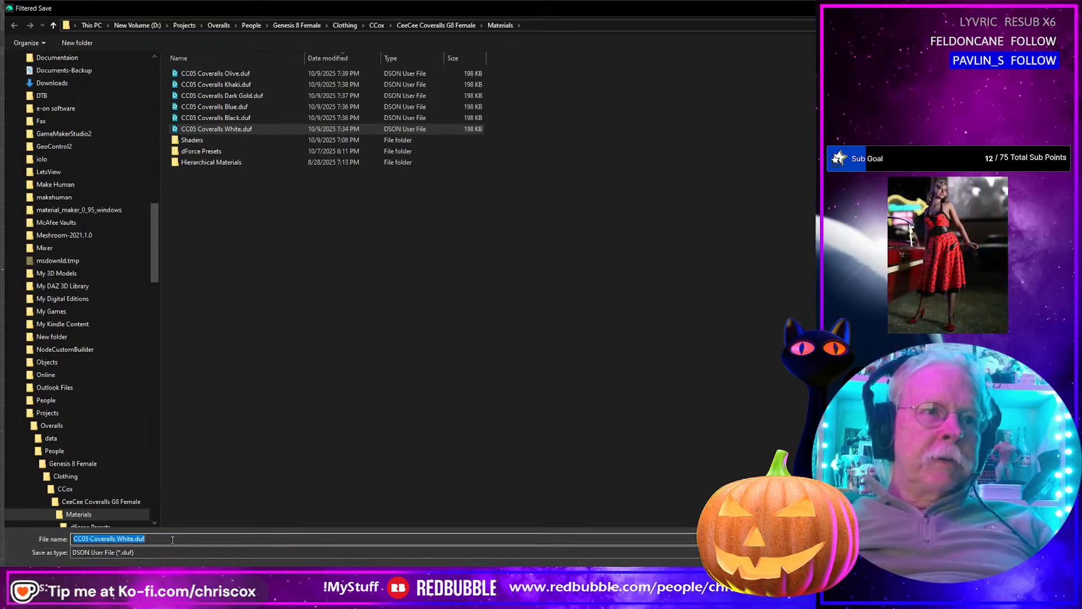
pyautogui.click(172, 540)
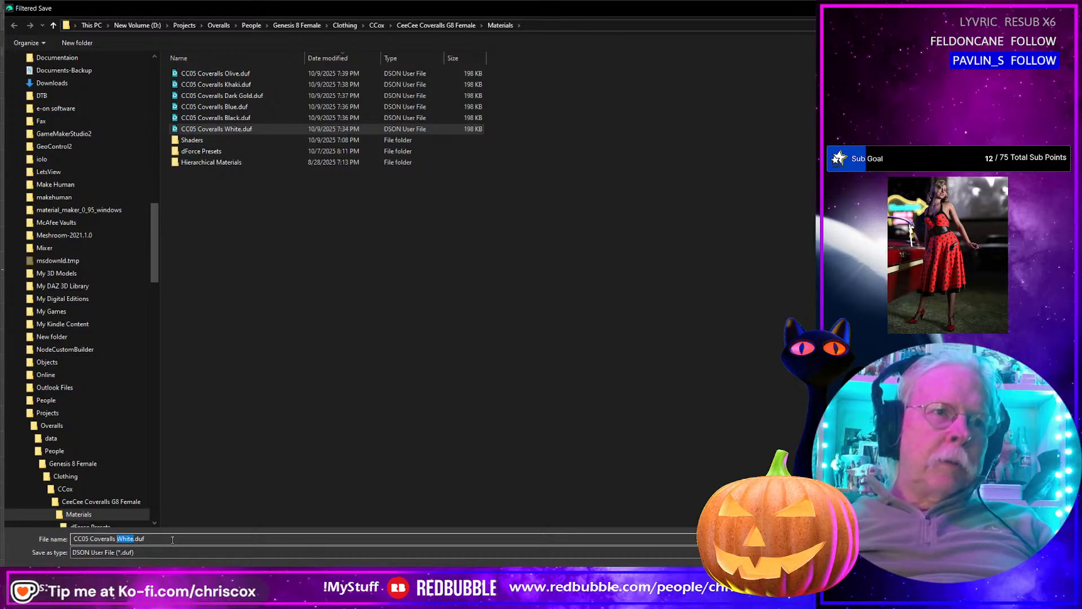
pyautogui.write('Pattern 01')
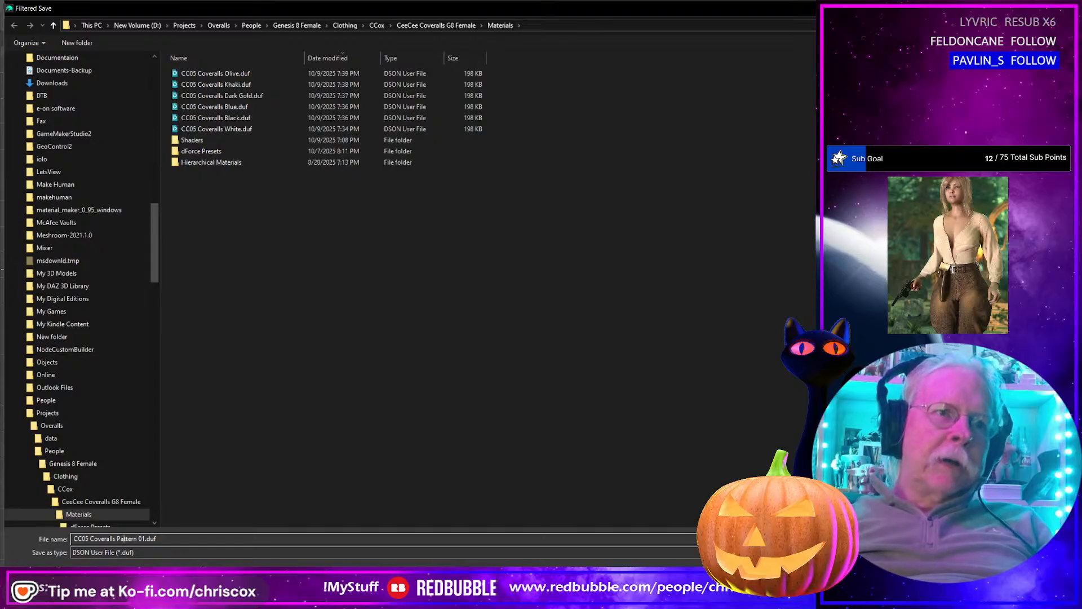
pyautogui.press('Return')
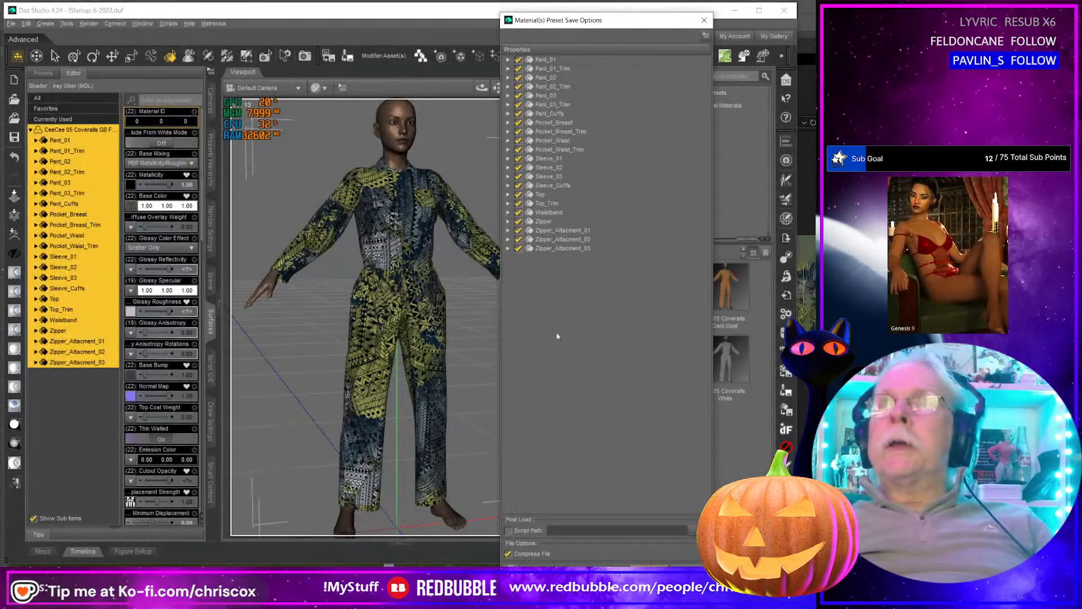
# Step: Exclude the simulation settings from the Pattern 01 preset for all surfaces and accept the save options
pyautogui.rightClick(564, 232)
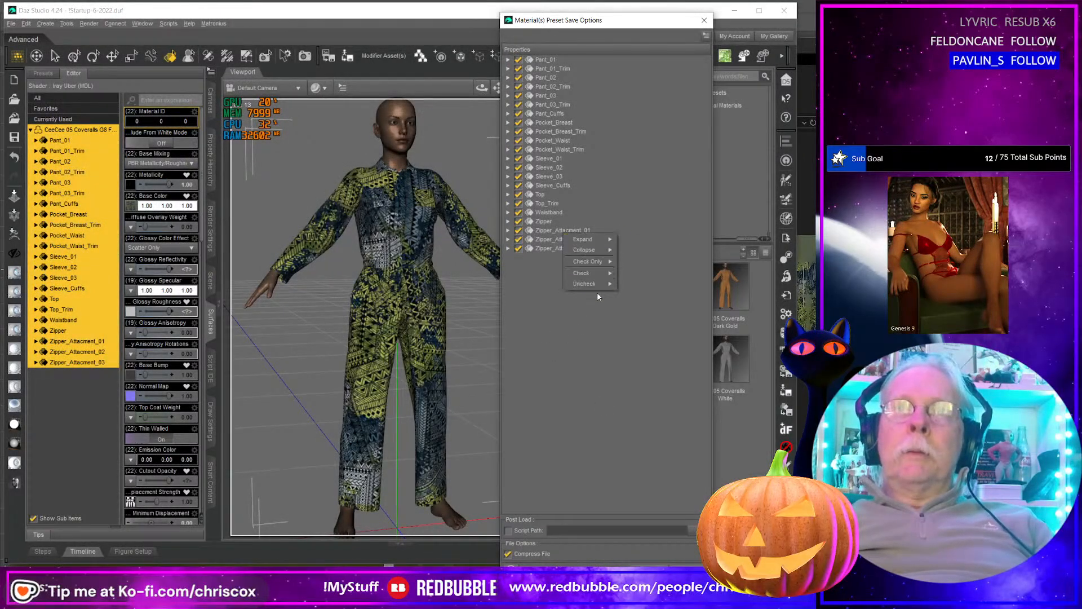
pyautogui.moveTo(587, 283)
pyautogui.click(656, 319)
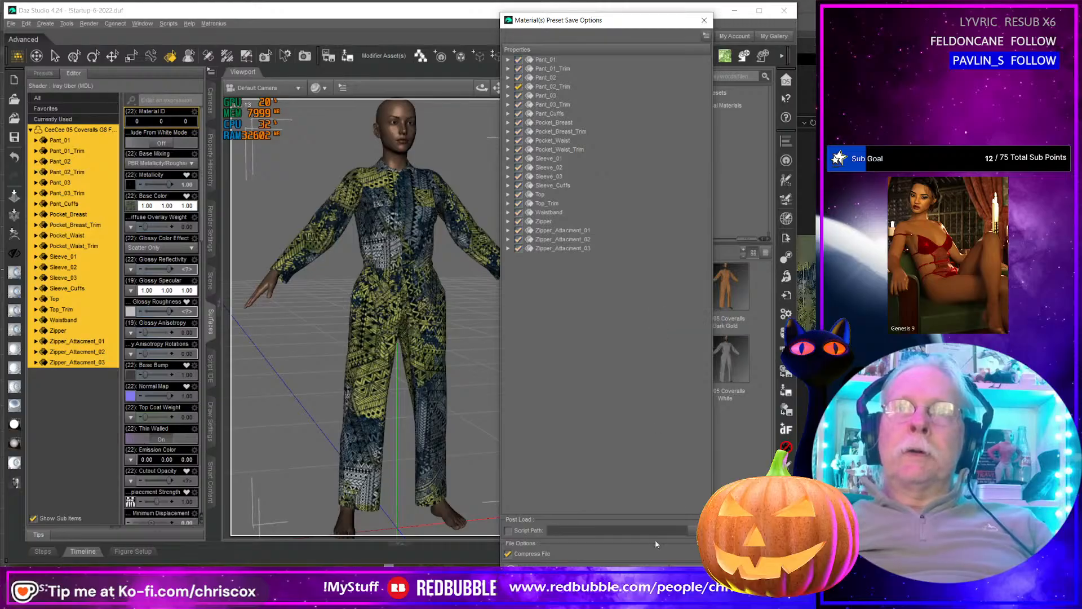
pyautogui.click(650, 570)
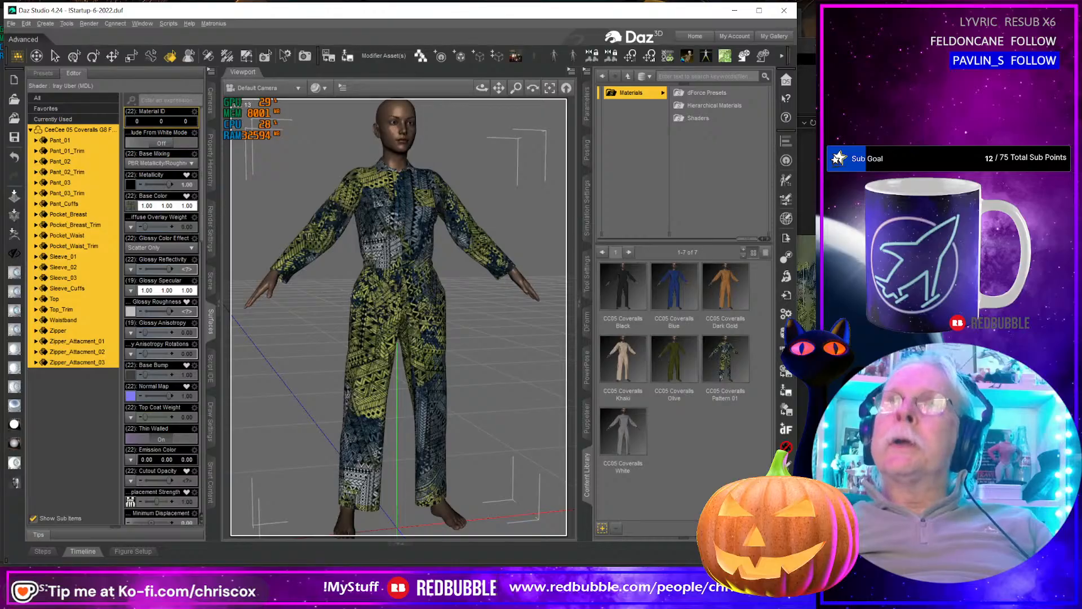
# Step: Apply CC05 Coveralls_Playsuit 02_BaseColor.jpg from the texture folder as the Base Color map of all coveralls surfaces and inspect the figure
pyautogui.hotkey('alt', 'Tab')
pyautogui.hotkey('alt', 'Tab')
pyautogui.hotkey('alt', 'Tab')
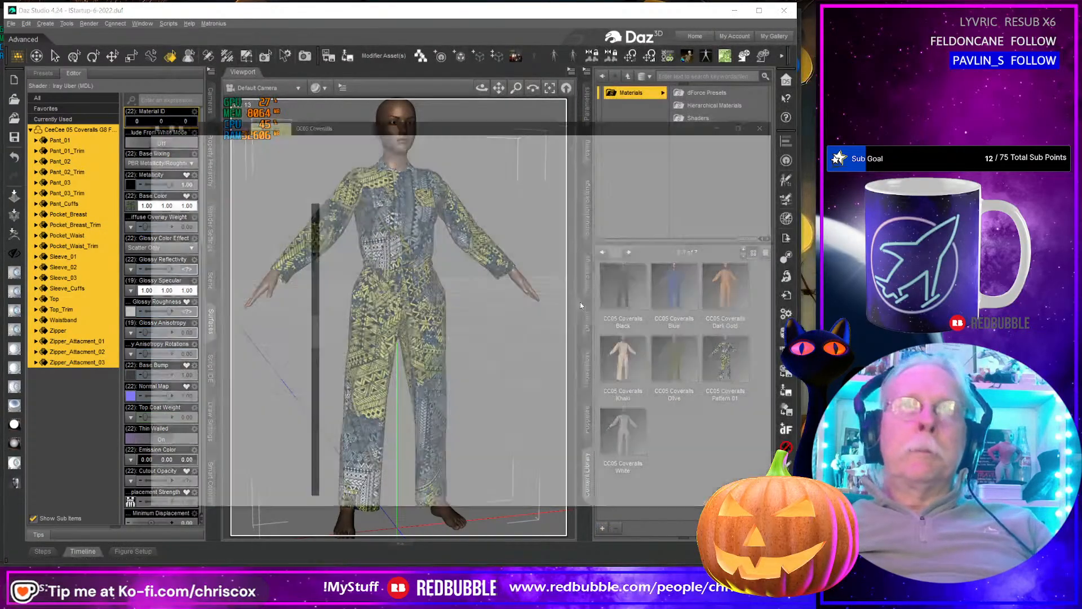
pyautogui.moveTo(549, 405); pyautogui.dragTo(138, 296)
pyautogui.moveTo(136, 210); pyautogui.dragTo(130, 205)
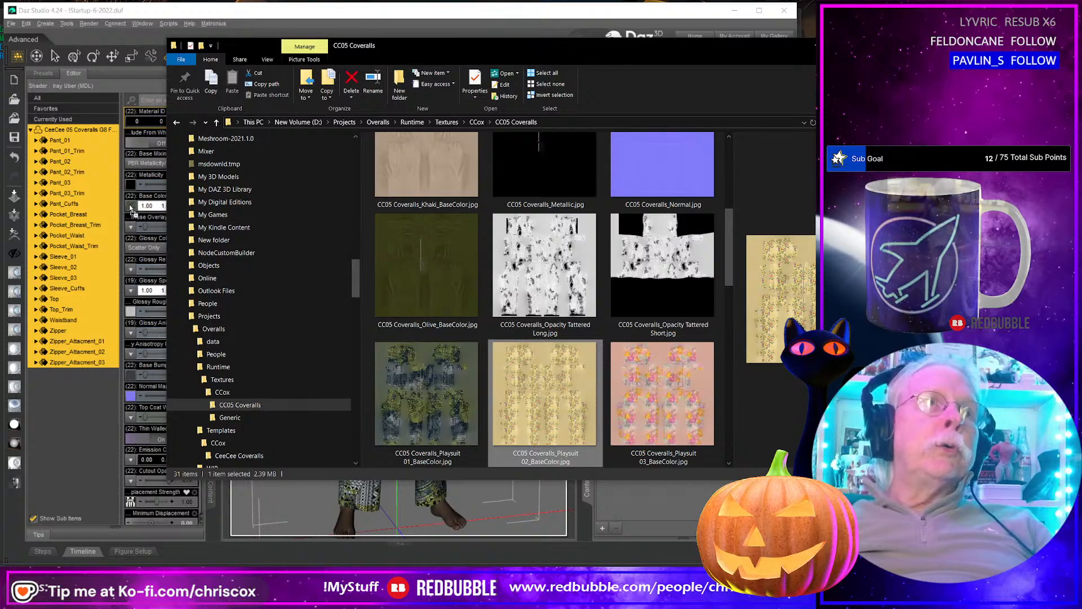
pyautogui.click(151, 14)
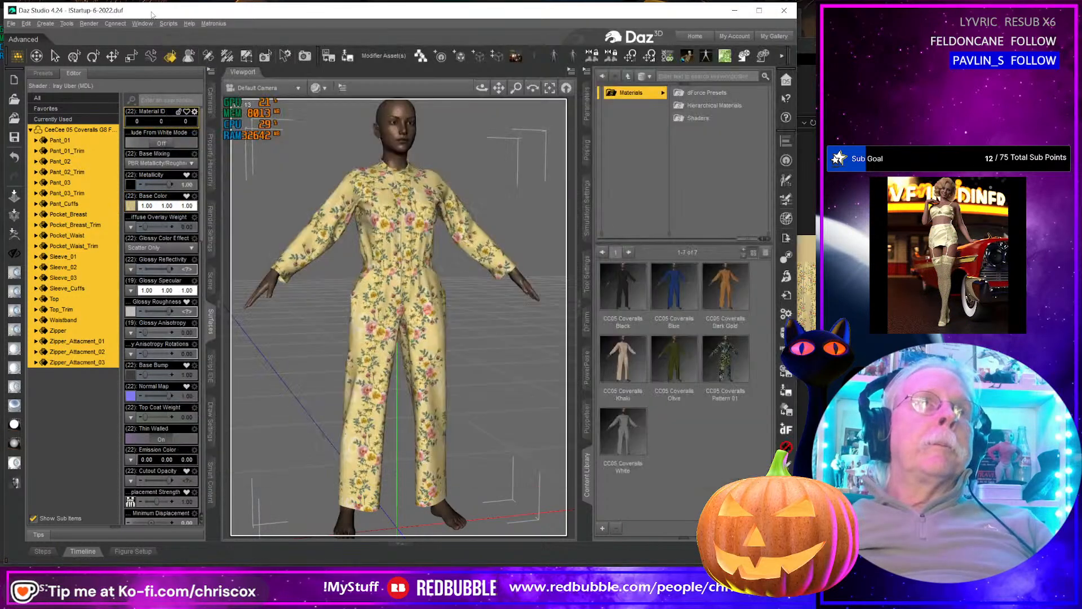
pyautogui.moveTo(430, 434)
pyautogui.mouseDown(button='middle')
pyautogui.moveTo(535, 431)
pyautogui.moveTo(443, 433)
pyautogui.mouseUp(button='middle')
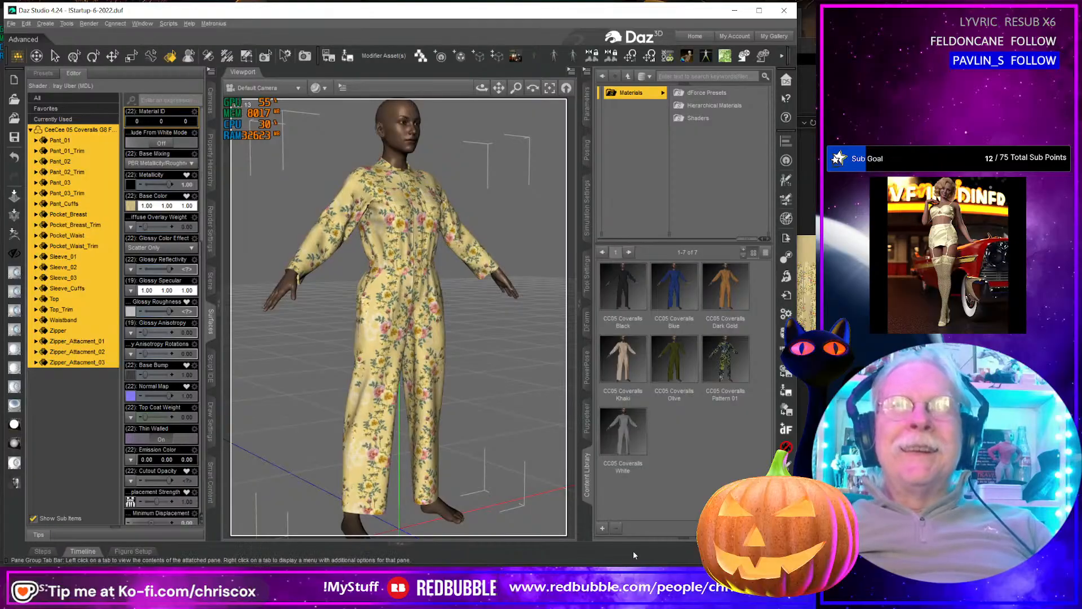
# Step: Create a Material(s) Preset named CC05 Coveralls Pattern 02.duf in the CeeCee Coveralls G8 Female Materials folder
pyautogui.click(602, 528)
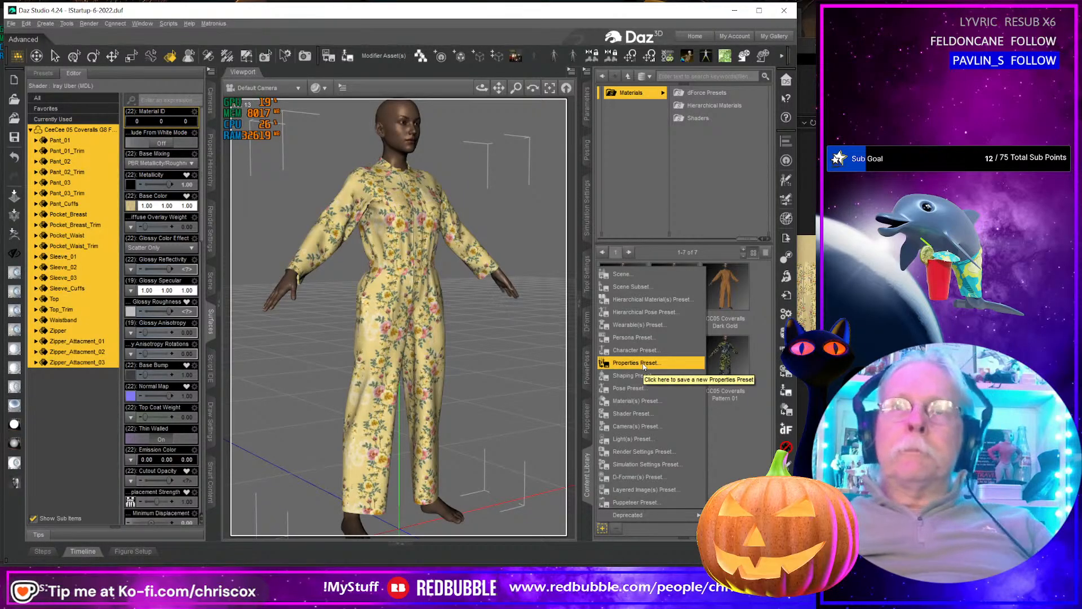
pyautogui.click(621, 400)
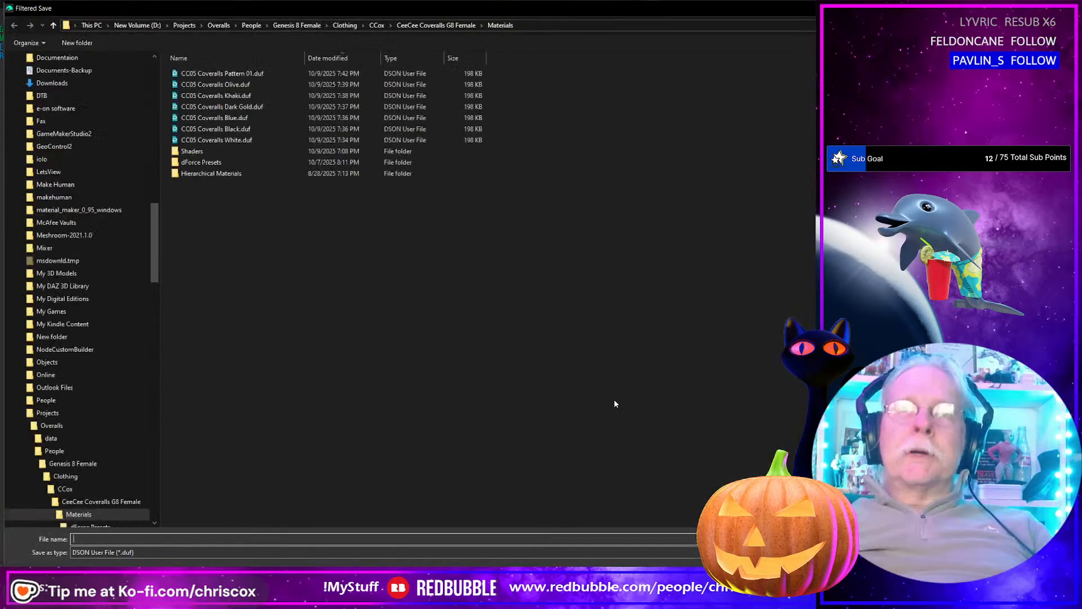
pyautogui.click(220, 73)
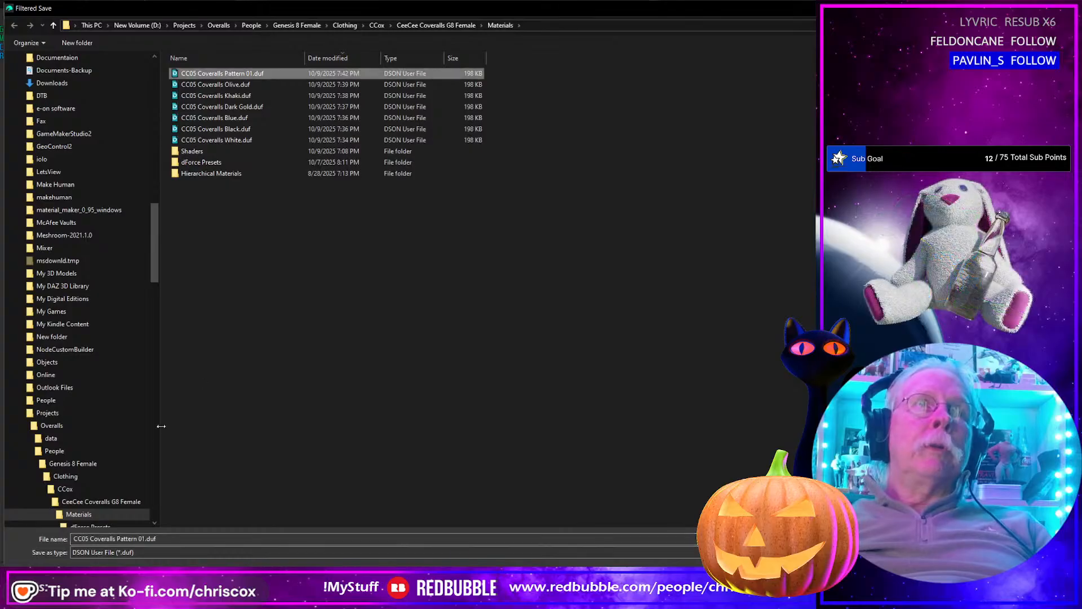
pyautogui.click(140, 538)
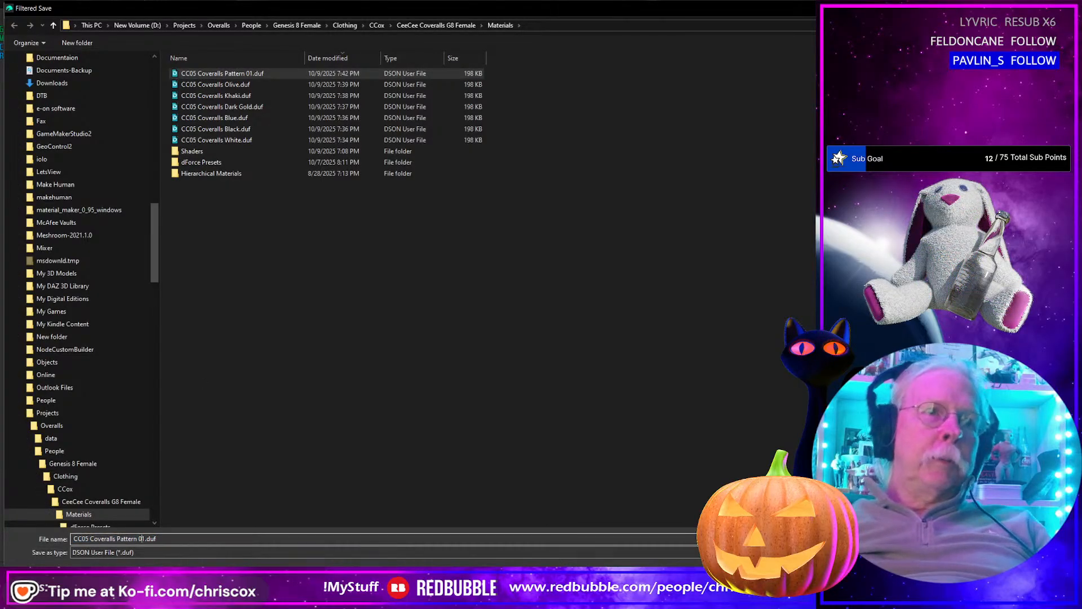
pyautogui.press('Return')
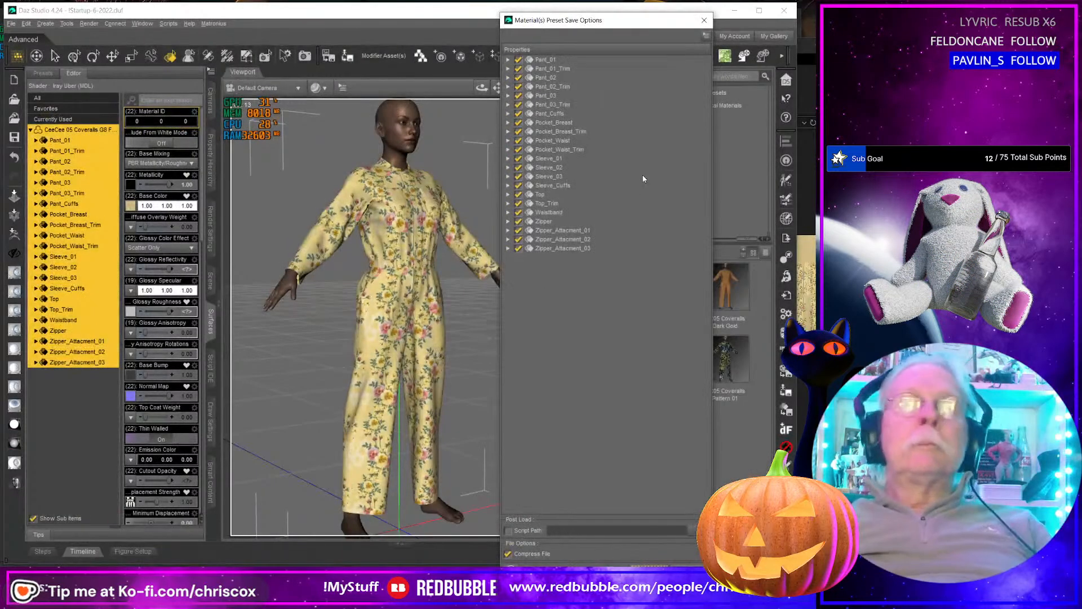
# Step: Exclude all simulation settings from the Pattern 02 preset and accept the save options
pyautogui.rightClick(550, 206)
pyautogui.moveTo(586, 248)
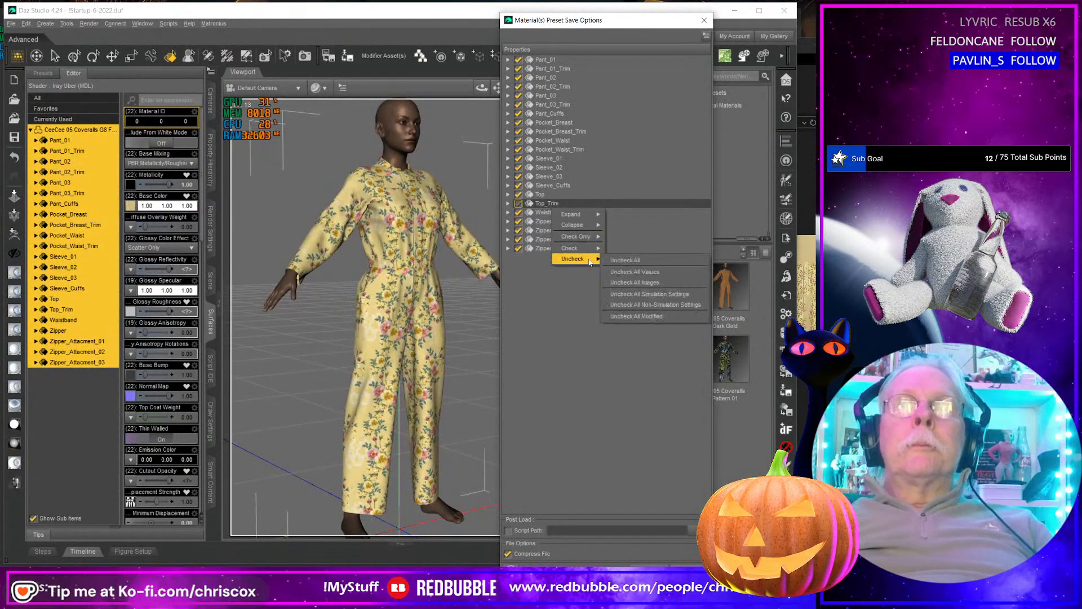
pyautogui.click(635, 290)
pyautogui.press('Return')
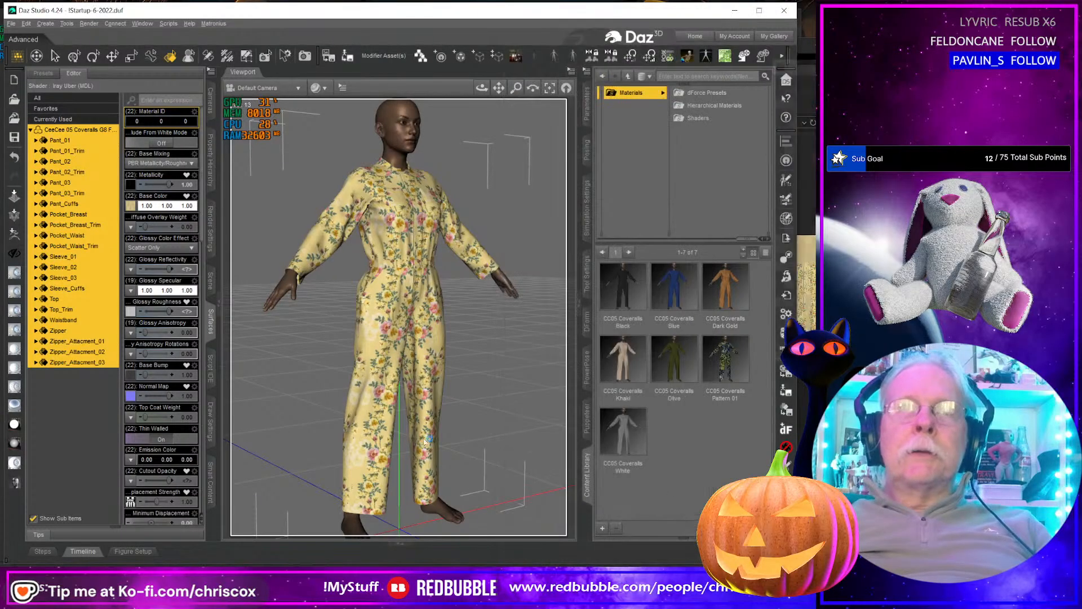
# Step: Apply CC05 Coveralls_Playsuit 03_BaseColor.jpg from the texture folder as the Base Color map of all coveralls surfaces and return to the figure
pyautogui.hotkey('alt', 'Tab')
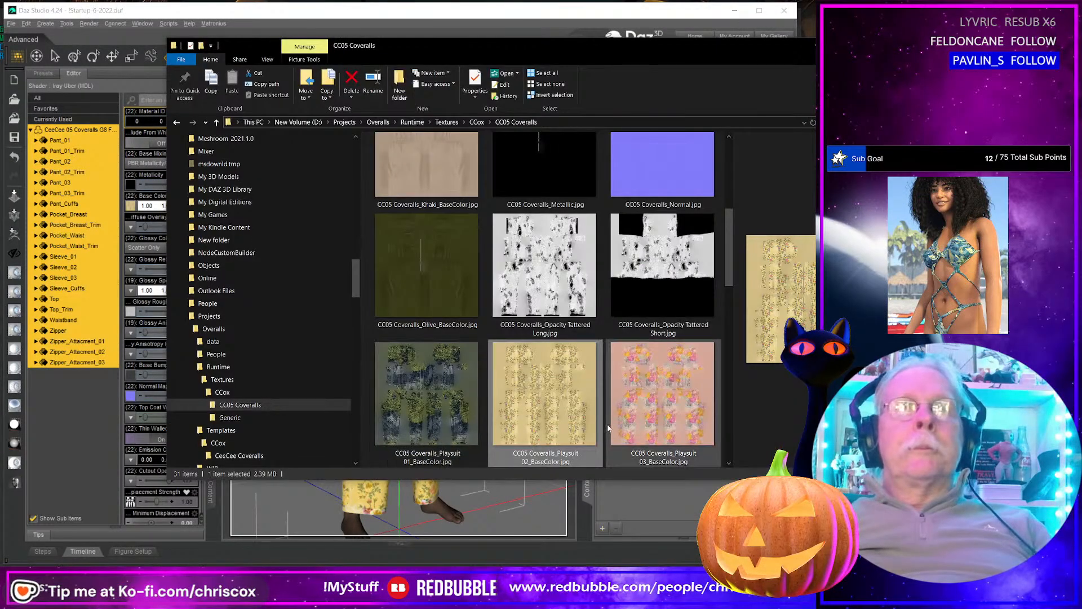
pyautogui.moveTo(673, 400); pyautogui.dragTo(149, 262)
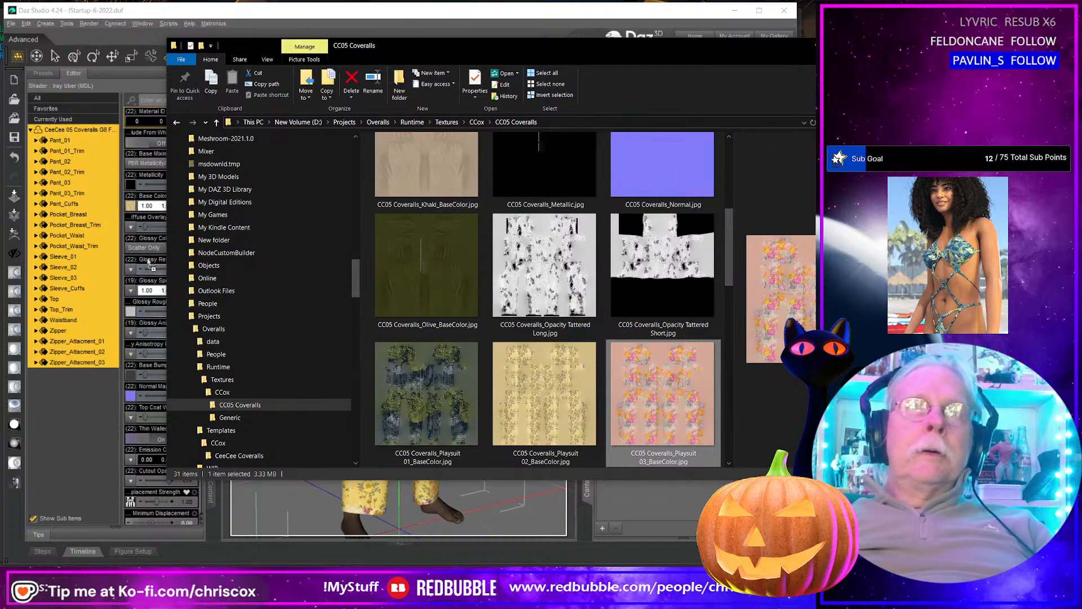
pyautogui.moveTo(132, 210); pyautogui.dragTo(132, 209)
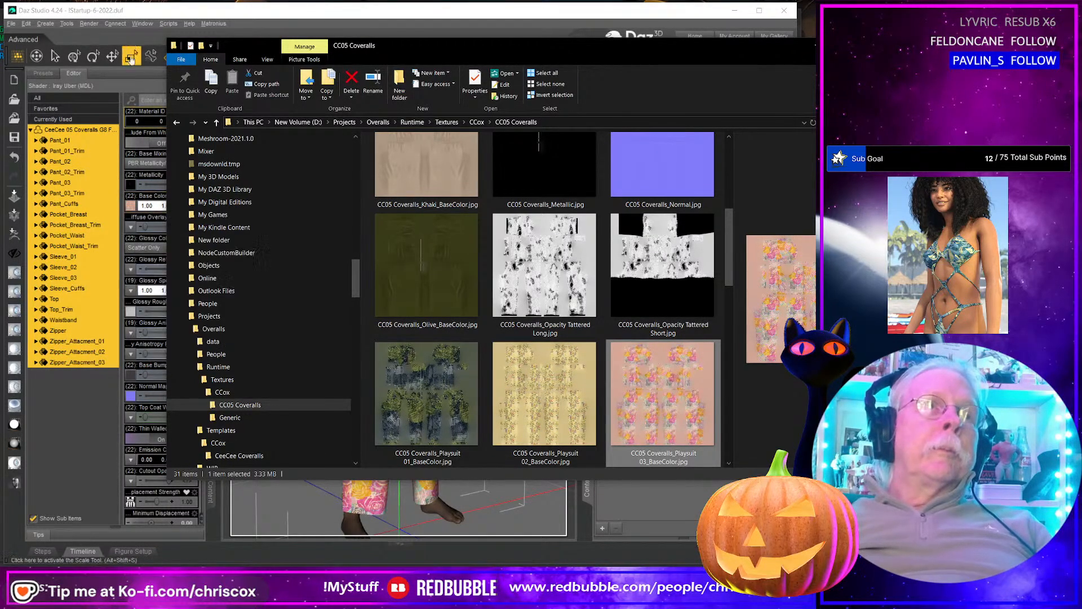
pyautogui.hotkey('alt', 'Tab')
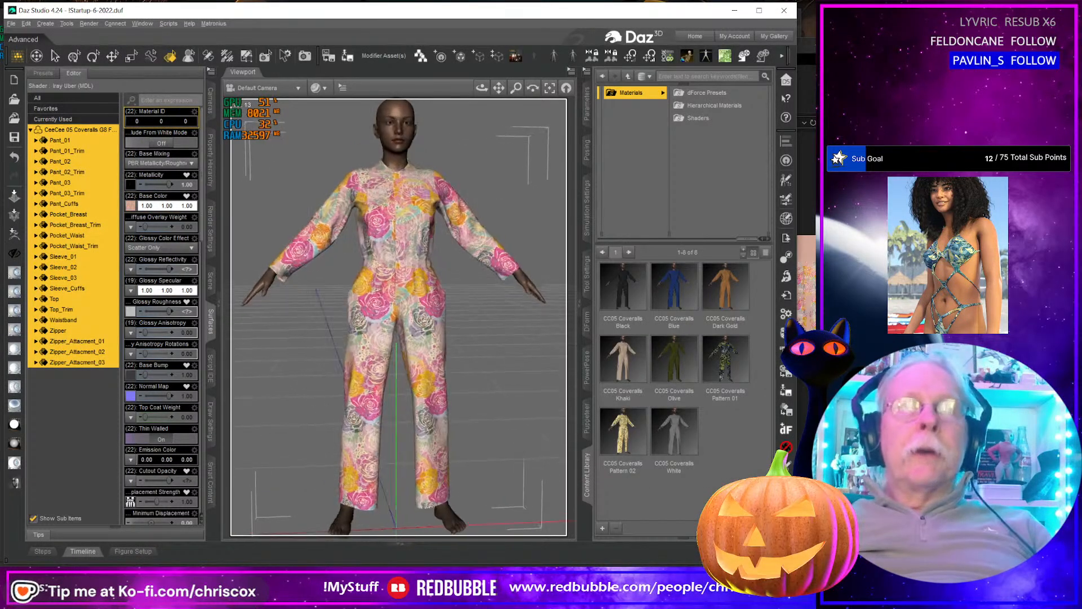
pyautogui.click(605, 528)
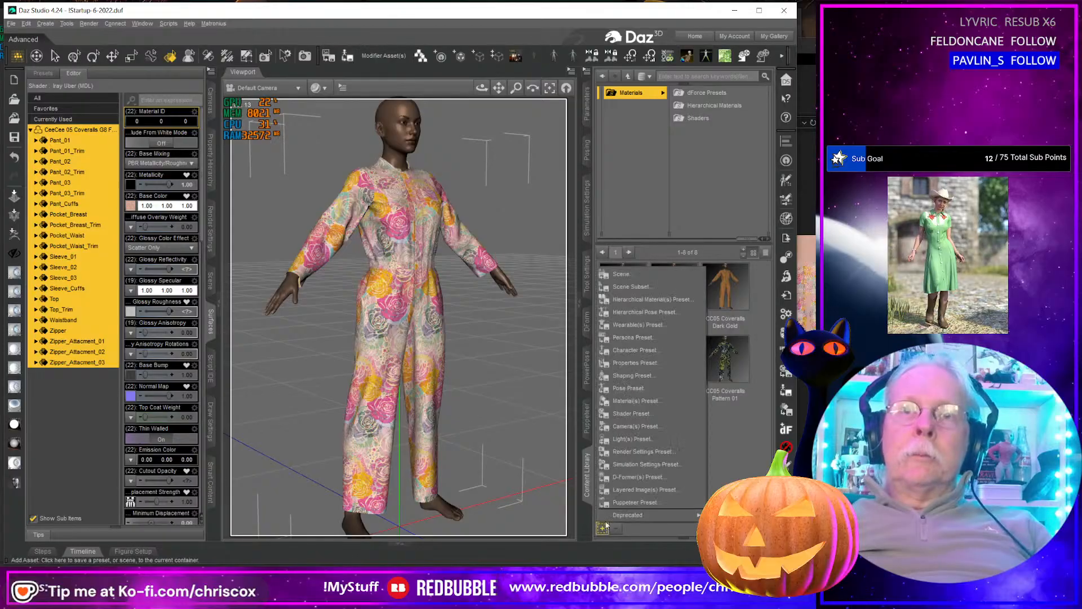
pyautogui.click(634, 400)
pyautogui.click(242, 73)
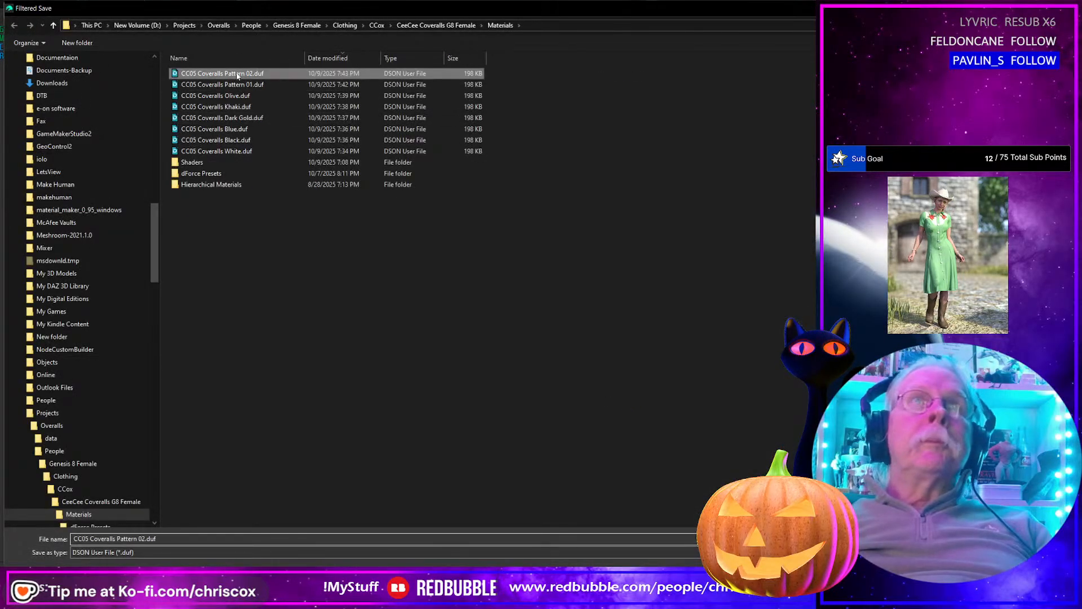
pyautogui.click(139, 538)
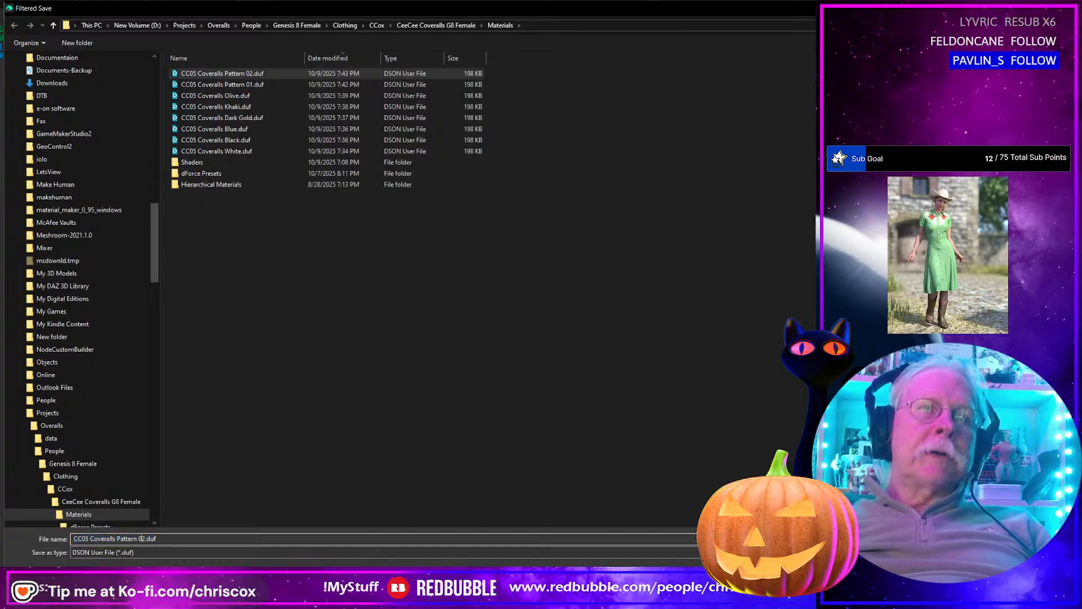
pyautogui.press('Return')
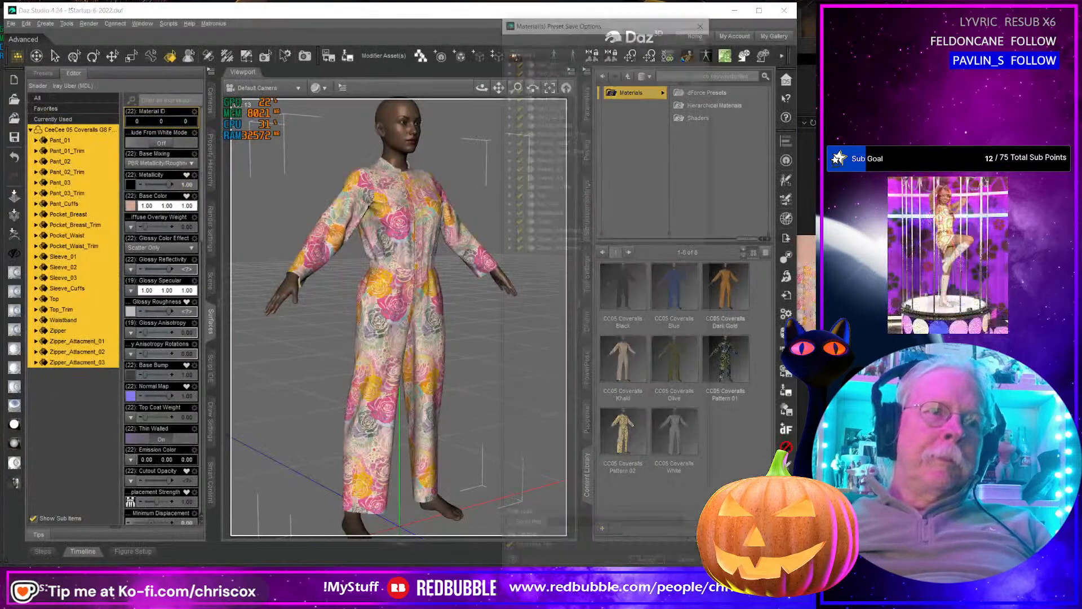
pyautogui.rightClick(559, 189)
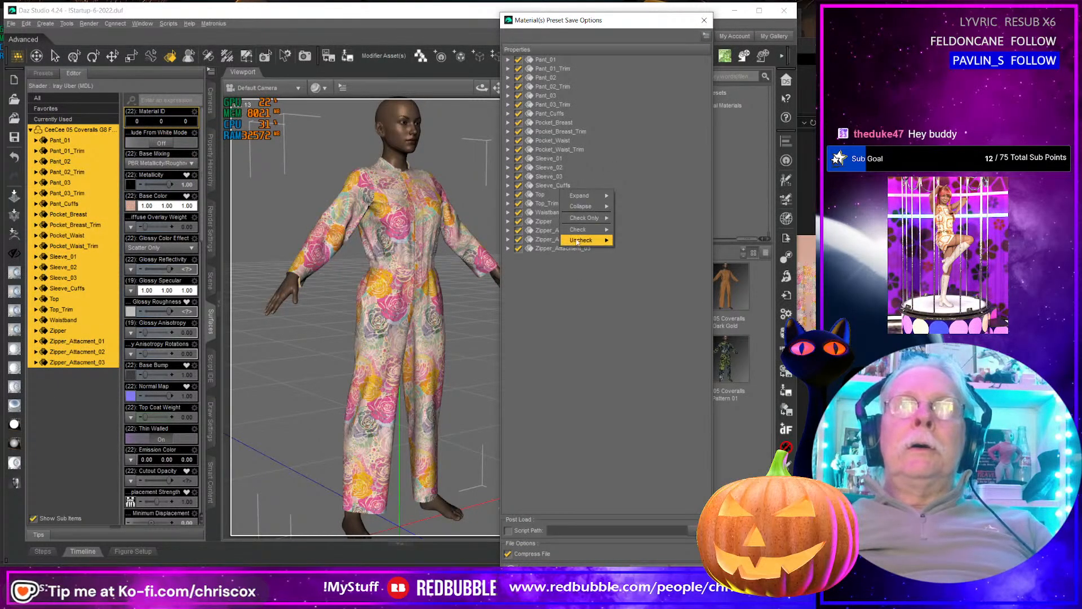
pyautogui.moveTo(582, 241)
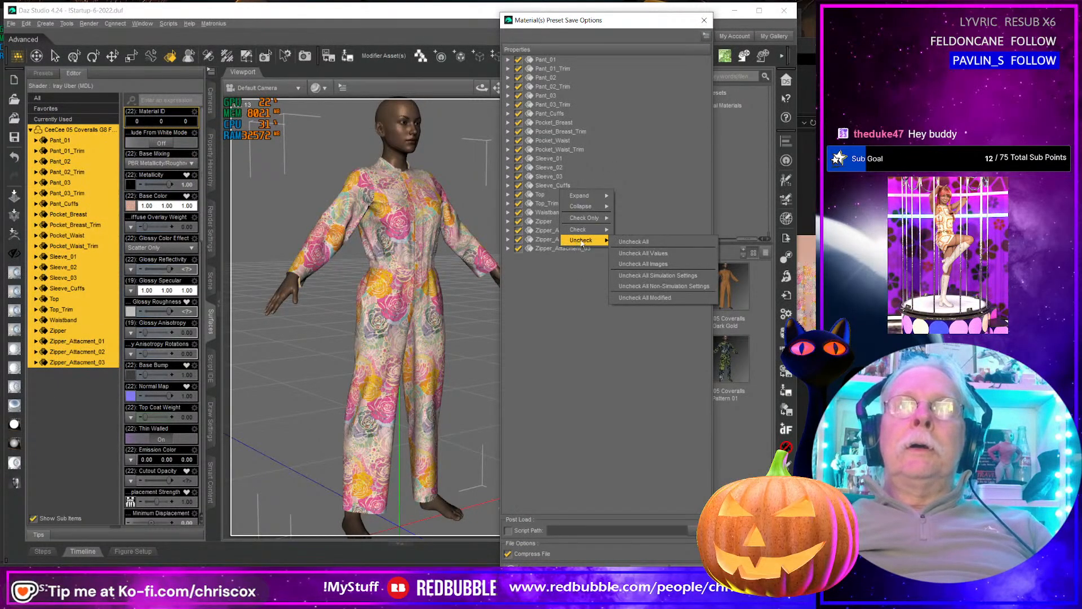
pyautogui.click(643, 276)
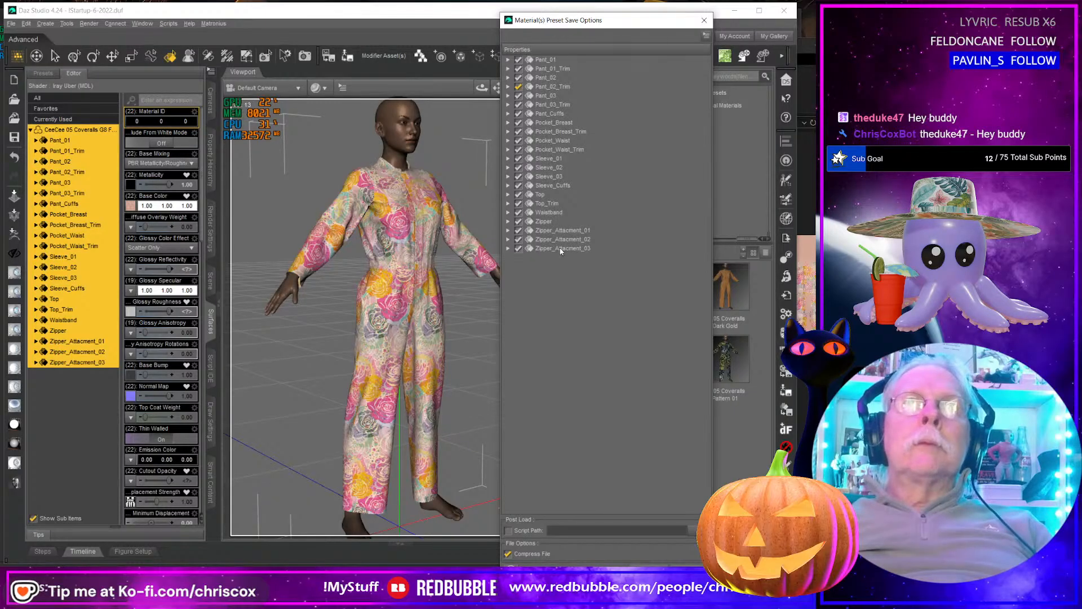
pyautogui.moveTo(556, 269)
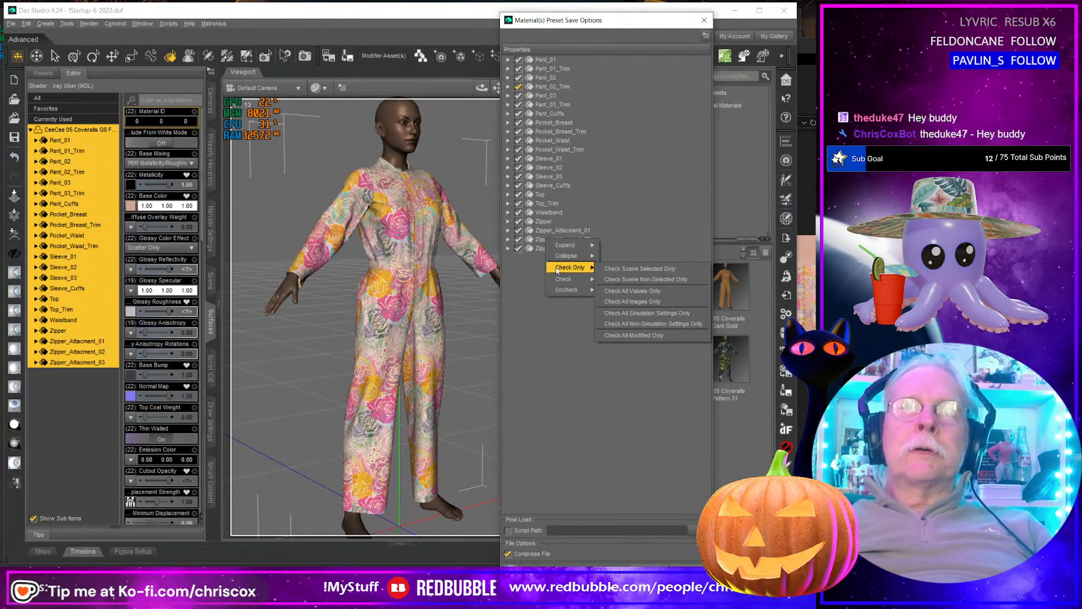
pyautogui.click(632, 313)
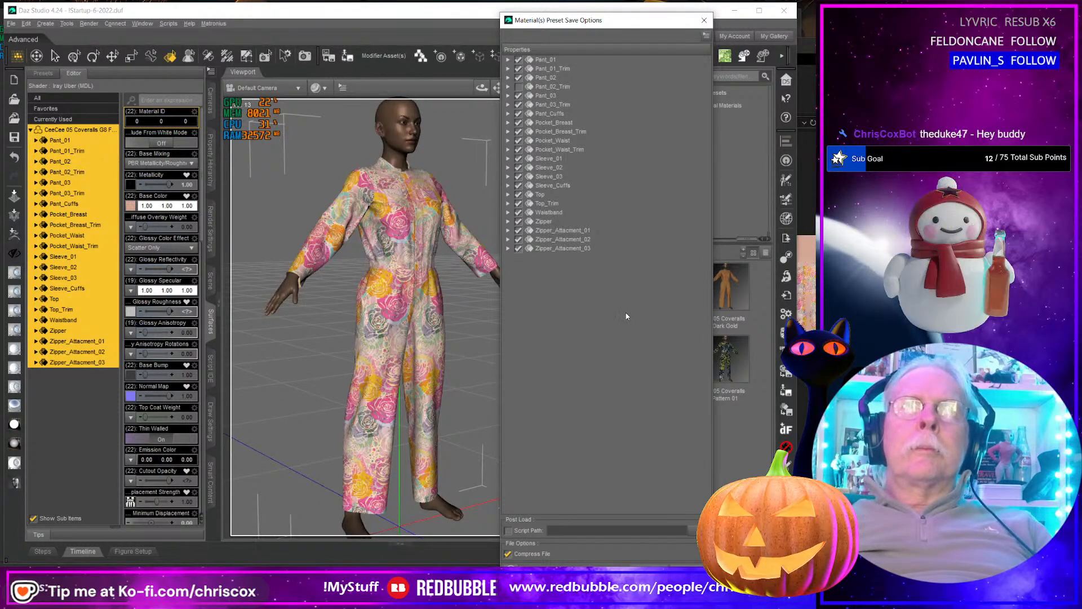
pyautogui.click(690, 565)
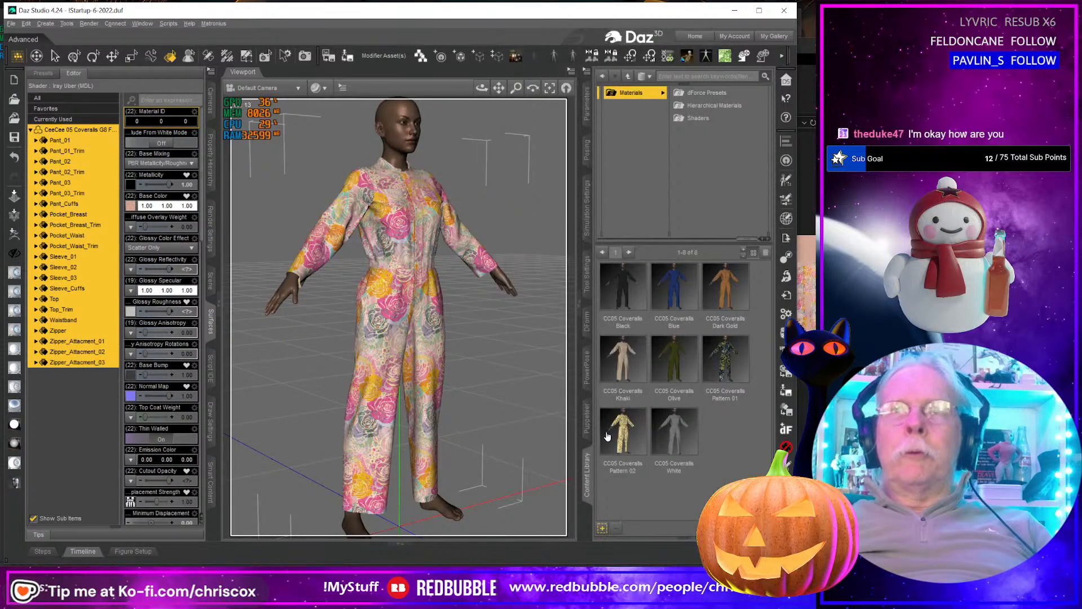
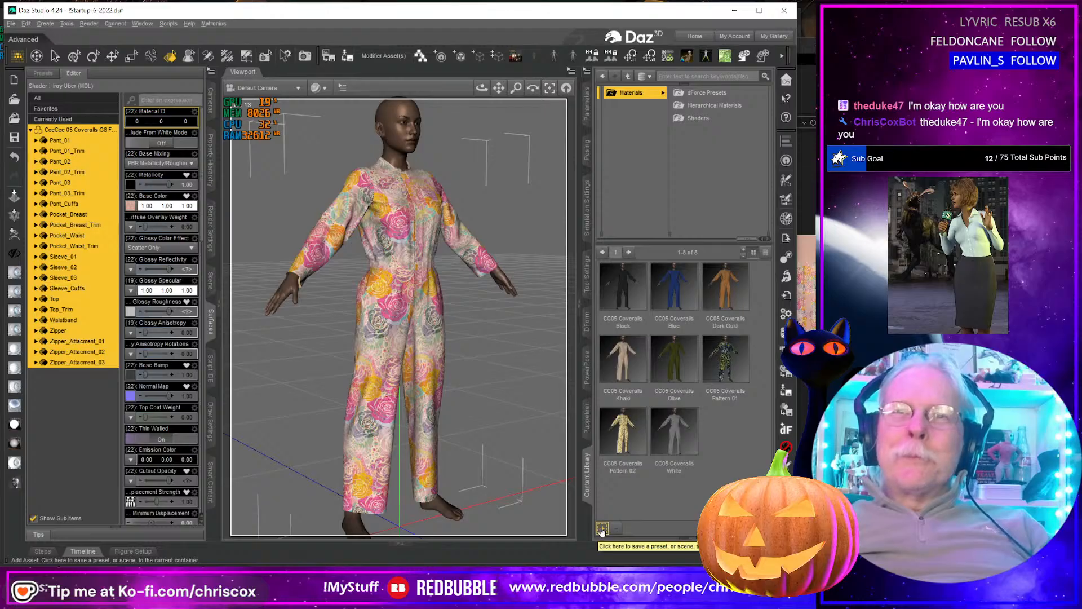
# Step: Create a Material(s) Preset named CC05 Coveralls Pattern 03.duf in the CeeCee Coveralls G8 Female Materials folder
pyautogui.click(602, 530)
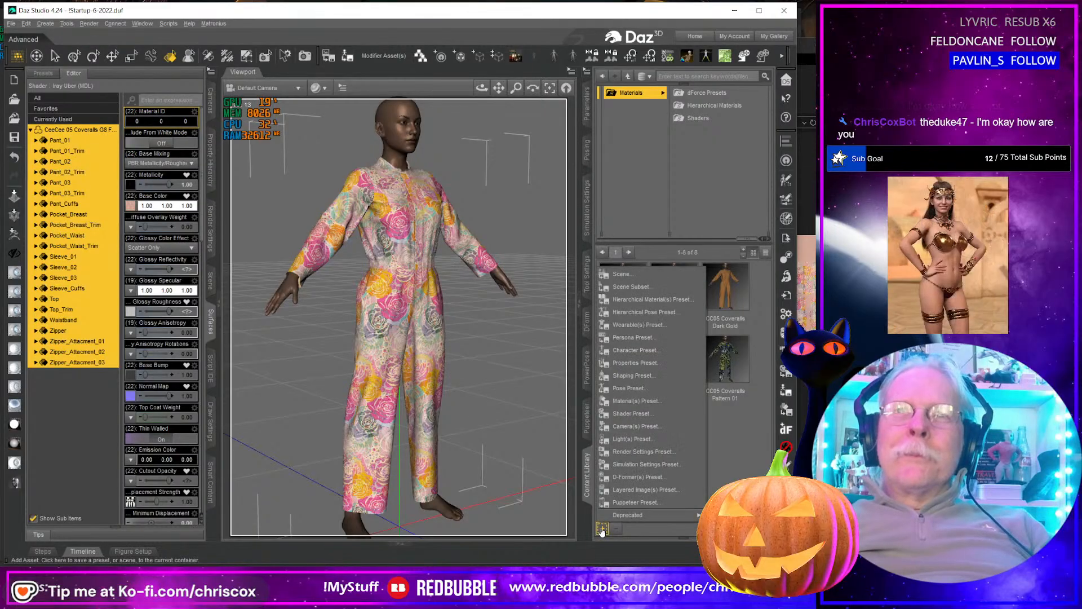
pyautogui.click(650, 416)
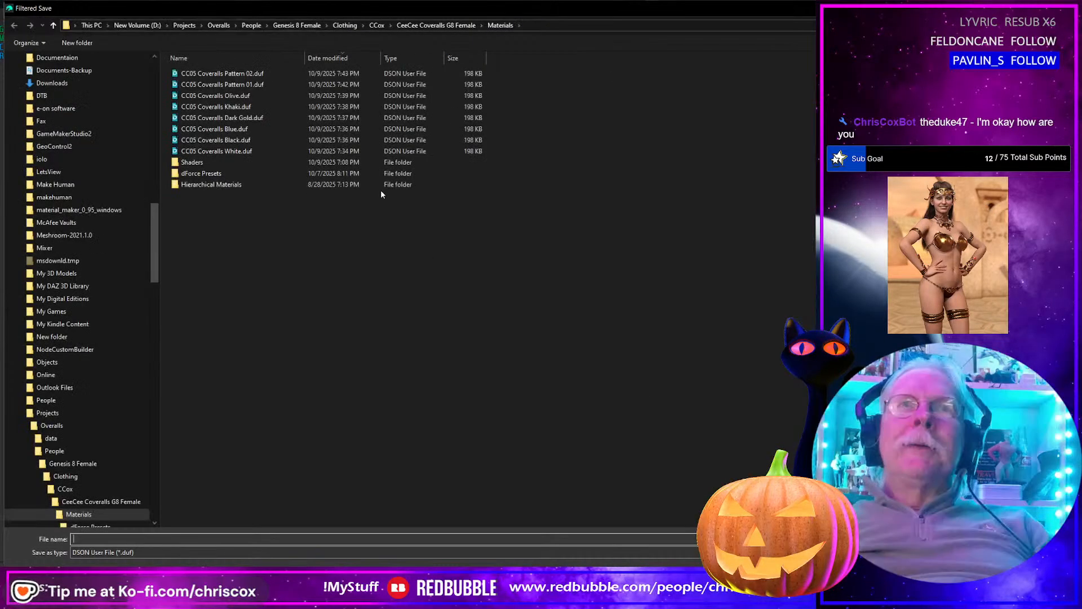
pyautogui.click(243, 74)
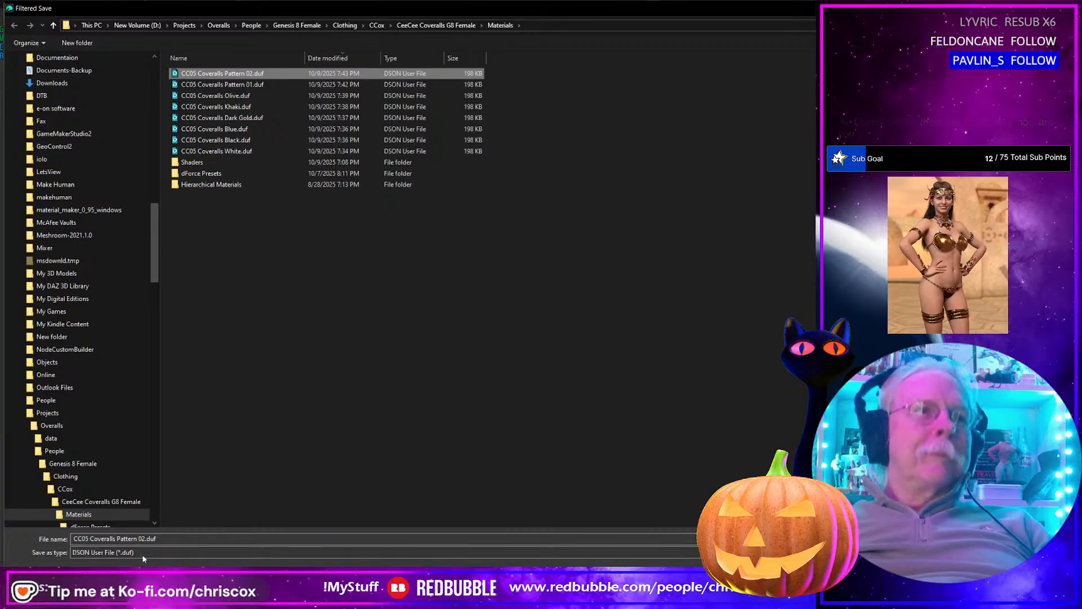
pyautogui.click(142, 539)
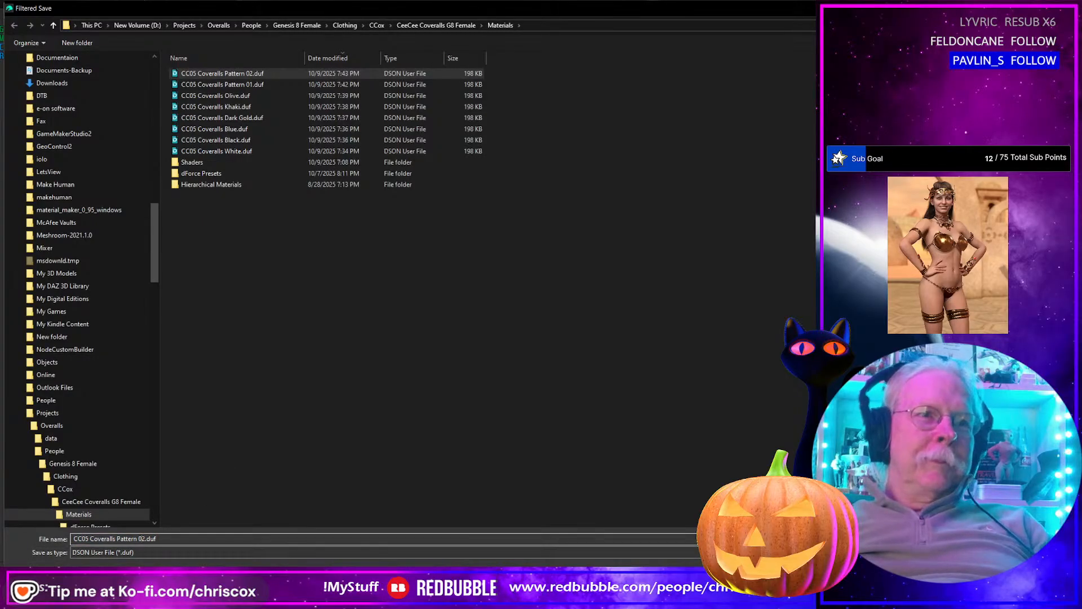
pyautogui.press('Return')
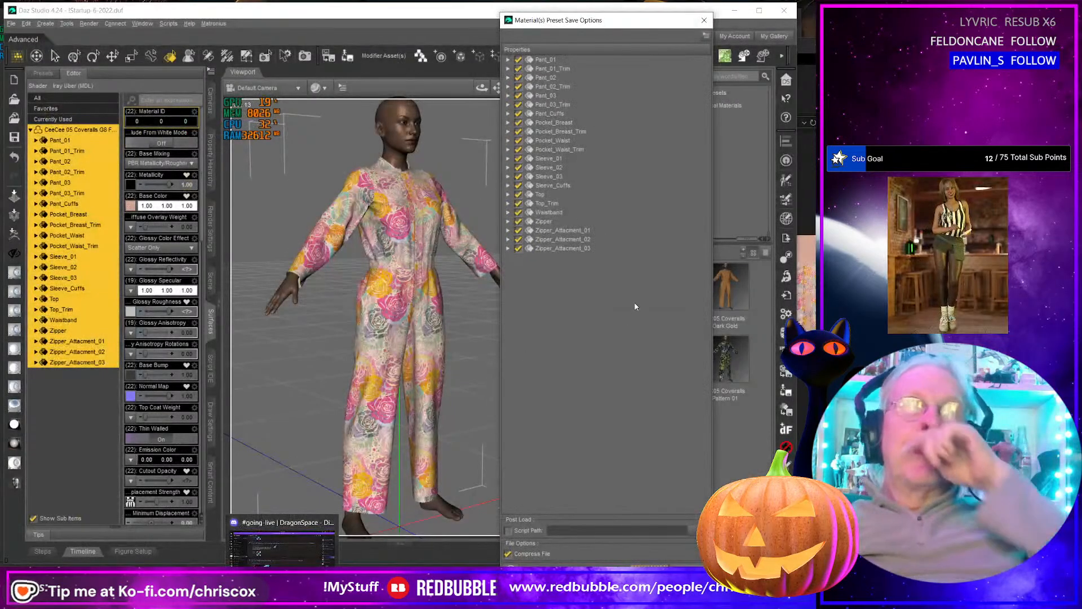
# Step: Exclude all simulation settings from the Pattern 03 preset, check the Pant_02_Trim property groups, and accept the save options
pyautogui.rightClick(549, 243)
pyautogui.moveTo(571, 291)
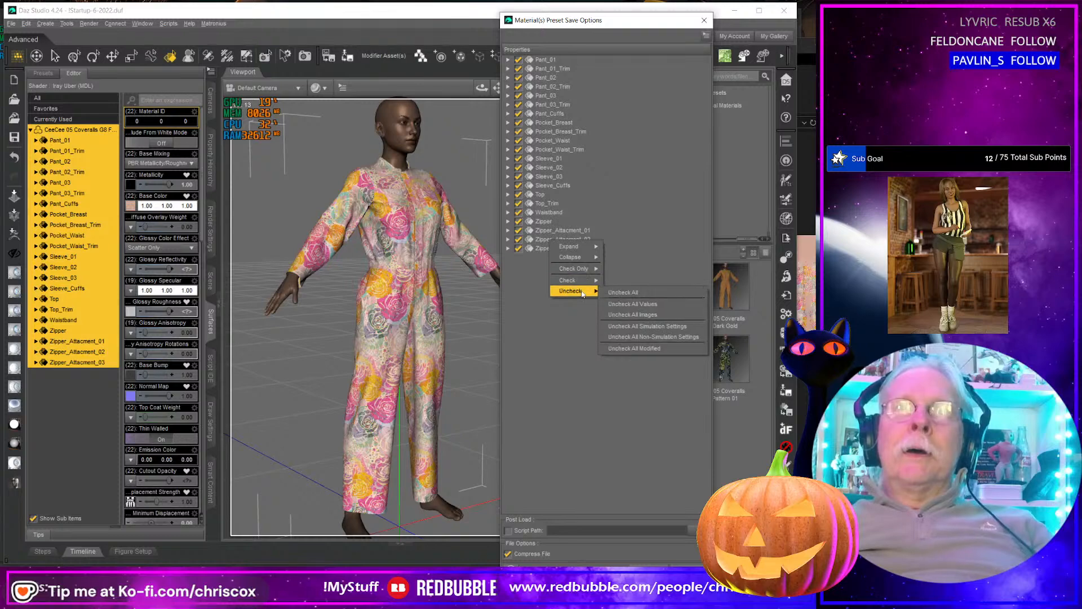
pyautogui.click(634, 326)
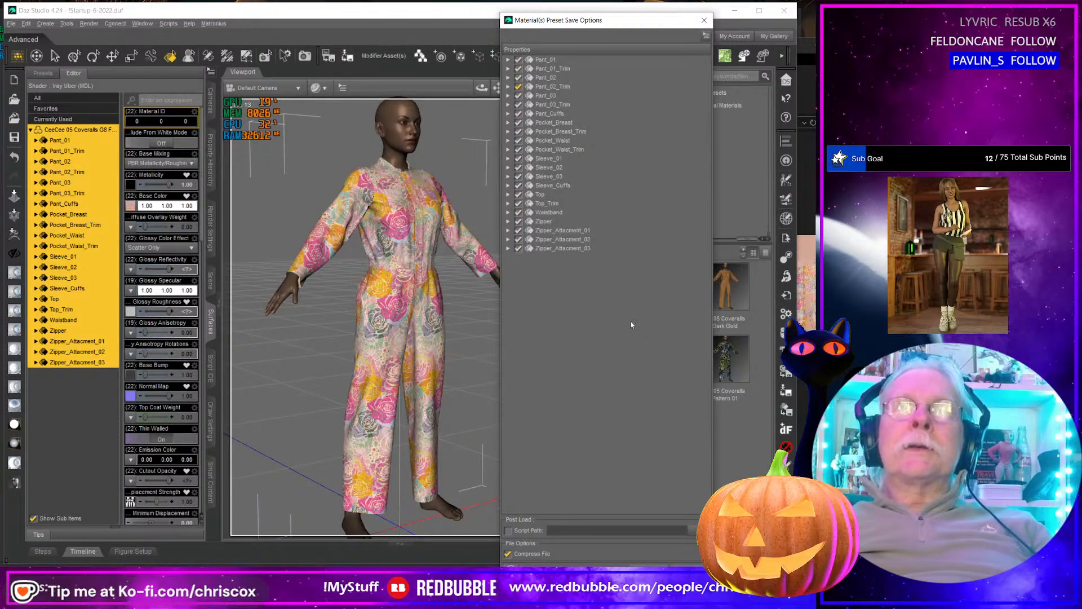
pyautogui.click(508, 87)
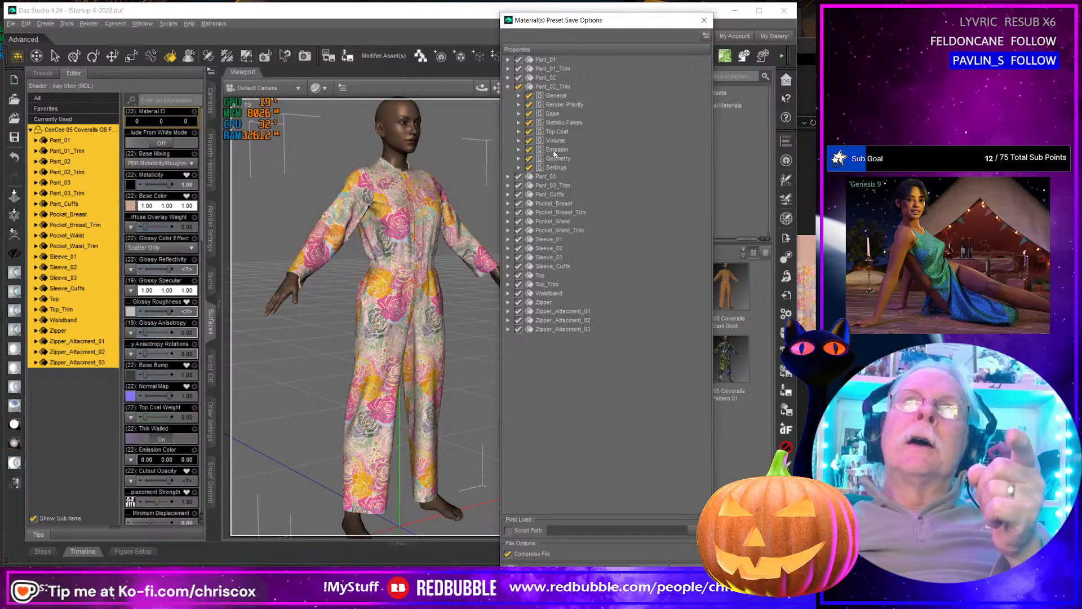
pyautogui.click(643, 566)
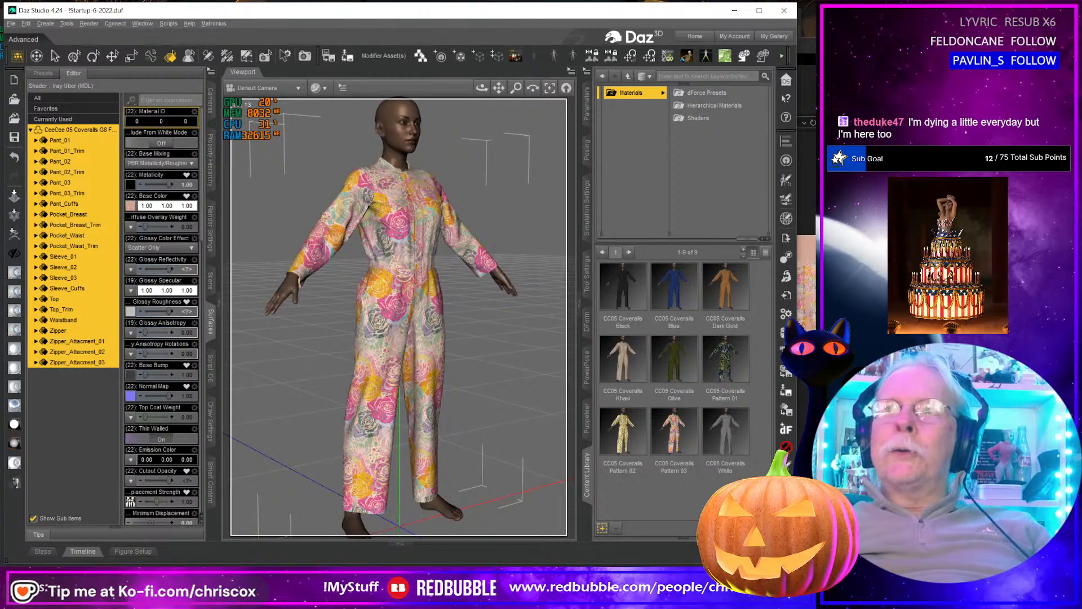
# Step: Apply CC05 Coveralls_Red_BaseColor.jpg from the texture folder as the Base Color map of all coveralls surfaces and inspect the figure
pyautogui.moveTo(466, 426); pyautogui.dragTo(553, 459, button='middle')
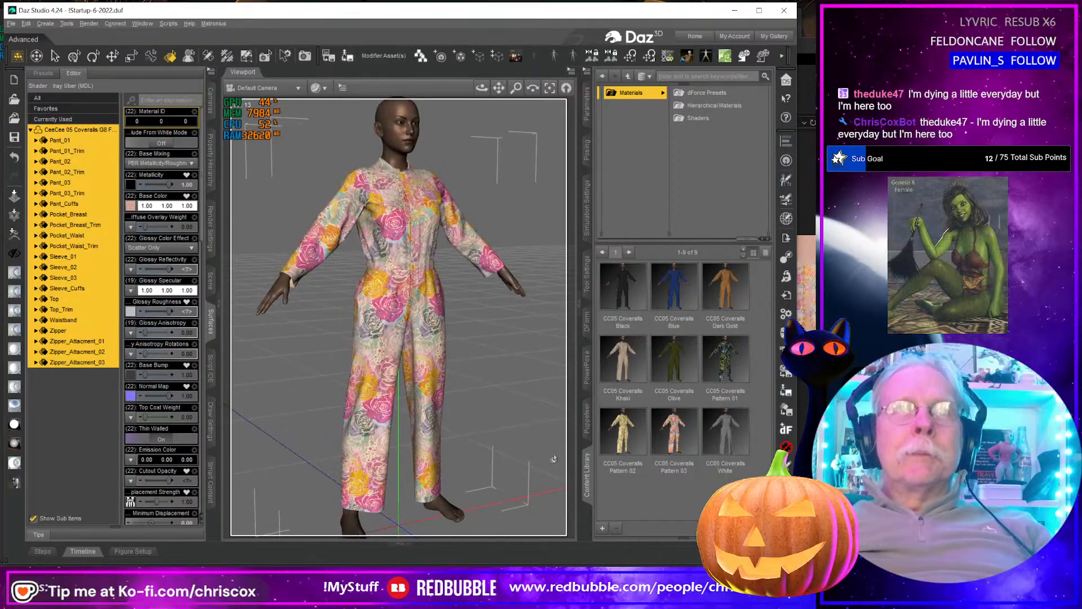
pyautogui.hotkey('alt', 'Tab')
pyautogui.scroll(-2, 657, 395)
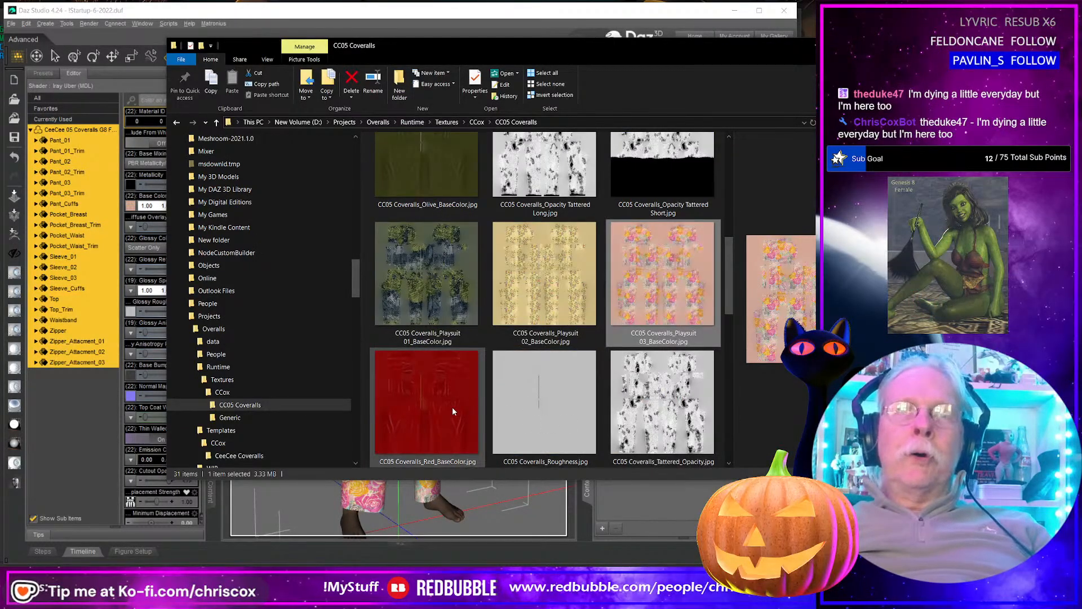
pyautogui.moveTo(457, 394); pyautogui.dragTo(131, 208)
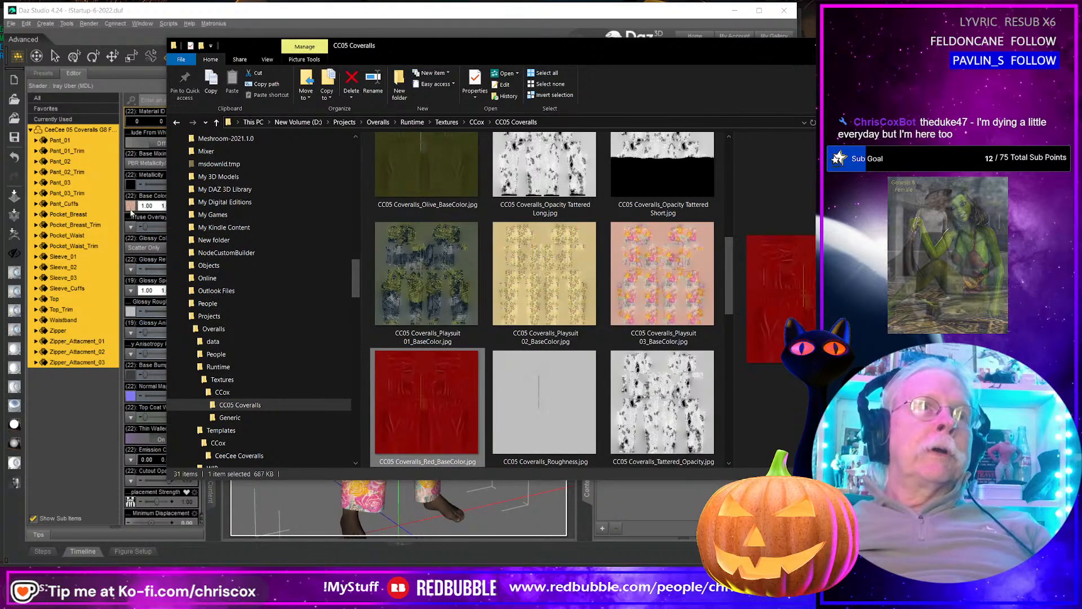
pyautogui.click(221, 13)
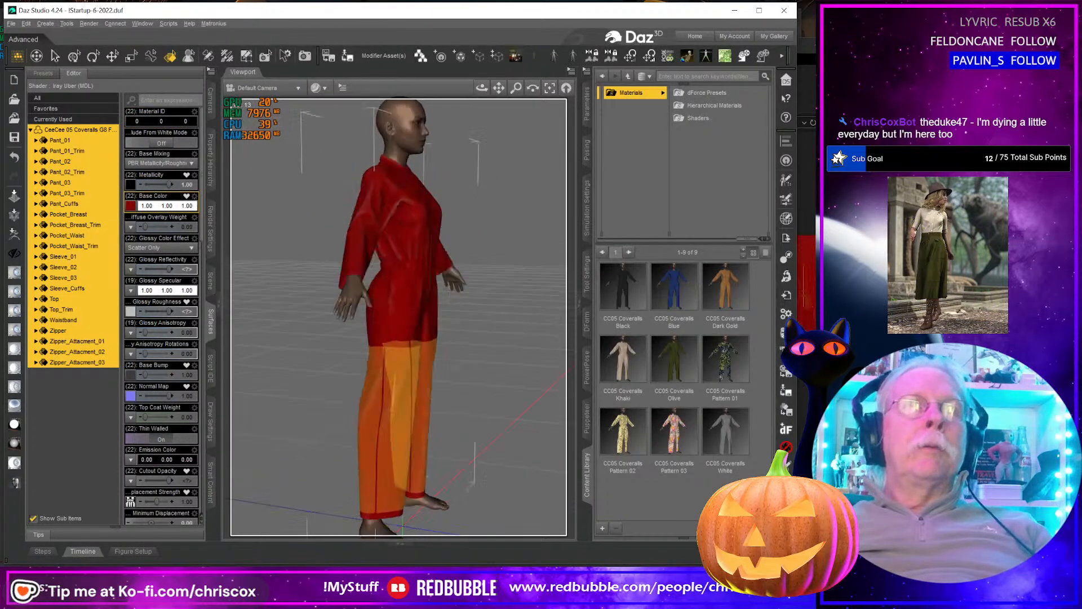
# Step: Inspect the red coveralls on the figure and open CC05 Coveralls_Red_BaseColor.jpg from the texture folder in Adobe Photoshop 2025
pyautogui.moveTo(403, 338)
pyautogui.mouseDown(button='middle')
pyautogui.moveTo(443, 356)
pyautogui.moveTo(420, 351)
pyautogui.mouseUp(button='middle')
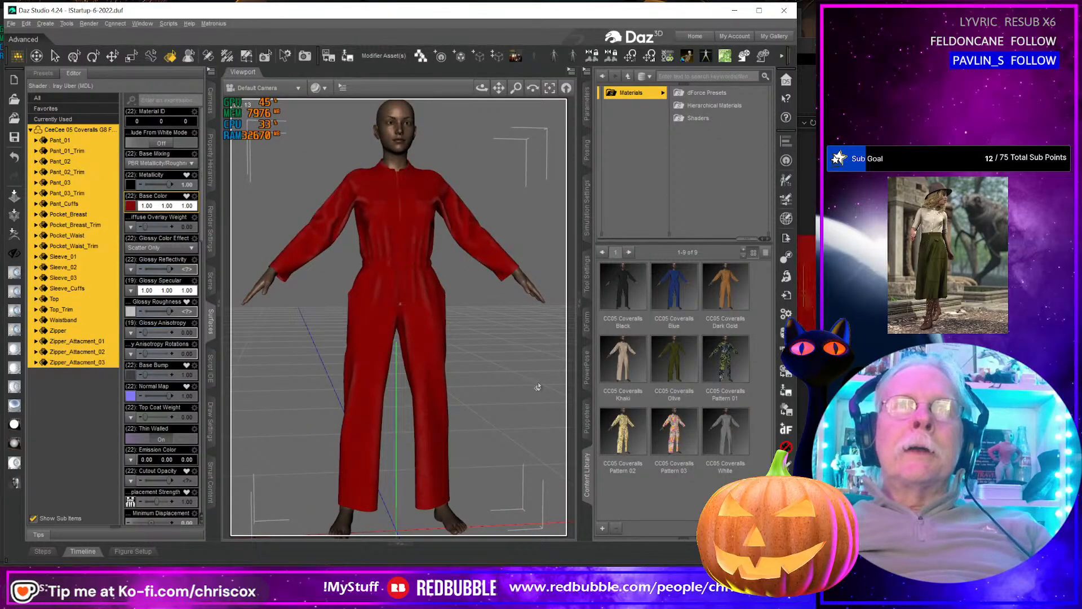
pyautogui.moveTo(538, 386); pyautogui.dragTo(539, 397, button='middle')
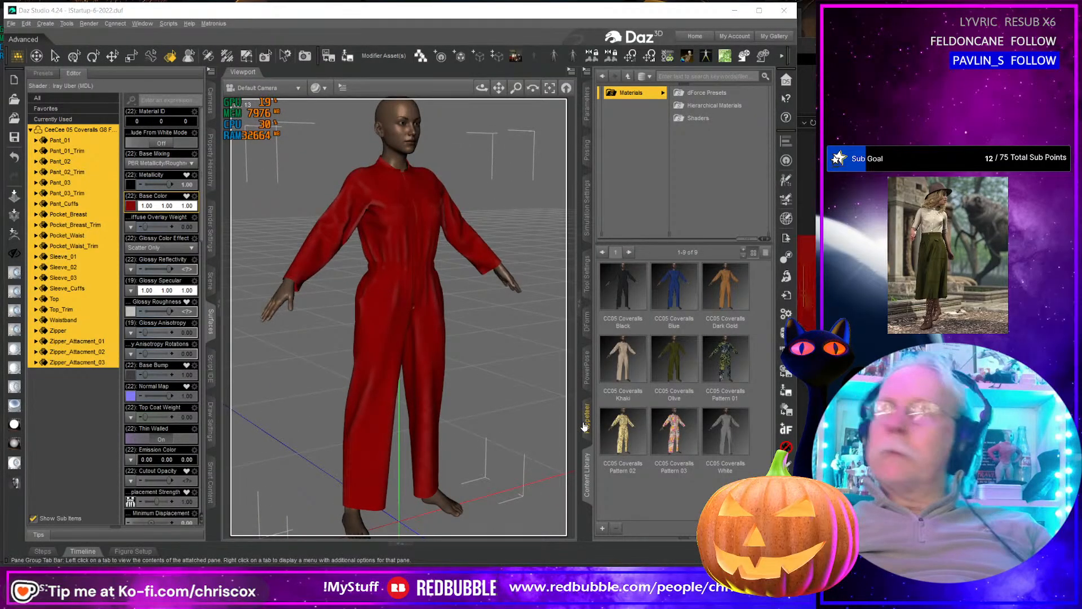
pyautogui.hotkey('alt', 'Tab')
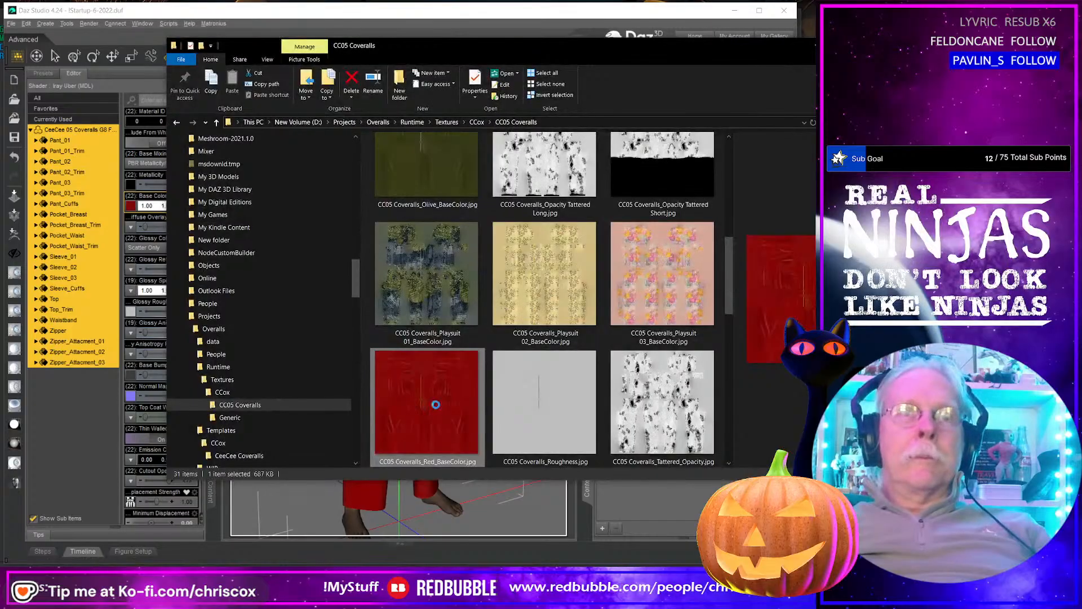
pyautogui.rightClick(436, 405)
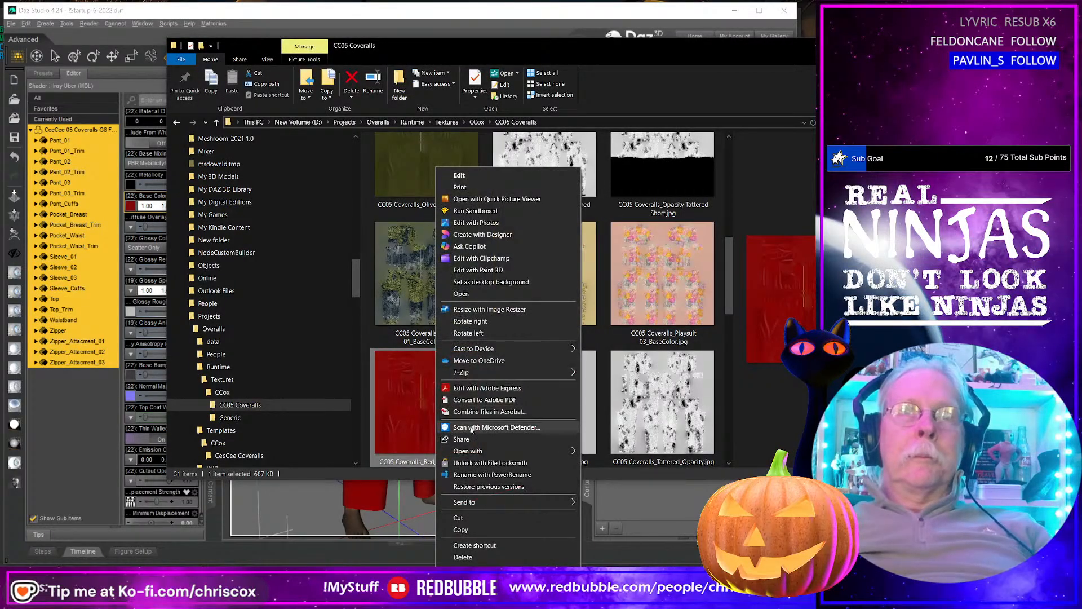
pyautogui.moveTo(490, 451)
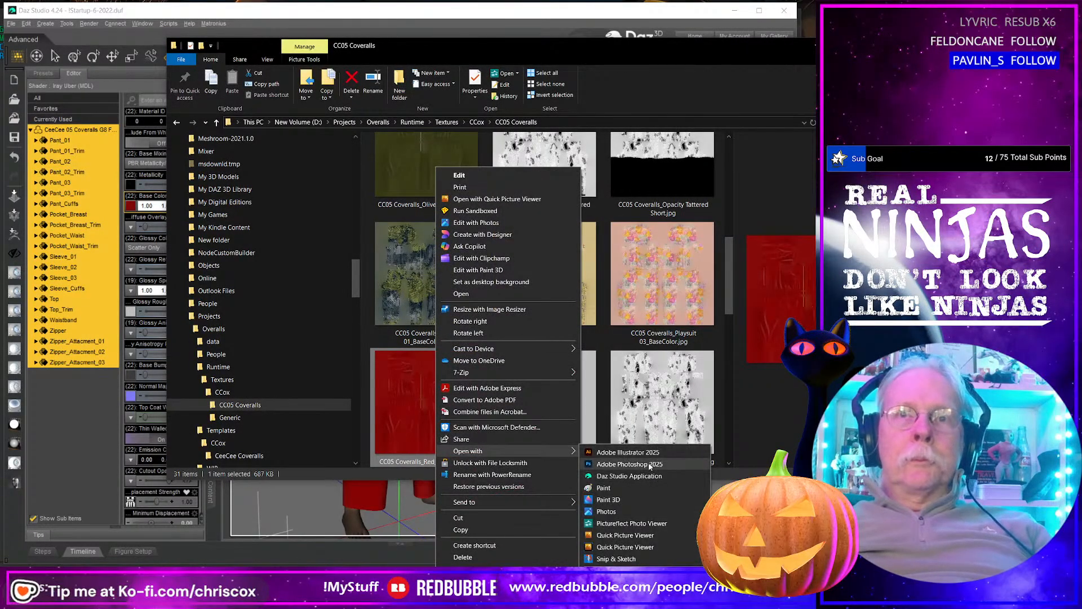
pyautogui.click(649, 466)
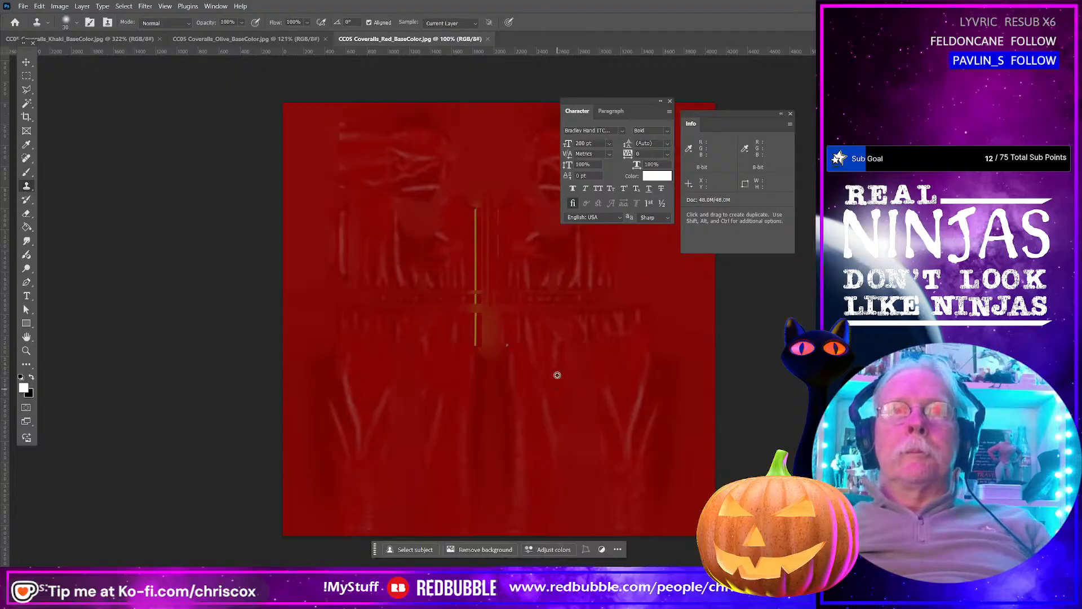
# Step: Clone clean red fabric over the small pale patch beside the lower end of the zipper area
pyautogui.keyDown('alt'); pyautogui.scroll(5, 520, 354); pyautogui.keyUp('alt')
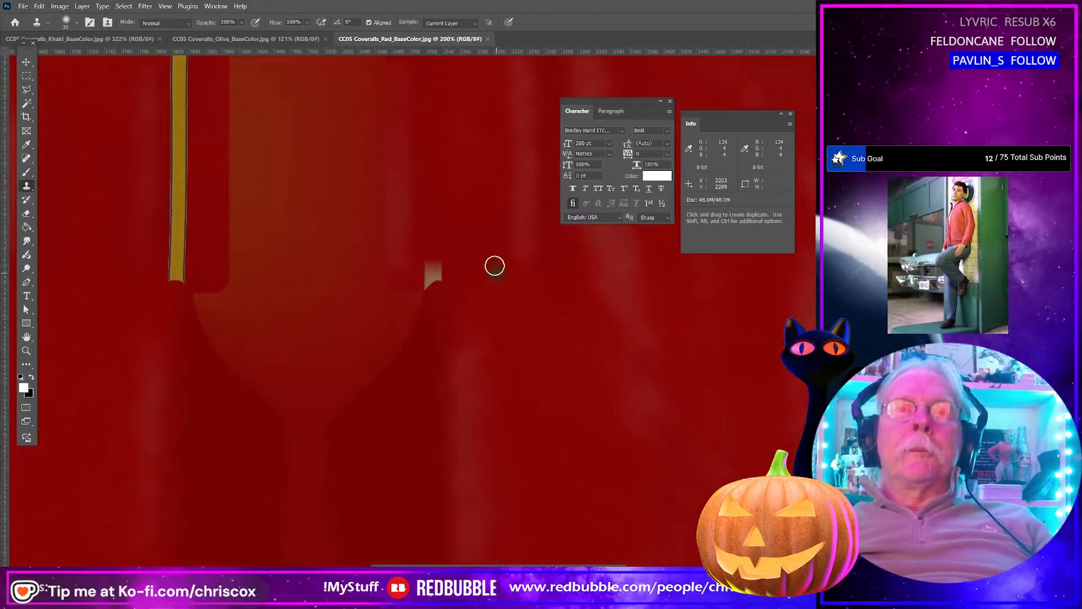
pyautogui.keyDown('alt'); pyautogui.click(512, 234); pyautogui.keyUp('alt')
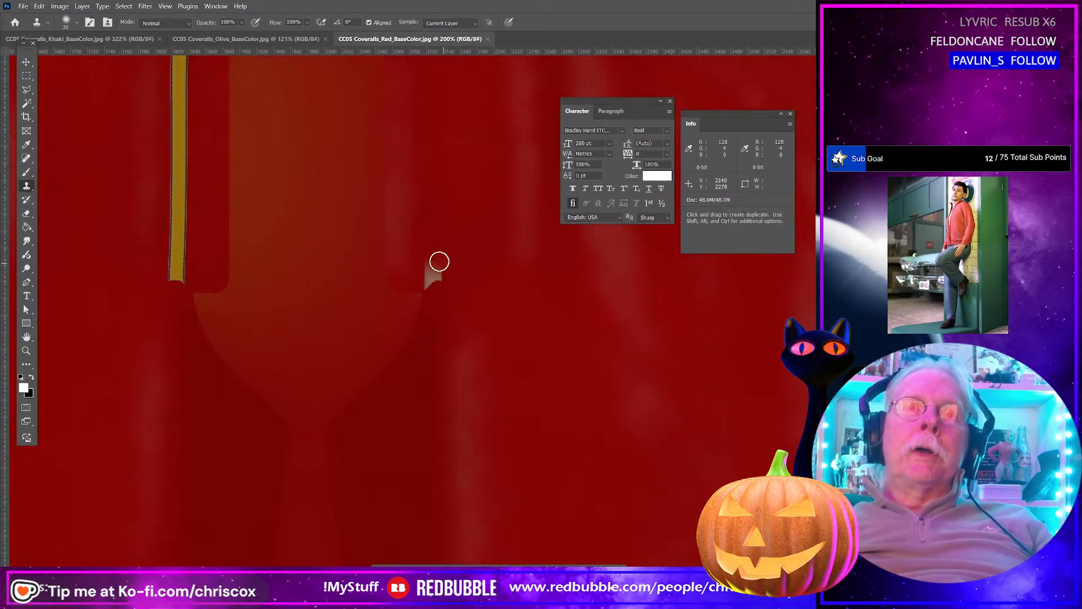
pyautogui.moveTo(437, 263); pyautogui.dragTo(432, 283)
# Step: Clone clean red fabric over the thin pale vertical streak beside the zipper on the upper torso
pyautogui.scroll(10, 439, 274)
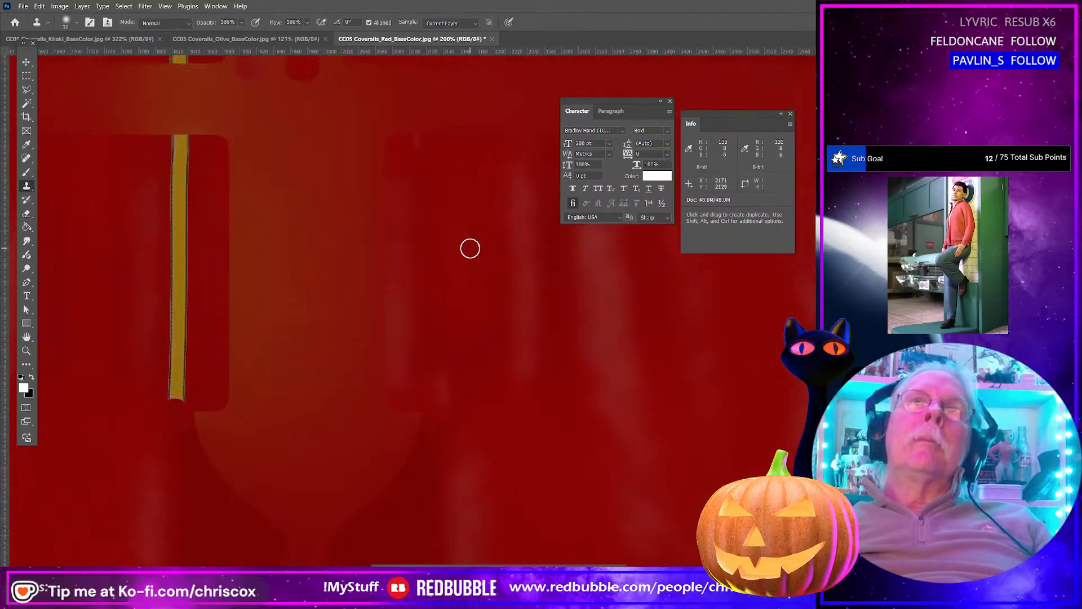
pyautogui.scroll(9, 471, 264)
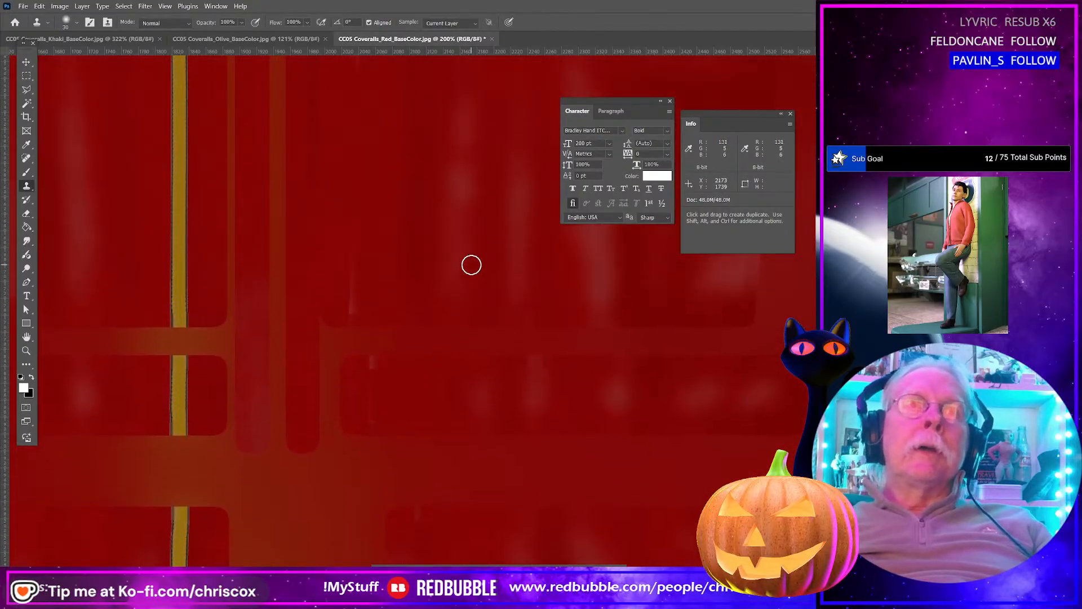
pyautogui.scroll(-2, 469, 279)
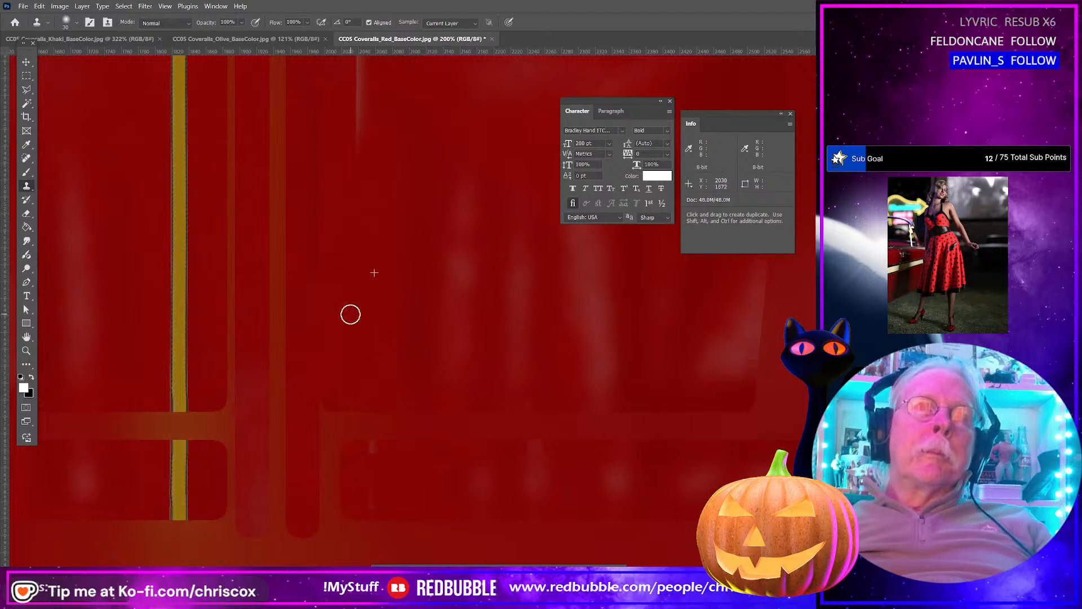
pyautogui.scroll(5, 353, 291)
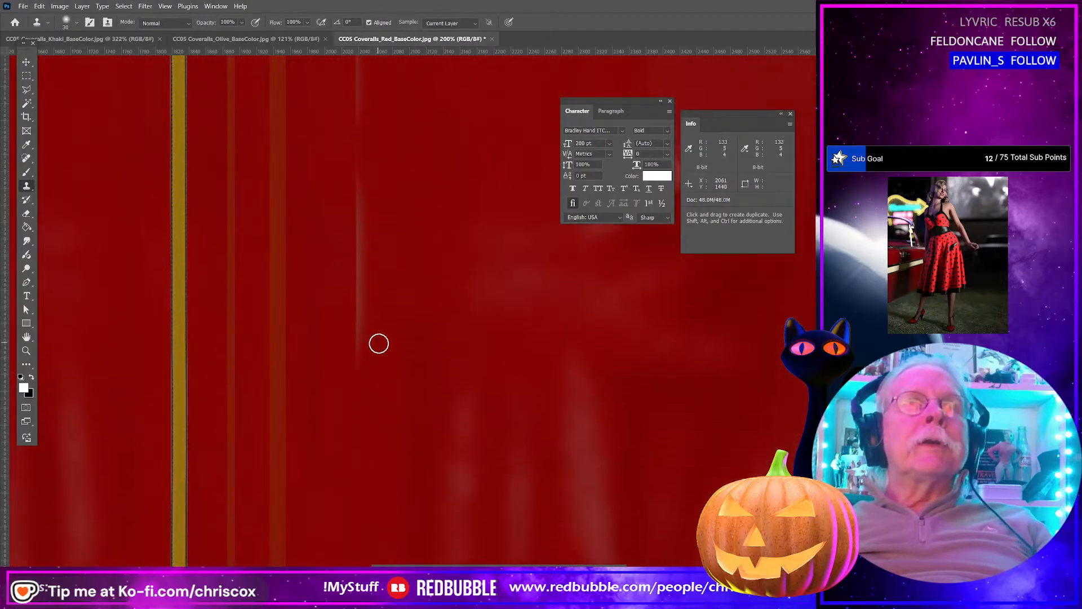
pyautogui.moveTo(356, 331); pyautogui.dragTo(358, 167)
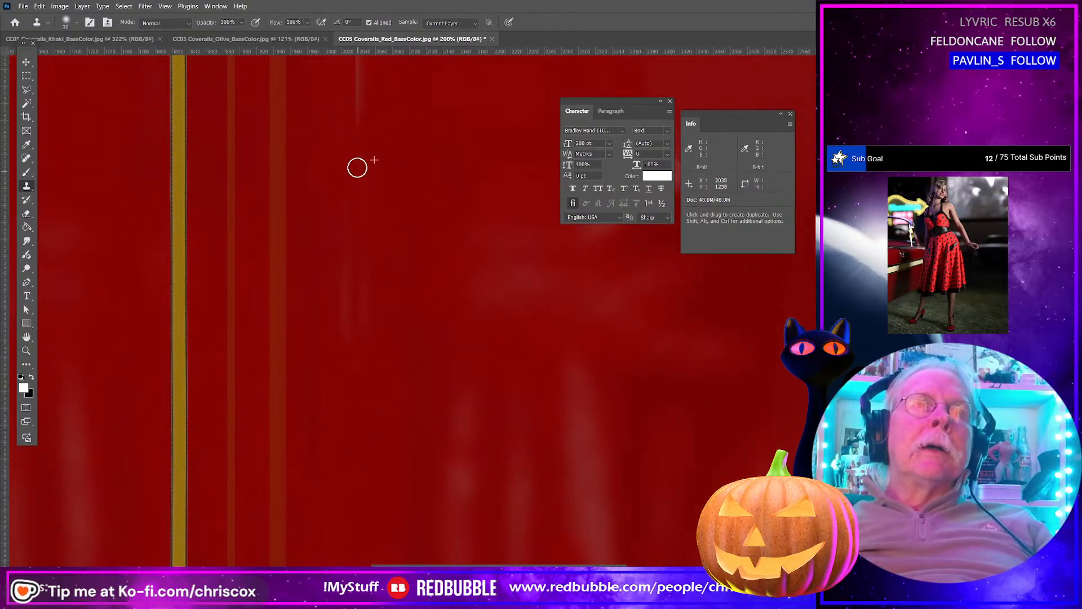
pyautogui.scroll(3, 366, 237)
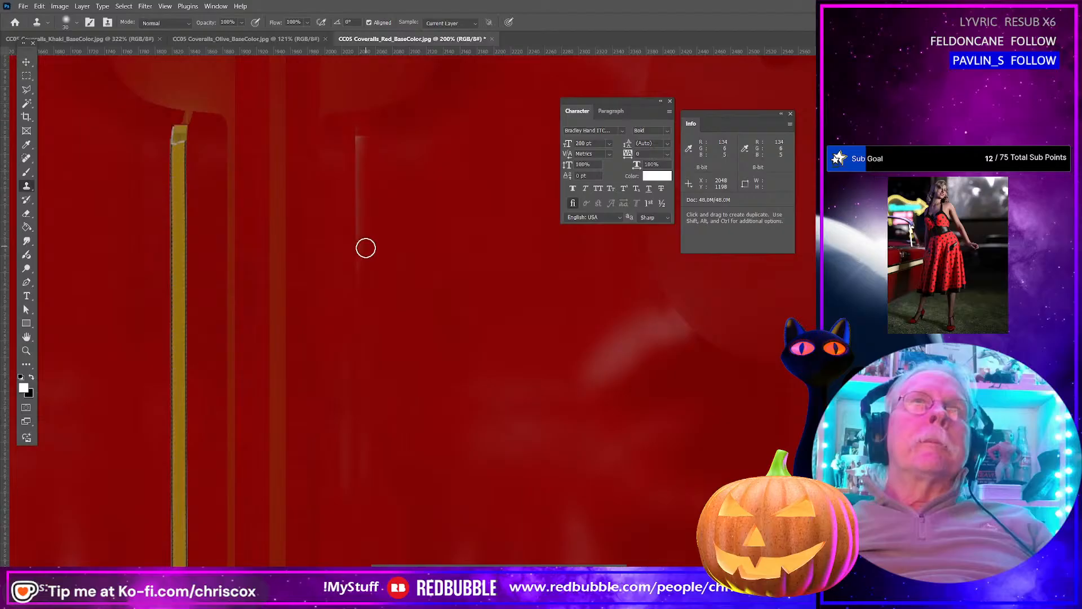
pyautogui.keyDown('alt'); pyautogui.click(381, 179); pyautogui.keyUp('alt')
pyautogui.moveTo(362, 152); pyautogui.dragTo(359, 166)
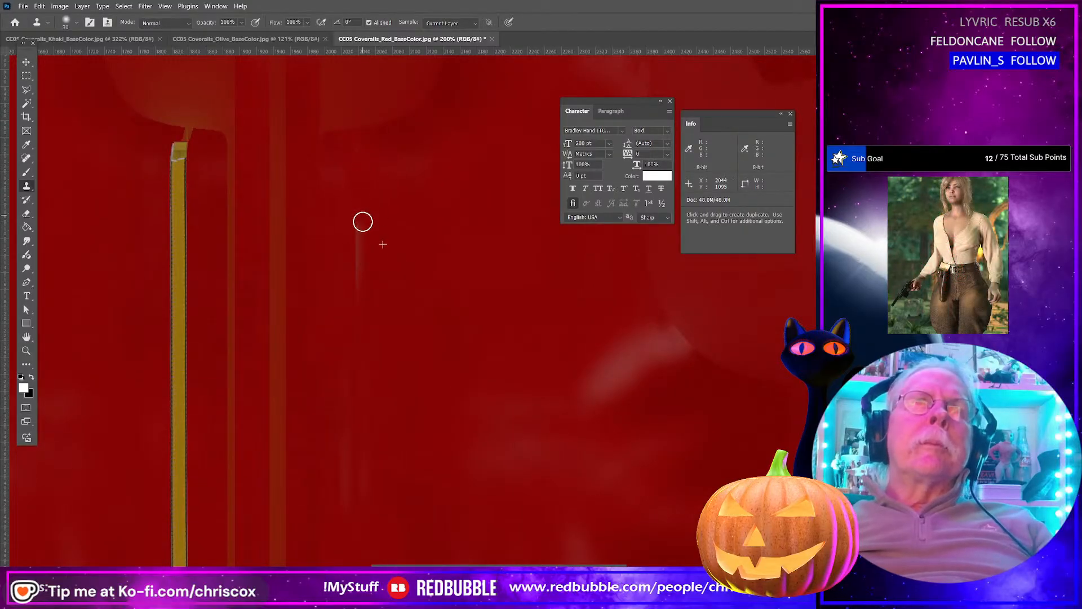
# Step: Save the retouched red texture as a progressive JPEG at quality 10 and switch back to Daz Studio
pyautogui.hotkey('ctrl', 's')
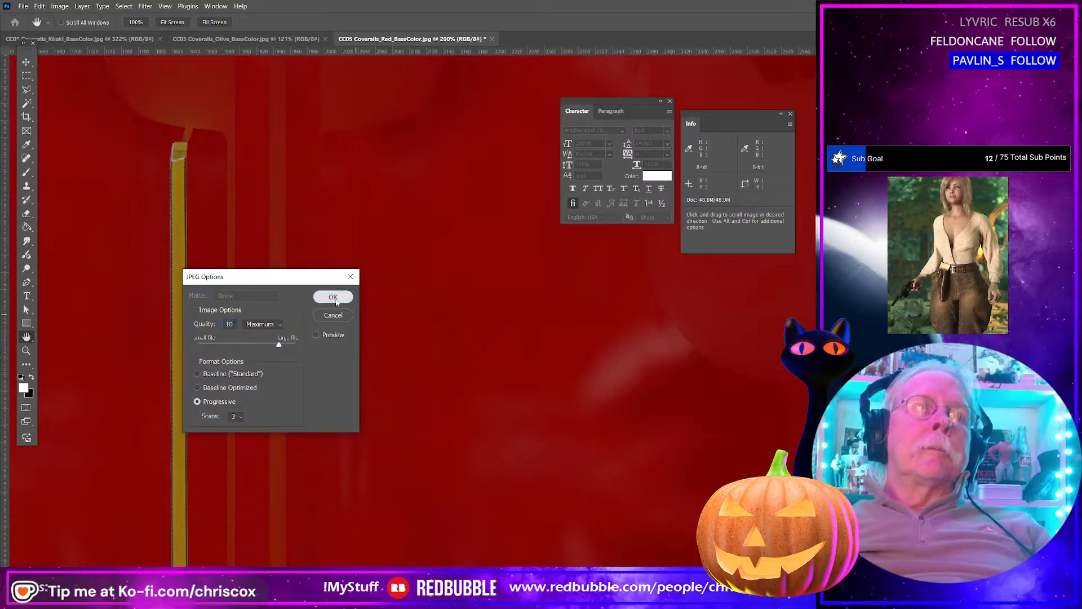
pyautogui.click(333, 297)
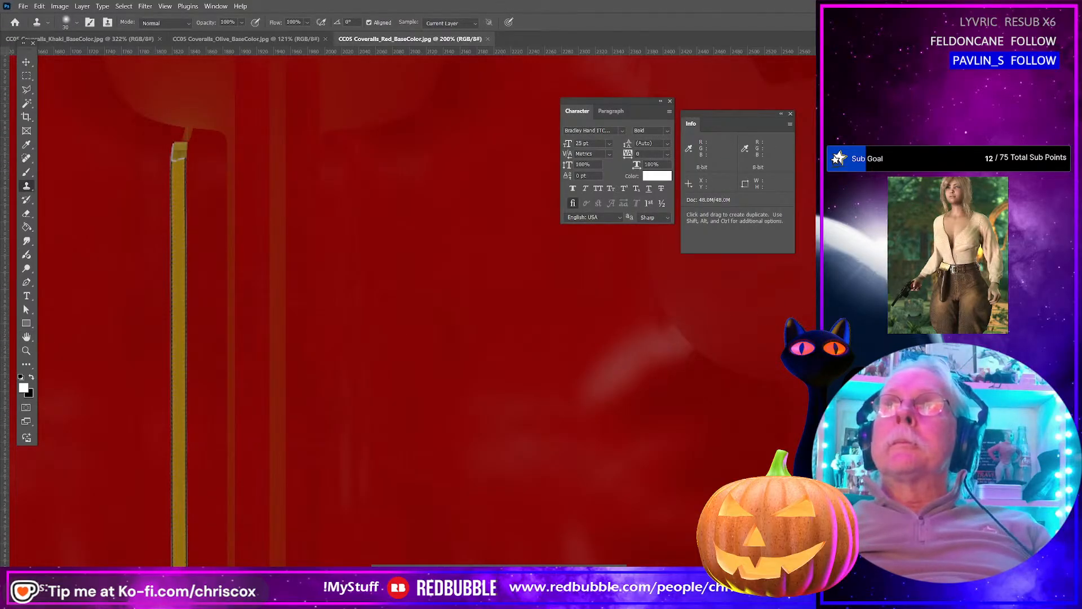
pyautogui.hotkey('alt', 'Tab')
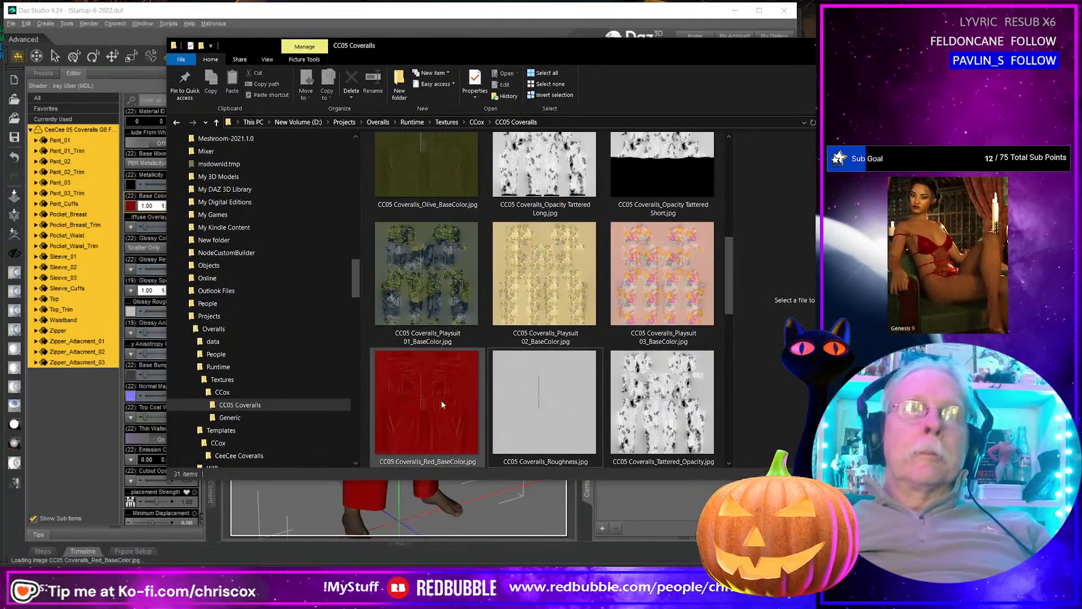
pyautogui.click(185, 32)
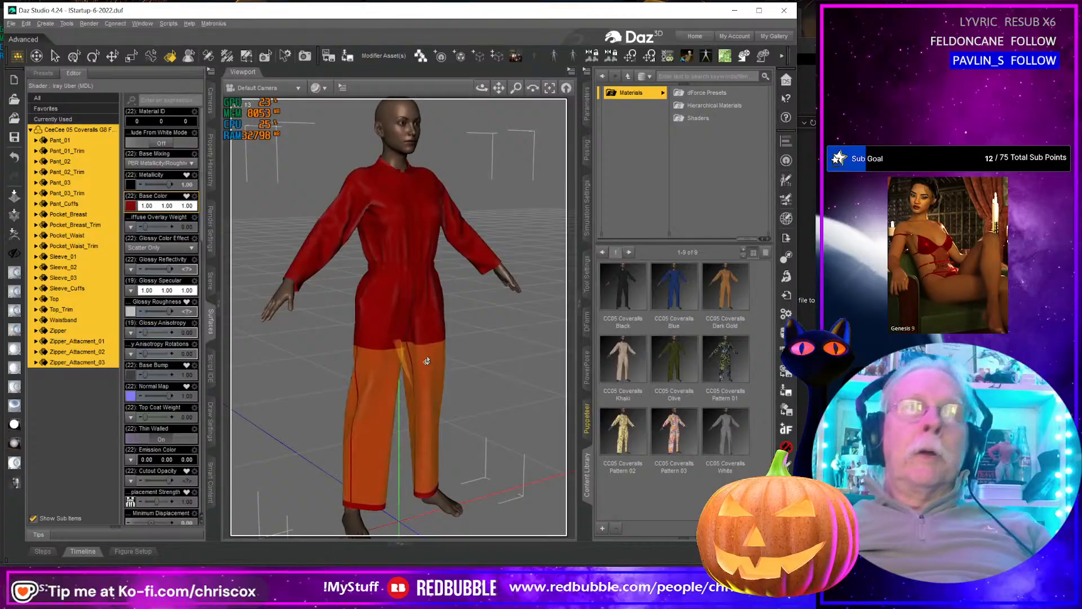
# Step: Create a Material(s) Preset named CC05 Coveralls Red in the CeeCee Coveralls G8 Female Materials folder
pyautogui.click(603, 530)
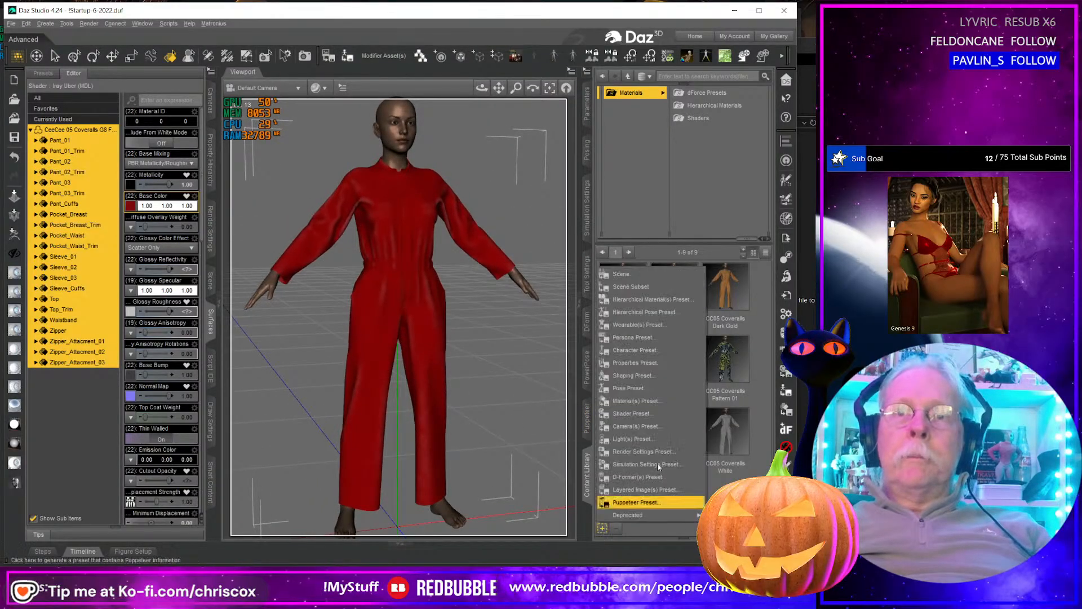
pyautogui.click(645, 400)
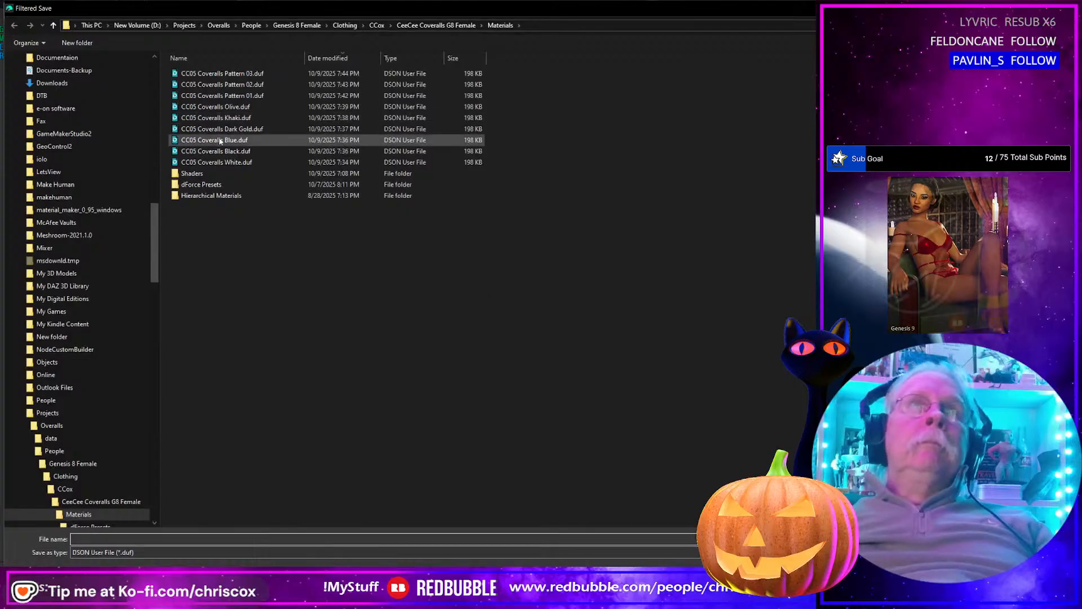
pyautogui.click(221, 74)
pyautogui.click(231, 152)
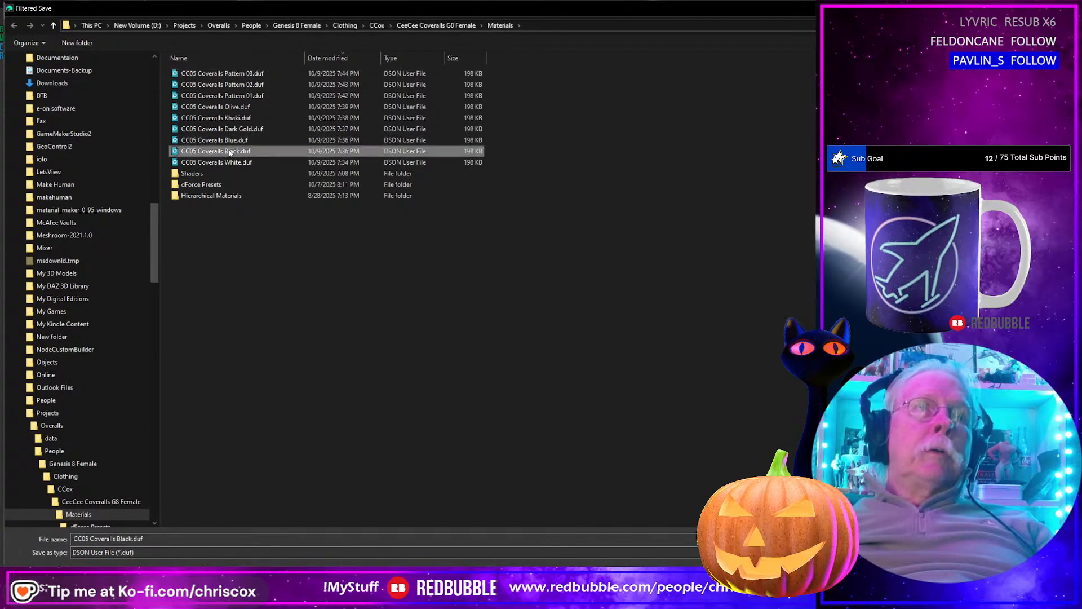
pyautogui.doubleClick(125, 539)
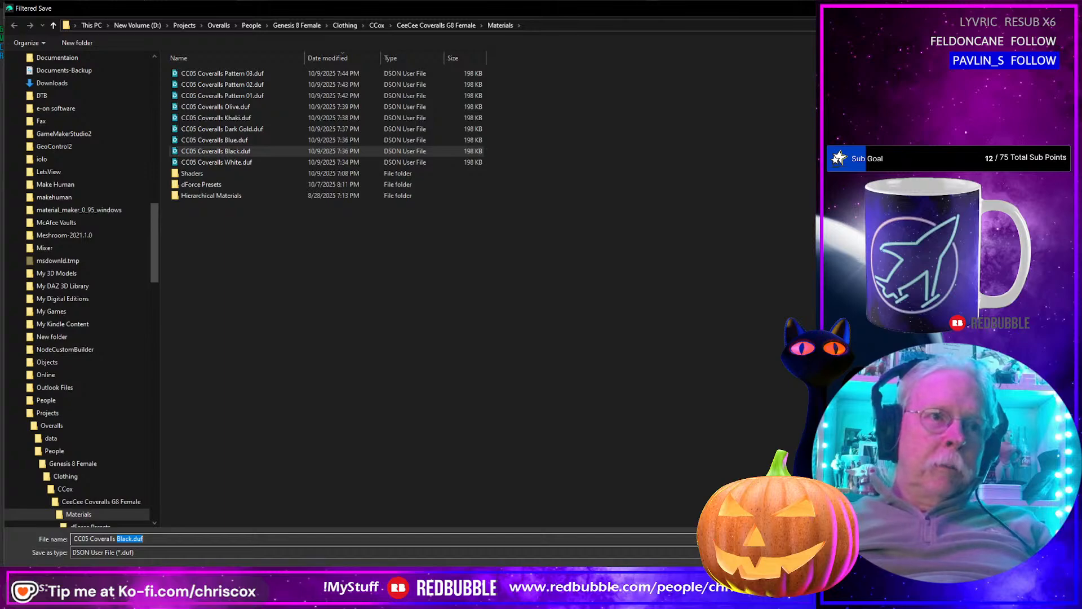
pyautogui.write('Red')
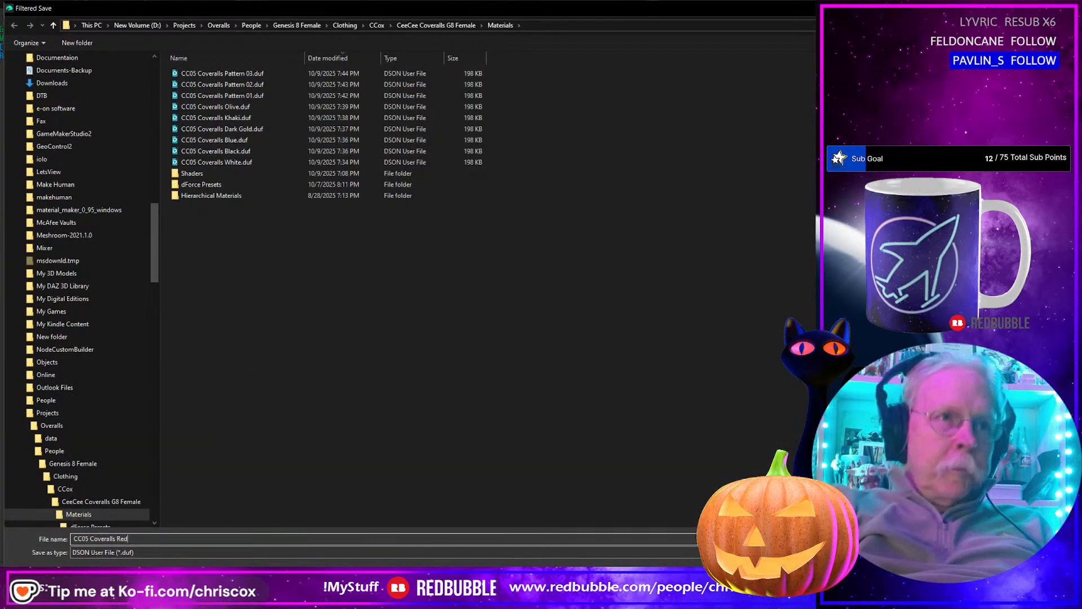
pyautogui.press('Return')
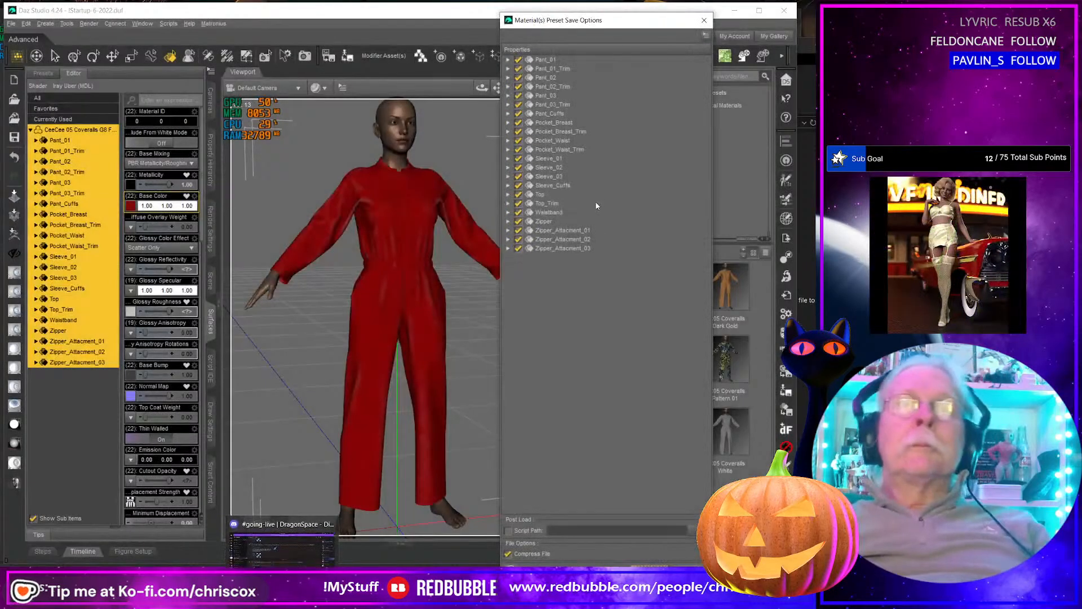
# Step: Exclude all simulation settings from the Red preset and accept the save options
pyautogui.rightClick(535, 216)
pyautogui.moveTo(575, 265)
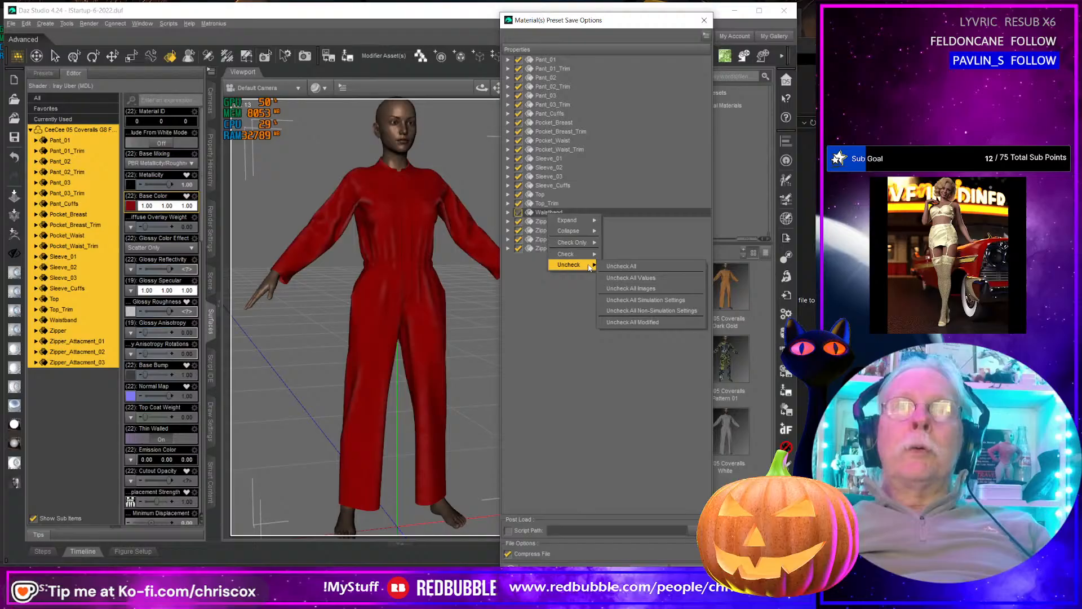
pyautogui.click(647, 301)
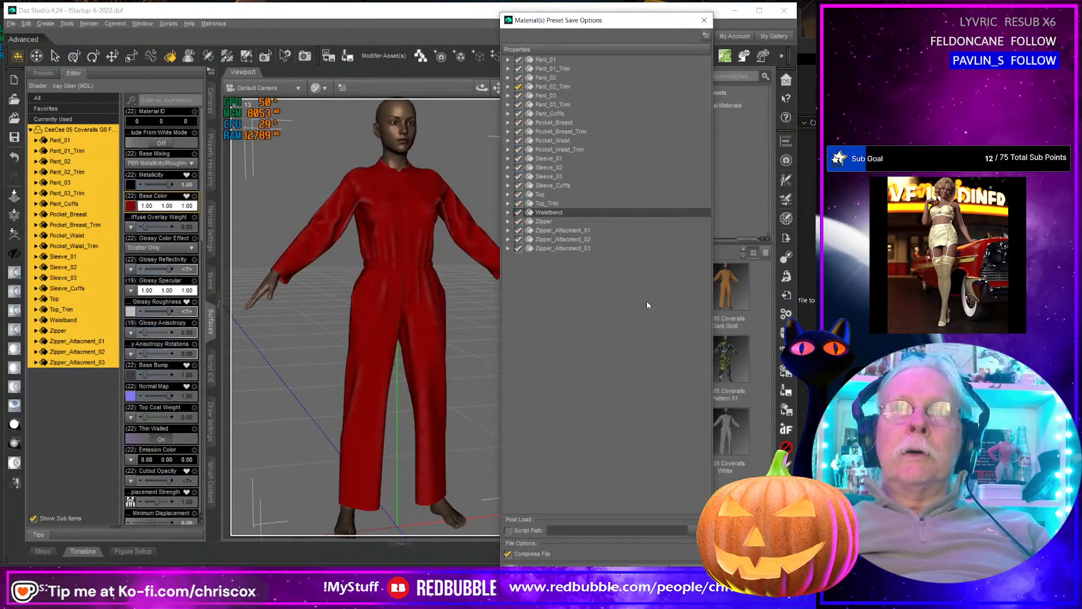
pyautogui.click(654, 564)
# Step: Apply CC05 Coveralls_White_BaseColor.jpg from the texture folder as the Base Color map of all coveralls surfaces and inspect the figure
pyautogui.hotkey('alt', 'Tab')
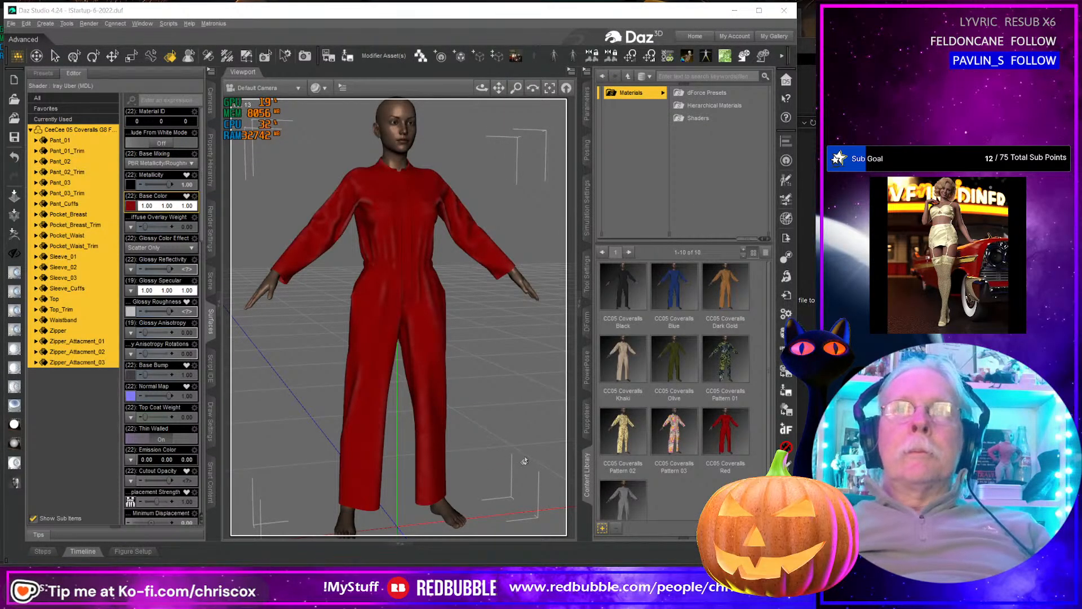
pyautogui.scroll(-4, 567, 415)
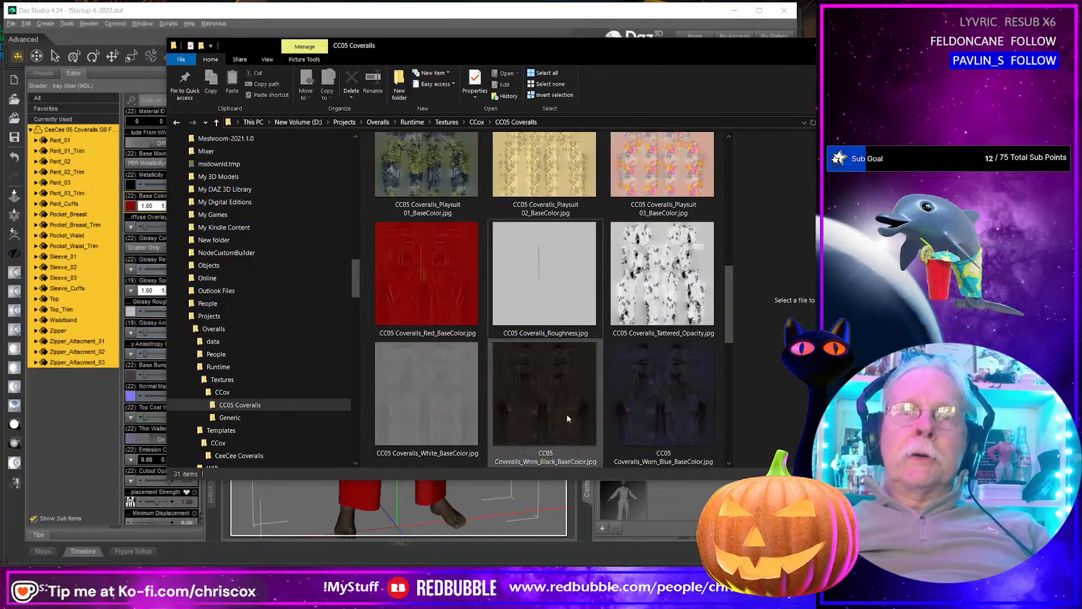
pyautogui.click(439, 287)
pyautogui.moveTo(439, 287); pyautogui.dragTo(96, 257)
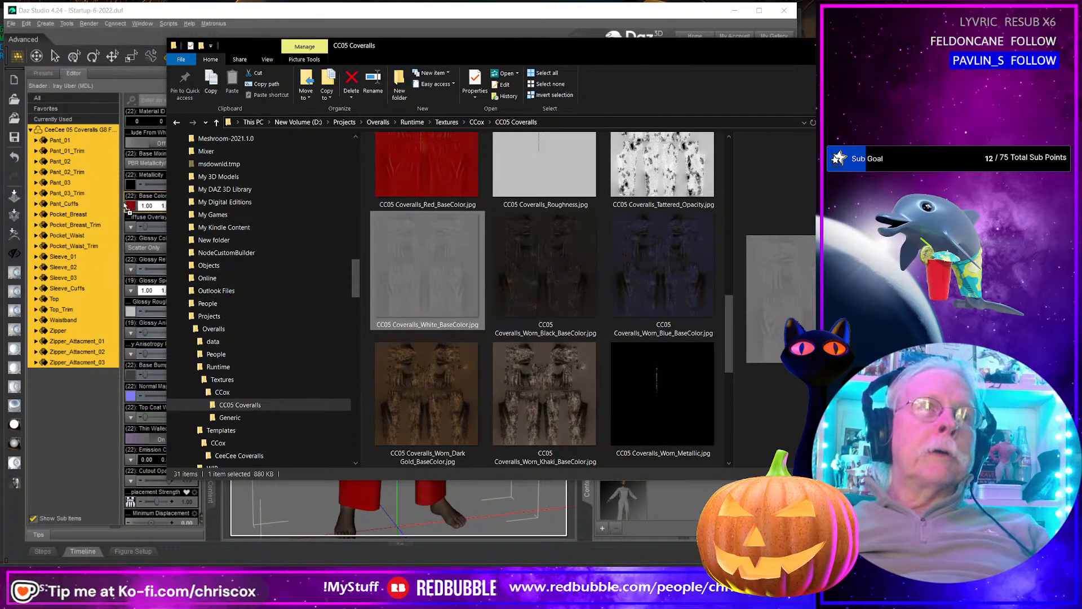
pyautogui.moveTo(130, 208); pyautogui.dragTo(130, 207)
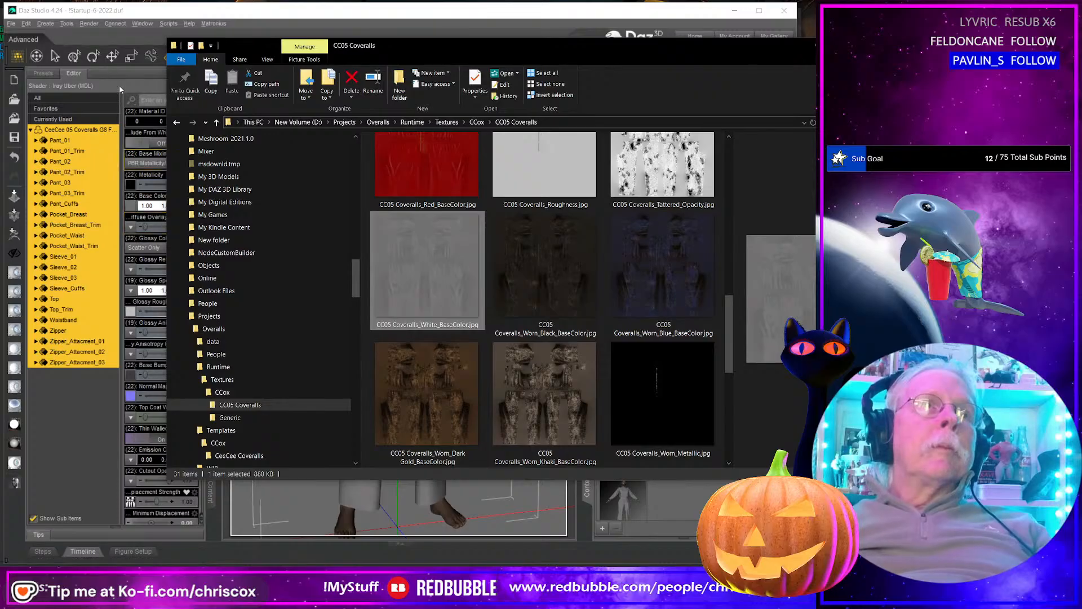
pyautogui.click(127, 11)
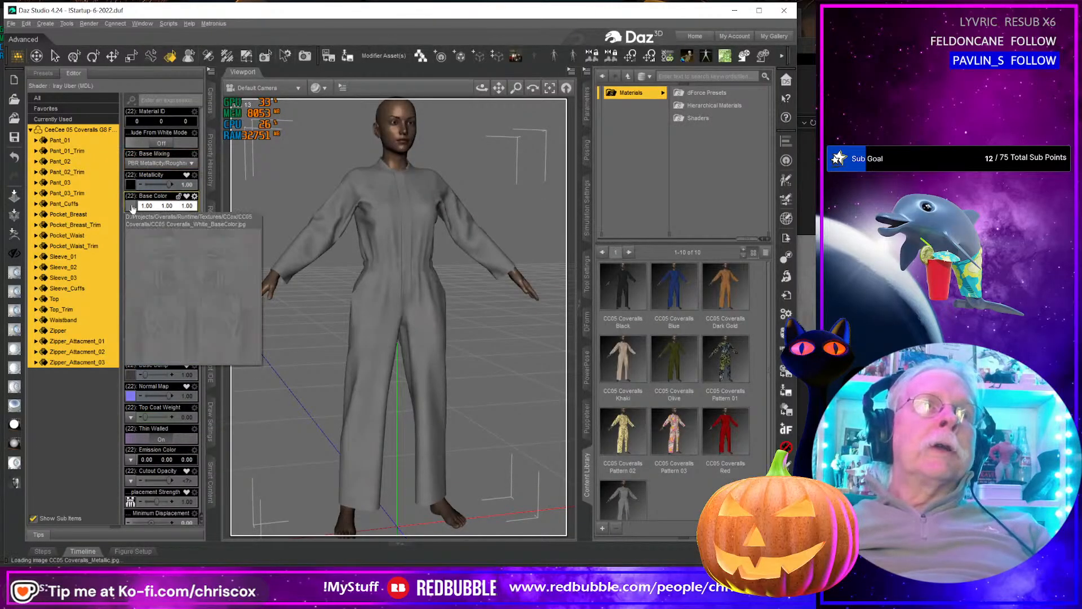
pyautogui.moveTo(396, 345); pyautogui.dragTo(410, 337, button='middle')
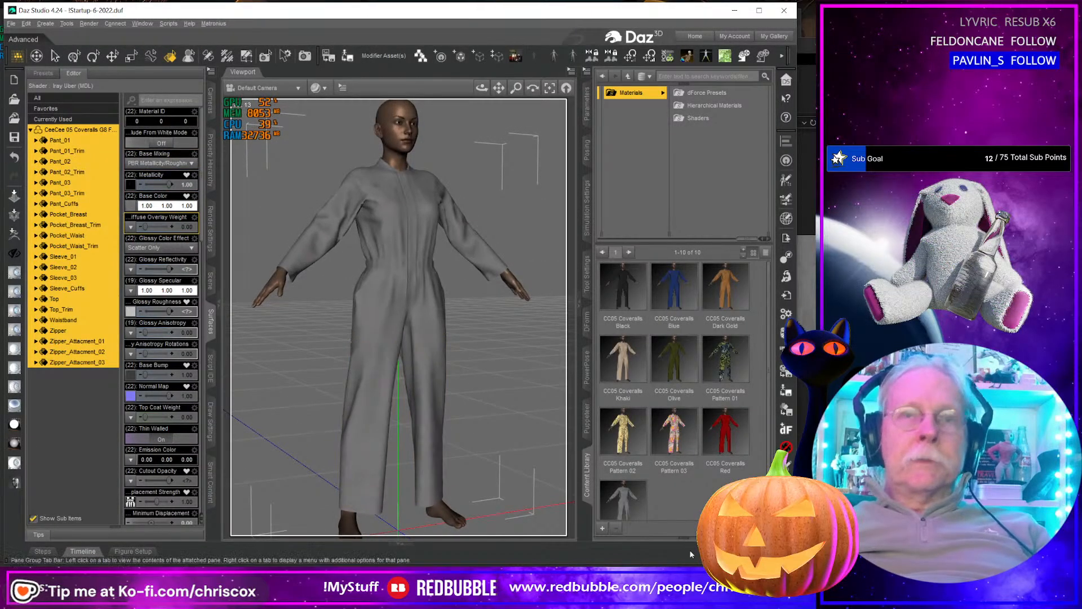
pyautogui.click(602, 531)
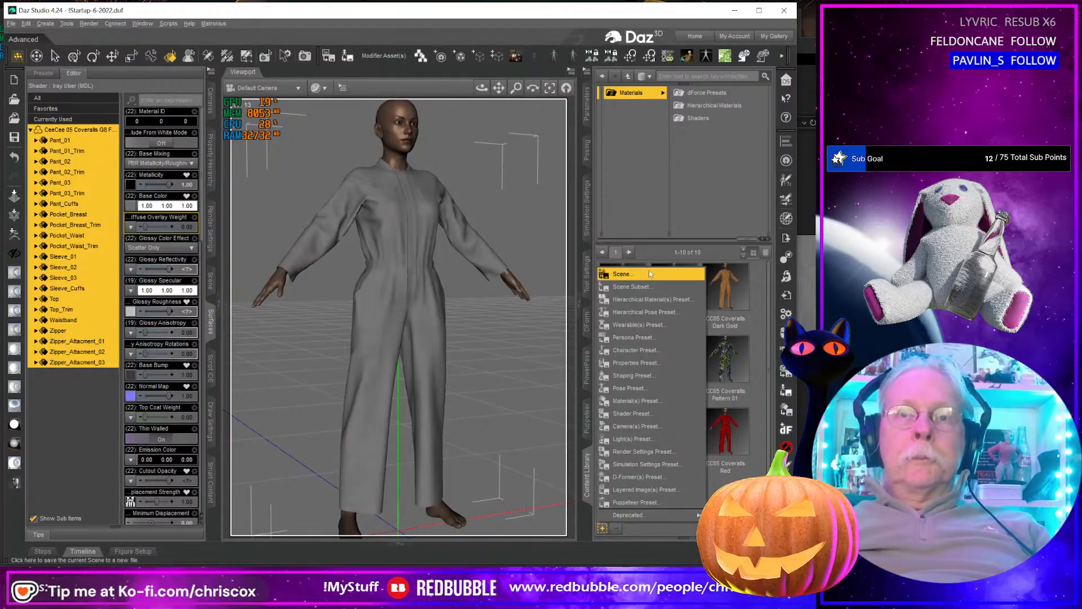
pyautogui.press('Escape')
pyautogui.scroll(-1, 623, 485)
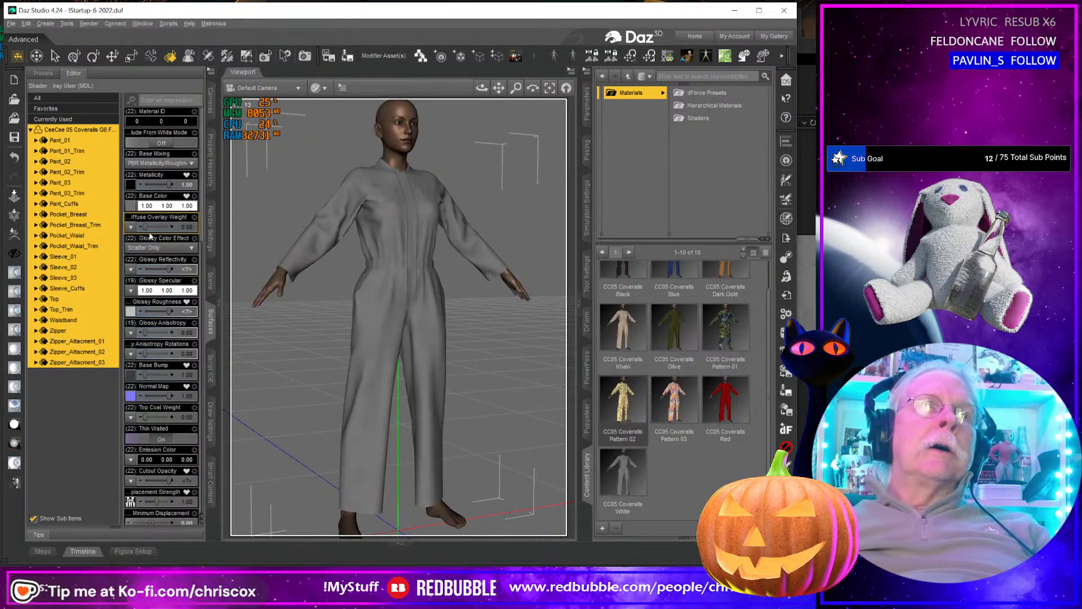
# Step: Apply CC05 Coveralls_Worn_Metallic.jpg as the Metallicity map and CC05 Coveralls_Worn_Roughness.jpg as the Glossy Roughness map of all coveralls surfaces
pyautogui.hotkey('alt', 'Tab')
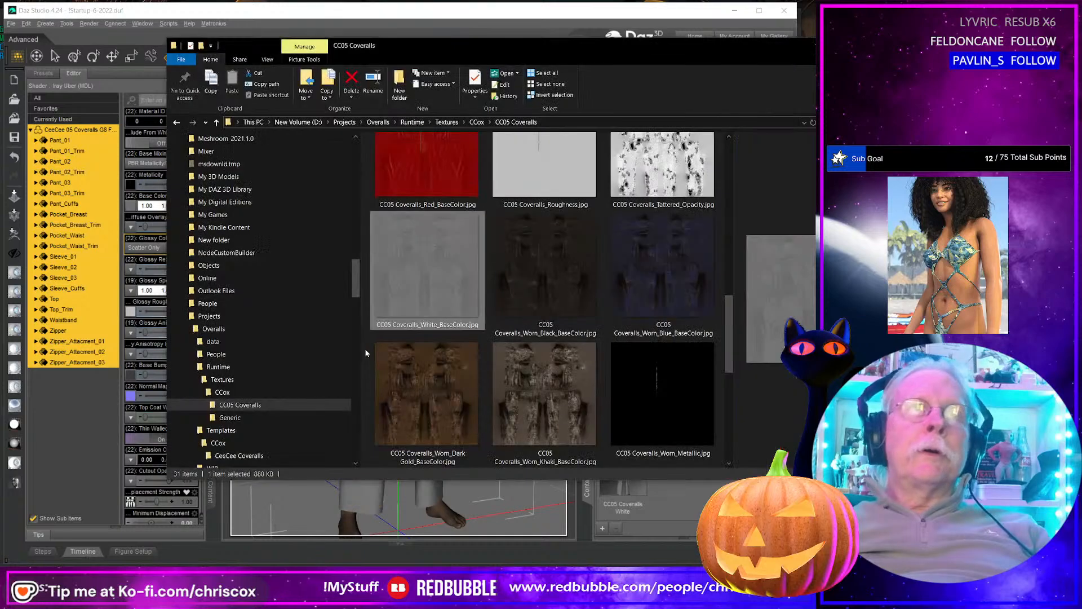
pyautogui.click(654, 402)
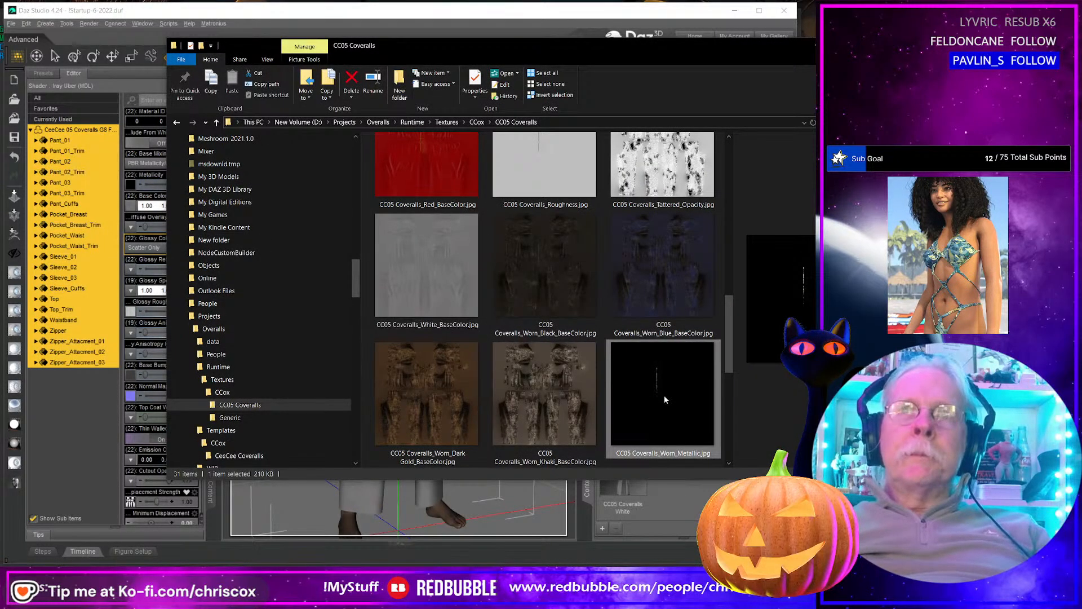
pyautogui.moveTo(666, 398); pyautogui.dragTo(131, 186)
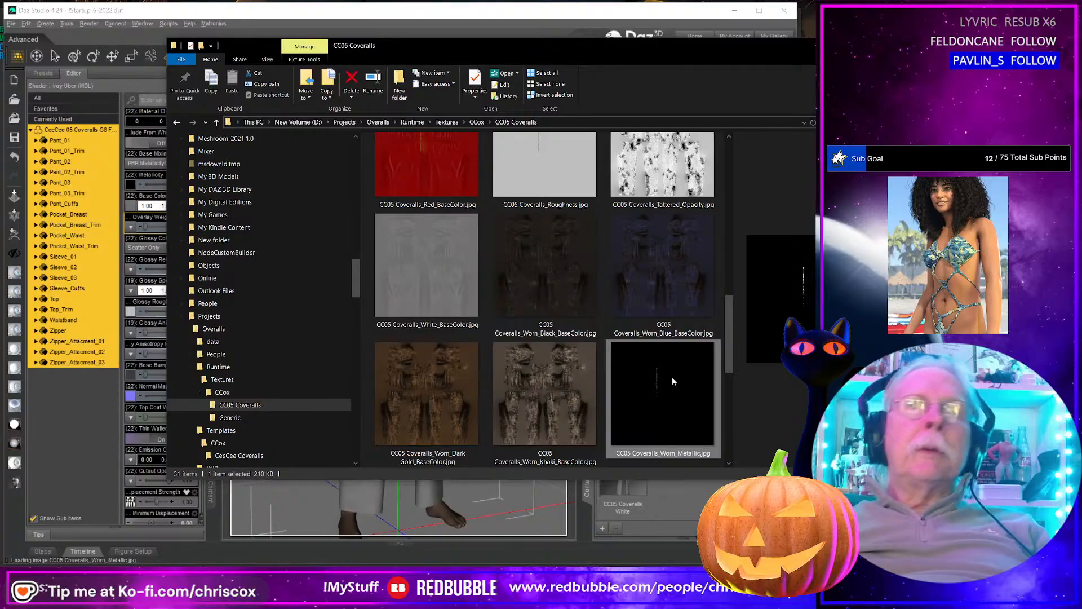
pyautogui.scroll(-2, 672, 381)
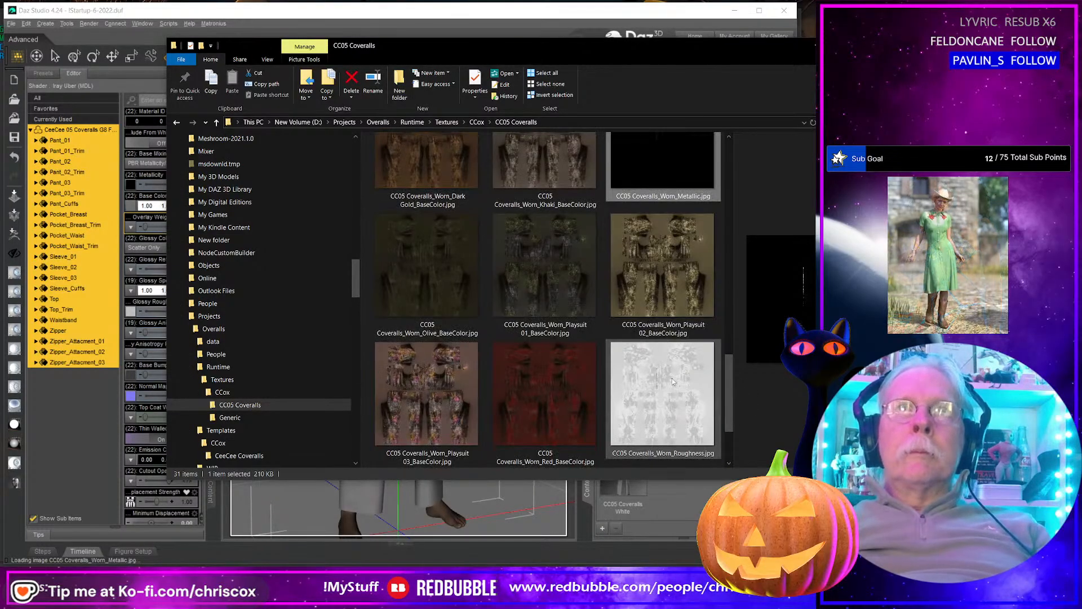
pyautogui.click(672, 381)
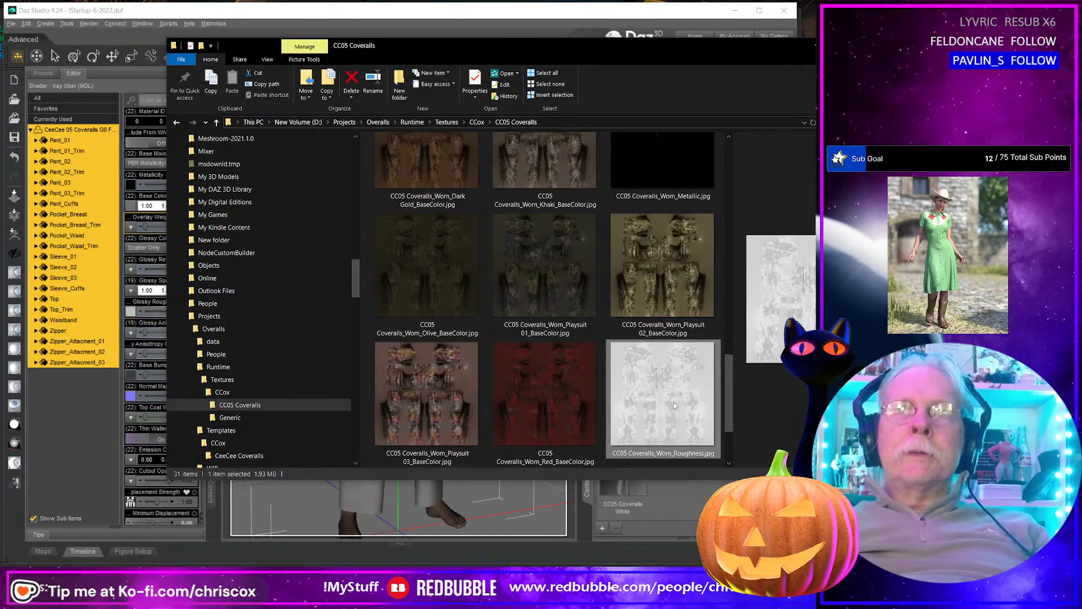
pyautogui.moveTo(675, 406); pyautogui.dragTo(132, 314)
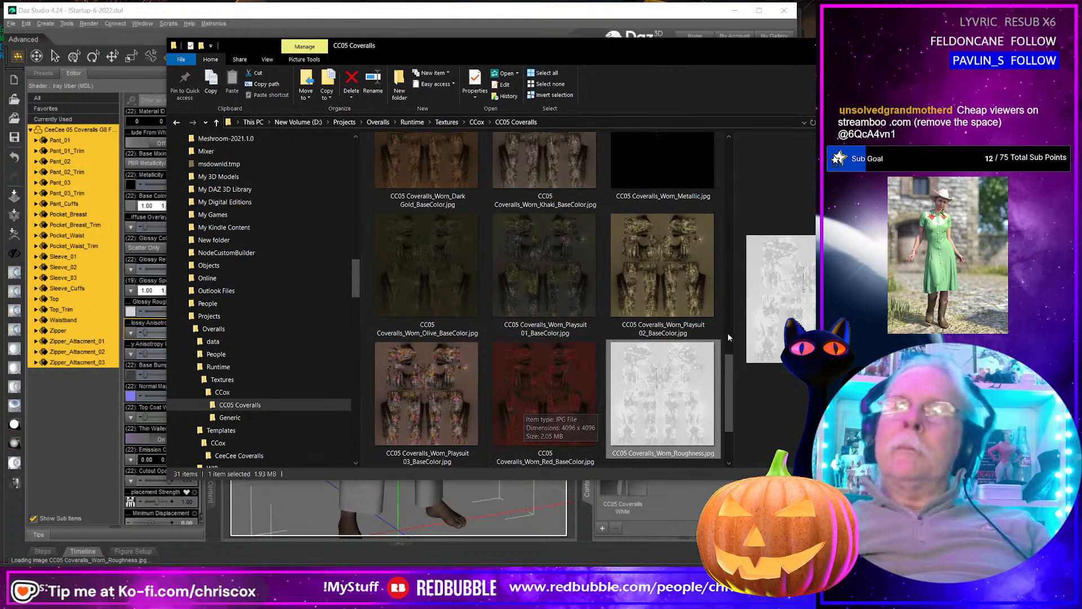
pyautogui.click(695, 12)
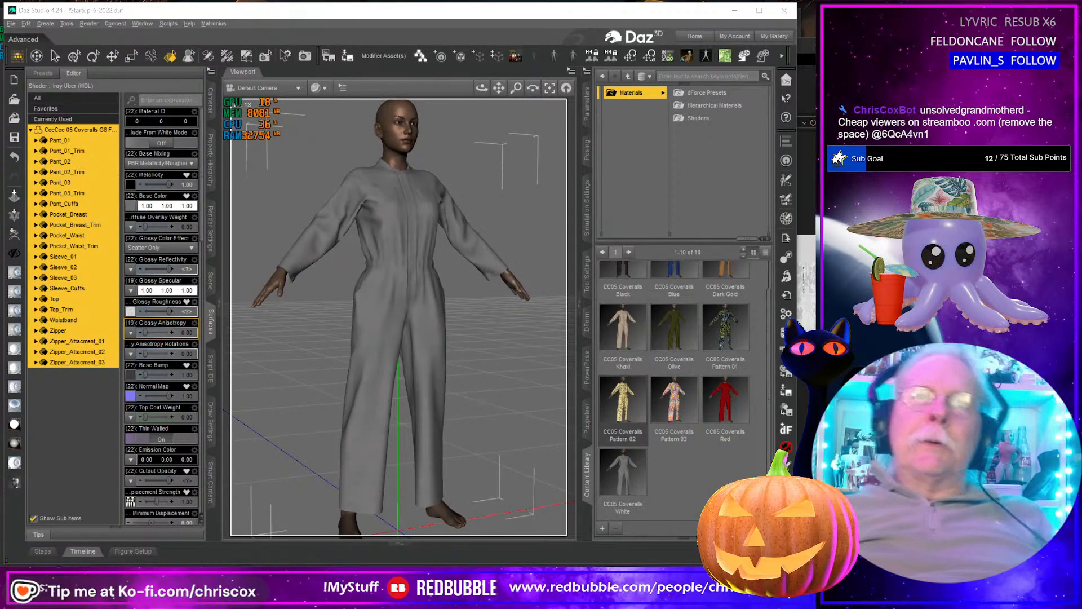
pyautogui.moveTo(482, 88); pyautogui.dragTo(614, 82)
pyautogui.moveTo(612, 310); pyautogui.dragTo(481, 340)
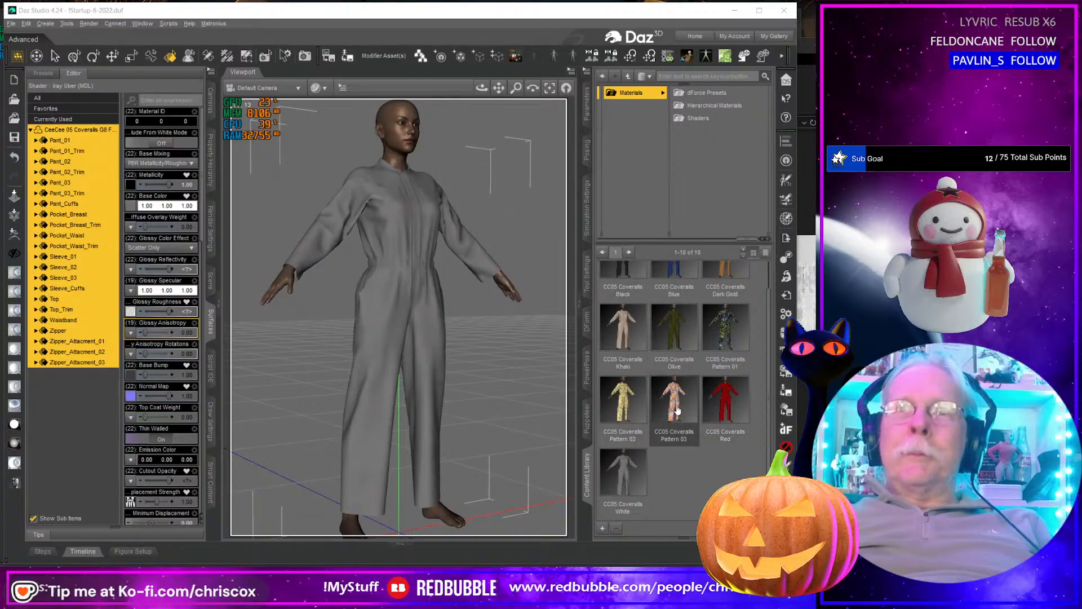
# Step: Apply CC05 Coveralls_Worn_White_BaseColor.jpg from the texture folder as the Base Color map of all coveralls surfaces and inspect the figure
pyautogui.hotkey('alt', 'Tab')
pyautogui.scroll(-2, 651, 404)
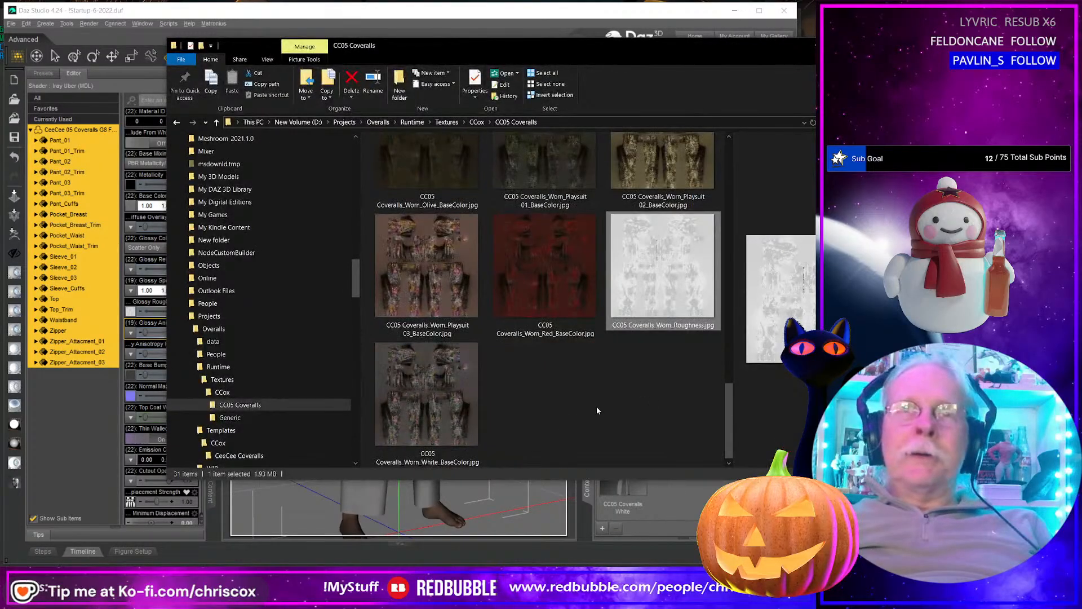
pyautogui.moveTo(423, 409); pyautogui.dragTo(133, 208)
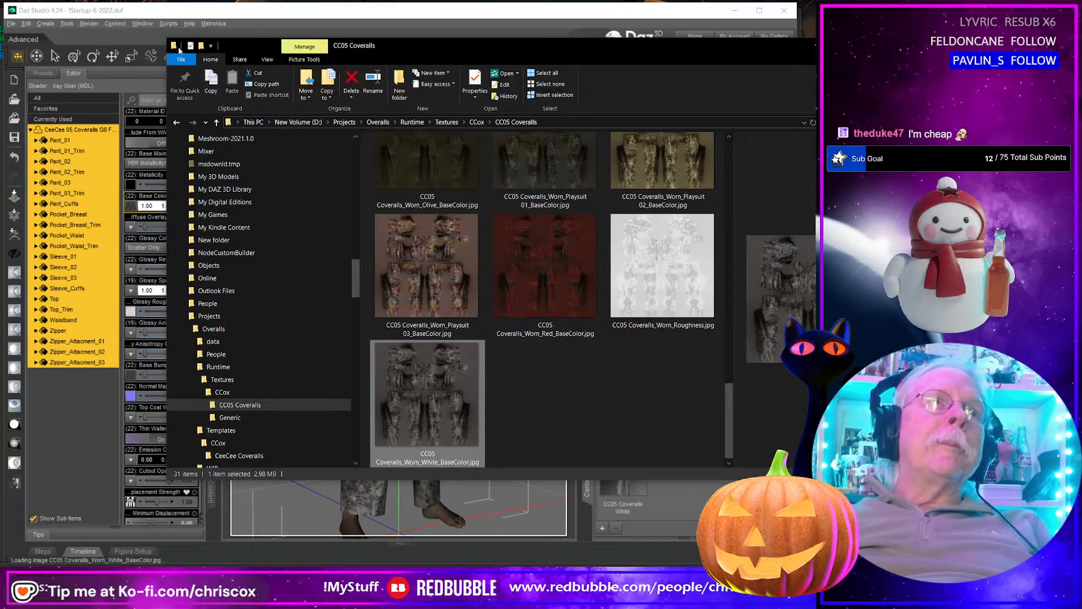
pyautogui.hotkey('alt', 'Tab')
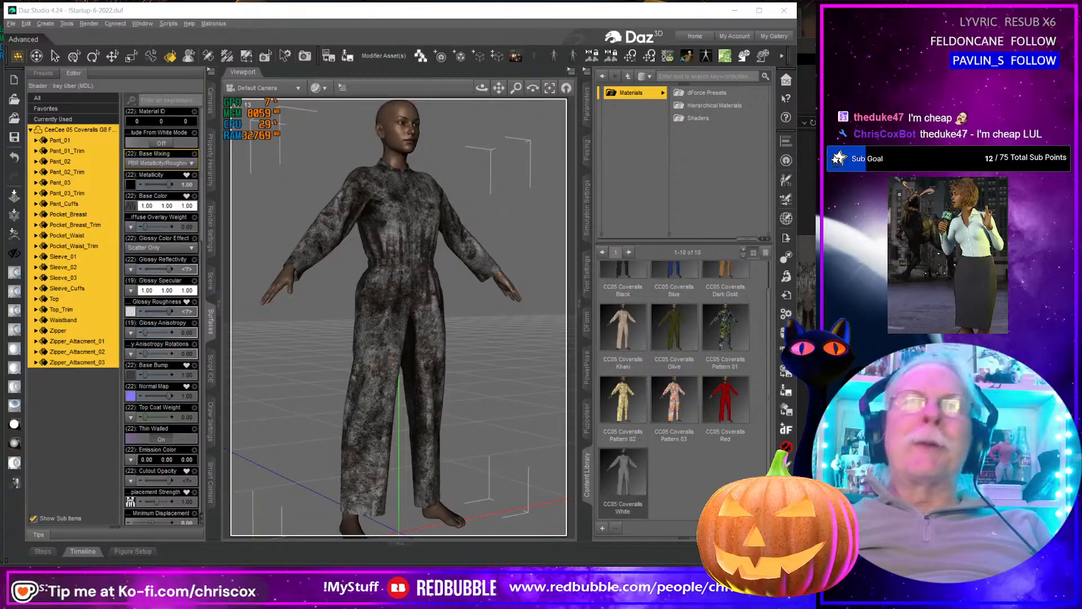
pyautogui.moveTo(463, 438); pyautogui.dragTo(490, 438)
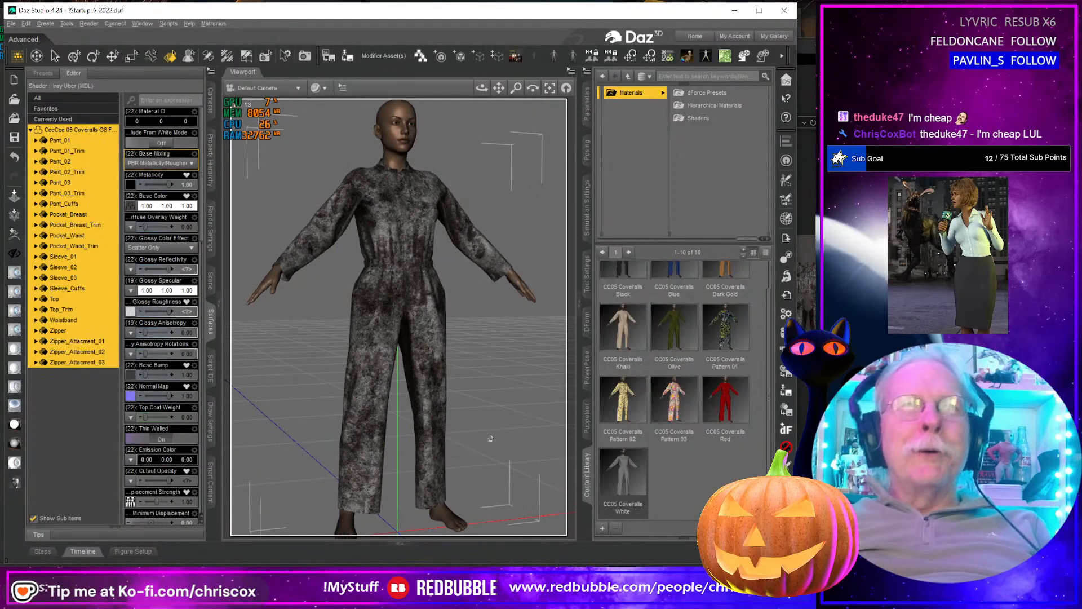
# Step: Create a Material(s) Preset named CC05 Coveralls Worn White in the coveralls Materials folder
pyautogui.click(602, 528)
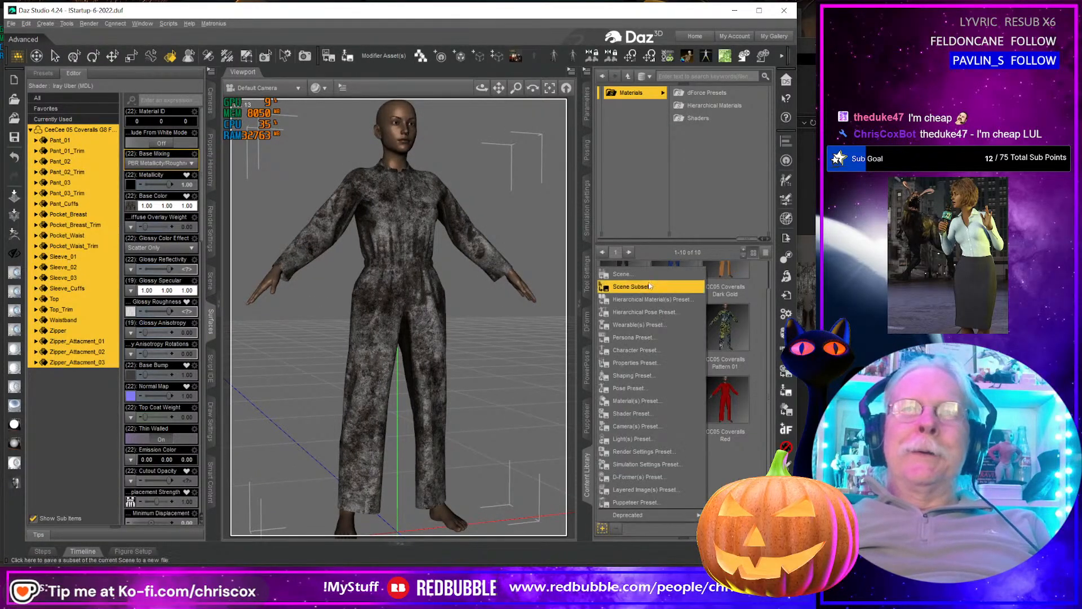
pyautogui.click(655, 399)
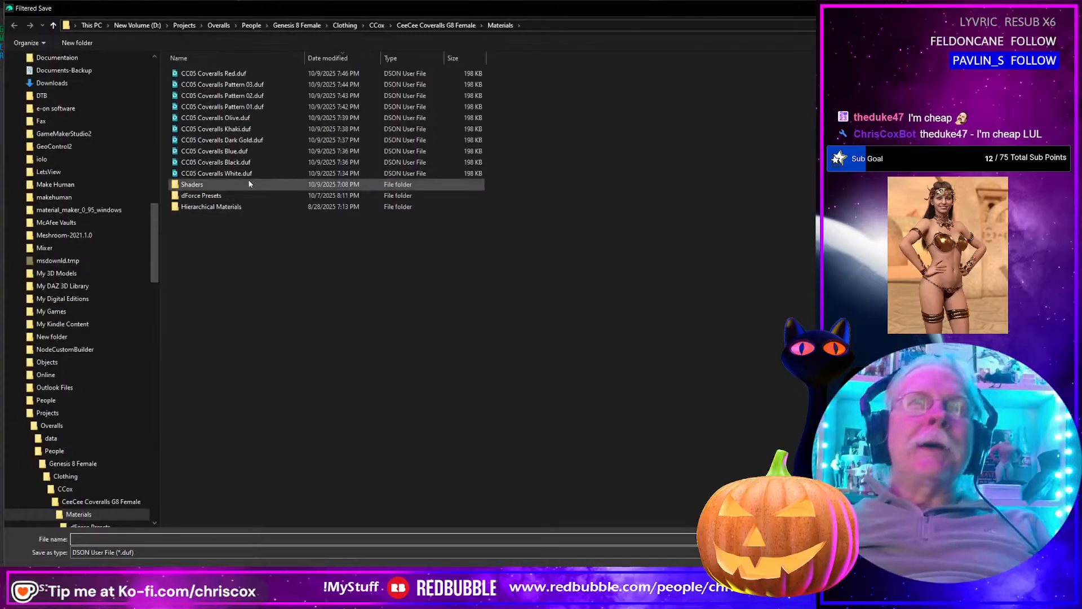
pyautogui.click(228, 174)
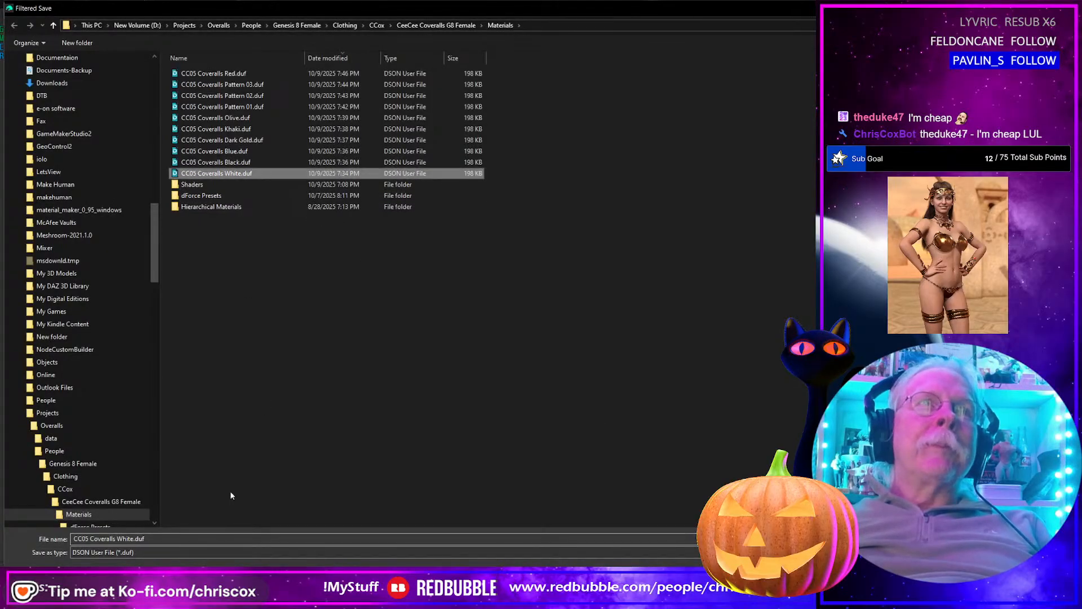
pyautogui.click(170, 539)
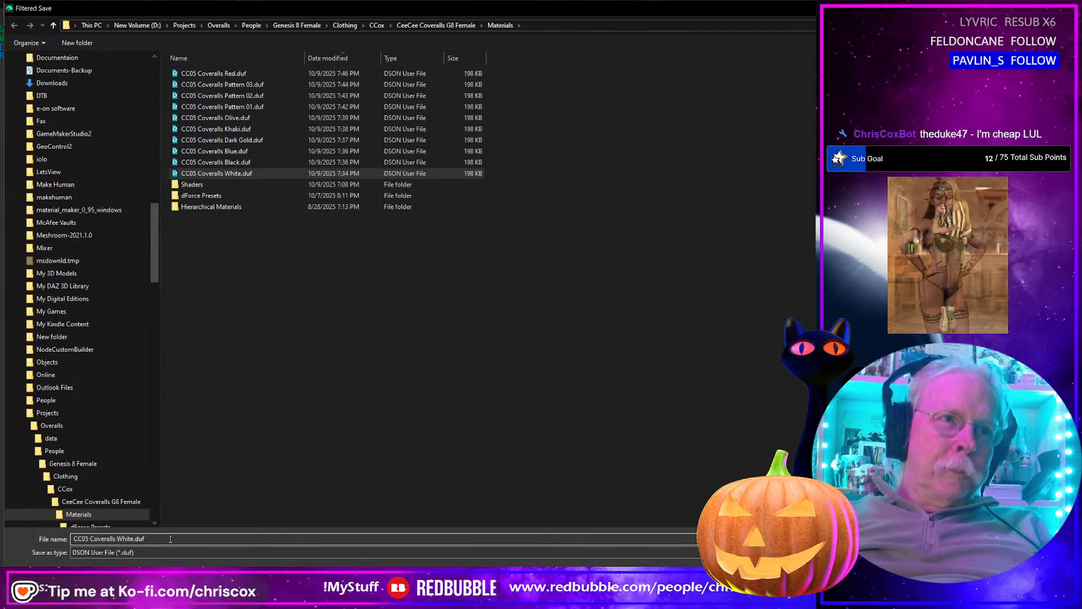
pyautogui.write('W')
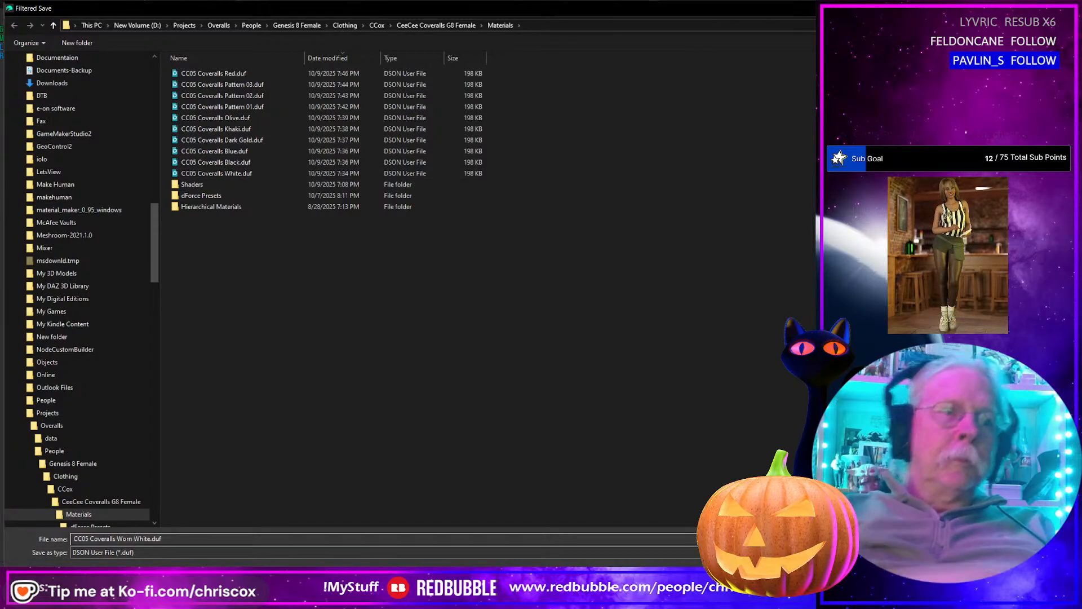
pyautogui.press('Return')
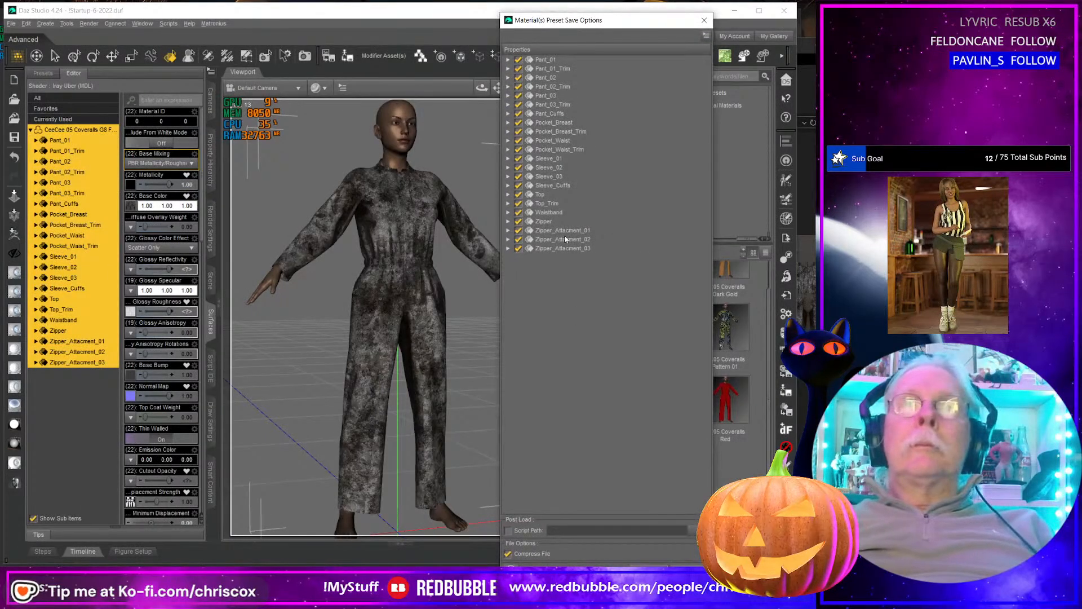
# Step: Exclude all simulation settings from the Worn White preset and accept the save options
pyautogui.rightClick(565, 239)
pyautogui.moveTo(587, 287)
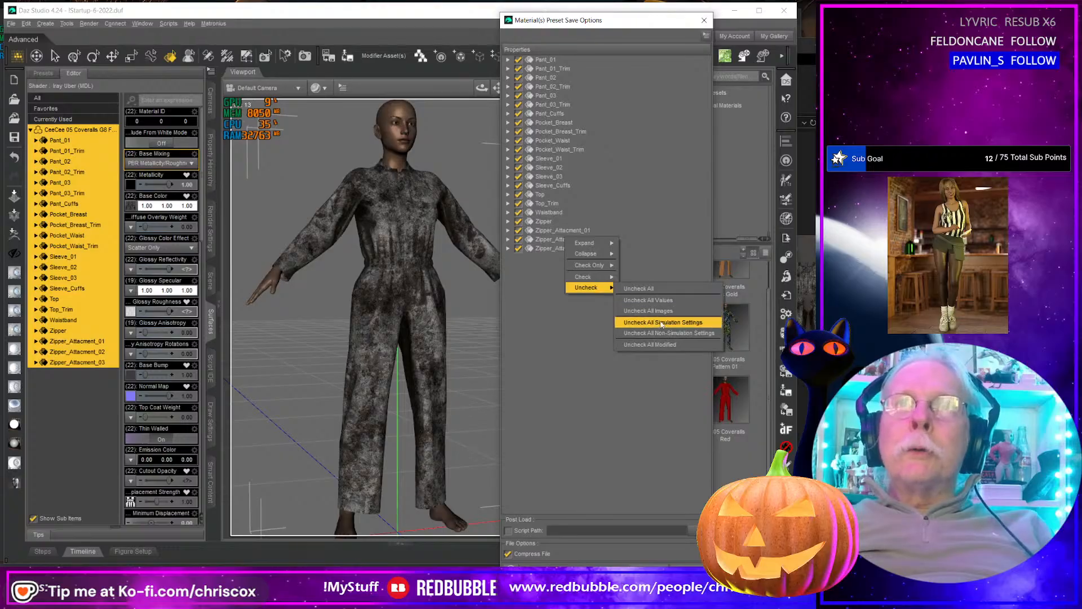
pyautogui.click(662, 322)
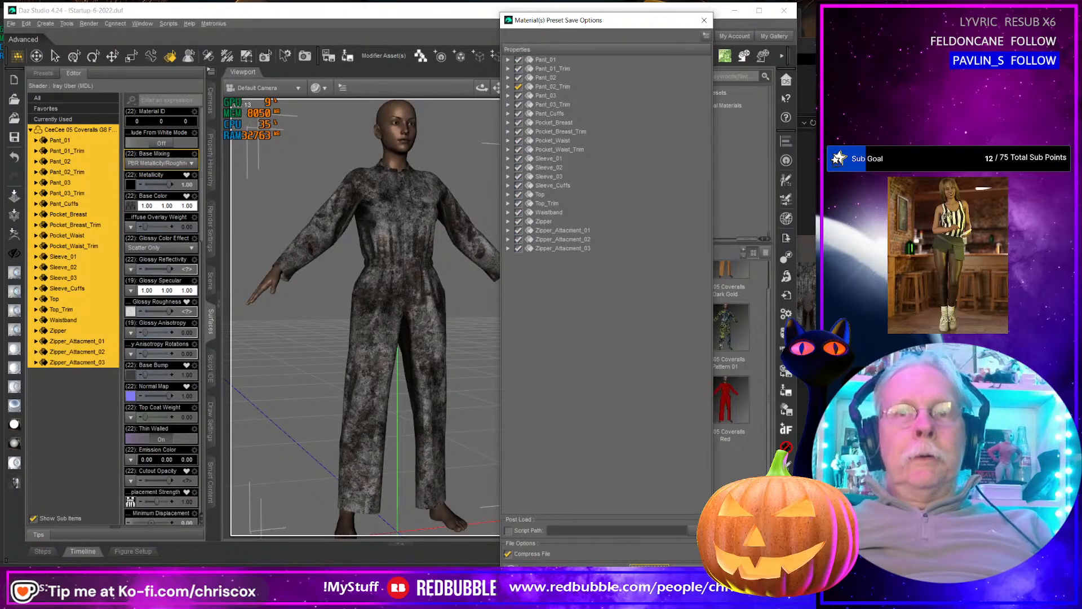
pyautogui.press('Return')
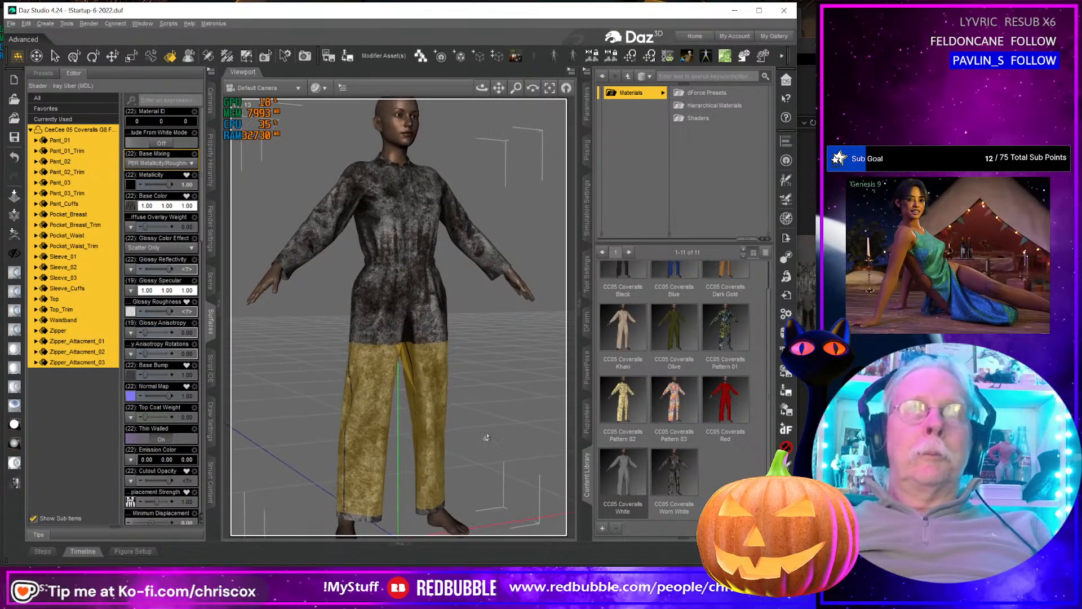
# Step: Bring up the texture folder window, move it off the surface map settings, and narrow its folder tree and overall width
pyautogui.hotkey('alt', 'Tab')
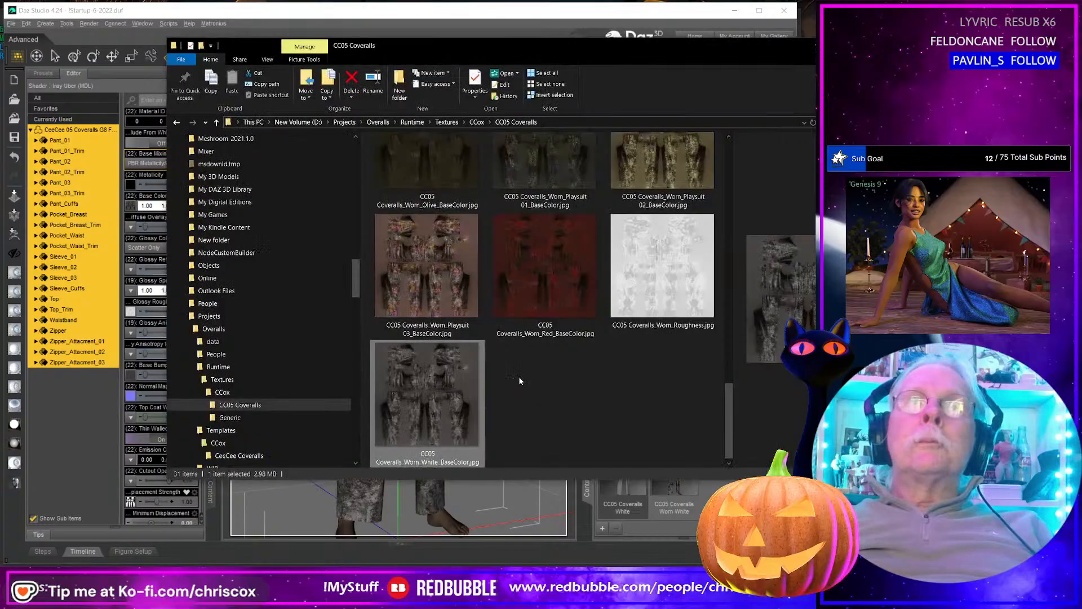
pyautogui.scroll(1, 530, 274)
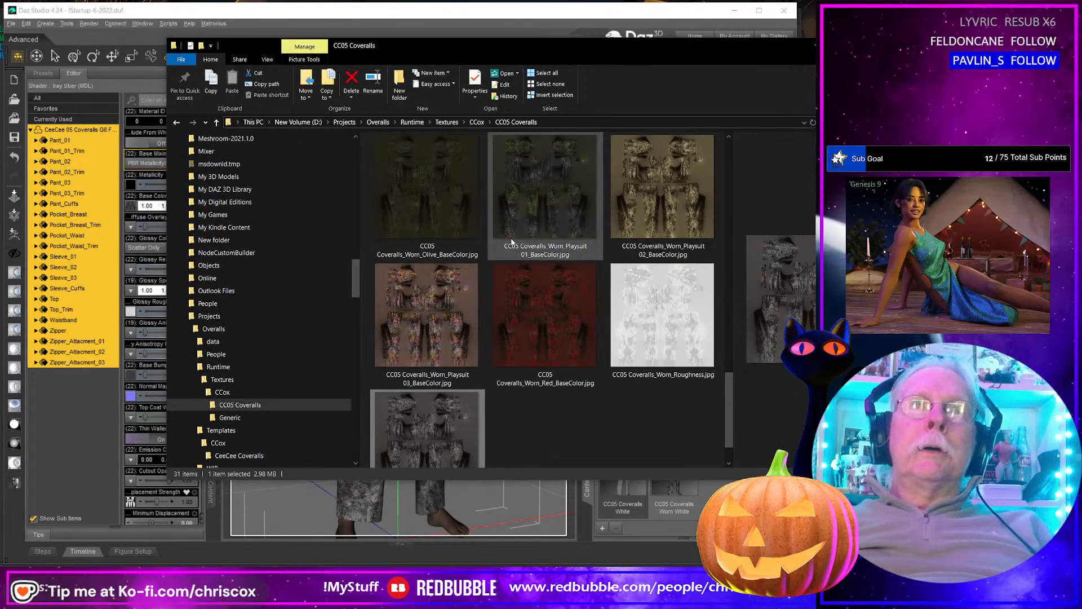
pyautogui.scroll(4, 512, 241)
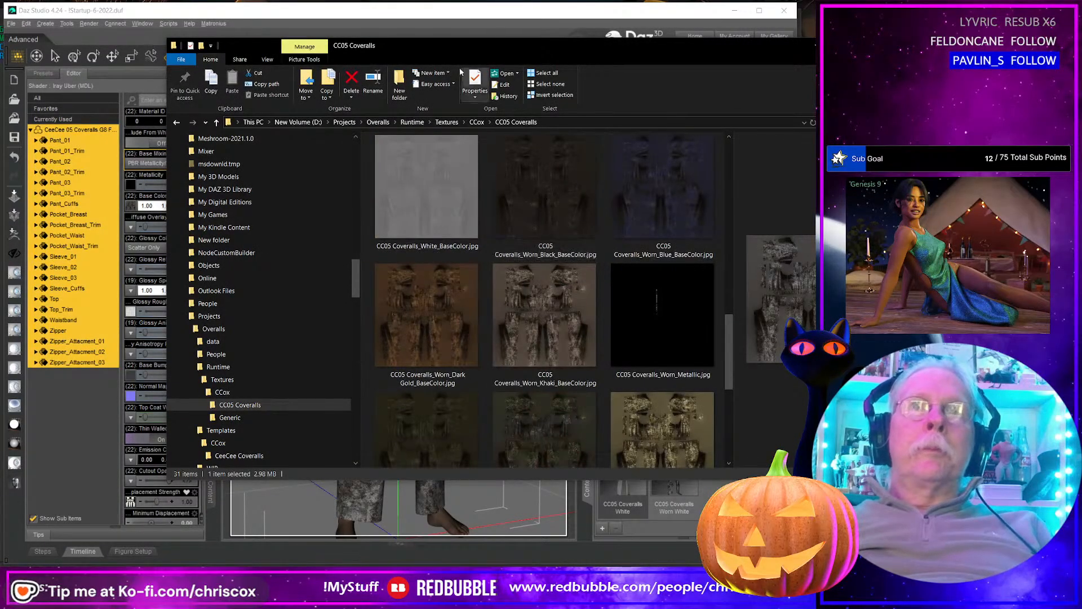
pyautogui.moveTo(449, 50); pyautogui.dragTo(494, 53)
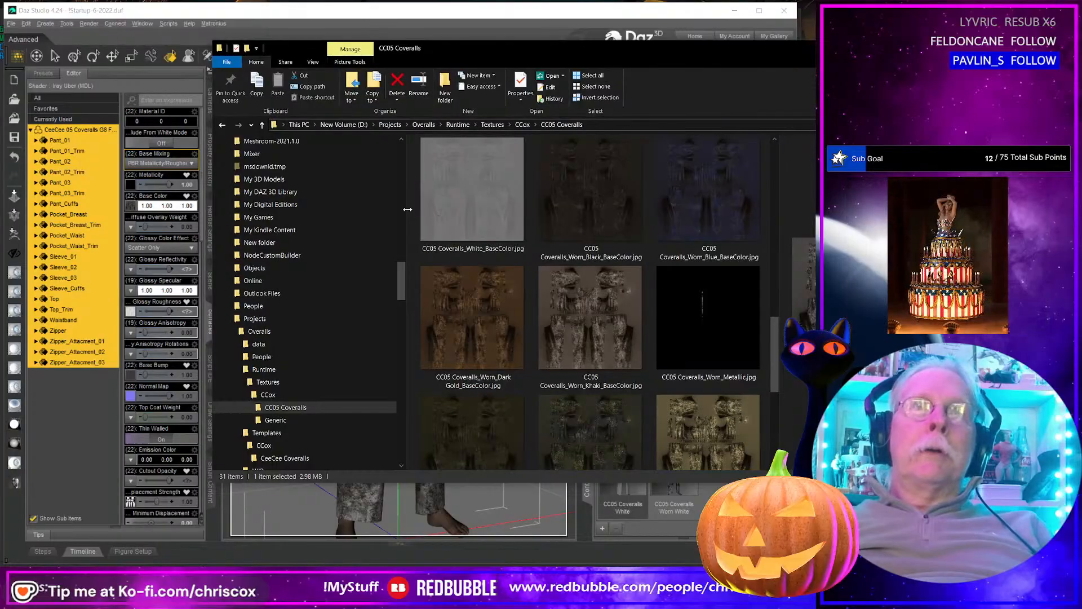
pyautogui.moveTo(407, 209); pyautogui.dragTo(305, 212)
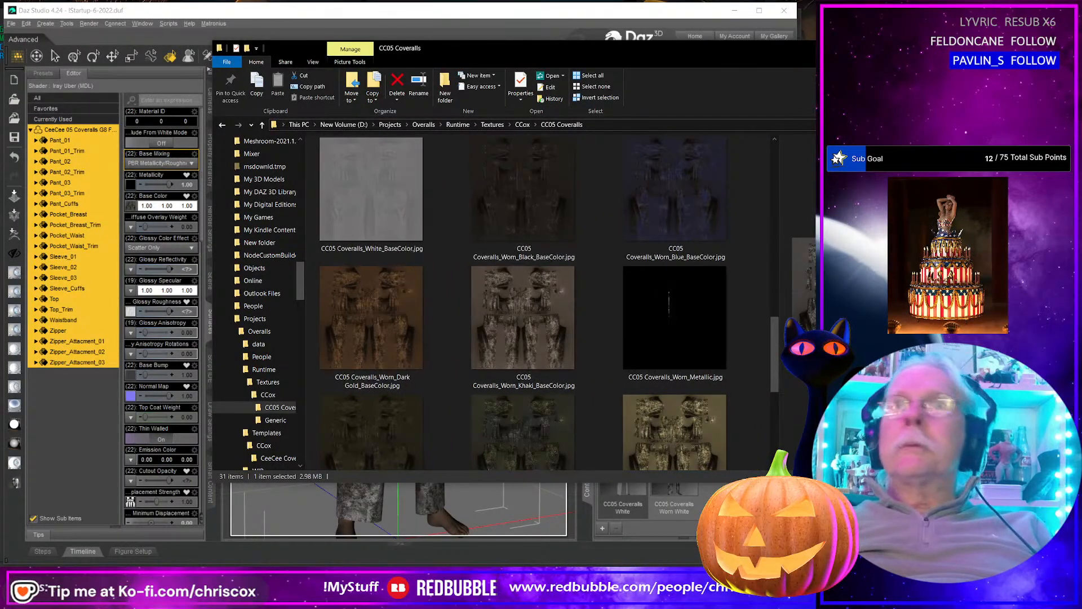
pyautogui.moveTo(923, 213); pyautogui.dragTo(812, 214)
# Step: Find CC05 Coveralls_Worn_Black_BaseColor.jpg, apply it as the Base Color map of all coveralls surfaces, and return to Daz Studio
pyautogui.scroll(3, 458, 287)
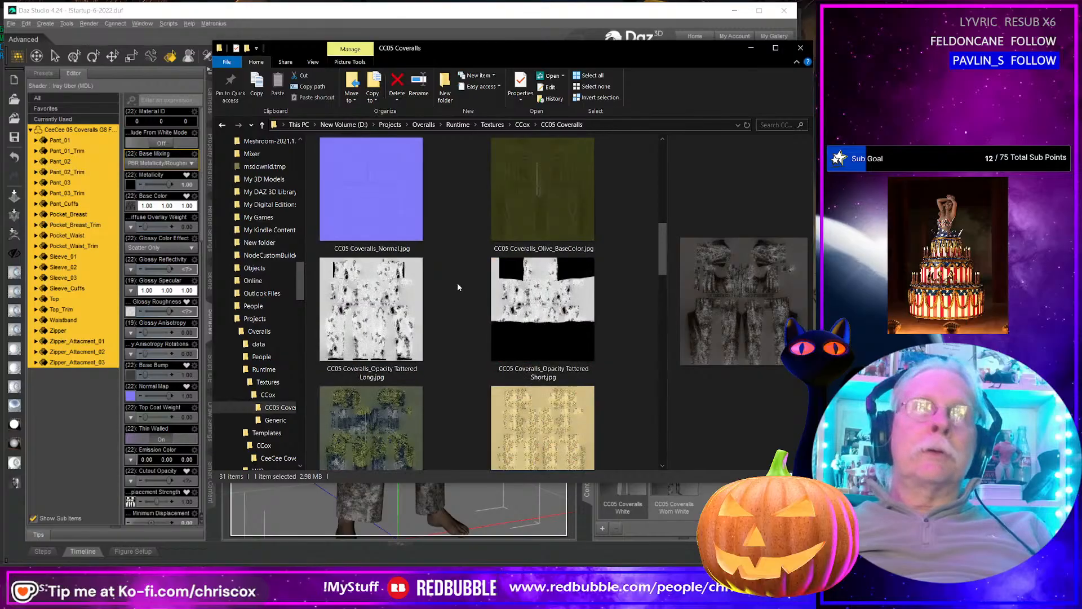
pyautogui.scroll(-2, 457, 287)
pyautogui.scroll(-1, 458, 287)
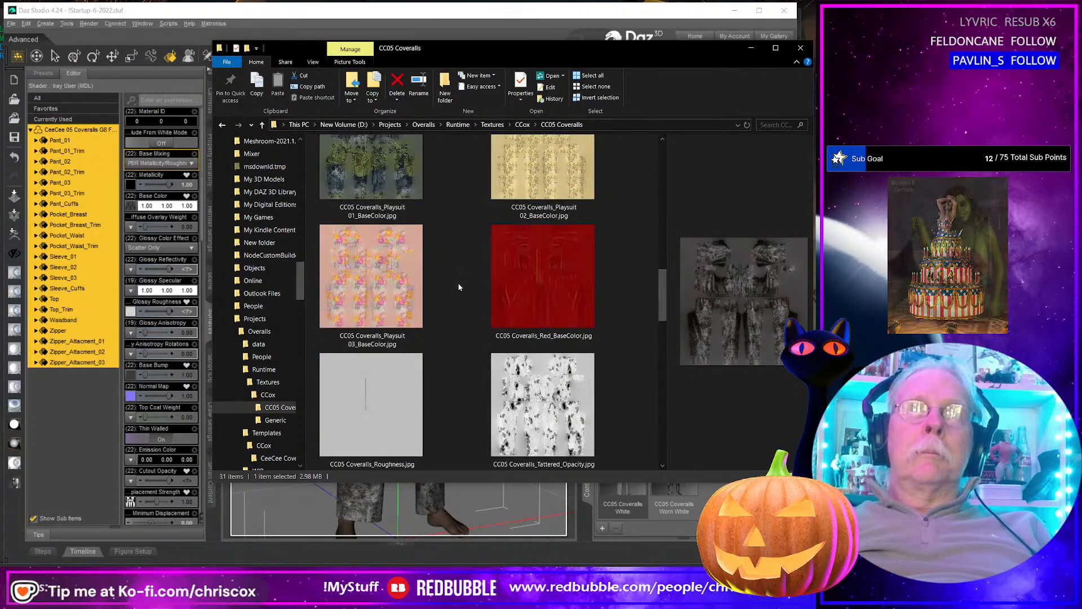
pyautogui.scroll(-1, 457, 287)
pyautogui.scroll(-1, 458, 286)
pyautogui.click(553, 289)
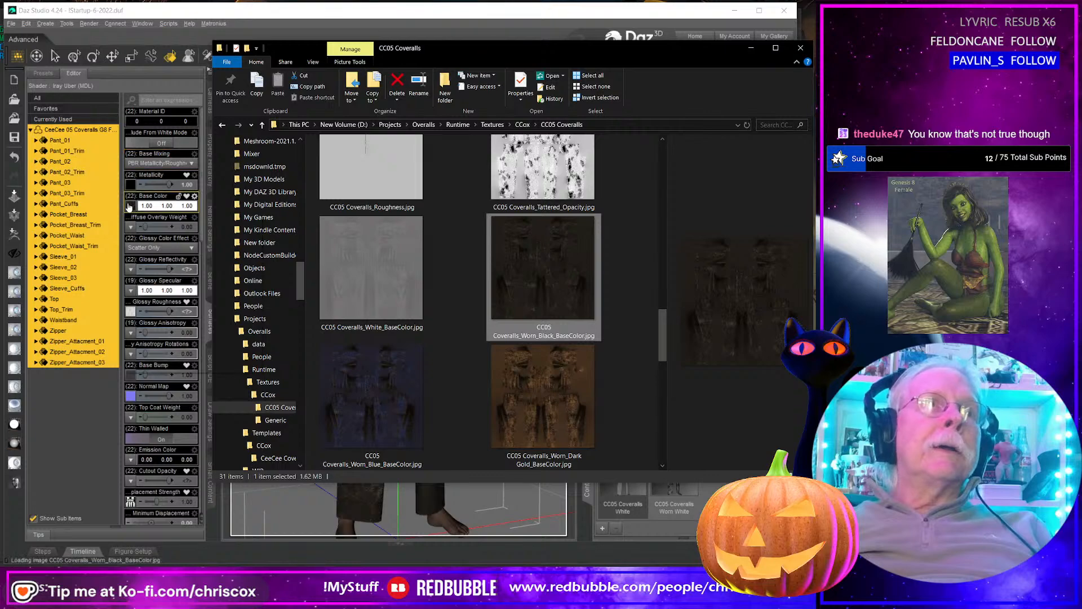
pyautogui.click(158, 38)
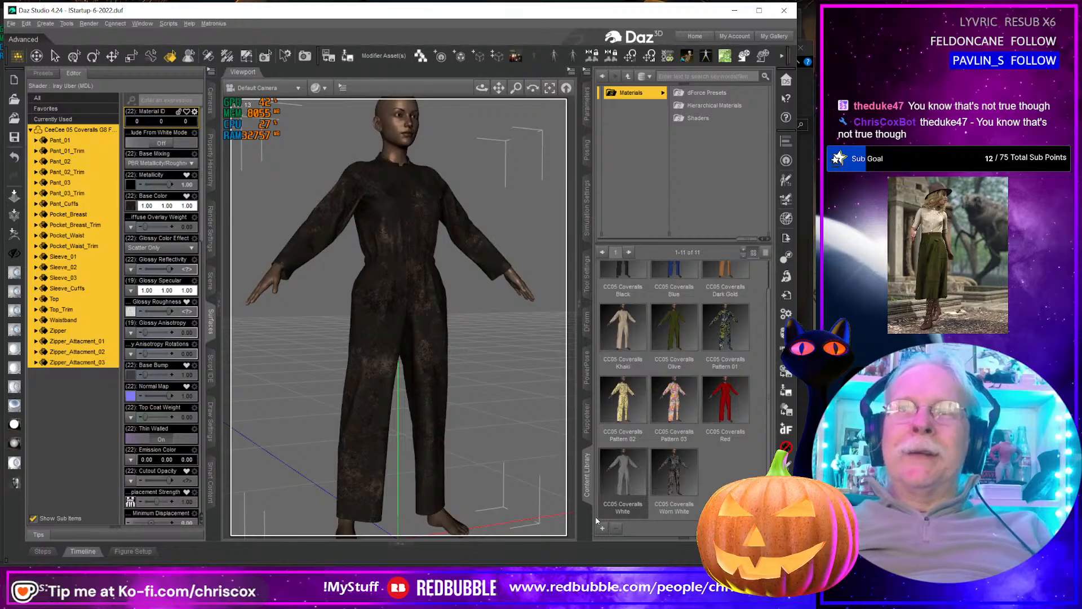
# Step: Save a Material(s) Preset named CC05 Coveralls Worn Black in the coveralls Materials folder, accepting the save options with every property included
pyautogui.click(602, 529)
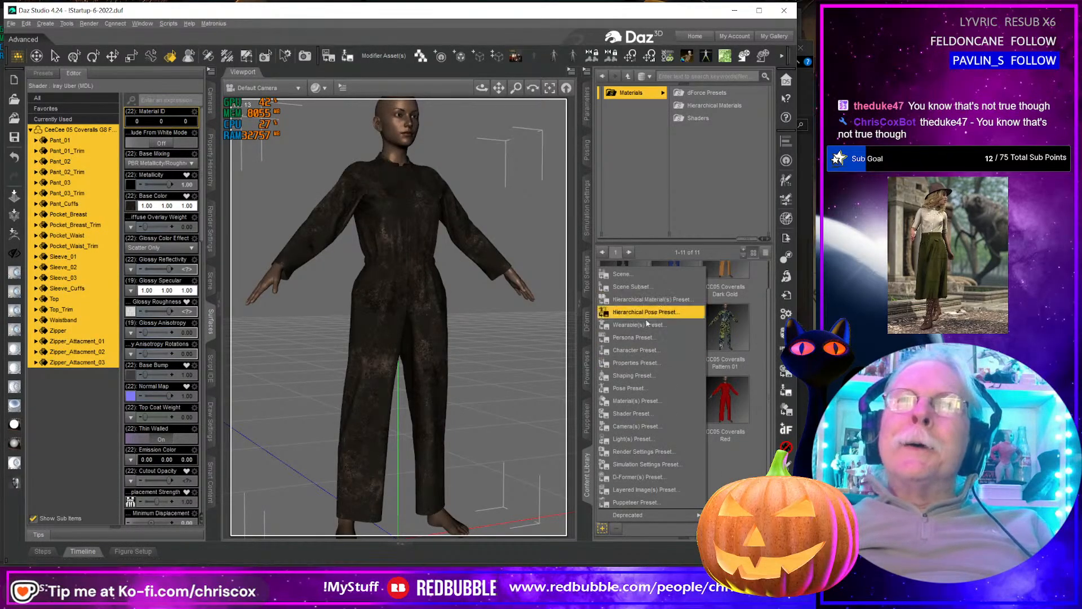
pyautogui.click(634, 400)
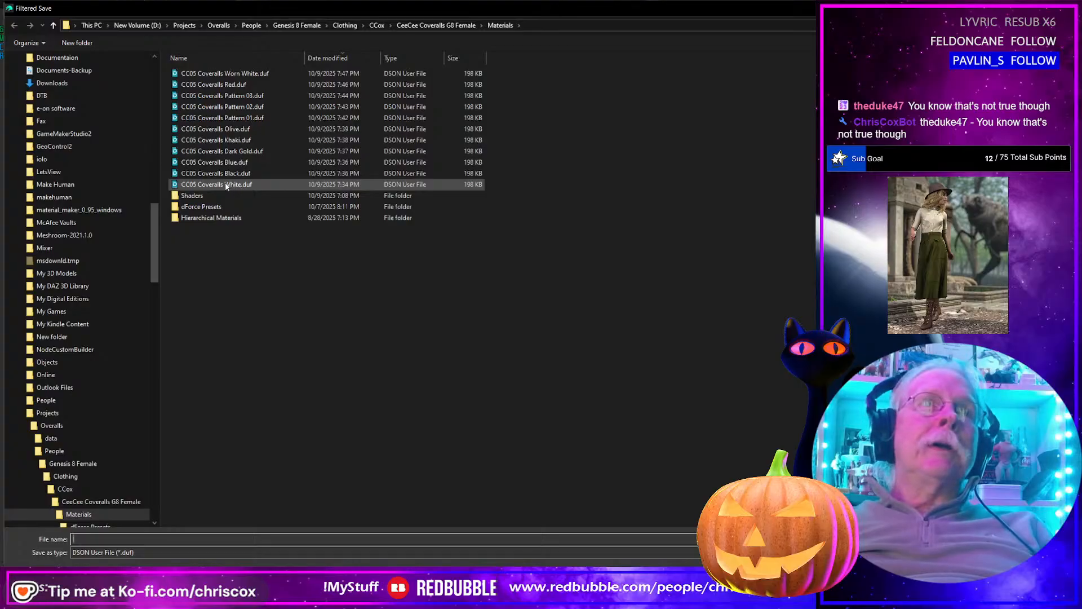
pyautogui.click(225, 74)
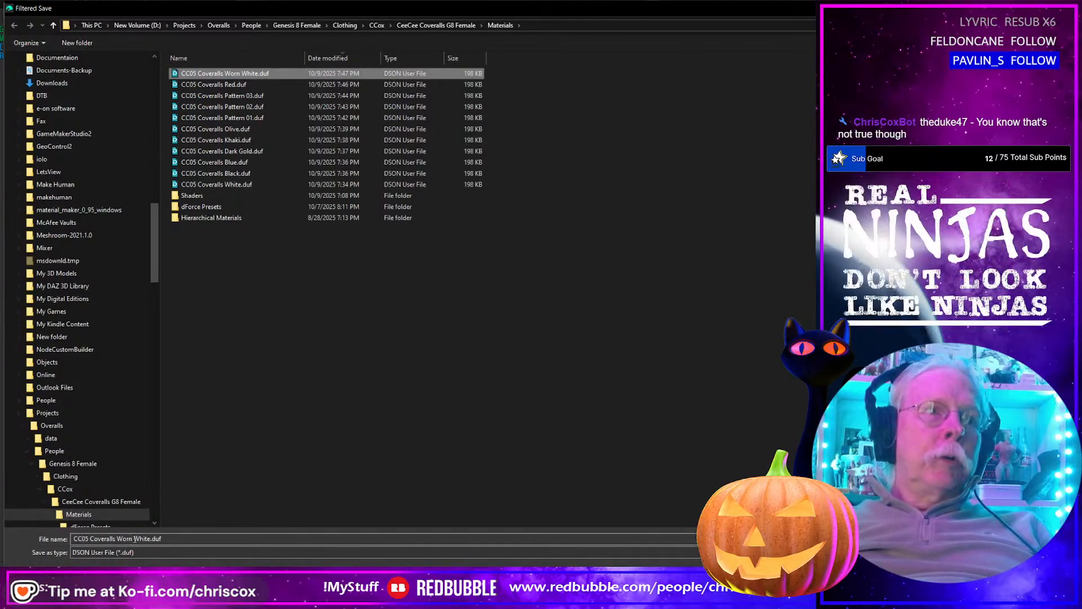
pyautogui.doubleClick(150, 539)
pyautogui.write('B')
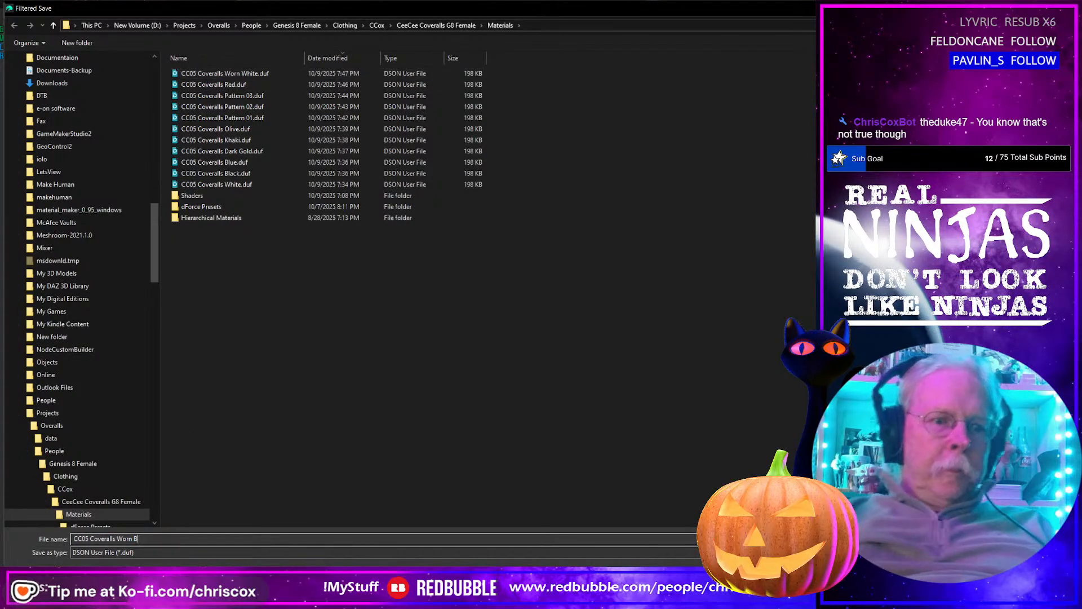
pyautogui.write('lack')
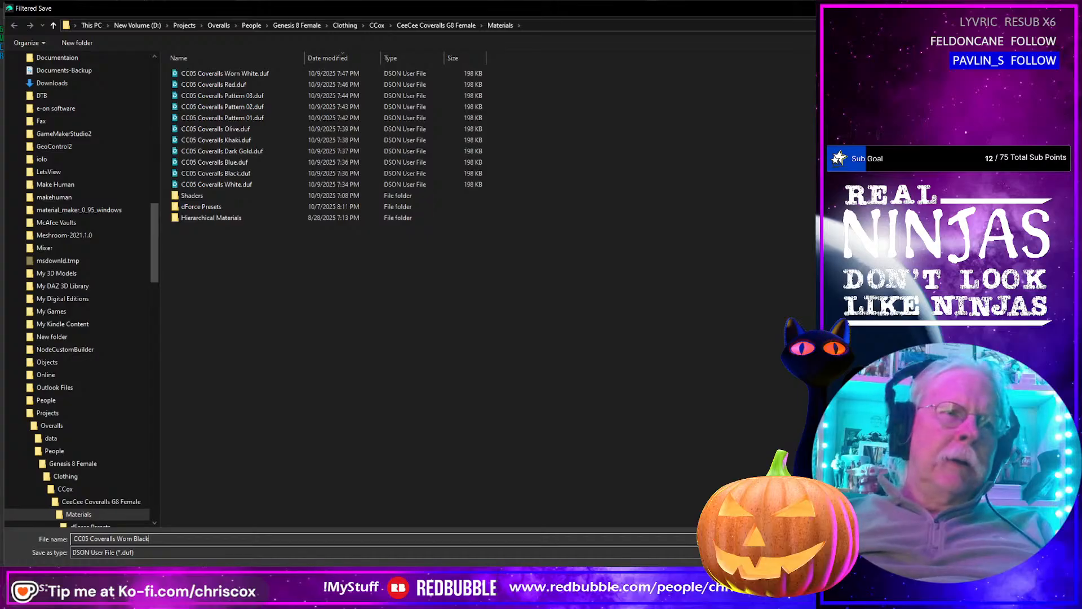
pyautogui.press('Return')
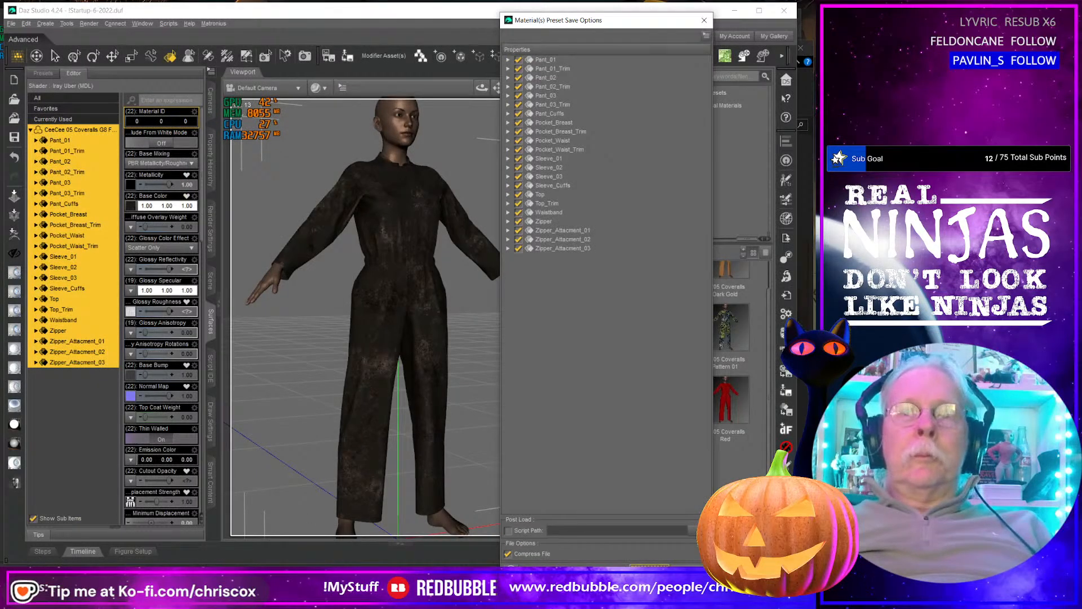
pyautogui.press('Return')
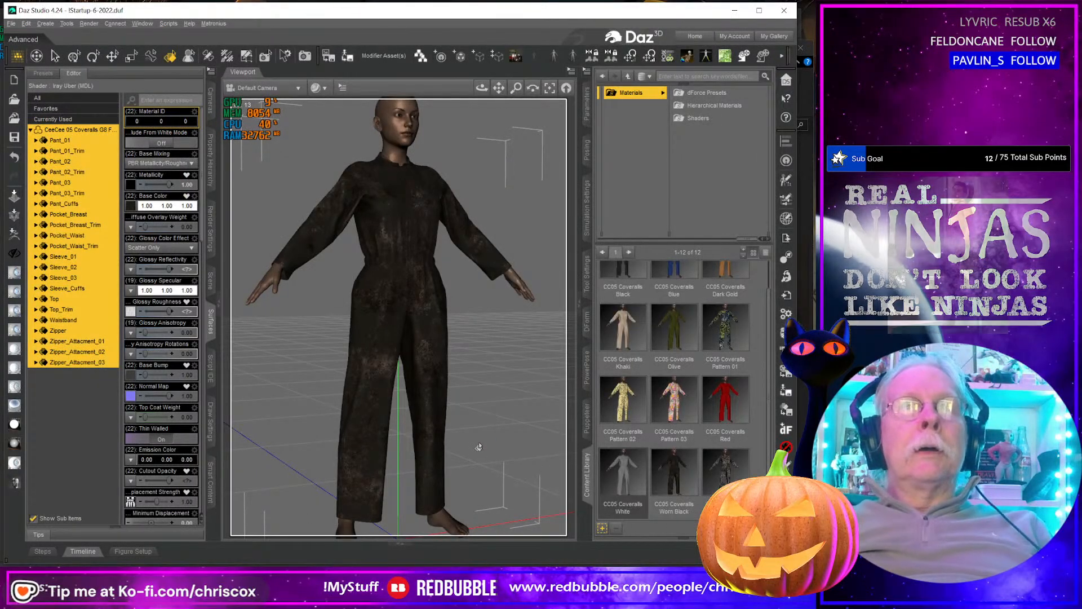
# Step: Apply CC05 Coveralls_Worn_Blue_BaseColor.jpg from the File Explorer texture folder as the Base Color map of all coveralls surfaces, and return to Daz Studio
pyautogui.hotkey('alt', 'Tab')
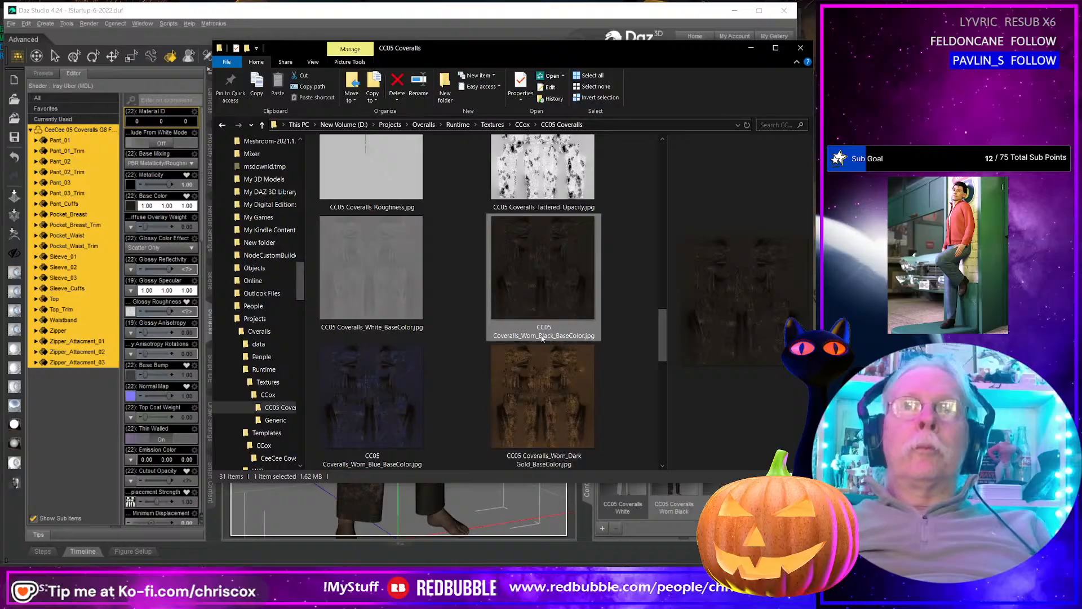
pyautogui.click(375, 385)
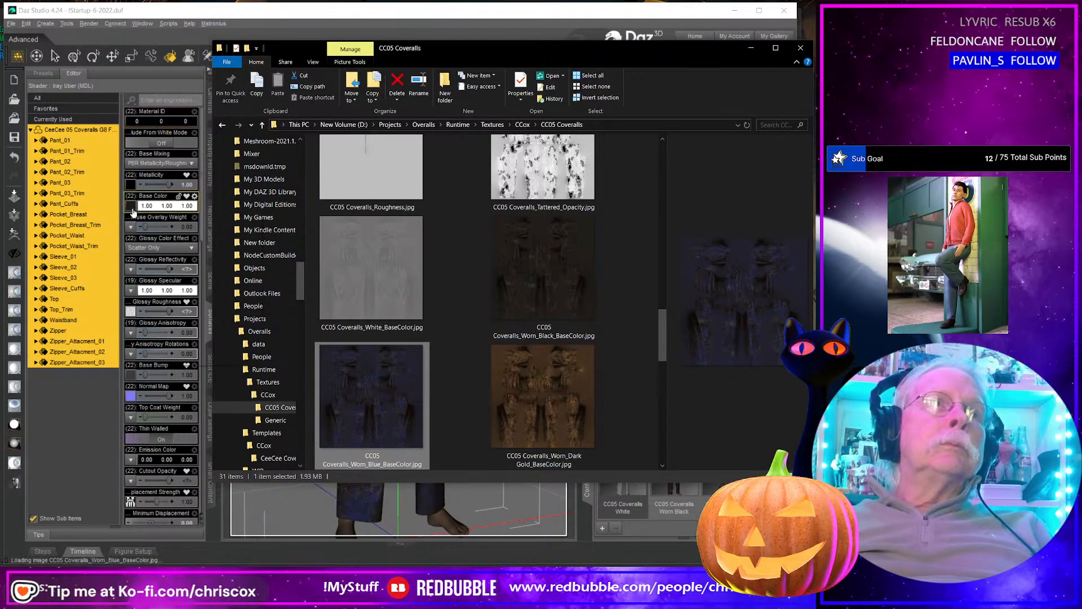
pyautogui.hotkey('alt', 'Tab')
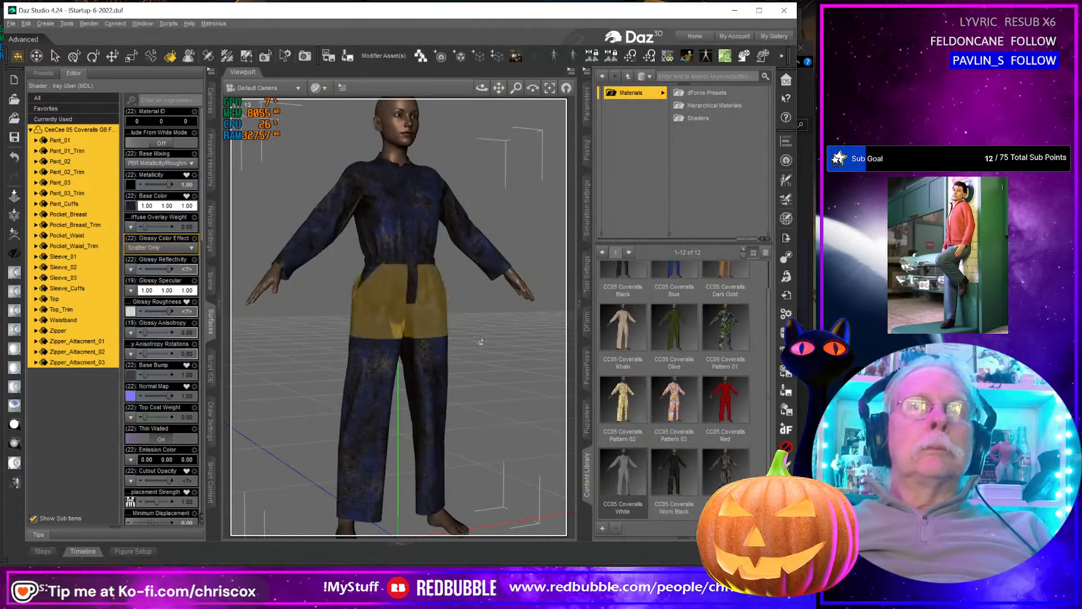
# Step: Create a Material(s) Preset named CC05 Coveralls Worn Blue in the coveralls Materials folder
pyautogui.click(601, 528)
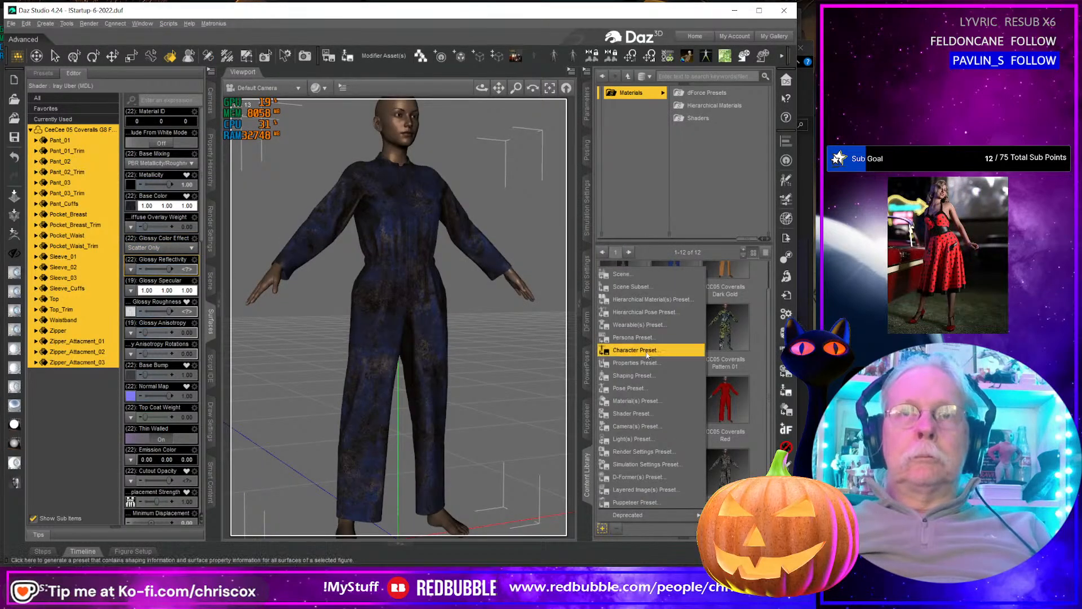
pyautogui.click(643, 401)
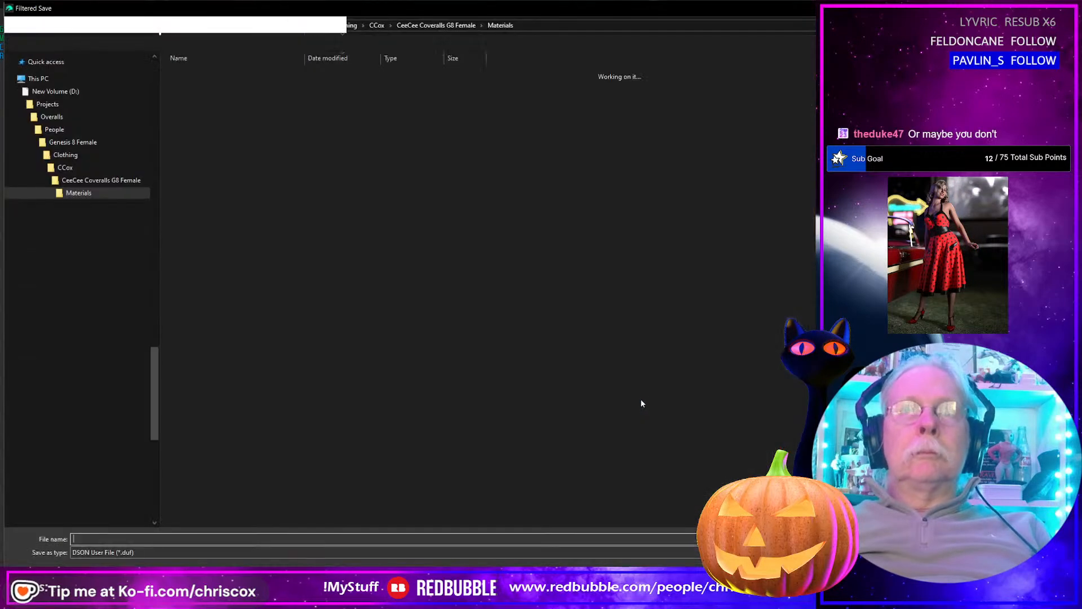
pyautogui.click(206, 74)
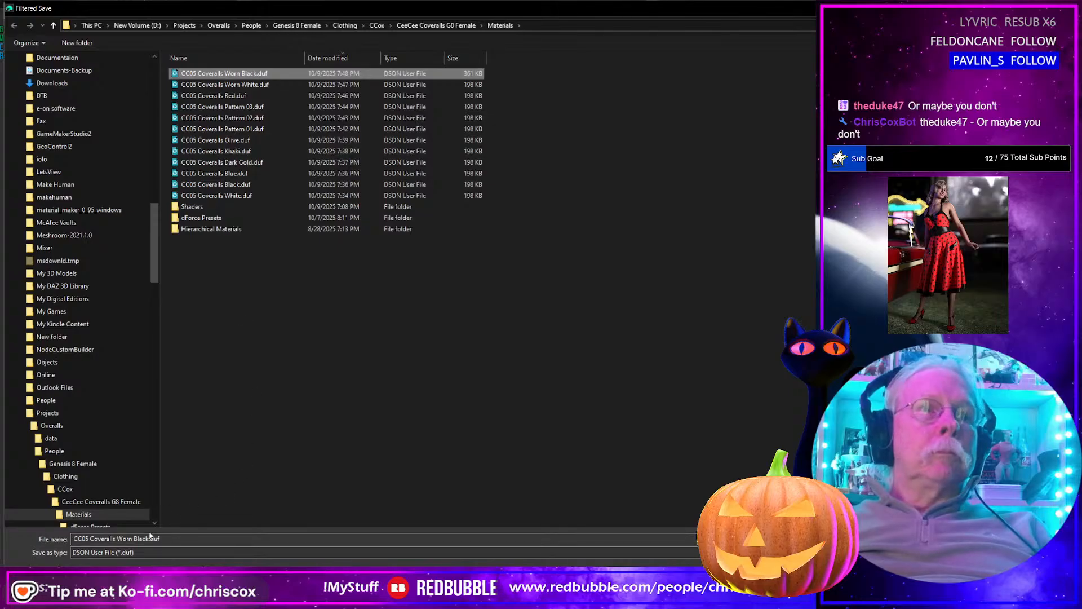
pyautogui.doubleClick(142, 539)
pyautogui.write('Bl')
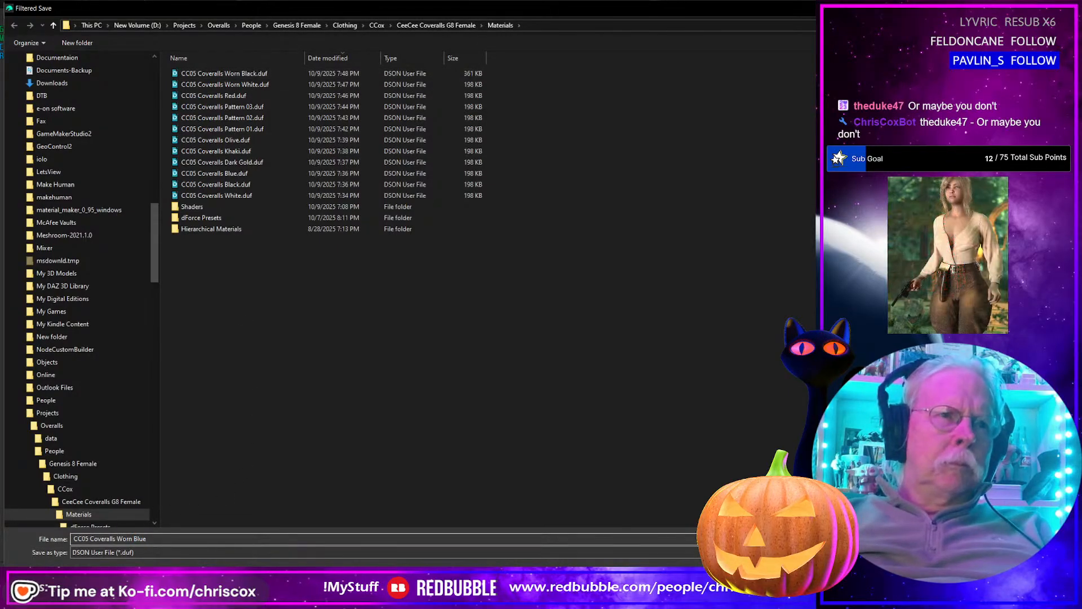
pyautogui.press('Return')
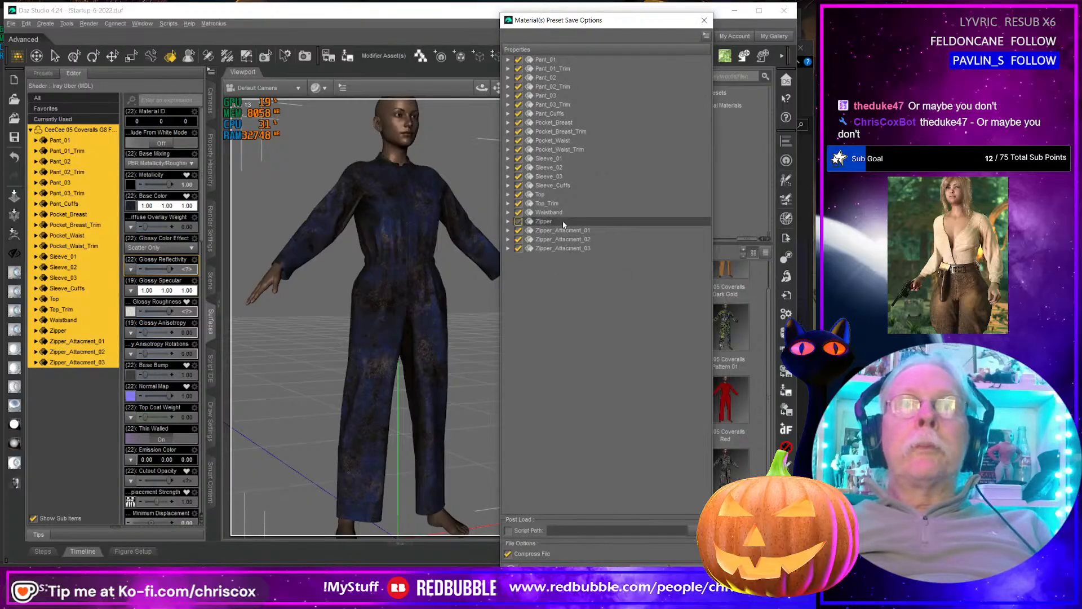
# Step: Exclude all simulation settings from the Worn Blue preset and accept the save options
pyautogui.rightClick(565, 222)
pyautogui.moveTo(587, 273)
pyautogui.click(661, 308)
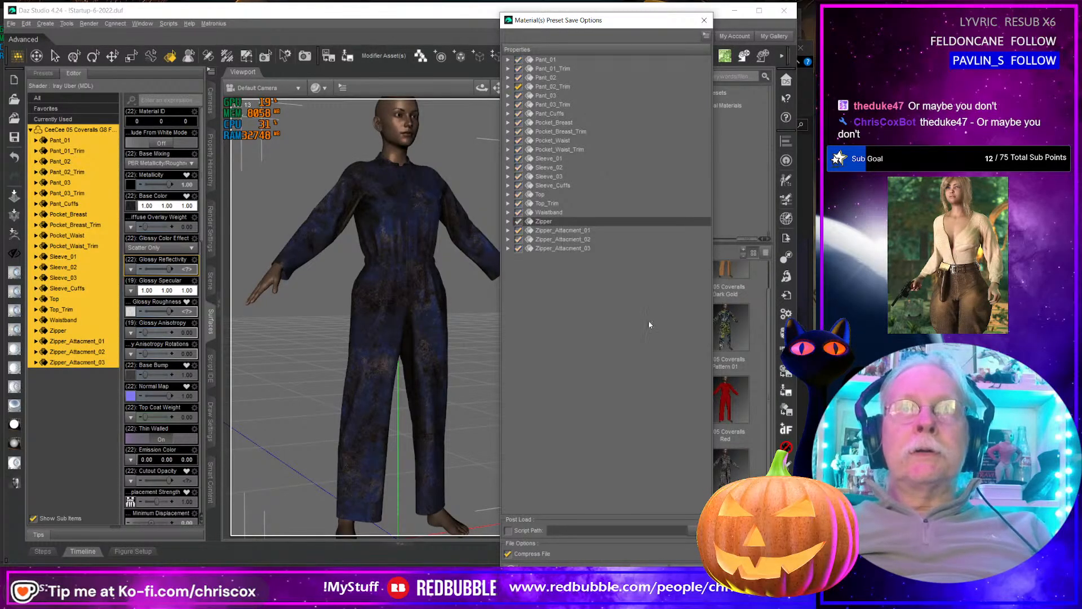
pyautogui.click(643, 568)
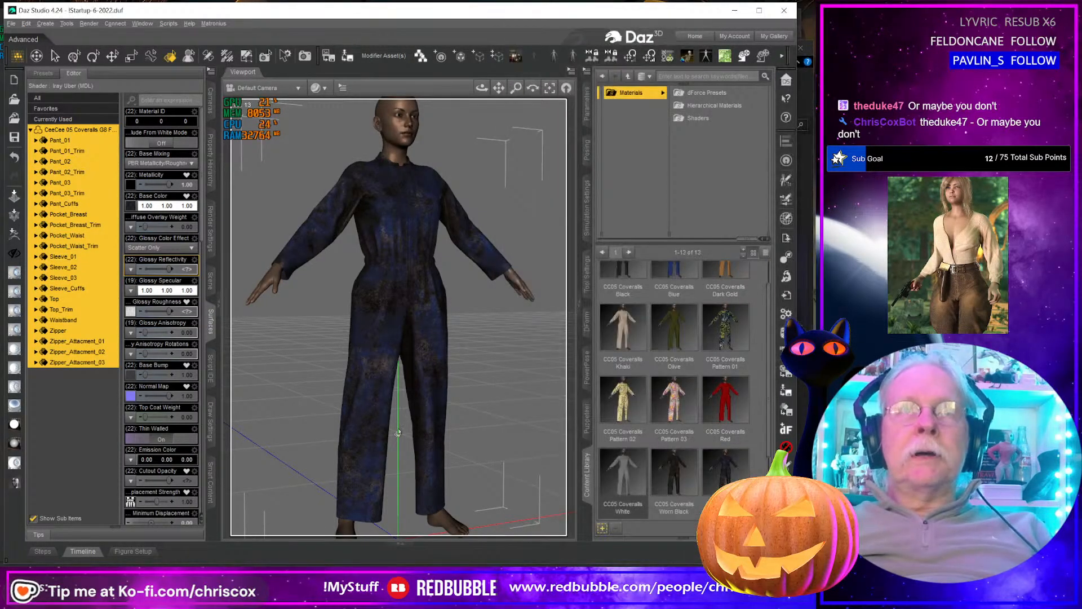
# Step: Apply CC05 Coveralls_Worn_Dark Gold_BaseColor.jpg from the File Explorer texture folder as the Base Color map of all coveralls surfaces, and return to Daz Studio
pyautogui.hotkey('alt', 'Tab')
pyautogui.moveTo(539, 424); pyautogui.dragTo(141, 267)
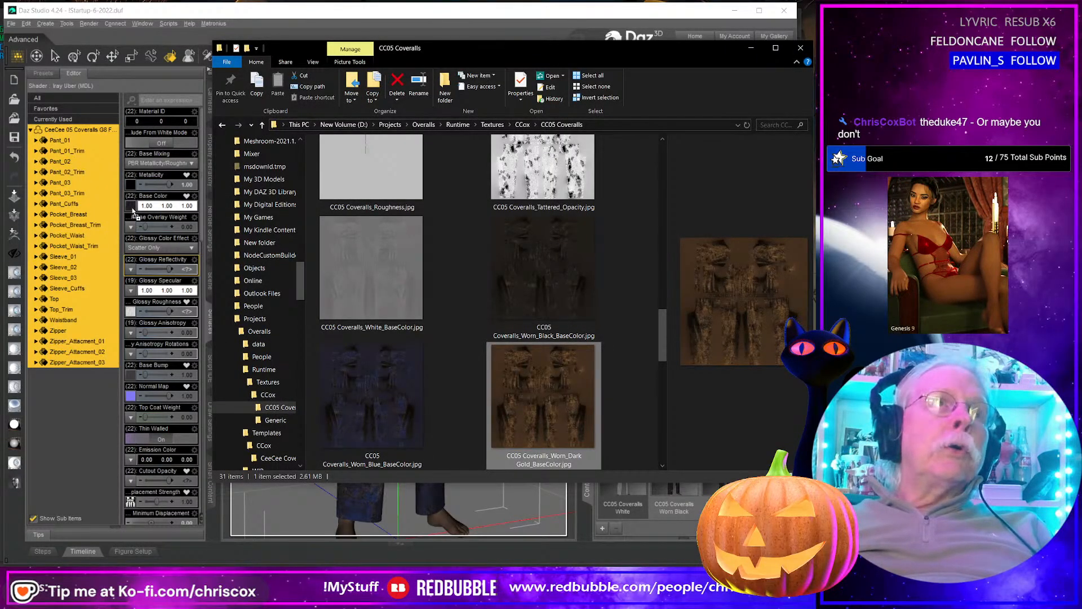
pyautogui.moveTo(133, 208); pyautogui.dragTo(132, 207)
pyautogui.click(147, 218)
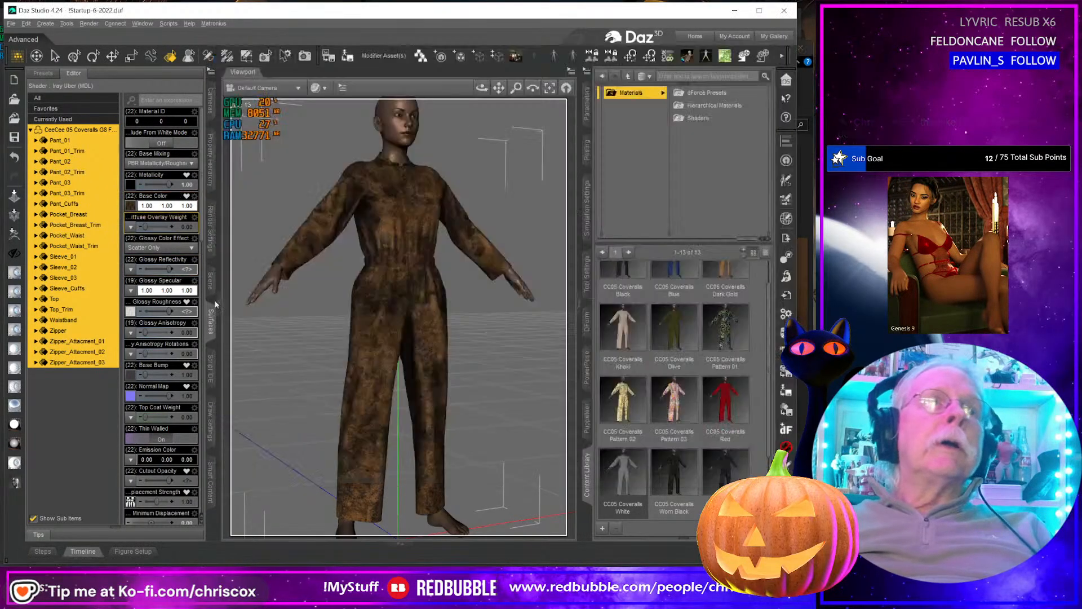
# Step: Create a Material(s) Preset named CC05 Coveralls Worn Dark Gold in the coveralls Materials folder
pyautogui.click(602, 528)
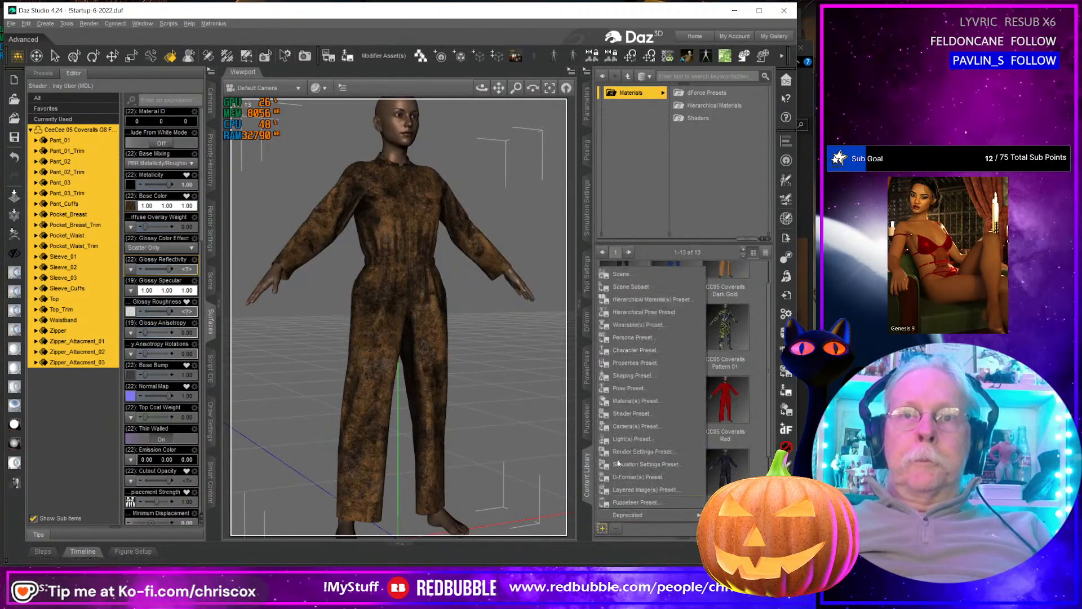
pyautogui.click(651, 401)
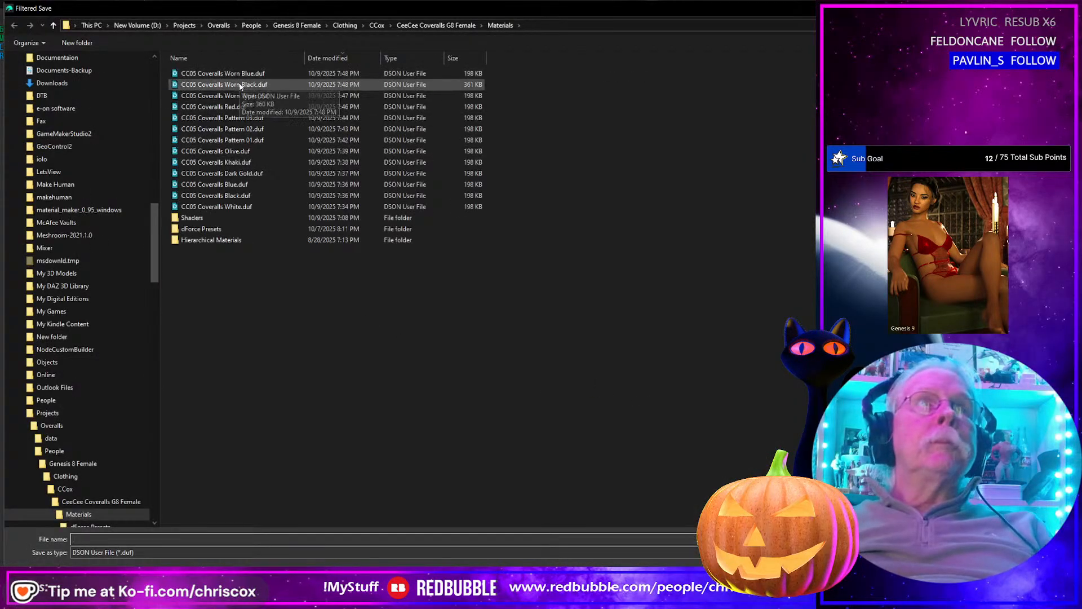
pyautogui.click(240, 85)
pyautogui.doubleClick(153, 538)
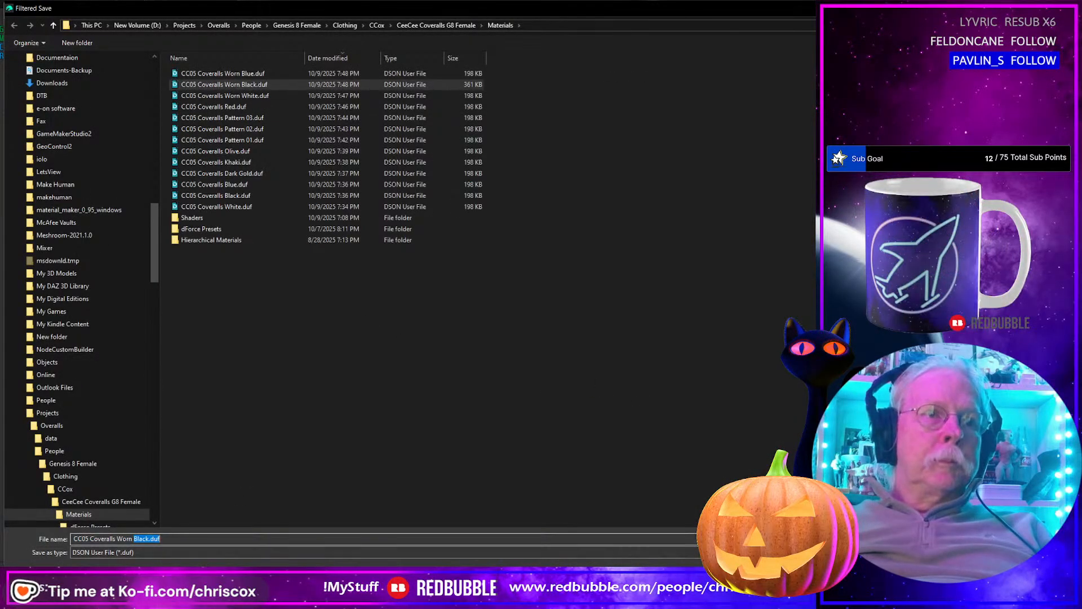
pyautogui.write('Dark G')
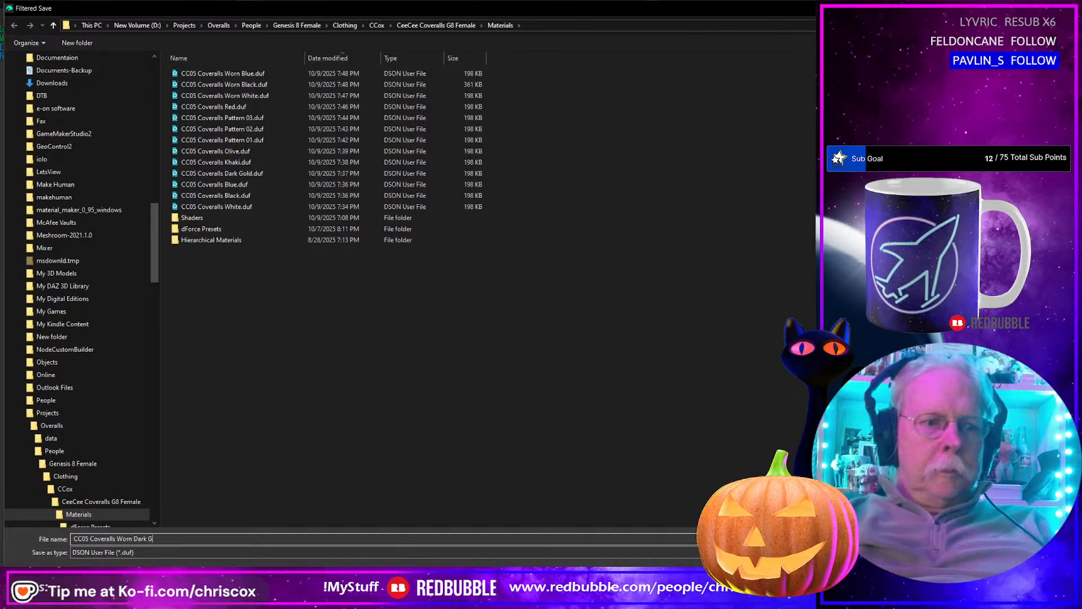
pyautogui.write('old')
pyautogui.press('Return')
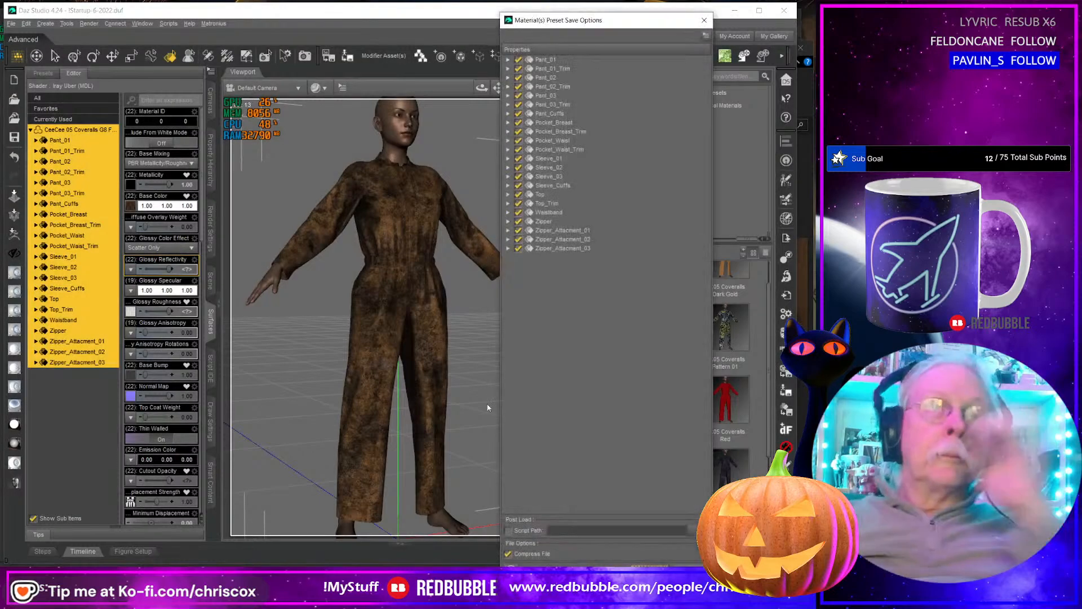
# Step: Exclude all simulation settings from the Worn Dark Gold preset and accept the save options
pyautogui.rightClick(568, 248)
pyautogui.moveTo(589, 279)
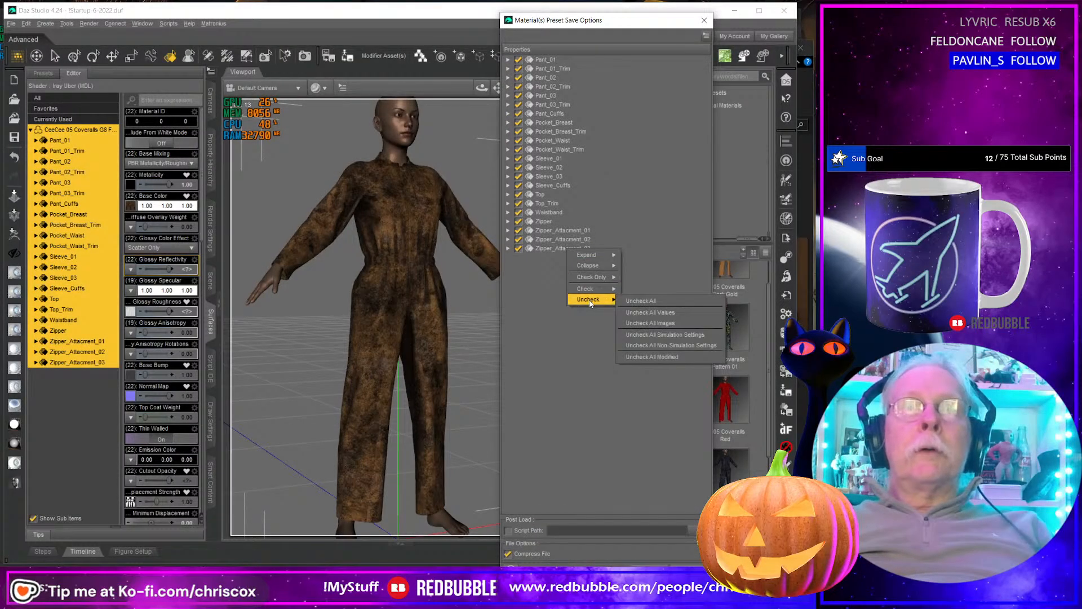
pyautogui.click(678, 336)
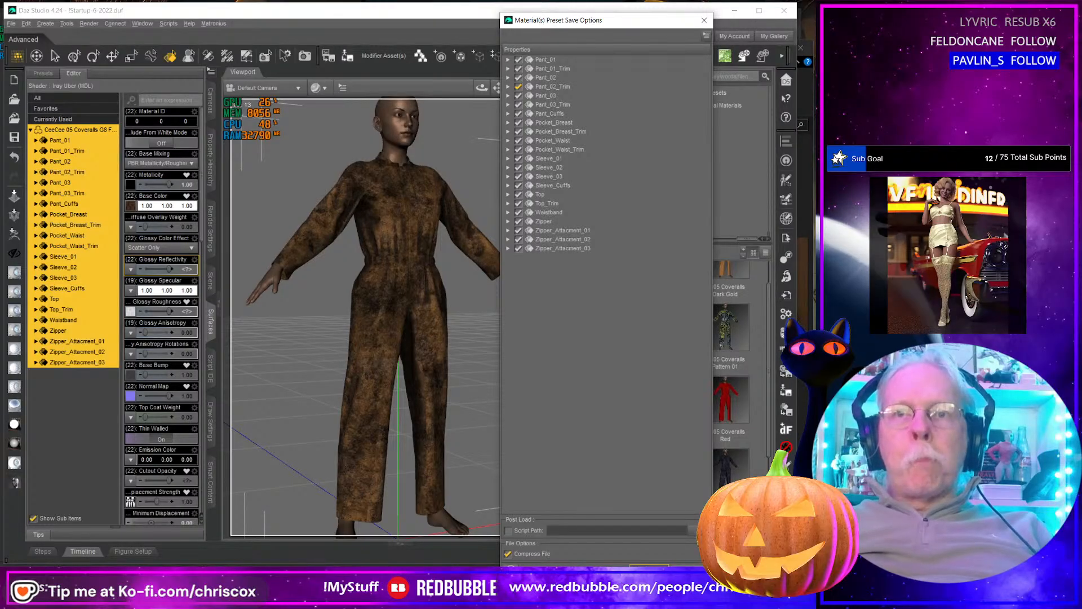
pyautogui.click(649, 570)
# Step: Apply CC05 Coveralls_Worn_Khaki_BaseColor.jpg from the File Explorer texture folder as the Base Color map of all coveralls surfaces, and return to Daz Studio
pyautogui.hotkey('alt', 'Tab')
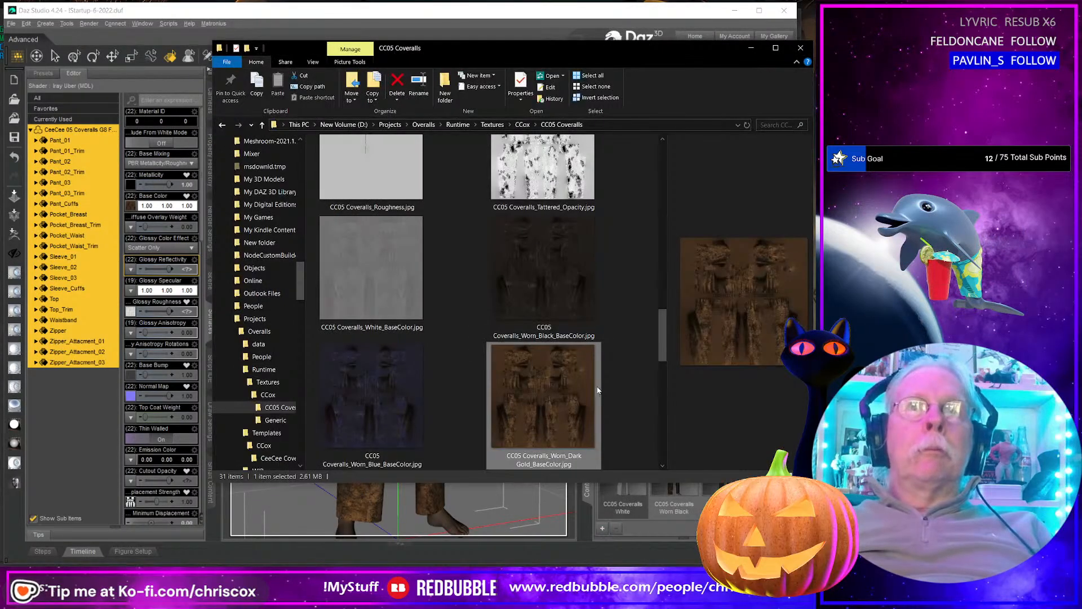
pyautogui.scroll(-2, 598, 390)
pyautogui.click(374, 384)
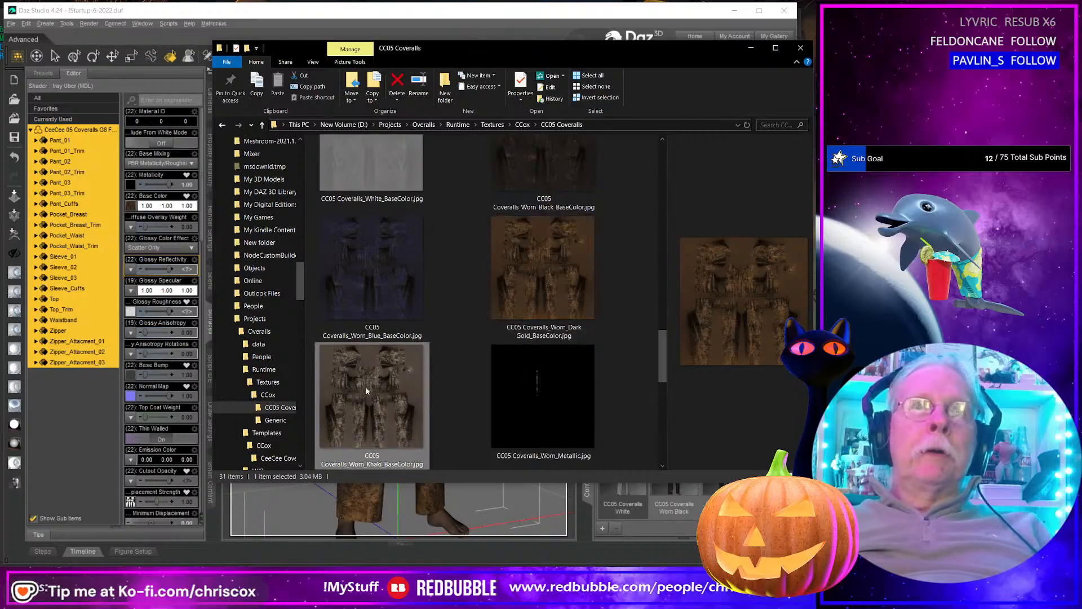
pyautogui.moveTo(136, 211); pyautogui.dragTo(133, 209)
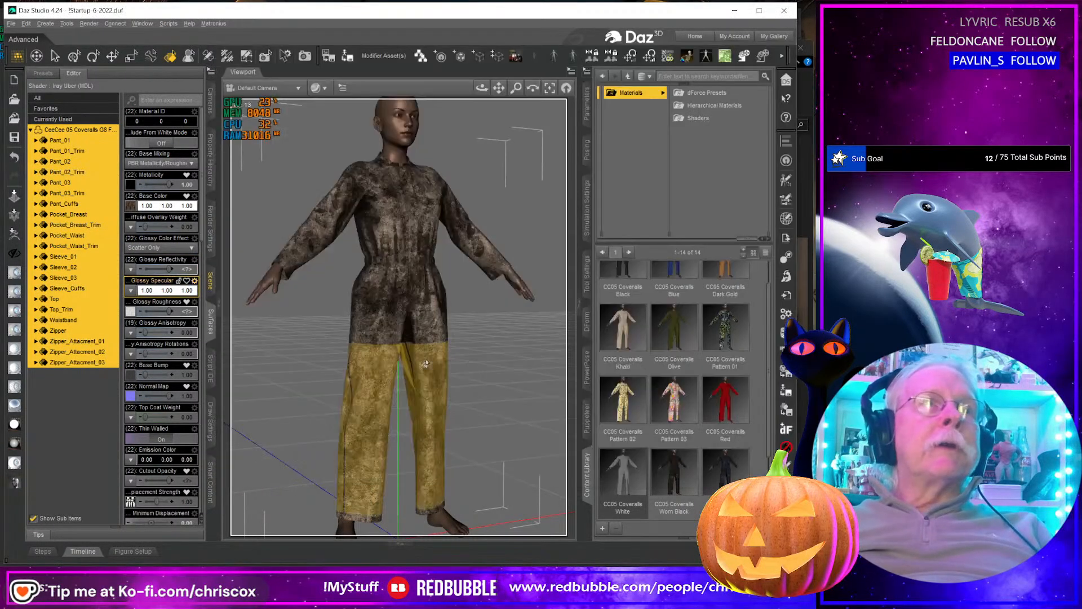
pyautogui.click(683, 549)
# Step: Create a Material(s) Preset named CC05 Coveralls Worn Khaki in the coveralls Materials folder
pyautogui.click(602, 529)
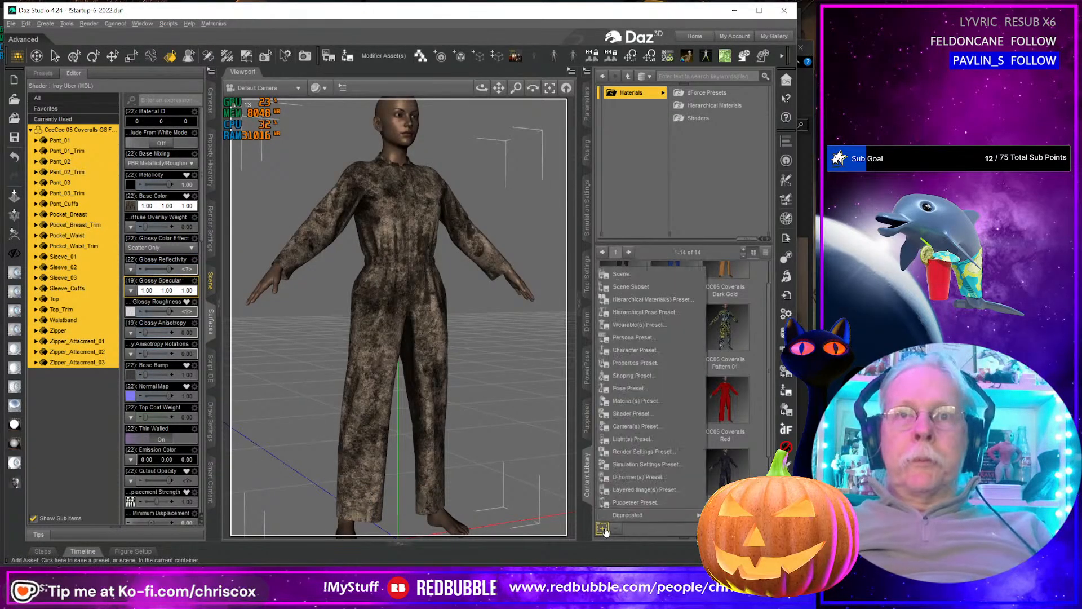
pyautogui.click(654, 401)
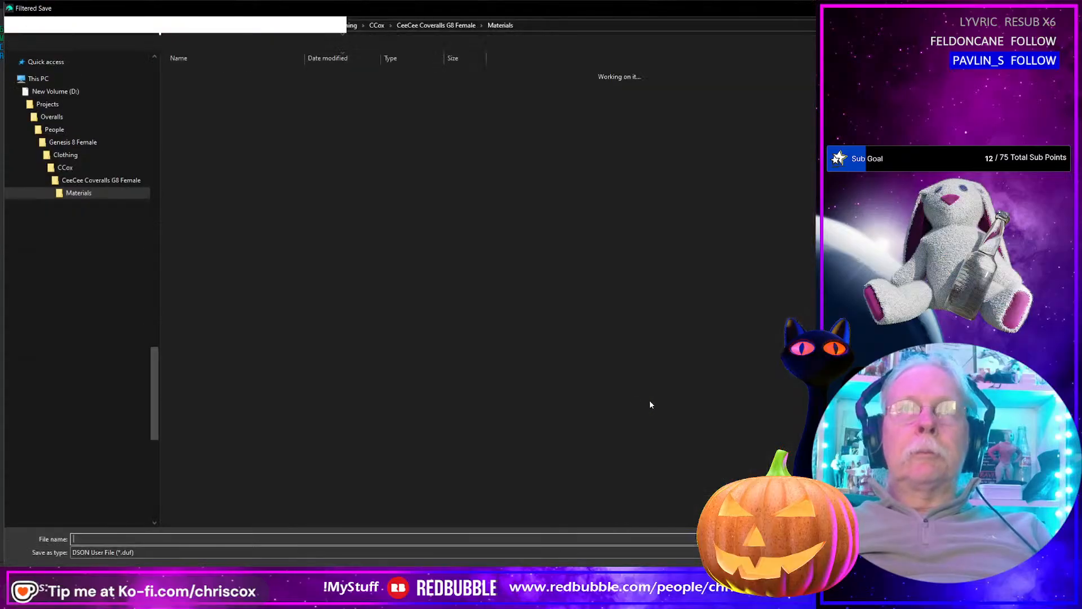
pyautogui.click(226, 85)
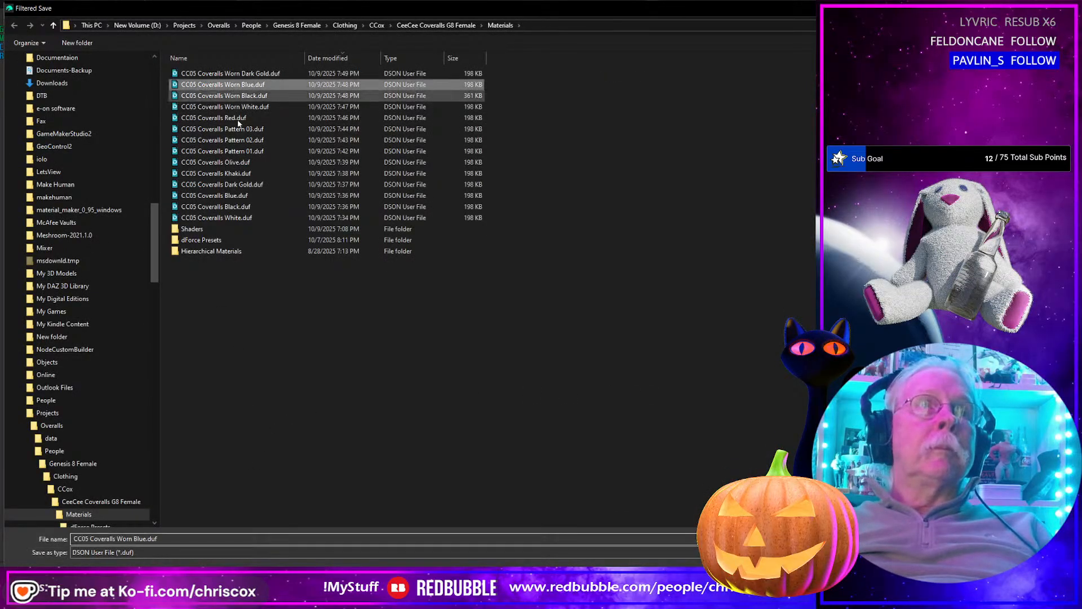
pyautogui.click(148, 540)
pyautogui.doubleClick(145, 539)
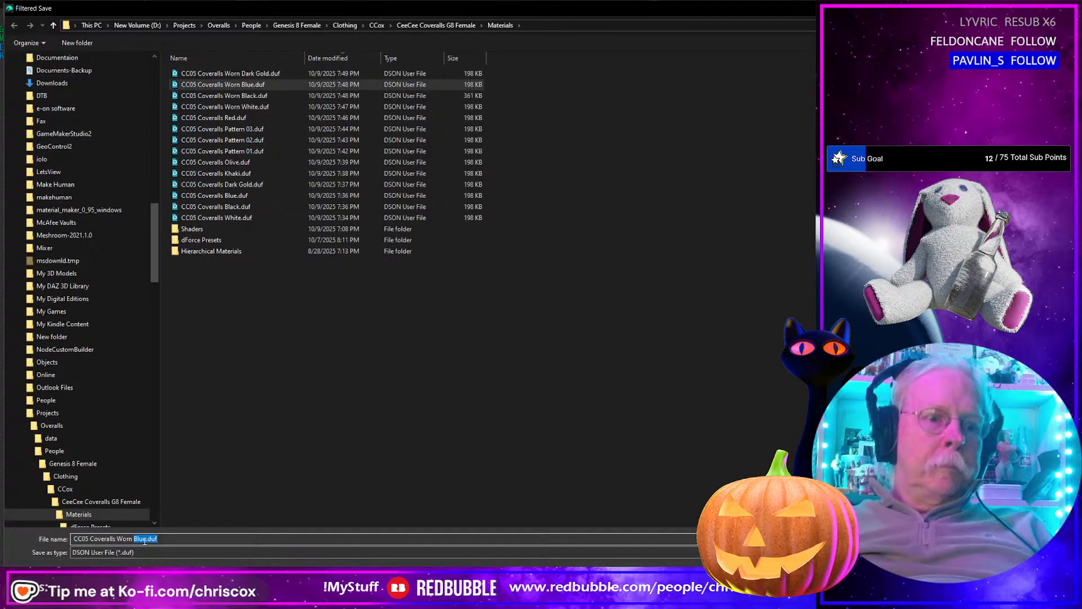
pyautogui.write('Khaki')
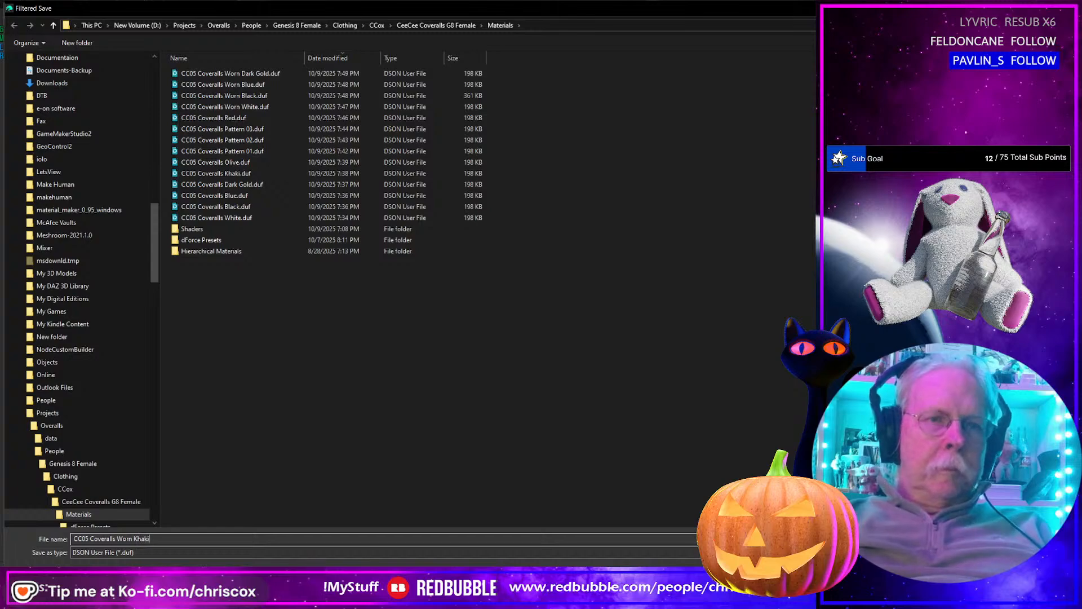
pyautogui.press('Return')
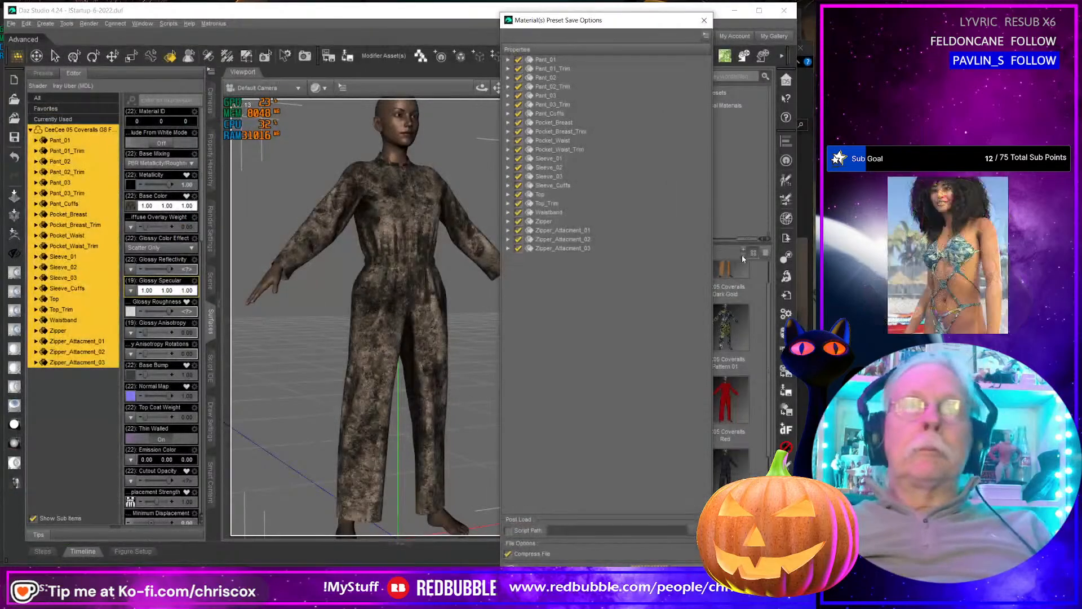
# Step: Exclude all simulation settings from the Worn Khaki preset and accept the save options
pyautogui.rightClick(555, 198)
pyautogui.moveTo(586, 250)
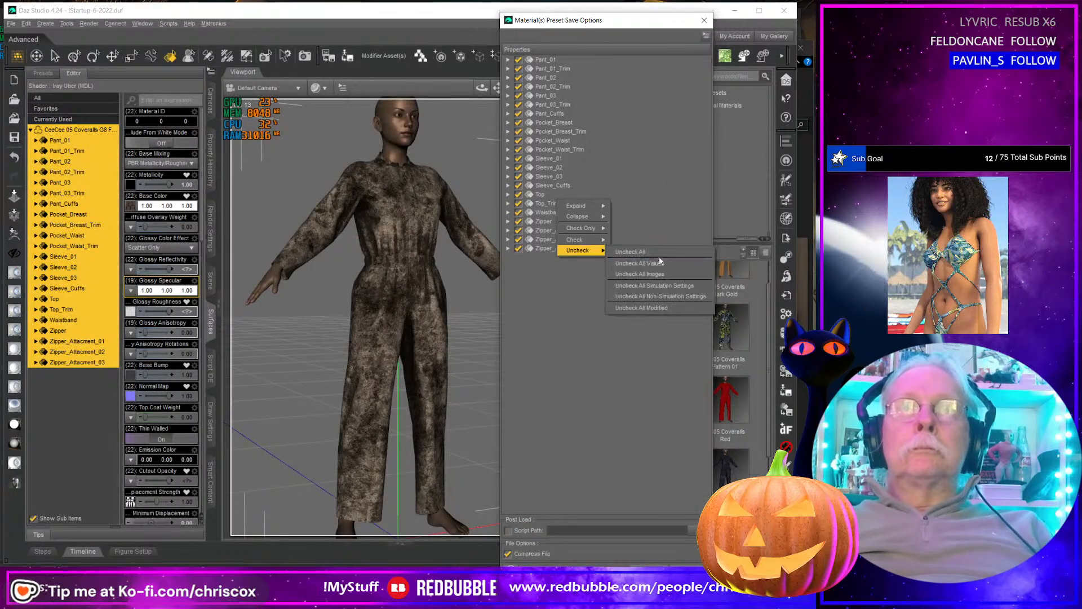
pyautogui.click(670, 286)
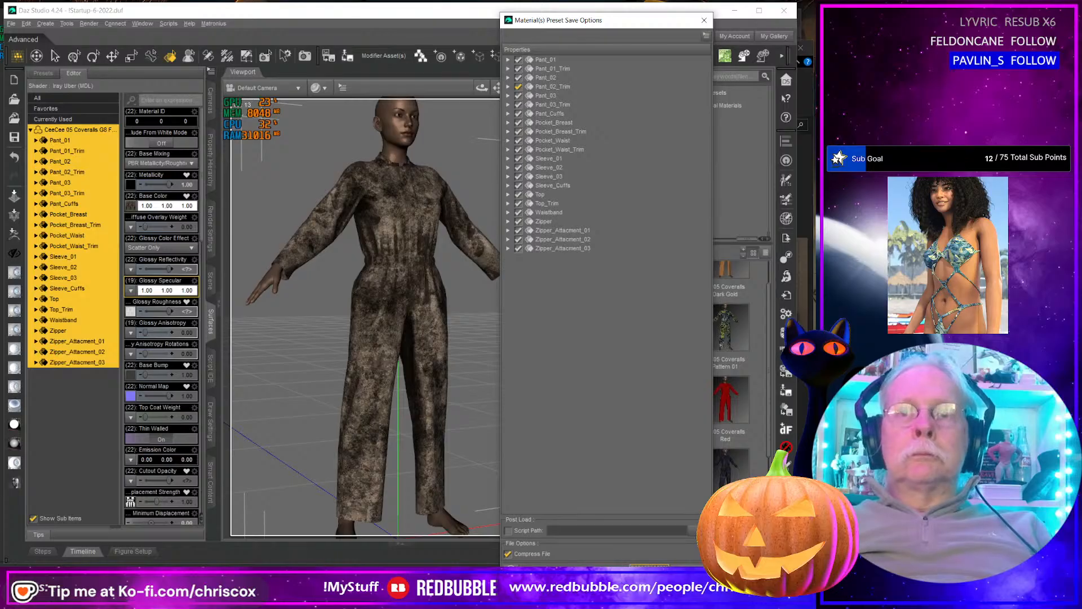
pyautogui.click(649, 570)
# Step: Apply CC05 Coveralls_Worn_Olive_BaseColor.jpg from the File Explorer texture folder as the Base Color map of all coveralls surfaces, and return to Daz Studio
pyautogui.hotkey('alt', 'Tab')
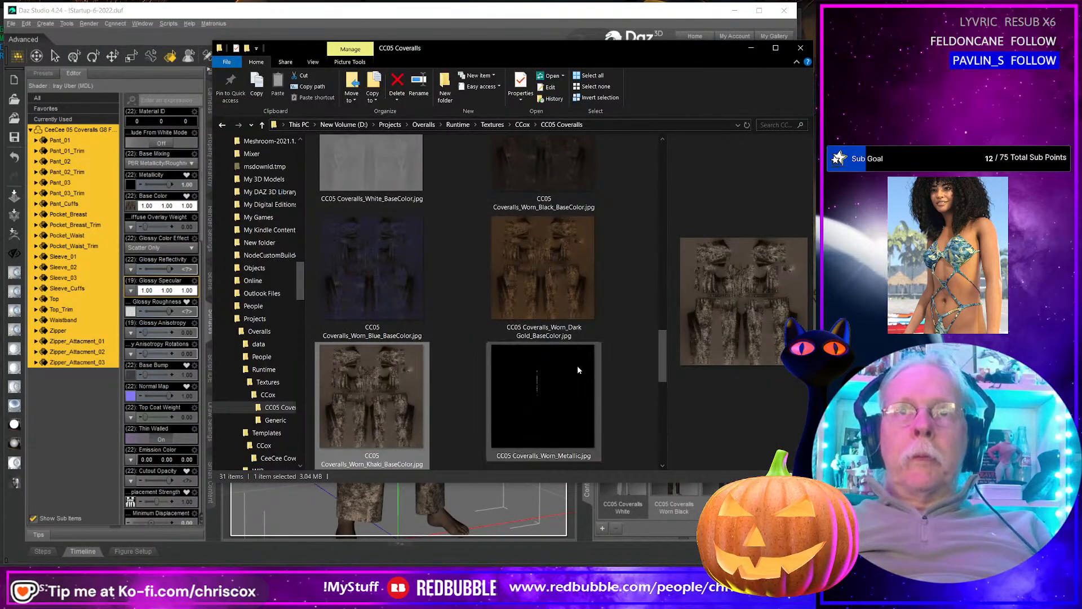
pyautogui.scroll(-2, 578, 370)
pyautogui.moveTo(384, 435); pyautogui.dragTo(151, 221)
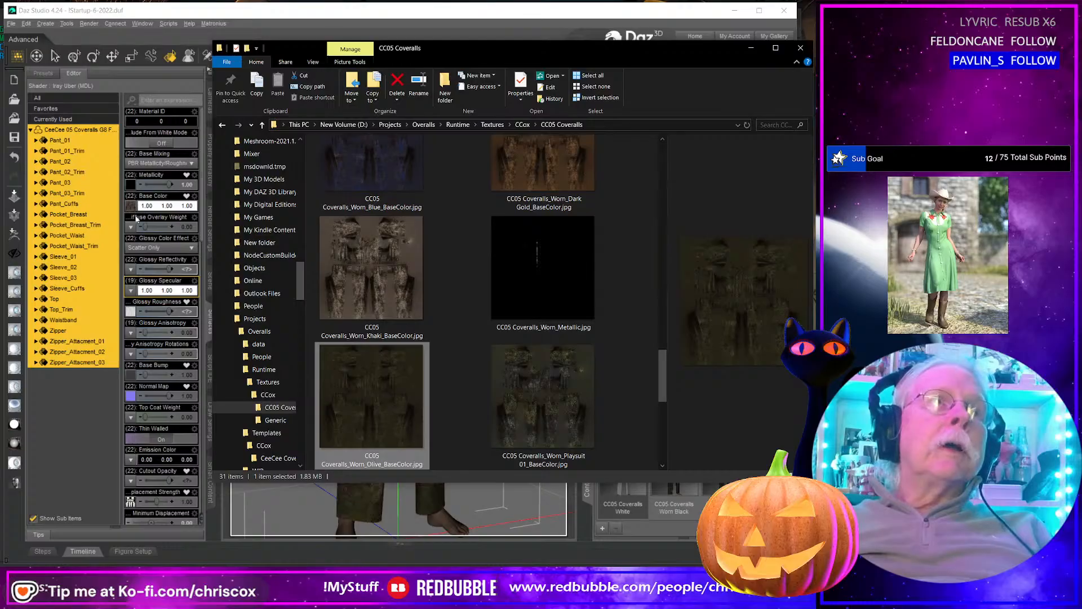
pyautogui.click(642, 514)
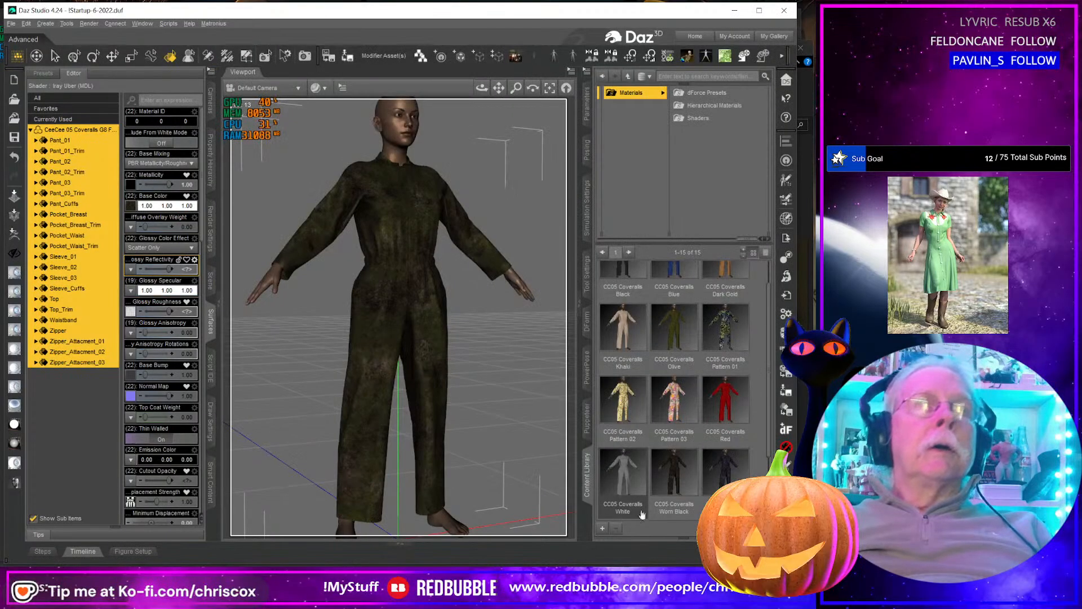
# Step: Create a Material(s) Preset named CC05 Coveralls Worn Olive in the coveralls Materials folder
pyautogui.click(602, 529)
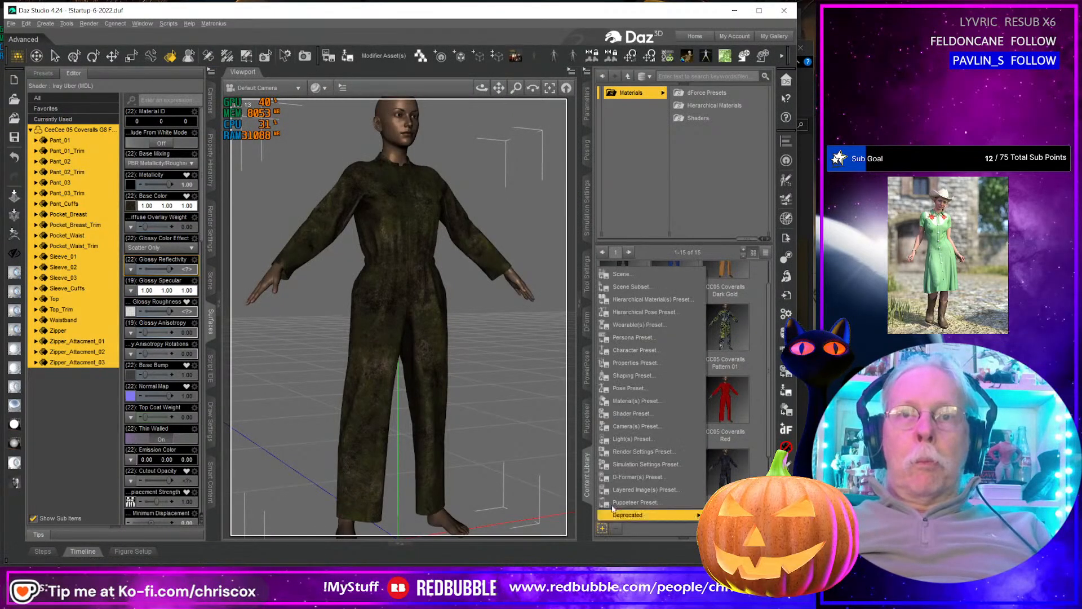
pyautogui.click(648, 400)
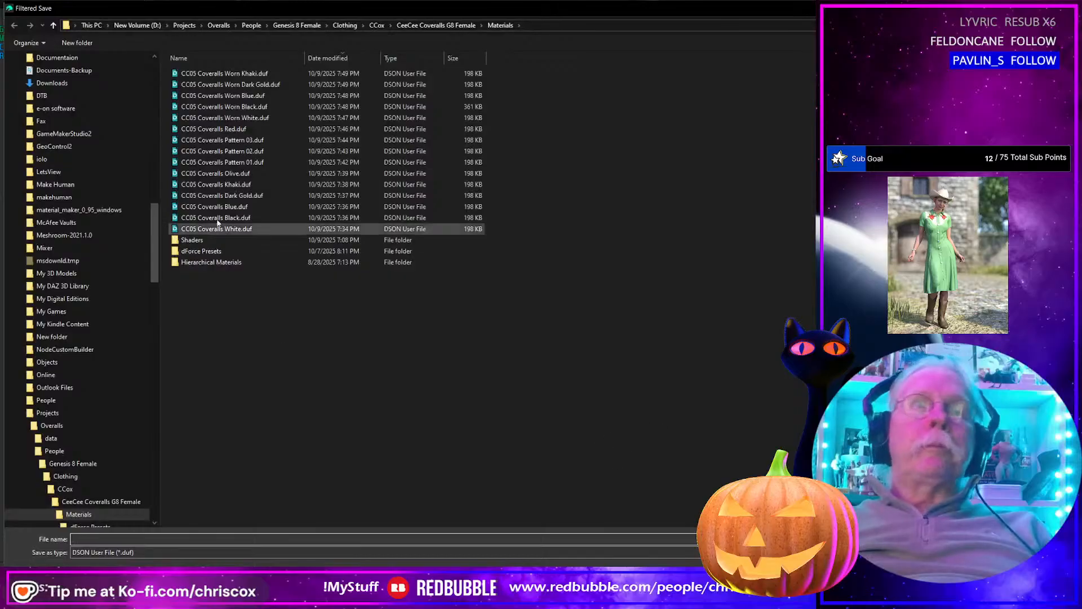
pyautogui.click(226, 96)
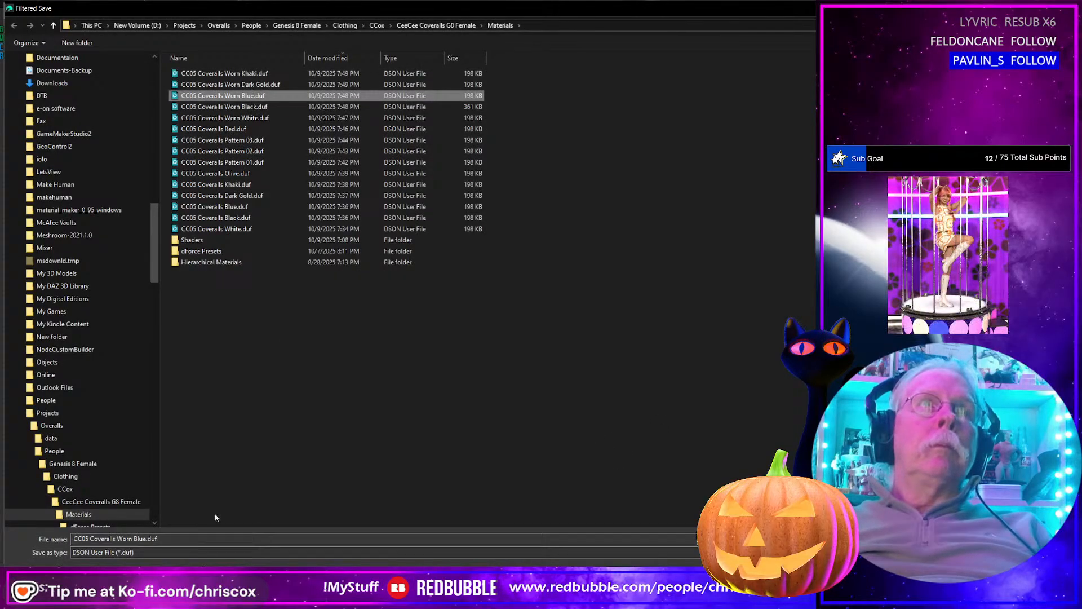
pyautogui.doubleClick(149, 539)
pyautogui.write('Oliv')
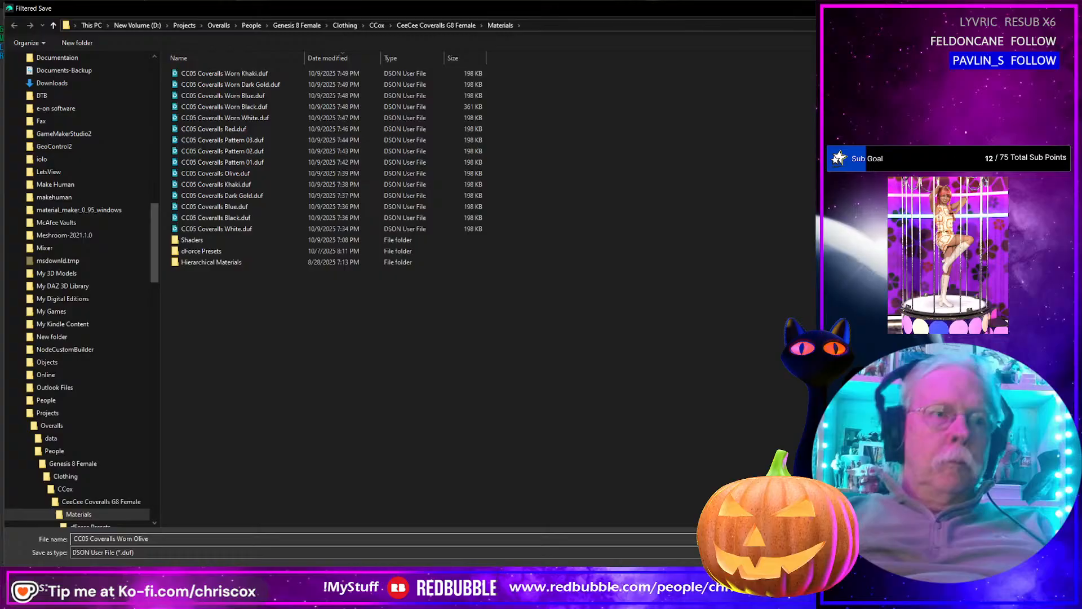
pyautogui.press('Return')
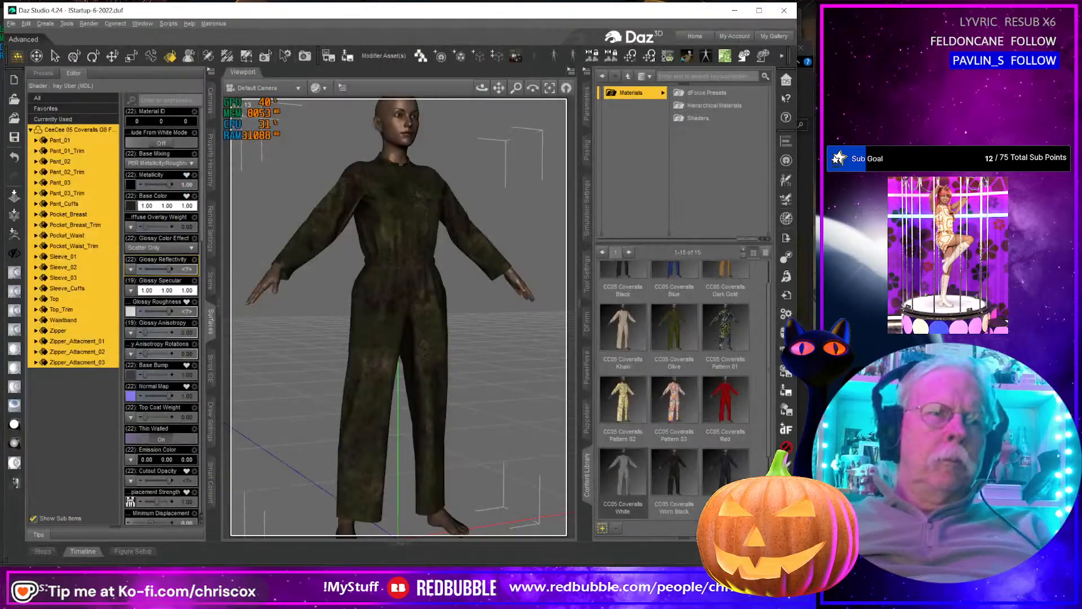
# Step: Exclude all simulation settings from the Worn Olive preset and accept the save options
pyautogui.rightClick(568, 217)
pyautogui.moveTo(591, 266)
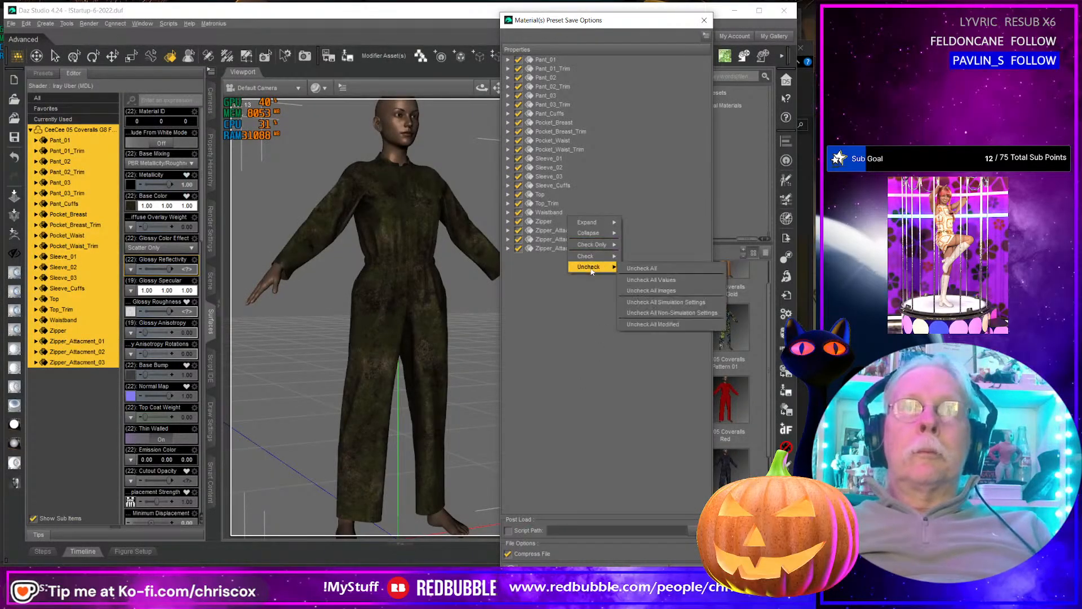
pyautogui.click(666, 303)
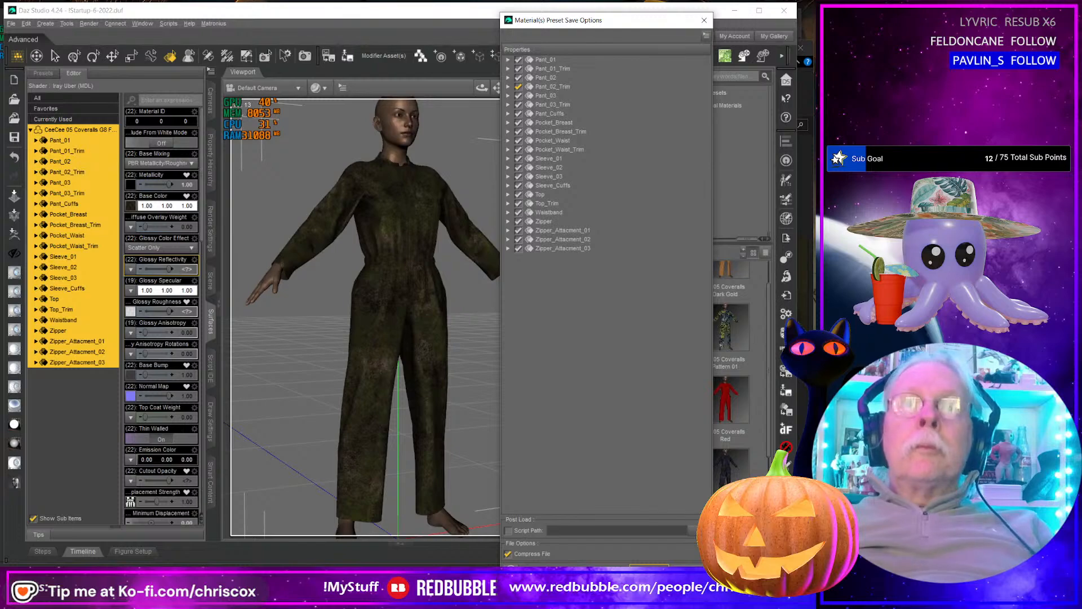
pyautogui.click(648, 569)
# Step: Apply CC05 Coveralls_Worn_Playsuit 01_BaseColor.jpg from the File Explorer texture folder as the Base Color map of all coveralls surfaces, and return to Daz Studio
pyautogui.hotkey('alt', 'Tab')
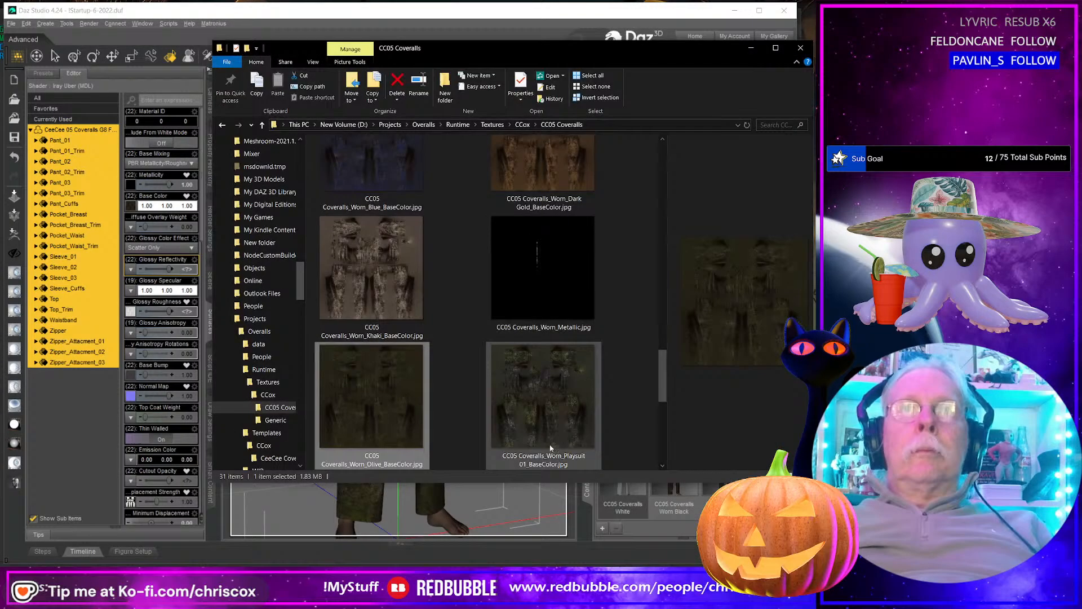
pyautogui.click(552, 405)
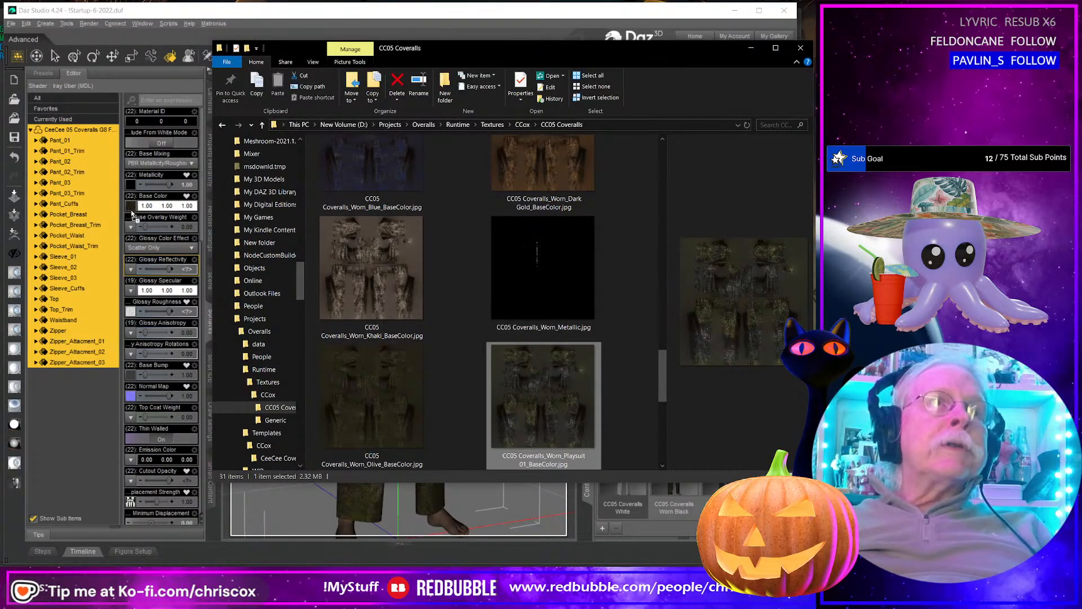
pyautogui.click(163, 281)
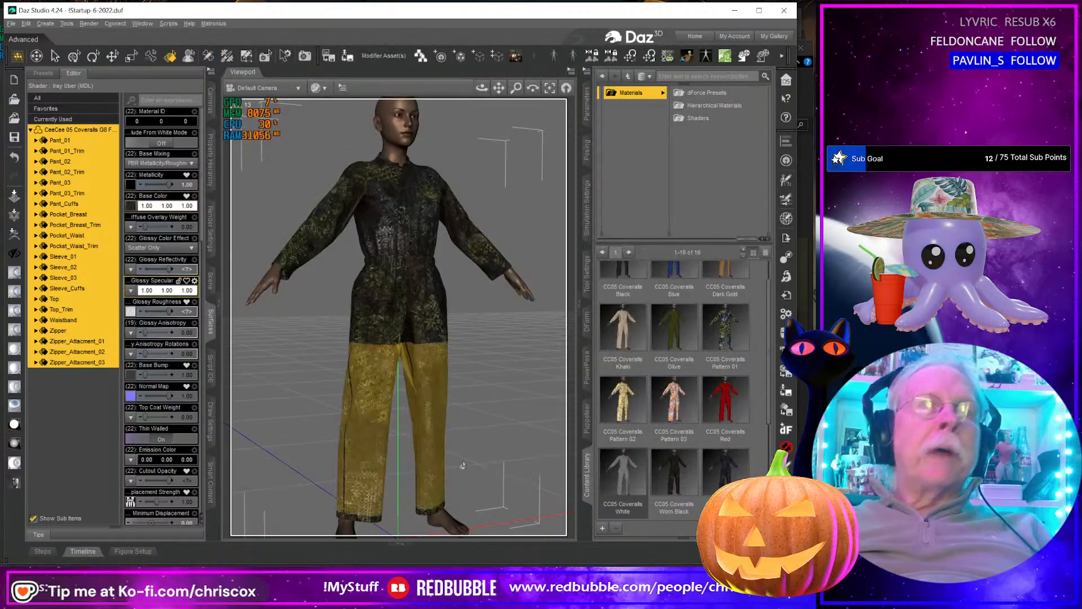
# Step: Create a Material(s) Preset named CC05 Coveralls Worn Pattern 01 in the coveralls Materials folder
pyautogui.click(602, 529)
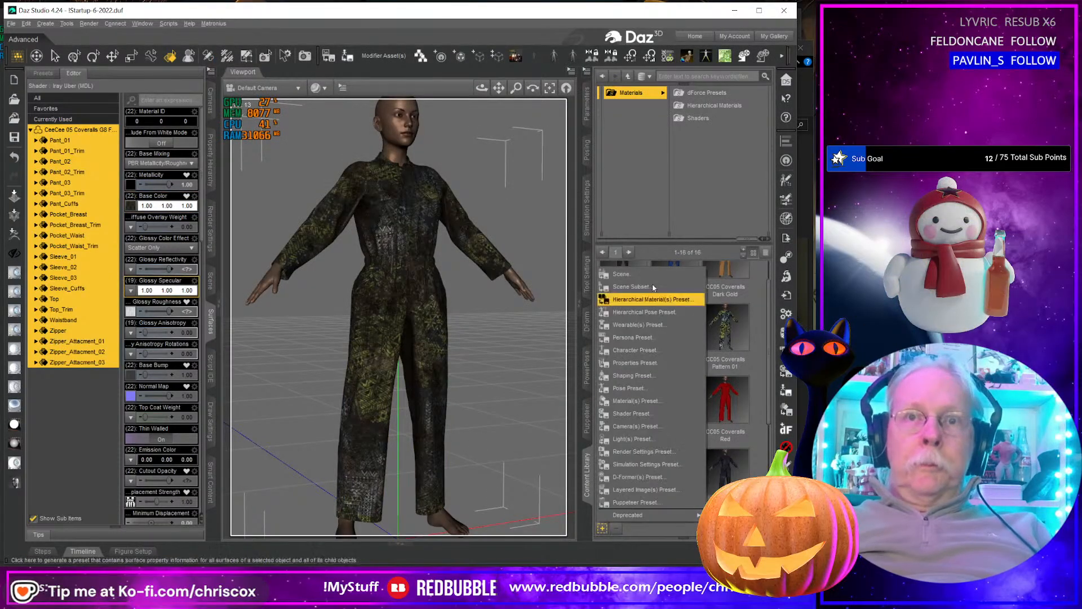
pyautogui.click(645, 402)
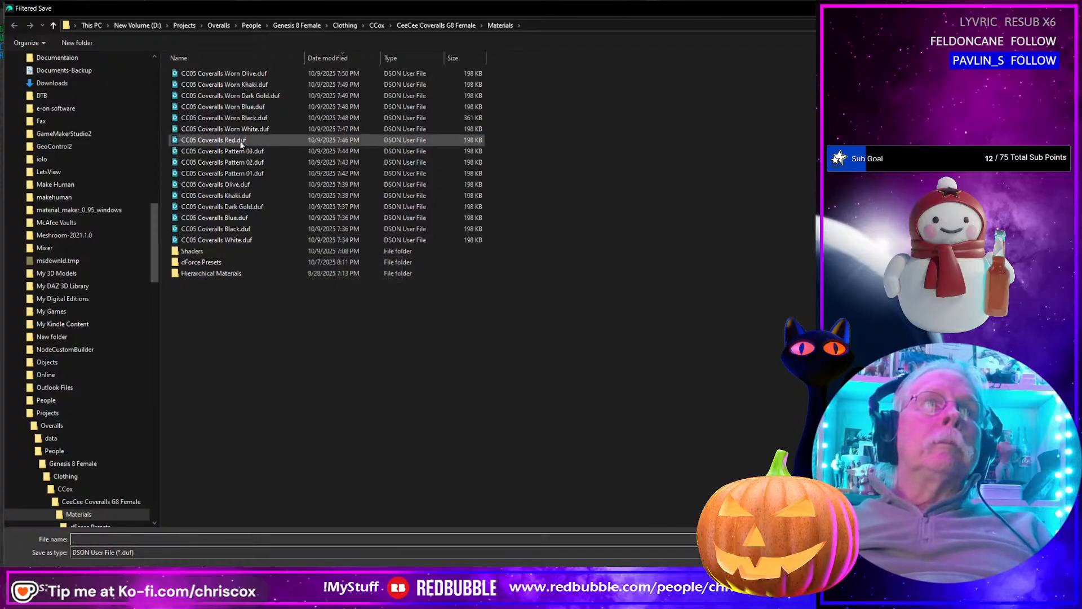
pyautogui.click(251, 74)
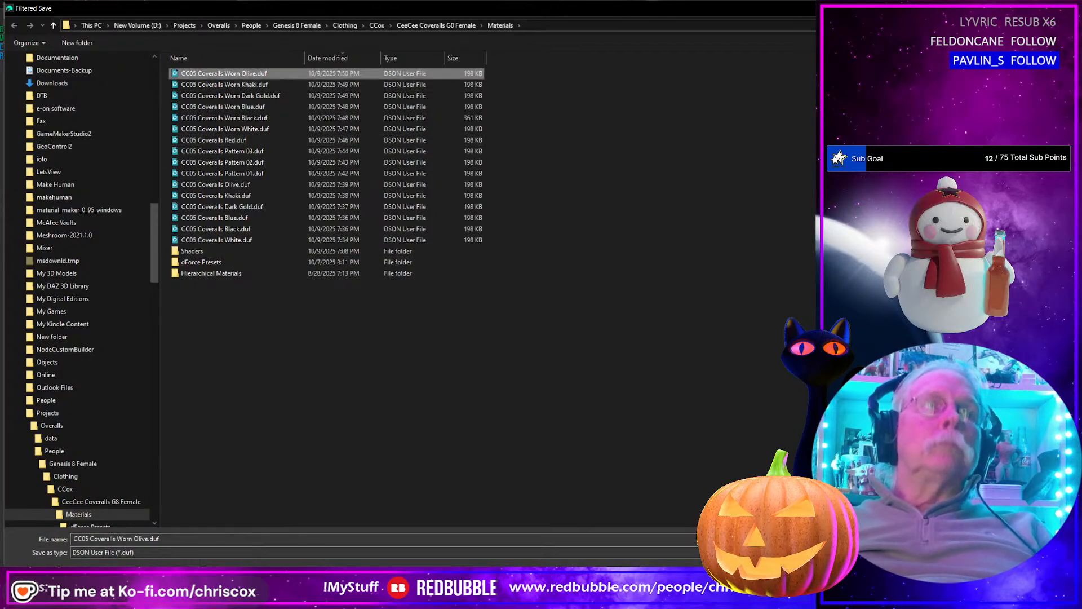
pyautogui.doubleClick(145, 539)
pyautogui.write('Pattern 01')
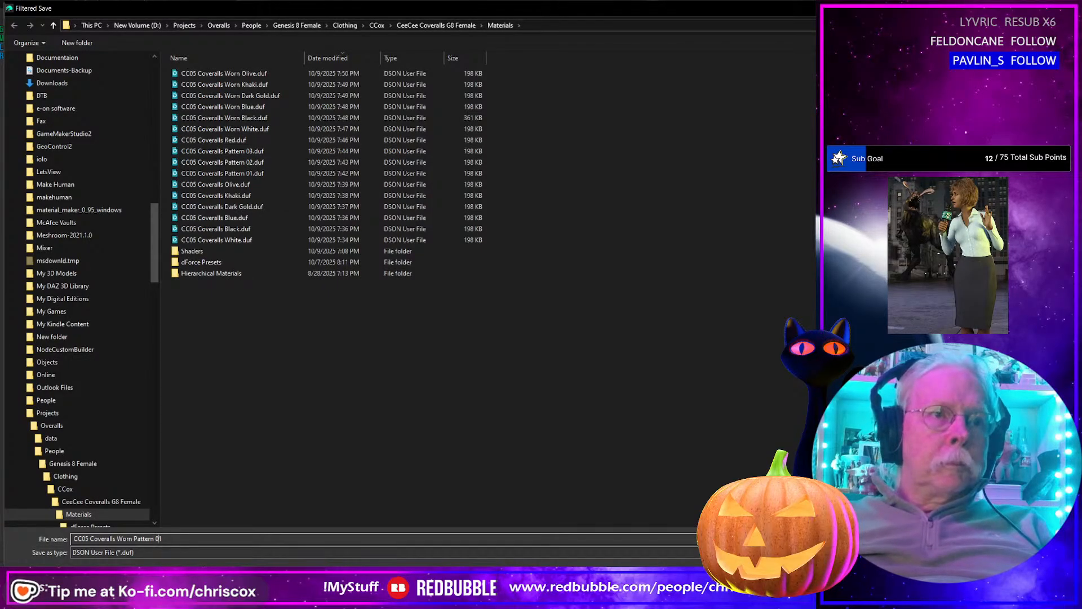
pyautogui.write('e')
pyautogui.hotkey('shift', 'Left')
pyautogui.hotkey('shift', 'Left')
pyautogui.hotkey('shift', 'Left')
pyautogui.hotkey('shift', 'Left')
pyautogui.hotkey('shift', 'Left')
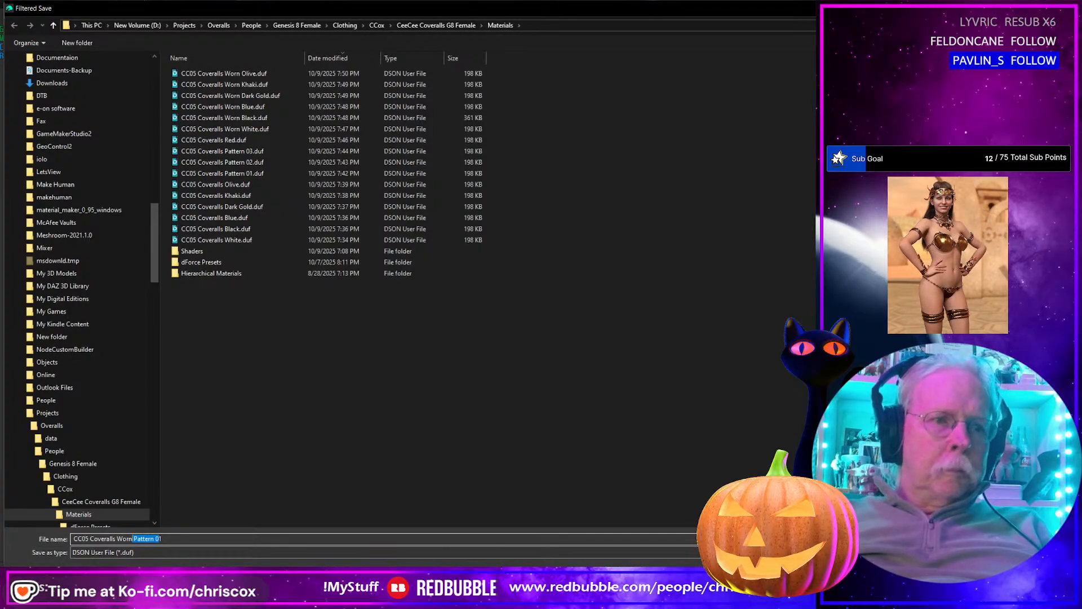
pyautogui.press('Return')
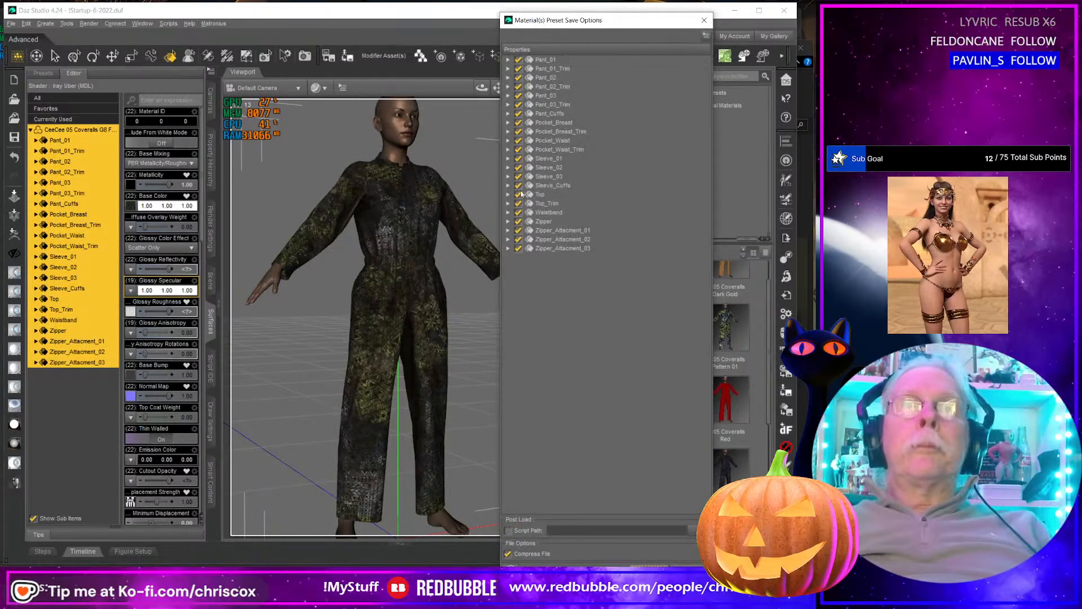
# Step: Exclude all simulation settings from the Worn Pattern 01 preset and accept the save options
pyautogui.rightClick(530, 194)
pyautogui.moveTo(571, 246)
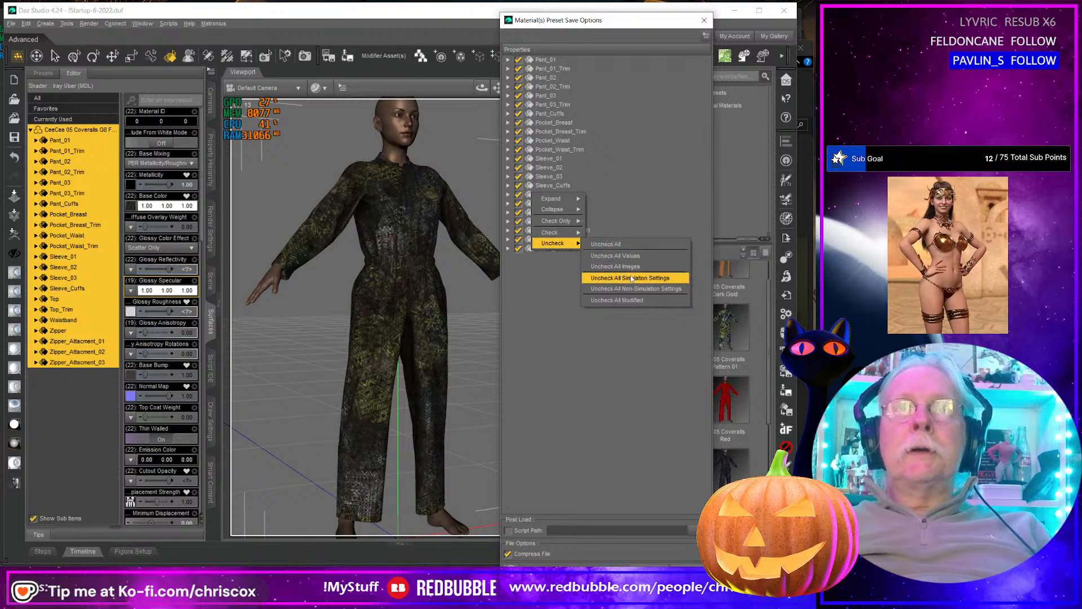
pyautogui.click(625, 271)
pyautogui.click(650, 570)
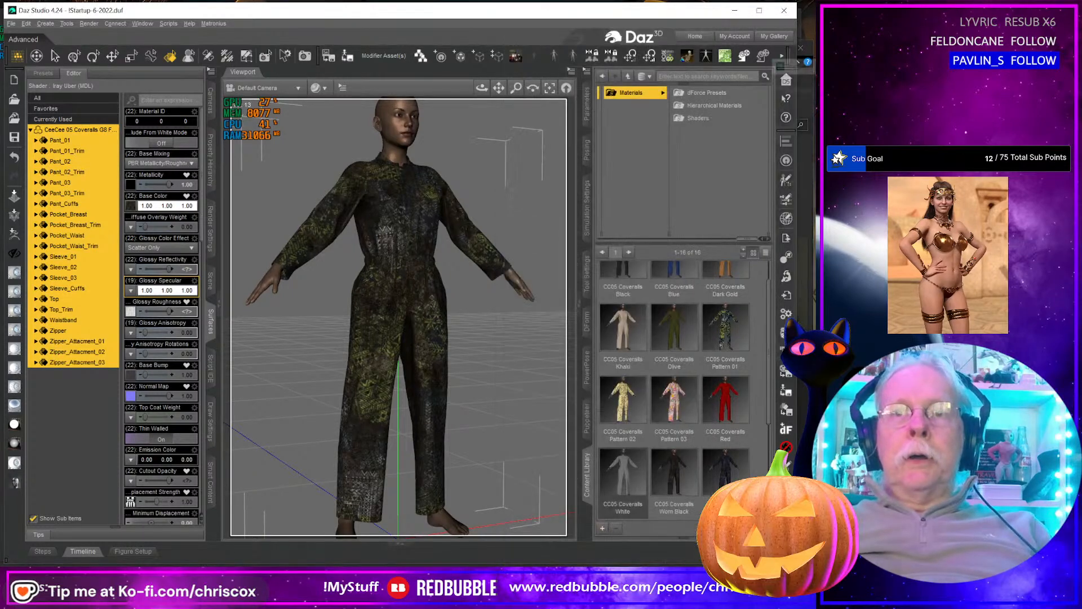
# Step: Apply CC05 Coveralls_Worn_Playsuit 02_BaseColor.jpg from the File Explorer texture folder as the Base Color map of all coveralls surfaces, and return to Daz Studio
pyautogui.click(805, 282)
pyautogui.moveTo(665, 373); pyautogui.dragTo(665, 417)
pyautogui.click(368, 224)
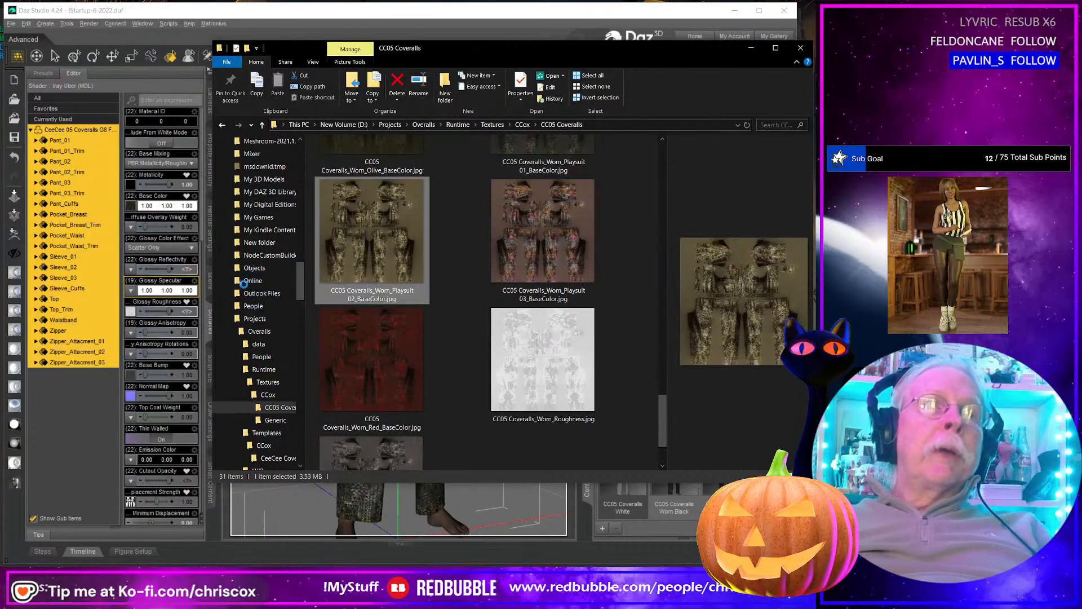
pyautogui.moveTo(129, 207); pyautogui.dragTo(131, 207)
pyautogui.click(608, 533)
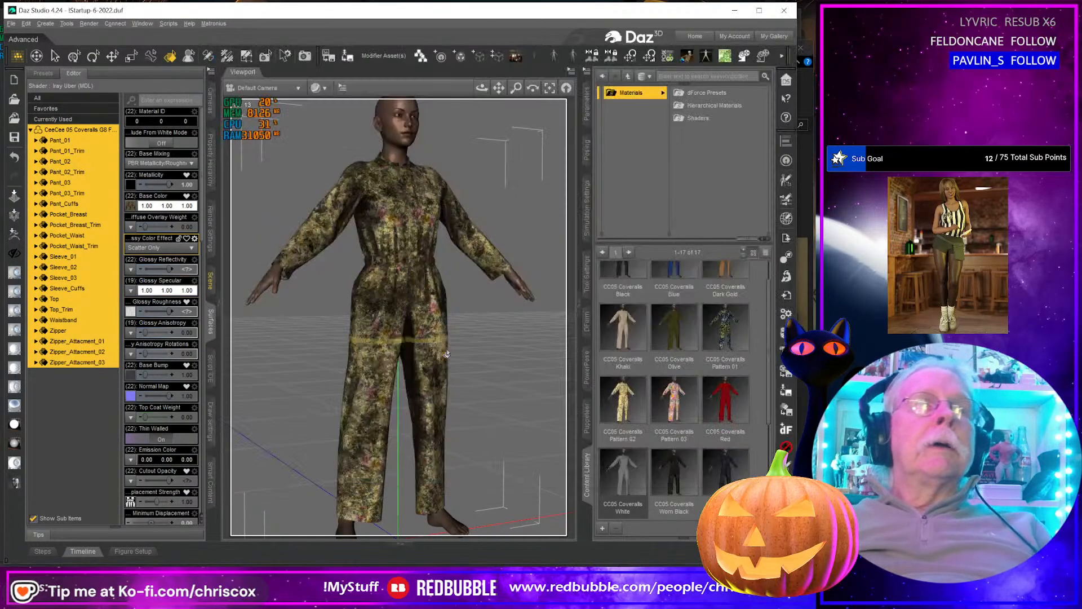
# Step: Create a Material(s) Preset named CC05 Coveralls Worn Pattern 02 in the coveralls Materials folder, basing its name on the Worn Pattern 01 file
pyautogui.click(603, 530)
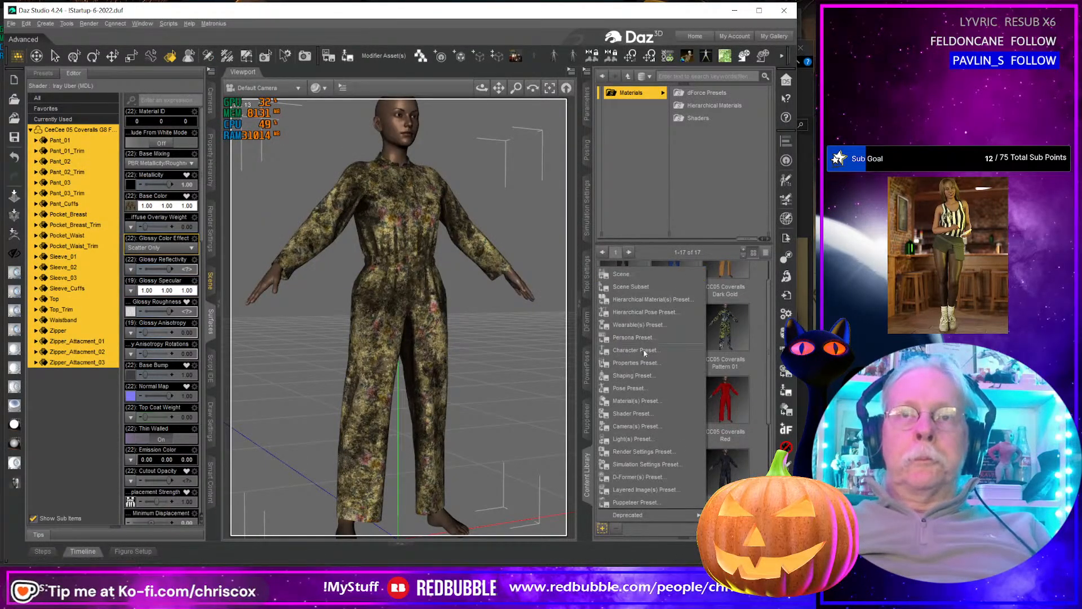
pyautogui.click(648, 399)
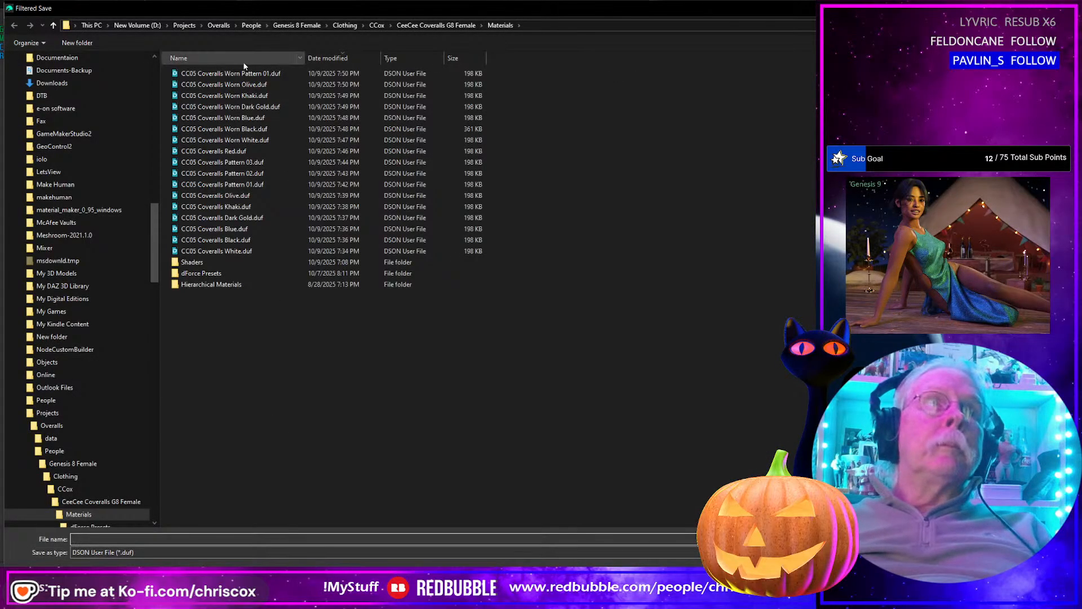
pyautogui.click(232, 73)
pyautogui.click(159, 539)
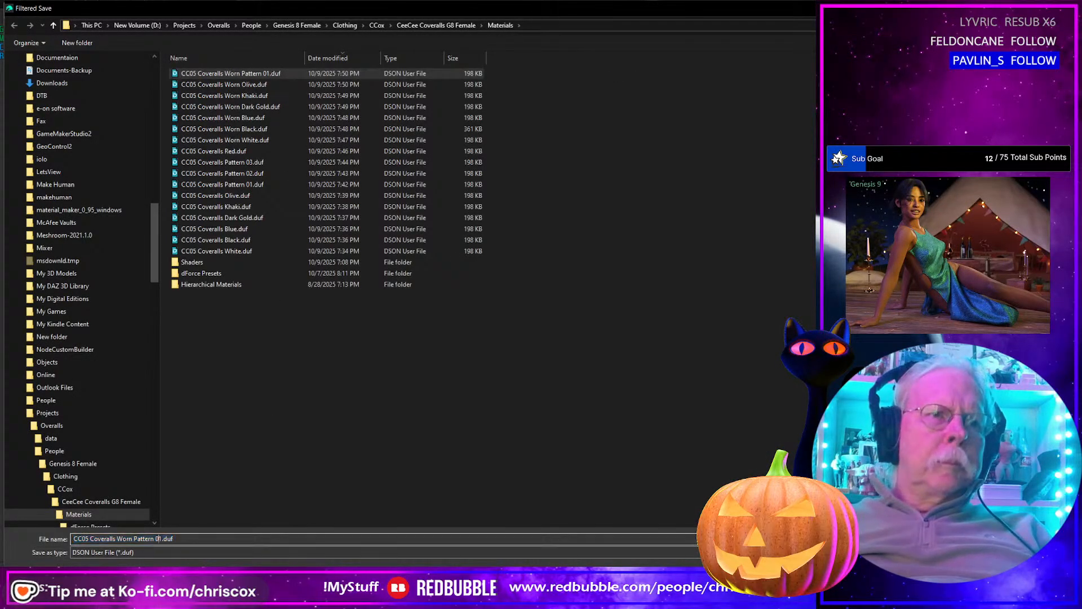
pyautogui.press('Return')
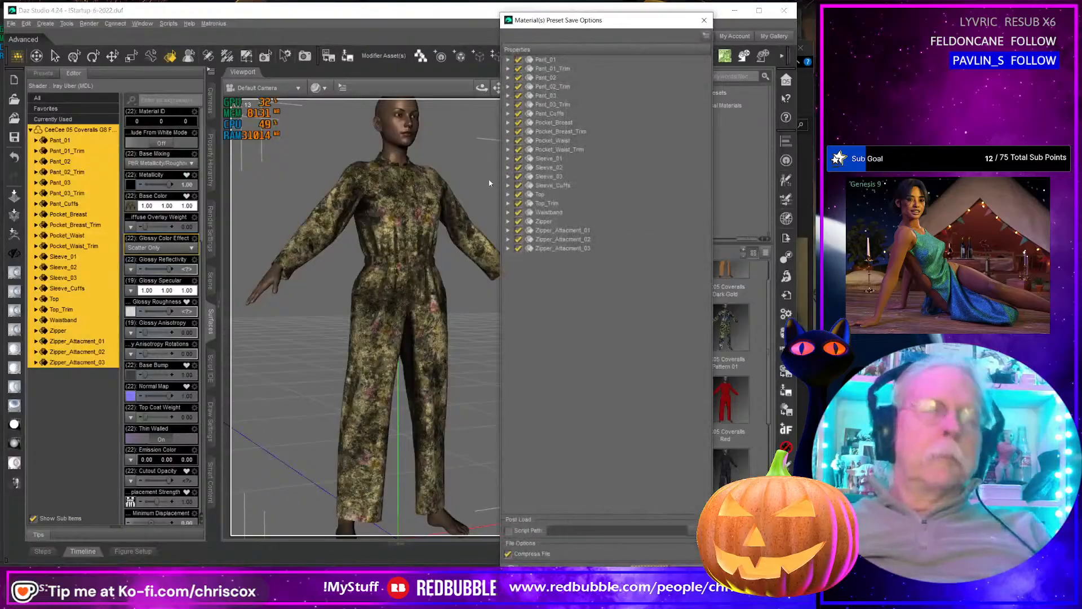
# Step: Exclude all simulation settings from the Worn Pattern 02 preset and accept the save options
pyautogui.moveTo(581, 230)
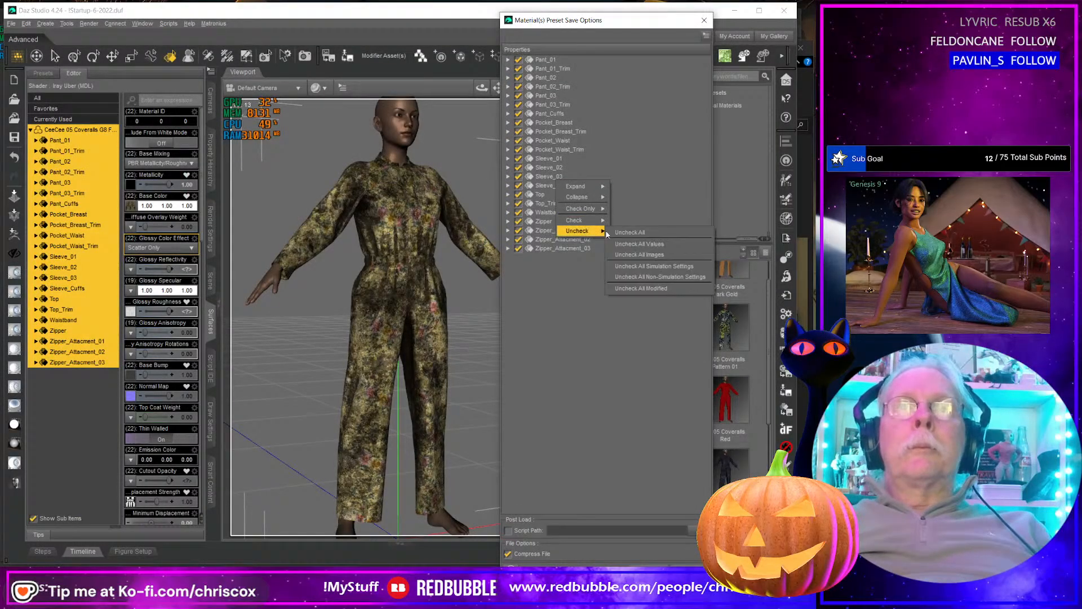
pyautogui.click(654, 263)
pyautogui.click(646, 570)
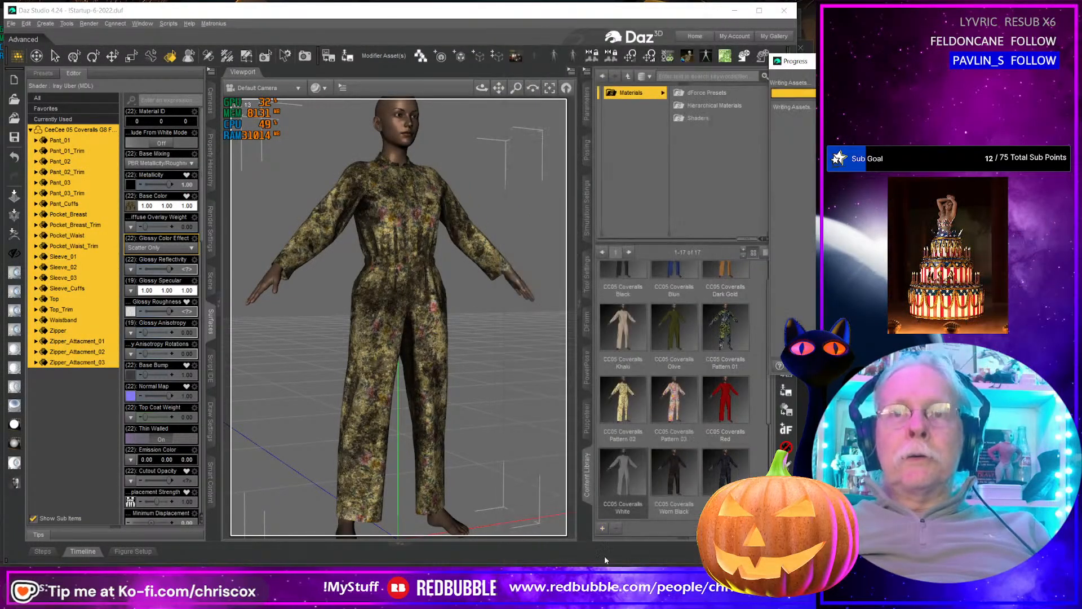
# Step: Apply CC05 Coveralls_Worn_Playsuit 03_BaseColor.jpg from the File Explorer texture folder as the Base Color map of all coveralls surfaces, and return to Daz Studio
pyautogui.click(486, 589)
pyautogui.click(530, 269)
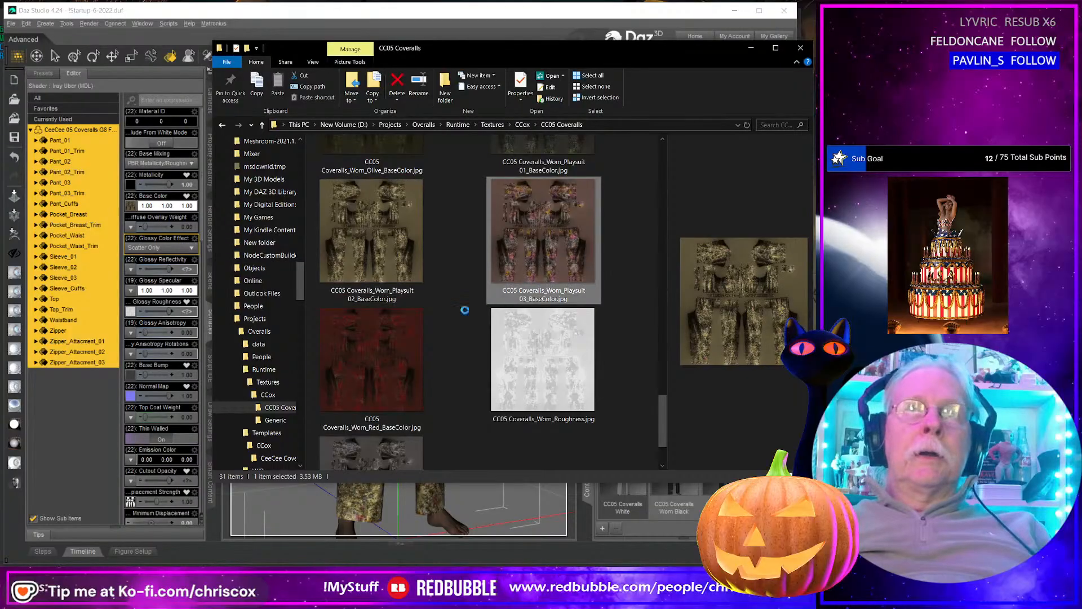
pyautogui.moveTo(133, 211); pyautogui.dragTo(132, 208)
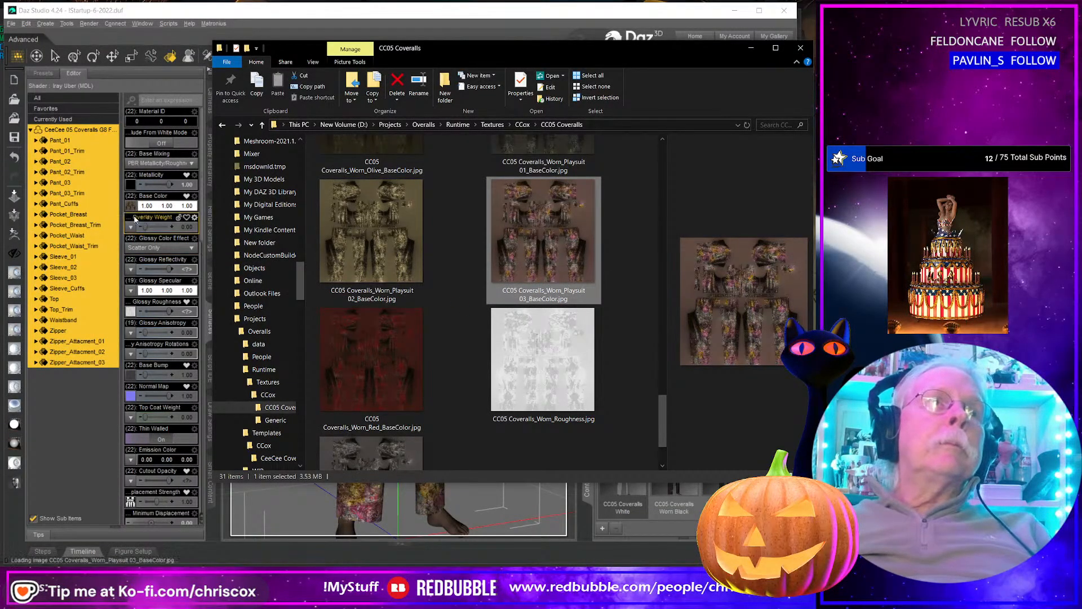
pyautogui.click(169, 261)
# Step: Create a Material(s) Preset named CC05 Coveralls Worn Pattern 03 in the coveralls Materials folder, basing its name on the Worn Pattern 02 file
pyautogui.click(605, 529)
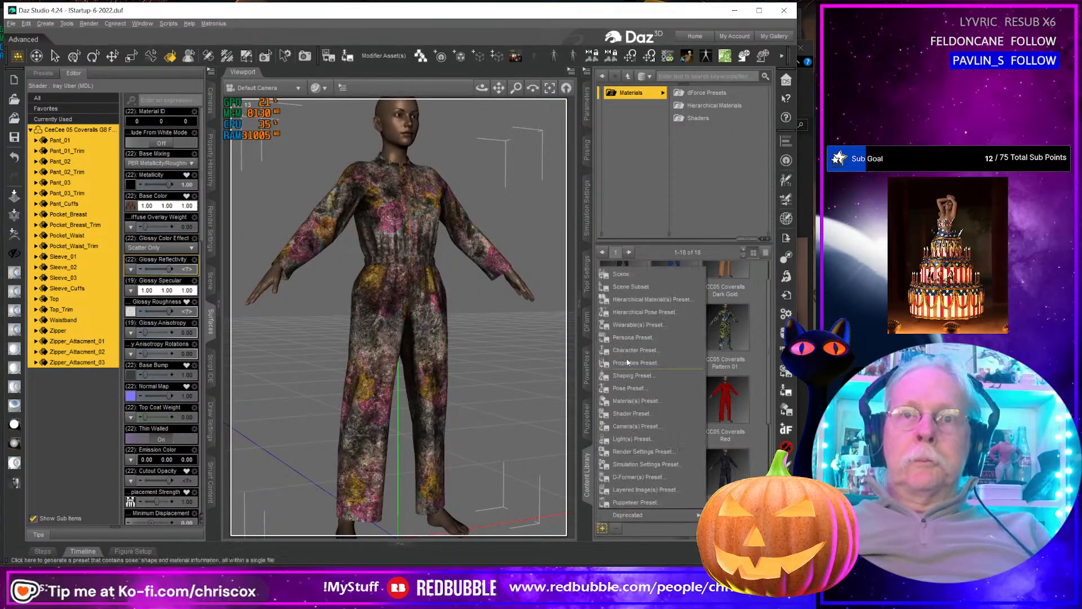
pyautogui.click(643, 402)
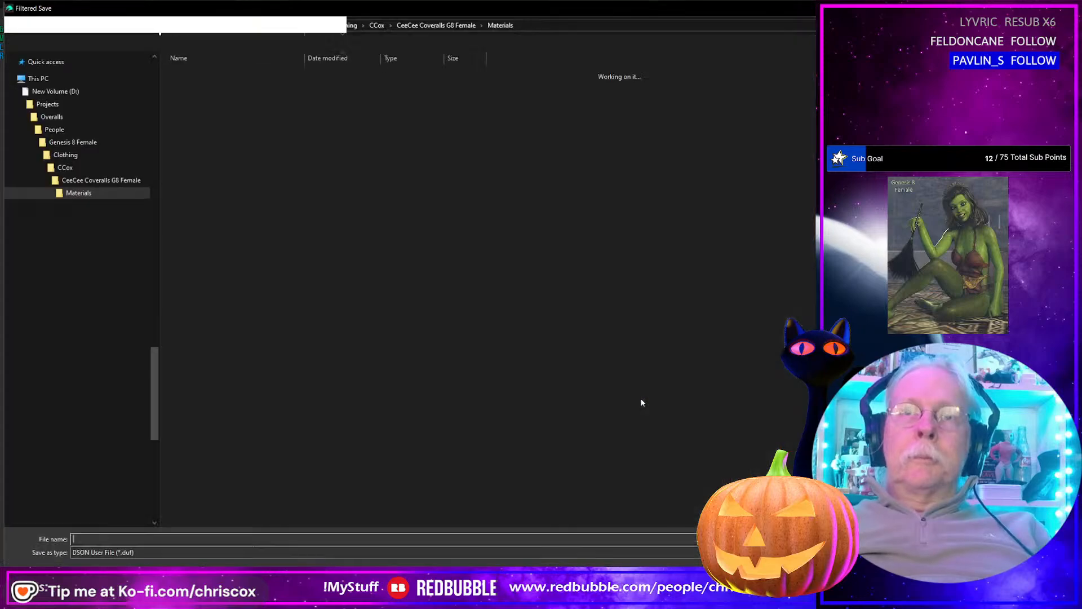
pyautogui.click(272, 73)
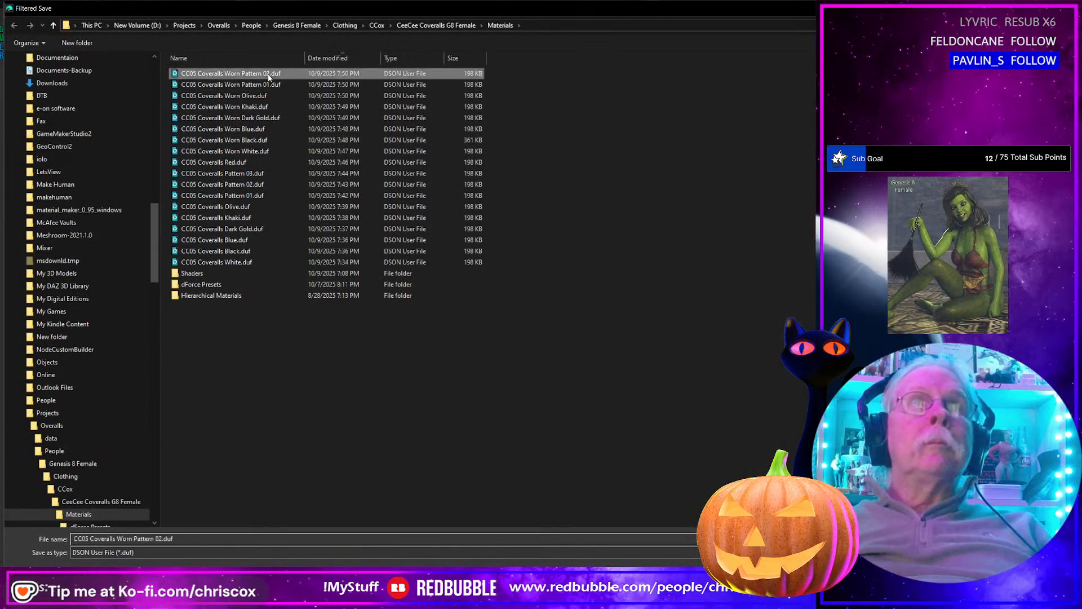
pyautogui.click(159, 539)
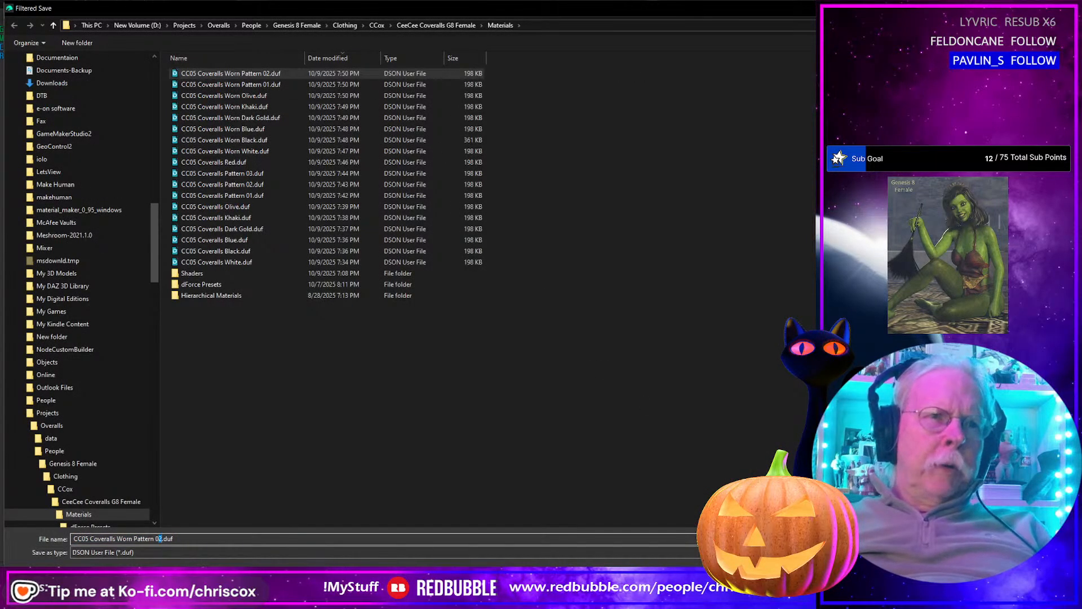
pyautogui.press('Return')
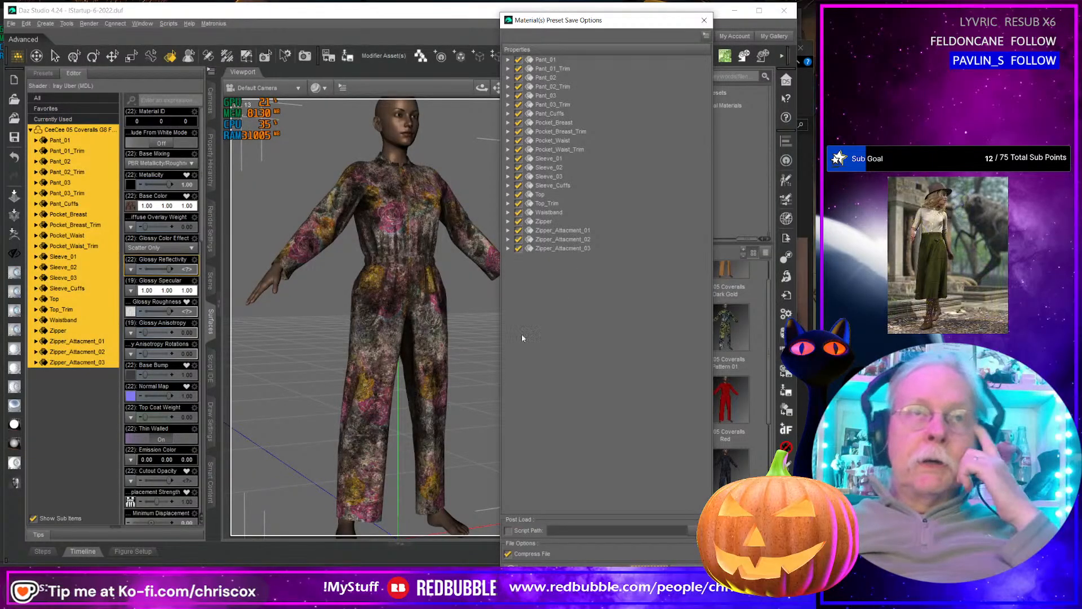
# Step: Include only the non-simulation settings in the Worn Pattern 03 preset and accept the save options
pyautogui.rightClick(573, 242)
pyautogui.moveTo(598, 270)
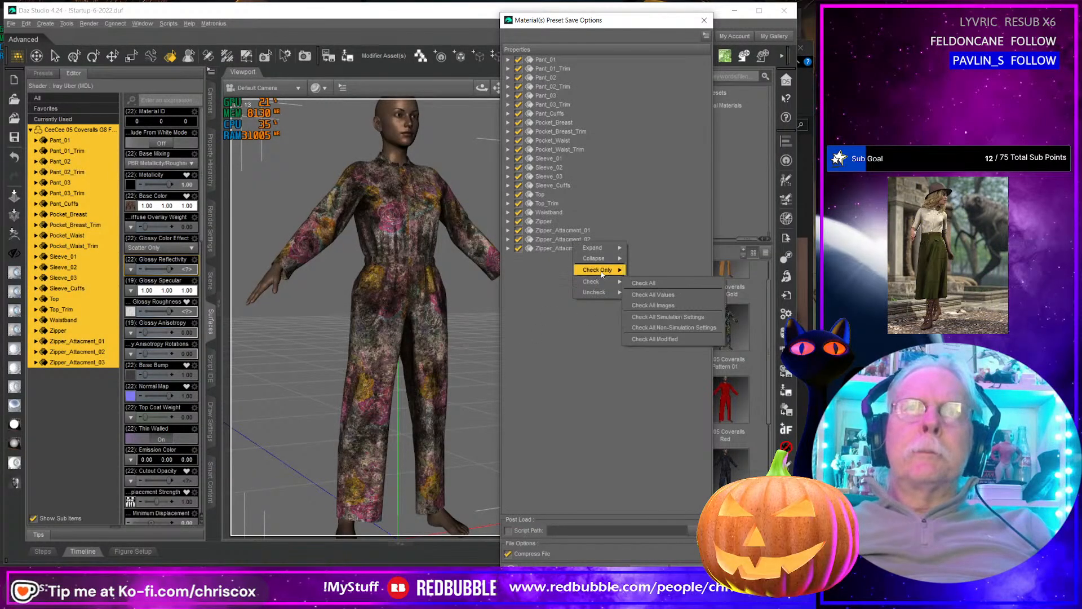
pyautogui.click(673, 325)
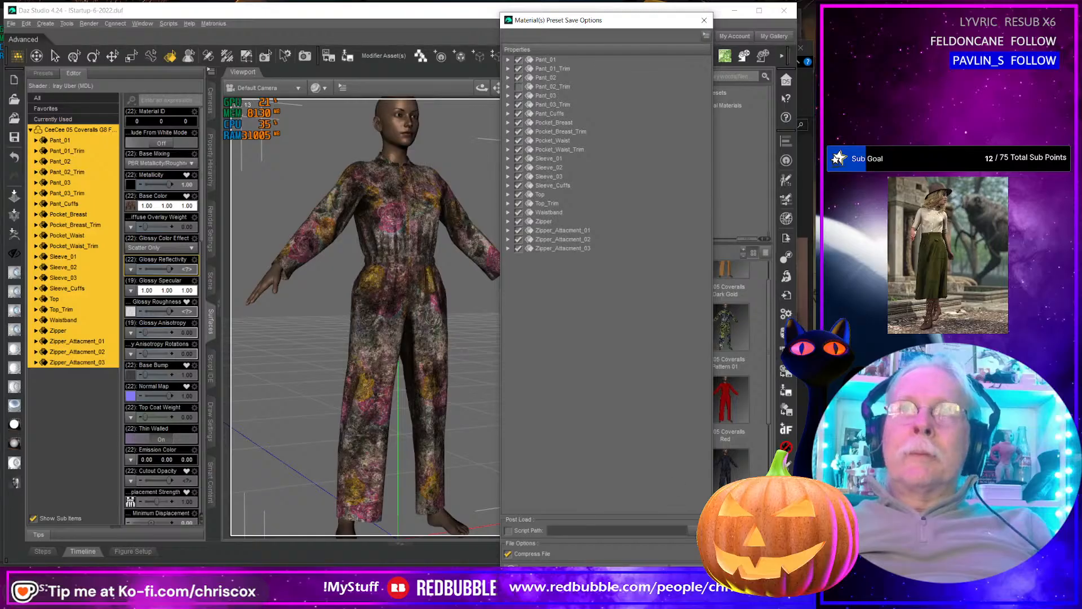
pyautogui.click(649, 571)
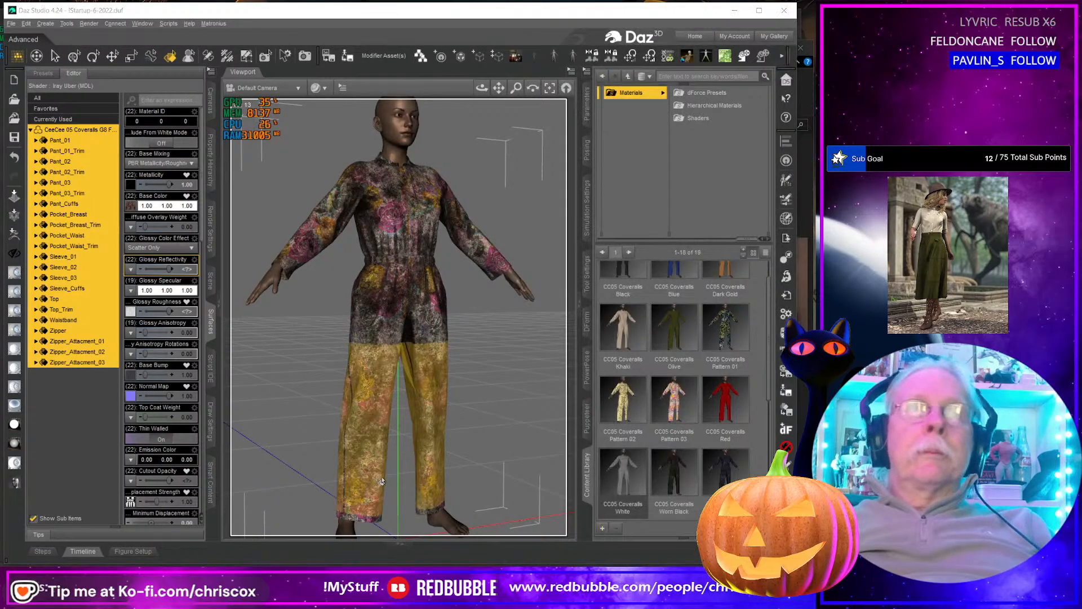
# Step: Apply CC05 Coveralls_Worn_Red_BaseColor.jpg from the File Explorer texture folder as the Base Color map of all coveralls surfaces, and return to Daz Studio
pyautogui.hotkey('alt', 'Tab')
pyautogui.click(378, 368)
pyautogui.moveTo(379, 368); pyautogui.dragTo(133, 205)
pyautogui.hotkey('alt', 'Tab')
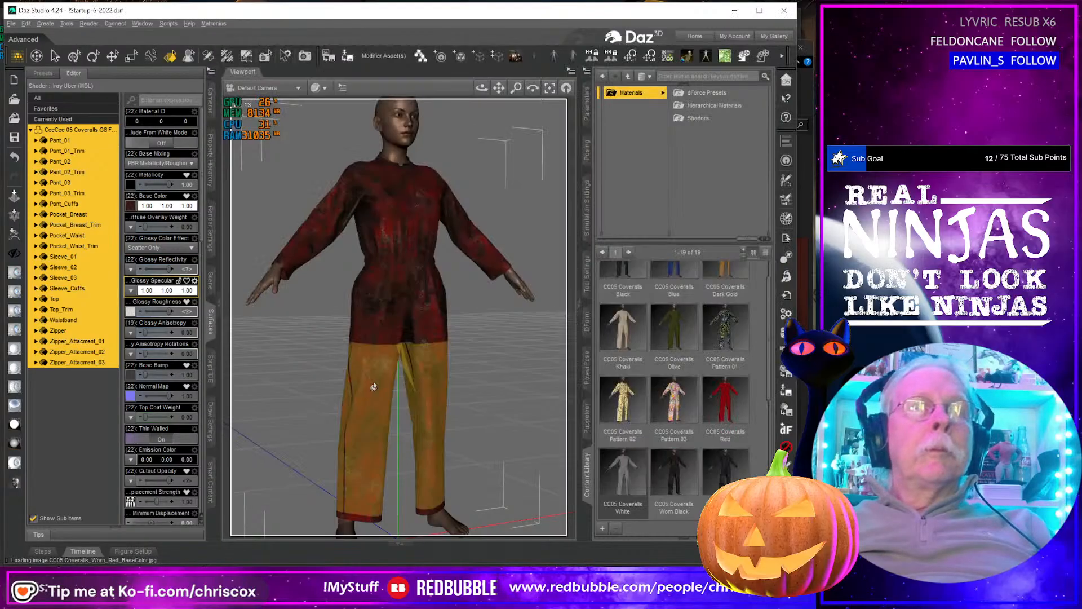
# Step: Create a Material(s) Preset named CC05 Coveralls Worn Red in the coveralls Materials folder, basing its name on the Worn Khaki file
pyautogui.click(601, 529)
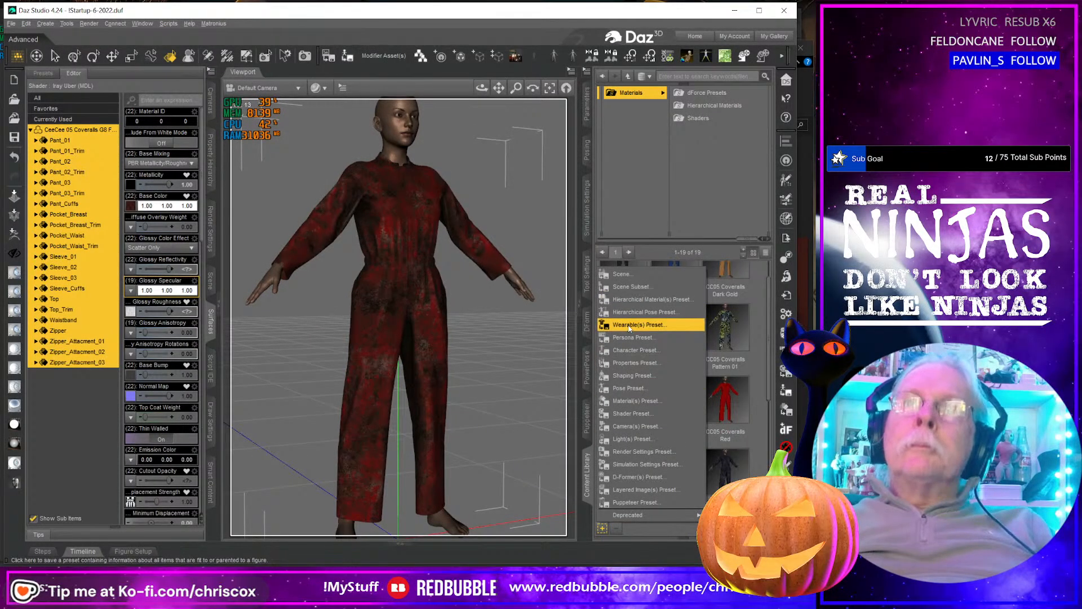
pyautogui.click(634, 397)
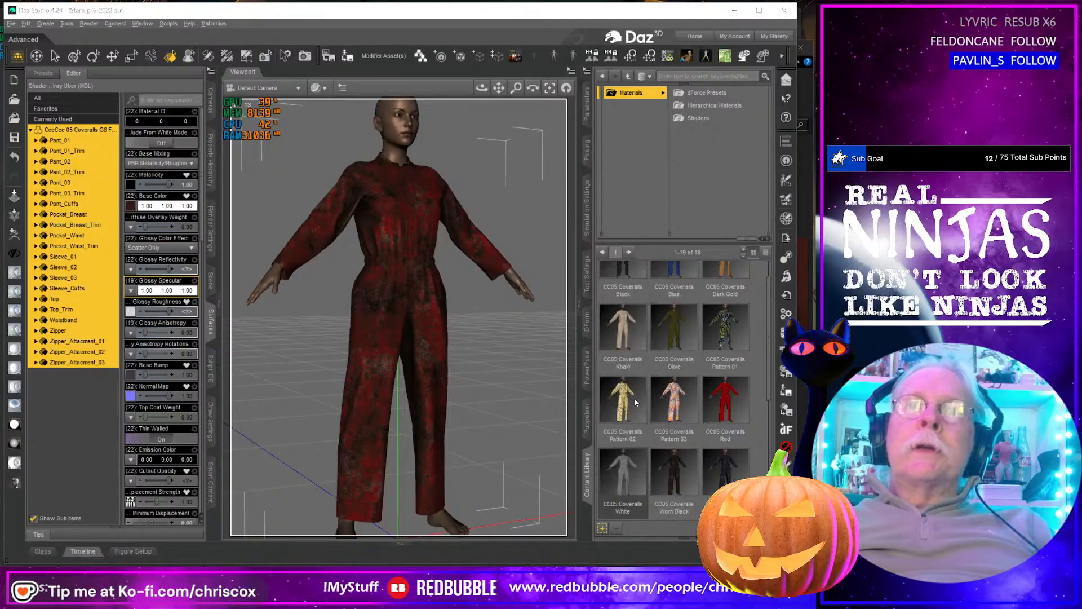
pyautogui.click(248, 118)
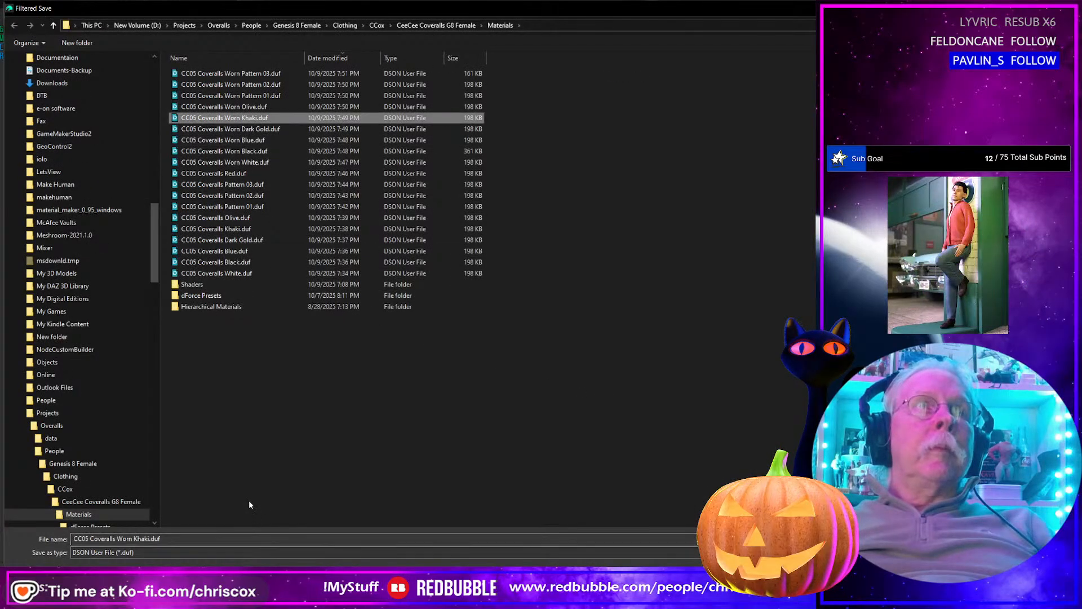
pyautogui.click(141, 538)
pyautogui.doubleClick(141, 538)
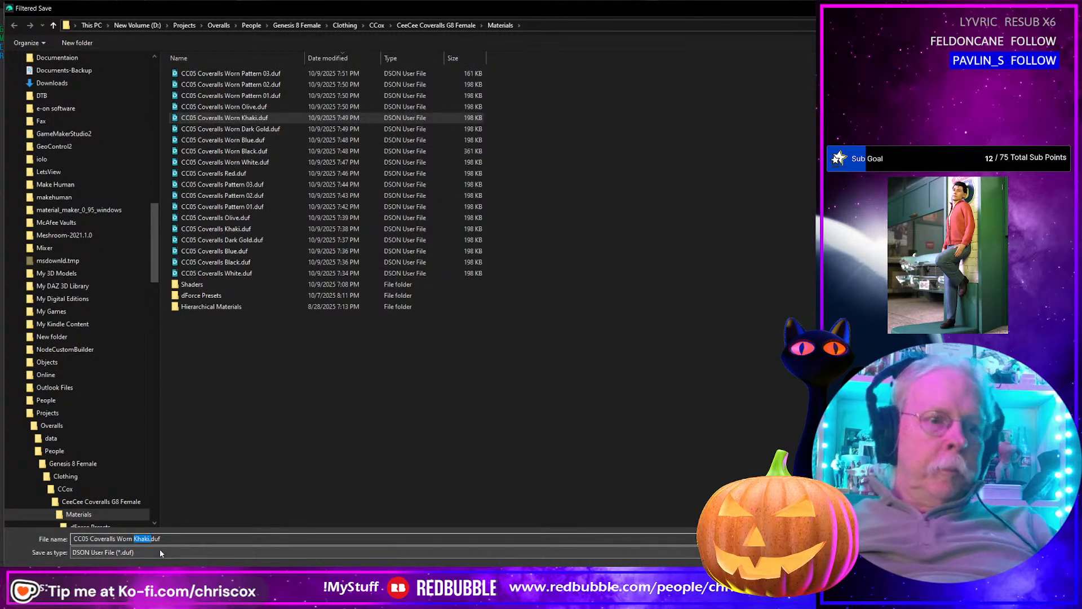
pyautogui.write('Re')
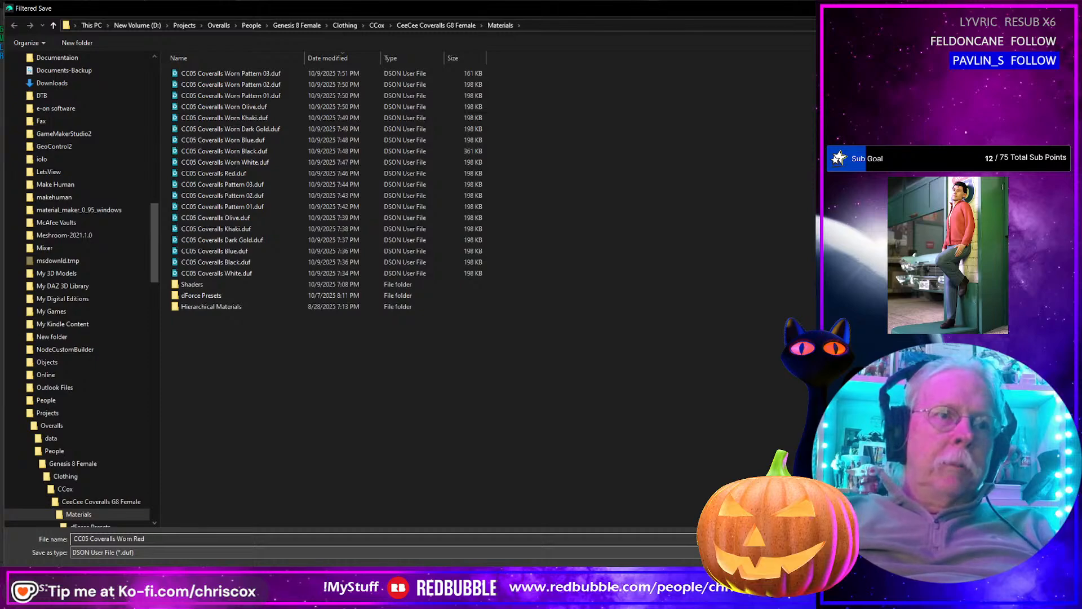
pyautogui.press('Return')
# Step: Exclude all simulation settings from the Worn Red preset and accept the save options
pyautogui.rightClick(549, 243)
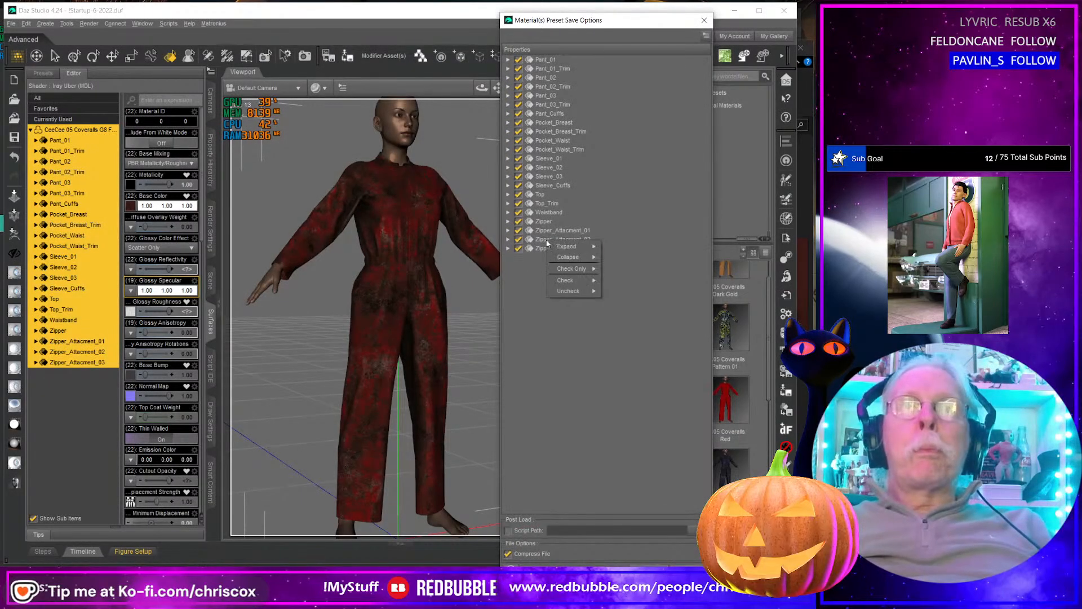
pyautogui.moveTo(569, 282)
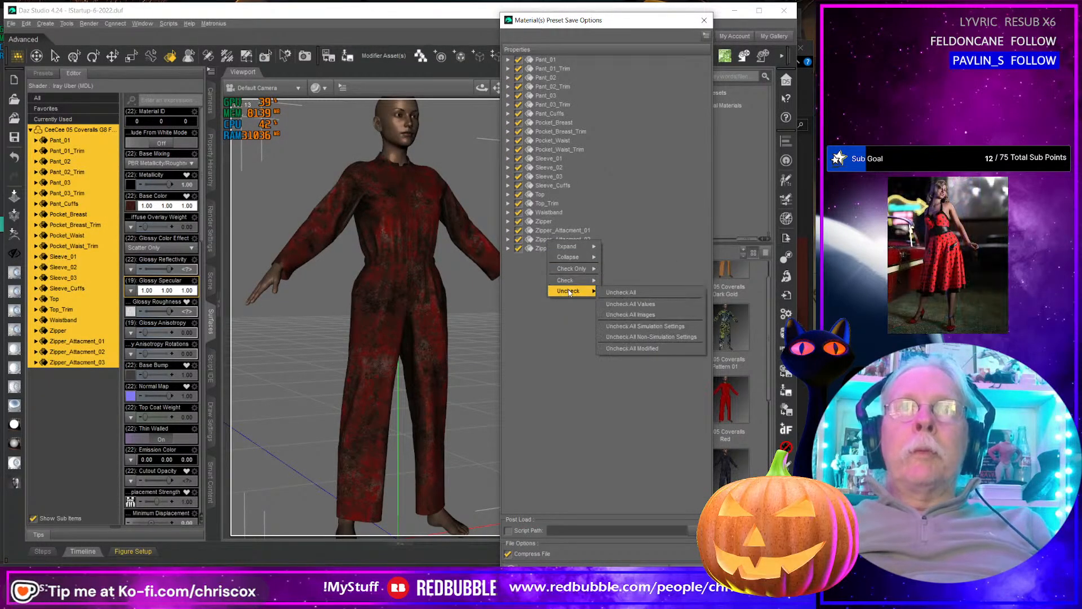
pyautogui.click(644, 326)
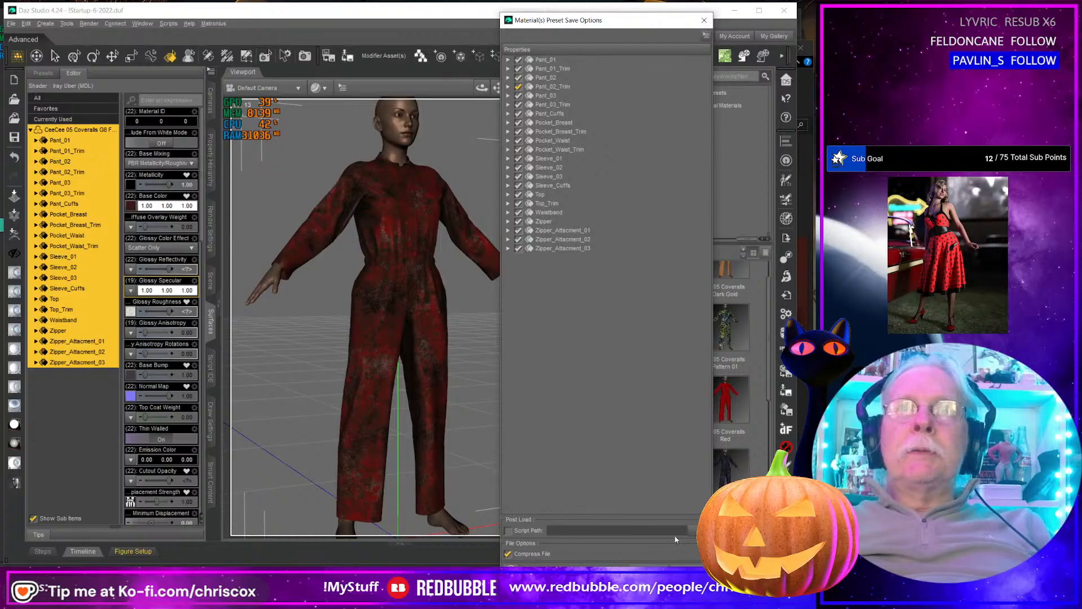
pyautogui.click(649, 570)
# Step: Apply the worn white texture that follows the worn red one in File Explorer as the coveralls' Base Color map, and return to Daz Studio
pyautogui.hotkey('alt', 'Tab')
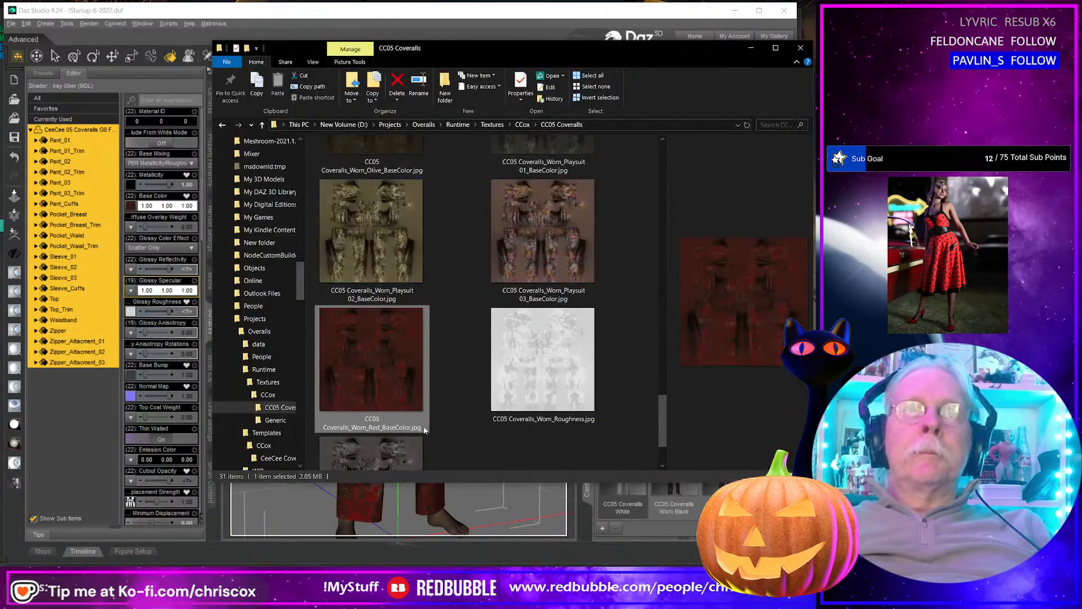
pyautogui.moveTo(388, 450); pyautogui.dragTo(135, 212)
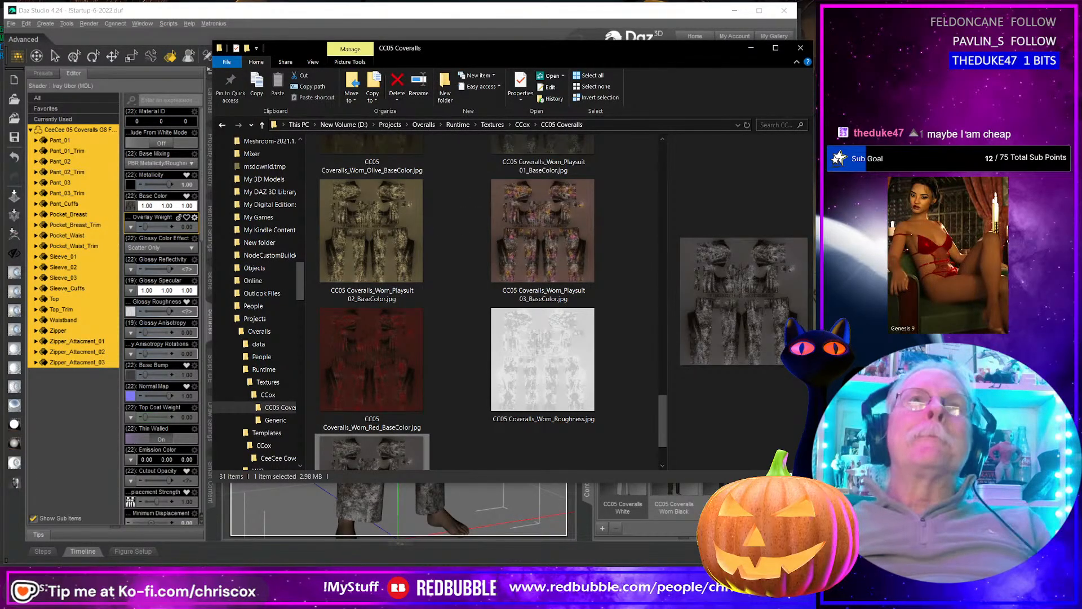
pyautogui.moveTo(733, 53); pyautogui.dragTo(708, 42)
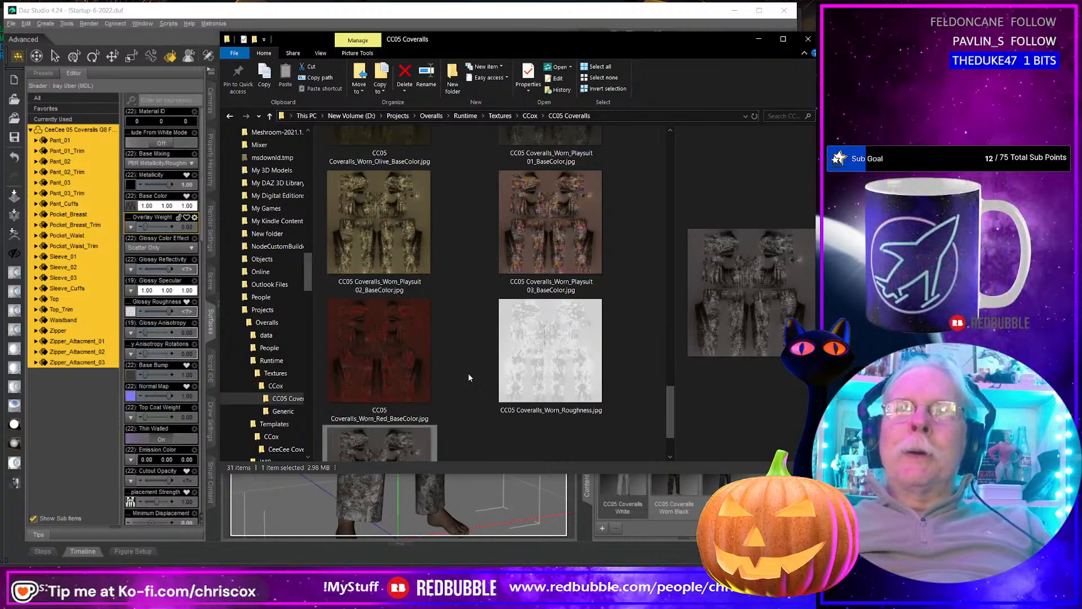
pyautogui.hotkey('alt', 'Tab')
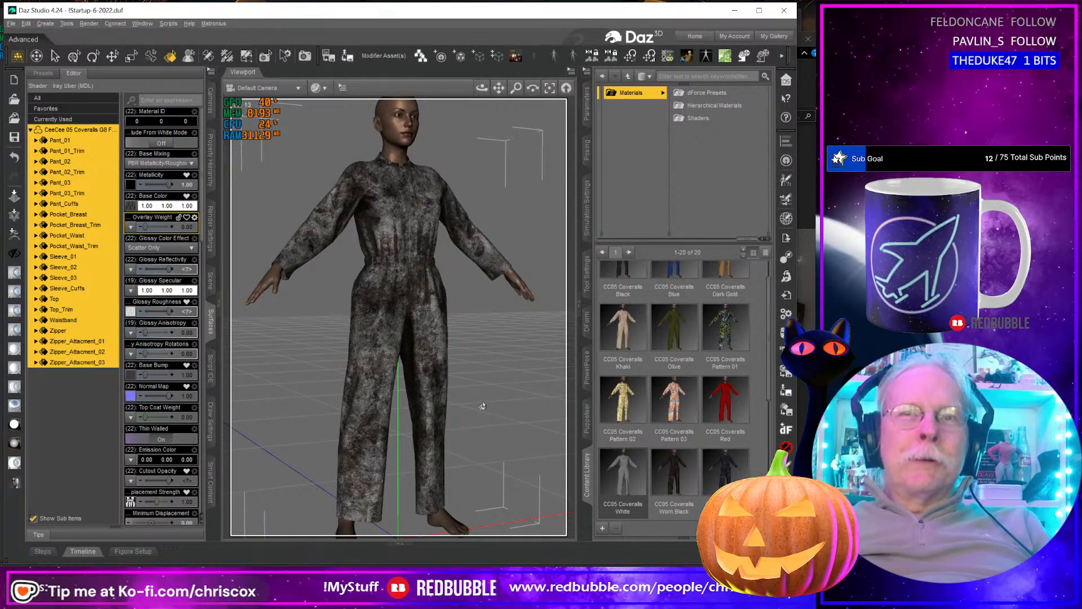
# Step: Select all surfaces of the coveralls and run the Default Base script on them
pyautogui.scroll(-3, 696, 452)
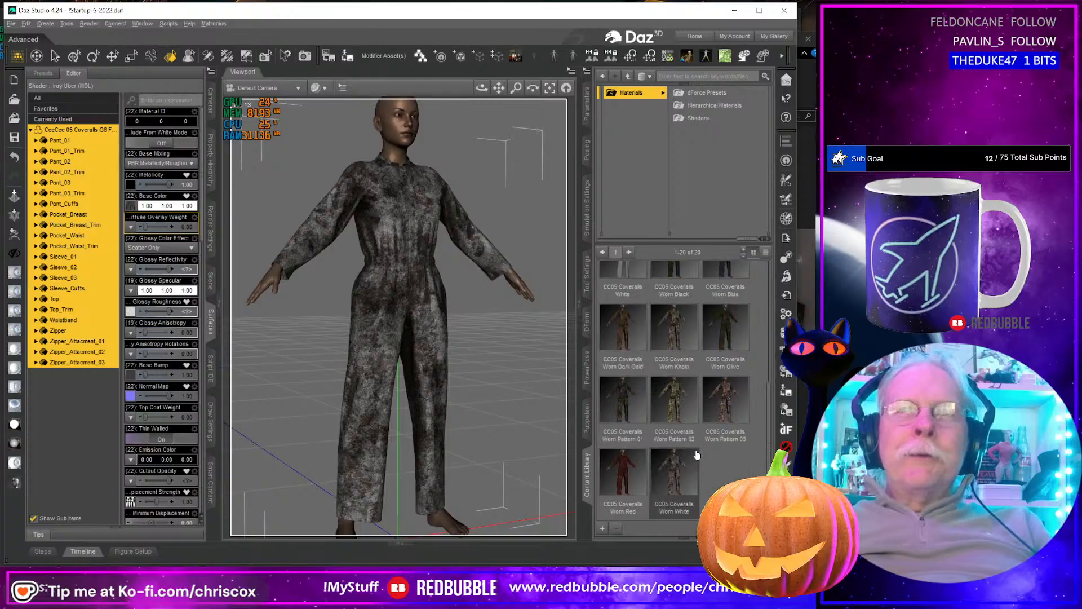
pyautogui.moveTo(682, 485); pyautogui.dragTo(430, 434)
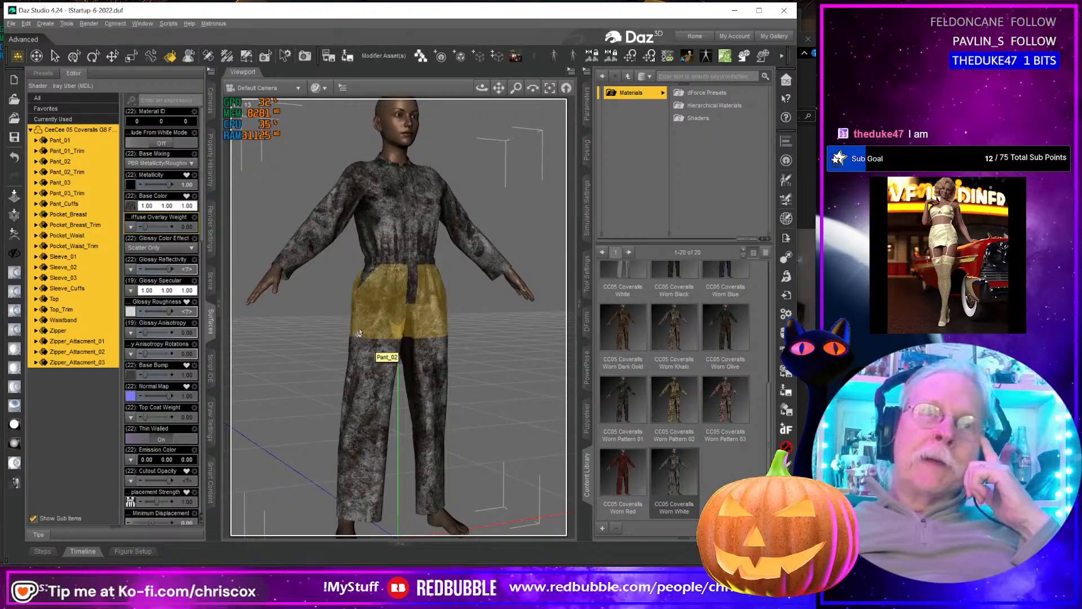
pyautogui.click(360, 330)
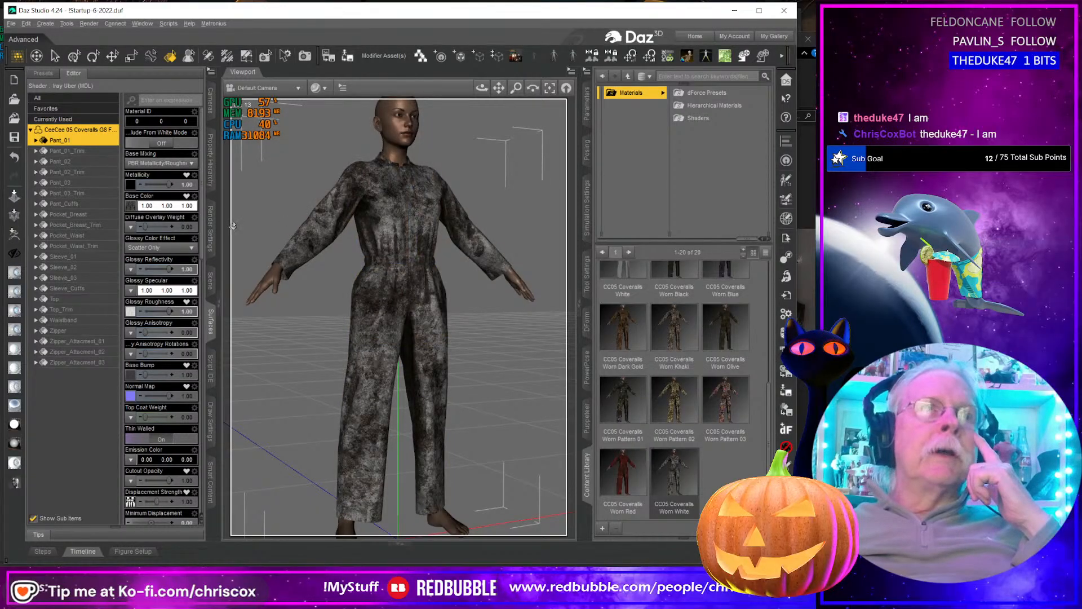
pyautogui.click(80, 131)
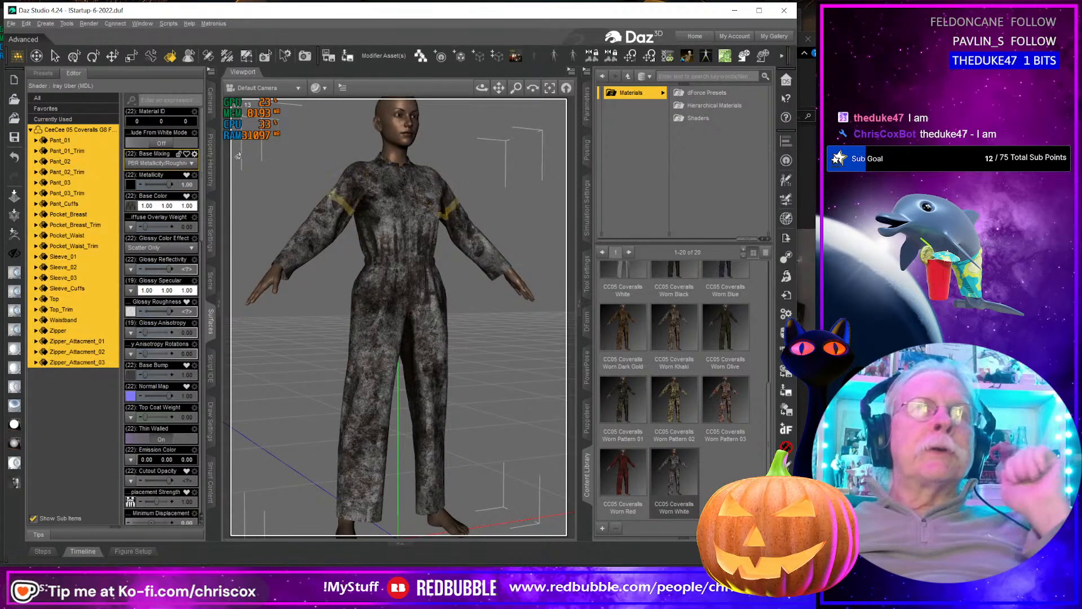
pyautogui.click(169, 23)
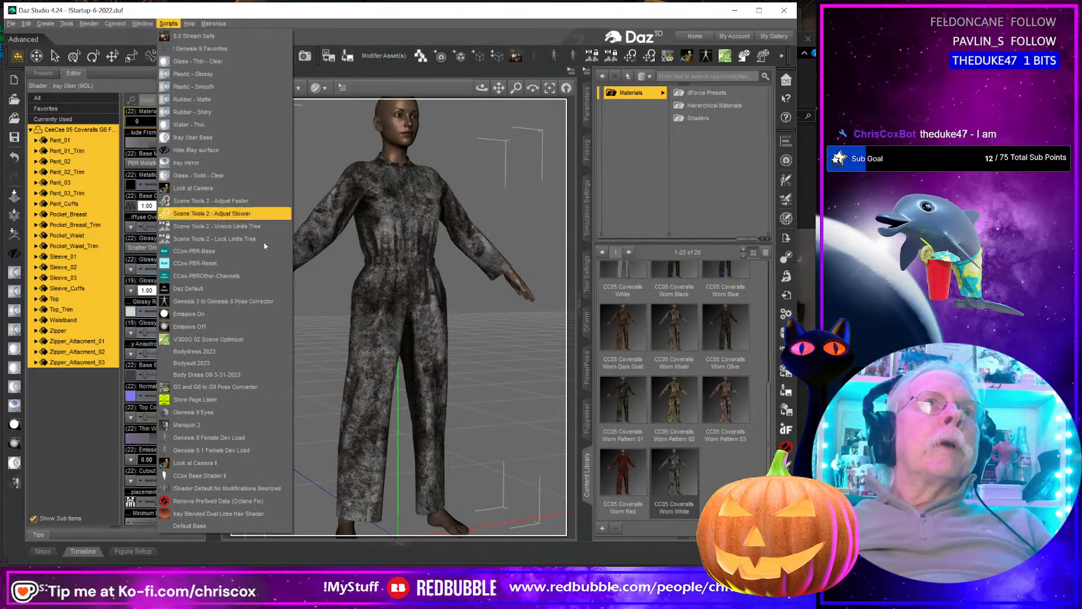
pyautogui.click(209, 527)
# Step: Set the Cutout Opacity of all coveralls surfaces to 1.00
pyautogui.moveTo(482, 88)
pyautogui.mouseDown()
pyautogui.moveTo(555, 107)
pyautogui.moveTo(600, 104)
pyautogui.moveTo(502, 94)
pyautogui.mouseUp()
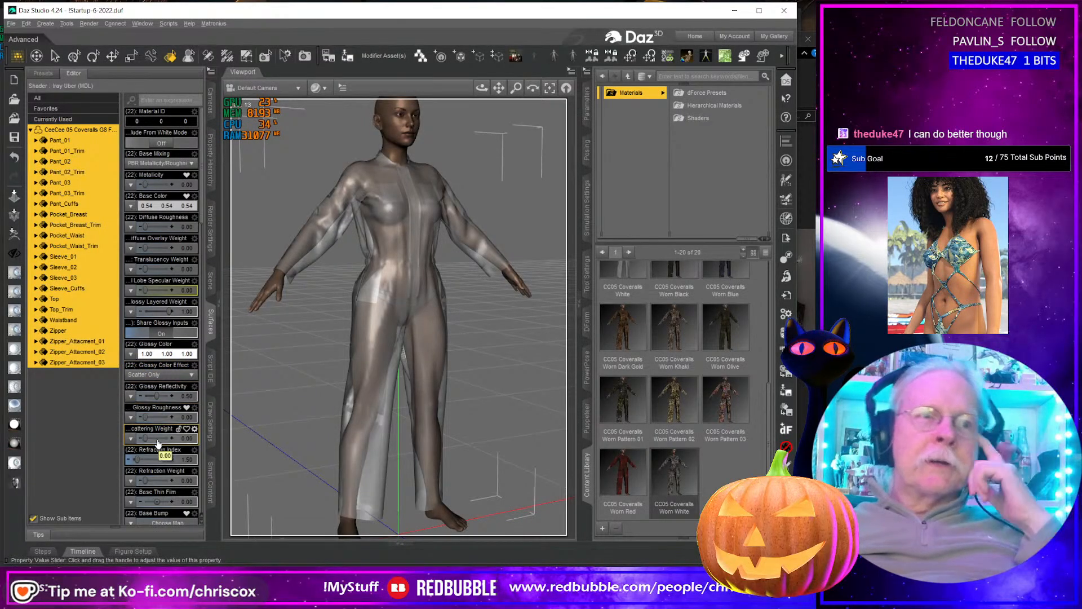
pyautogui.scroll(-3, 158, 444)
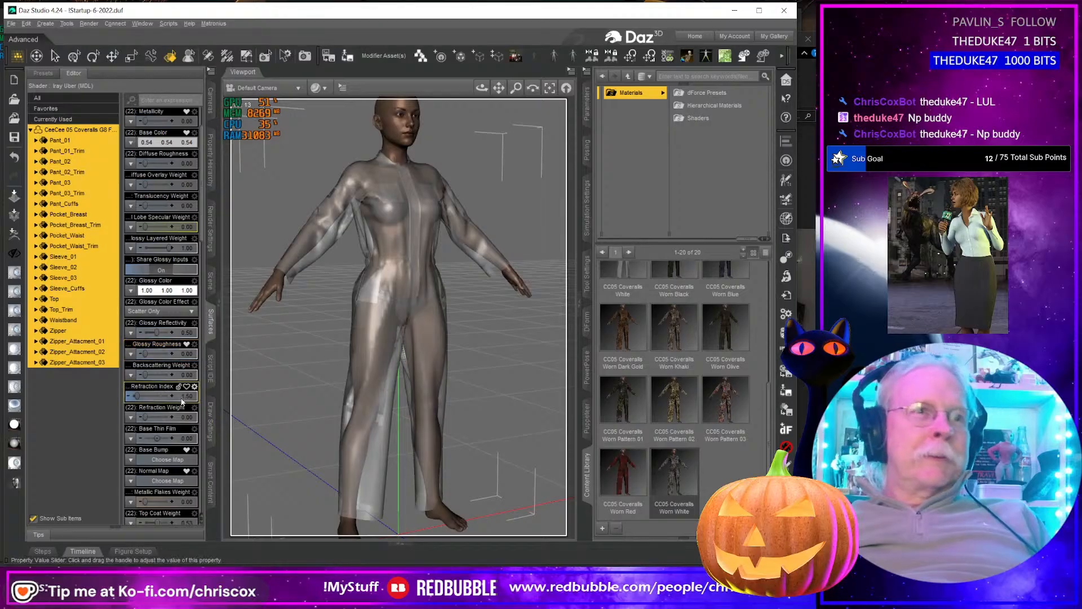
pyautogui.scroll(-5, 181, 402)
pyautogui.scroll(-1, 172, 408)
pyautogui.scroll(-5, 162, 413)
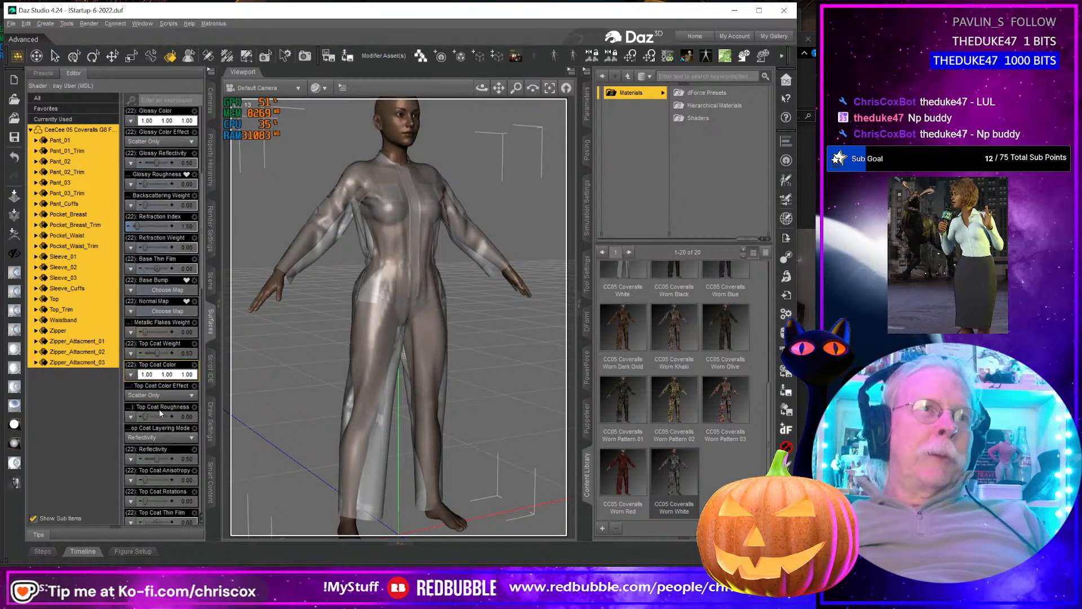
pyautogui.scroll(-1, 169, 343)
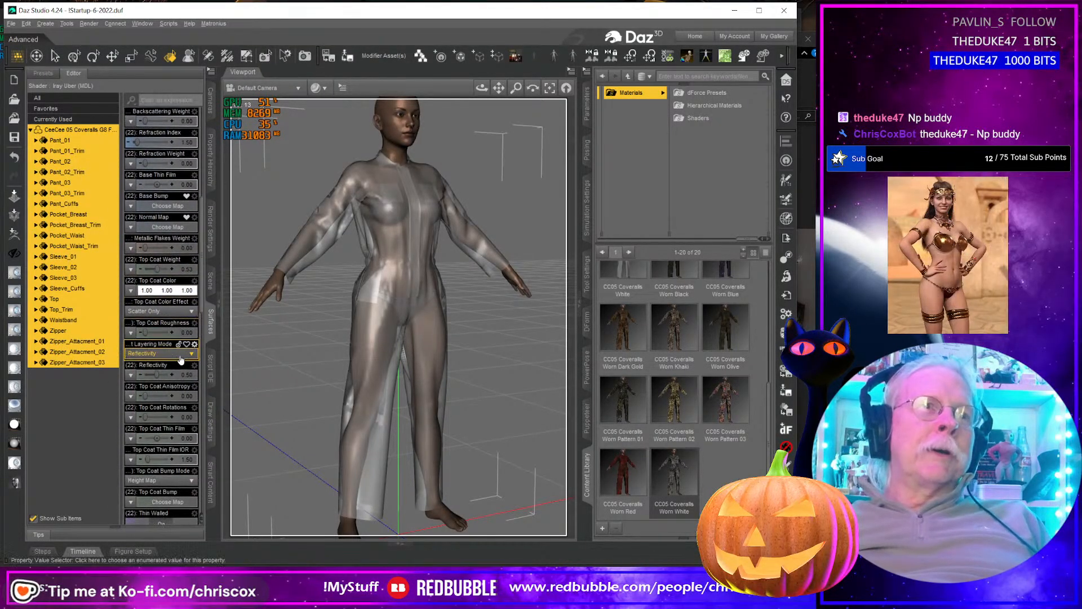
pyautogui.scroll(-7, 182, 367)
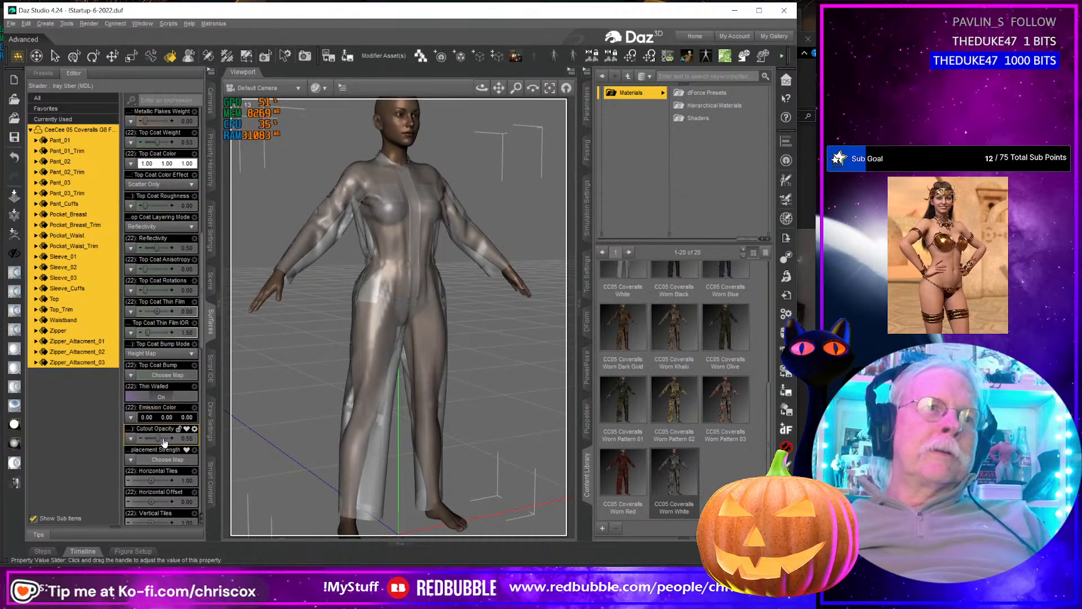
pyautogui.moveTo(156, 438); pyautogui.dragTo(189, 439)
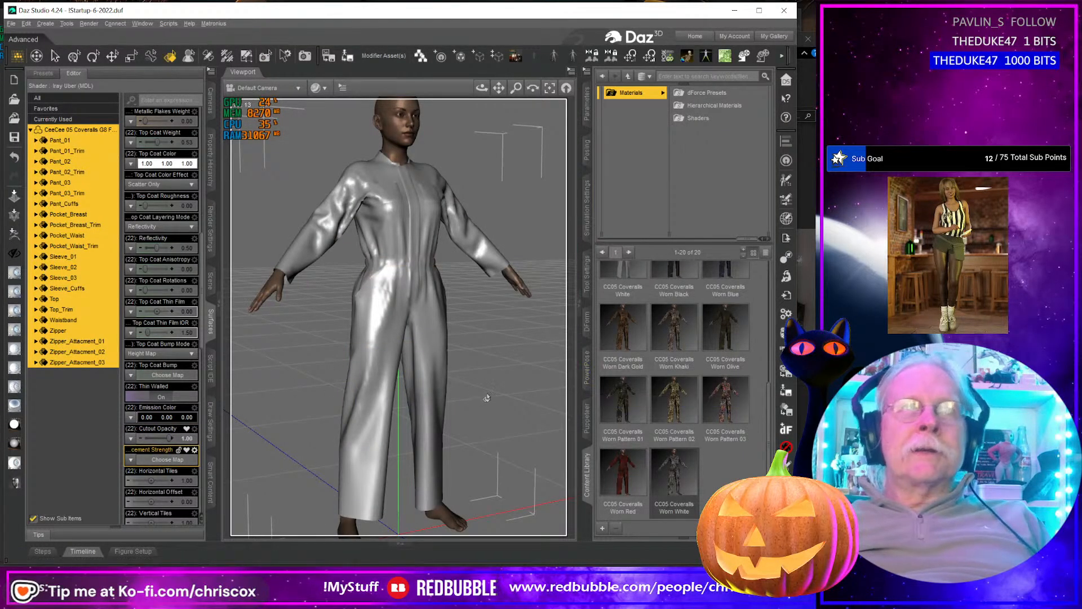
# Step: Create a Material(s) Preset named CC05 Opacity FULL in the coveralls' Materials folder
pyautogui.click(603, 530)
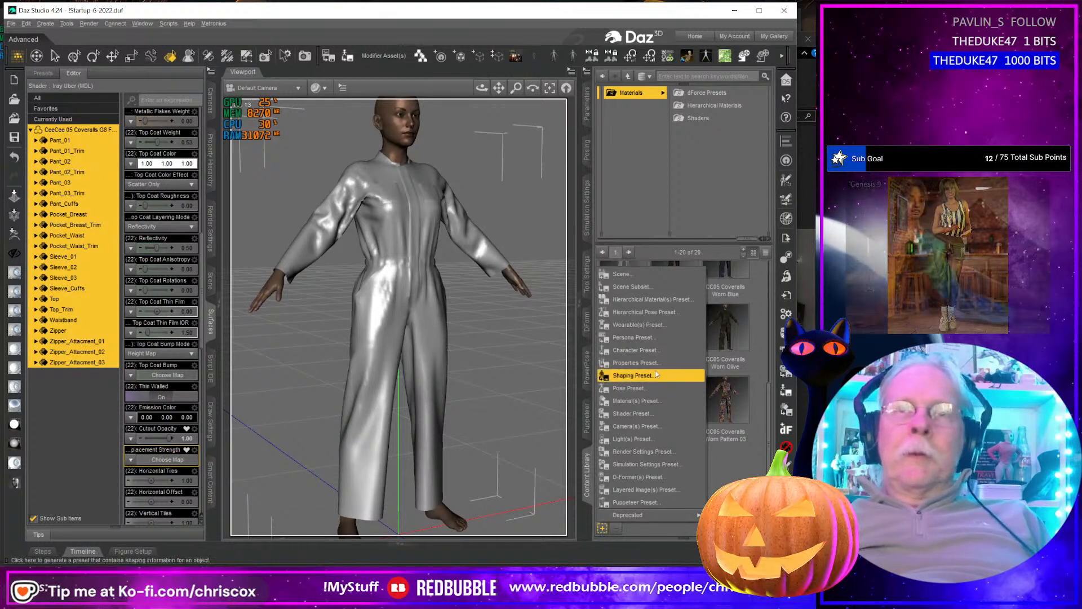
pyautogui.click(657, 400)
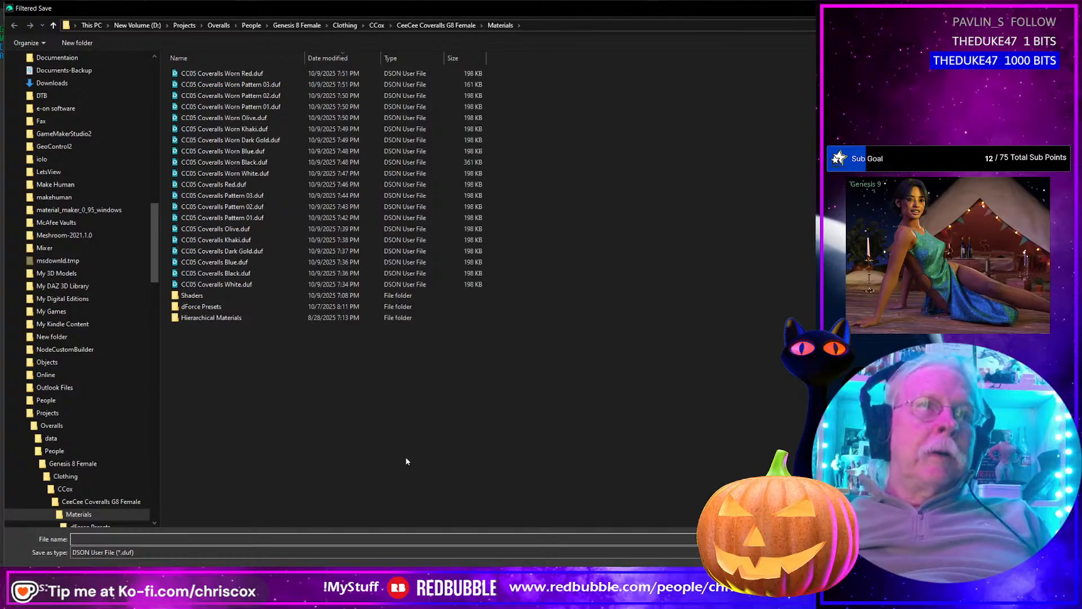
pyautogui.write('CC05')
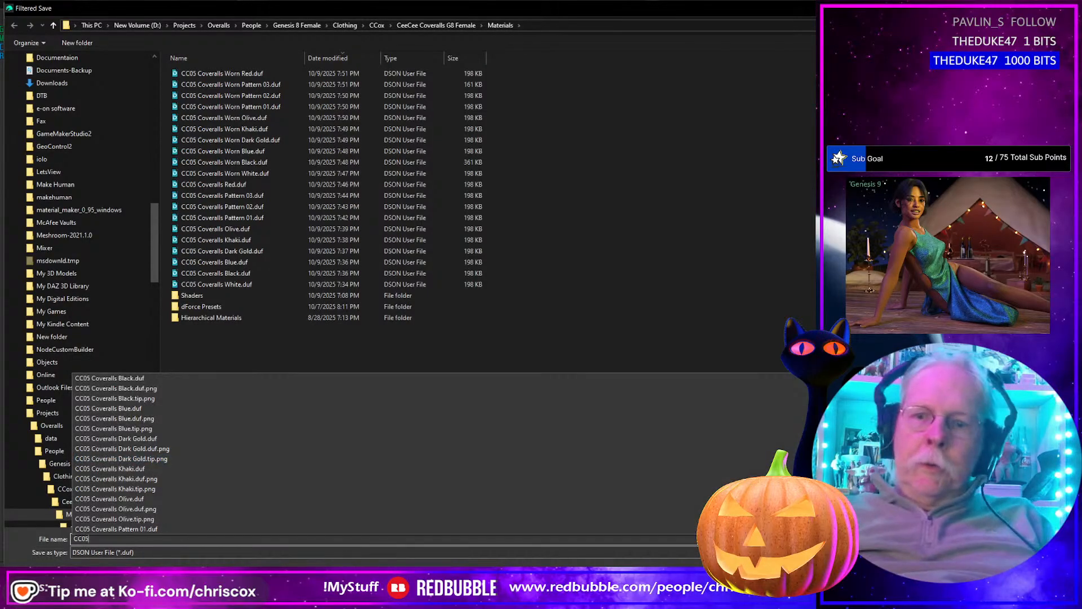
pyautogui.write(' Opacity')
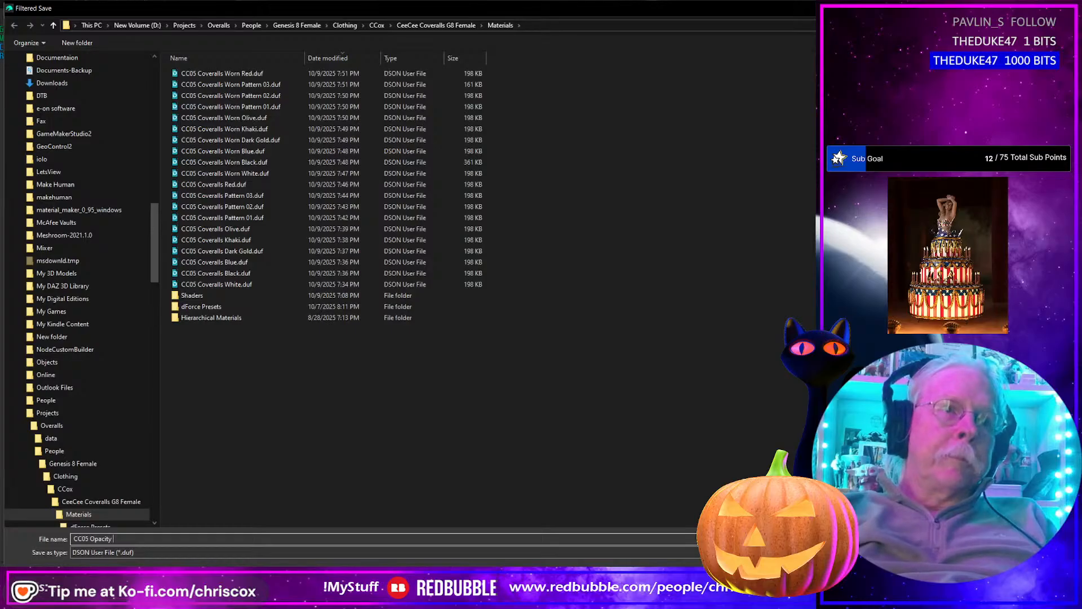
pyautogui.write(' FULL')
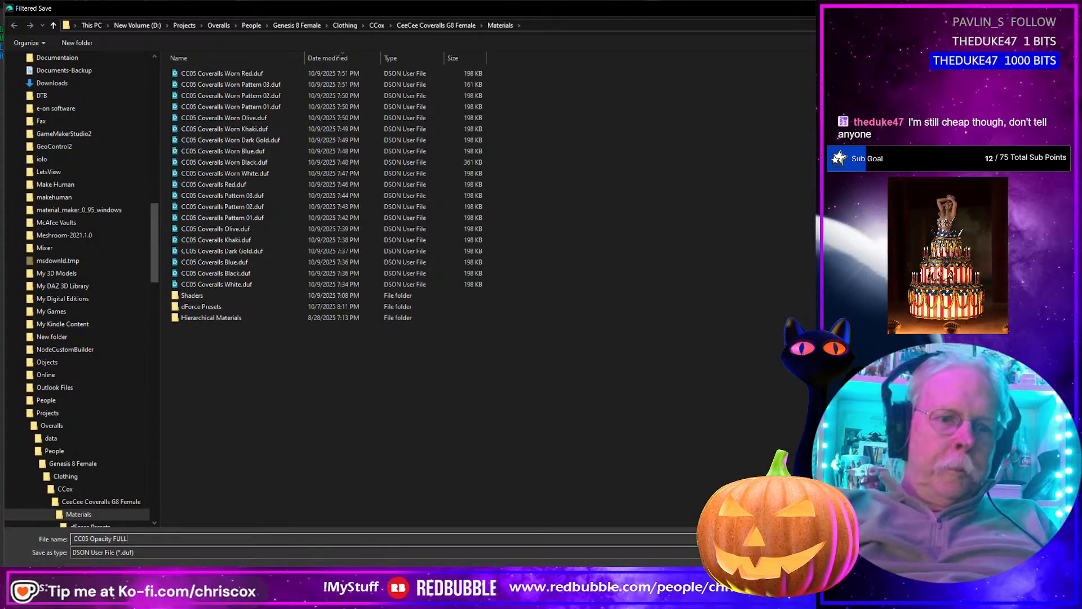
pyautogui.press('Return')
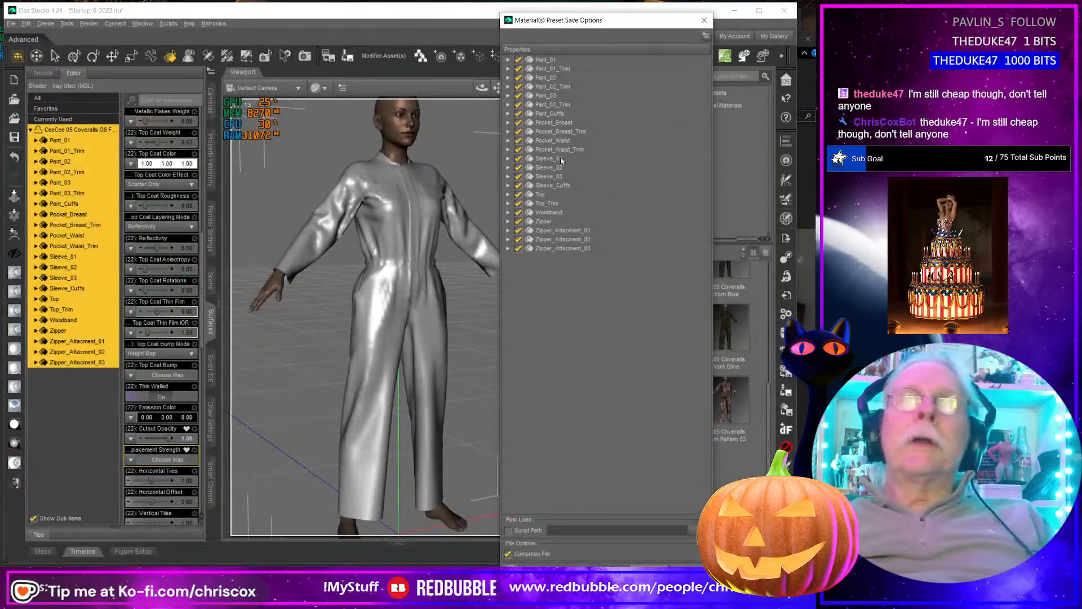
# Step: Include only modified properties in the Opacity FULL preset, expand Zipper_Attacment_03's property groups and bring up the options for unchecking properties
pyautogui.rightClick(562, 158)
pyautogui.moveTo(587, 185)
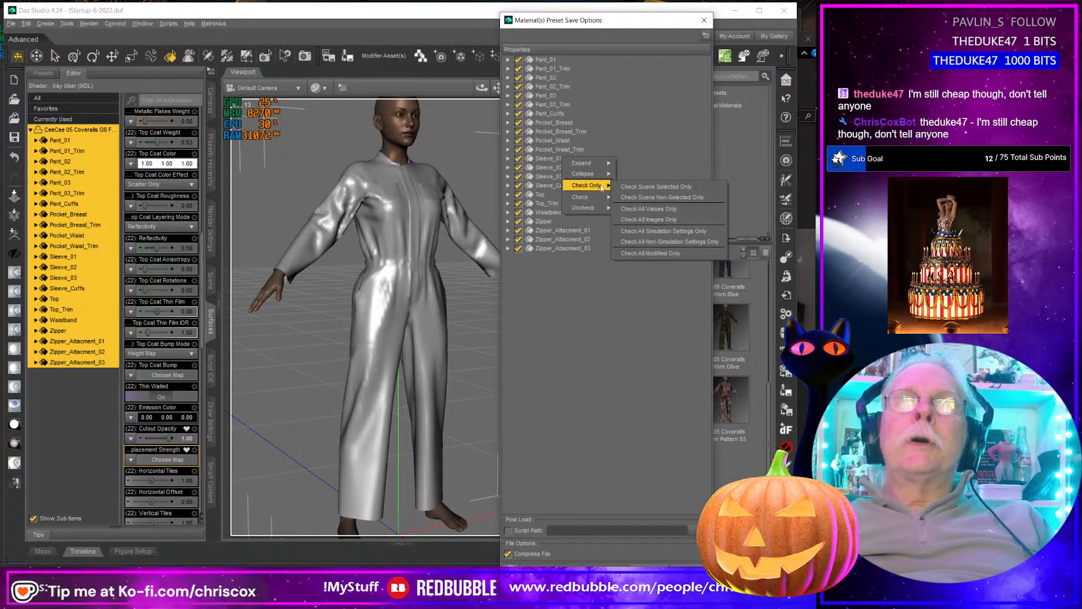
pyautogui.click(662, 256)
pyautogui.click(508, 248)
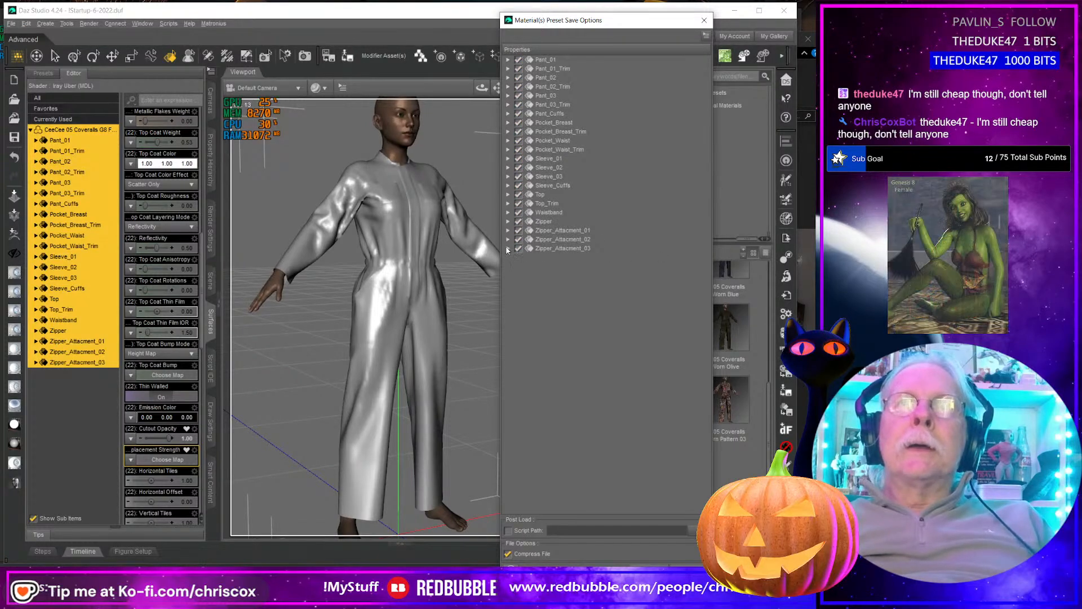
pyautogui.rightClick(562, 246)
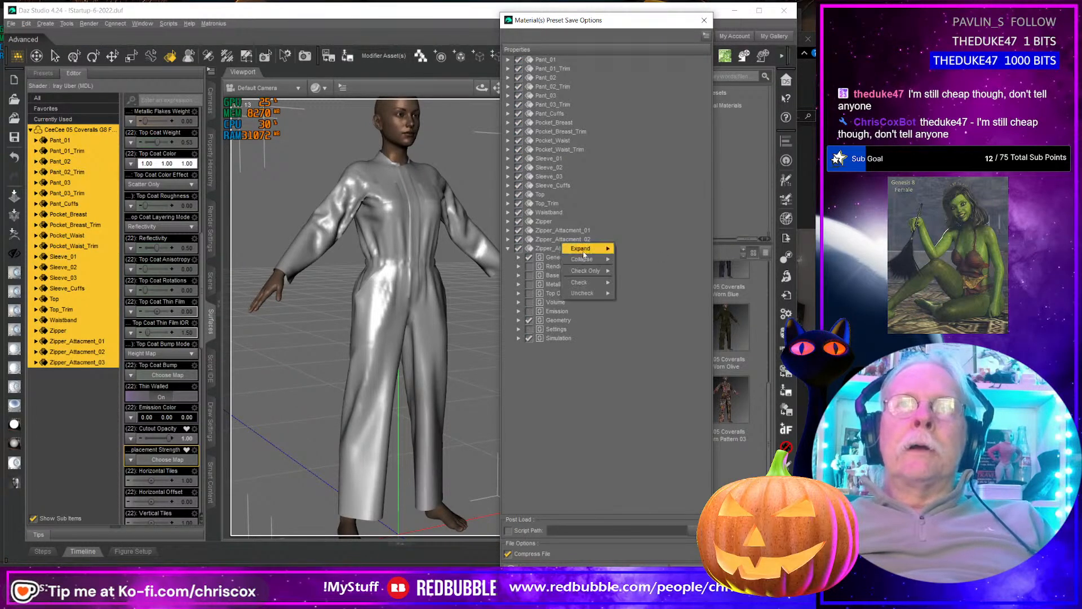
pyautogui.moveTo(596, 293)
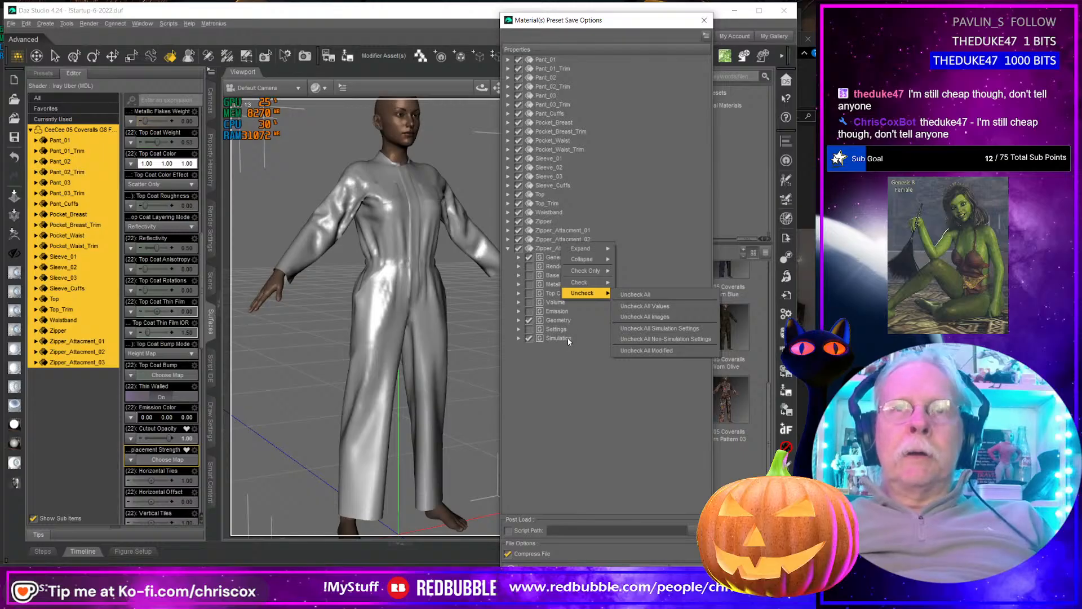
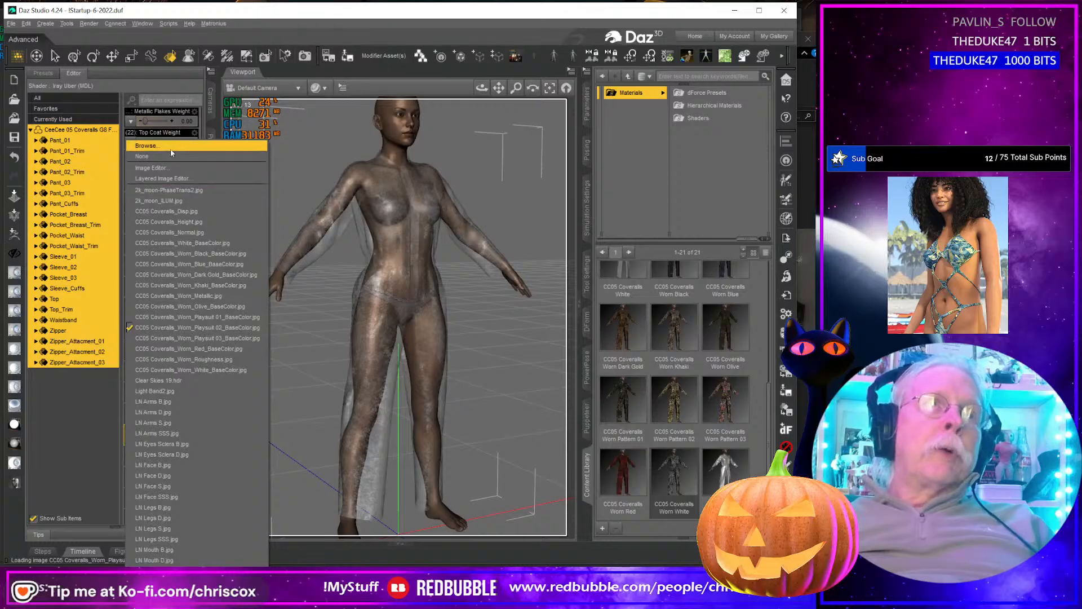
# Step: Load CC05 Coveralls_Opacity Tattered Long.jpg as the coveralls' Cutout Opacity map, deleting CC05 Coveralls_Tattered_Opacity.jpg from the texture folder while browsing
pyautogui.click(169, 146)
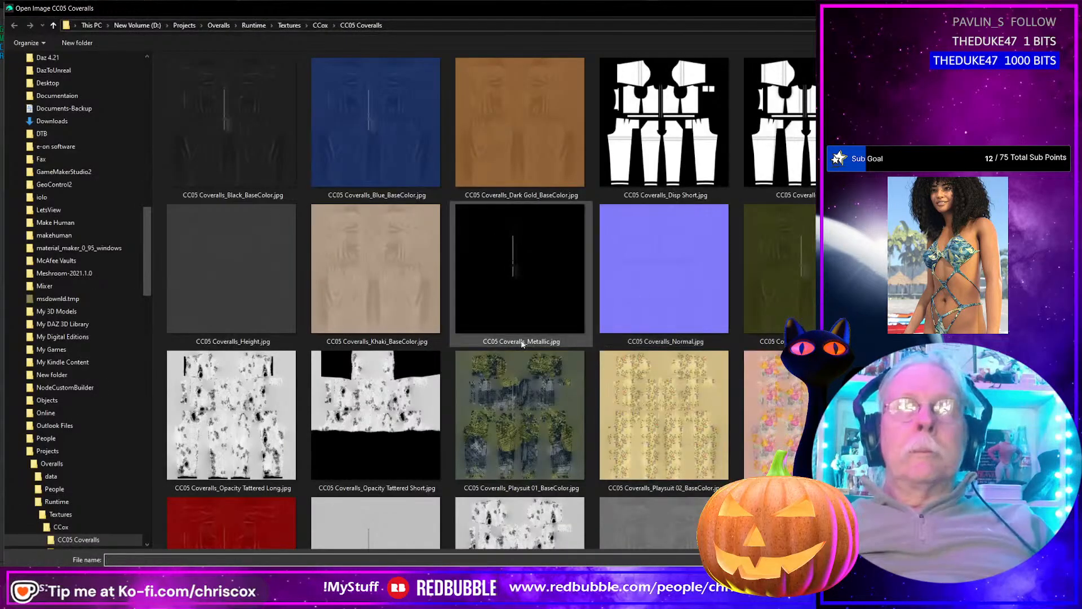
pyautogui.click(205, 433)
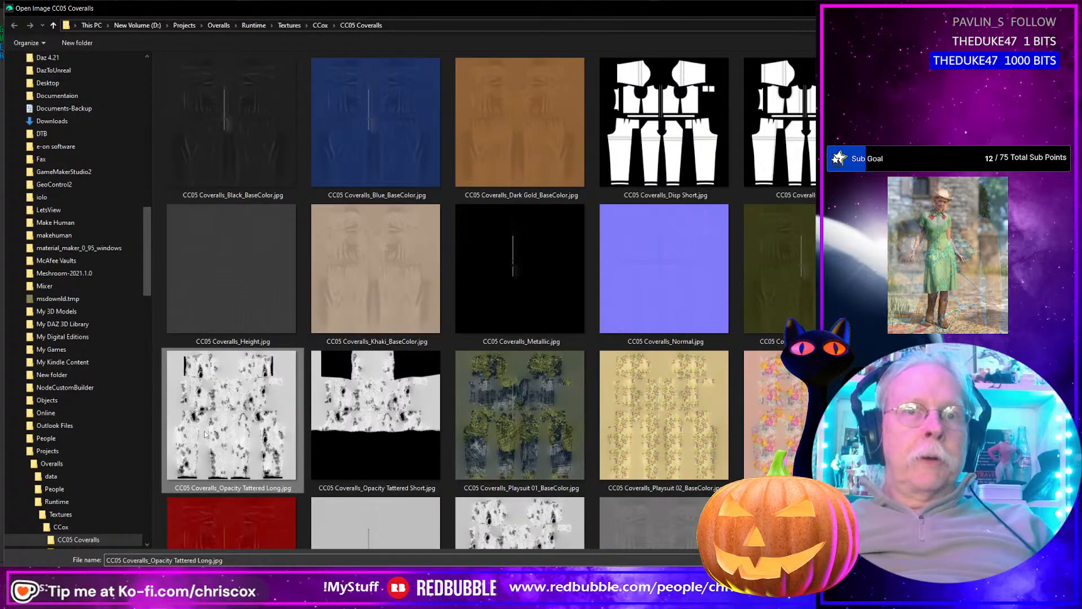
pyautogui.scroll(-3, 265, 433)
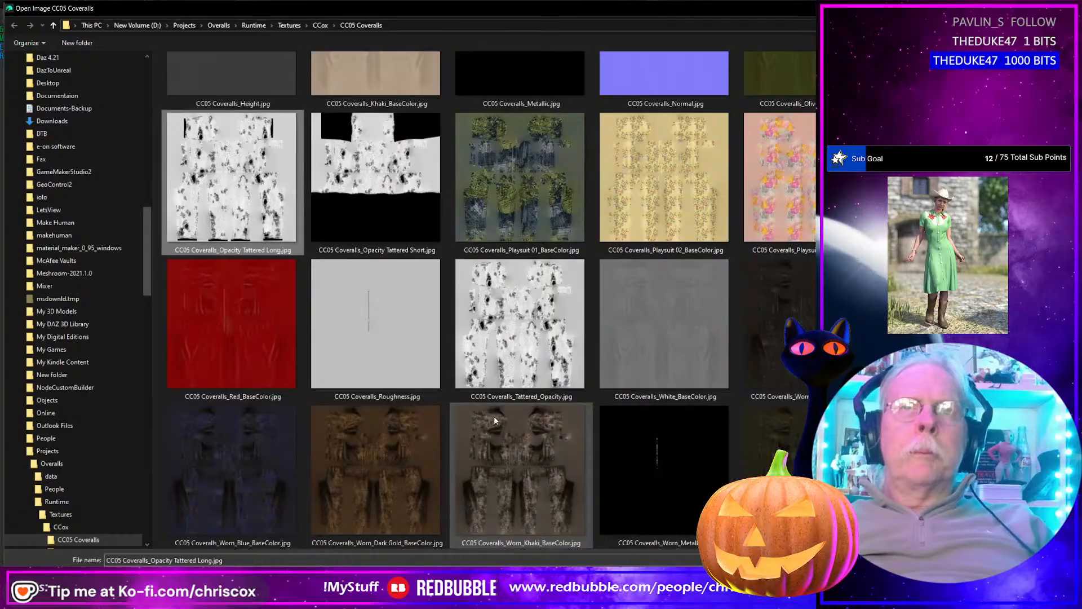
pyautogui.click(514, 340)
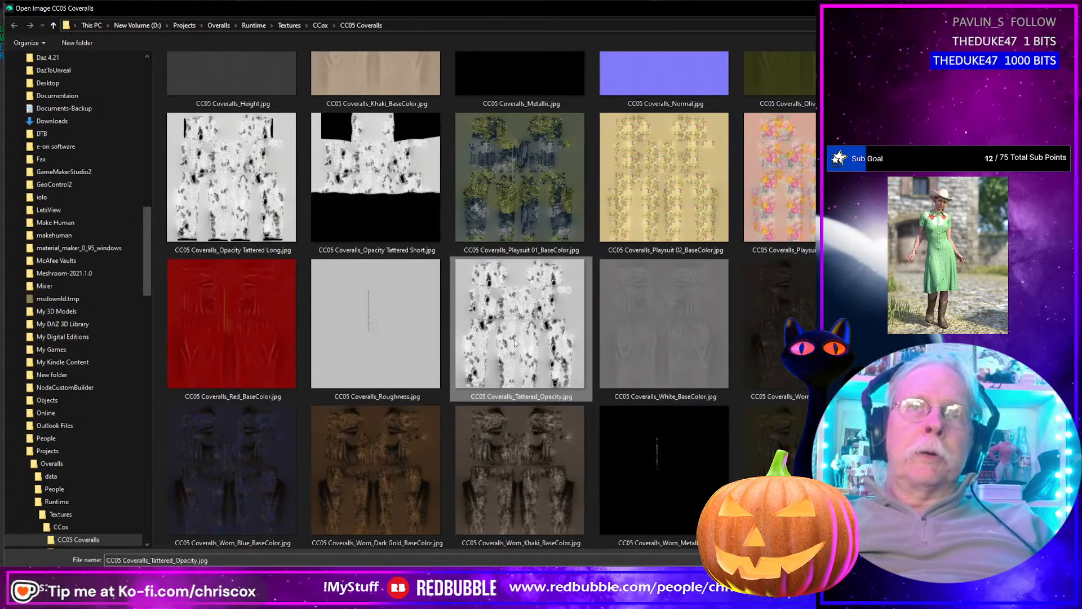
pyautogui.press('Delete')
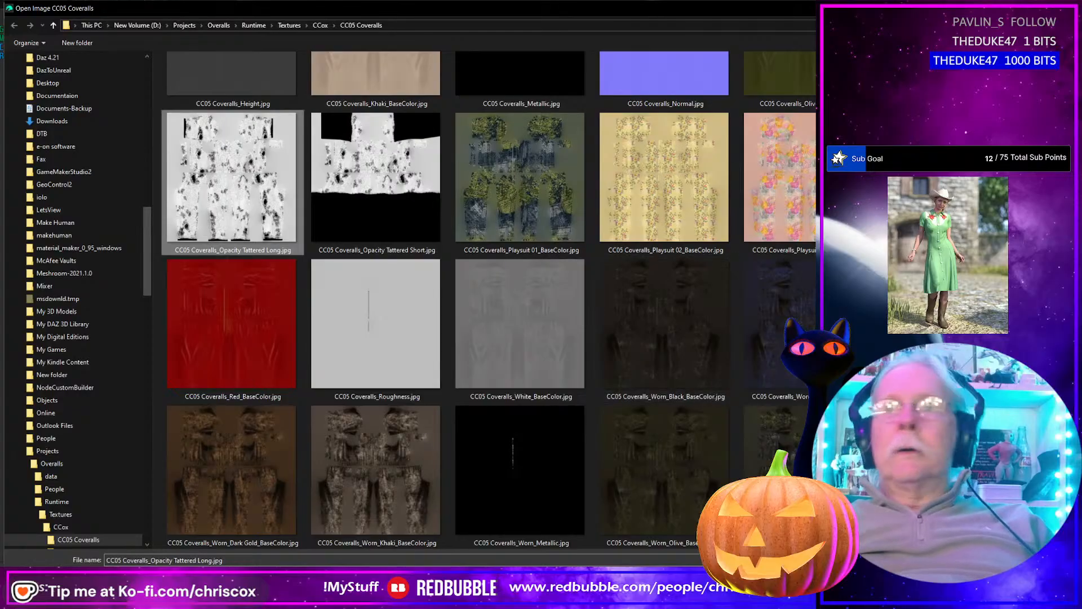
pyautogui.click(964, 579)
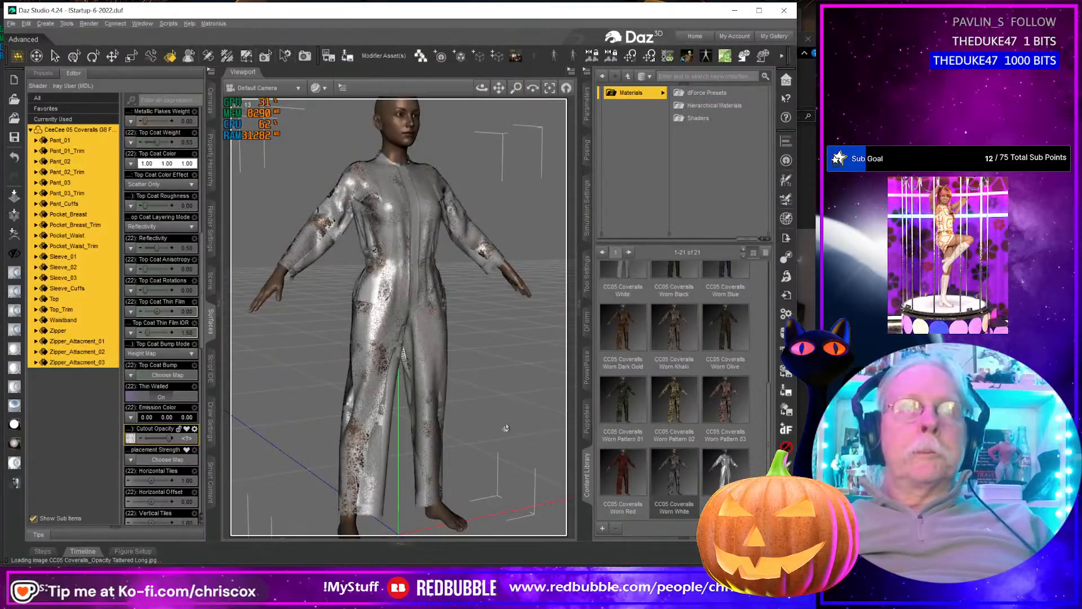
# Step: Start a Material(s) Preset for the tattered coveralls, basing its file name on CC05 Opacity FULL and replacing FULL with Tattered
pyautogui.moveTo(506, 430); pyautogui.dragTo(561, 437, button='middle')
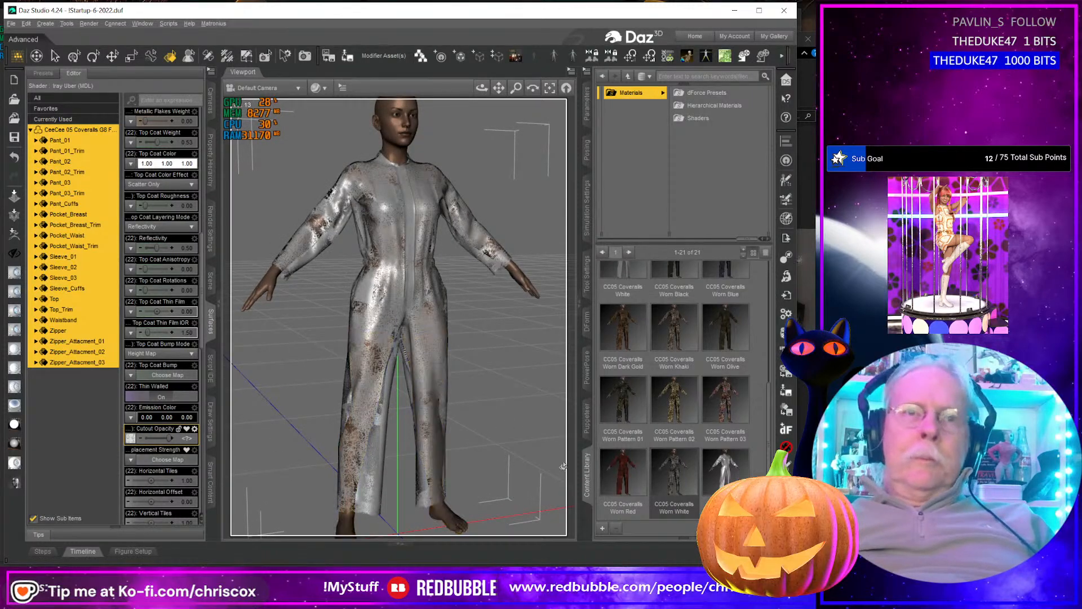
pyautogui.click(602, 530)
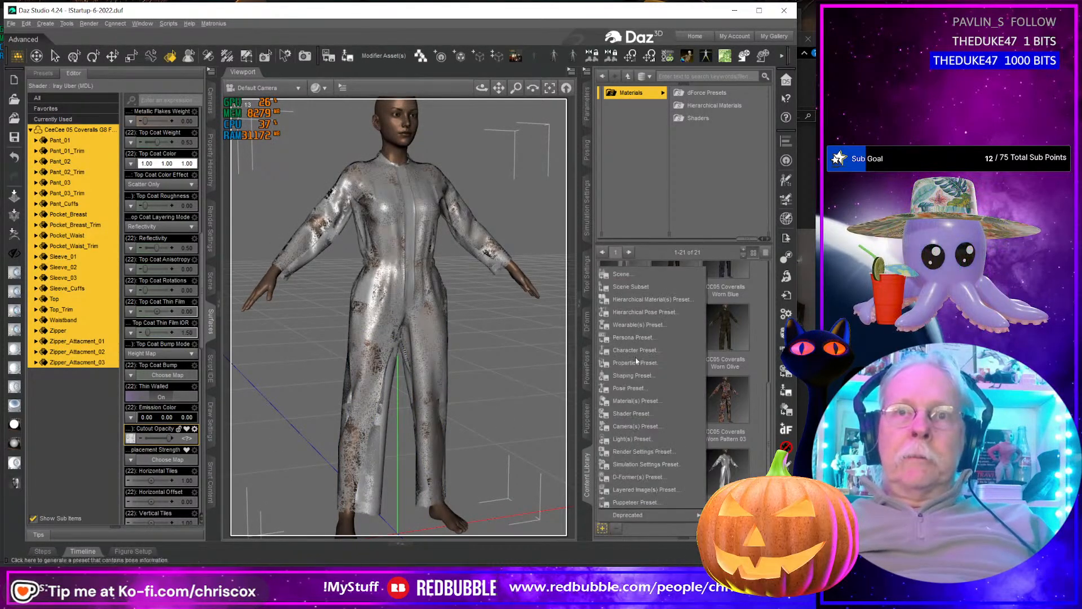
pyautogui.click(648, 401)
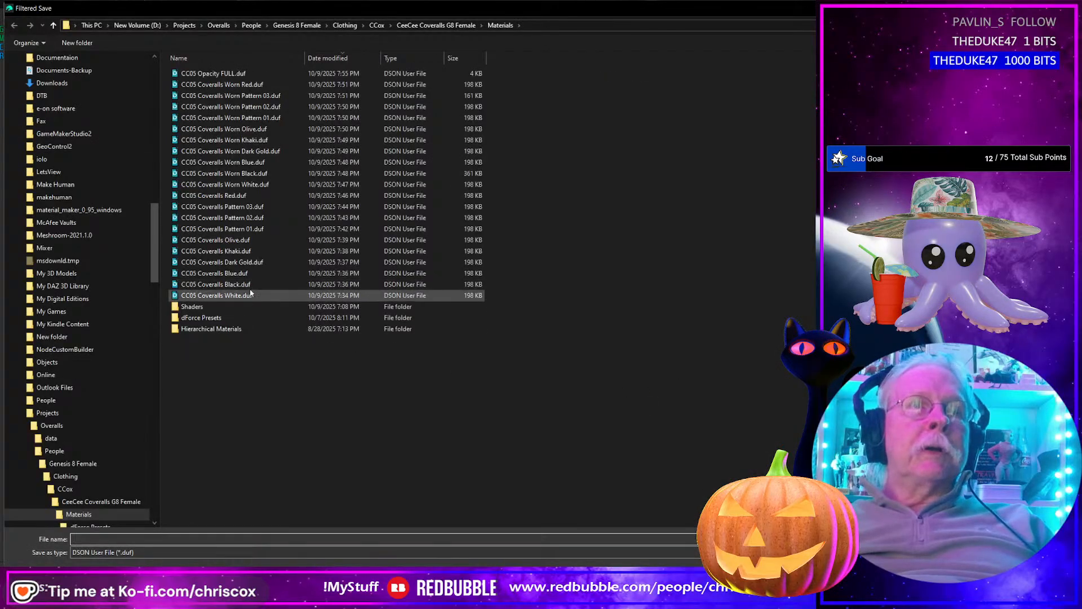
pyautogui.click(212, 73)
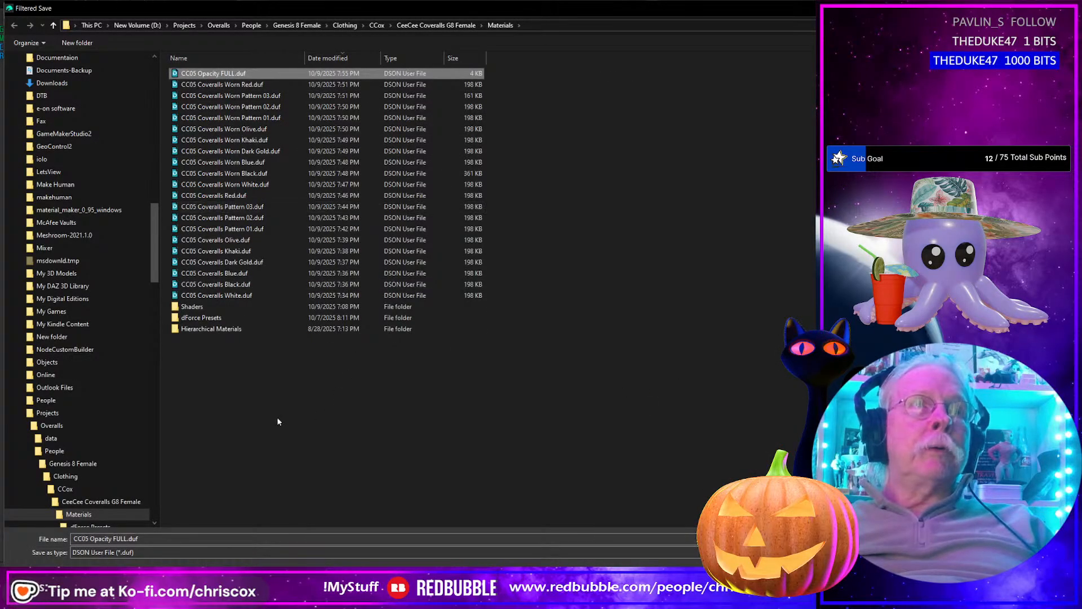
pyautogui.click(122, 541)
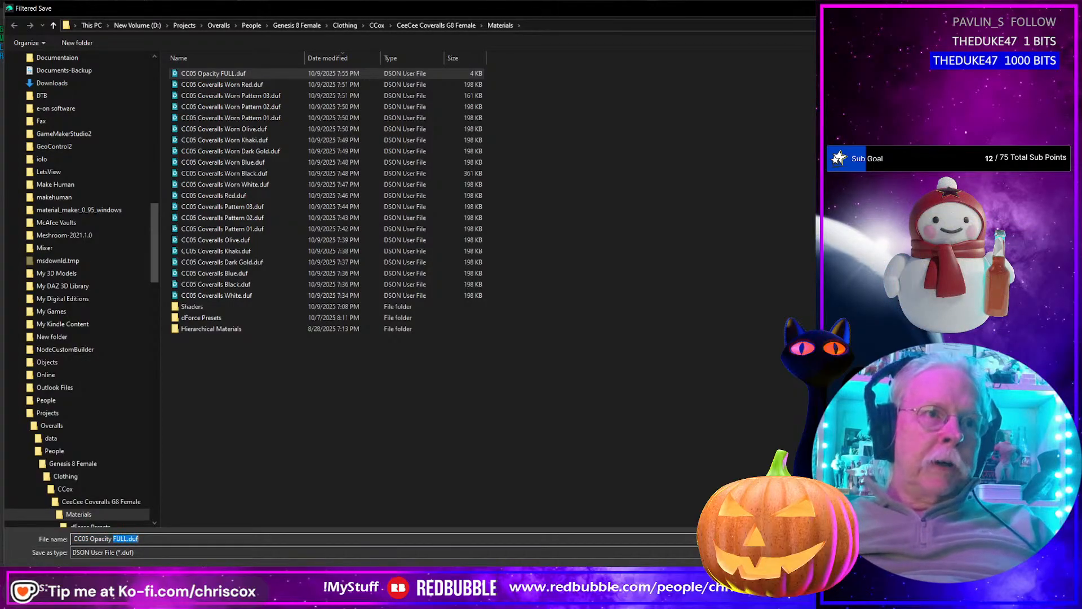
pyautogui.write('Tattere')
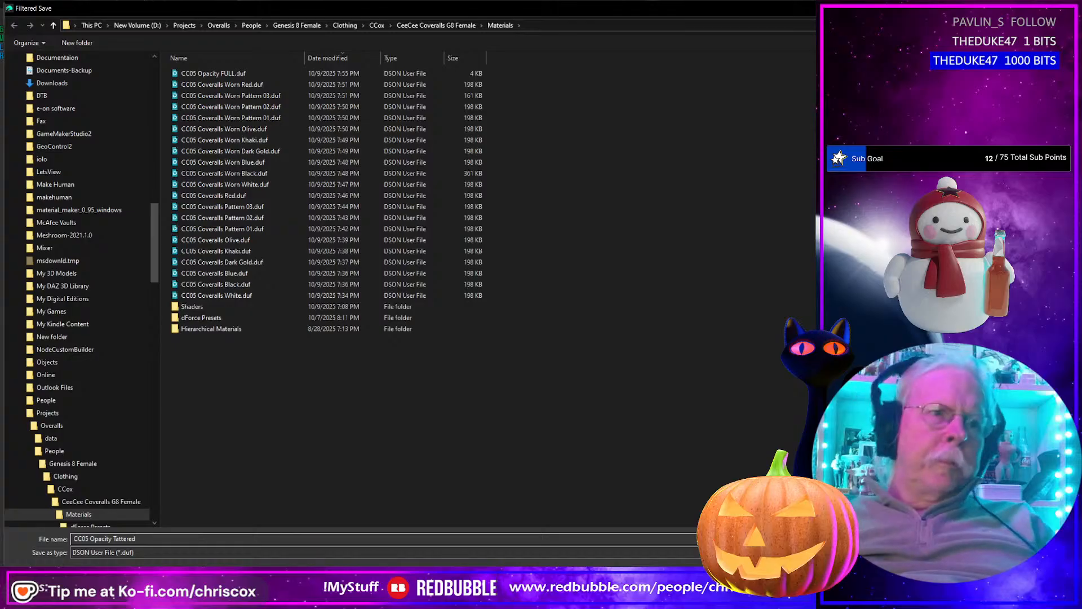
# Step: Name the material preset "CC05 Opacity Tattered Long" in the Materials folder and proceed to its save options
pyautogui.write('d L')
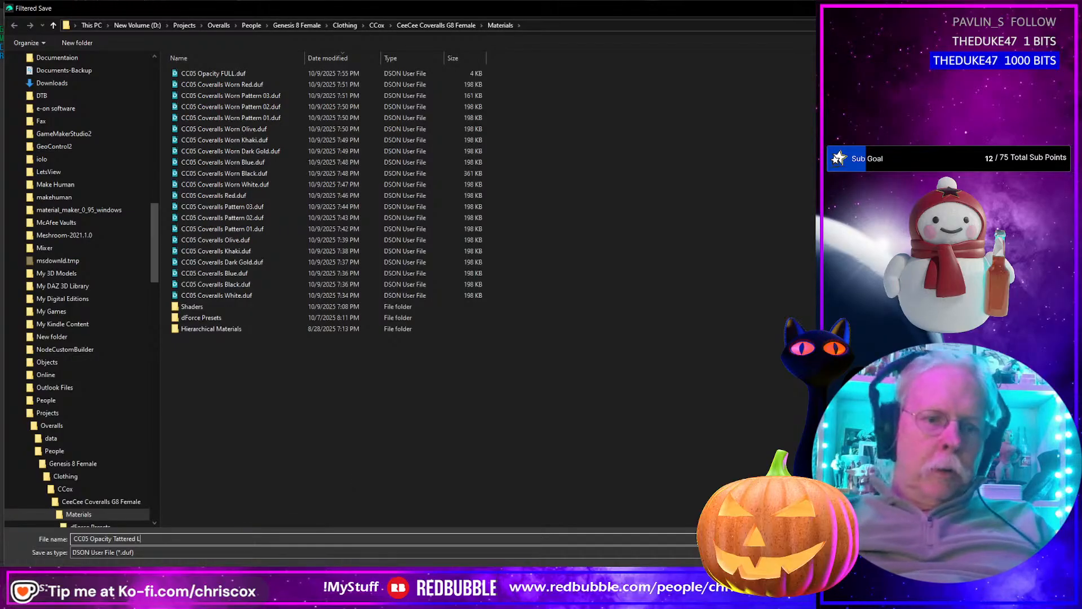
pyautogui.write('ong')
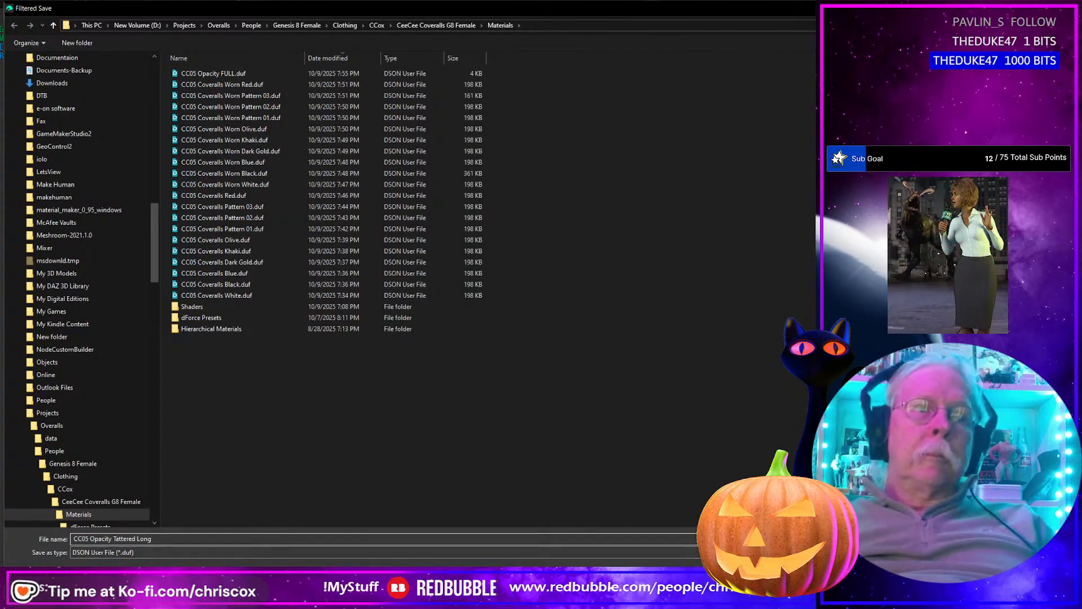
pyautogui.press('Return')
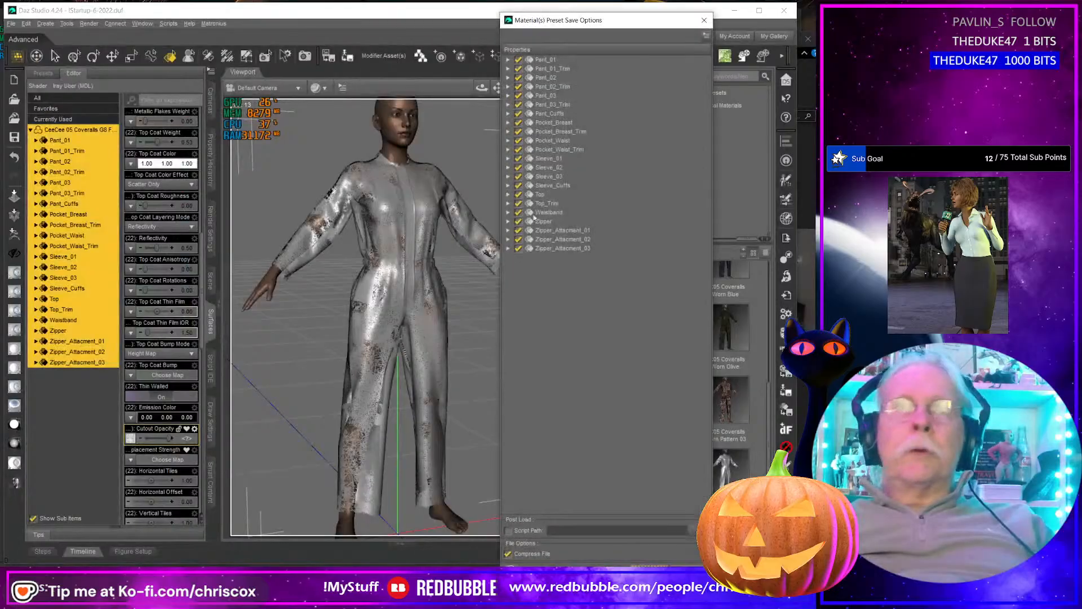
# Step: Limit the Tattered Long preset to modified properties, uncheck the unwanted property group, and accept the save options
pyautogui.rightClick(554, 209)
pyautogui.moveTo(563, 237)
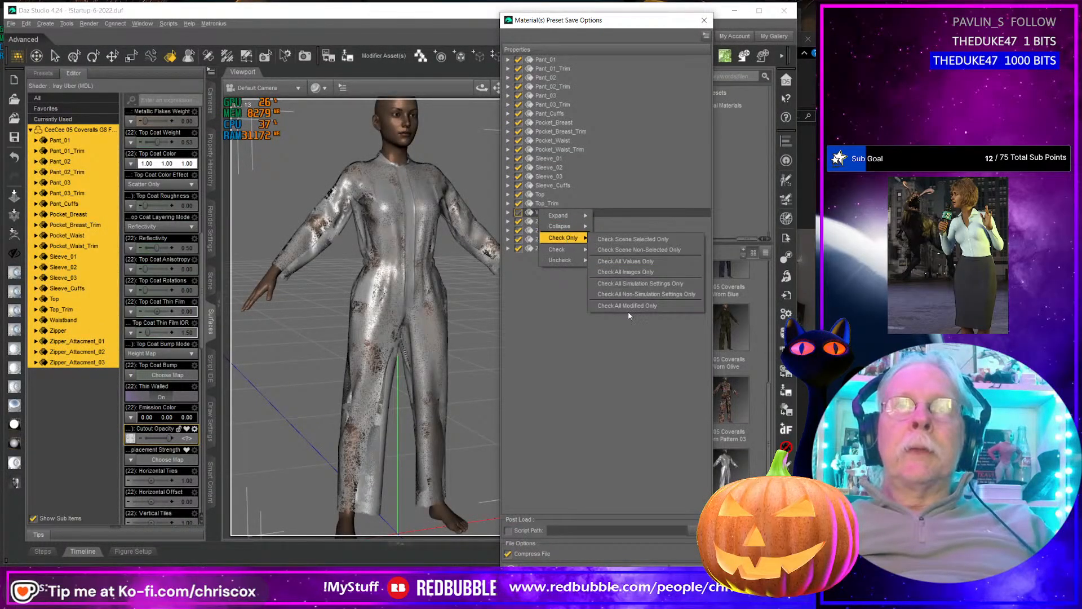
pyautogui.click(628, 311)
pyautogui.rightClick(555, 246)
pyautogui.moveTo(575, 292)
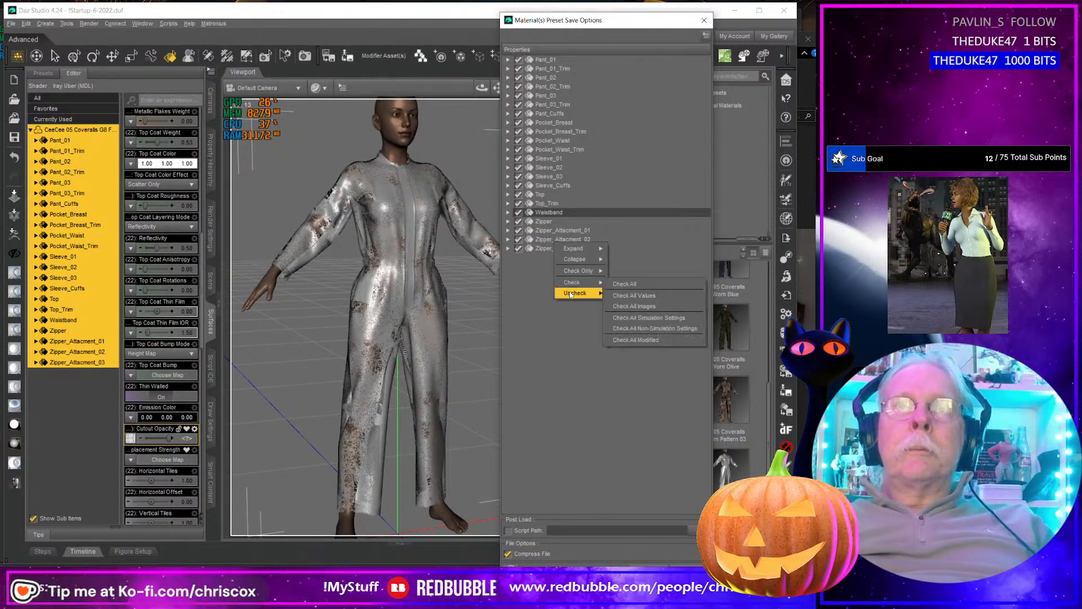
pyautogui.click(623, 330)
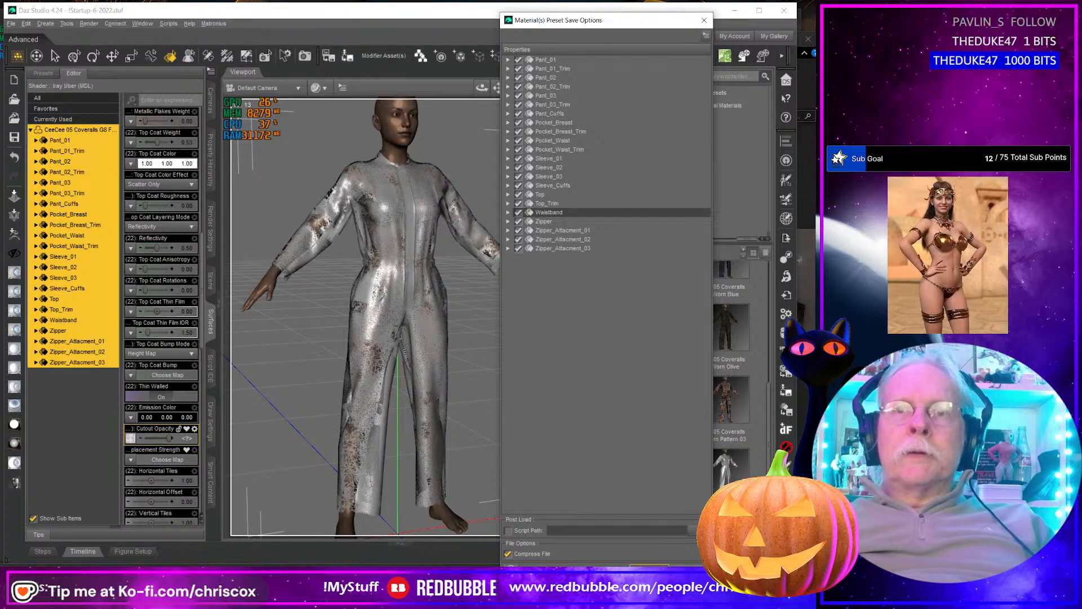
pyautogui.click(648, 568)
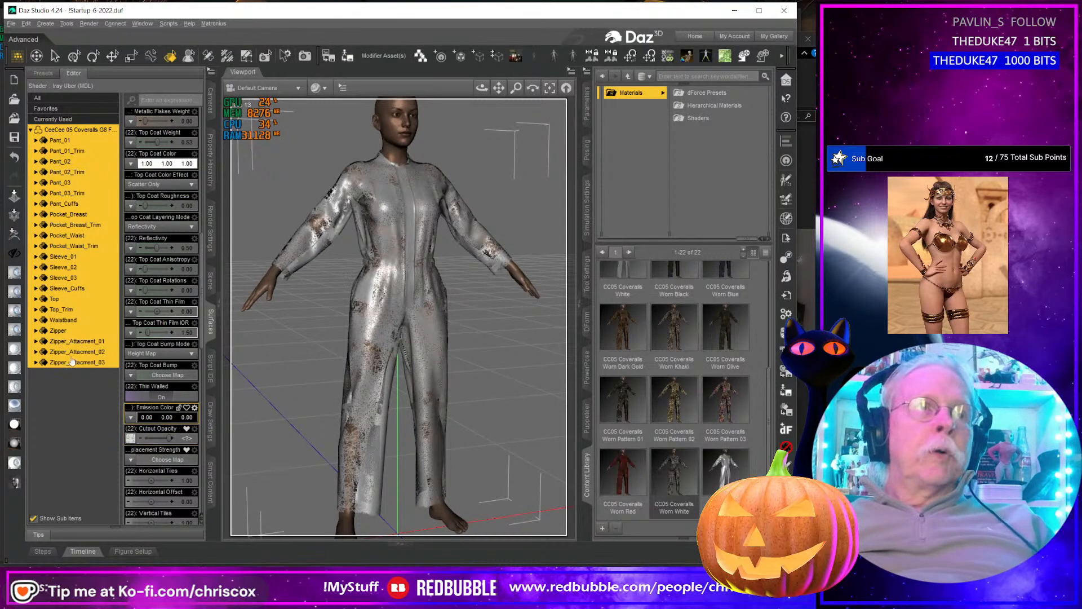
# Step: Assign "CC05 Coveralls_Opacity Tattered Short.jpg" as the Cutout Opacity map of all selected coverall surfaces
pyautogui.click(131, 438)
pyautogui.click(147, 146)
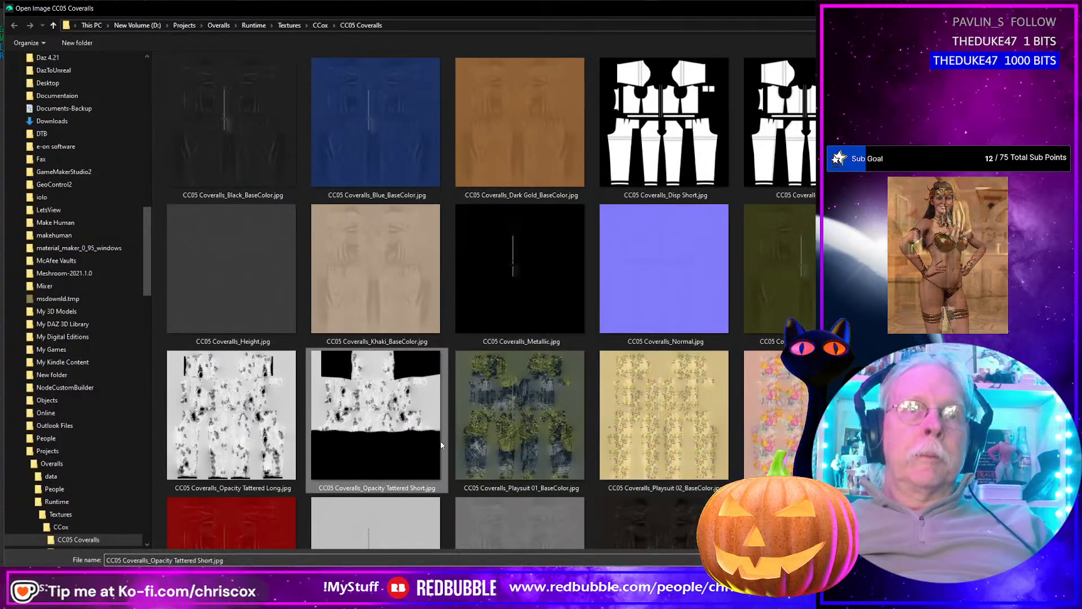
pyautogui.press('Return')
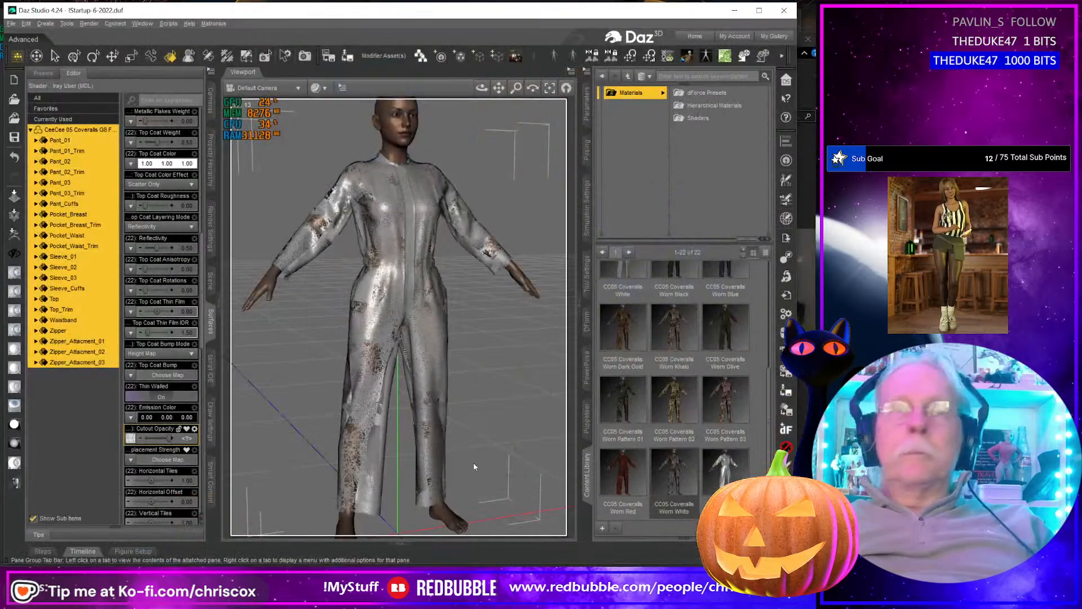
pyautogui.moveTo(482, 88); pyautogui.dragTo(265, 98)
pyautogui.moveTo(471, 465)
pyautogui.mouseDown(button='middle')
pyautogui.moveTo(403, 465)
pyautogui.moveTo(475, 467)
pyautogui.mouseUp(button='middle')
pyautogui.moveTo(462, 430)
pyautogui.mouseDown(button='middle')
pyautogui.moveTo(541, 431)
pyautogui.moveTo(472, 428)
pyautogui.mouseUp(button='middle')
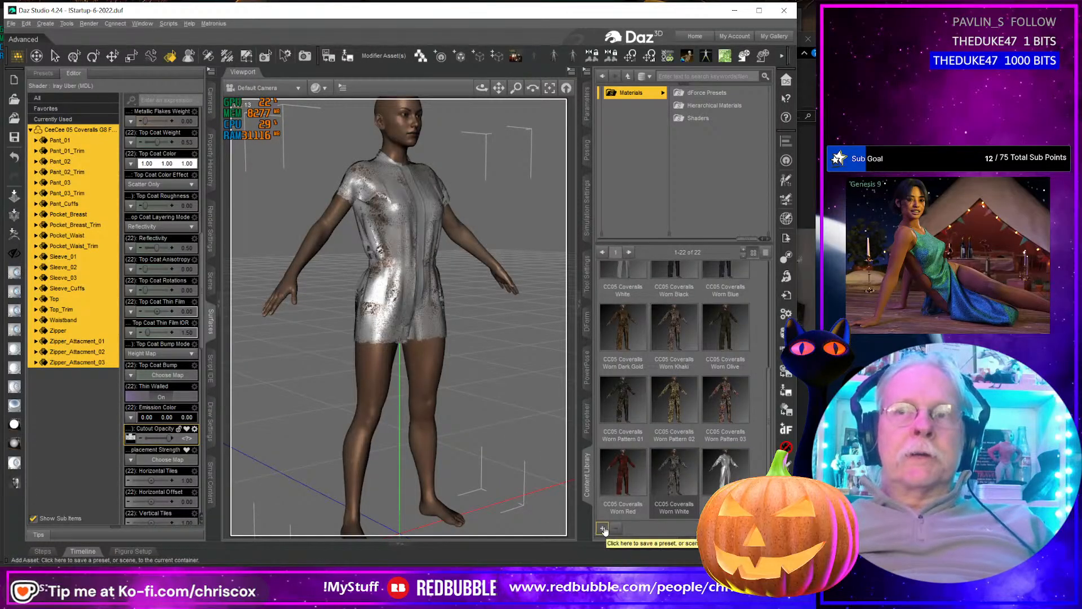
pyautogui.moveTo(543, 527)
pyautogui.mouseDown(button='middle')
pyautogui.moveTo(496, 527)
pyautogui.moveTo(559, 528)
pyautogui.mouseUp(button='middle')
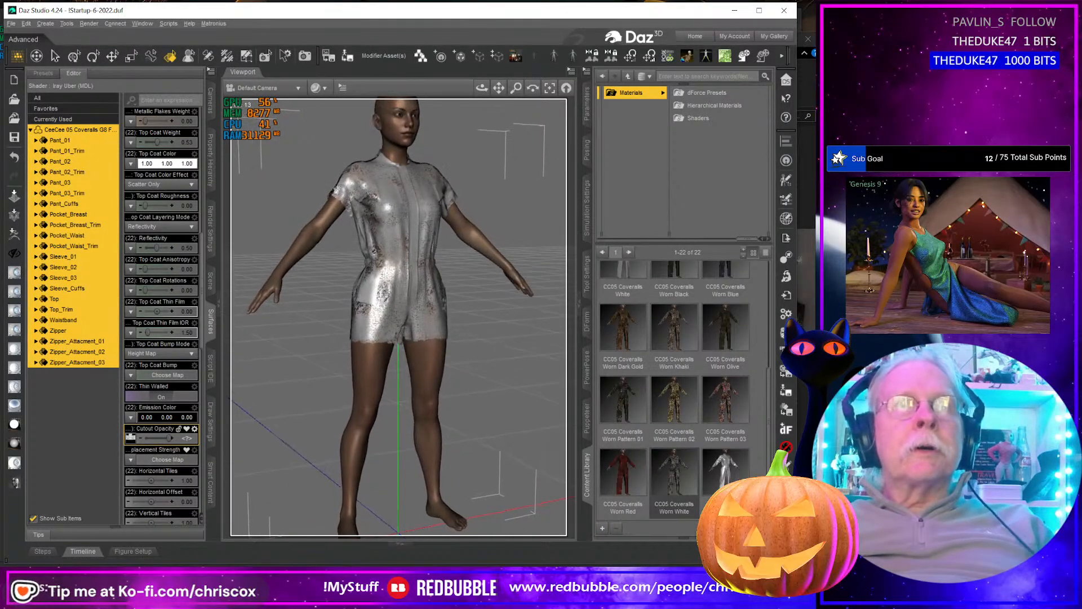
# Step: Start a new Material(s) Preset in the Materials folder and name it "CC05 Opacity Tattered Short"
pyautogui.click(602, 528)
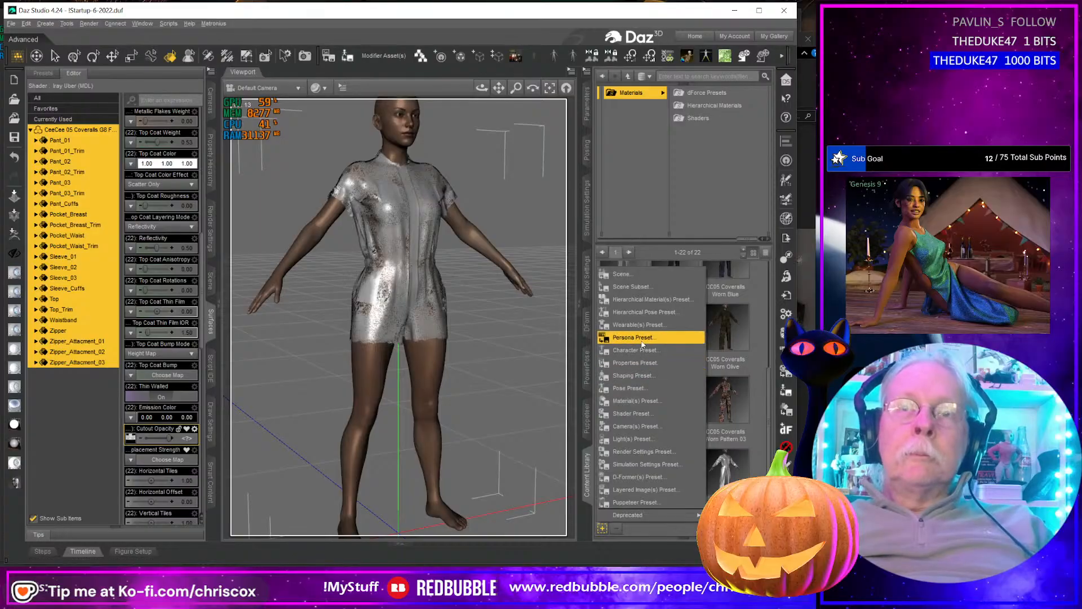
pyautogui.click(636, 401)
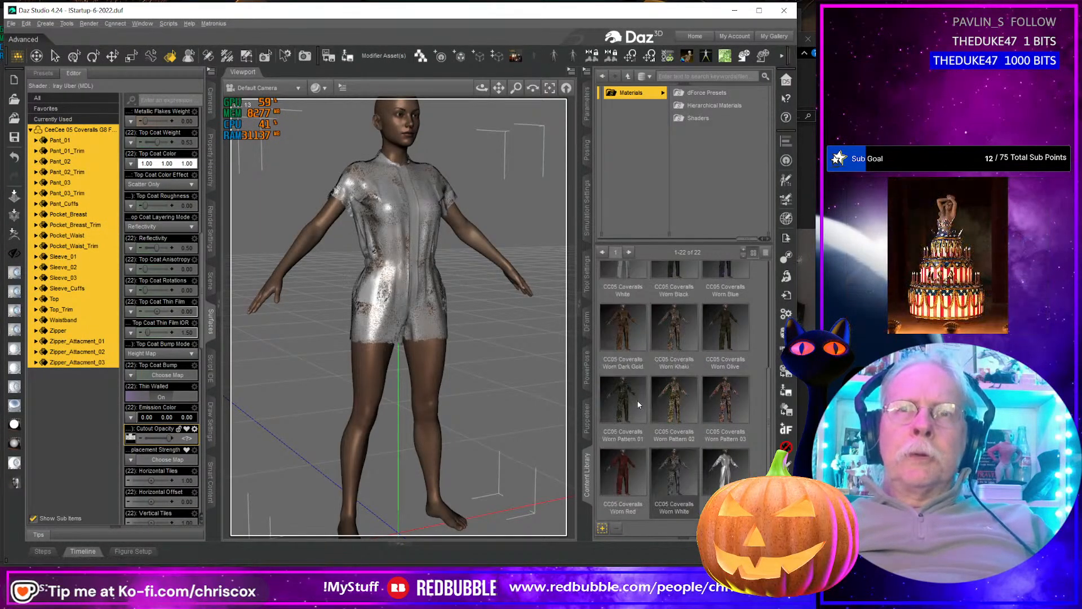
pyautogui.click(313, 74)
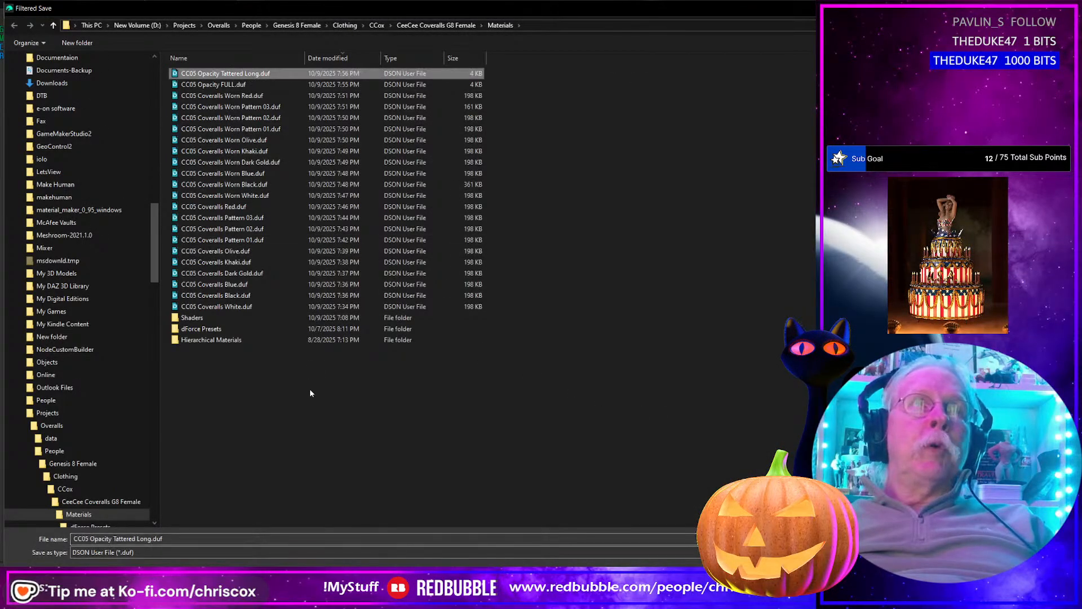
pyautogui.doubleClick(143, 539)
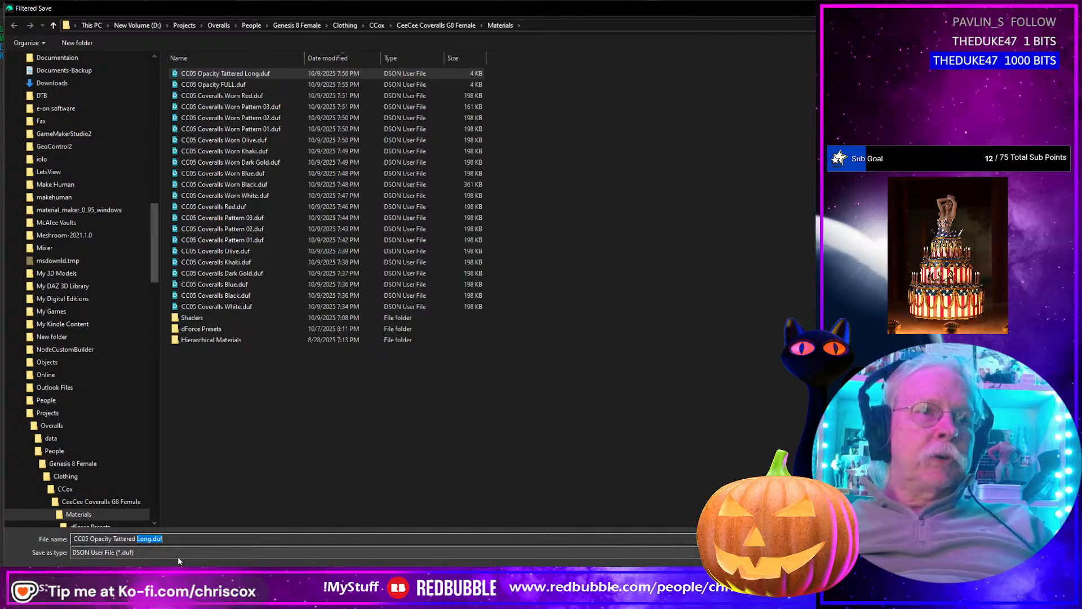
pyautogui.write('Short')
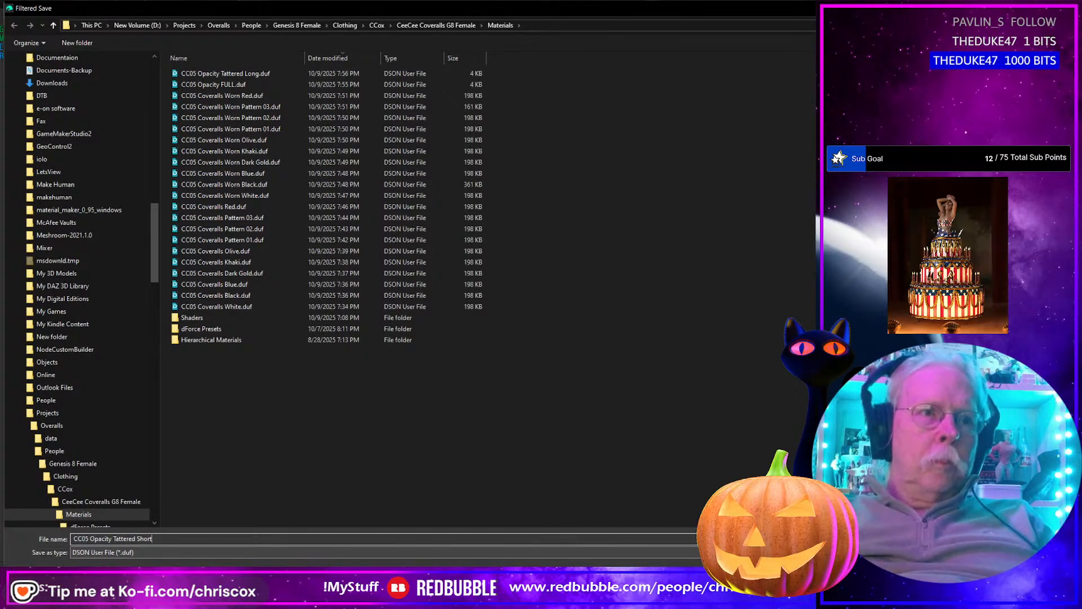
pyautogui.press('Return')
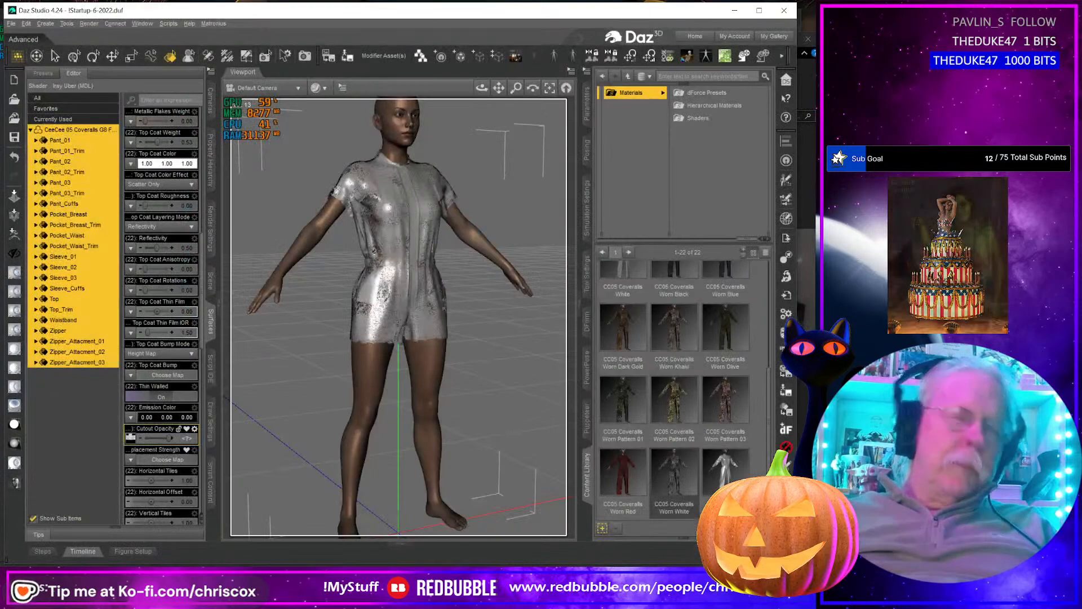
# Step: Limit the Tattered Short preset to modified properties, uncheck the unwanted property group, and accept the save options
pyautogui.rightClick(562, 249)
pyautogui.moveTo(587, 277)
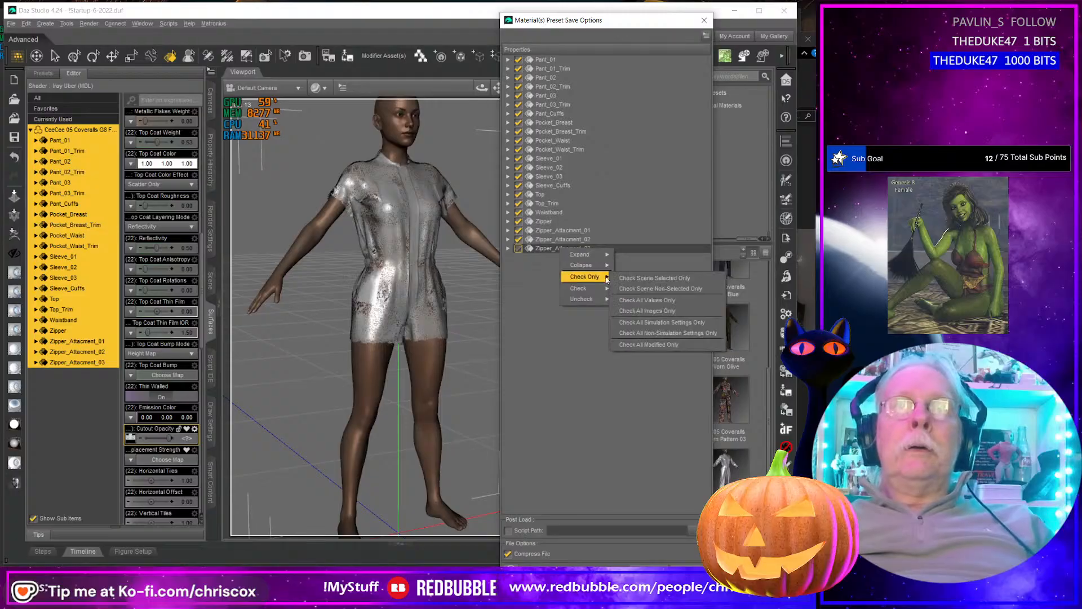
pyautogui.click(645, 343)
pyautogui.rightClick(553, 251)
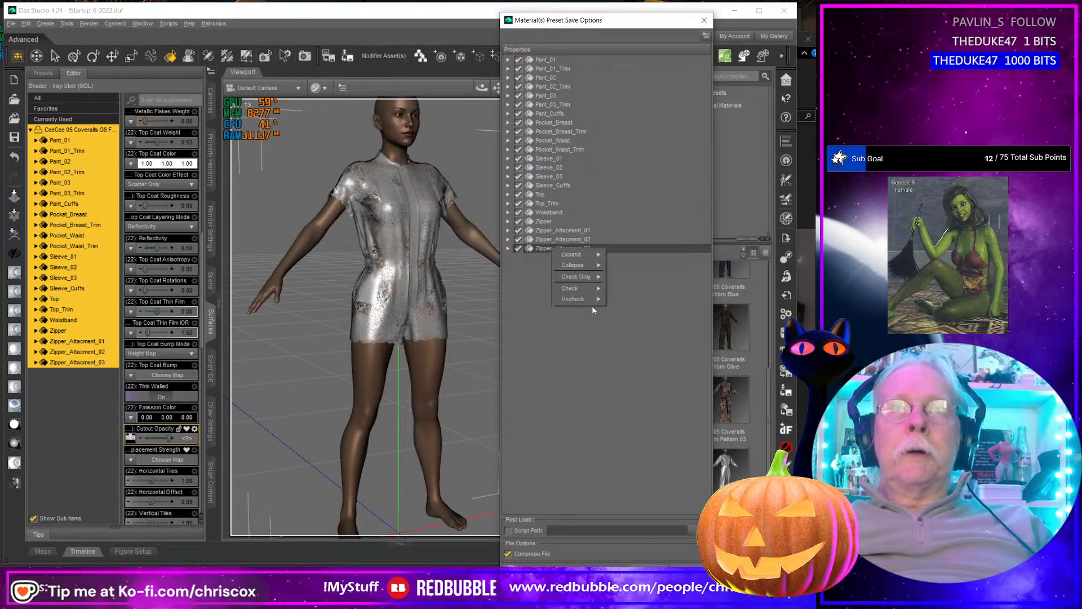
pyautogui.moveTo(575, 298)
pyautogui.click(657, 345)
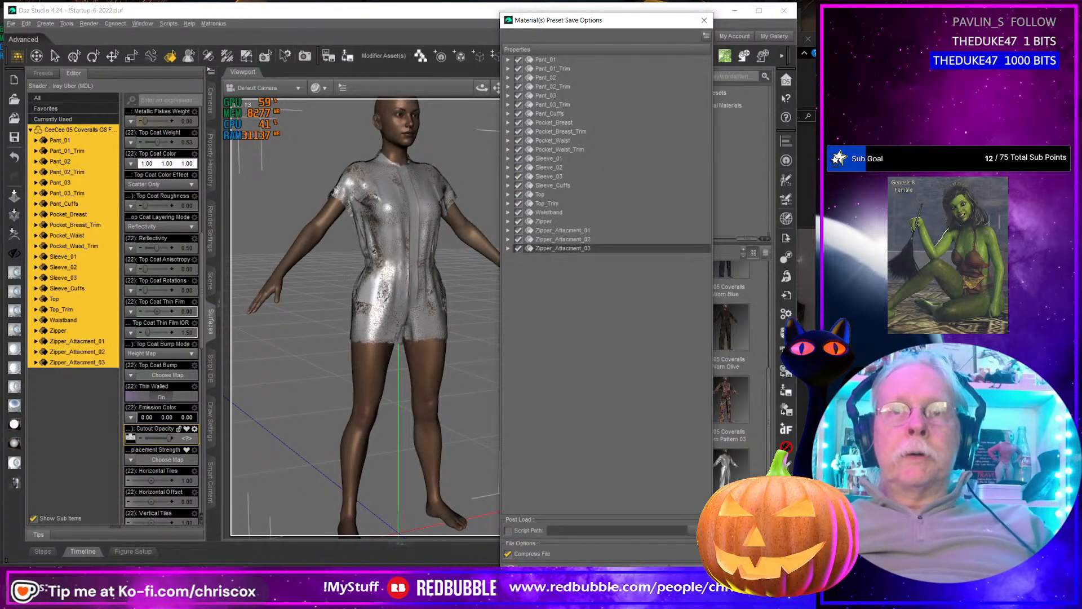
pyautogui.press('Return')
# Step: Review the saved coverall presets in the content library and inspect the tattered short coveralls and zipper on the figure
pyautogui.scroll(5, 696, 489)
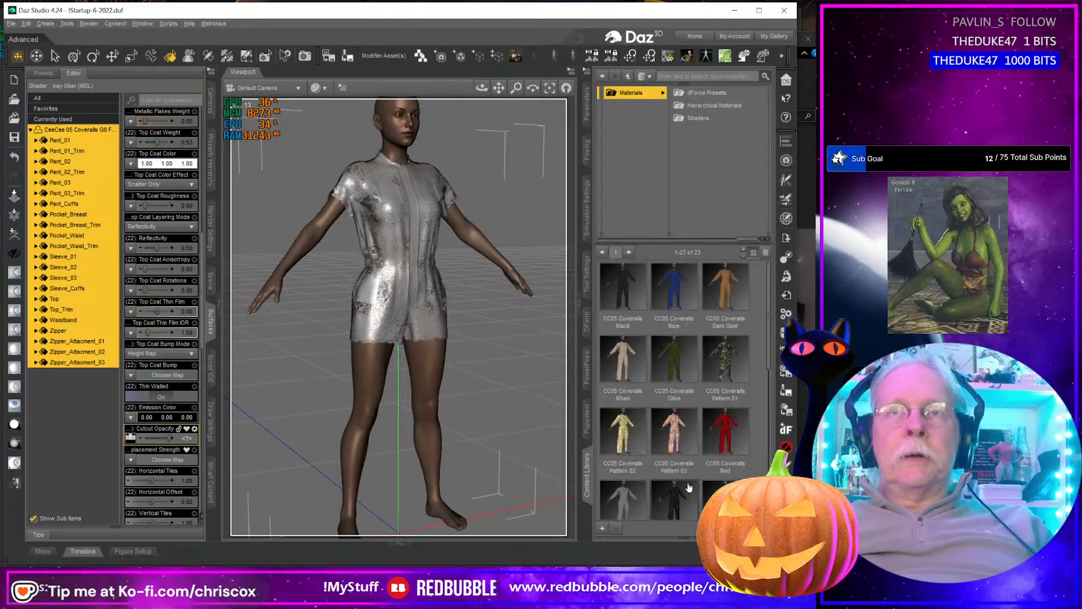
pyautogui.scroll(-5, 691, 481)
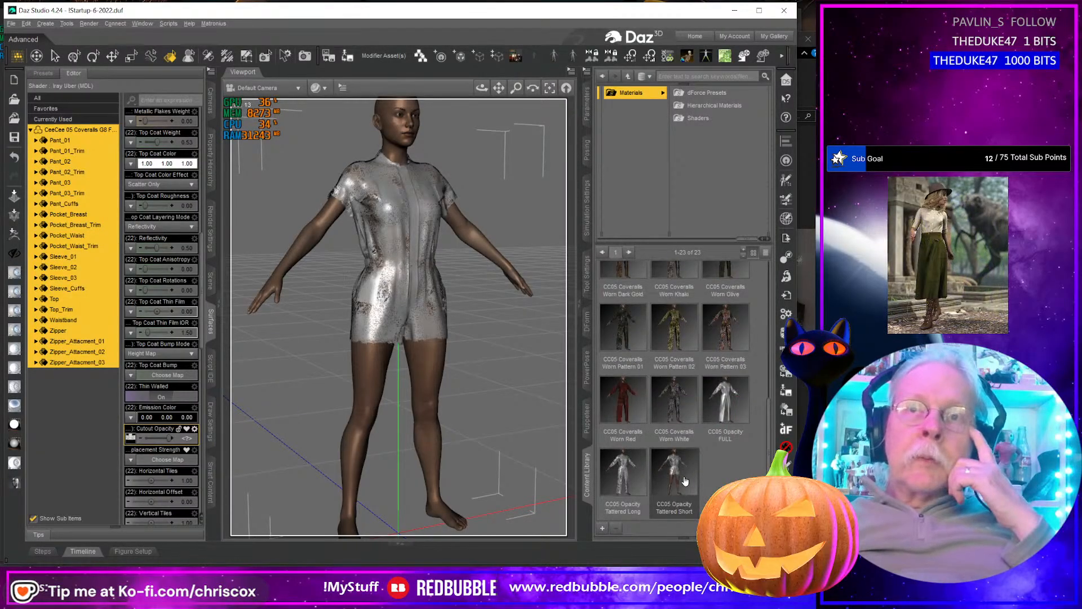
pyautogui.scroll(5, 685, 480)
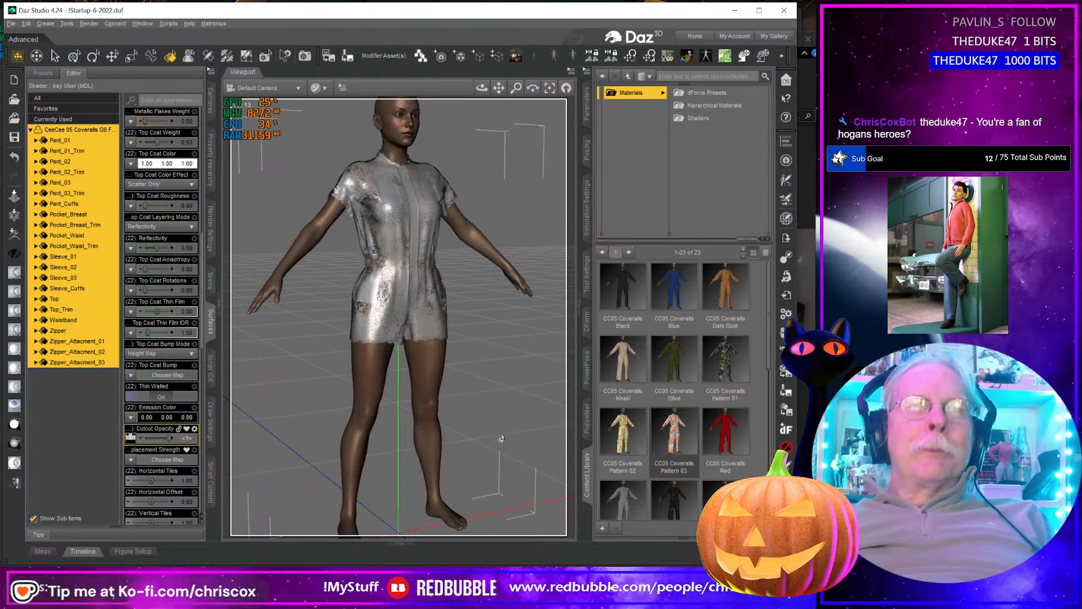
pyautogui.scroll(10, 501, 438)
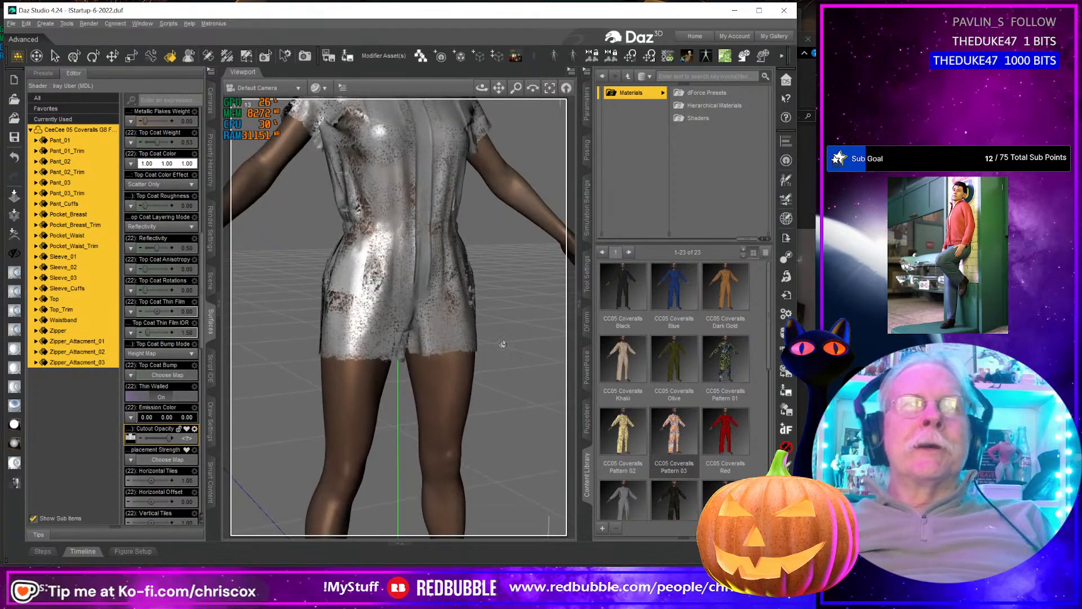
pyautogui.moveTo(503, 343); pyautogui.dragTo(506, 437, button='middle')
pyautogui.moveTo(513, 329)
pyautogui.mouseDown(button='middle')
pyautogui.moveTo(500, 329)
pyautogui.moveTo(515, 337)
pyautogui.mouseUp(button='middle')
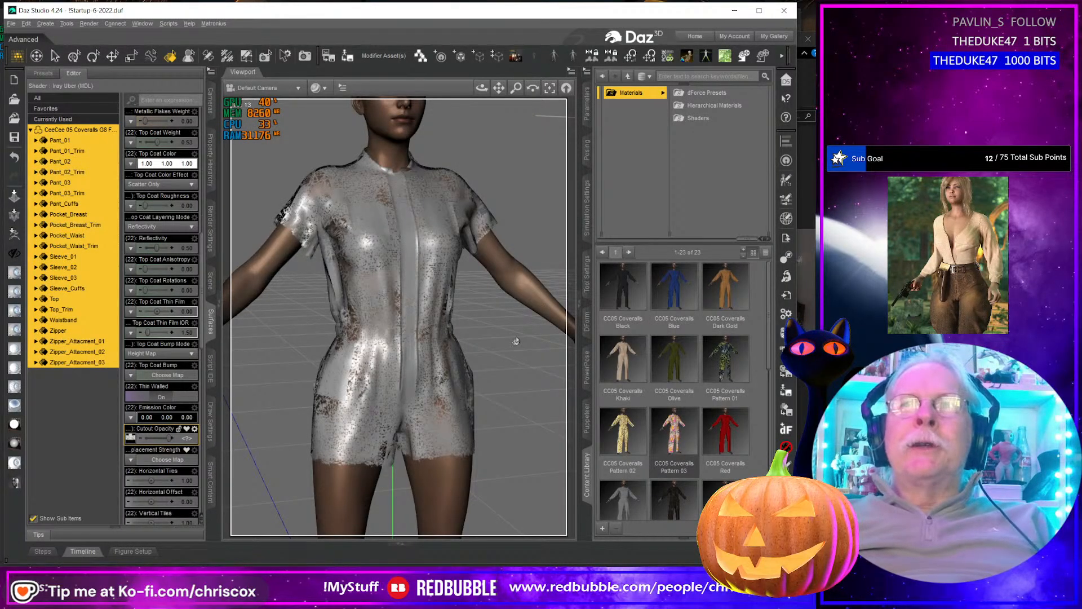
pyautogui.moveTo(437, 257); pyautogui.dragTo(190, 261, button='middle')
pyautogui.moveTo(420, 271); pyautogui.dragTo(398, 316, button='middle')
pyautogui.click(406, 339)
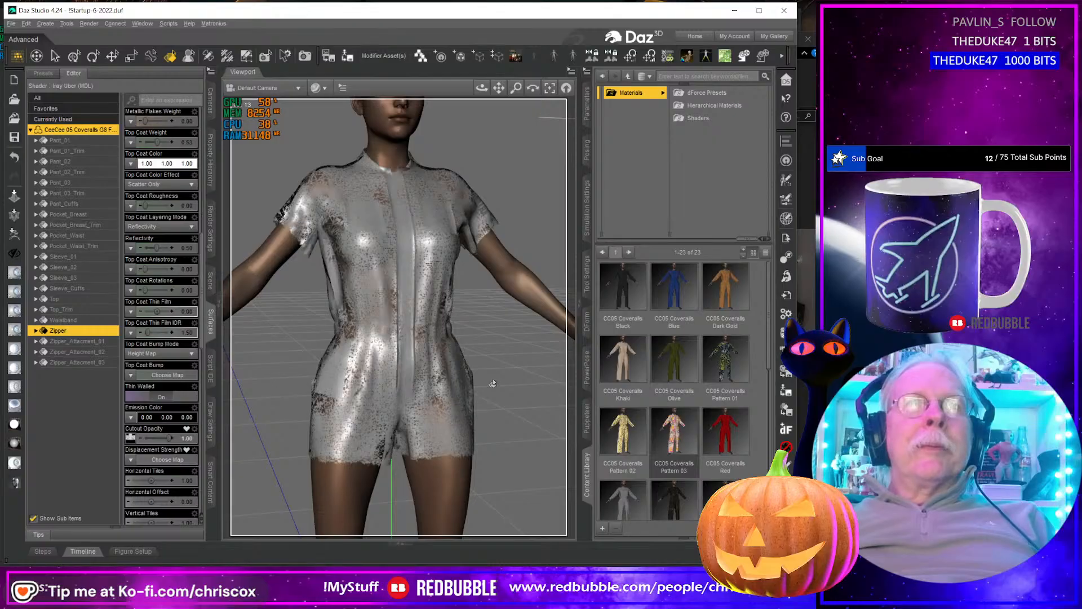
pyautogui.moveTo(493, 383); pyautogui.dragTo(499, 377, button='middle')
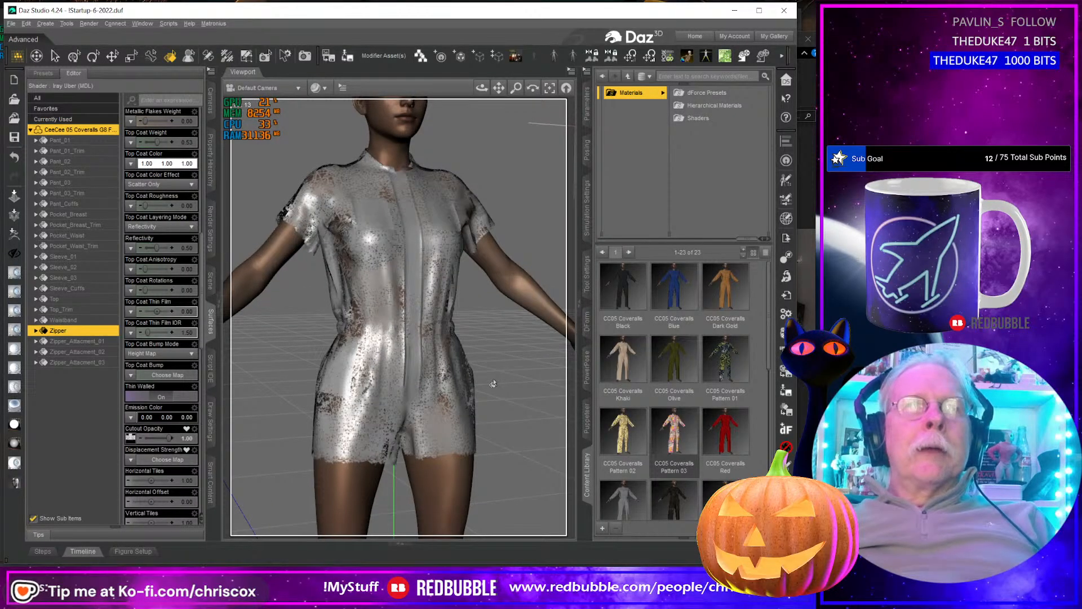
pyautogui.scroll(-6, 493, 383)
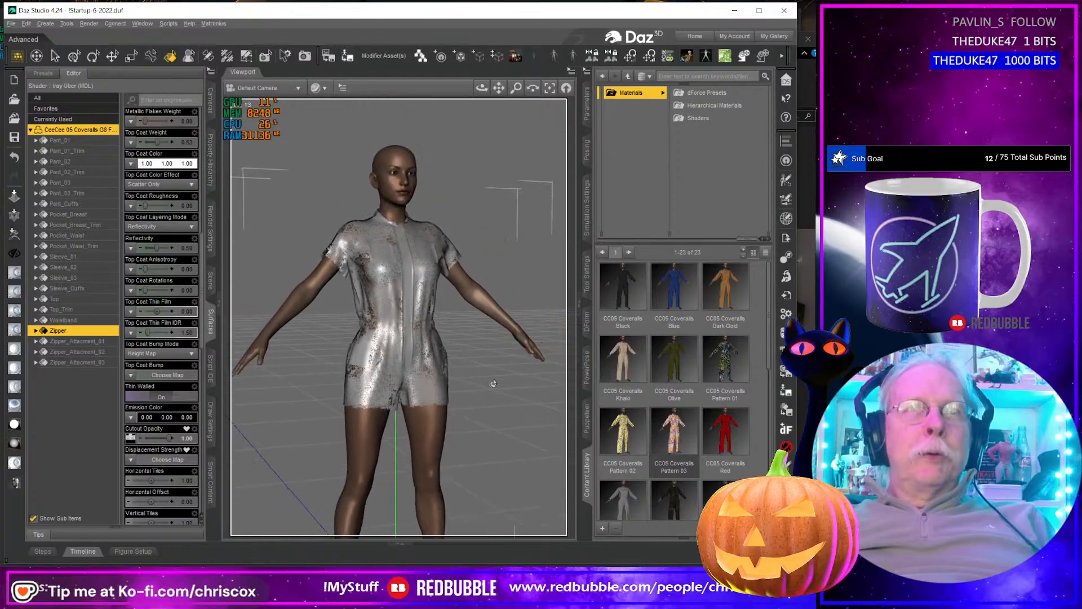
pyautogui.scroll(4, 493, 383)
pyautogui.scroll(-4, 493, 384)
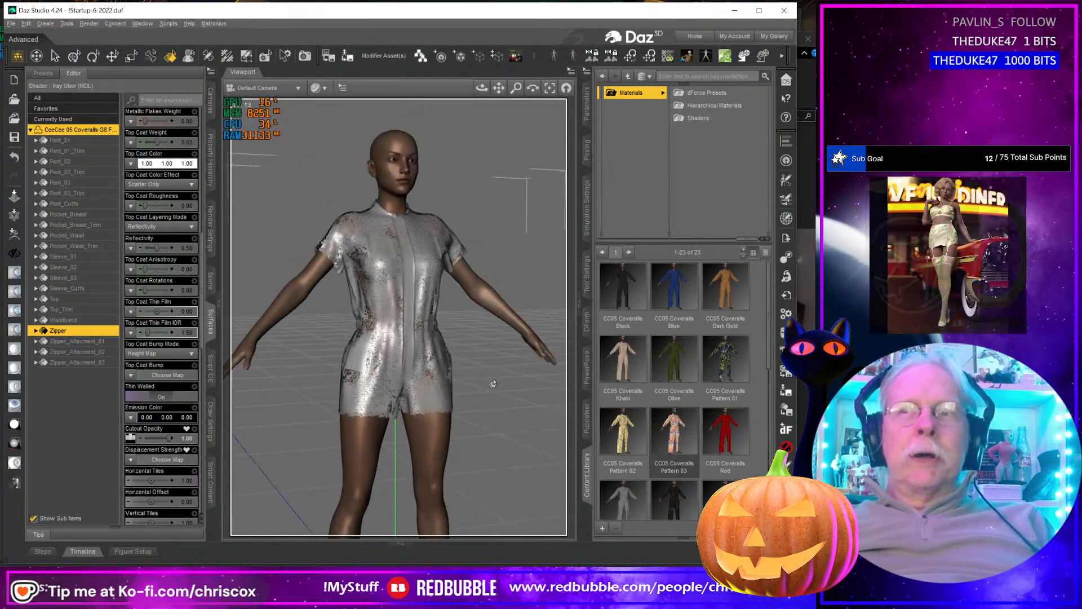
pyautogui.scroll(4, 492, 383)
# Step: Hide the Genesis 8 Female figure together with its coveralls in the scene
pyautogui.click(210, 280)
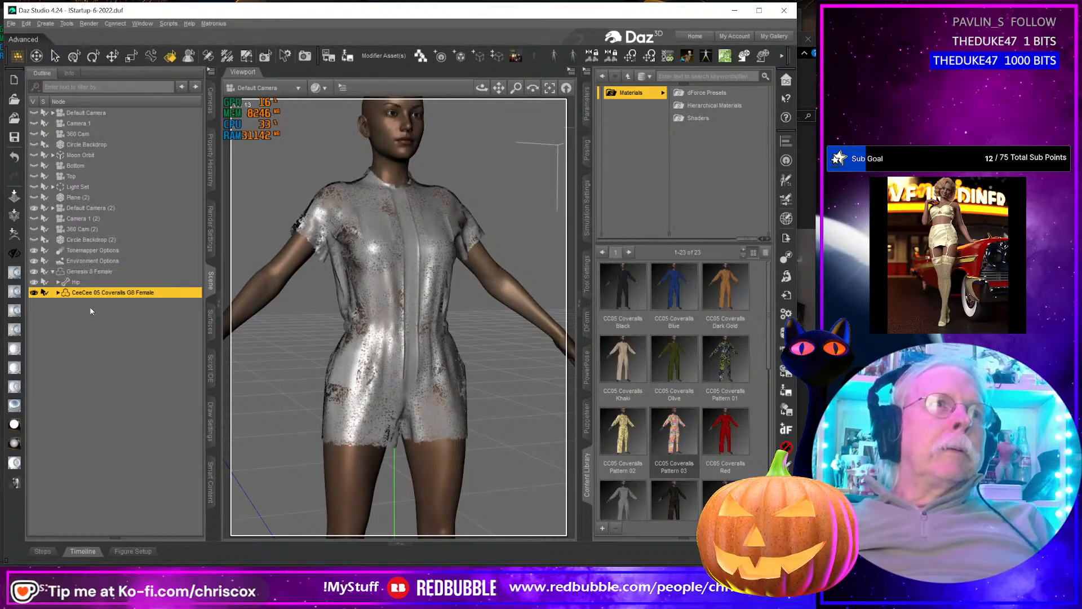
pyautogui.click(35, 272)
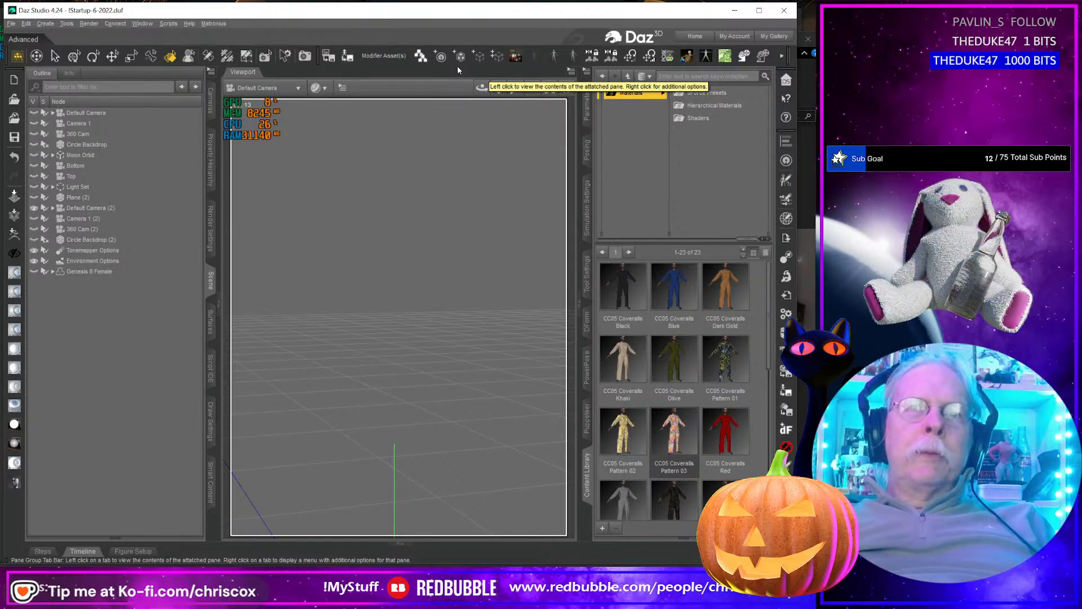
pyautogui.scroll(-4, 465, 425)
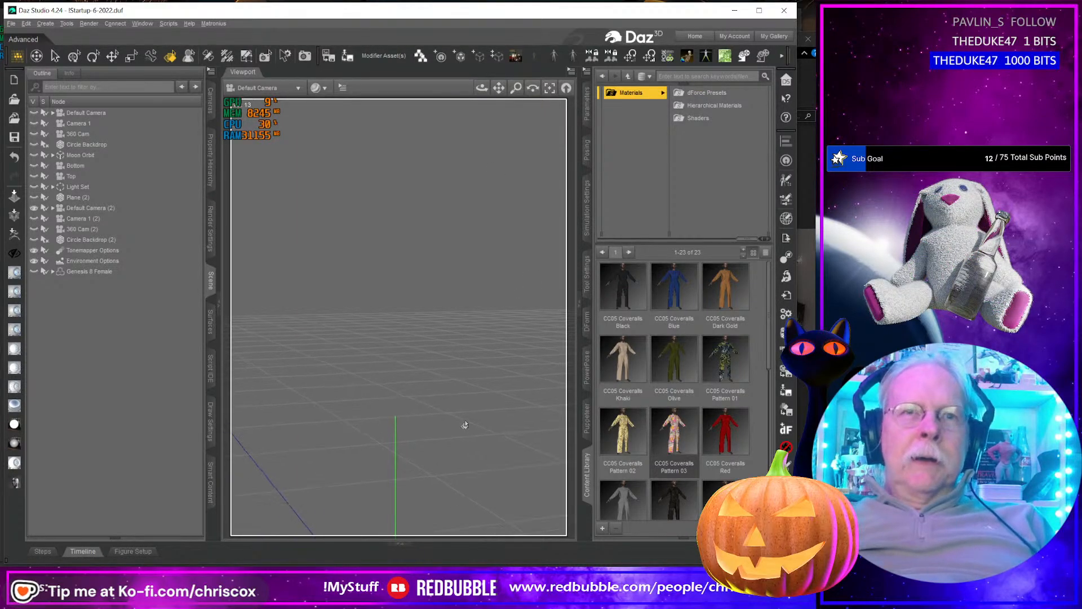
pyautogui.scroll(-3, 464, 425)
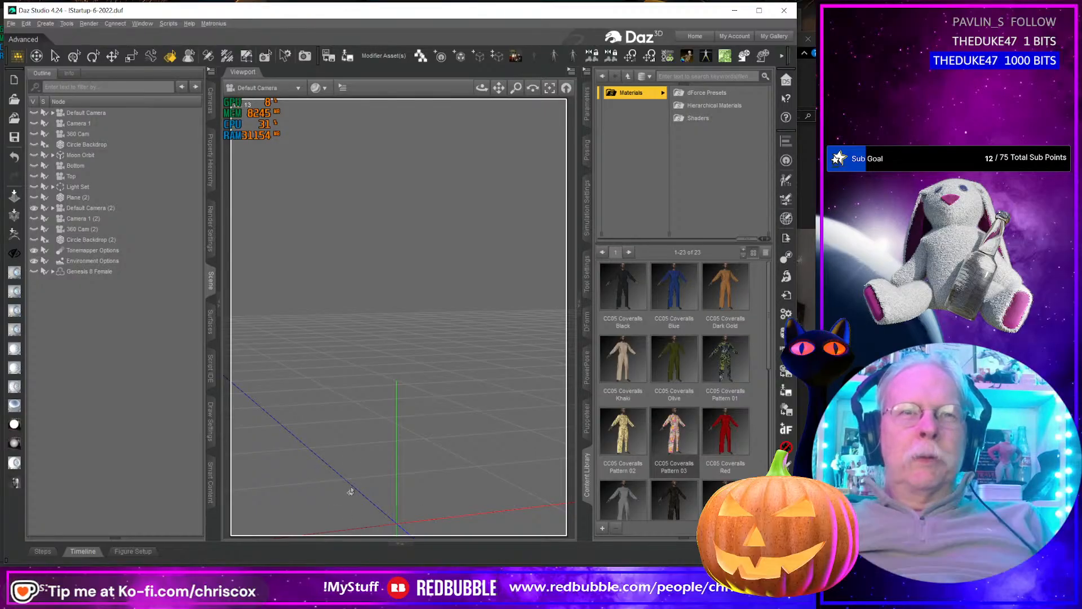
pyautogui.scroll(1, 474, 417)
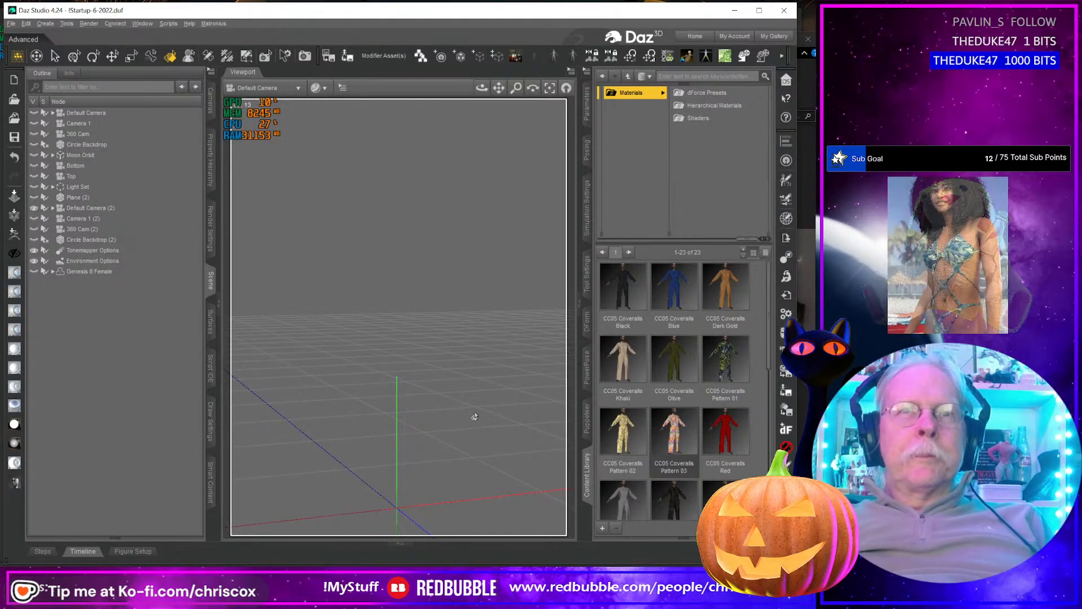
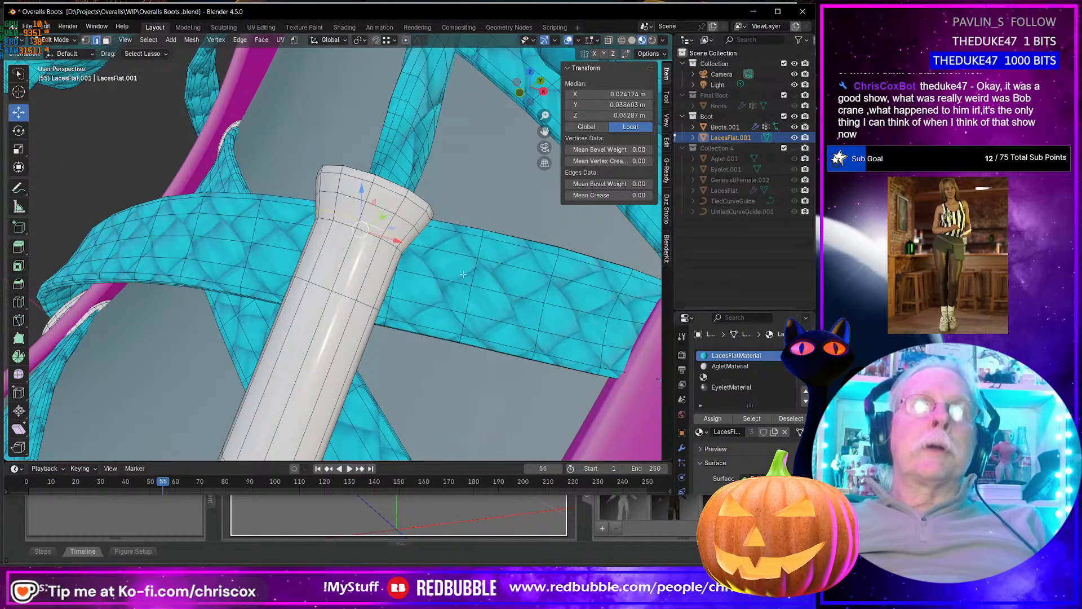
# Step: Scale down three successive edge loops on the aglet's flared collar, starting with the lowest at 0.966 and ending with the upper one at 0.823
pyautogui.press('s')
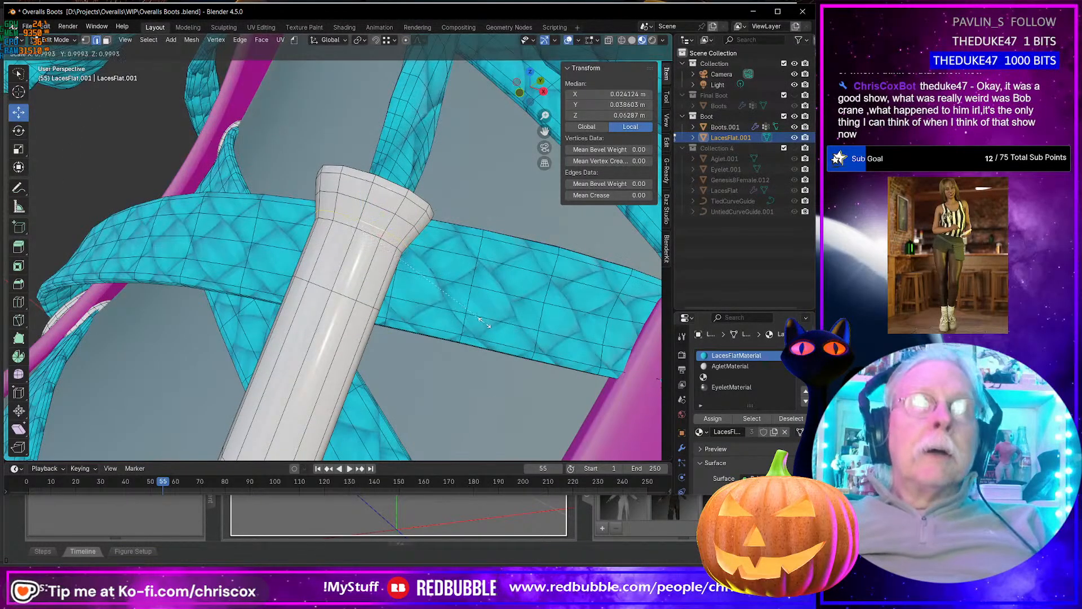
pyautogui.click(440, 293)
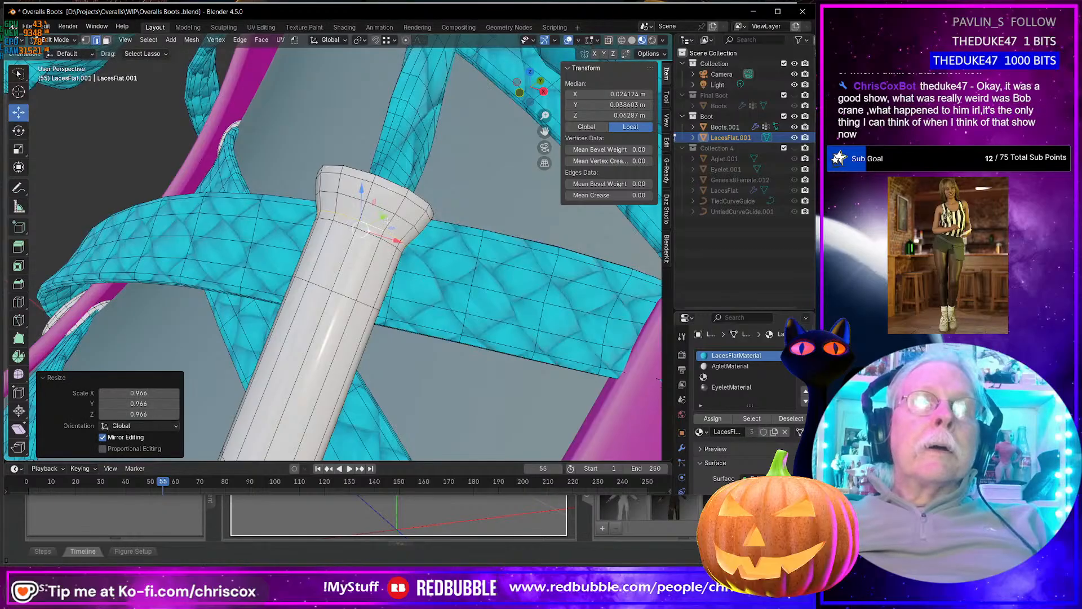
pyautogui.press('s')
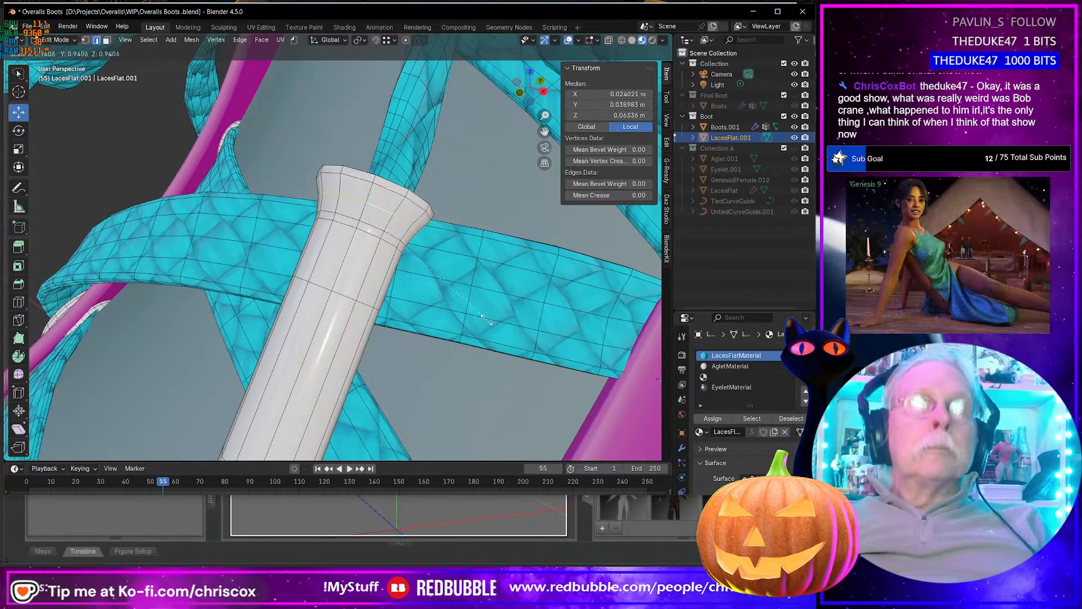
pyautogui.click(378, 228)
pyautogui.keyDown('alt'); pyautogui.click(392, 192); pyautogui.keyUp('alt')
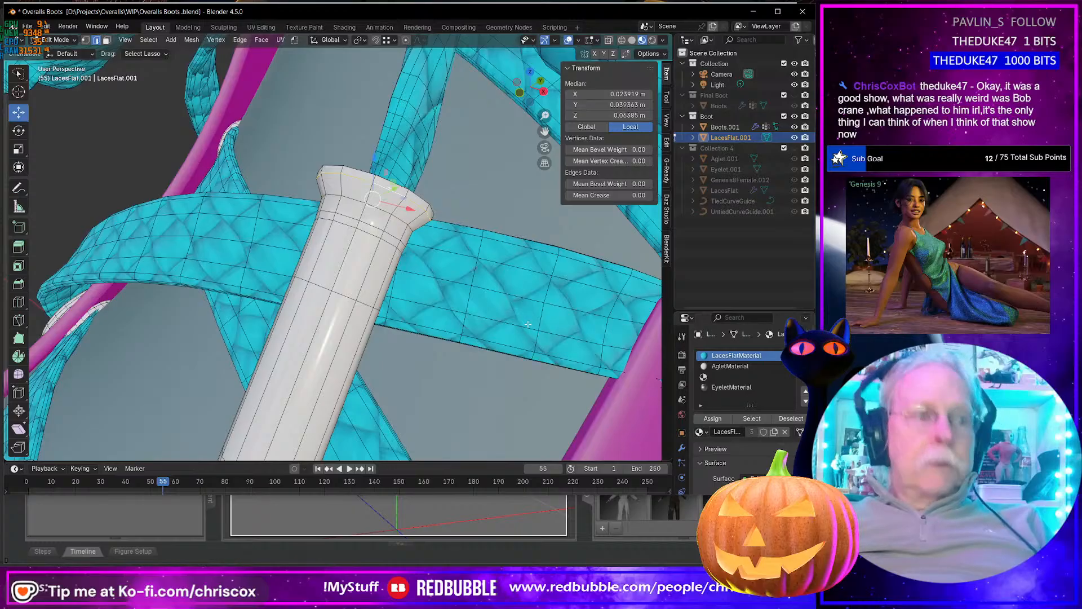
pyautogui.press('s')
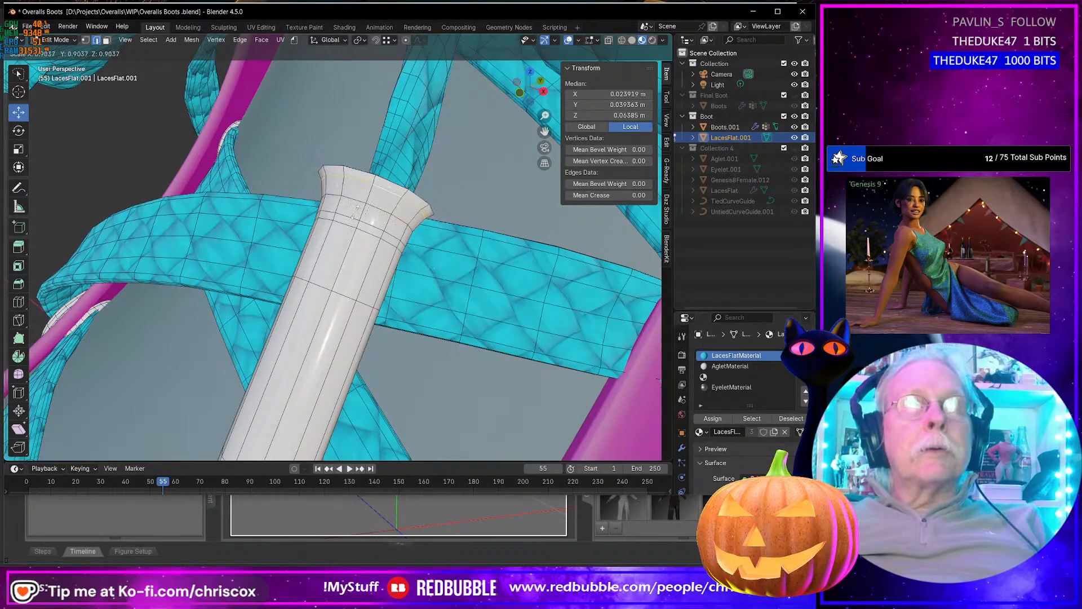
pyautogui.click(232, 117)
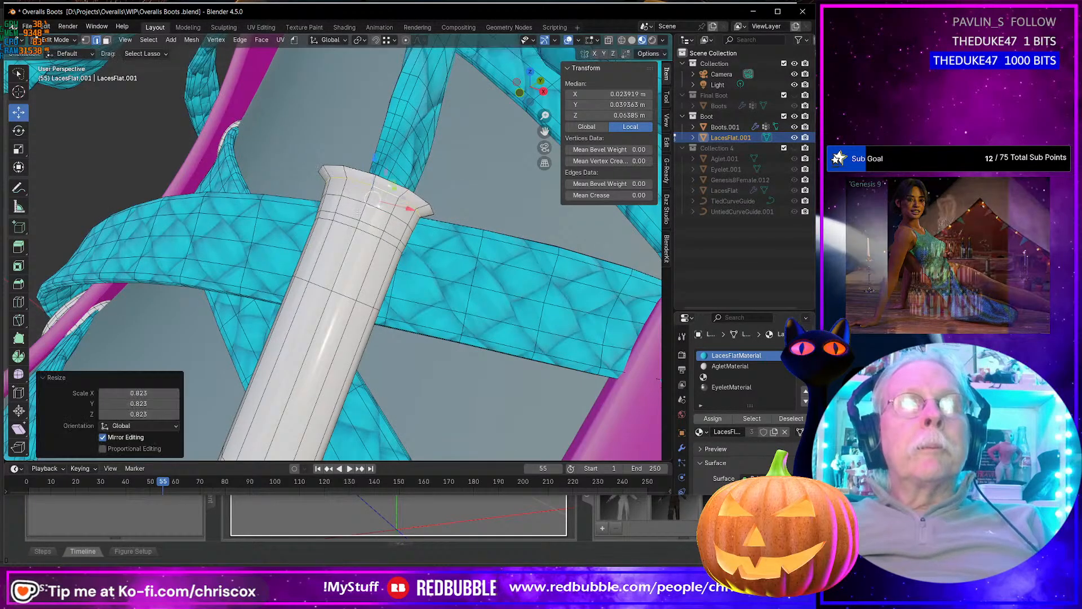
# Step: Scale the edge loop at the aglet's open rim along the X axis to 1.035
pyautogui.keyDown('alt'); pyautogui.click(386, 181); pyautogui.keyUp('alt')
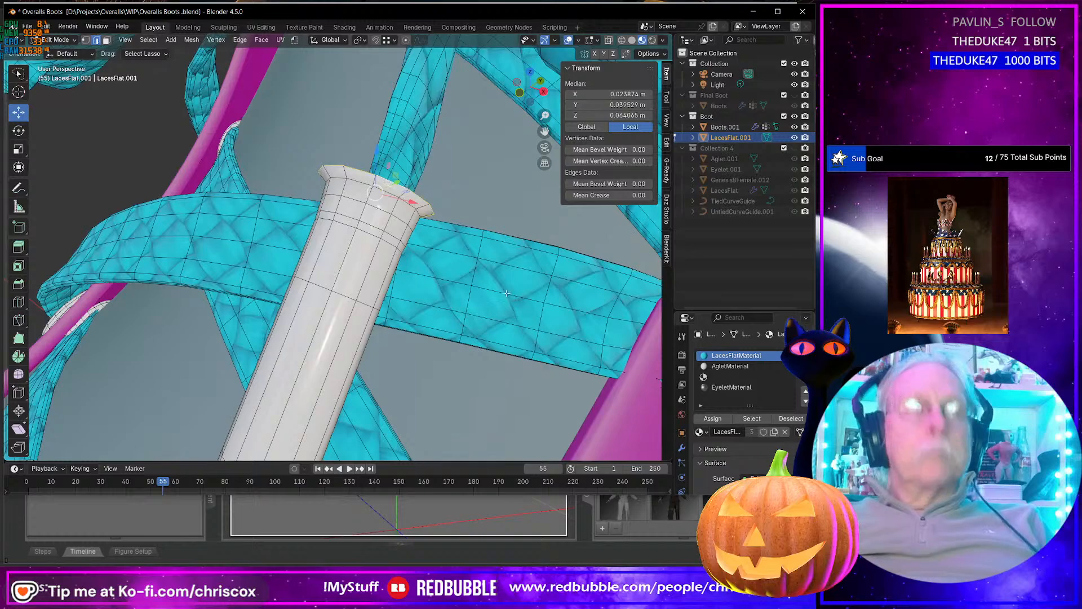
pyautogui.press('s')
pyautogui.press('x')
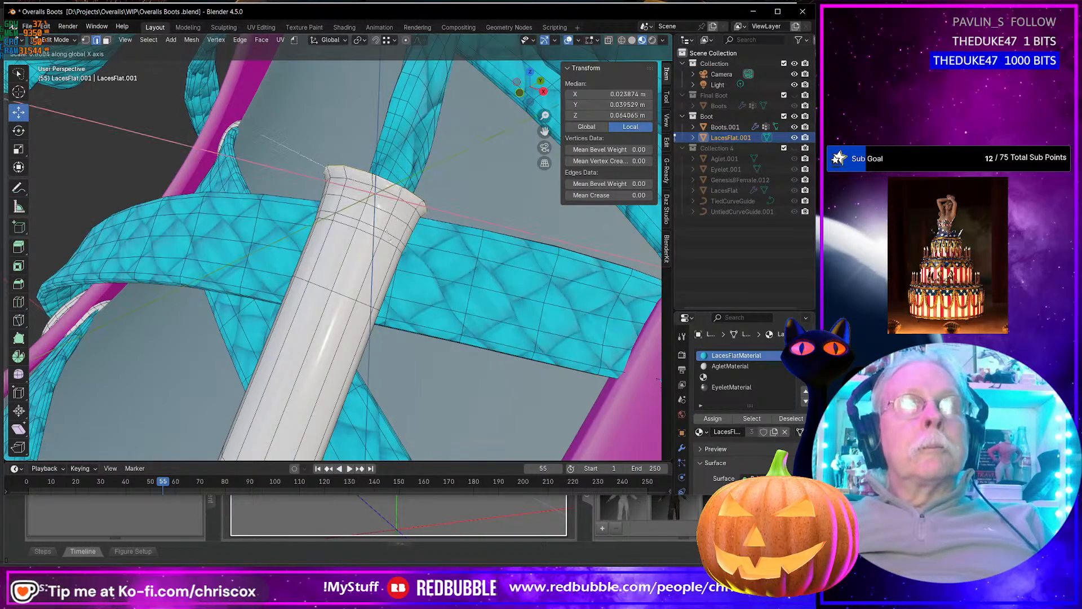
pyautogui.click(397, 265)
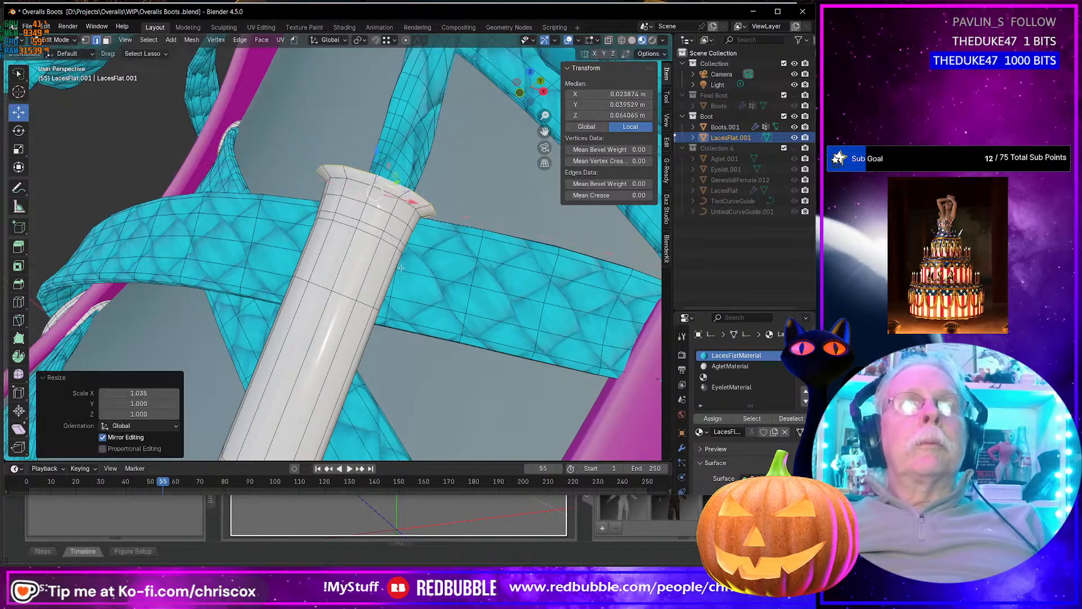
# Step: Scale down the edge loop just inside the aglet's open rim, where the lace enters
pyautogui.moveTo(398, 265); pyautogui.dragTo(408, 363, button='middle')
pyautogui.scroll(5, 532, 309)
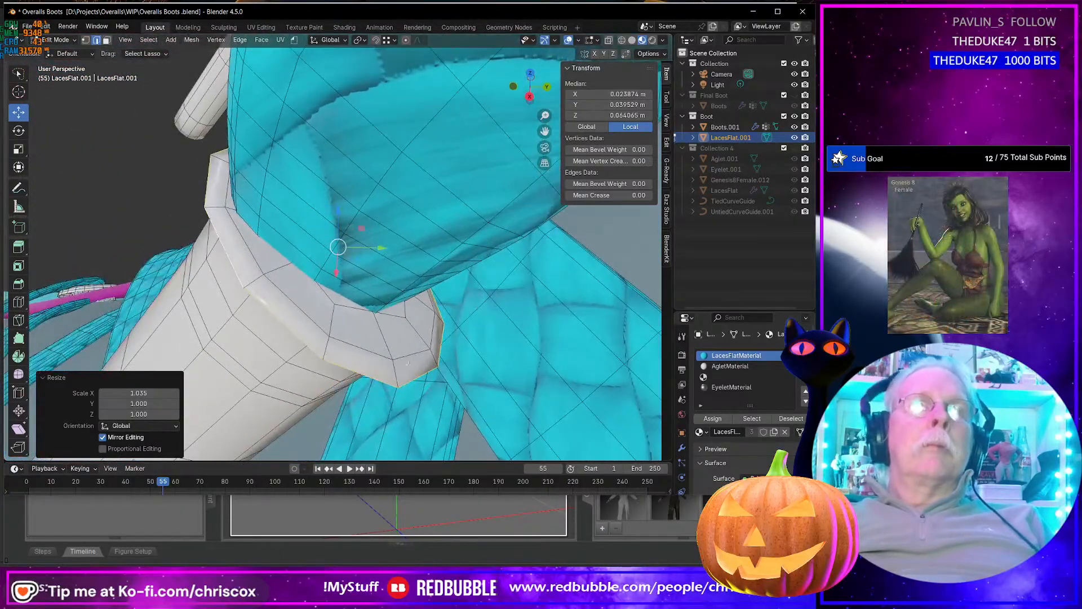
pyautogui.keyDown('alt'); pyautogui.click(347, 344); pyautogui.keyUp('alt')
pyautogui.press('s')
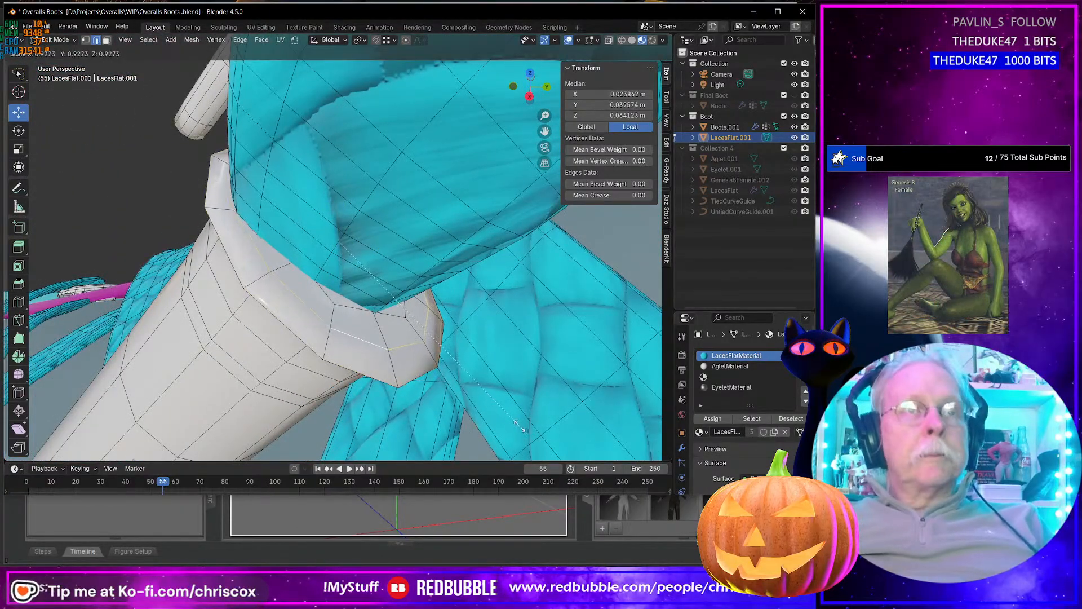
pyautogui.click(385, 316)
# Step: Scale the outer edge loop of the aglet's open rim uniformly to 0.823
pyautogui.keyDown('alt'); pyautogui.click(357, 309); pyautogui.keyUp('alt')
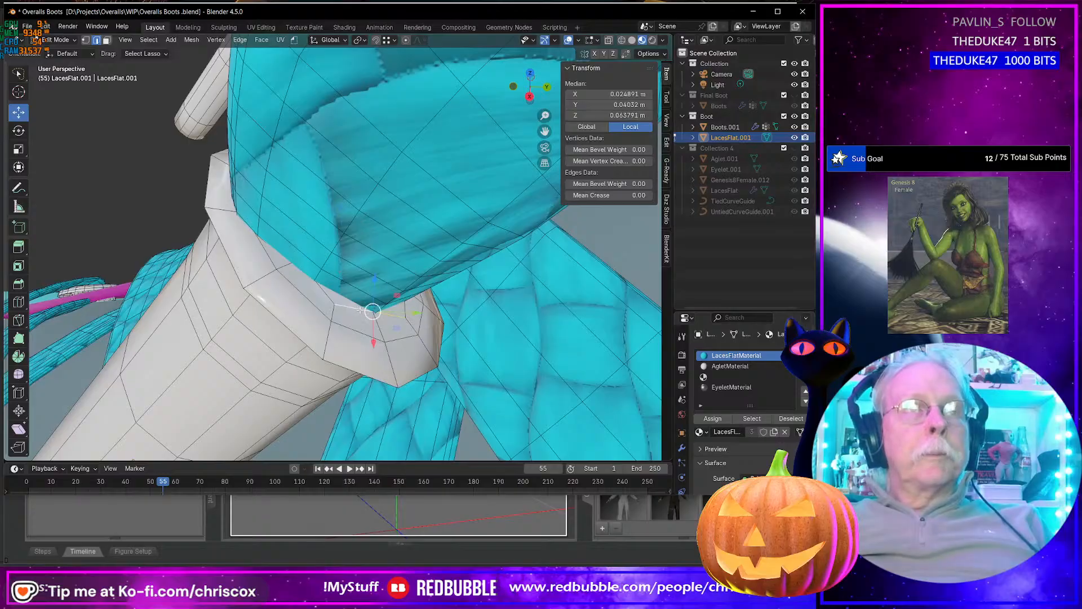
pyautogui.keyDown('alt'); pyautogui.click(336, 364); pyautogui.keyUp('alt')
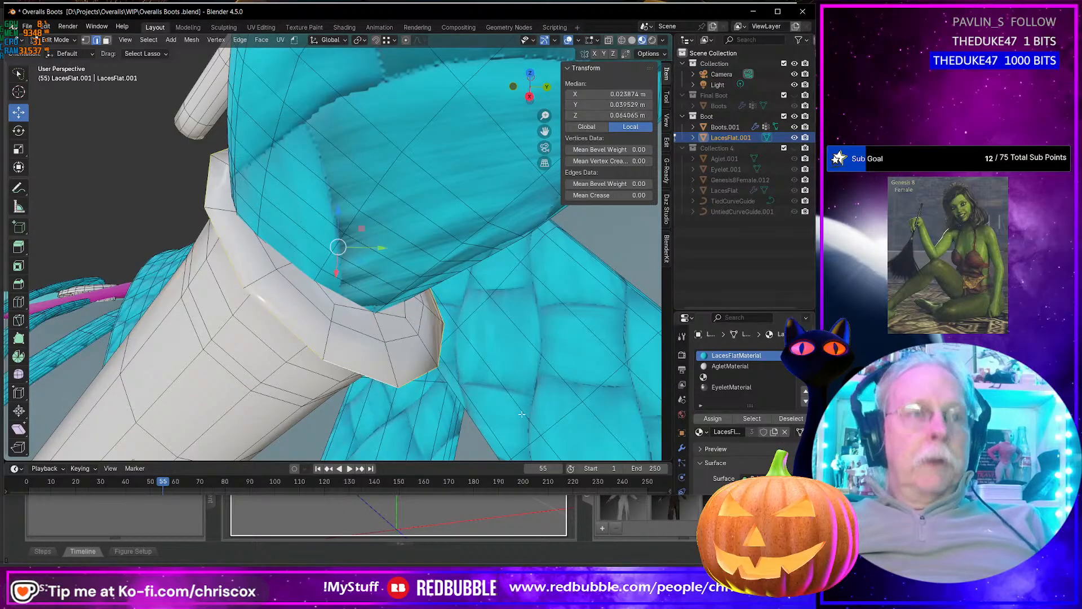
pyautogui.press('s')
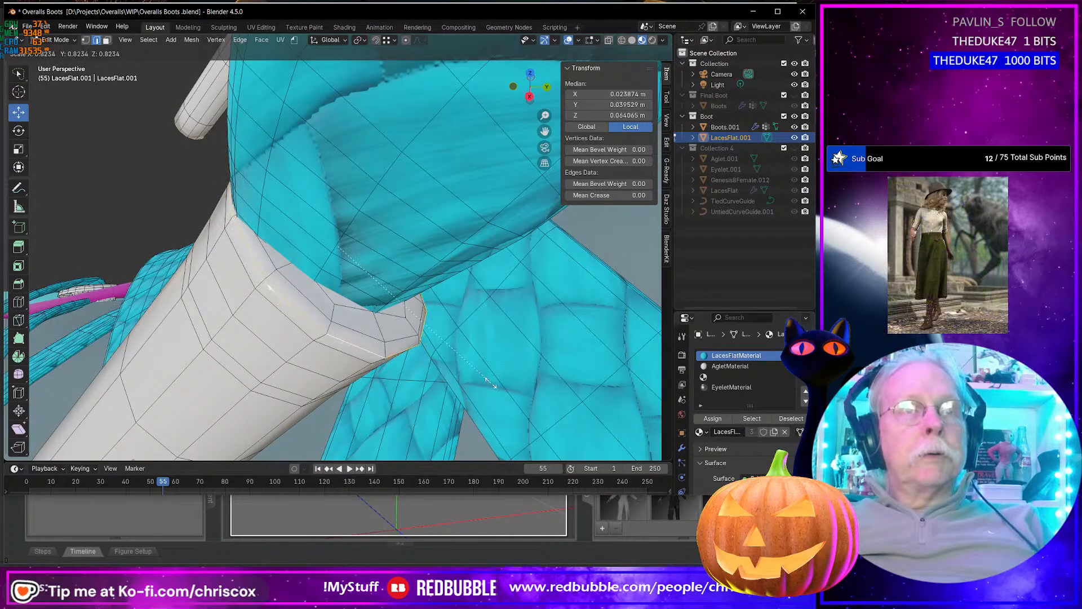
pyautogui.click(485, 381)
# Step: Select the aglet's entire linked mesh and move it toward the lace end, about 0.00029 m in X and 0.00007 m in Y
pyautogui.moveTo(485, 380)
pyautogui.mouseDown(button='middle')
pyautogui.moveTo(524, 394)
pyautogui.moveTo(489, 401)
pyautogui.mouseUp(button='middle')
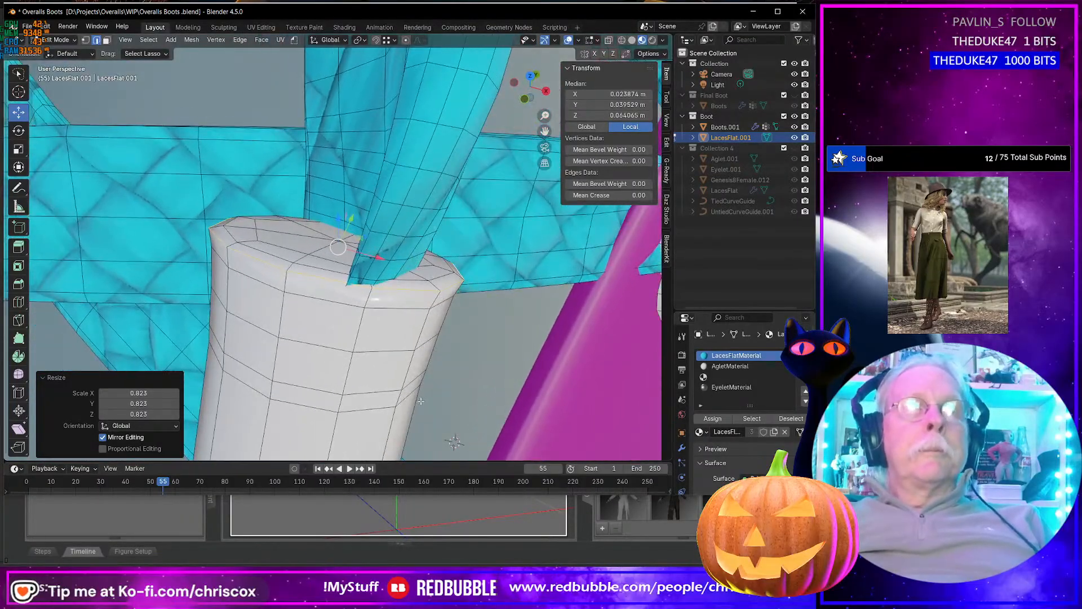
pyautogui.hotkey('ctrl', 'l')
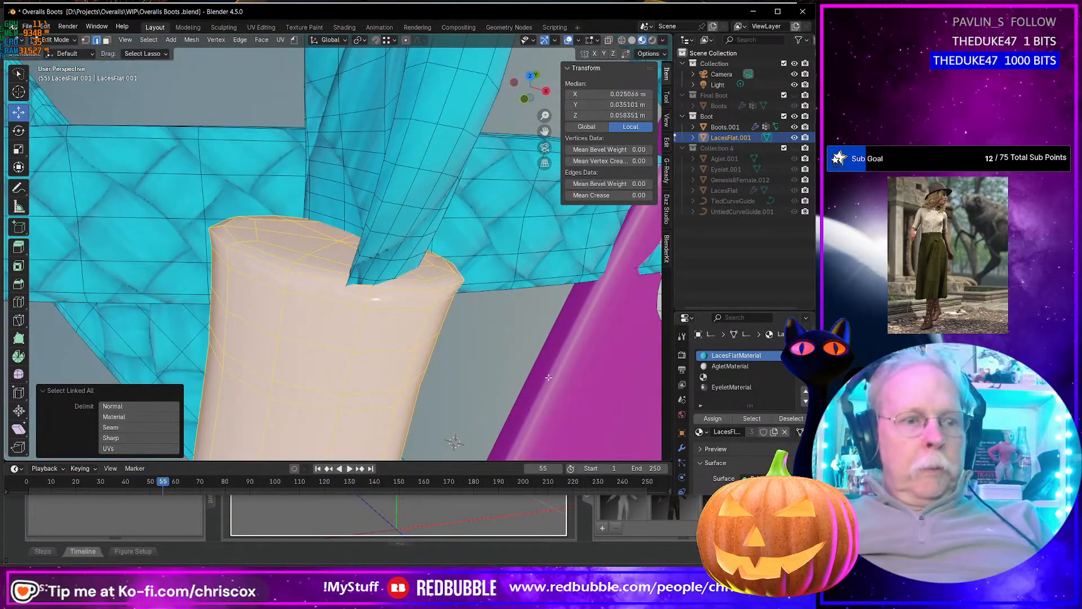
pyautogui.press('g')
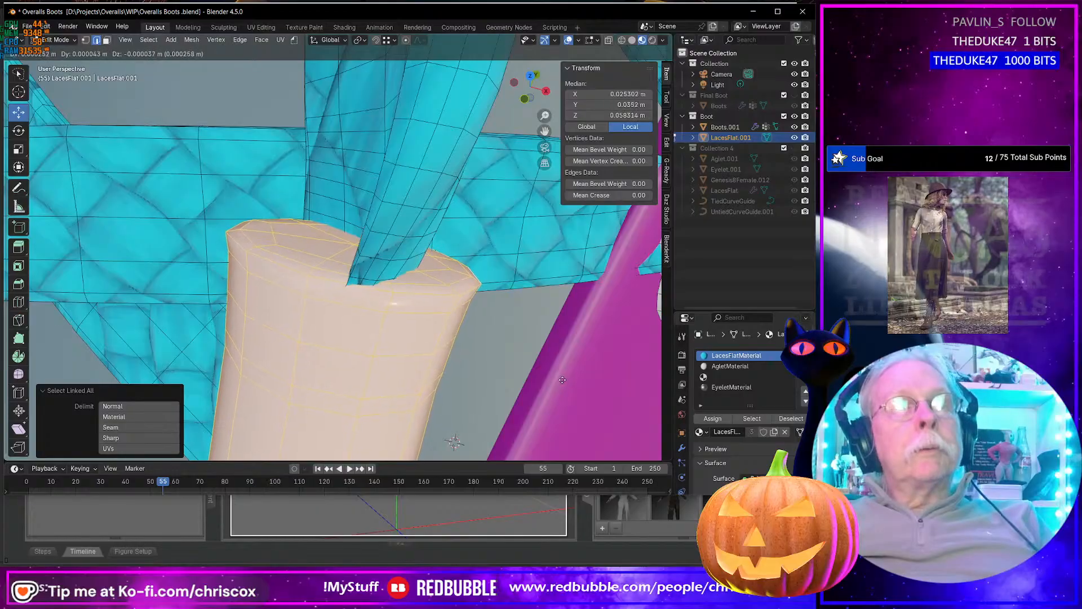
pyautogui.click(562, 380)
# Step: Scale the whole aglet along the X axis to 0.749 so it is narrower around the lace
pyautogui.moveTo(560, 379)
pyautogui.mouseDown(button='middle')
pyautogui.moveTo(453, 332)
pyautogui.moveTo(465, 262)
pyautogui.mouseUp(button='middle')
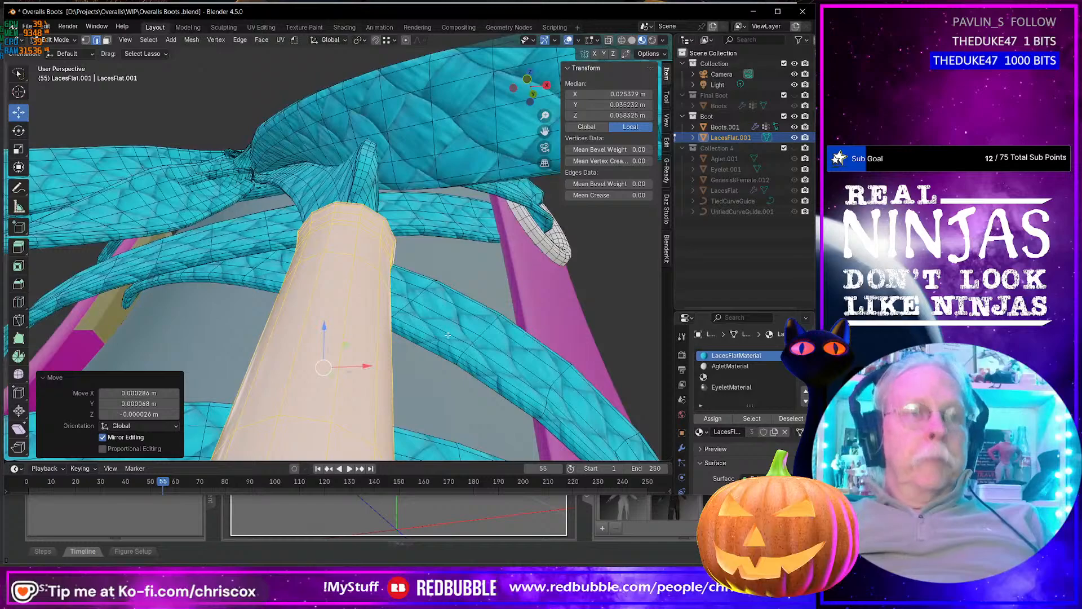
pyautogui.press('s')
pyautogui.press('x')
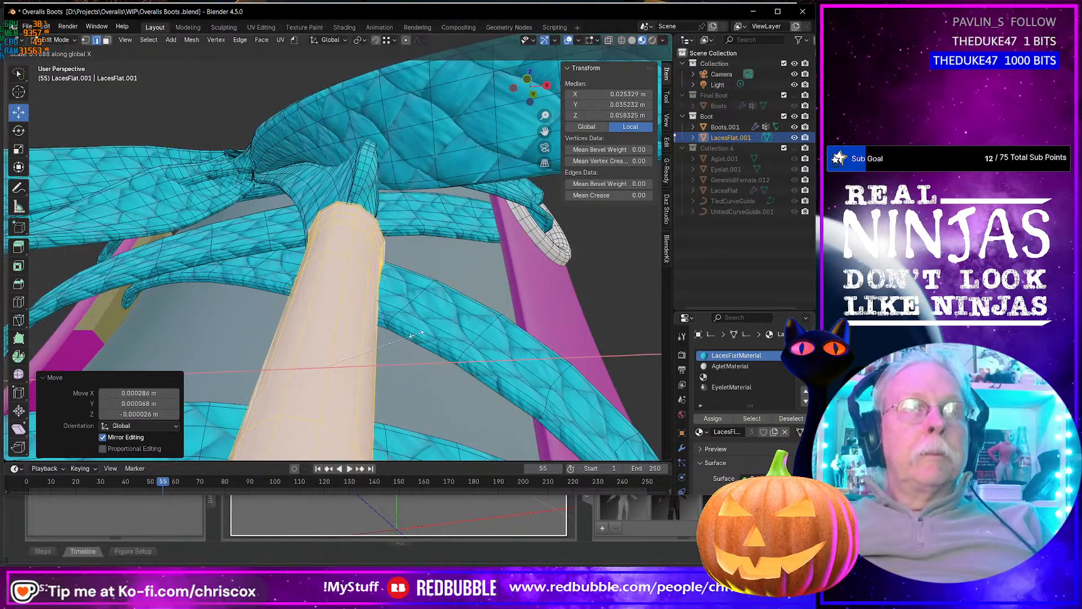
pyautogui.click(410, 334)
# Step: Rotate the whole aglet by 10.8° in a view looking at its closed tip
pyautogui.moveTo(410, 334); pyautogui.dragTo(454, 298, button='middle')
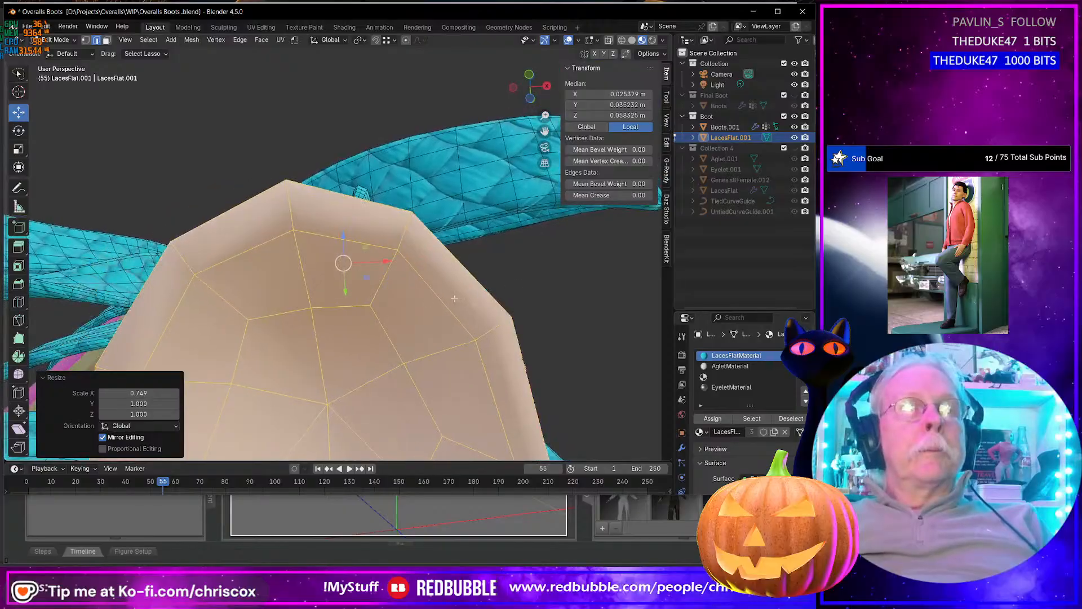
pyautogui.press('r')
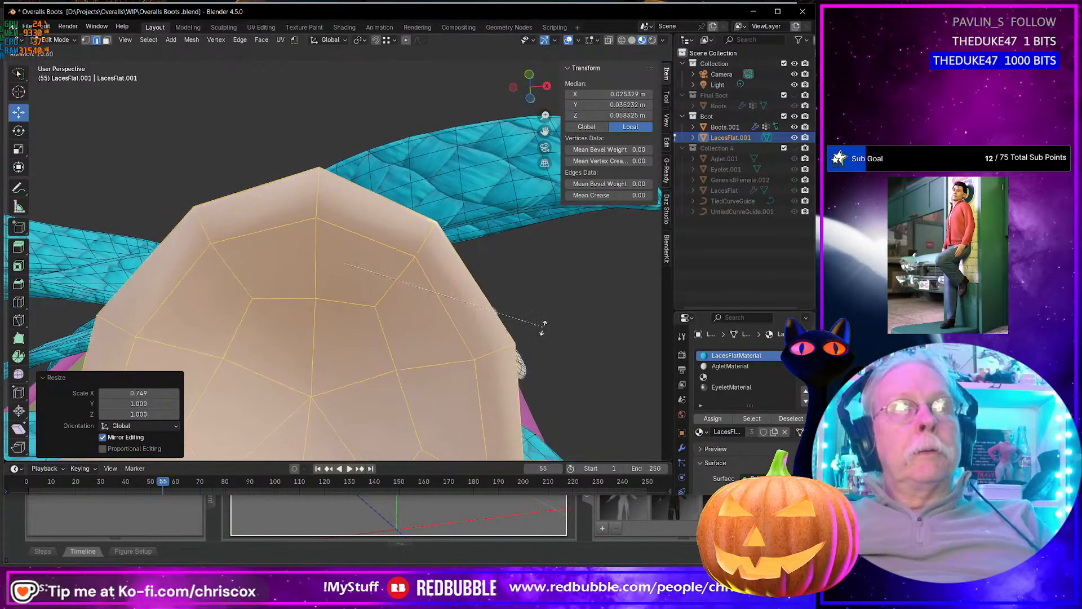
pyautogui.click(536, 323)
# Step: Move the aglet in line with the lace end, about -0.00029 m in X and -0.00014 m in Z
pyautogui.moveTo(536, 322); pyautogui.dragTo(2, 437, button='middle')
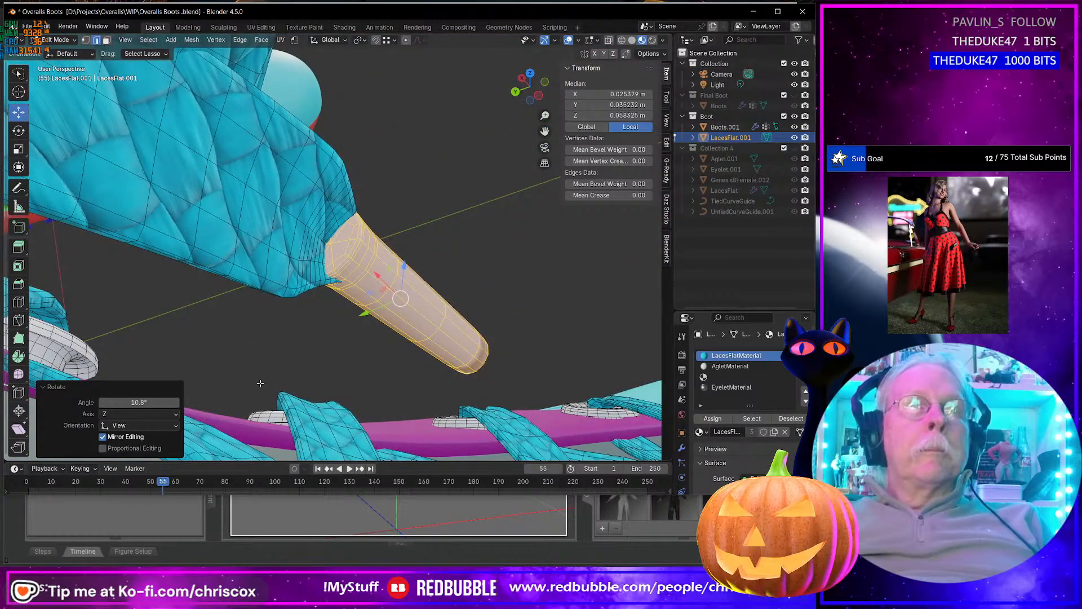
pyautogui.moveTo(358, 305); pyautogui.dragTo(412, 288, button='middle')
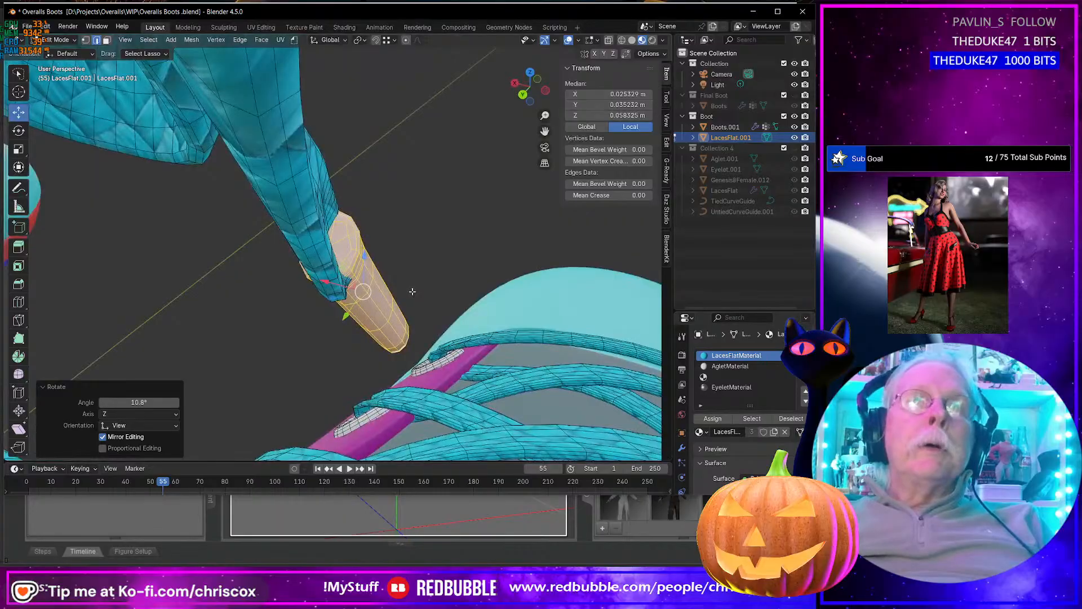
pyautogui.press('g')
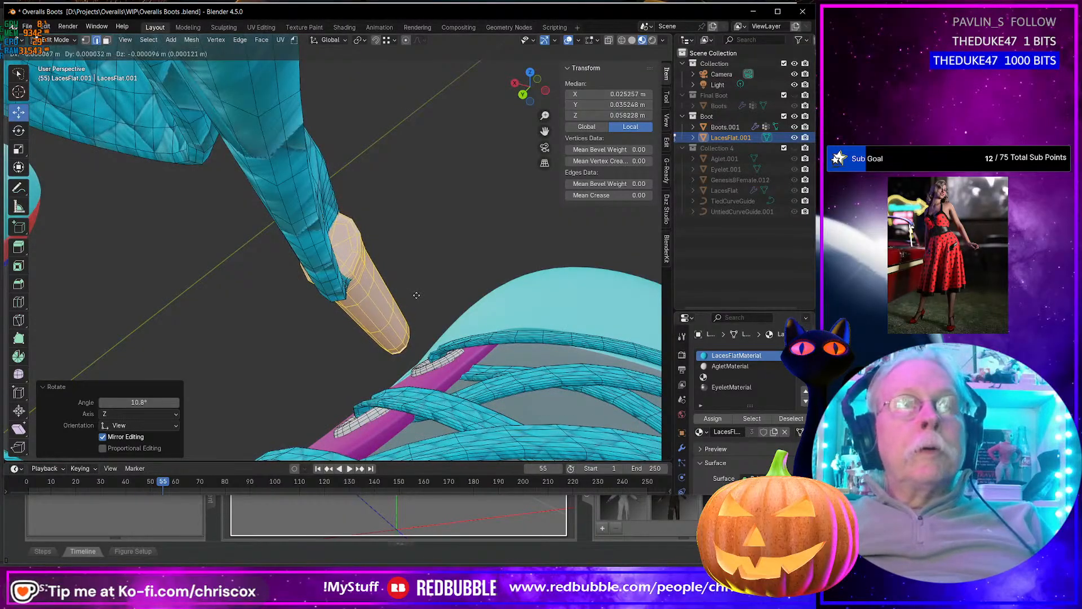
pyautogui.click(436, 300)
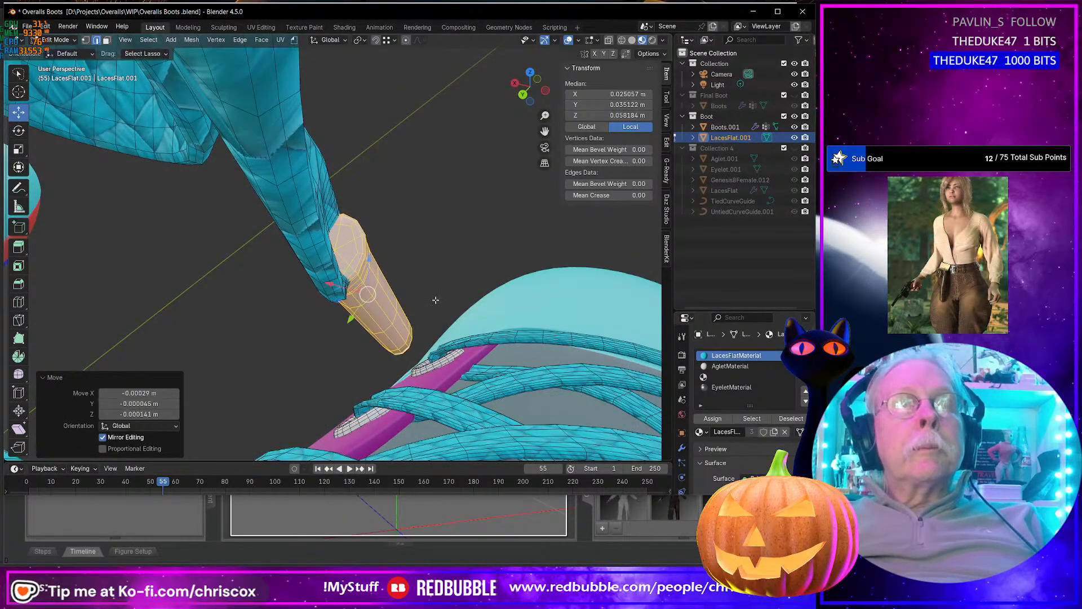
pyautogui.moveTo(435, 300); pyautogui.dragTo(243, 214, button='middle')
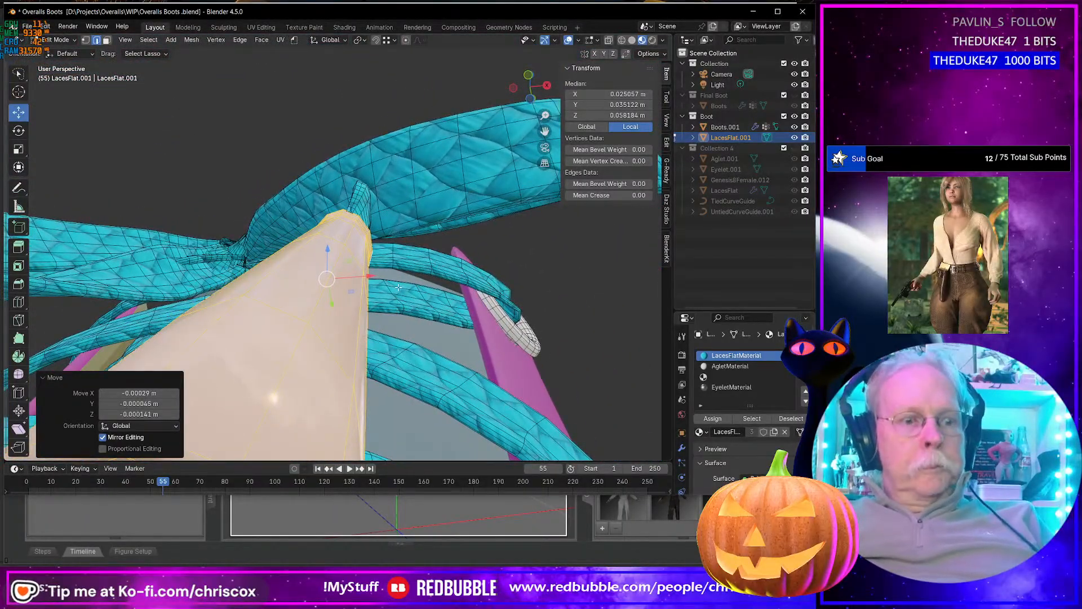
pyautogui.press('s')
pyautogui.press('z')
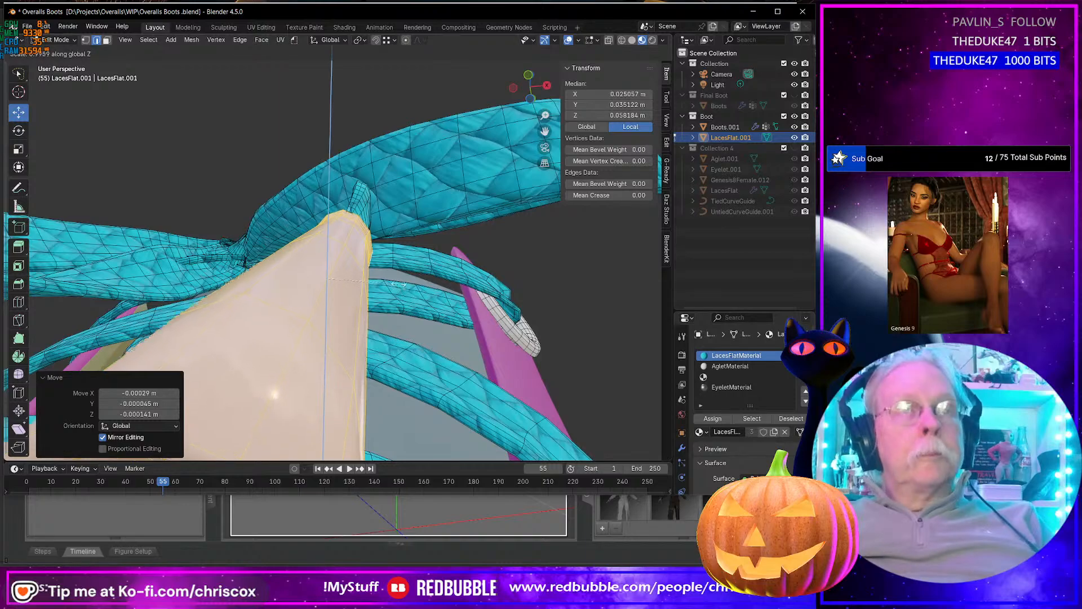
pyautogui.press('Escape')
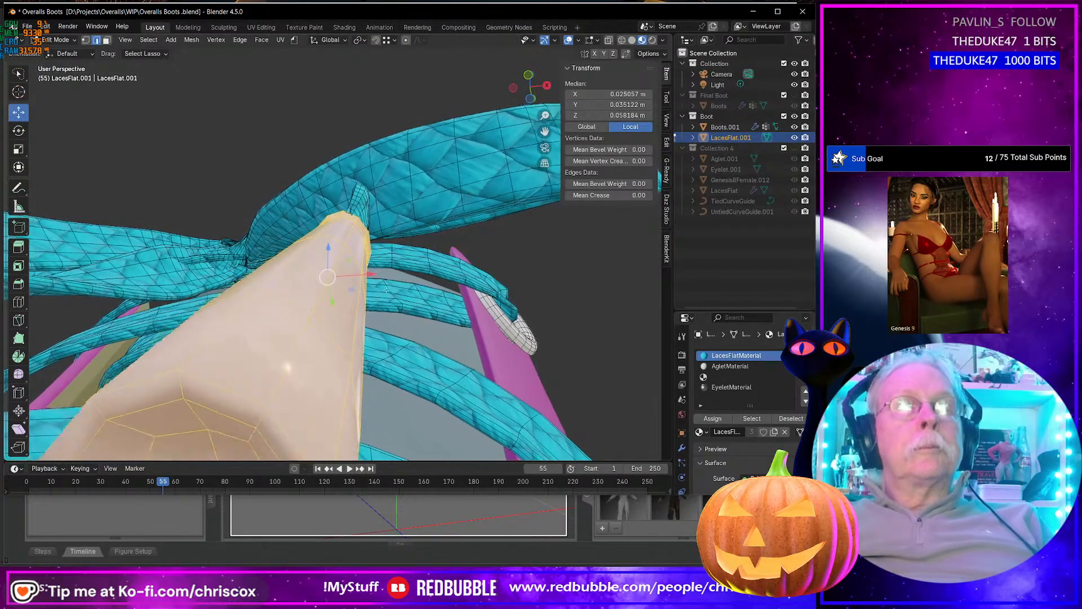
# Step: Nudge the aglet slightly to refine its fit over the end of the lace
pyautogui.moveTo(419, 277); pyautogui.dragTo(297, 315, button='middle')
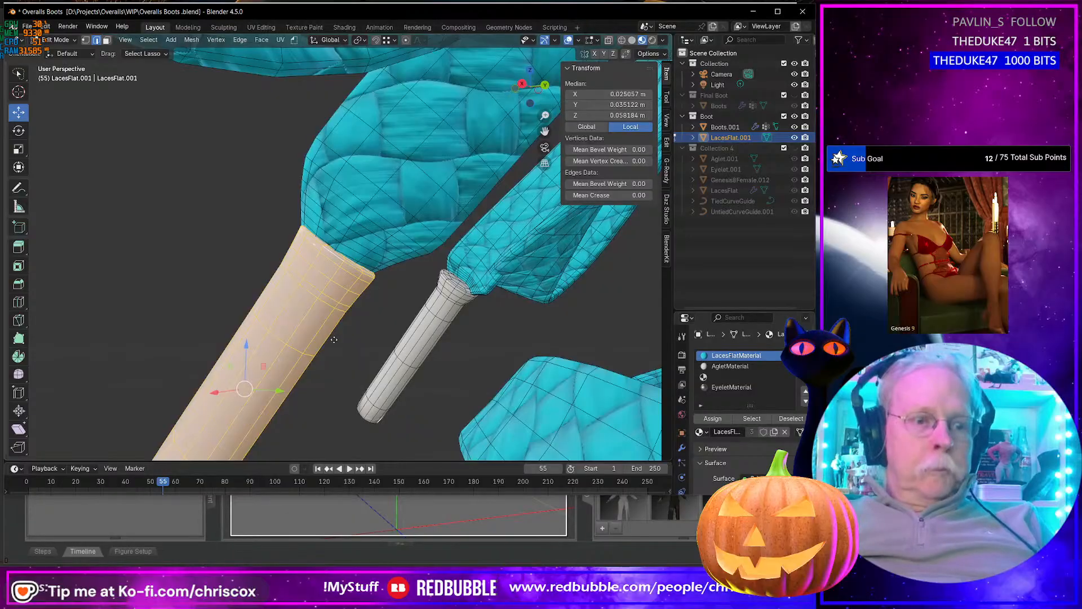
pyautogui.press('g')
pyautogui.click(334, 340)
pyautogui.moveTo(335, 340)
pyautogui.mouseDown(button='middle')
pyautogui.moveTo(514, 359)
pyautogui.moveTo(342, 332)
pyautogui.moveTo(336, 343)
pyautogui.mouseUp(button='middle')
# Step: Examine the second aglet's flared collar and its rim edge loop where the lace enters, and clear the selection
pyautogui.click(216, 297)
pyautogui.moveTo(216, 297); pyautogui.dragTo(365, 297, button='middle')
pyautogui.scroll(7, 365, 297)
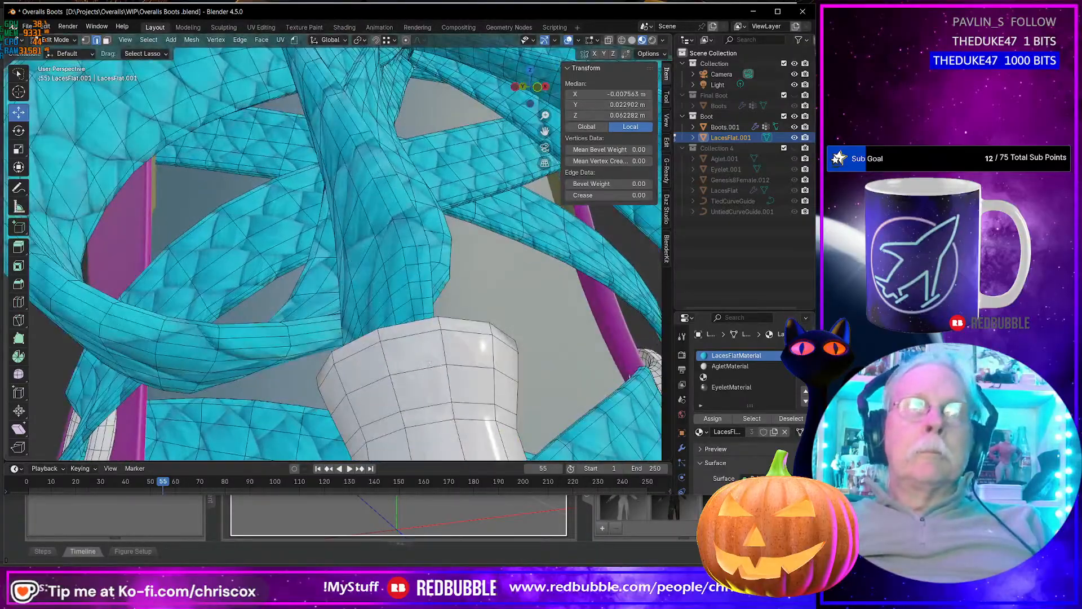
pyautogui.moveTo(430, 363); pyautogui.dragTo(169, 368, button='middle')
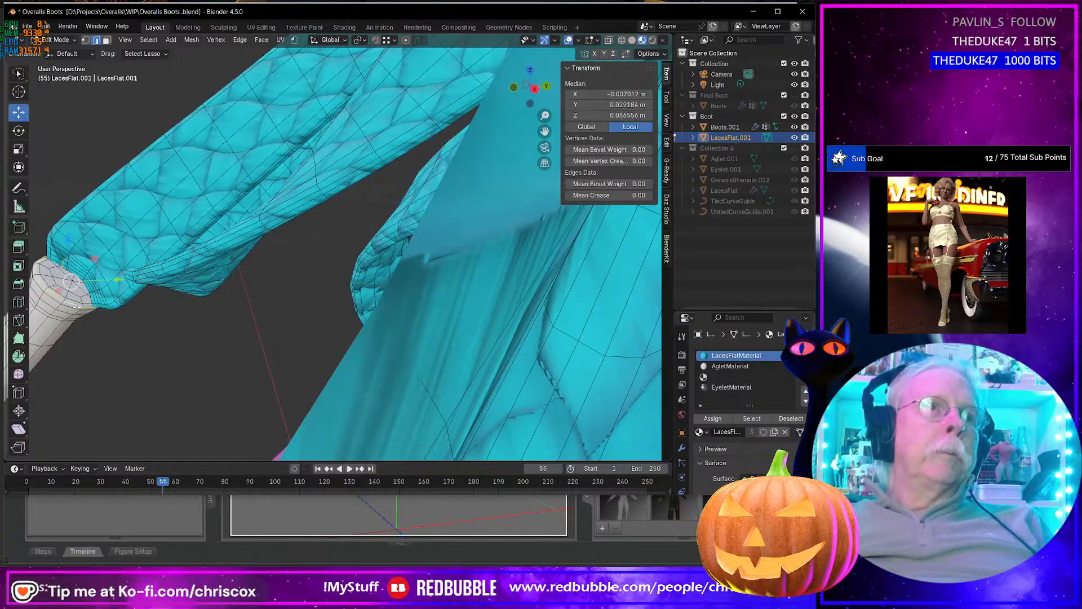
pyautogui.scroll(3, 76, 307)
pyautogui.keyDown('shift'); pyautogui.moveTo(76, 307); pyautogui.dragTo(333, 355, button='middle'); pyautogui.keyUp('shift')
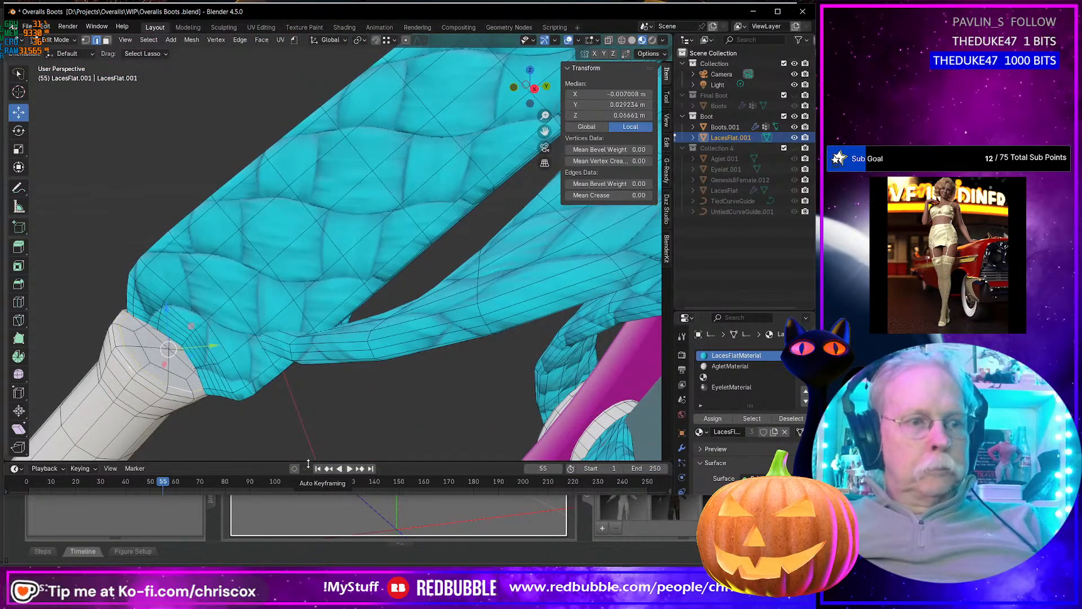
pyautogui.click(250, 430)
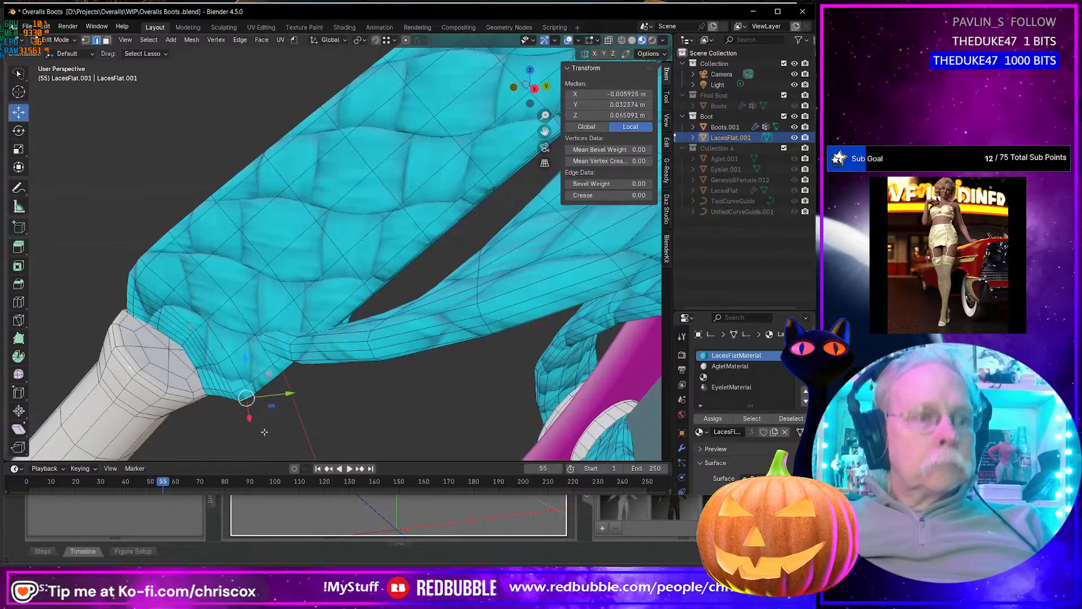
pyautogui.click(186, 388)
pyautogui.keyDown('alt'); pyautogui.click(185, 393); pyautogui.keyUp('alt')
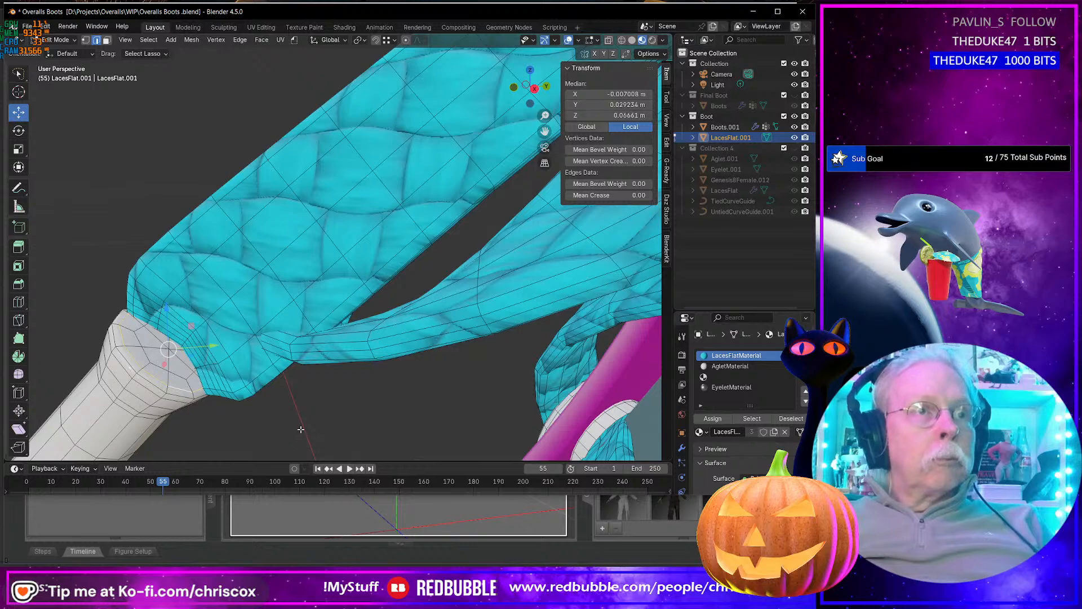
pyautogui.hotkey('alt', 'a')
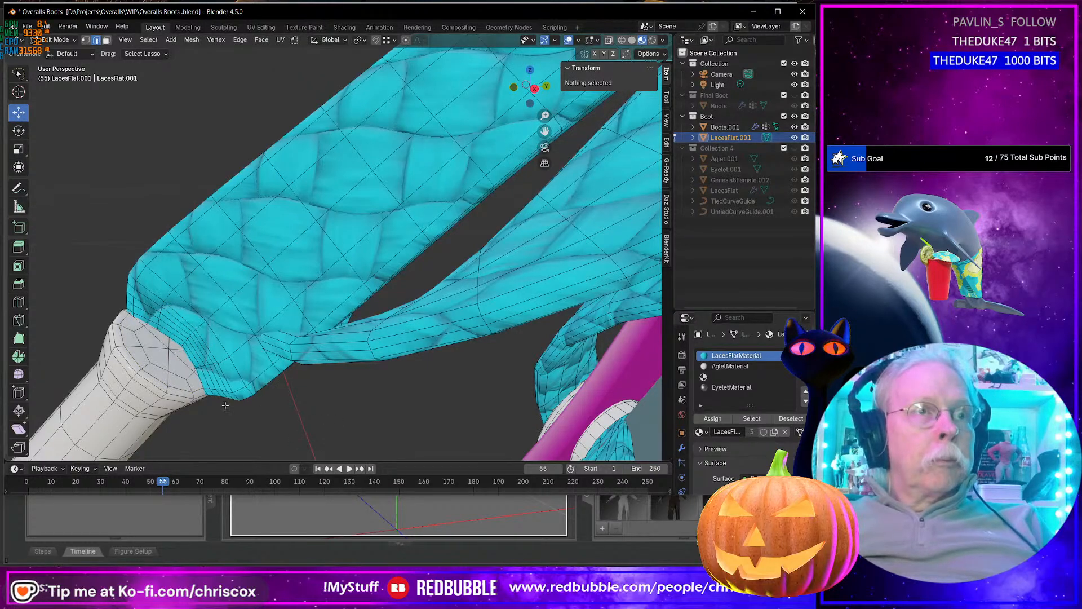
# Step: Shrink three neighbouring edge loops of the aglet's flared collar, scaling them one after another by 0.931, 0.915 and 0.925
pyautogui.keyDown('alt'); pyautogui.click(181, 389); pyautogui.keyUp('alt')
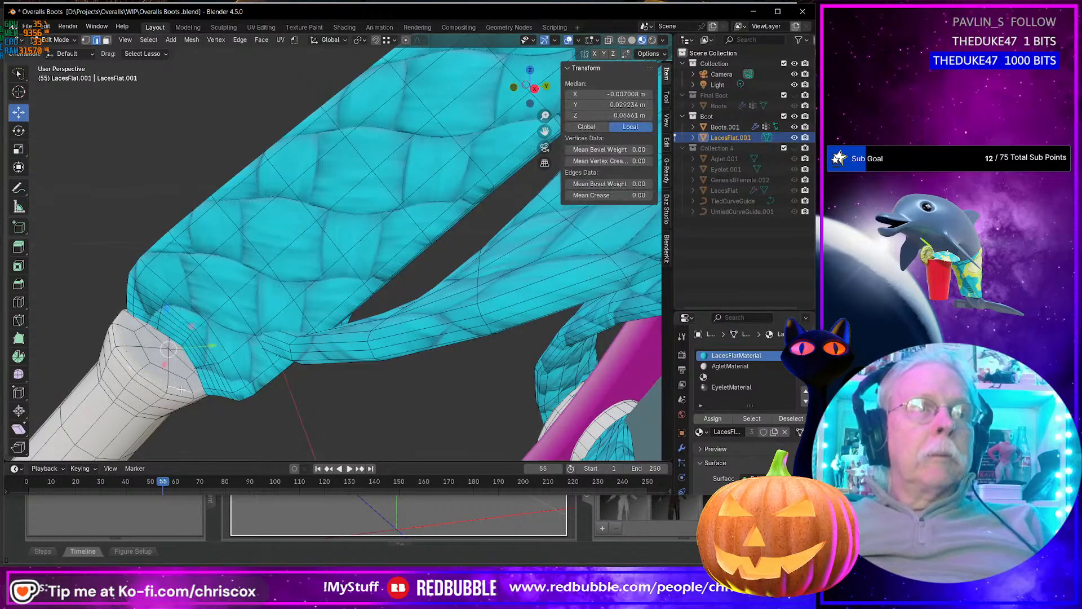
pyautogui.press('s')
pyautogui.click(282, 389)
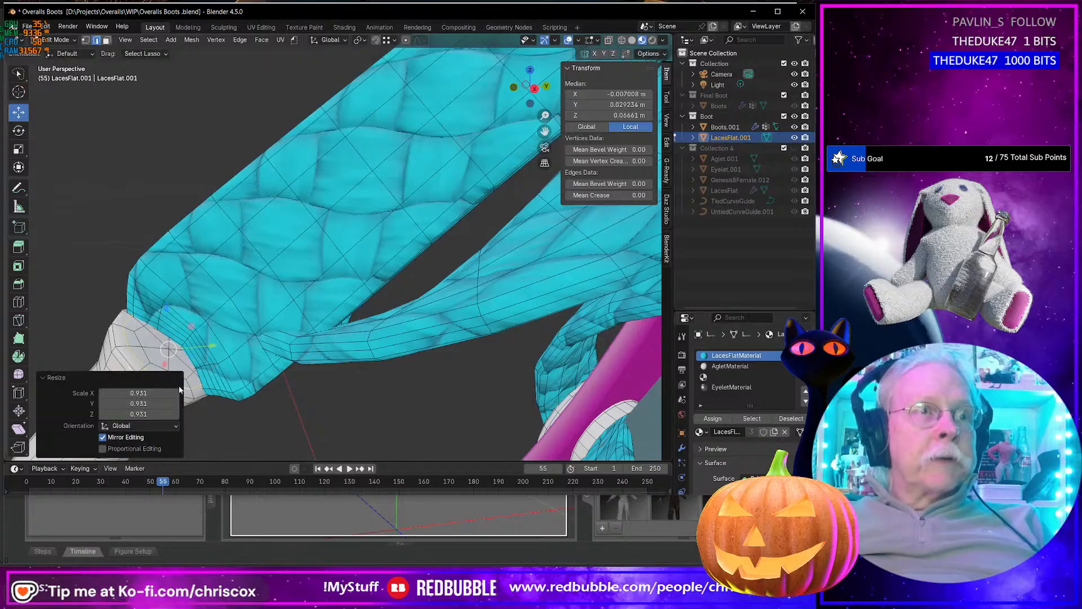
pyautogui.keyDown('alt'); pyautogui.click(190, 396); pyautogui.keyUp('alt')
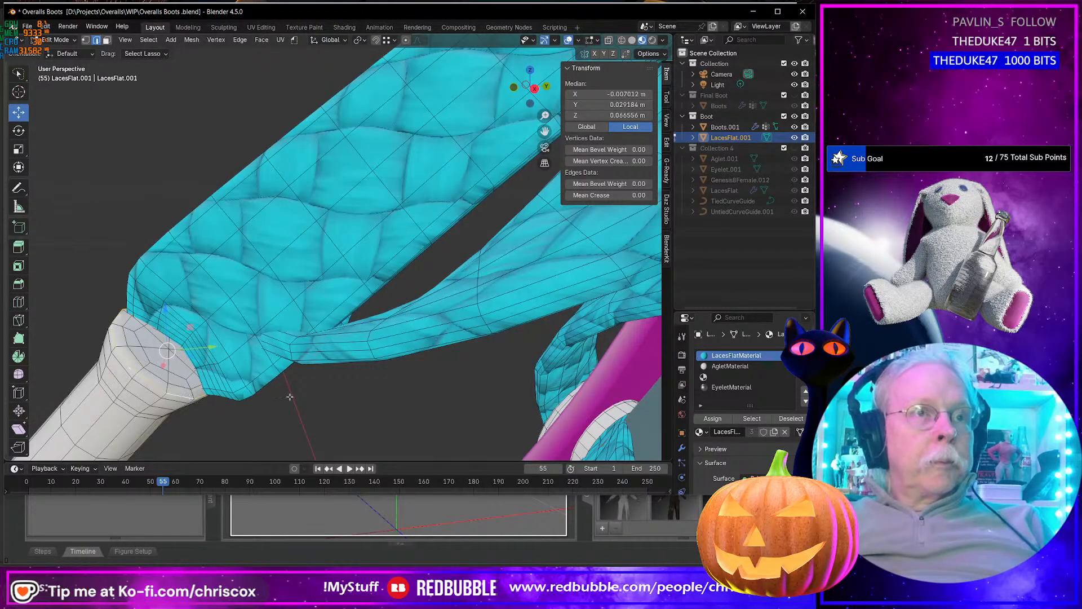
pyautogui.press('s')
pyautogui.click(259, 390)
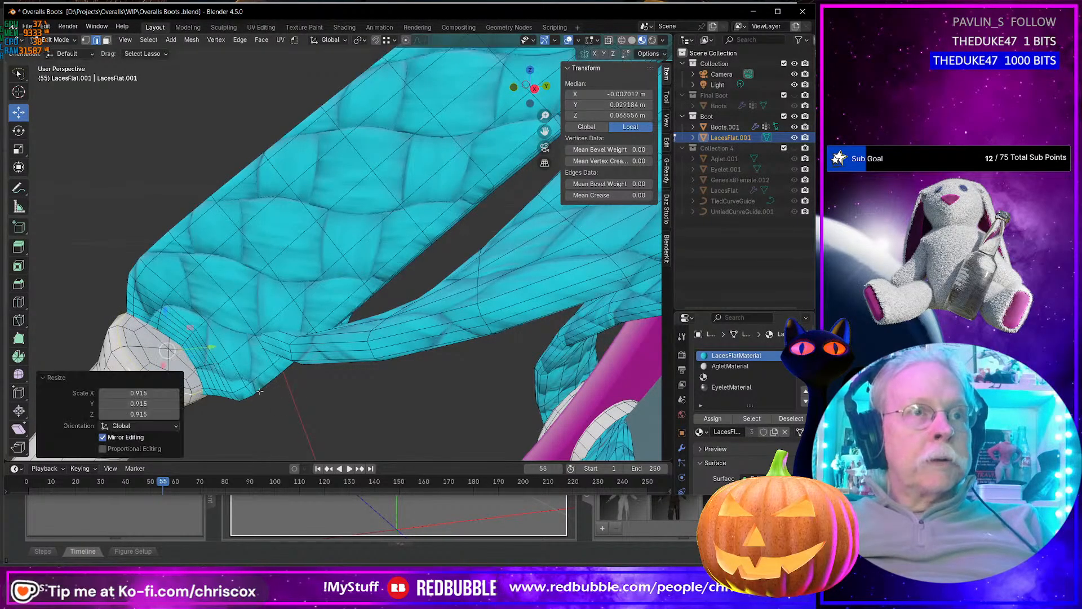
pyautogui.keyDown('alt'); pyautogui.click(120, 357); pyautogui.keyUp('alt')
pyautogui.press('s')
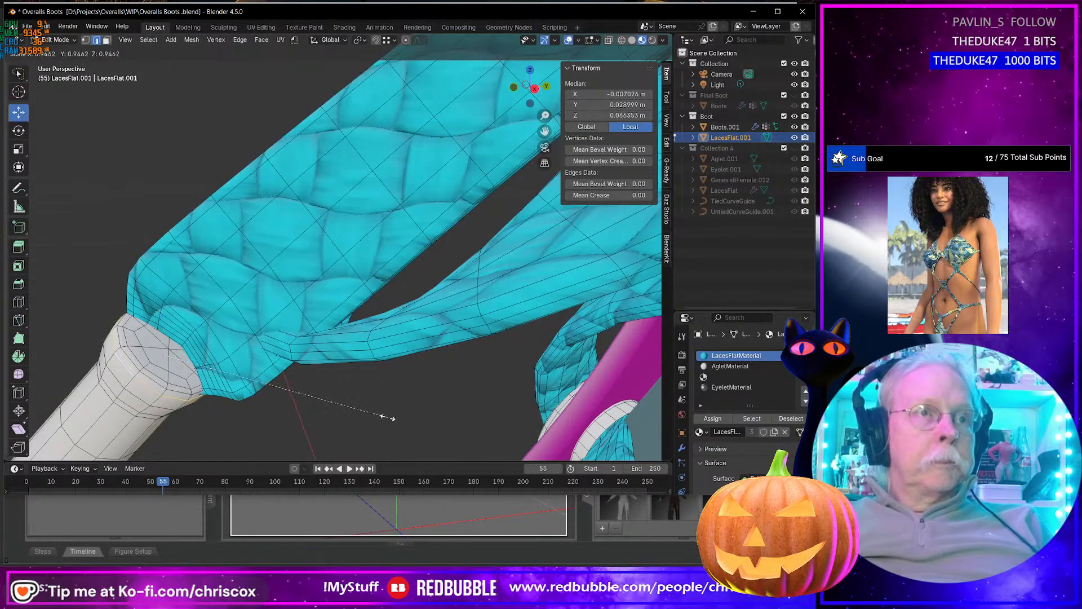
pyautogui.click(383, 416)
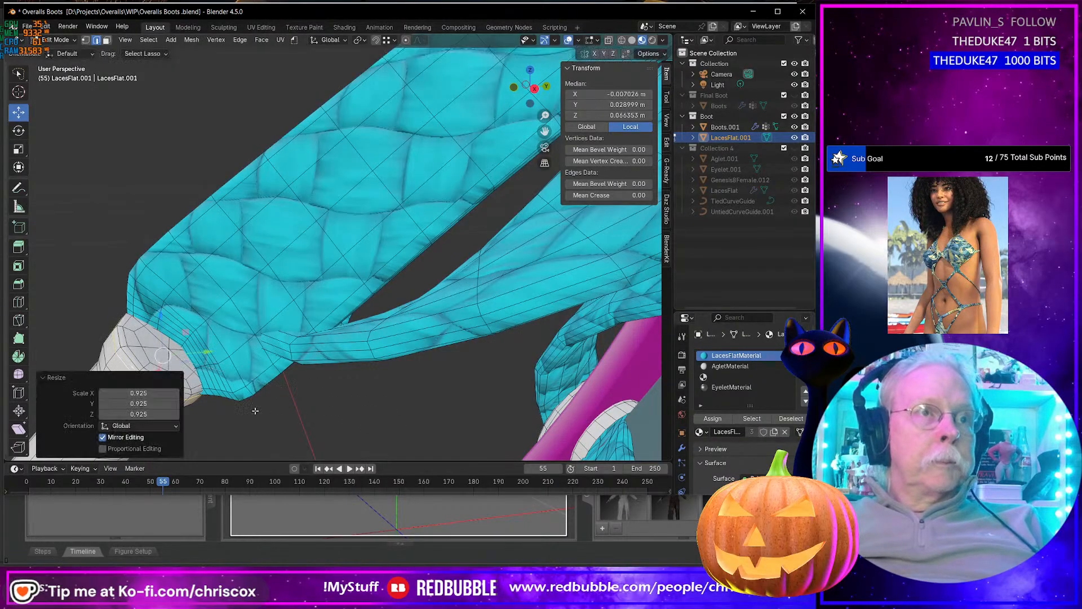
# Step: Shrink the next two edge loops at the lower edge of the aglet's collar by about 0.9 and 0.966
pyautogui.keyDown('alt'); pyautogui.click(104, 363); pyautogui.keyUp('alt')
pyautogui.moveTo(194, 370); pyautogui.dragTo(343, 317, button='middle')
pyautogui.press('s')
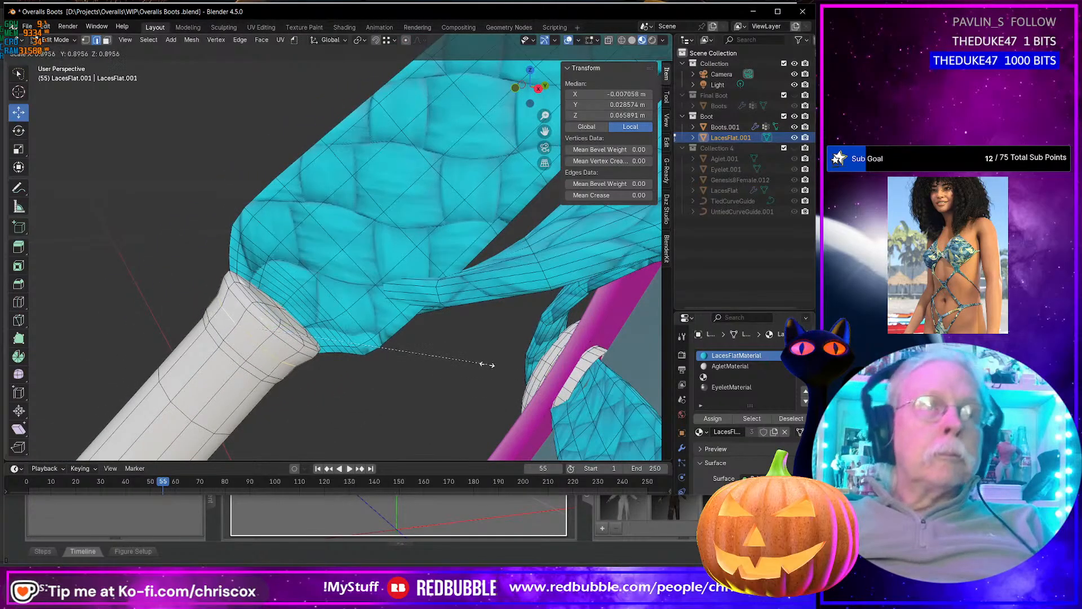
pyautogui.click(483, 364)
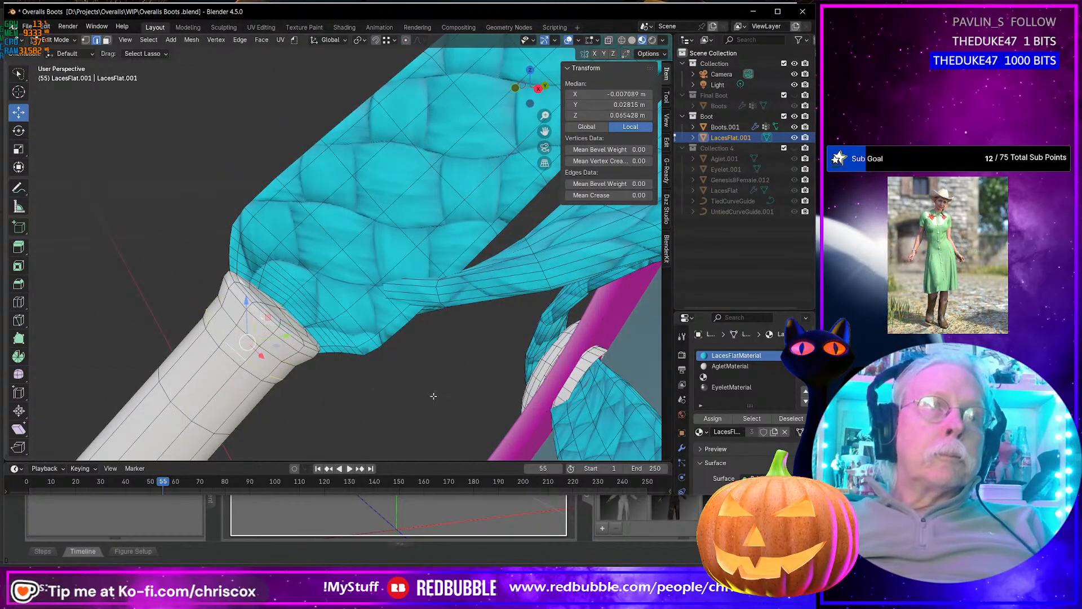
pyautogui.press('s')
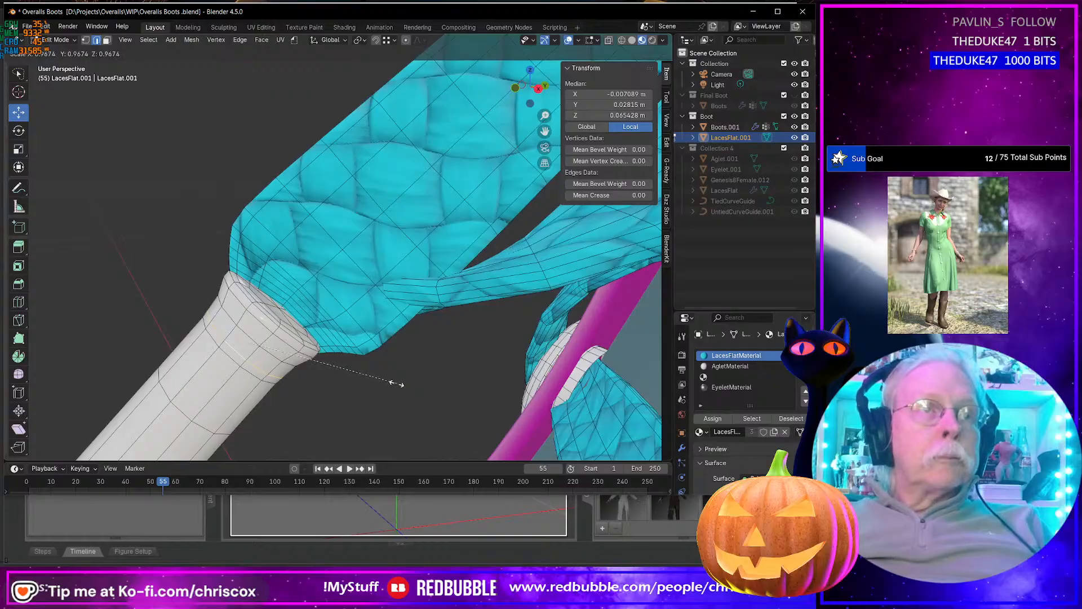
pyautogui.click(397, 384)
# Step: Narrow the entire linked aglet mesh along the global X axis, scaling it by 0.813
pyautogui.moveTo(396, 384); pyautogui.dragTo(497, 411, button='middle')
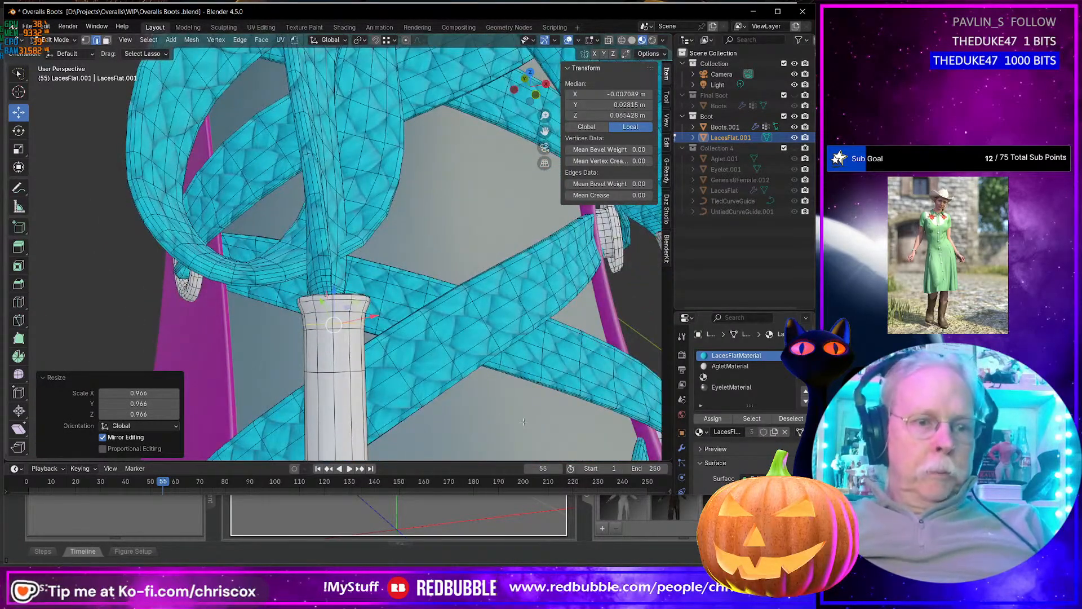
pyautogui.hotkey('ctrl', 'l')
pyautogui.press('s')
pyautogui.press('x')
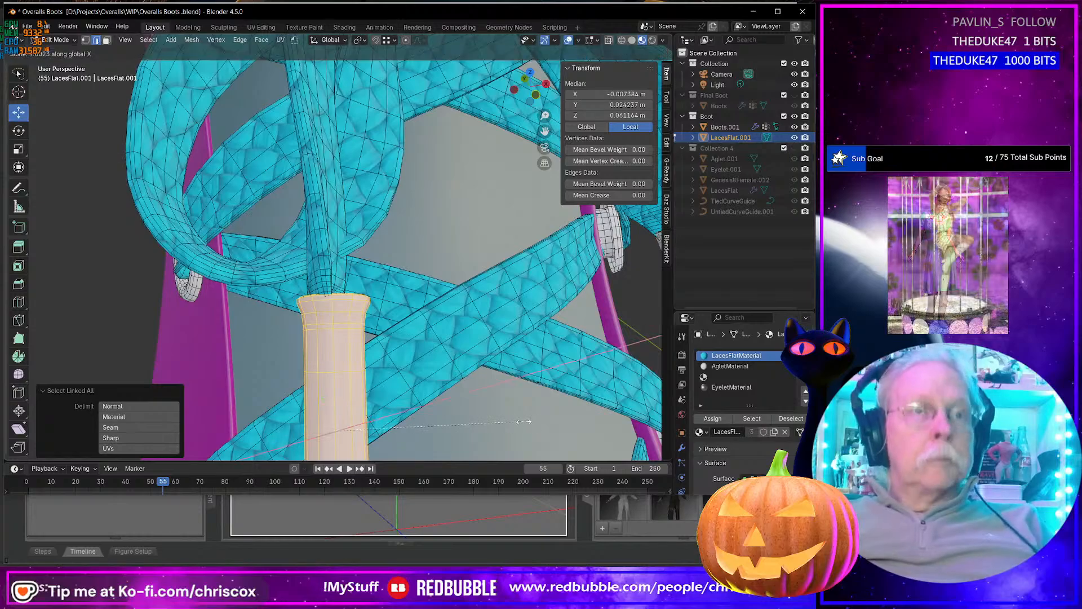
pyautogui.click(490, 411)
# Step: Rotate the aglet by -5.53° looking at its closed tip, and move it about 0.00007 m in Y and -0.0002 m in Z
pyautogui.moveTo(490, 412); pyautogui.dragTo(438, 299, button='middle')
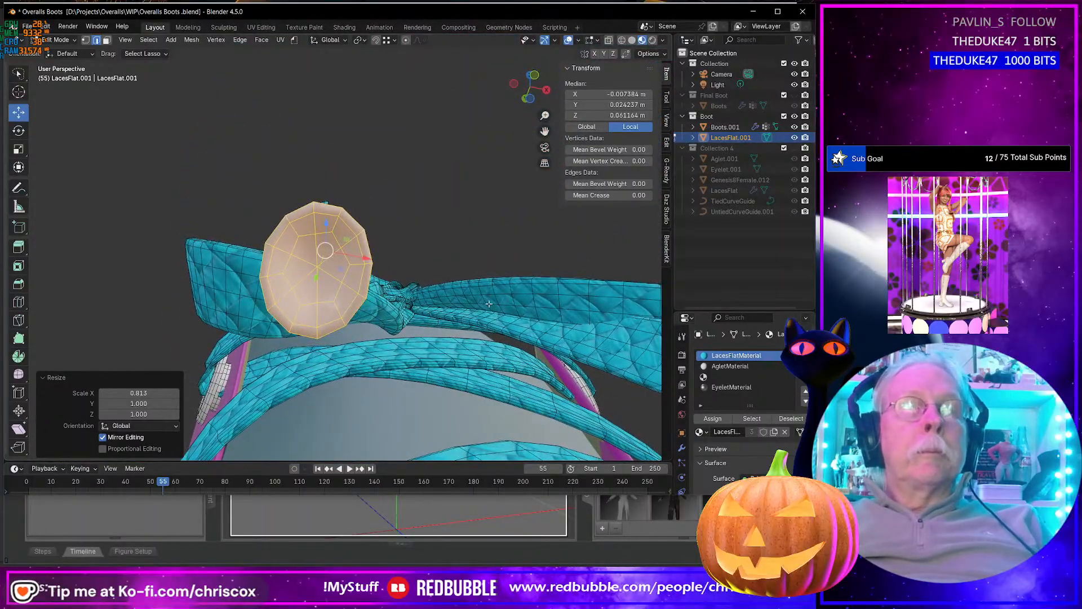
pyautogui.press('r')
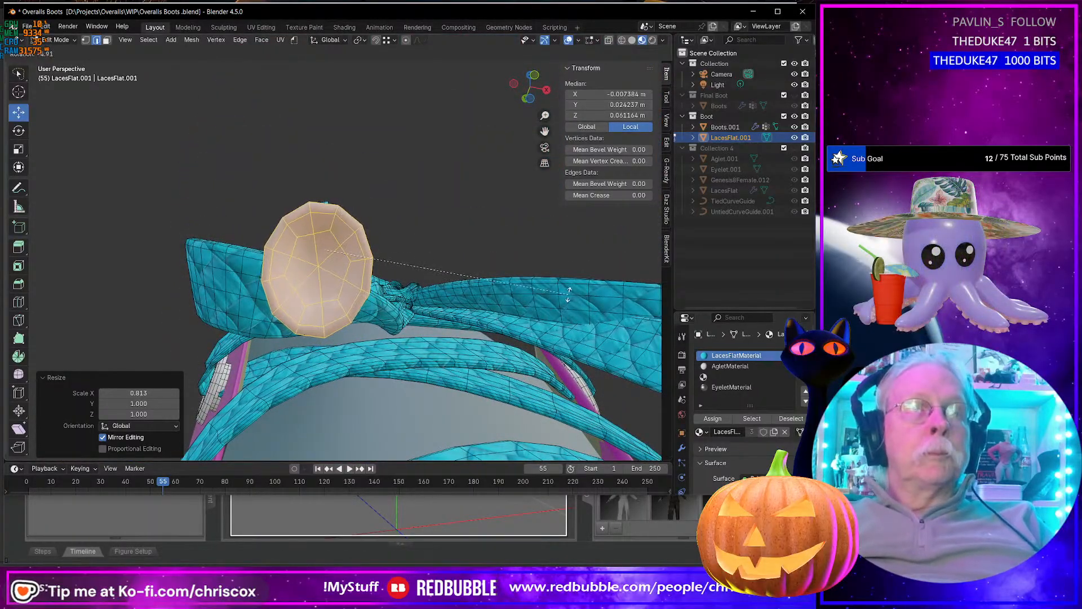
pyautogui.click(568, 293)
pyautogui.moveTo(568, 294); pyautogui.dragTo(416, 358, button='middle')
pyautogui.press('g')
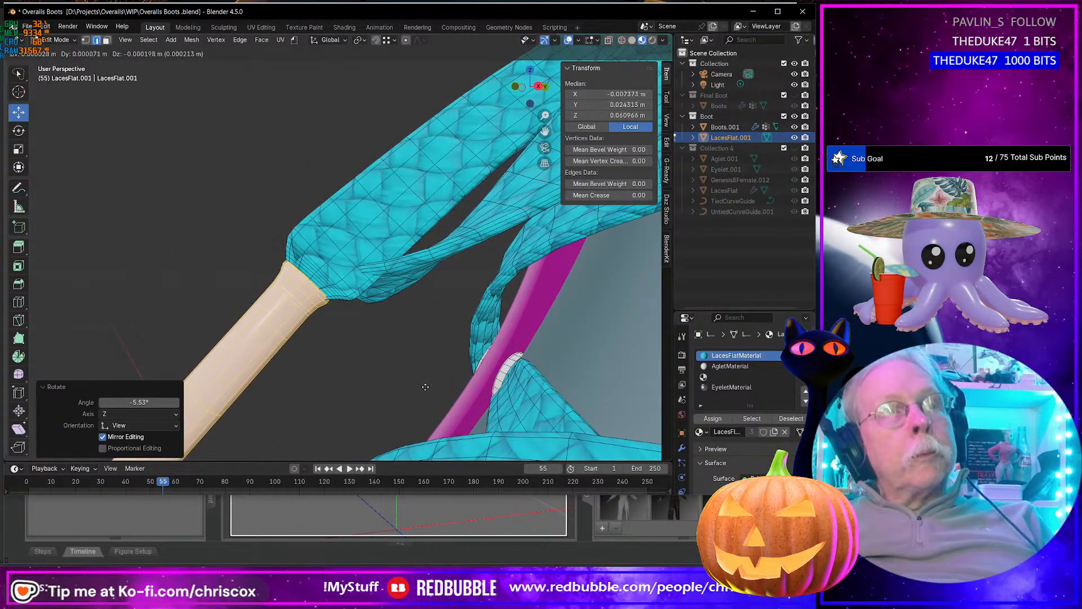
pyautogui.click(381, 379)
# Step: Make the aglet's material slot active, keep AgletMaterial assigned to it and rename that material Aglet
pyautogui.moveTo(318, 367); pyautogui.dragTo(415, 441, button='middle')
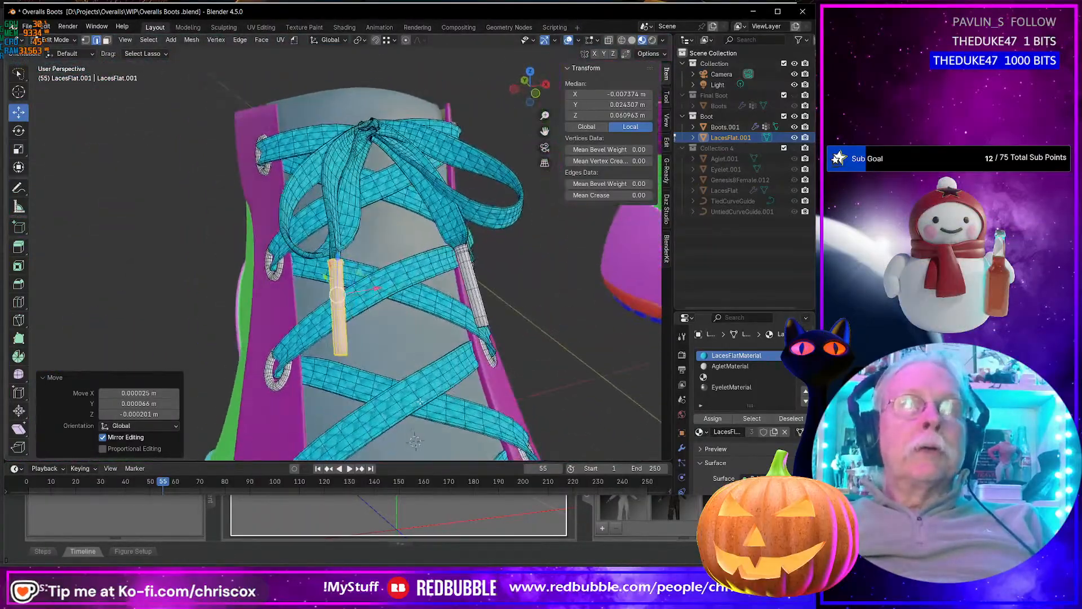
pyautogui.click(732, 367)
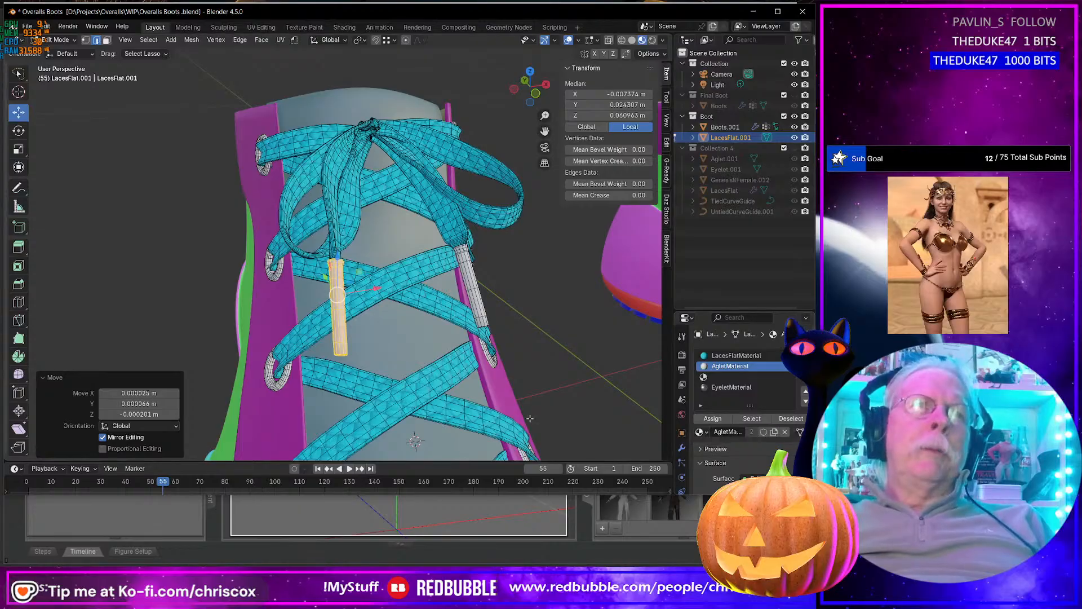
pyautogui.scroll(4, 388, 330)
pyautogui.moveTo(387, 330); pyautogui.dragTo(305, 309, button='middle')
pyautogui.scroll(3, 370, 339)
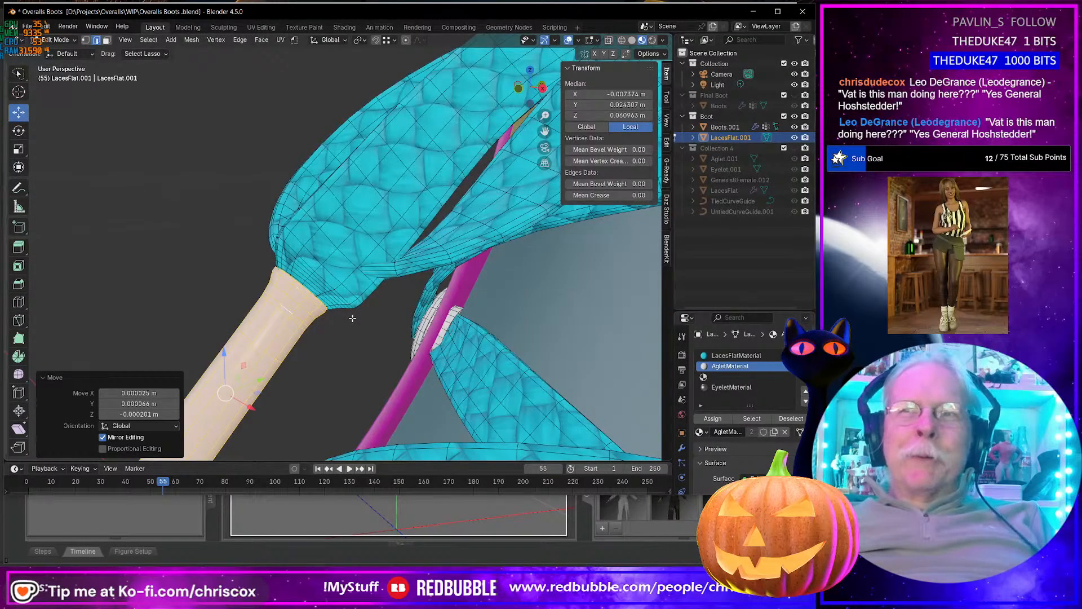
pyautogui.moveTo(334, 325); pyautogui.dragTo(308, 366, button='middle')
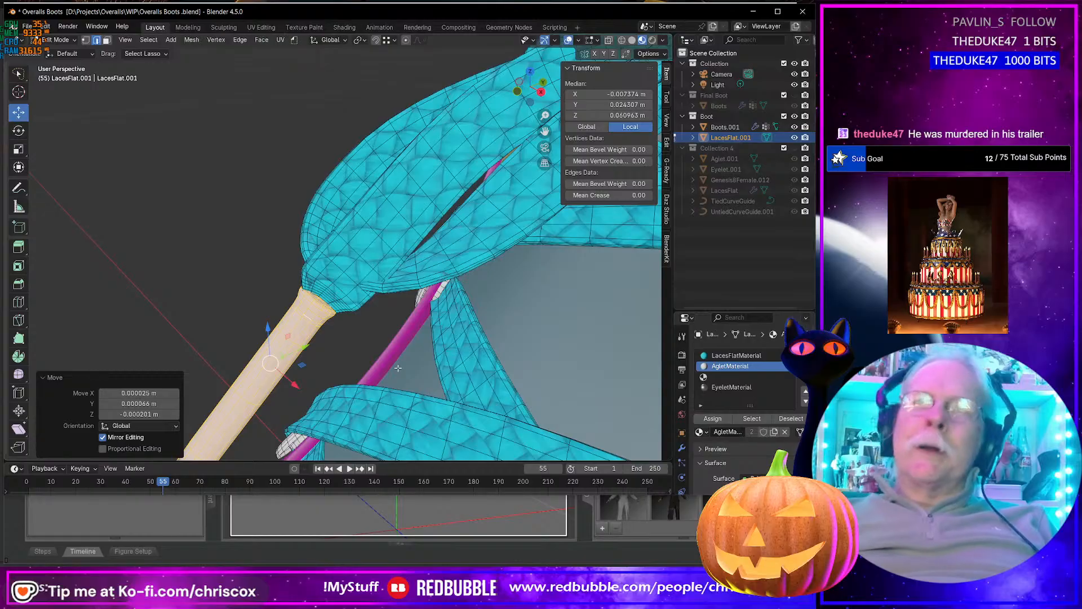
pyautogui.moveTo(401, 365); pyautogui.dragTo(420, 344, button='middle')
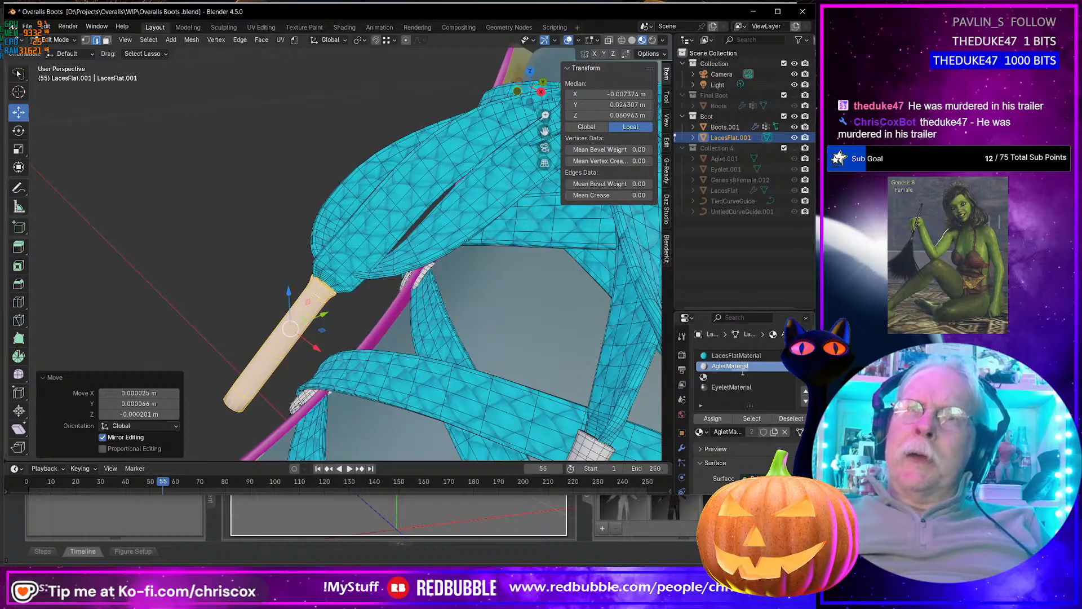
pyautogui.click(704, 433)
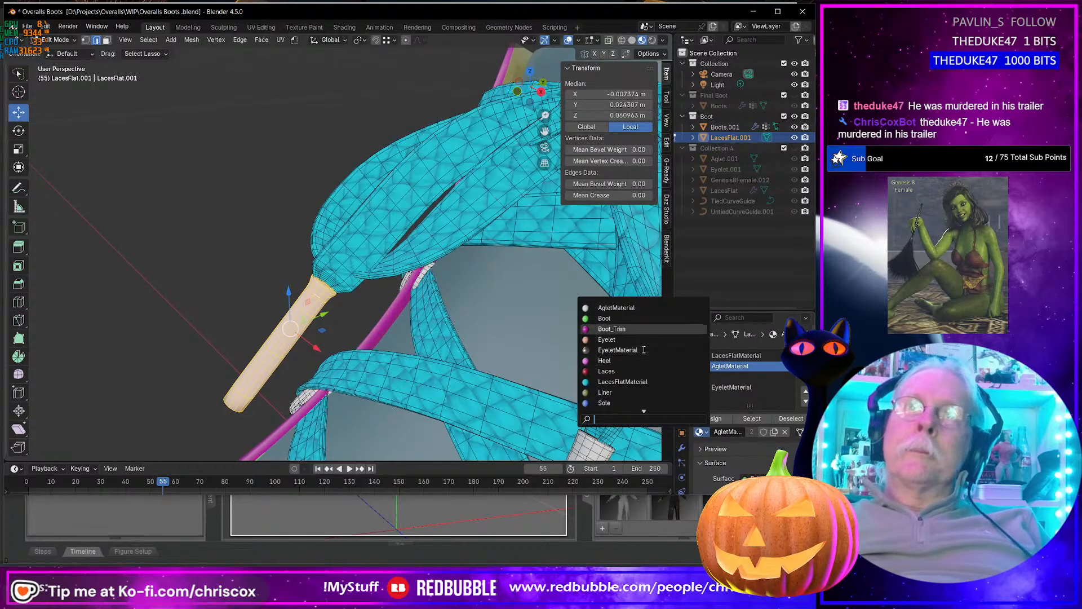
pyautogui.press('Up')
pyautogui.press('Up')
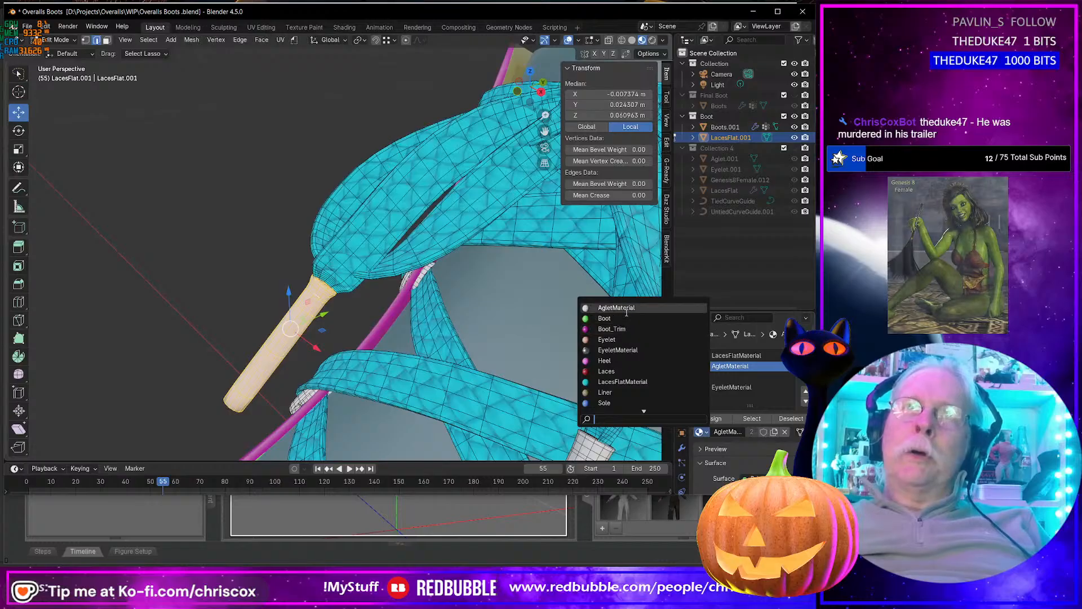
pyautogui.click(629, 308)
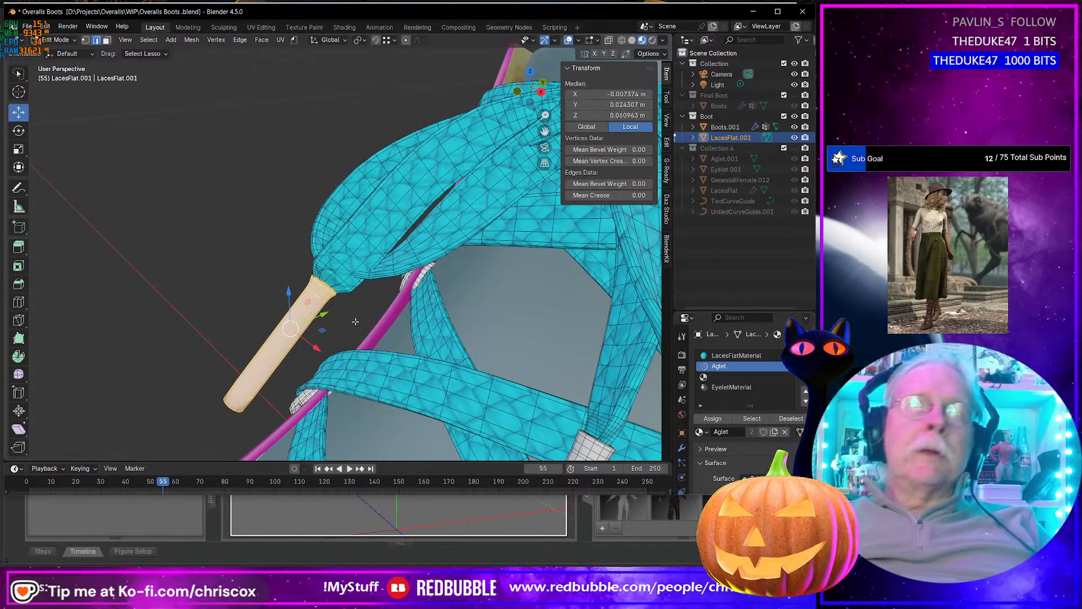
# Step: Check the aglet's UV islands in the UV Editing workspace and return to the Layout workspace
pyautogui.moveTo(648, 383); pyautogui.dragTo(429, 254, button='middle')
pyautogui.click(261, 27)
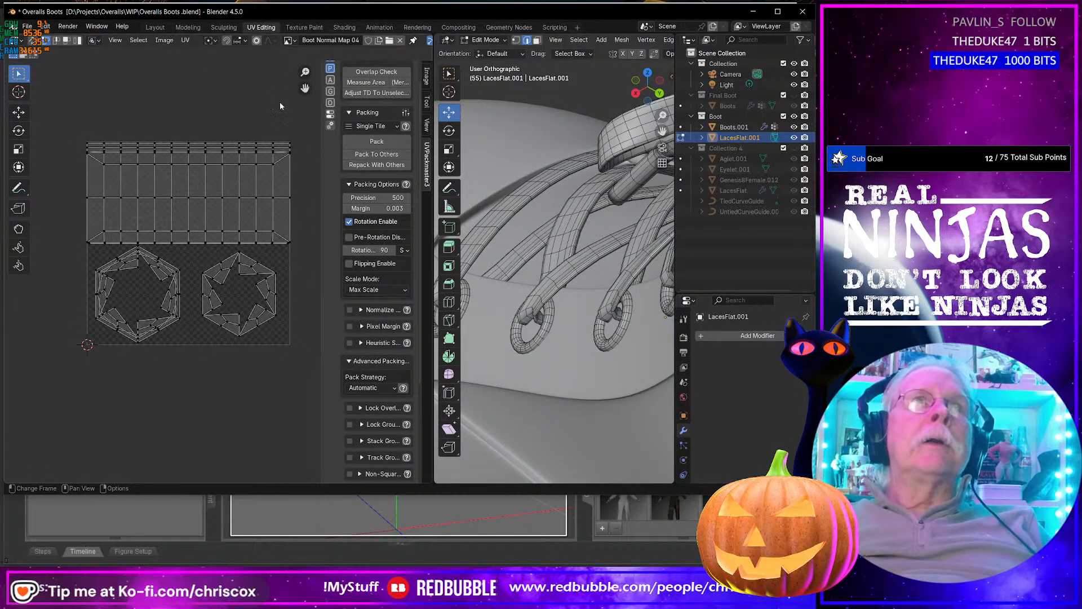
pyautogui.click(165, 32)
pyautogui.moveTo(361, 218); pyautogui.dragTo(358, 281, button='middle')
pyautogui.press('Tab')
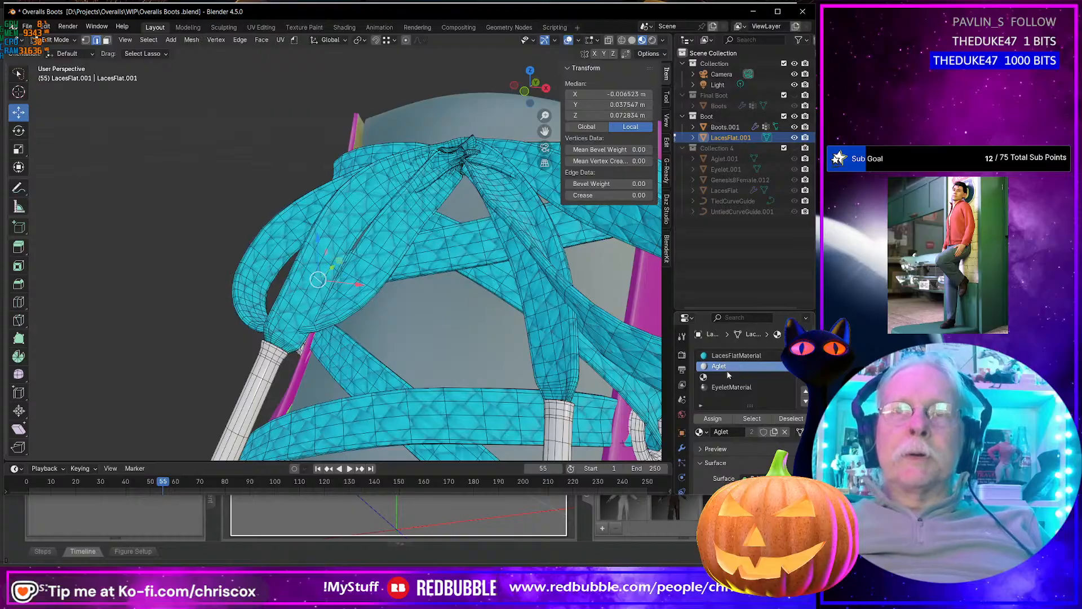
# Step: Replace LacesFlatMaterial in the first material slot with the existing Laces material
pyautogui.click(715, 356)
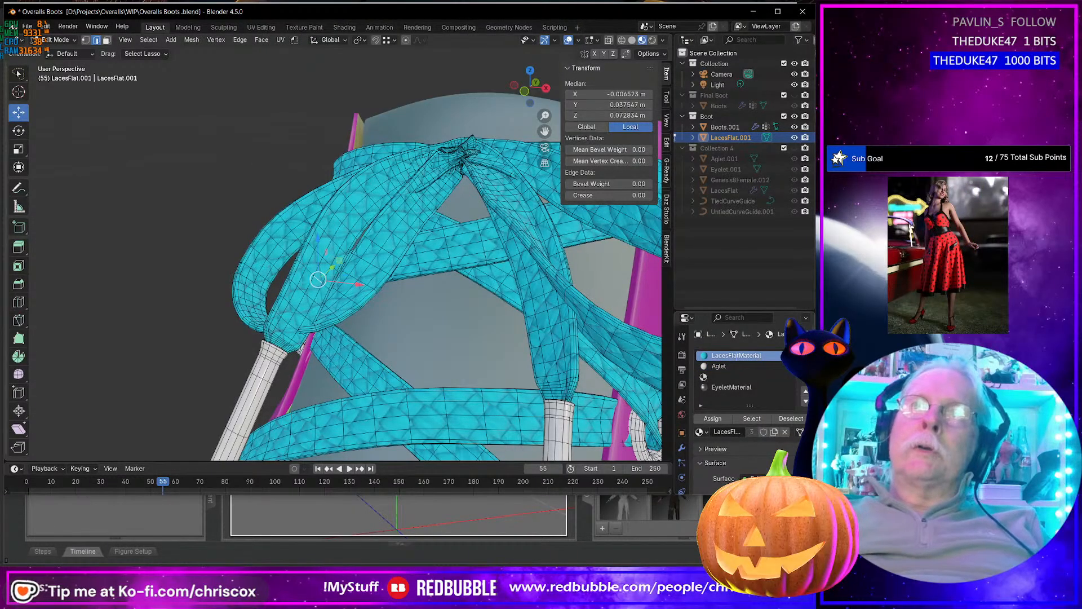
pyautogui.click(705, 433)
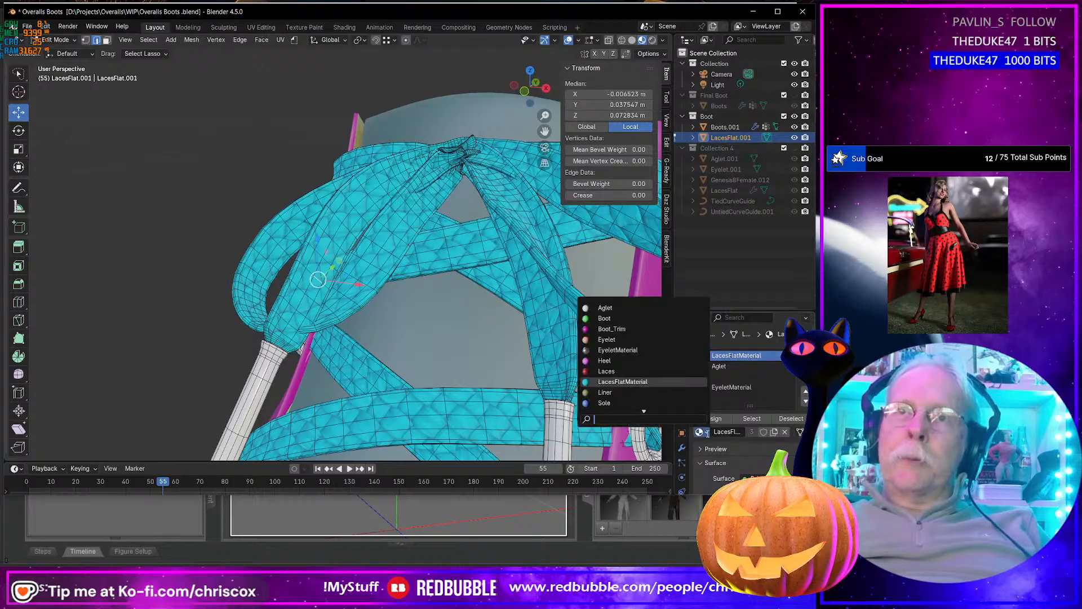
pyautogui.click(607, 372)
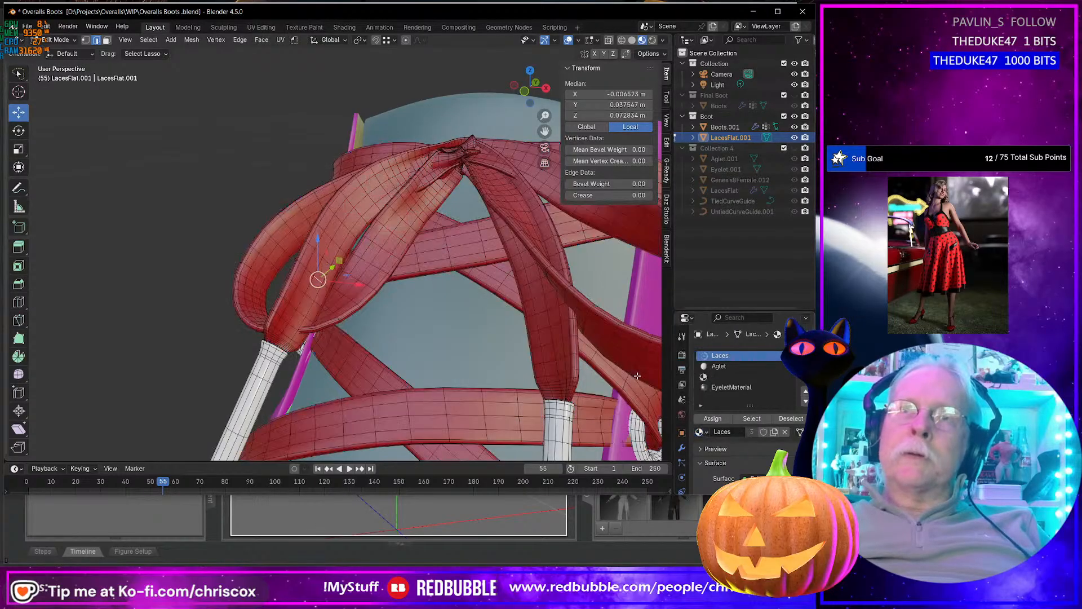
pyautogui.click(561, 359)
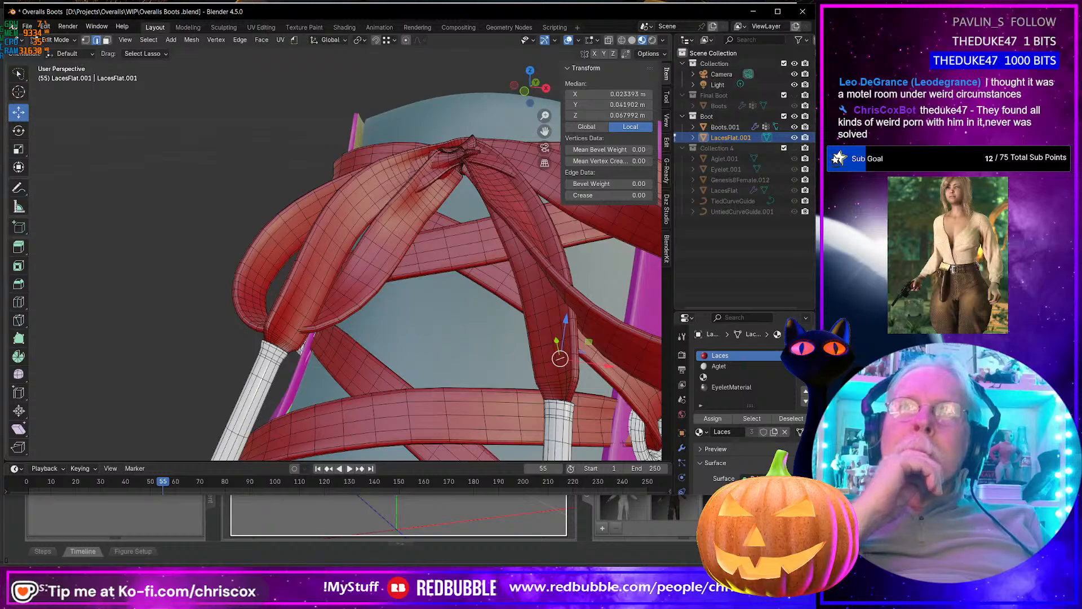
# Step: Select the edge loop across the lace strap right beside the eyelet and nudge it slightly inward from the eyelet
pyautogui.scroll(-3, 530, 355)
pyautogui.moveTo(530, 355); pyautogui.dragTo(379, 266, button='middle')
pyautogui.scroll(-1, 503, 336)
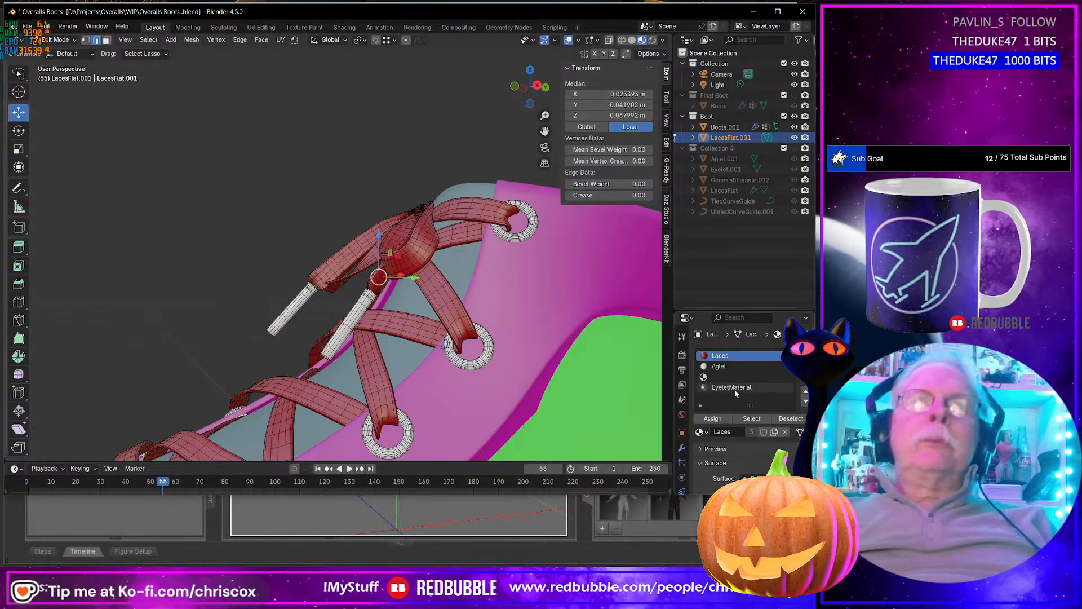
pyautogui.moveTo(576, 390); pyautogui.dragTo(505, 390, button='middle')
pyautogui.scroll(3, 493, 379)
pyautogui.moveTo(558, 411); pyautogui.dragTo(414, 419, button='middle')
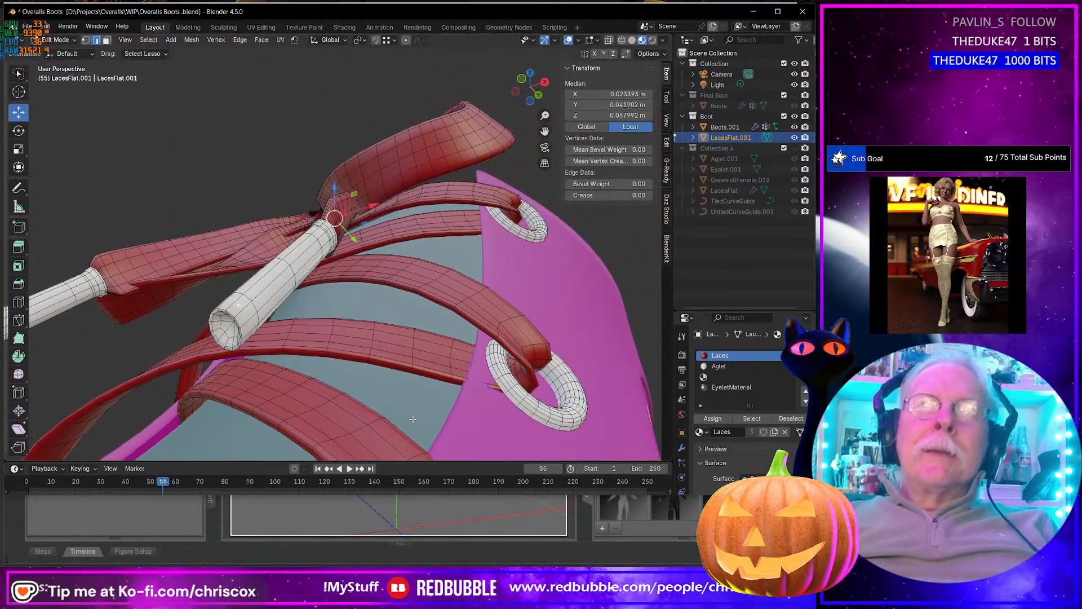
pyautogui.keyDown('alt'); pyautogui.click(487, 383); pyautogui.keyUp('alt')
pyautogui.moveTo(487, 385); pyautogui.dragTo(503, 374, button='middle')
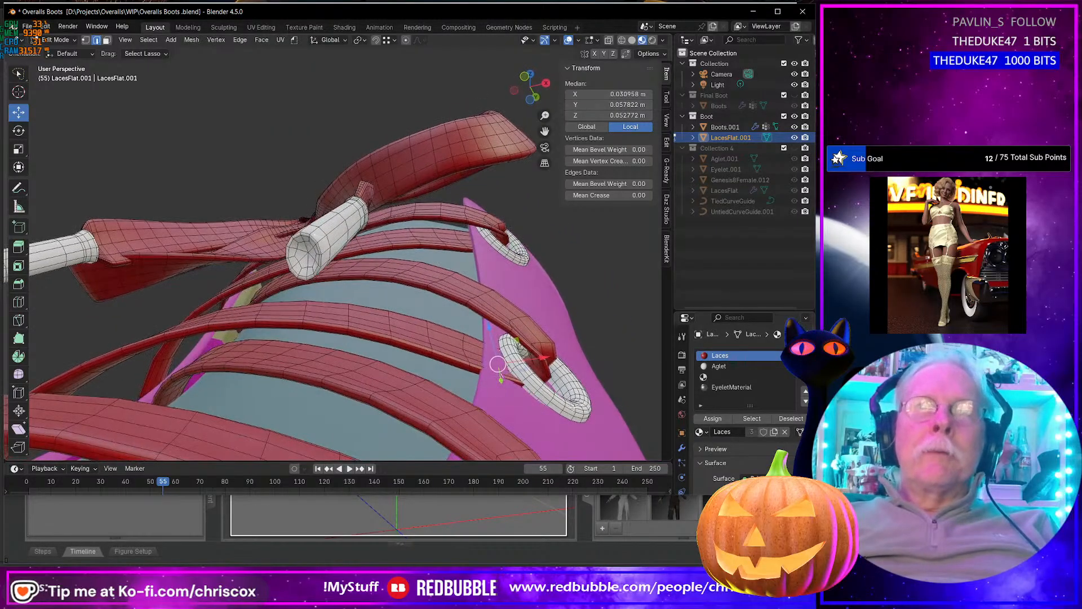
pyautogui.moveTo(497, 364); pyautogui.dragTo(487, 366)
# Step: Select the neighbouring crosswise edge loop of the same lace strap and move it about -0.0004 m in X
pyautogui.keyDown('alt'); pyautogui.click(464, 343); pyautogui.keyUp('alt')
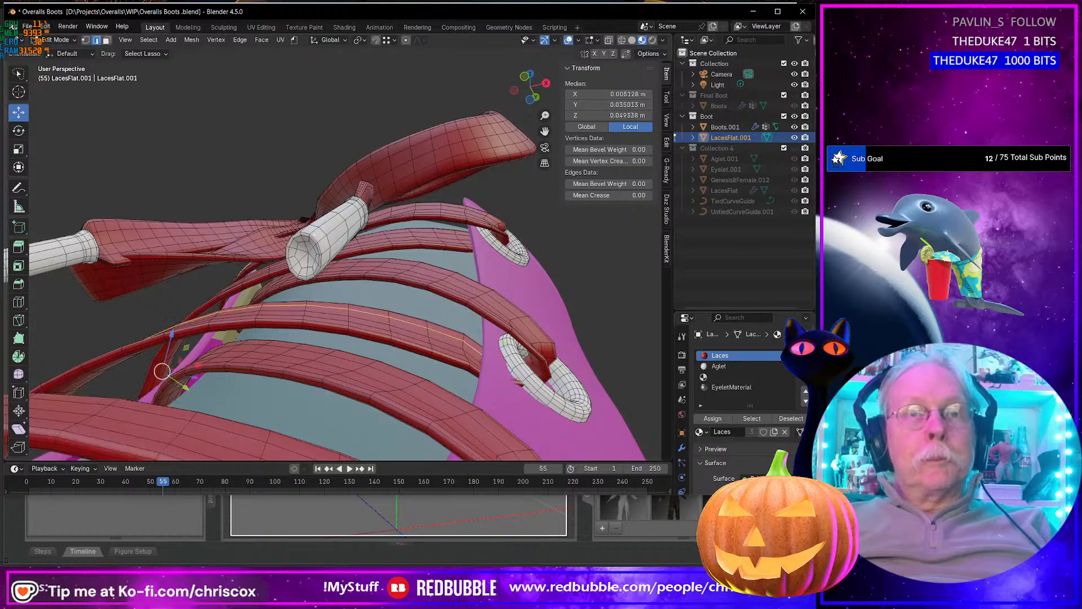
pyautogui.keyDown('alt'); pyautogui.click(463, 345); pyautogui.keyUp('alt')
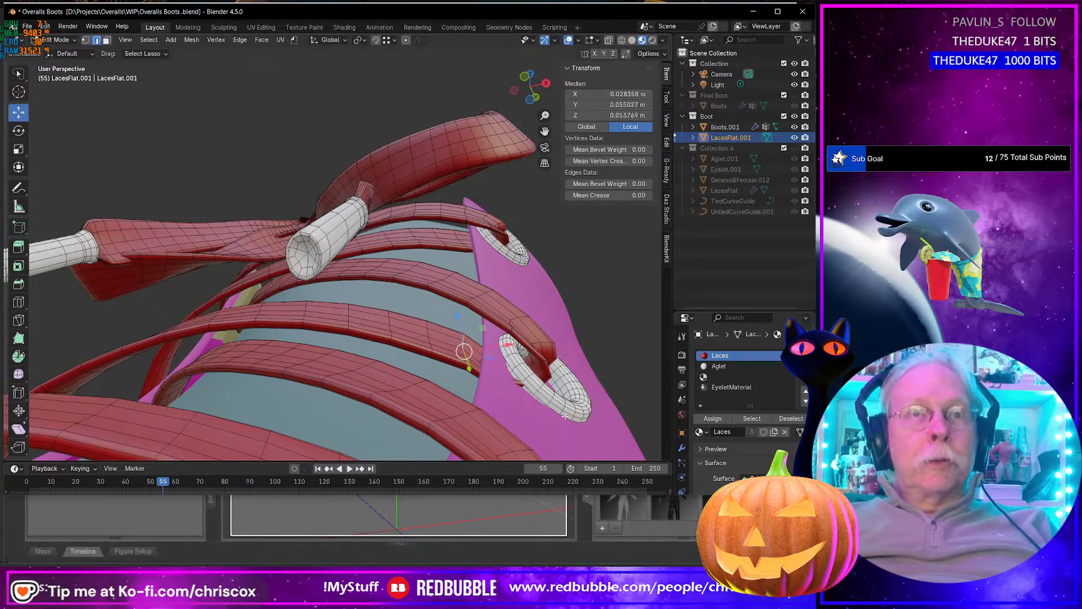
pyautogui.moveTo(463, 351); pyautogui.dragTo(459, 352)
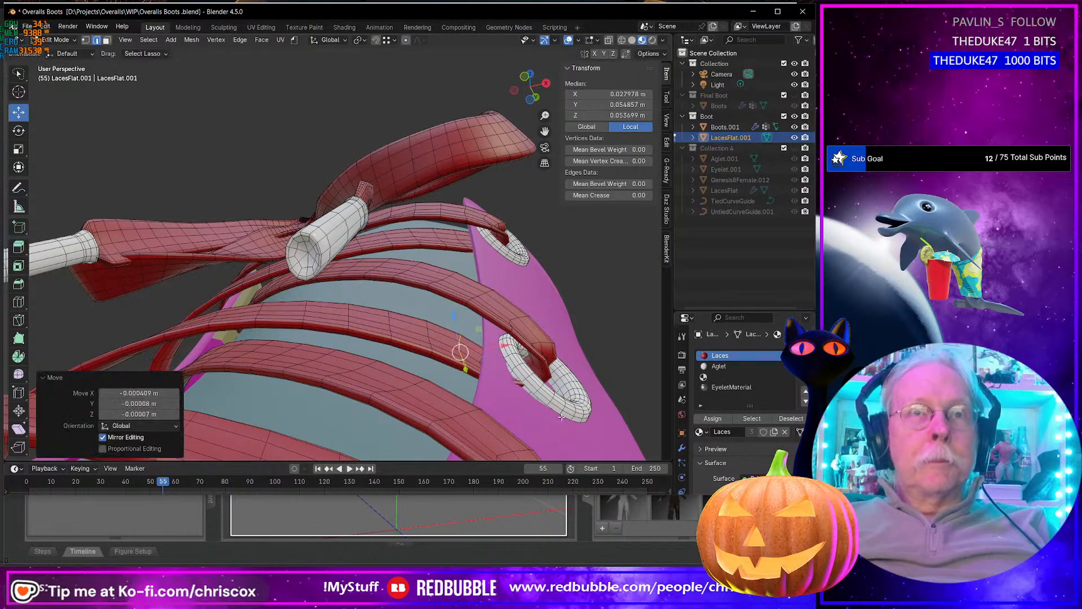
# Step: Select an edge on the lace's bow loop in a wider side view of the boot
pyautogui.scroll(-5, 497, 390)
pyautogui.moveTo(496, 390); pyautogui.dragTo(368, 275, button='middle')
pyautogui.click(368, 272)
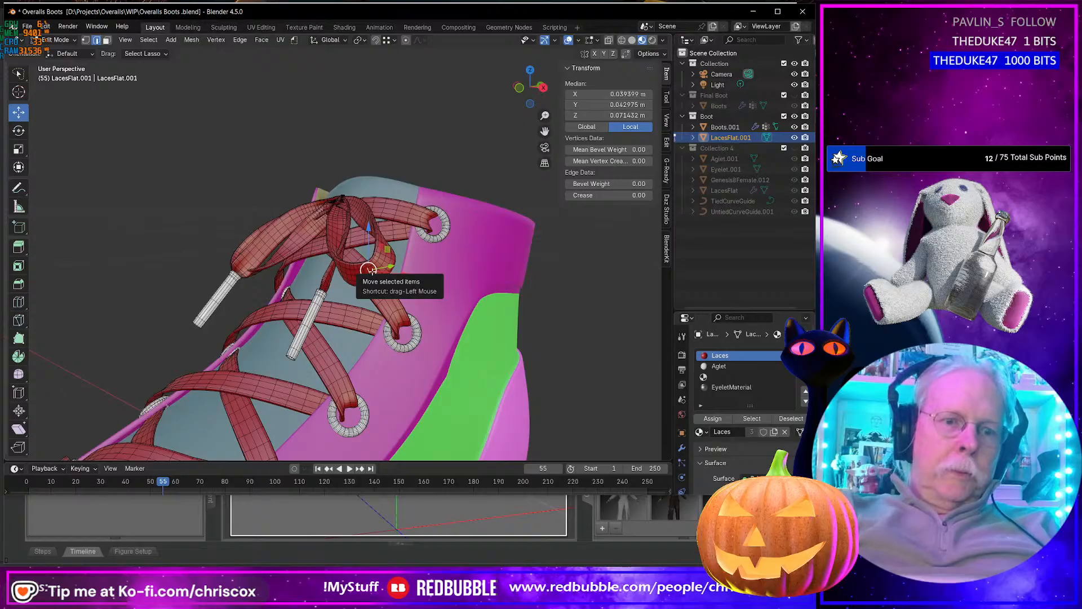
# Step: Select all linked geometry of the lace's bow loops and both hanging ends in face selection mode
pyautogui.hotkey('ctrl', 'l')
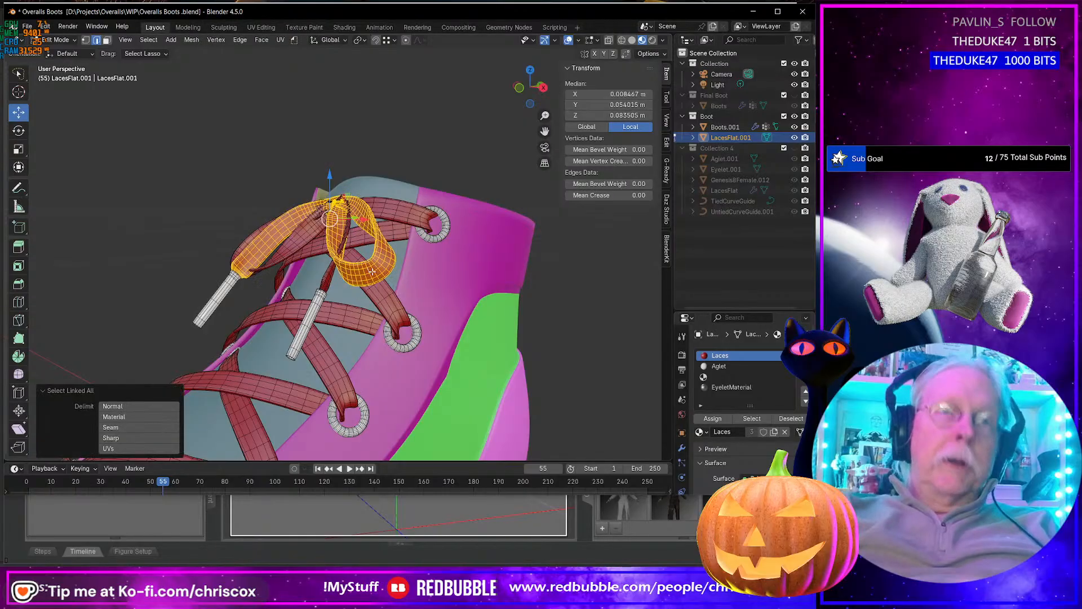
pyautogui.keyDown('shift'); pyautogui.click(310, 232); pyautogui.keyUp('shift')
pyautogui.hotkey('ctrl', 'l')
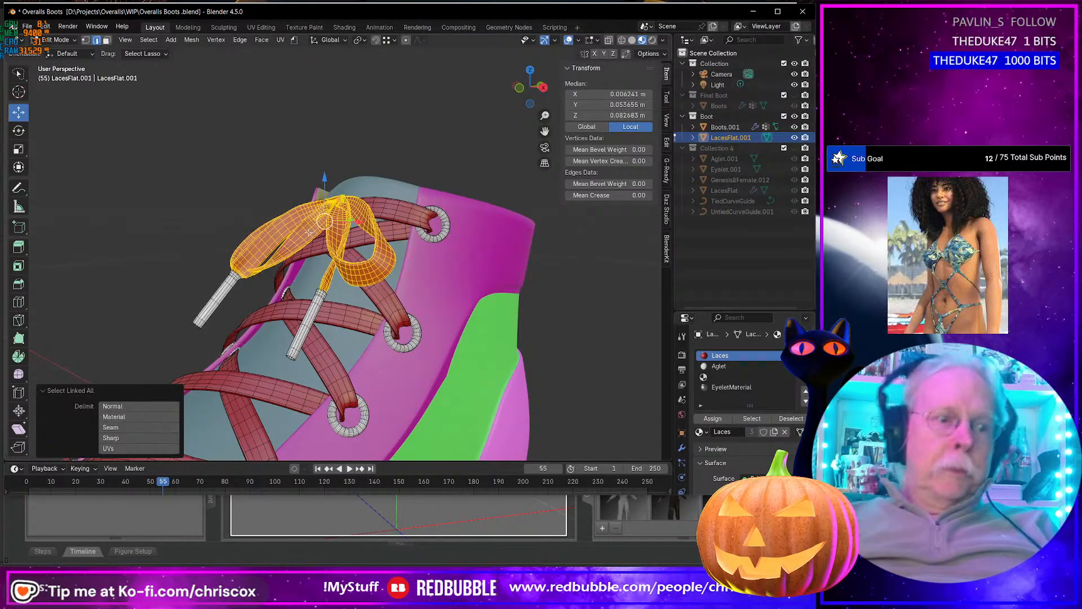
pyautogui.press('3')
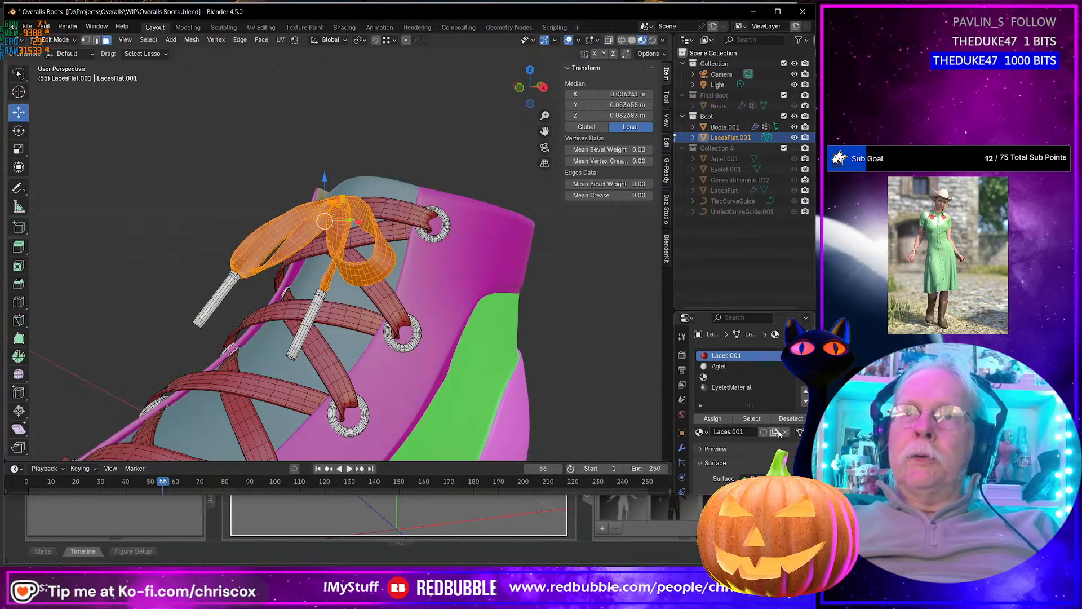
# Step: Undo the single-user copy of the Laces material and set the first material slot to the existing Laces material
pyautogui.hotkey('ctrl', 'z')
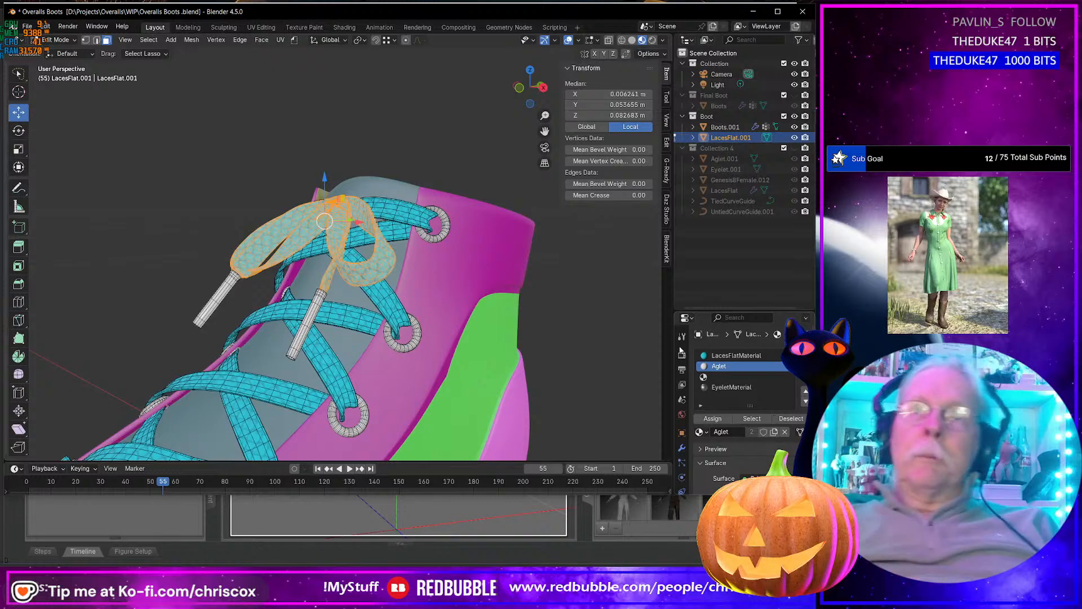
pyautogui.click(733, 355)
pyautogui.click(699, 431)
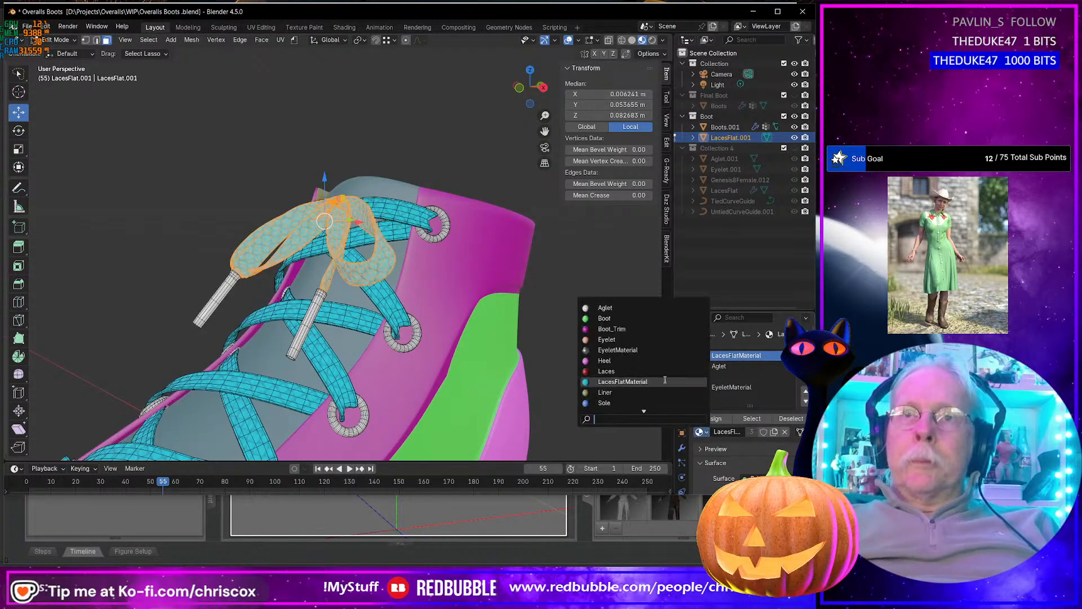
pyautogui.click(626, 372)
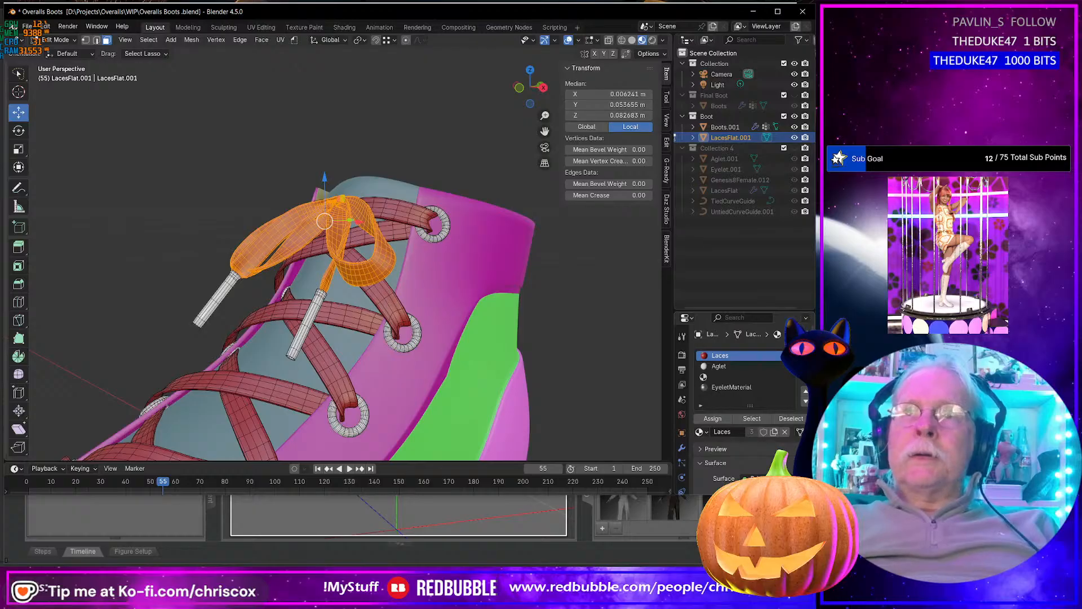
# Step: Add a material slot with a new material named Laces_Knot and assign it to the selected bow geometry
pyautogui.click(806, 355)
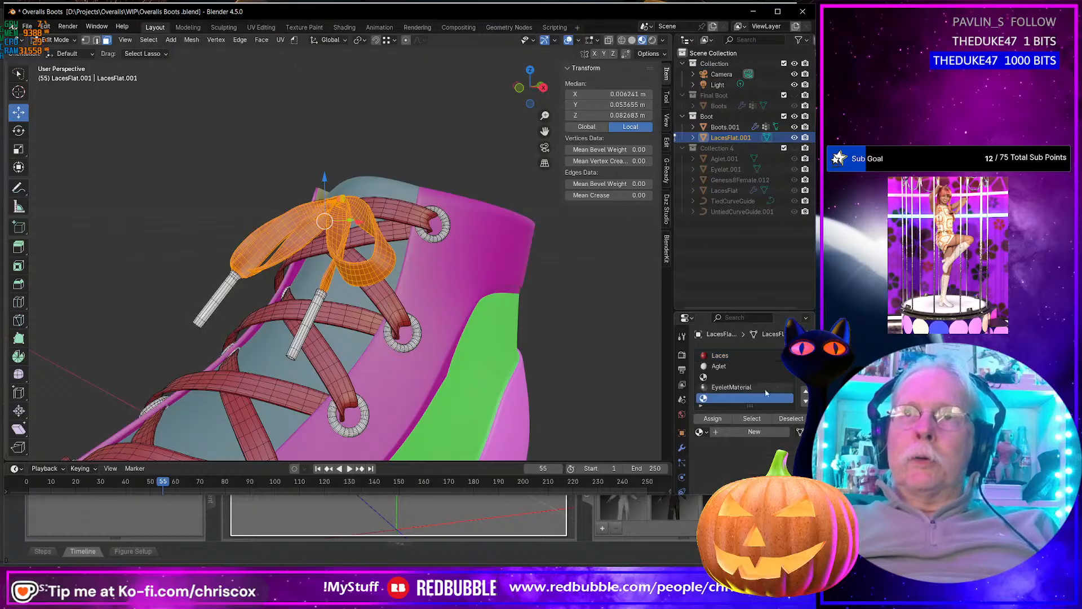
pyautogui.click(732, 432)
pyautogui.write('L')
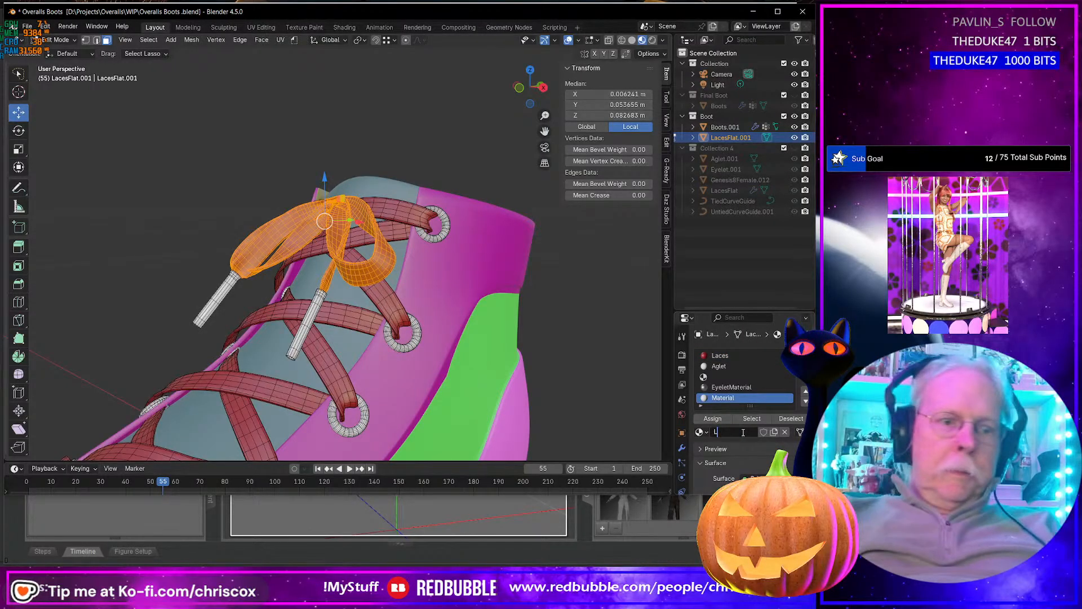
pyautogui.write('acesKnot')
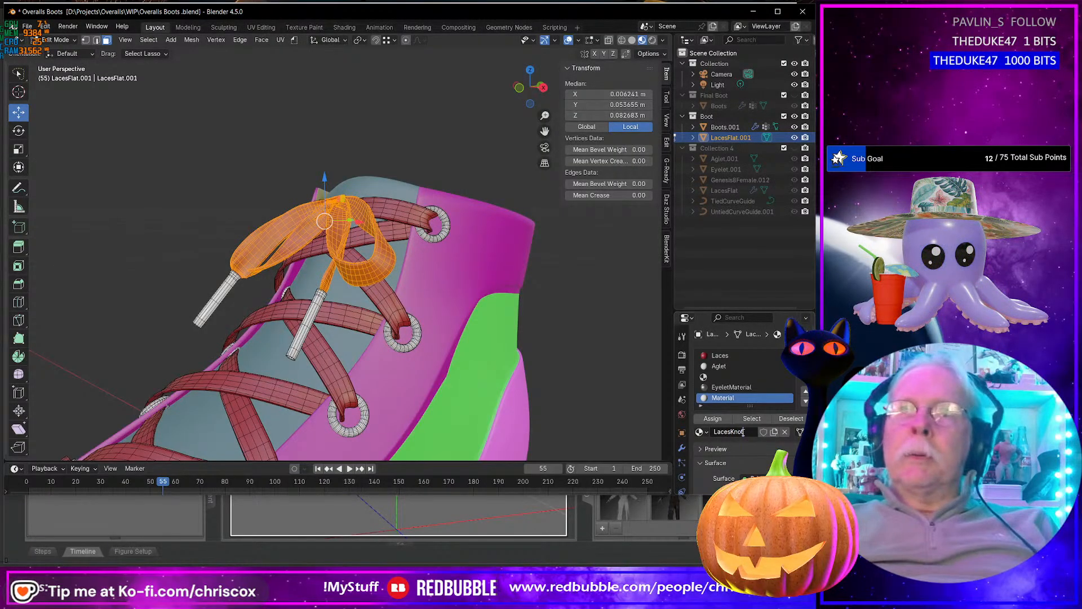
pyautogui.press('Right')
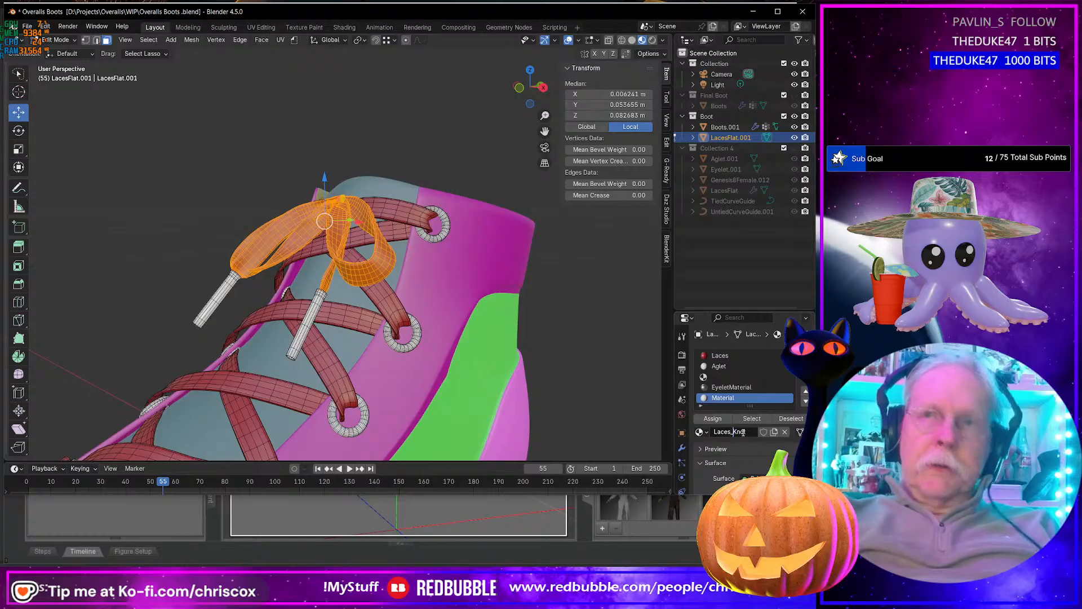
pyautogui.press('Return')
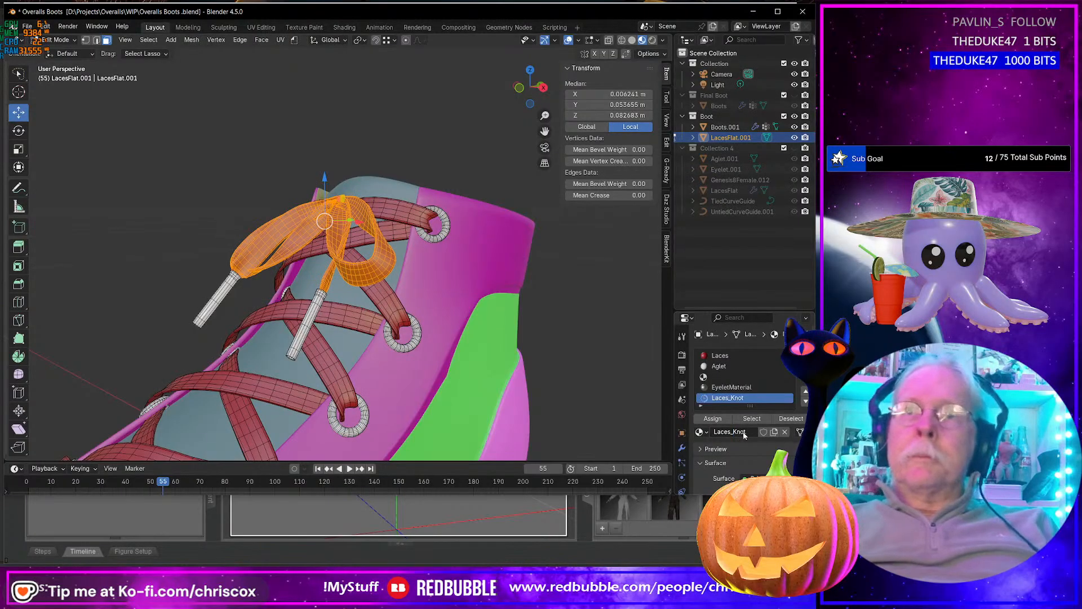
pyautogui.click(717, 420)
# Step: Examine the material split between bow and straps, then leave Edit Mode and view both boots side by side
pyautogui.moveTo(469, 351); pyautogui.dragTo(457, 379, button='middle')
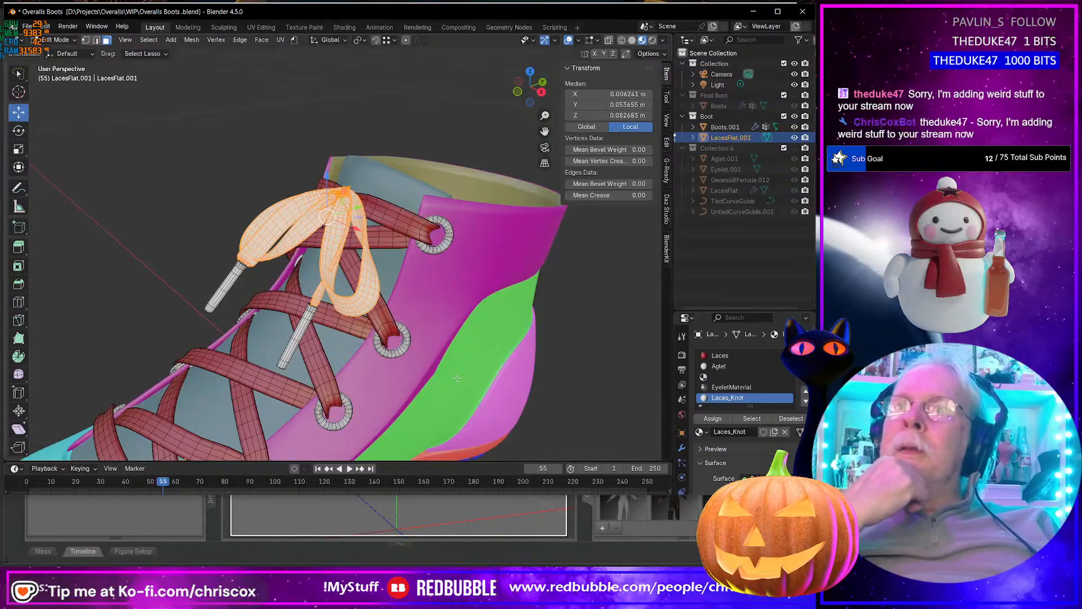
pyautogui.moveTo(397, 342); pyautogui.dragTo(433, 323, button='middle')
pyautogui.scroll(-4, 391, 385)
pyautogui.scroll(4, 391, 385)
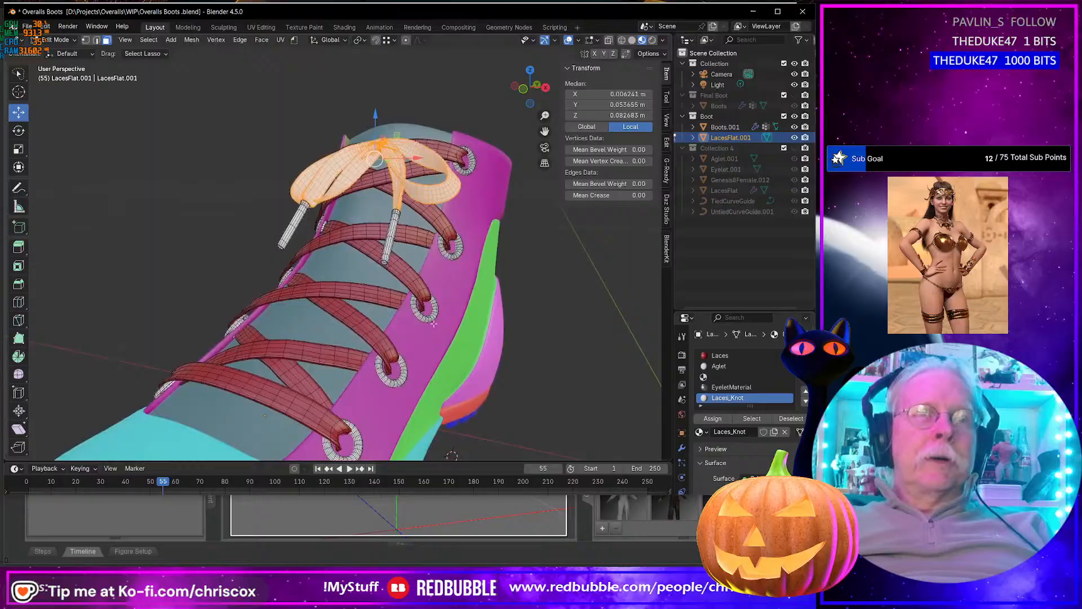
pyautogui.click(304, 418)
pyautogui.scroll(2, 304, 415)
pyautogui.scroll(-2, 303, 416)
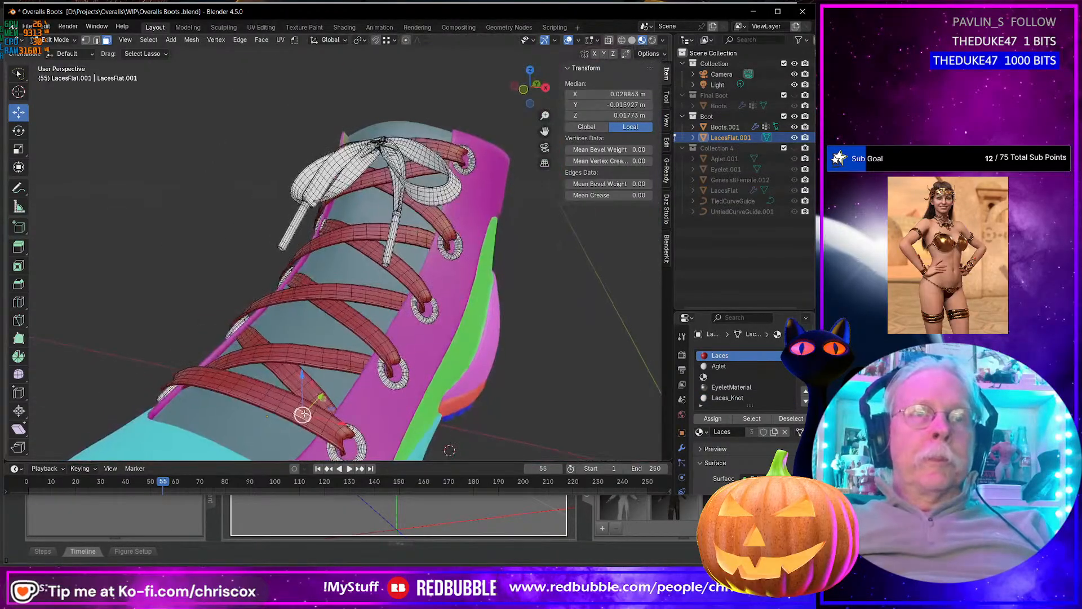
pyautogui.press('Tab')
pyautogui.scroll(2, 364, 414)
pyautogui.scroll(-6, 366, 412)
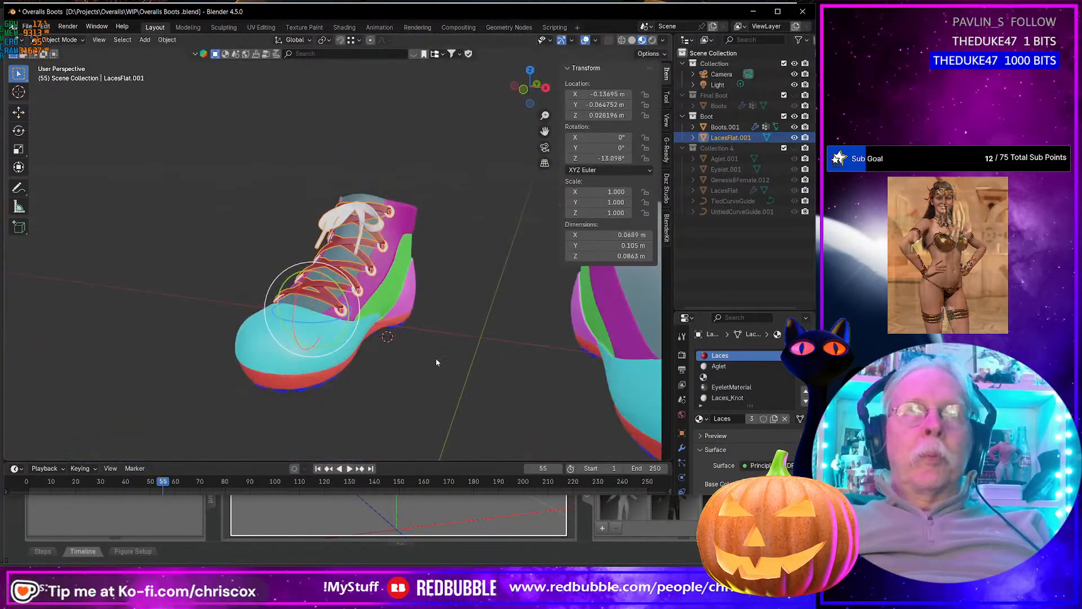
pyautogui.keyDown('shift'); pyautogui.moveTo(437, 363); pyautogui.dragTo(336, 361, button='middle'); pyautogui.keyUp('shift')
pyautogui.scroll(1, 408, 337)
pyautogui.moveTo(271, 316); pyautogui.dragTo(280, 327, button='middle')
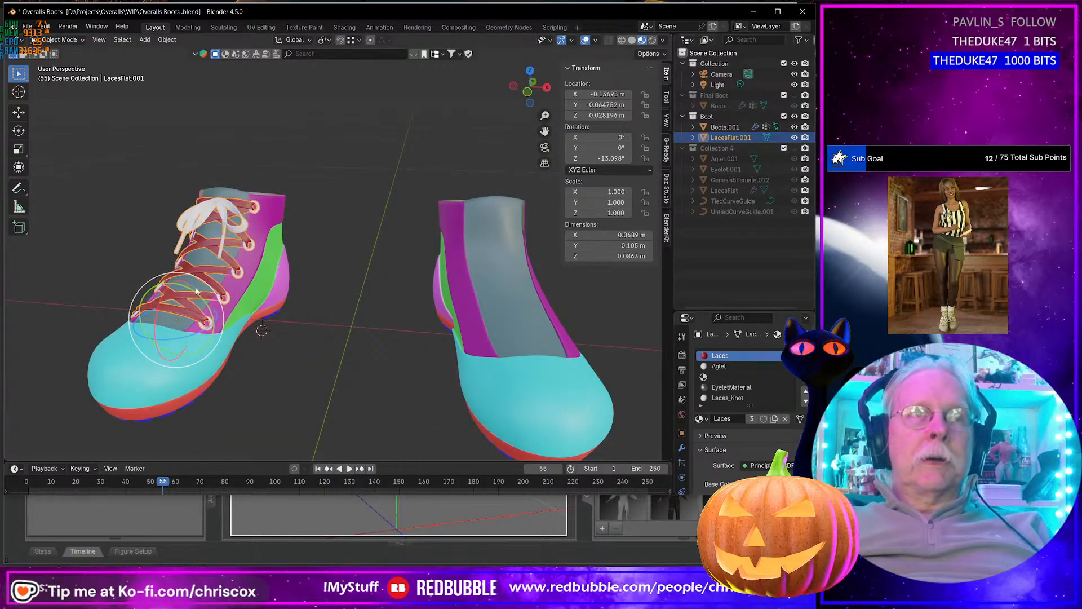
# Step: Select the boots and then the laces, showing the laces' modifiers in an enlarged Properties editor
pyautogui.click(236, 316)
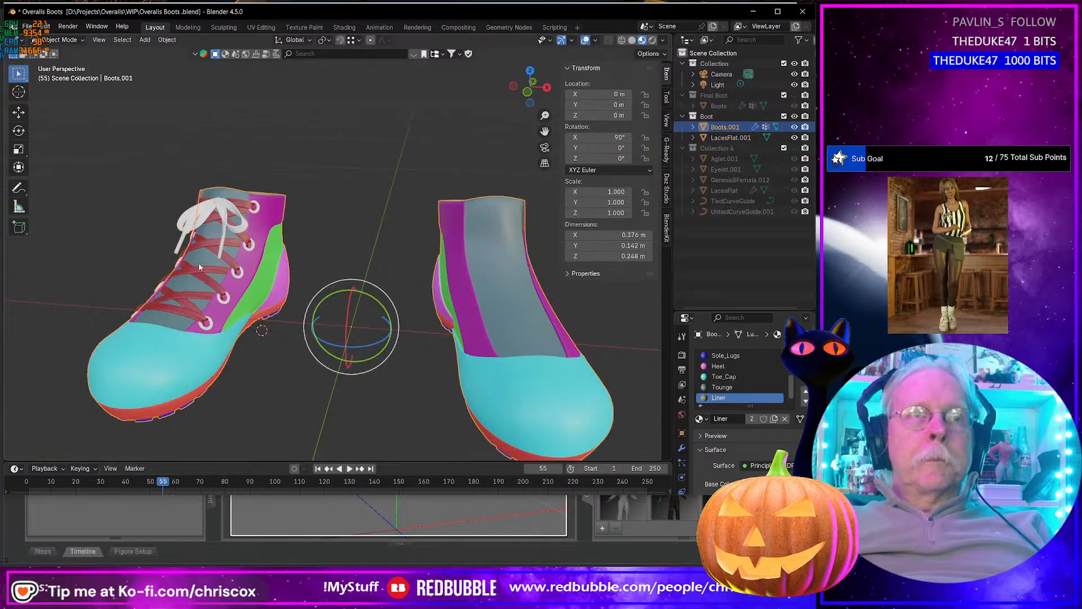
pyautogui.click(200, 269)
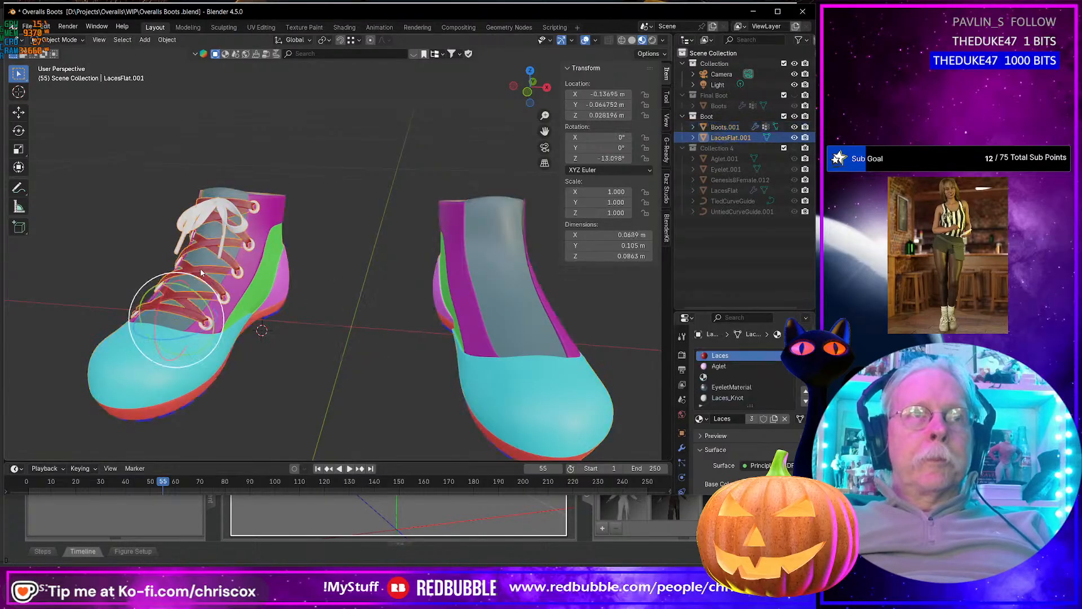
pyautogui.click(190, 355)
pyautogui.keyDown('shift'); pyautogui.click(201, 319); pyautogui.keyUp('shift')
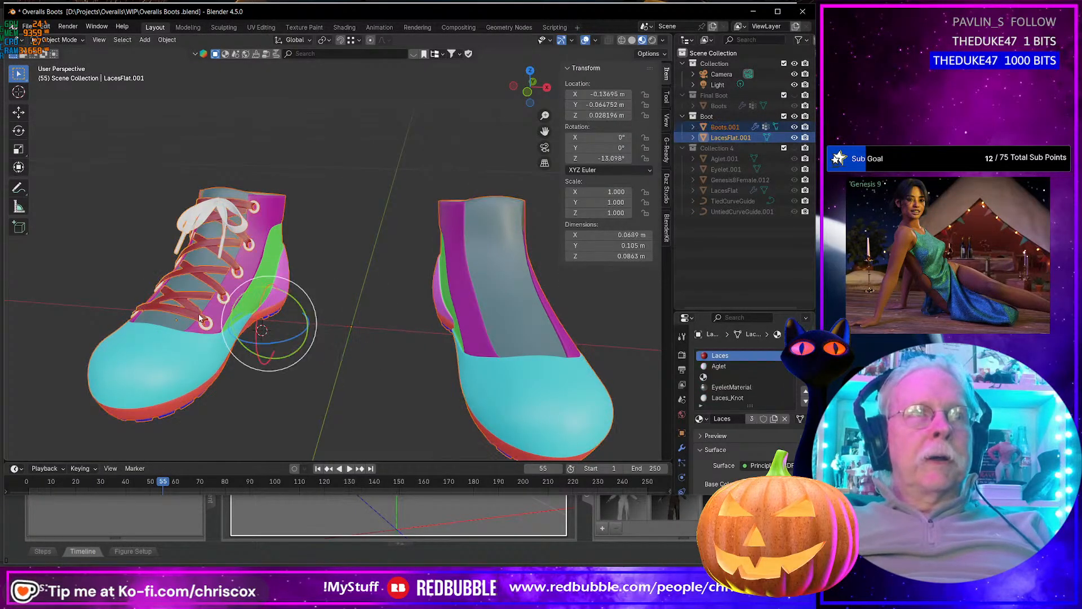
pyautogui.click(682, 448)
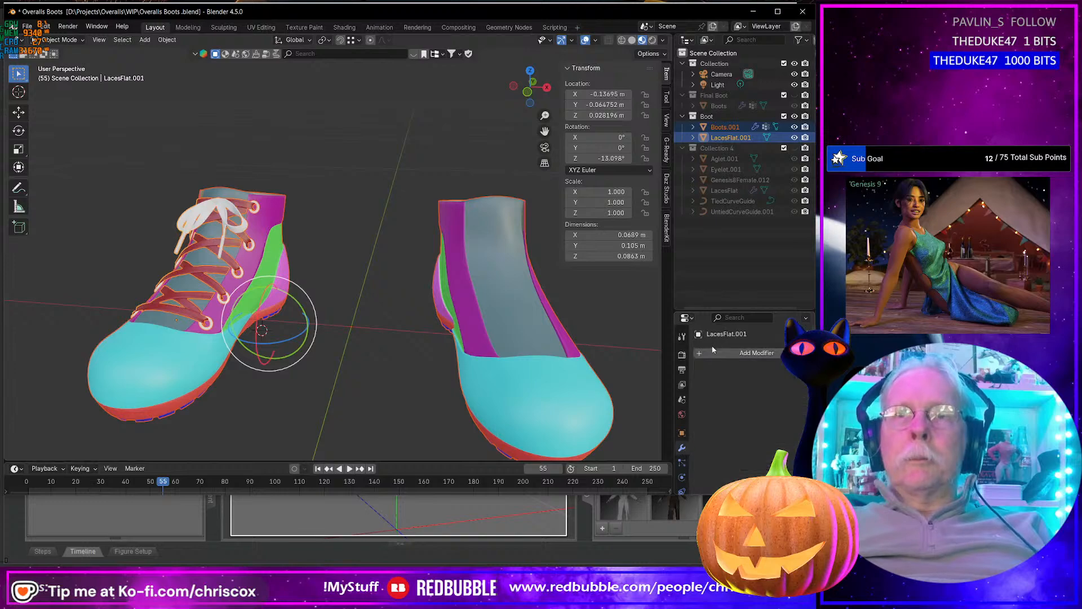
pyautogui.moveTo(717, 309); pyautogui.dragTo(717, 227)
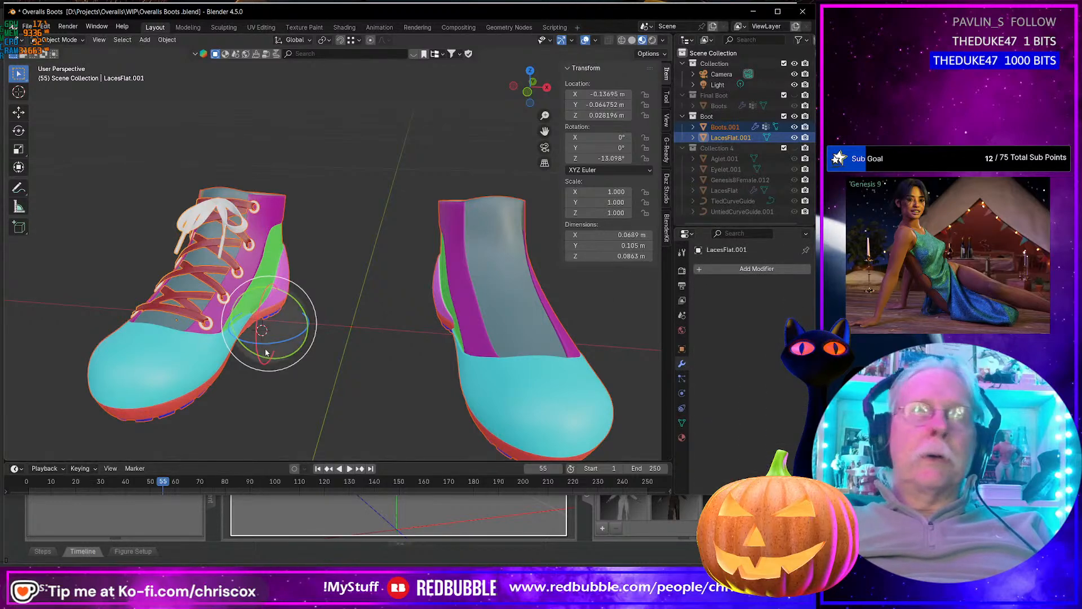
# Step: Try to join the boots into the active laces object and undo it
pyautogui.moveTo(269, 338); pyautogui.dragTo(280, 336, button='middle')
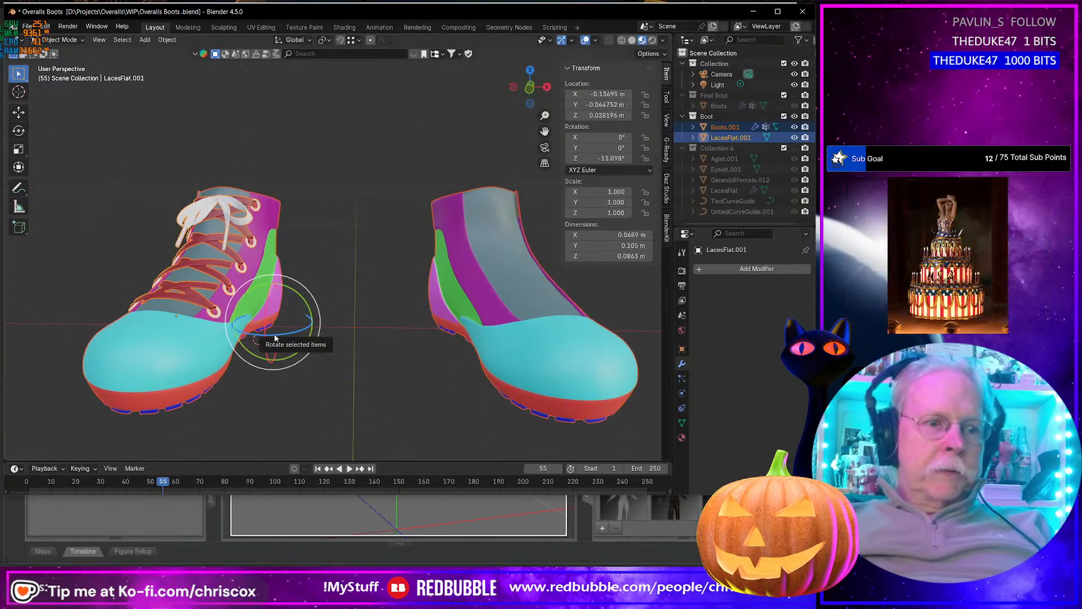
pyautogui.hotkey('ctrl', 'j')
pyautogui.hotkey('ctrl', 'z')
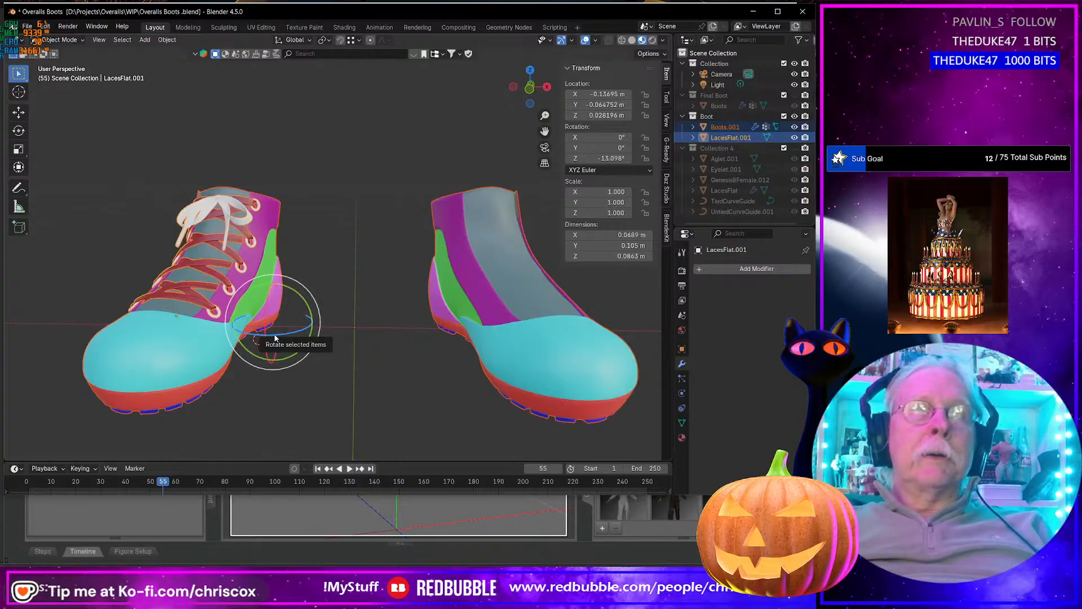
# Step: Reselect the laces first and the boots last, and join LacesFlat.001 into Boots.001
pyautogui.click(272, 380)
pyautogui.click(200, 296)
pyautogui.keyDown('shift'); pyautogui.click(184, 345); pyautogui.keyUp('shift')
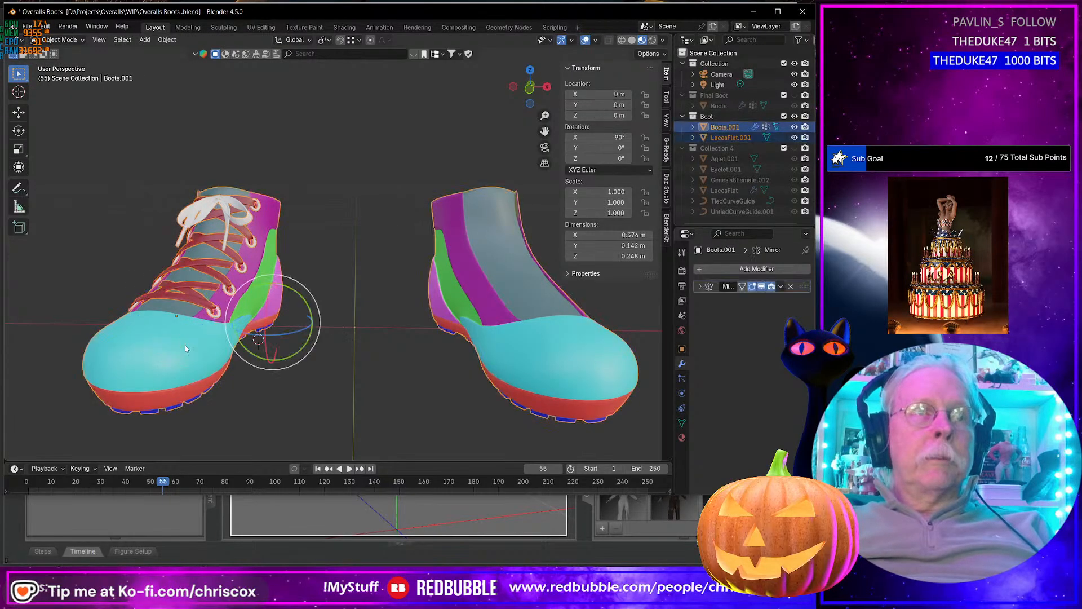
pyautogui.hotkey('ctrl', 'j')
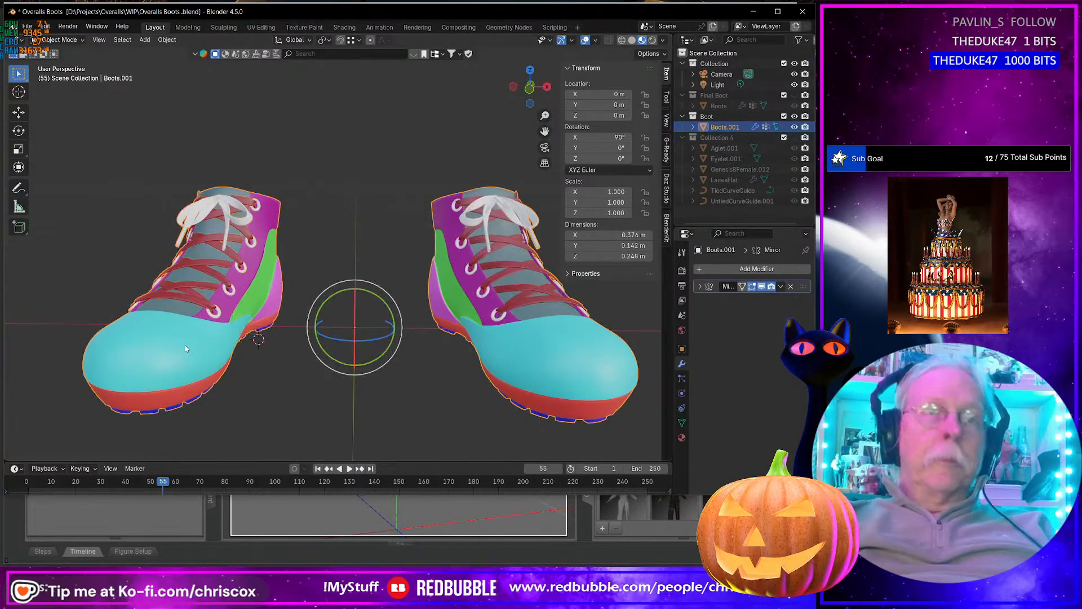
# Step: Enter Edit Mode on the joined boots and set the Aglet material's base color to green, hex 34D971FF
pyautogui.moveTo(185, 345); pyautogui.dragTo(228, 330, button='middle')
pyautogui.scroll(6, 225, 327)
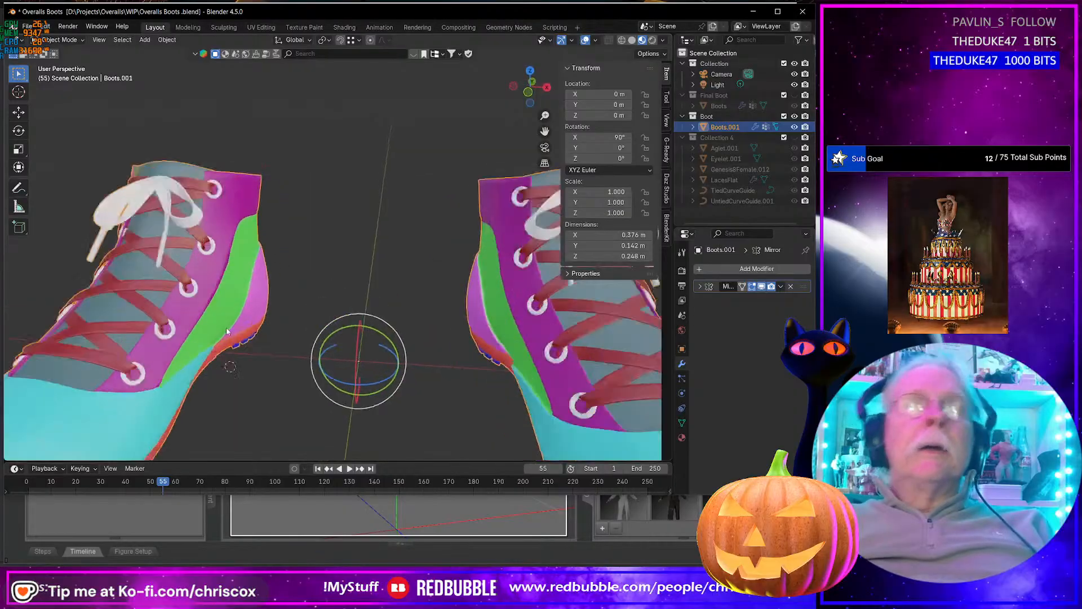
pyautogui.scroll(2, 348, 274)
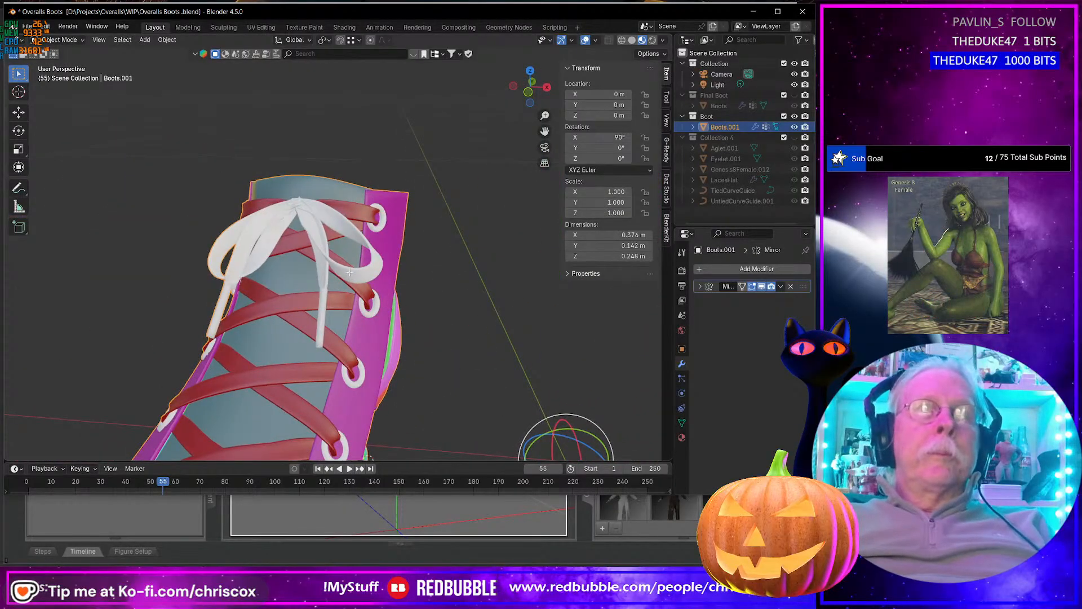
pyautogui.press('Tab')
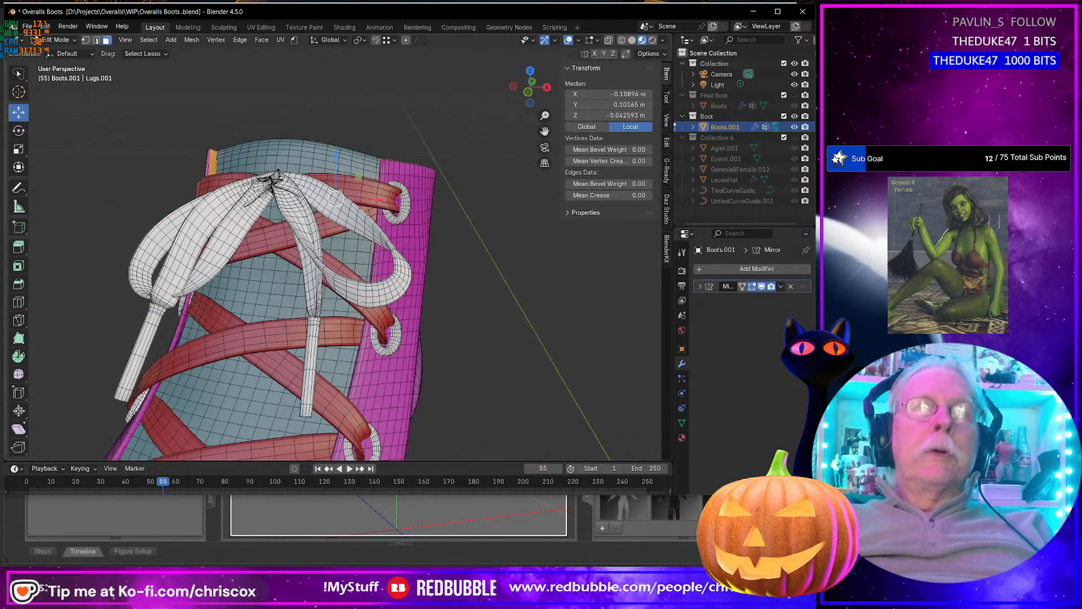
pyautogui.click(682, 437)
pyautogui.click(742, 312)
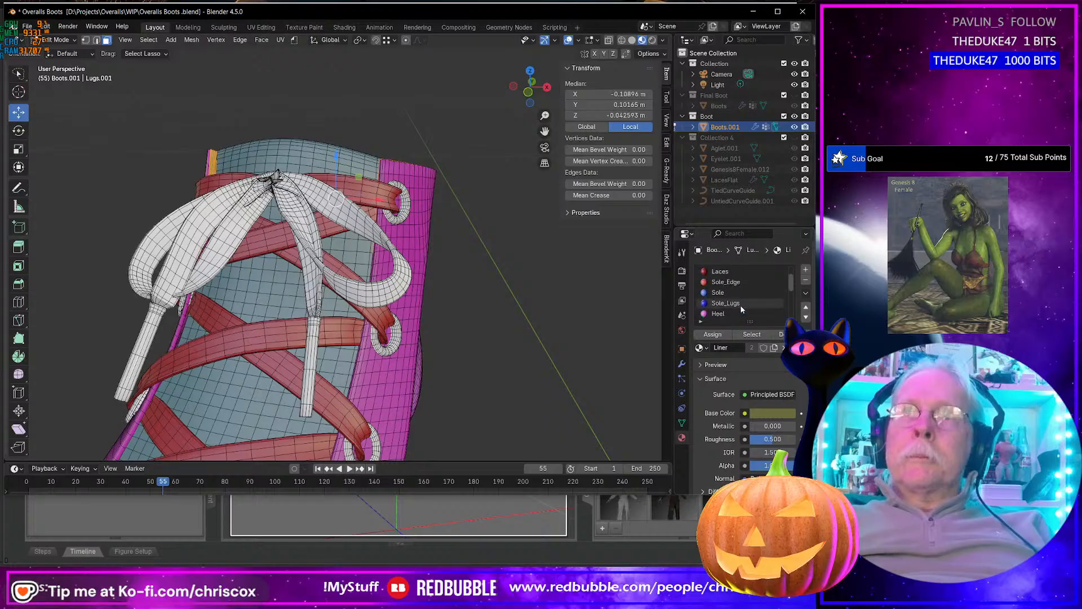
pyautogui.scroll(-5, 742, 307)
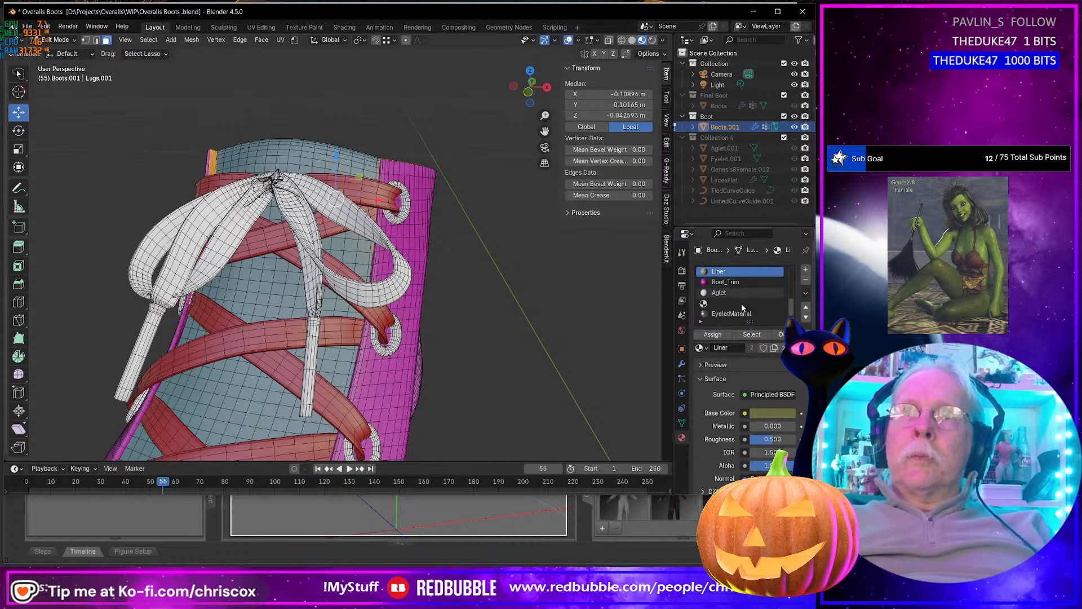
pyautogui.click(725, 292)
pyautogui.click(779, 414)
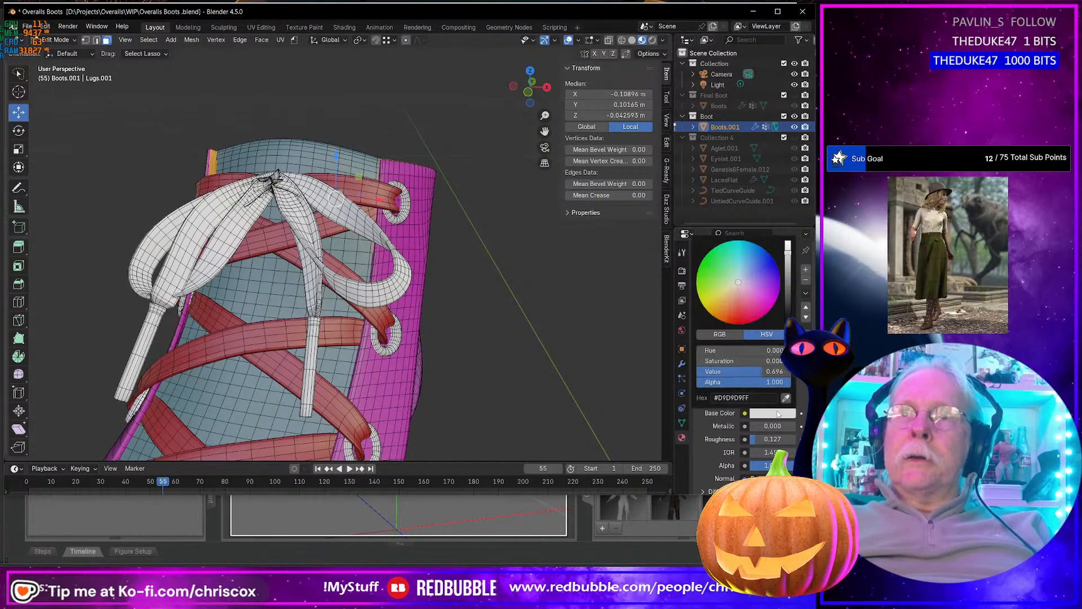
pyautogui.moveTo(749, 289); pyautogui.dragTo(715, 254)
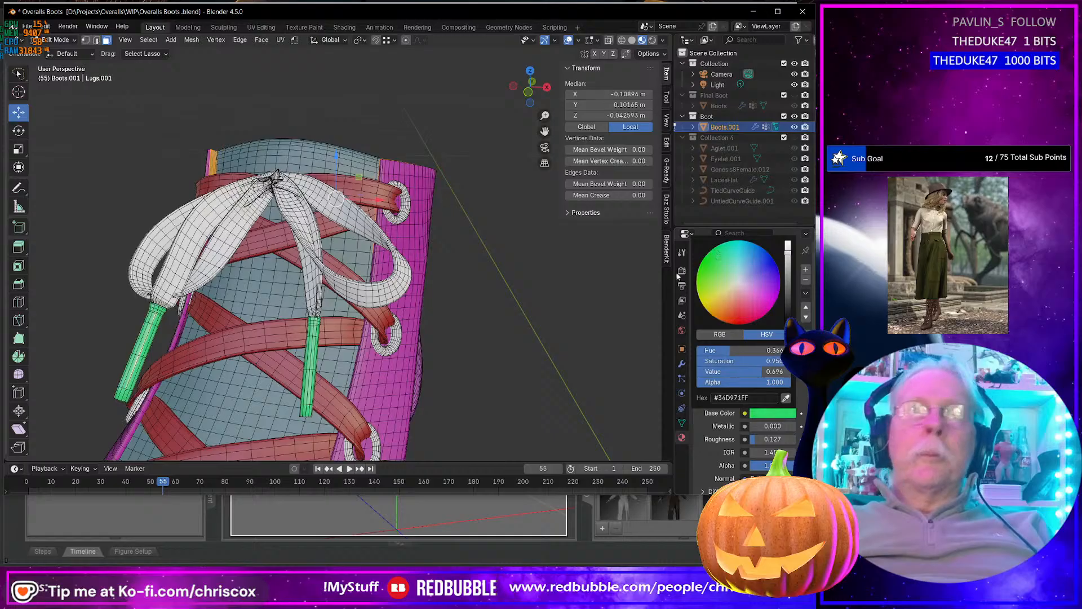
# Step: Set the base color of EyeletMaterial to a golden yellow
pyautogui.moveTo(586, 277); pyautogui.dragTo(545, 279, button='middle')
pyautogui.scroll(-1, 748, 299)
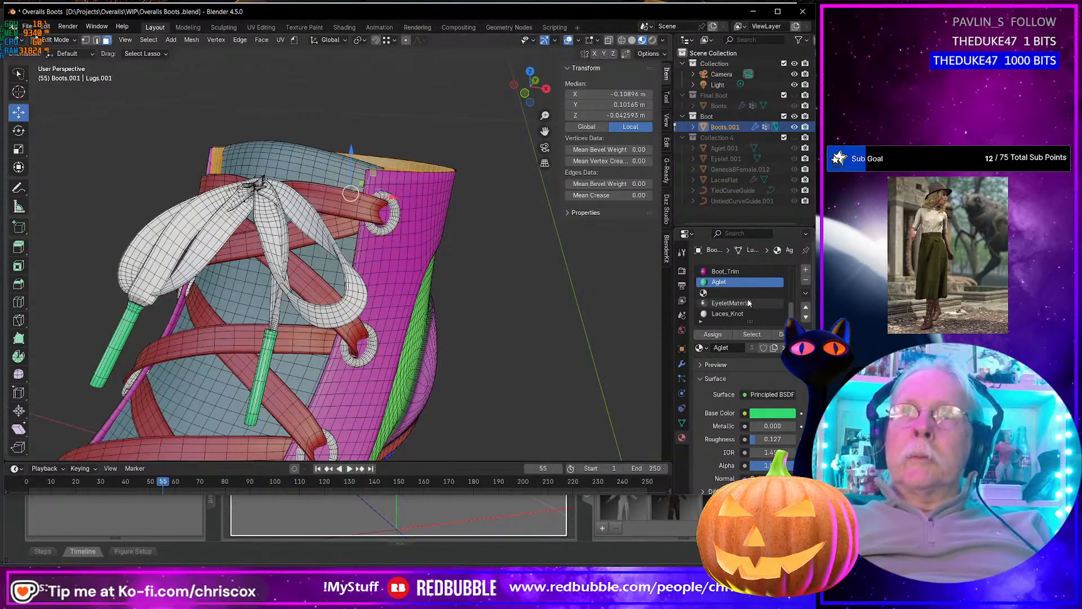
pyautogui.click(730, 304)
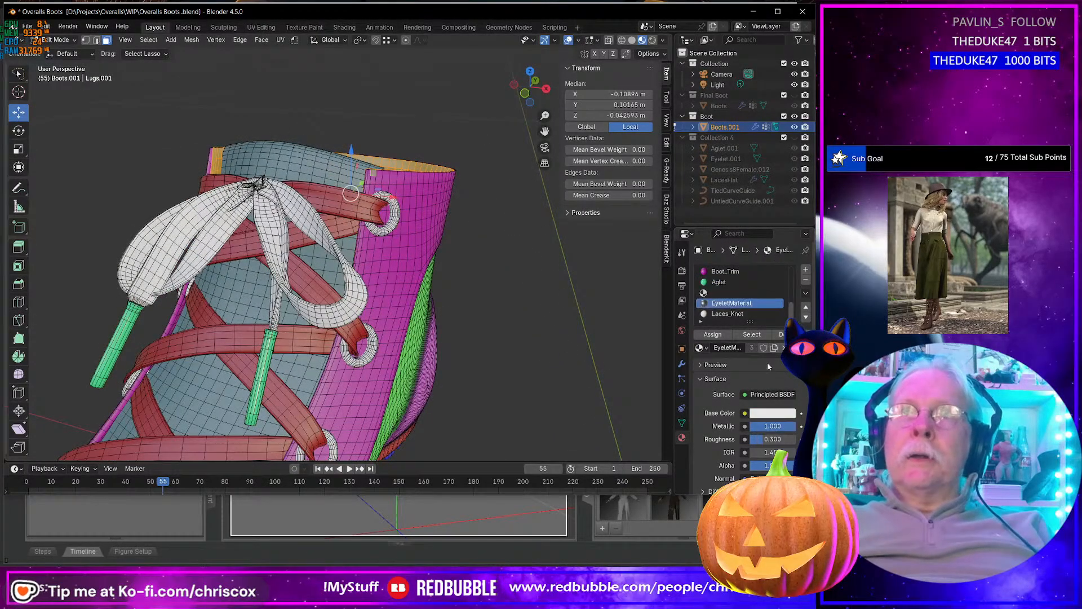
pyautogui.click(768, 414)
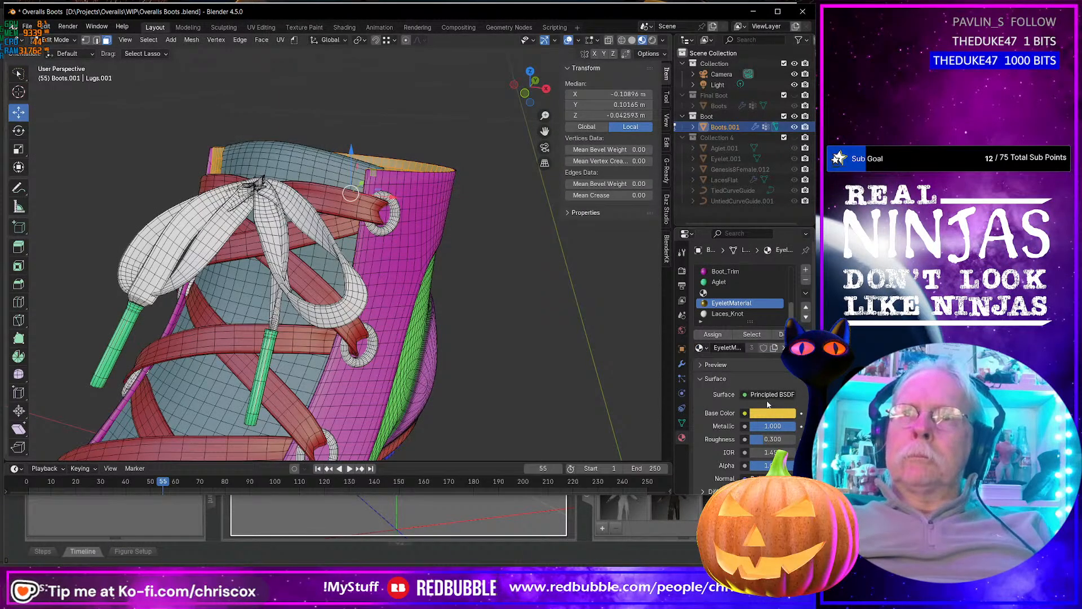
# Step: Set the base color of the Laces_Knot material to a dark, muted blue
pyautogui.moveTo(381, 399); pyautogui.dragTo(445, 383, button='middle')
pyautogui.click(731, 315)
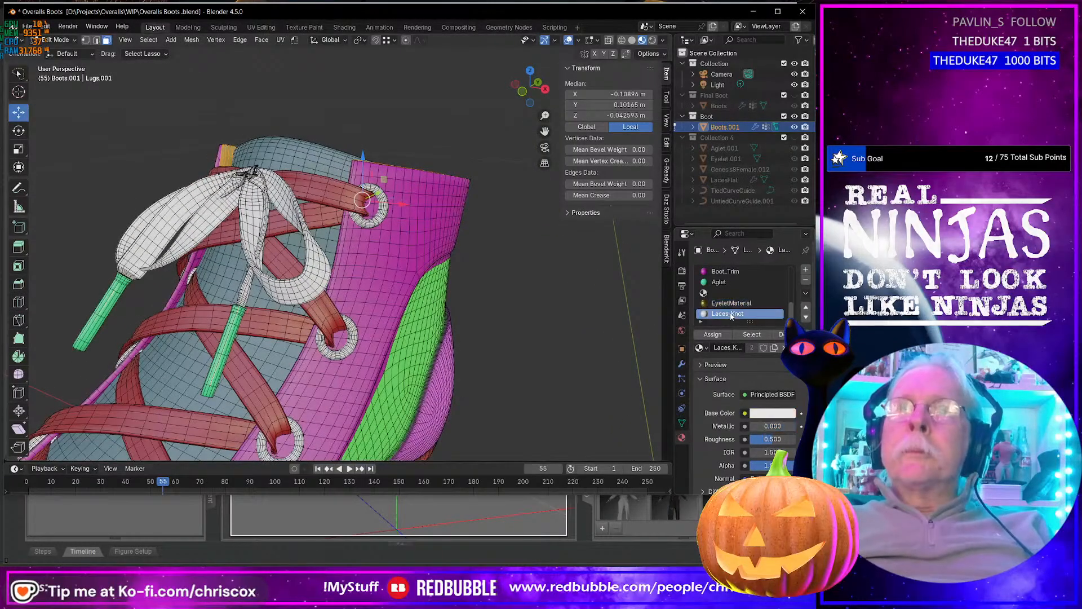
pyautogui.click(768, 414)
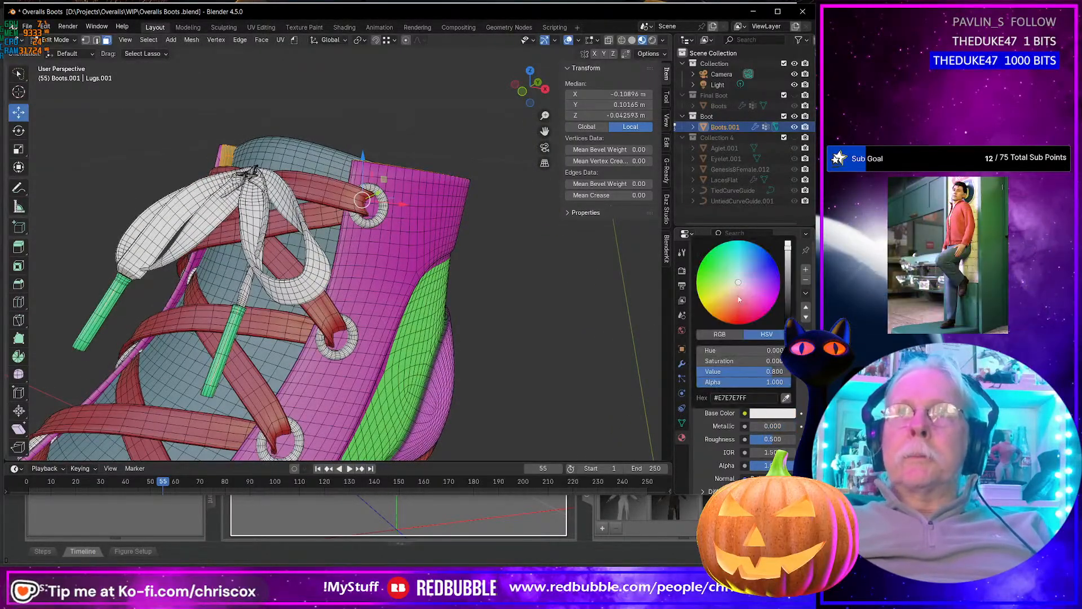
pyautogui.click(747, 264)
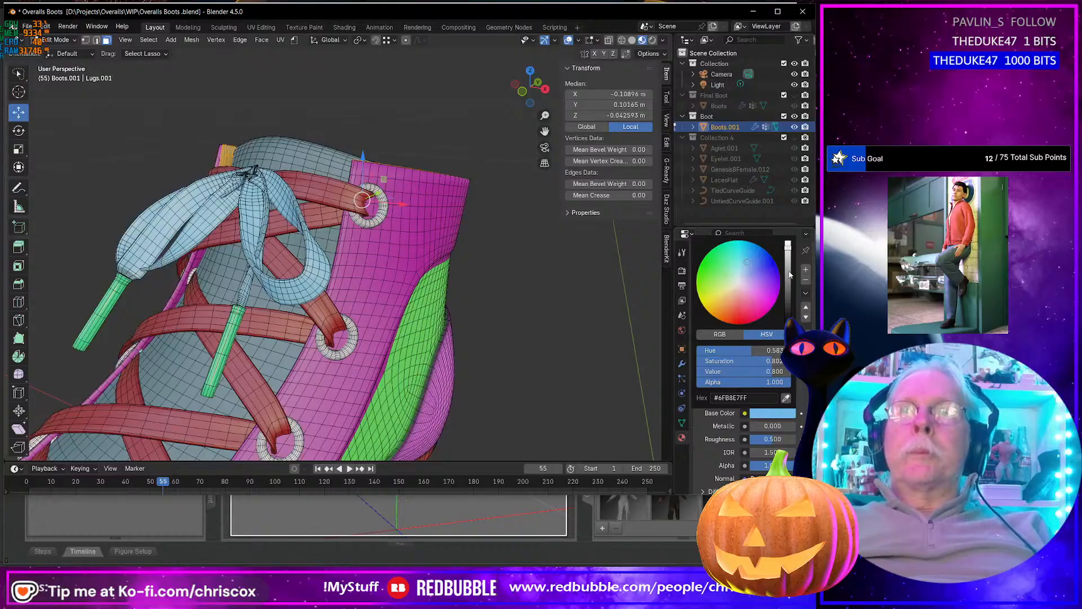
pyautogui.moveTo(790, 274); pyautogui.dragTo(788, 289)
# Step: Select the edge loops running along the border of the blue bow laces and mark them as seams
pyautogui.moveTo(394, 349); pyautogui.dragTo(426, 375, button='middle')
pyautogui.scroll(5, 426, 375)
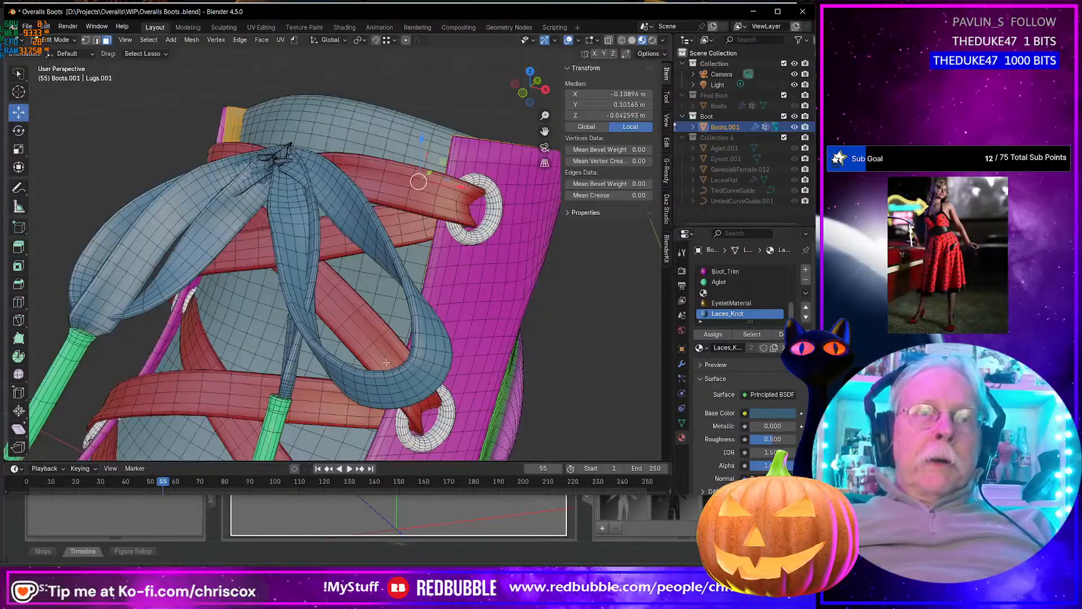
pyautogui.moveTo(386, 362); pyautogui.dragTo(334, 319, button='middle')
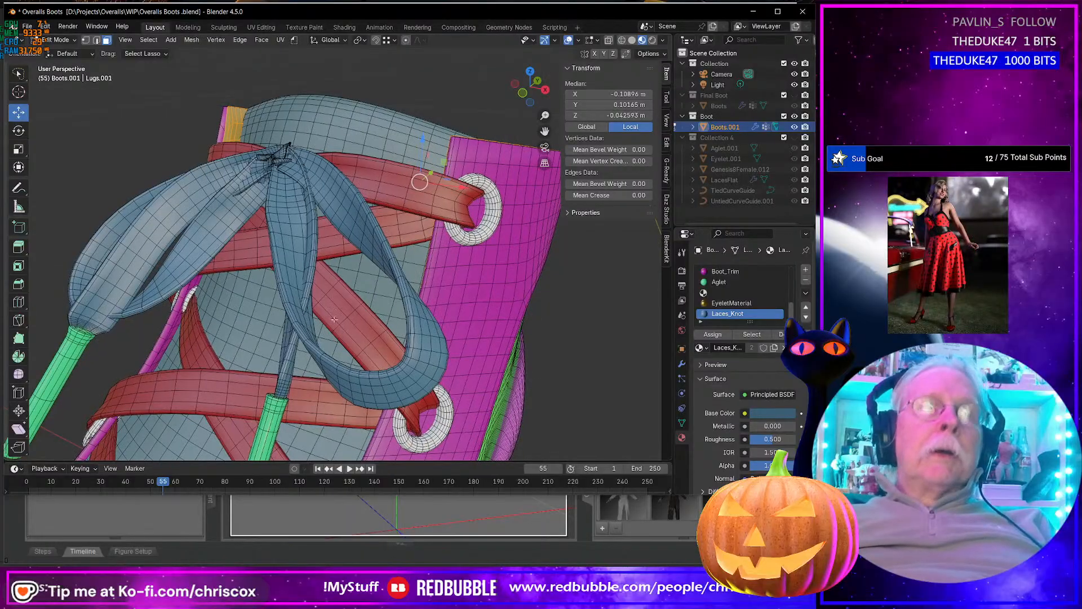
pyautogui.keyDown('alt'); pyautogui.click(309, 302); pyautogui.keyUp('alt')
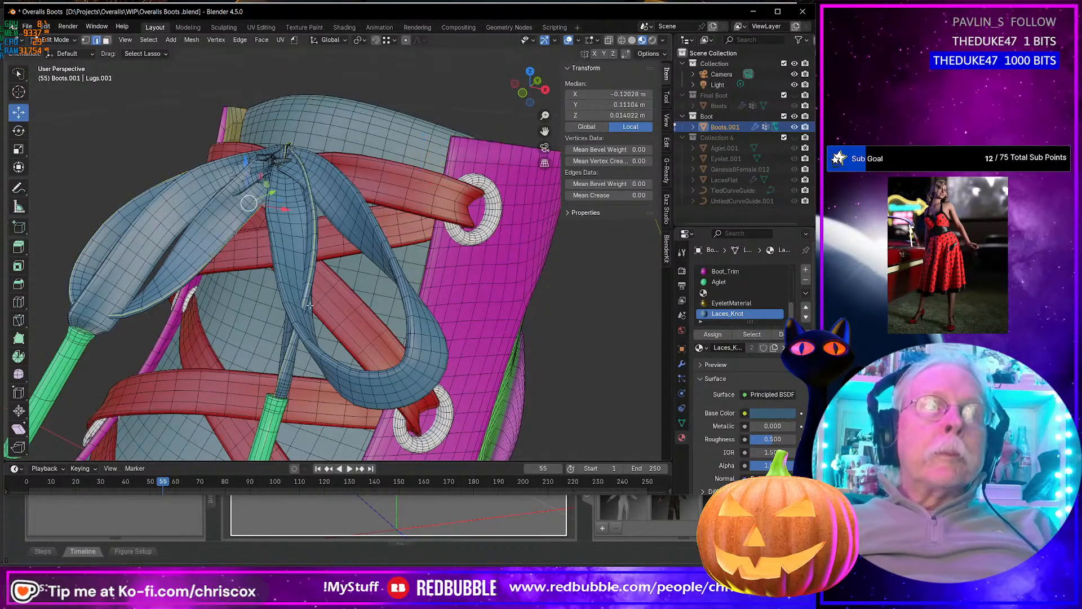
pyautogui.keyDown('alt'); pyautogui.click(335, 363); pyautogui.keyUp('alt')
pyautogui.rightClick(334, 361)
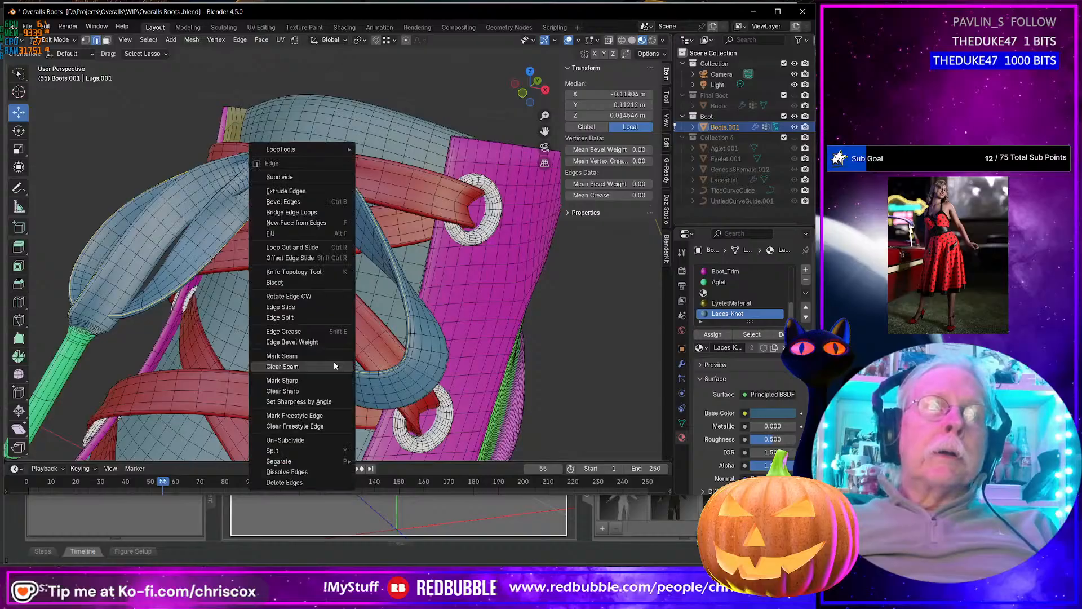
pyautogui.click(309, 356)
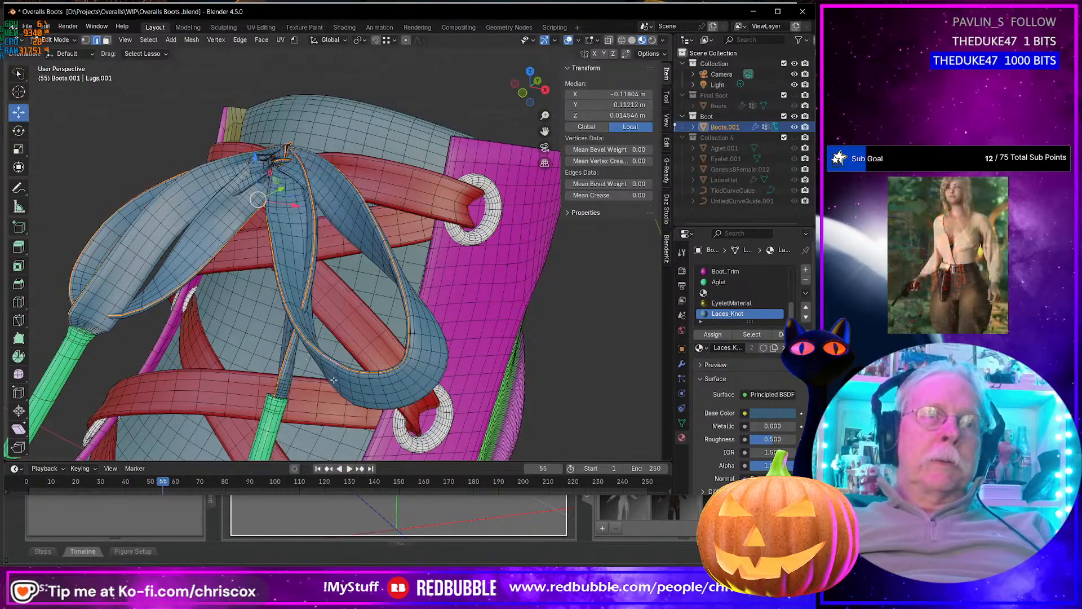
# Step: Mark the edge loop around the tip rim of the bow's front aglet as a seam
pyautogui.moveTo(309, 356); pyautogui.dragTo(353, 340, button='middle')
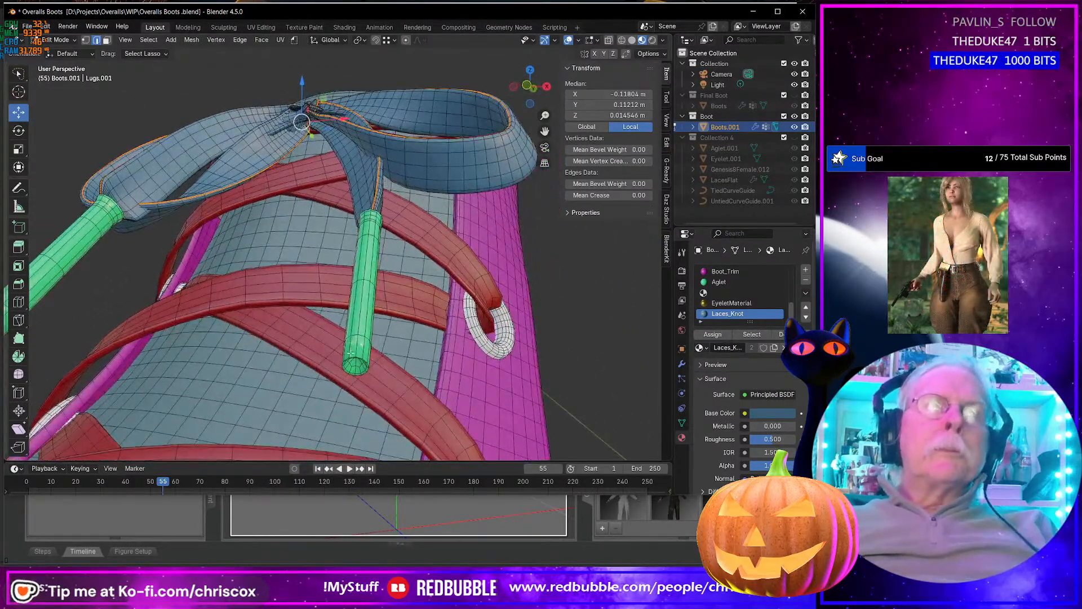
pyautogui.scroll(8, 350, 353)
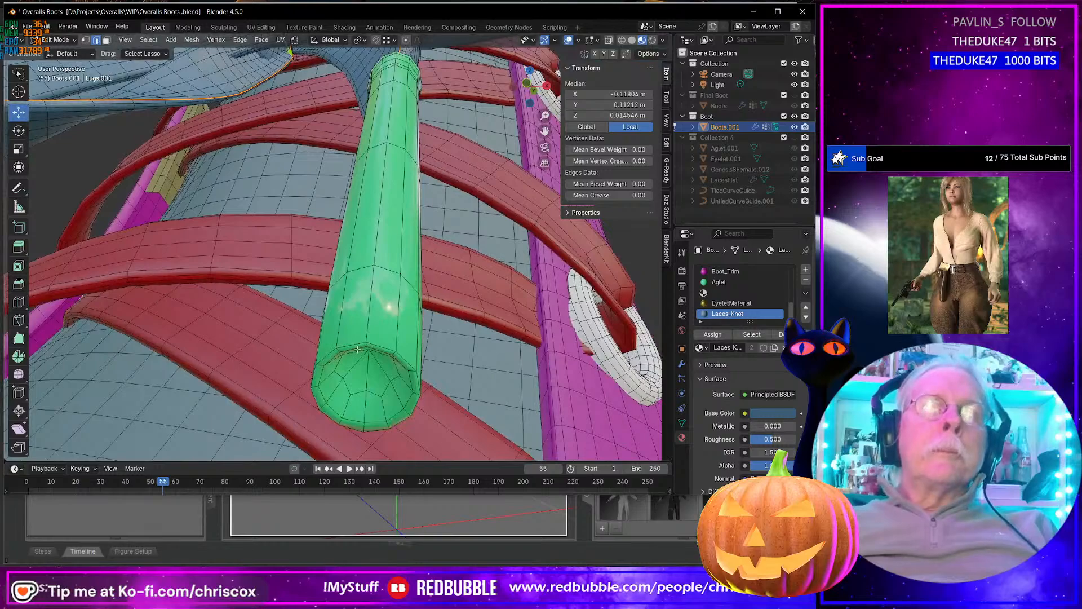
pyautogui.keyDown('alt'); pyautogui.click(357, 349); pyautogui.keyUp('alt')
pyautogui.rightClick(354, 349)
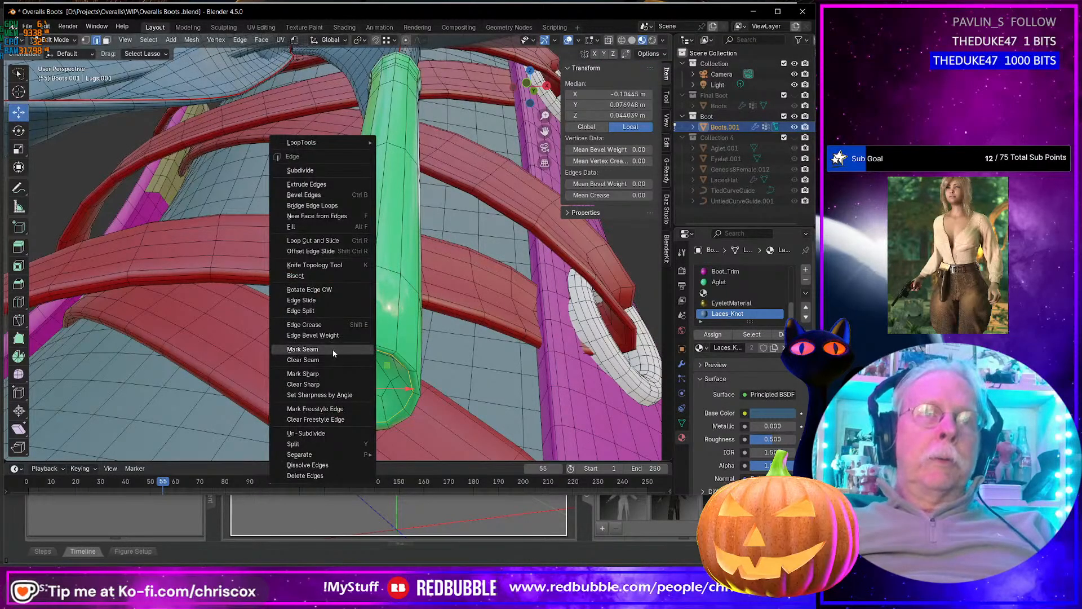
pyautogui.click(333, 350)
pyautogui.moveTo(373, 344); pyautogui.dragTo(361, 351, button='middle')
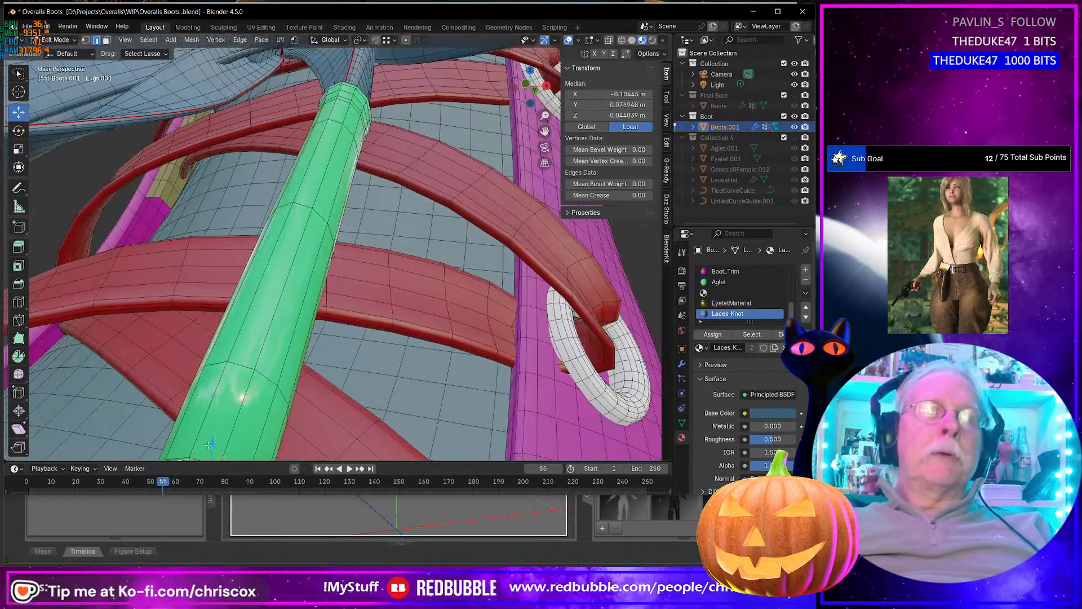
pyautogui.moveTo(209, 444); pyautogui.dragTo(217, 422, button='middle')
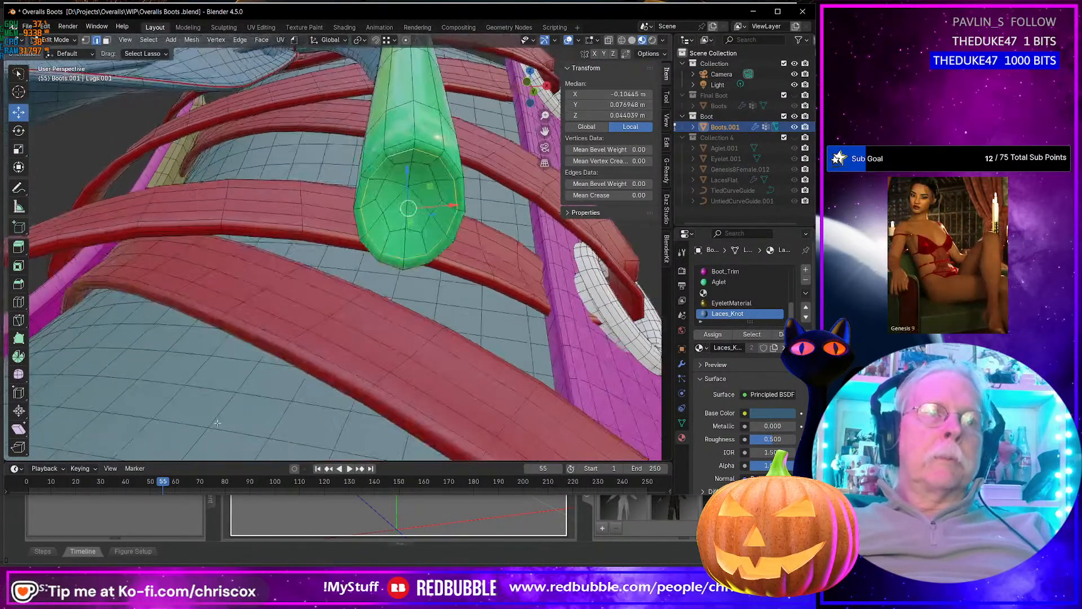
pyautogui.keyDown('alt'); pyautogui.click(397, 150); pyautogui.keyUp('alt')
pyautogui.rightClick(360, 239)
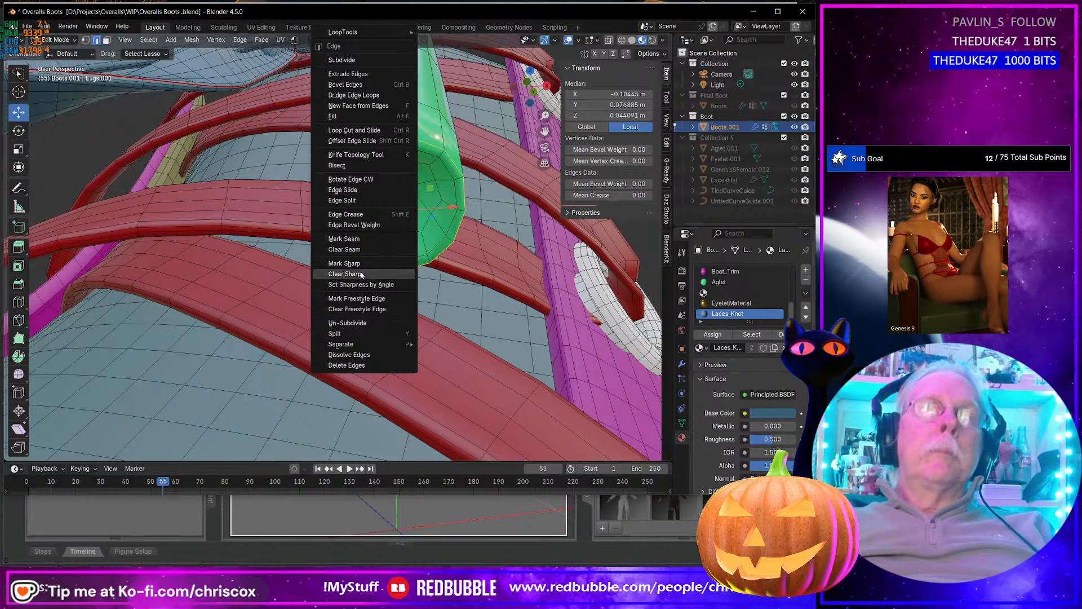
pyautogui.click(360, 239)
pyautogui.moveTo(361, 238); pyautogui.dragTo(361, 251, button='middle')
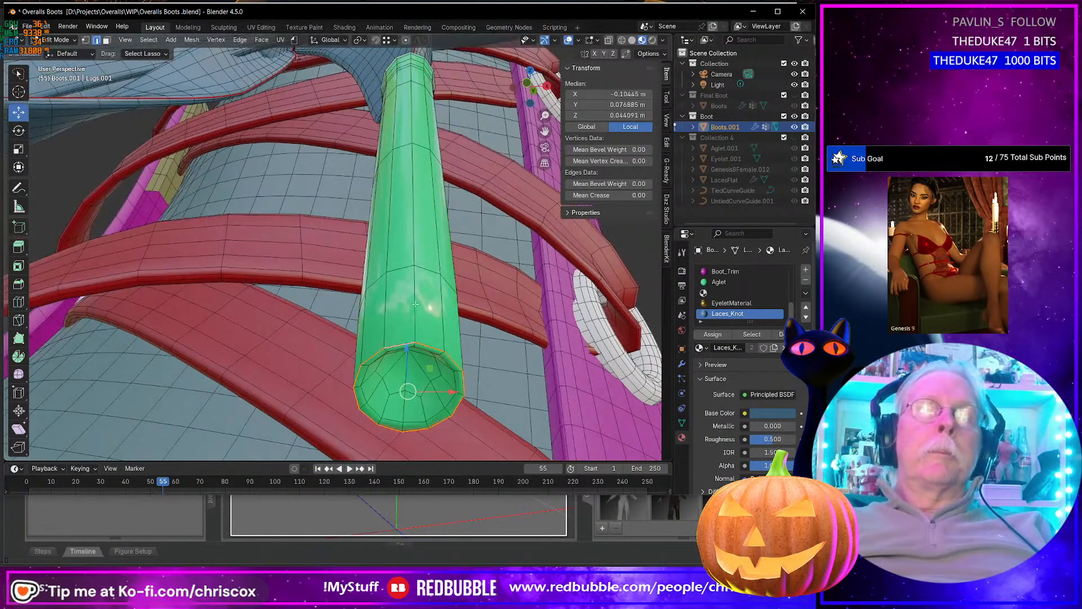
# Step: Select a lengthwise edge on the underside of the same aglet, starting at its tip rim
pyautogui.moveTo(417, 302); pyautogui.dragTo(415, 344, button='middle')
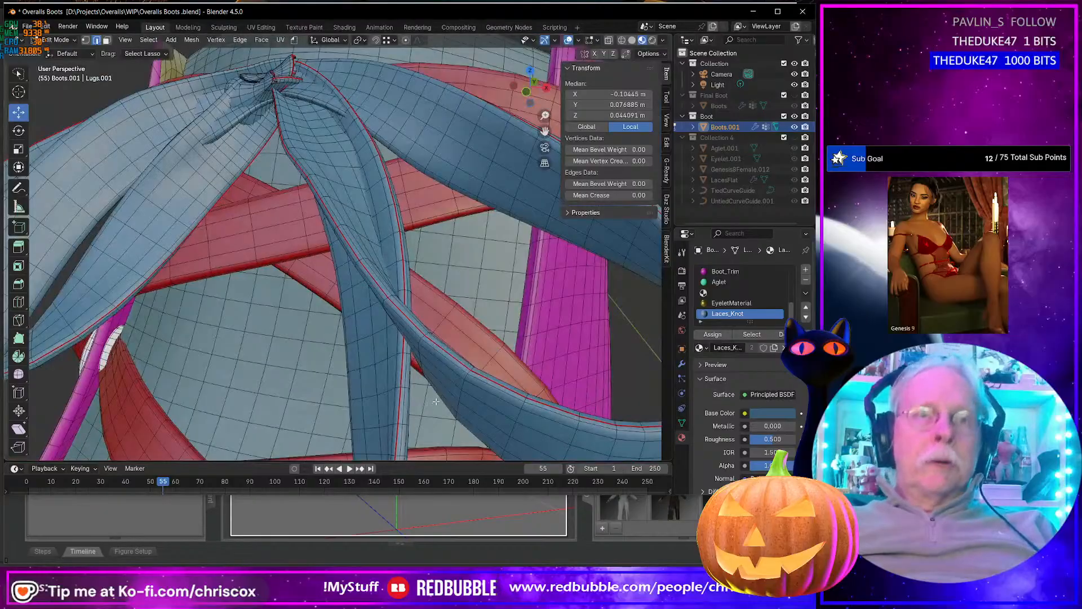
pyautogui.scroll(6, 436, 401)
pyautogui.press('KP_Decimal')
pyautogui.moveTo(435, 293); pyautogui.dragTo(264, 388, button='middle')
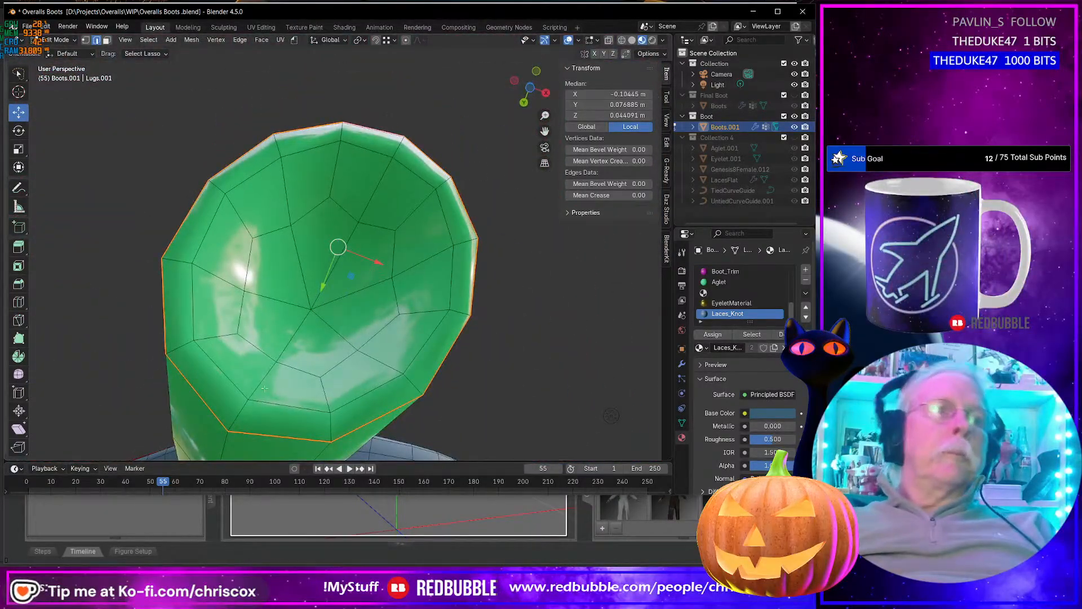
pyautogui.click(226, 442)
pyautogui.moveTo(226, 442); pyautogui.dragTo(293, 3, button='middle')
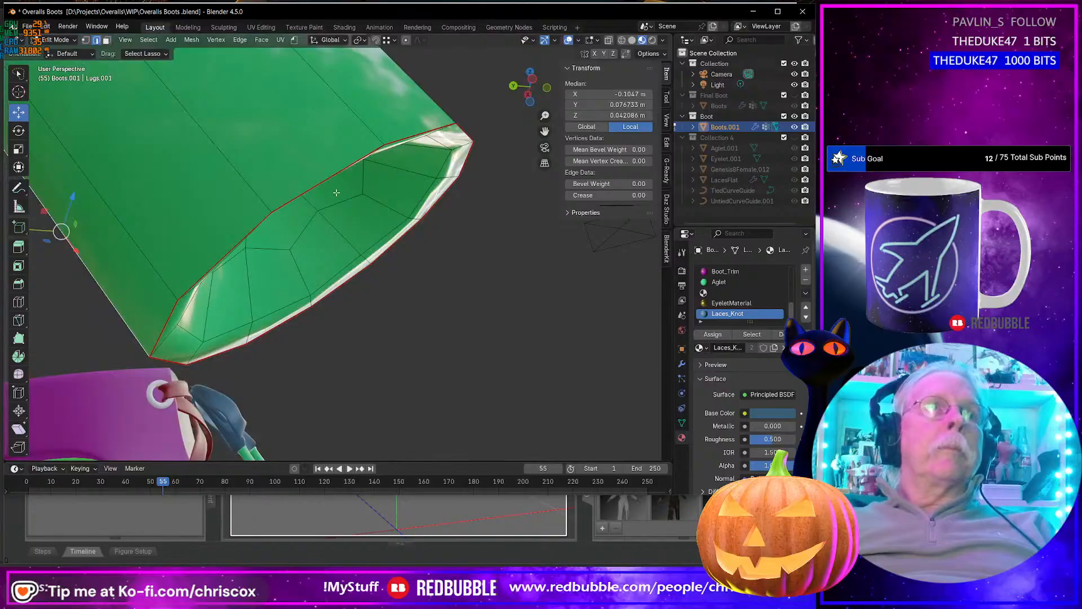
pyautogui.scroll(-9, 336, 192)
pyautogui.keyDown('shift'); pyautogui.moveTo(336, 192); pyautogui.dragTo(583, 437, button='middle'); pyautogui.keyUp('shift')
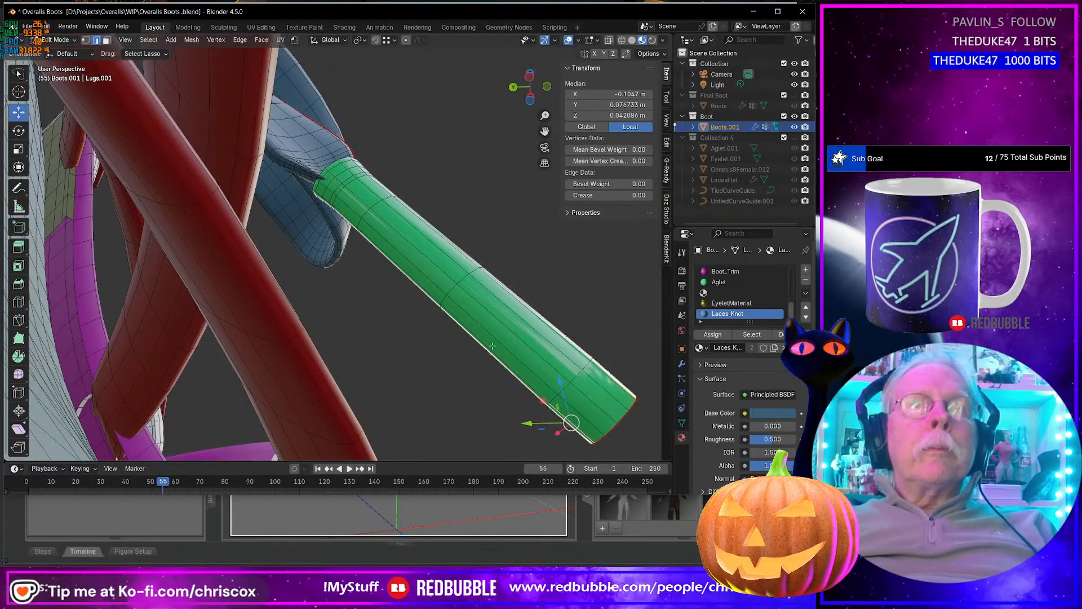
pyautogui.click(583, 438)
pyautogui.moveTo(317, 197); pyautogui.dragTo(373, 169, button='middle')
pyautogui.scroll(-6, 374, 183)
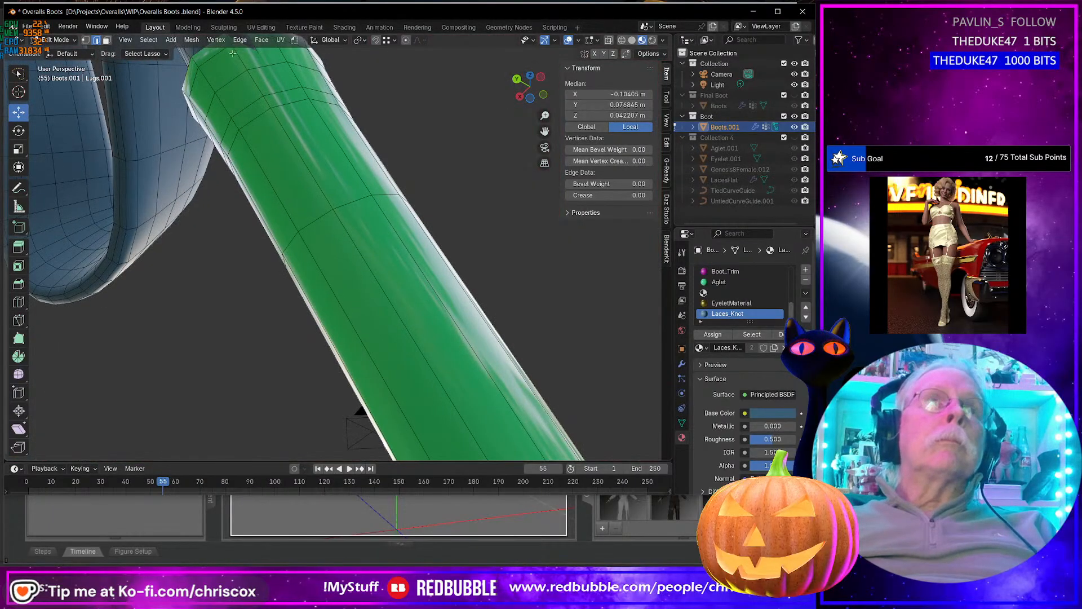
# Step: Extend the selection along the aglet's underside up to its lace end and mark this line as a seam
pyautogui.keyDown('ctrl'); pyautogui.keyDown('shift'); pyautogui.click(269, 87); pyautogui.keyUp('shift'); pyautogui.keyUp('ctrl')
pyautogui.hotkey('ctrl', 'z')
pyautogui.moveTo(260, 104); pyautogui.dragTo(283, 104, button='middle')
pyautogui.keyDown('ctrl'); pyautogui.keyDown('shift'); pyautogui.click(176, 86); pyautogui.keyUp('shift'); pyautogui.keyUp('ctrl')
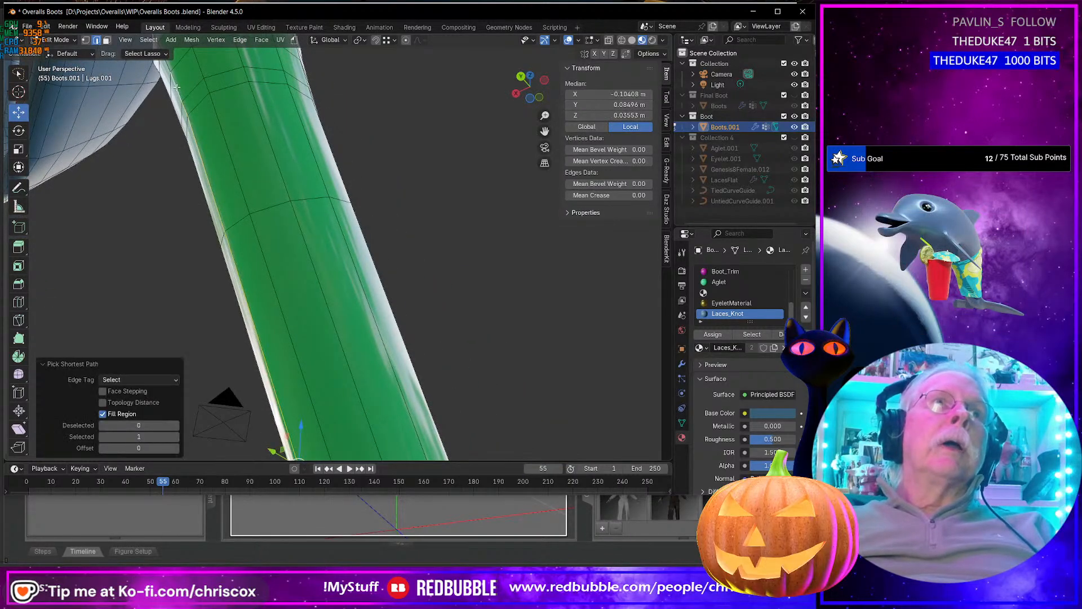
pyautogui.moveTo(221, 141); pyautogui.dragTo(239, 145, button='middle')
pyautogui.keyDown('shift'); pyautogui.moveTo(319, 223); pyautogui.dragTo(416, 324, button='middle'); pyautogui.keyUp('shift')
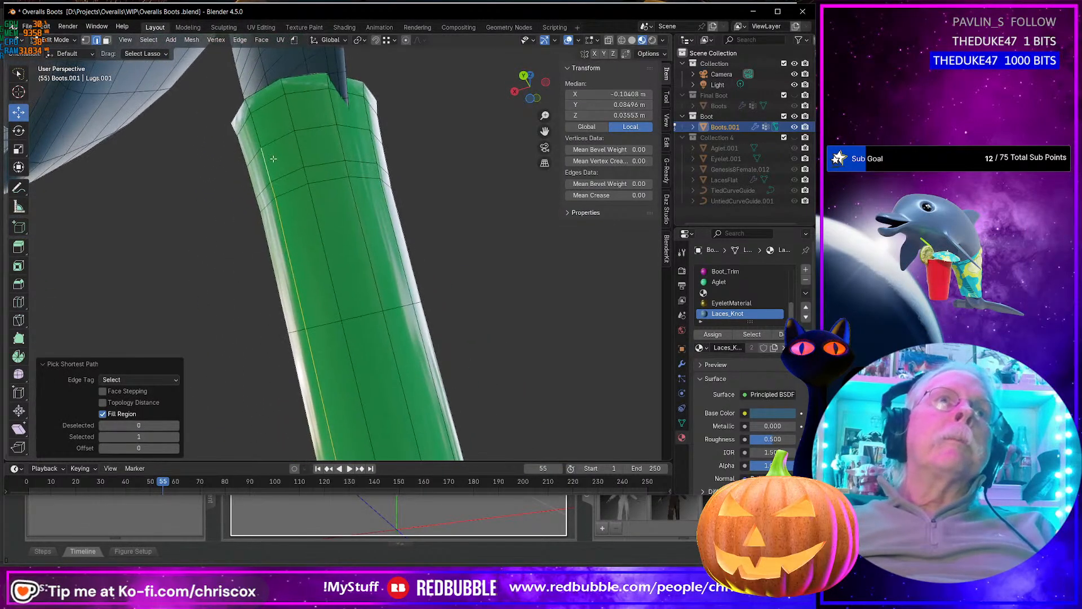
pyautogui.keyDown('shift'); pyautogui.click(256, 131); pyautogui.keyUp('shift')
pyautogui.hotkey('ctrl', 'e')
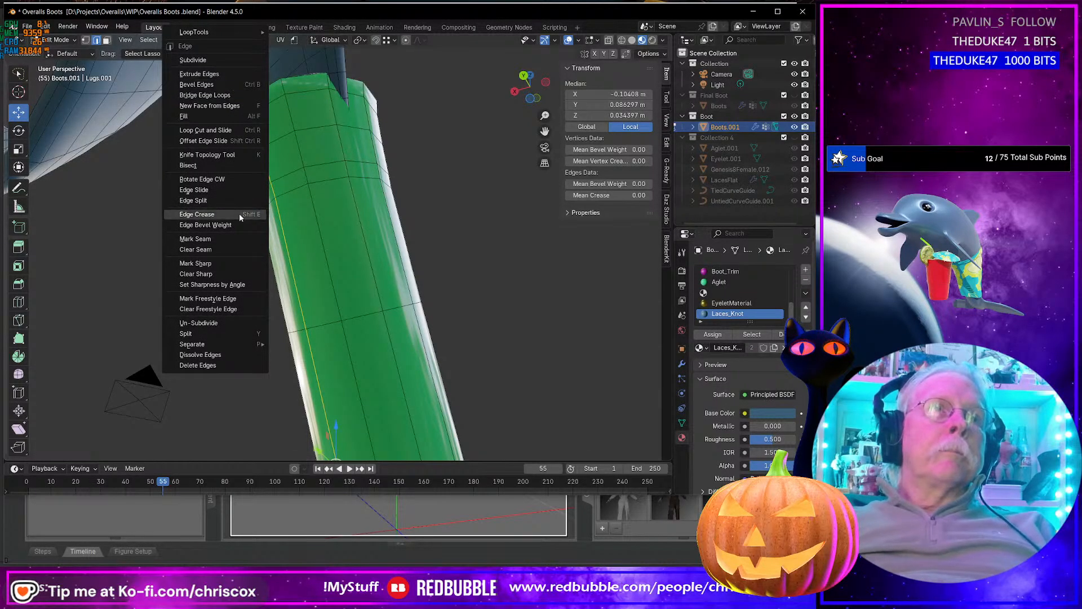
pyautogui.click(191, 239)
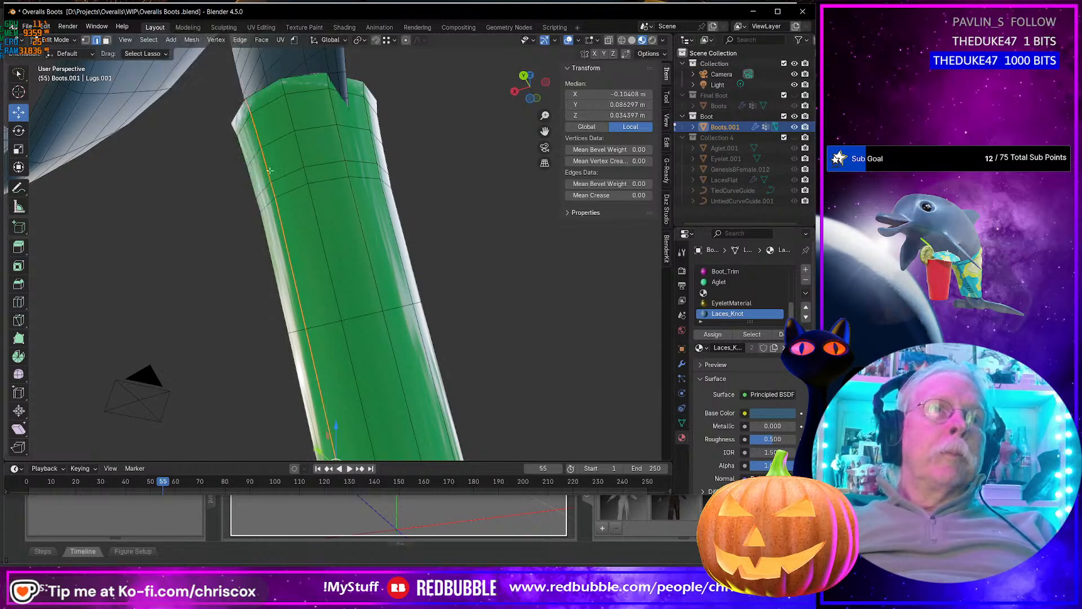
# Step: Select the edge loop around the aglet's lace end and mark it as sharp
pyautogui.click(258, 96)
pyautogui.hotkey('ctrl', 'e')
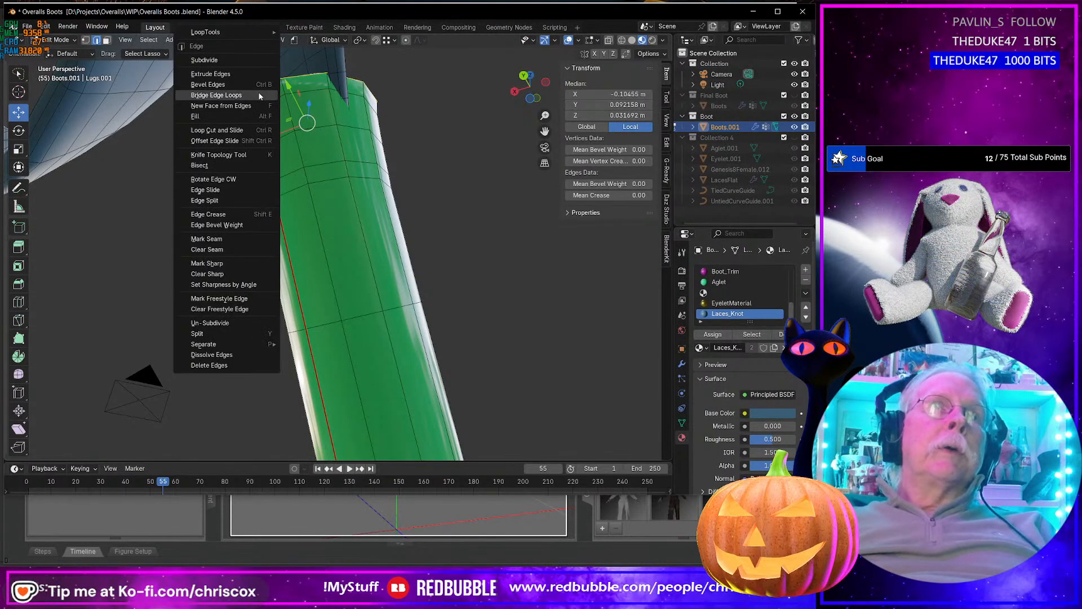
pyautogui.click(234, 268)
# Step: Select the edge loop around the tip rim of the other aglet and mark it as a seam
pyautogui.moveTo(268, 230); pyautogui.dragTo(244, 270, button='middle')
pyautogui.scroll(-10, 295, 268)
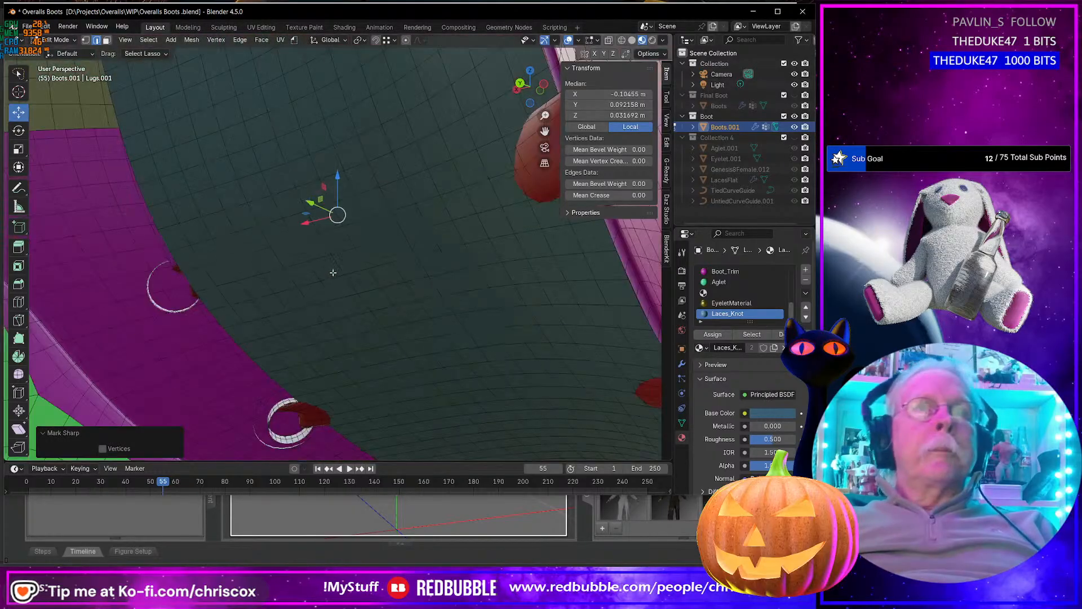
pyautogui.moveTo(332, 273); pyautogui.dragTo(190, 325, button='middle')
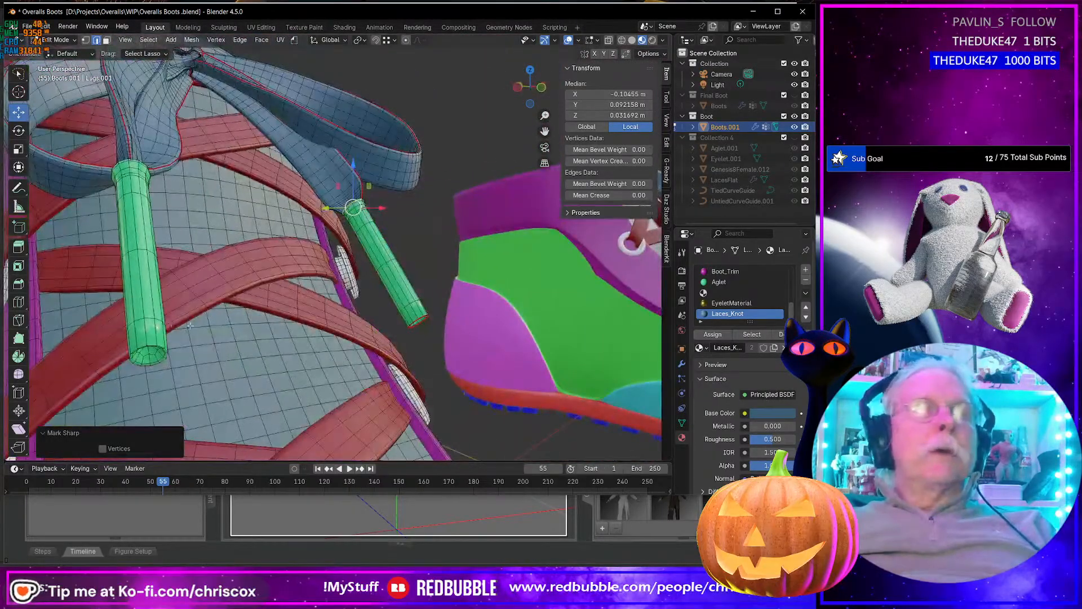
pyautogui.keyDown('alt'); pyautogui.click(148, 346); pyautogui.keyUp('alt')
pyautogui.rightClick(147, 344)
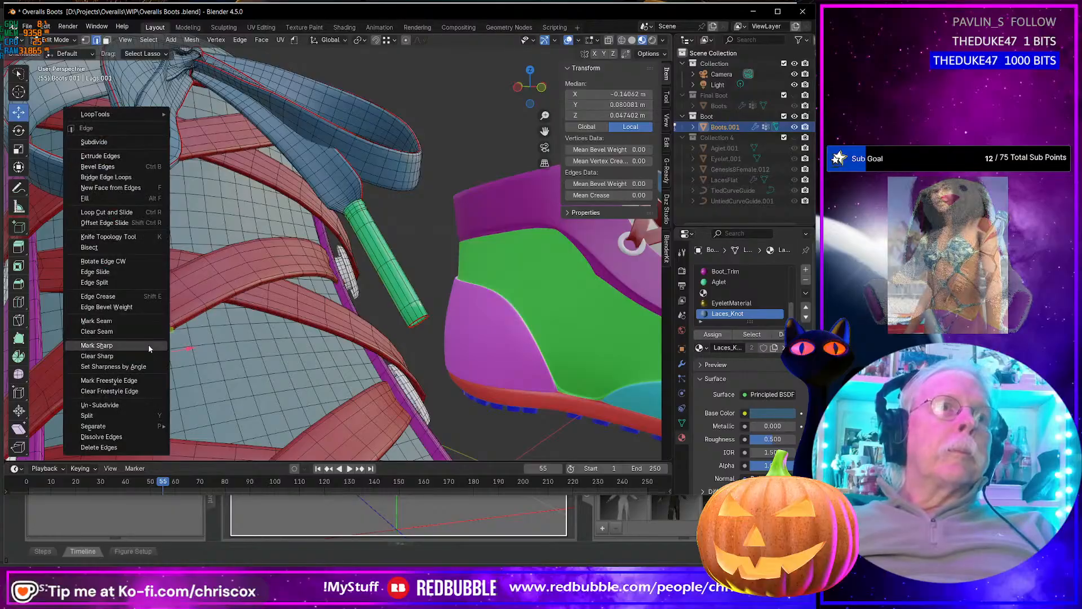
pyautogui.click(148, 344)
pyautogui.rightClick(148, 344)
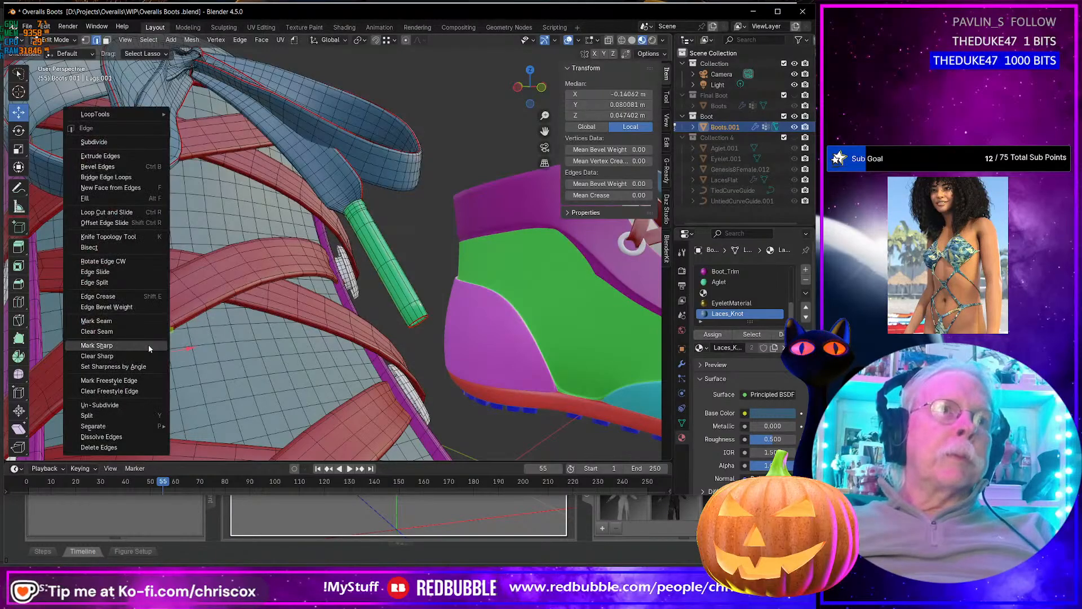
pyautogui.click(143, 325)
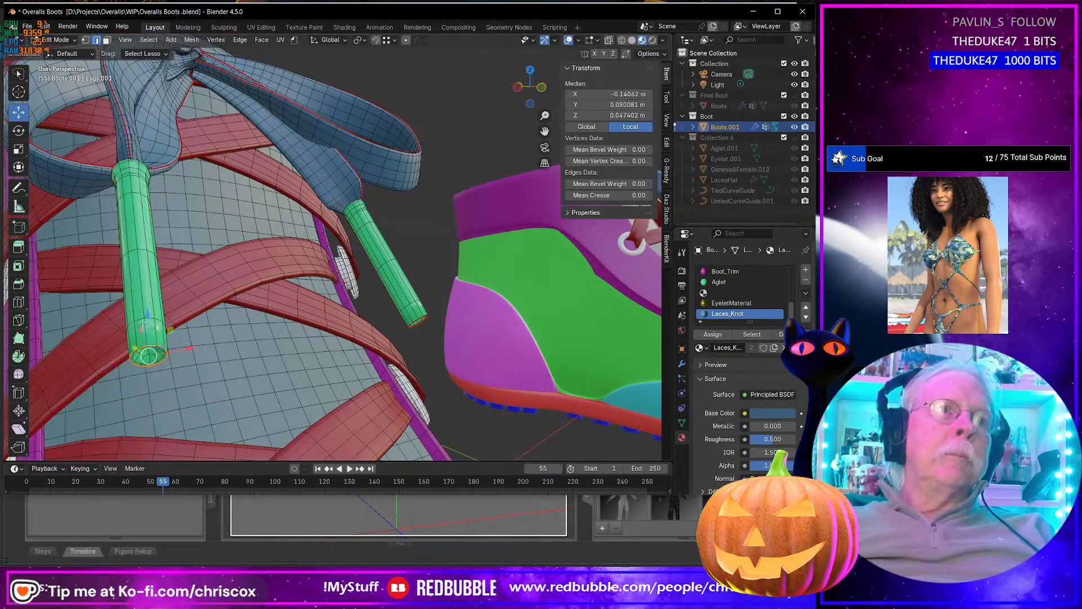
# Step: Select the edge loop around the lace end of this second aglet and mark it as a seam
pyautogui.keyDown('alt'); pyautogui.click(123, 164); pyautogui.keyUp('alt')
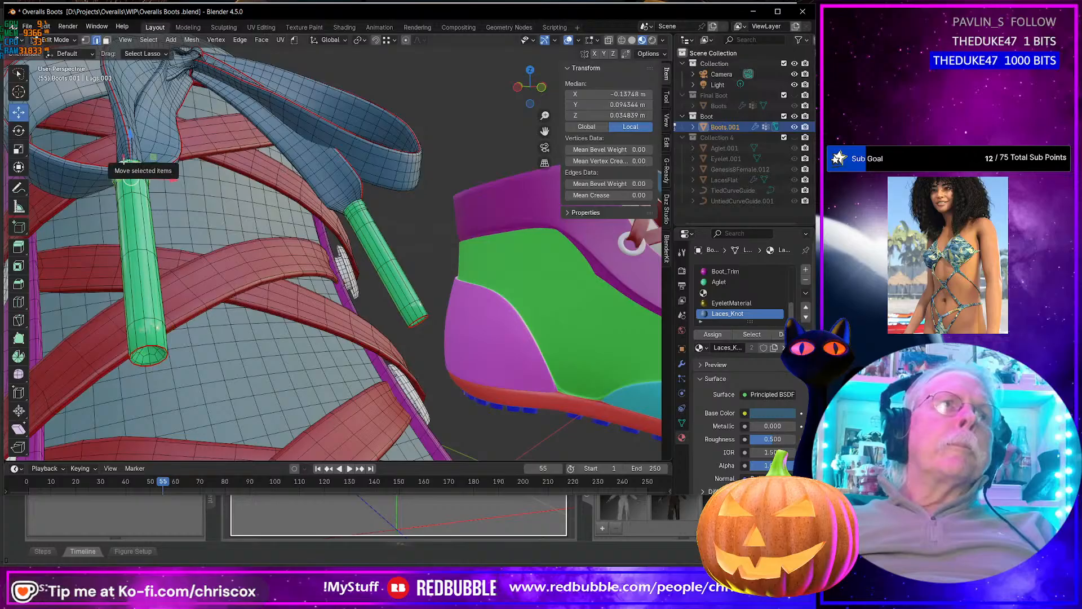
pyautogui.press('KP_Decimal')
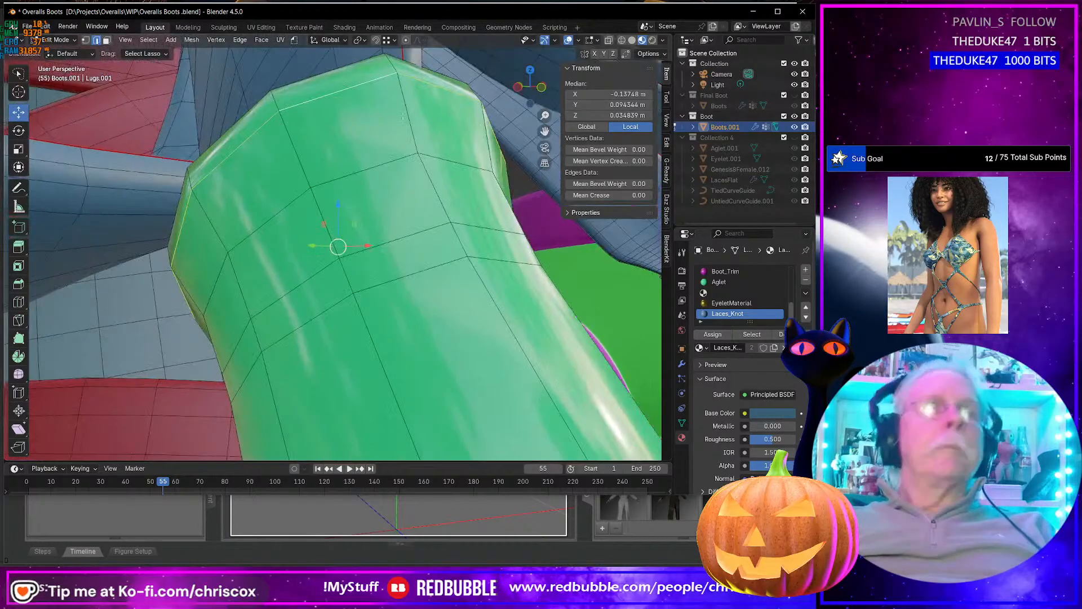
pyautogui.rightClick(345, 66)
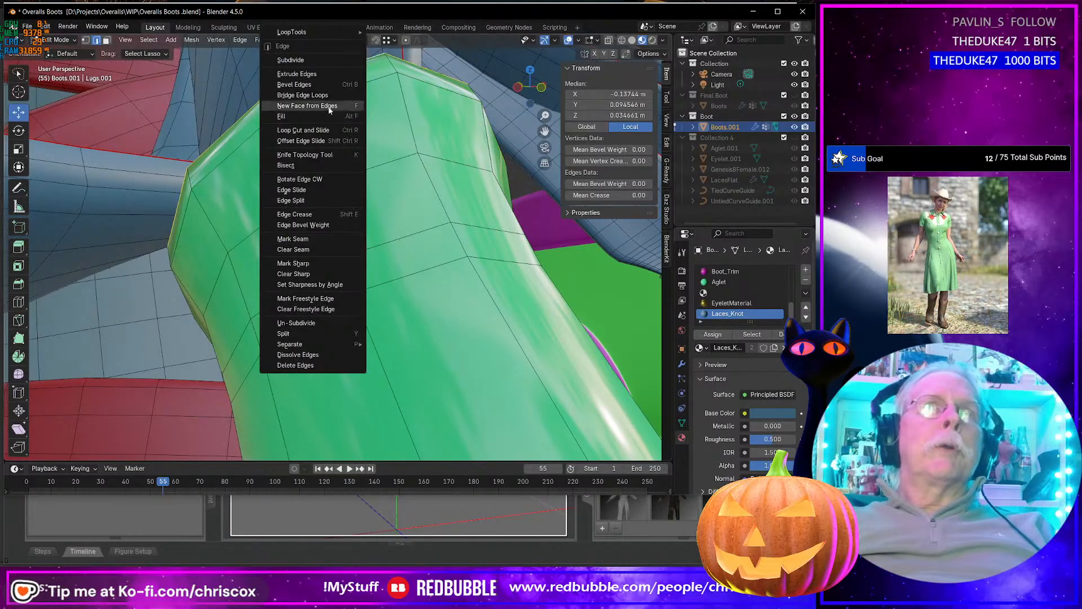
pyautogui.click(310, 239)
# Step: Select the line of edges running along the second aglet's underside from lace end to tip and mark it as a seam
pyautogui.scroll(-4, 310, 240)
pyautogui.moveTo(310, 241)
pyautogui.mouseDown(button='middle')
pyautogui.moveTo(344, 158)
pyautogui.moveTo(341, 180)
pyautogui.mouseUp(button='middle')
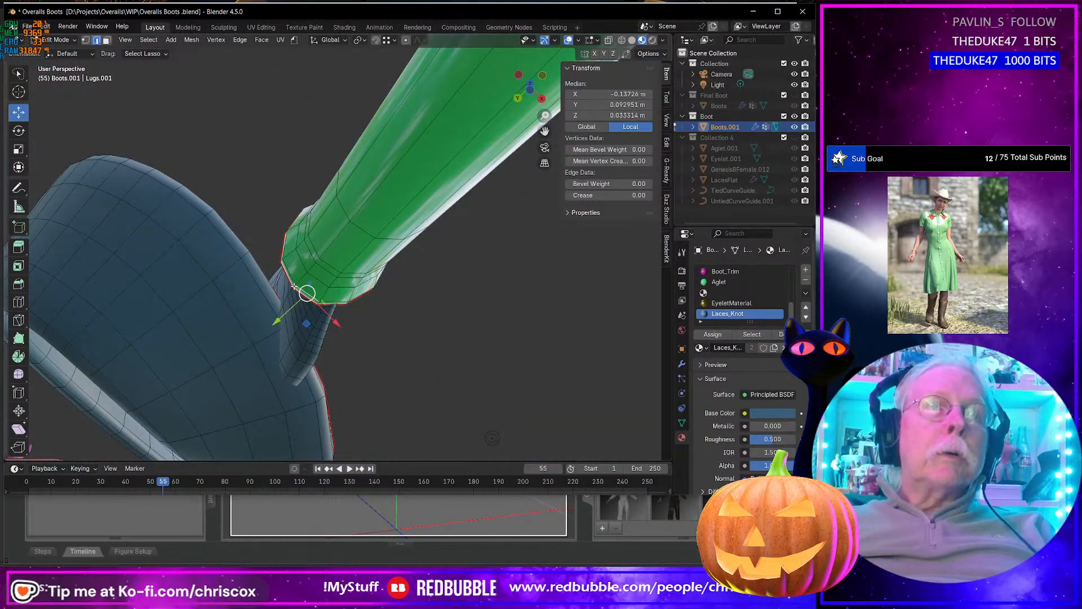
pyautogui.click(293, 287)
pyautogui.keyDown('shift'); pyautogui.click(309, 269); pyautogui.keyUp('shift')
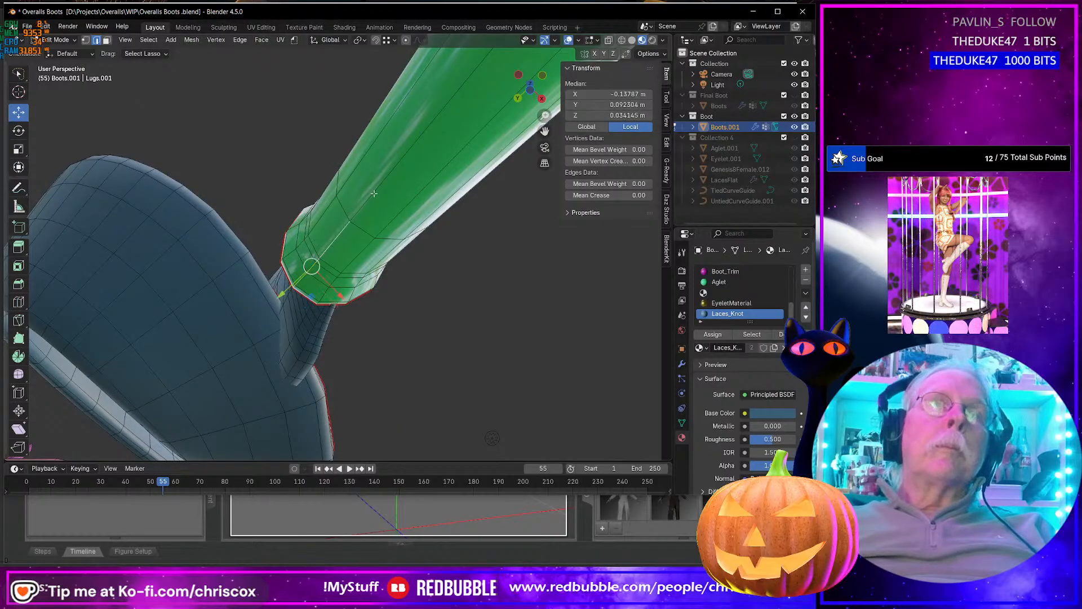
pyautogui.press('KP_Decimal')
pyautogui.keyDown('shift'); pyautogui.click(416, 144); pyautogui.keyUp('shift')
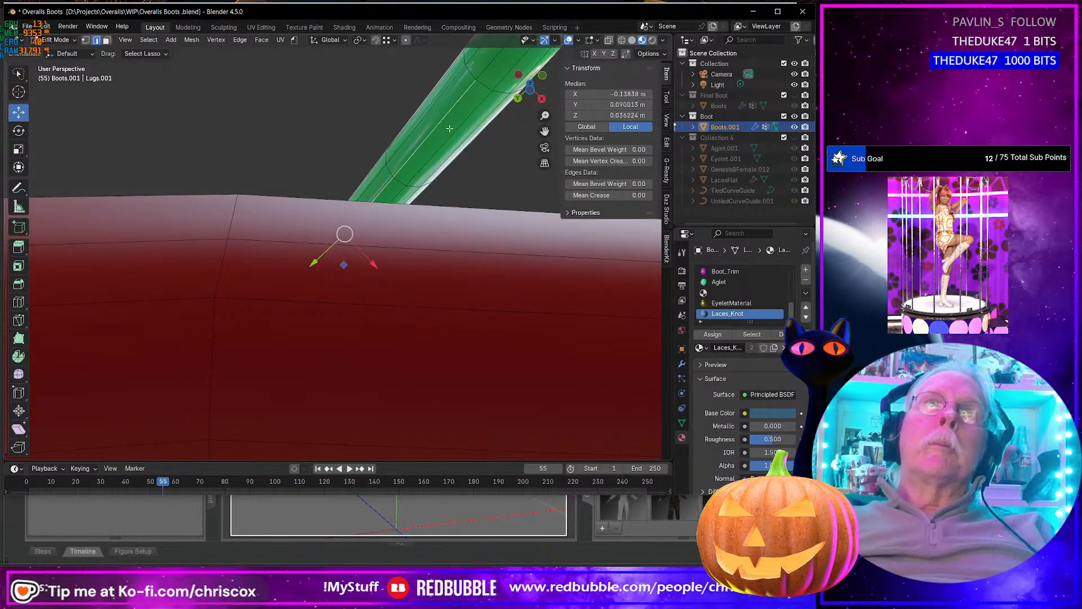
pyautogui.press('KP_Decimal')
pyautogui.keyDown('shift'); pyautogui.click(437, 149); pyautogui.keyUp('shift')
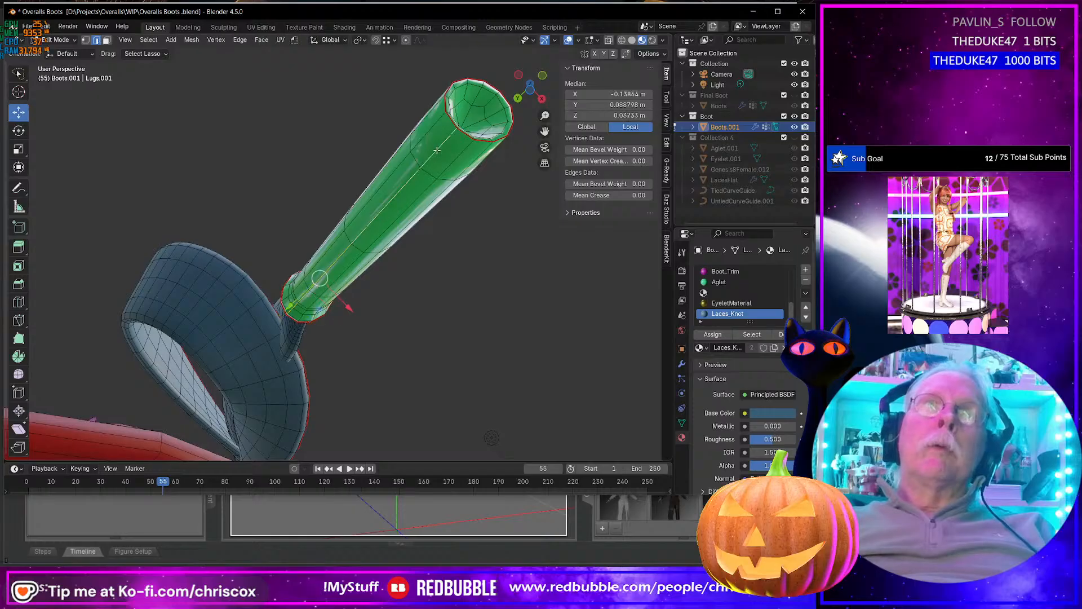
pyautogui.hotkey('ctrl', 'e')
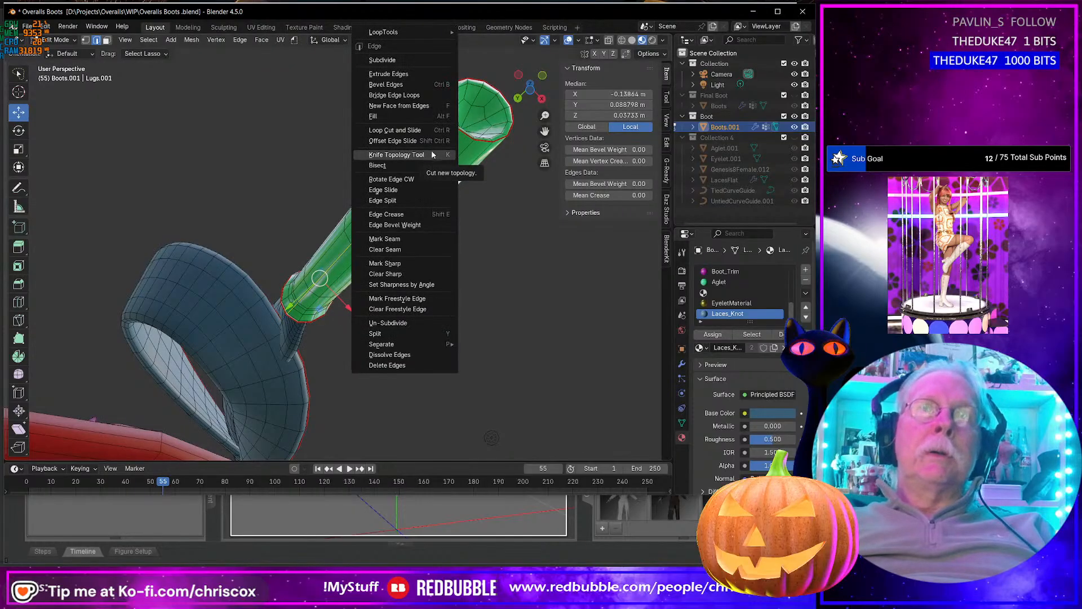
pyautogui.click(413, 237)
# Step: Select the edge loops along the lower borders of the red criss-cross laces and mark them as seams
pyautogui.scroll(-3, 413, 237)
pyautogui.scroll(6, 414, 238)
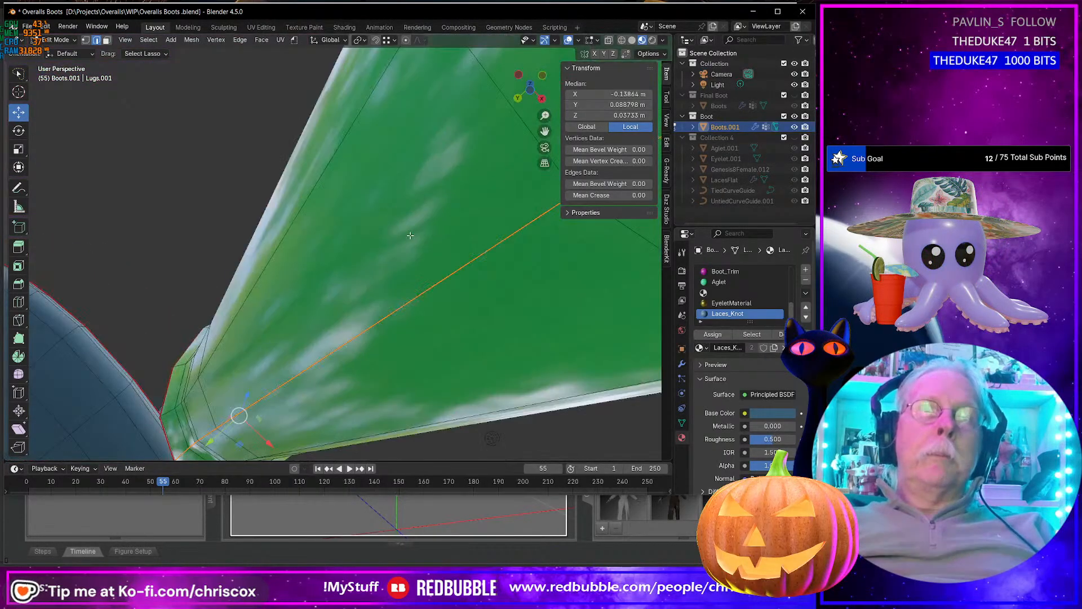
pyautogui.scroll(-2, 414, 237)
pyautogui.moveTo(413, 237); pyautogui.dragTo(428, 396, button='middle')
pyautogui.moveTo(315, 361); pyautogui.dragTo(162, 413, button='middle')
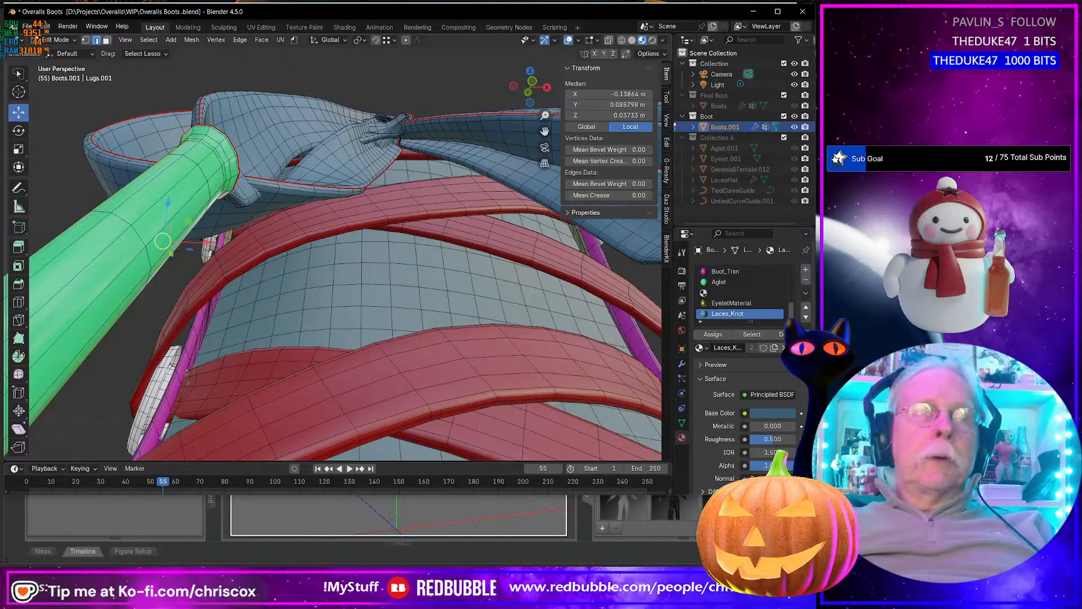
pyautogui.moveTo(328, 458); pyautogui.dragTo(414, 430, button='middle')
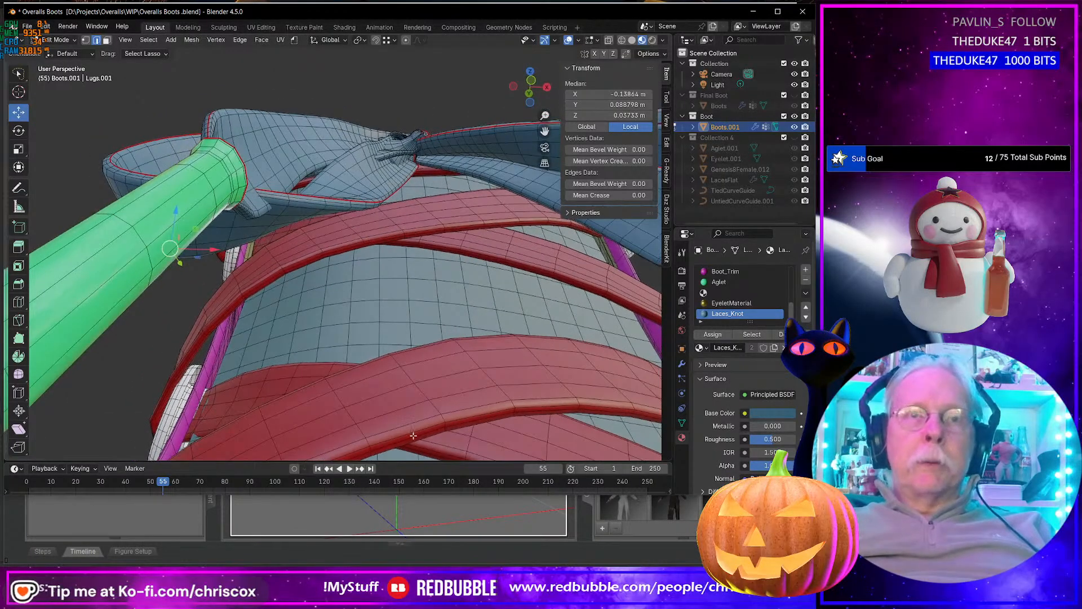
pyautogui.keyDown('alt'); pyautogui.click(413, 436); pyautogui.keyUp('alt')
pyautogui.keyDown('alt'); pyautogui.keyDown('shift'); pyautogui.click(427, 453); pyautogui.keyUp('shift'); pyautogui.keyUp('alt')
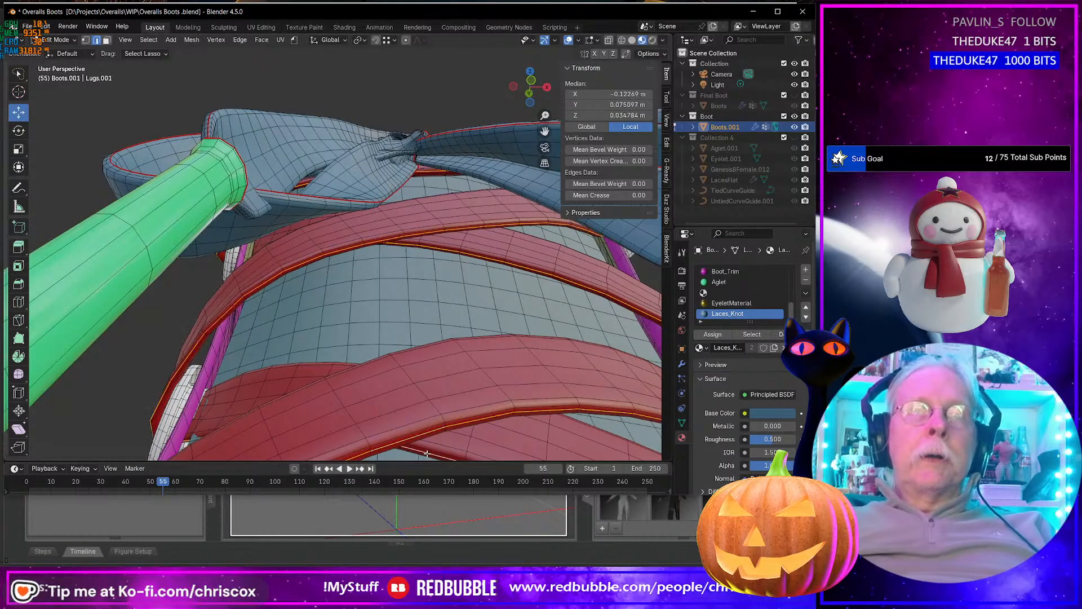
pyautogui.scroll(-7, 427, 452)
pyautogui.moveTo(402, 387); pyautogui.dragTo(401, 399, button='middle')
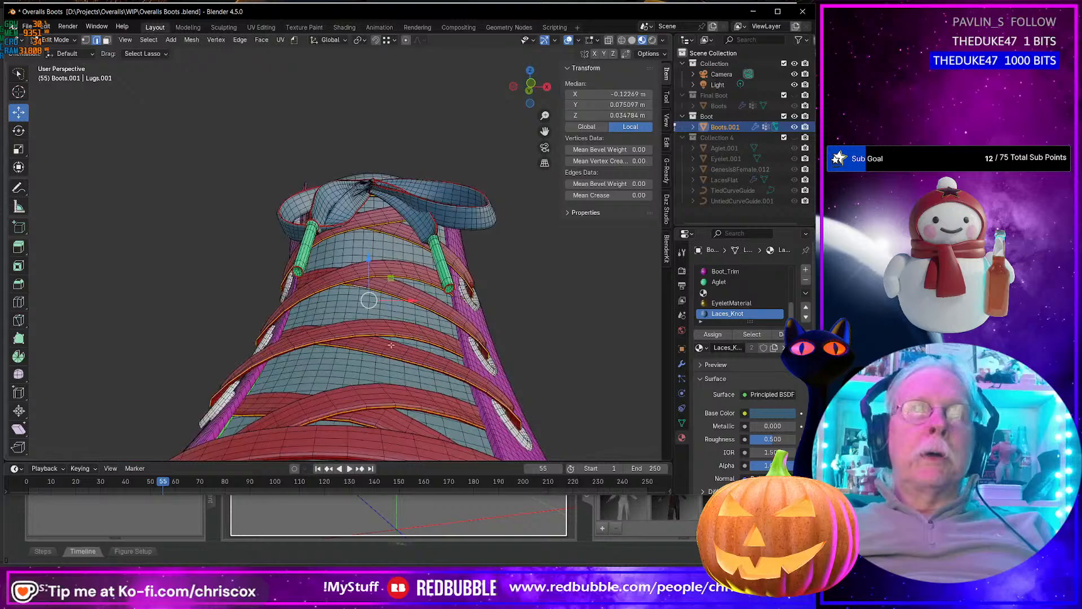
pyautogui.rightClick(363, 335)
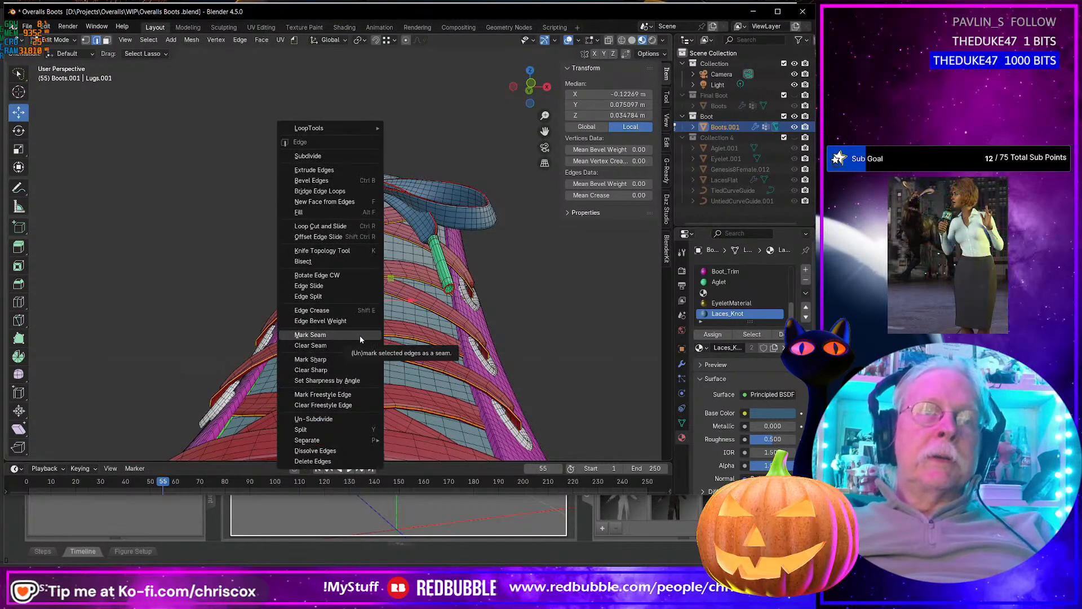
pyautogui.click(360, 337)
# Step: Add the edge loops following the rounded borders of the magenta and green panels above the sole to the selection
pyautogui.scroll(-5, 359, 337)
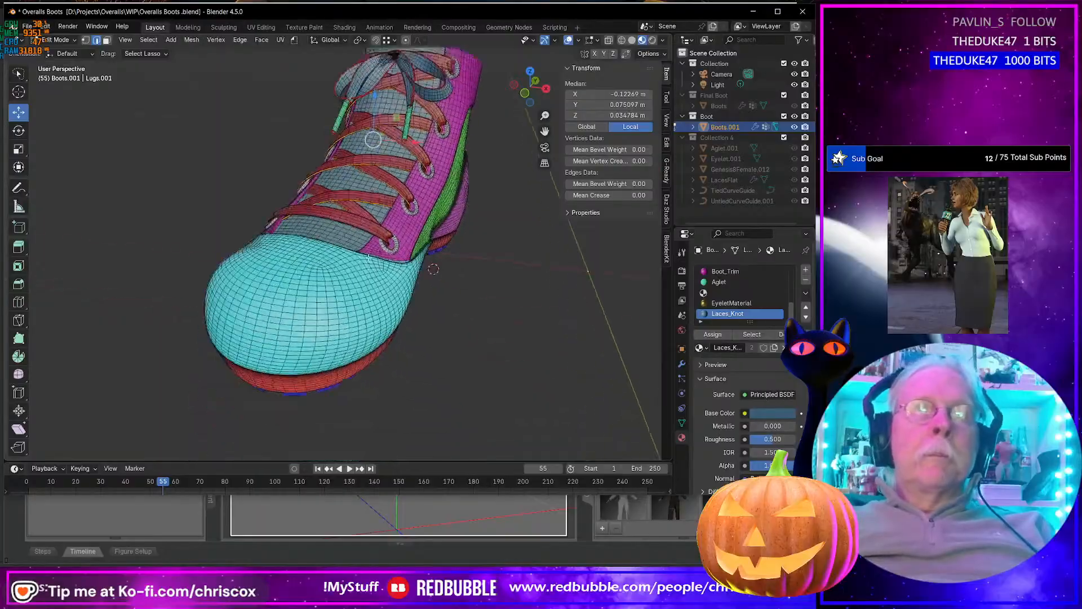
pyautogui.scroll(6, 322, 286)
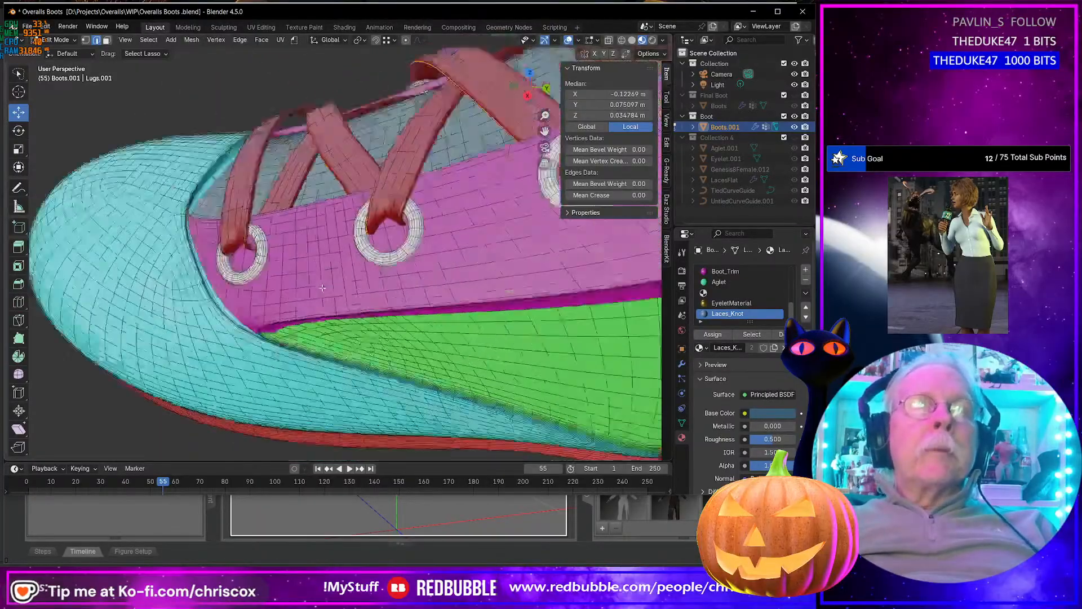
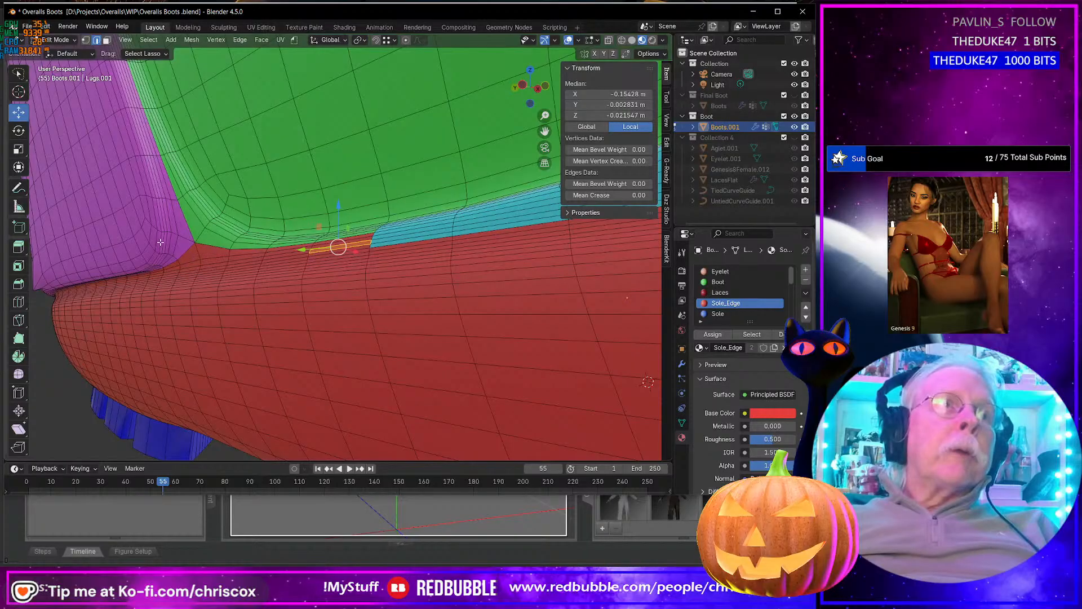
pyautogui.keyDown('alt'); pyautogui.keyDown('shift'); pyautogui.click(163, 242); pyautogui.keyUp('shift'); pyautogui.keyUp('alt')
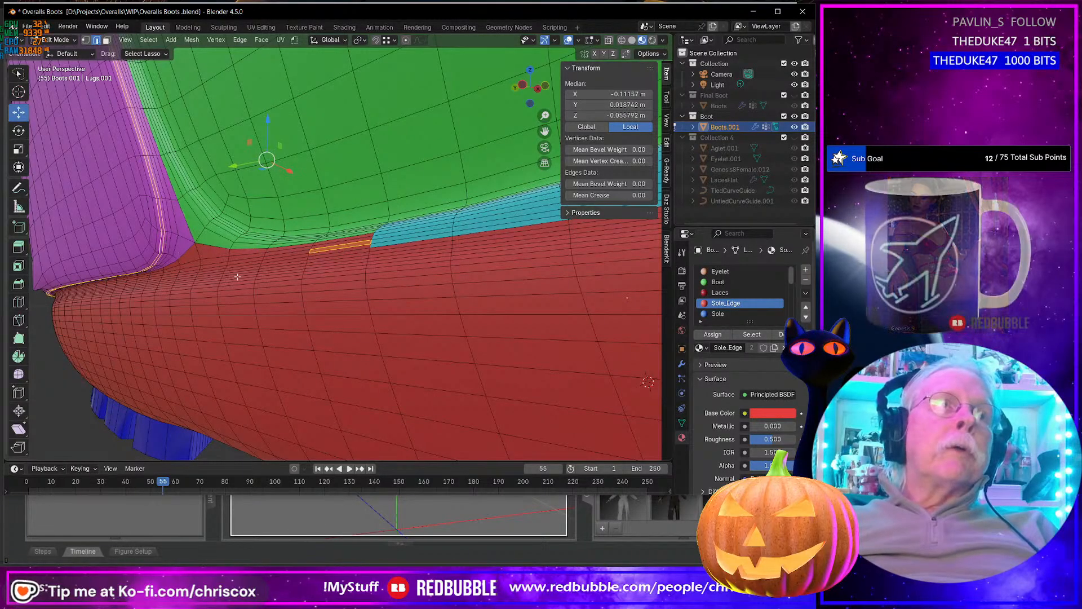
pyautogui.keyDown('alt'); pyautogui.keyDown('shift'); pyautogui.click(172, 244); pyautogui.keyUp('shift'); pyautogui.keyUp('alt')
pyautogui.keyDown('alt'); pyautogui.keyDown('shift'); pyautogui.click(193, 248); pyautogui.keyUp('shift'); pyautogui.keyUp('alt')
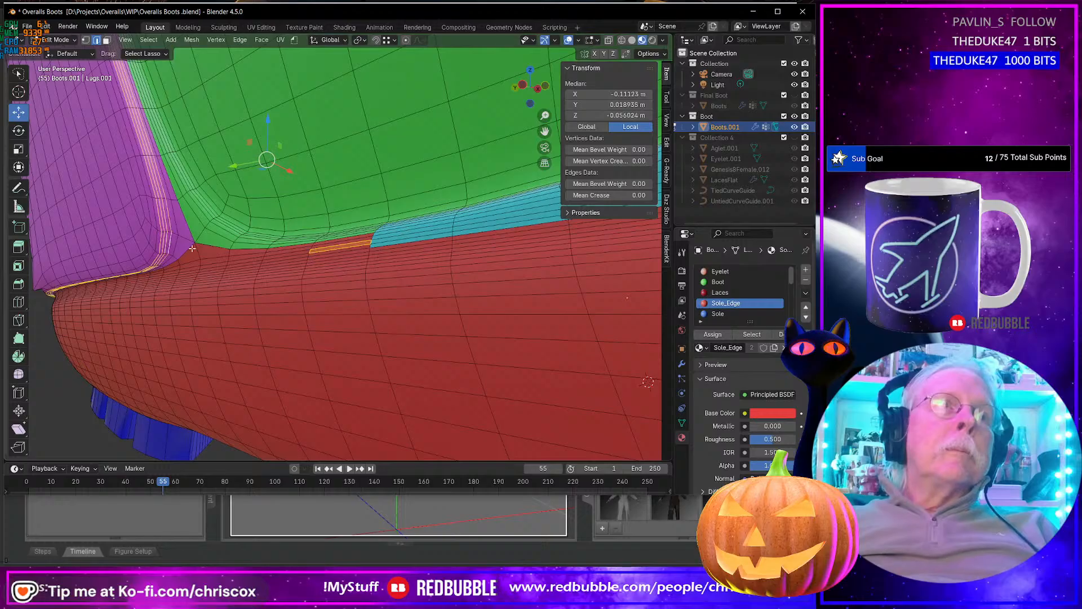
pyautogui.keyDown('alt'); pyautogui.keyDown('shift'); pyautogui.click(229, 228); pyautogui.keyUp('shift'); pyautogui.keyUp('alt')
pyautogui.keyDown('alt'); pyautogui.keyDown('shift'); pyautogui.click(231, 226); pyautogui.keyUp('shift'); pyautogui.keyUp('alt')
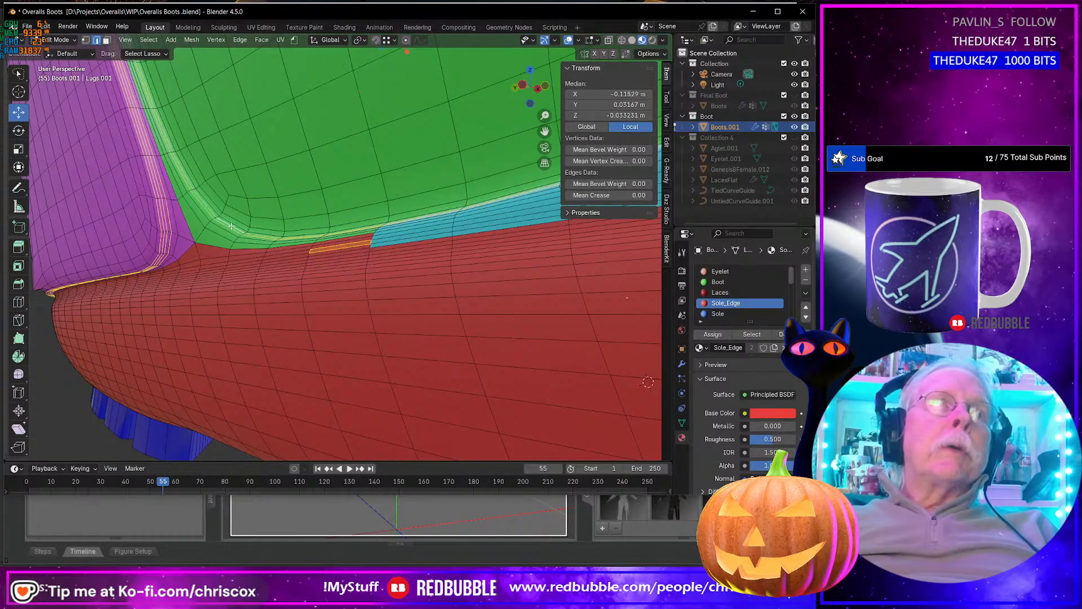
pyautogui.keyDown('alt'); pyautogui.keyDown('shift'); pyautogui.click(231, 226); pyautogui.keyUp('shift'); pyautogui.keyUp('alt')
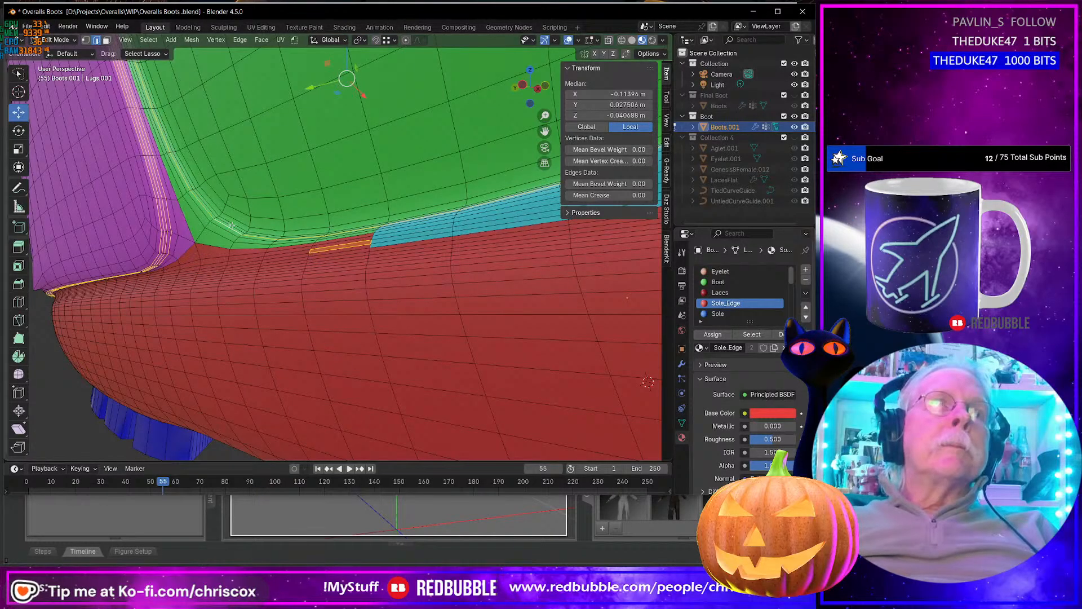
pyautogui.keyDown('alt'); pyautogui.keyDown('shift'); pyautogui.click(231, 225); pyautogui.keyUp('shift'); pyautogui.keyUp('alt')
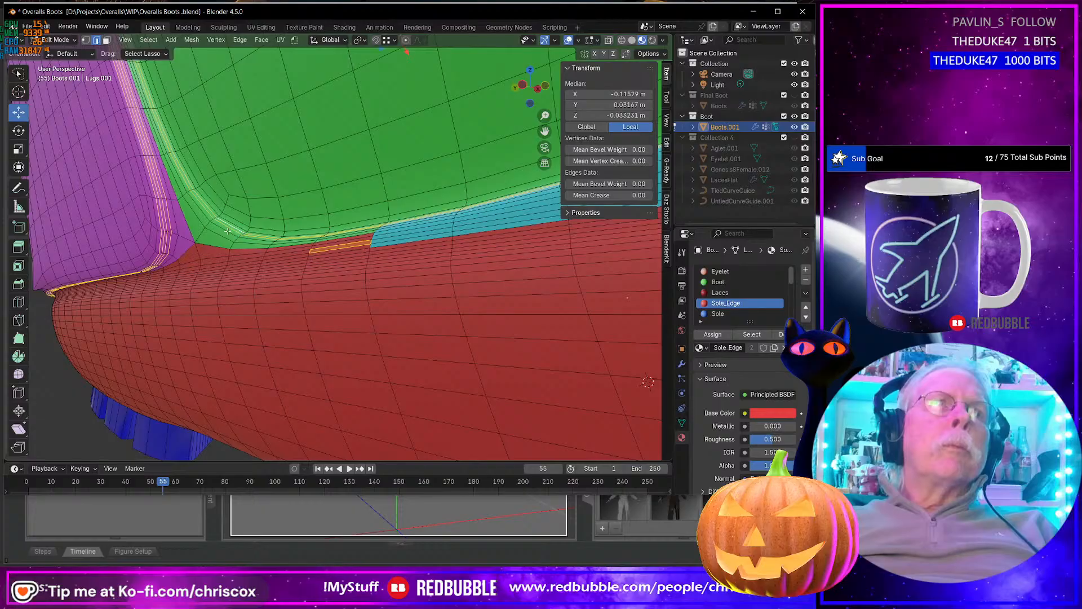
pyautogui.keyDown('alt'); pyautogui.keyDown('shift'); pyautogui.click(227, 231); pyautogui.keyUp('shift'); pyautogui.keyUp('alt')
# Step: Add alternate edge loops around the upper part of the red sole edge to the selection
pyautogui.moveTo(271, 260); pyautogui.dragTo(276, 281, button='middle')
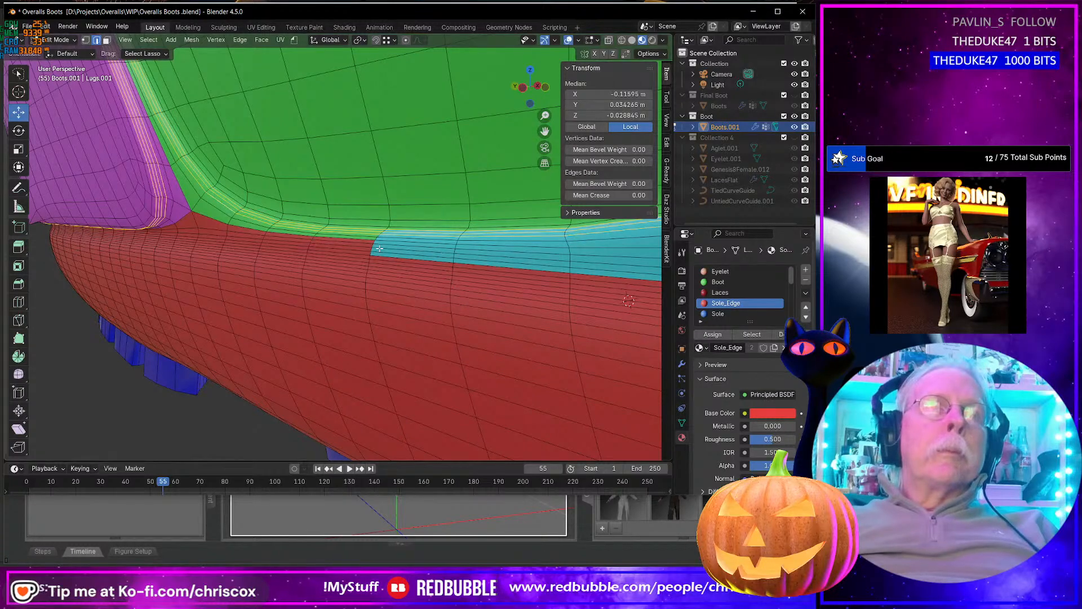
pyautogui.keyDown('alt'); pyautogui.keyDown('shift'); pyautogui.click(379, 249); pyautogui.keyUp('shift'); pyautogui.keyUp('alt')
pyautogui.moveTo(380, 248); pyautogui.dragTo(341, 250, button='middle')
pyautogui.keyDown('alt'); pyautogui.keyDown('shift'); pyautogui.click(342, 252); pyautogui.keyUp('shift'); pyautogui.keyUp('alt')
pyautogui.keyDown('alt'); pyautogui.keyDown('shift'); pyautogui.click(342, 258); pyautogui.keyUp('shift'); pyautogui.keyUp('alt')
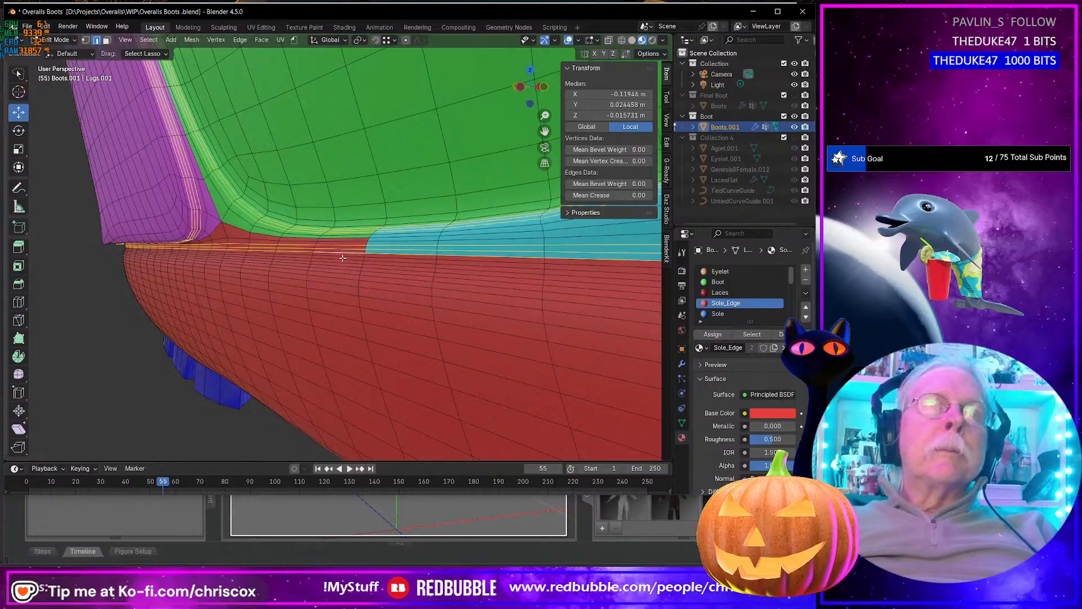
pyautogui.keyDown('alt'); pyautogui.keyDown('shift'); pyautogui.click(342, 261); pyautogui.keyUp('shift'); pyautogui.keyUp('alt')
pyautogui.keyDown('alt'); pyautogui.keyDown('shift'); pyautogui.click(342, 264); pyautogui.keyUp('shift'); pyautogui.keyUp('alt')
pyautogui.keyDown('alt'); pyautogui.keyDown('shift'); pyautogui.click(340, 268); pyautogui.keyUp('shift'); pyautogui.keyUp('alt')
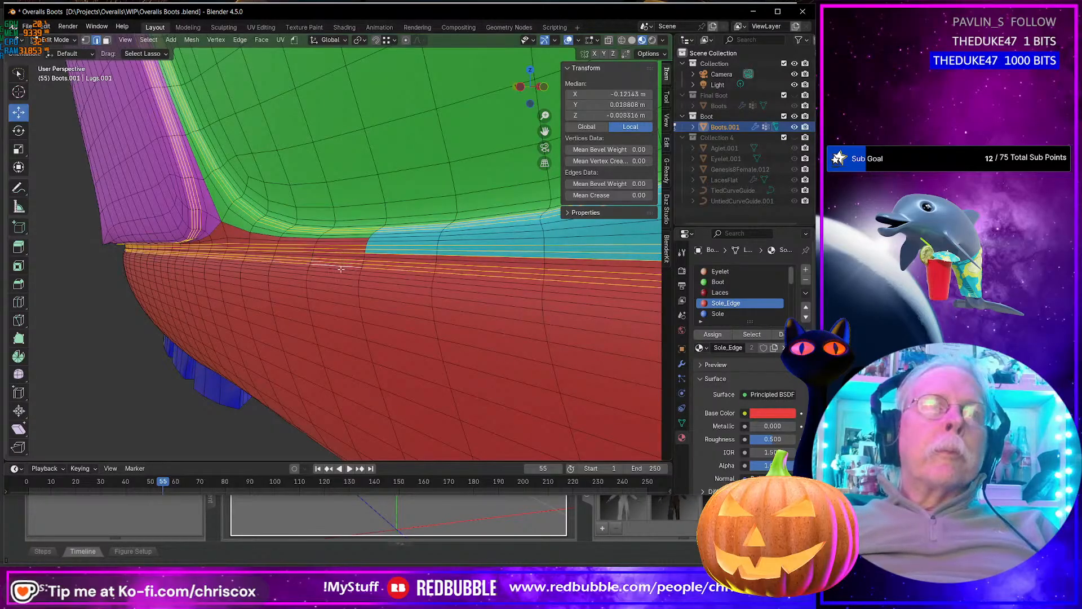
pyautogui.keyDown('alt'); pyautogui.keyDown('shift'); pyautogui.click(338, 275); pyautogui.keyUp('shift'); pyautogui.keyUp('alt')
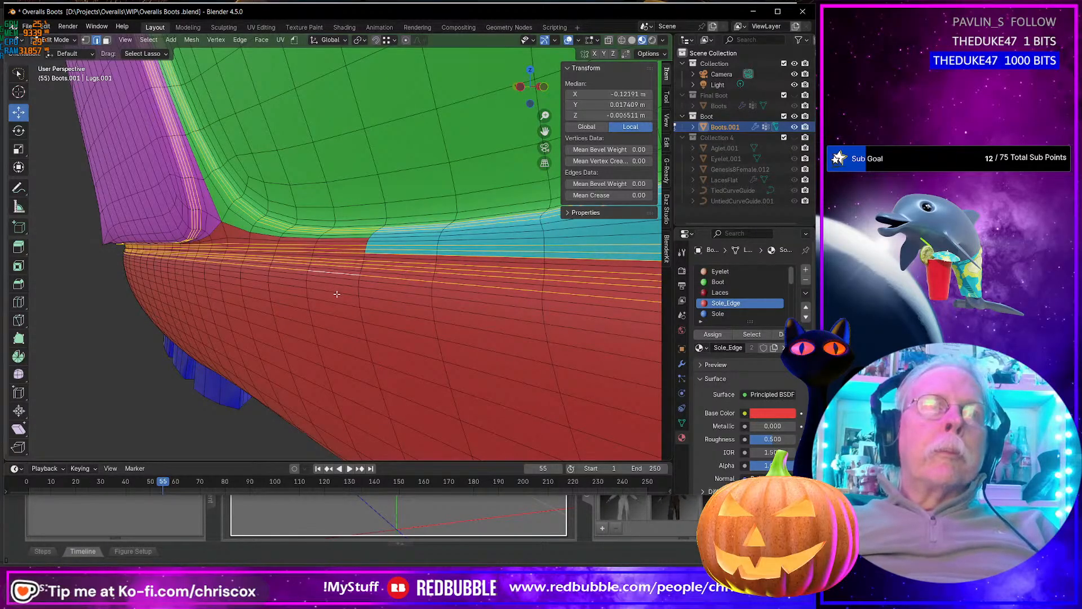
pyautogui.keyDown('alt'); pyautogui.keyDown('shift'); pyautogui.click(337, 300); pyautogui.keyUp('shift'); pyautogui.keyUp('alt')
pyautogui.keyDown('alt'); pyautogui.keyDown('shift'); pyautogui.click(339, 307); pyautogui.keyUp('shift'); pyautogui.keyUp('alt')
pyautogui.keyDown('alt'); pyautogui.keyDown('shift'); pyautogui.click(339, 311); pyautogui.keyUp('shift'); pyautogui.keyUp('alt')
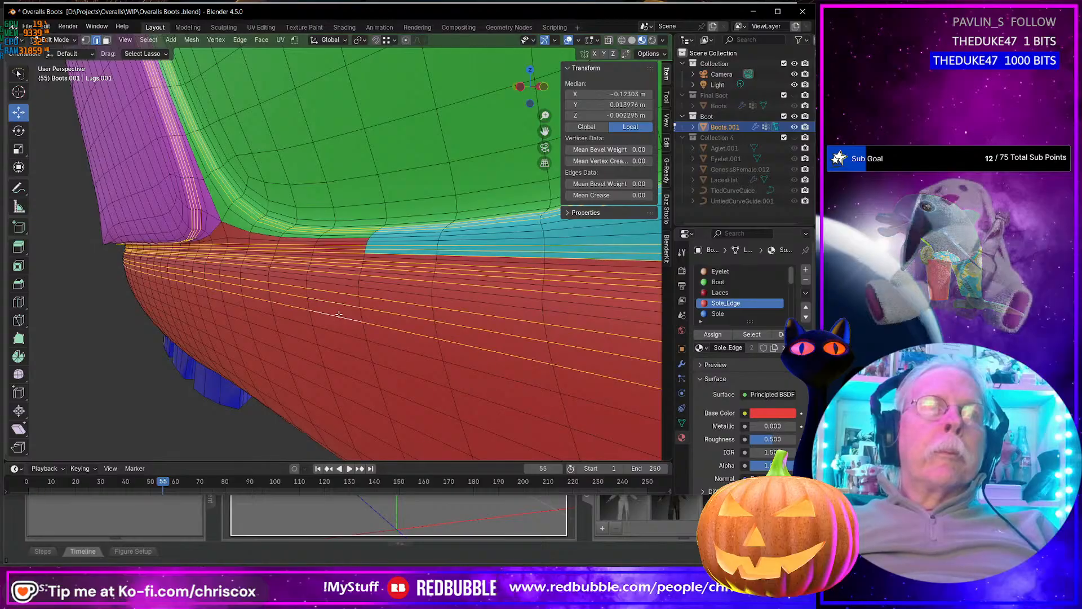
# Step: Add alternate edge loops down the rest of the sole edge and dissolve all the selected edges
pyautogui.press('KP_2')
pyautogui.moveTo(340, 311); pyautogui.dragTo(369, 296, button='middle')
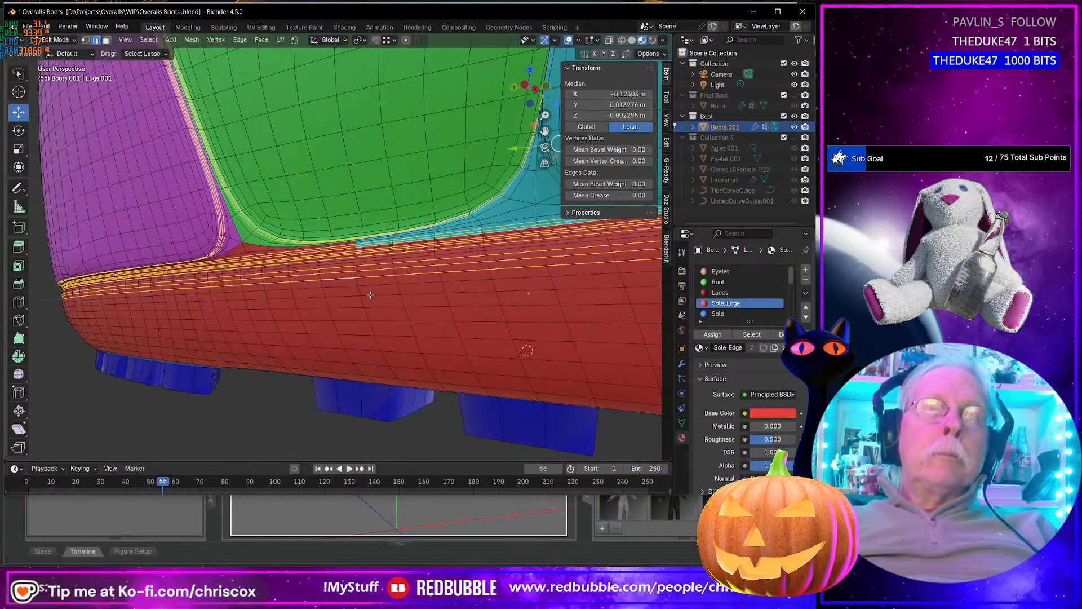
pyautogui.keyDown('alt'); pyautogui.keyDown('shift'); pyautogui.click(370, 296); pyautogui.keyUp('shift'); pyautogui.keyUp('alt')
pyautogui.keyDown('alt'); pyautogui.keyDown('shift'); pyautogui.click(376, 307); pyautogui.keyUp('shift'); pyautogui.keyUp('alt')
pyautogui.keyDown('alt'); pyautogui.keyDown('shift'); pyautogui.click(380, 319); pyautogui.keyUp('shift'); pyautogui.keyUp('alt')
pyautogui.moveTo(380, 319); pyautogui.dragTo(393, 296, button='middle')
pyautogui.keyDown('alt'); pyautogui.keyDown('shift'); pyautogui.click(384, 317); pyautogui.keyUp('shift'); pyautogui.keyUp('alt')
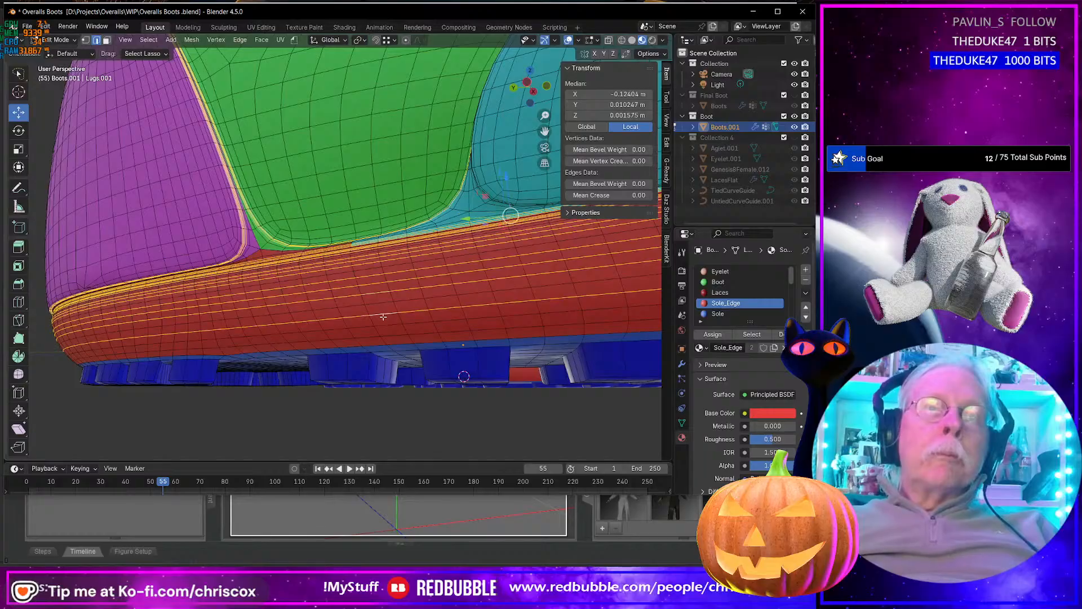
pyautogui.keyDown('alt'); pyautogui.keyDown('shift'); pyautogui.click(384, 324); pyautogui.keyUp('shift'); pyautogui.keyUp('alt')
pyautogui.moveTo(384, 324); pyautogui.dragTo(389, 332, button='middle')
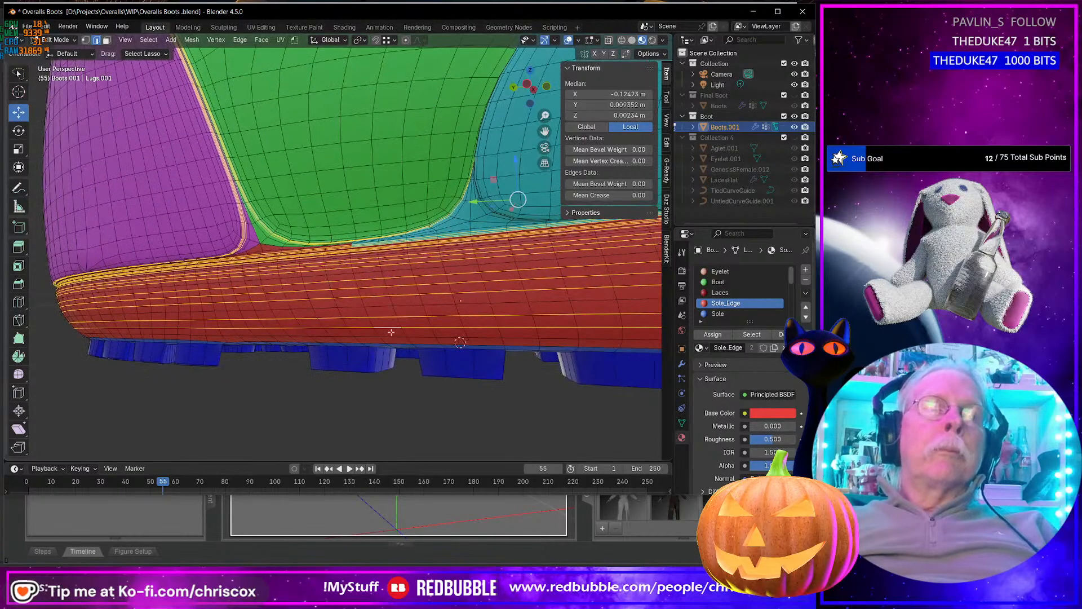
pyautogui.press('x')
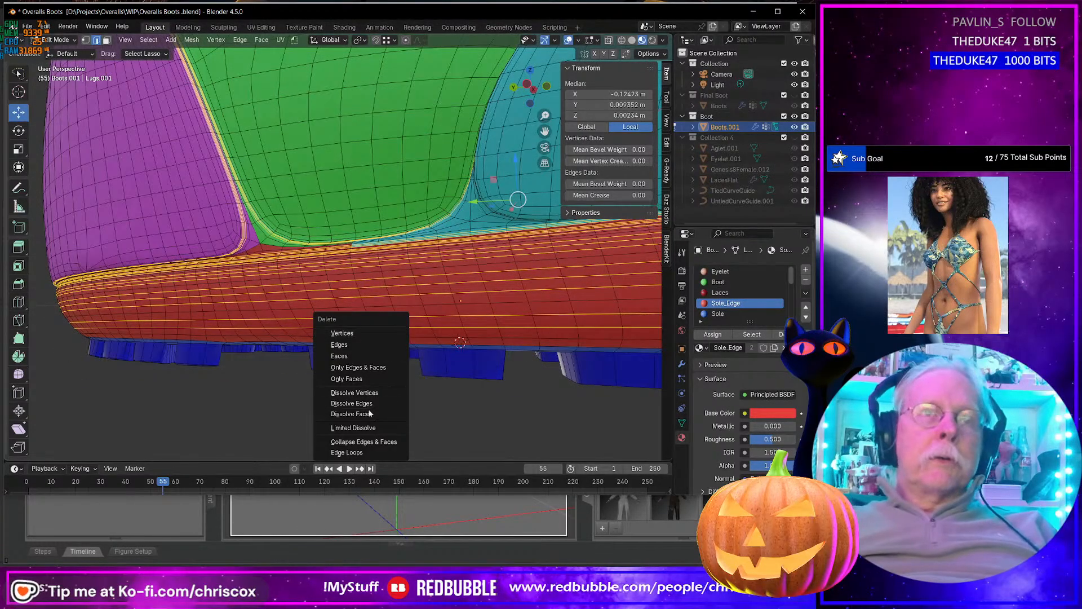
pyautogui.click(354, 403)
# Step: Select the face loop around the top of the sole edge and assign the Sole_Edge material to it
pyautogui.moveTo(358, 376); pyautogui.dragTo(424, 341, button='middle')
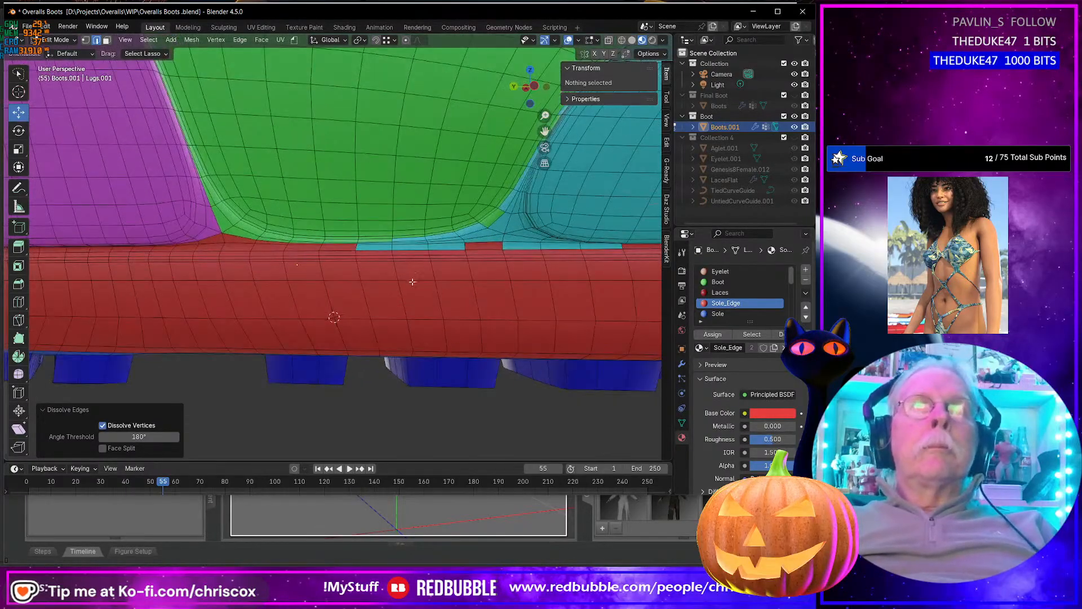
pyautogui.keyDown('alt'); pyautogui.click(388, 246); pyautogui.keyUp('alt')
pyautogui.press('3')
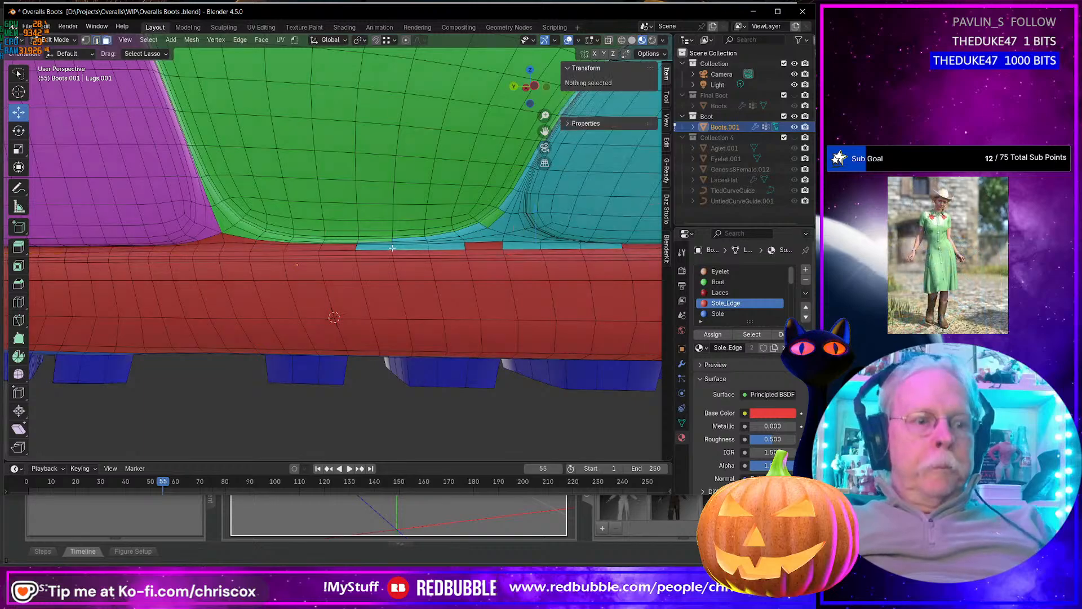
pyautogui.keyDown('alt'); pyautogui.click(391, 247); pyautogui.keyUp('alt')
pyautogui.moveTo(392, 247); pyautogui.dragTo(534, 178, button='middle')
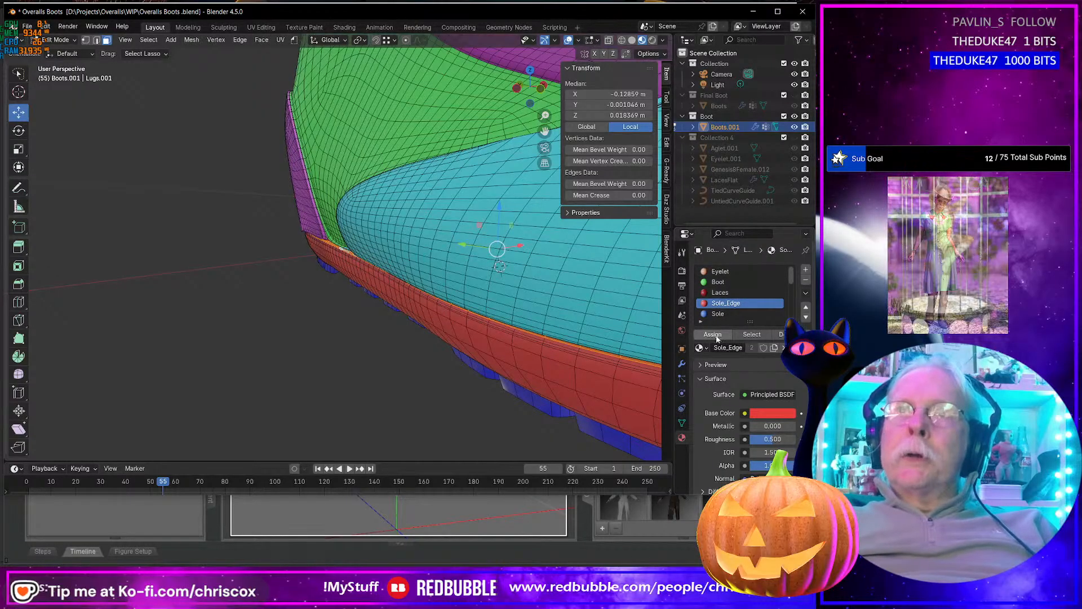
# Step: Try to dissolve four neighbouring edge loops along the toe cap's rear border where it meets the green panel
pyautogui.moveTo(524, 365); pyautogui.dragTo(465, 223, button='middle')
pyautogui.scroll(2, 400, 296)
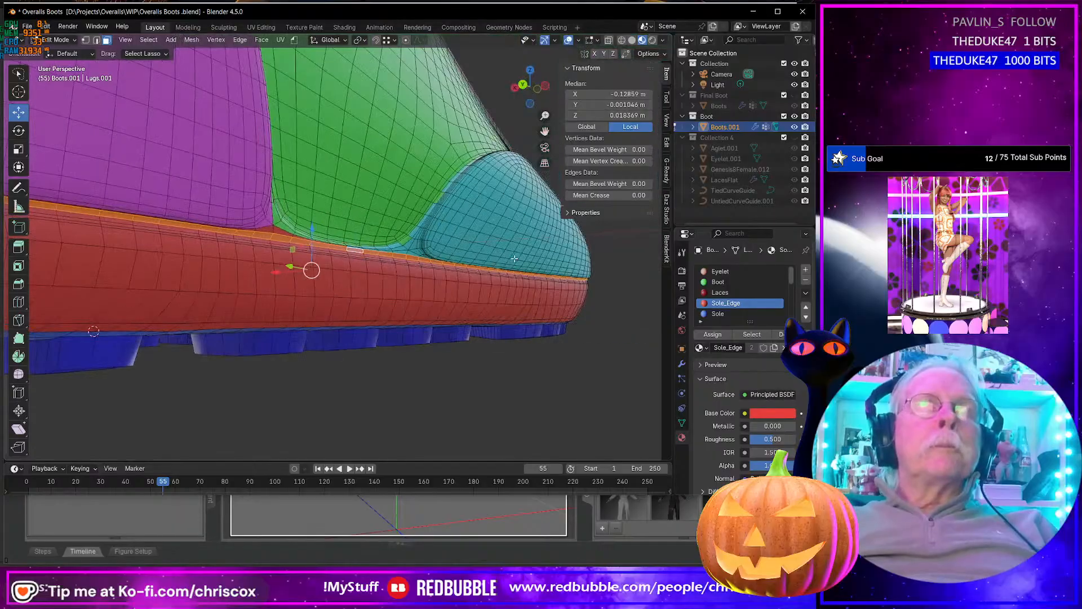
pyautogui.scroll(2, 468, 220)
pyautogui.click(468, 210)
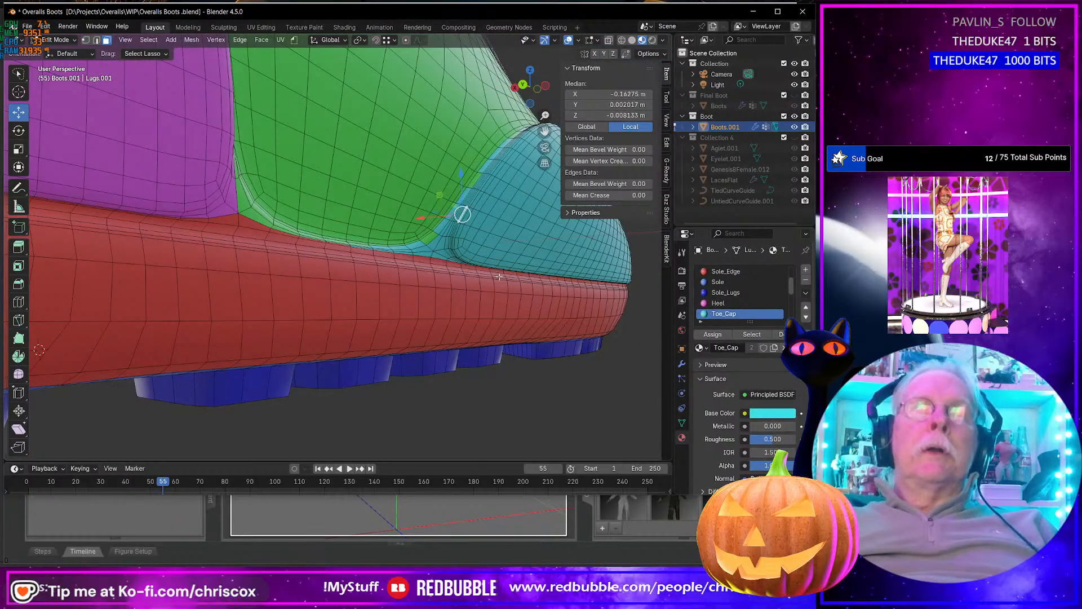
pyautogui.press('KP_Decimal')
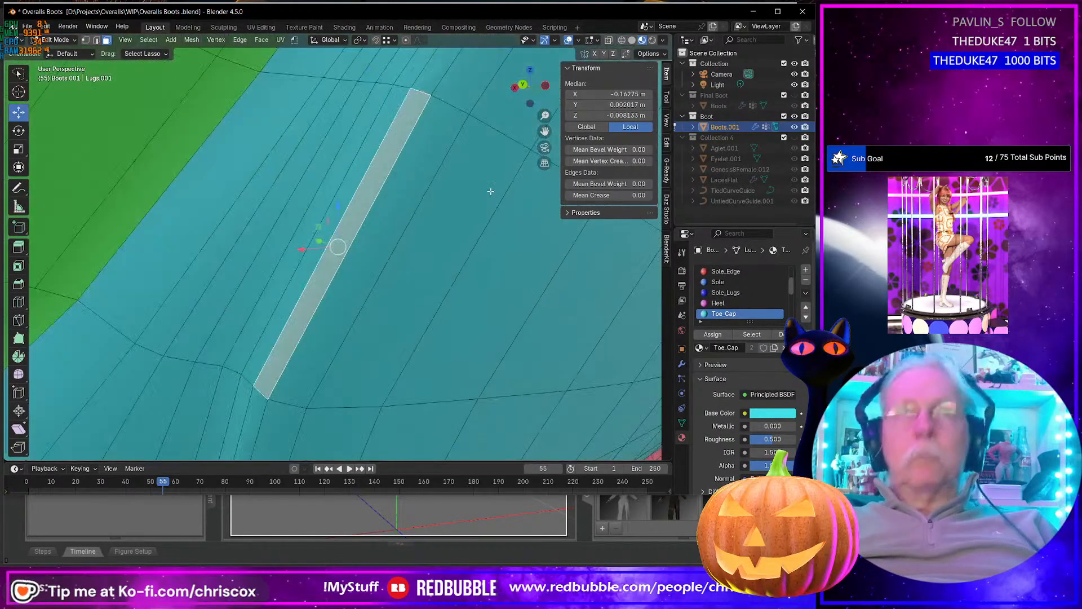
pyautogui.moveTo(394, 209); pyautogui.dragTo(368, 197, button='middle')
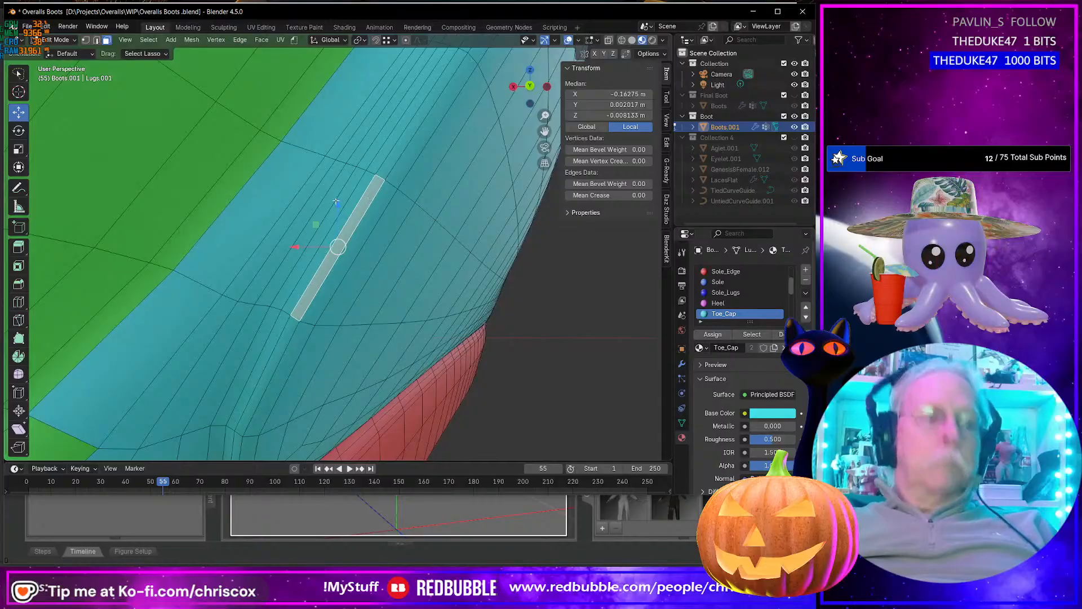
pyautogui.press('2')
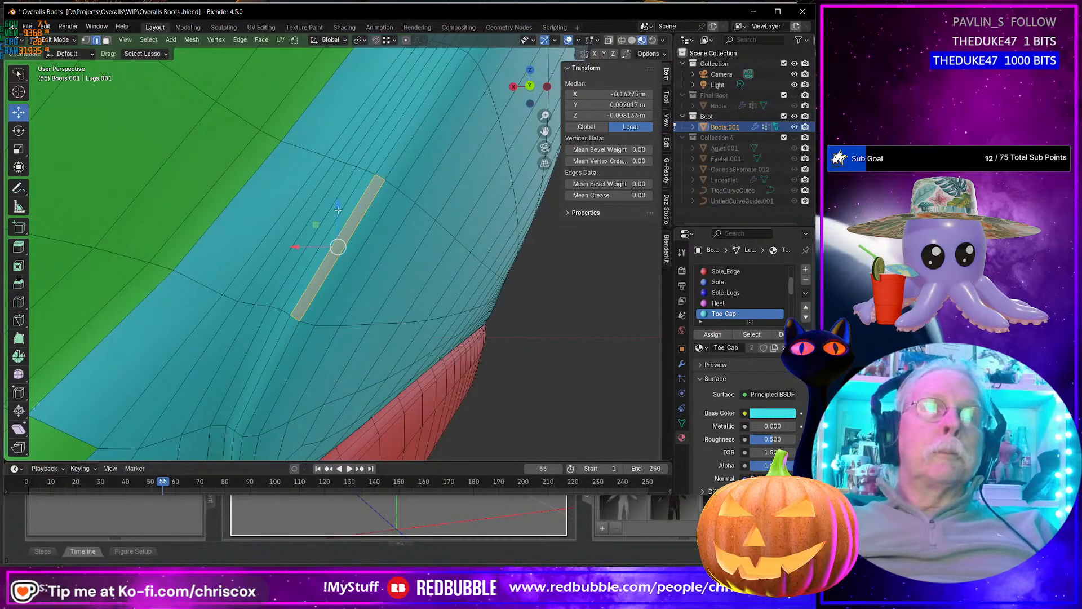
pyautogui.keyDown('alt'); pyautogui.click(336, 210); pyautogui.keyUp('alt')
pyautogui.keyDown('alt'); pyautogui.keyDown('shift'); pyautogui.click(328, 209); pyautogui.keyUp('shift'); pyautogui.keyUp('alt')
pyautogui.keyDown('alt'); pyautogui.keyDown('shift'); pyautogui.click(319, 209); pyautogui.keyUp('shift'); pyautogui.keyUp('alt')
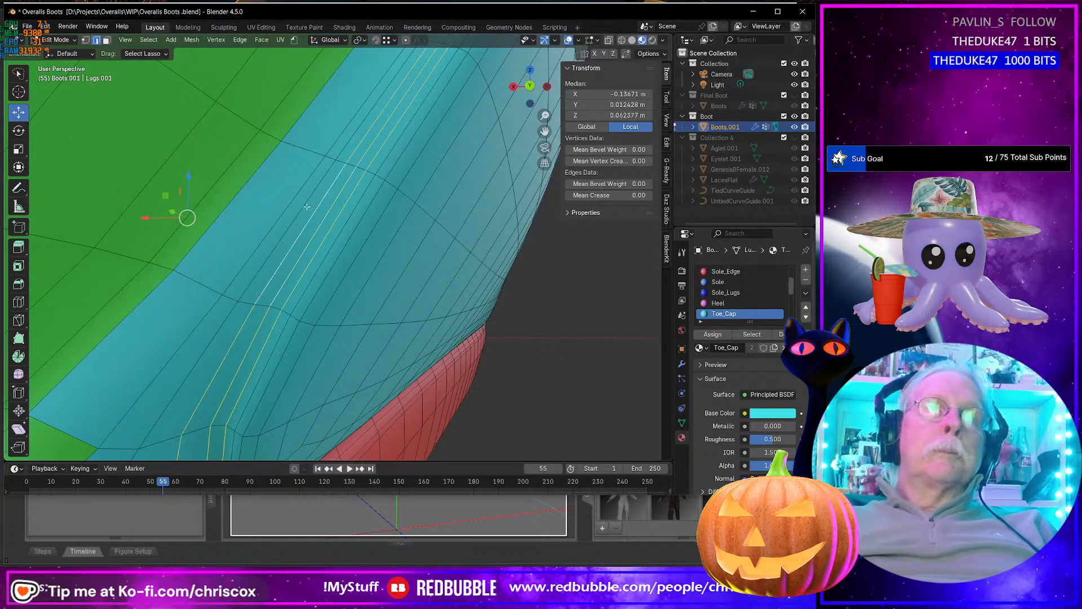
pyautogui.keyDown('alt'); pyautogui.keyDown('shift'); pyautogui.click(307, 208); pyautogui.keyUp('shift'); pyautogui.keyUp('alt')
pyautogui.scroll(-2, 311, 208)
pyautogui.moveTo(311, 208)
pyautogui.mouseDown(button='middle')
pyautogui.moveTo(333, 214)
pyautogui.moveTo(311, 203)
pyautogui.mouseUp(button='middle')
pyautogui.press('x')
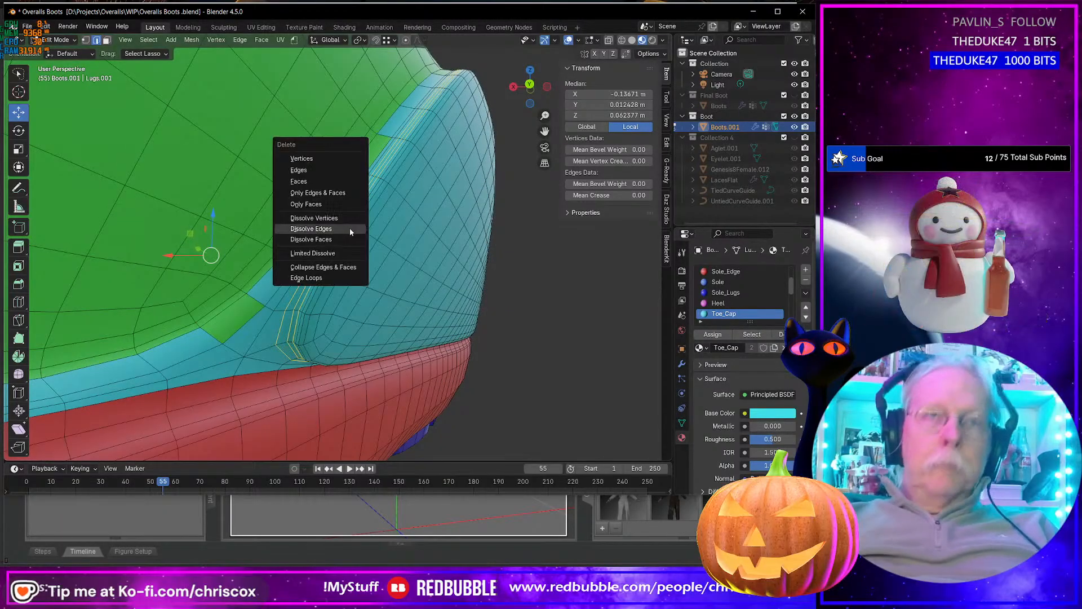
pyautogui.click(350, 227)
# Step: Undo the last edge dissolve on the toe cap's rear border
pyautogui.moveTo(349, 227); pyautogui.dragTo(362, 242, button='middle')
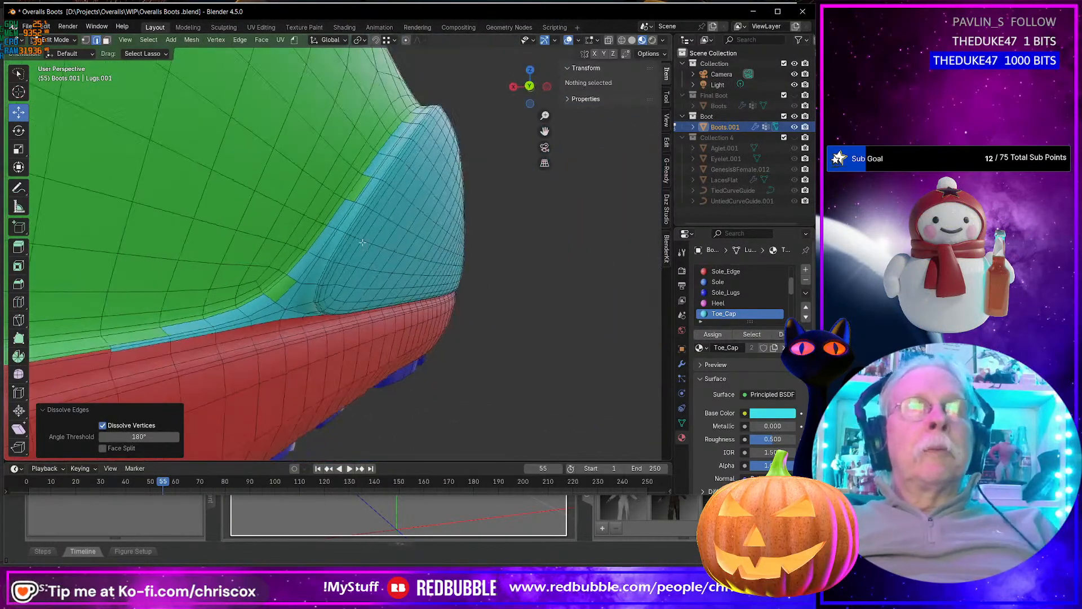
pyautogui.scroll(1, 353, 250)
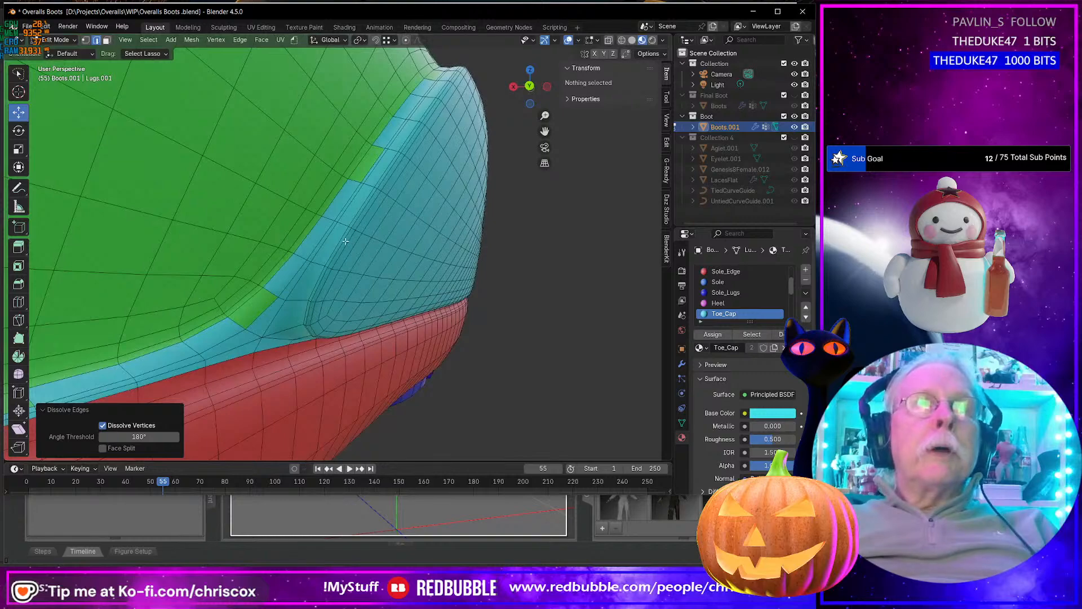
pyautogui.keyDown('alt'); pyautogui.click(346, 241); pyautogui.keyUp('alt')
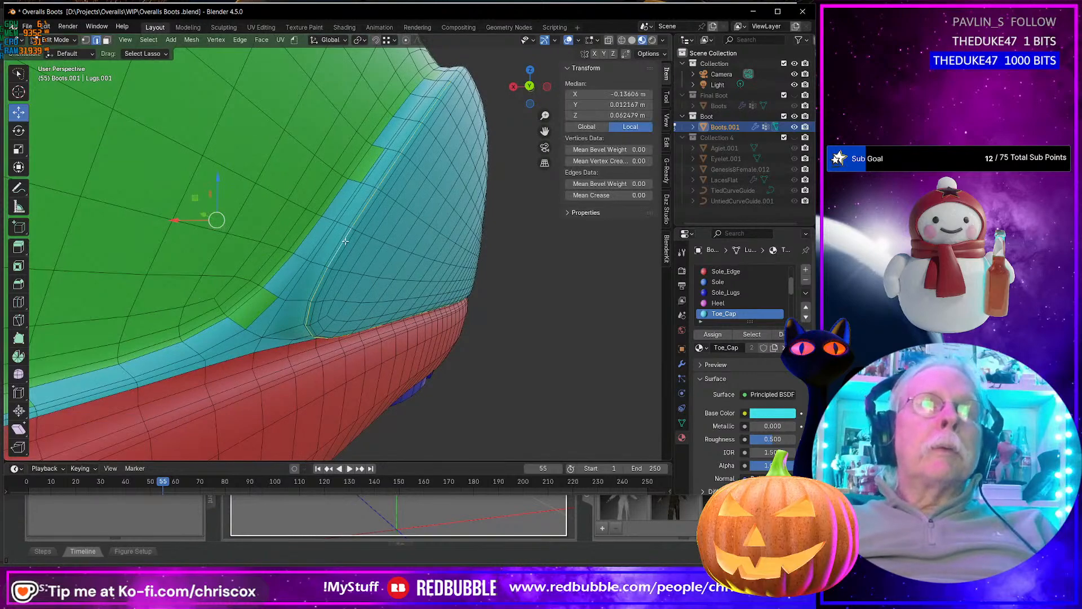
pyautogui.press('ctrl+KP_Add')
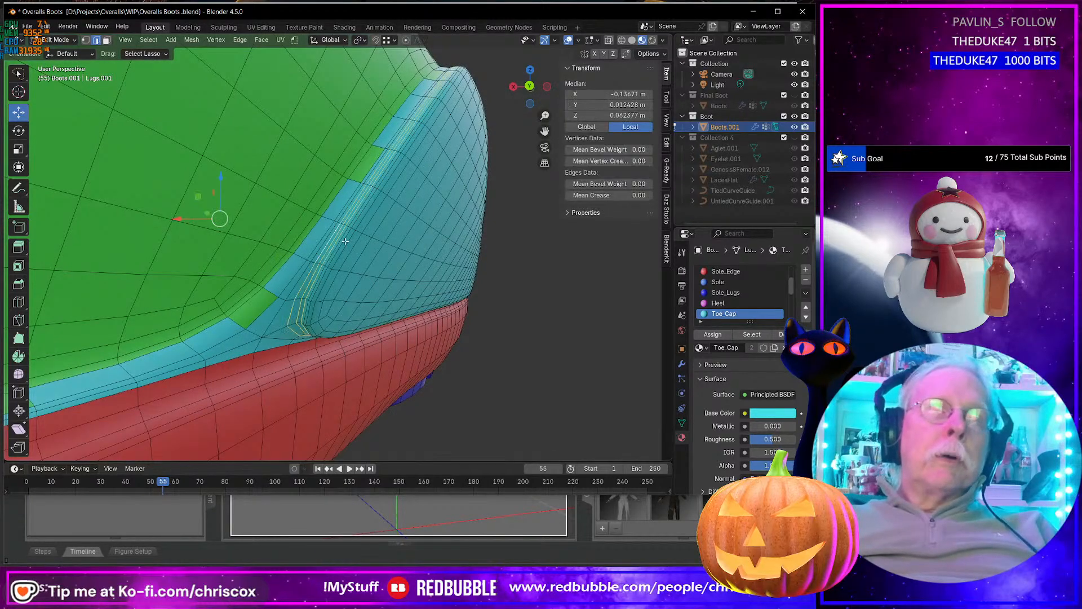
# Step: Select three alternate edge loops along the toe cap's rear border and dissolve them
pyautogui.click(318, 283)
pyautogui.keyDown('alt'); pyautogui.click(319, 283); pyautogui.keyUp('alt')
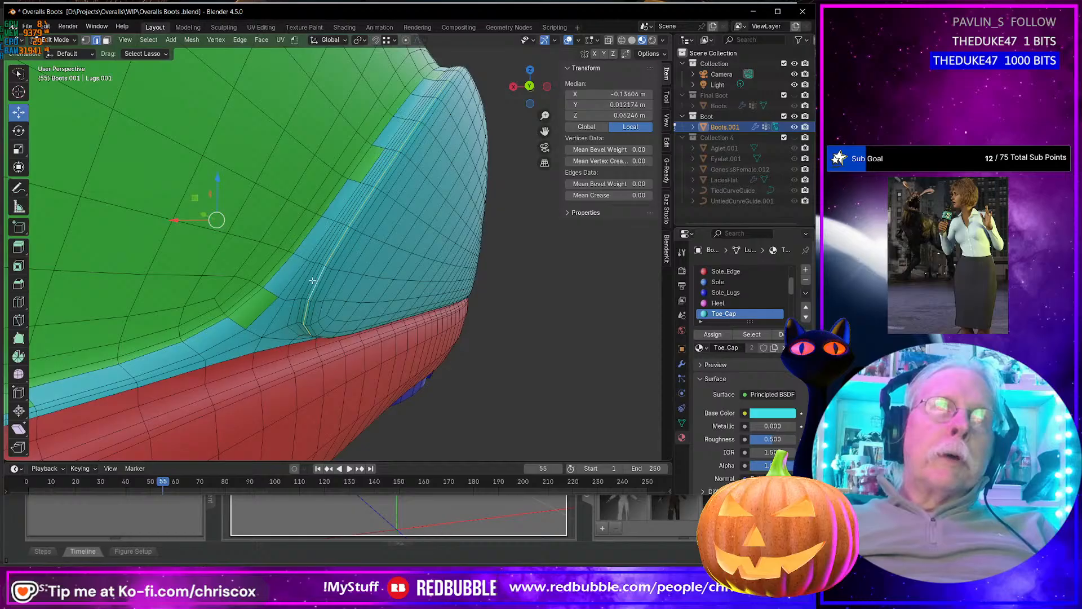
pyautogui.keyDown('alt'); pyautogui.keyDown('shift'); pyautogui.click(311, 280); pyautogui.keyUp('shift'); pyautogui.keyUp('alt')
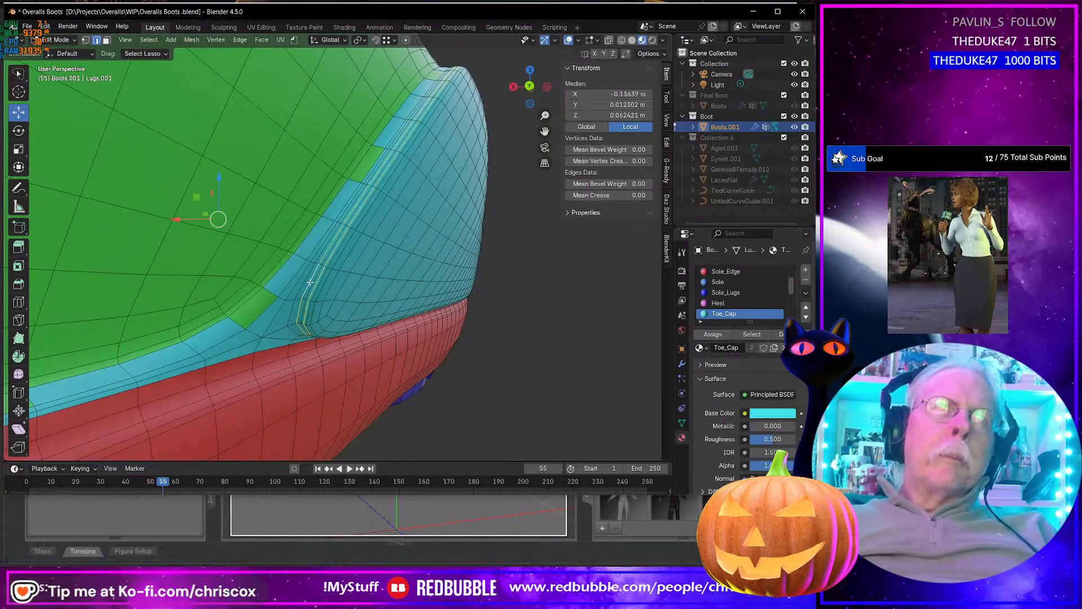
pyautogui.keyDown('alt'); pyautogui.click(305, 283); pyautogui.keyUp('alt')
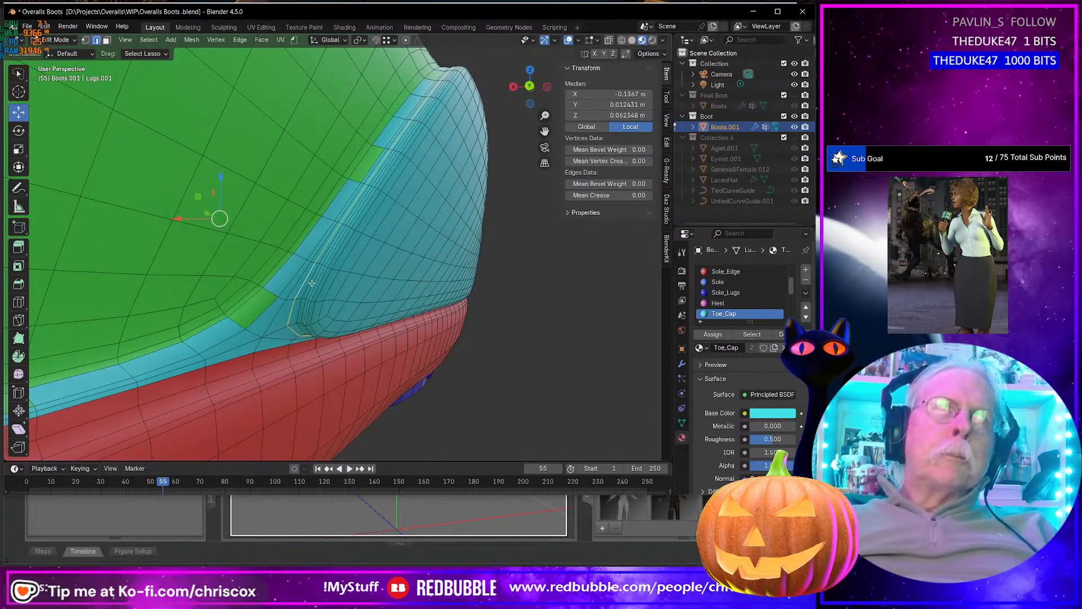
pyautogui.keyDown('alt'); pyautogui.keyDown('shift'); pyautogui.click(312, 284); pyautogui.keyUp('shift'); pyautogui.keyUp('alt')
pyautogui.keyDown('alt'); pyautogui.keyDown('shift'); pyautogui.click(319, 285); pyautogui.keyUp('shift'); pyautogui.keyUp('alt')
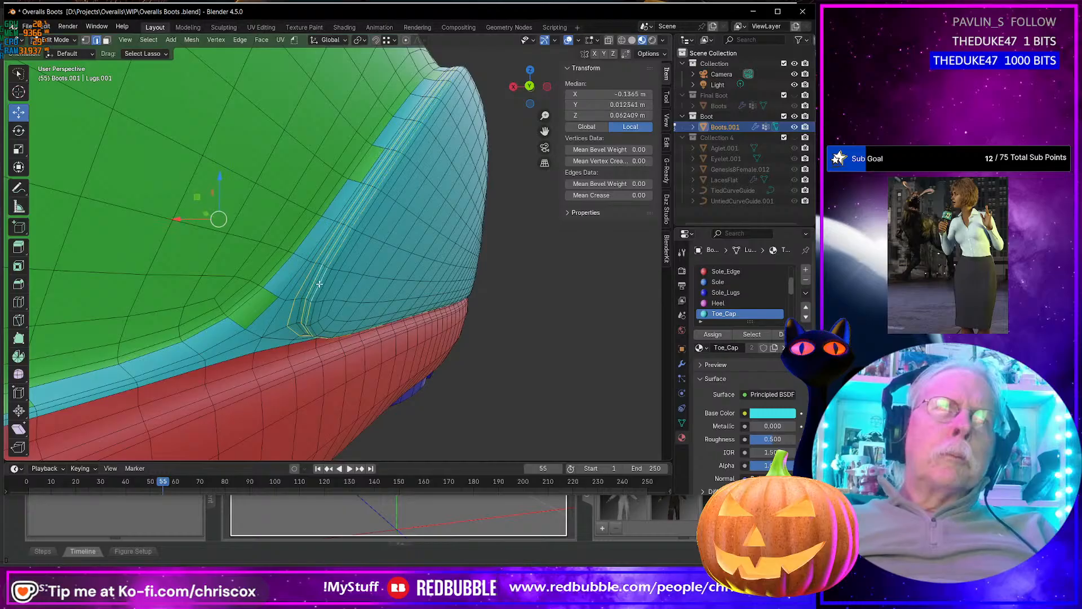
pyautogui.press('x')
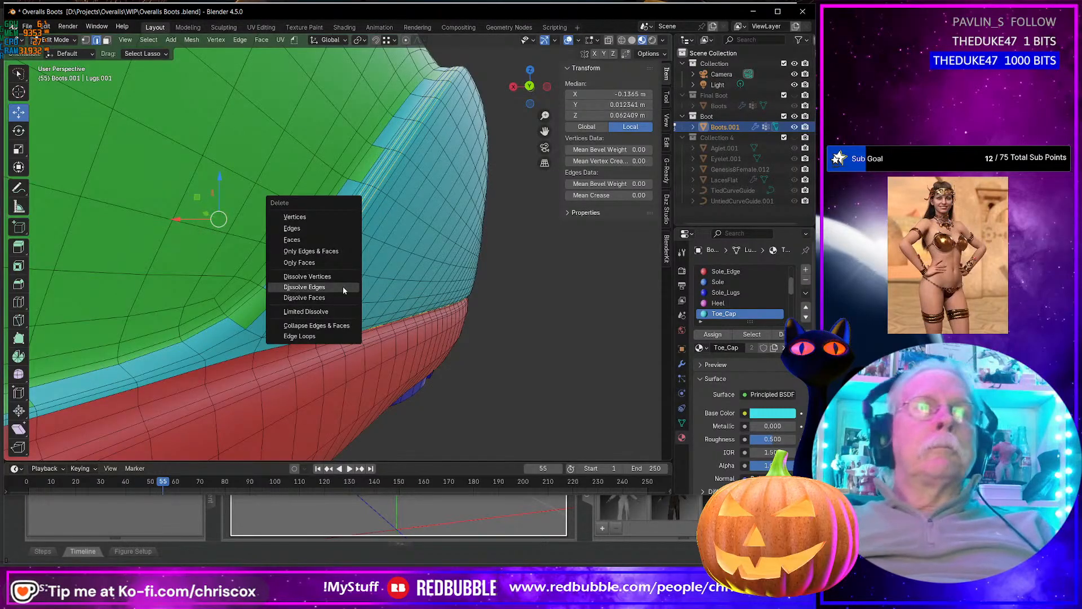
pyautogui.click(343, 287)
# Step: Select two closely spaced edge loops near the top of the red sole edge and dissolve them
pyautogui.moveTo(357, 294); pyautogui.dragTo(290, 284, button='middle')
pyautogui.scroll(4, 290, 284)
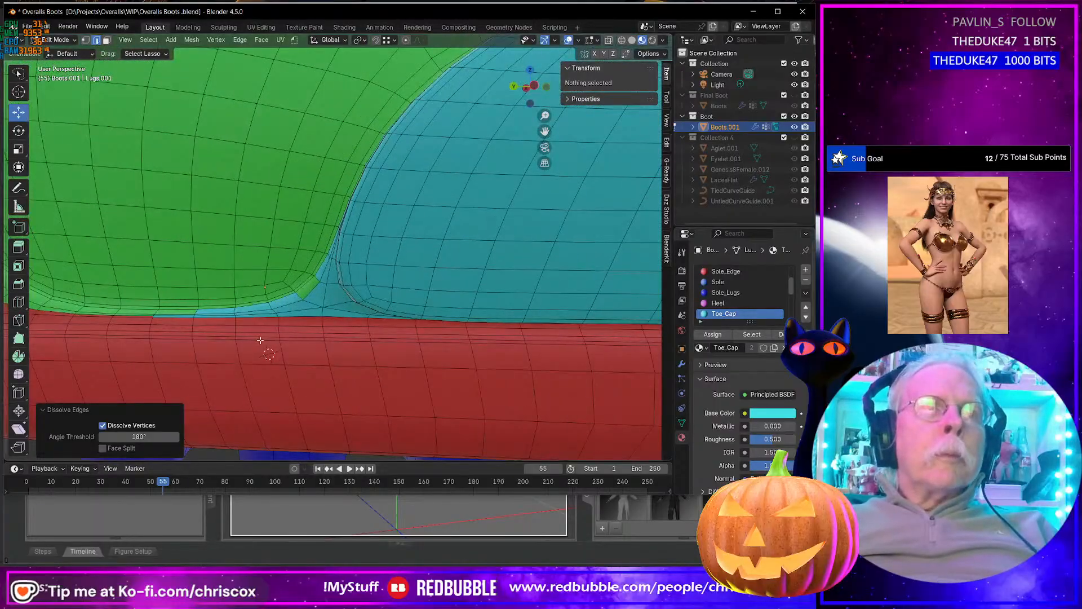
pyautogui.keyDown('alt'); pyautogui.click(258, 337); pyautogui.keyUp('alt')
pyautogui.keyDown('alt'); pyautogui.keyDown('shift'); pyautogui.click(255, 329); pyautogui.keyUp('shift'); pyautogui.keyUp('alt')
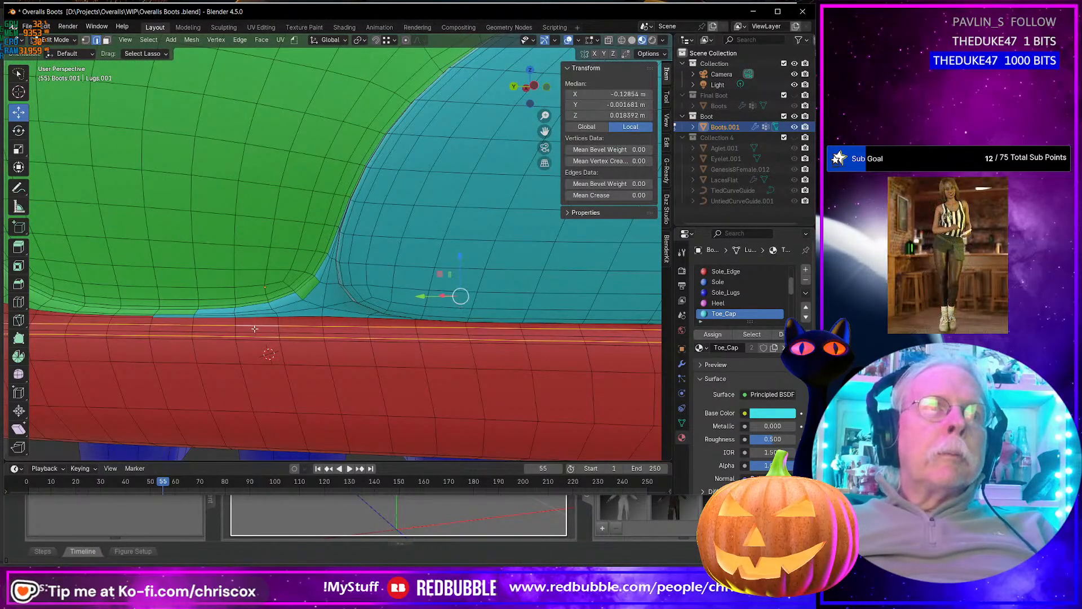
pyautogui.rightClick(255, 328)
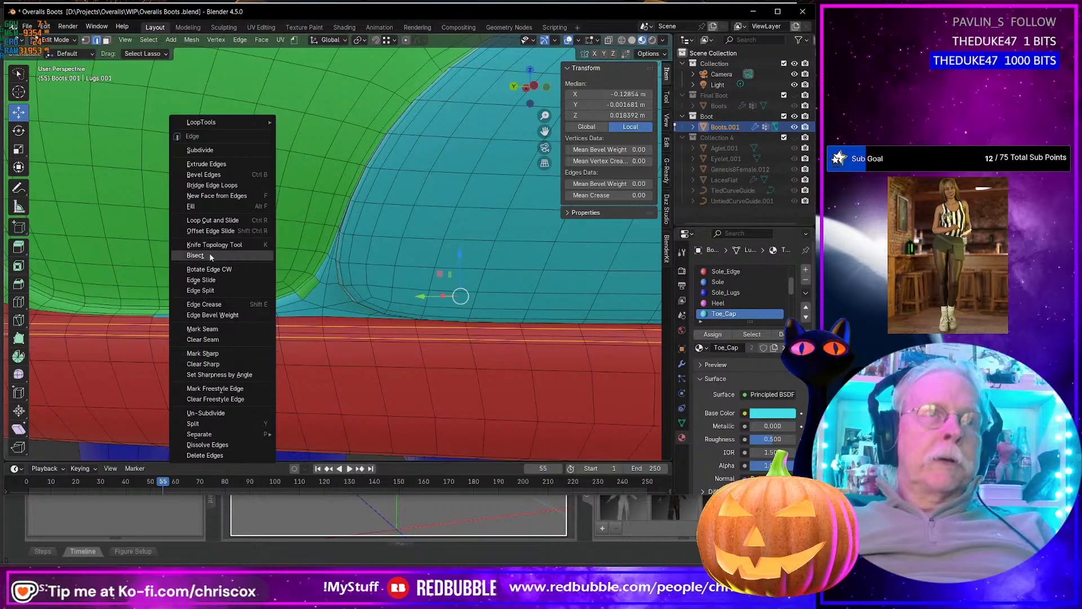
pyautogui.click(248, 255)
pyautogui.press('x')
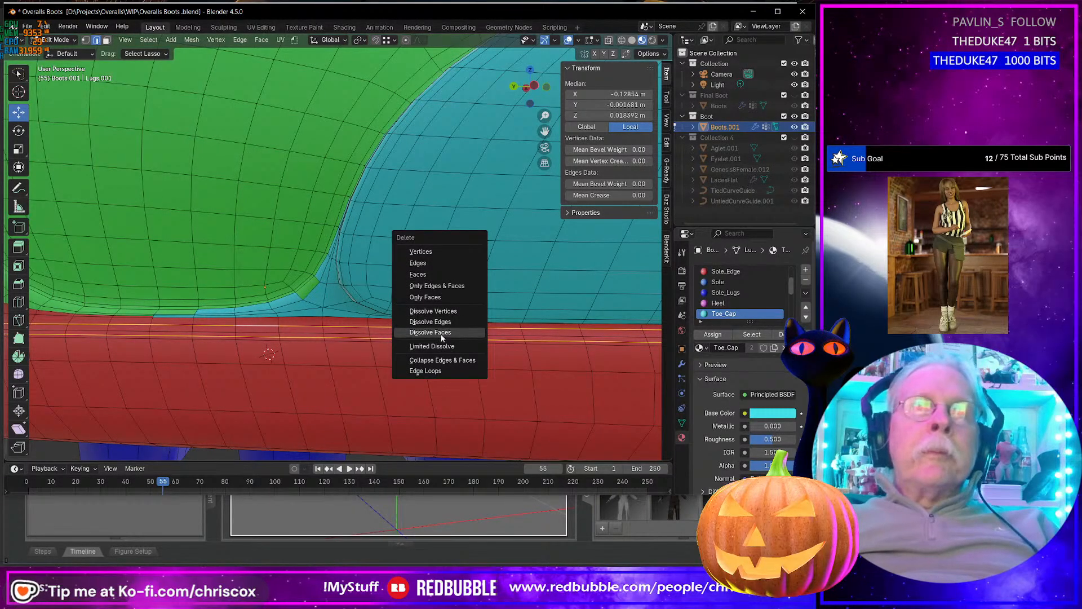
pyautogui.click(442, 326)
# Step: Dissolve the edge loop that follows the lower border of the magenta panel just above the sole
pyautogui.scroll(-3, 442, 326)
pyautogui.moveTo(442, 326); pyautogui.dragTo(368, 350, button='middle')
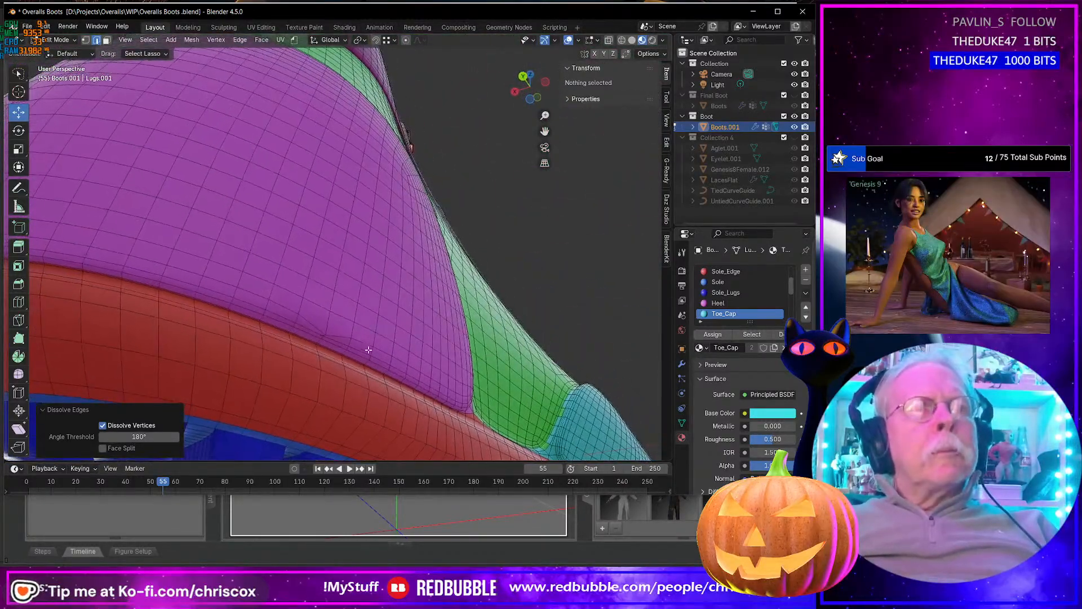
pyautogui.keyDown('alt'); pyautogui.click(355, 354); pyautogui.keyUp('alt')
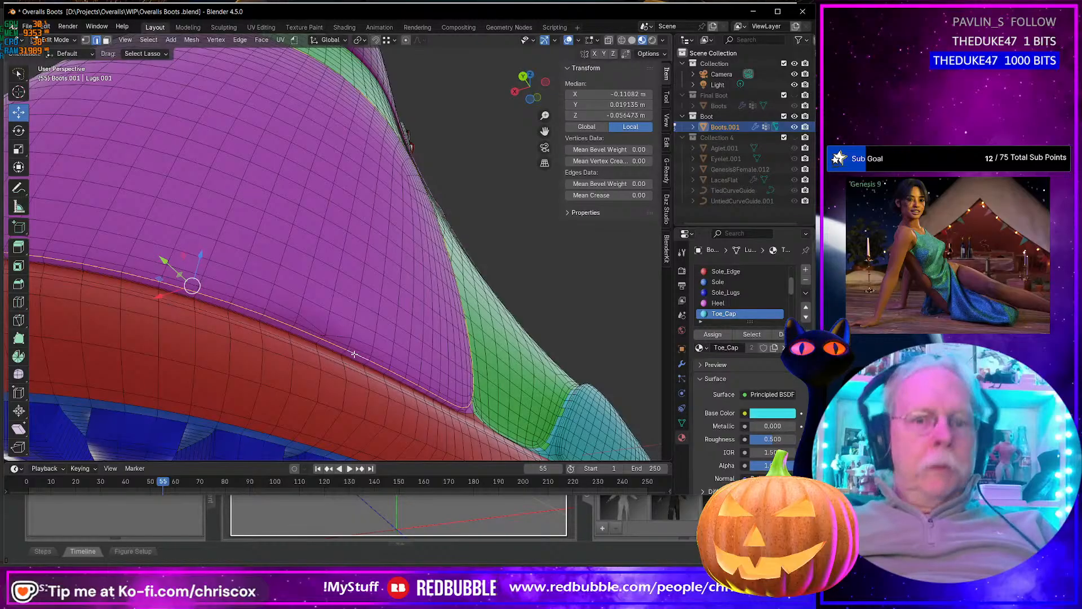
pyautogui.press('x')
pyautogui.click(354, 354)
# Step: Inspect the boot's side panels, laces, eyelets and toe cap from several angles for remaining surplus edge loops
pyautogui.scroll(-5, 330, 303)
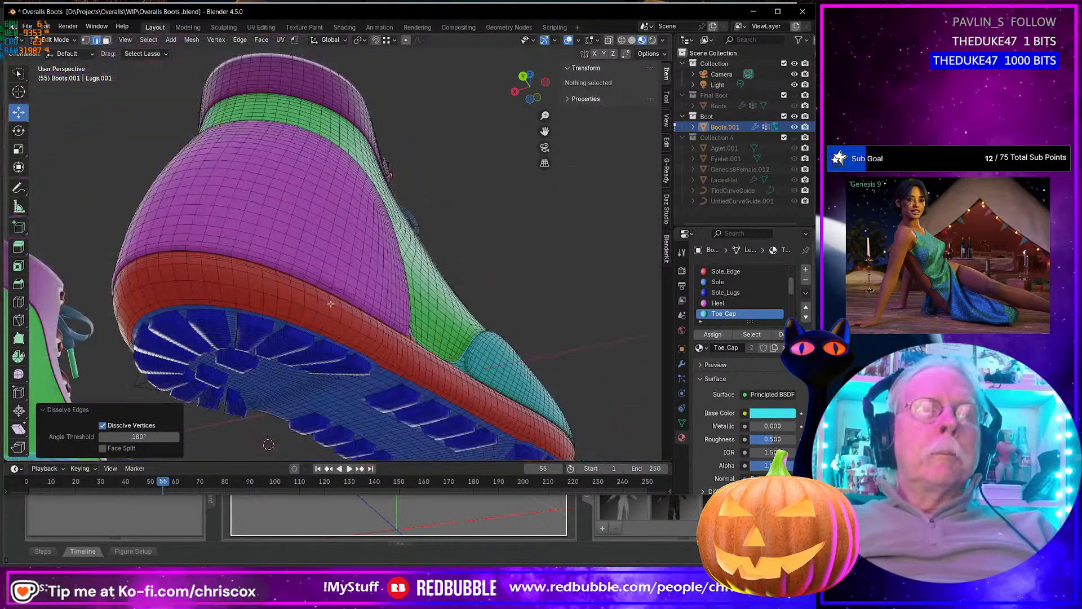
pyautogui.moveTo(331, 304); pyautogui.dragTo(515, 337, button='middle')
pyautogui.moveTo(227, 266); pyautogui.dragTo(196, 271, button='middle')
pyautogui.scroll(-2, 303, 201)
pyautogui.click(303, 202)
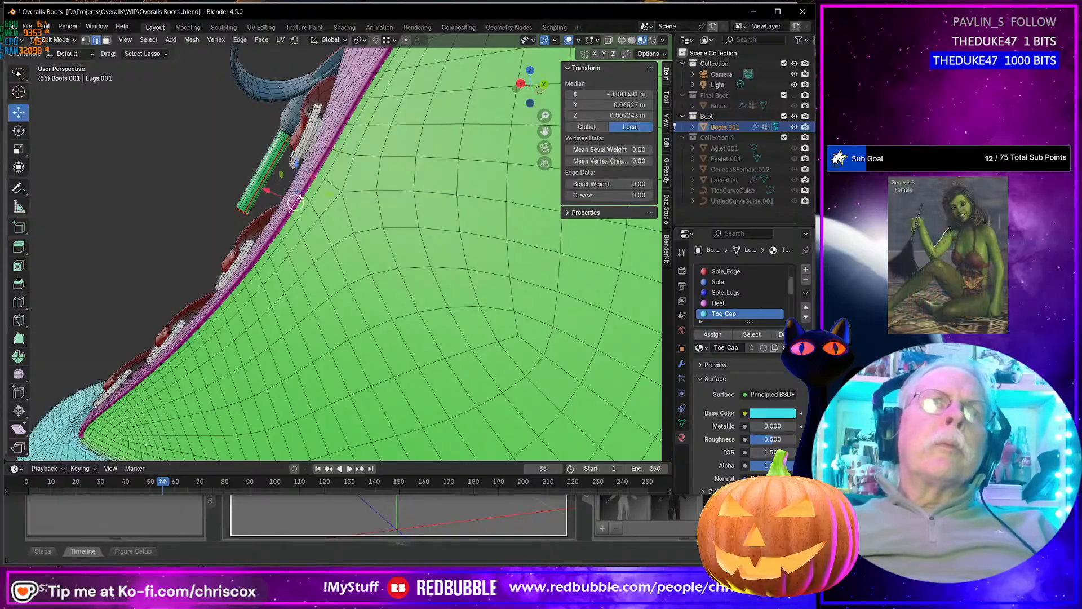
pyautogui.moveTo(303, 202); pyautogui.dragTo(442, 241, button='middle')
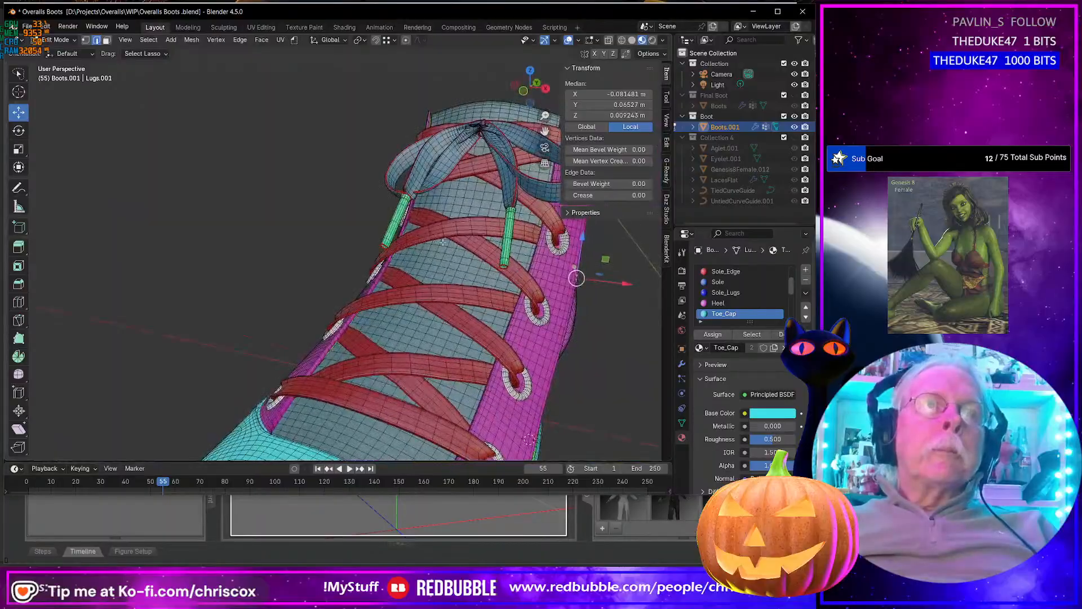
pyautogui.moveTo(414, 162); pyautogui.dragTo(284, 256, button='middle')
pyautogui.scroll(-4, 316, 223)
pyautogui.scroll(6, 279, 265)
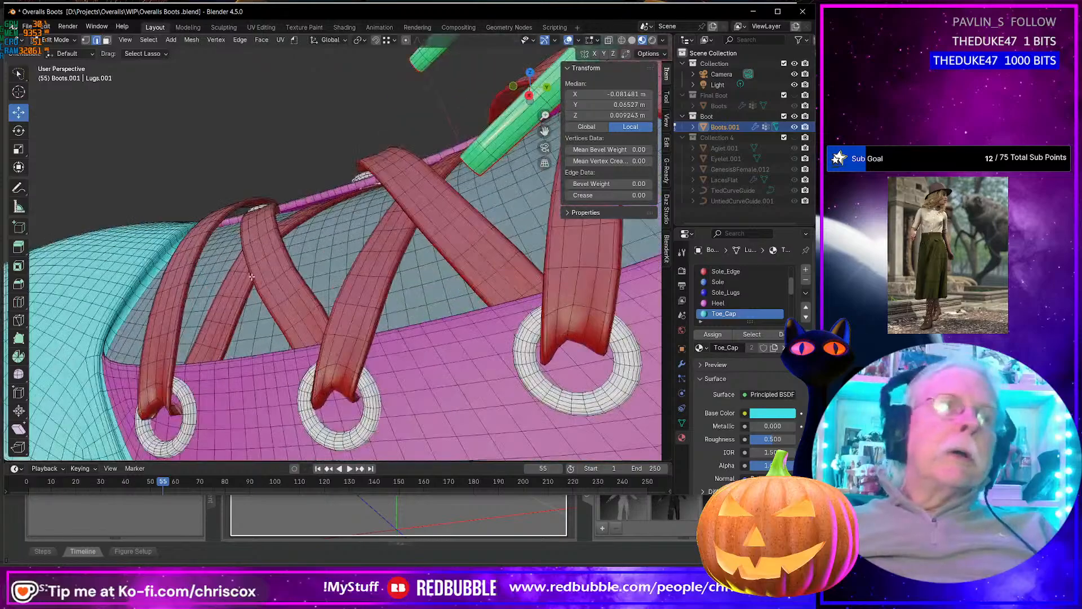
pyautogui.moveTo(214, 301); pyautogui.dragTo(206, 297, button='middle')
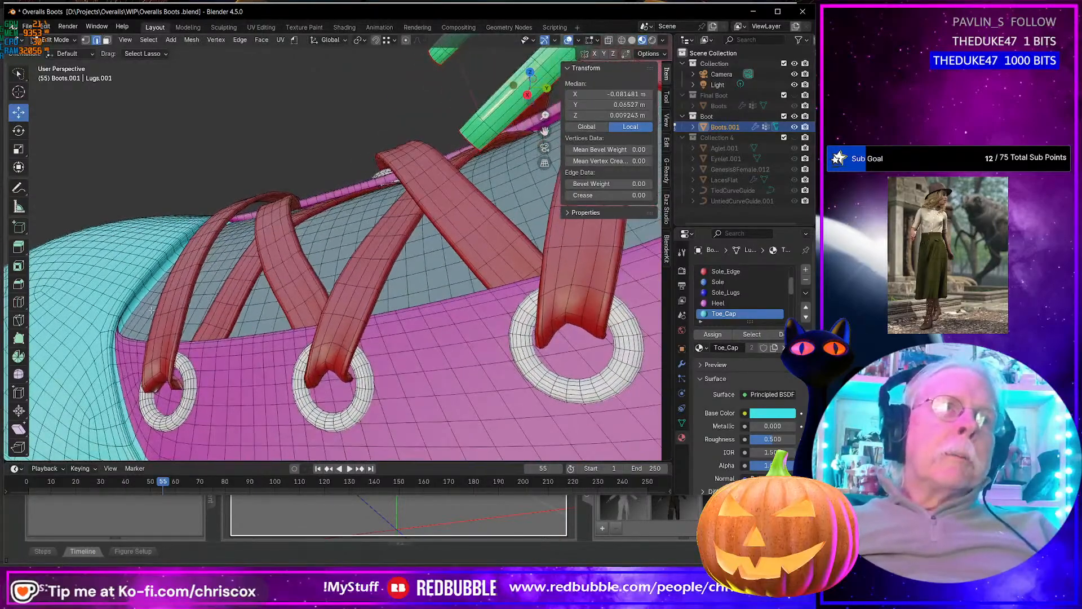
pyautogui.moveTo(127, 313); pyautogui.dragTo(276, 309, button='middle')
pyautogui.moveTo(195, 317); pyautogui.dragTo(309, 118, button='middle')
pyautogui.scroll(-2, 284, 309)
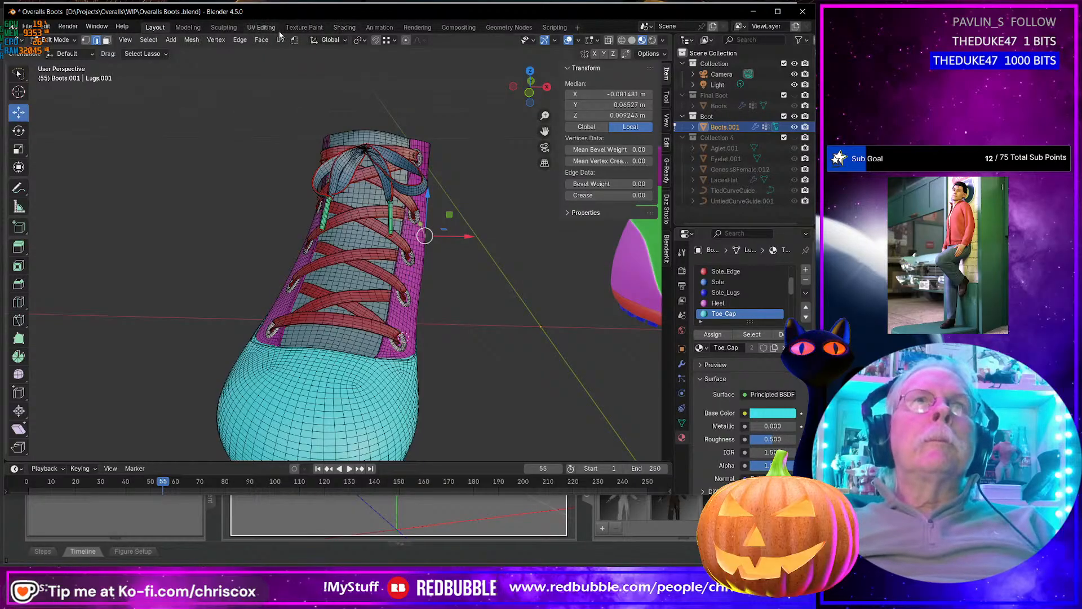
# Step: Switch to the UV Editing workspace and preview UVPackmaster's custom target box without changing it
pyautogui.click(261, 27)
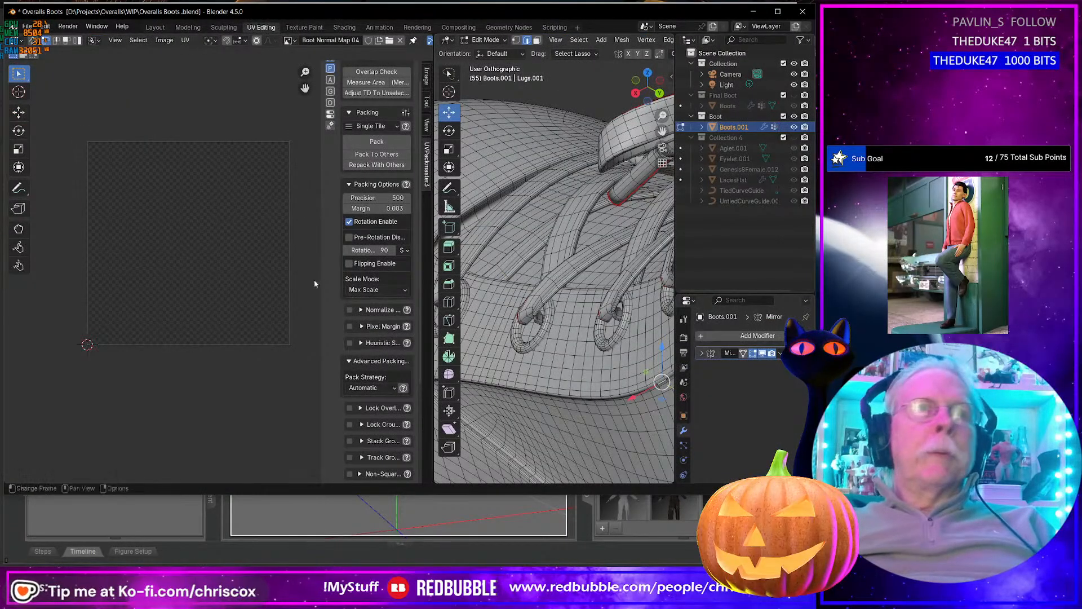
pyautogui.click(185, 40)
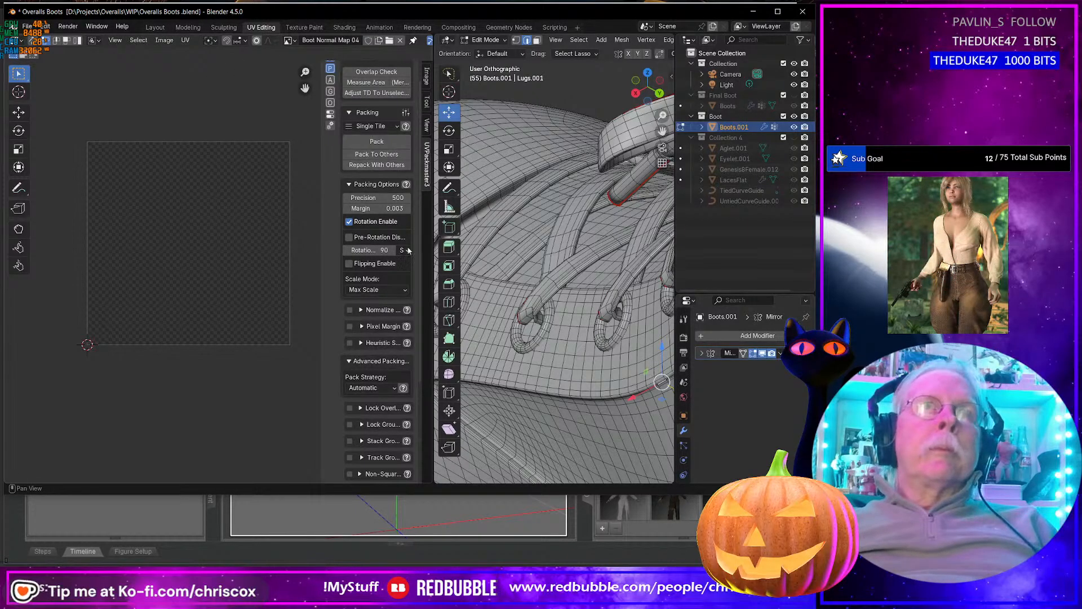
pyautogui.scroll(-5, 408, 250)
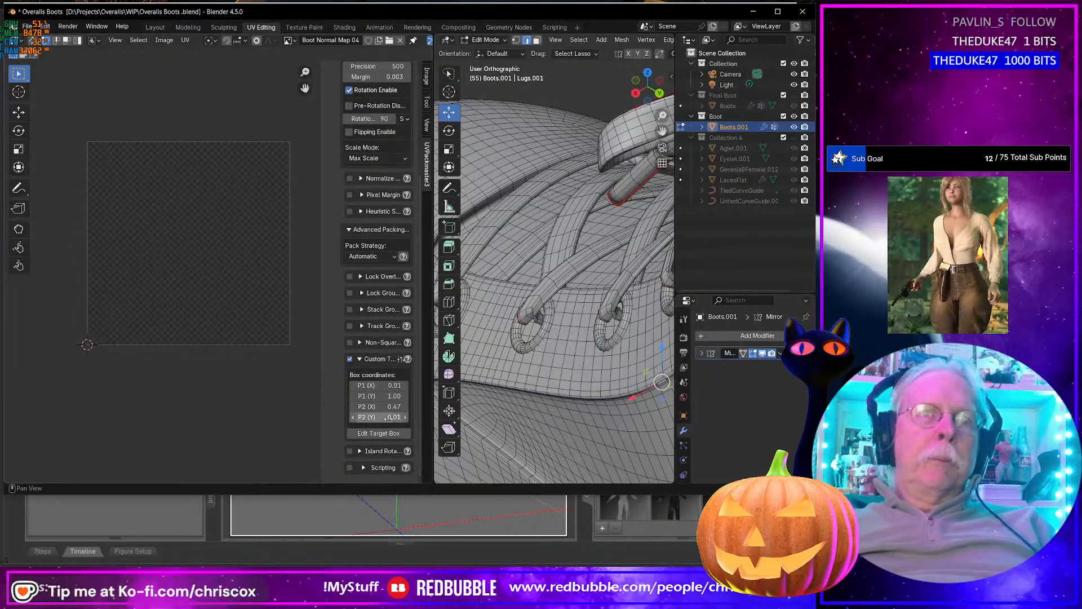
pyautogui.click(381, 434)
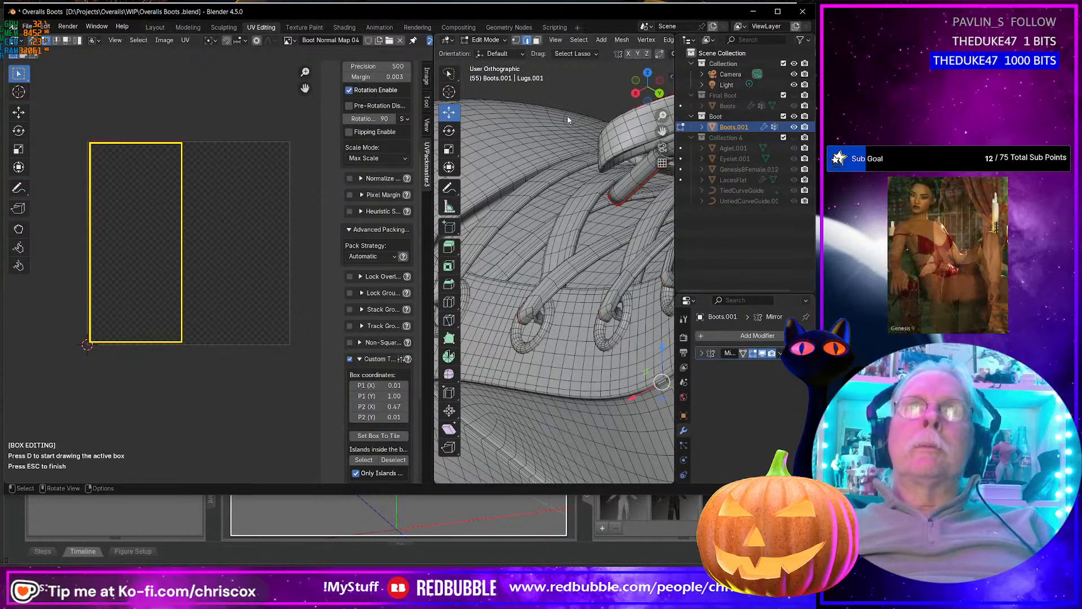
pyautogui.press('Escape')
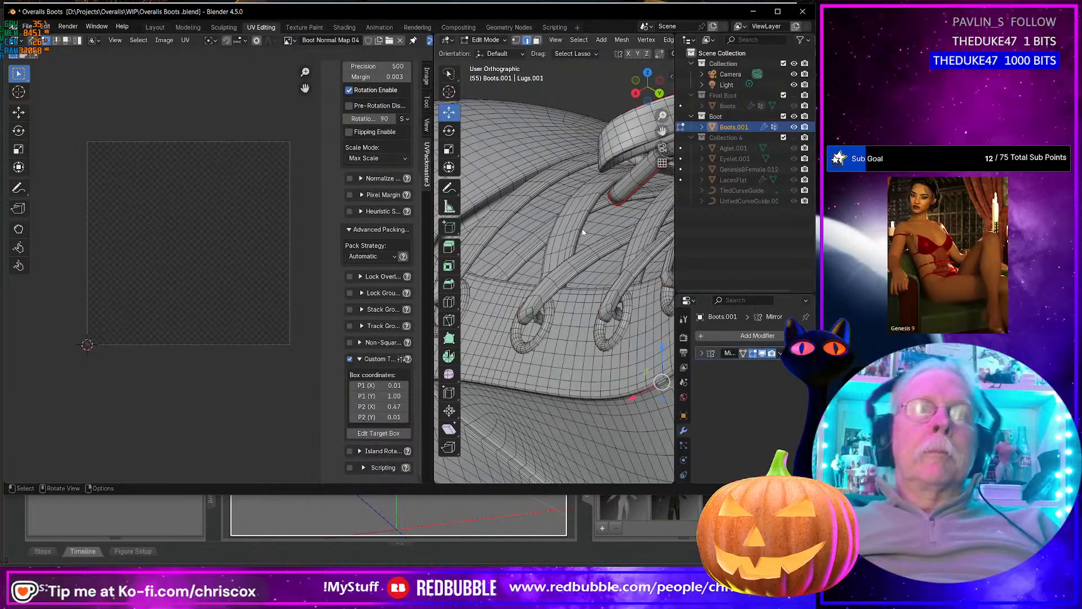
pyautogui.scroll(-5, 583, 234)
pyautogui.moveTo(587, 235); pyautogui.dragTo(668, 214, button='middle')
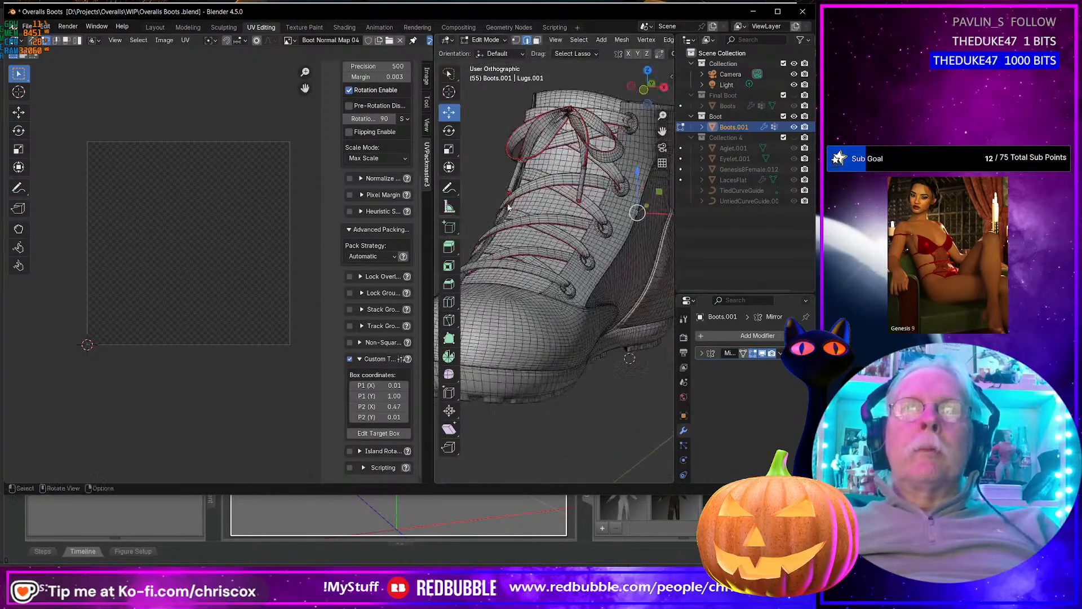
pyautogui.moveTo(392, 247); pyautogui.dragTo(393, 250, button='middle')
pyautogui.moveTo(614, 293); pyautogui.dragTo(665, 277, button='middle')
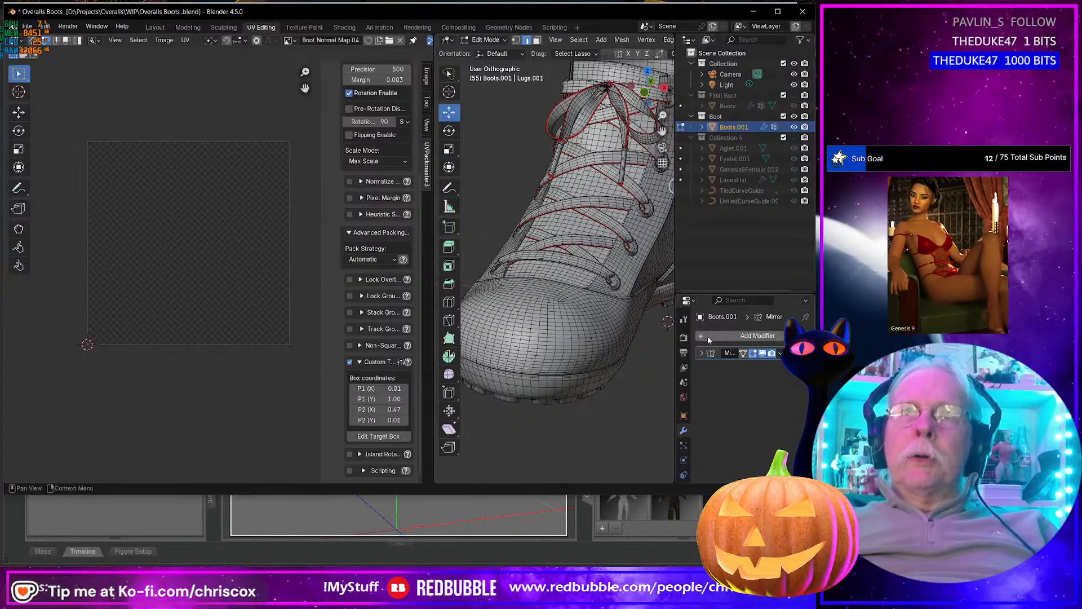
# Step: Enlarge the Properties editor, show the boot's material slots and make the Eyelet slot active
pyautogui.moveTo(744, 294); pyautogui.dragTo(744, 190)
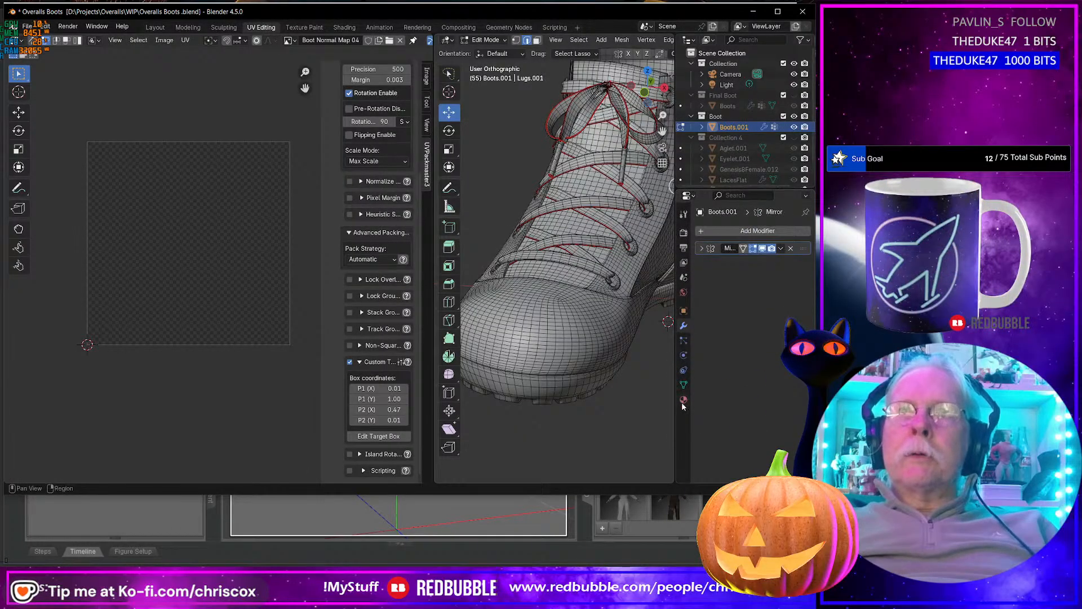
pyautogui.click(683, 400)
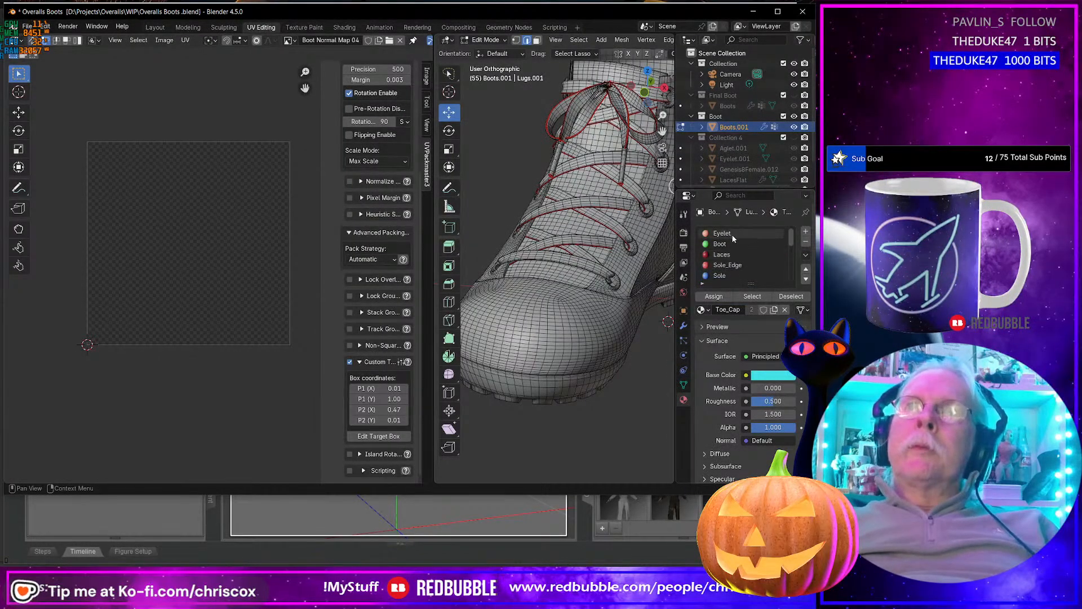
pyautogui.click(732, 236)
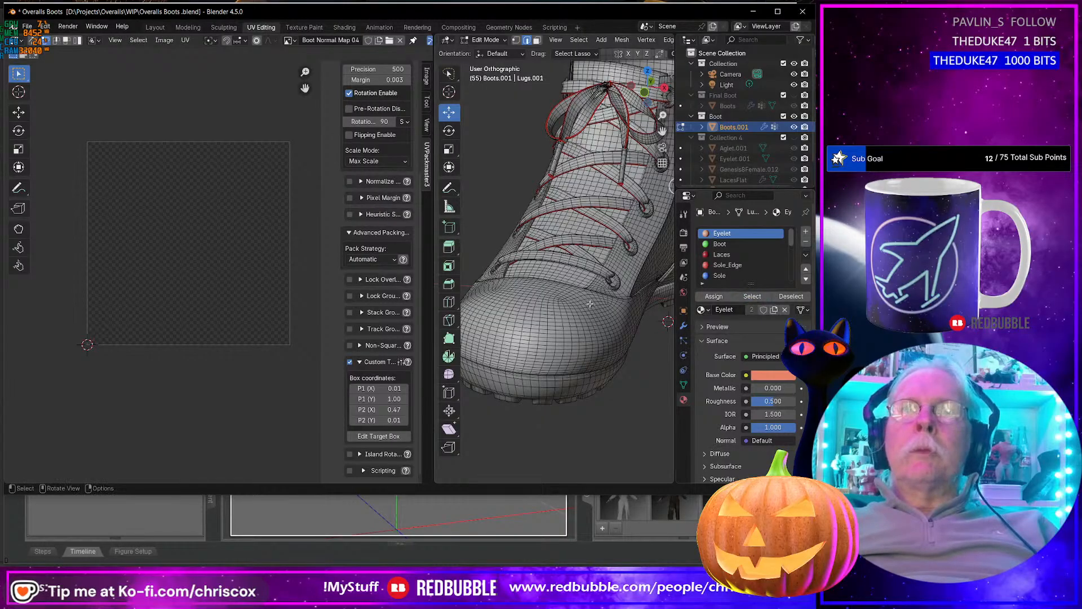
pyautogui.moveTo(591, 305); pyautogui.dragTo(572, 346, button='middle')
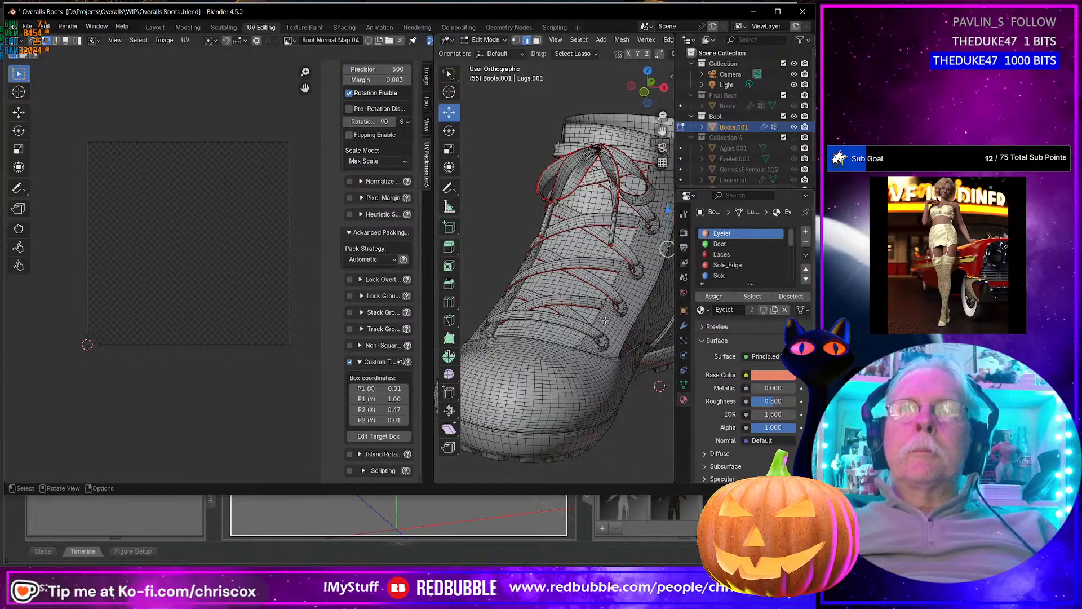
pyautogui.press('KP_Decimal')
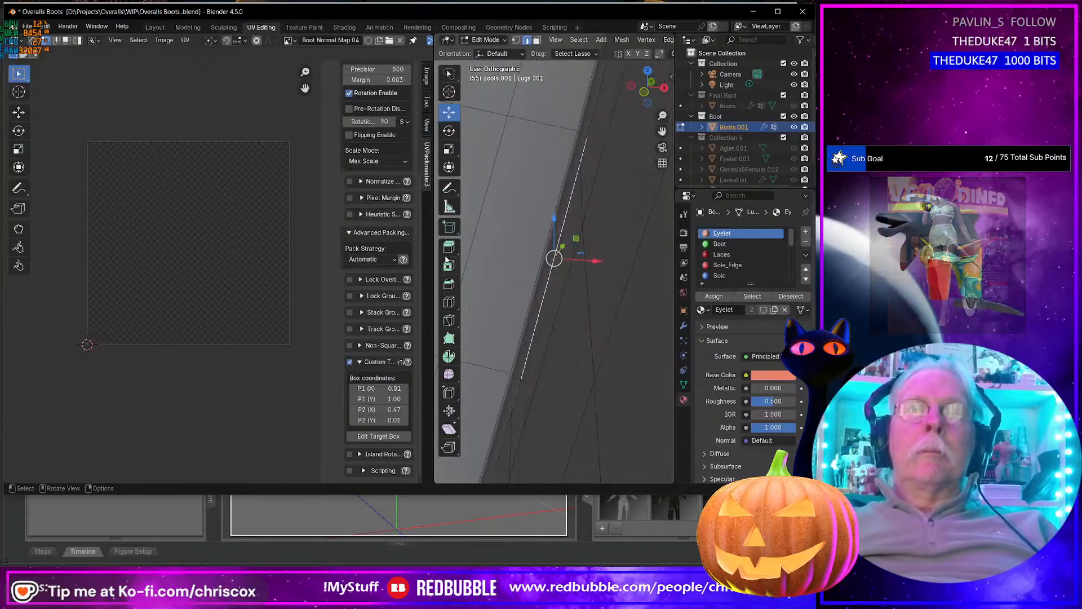
# Step: Switch to the Layout workspace and put the boot mesh into Edit Mode
pyautogui.click(155, 27)
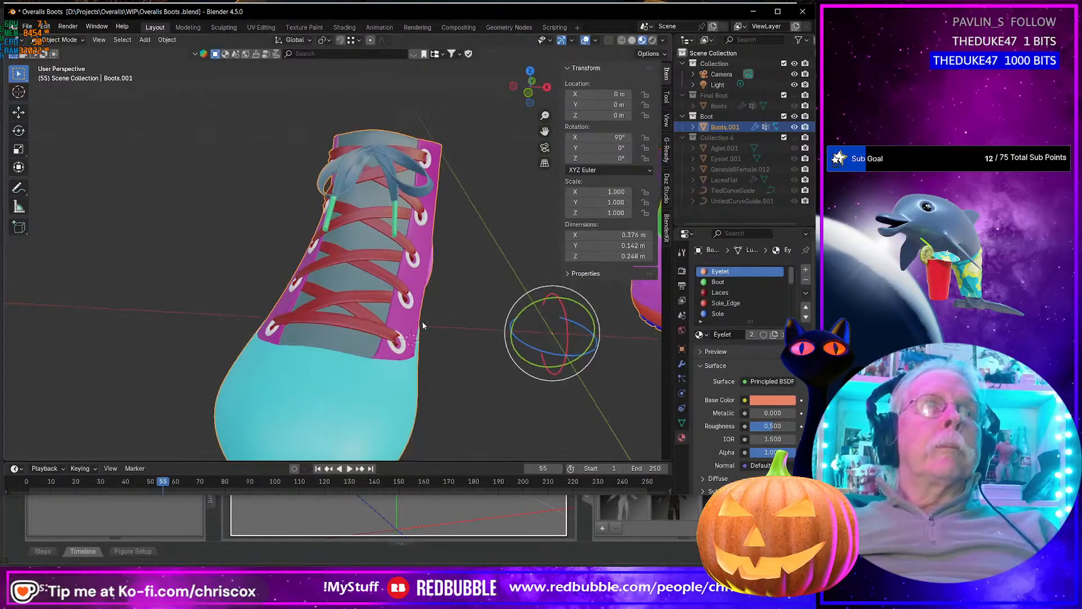
pyautogui.press('Tab')
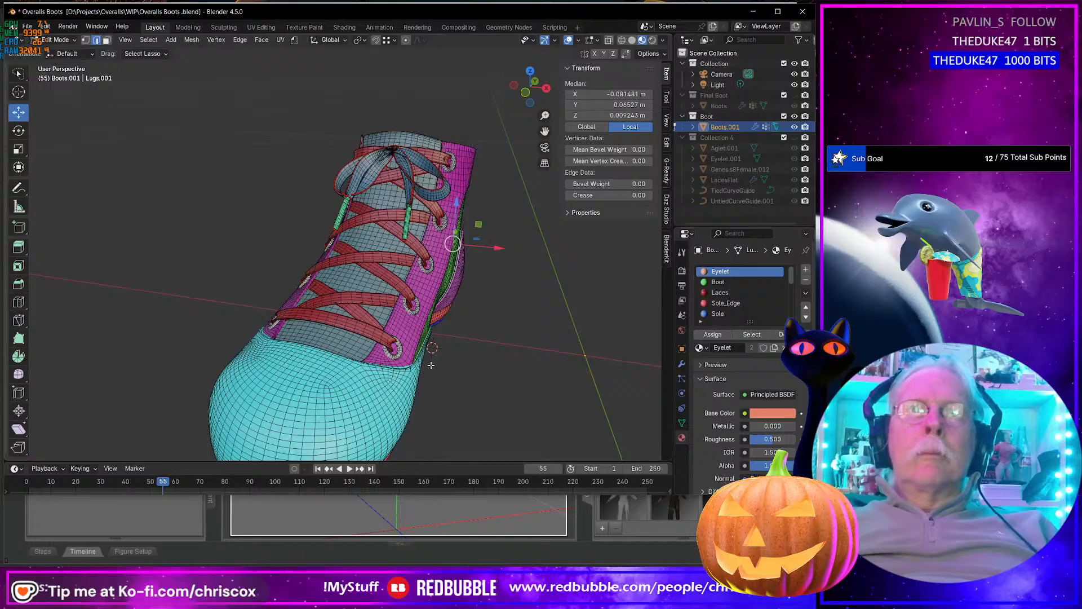
pyautogui.scroll(6, 431, 365)
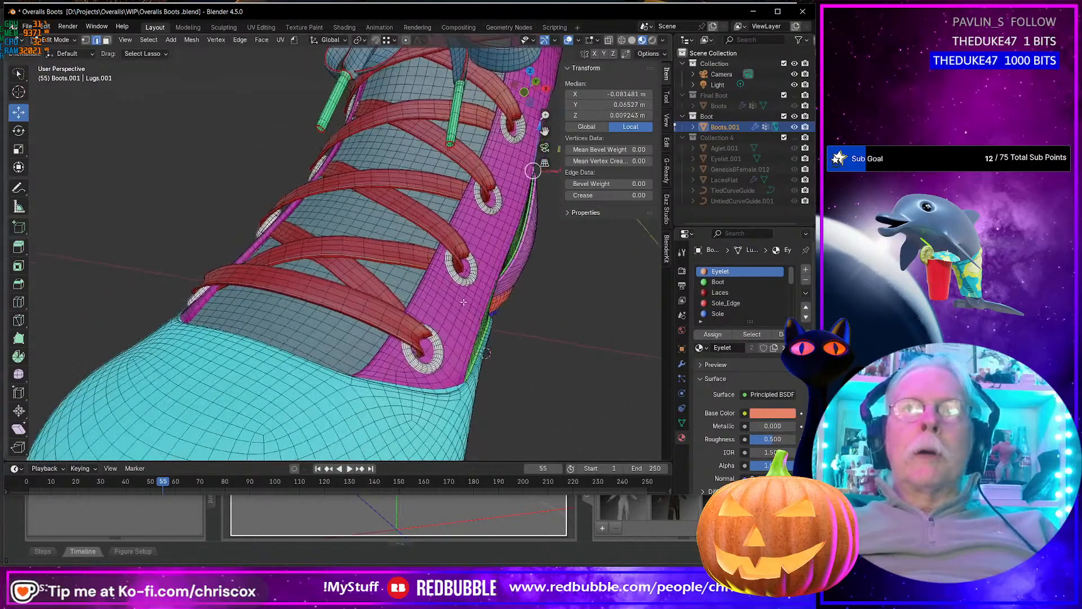
pyautogui.moveTo(464, 303); pyautogui.dragTo(582, 370, button='middle')
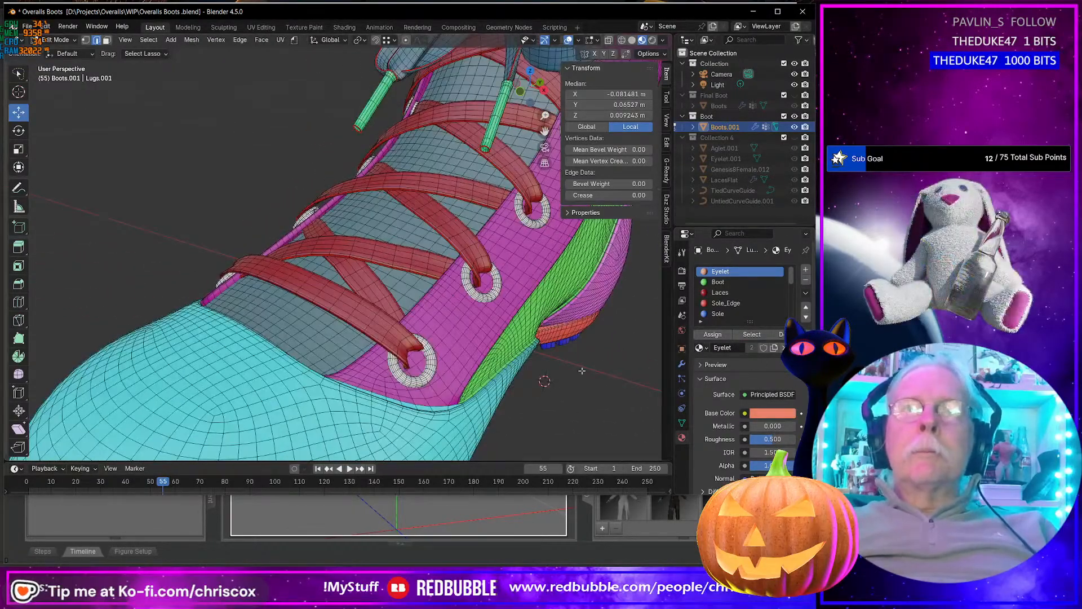
pyautogui.press('l')
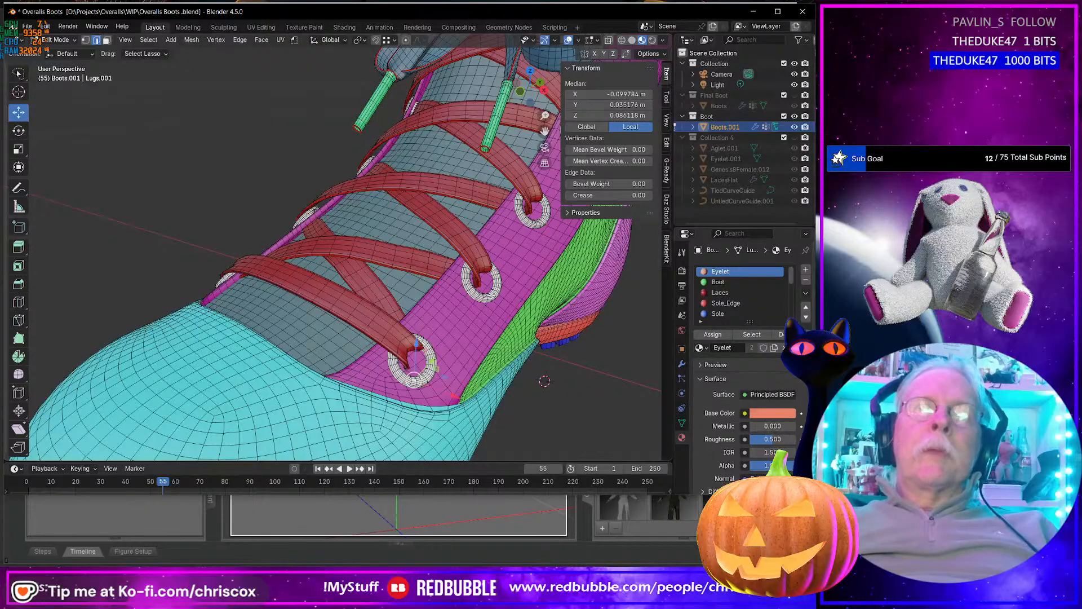
pyautogui.press('l')
pyautogui.press('l')
pyautogui.keyDown('shift'); pyautogui.moveTo(534, 226); pyautogui.dragTo(396, 287, button='middle'); pyautogui.keyUp('shift')
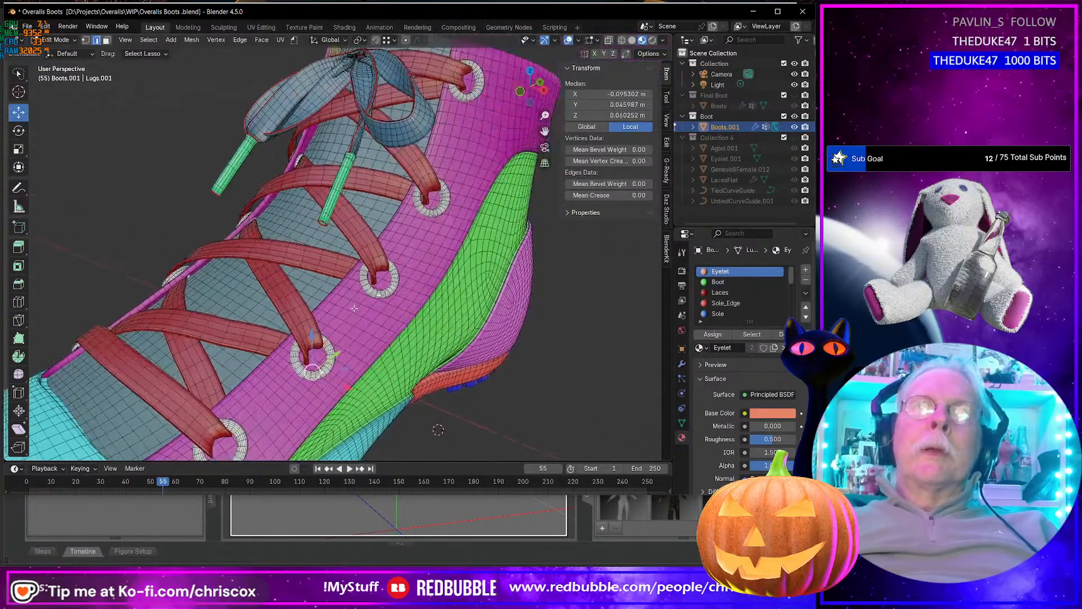
pyautogui.hotkey('alt', 'a')
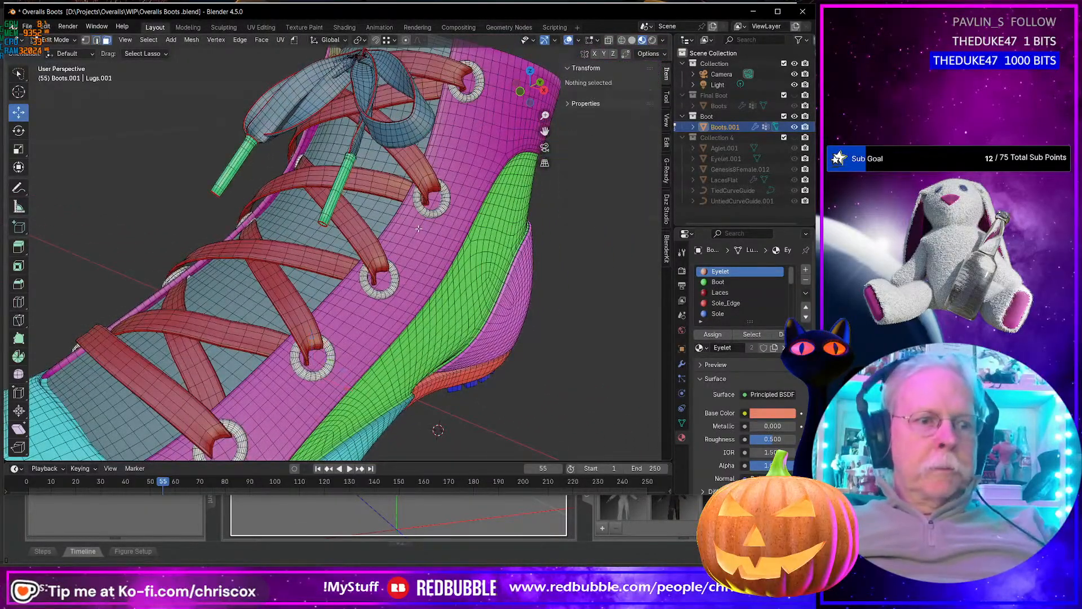
# Step: Select the complete eyelet rings along the boot's near lacing edge as seam-delimited linked faces and assign them the Eyelet material
pyautogui.keyDown('shift'); pyautogui.moveTo(333, 381); pyautogui.dragTo(343, 356, button='middle'); pyautogui.keyUp('shift')
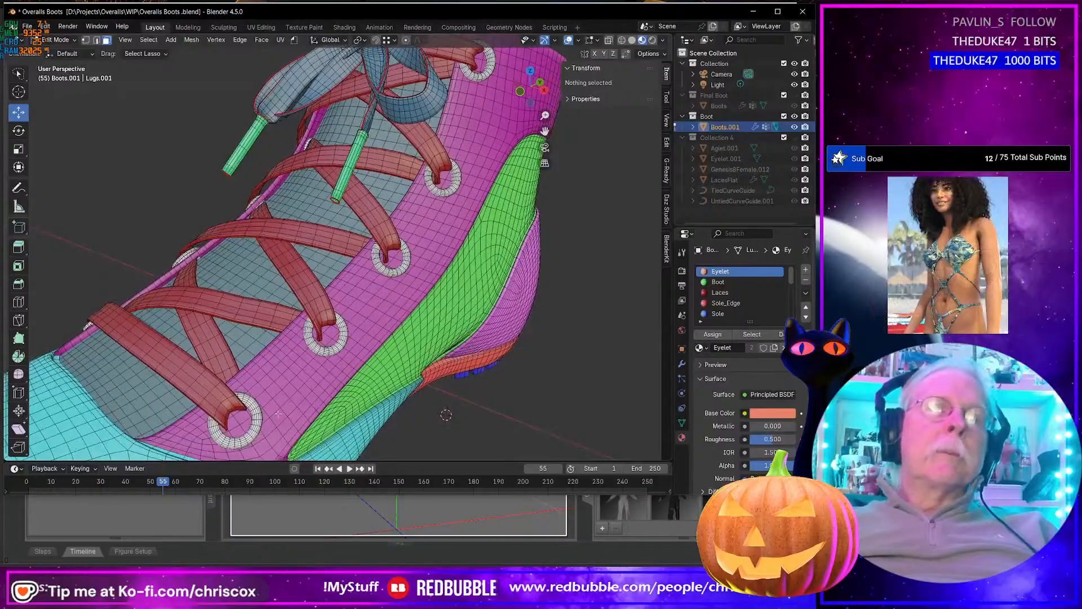
pyautogui.press('l')
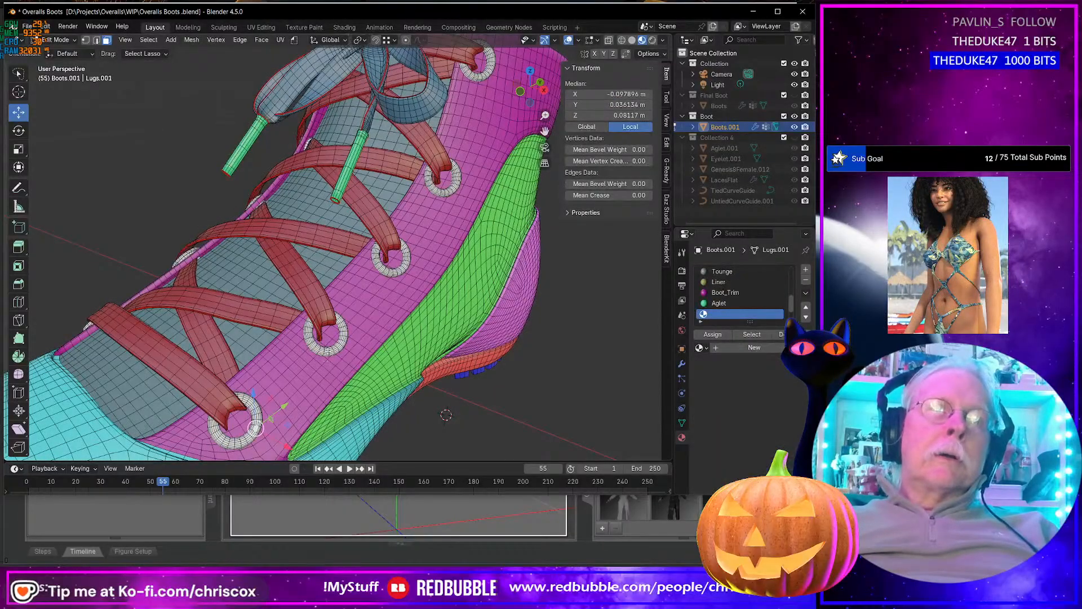
pyautogui.press('l')
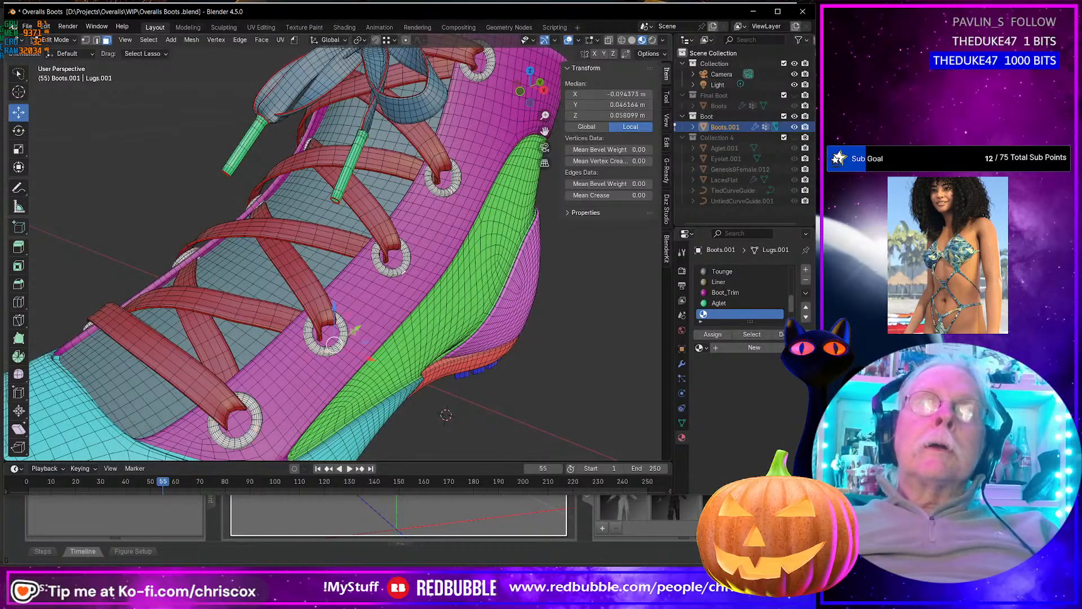
pyautogui.press('l')
pyautogui.press('l')
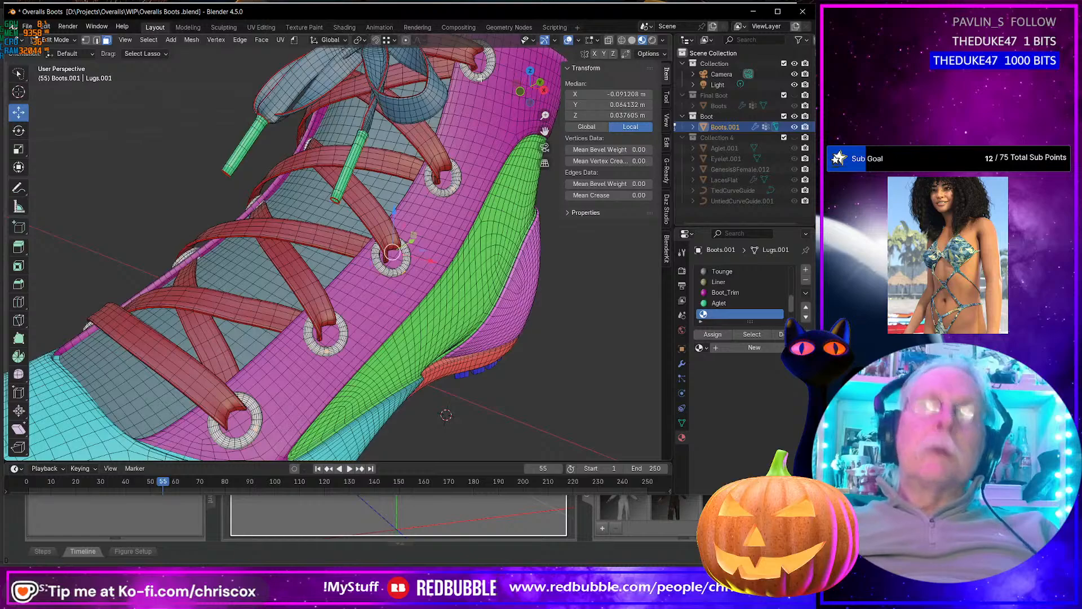
pyautogui.hotkey('ctrl', 'l')
pyautogui.scroll(3, 745, 283)
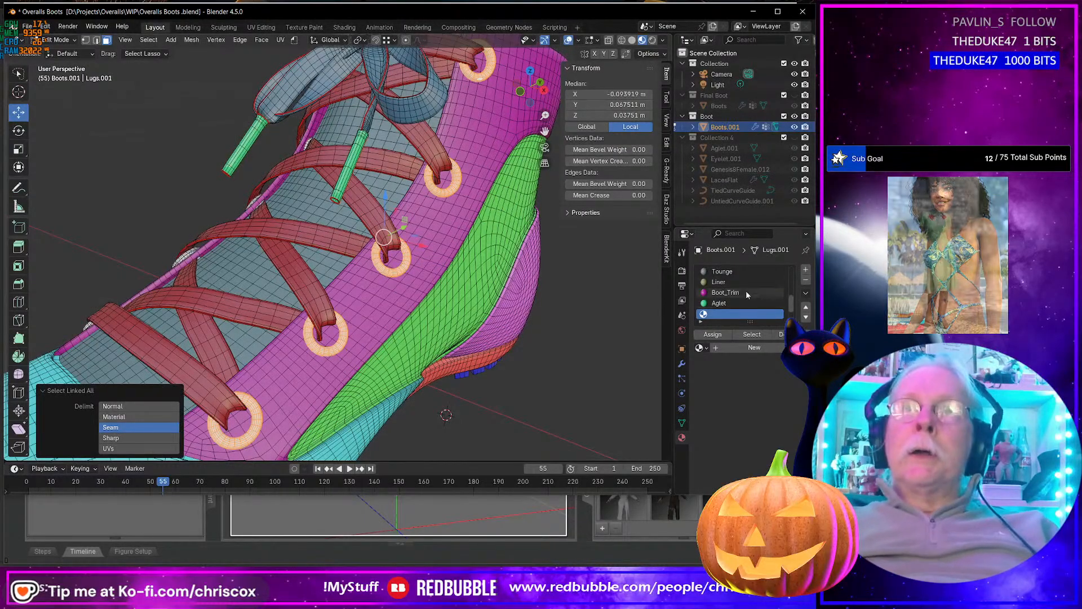
pyautogui.click(736, 272)
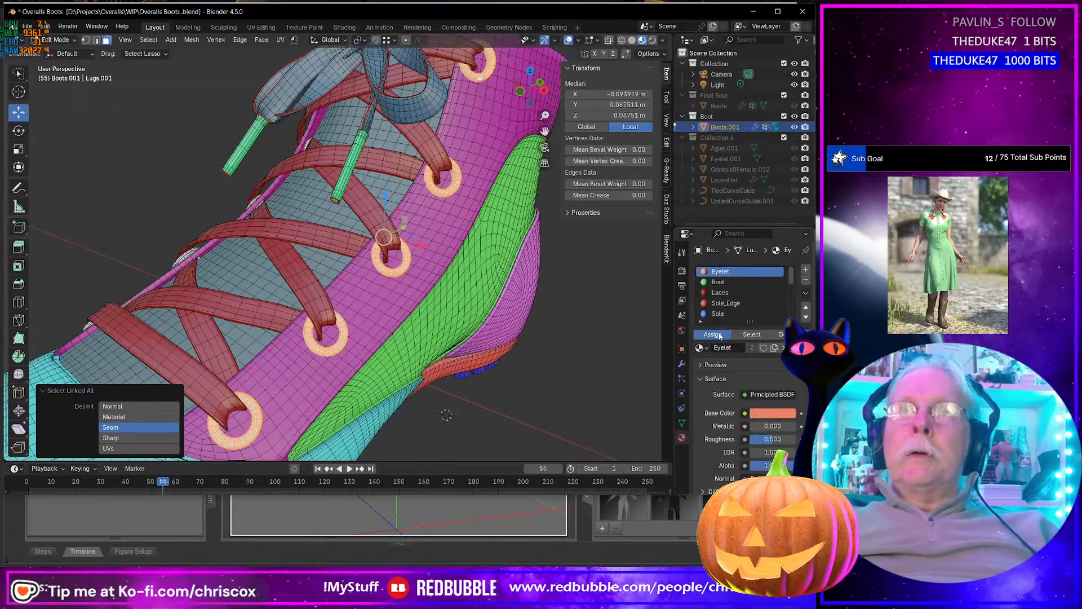
# Step: Pick a face on each of the two lowest eyelets along the opposite lacing edge of the boot
pyautogui.moveTo(361, 378); pyautogui.dragTo(485, 366, button='middle')
pyautogui.scroll(-3, 485, 366)
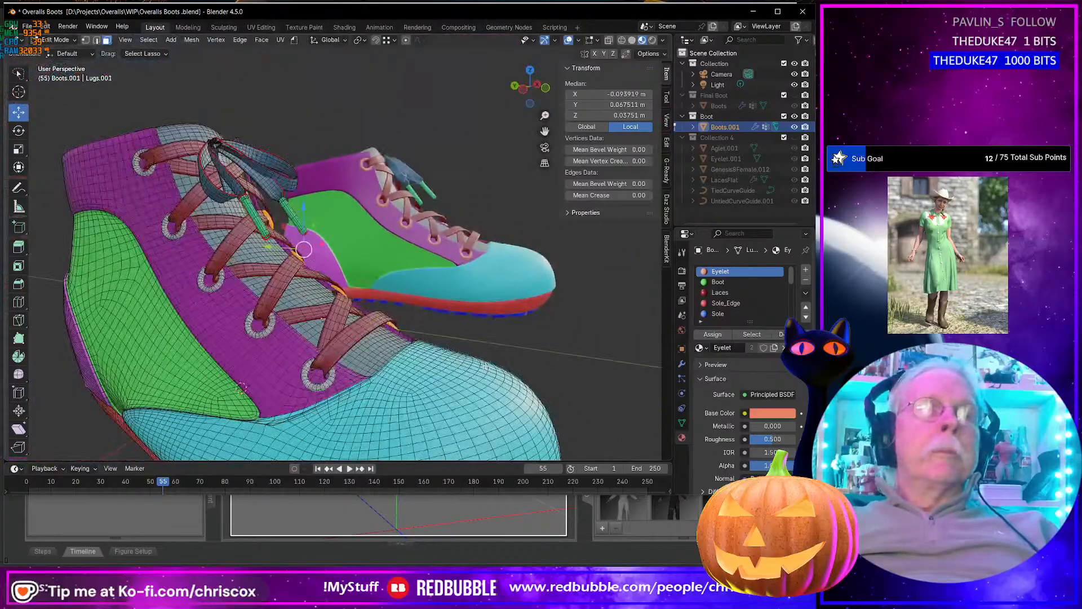
pyautogui.click(341, 392)
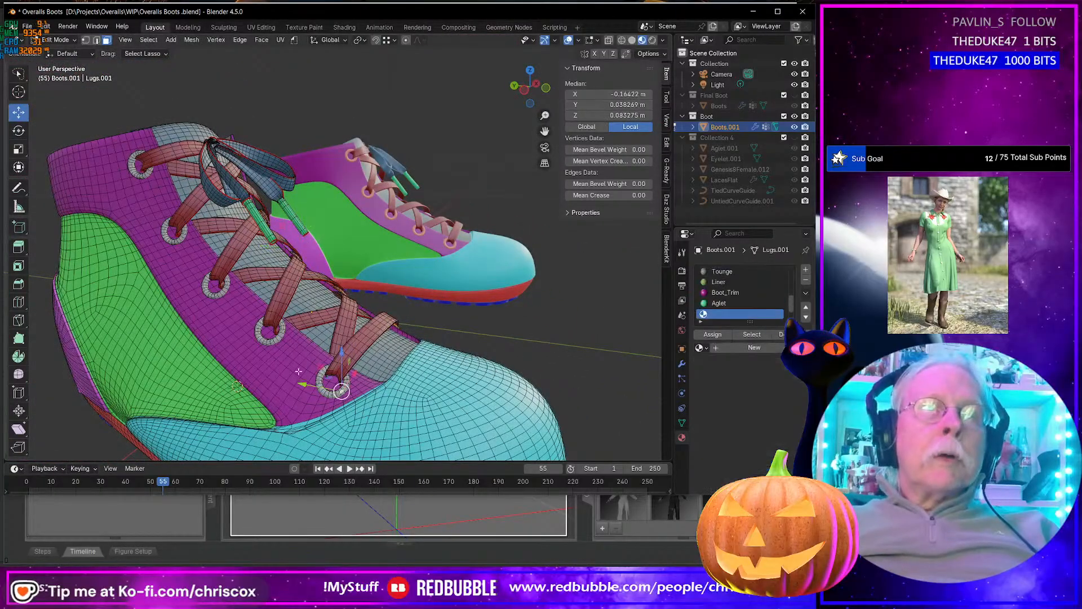
pyautogui.click(269, 336)
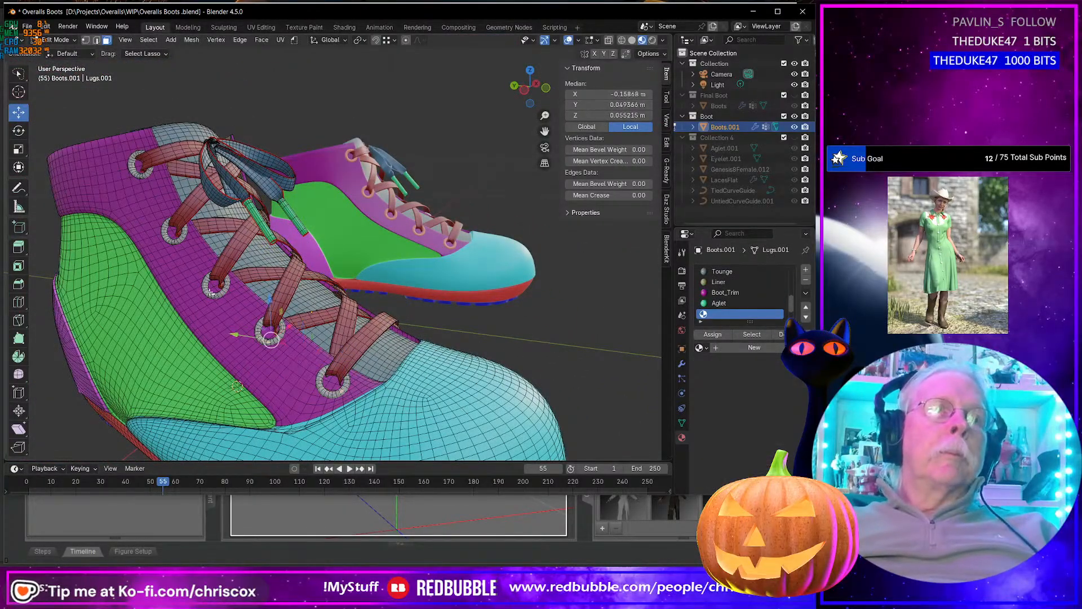
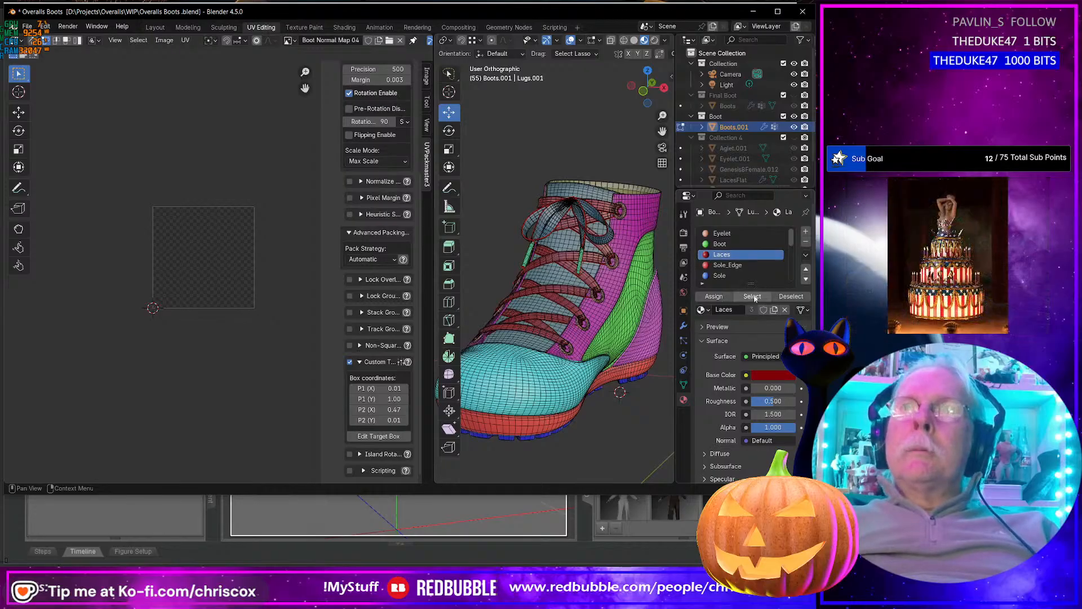
# Step: Select all faces using the Laces material, unwrap them with the Minimum Stretch method and examine the resulting UV islands up close
pyautogui.click(745, 297)
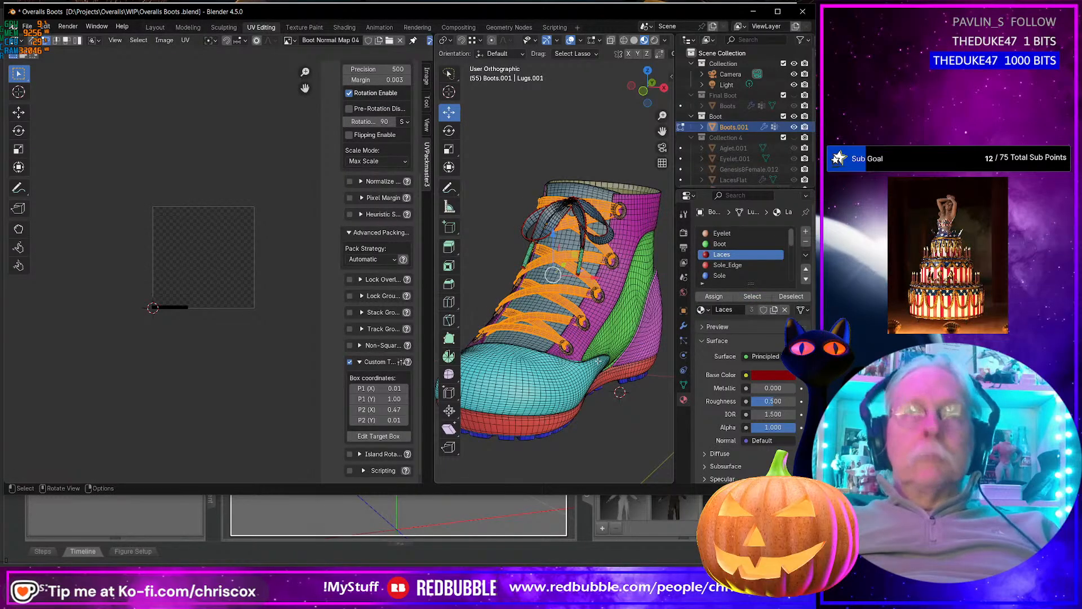
pyautogui.press('u')
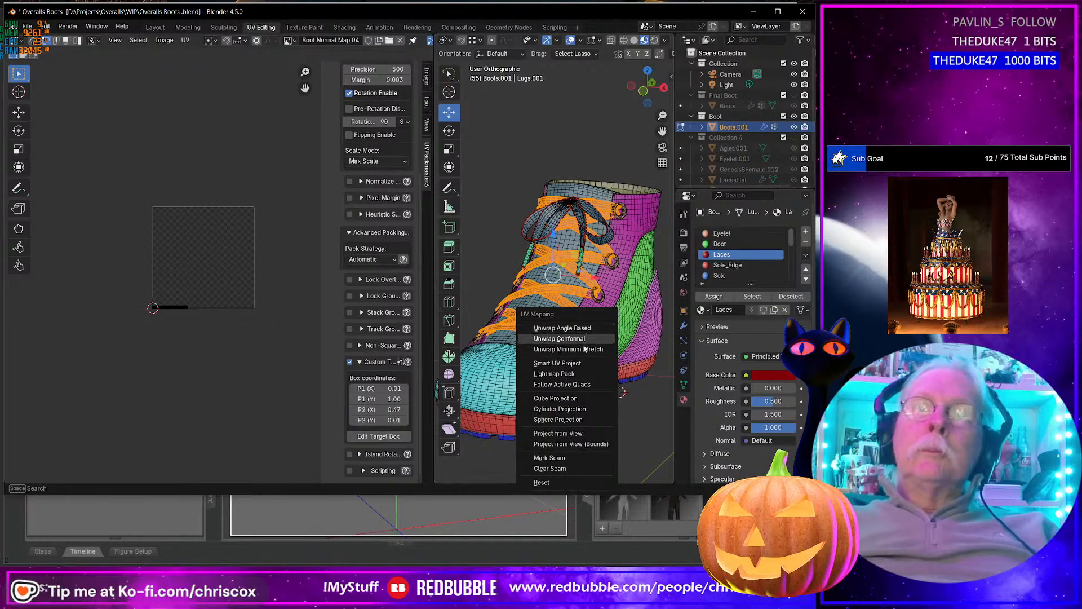
pyautogui.click(585, 349)
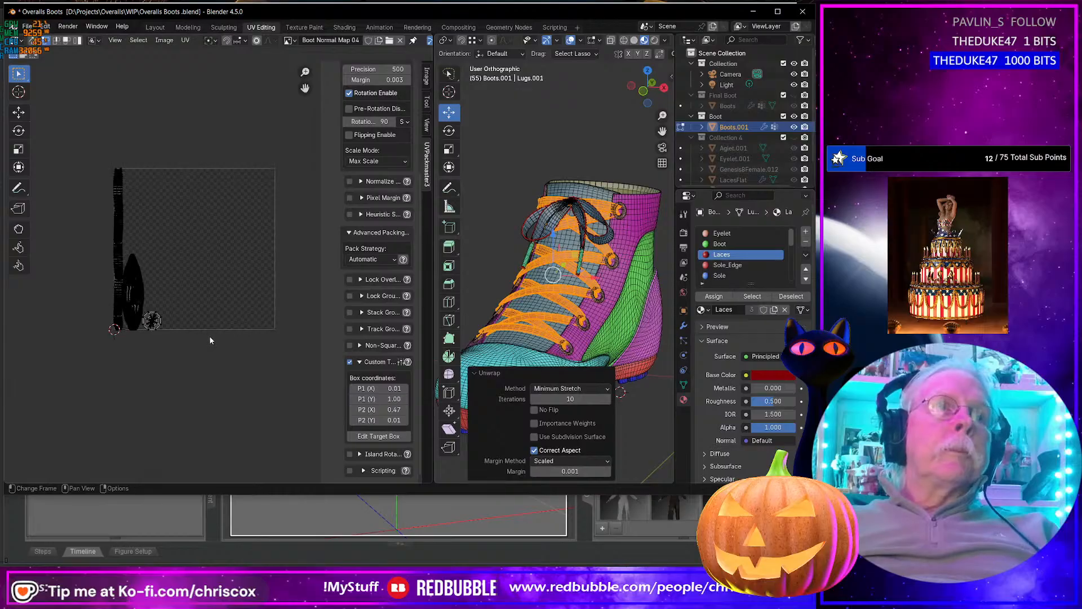
pyautogui.scroll(4, 191, 339)
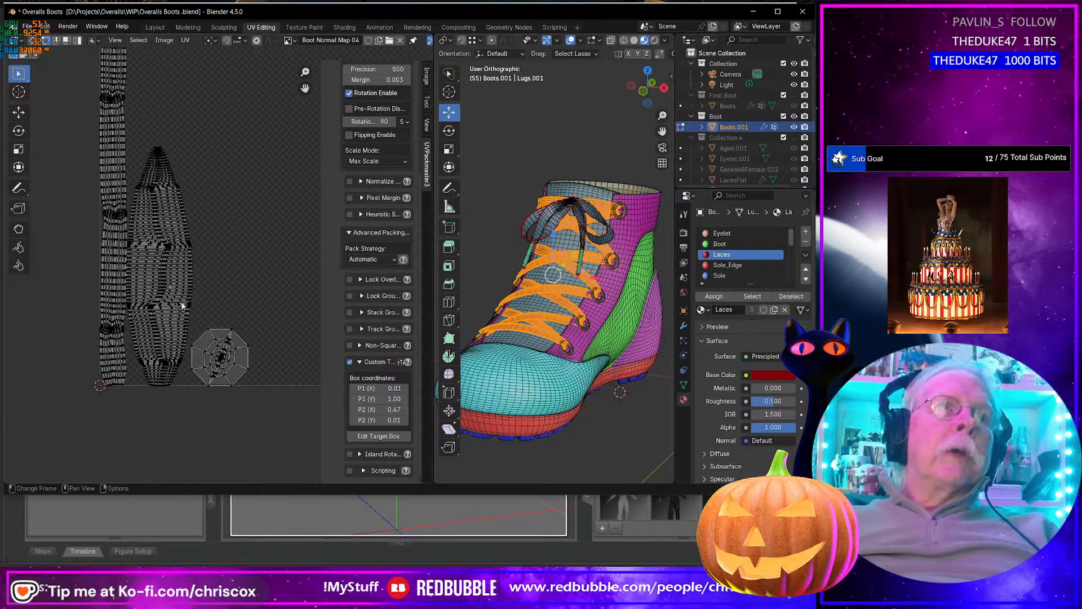
pyautogui.scroll(4, 225, 313)
pyautogui.moveTo(230, 316); pyautogui.dragTo(219, 348, button='middle')
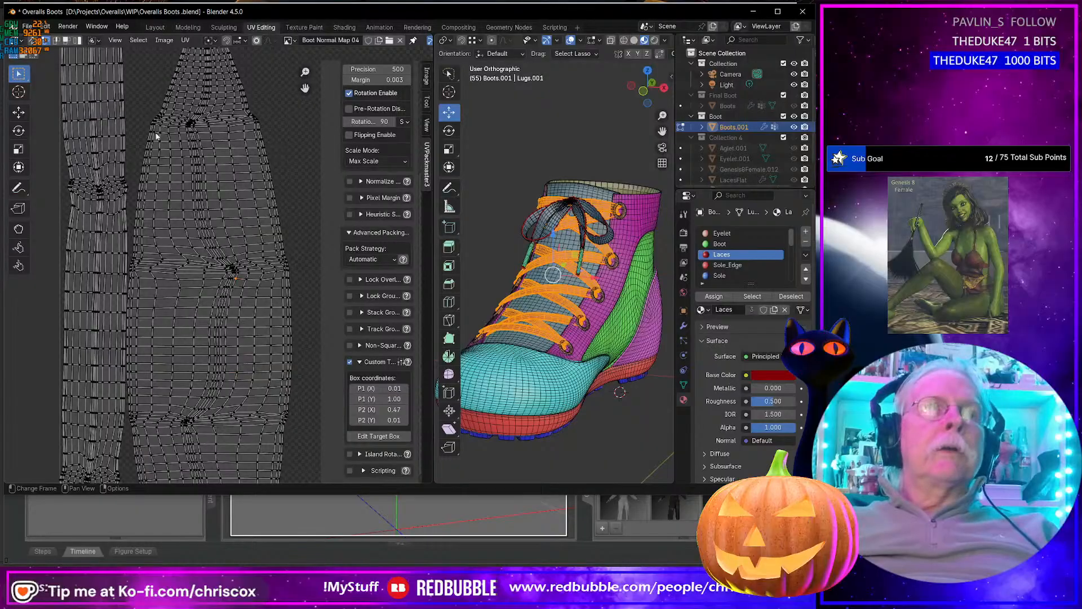
# Step: Turn on UV sync selection, select a patch of the wide lace island to locate it on the boot, and extend the selection to linked faces
pyautogui.click(34, 43)
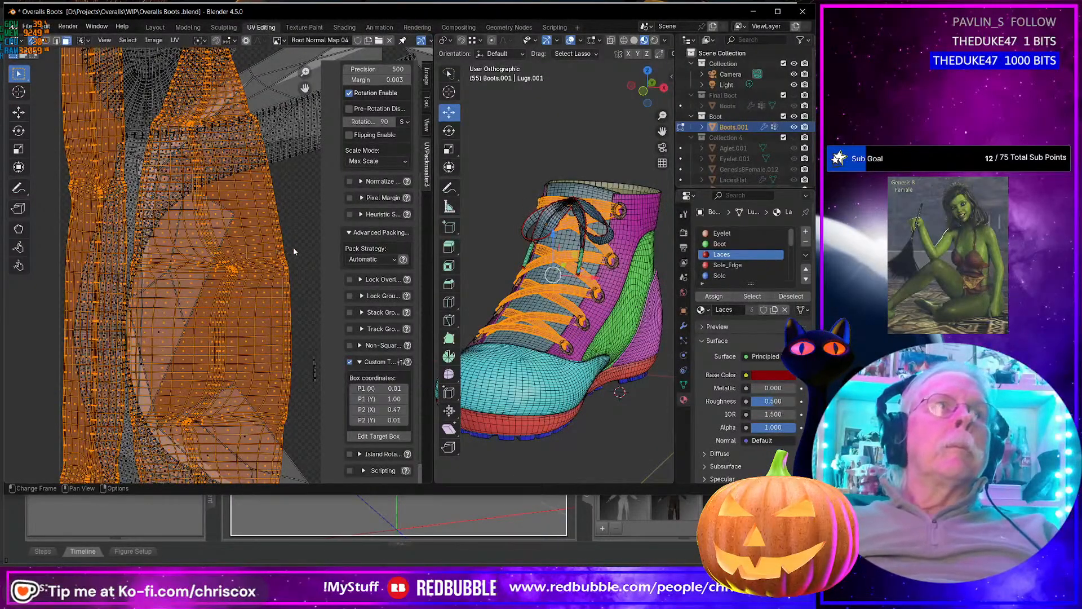
pyautogui.moveTo(293, 251); pyautogui.dragTo(237, 201)
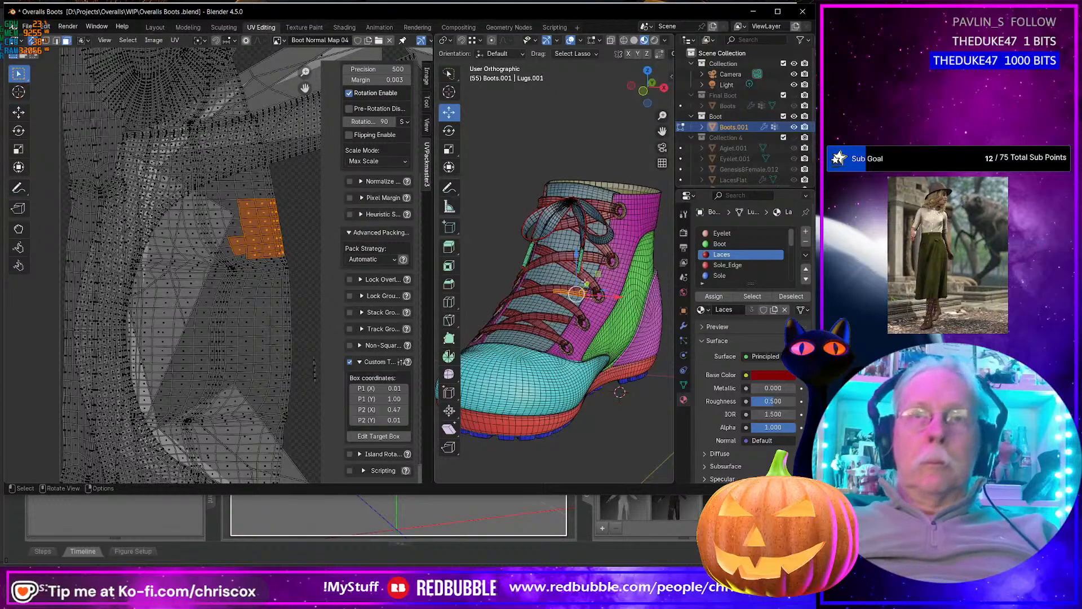
pyautogui.hotkey('ctrl', 'l')
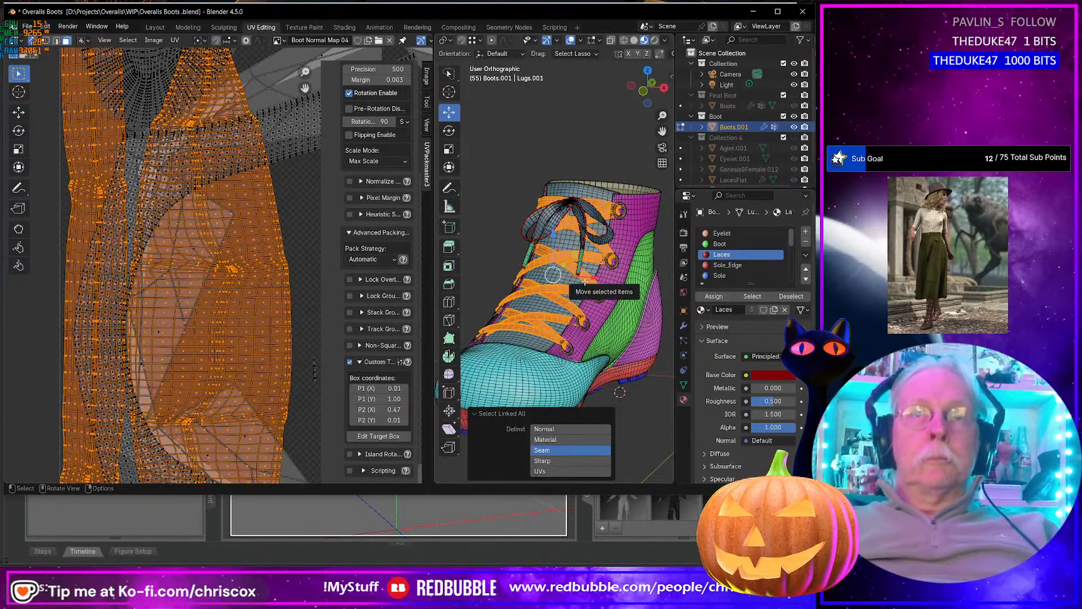
pyautogui.scroll(4, 587, 283)
pyautogui.scroll(-3, 594, 289)
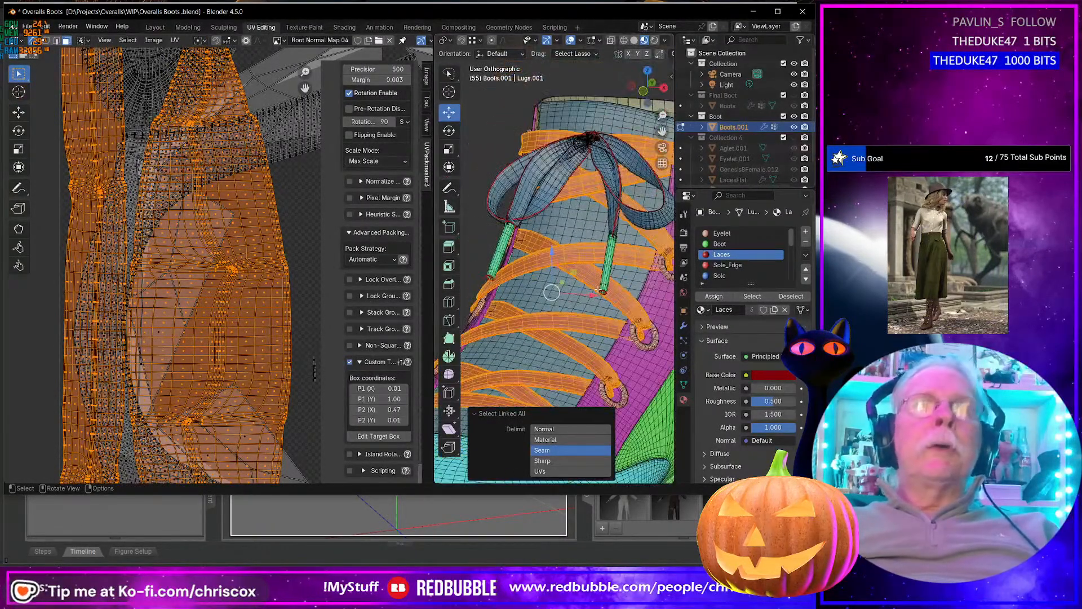
pyautogui.scroll(3, 599, 292)
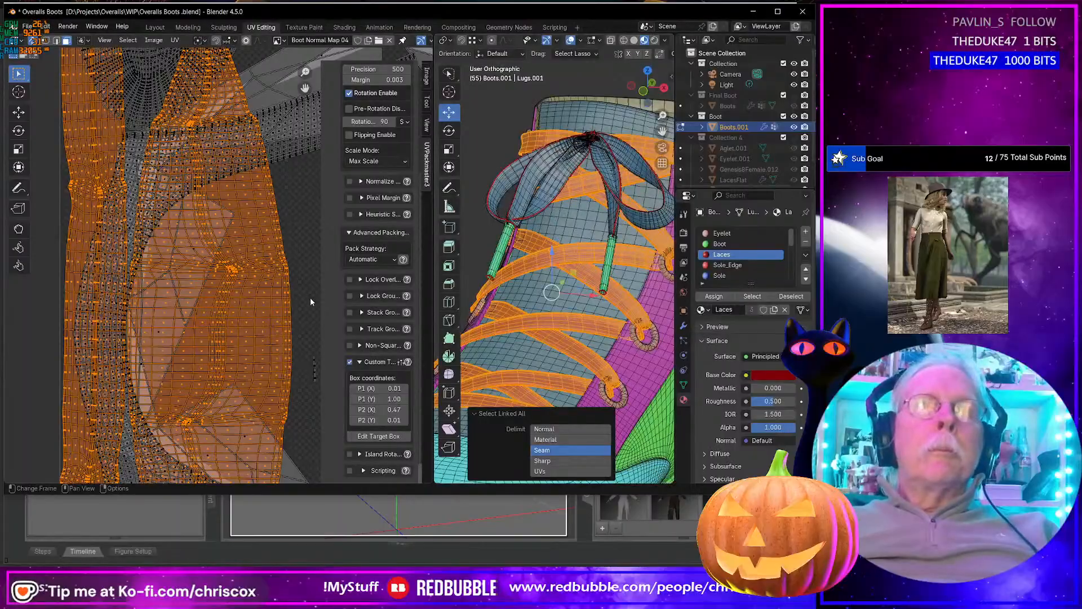
# Step: Select another patch on the edge of the wide lace island to trace it on the boot, and reselect its linked faces
pyautogui.click(597, 285)
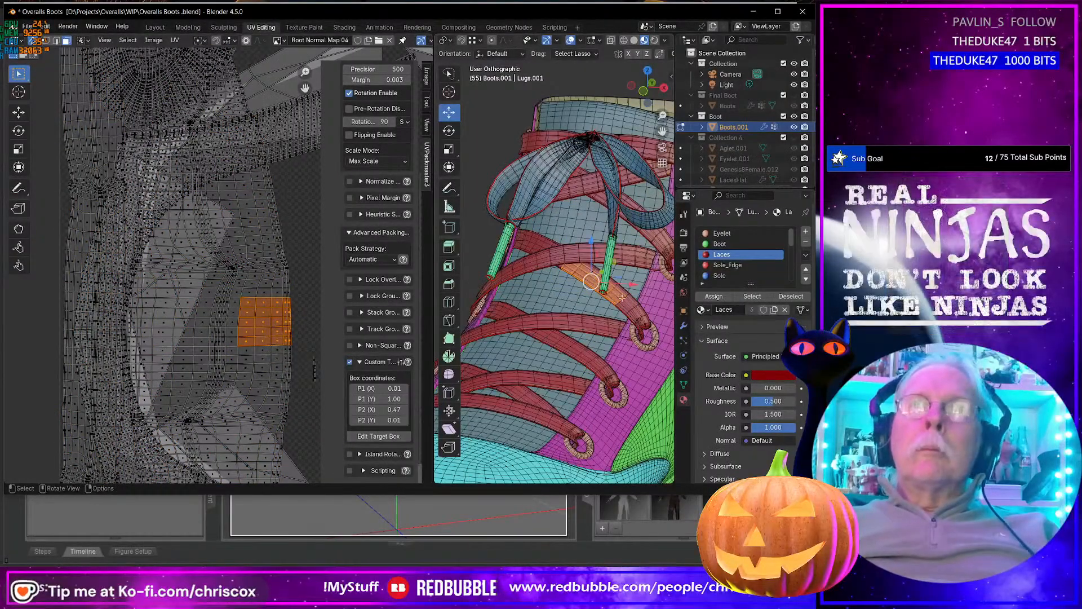
pyautogui.hotkey('ctrl', 'l')
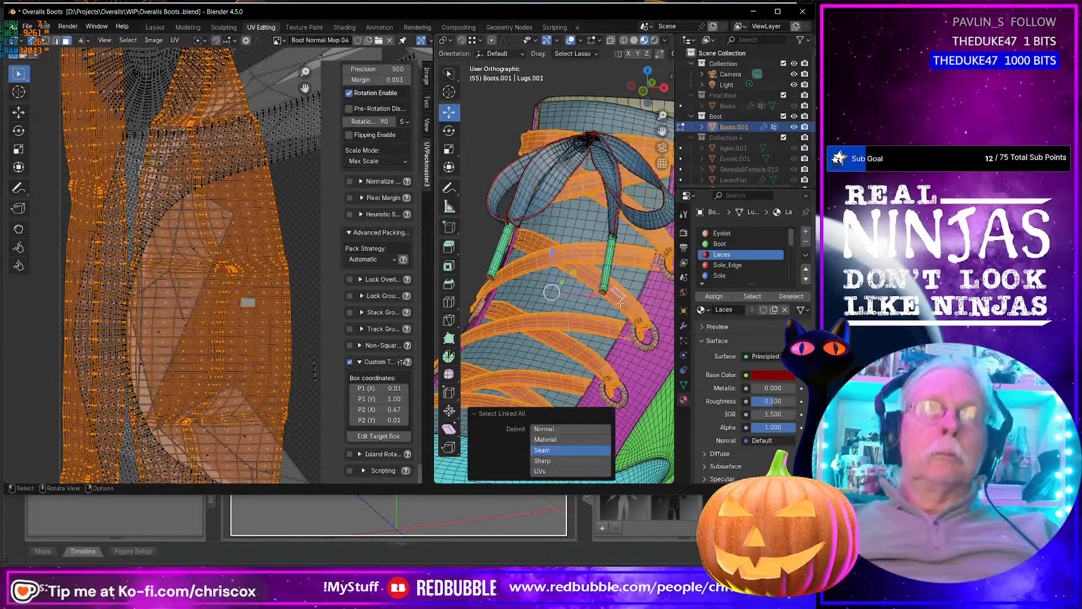
pyautogui.scroll(-2, 621, 303)
pyautogui.moveTo(624, 304); pyautogui.dragTo(623, 200, button='middle')
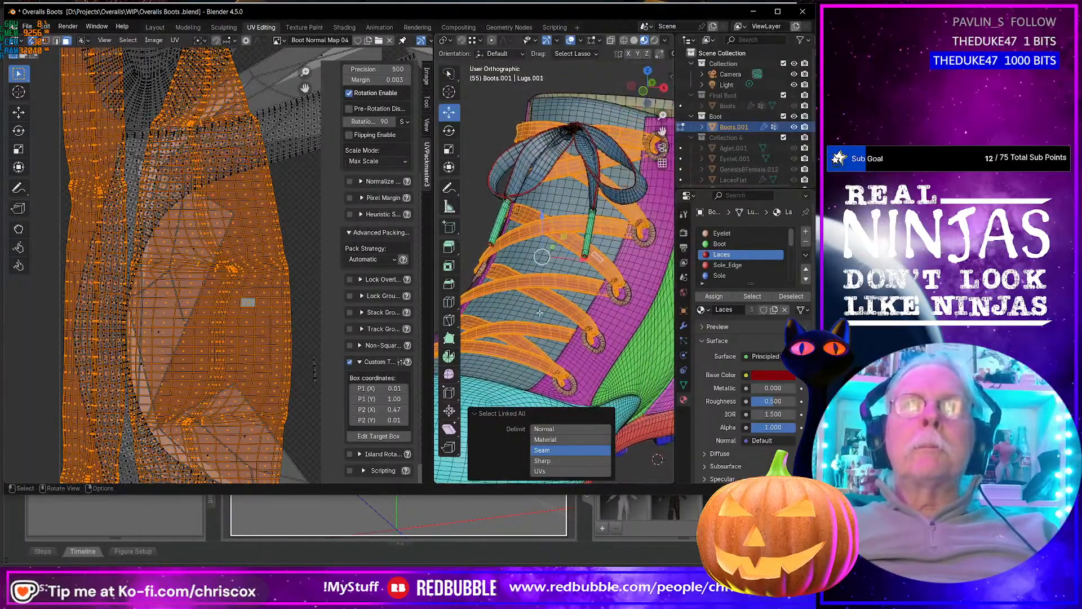
# Step: Clear the selection, select a patch on the edge of the wide lace island and its linked faces, and trace that lace on the boot
pyautogui.scroll(-2, 264, 319)
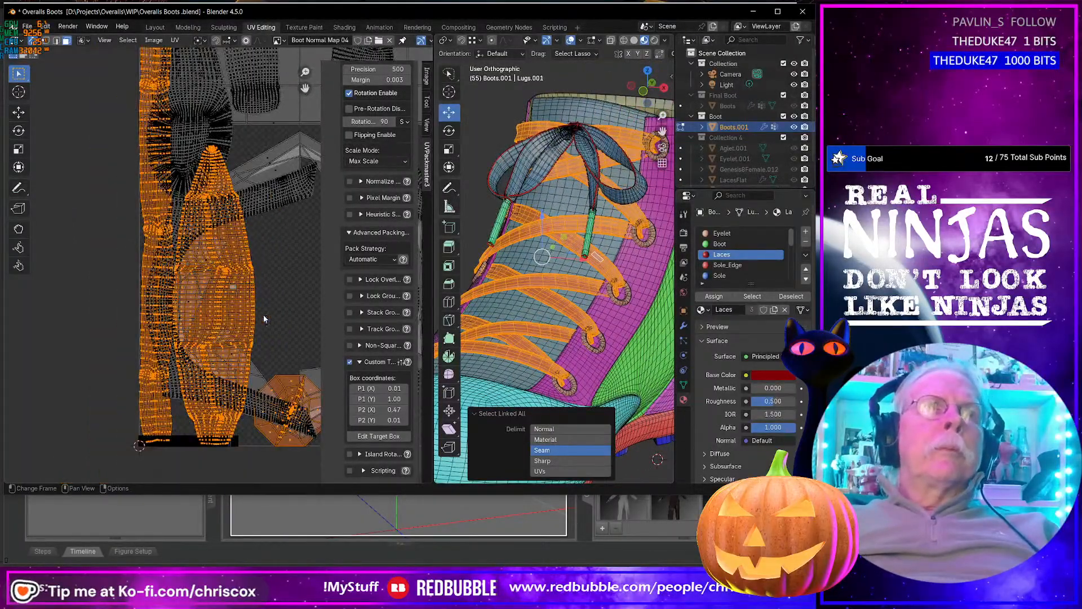
pyautogui.scroll(3, 263, 319)
pyautogui.scroll(-3, 264, 319)
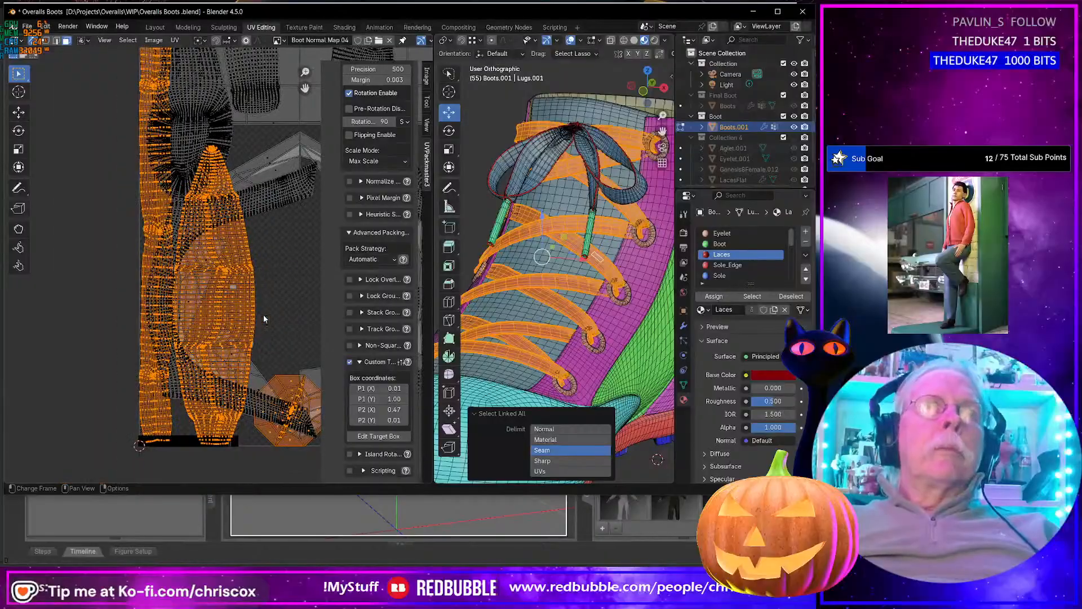
pyautogui.hotkey('alt', 'a')
pyautogui.moveTo(266, 302); pyautogui.dragTo(233, 291)
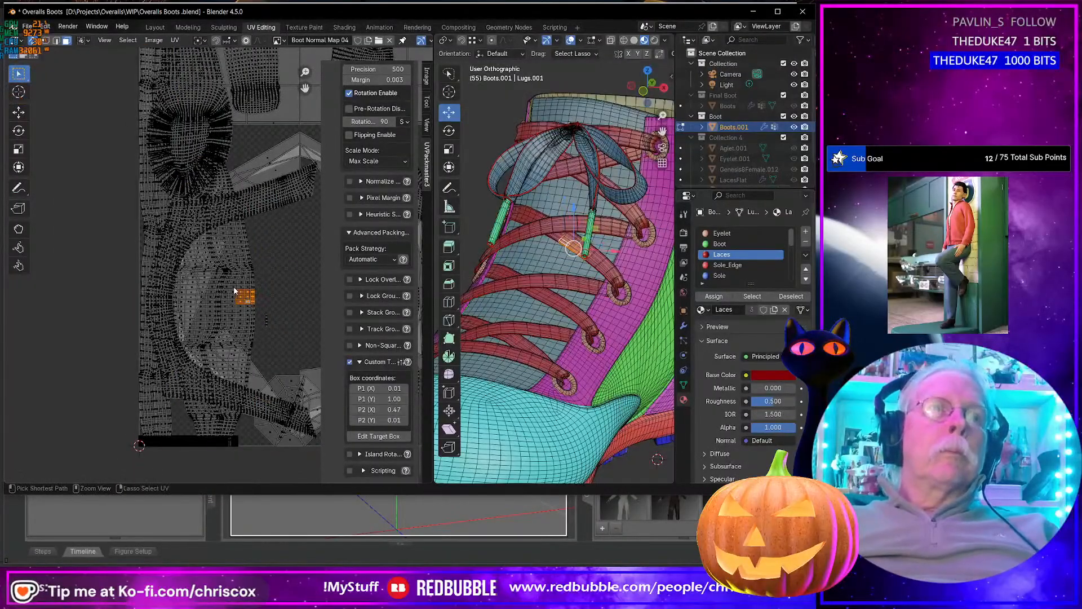
pyautogui.hotkey('ctrl', 'l')
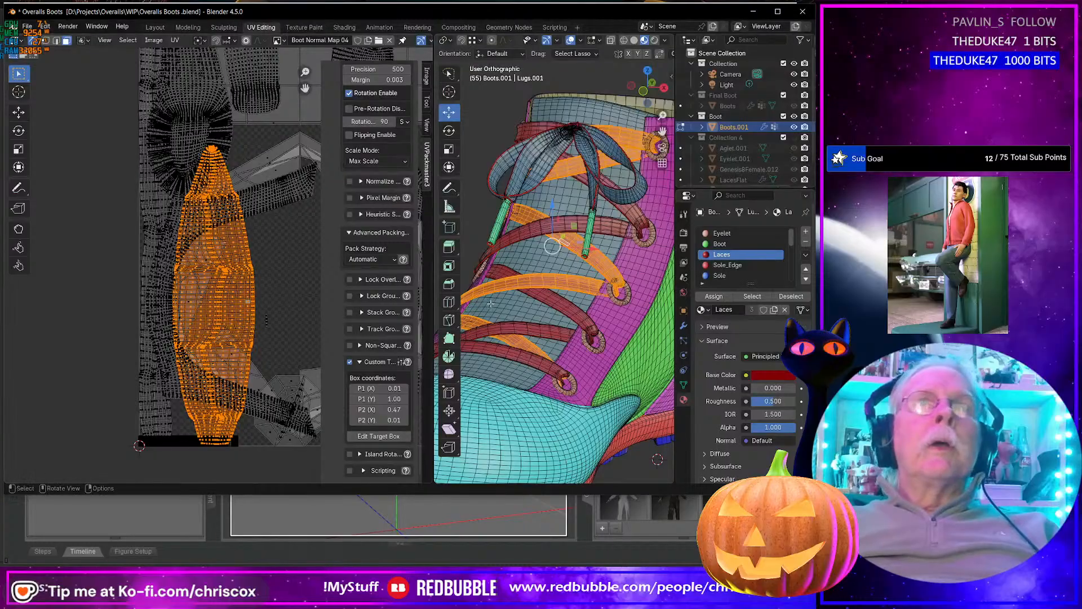
pyautogui.moveTo(511, 303); pyautogui.dragTo(563, 350, button='middle')
pyautogui.scroll(6, 196, 161)
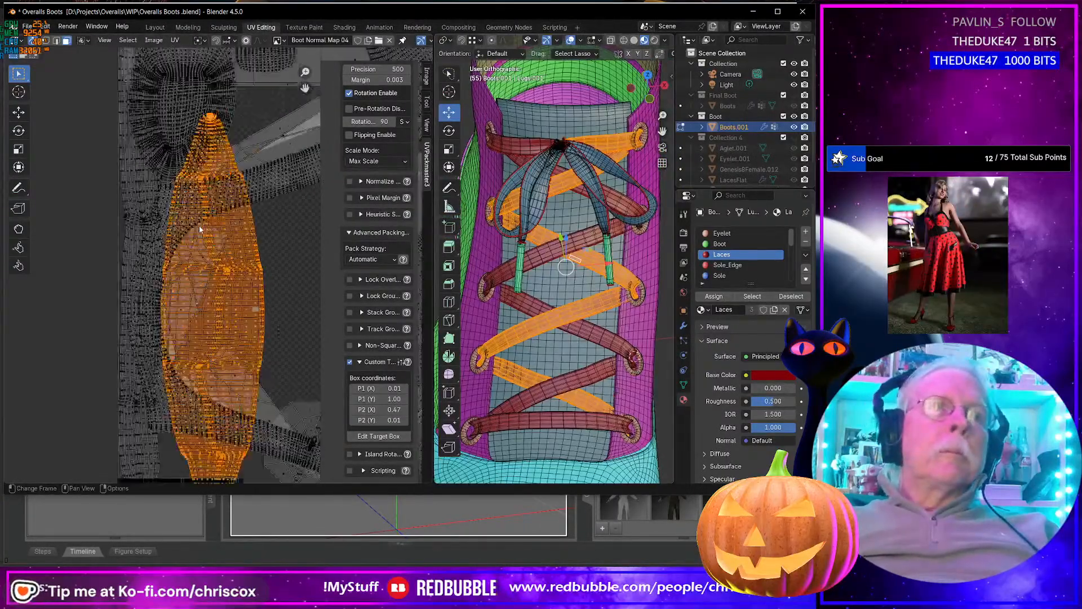
# Step: Select a face near the tip of the wide lace island and grow the selection six times to locate it at the boot's lowest eyelet
pyautogui.scroll(-4, 196, 161)
pyautogui.moveTo(195, 160); pyautogui.dragTo(237, 237, button='middle')
pyautogui.scroll(5, 265, 272)
pyautogui.scroll(-3, 265, 272)
pyautogui.scroll(3, 223, 205)
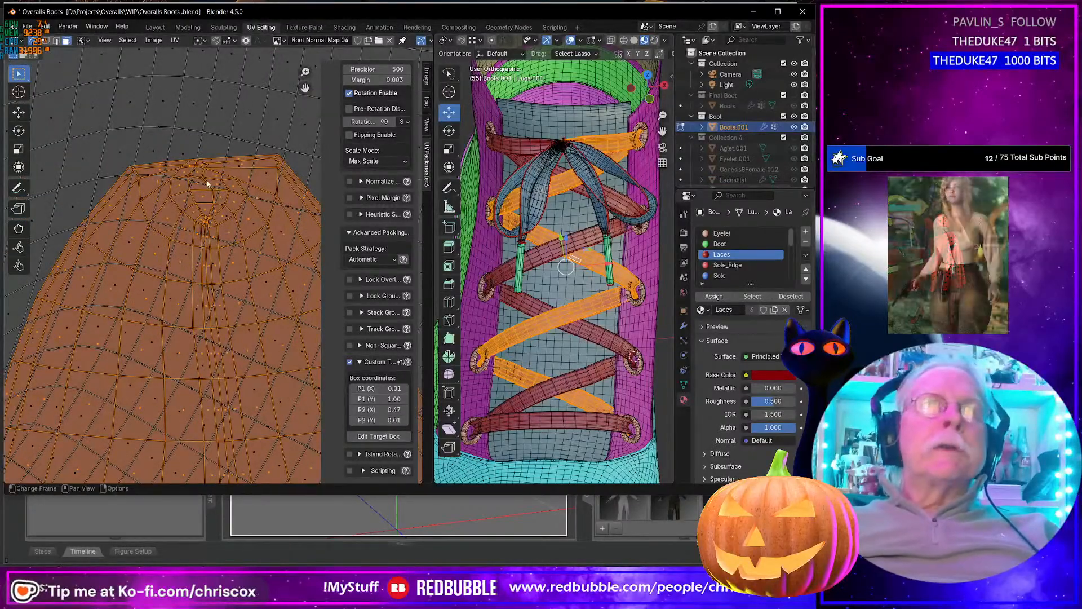
pyautogui.click(204, 196)
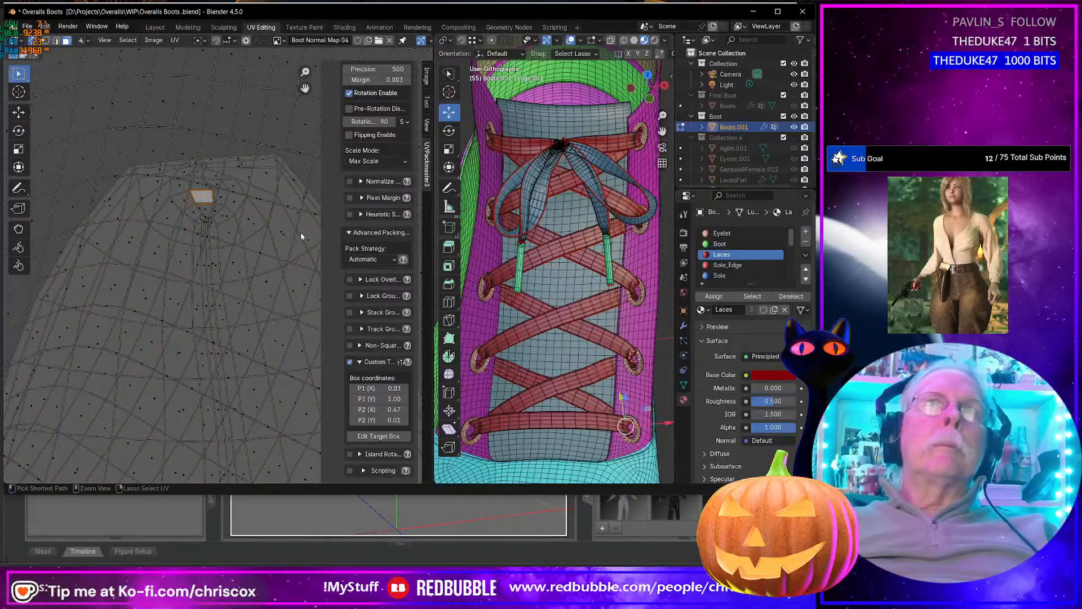
pyautogui.press('ctrl+KP_Add')
pyautogui.press('ctrl+KP_Add')
pyautogui.press('ctrl+KP_Add')
pyautogui.press('ctrl+KP_Add')
pyautogui.press('ctrl+KP_Add')
pyautogui.press('ctrl+KP_Add')
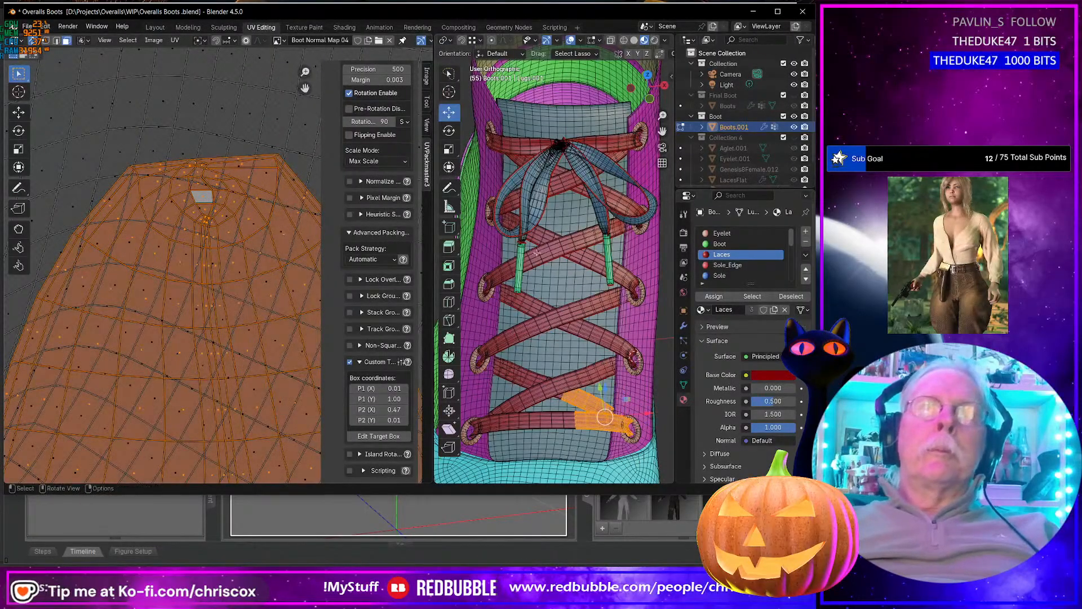
pyautogui.keyDown('shift'); pyautogui.moveTo(624, 423); pyautogui.dragTo(570, 225, button='middle'); pyautogui.keyUp('shift')
pyautogui.scroll(5, 620, 232)
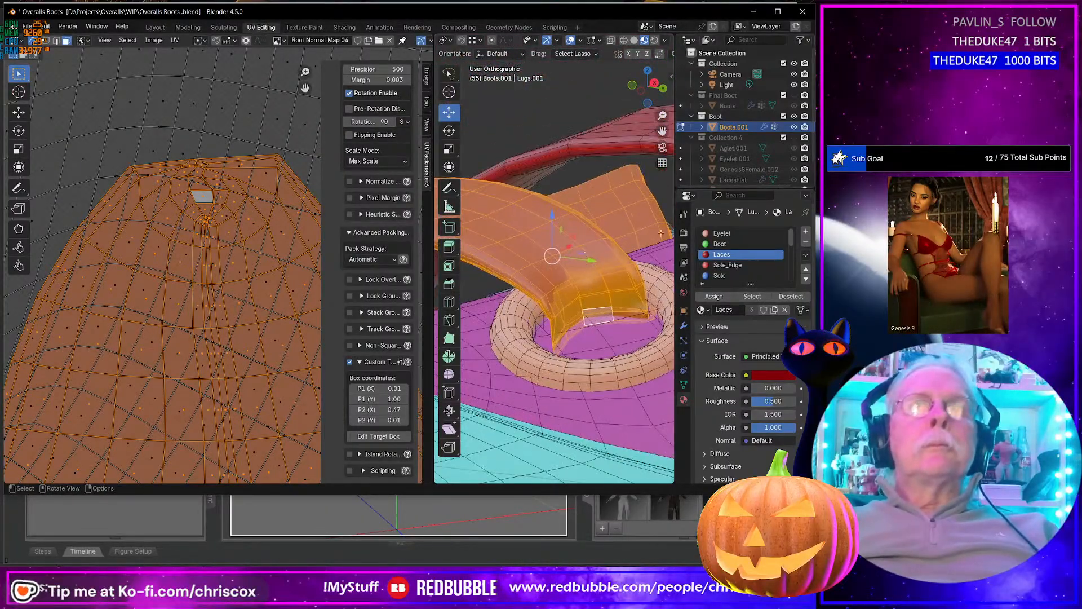
# Step: Select the faces and border edges at the tip of the wide lace island and examine the matching lace geometry inside the eyelet
pyautogui.click(211, 162)
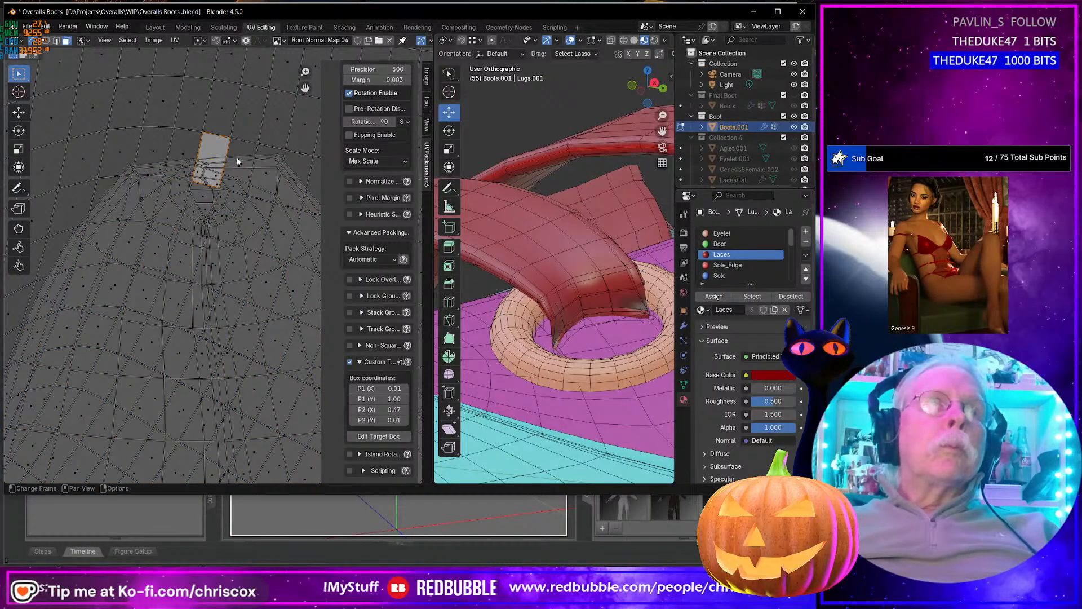
pyautogui.click(237, 161)
pyautogui.moveTo(569, 311); pyautogui.dragTo(617, 326, button='middle')
pyautogui.press('KP_Decimal')
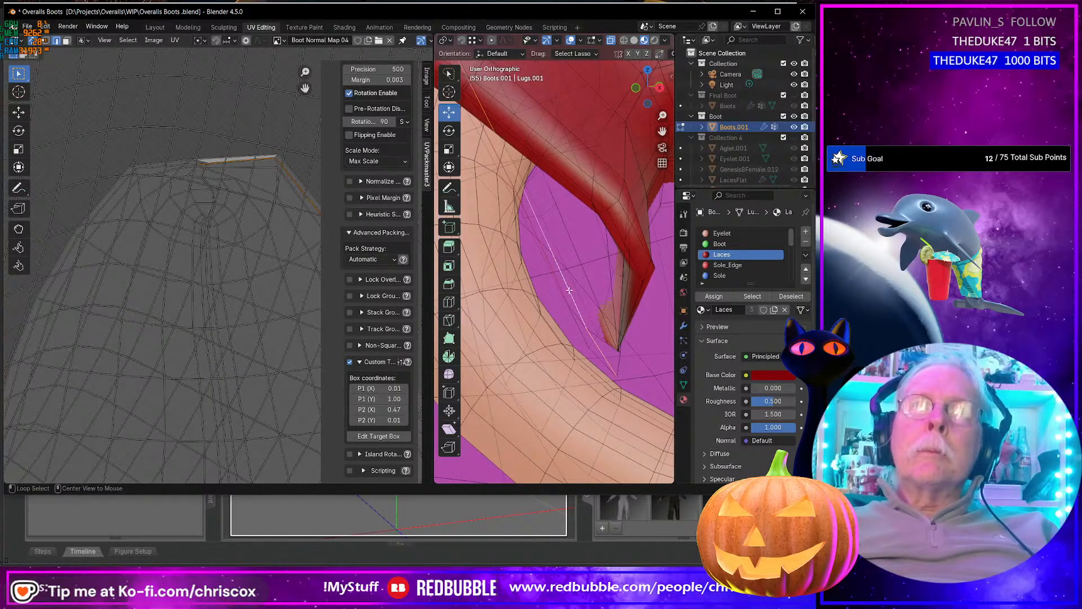
pyautogui.scroll(-10, 569, 290)
pyautogui.moveTo(570, 290); pyautogui.dragTo(599, 294, button='middle')
pyautogui.scroll(9, 579, 289)
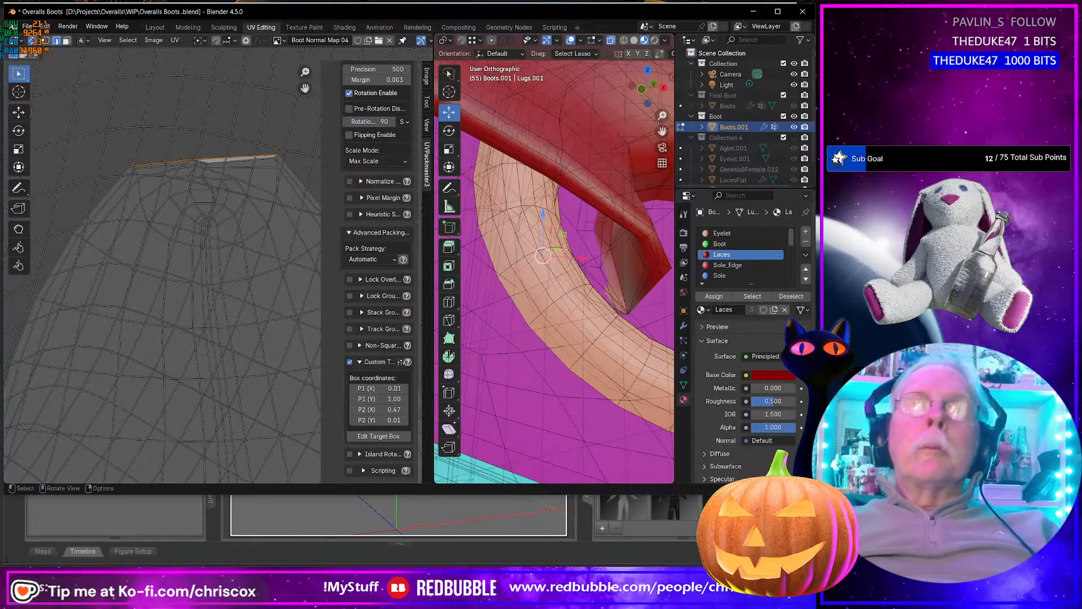
pyautogui.moveTo(571, 254); pyautogui.dragTo(542, 254, button='middle')
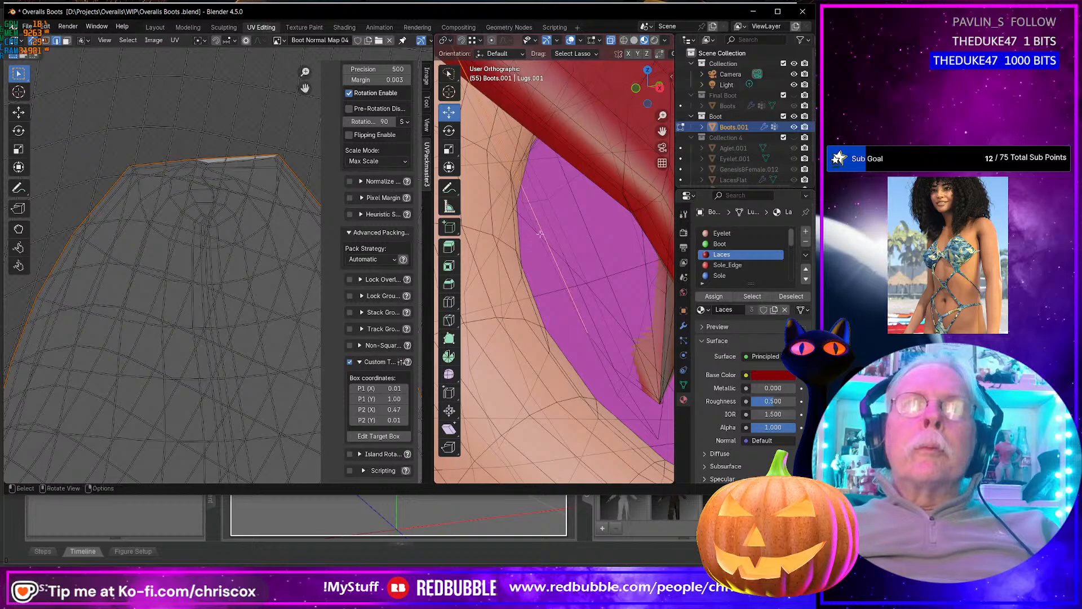
pyautogui.scroll(-4, 540, 233)
pyautogui.scroll(-4, 226, 317)
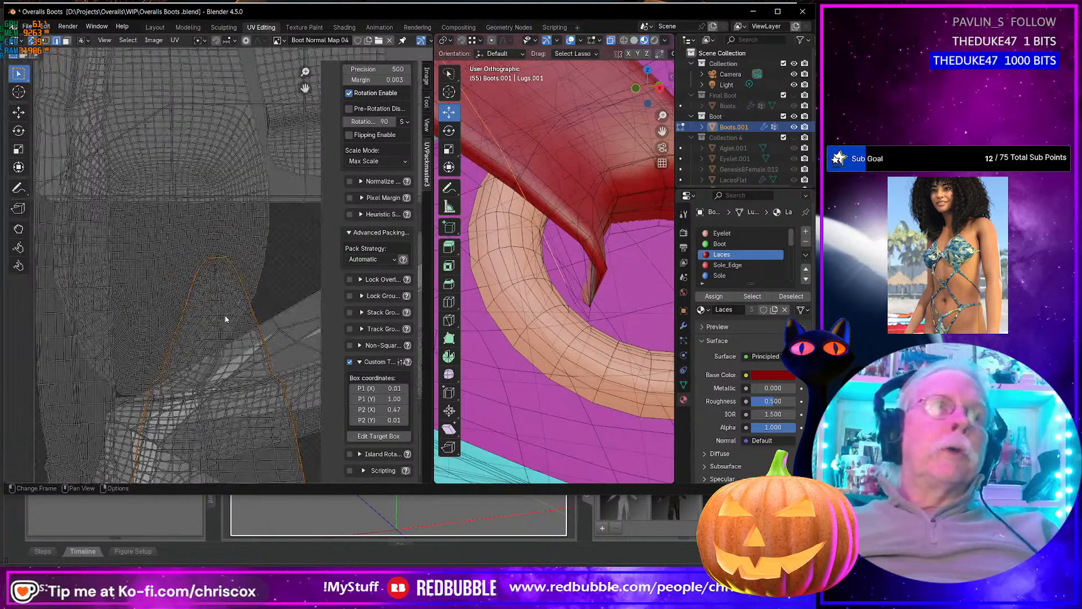
pyautogui.scroll(8, 225, 319)
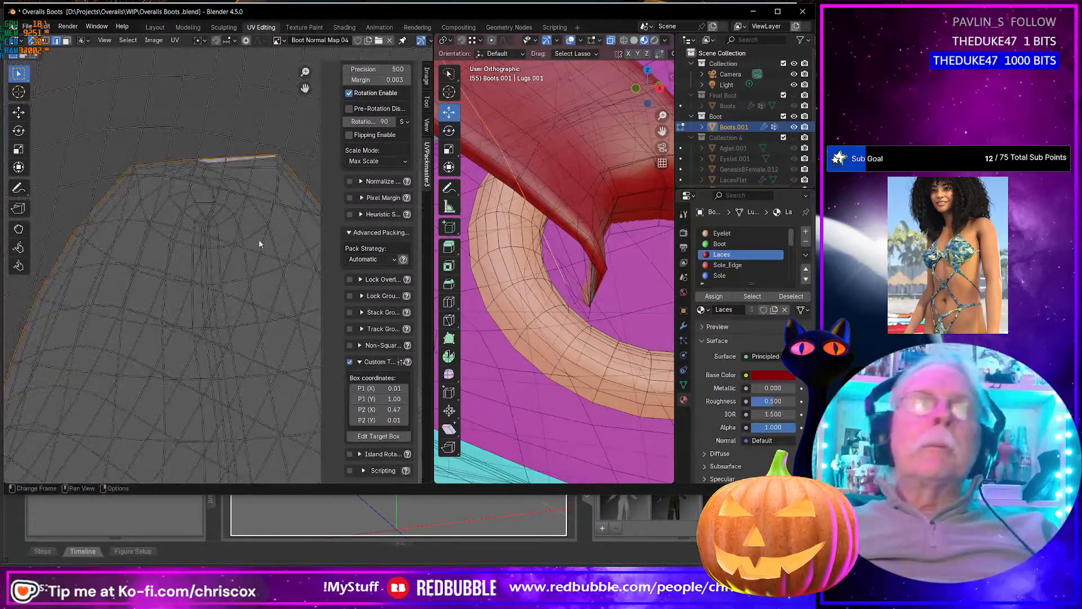
# Step: Select the edge loop running across the lace where it bends into the lowest eyelet and mark it as a seam
pyautogui.moveTo(558, 245); pyautogui.dragTo(580, 206, button='middle')
pyautogui.keyDown('alt'); pyautogui.click(576, 224); pyautogui.keyUp('alt')
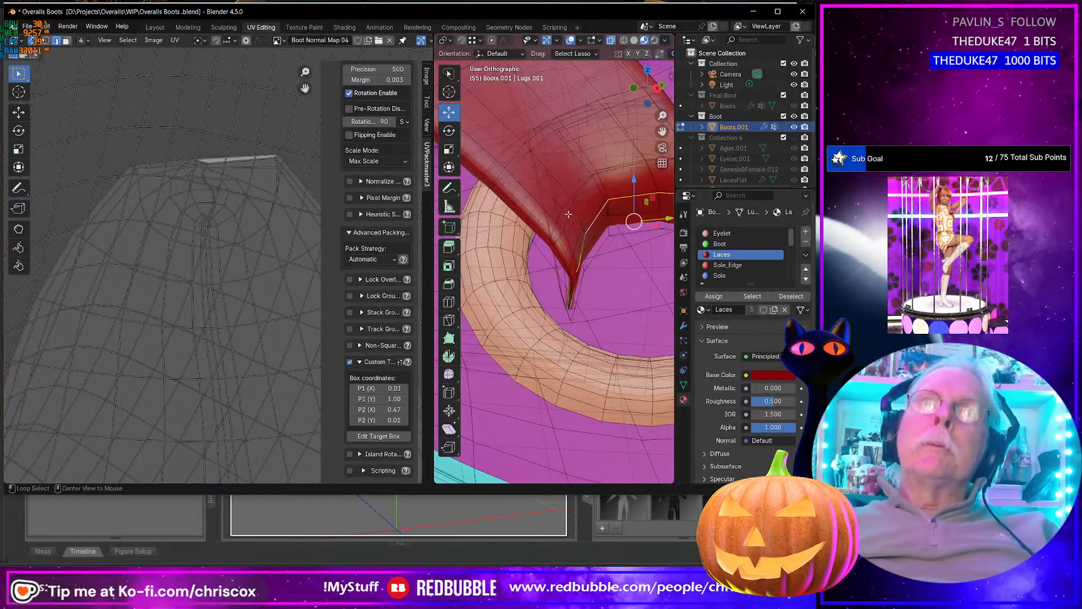
pyautogui.keyDown('alt'); pyautogui.click(568, 214); pyautogui.keyUp('alt')
pyautogui.rightClick(567, 214)
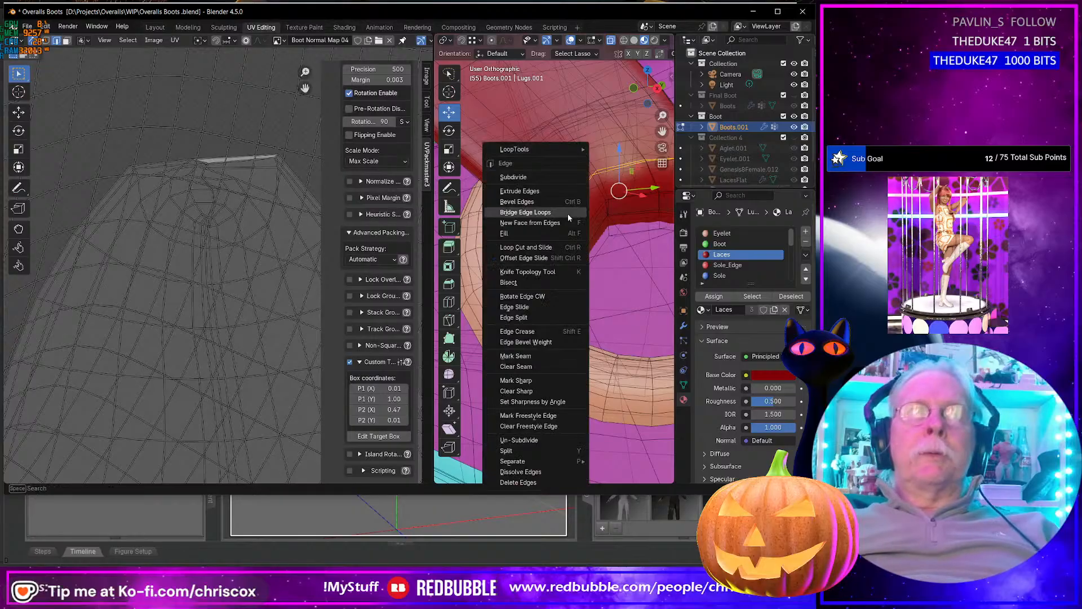
pyautogui.click(533, 355)
pyautogui.scroll(3, 533, 333)
pyautogui.scroll(-5, 533, 334)
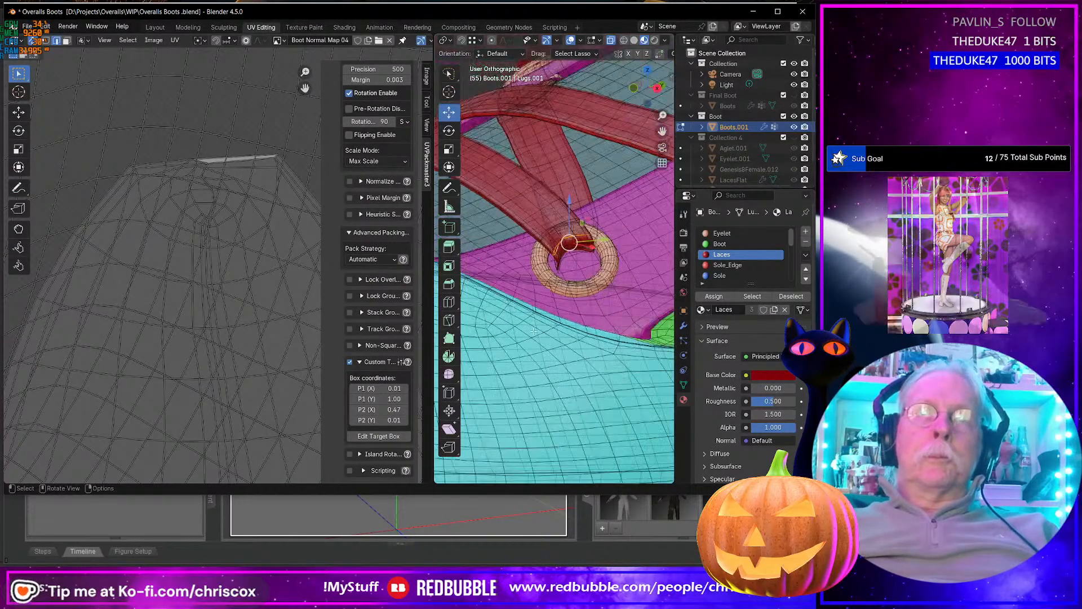
# Step: Select all geometry linked to the new seam, unwrap the laces with the Minimum Stretch method and check the resulting islands
pyautogui.hotkey('ctrl', 'l')
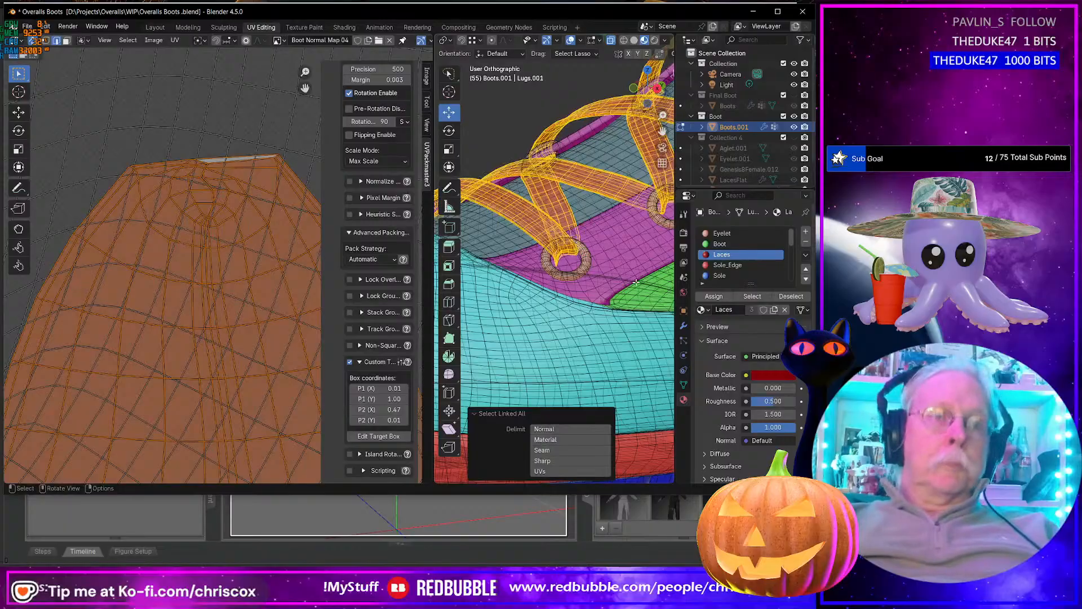
pyautogui.press('u')
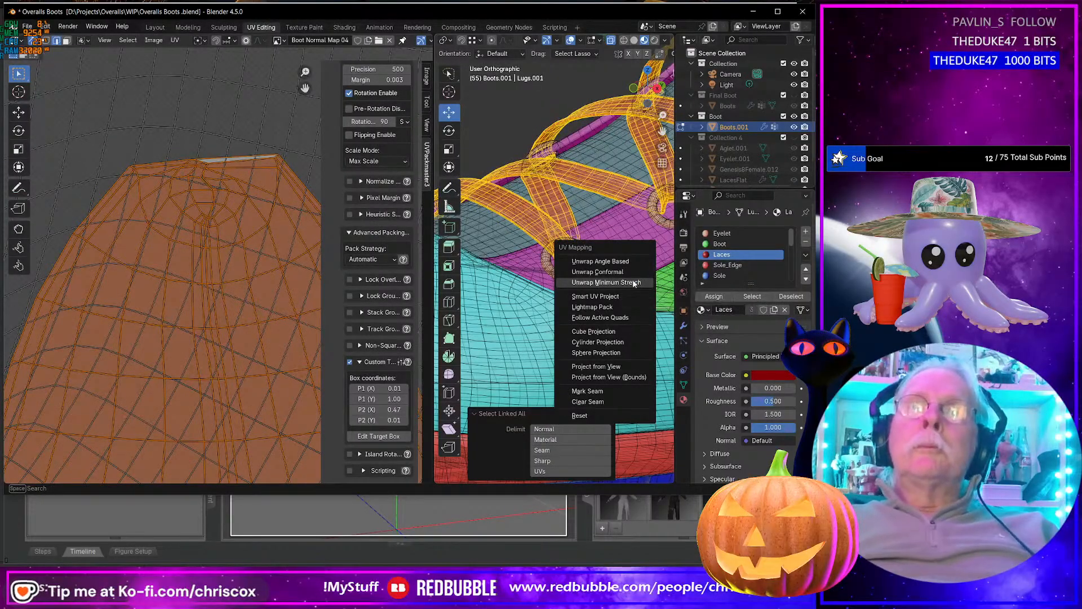
pyautogui.click(635, 282)
pyautogui.scroll(-6, 226, 283)
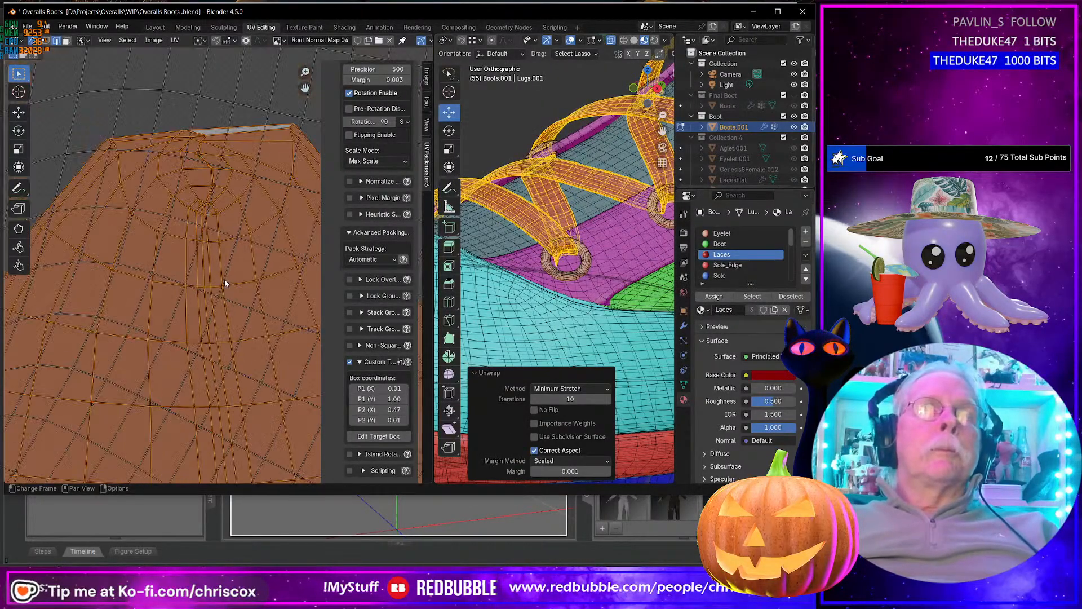
pyautogui.scroll(-2, 224, 282)
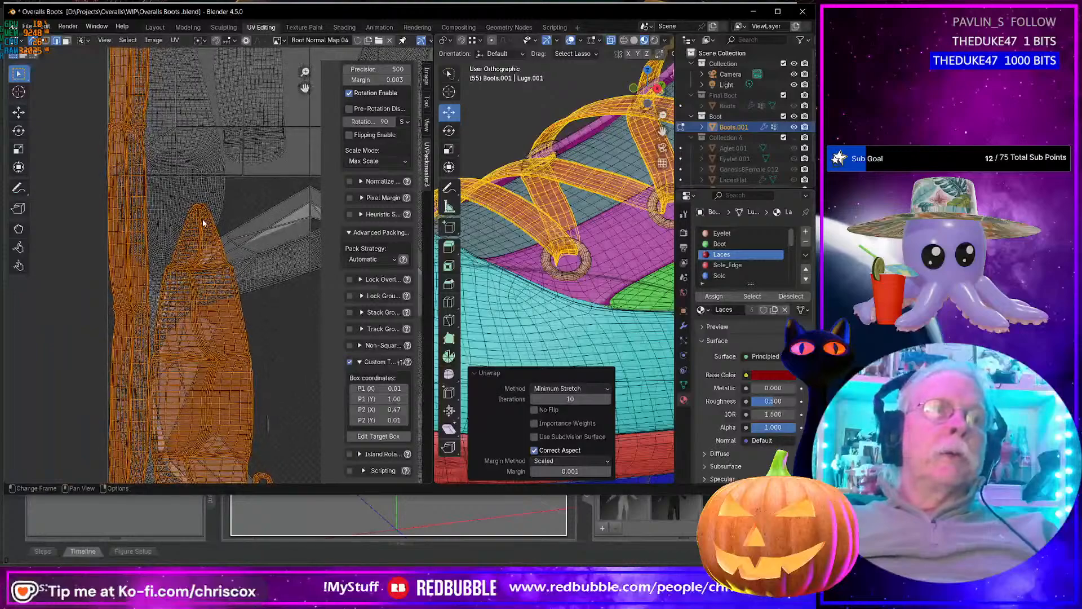
pyautogui.scroll(-4, 208, 262)
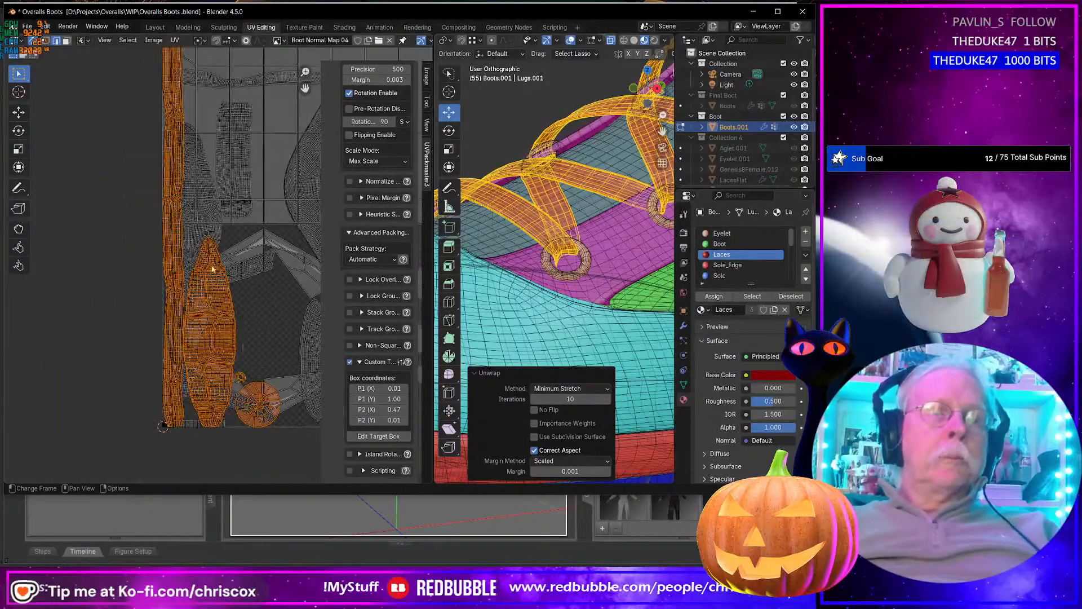
pyautogui.scroll(-1, 206, 263)
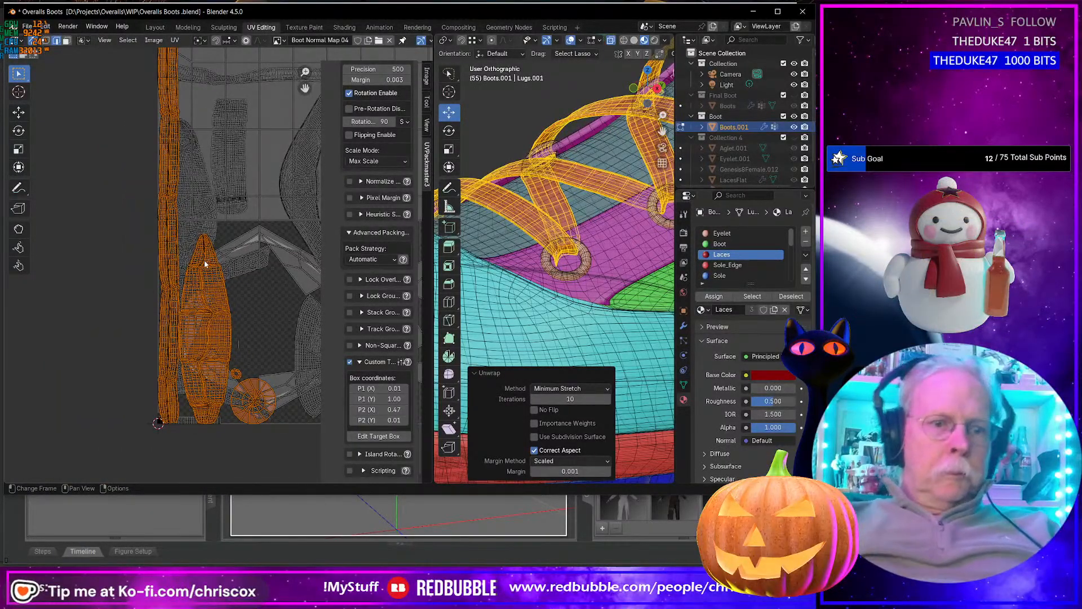
# Step: Unwrap the laces again from the UV editor with Minimum Stretch and move their islands outside the UV tile, beside its vertical edge
pyautogui.press('u')
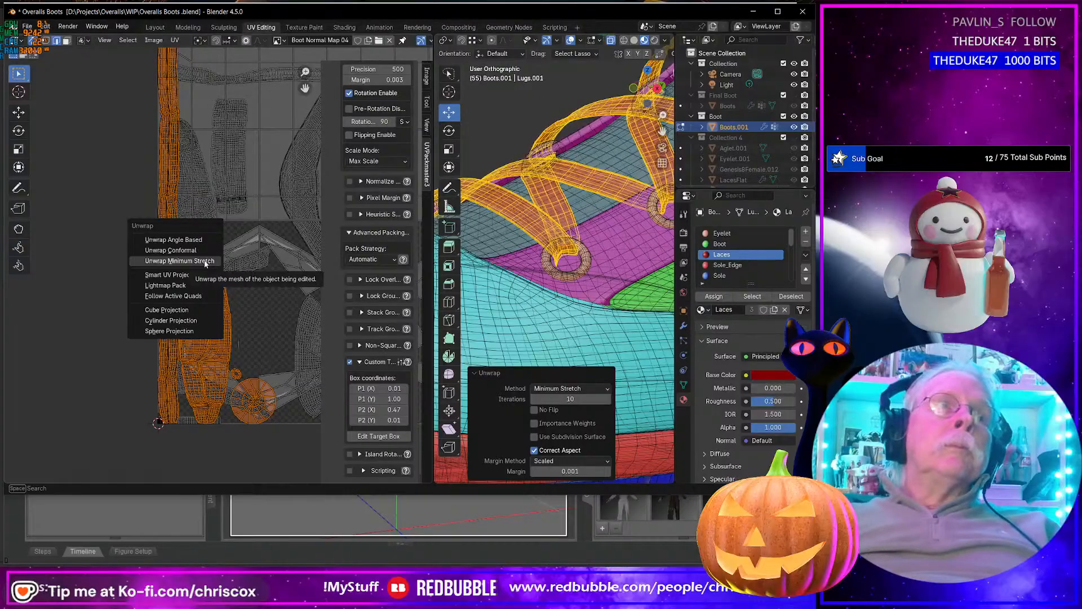
pyautogui.click(215, 267)
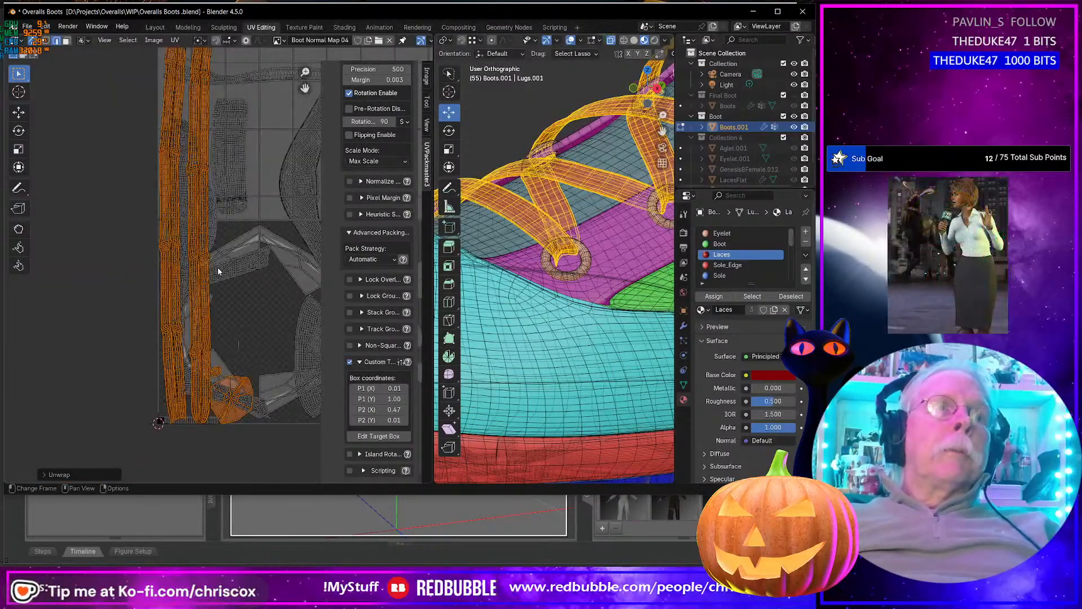
pyautogui.scroll(2, 220, 273)
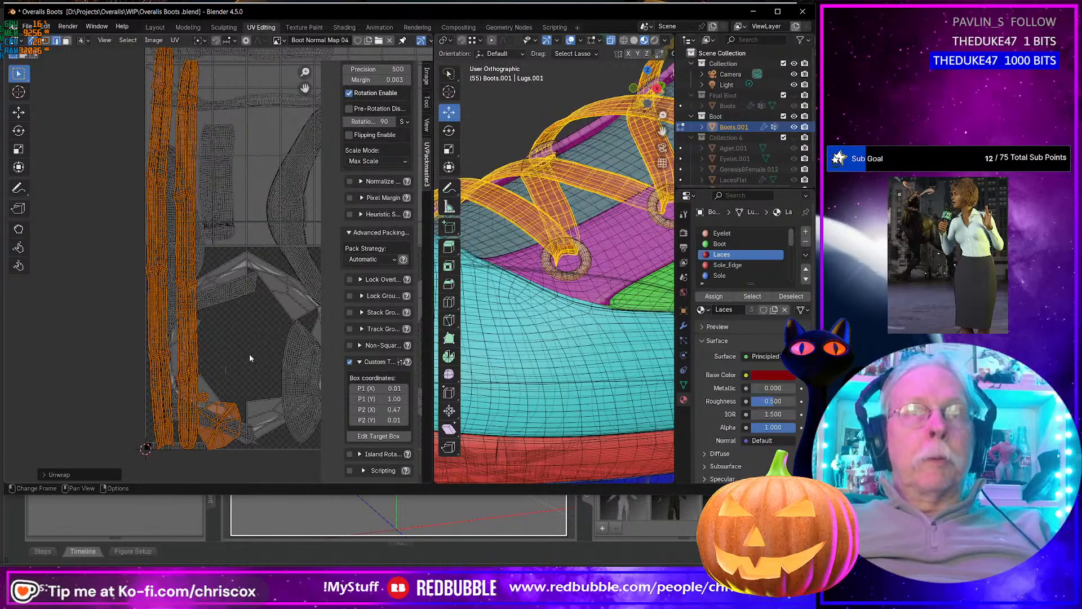
pyautogui.press('g')
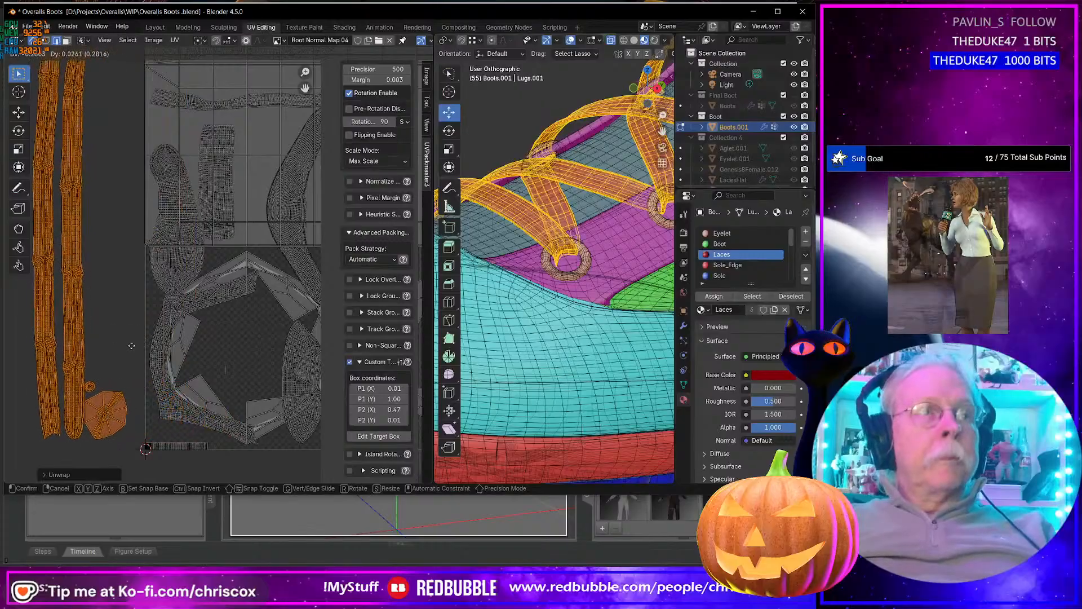
pyautogui.click(122, 355)
pyautogui.scroll(-4, 188, 363)
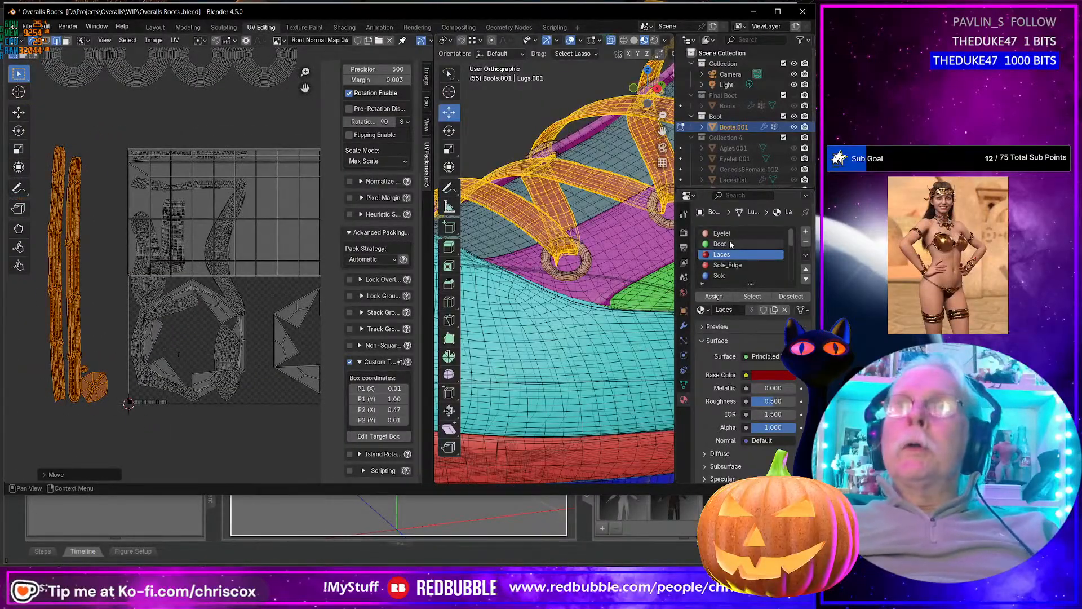
# Step: Clear the lace selection, select all faces using the Sole_Edge material and view them on the boot and in the UV layout
pyautogui.click(731, 265)
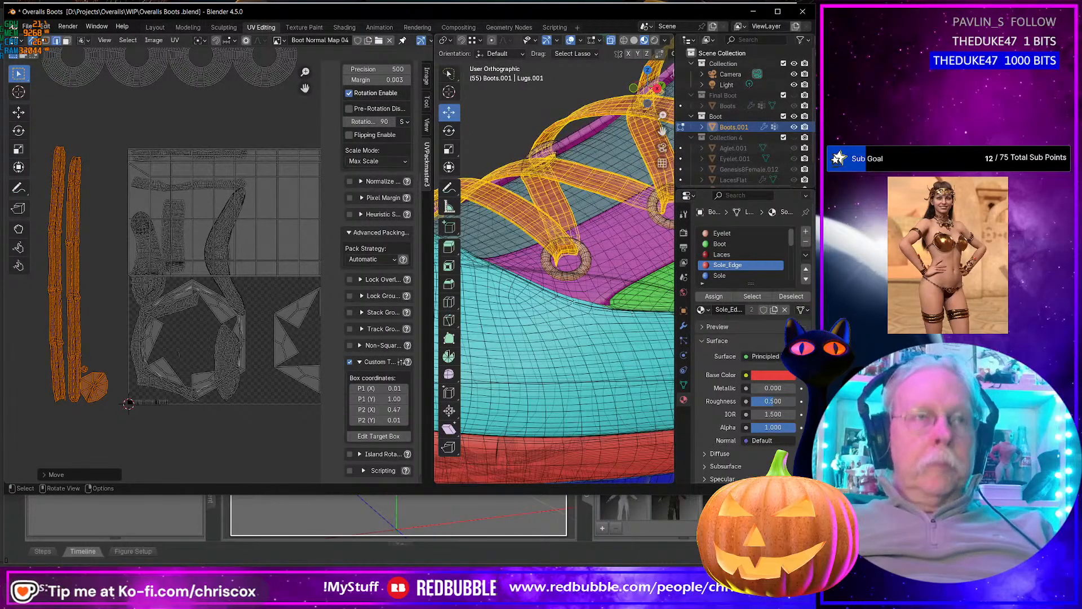
pyautogui.press('a')
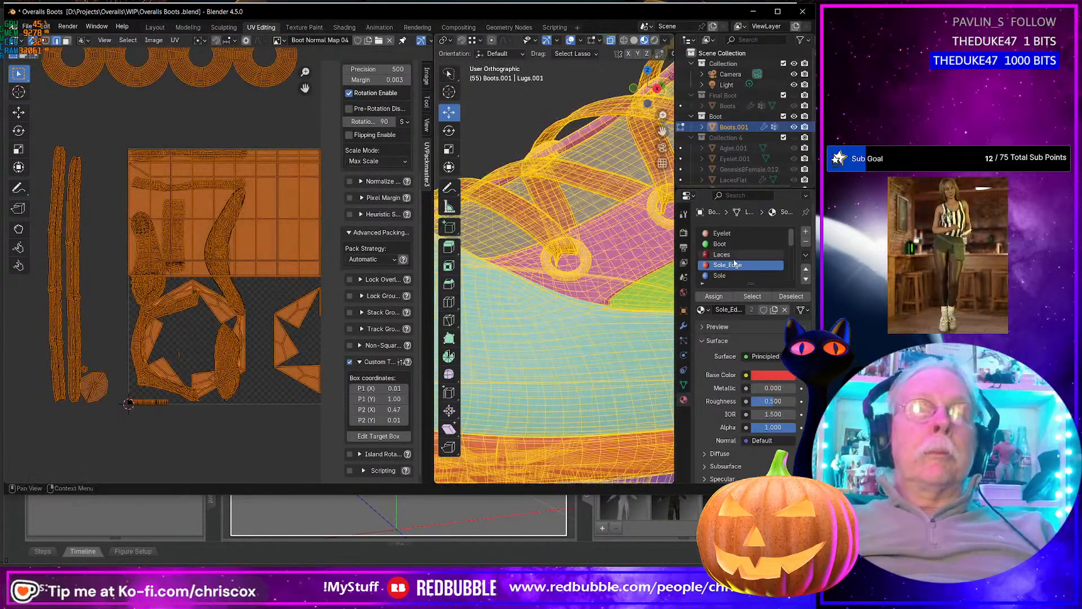
pyautogui.click(480, 151)
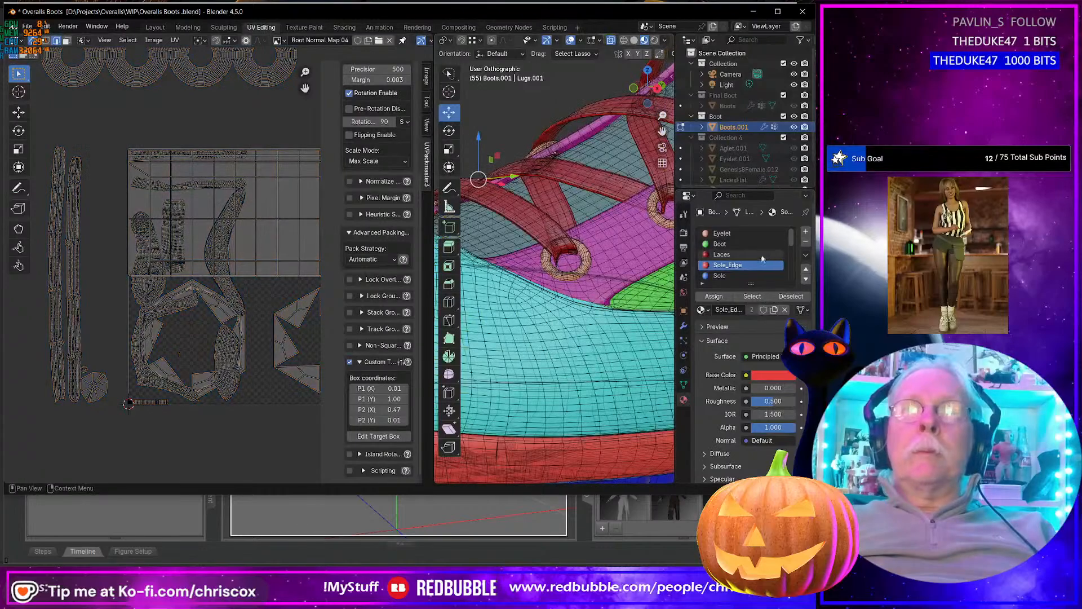
pyautogui.click(752, 296)
pyautogui.scroll(3, 160, 320)
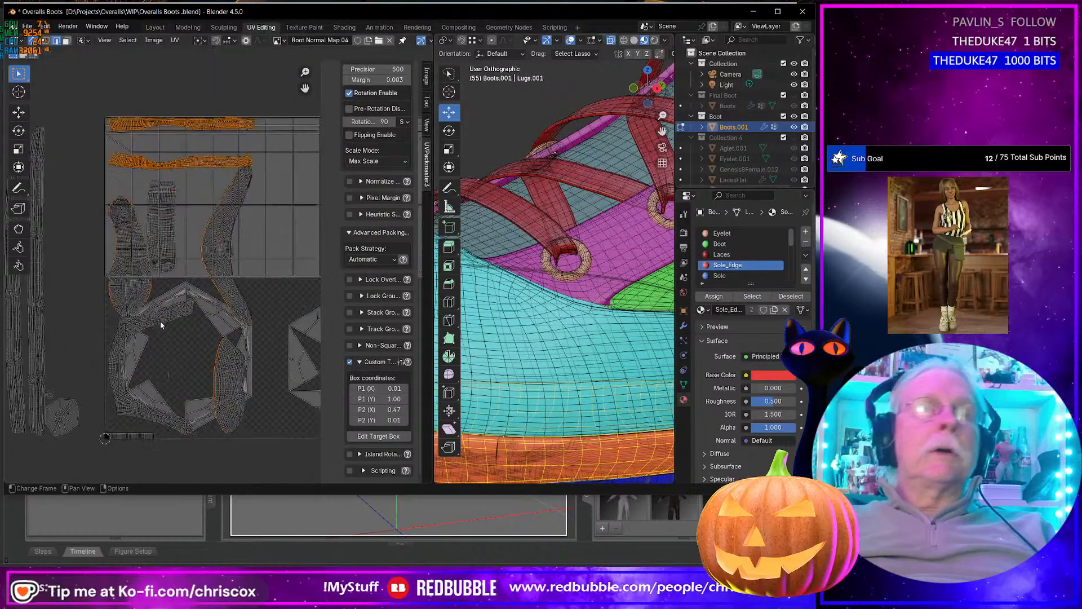
pyautogui.scroll(-5, 160, 320)
pyautogui.moveTo(186, 293); pyautogui.dragTo(118, 282, button='middle')
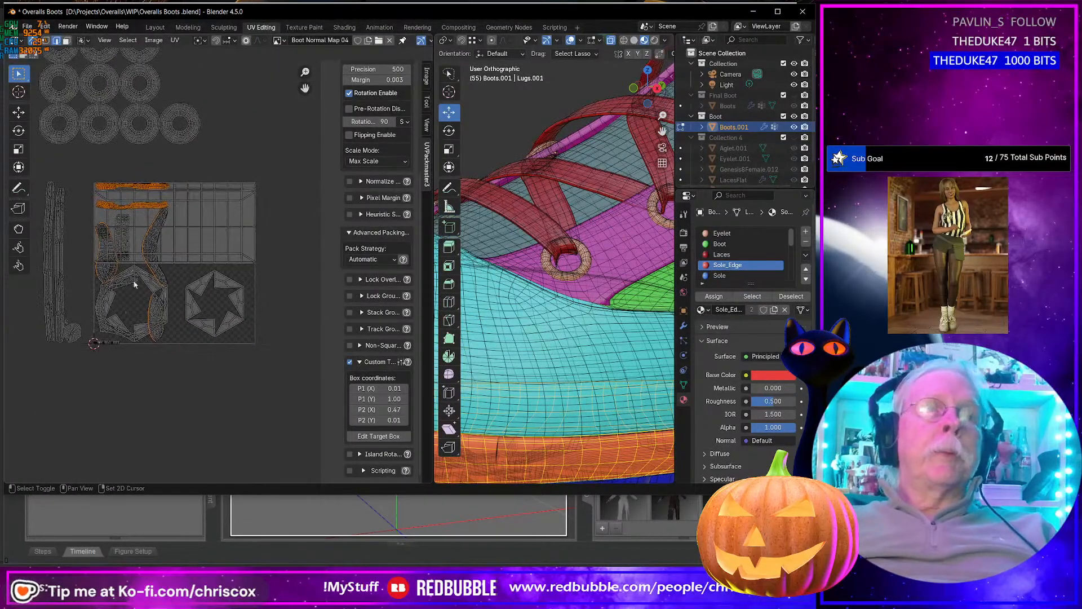
pyautogui.scroll(-8, 638, 407)
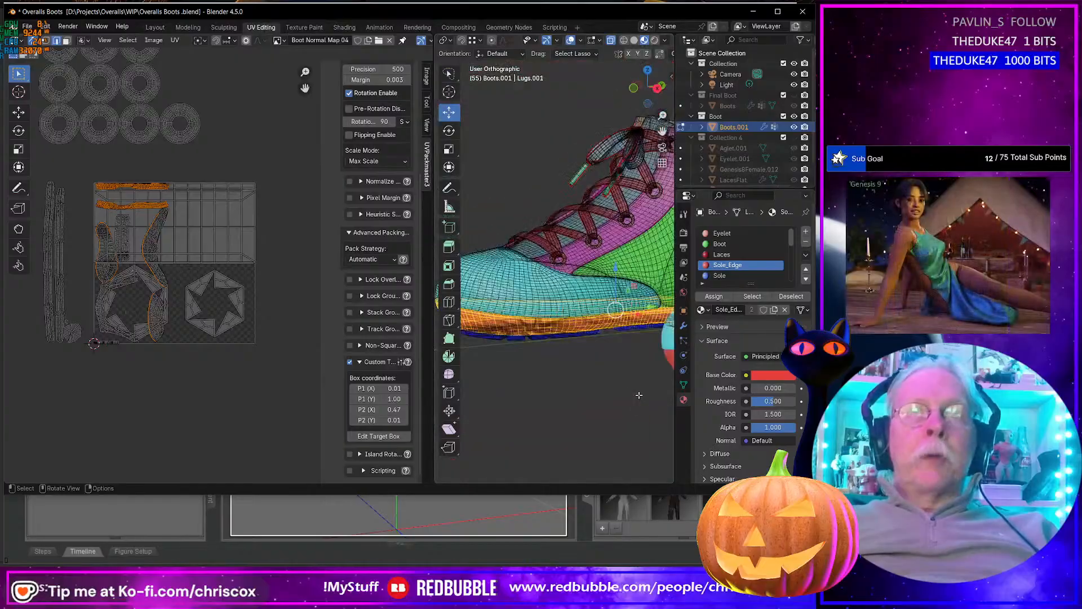
# Step: Mark the vertical edge path across the sole edge at the back of the heel, from upper rim to sole, as a seam
pyautogui.moveTo(638, 407); pyautogui.dragTo(571, 356, button='middle')
pyautogui.scroll(8, 474, 374)
pyautogui.click(611, 40)
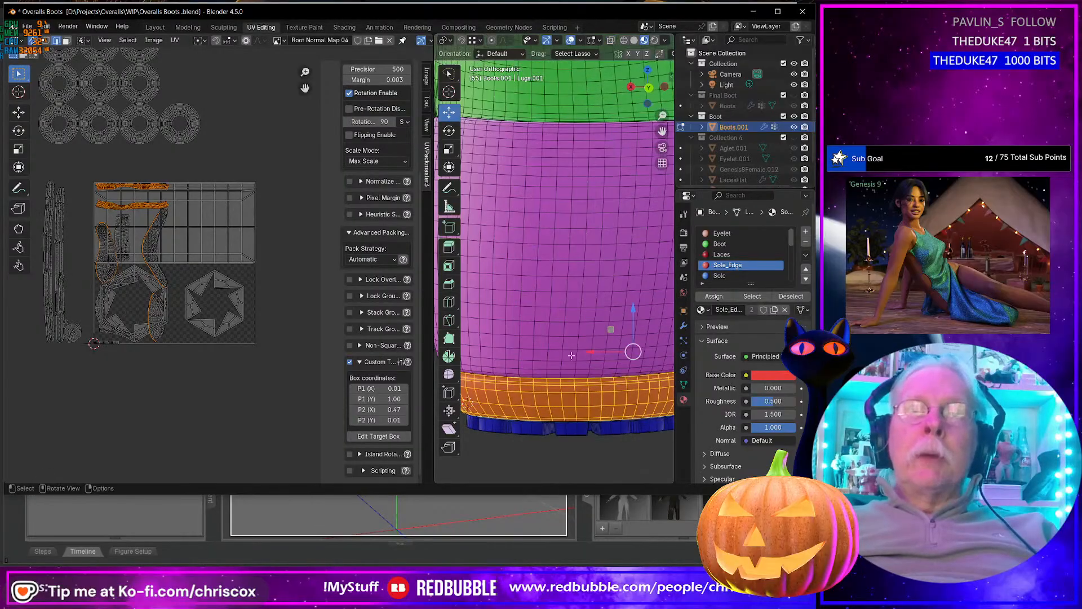
pyautogui.click(533, 380)
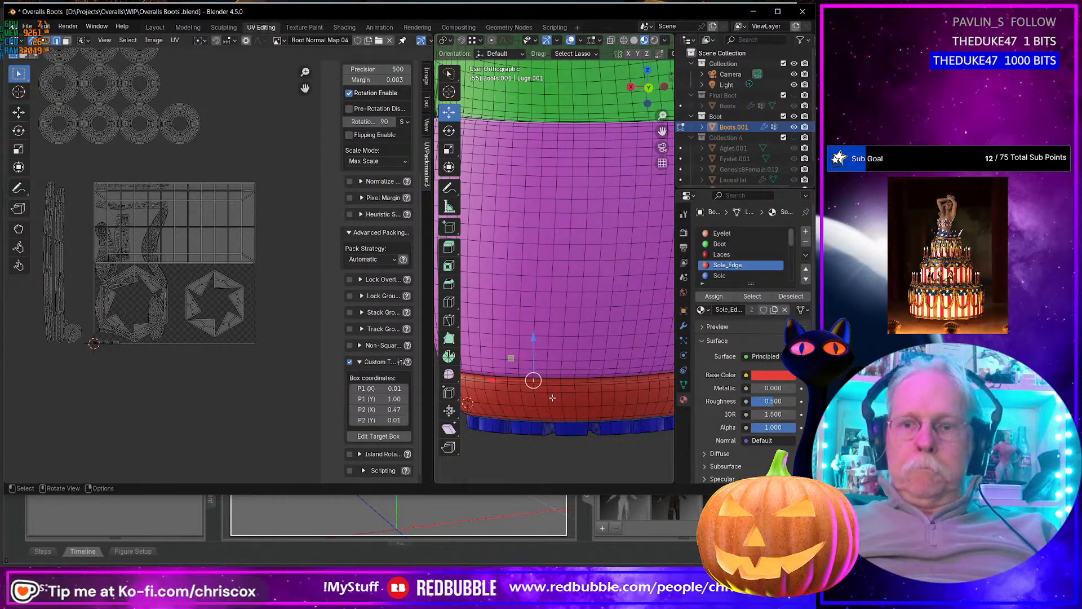
pyautogui.press('KP_Decimal')
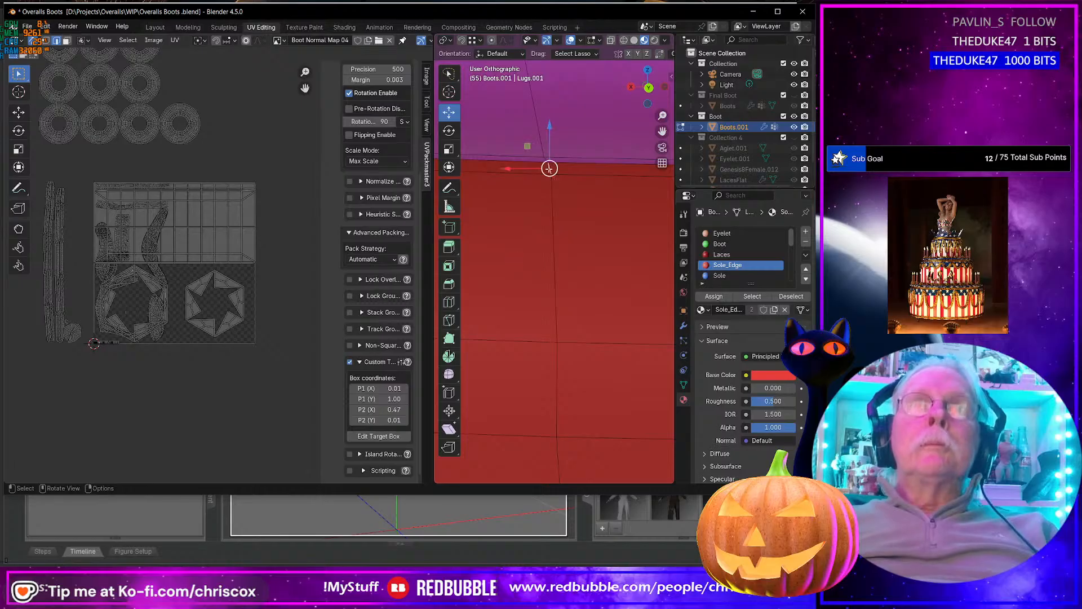
pyautogui.moveTo(554, 164); pyautogui.dragTo(589, 216, button='middle')
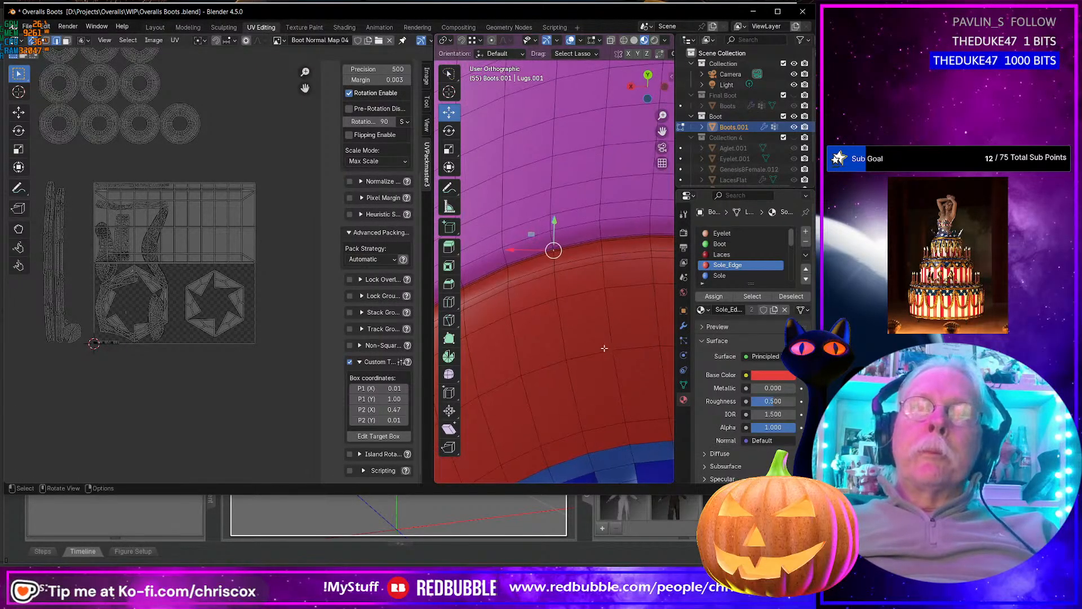
pyautogui.keyDown('ctrl'); pyautogui.click(586, 444); pyautogui.keyUp('ctrl')
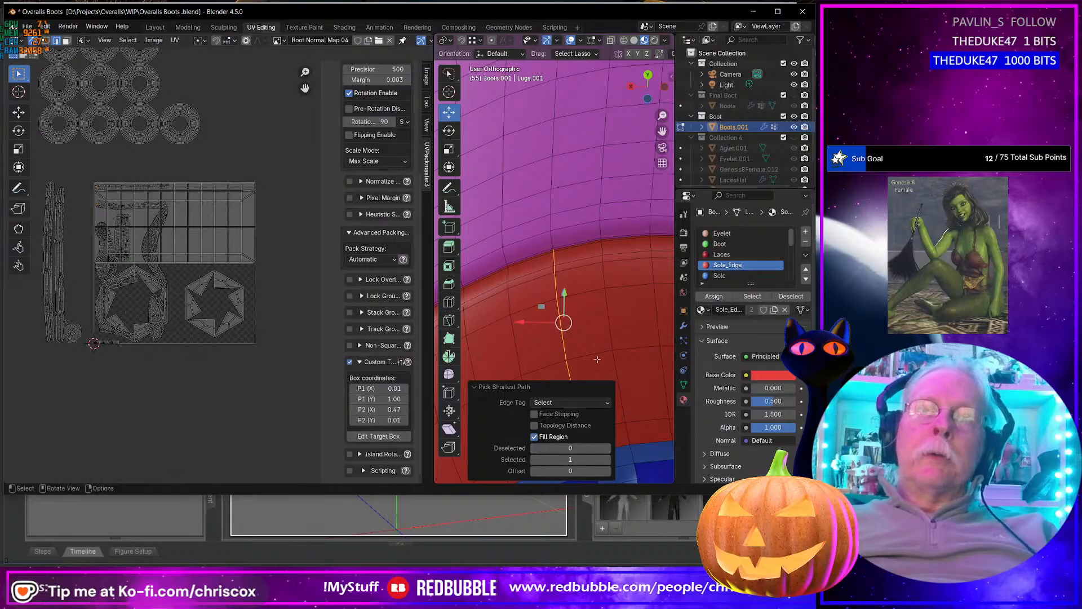
pyautogui.rightClick(562, 345)
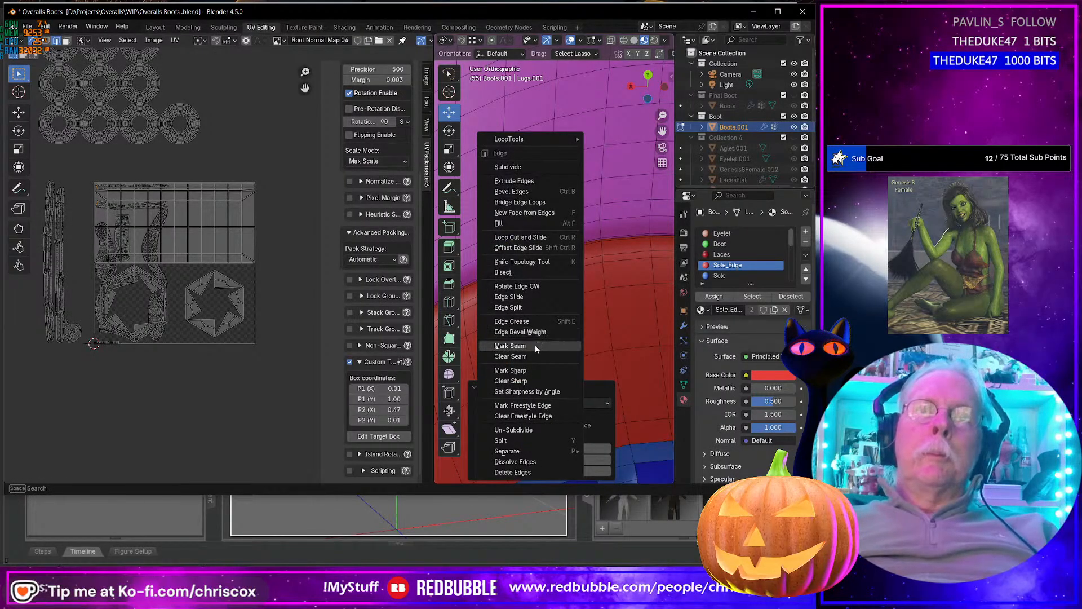
pyautogui.click(535, 345)
# Step: Select all faces using the Sole_Edge material, unwrap them with Minimum Stretch and inspect the resulting island
pyautogui.scroll(-4, 547, 345)
pyautogui.scroll(-3, 547, 346)
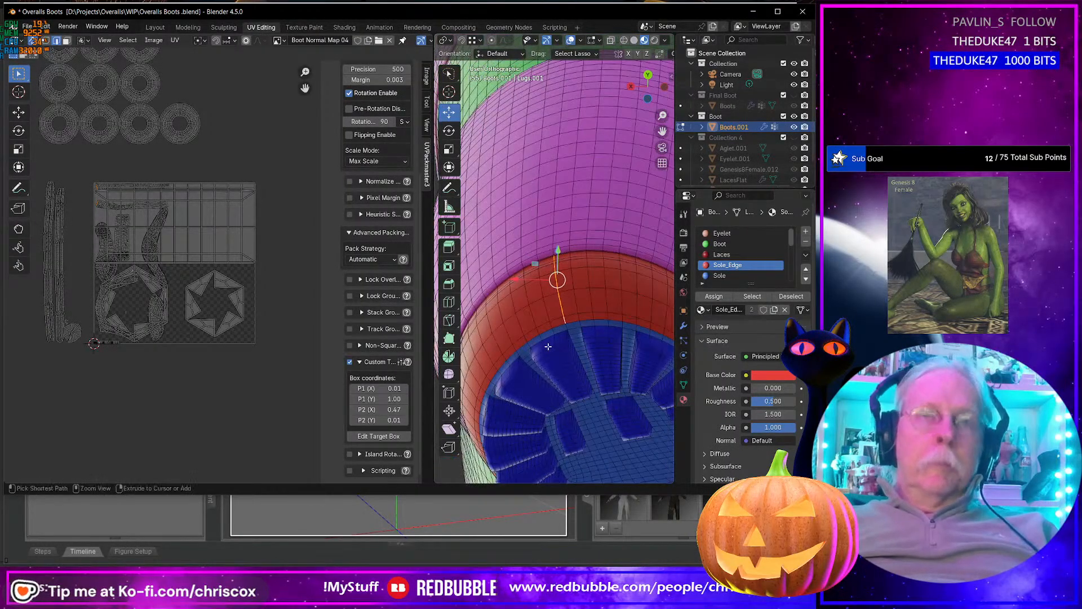
pyautogui.hotkey('ctrl', 'l')
pyautogui.hotkey('ctrl', 'z')
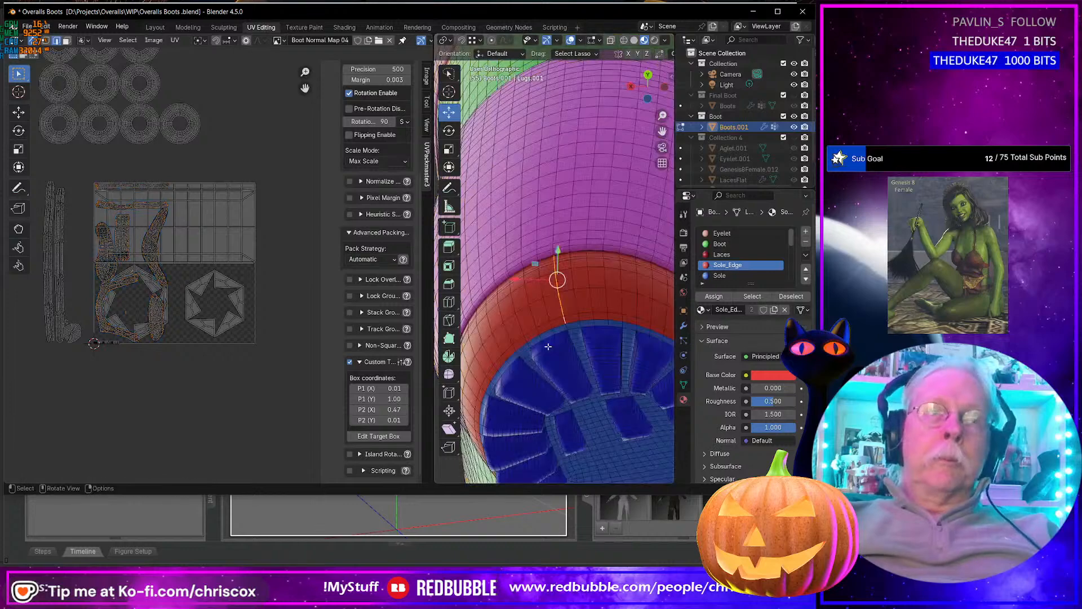
pyautogui.click(752, 296)
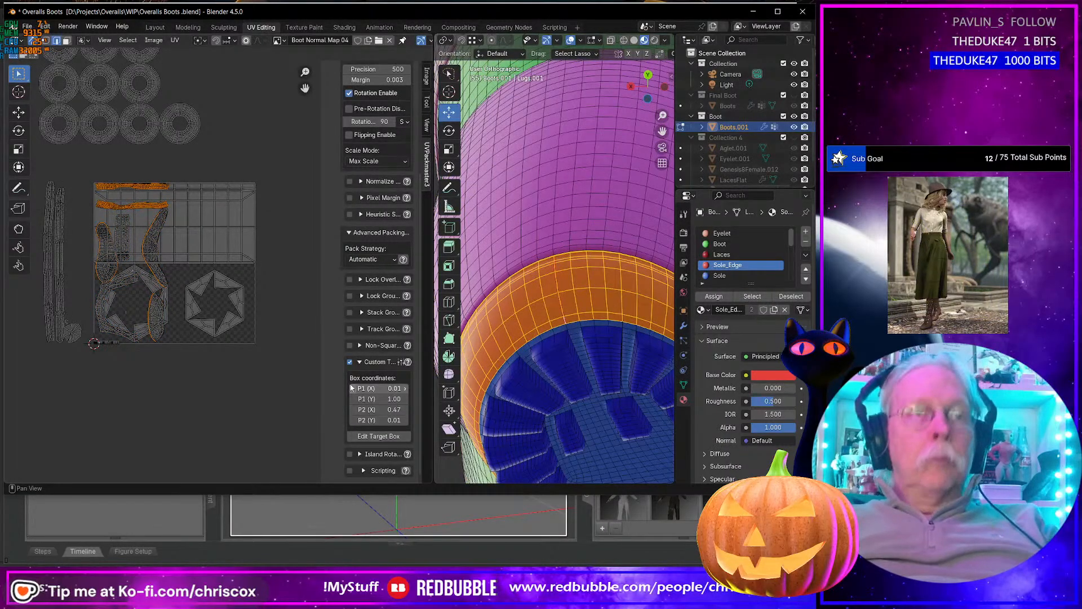
pyautogui.press('u')
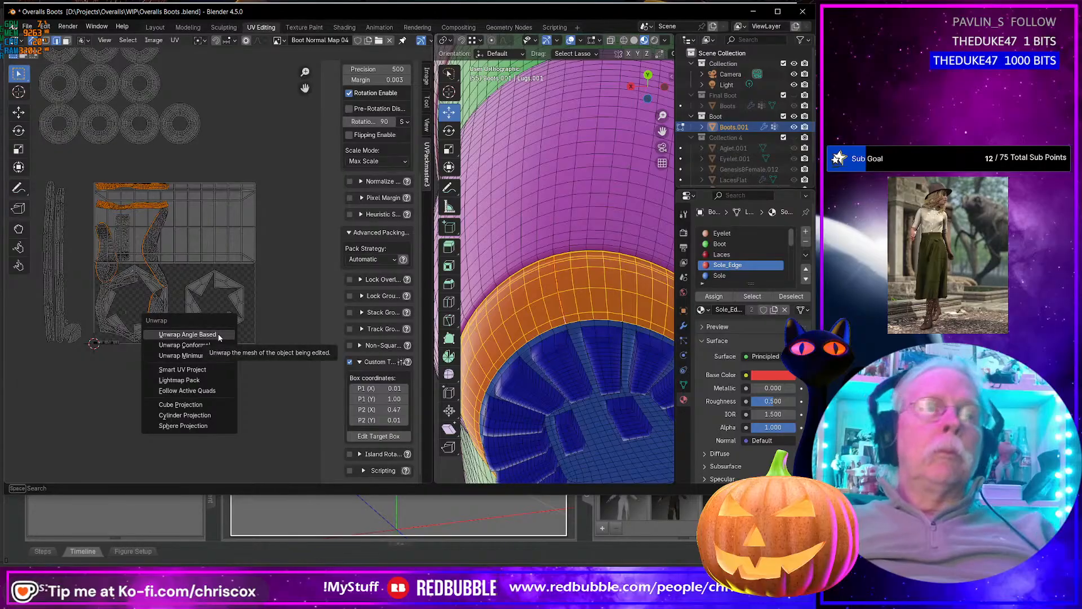
pyautogui.click(217, 355)
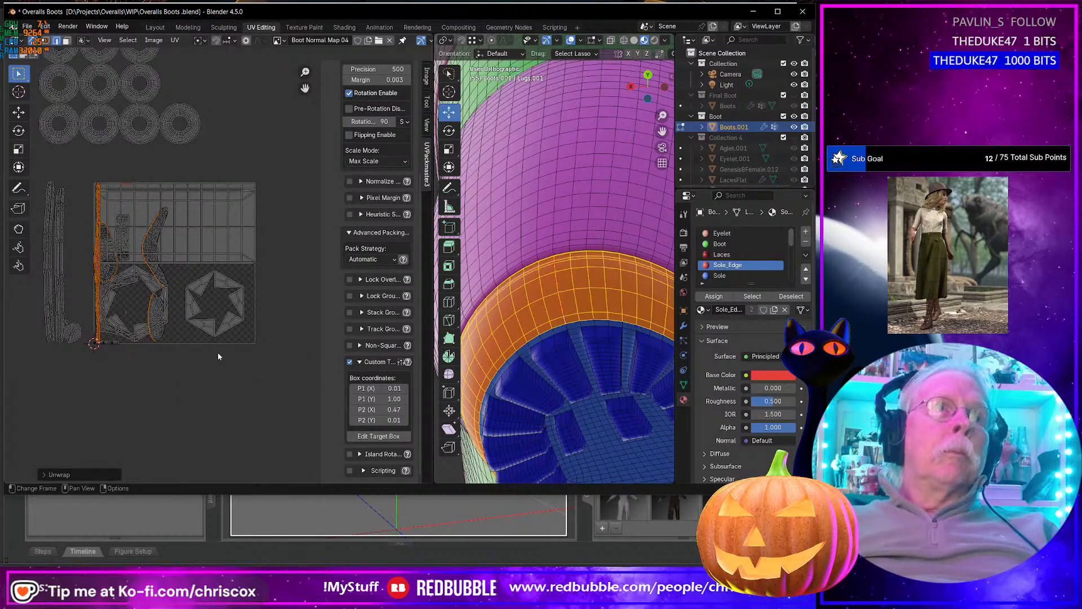
pyautogui.scroll(5, 217, 353)
pyautogui.moveTo(312, 374); pyautogui.dragTo(401, 432, button='middle')
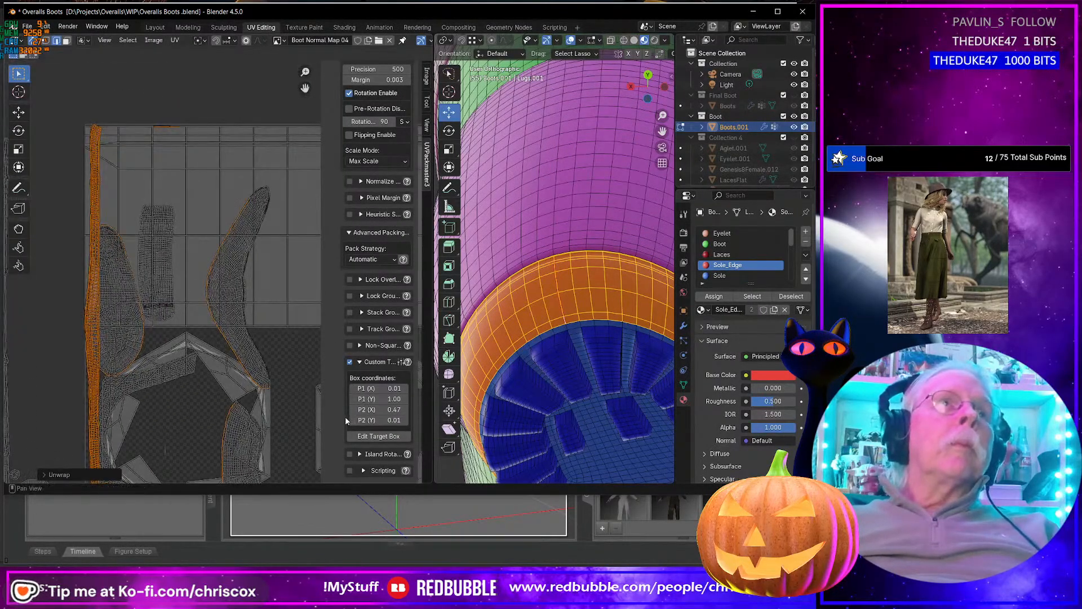
pyautogui.scroll(-1, 335, 418)
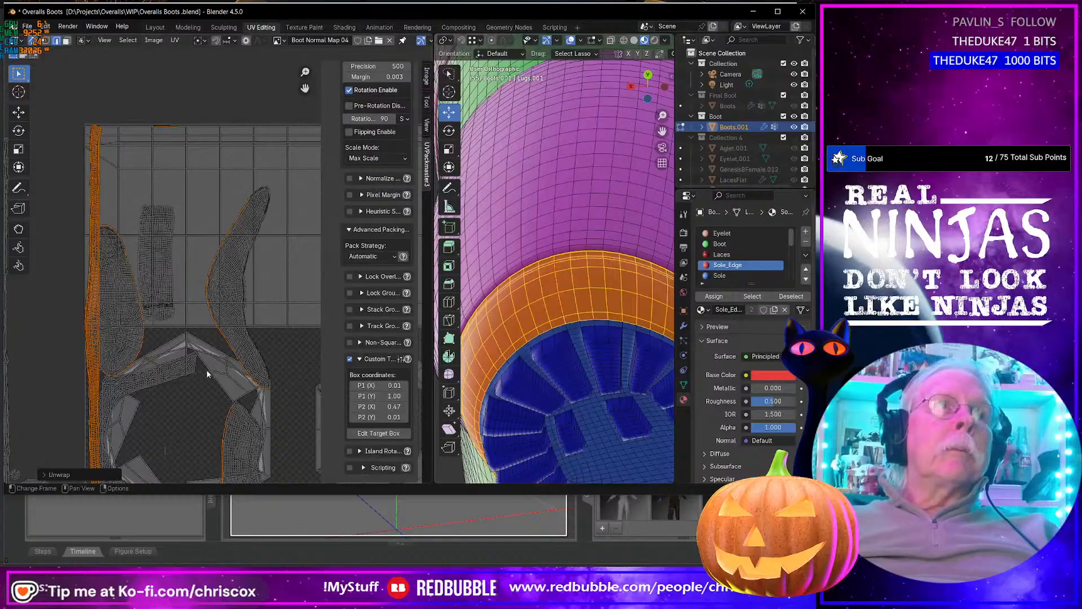
# Step: Try unwrapping the Sole and Sole_Lugs faces together with Minimum Stretch, and undo that unwrap
pyautogui.scroll(-6, 607, 345)
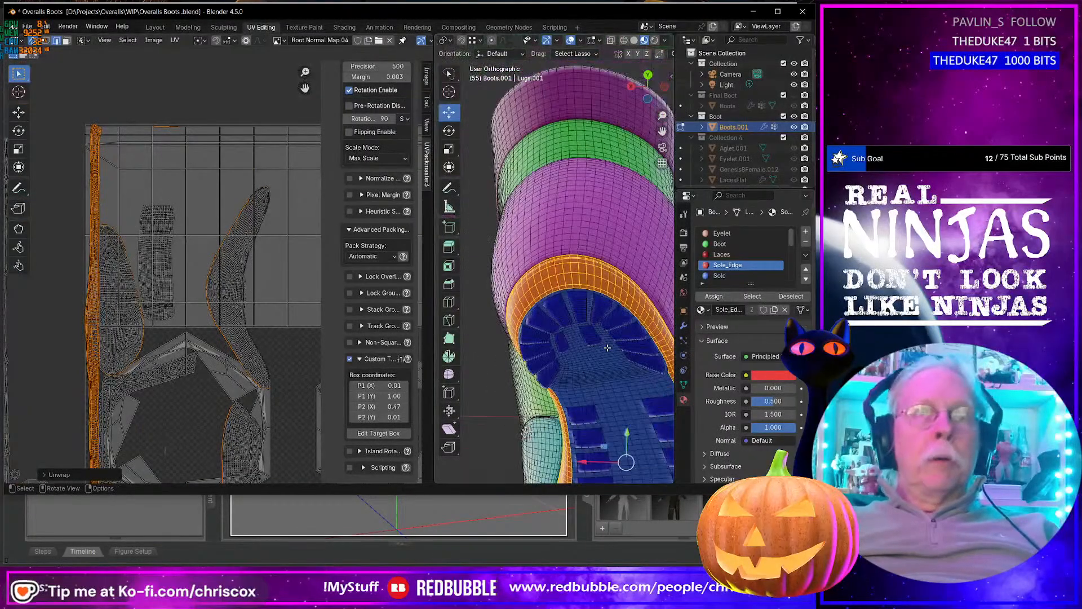
pyautogui.moveTo(608, 345); pyautogui.dragTo(617, 394, button='middle')
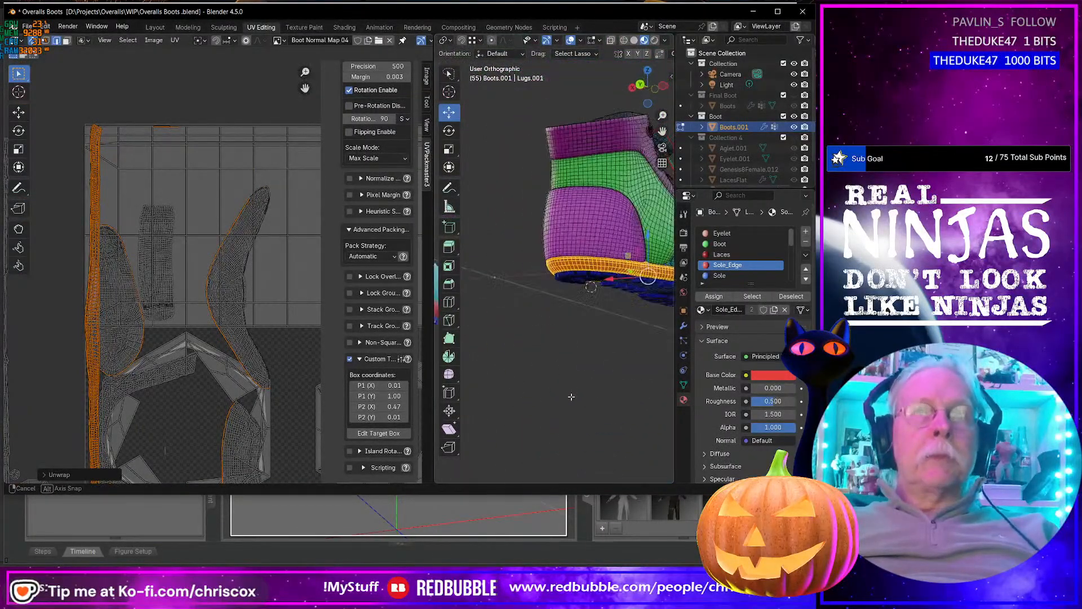
pyautogui.click(723, 277)
pyautogui.hotkey('alt', 'a')
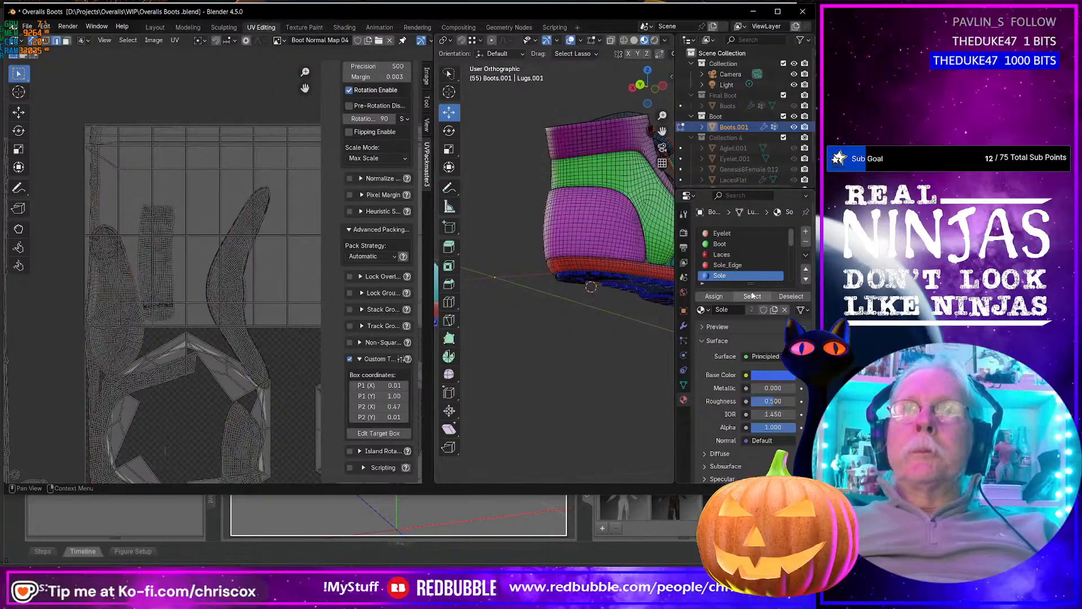
pyautogui.click(752, 296)
pyautogui.scroll(-2, 742, 265)
pyautogui.click(743, 265)
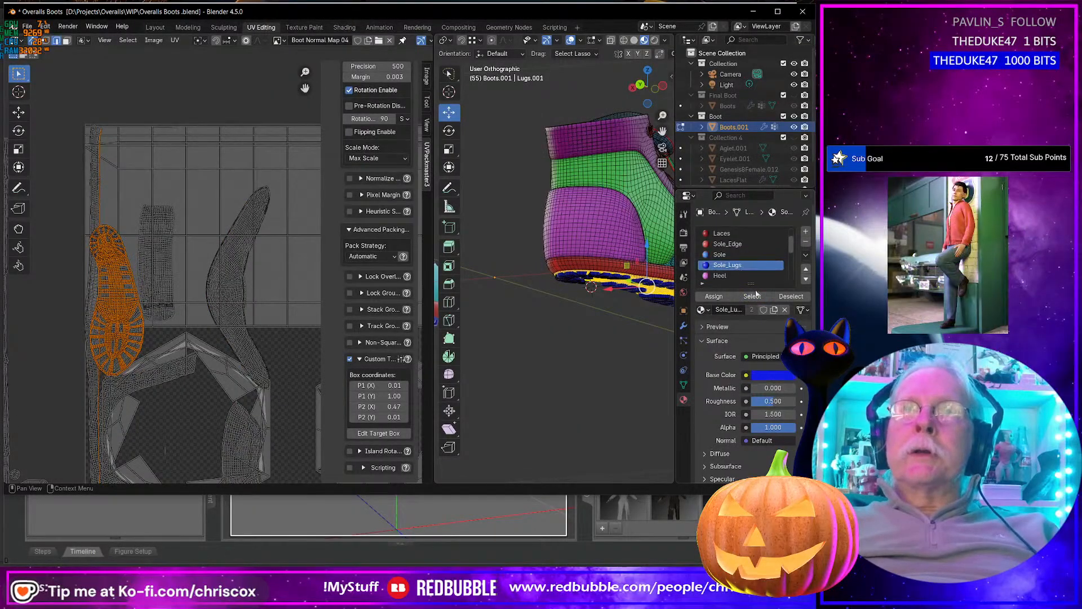
pyautogui.click(752, 296)
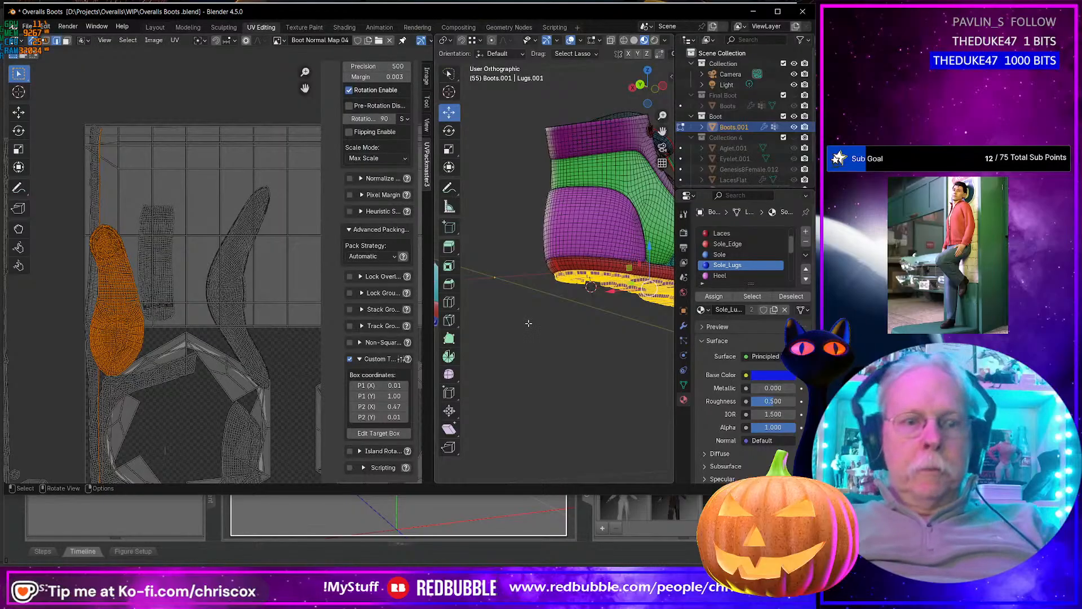
pyautogui.press('u')
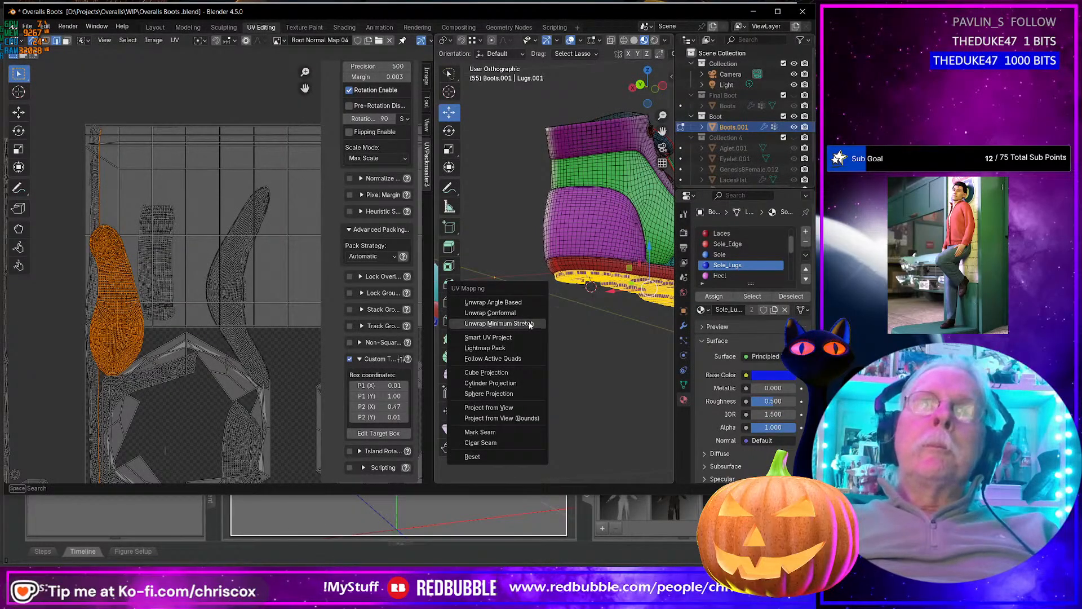
pyautogui.press('Return')
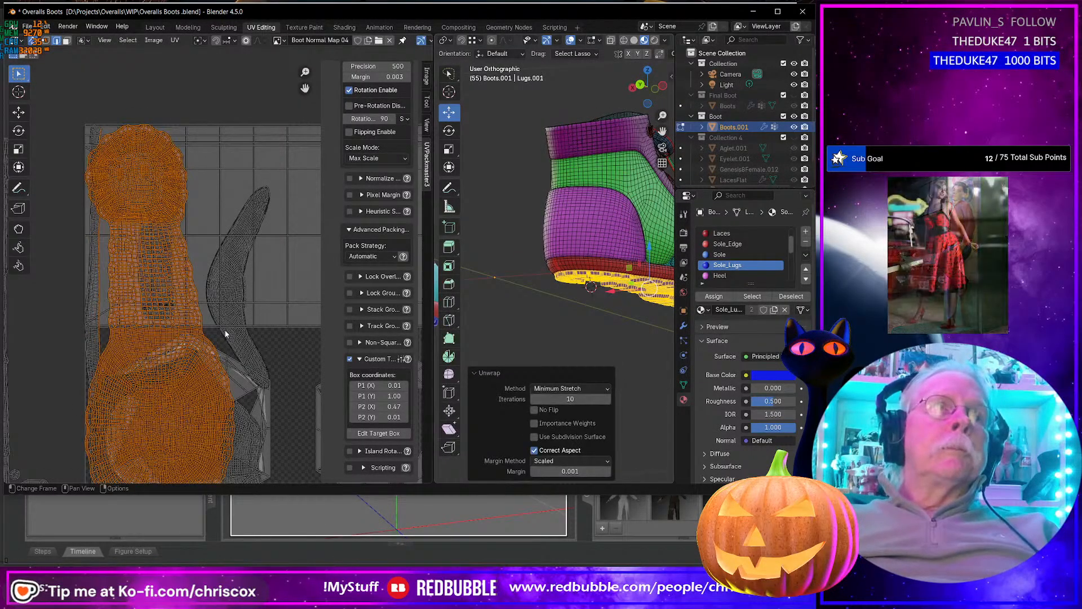
pyautogui.scroll(-3, 225, 334)
pyautogui.scroll(3, 224, 334)
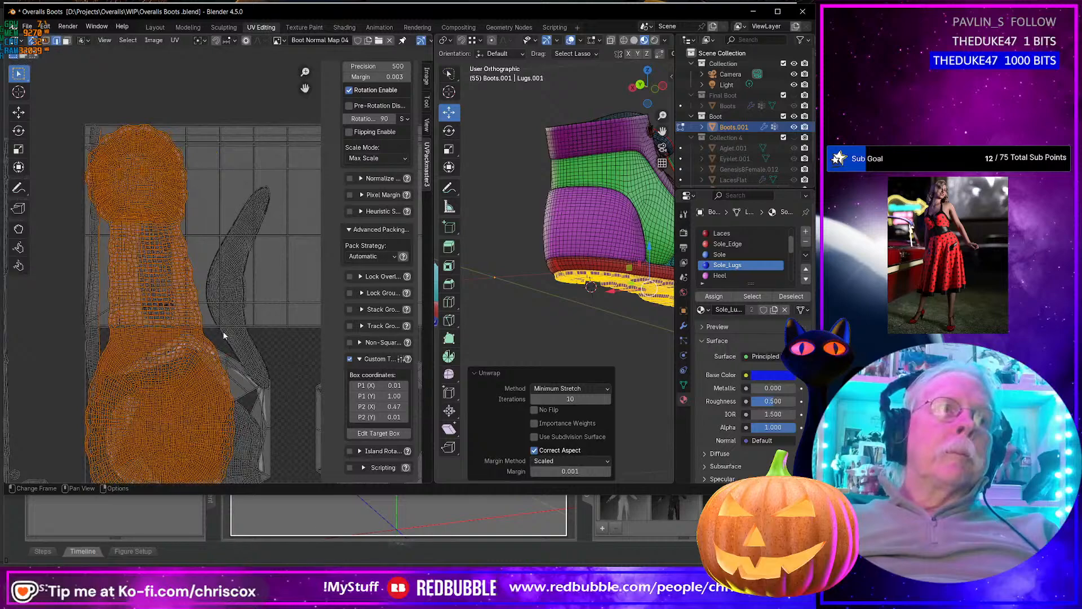
pyautogui.scroll(-2, 224, 335)
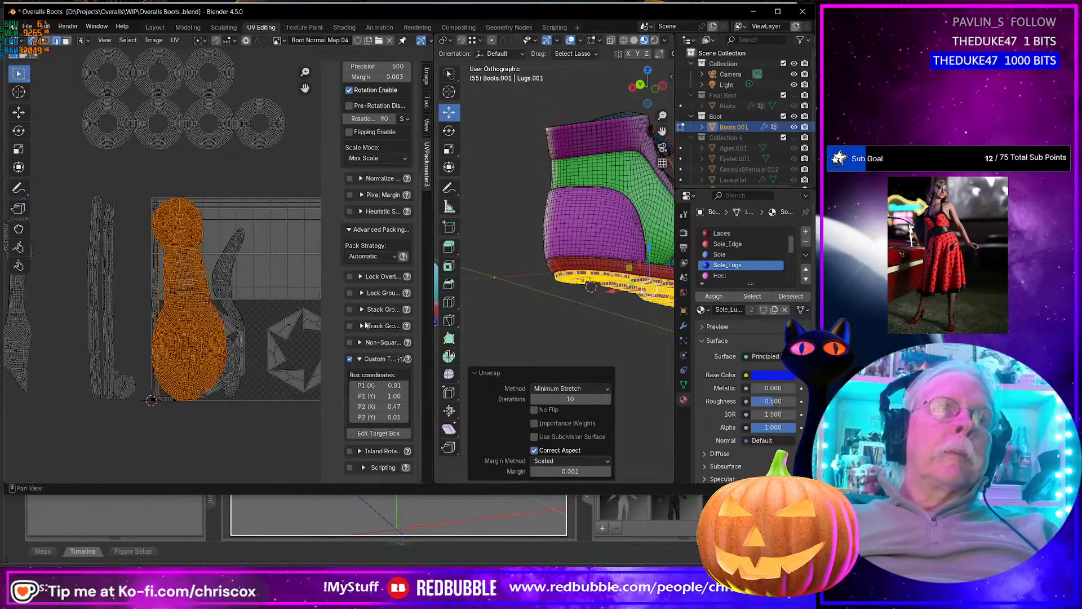
pyautogui.hotkey('ctrl', 'z')
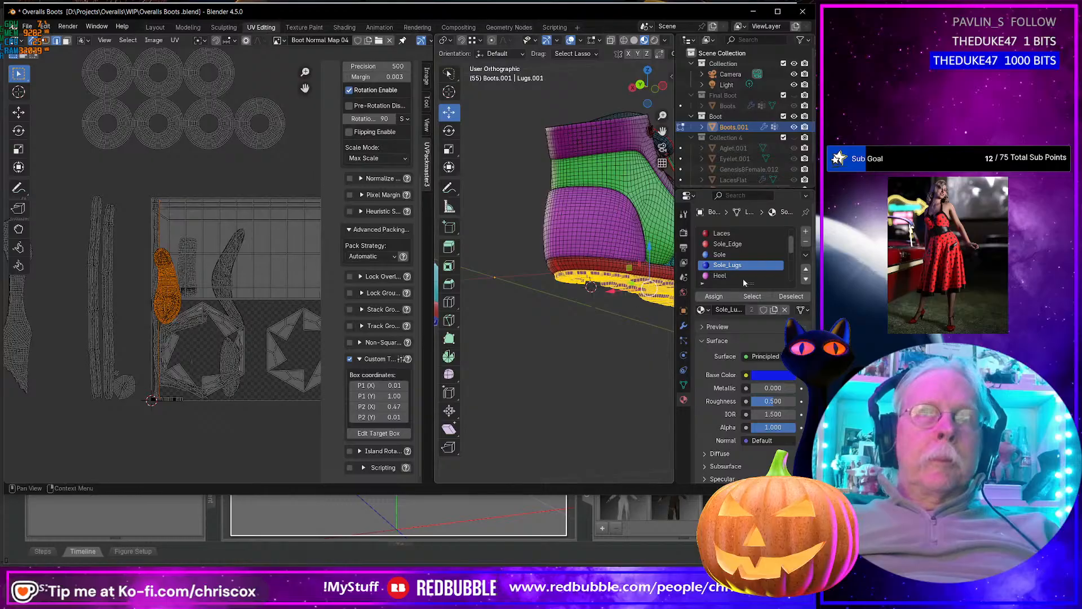
# Step: Clear the selection, select only the faces using the Sole_Lugs material and unwrap them with Minimum Stretch
pyautogui.click(724, 254)
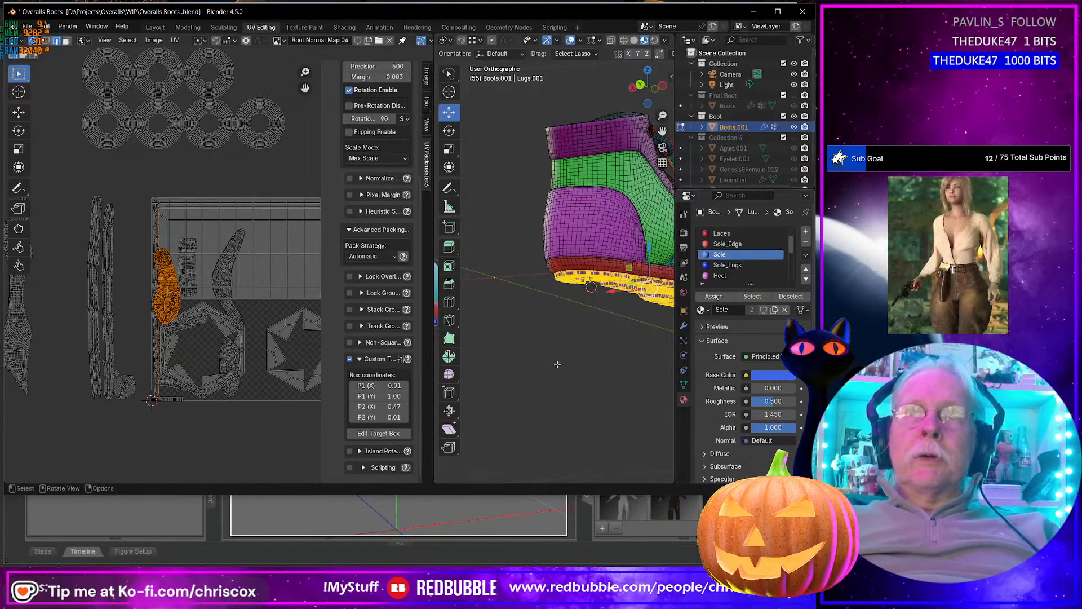
pyautogui.click(727, 265)
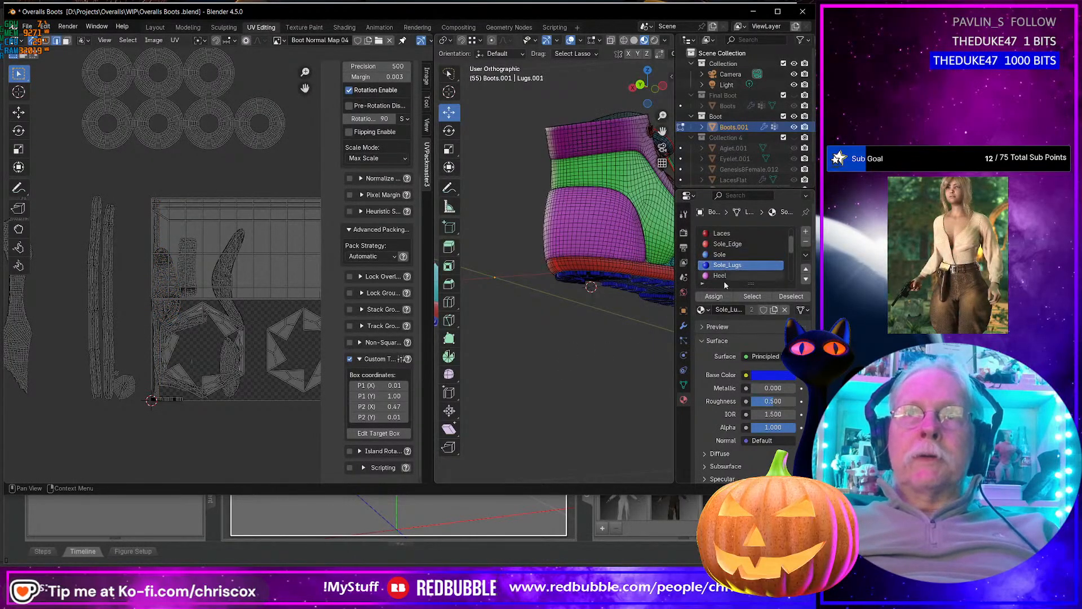
pyautogui.click(752, 296)
pyautogui.press('u')
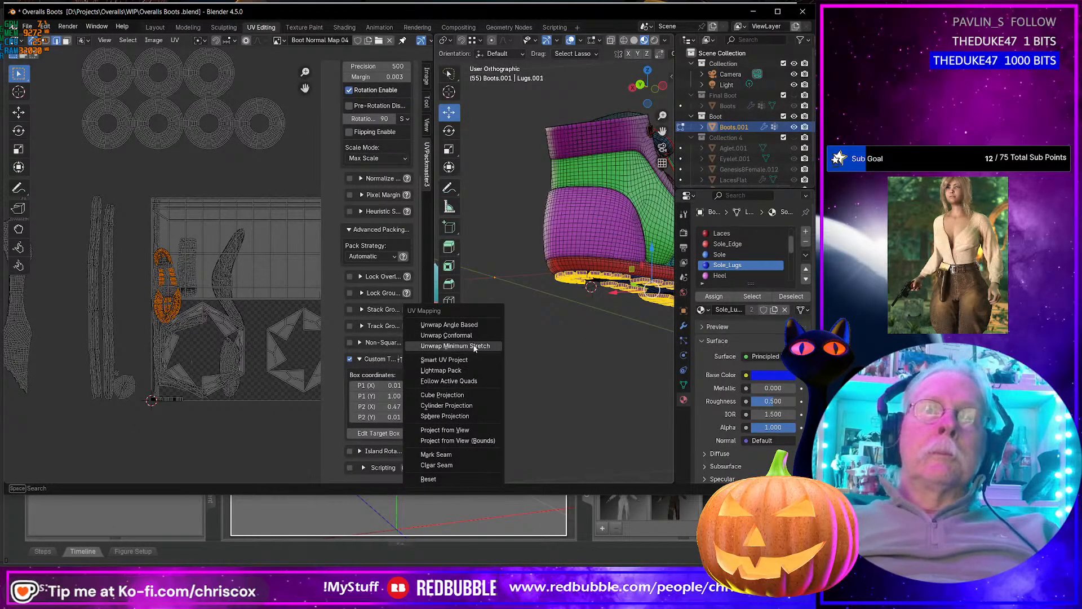
pyautogui.click(475, 347)
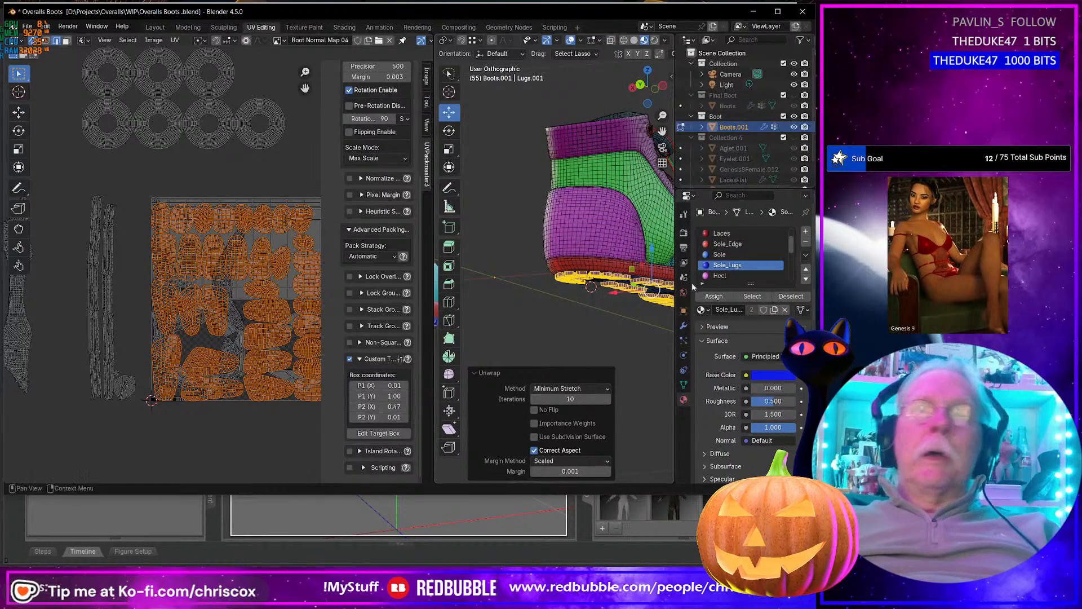
# Step: Replace the lug selection with only the Sole material's faces and unwrap them with Minimum Stretch
pyautogui.click(727, 254)
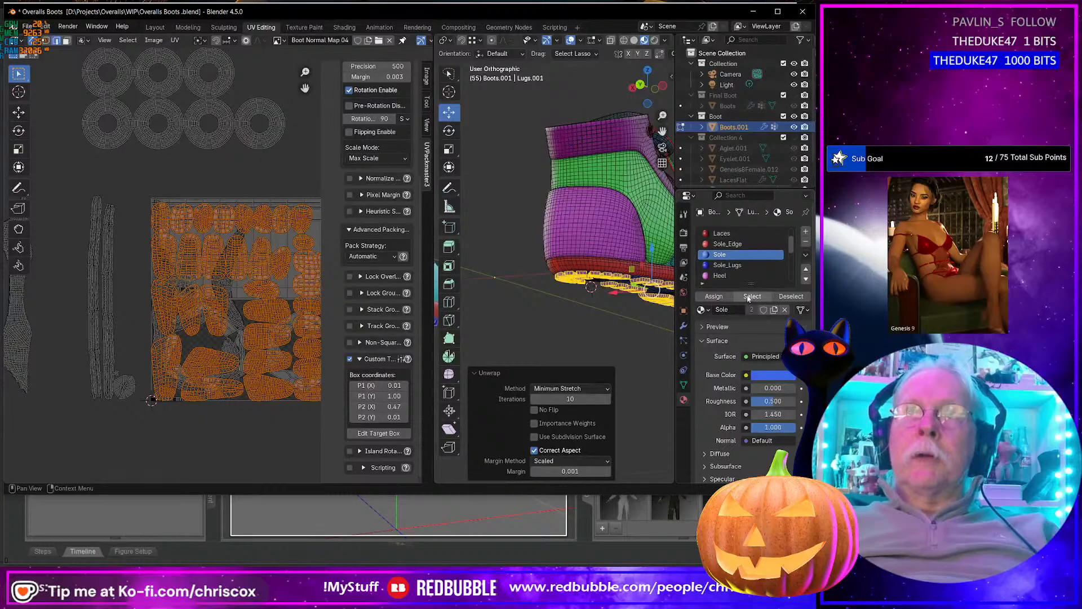
pyautogui.click(752, 296)
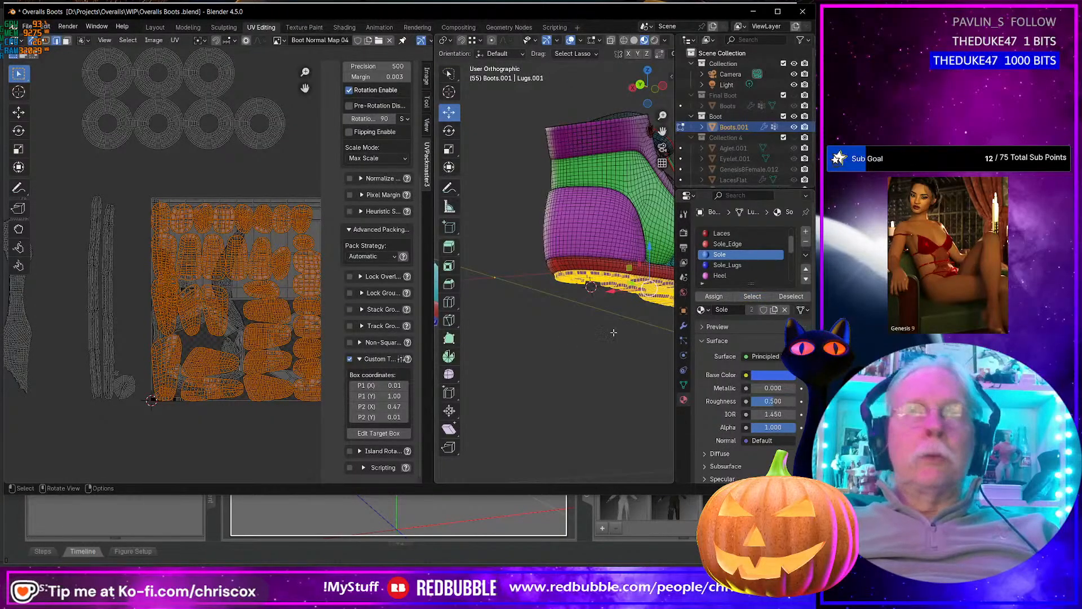
pyautogui.click(568, 350)
pyautogui.click(752, 296)
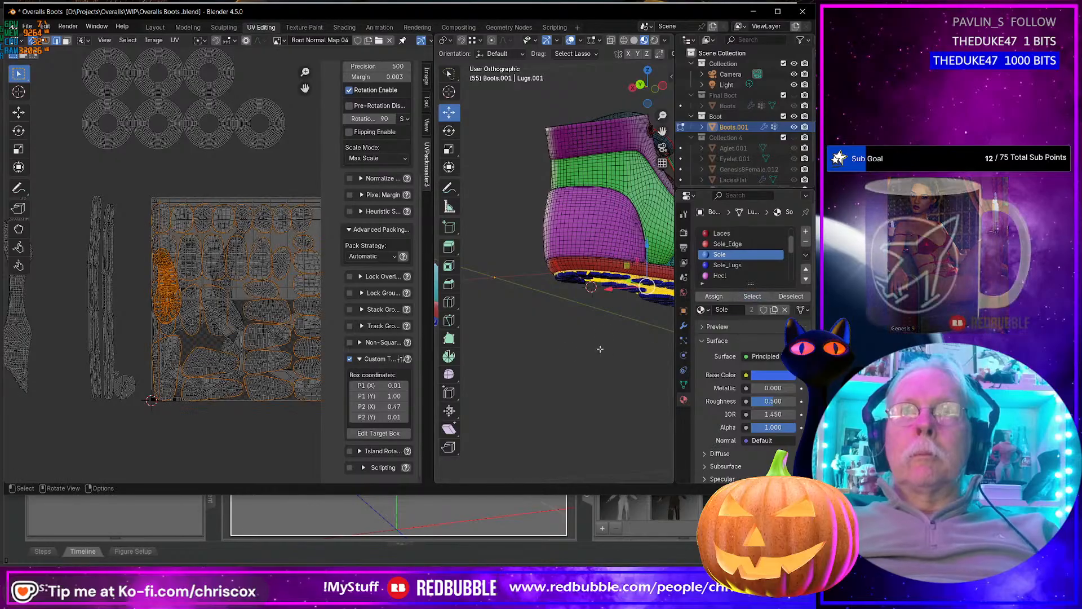
pyautogui.press('u')
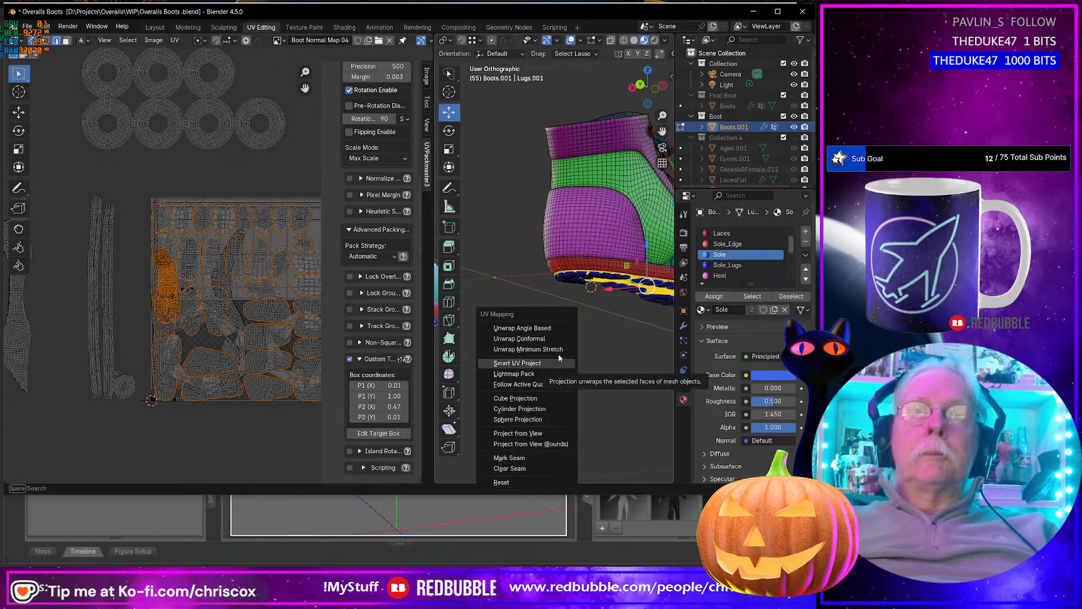
pyautogui.click(559, 350)
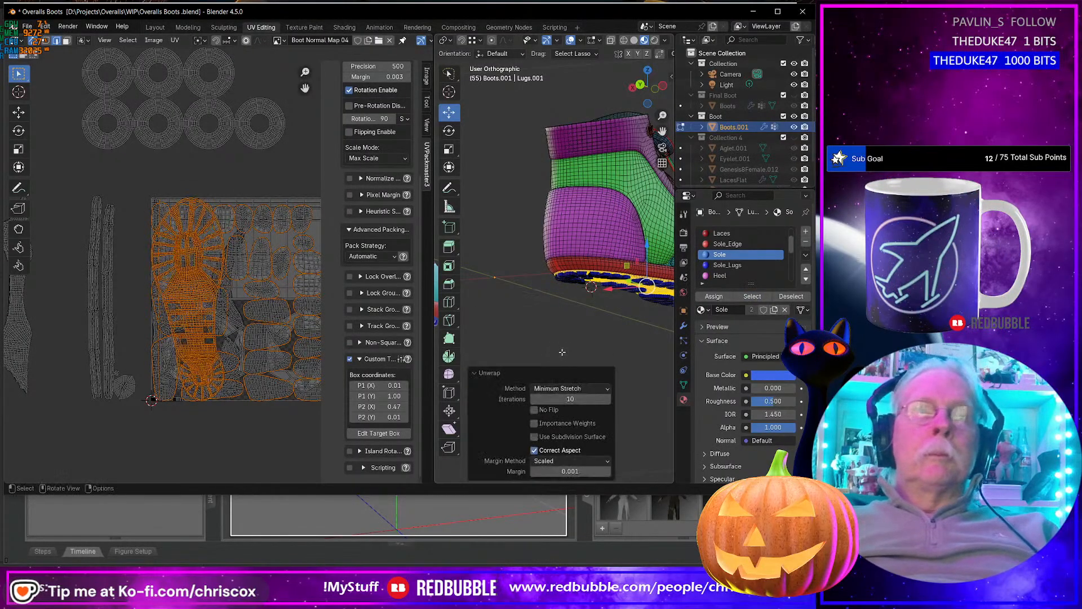
# Step: Replace the sole selection with only the faces using the Heel material and unwrap them with Minimum Stretch
pyautogui.click(722, 275)
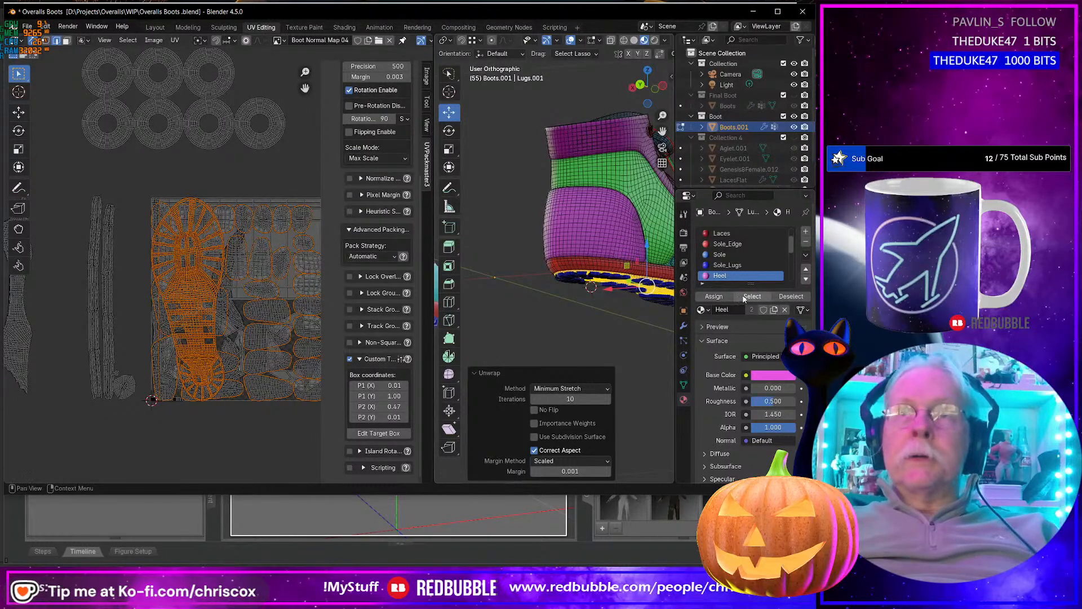
pyautogui.click(597, 321)
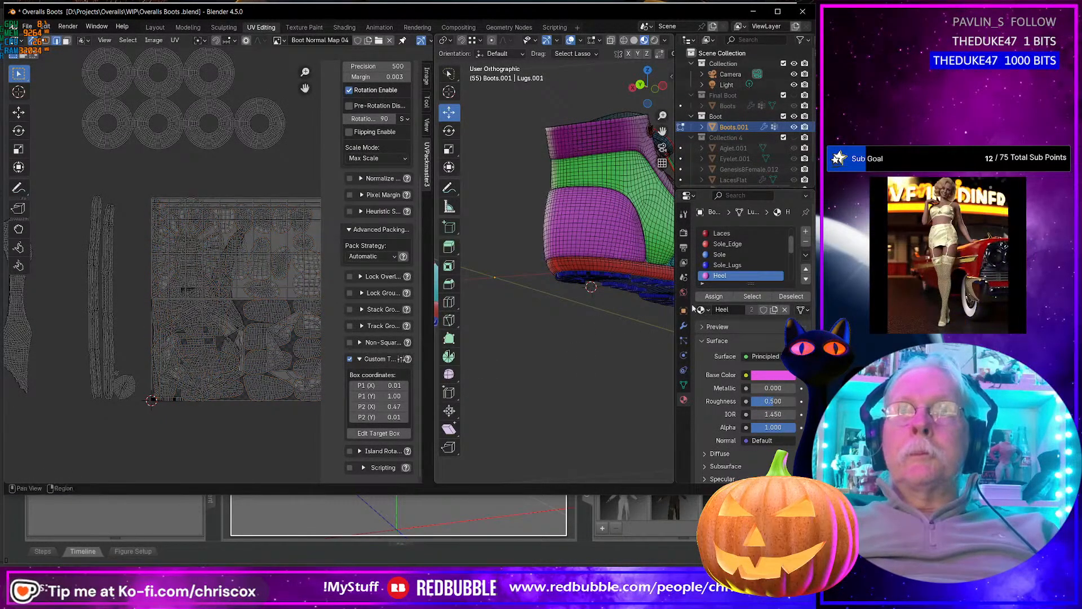
pyautogui.click(752, 296)
pyautogui.press('u')
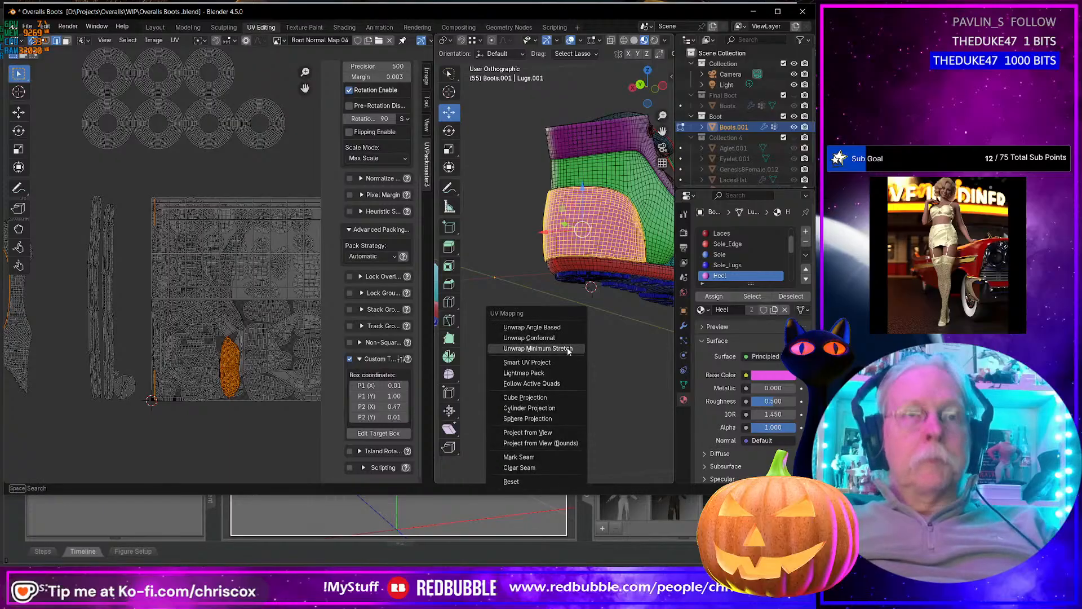
pyautogui.click(565, 348)
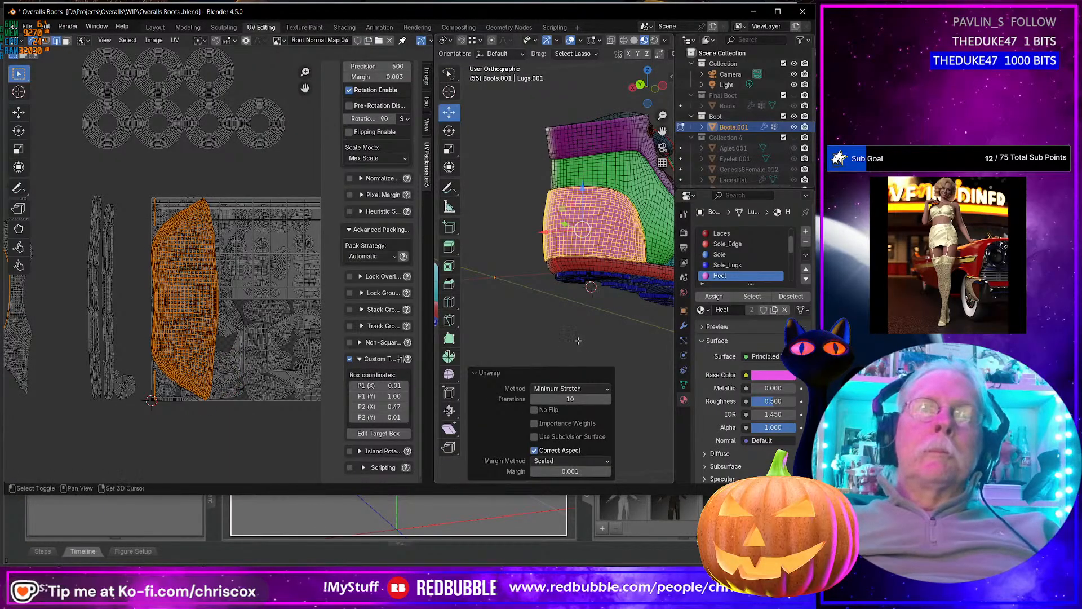
# Step: Select only the faces using the Toe_Cap material and unwrap them with Minimum Stretch
pyautogui.keyDown('shift'); pyautogui.moveTo(564, 348); pyautogui.dragTo(507, 342, button='middle'); pyautogui.keyUp('shift')
pyautogui.scroll(-2, 737, 270)
pyautogui.scroll(-1, 736, 269)
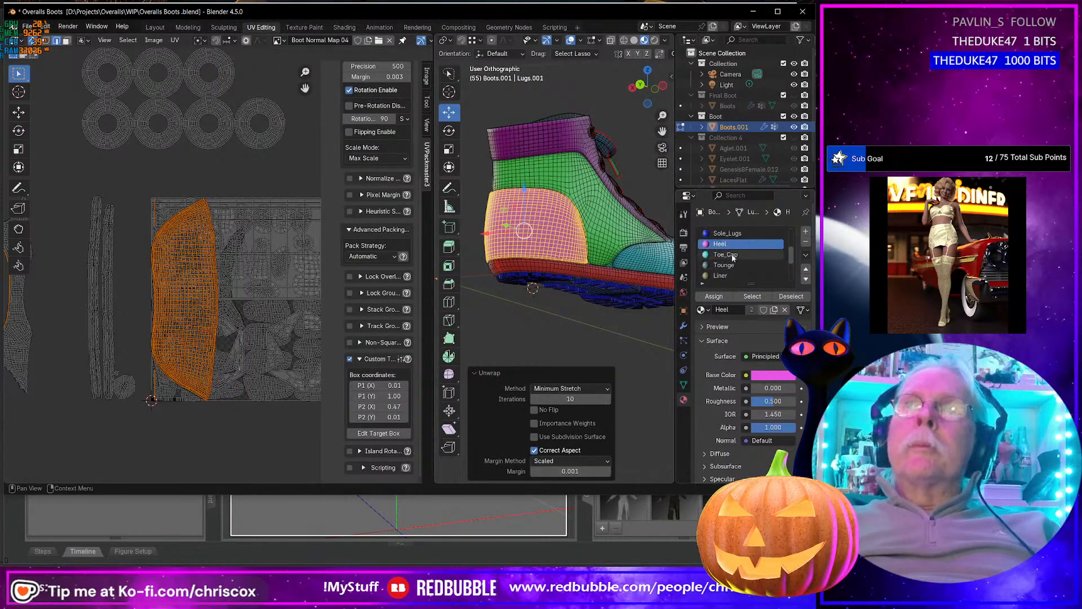
pyautogui.click(731, 257)
pyautogui.moveTo(657, 297); pyautogui.dragTo(712, 348, button='middle')
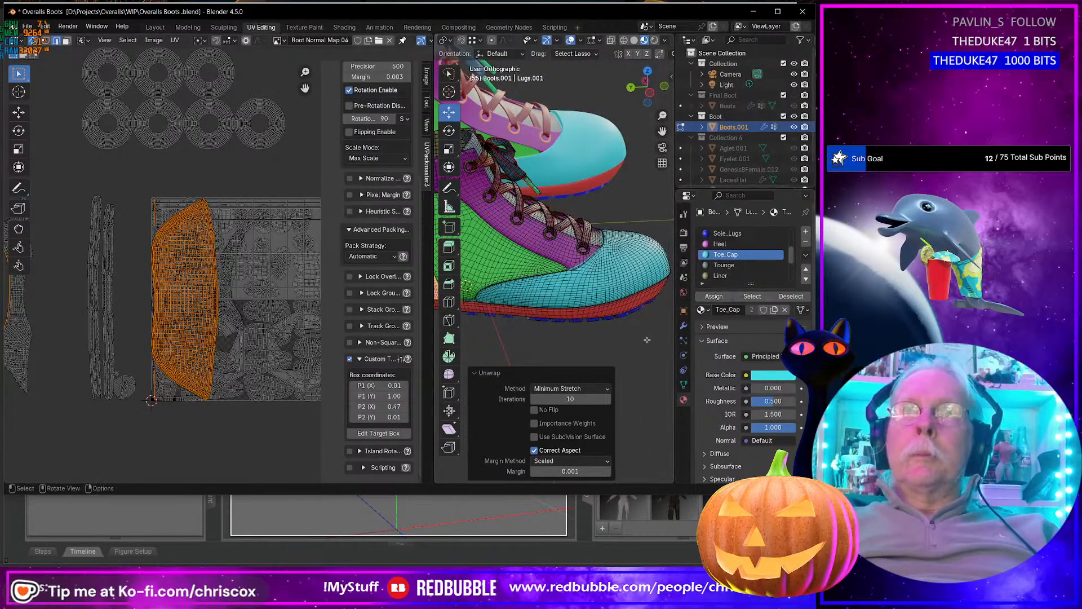
pyautogui.click(749, 297)
pyautogui.click(751, 297)
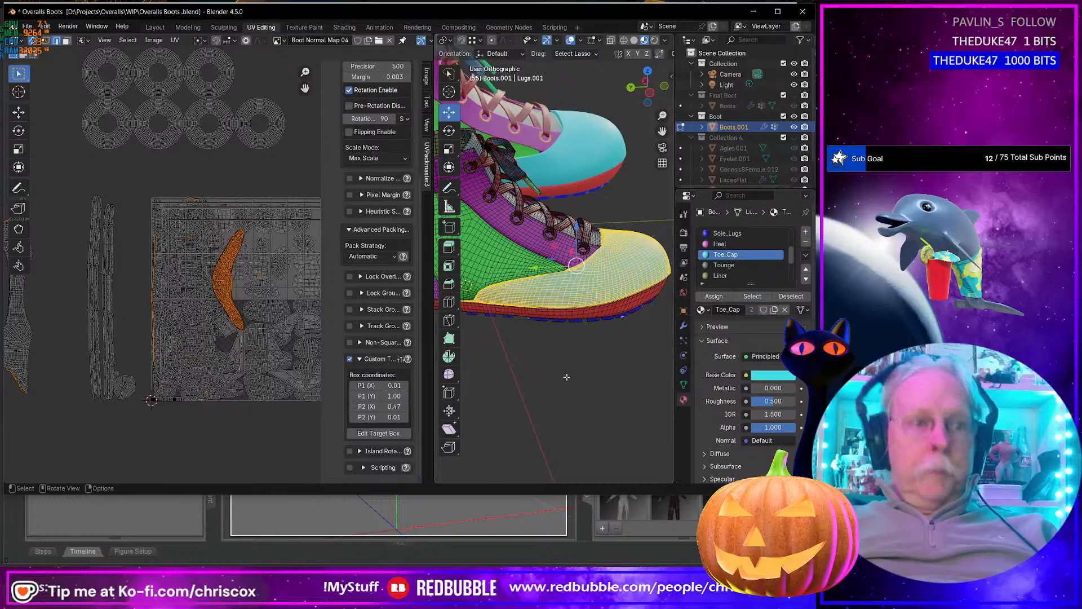
pyautogui.press('u')
pyautogui.click(510, 349)
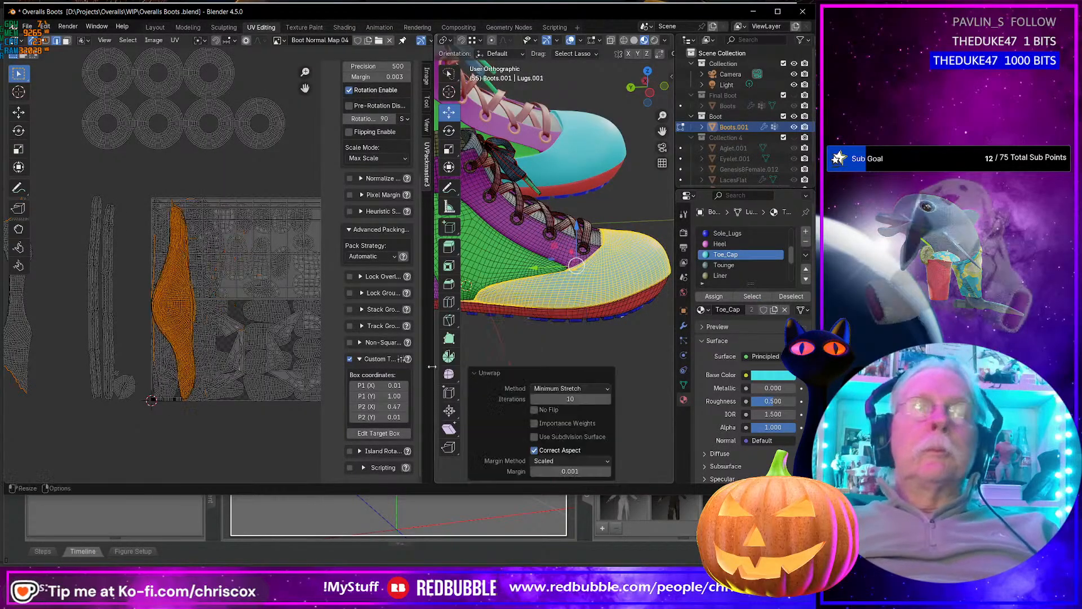
# Step: Clear the toe cap selection, select the faces using the Tounge material and unwrap them with Minimum Stretch
pyautogui.click(724, 265)
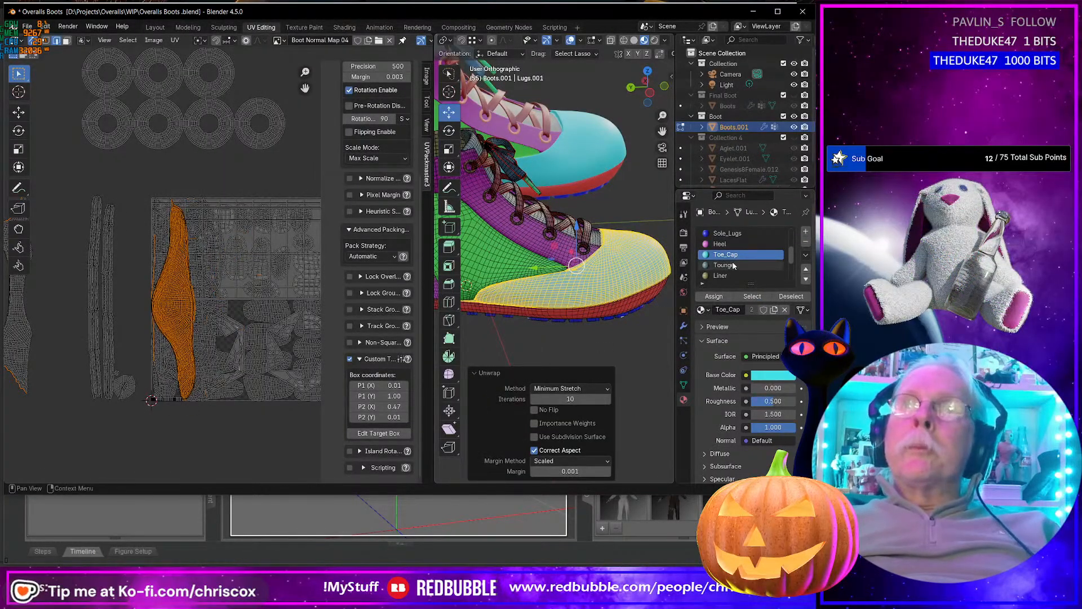
pyautogui.moveTo(657, 319); pyautogui.dragTo(557, 352, button='middle')
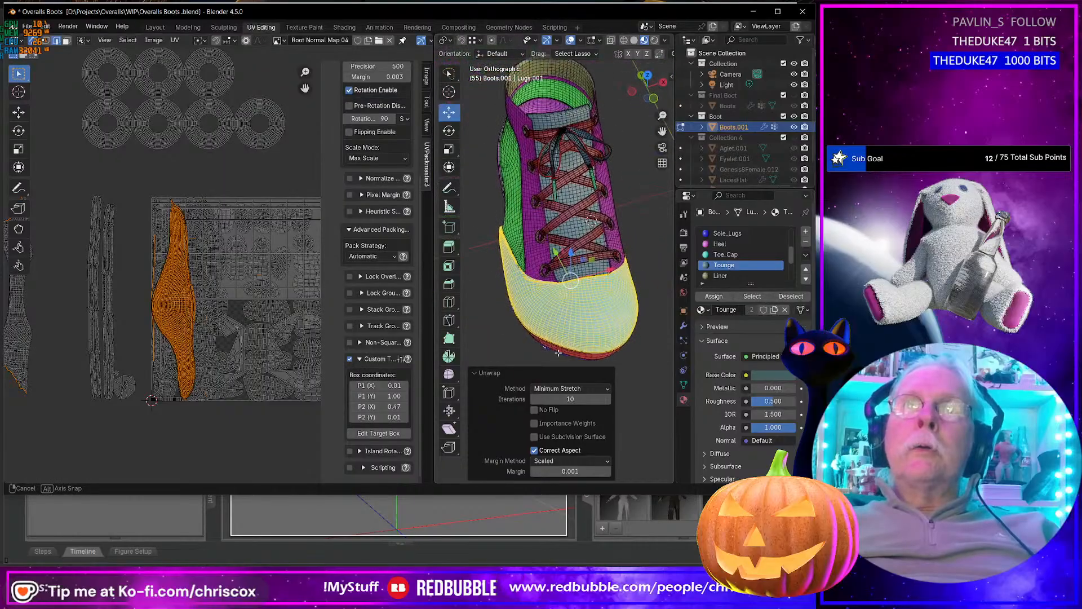
pyautogui.click(661, 303)
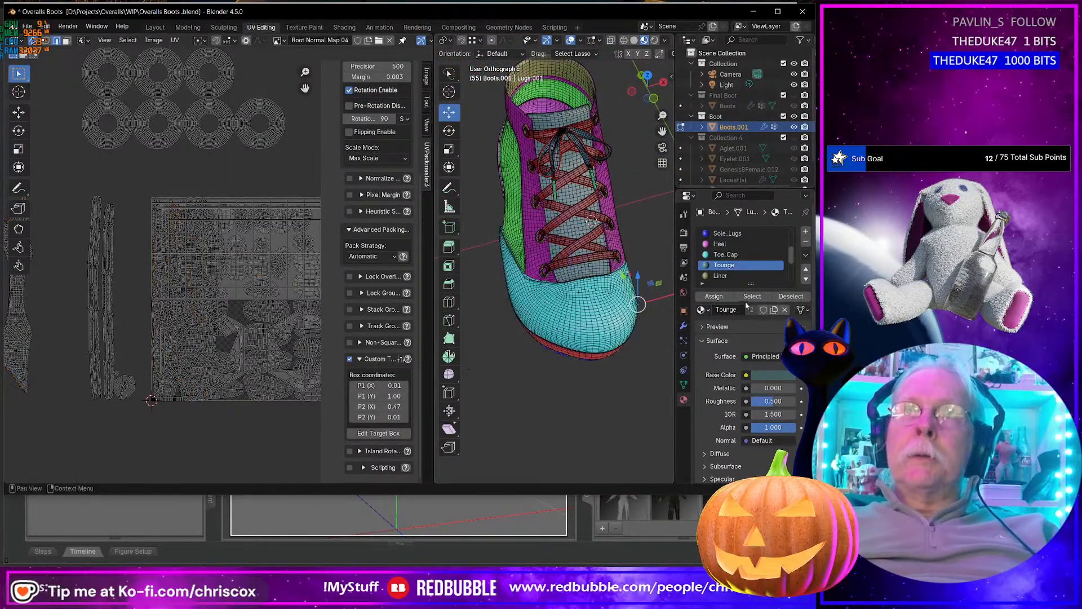
pyautogui.click(752, 296)
pyautogui.press('u')
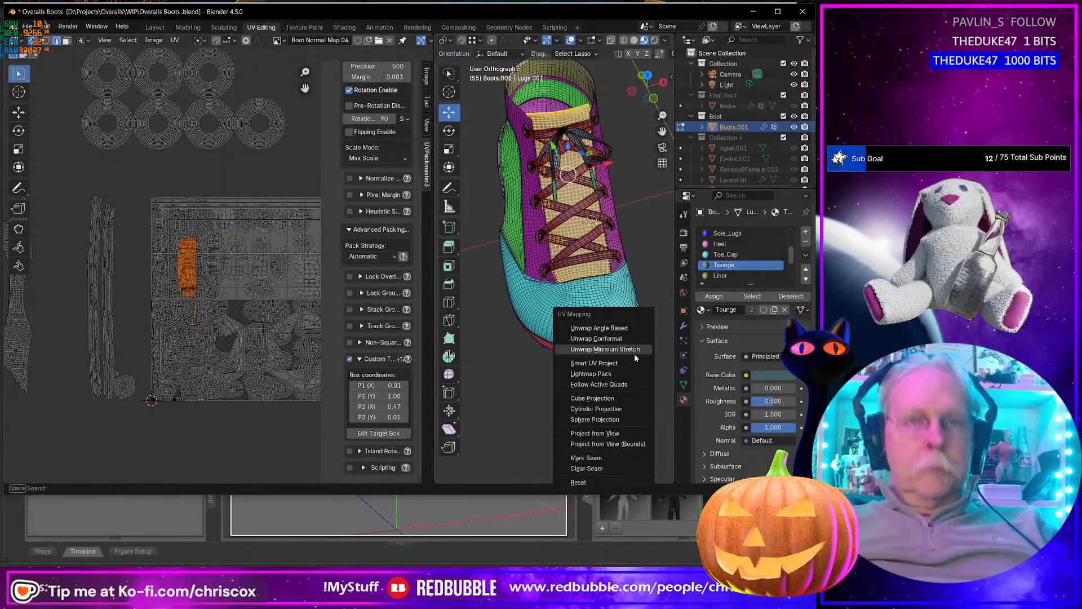
pyautogui.click(606, 419)
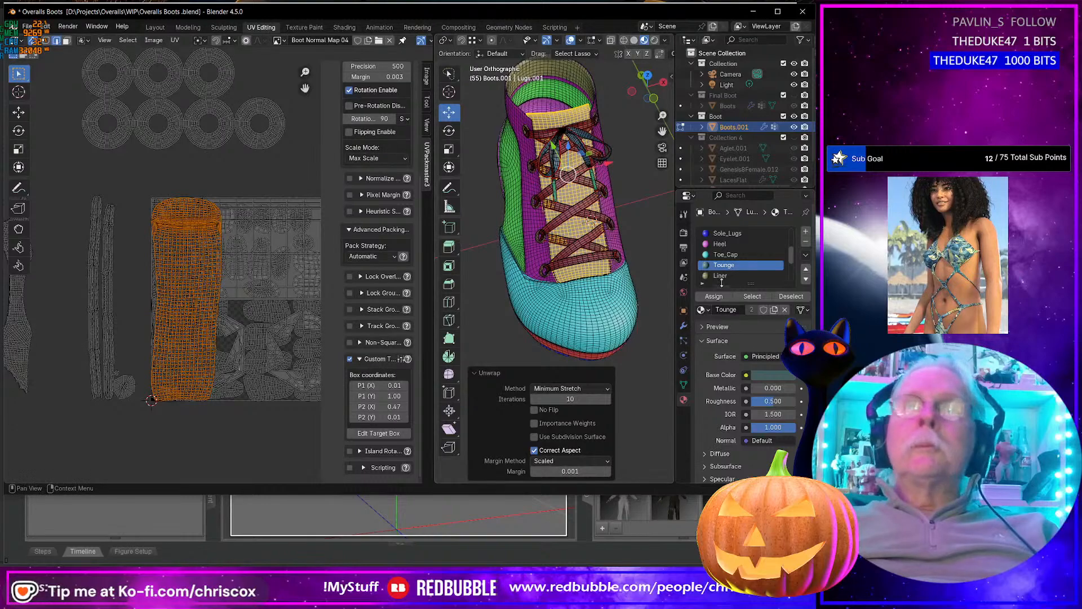
# Step: Replace the tongue selection with the Liner material's faces and unwrap them with Minimum Stretch
pyautogui.scroll(-3, 721, 276)
pyautogui.click(739, 244)
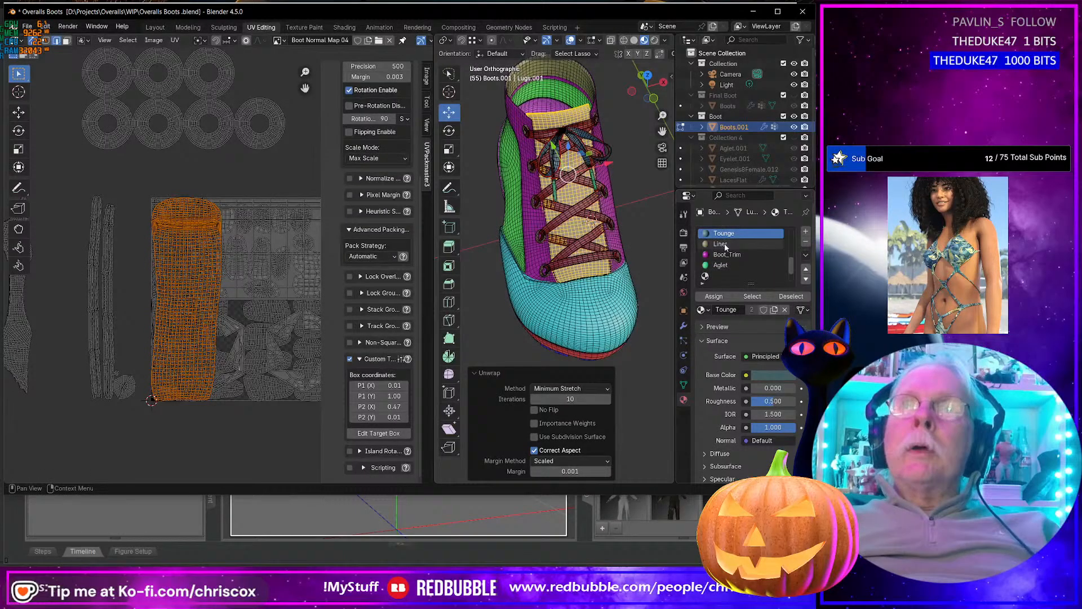
pyautogui.click(655, 286)
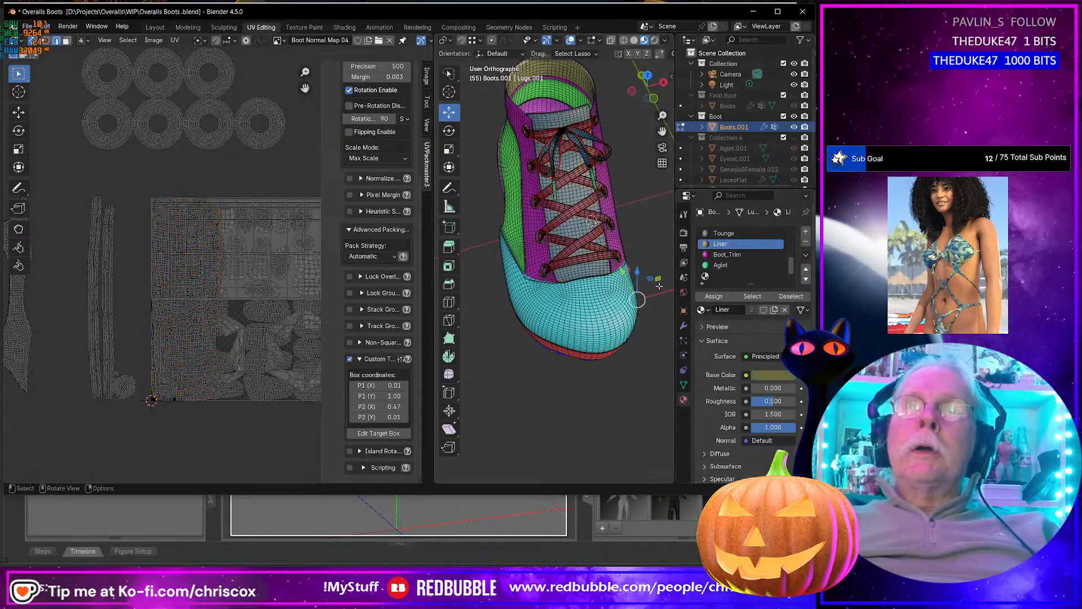
pyautogui.click(754, 295)
pyautogui.moveTo(570, 293); pyautogui.dragTo(606, 301, button='middle')
pyautogui.press('u')
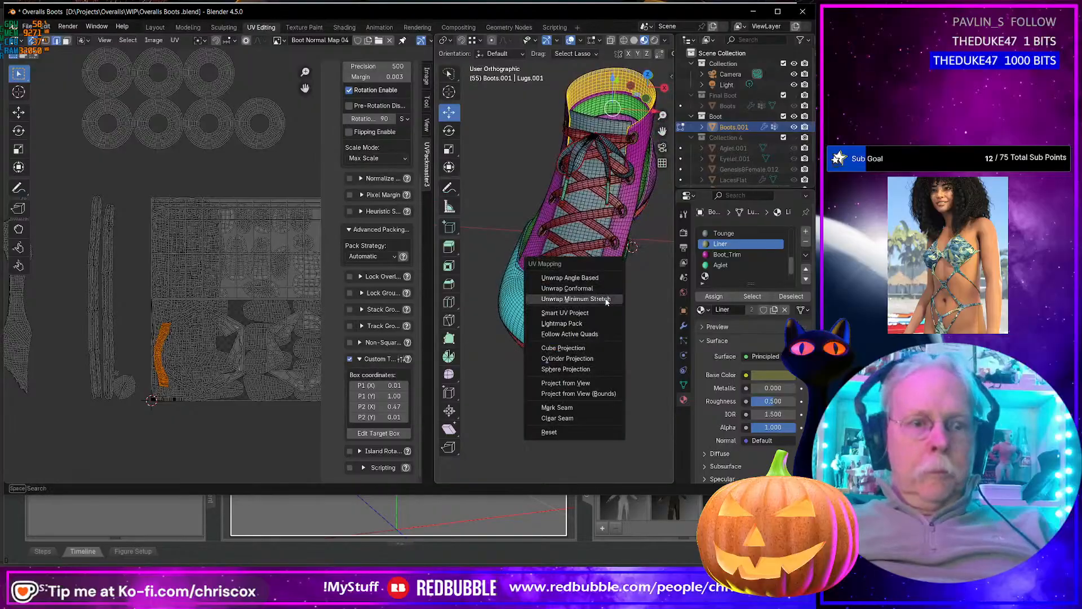
pyautogui.click(598, 303)
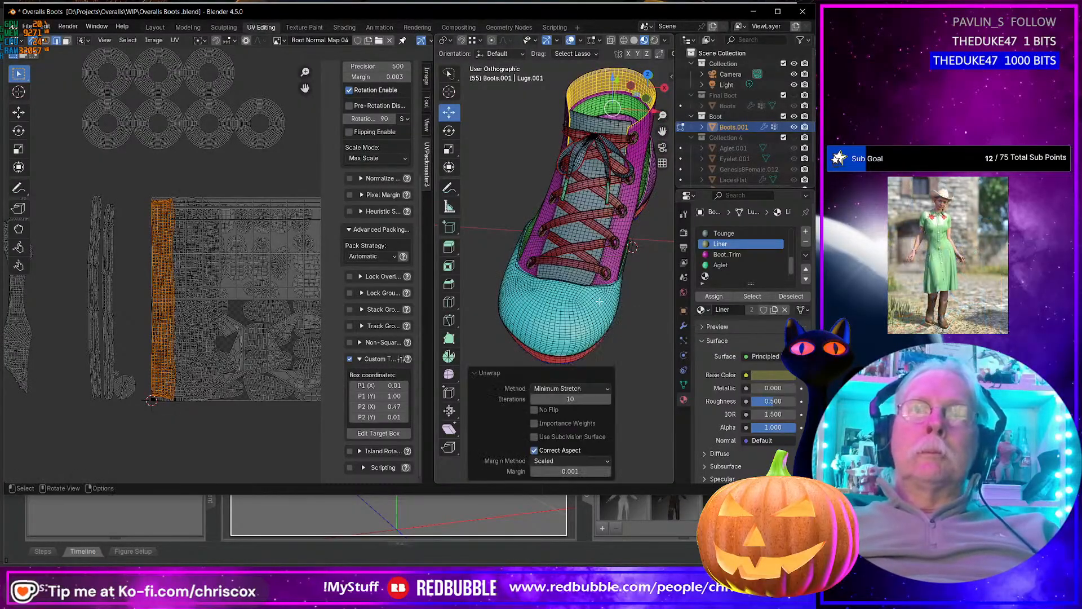
# Step: Select only the faces using the Boot_Trim material and unwrap them with Minimum Stretch
pyautogui.click(733, 256)
pyautogui.hotkey('alt', 'a')
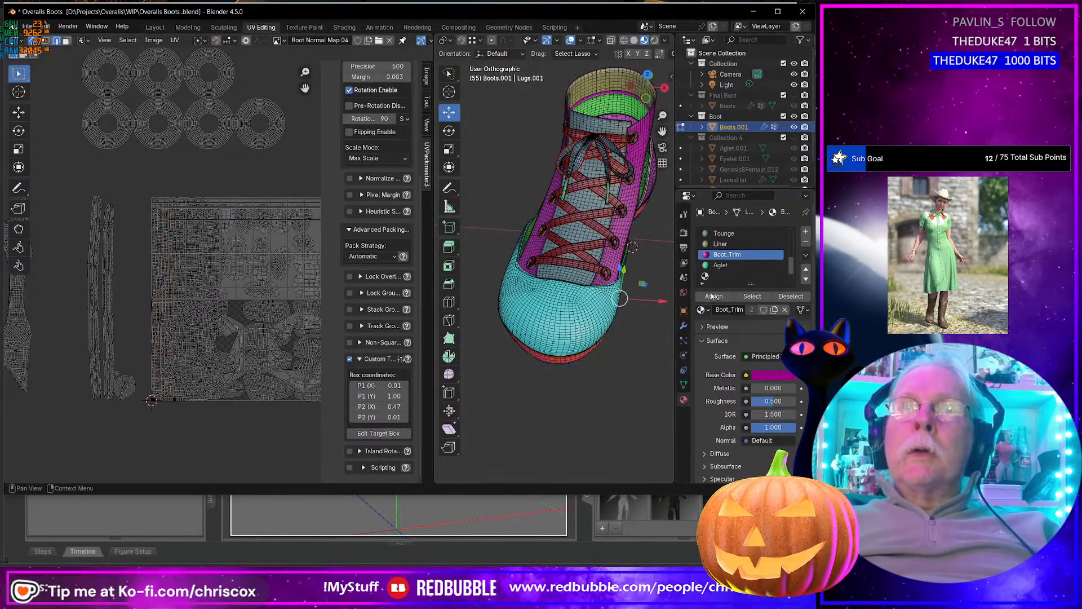
pyautogui.click(753, 296)
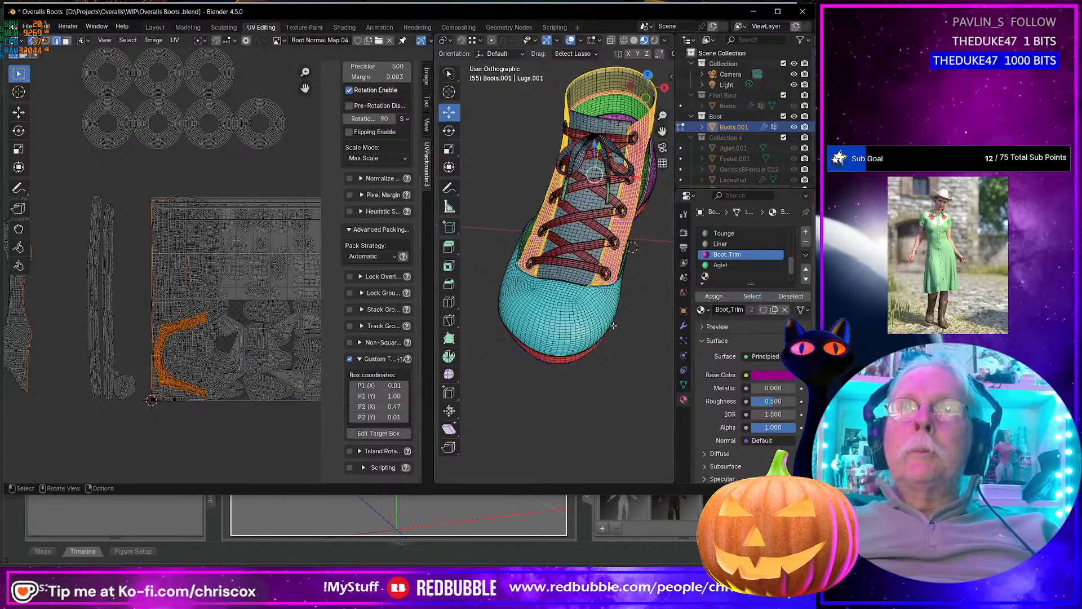
pyautogui.moveTo(615, 328); pyautogui.dragTo(564, 326, button='middle')
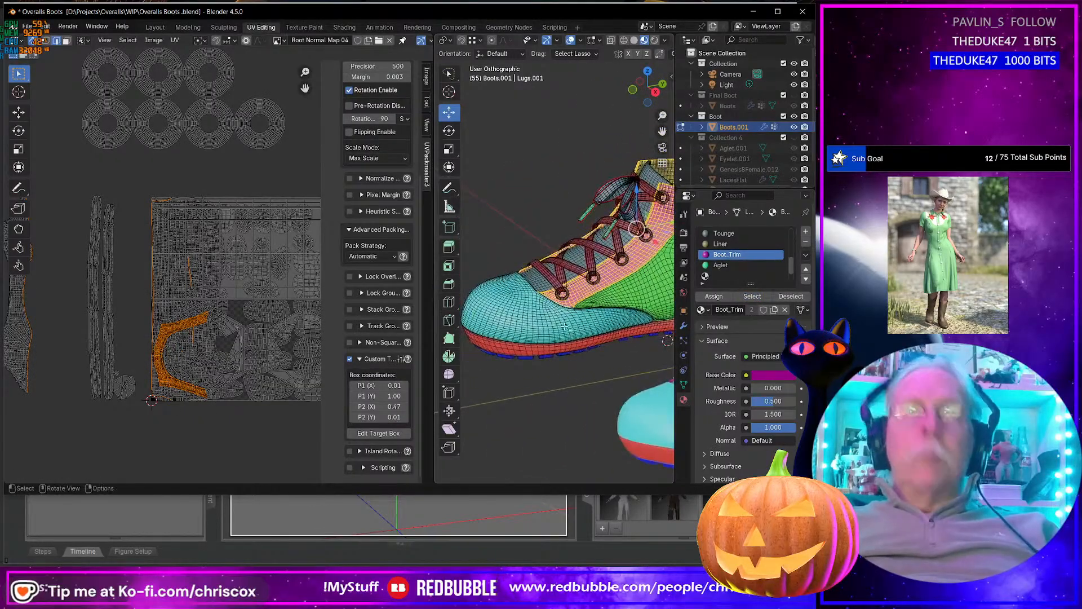
pyautogui.moveTo(667, 340)
pyautogui.mouseDown(button='middle')
pyautogui.moveTo(530, 334)
pyautogui.moveTo(665, 323)
pyautogui.mouseUp(button='middle')
pyautogui.moveTo(586, 324); pyautogui.dragTo(670, 338, button='middle')
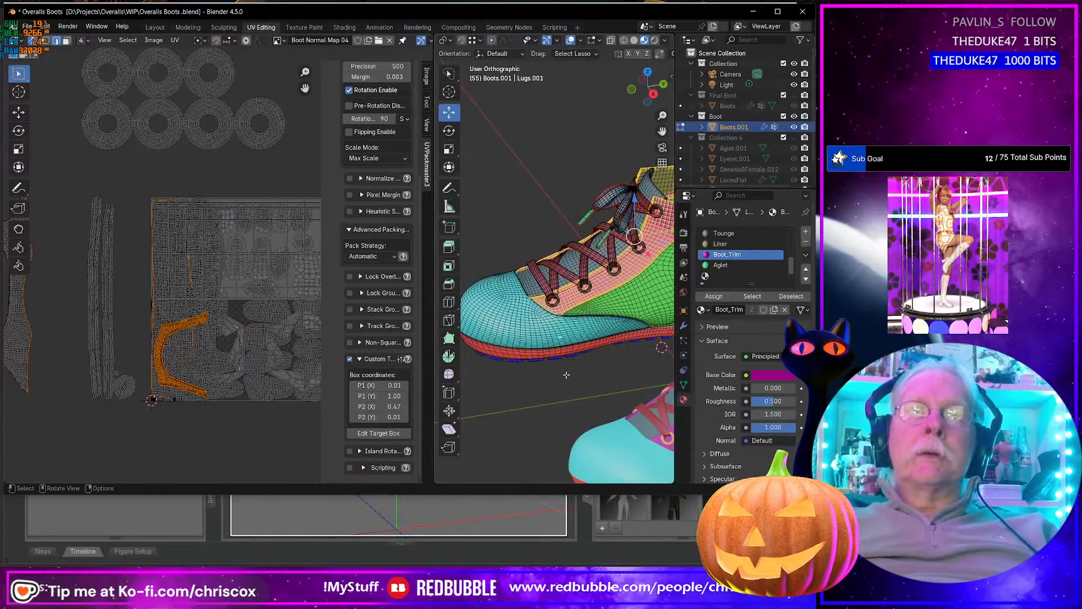
pyautogui.press('u')
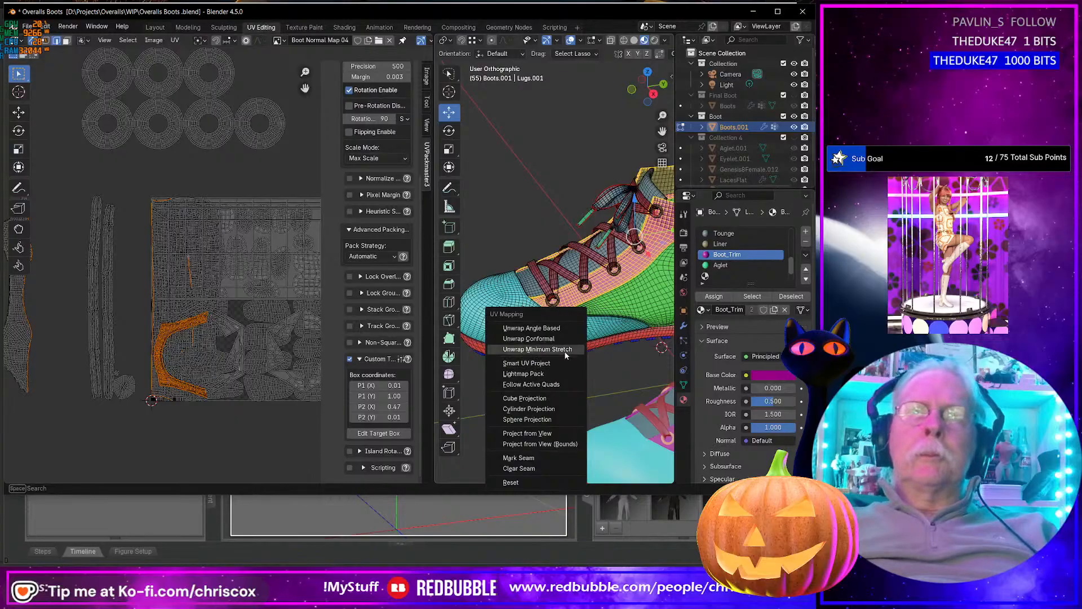
pyautogui.click(564, 351)
# Step: Select only the faces using the Aglet material and unwrap them with Minimum Stretch
pyautogui.click(717, 265)
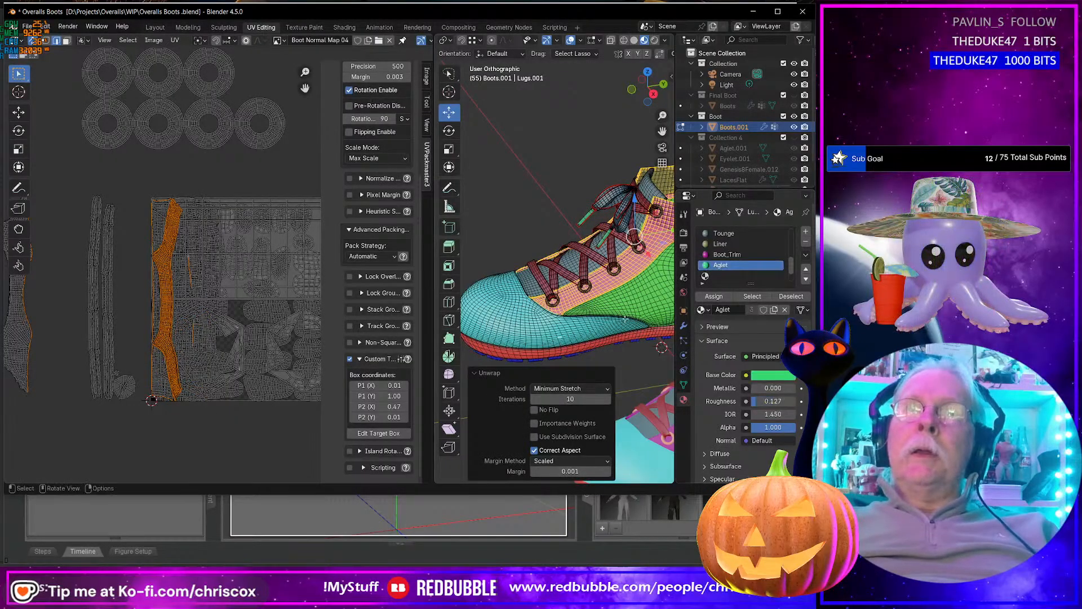
pyautogui.click(753, 296)
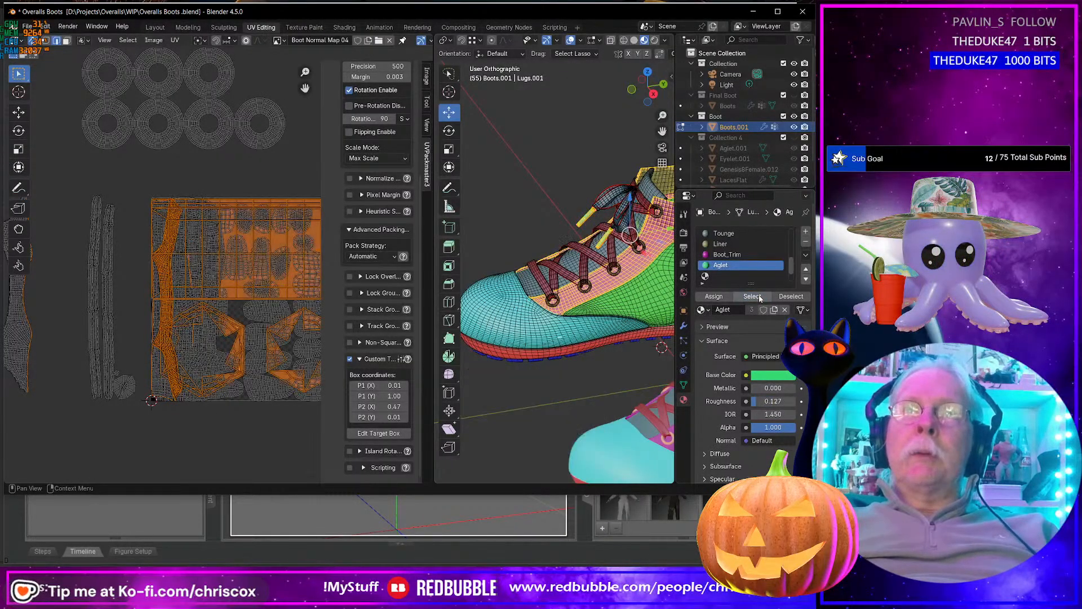
pyautogui.click(753, 298)
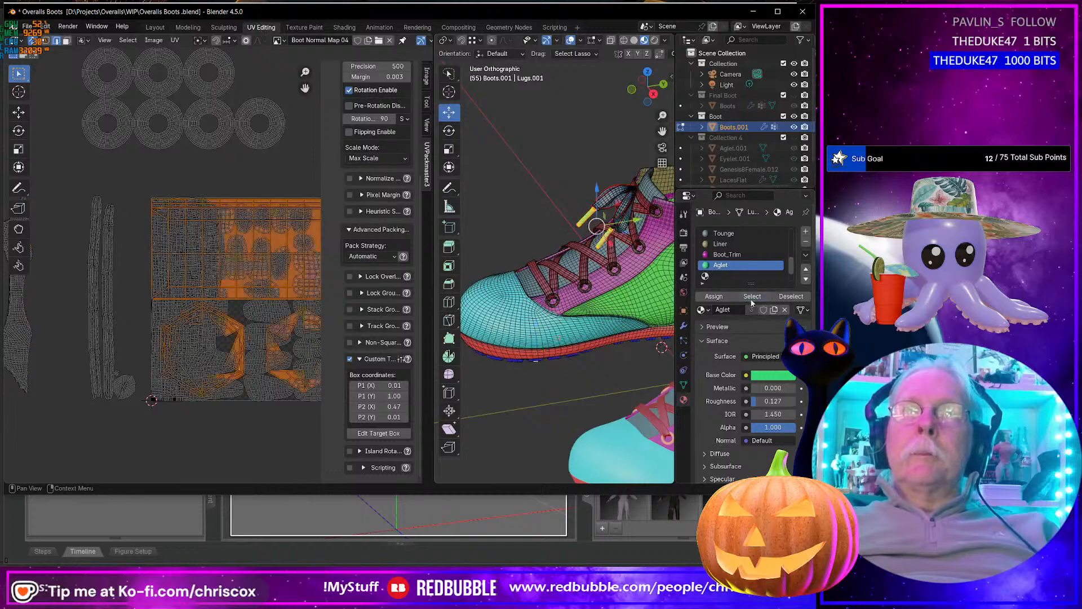
pyautogui.press('u')
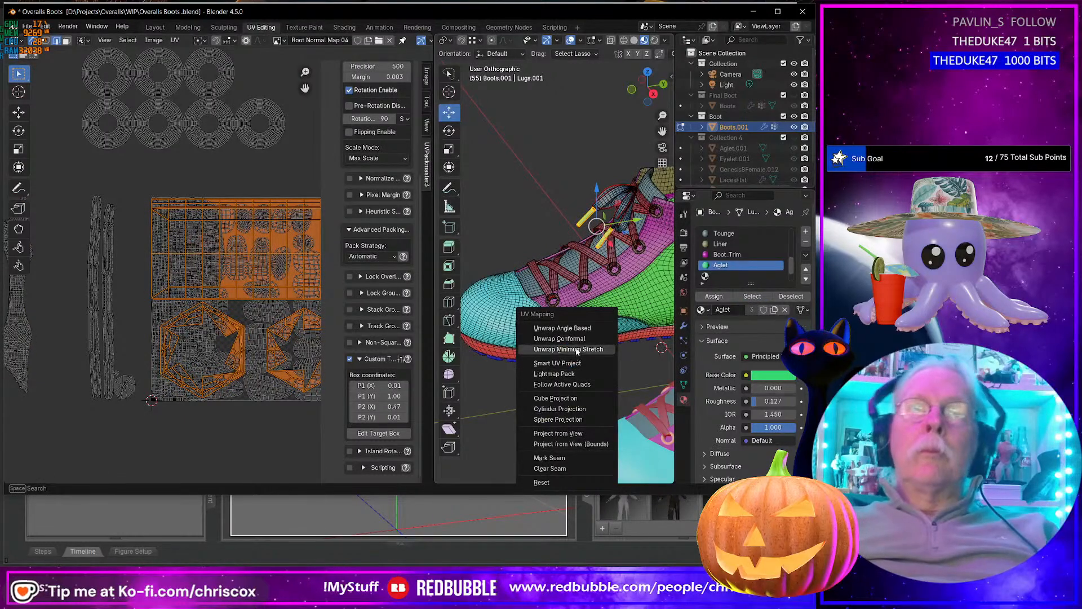
pyautogui.click(568, 349)
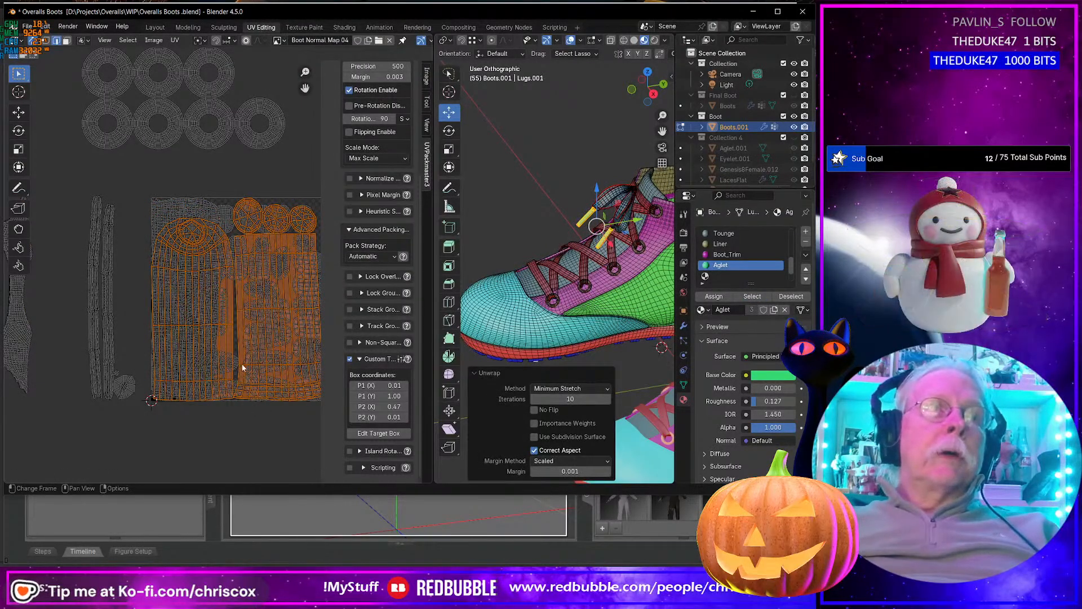
# Step: Mark a seam on the edge loop around the aglet's rim where it meets the lace
pyautogui.hotkey('alt', 'a')
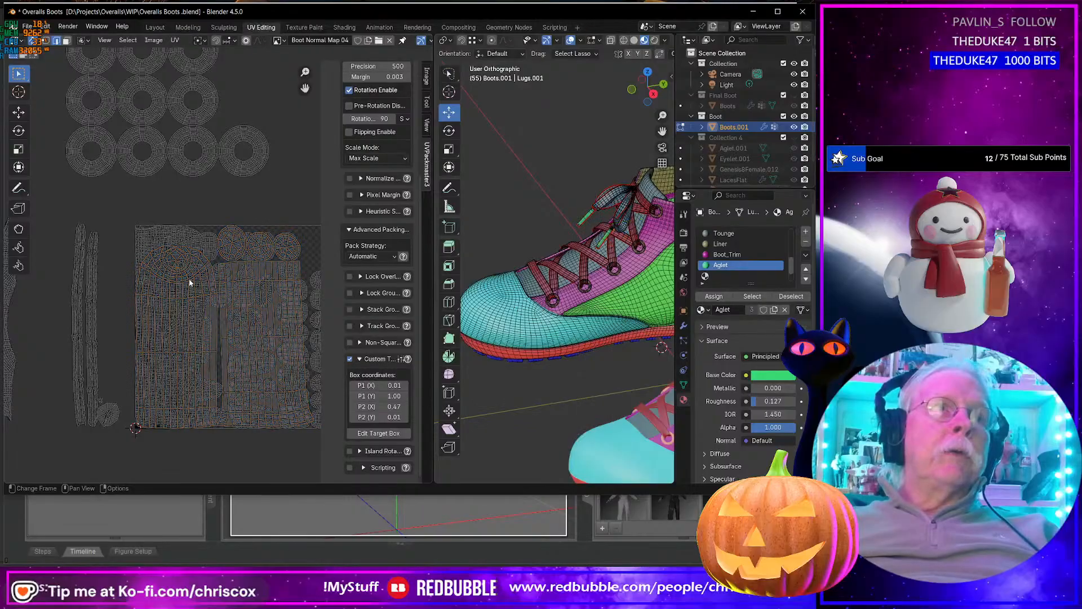
pyautogui.scroll(-3, 191, 282)
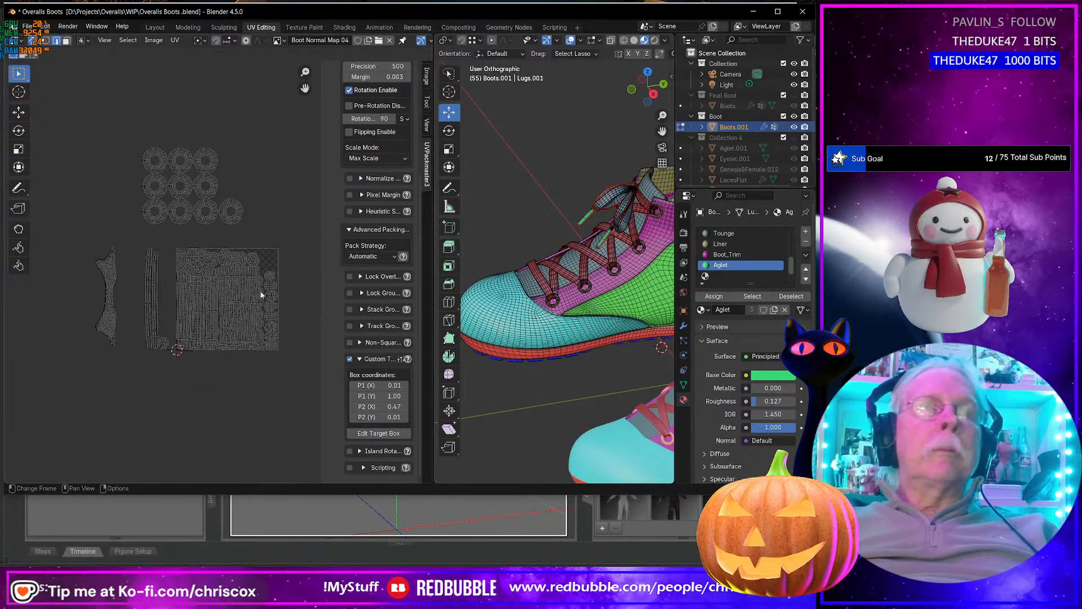
pyautogui.scroll(6, 256, 293)
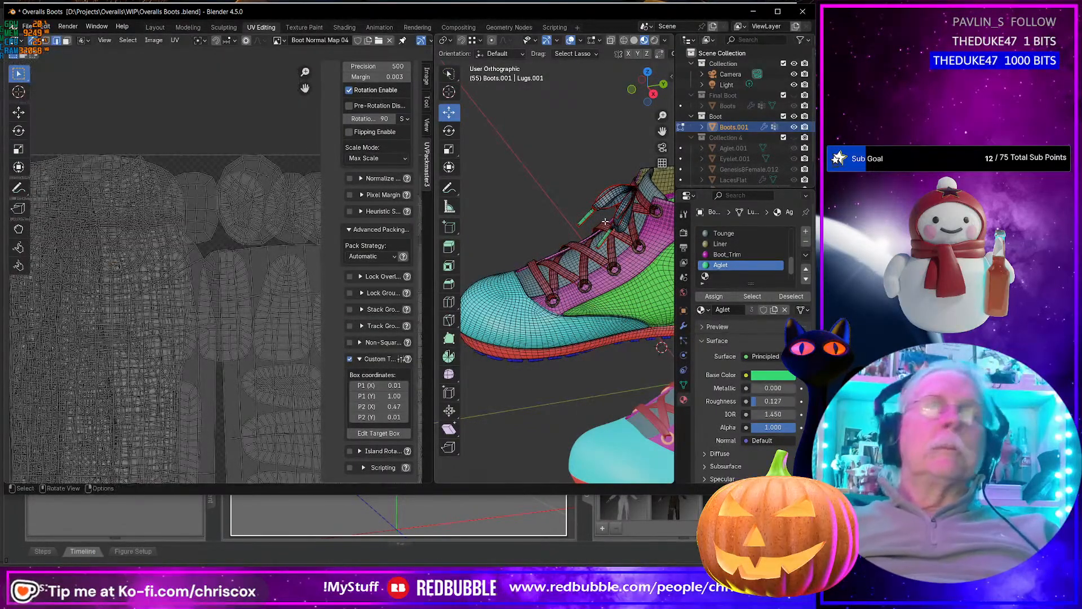
pyautogui.moveTo(604, 221); pyautogui.dragTo(604, 225, button='middle')
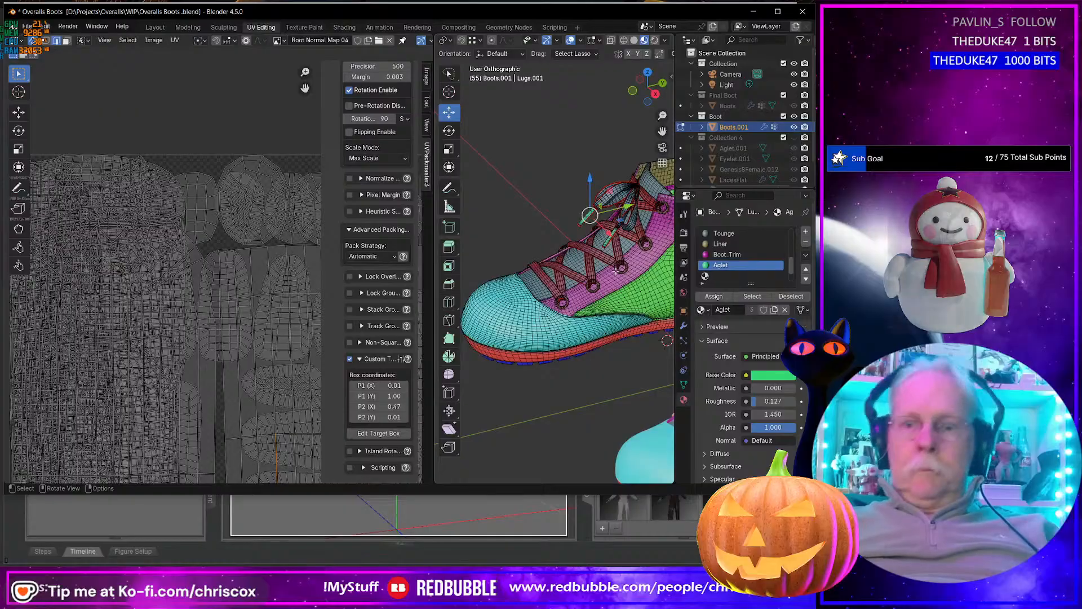
pyautogui.press('KP_Decimal')
pyautogui.scroll(-2, 619, 270)
pyautogui.moveTo(619, 271); pyautogui.dragTo(694, 278, button='middle')
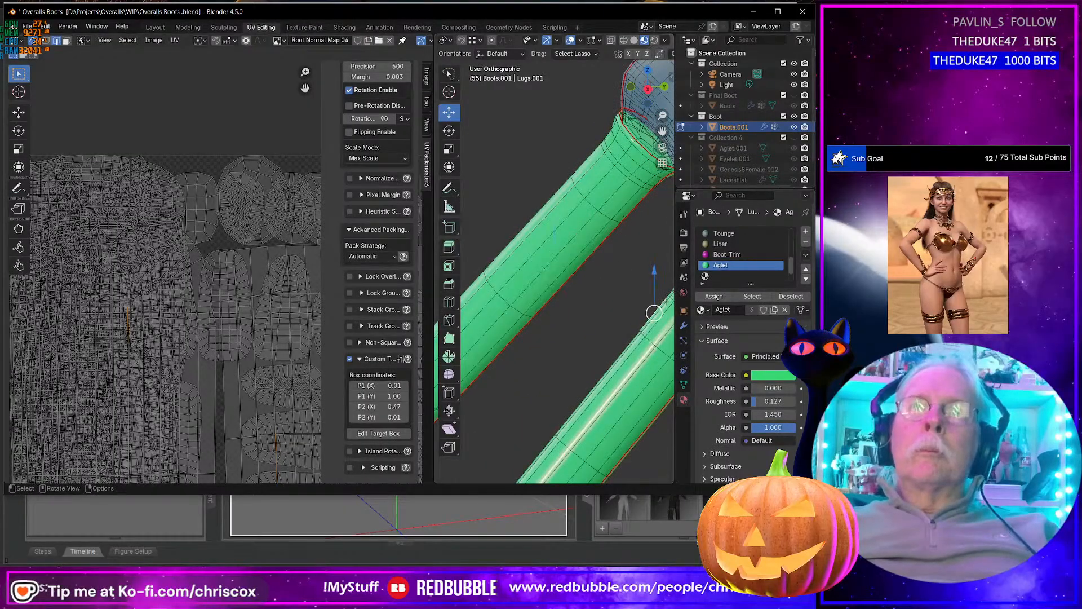
pyautogui.moveTo(654, 305); pyautogui.dragTo(562, 290, button='middle')
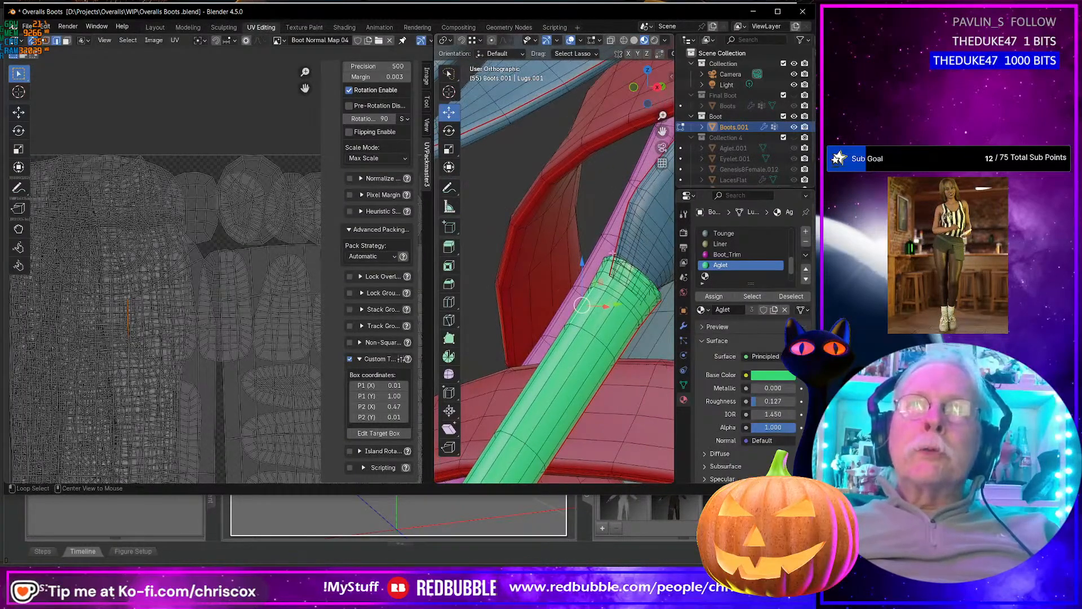
pyautogui.hotkey('ctrl', 'e')
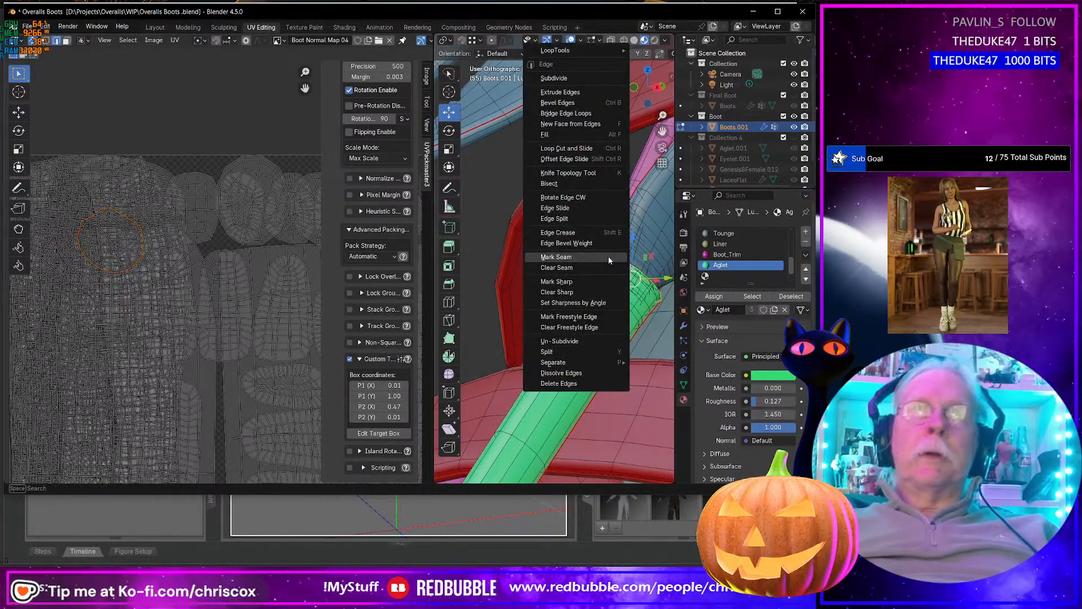
pyautogui.click(608, 257)
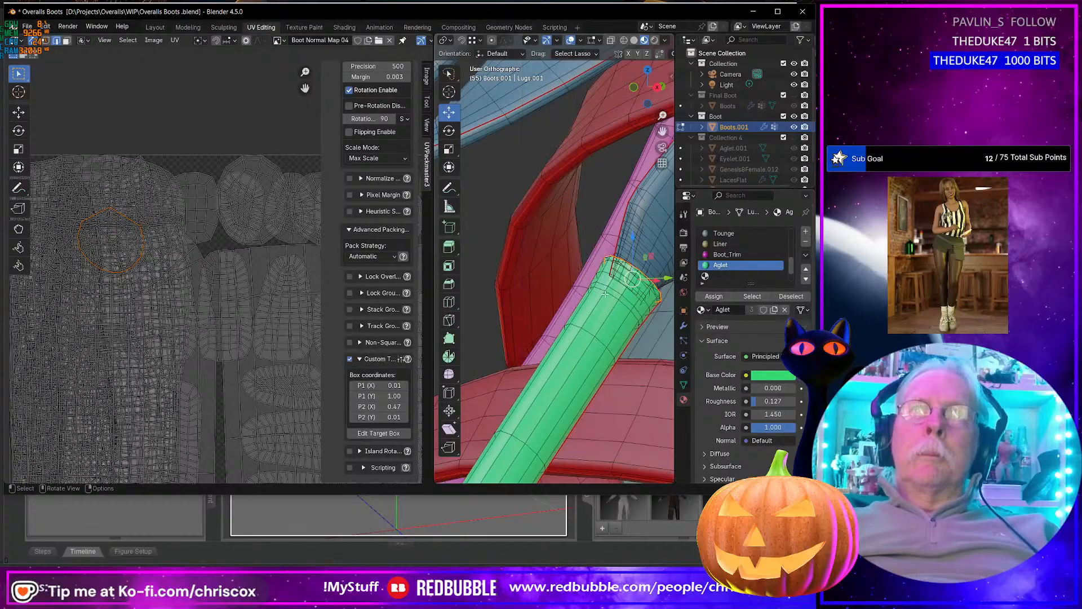
# Step: Select the Aglet material faces again and redo their Minimum Stretch unwrap using the new seam
pyautogui.moveTo(607, 259); pyautogui.dragTo(715, 270, button='middle')
pyautogui.click(752, 296)
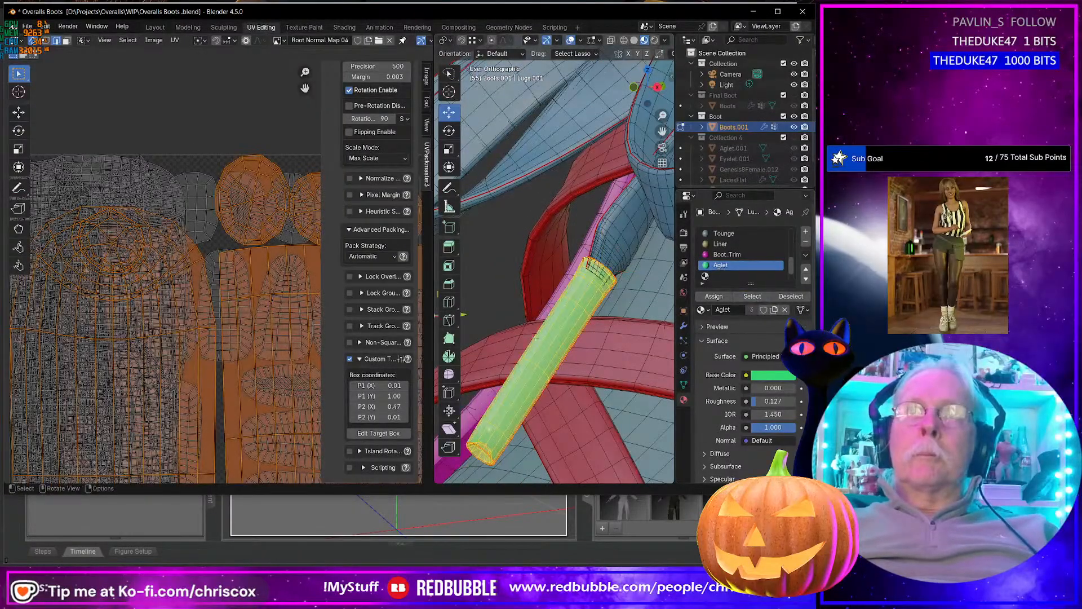
pyautogui.press('u')
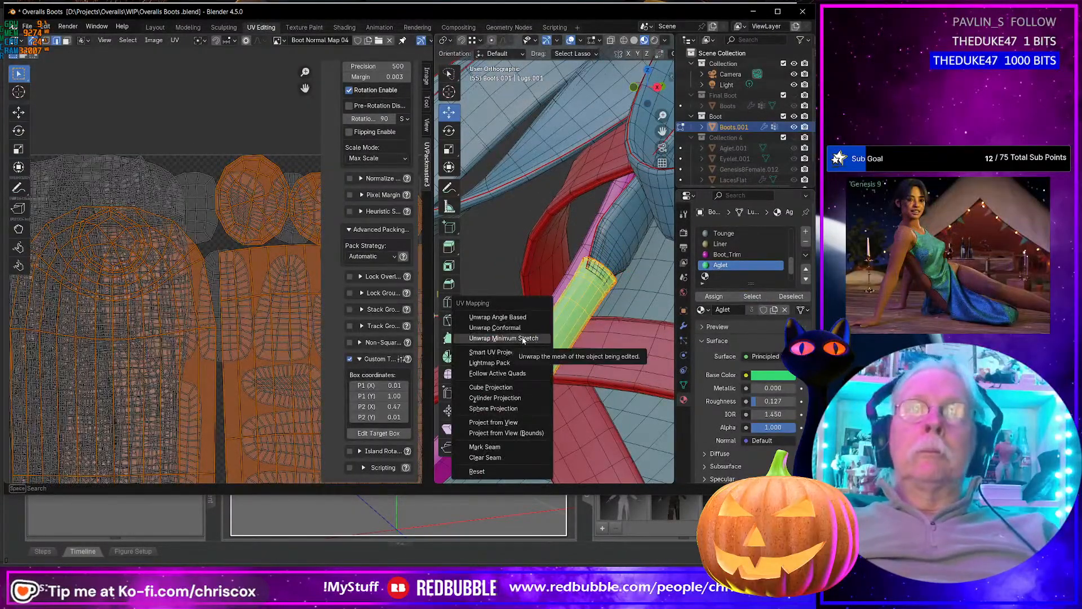
pyautogui.click(523, 338)
pyautogui.scroll(-4, 143, 404)
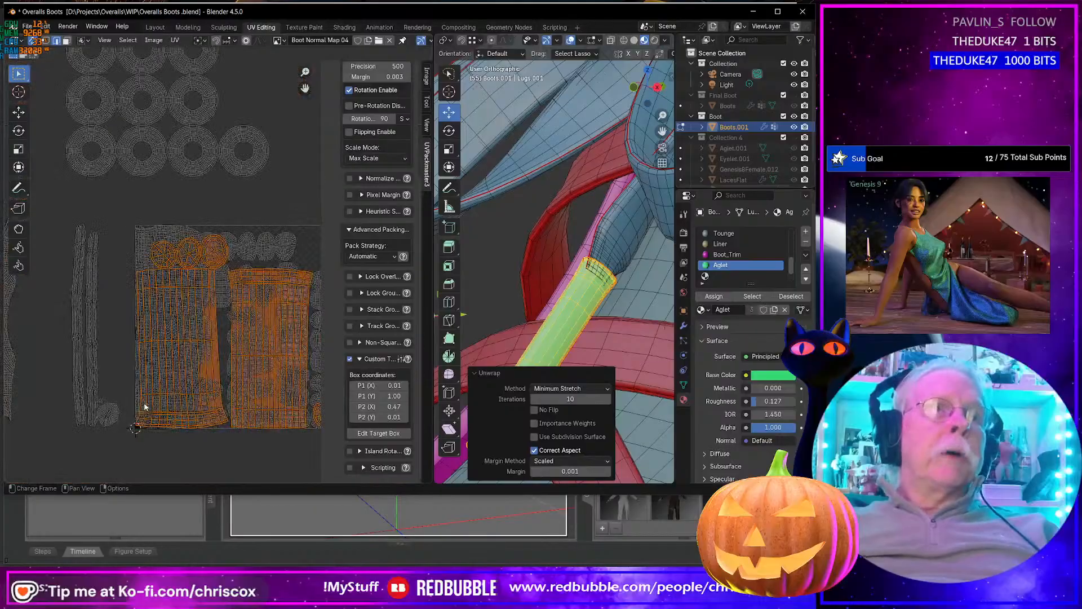
pyautogui.scroll(-5, 145, 405)
pyautogui.moveTo(154, 401); pyautogui.dragTo(131, 375, button='middle')
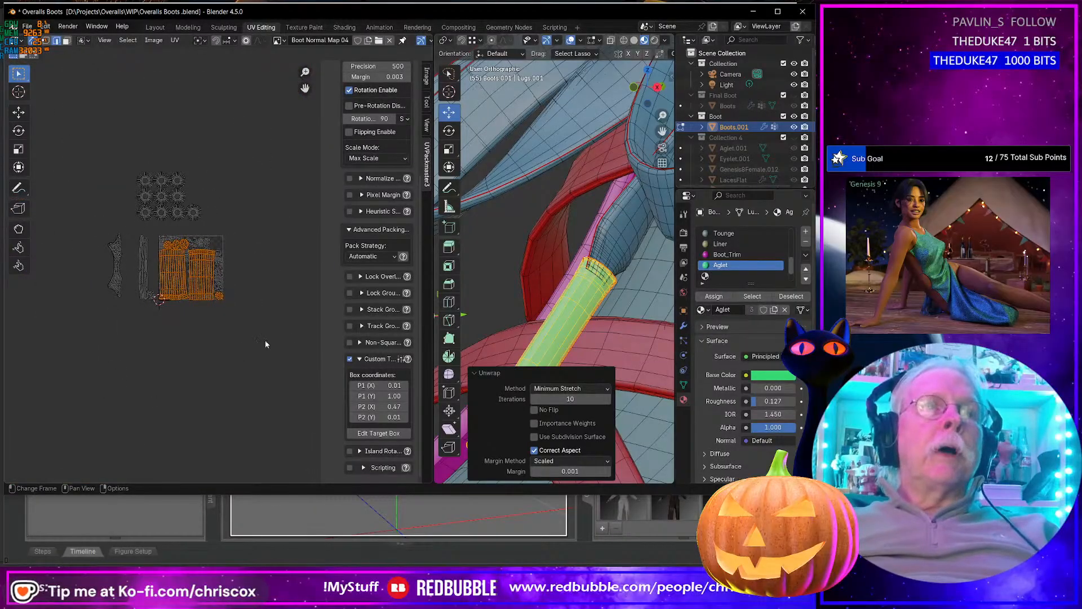
# Step: Select all of the boot's UVs and generate seams from the UV islands
pyautogui.press('a')
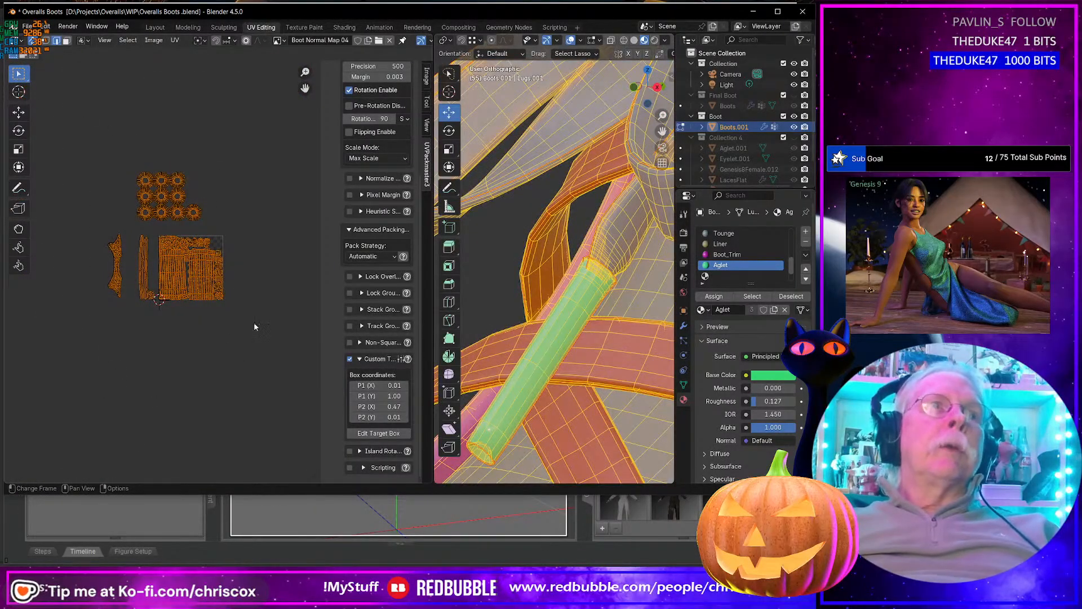
pyautogui.click(175, 41)
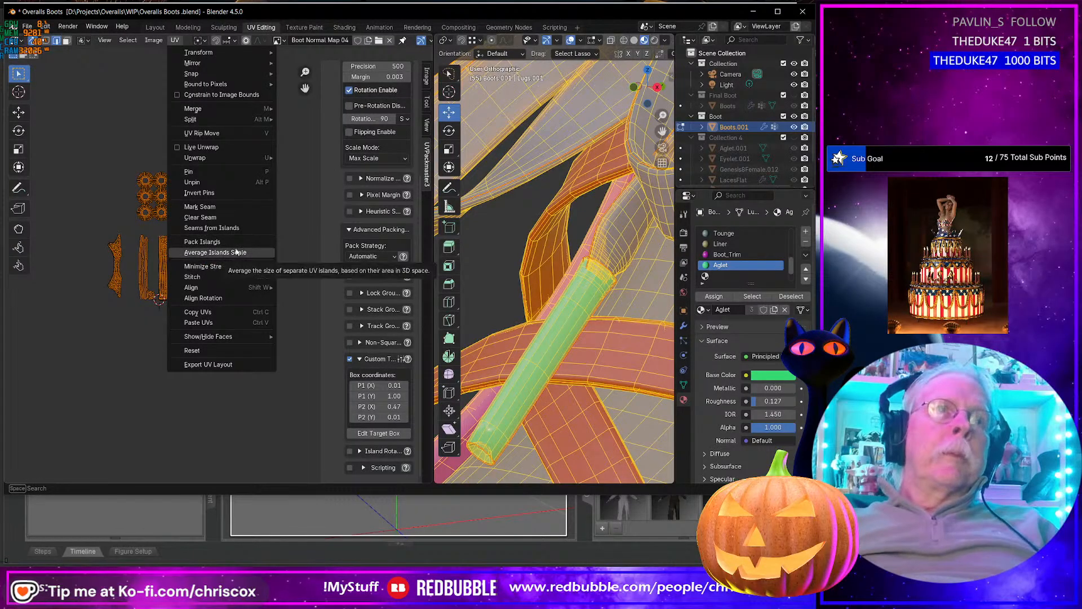
pyautogui.click(228, 228)
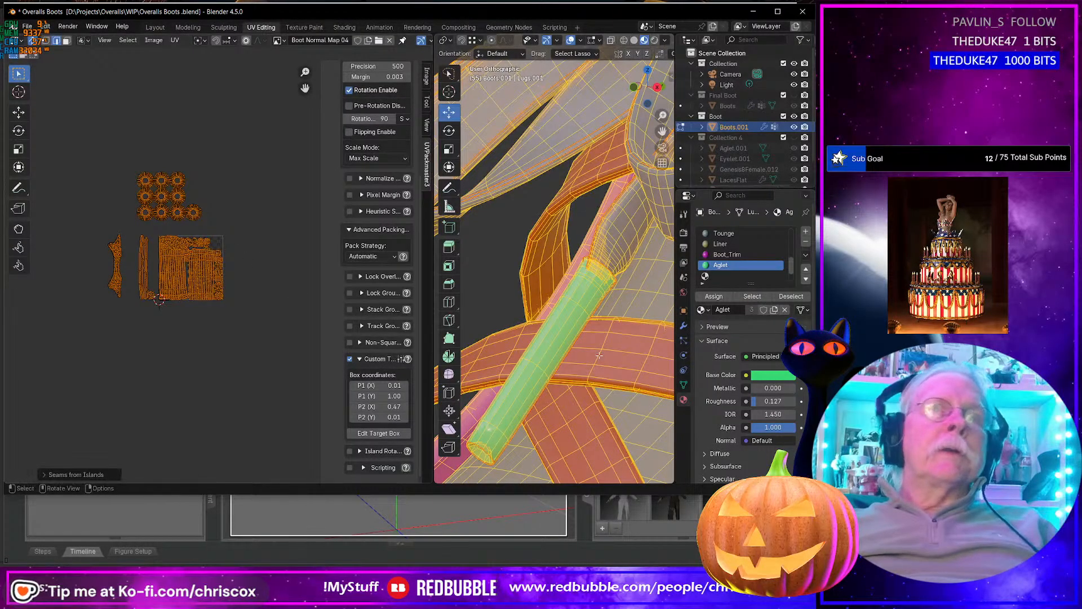
pyautogui.scroll(2, 258, 339)
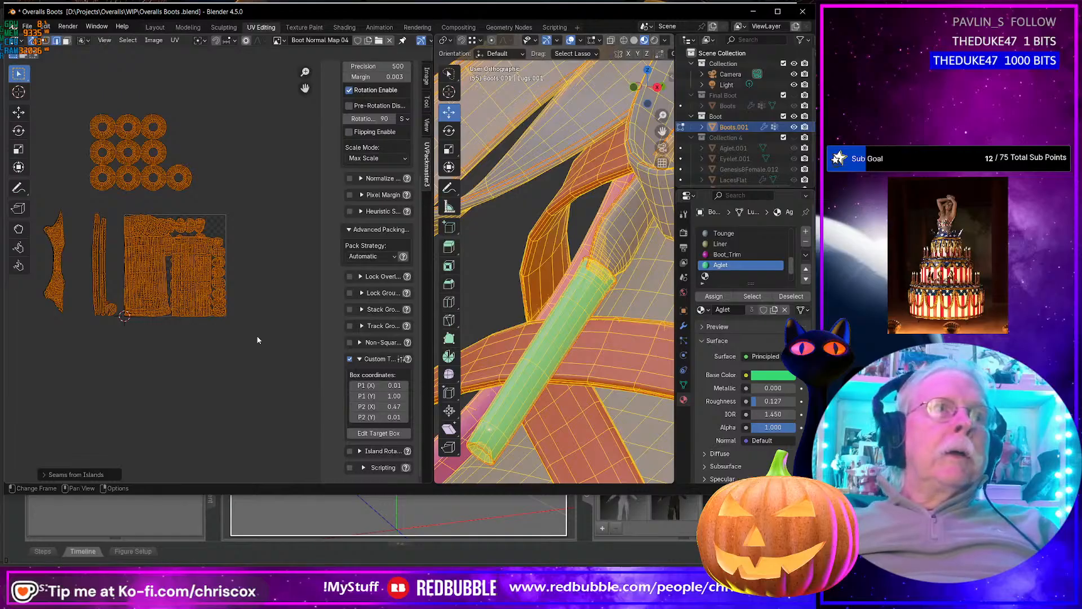
pyautogui.scroll(-2, 258, 341)
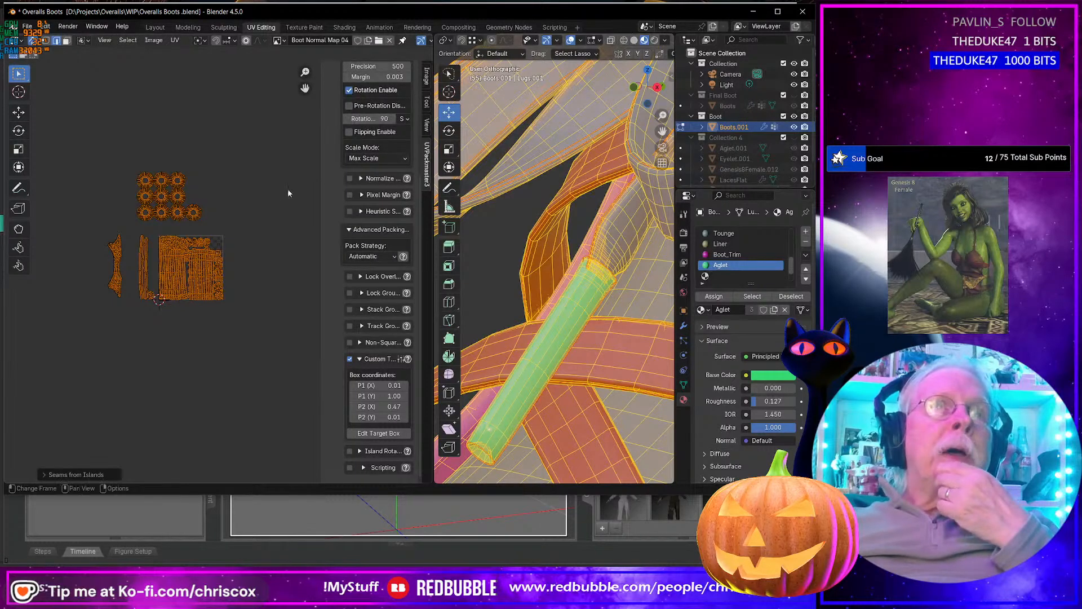
# Step: Turn off UV sync selection and select the round ring islands and the overlapping islands in the UV square, leaving the narrow strips unselected
pyautogui.click(256, 279)
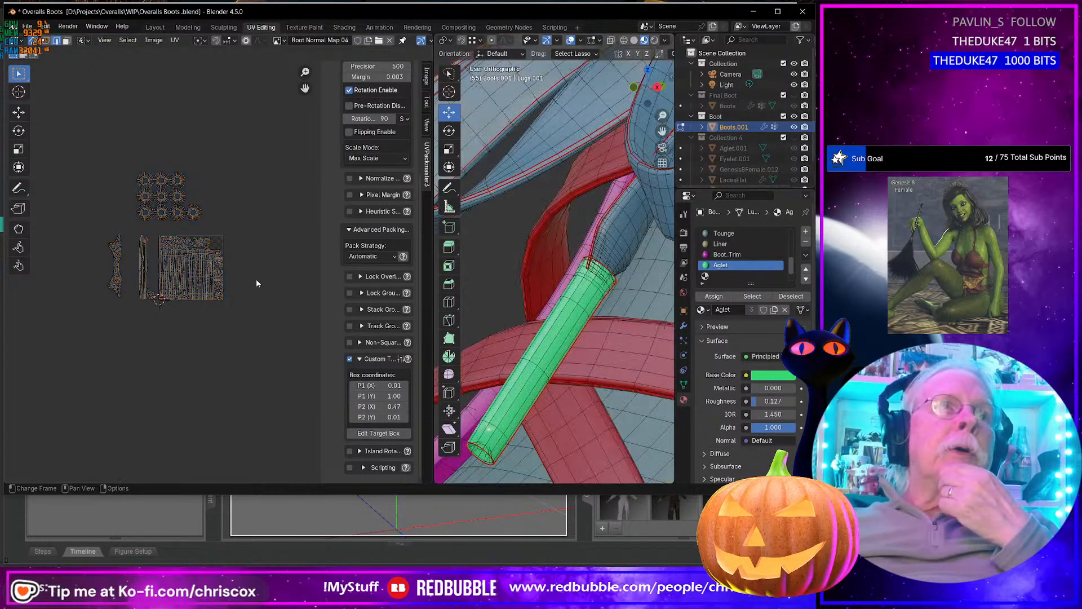
pyautogui.moveTo(123, 156); pyautogui.dragTo(272, 304)
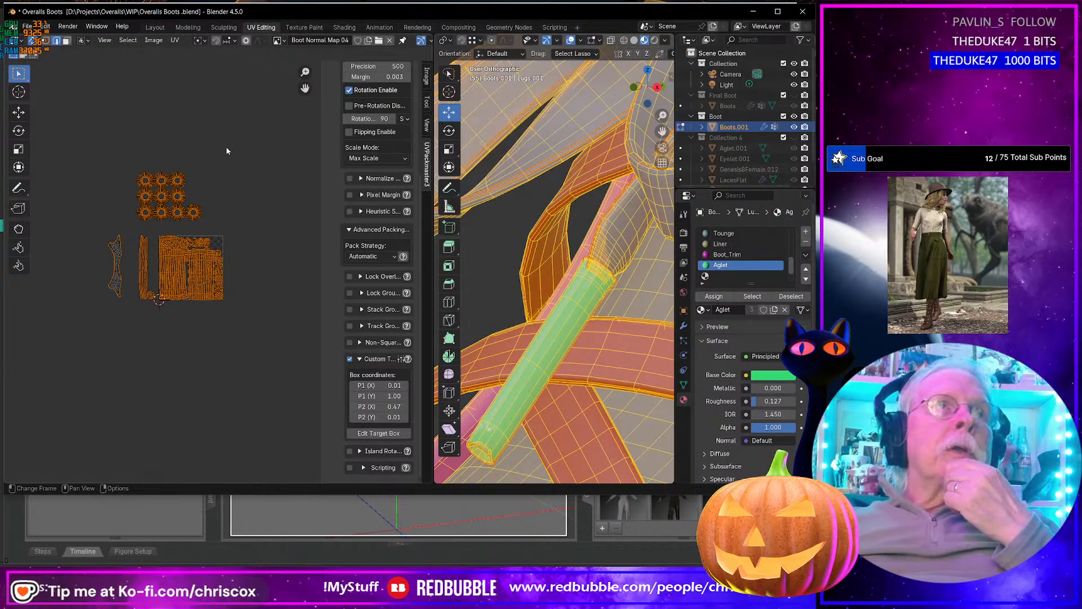
pyautogui.click(38, 43)
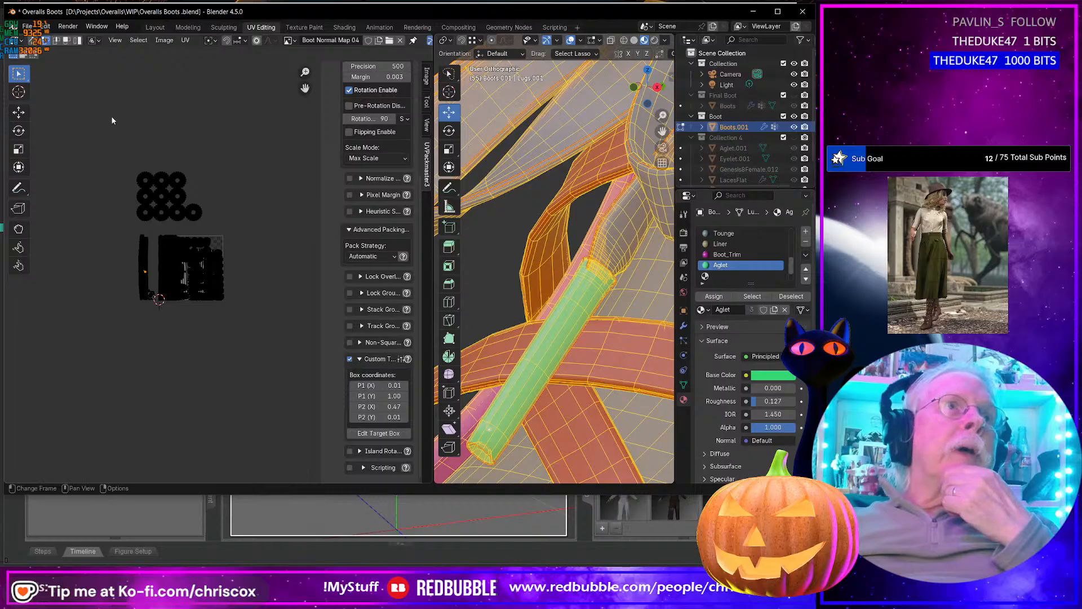
pyautogui.moveTo(121, 139); pyautogui.dragTo(228, 225)
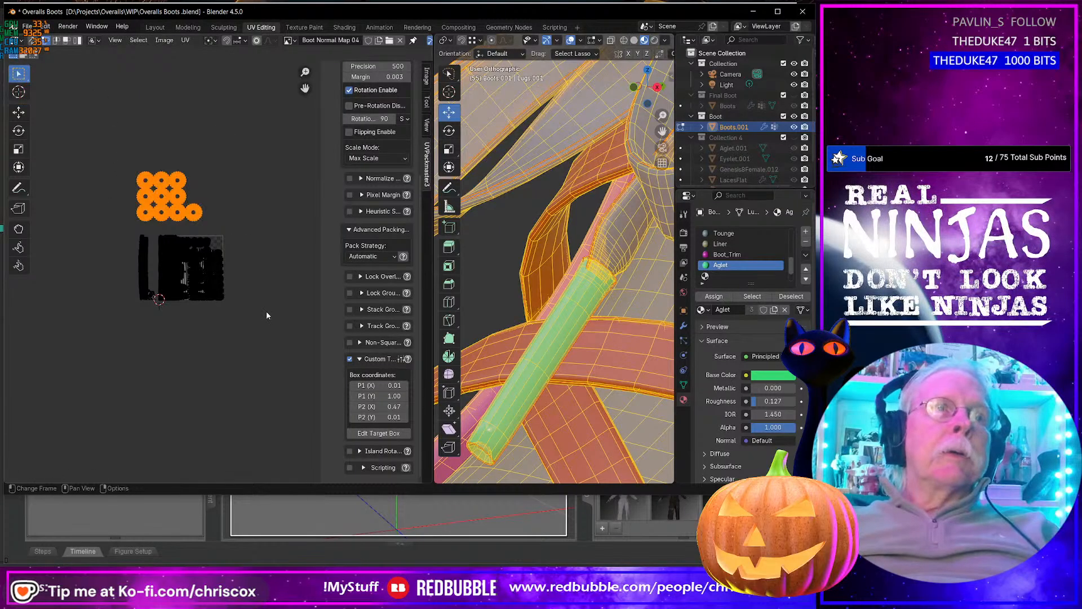
pyautogui.moveTo(120, 135); pyautogui.dragTo(220, 230)
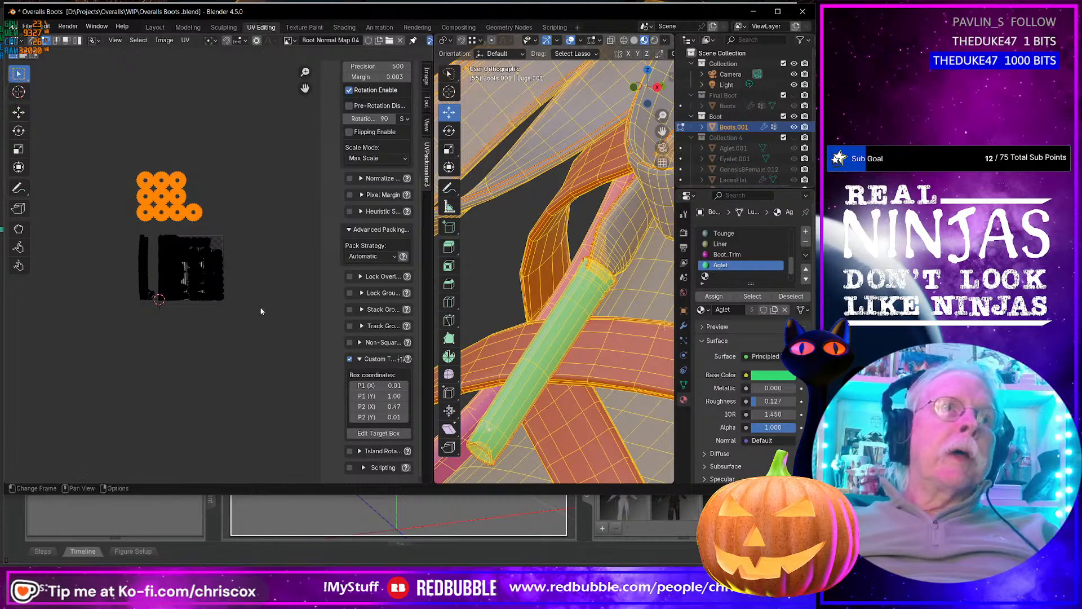
pyautogui.moveTo(261, 313); pyautogui.dragTo(158, 231)
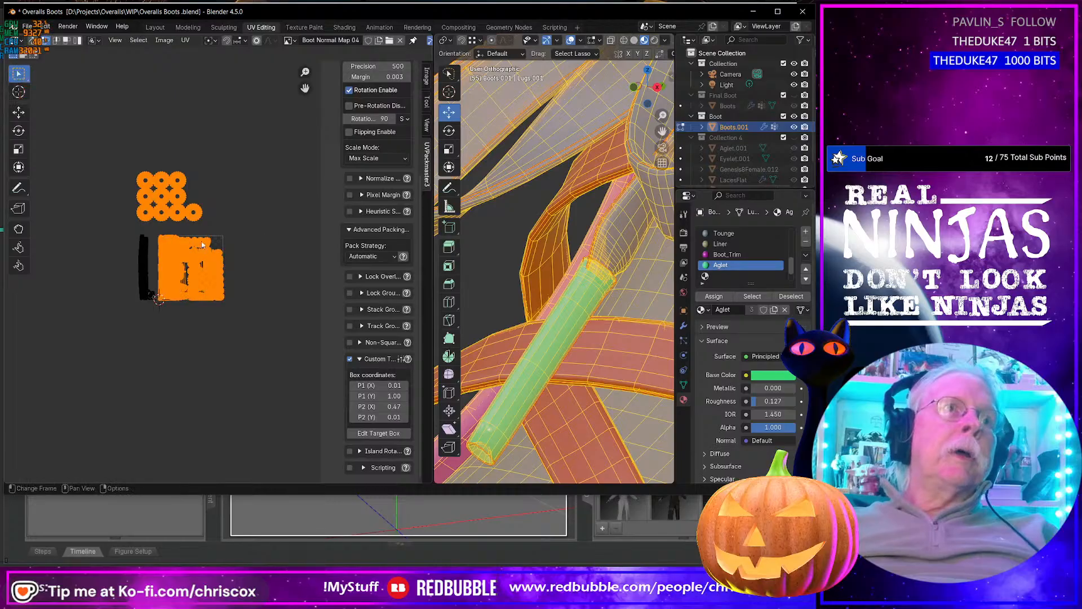
# Step: Adjust the selected islands' texel density to match that of the unselected islands
pyautogui.click(184, 40)
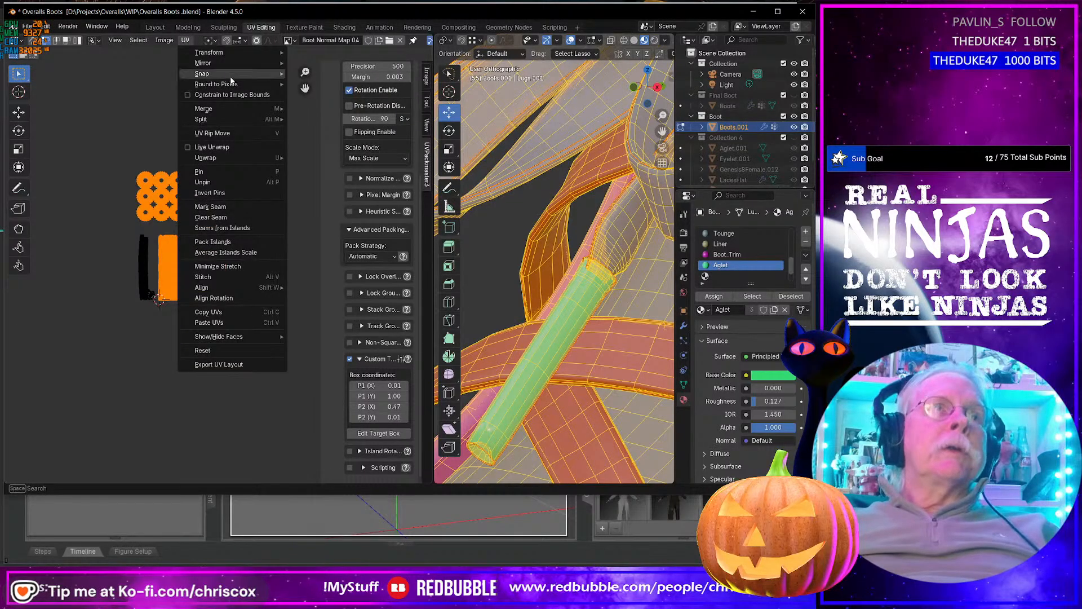
pyautogui.scroll(7, 368, 111)
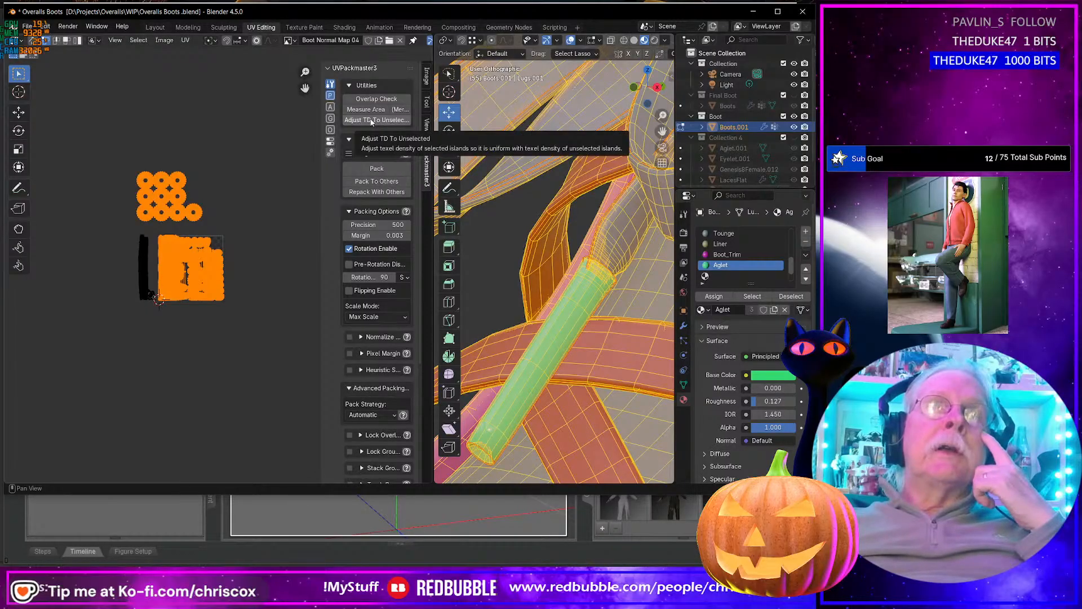
pyautogui.click(372, 120)
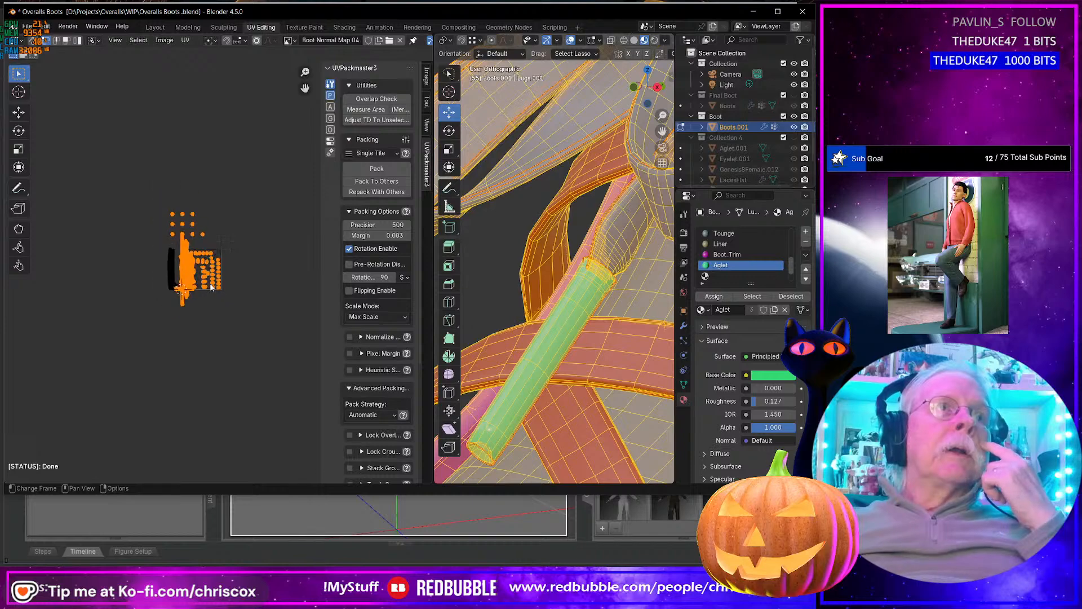
# Step: Select all of the boot's UV islands and pack them as a single tile within the custom target box
pyautogui.scroll(2, 214, 282)
pyautogui.moveTo(252, 347); pyautogui.dragTo(55, 93)
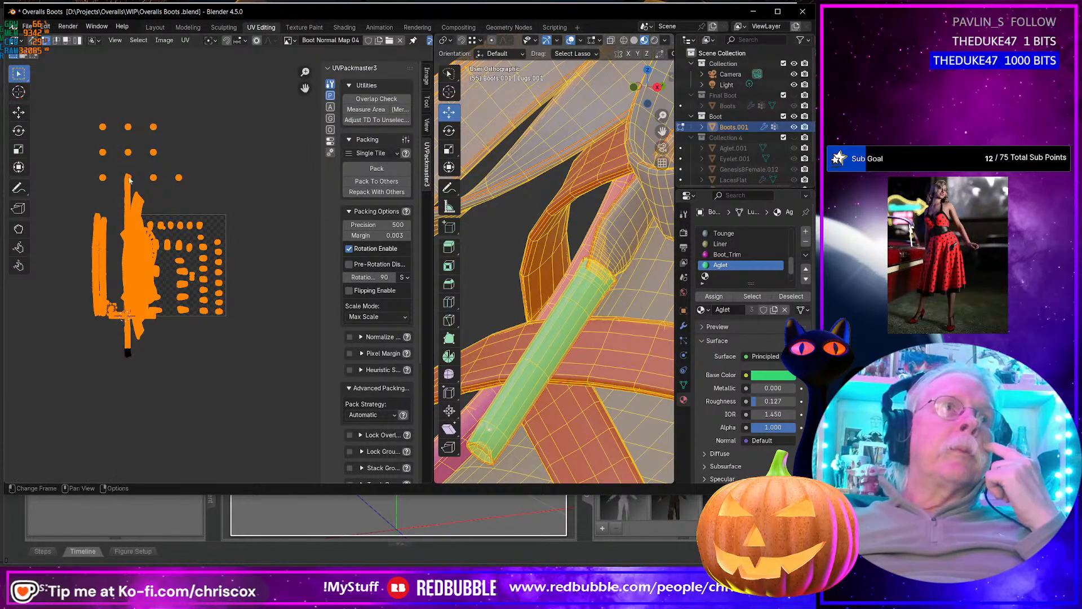
pyautogui.moveTo(141, 211); pyautogui.dragTo(193, 188, button='middle')
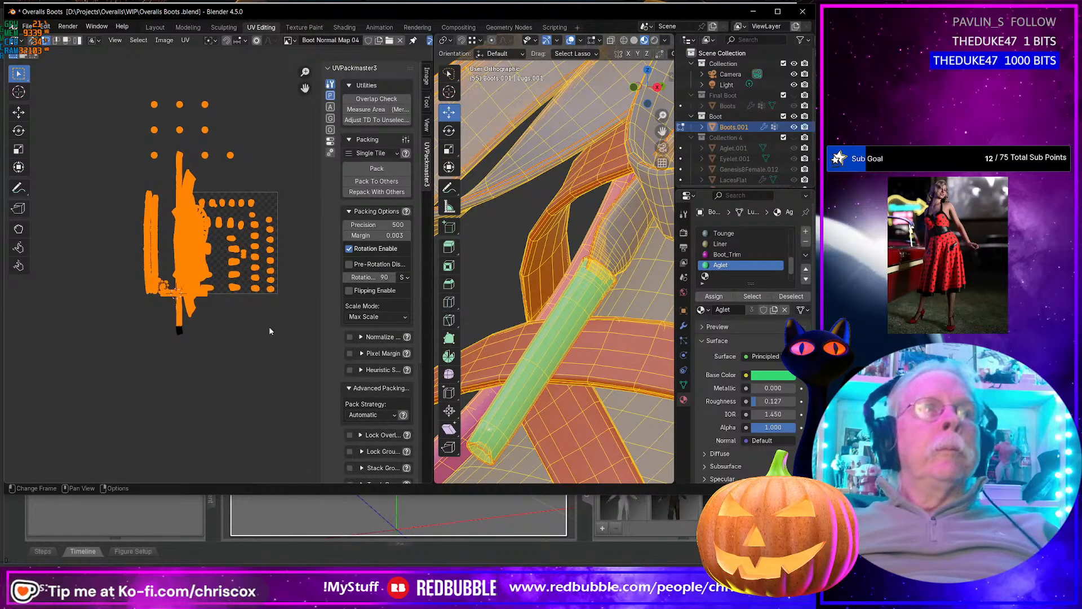
pyautogui.moveTo(297, 349); pyautogui.dragTo(106, 81)
pyautogui.moveTo(208, 226); pyautogui.dragTo(160, 234, button='middle')
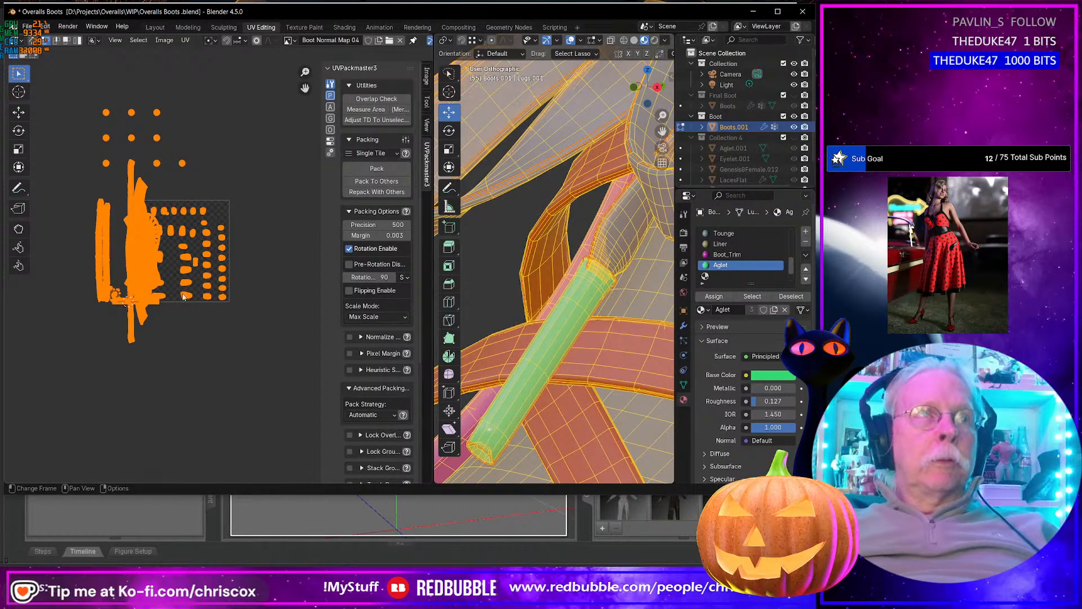
pyautogui.click(389, 171)
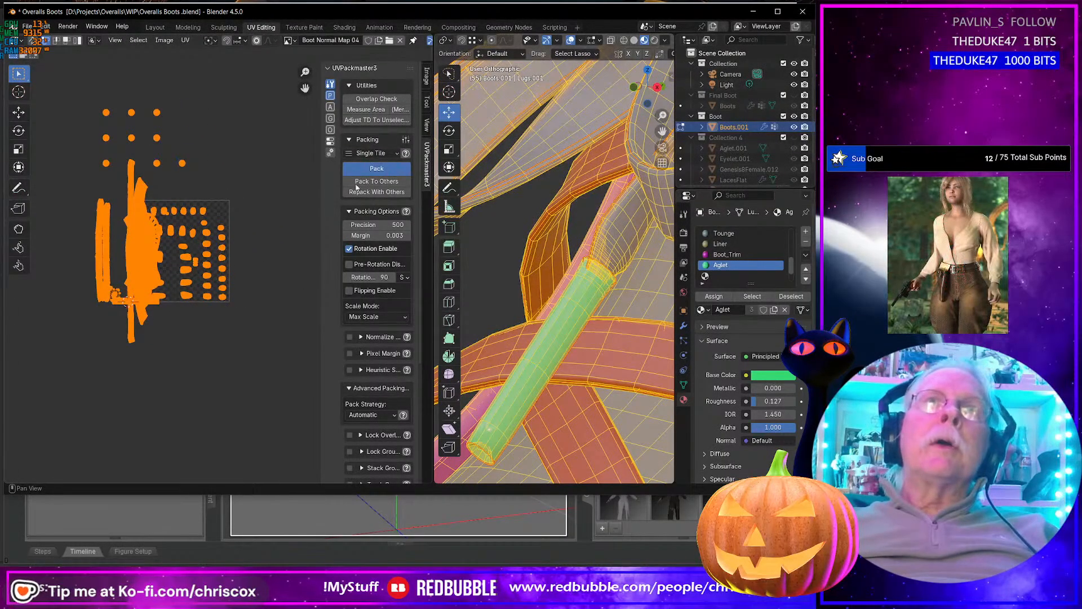
pyautogui.scroll(5, 166, 275)
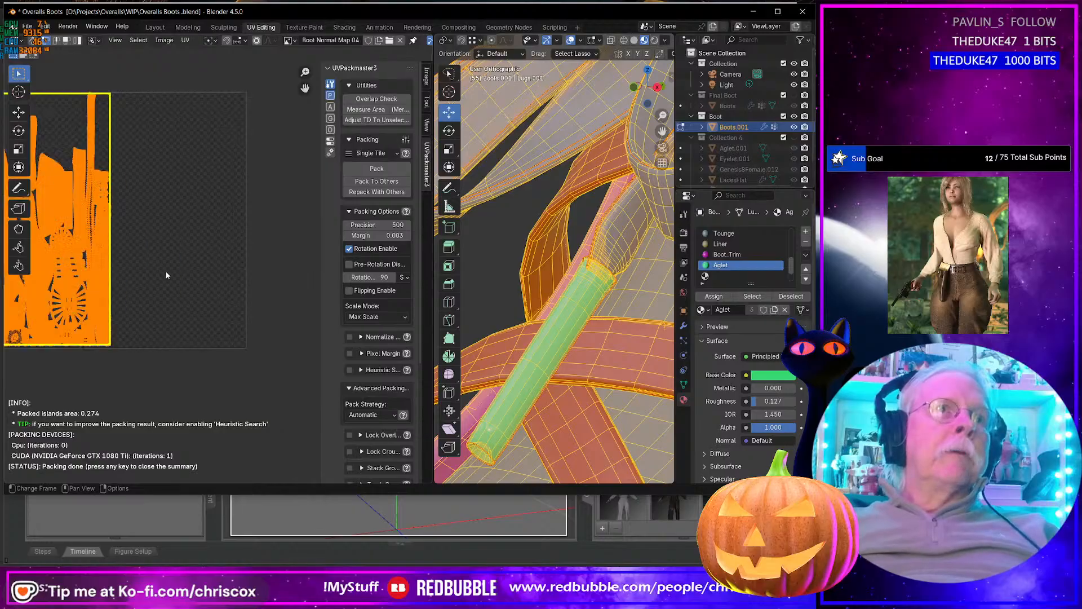
pyautogui.scroll(7, 144, 273)
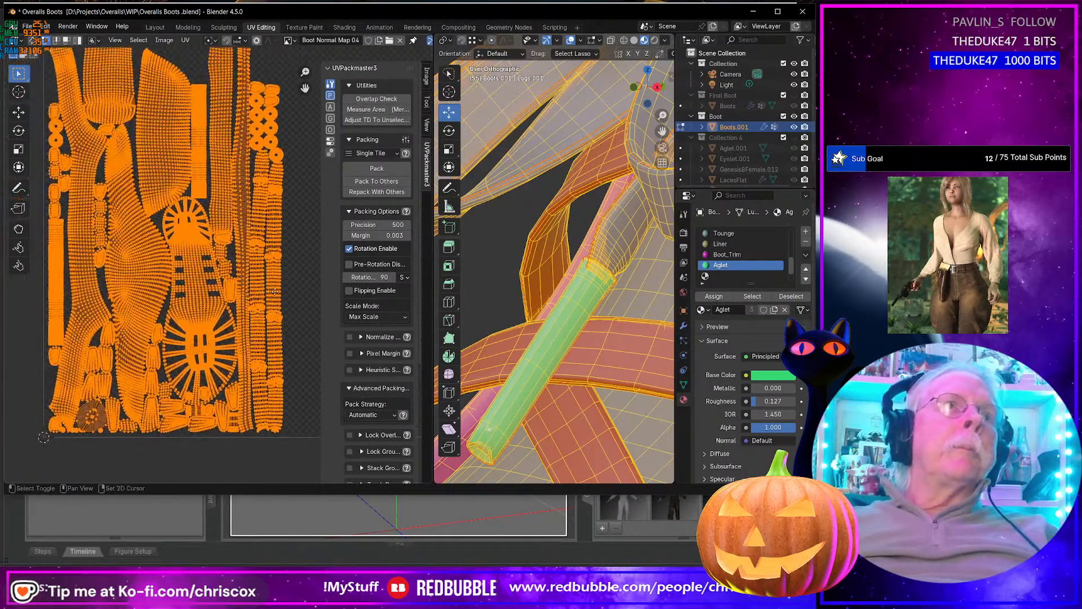
pyautogui.scroll(-8, 262, 303)
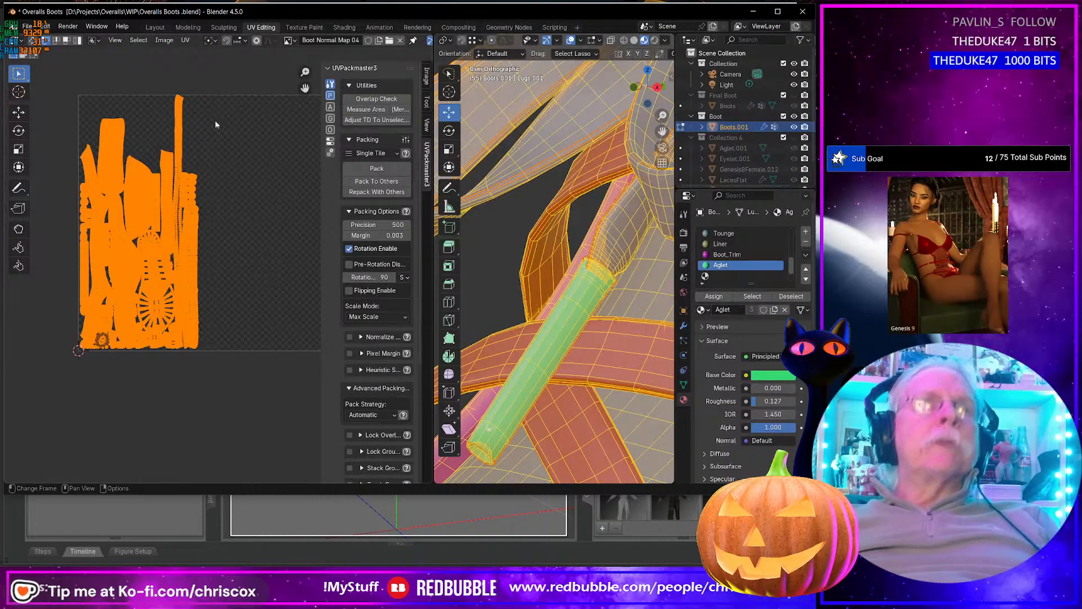
# Step: Return to the Layout workspace, bring both boots into view and show the Mirror modifier's settings
pyautogui.click(155, 27)
pyautogui.moveTo(416, 260); pyautogui.dragTo(571, 367, button='middle')
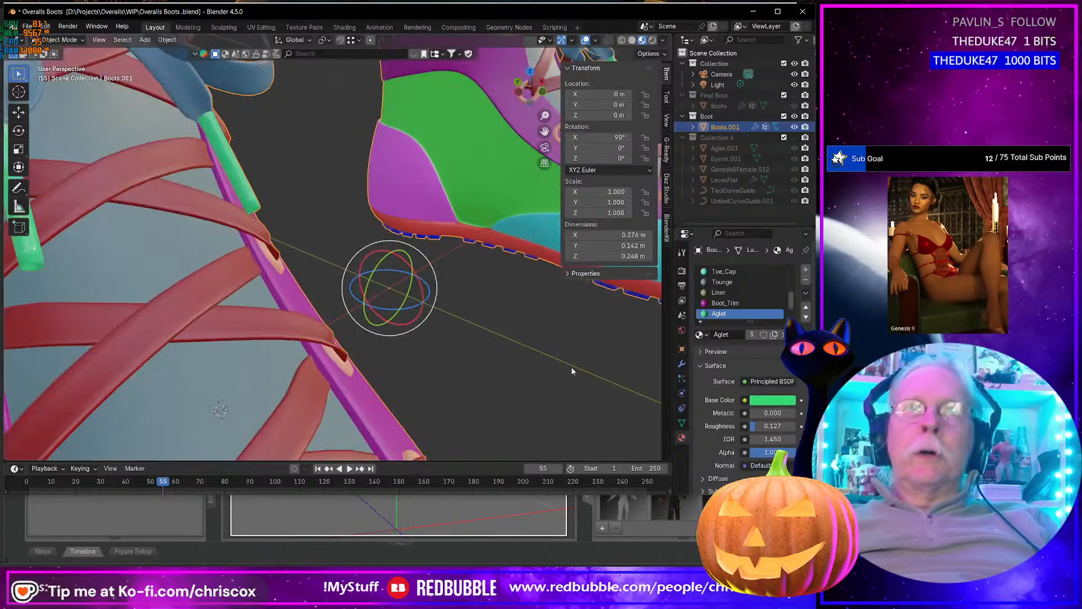
pyautogui.scroll(-5, 570, 366)
pyautogui.moveTo(515, 339); pyautogui.dragTo(570, 341, button='middle')
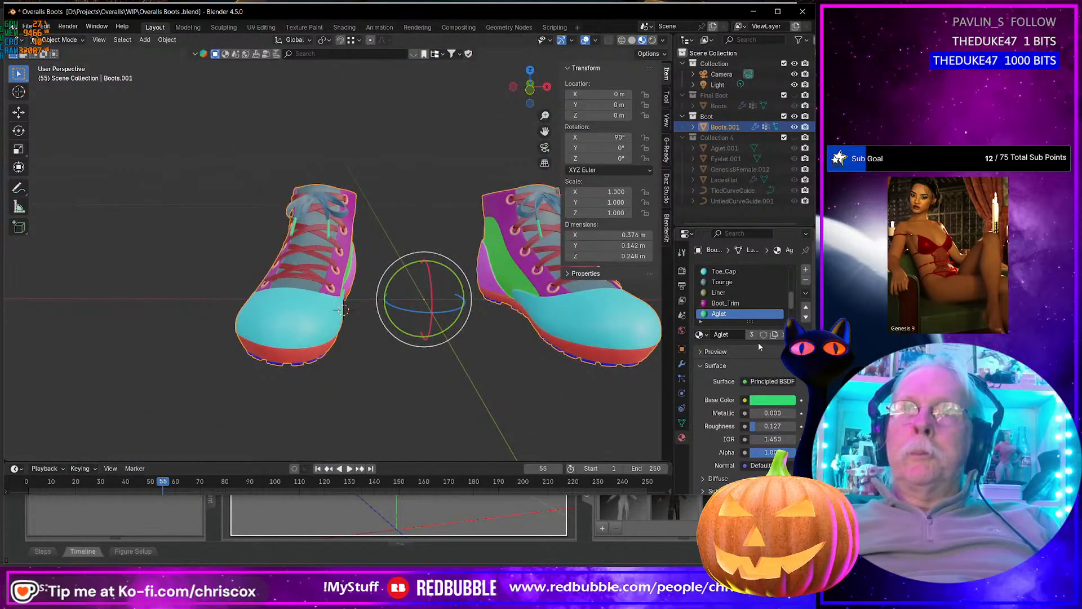
pyautogui.scroll(-8, 758, 343)
pyautogui.click(682, 364)
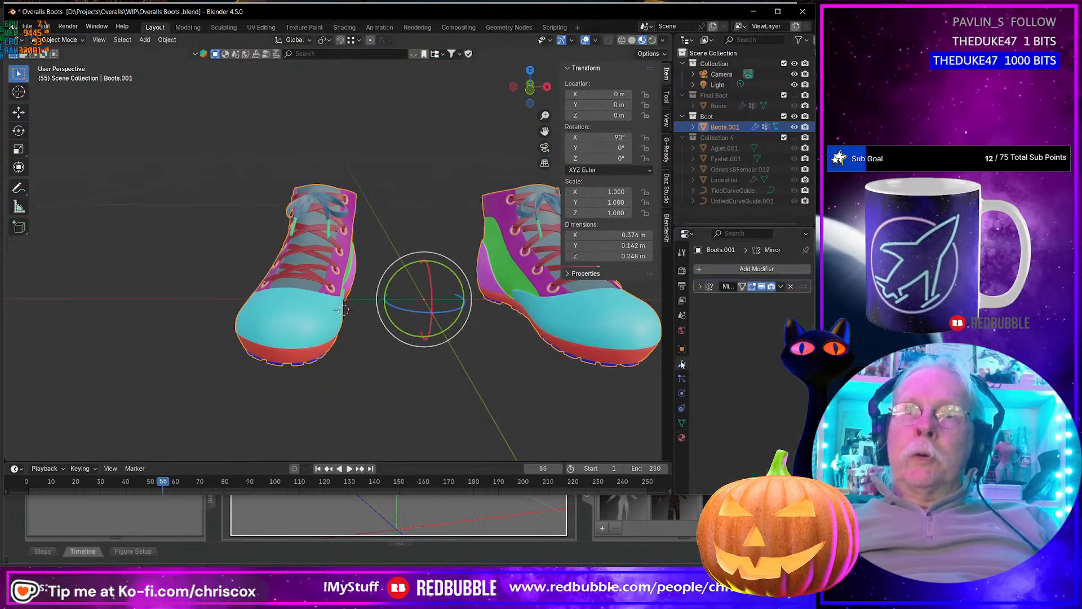
pyautogui.click(700, 287)
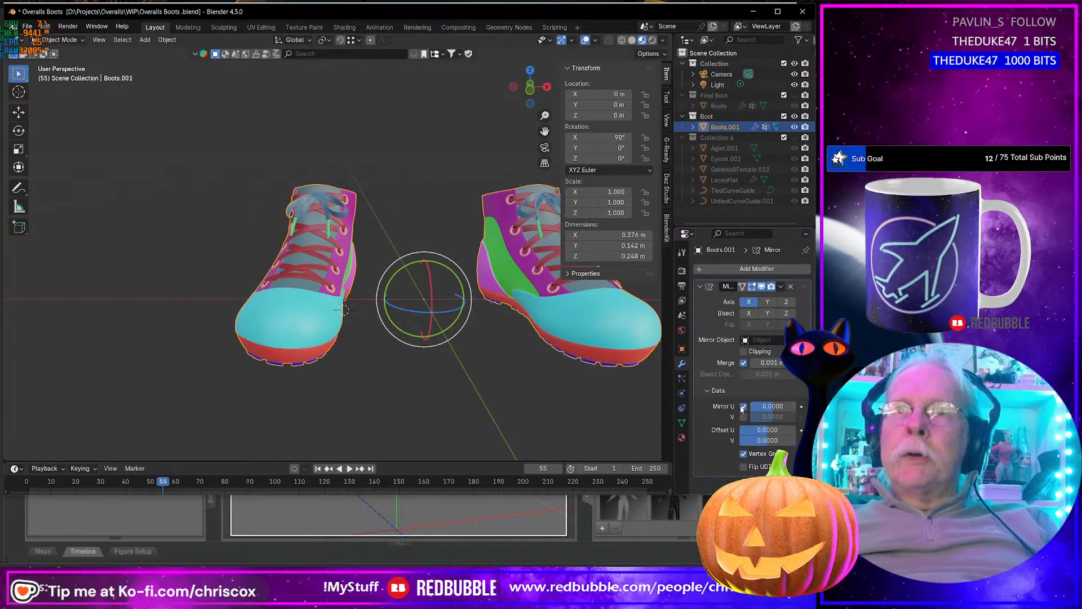
# Step: Examine the mirrored pair of boots from several angles and distances
pyautogui.moveTo(587, 392); pyautogui.dragTo(429, 367, button='middle')
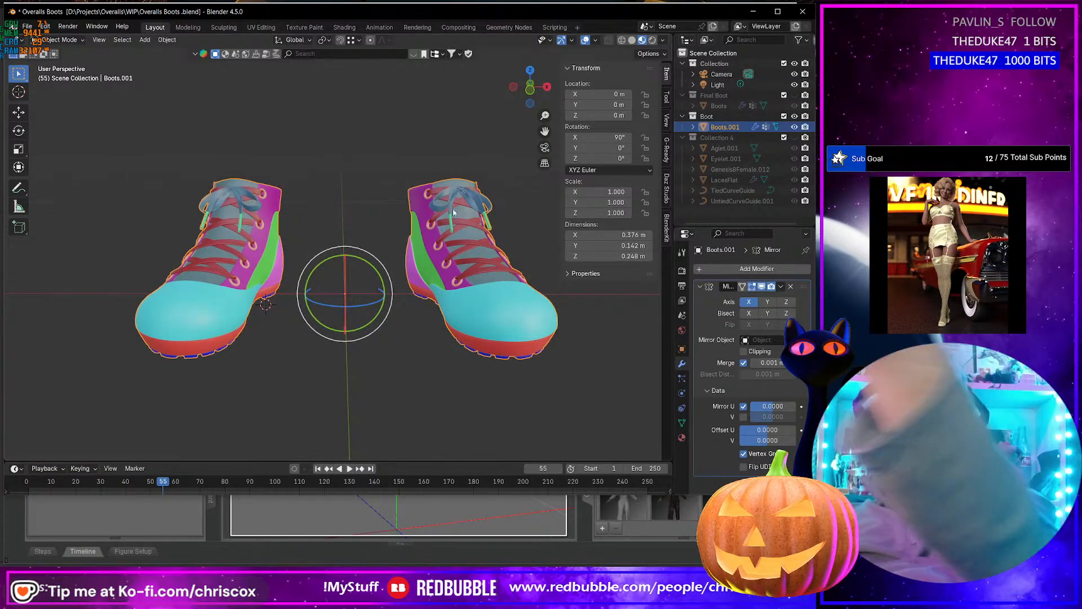
pyautogui.moveTo(515, 387); pyautogui.dragTo(383, 372, button='middle')
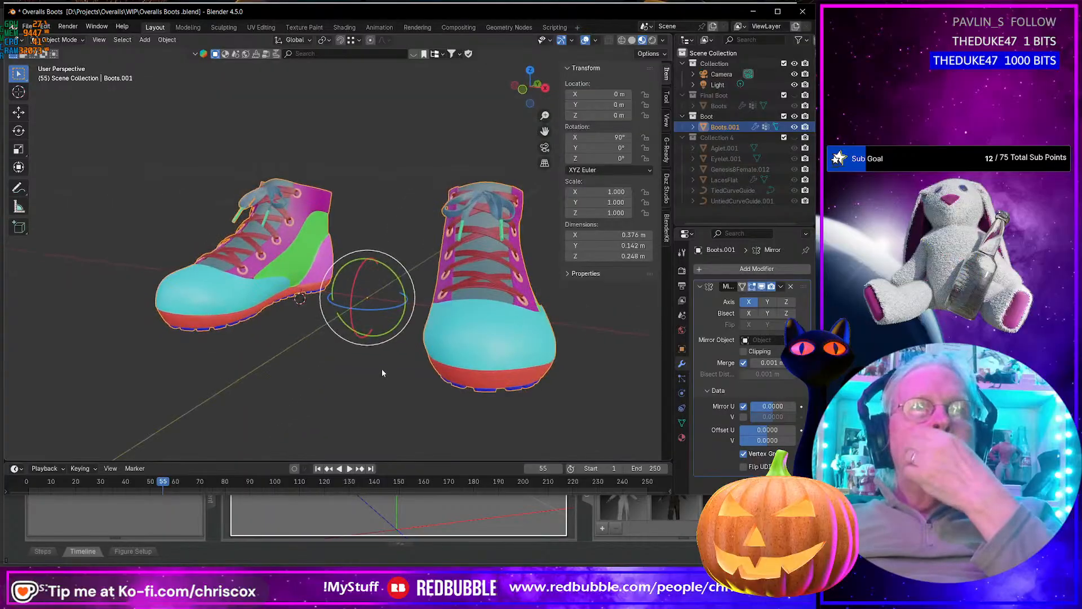
pyautogui.scroll(-2, 354, 379)
pyautogui.scroll(5, 353, 380)
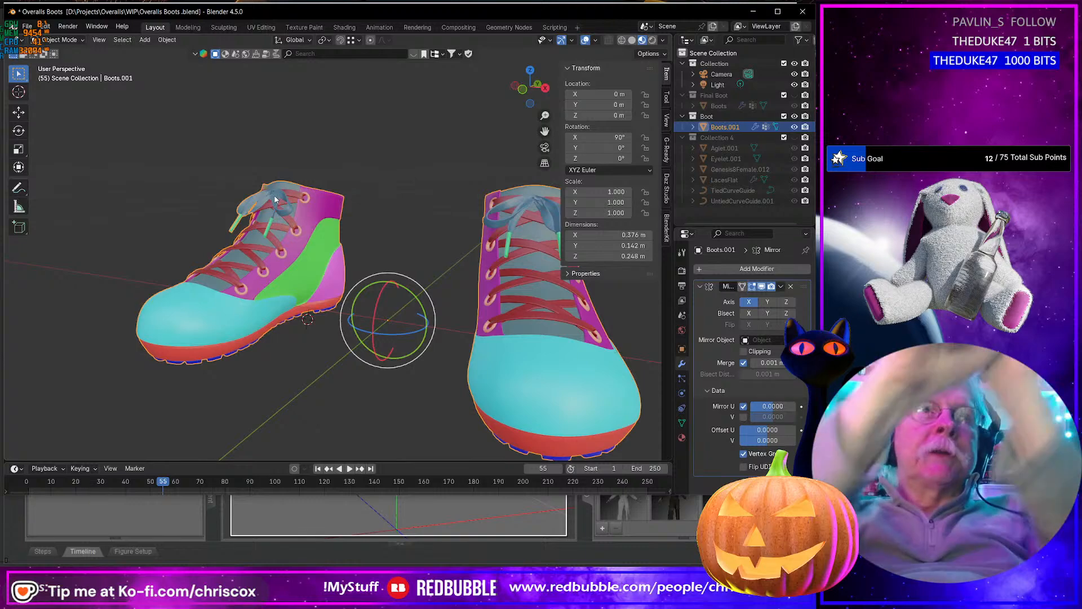
pyautogui.moveTo(275, 200); pyautogui.dragTo(297, 239, button='middle')
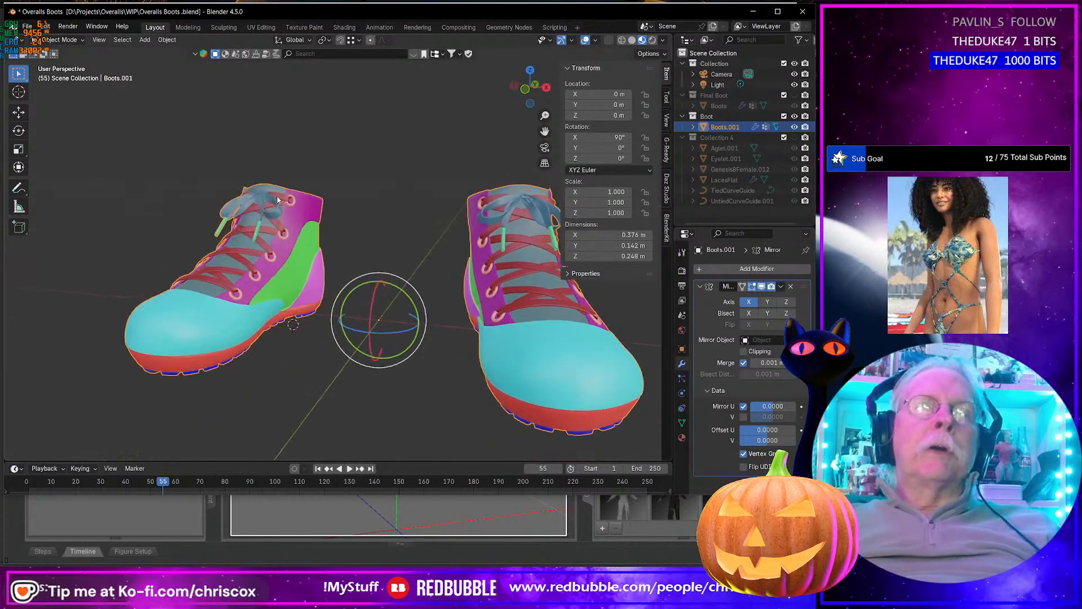
pyautogui.scroll(2, 298, 240)
pyautogui.scroll(-3, 298, 242)
pyautogui.scroll(-3, 316, 243)
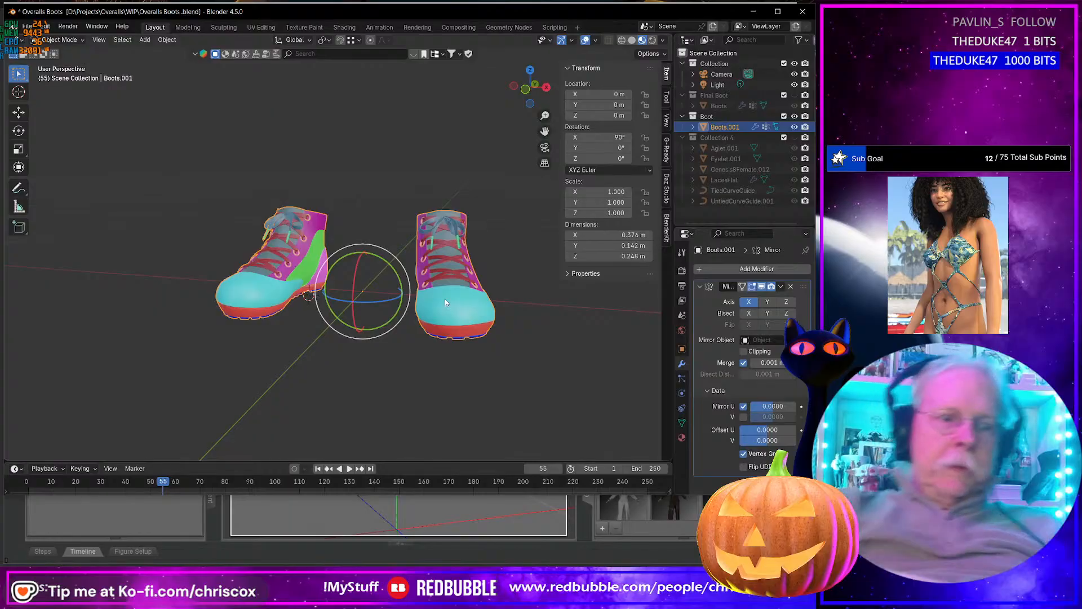
# Step: Start a Wavefront OBJ export to the WIP folder and name the file Coveralls Boots .obj
pyautogui.hotkey('ctrl', 'shift', 'e')
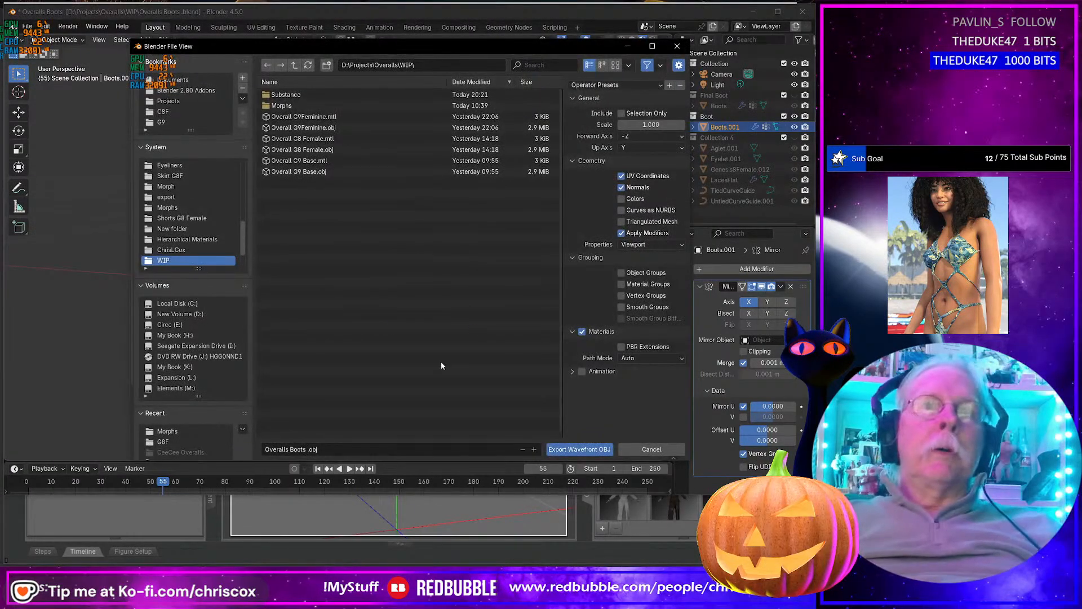
pyautogui.click(354, 448)
pyautogui.press('Home')
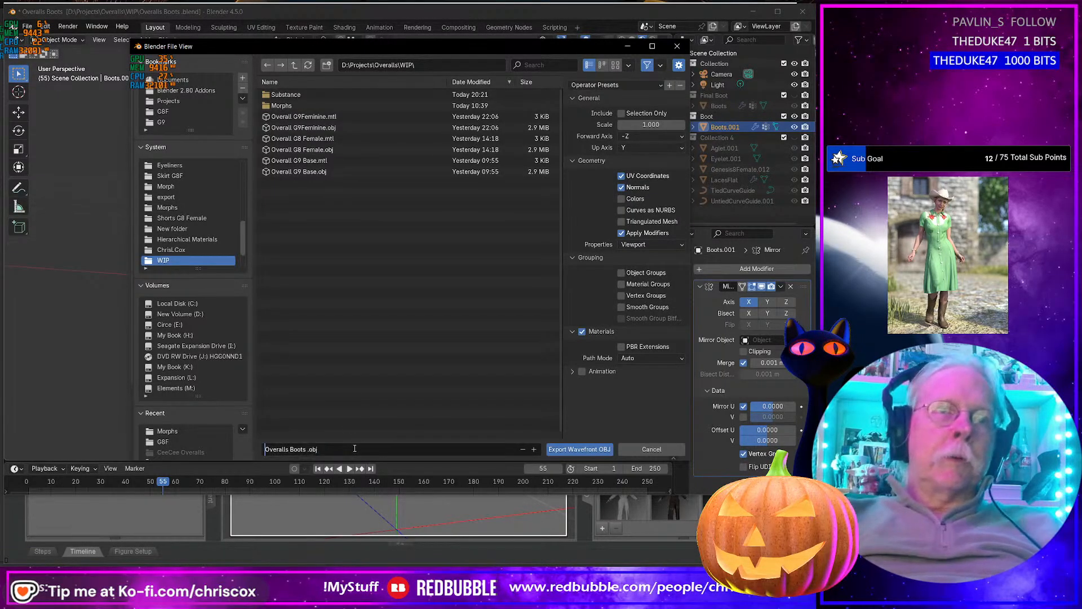
pyautogui.press('Delete')
pyautogui.write('Co')
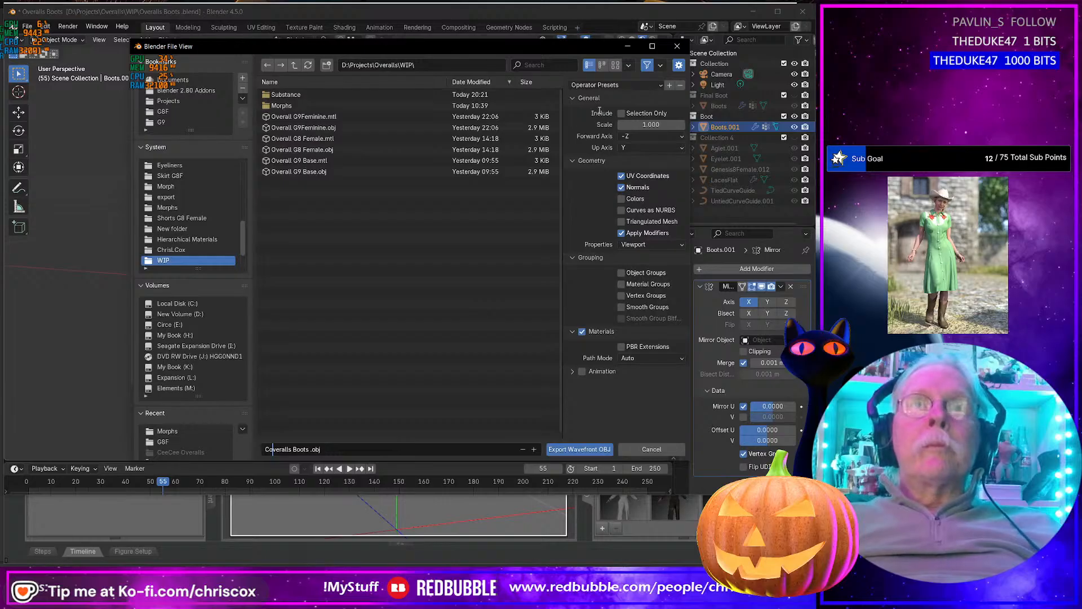
pyautogui.press('Home')
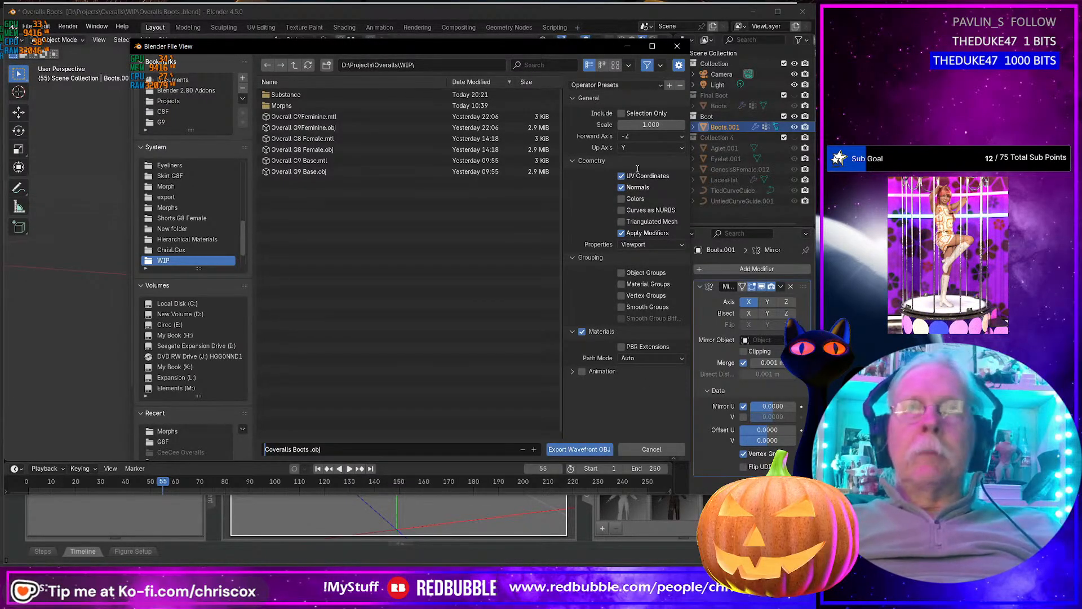
# Step: Apply the export preset that enables Selection Only and Vertex Groups, and export the boots as OBJ
pyautogui.click(625, 86)
pyautogui.click(585, 111)
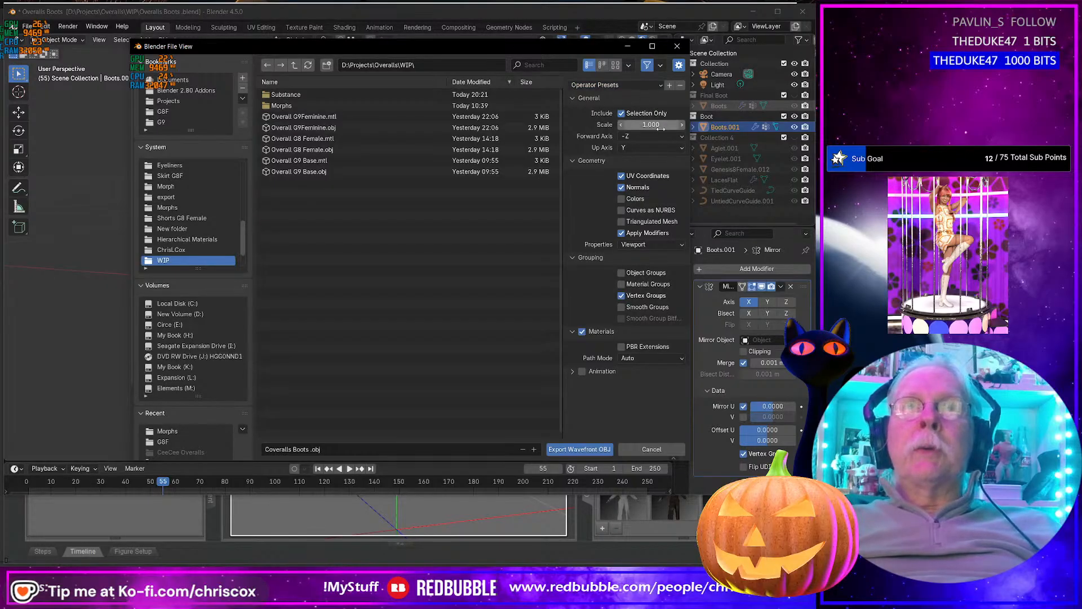
pyautogui.click(579, 449)
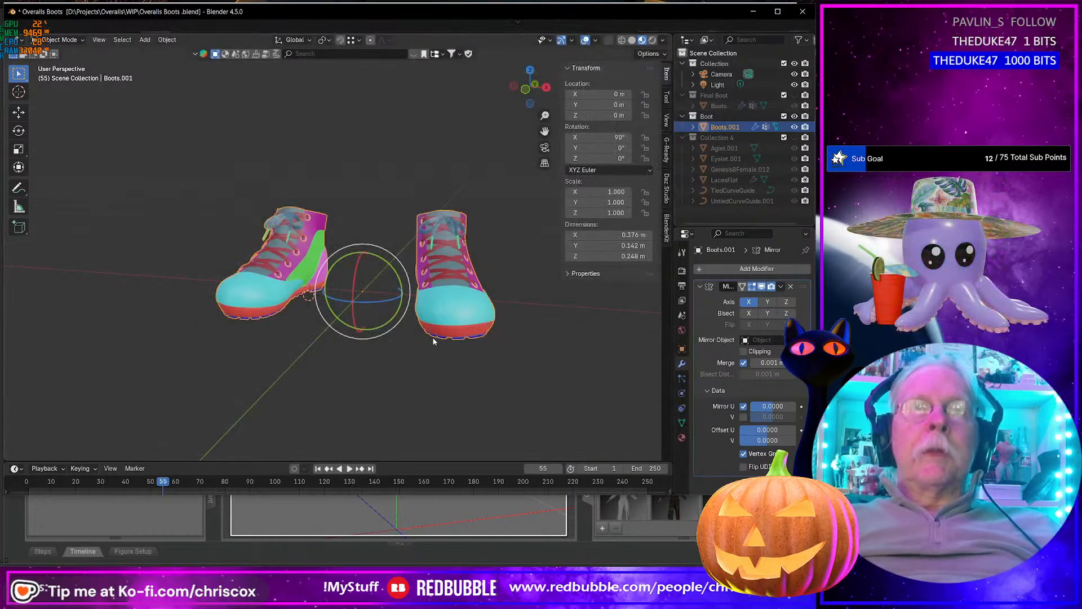
# Step: Switch to Daz Studio and load the Genesis 9 figure into the scene
pyautogui.hotkey('alt', 'Tab')
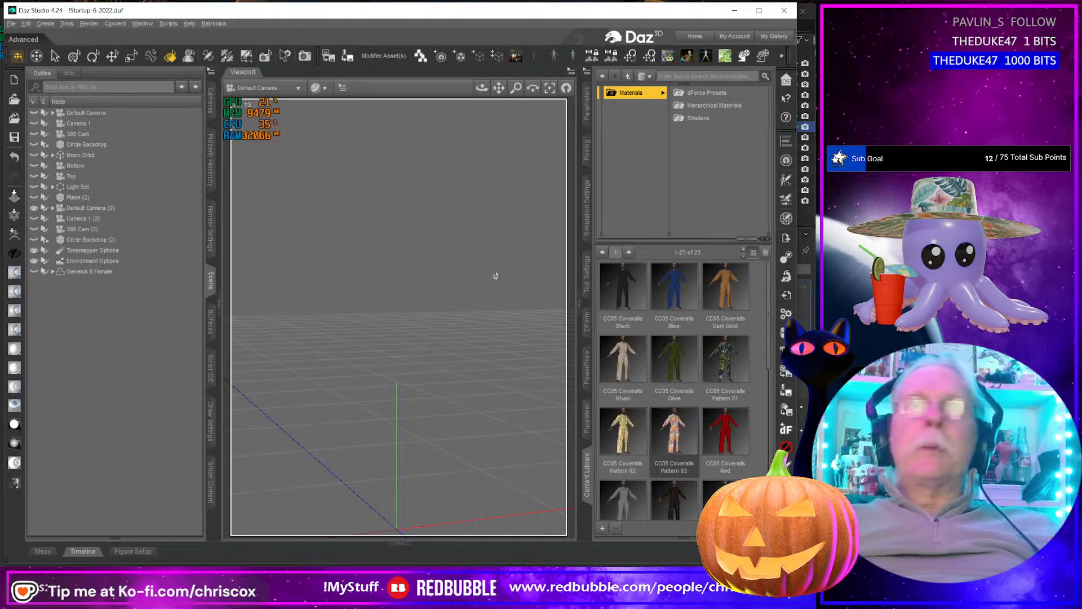
pyautogui.click(534, 56)
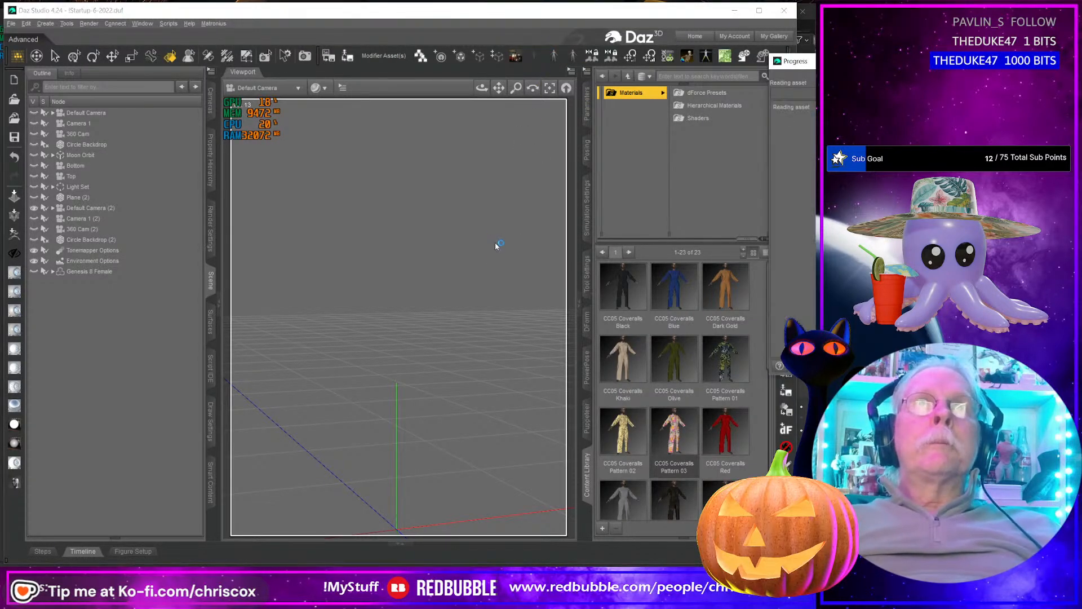
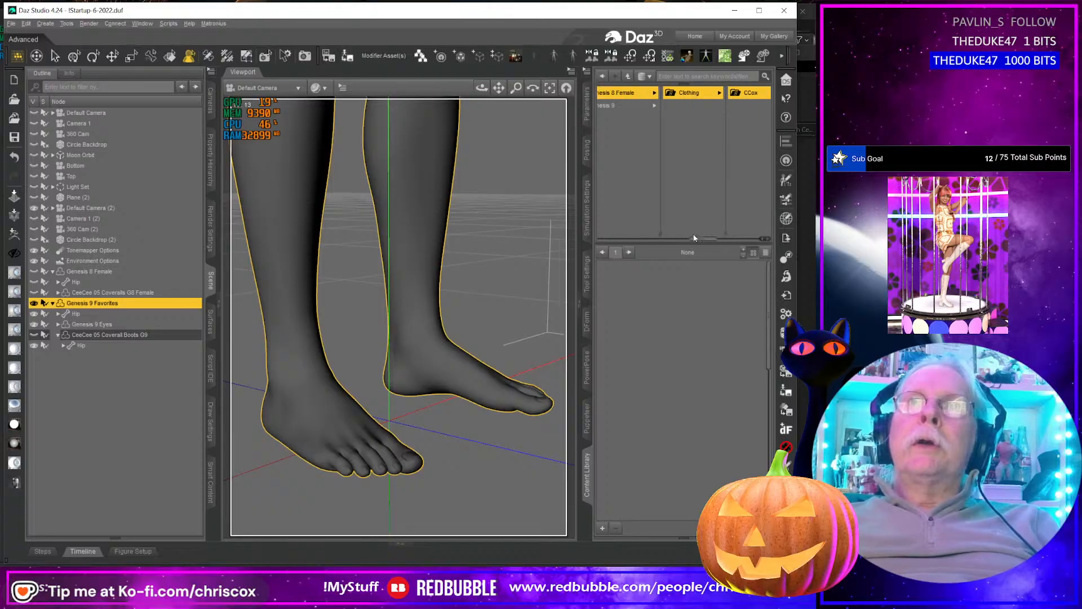
# Step: Find the CeeCee Overalls G9 folder in the Genesis 9 clothing content and load CeeCee 05 Coverall Boots G9 onto the figure
pyautogui.click(614, 105)
pyautogui.click(697, 92)
pyautogui.click(727, 92)
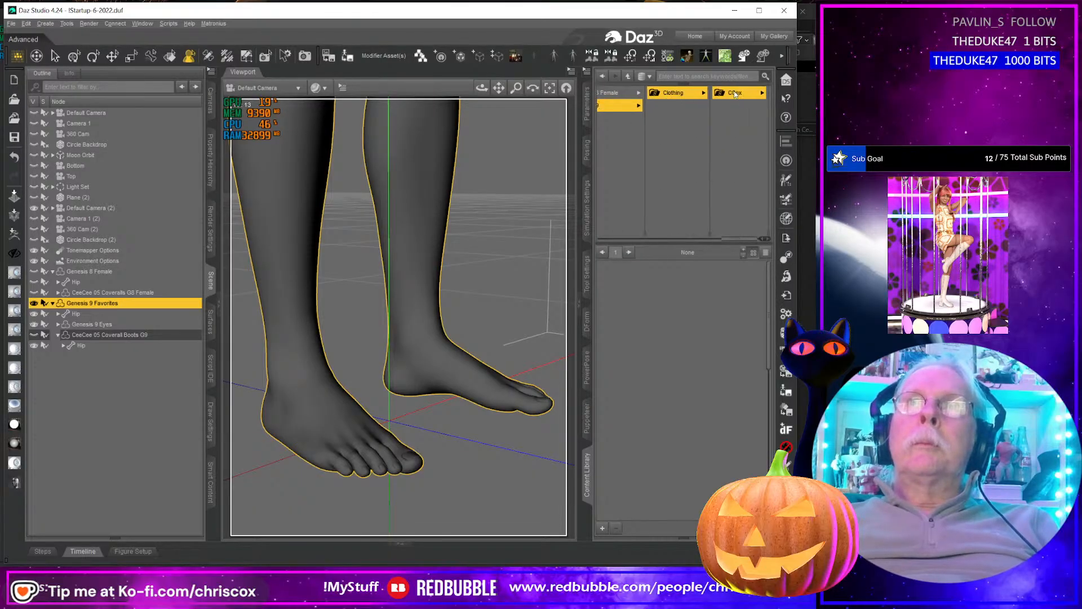
pyautogui.click(735, 94)
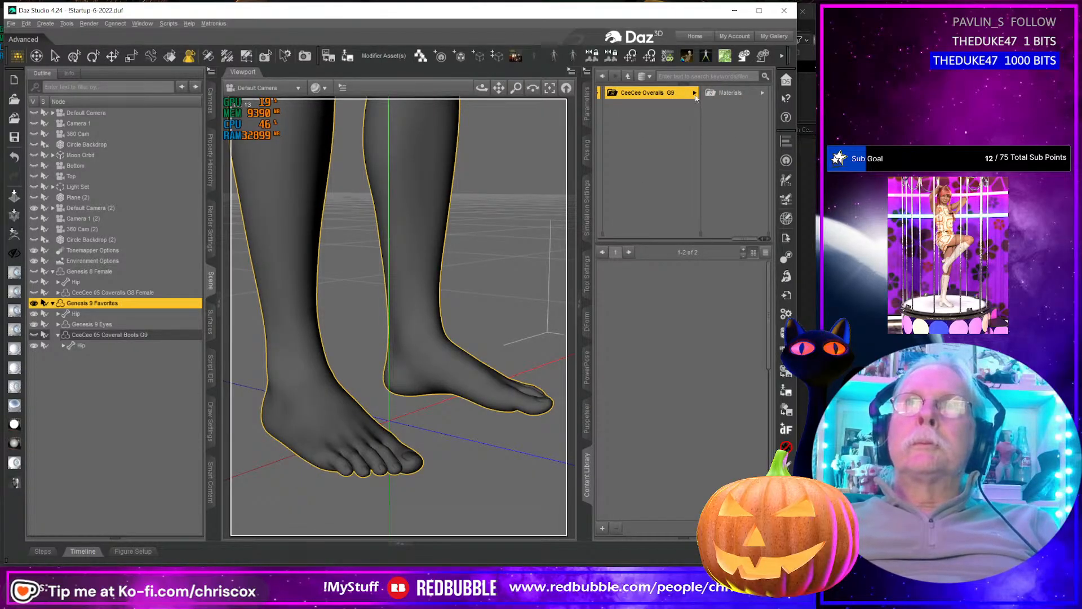
pyautogui.click(623, 296)
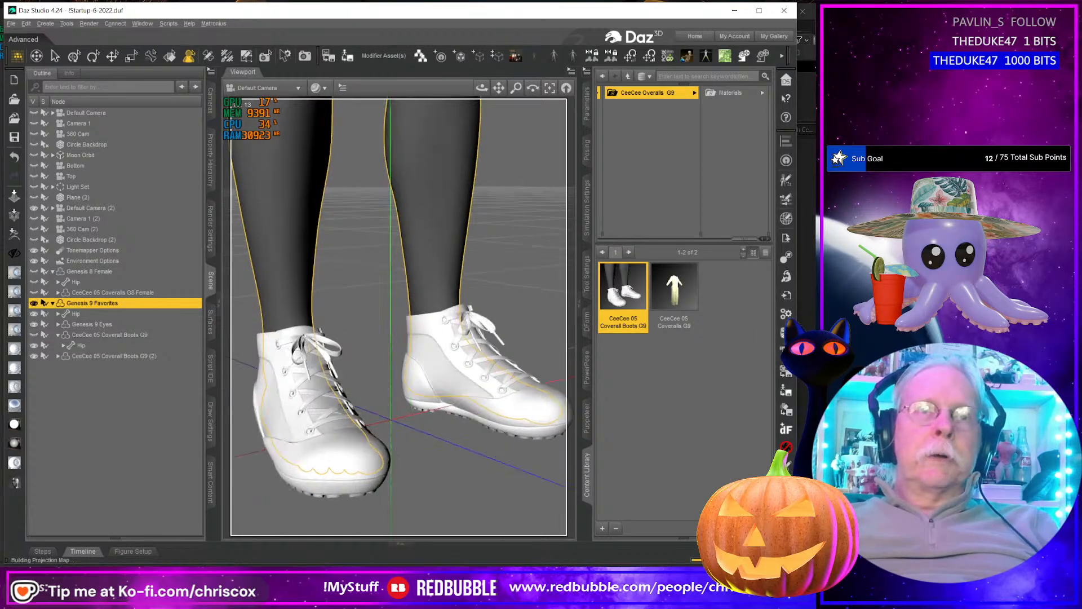
# Step: Check the fitted boots from another angle and select the newly loaded CeeCee 05 Coverall Boots G9 (2) in the scene
pyautogui.moveTo(333, 496); pyautogui.dragTo(380, 467, button='middle')
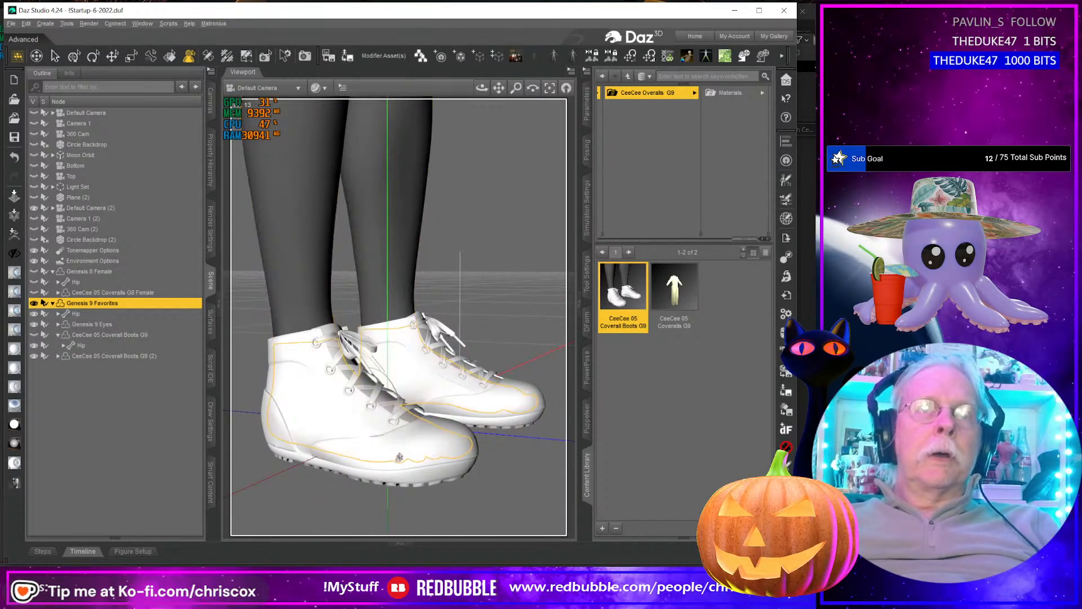
pyautogui.moveTo(443, 446); pyautogui.dragTo(419, 461, button='middle')
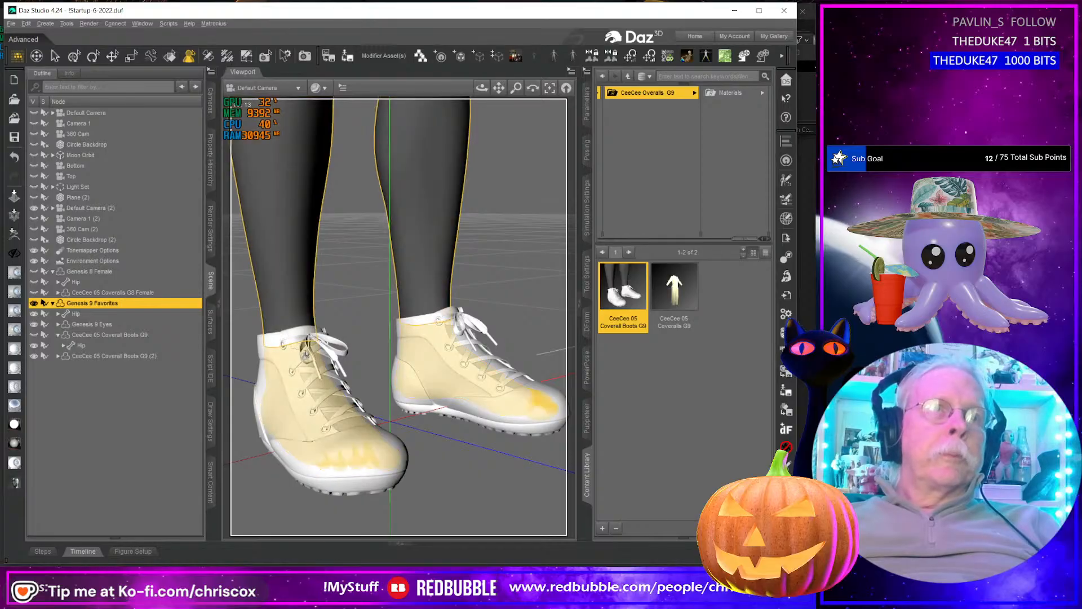
pyautogui.click(306, 361)
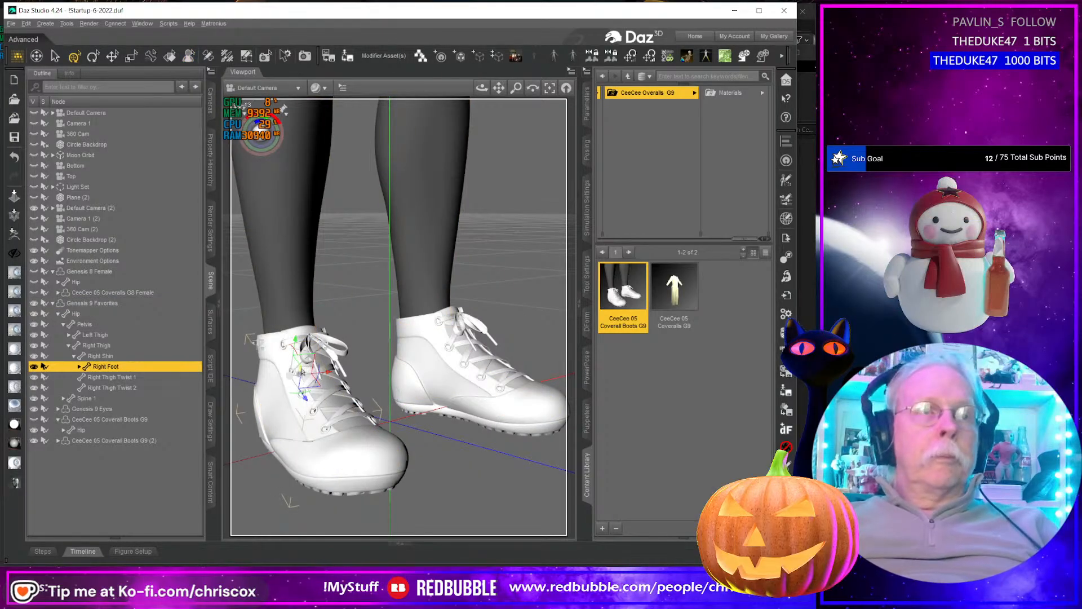
pyautogui.click(144, 441)
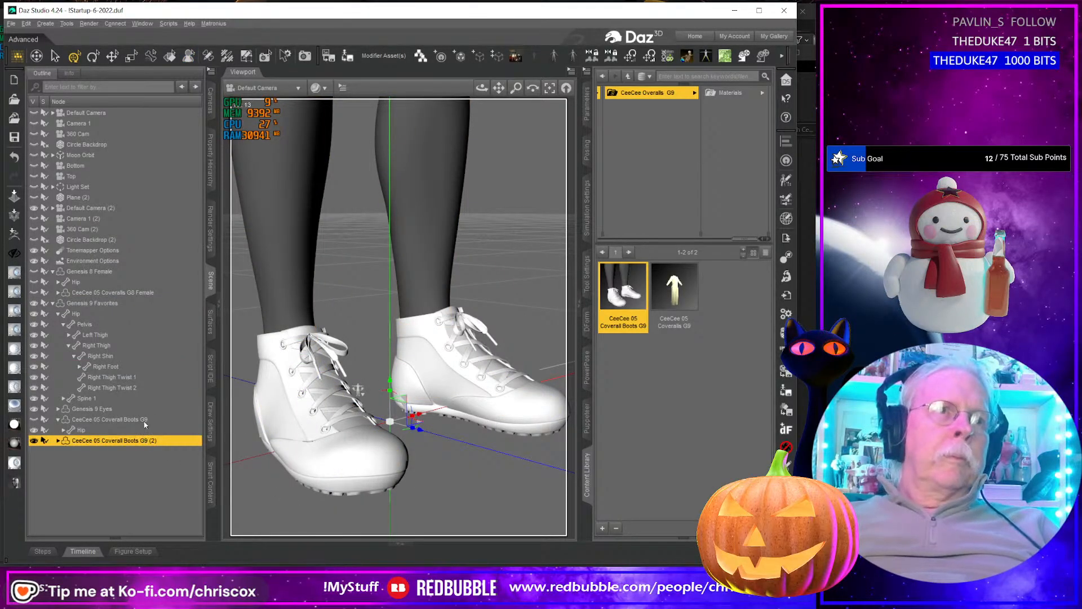
# Step: Load CeeCee 05 Coveralls G9 onto the Genesis 9 figure and check how its trouser legs sit over the boots
pyautogui.click(438, 249)
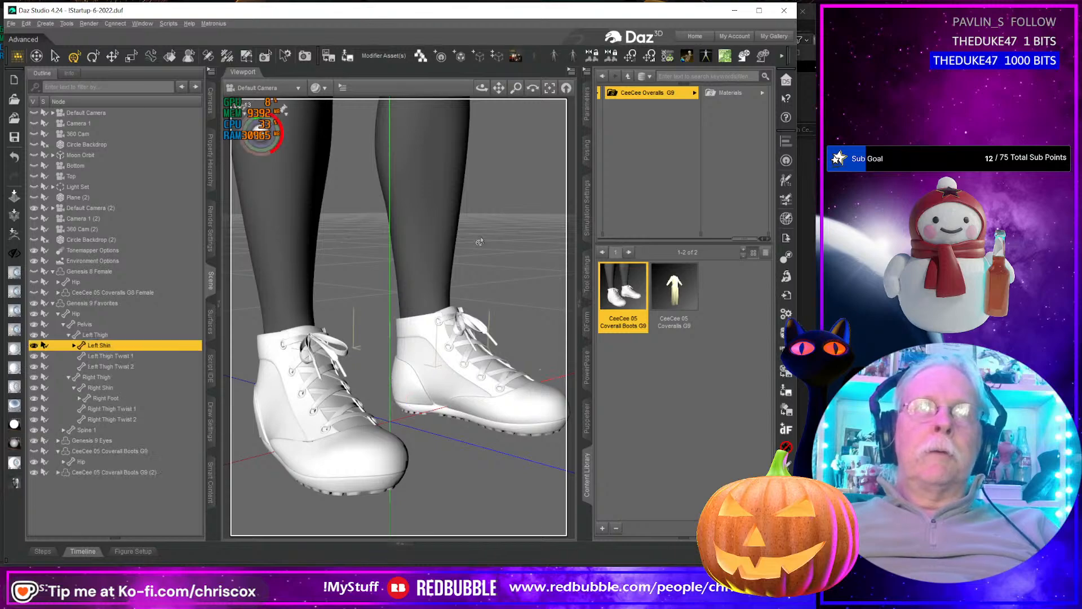
pyautogui.doubleClick(674, 288)
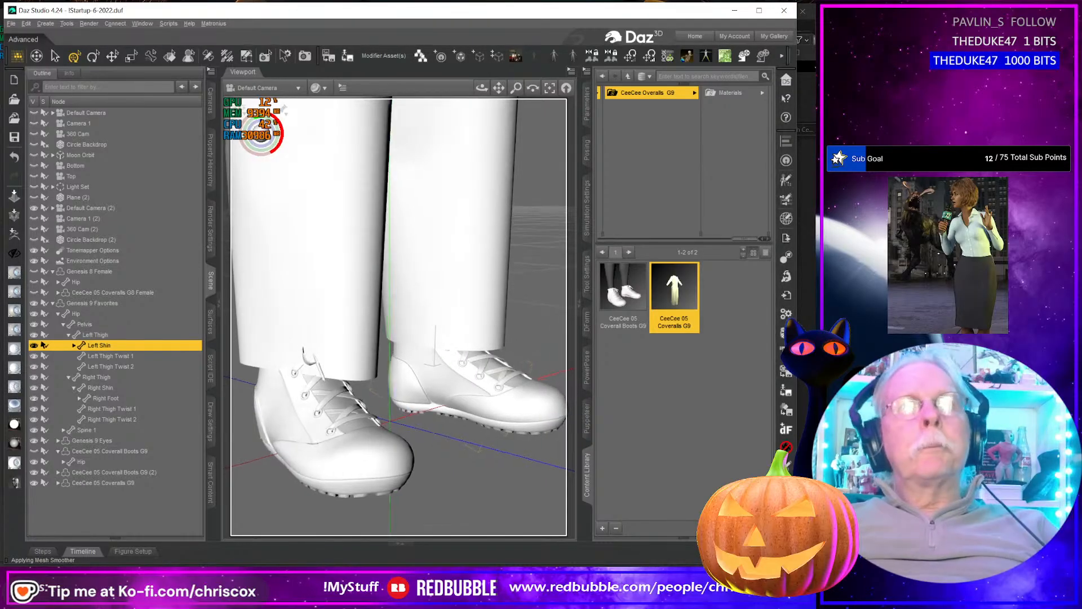
pyautogui.moveTo(482, 88)
pyautogui.mouseDown()
pyautogui.moveTo(575, 88)
pyautogui.moveTo(437, 90)
pyautogui.moveTo(494, 86)
pyautogui.moveTo(472, 88)
pyautogui.mouseUp()
pyautogui.moveTo(337, 427)
pyautogui.mouseDown()
pyautogui.moveTo(320, 427)
pyautogui.moveTo(335, 424)
pyautogui.mouseUp()
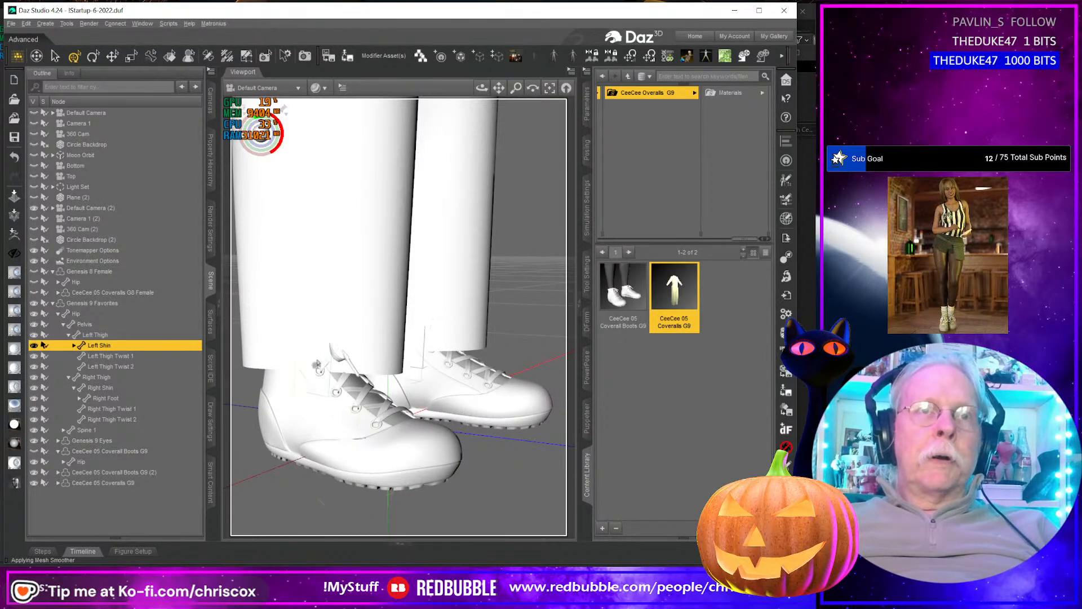
pyautogui.scroll(-6, 334, 370)
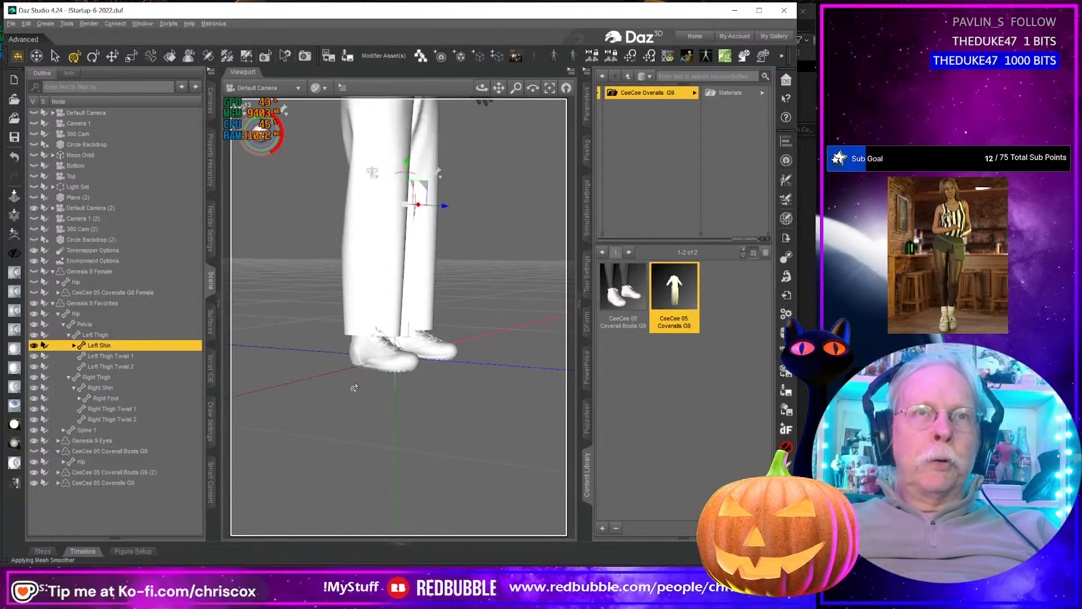
pyautogui.scroll(-8, 398, 315)
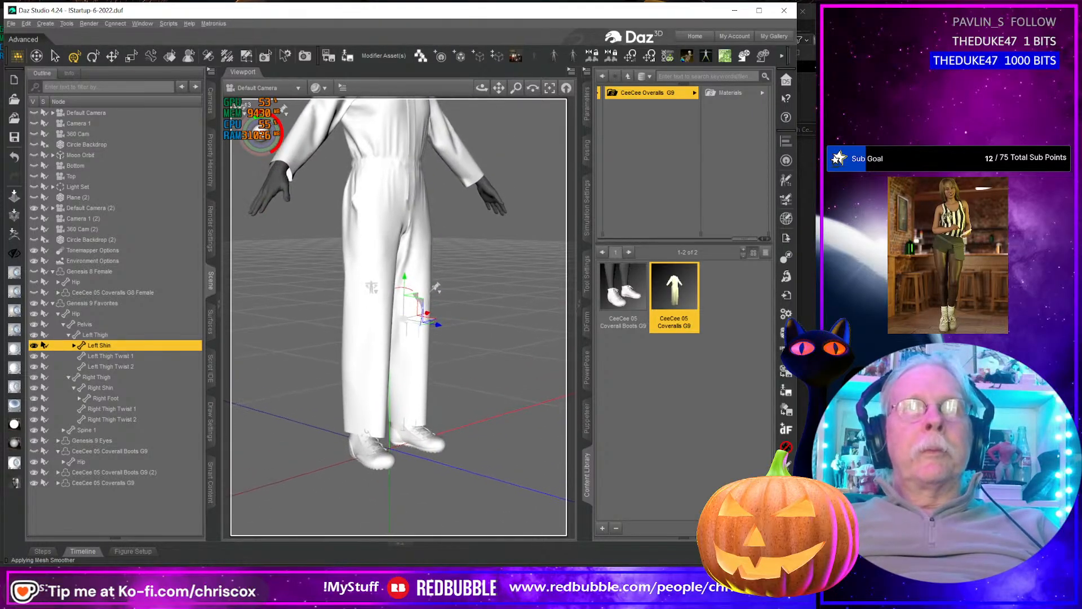
pyautogui.keyDown('alt'); pyautogui.moveTo(442, 289); pyautogui.dragTo(435, 313); pyautogui.keyUp('alt')
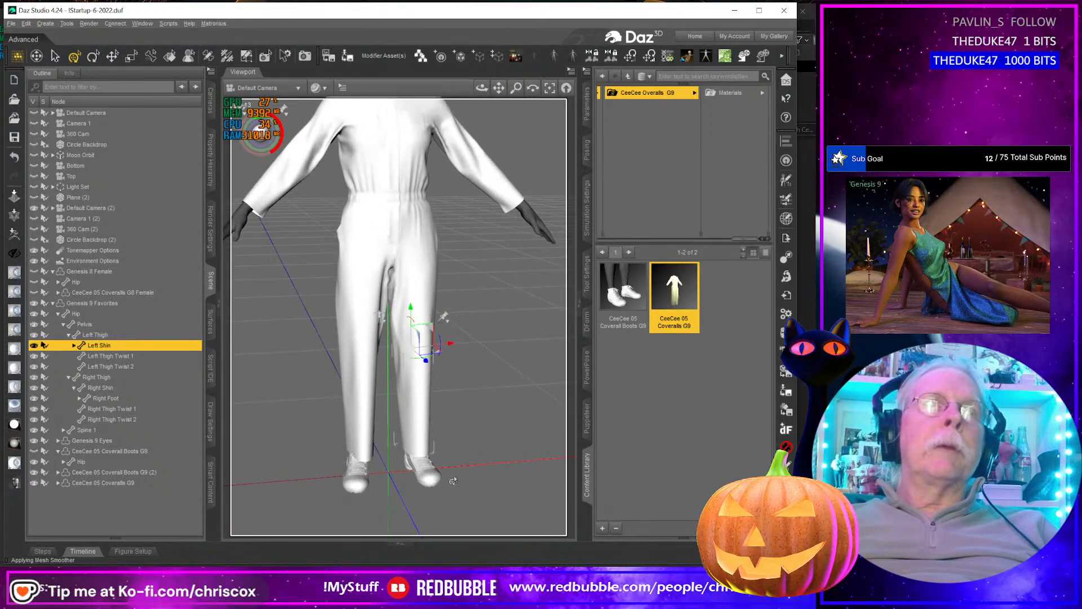
# Step: Hide the Genesis 9 Favorites figure, show the Genesis 8 Female figure and select it
pyautogui.click(53, 303)
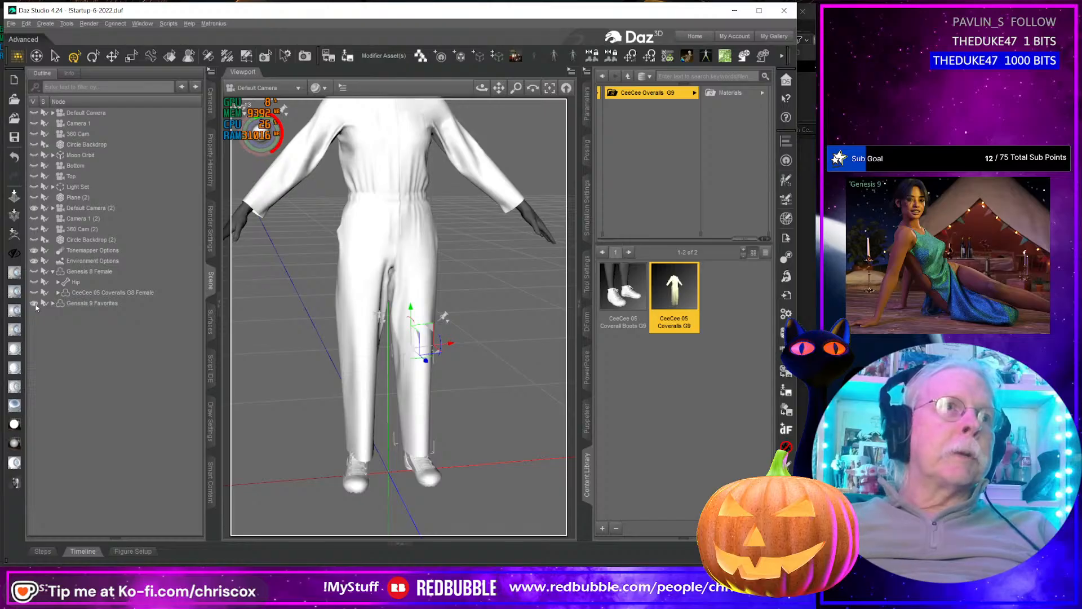
pyautogui.click(34, 304)
pyautogui.click(35, 273)
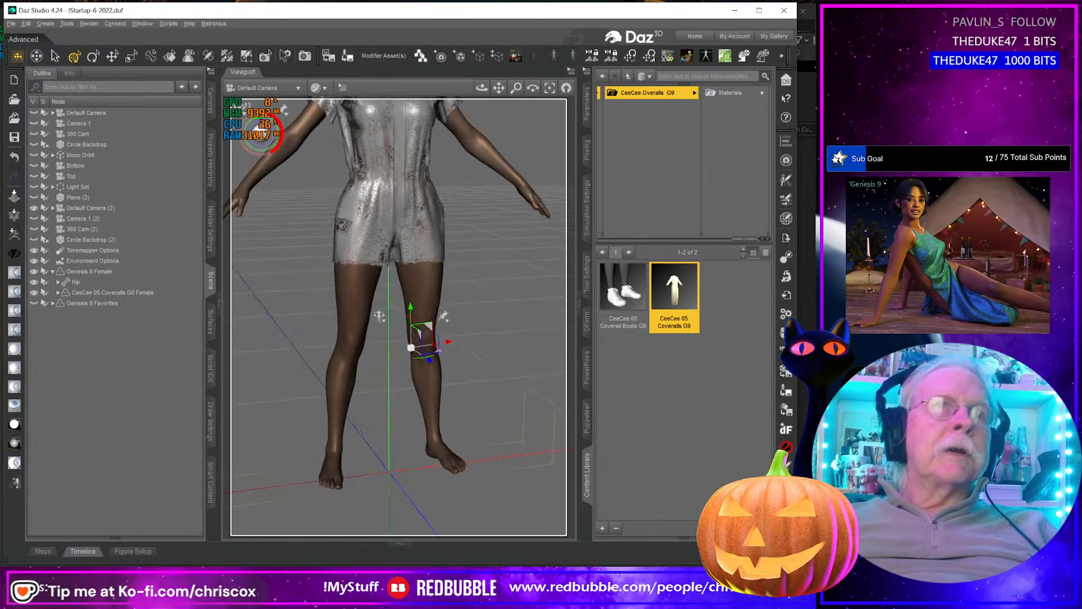
pyautogui.scroll(3, 445, 464)
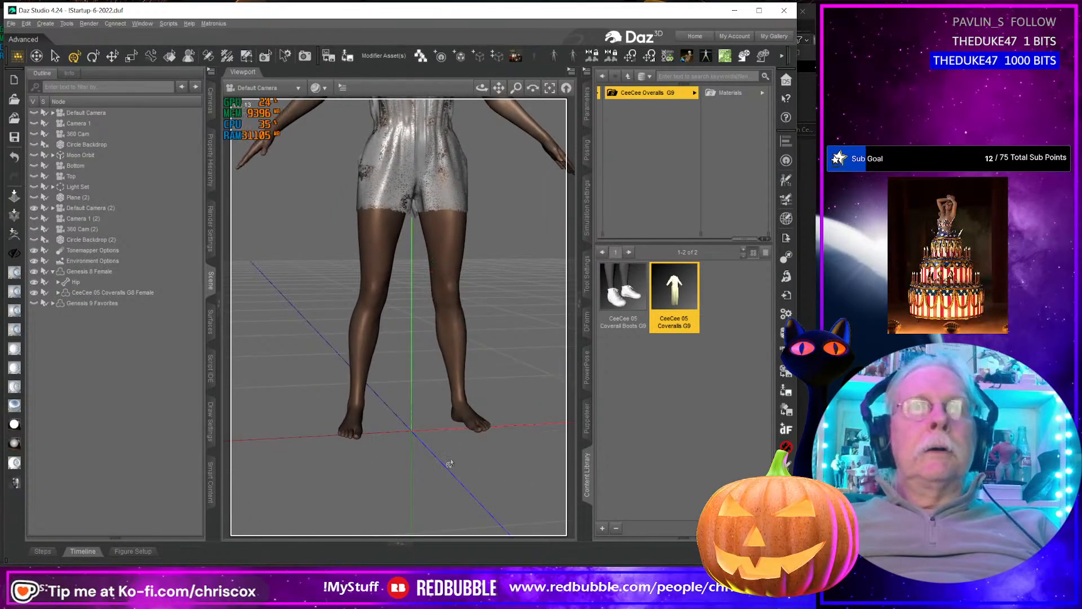
pyautogui.click(464, 423)
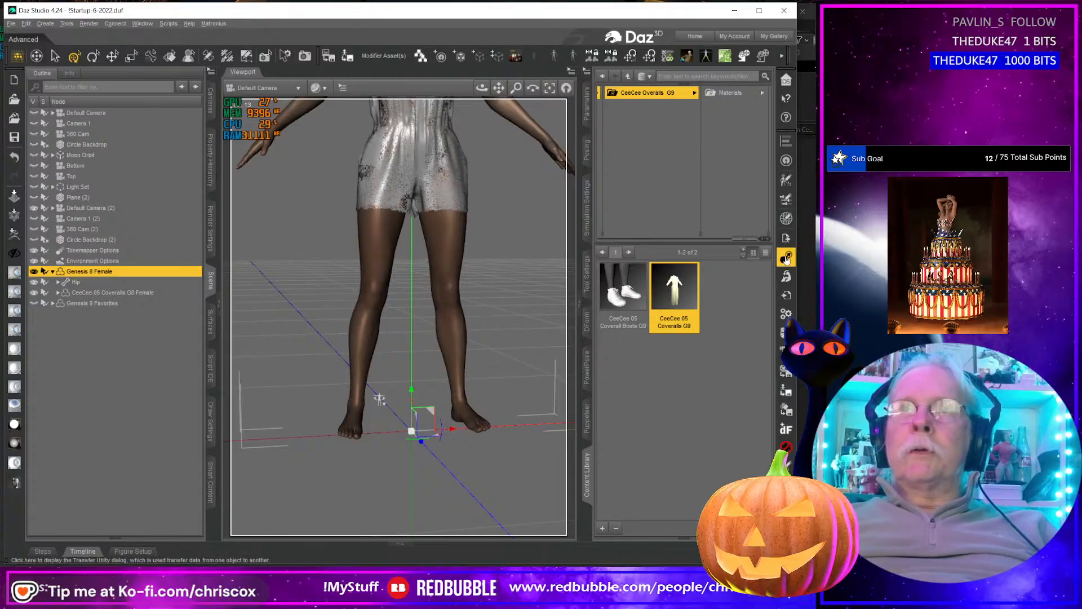
# Step: Import Coveralls Boots G8 Female.obj from the Overalls WIP folder with the current OBJ import options
pyautogui.click(786, 294)
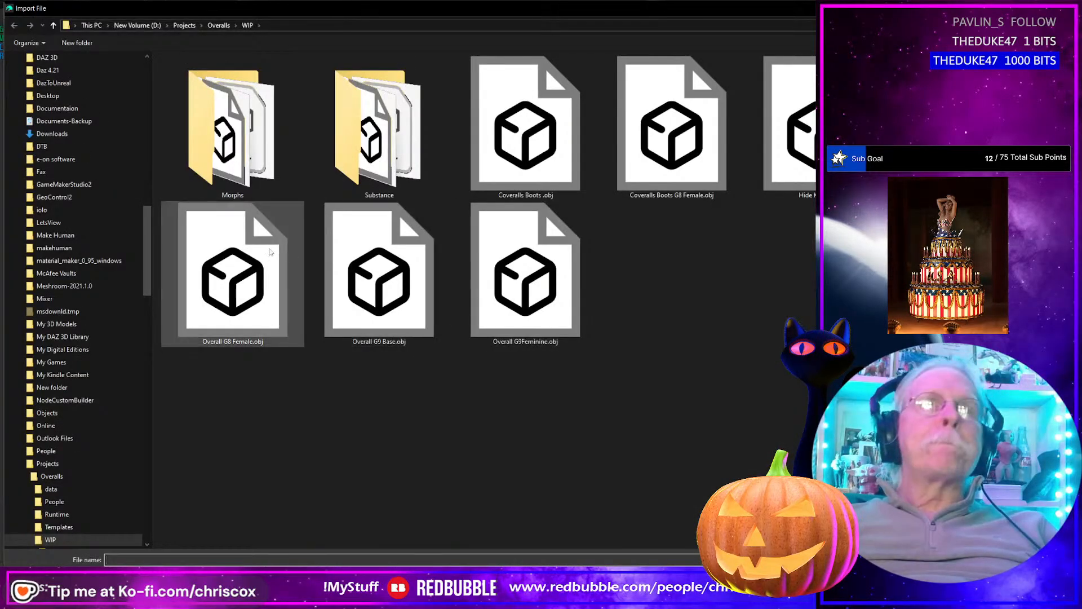
pyautogui.click(673, 141)
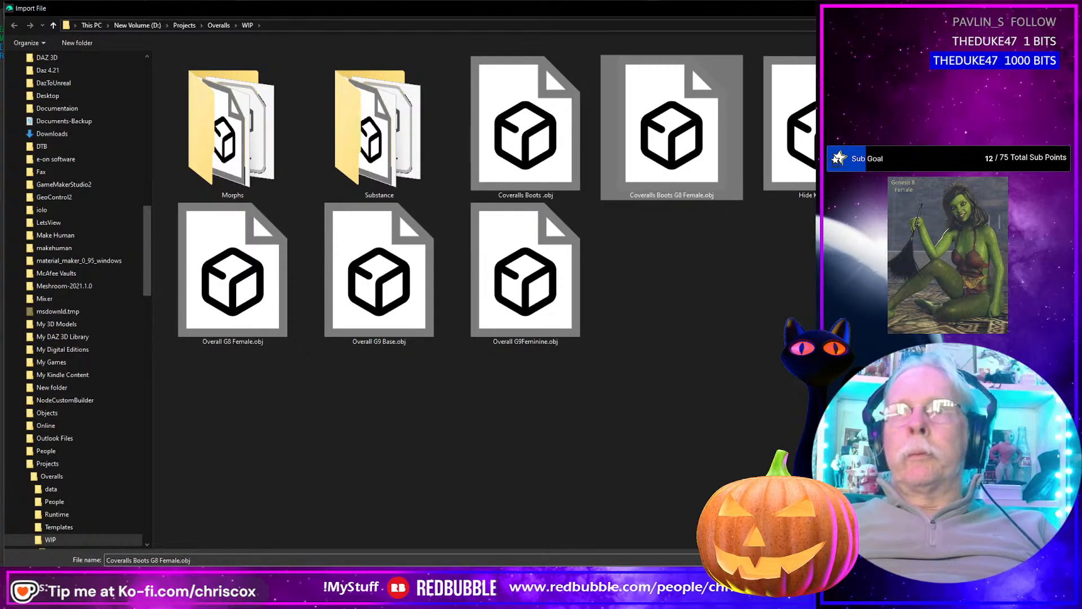
pyautogui.press('Return')
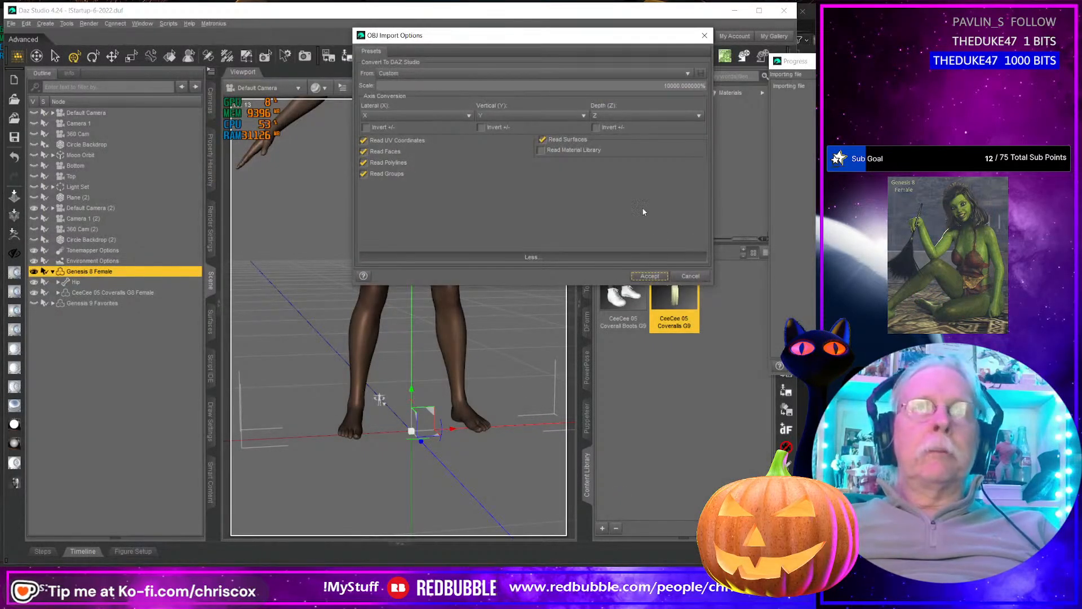
pyautogui.click(649, 275)
pyautogui.moveTo(525, 361); pyautogui.dragTo(429, 392, button='middle')
pyautogui.scroll(5, 429, 395)
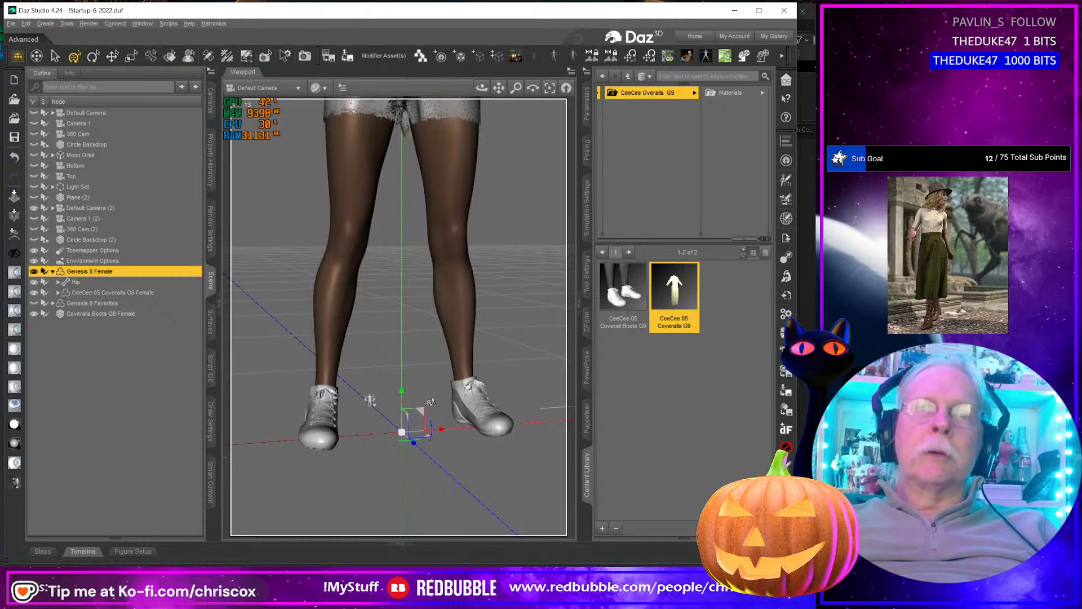
# Step: Run the Transfer Utility from Genesis 8 Female to Coveralls Boots G8 Female using the Full-Body projection template
pyautogui.click(787, 259)
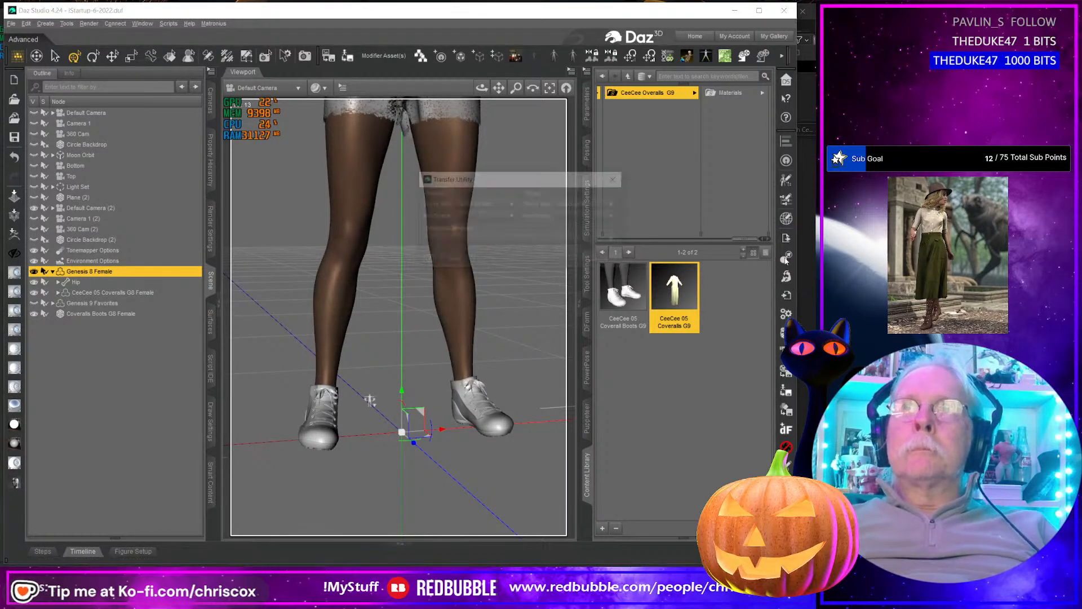
pyautogui.click(481, 205)
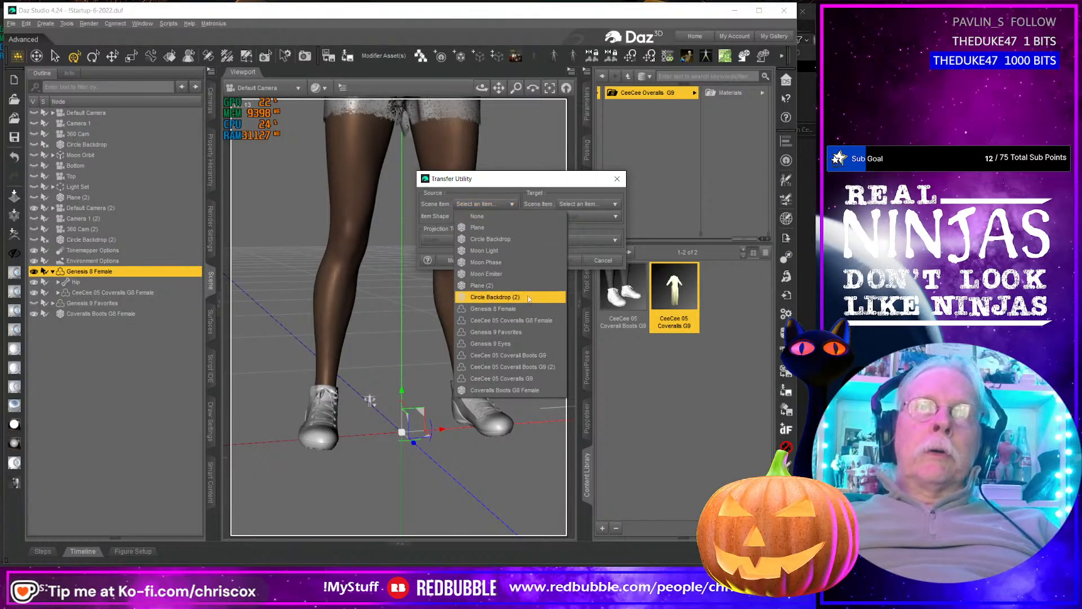
pyautogui.click(520, 310)
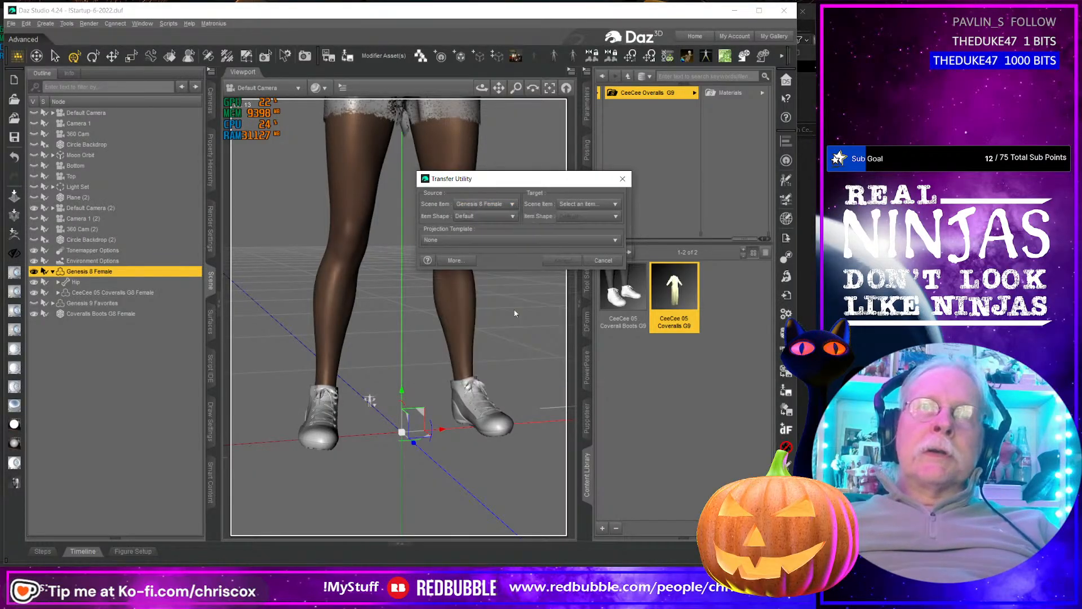
pyautogui.click(592, 204)
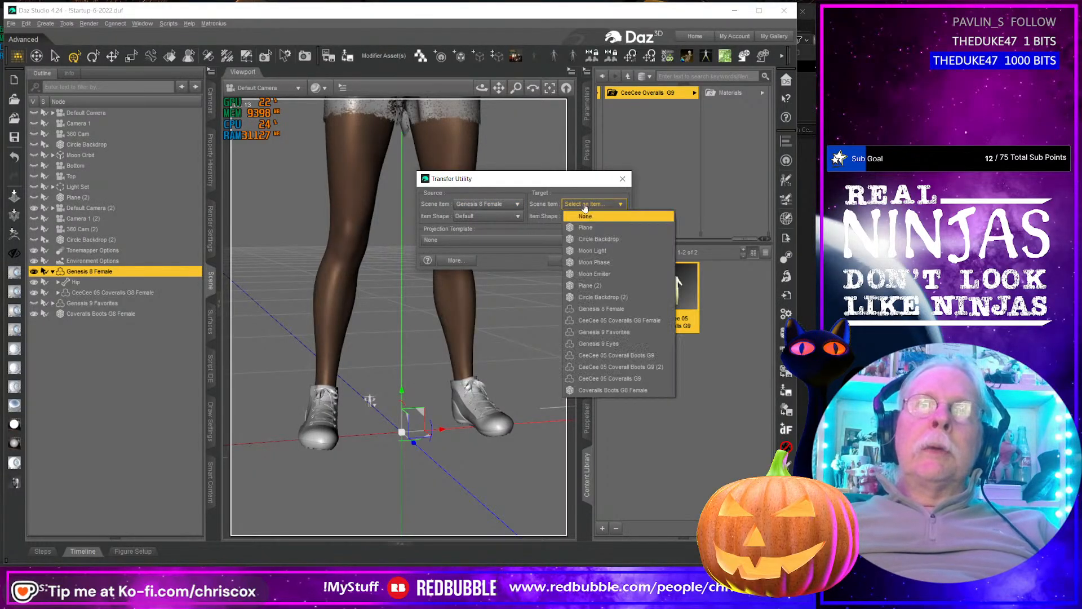
pyautogui.click(625, 390)
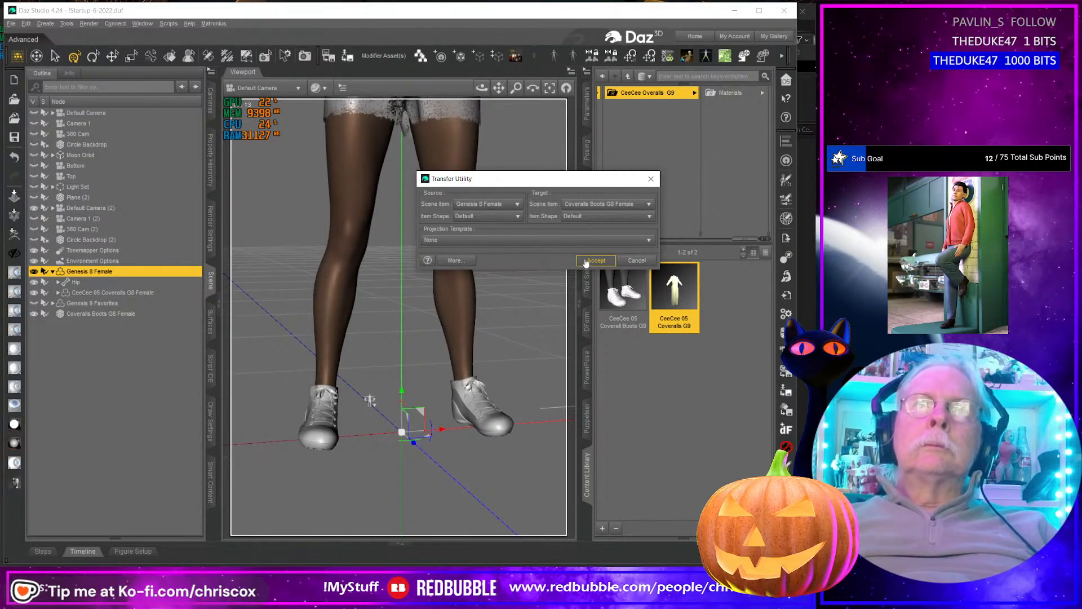
pyautogui.click(513, 240)
pyautogui.moveTo(461, 273)
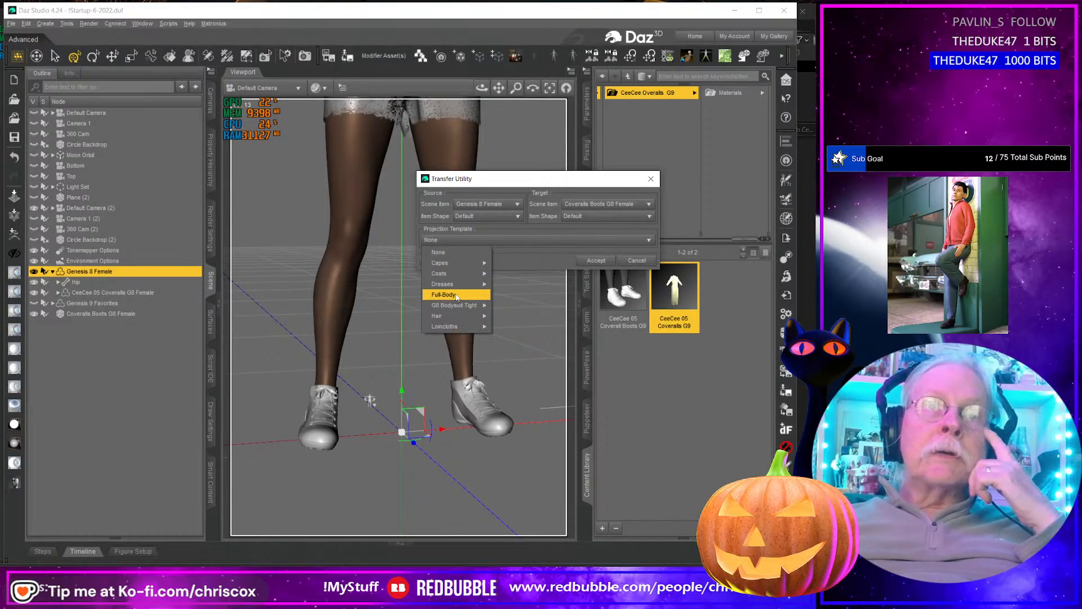
pyautogui.click(457, 296)
pyautogui.click(596, 261)
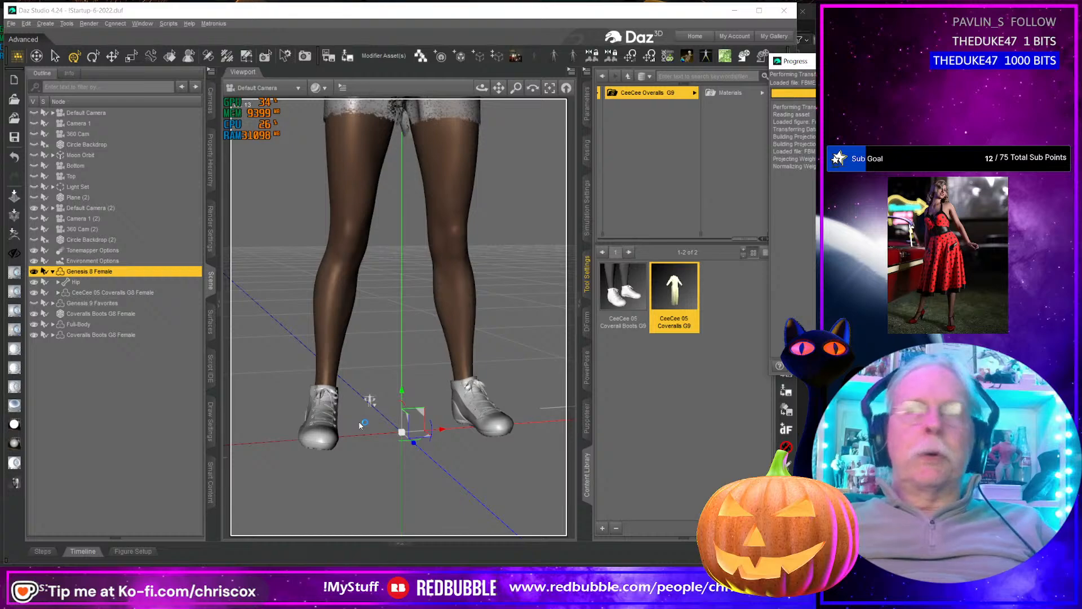
# Step: Switch to Blender, hide the Hide Knot object and show the Coverall Boots G8 Female object
pyautogui.hotkey('alt', 'Tab')
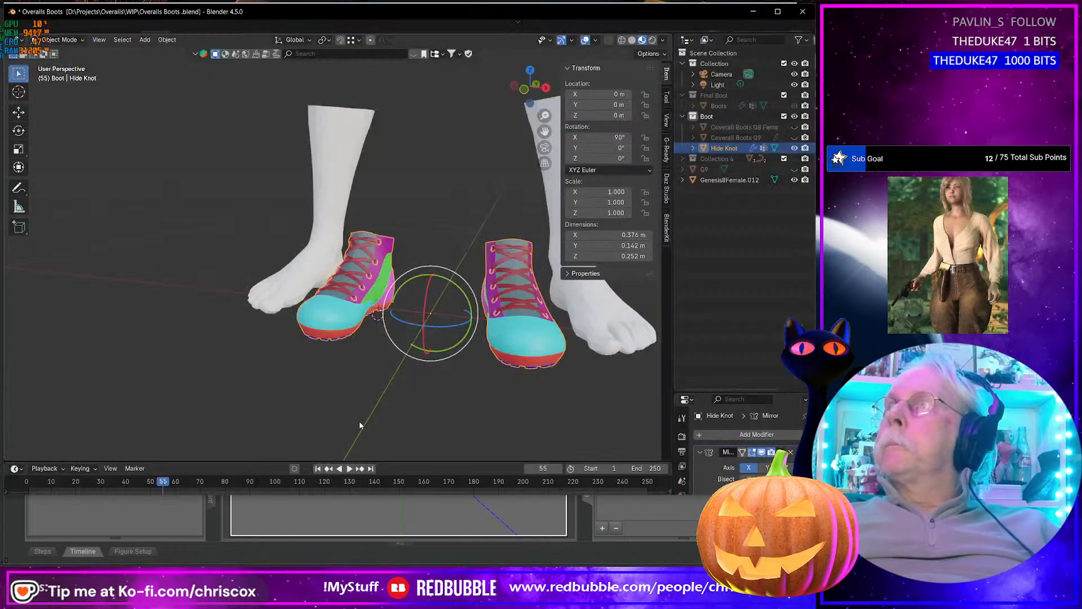
pyautogui.moveTo(398, 420); pyautogui.dragTo(425, 418, button='middle')
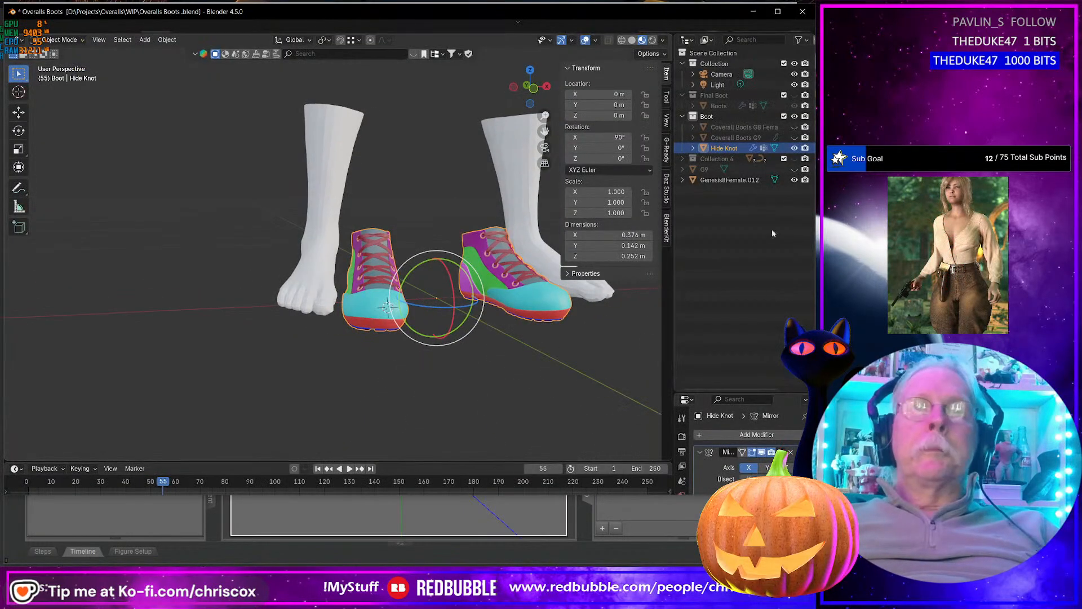
pyautogui.click(795, 148)
pyautogui.click(794, 127)
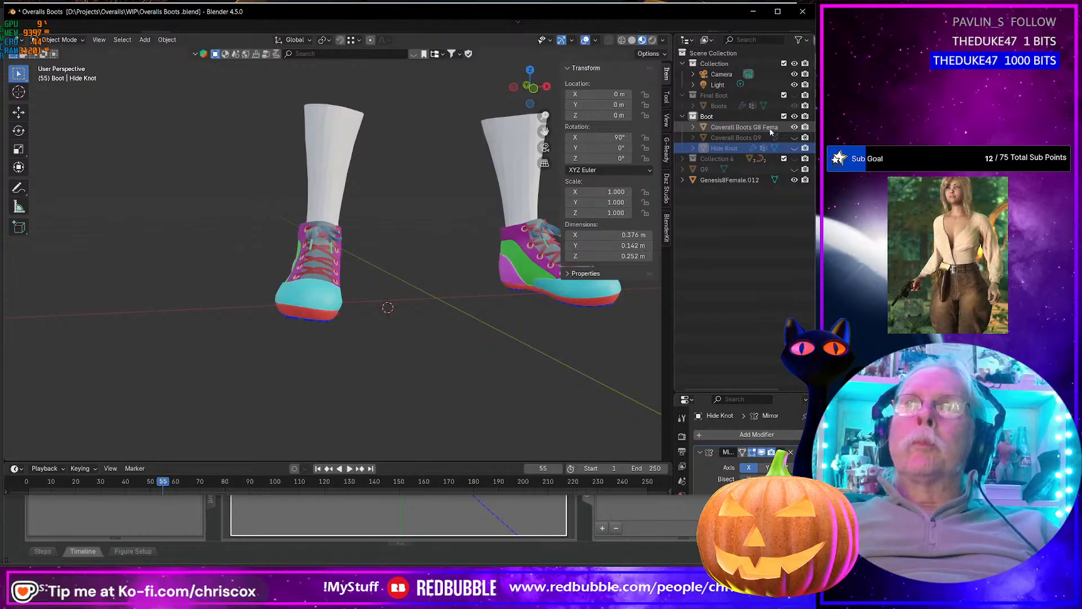
# Step: Duplicate the Coverall Boots G8 Female object in place and hide the original
pyautogui.click(769, 127)
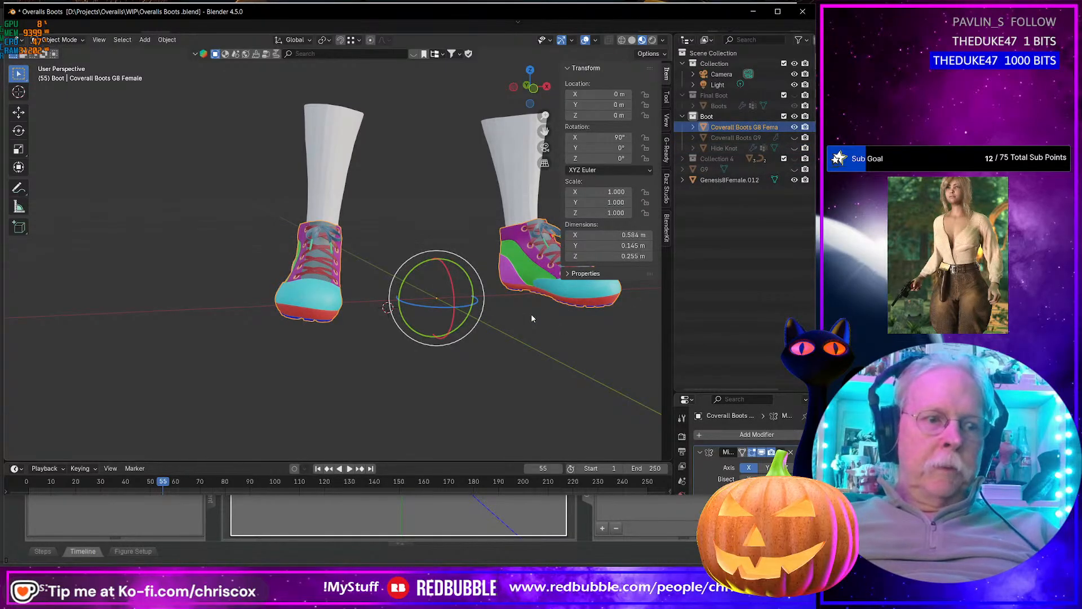
pyautogui.hotkey('shift', 'd')
pyautogui.press('Escape')
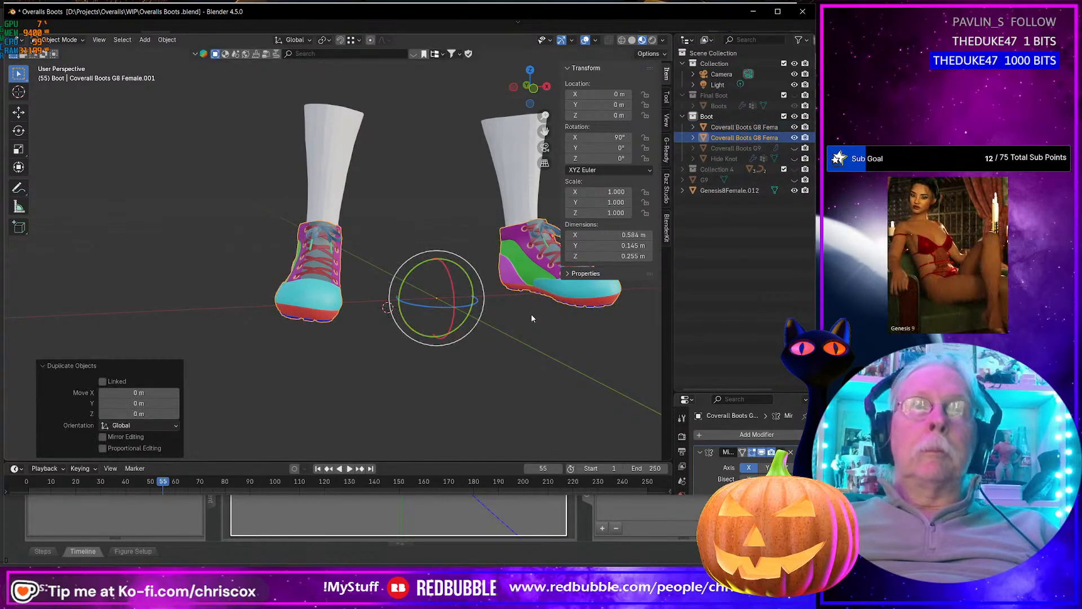
pyautogui.click(794, 127)
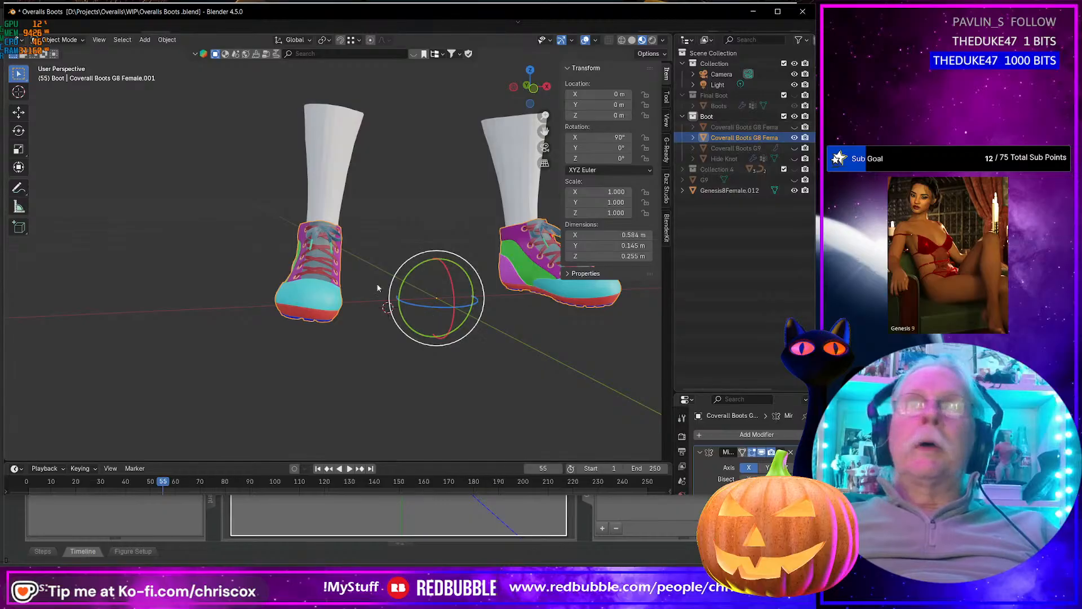
# Step: Open the duplicated boots for mesh editing at the lace bow and set selection to faces
pyautogui.press('Tab')
pyautogui.moveTo(345, 282); pyautogui.dragTo(388, 305, button='middle')
pyautogui.scroll(-3, 387, 305)
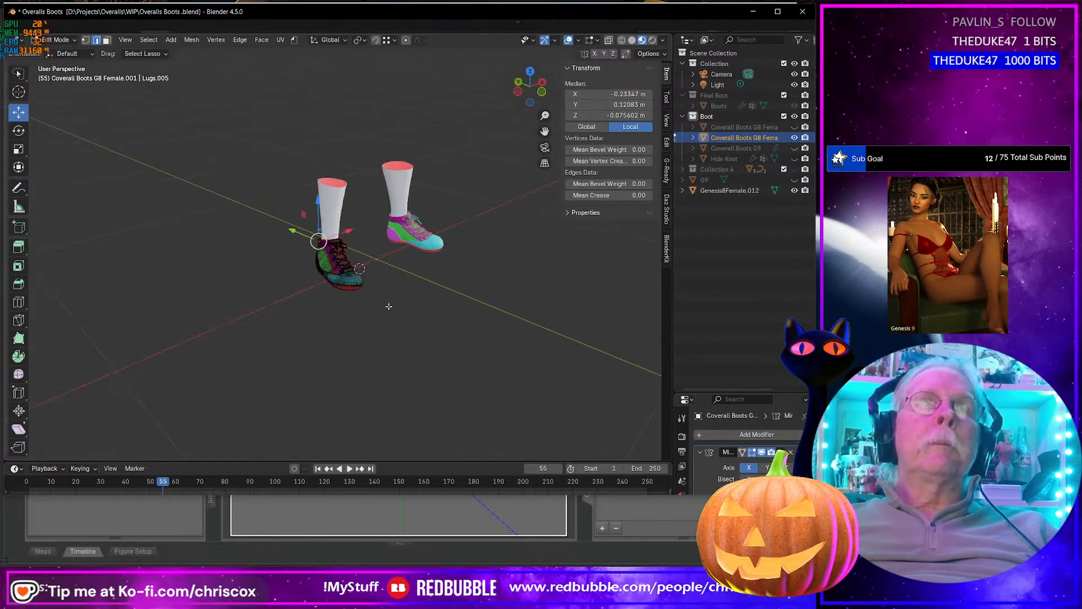
pyautogui.scroll(8, 388, 305)
pyautogui.scroll(6, 388, 304)
pyautogui.click(472, 336)
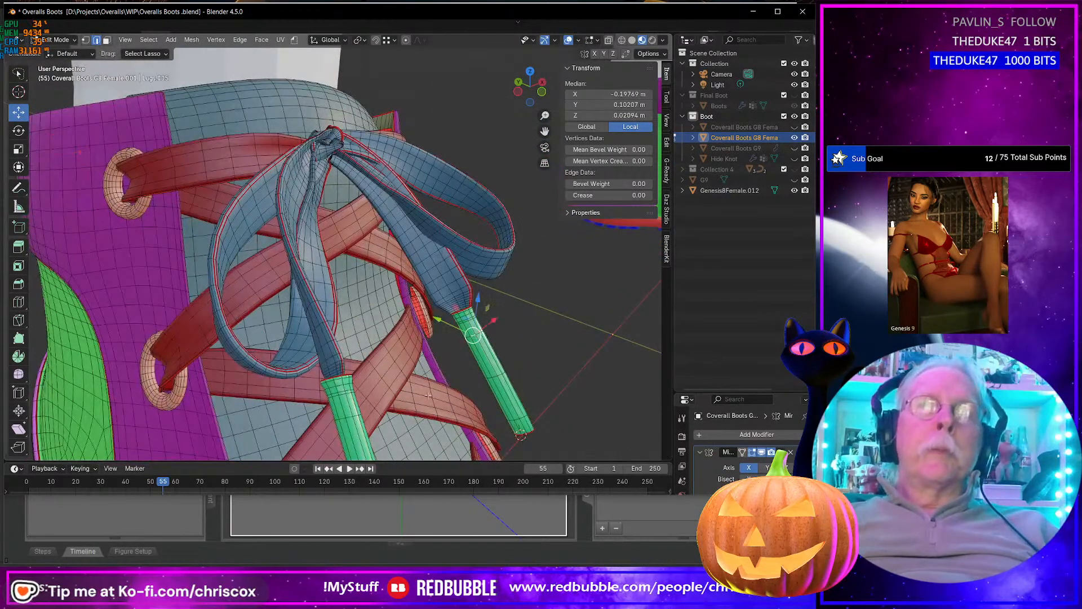
pyautogui.press('3')
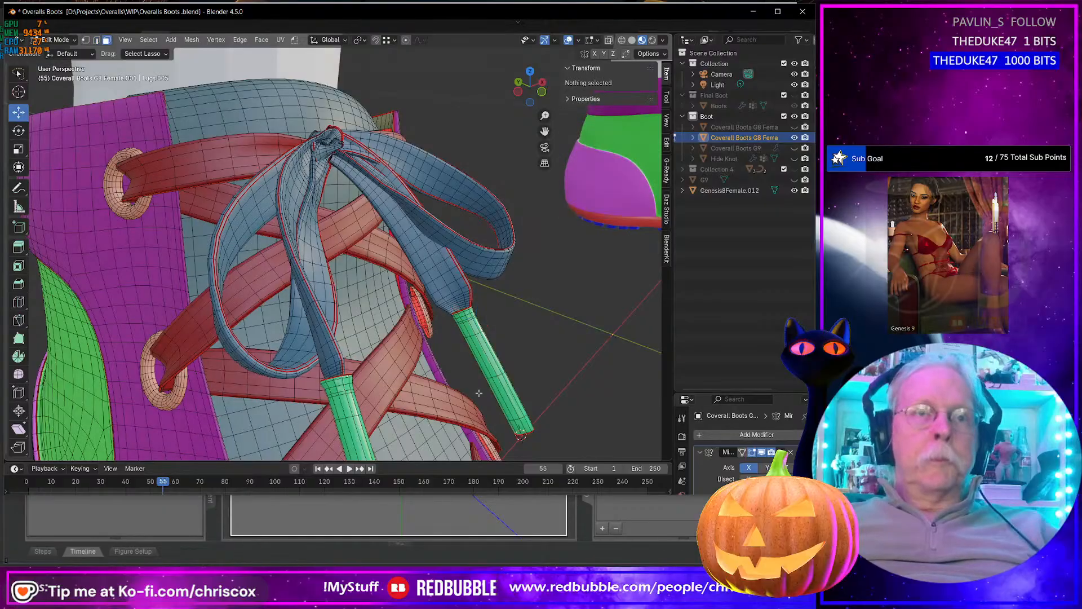
# Step: Select the lace bow's loops, ends and tips up to their seams and grow the selection over the knot
pyautogui.click(504, 397)
pyautogui.keyDown('ctrl'); pyautogui.keyDown('shift'); pyautogui.click(353, 417); pyautogui.keyUp('shift'); pyautogui.keyUp('ctrl')
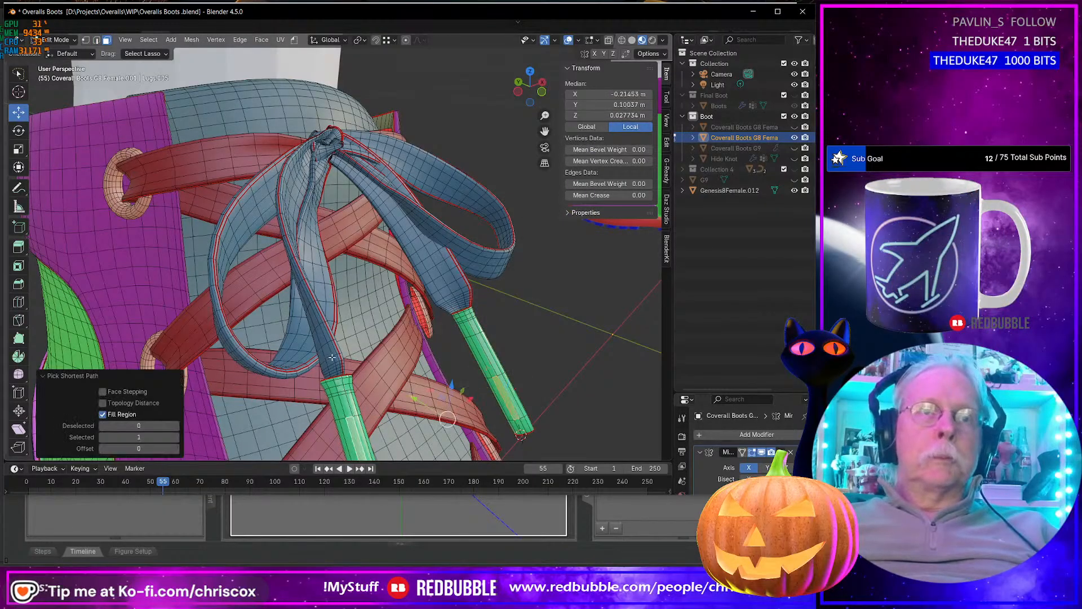
pyautogui.keyDown('ctrl'); pyautogui.keyDown('shift'); pyautogui.click(327, 352); pyautogui.keyUp('shift'); pyautogui.keyUp('ctrl')
pyautogui.hotkey('ctrl', 'l')
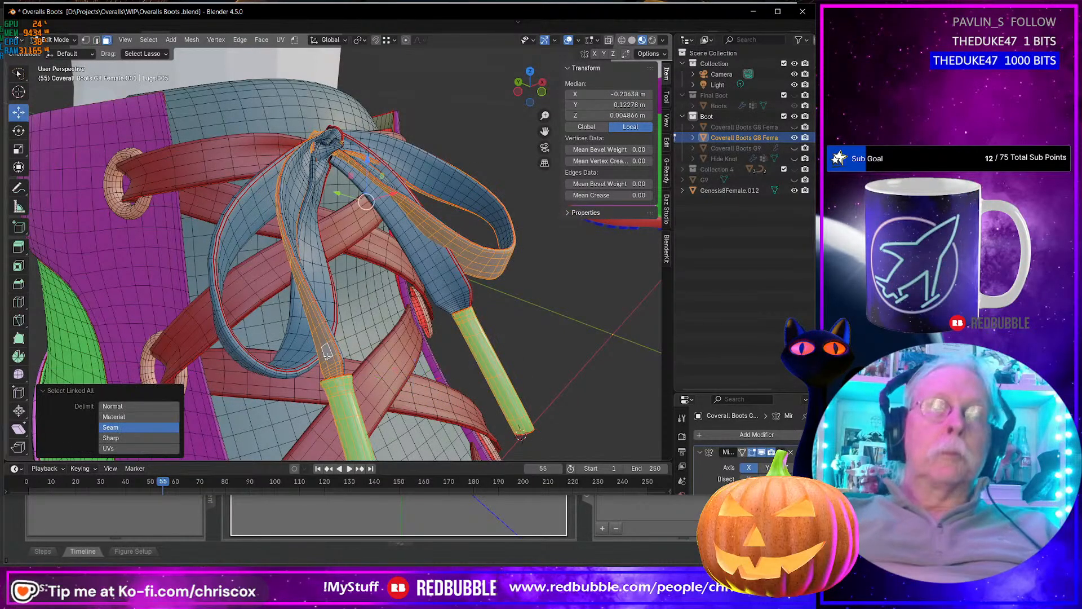
pyautogui.keyDown('shift'); pyautogui.click(445, 292); pyautogui.keyUp('shift')
pyautogui.hotkey('ctrl', 'l')
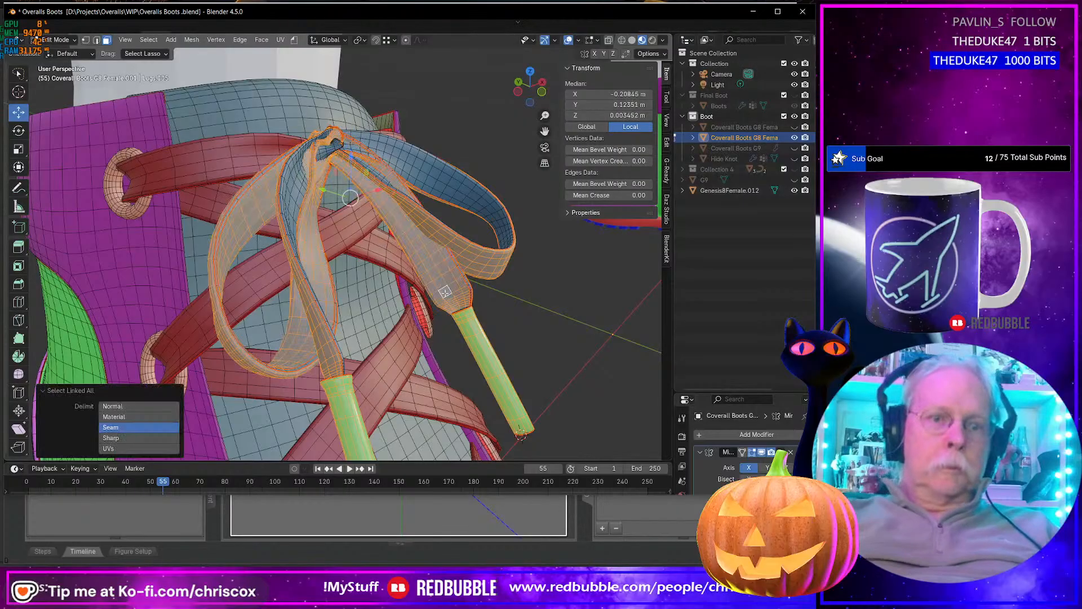
pyautogui.press('ctrl+KP_Add')
pyautogui.press('ctrl+KP_Add')
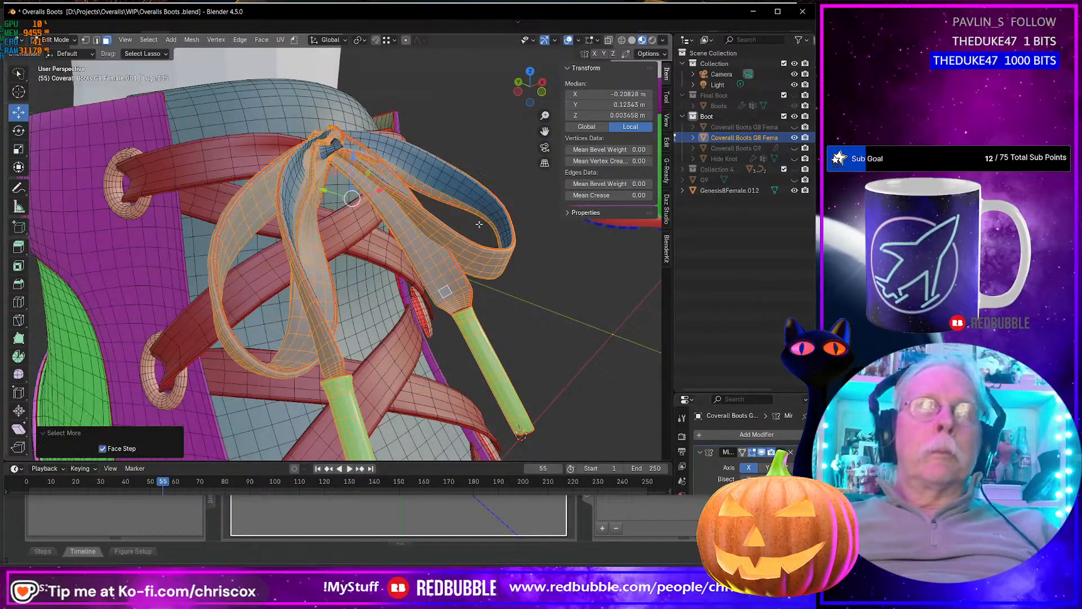
# Step: Collapse the selected lace bow to a point by scaling it to 0
pyautogui.scroll(-6, 484, 225)
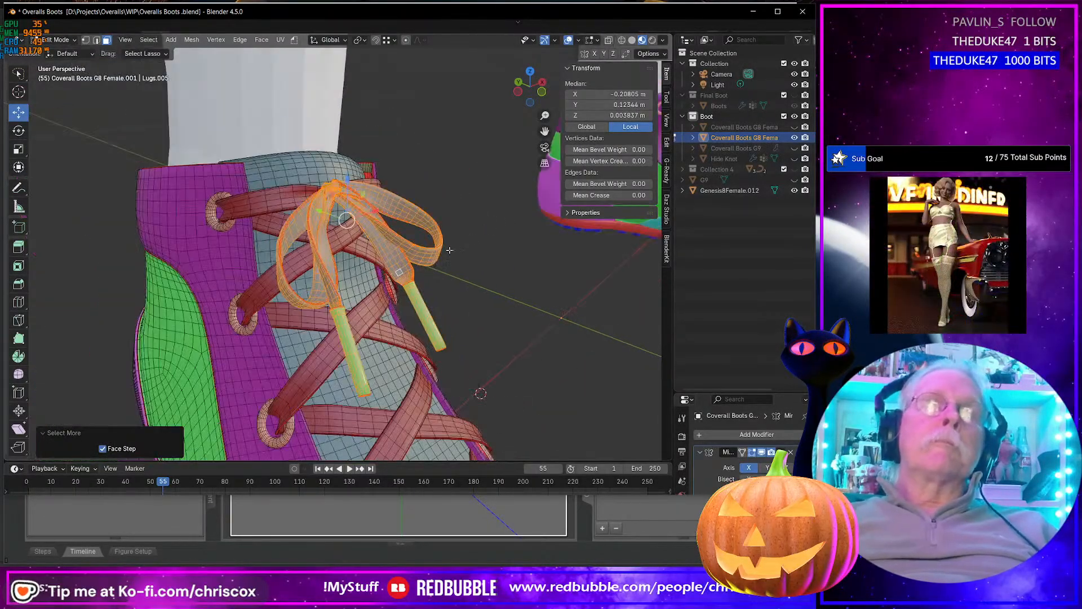
pyautogui.moveTo(421, 259); pyautogui.dragTo(466, 257, button='middle')
pyautogui.scroll(2, 486, 250)
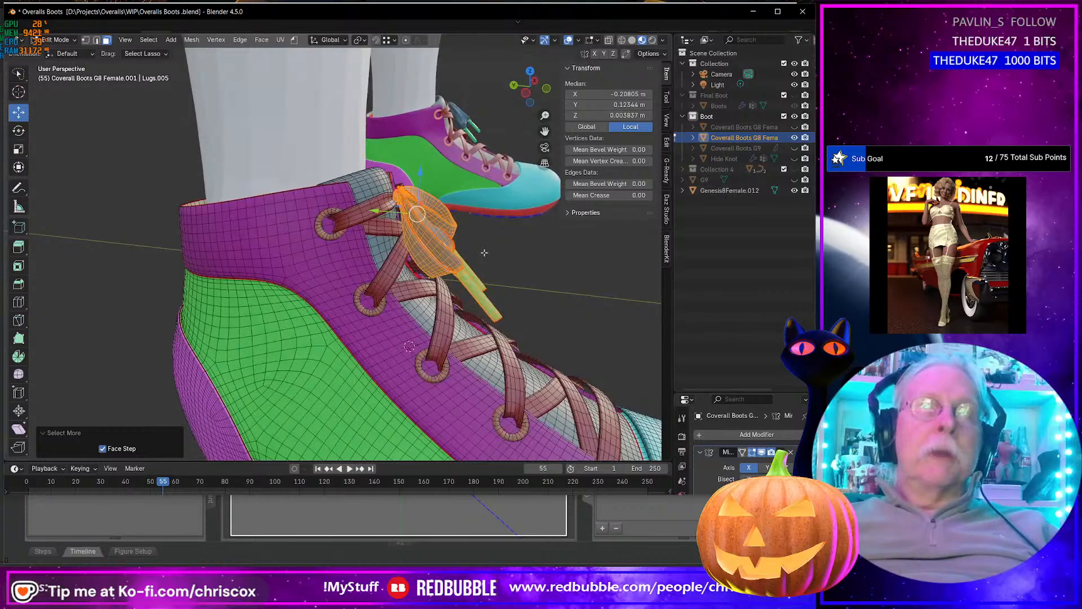
pyautogui.write('s0')
pyautogui.press('Return')
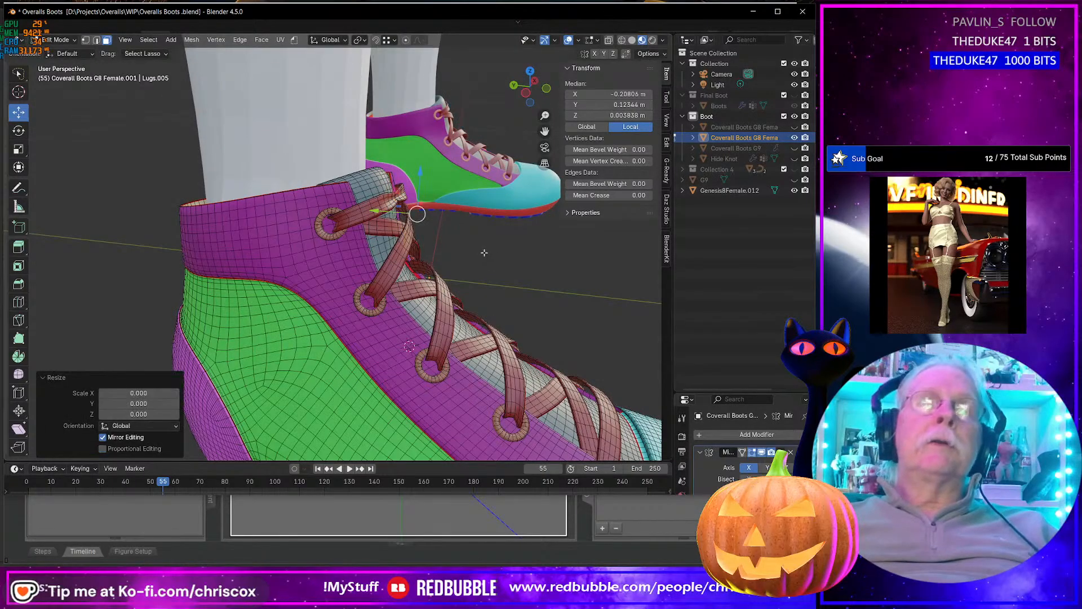
# Step: Move the collapsed bow into the boot, about 0.013 m along Y and -0.008 m along Z
pyautogui.scroll(1, 491, 272)
pyautogui.moveTo(491, 272); pyautogui.dragTo(472, 273, button='middle')
pyautogui.moveTo(422, 239); pyautogui.dragTo(441, 193, button='middle')
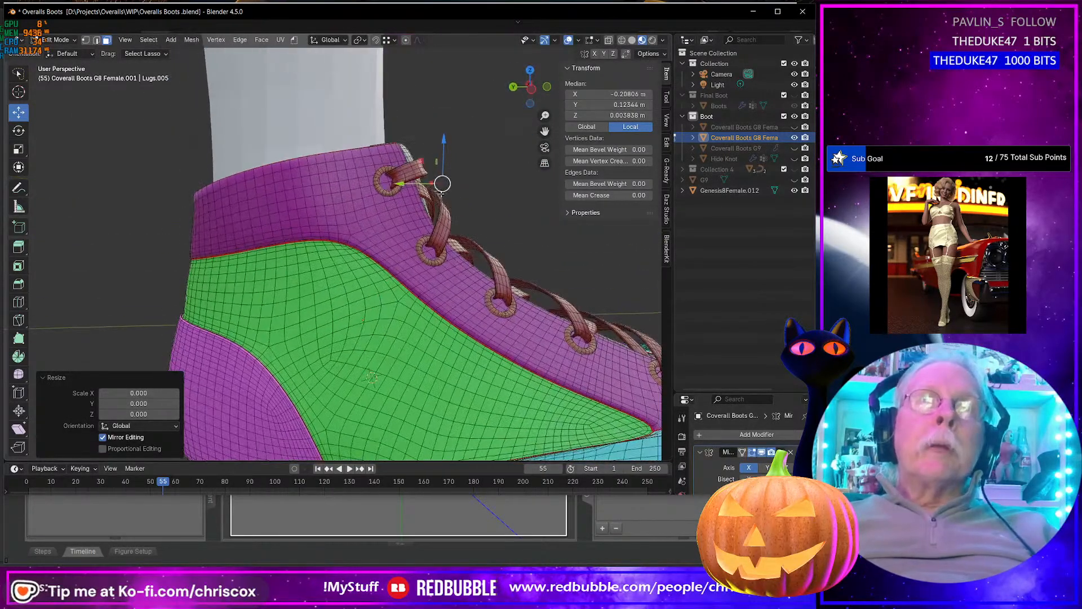
pyautogui.press('g')
pyautogui.press('z')
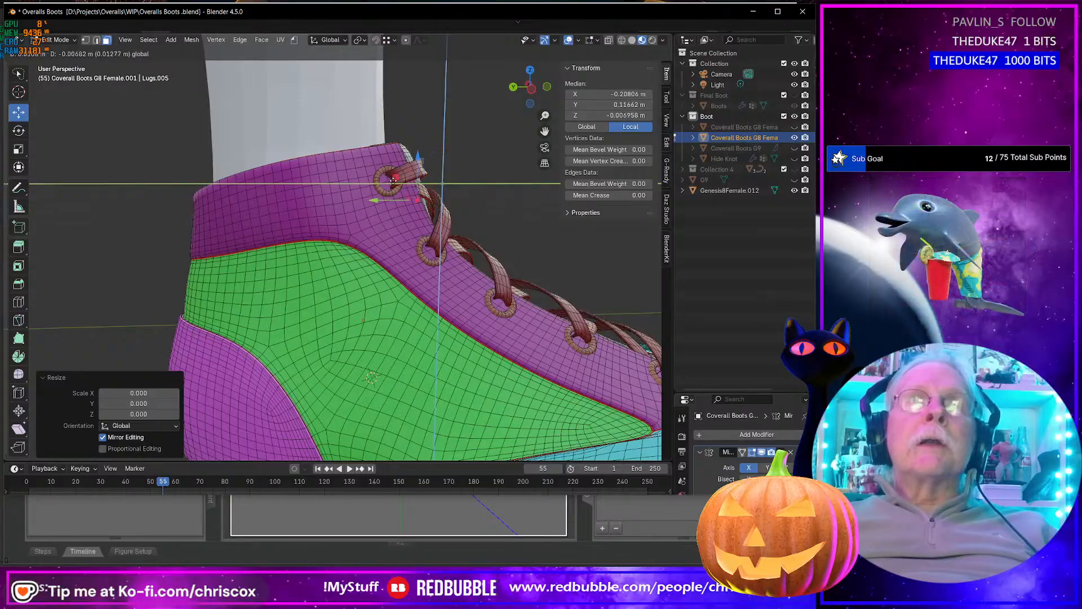
pyautogui.click(388, 184)
# Step: Leave mesh editing and export the selected boots over Hide Knot.obj in the WIP folder
pyautogui.moveTo(388, 183); pyautogui.dragTo(415, 253, button='middle')
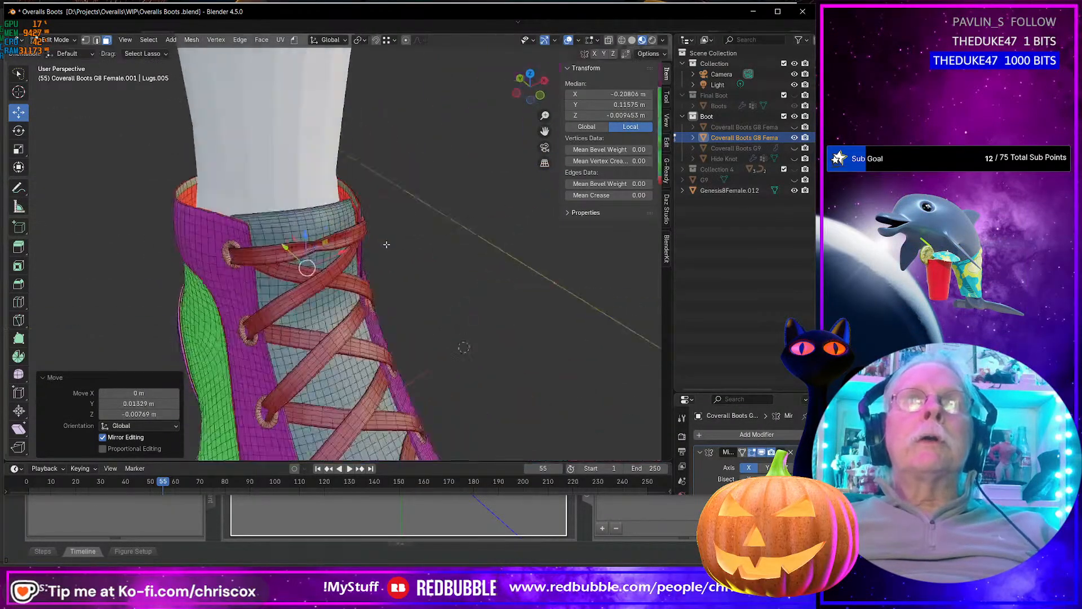
pyautogui.scroll(-4, 416, 254)
pyautogui.press('Tab')
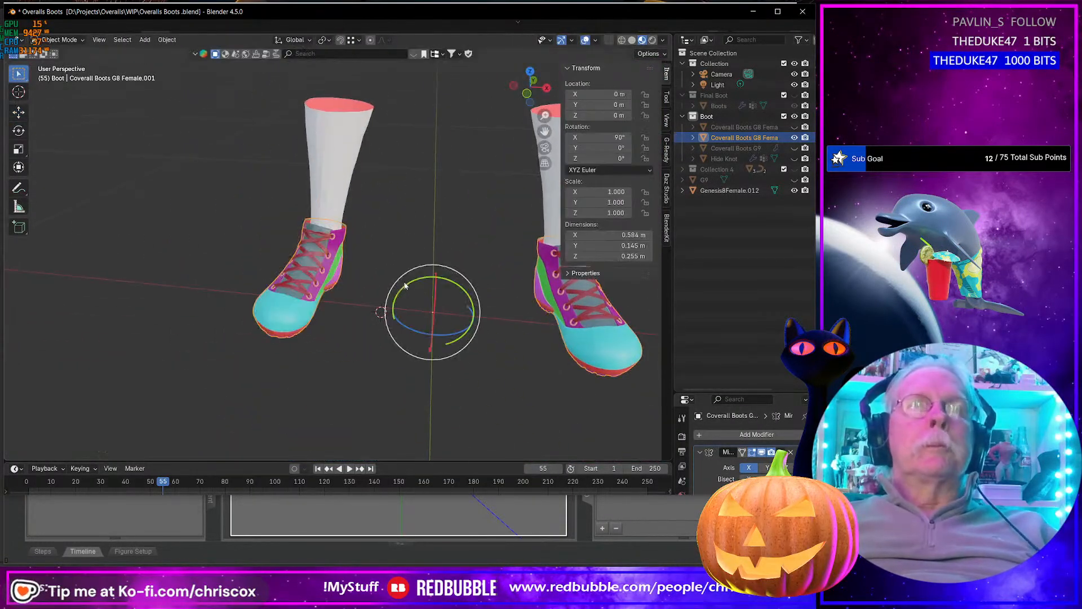
pyautogui.hotkey('ctrl', 'shift', 'e')
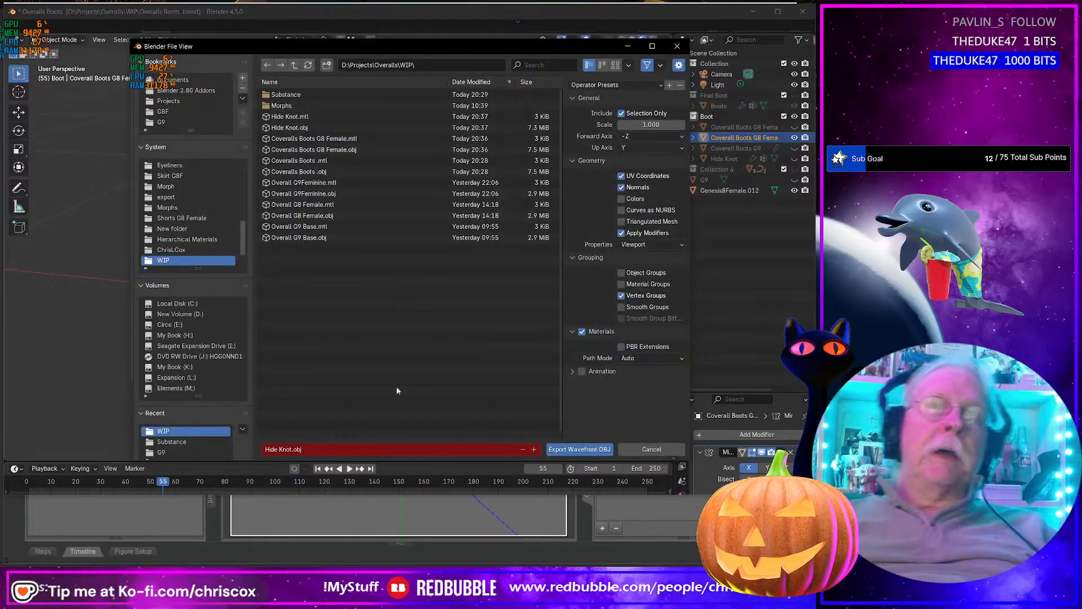
pyautogui.click(575, 449)
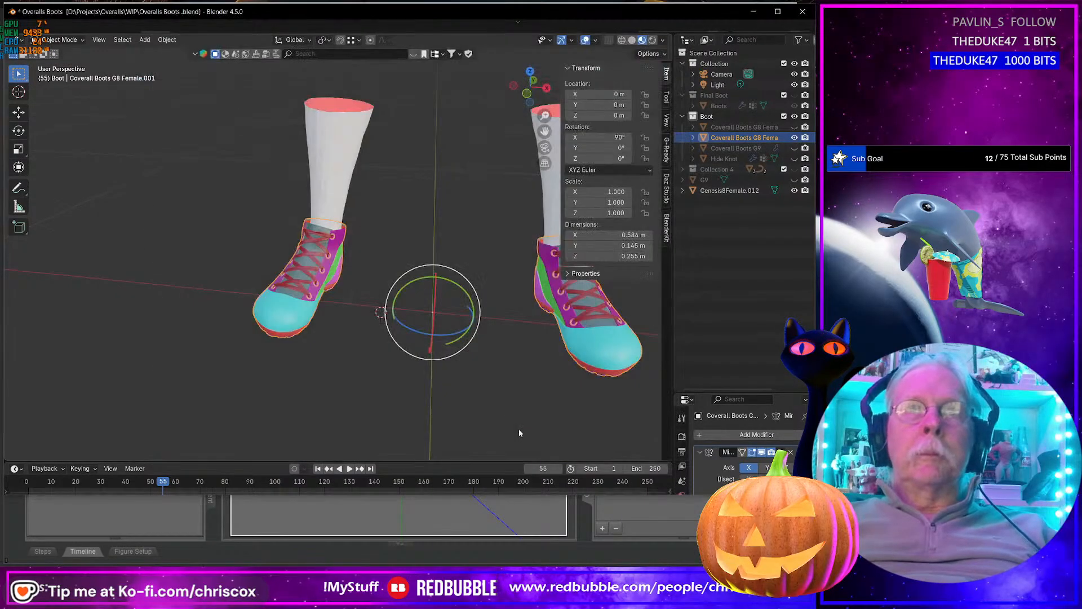
# Step: Switch to Daz Studio and rename the Coveralls Boots G8 Female figure with the prefix CC
pyautogui.hotkey('alt', 'Tab')
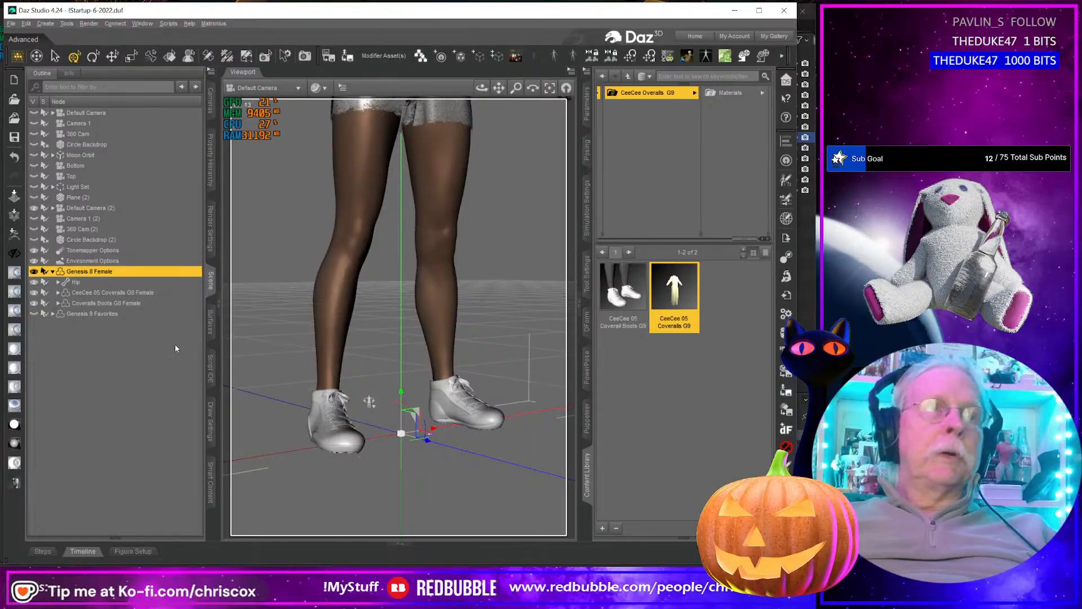
pyautogui.click(71, 314)
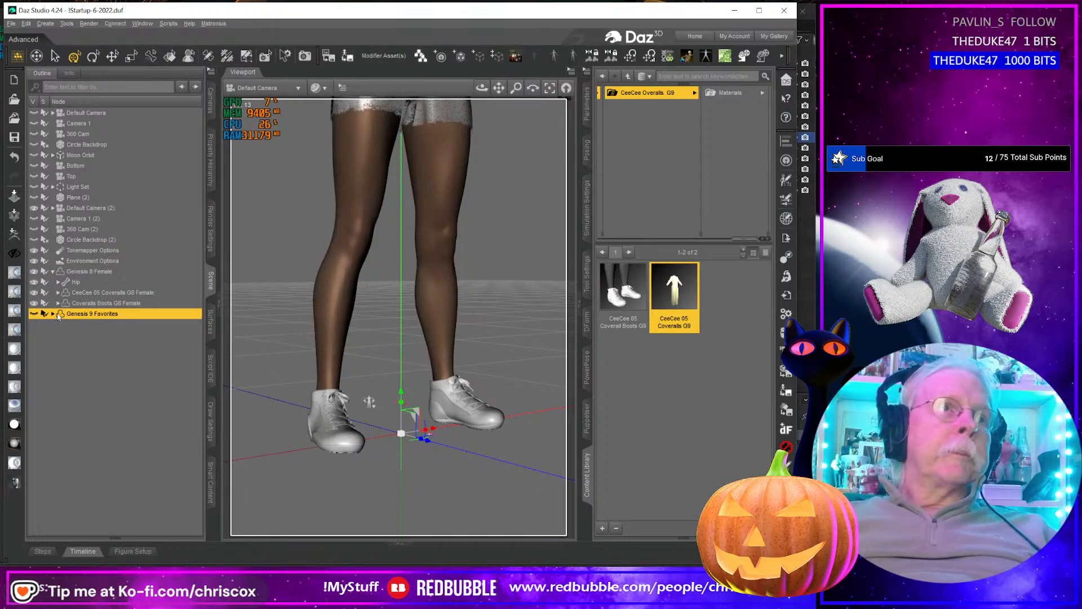
pyautogui.click(130, 304)
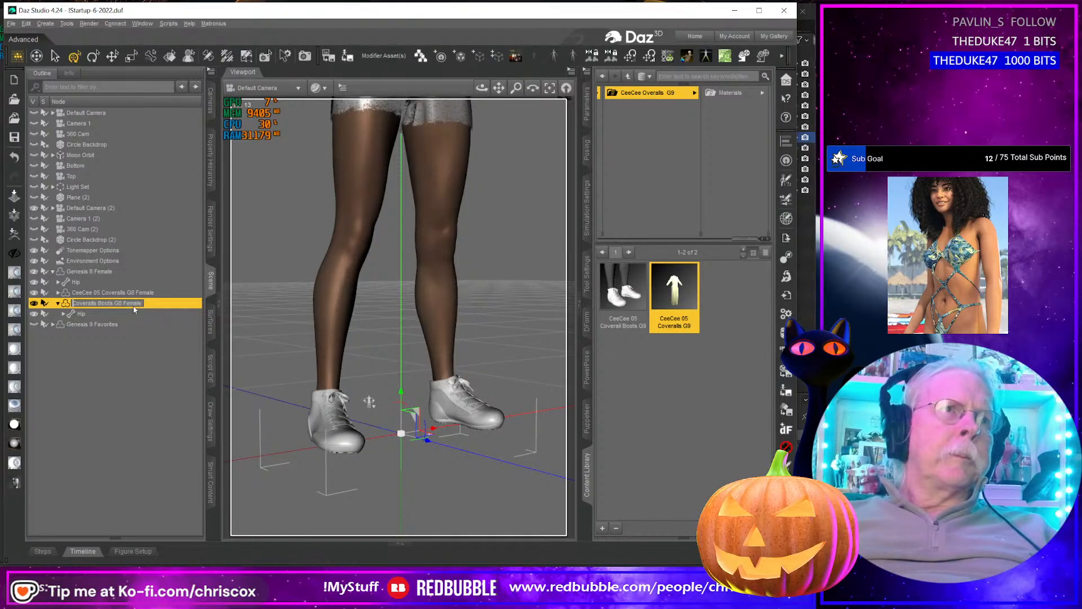
pyautogui.write('CeeCee 05')
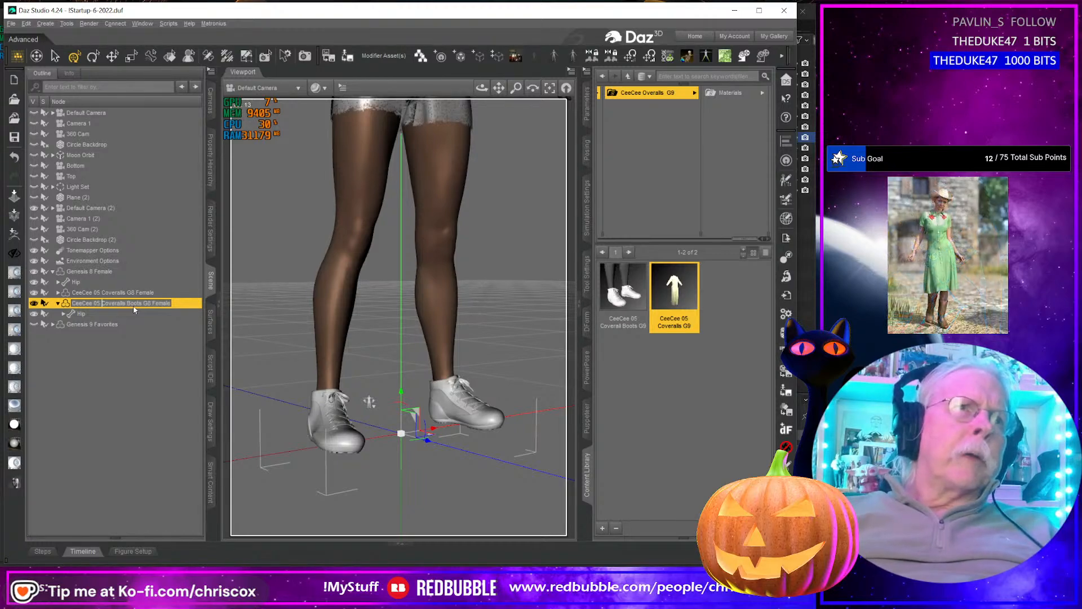
pyautogui.press('Left')
pyautogui.press('Left')
pyautogui.press('Delete')
pyautogui.press('Delete')
pyautogui.press('Delete')
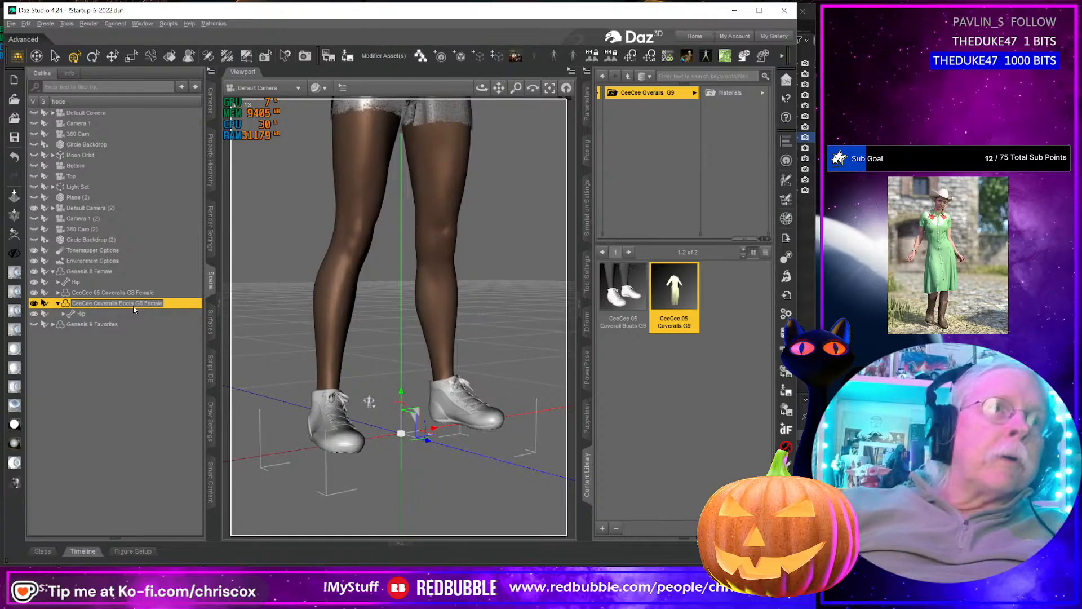
pyautogui.hotkey('shift', 'Home')
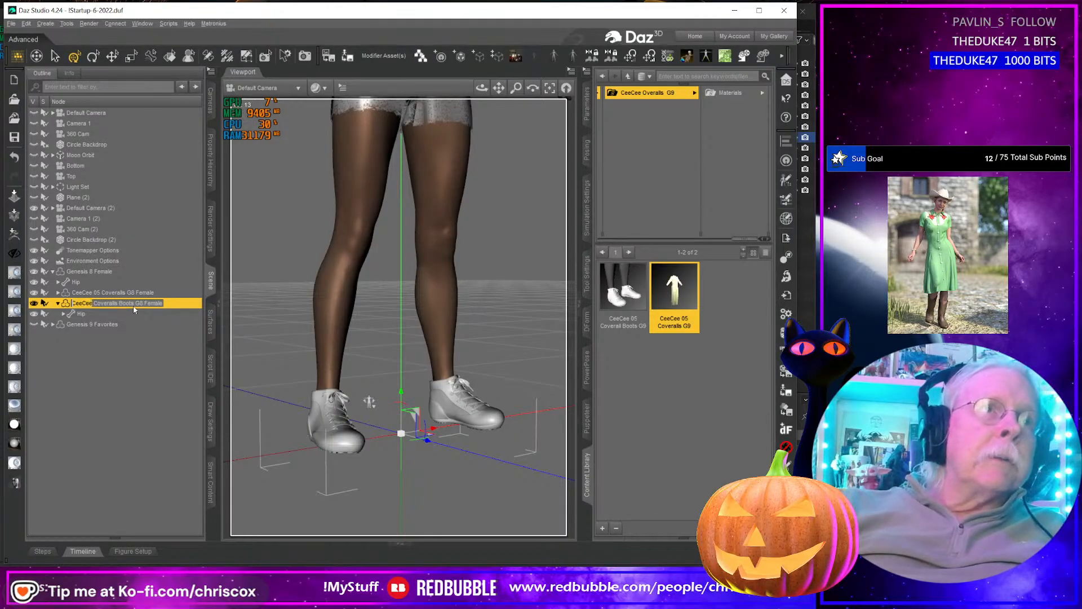
pyautogui.write('CC')
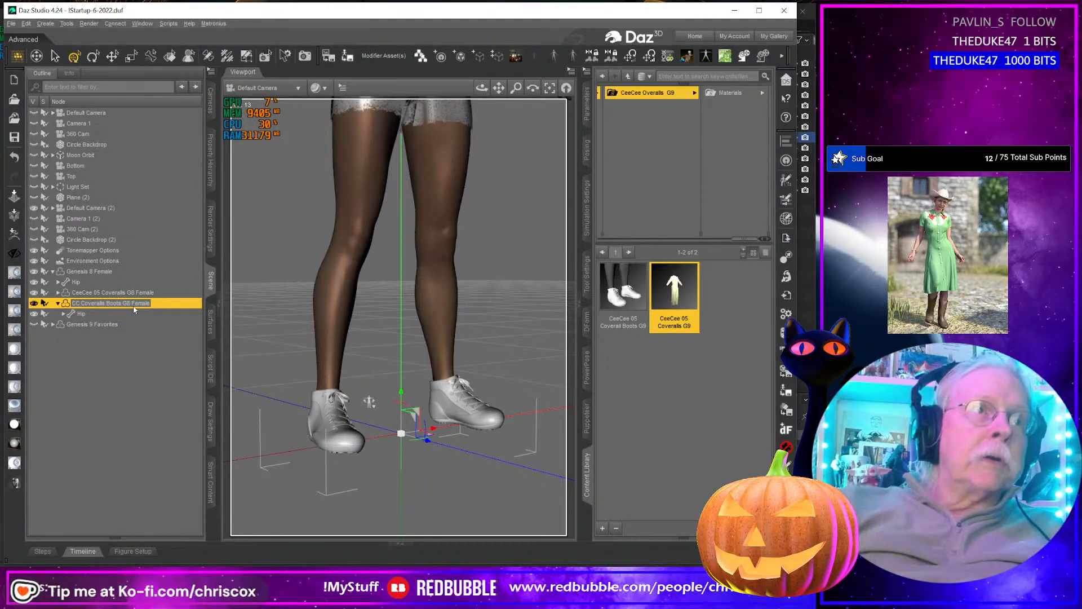
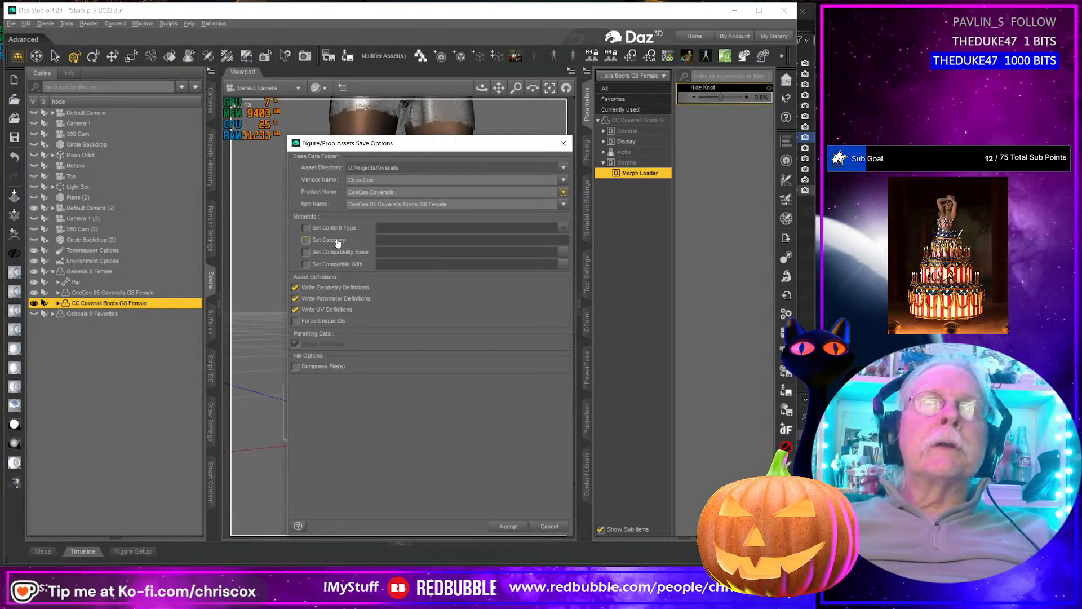
# Step: Save the boots as a figure asset with product name CeeCee Coveralls and item name CeeCee 05 Coveralls Boots G8 Female
pyautogui.click(507, 526)
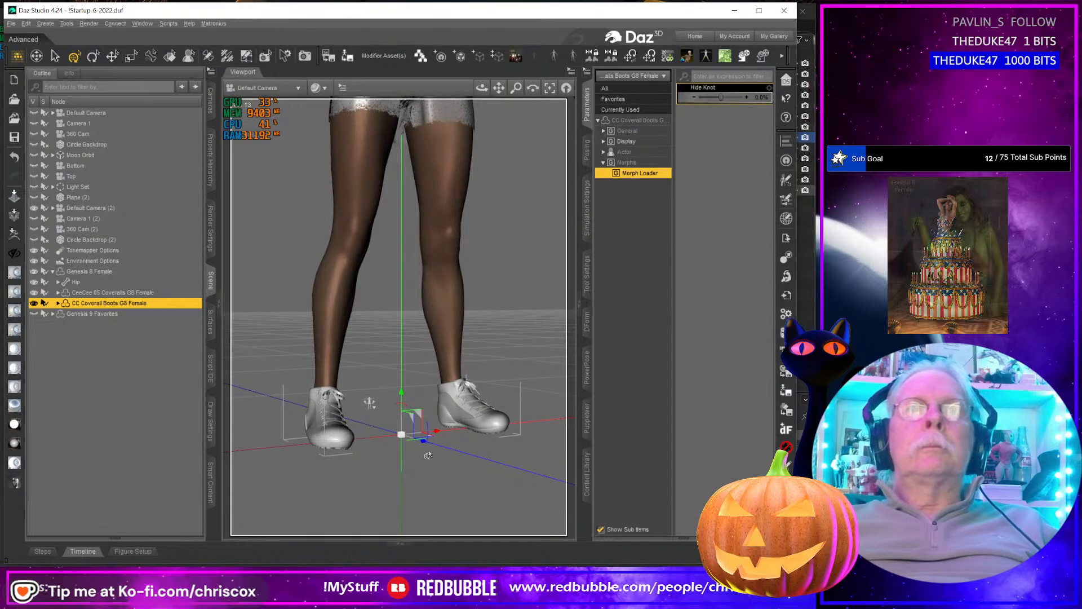
# Step: Bend the figure's Right Foot downward to 65 to test the boot's deformation
pyautogui.moveTo(465, 454); pyautogui.dragTo(398, 435)
pyautogui.click(398, 435)
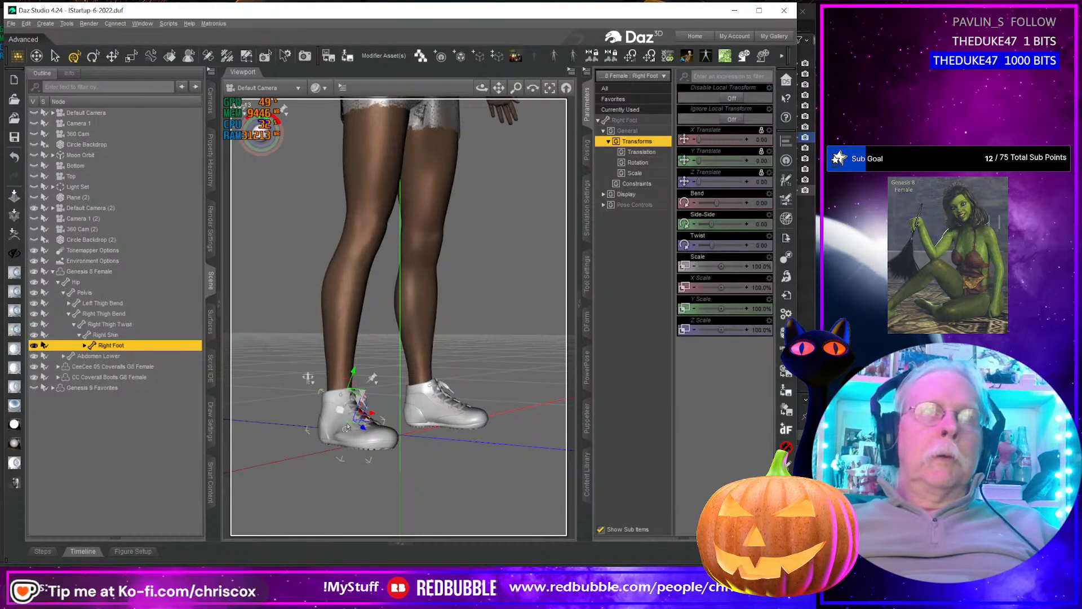
pyautogui.click(347, 386)
pyautogui.scroll(5, 409, 423)
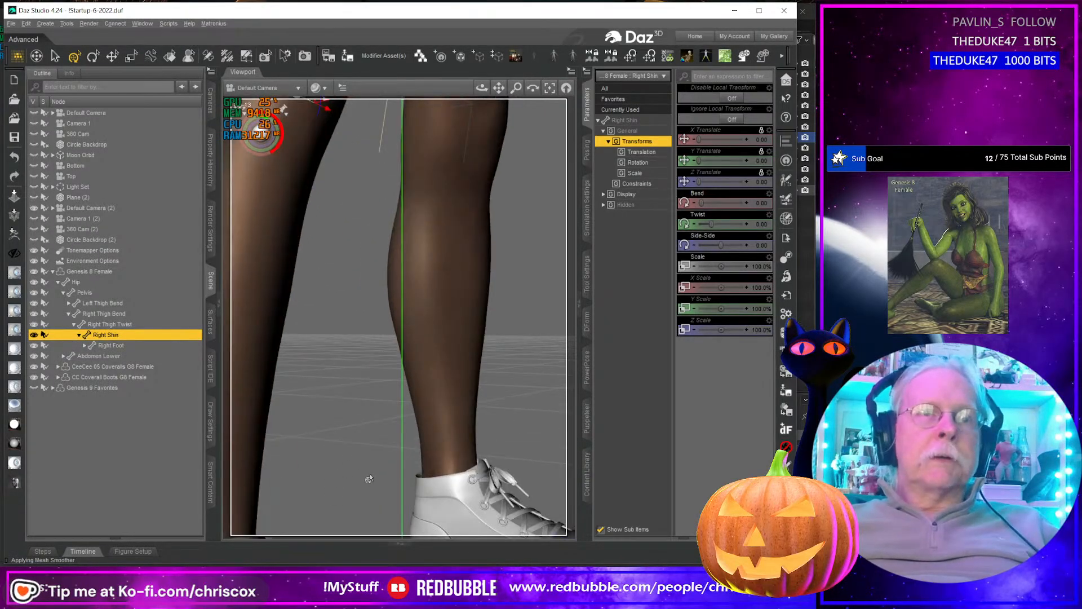
pyautogui.moveTo(369, 478); pyautogui.dragTo(439, 237, button='middle')
pyautogui.click(431, 227)
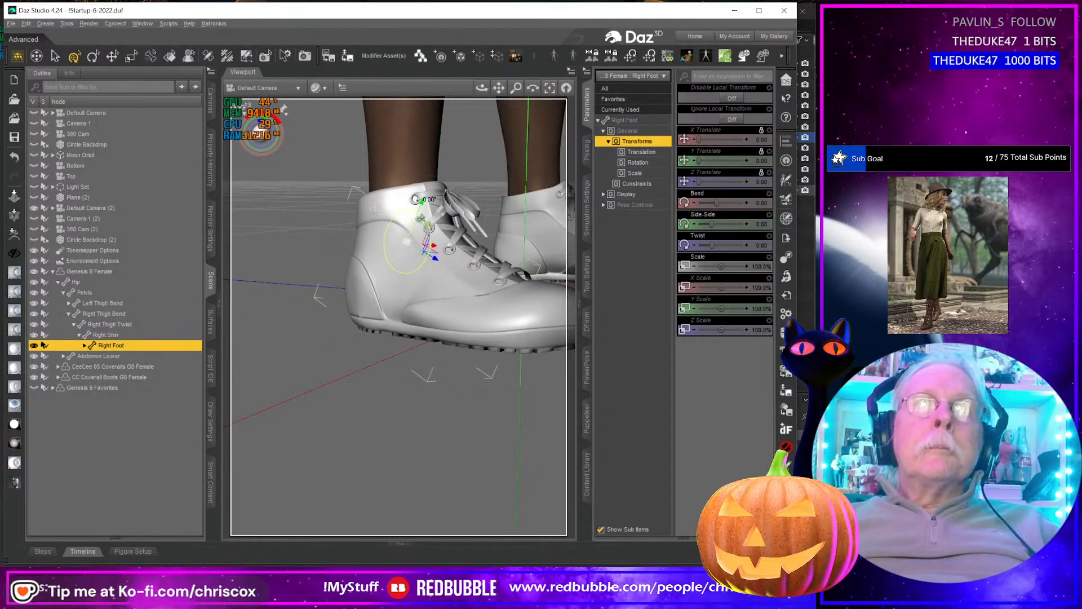
pyautogui.moveTo(423, 214); pyautogui.dragTo(434, 374)
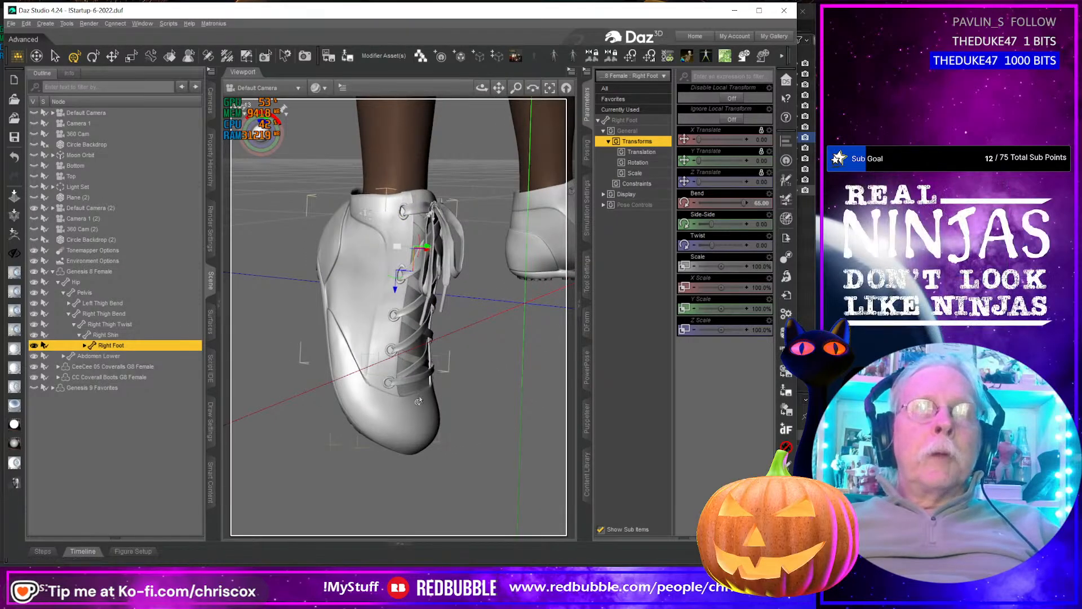
# Step: Bend the figure's Right Toes upward to -60 inside the boot
pyautogui.click(434, 373)
pyautogui.moveTo(450, 365); pyautogui.dragTo(432, 365)
pyautogui.moveTo(432, 366); pyautogui.dragTo(395, 375, button='middle')
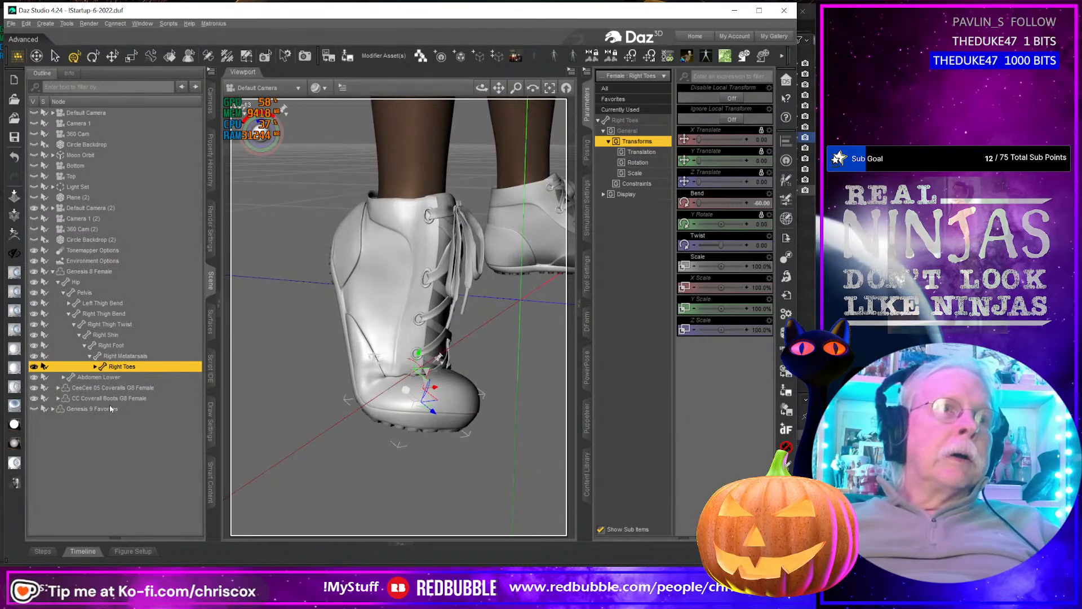
# Step: Expand the bone hierarchy of CC Coverall Boots G8 Female and select its Left Toes bone
pyautogui.click(136, 398)
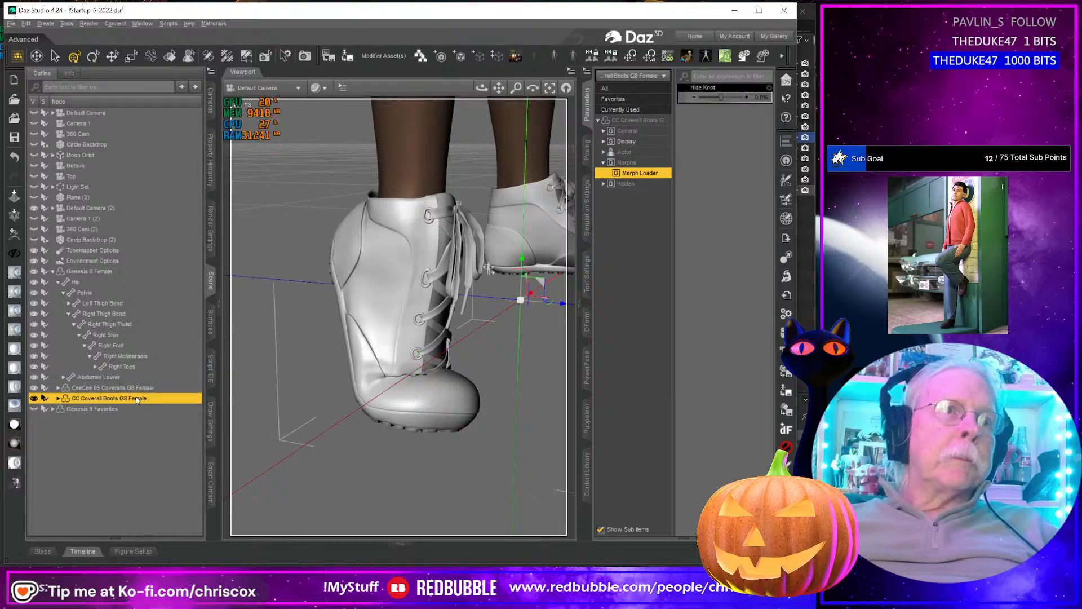
pyautogui.doubleClick(137, 398)
pyautogui.scroll(-1, 148, 422)
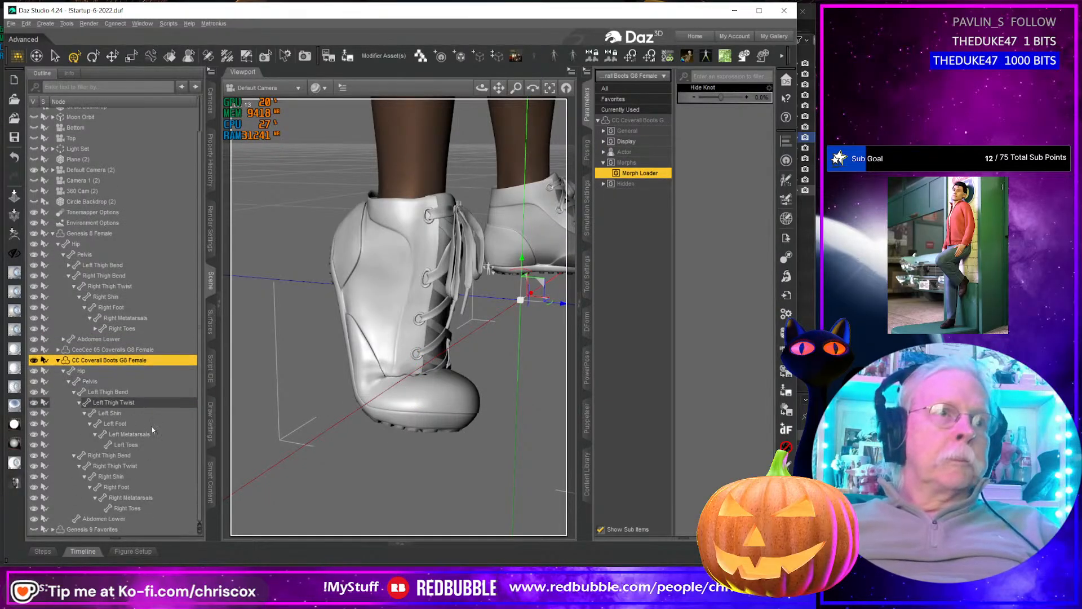
pyautogui.click(129, 446)
# Step: Examine the coveralls and boots on the whole figure and select the figure's Left Foot
pyautogui.moveTo(497, 412)
pyautogui.mouseDown(button='middle')
pyautogui.moveTo(343, 415)
pyautogui.moveTo(445, 407)
pyautogui.moveTo(499, 395)
pyautogui.moveTo(502, 384)
pyautogui.moveTo(491, 412)
pyautogui.mouseUp(button='middle')
pyautogui.moveTo(484, 339); pyautogui.dragTo(465, 490, button='middle')
pyautogui.scroll(-4, 480, 327)
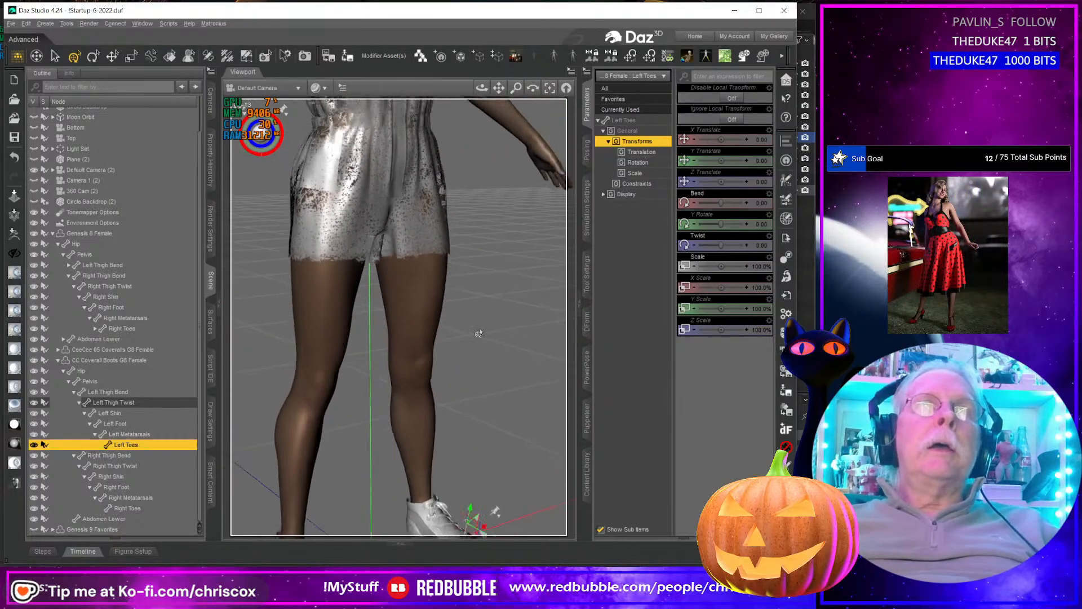
pyautogui.scroll(-2, 479, 327)
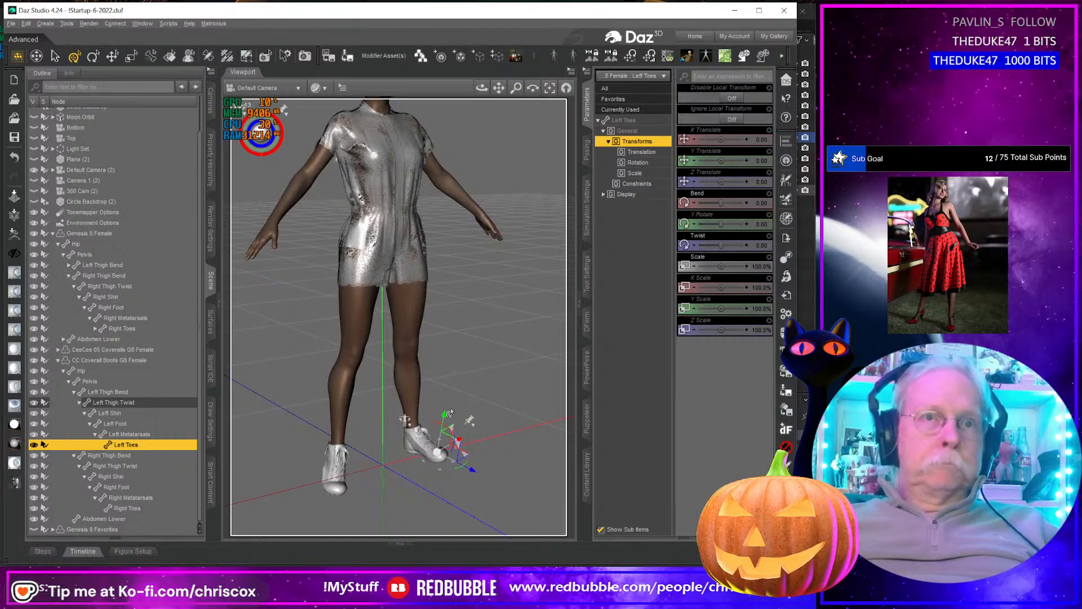
pyautogui.click(415, 446)
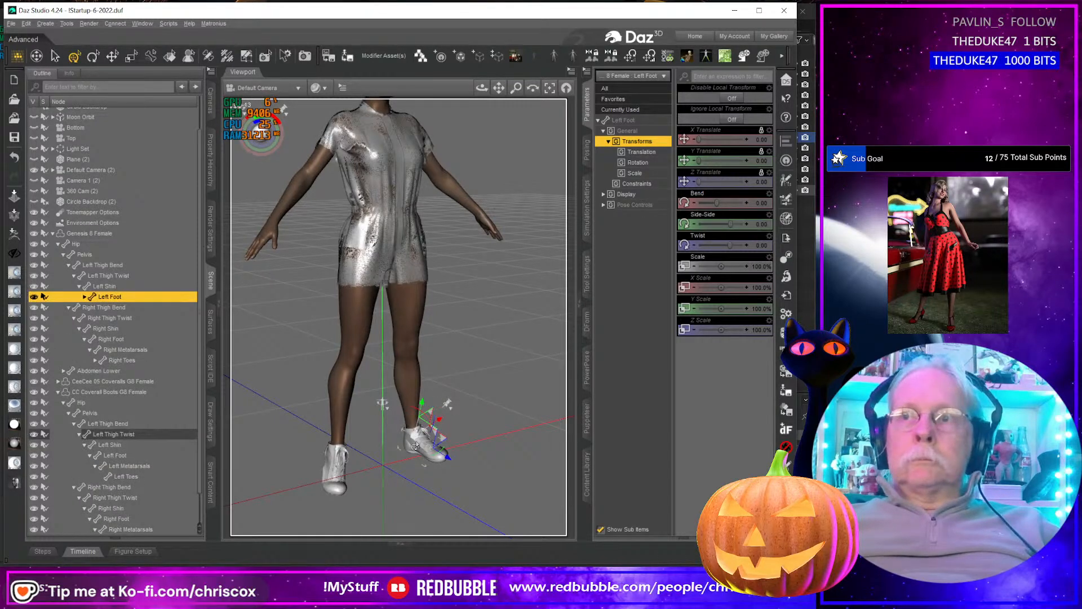
pyautogui.scroll(-2, 415, 447)
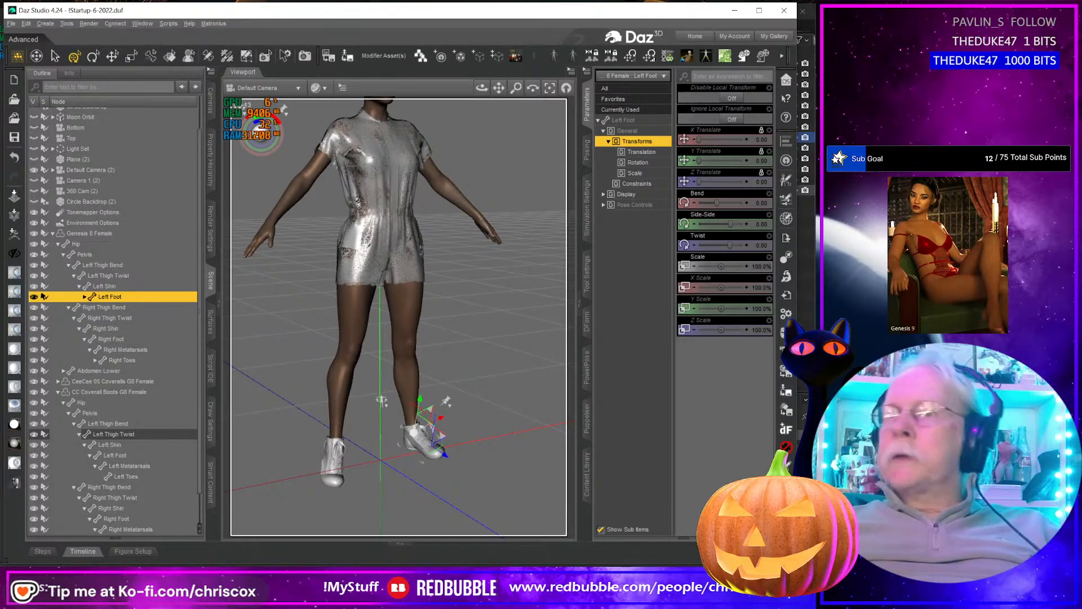
# Step: Switch to Substance 3D Painter and close the texture export dialog of the CC06 Coveralls project
pyautogui.hotkey('alt', 'Tab')
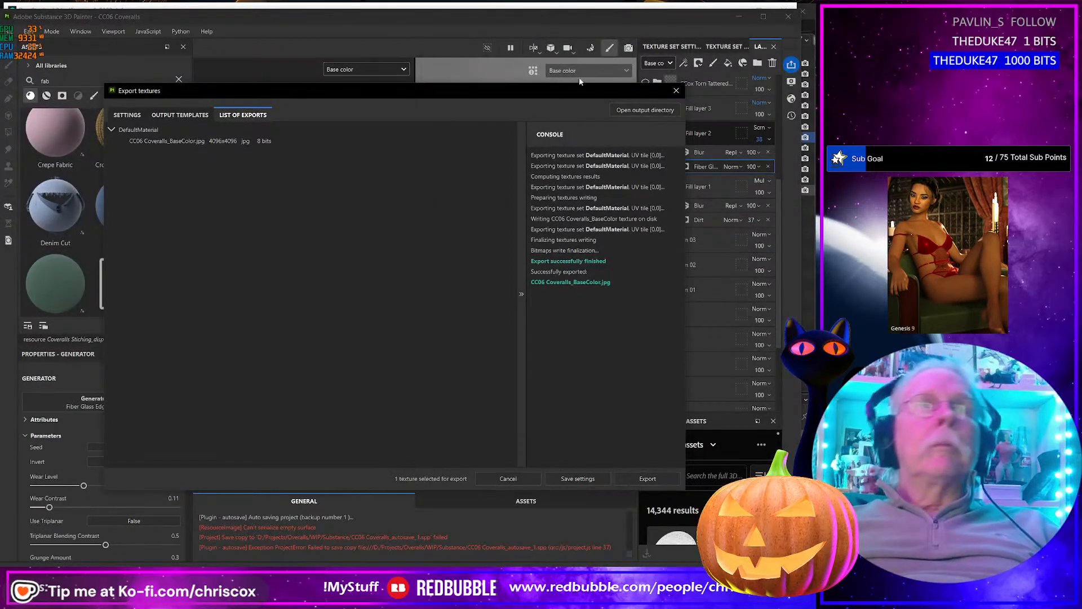
pyautogui.click(676, 90)
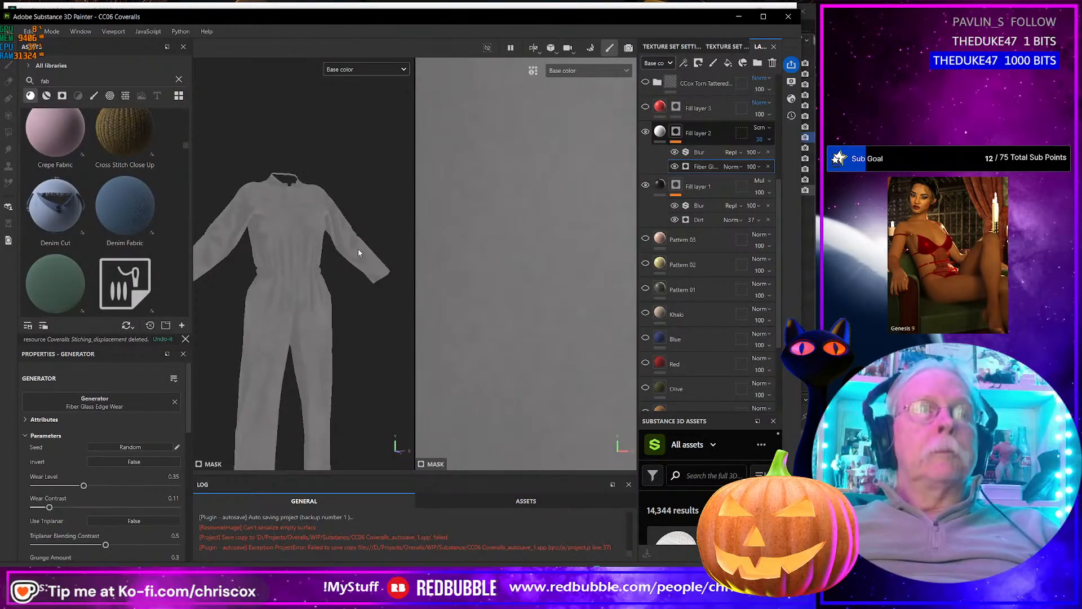
# Step: Try to save the CC06 Coveralls project and create a new project from the mesh Coveralls Boots NM.obj
pyautogui.hotkey('ctrl', 's')
pyautogui.click(8, 33)
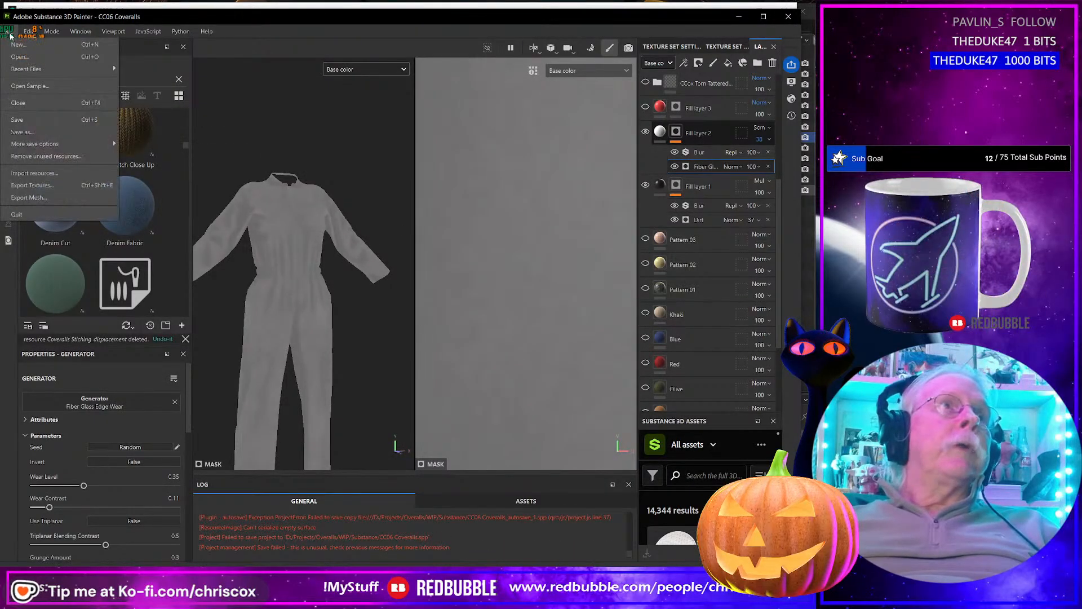
pyautogui.click(23, 42)
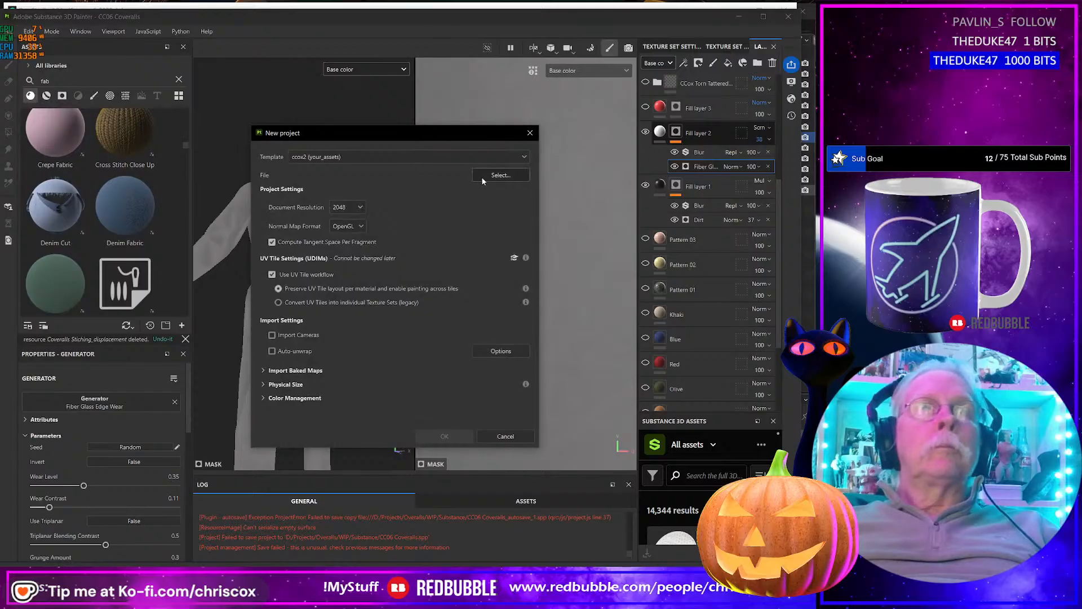
pyautogui.click(499, 175)
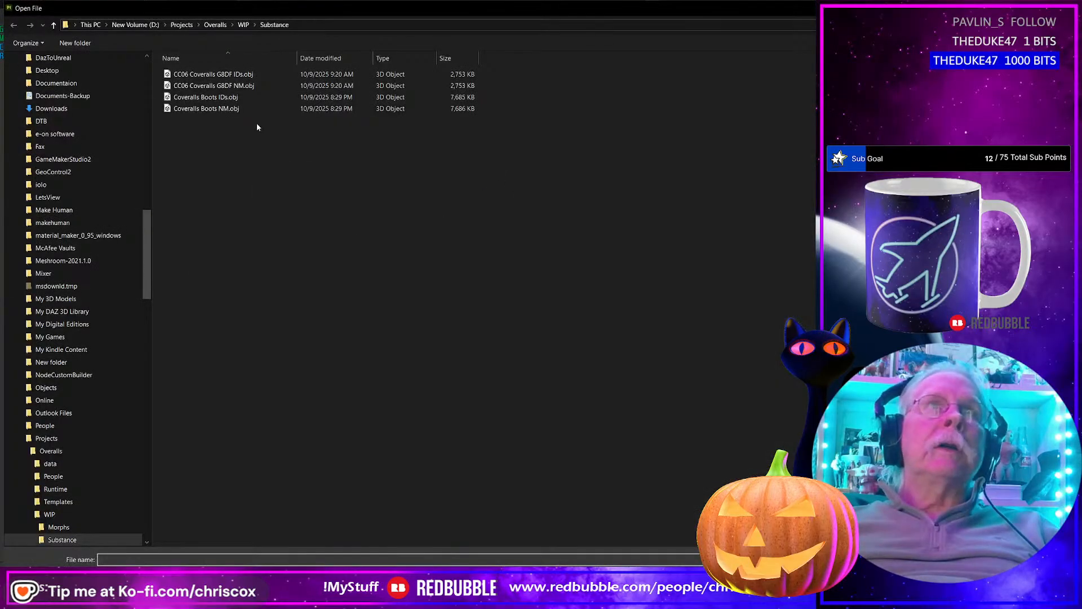
pyautogui.doubleClick(217, 108)
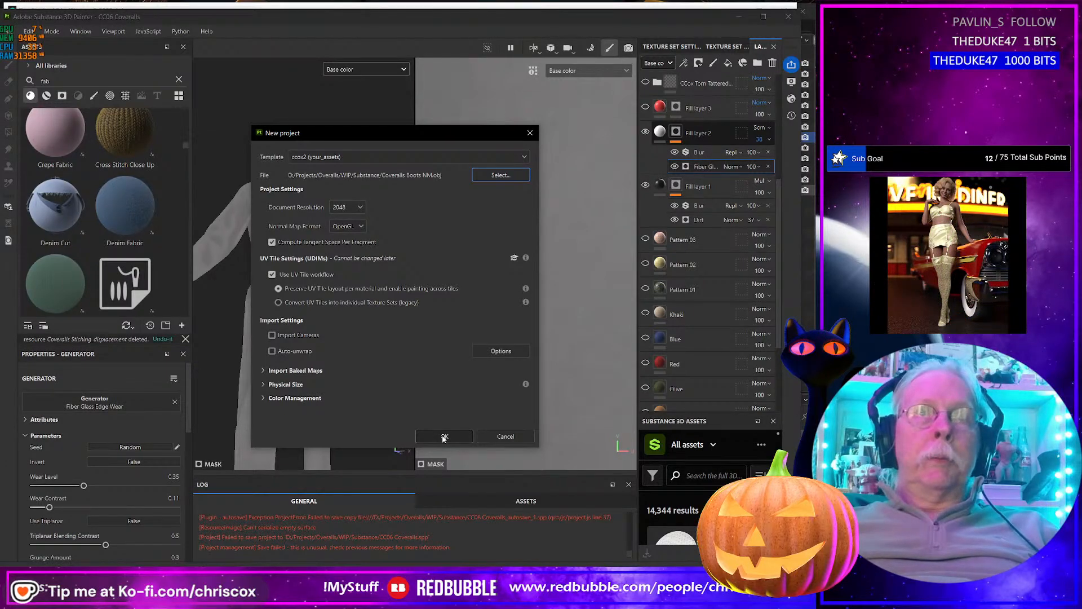
pyautogui.click(444, 437)
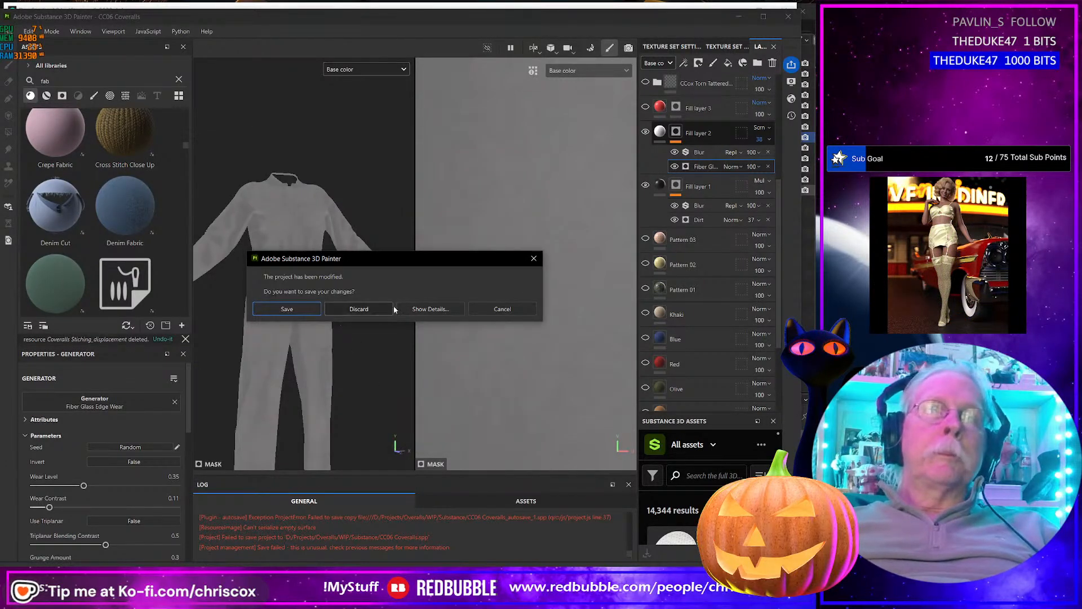
pyautogui.click(300, 308)
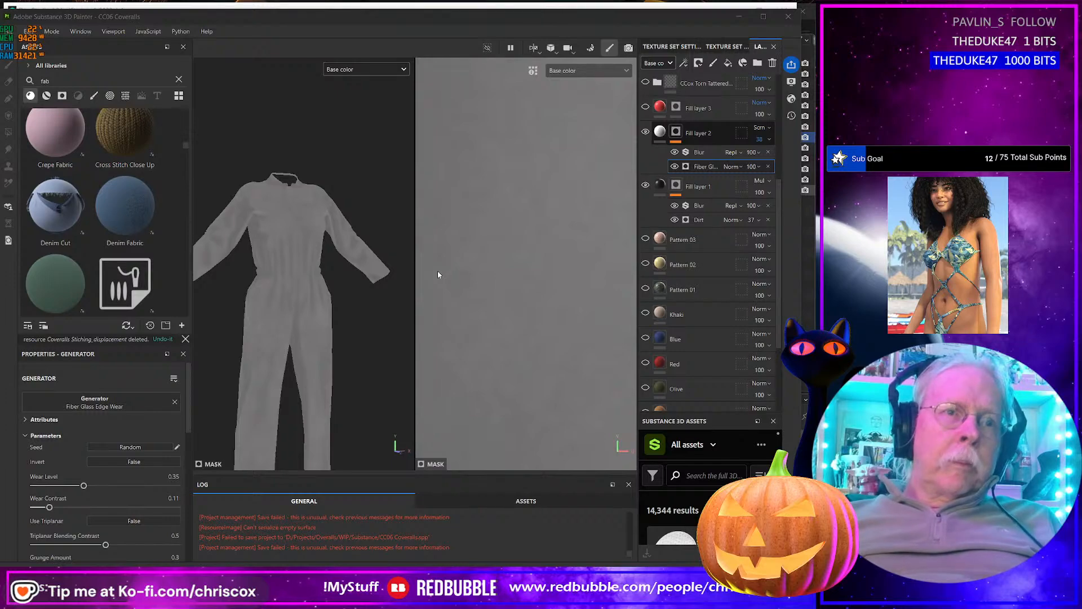
# Step: Try to save the coveralls project under the existing file name CC06 Coveralls.spp, replacing that file
pyautogui.click(30, 31)
pyautogui.moveTo(11, 36)
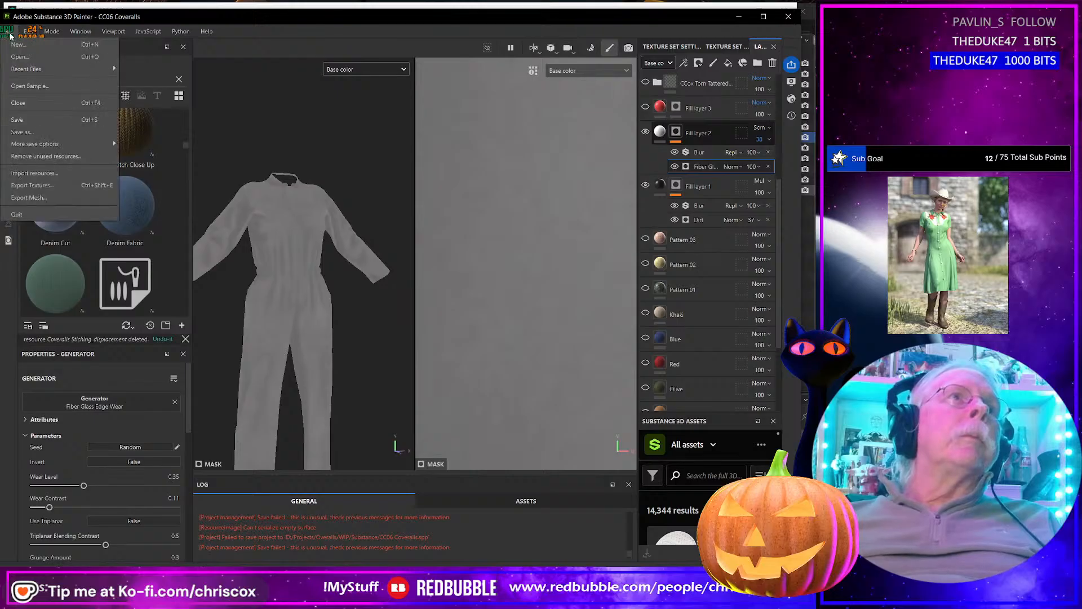
pyautogui.click(35, 133)
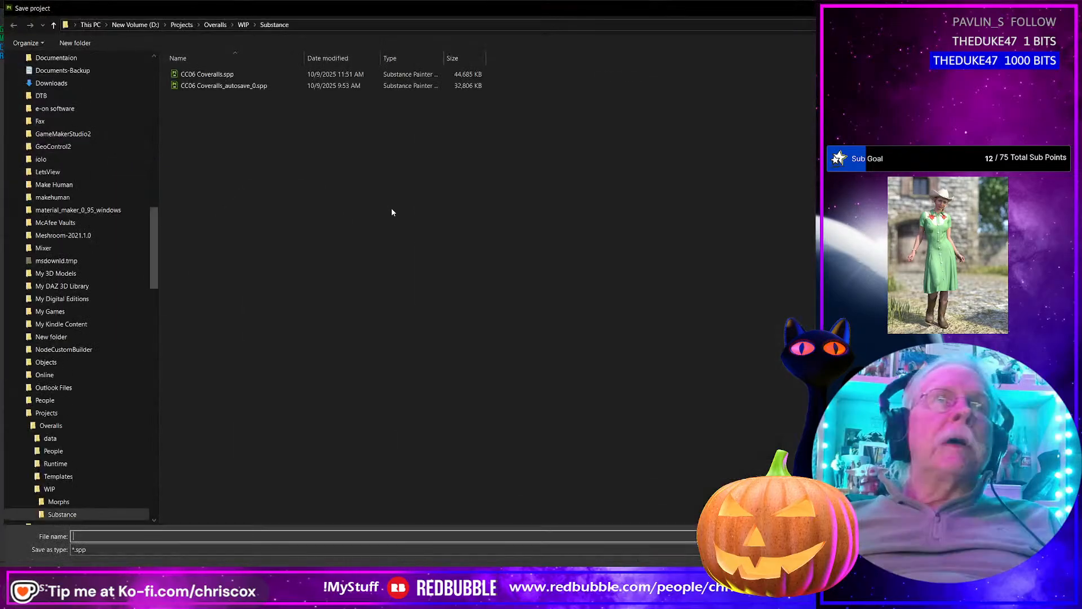
pyautogui.click(229, 75)
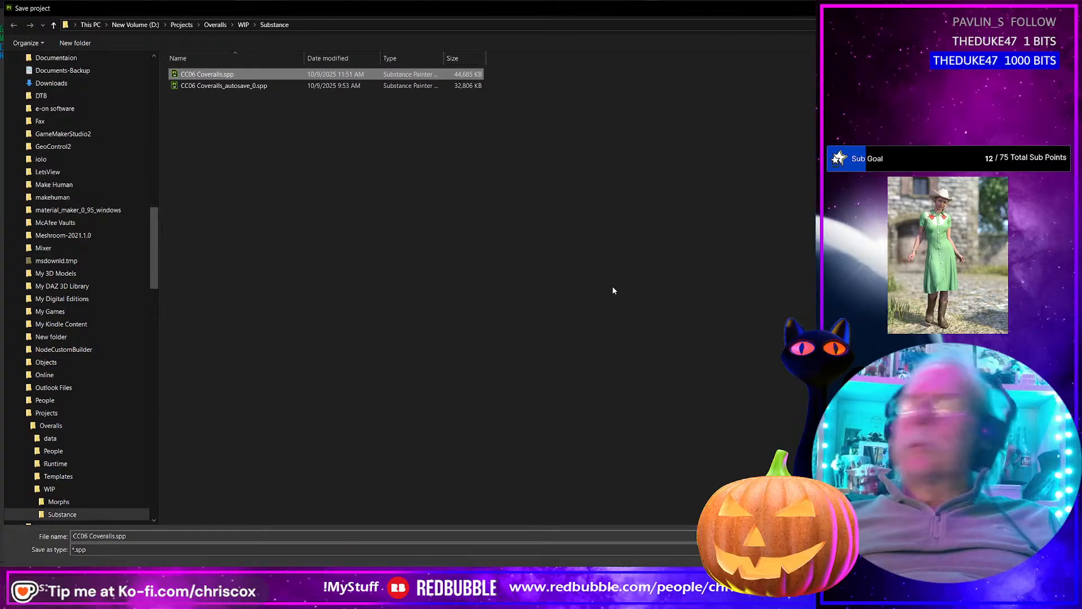
pyautogui.press('Return')
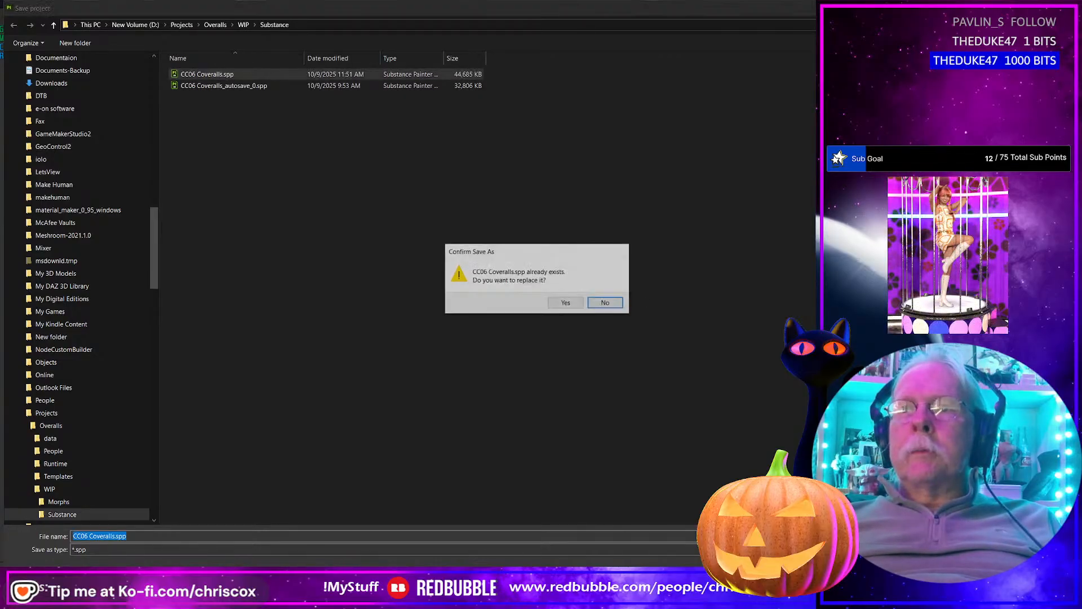
pyautogui.click(566, 304)
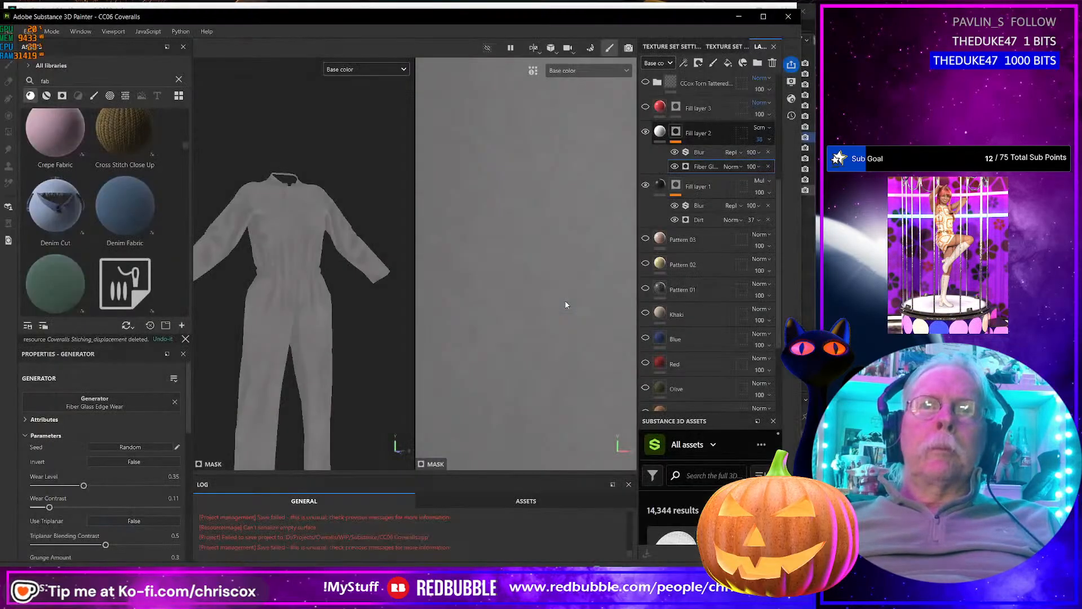
# Step: Try to create a new project from Coveralls Boots NM.obj with the ccox2 template, discarding the coveralls project's unsaved changes
pyautogui.click(11, 33)
pyautogui.click(87, 66)
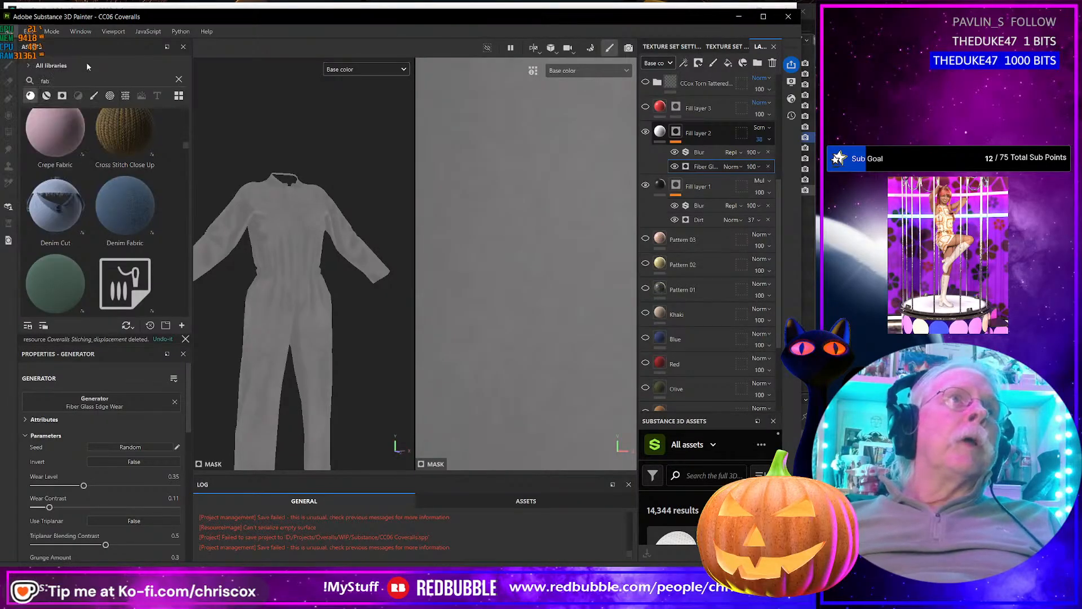
pyautogui.click(499, 175)
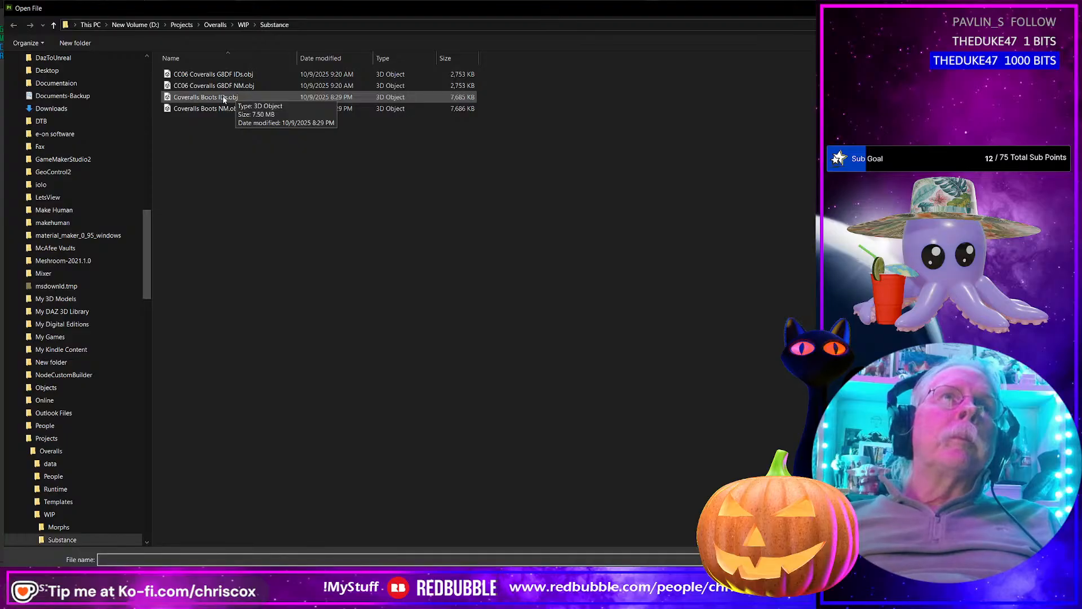
pyautogui.click(219, 109)
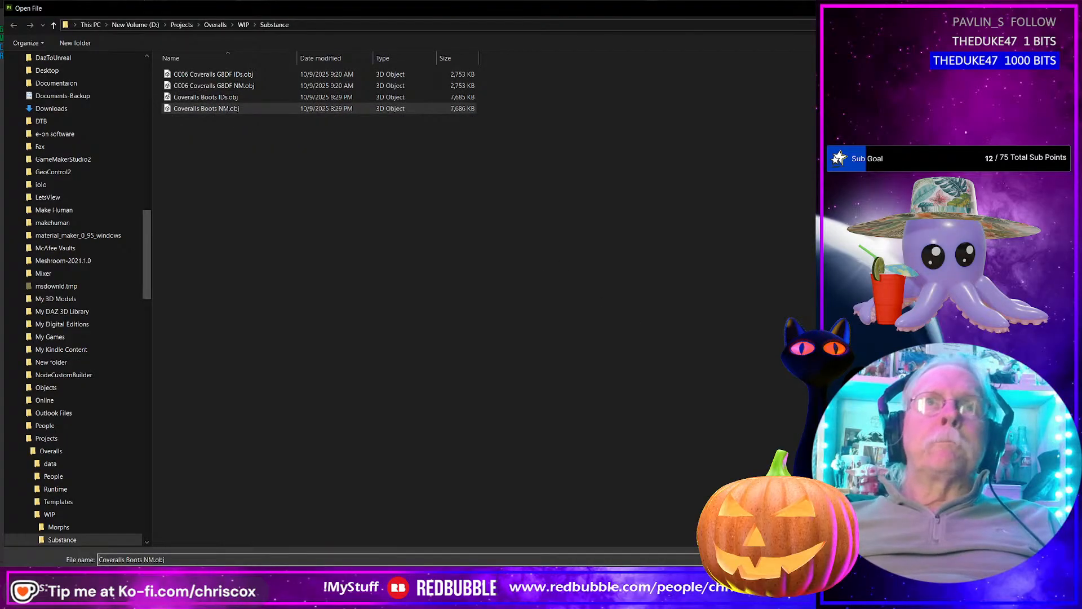
pyautogui.press('Return')
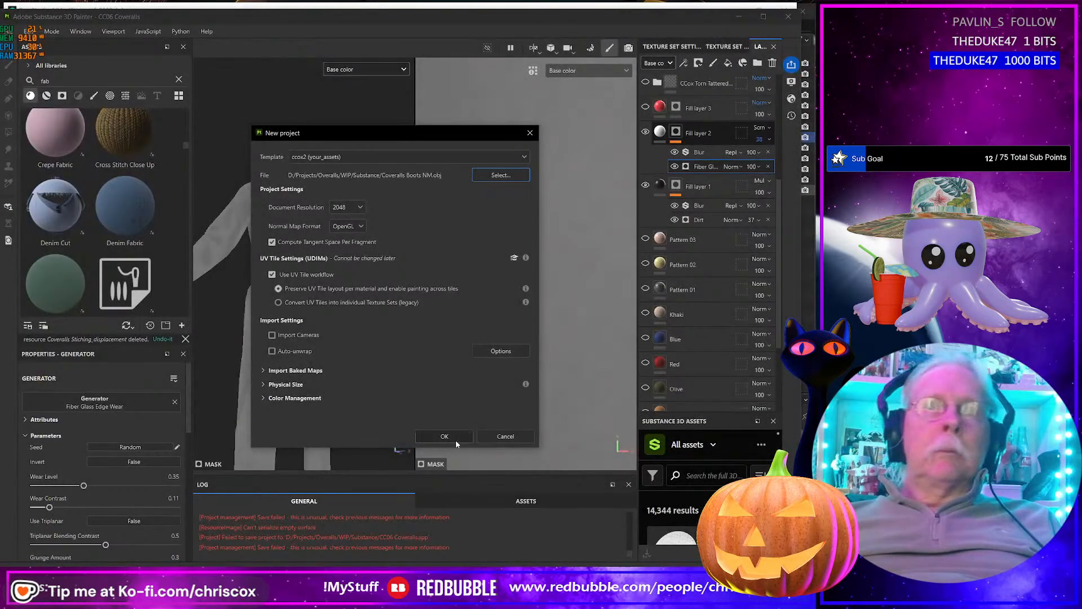
pyautogui.click(443, 435)
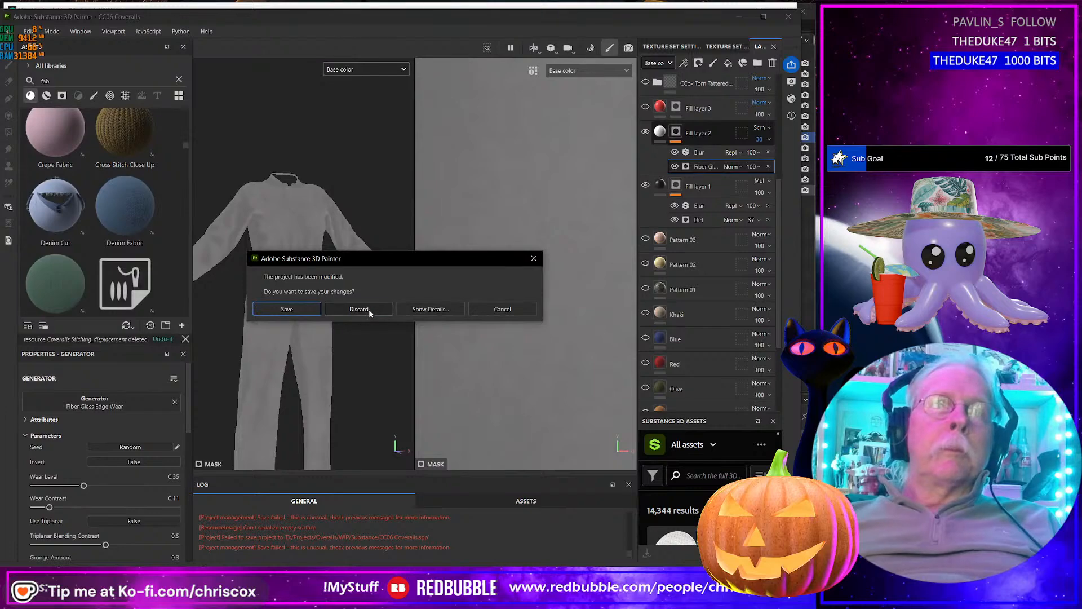
pyautogui.click(368, 309)
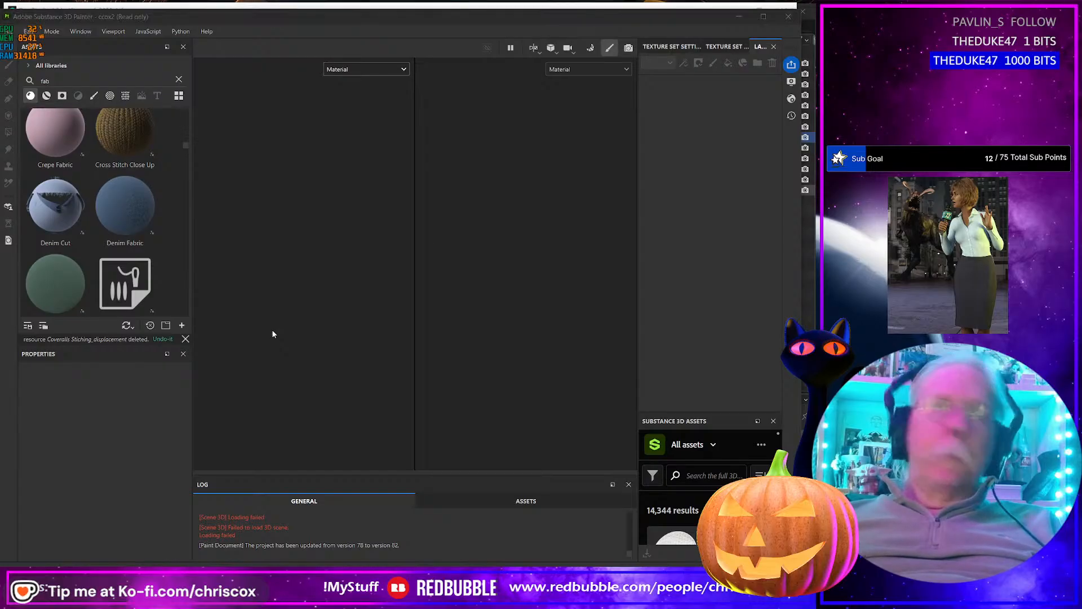
# Step: Switch to Blender, unhide the Coverall Boots G9 object and inspect its front and laces beside the G8 Female boots
pyautogui.hotkey('alt', 'Tab')
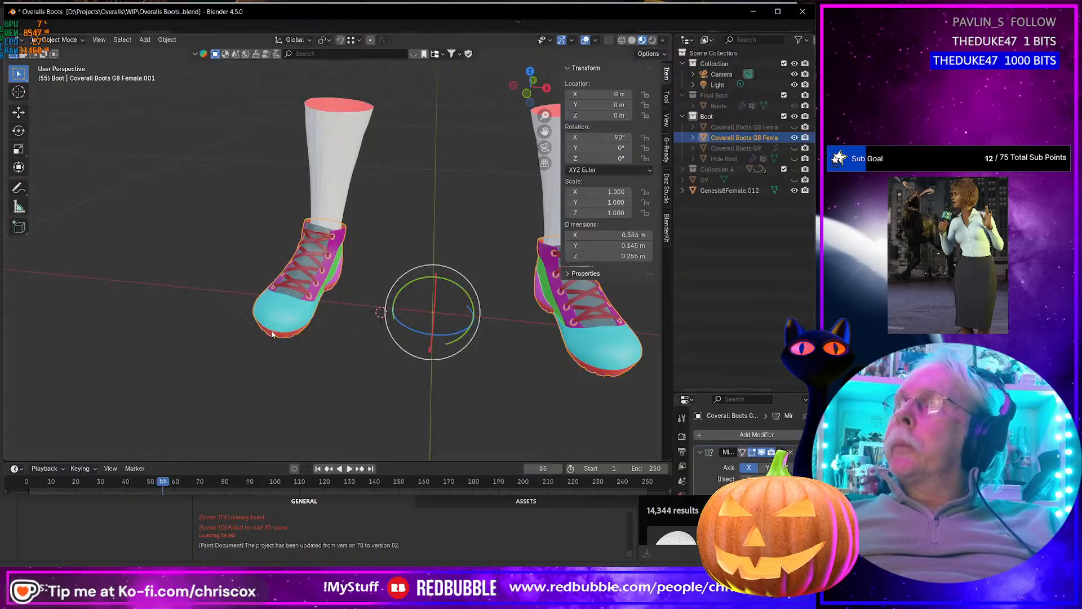
pyautogui.click(356, 353)
pyautogui.moveTo(355, 353); pyautogui.dragTo(397, 309, button='middle')
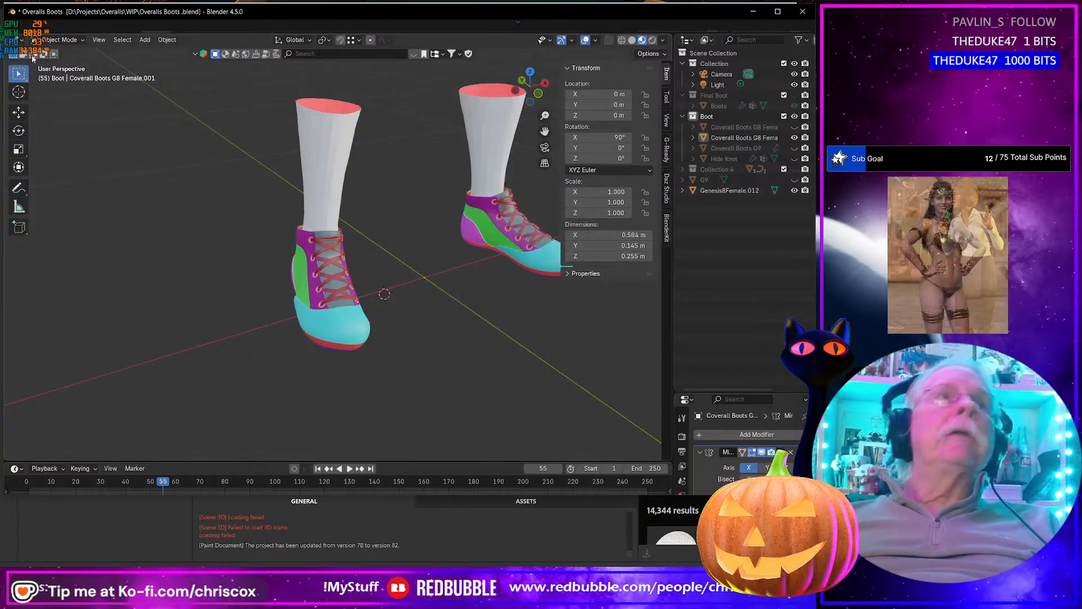
pyautogui.scroll(5, 429, 230)
pyautogui.scroll(-5, 411, 238)
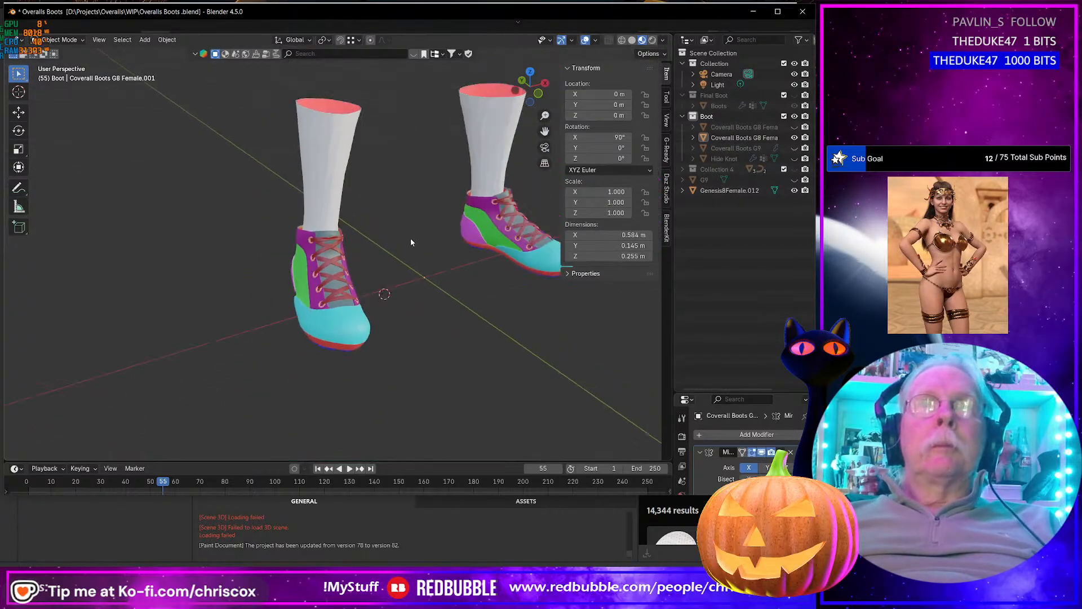
pyautogui.moveTo(410, 238); pyautogui.dragTo(378, 237, button='middle')
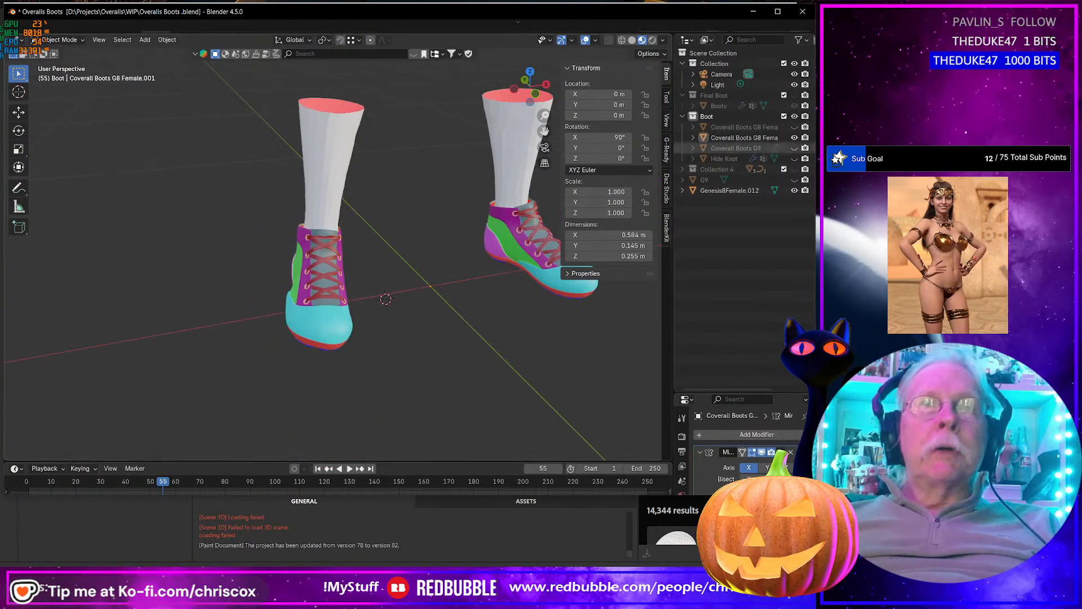
pyautogui.click(753, 149)
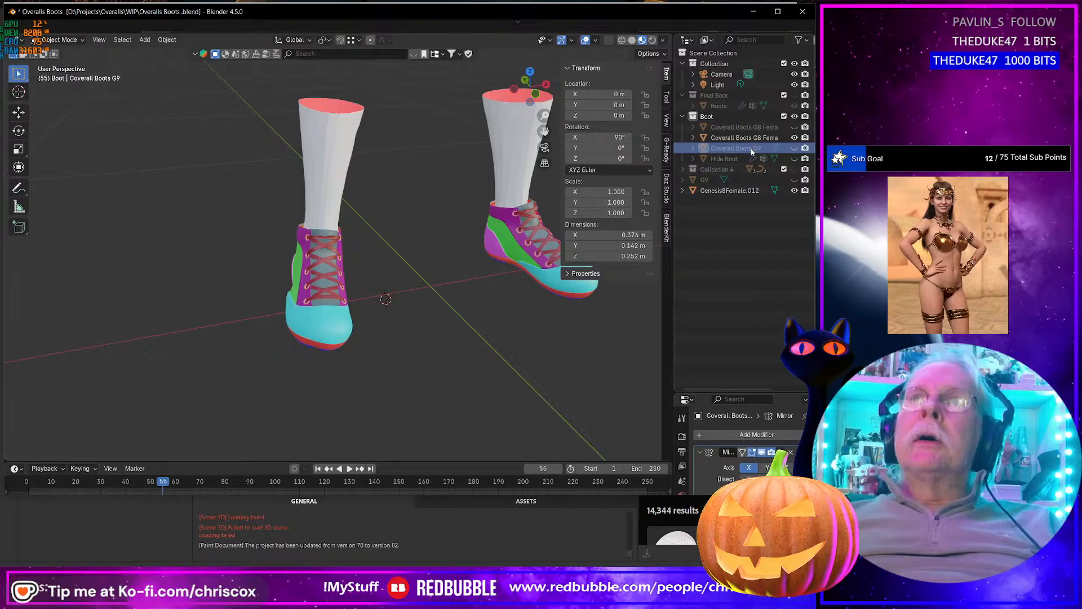
pyautogui.click(794, 148)
pyautogui.click(399, 337)
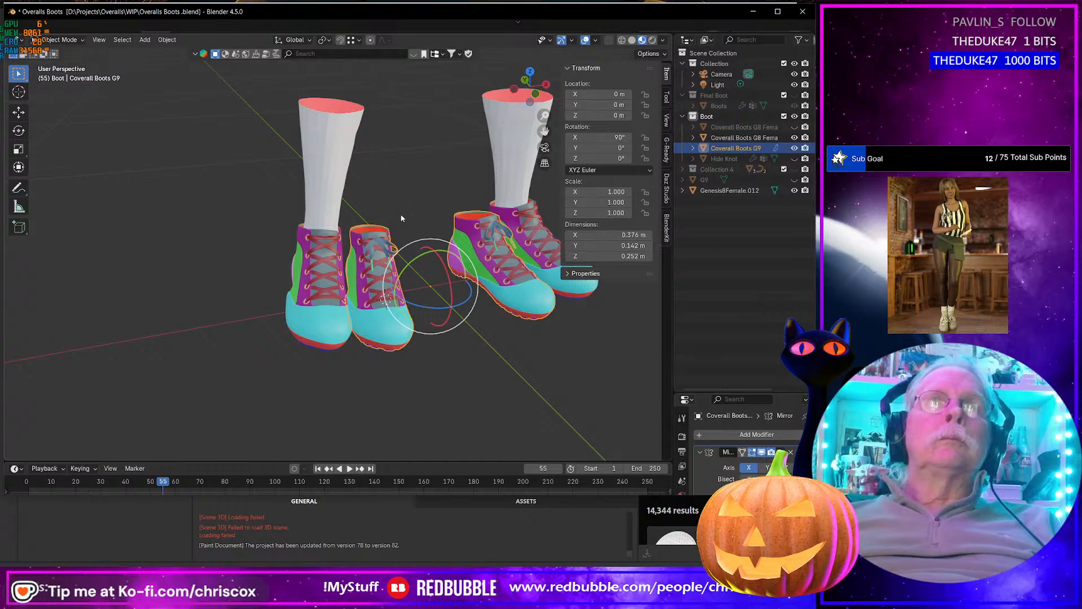
pyautogui.scroll(6, 401, 218)
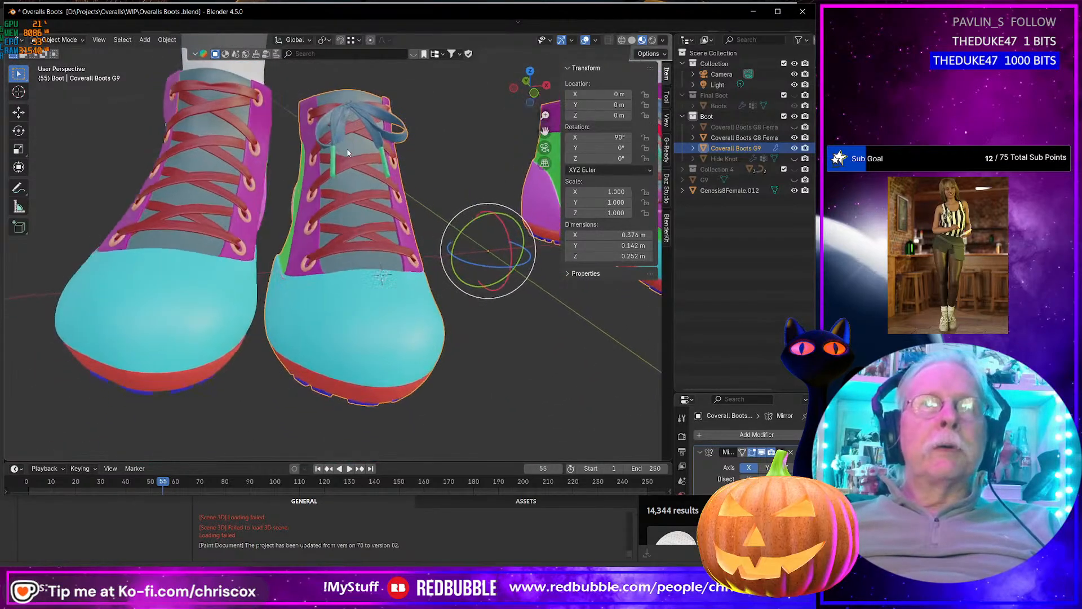
pyautogui.moveTo(348, 152)
pyautogui.mouseDown(button='middle')
pyautogui.moveTo(345, 67)
pyautogui.moveTo(338, 143)
pyautogui.mouseUp(button='middle')
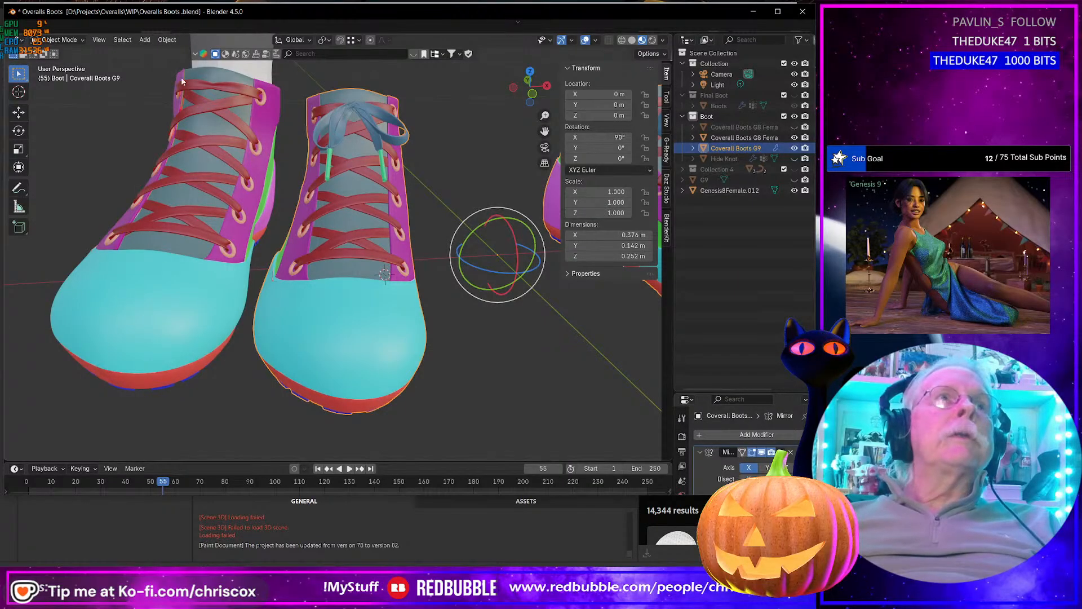
# Step: Open the UV Editing workspace and select the entire Coverall Boots G9 mesh to display its full UV layout
pyautogui.moveTo(255, 12); pyautogui.dragTo(265, 12)
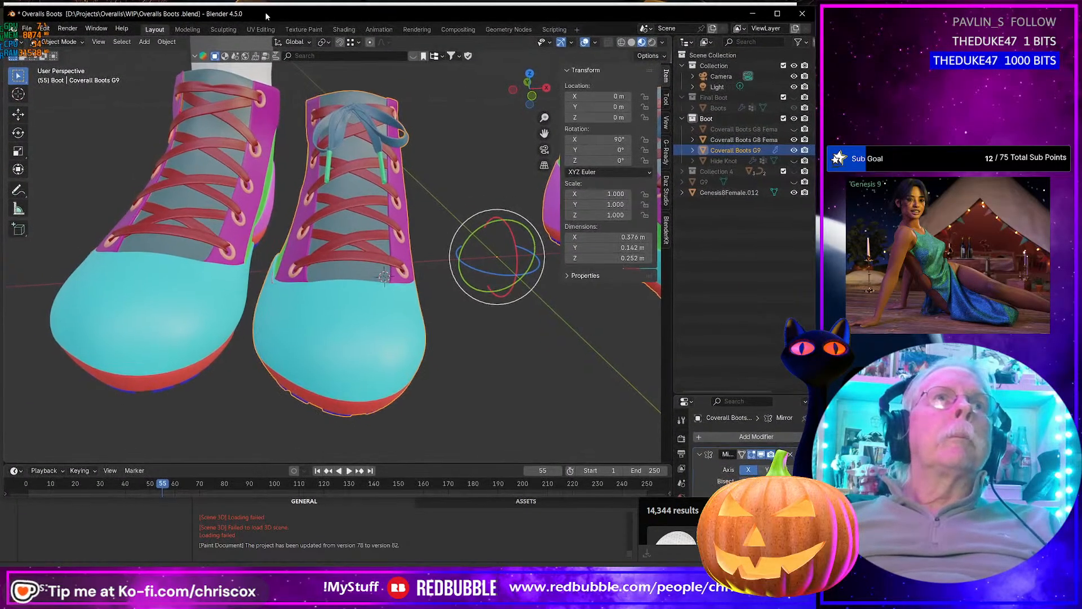
pyautogui.click(254, 29)
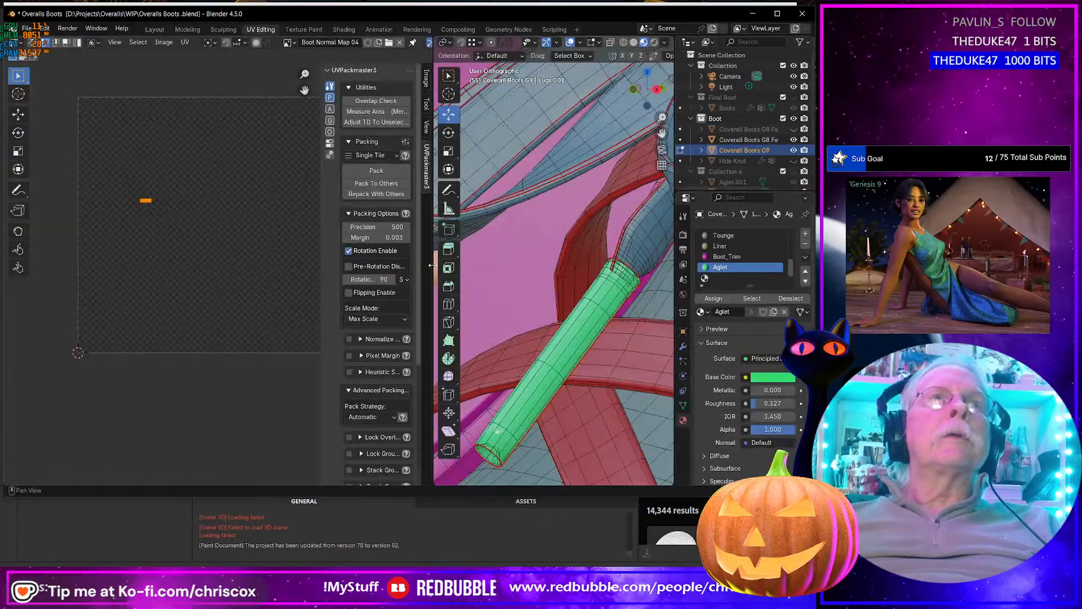
pyautogui.press('a')
pyautogui.scroll(5, 209, 316)
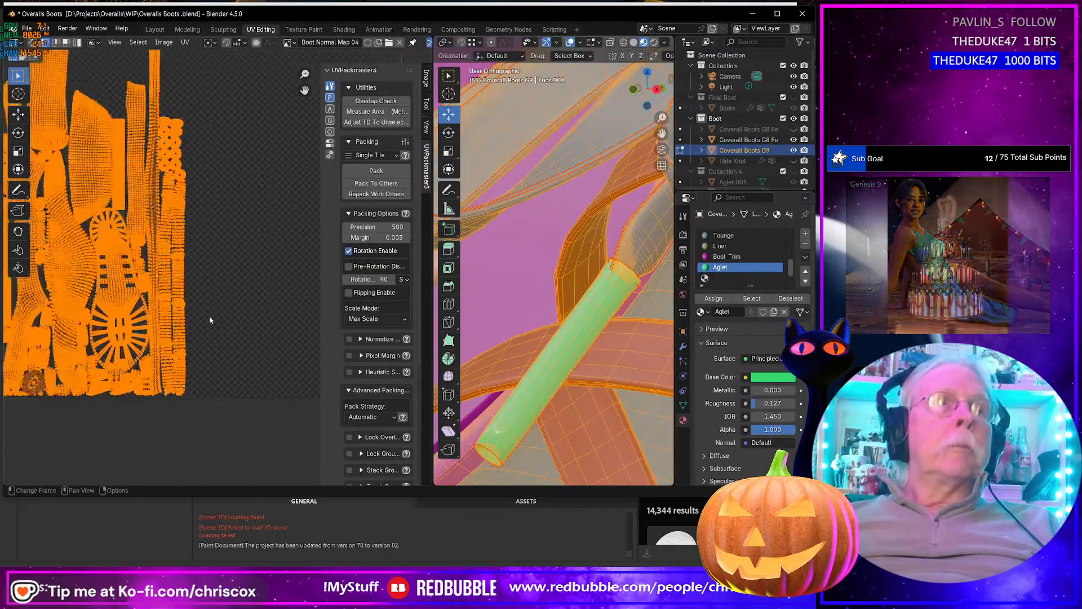
pyautogui.scroll(-6, 234, 310)
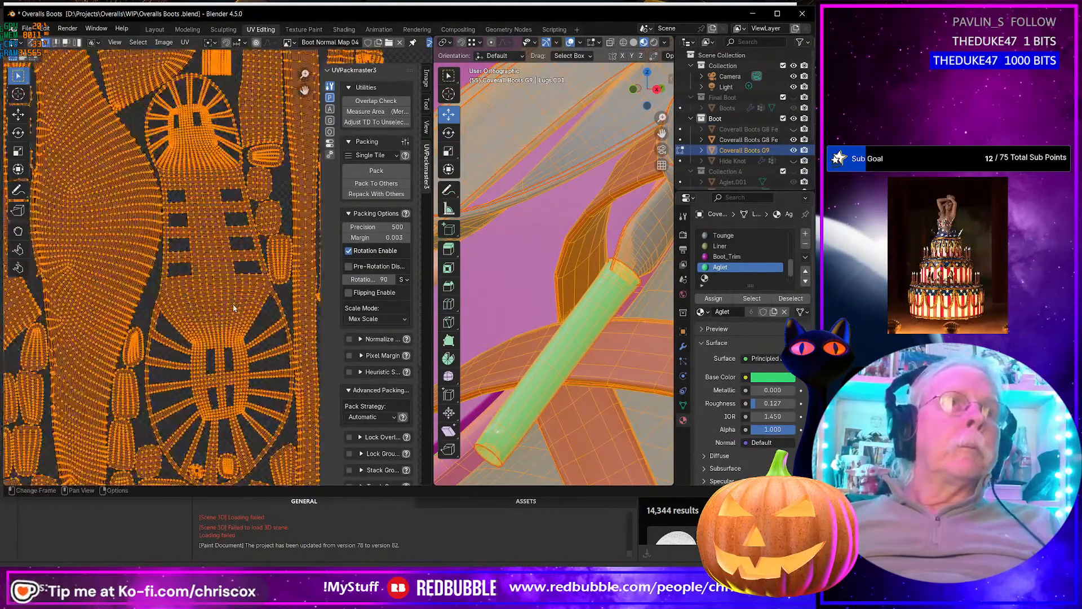
pyautogui.keyDown('shift'); pyautogui.moveTo(210, 303); pyautogui.dragTo(160, 300, button='middle'); pyautogui.keyUp('shift')
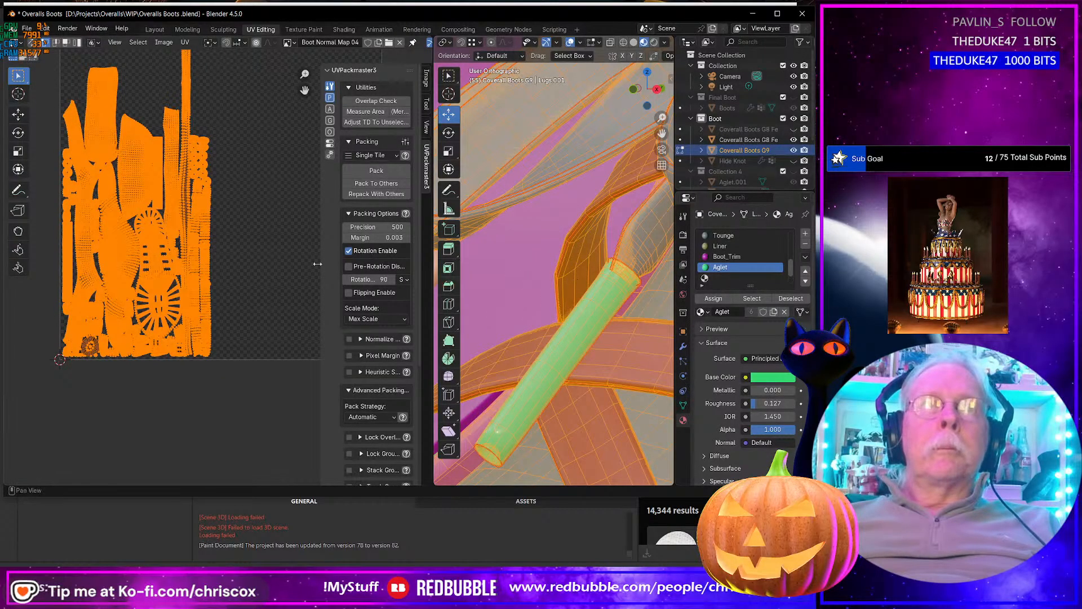
# Step: Return Coverall Boots G9 to Object Mode and examine its mirrored UV layout, including the soles, laces and eyelets
pyautogui.click(758, 151)
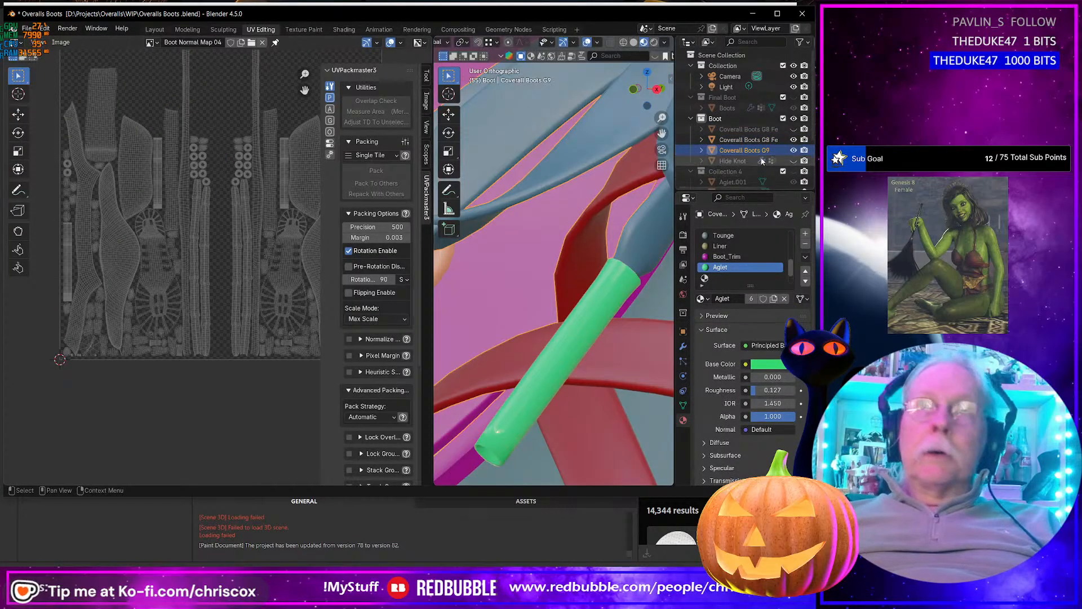
pyautogui.scroll(5, 228, 266)
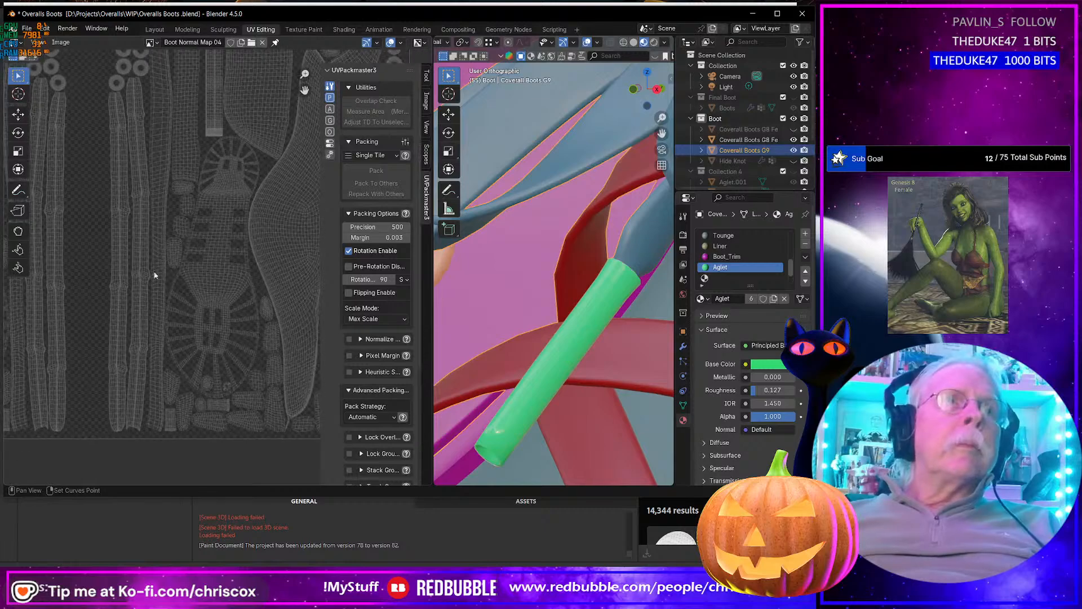
pyautogui.moveTo(170, 278); pyautogui.dragTo(127, 289, button='middle')
pyautogui.keyDown('ctrl'); pyautogui.moveTo(79, 294); pyautogui.dragTo(367, 209, button='middle'); pyautogui.keyUp('ctrl')
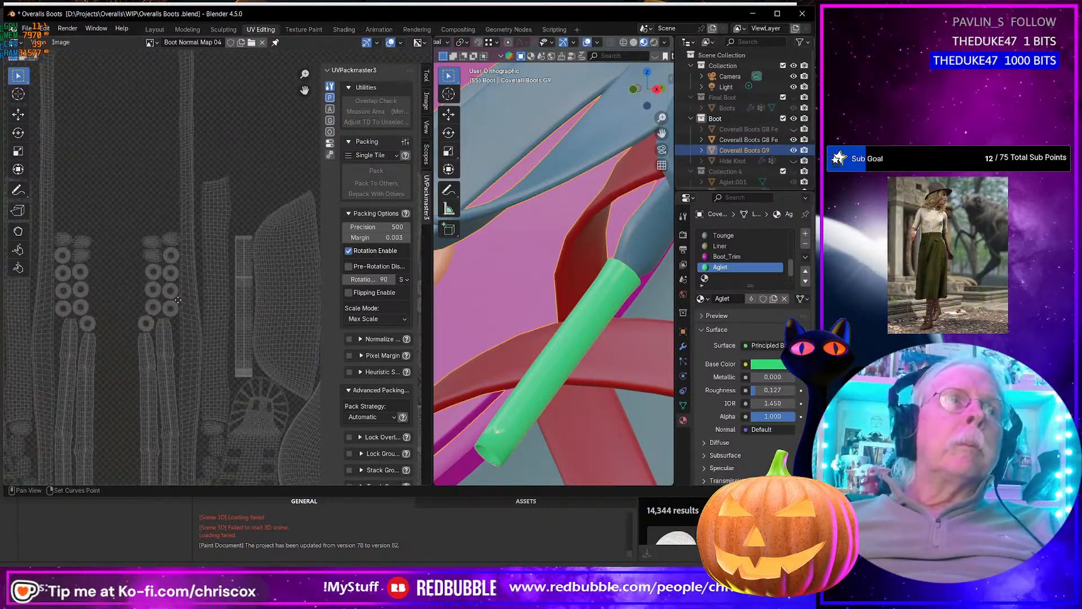
pyautogui.moveTo(177, 301); pyautogui.dragTo(271, 313, button='middle')
pyautogui.moveTo(67, 315); pyautogui.dragTo(164, 208, button='middle')
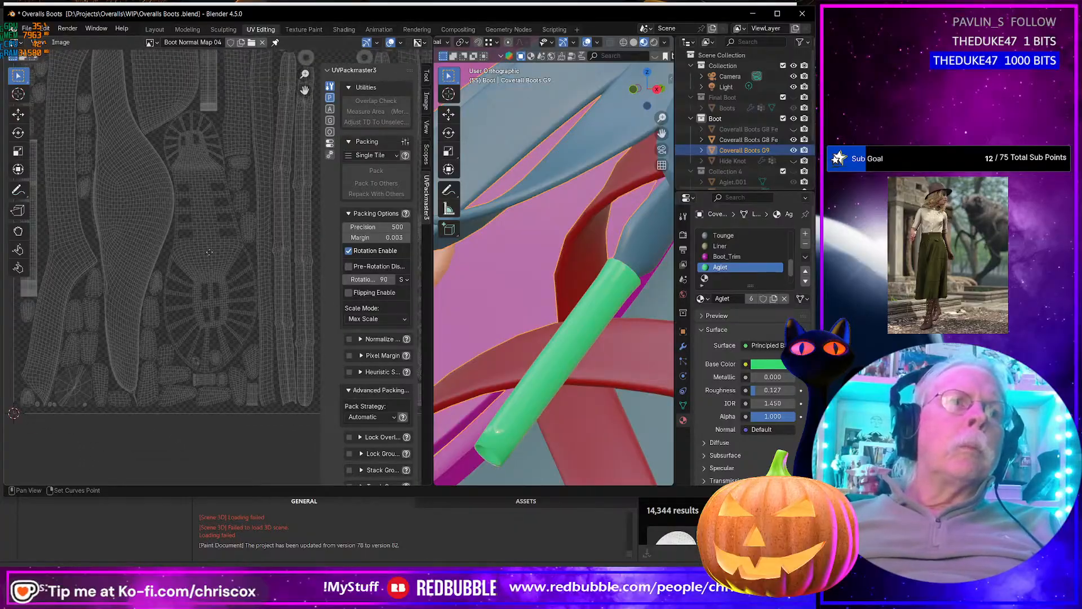
pyautogui.moveTo(210, 253); pyautogui.dragTo(132, 297, button='middle')
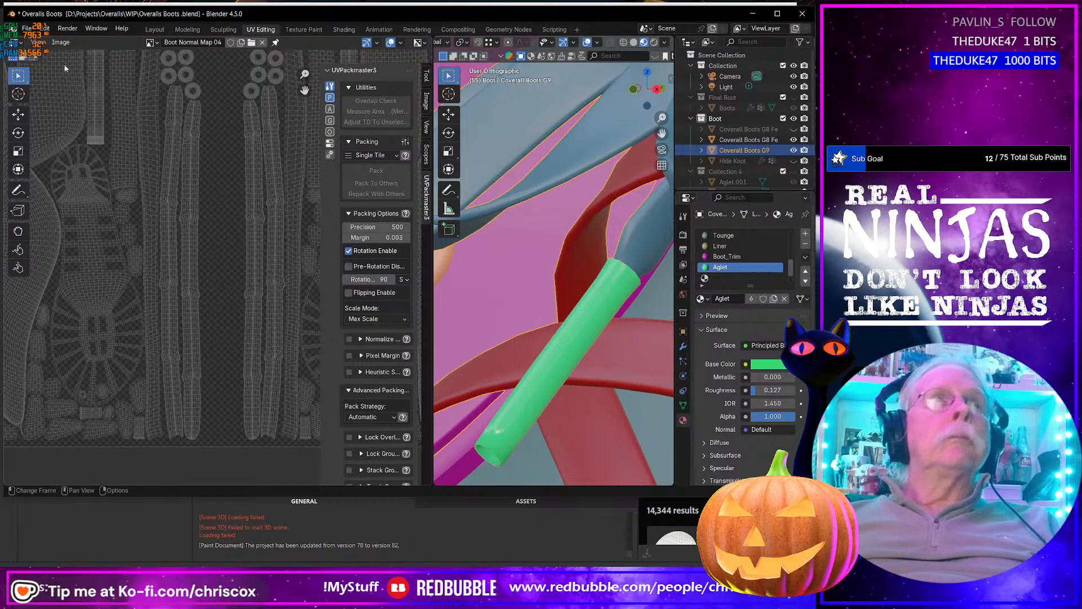
# Step: Edit the boot mesh, select the stray UV island outside the tile and adjust its texel density to the unselected islands
pyautogui.click(26, 28)
pyautogui.scroll(4, 218, 248)
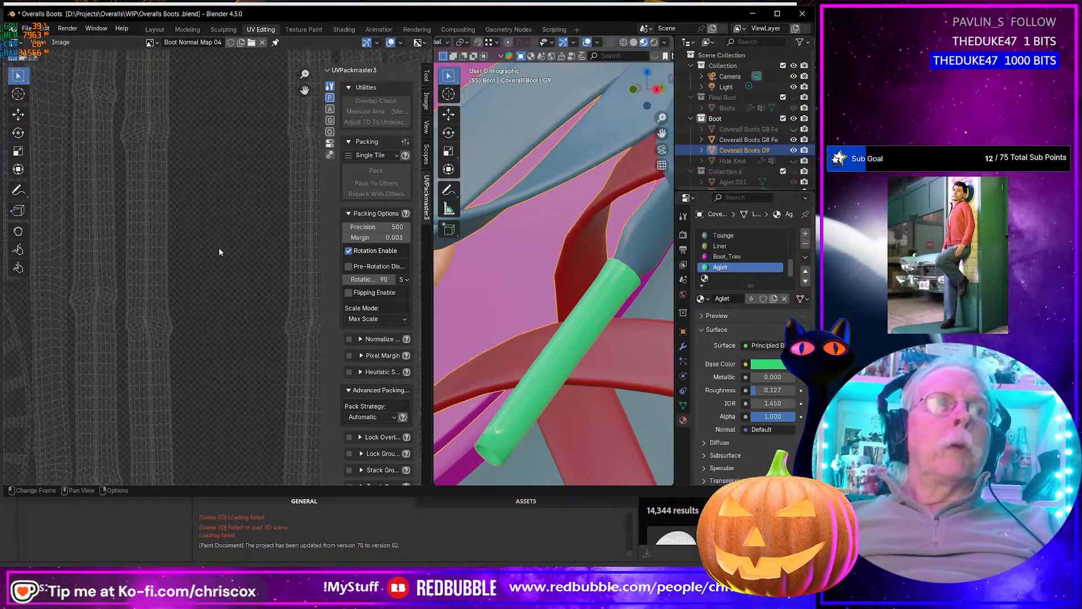
pyautogui.scroll(-6, 219, 248)
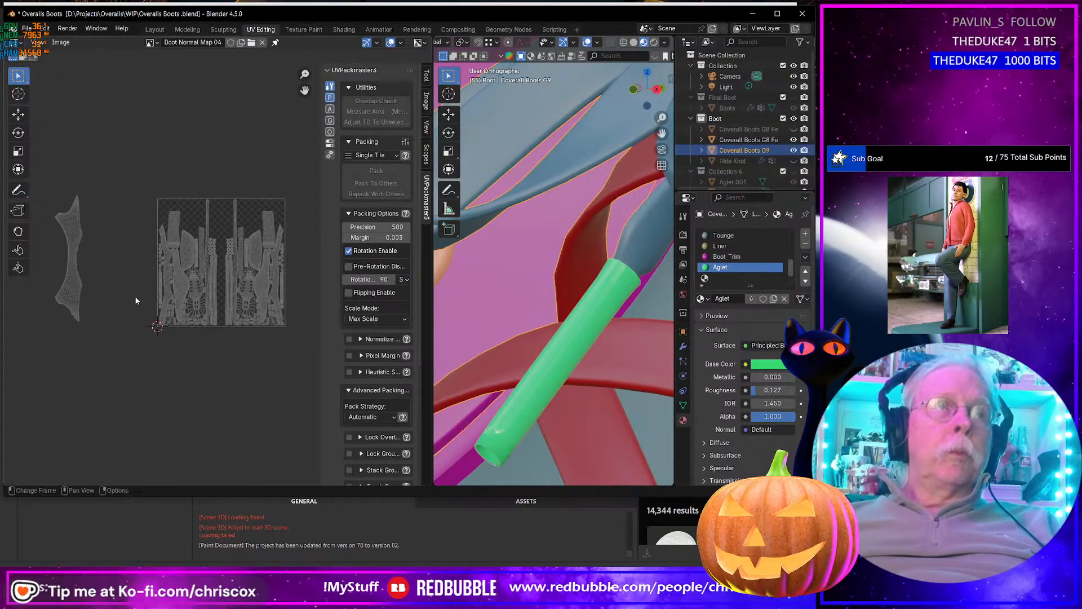
pyautogui.moveTo(53, 211); pyautogui.dragTo(92, 204, button='middle')
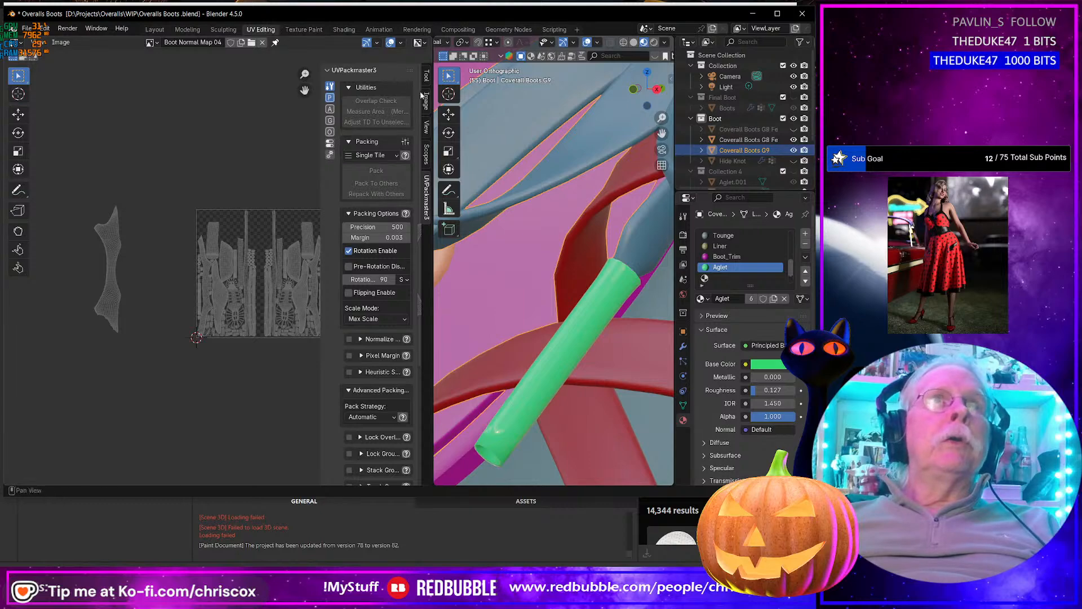
pyautogui.press('a')
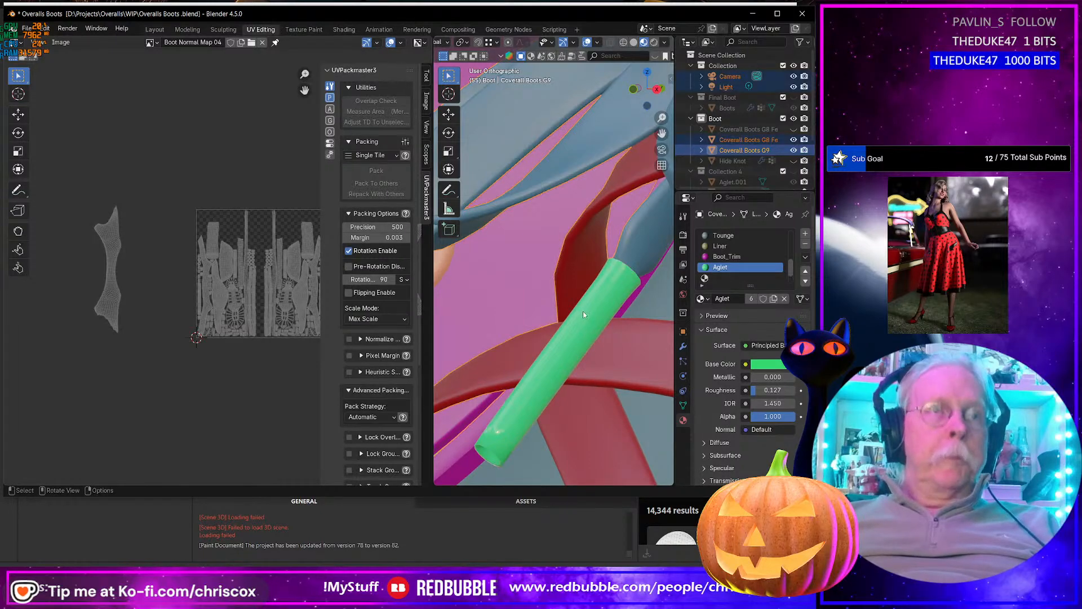
pyautogui.press('Tab')
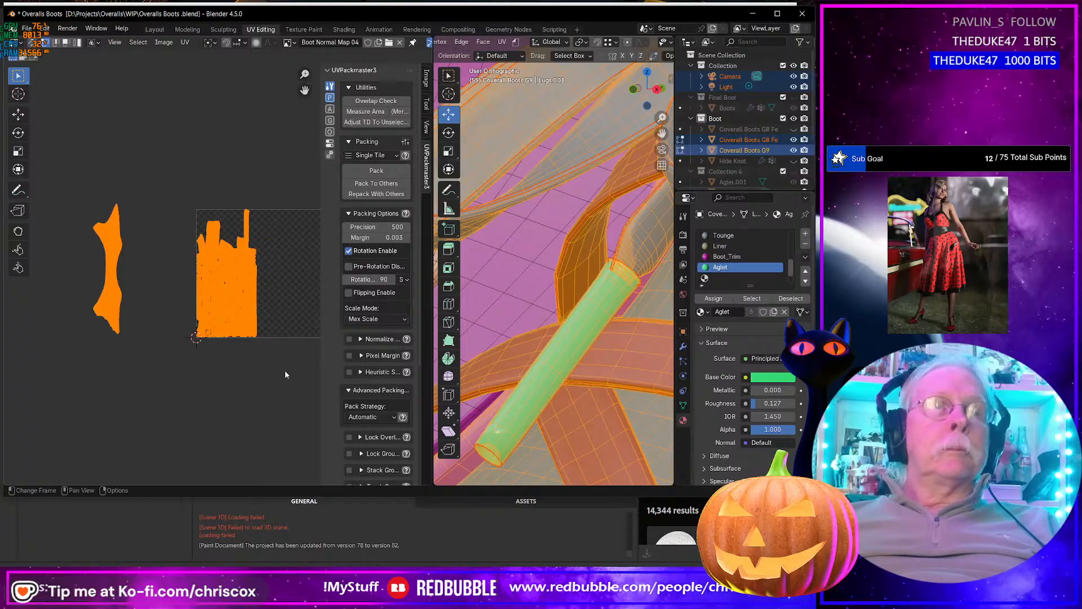
pyautogui.moveTo(169, 382); pyautogui.dragTo(55, 193)
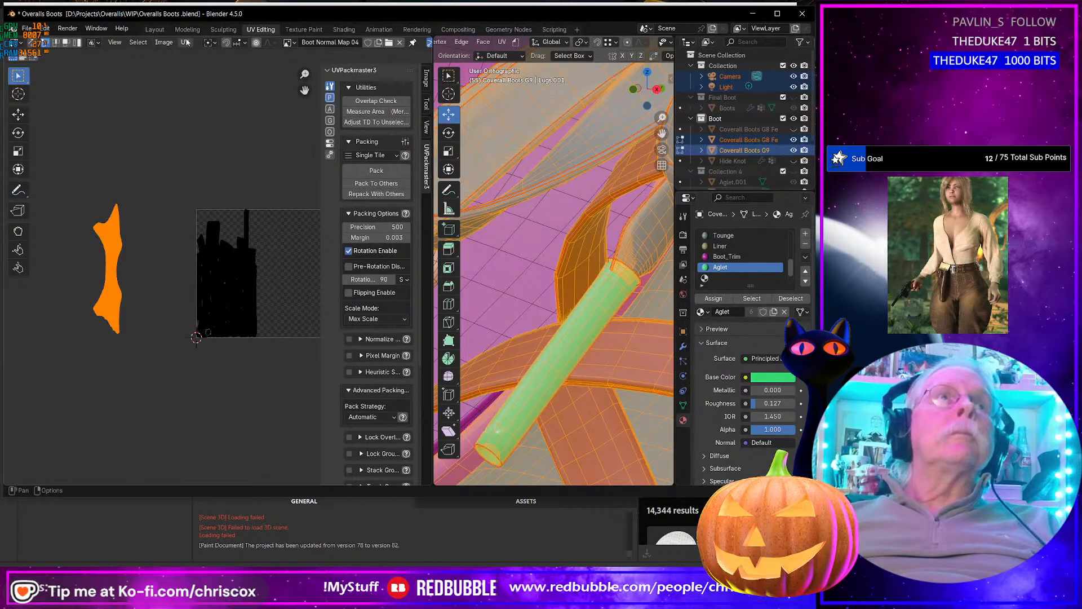
pyautogui.click(398, 124)
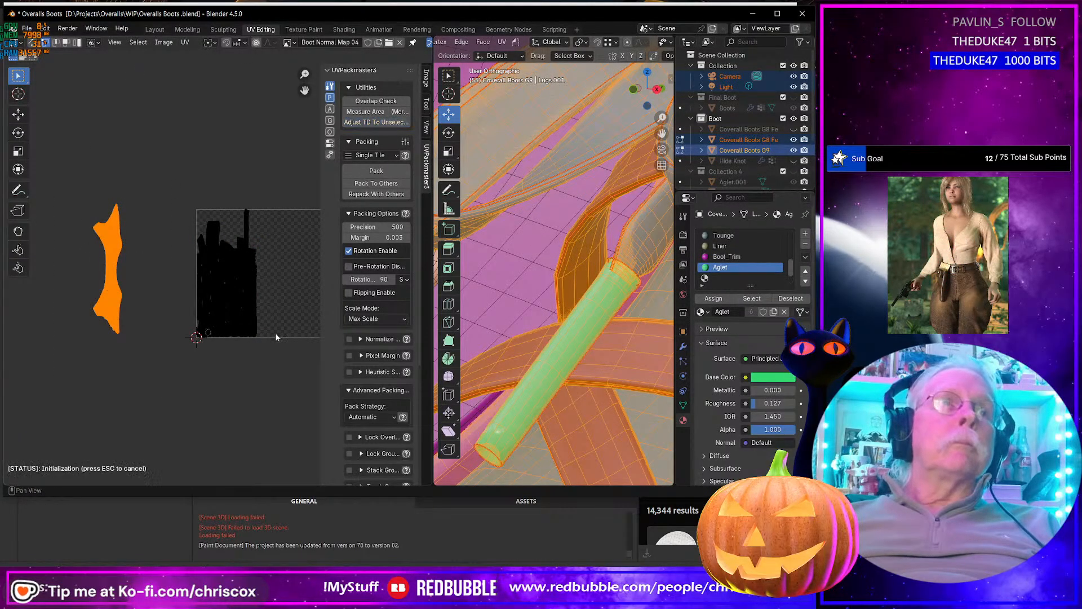
# Step: Select all boot UV islands, including the stray one, and pack them into the single tile with UVPackmaster
pyautogui.moveTo(288, 359); pyautogui.dragTo(181, 187)
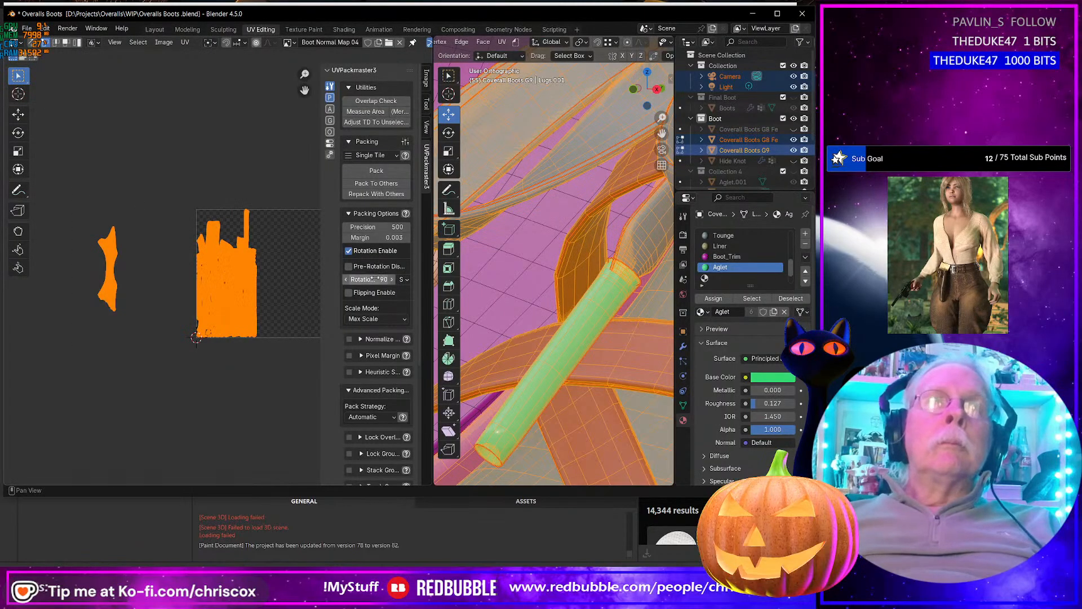
pyautogui.click(376, 171)
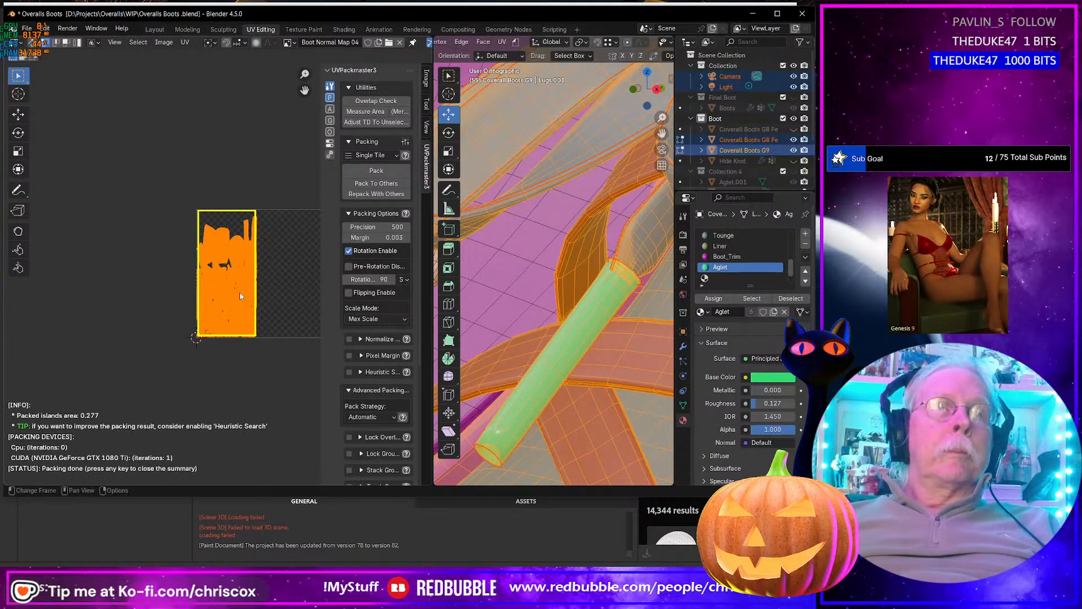
pyautogui.press('Home')
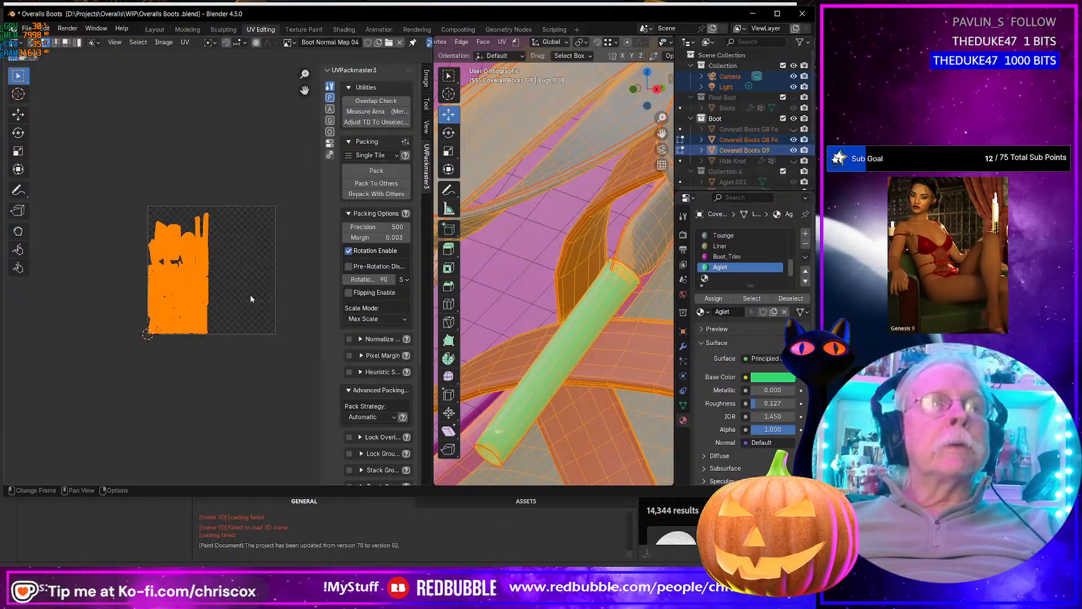
pyautogui.scroll(3, 245, 296)
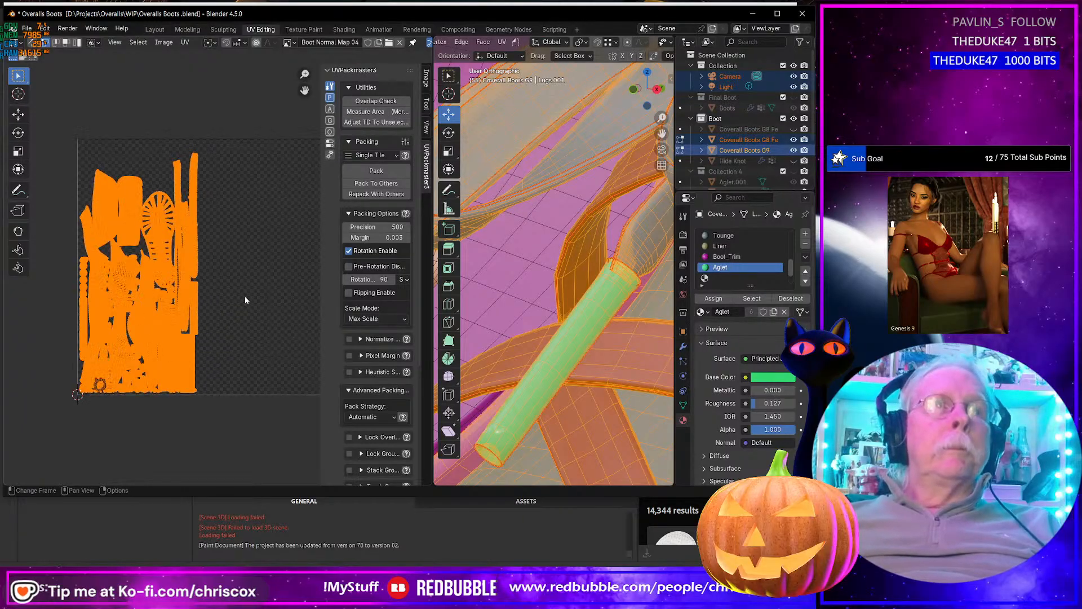
pyautogui.moveTo(245, 296); pyautogui.dragTo(224, 304, button='middle')
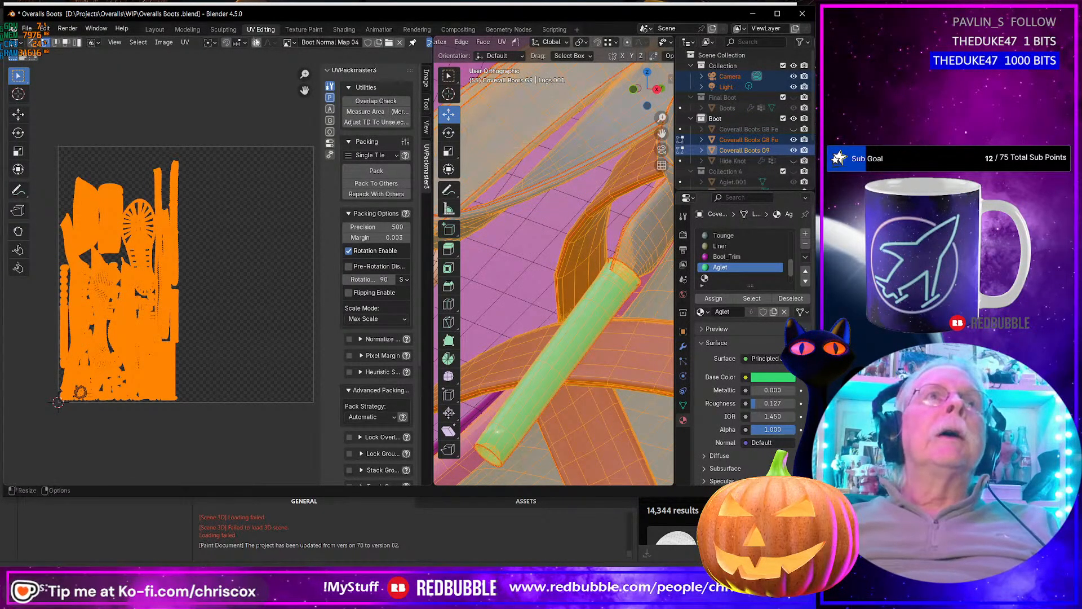
# Step: Return to the Layout workspace and export Coverall Boots G9 with materials over Coveralls Boots IDs.obj in the WIP Substance folder
pyautogui.click(154, 29)
pyautogui.scroll(2, 420, 292)
pyautogui.scroll(-4, 418, 292)
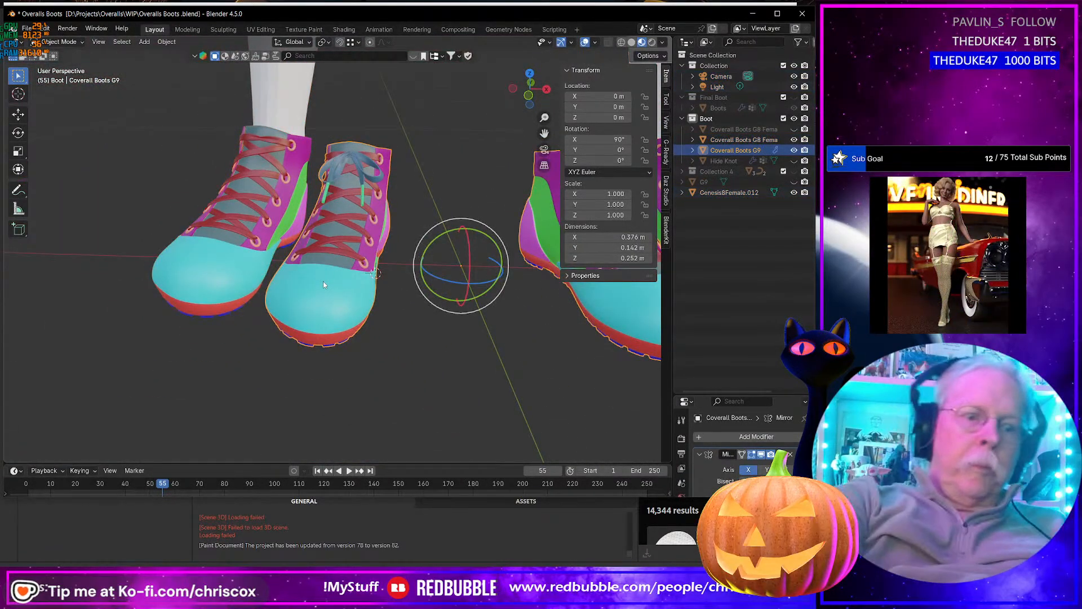
pyautogui.hotkey('ctrl', 'shift', 'i')
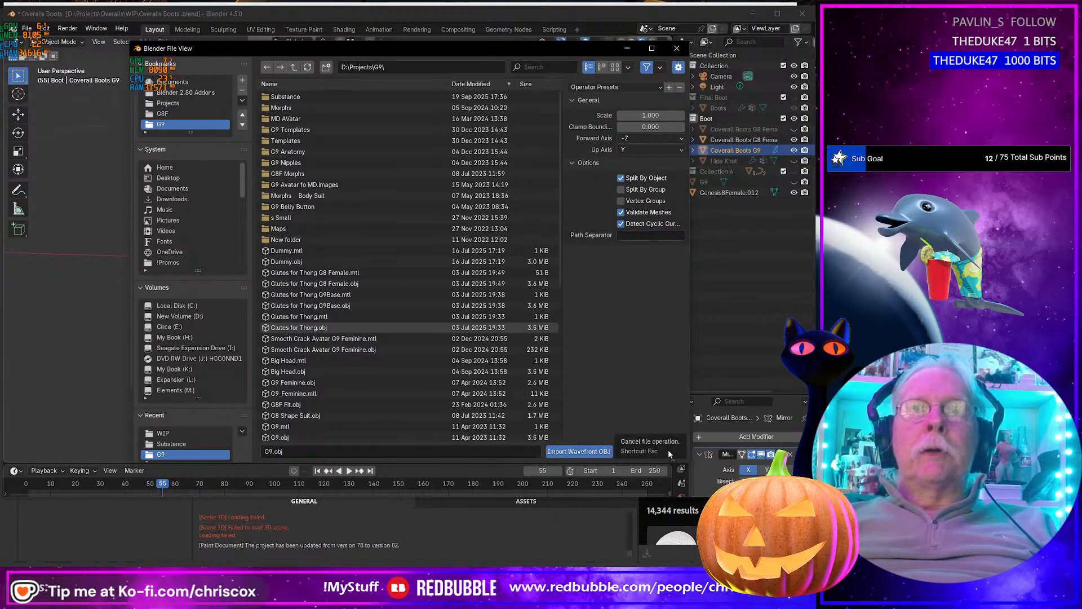
pyautogui.click(651, 451)
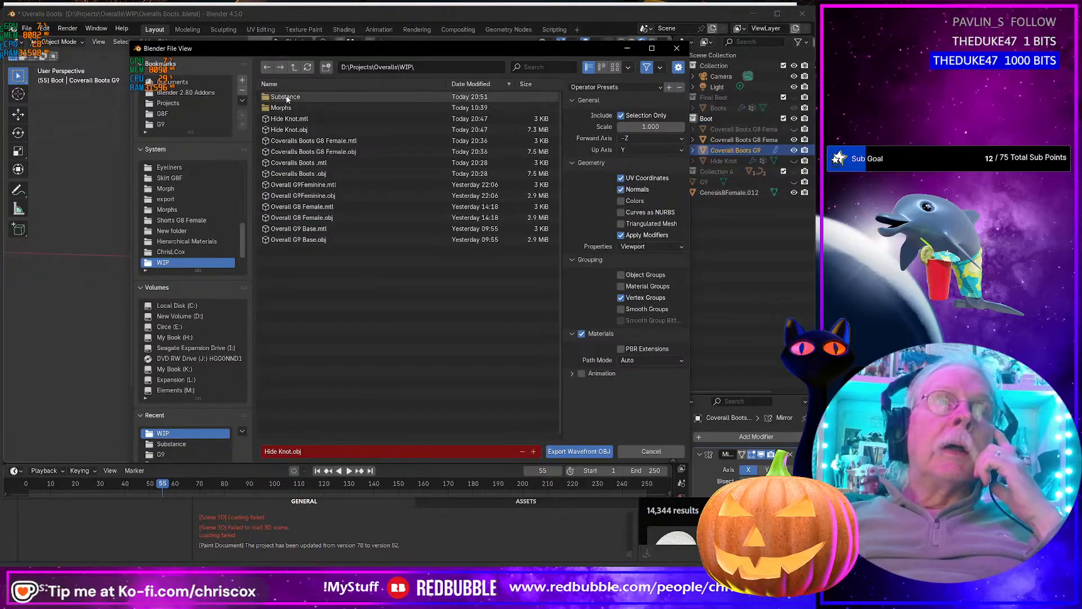
pyautogui.doubleClick(287, 97)
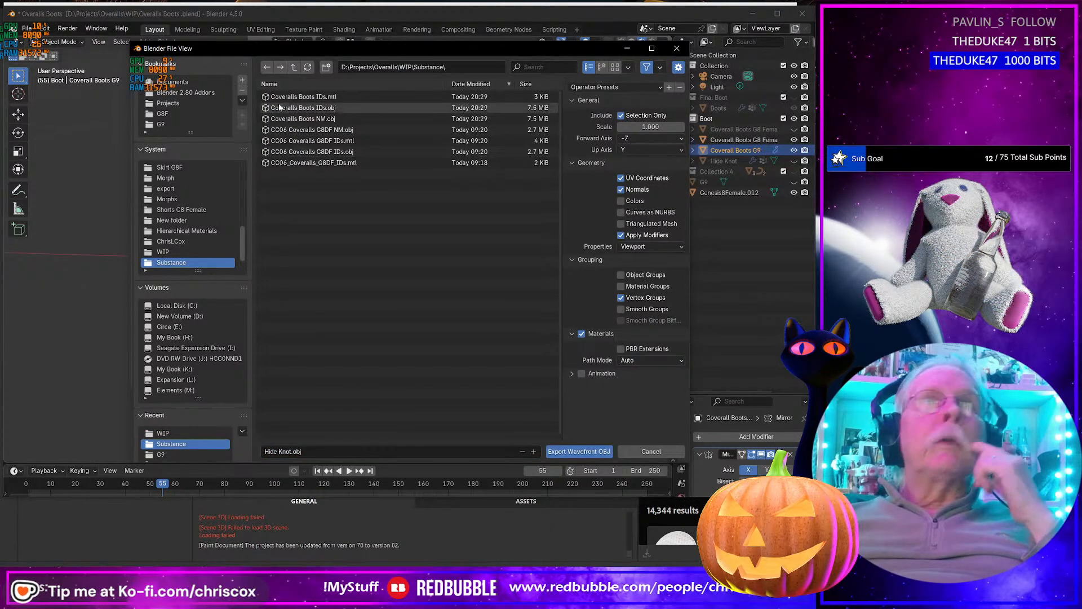
pyautogui.doubleClick(313, 108)
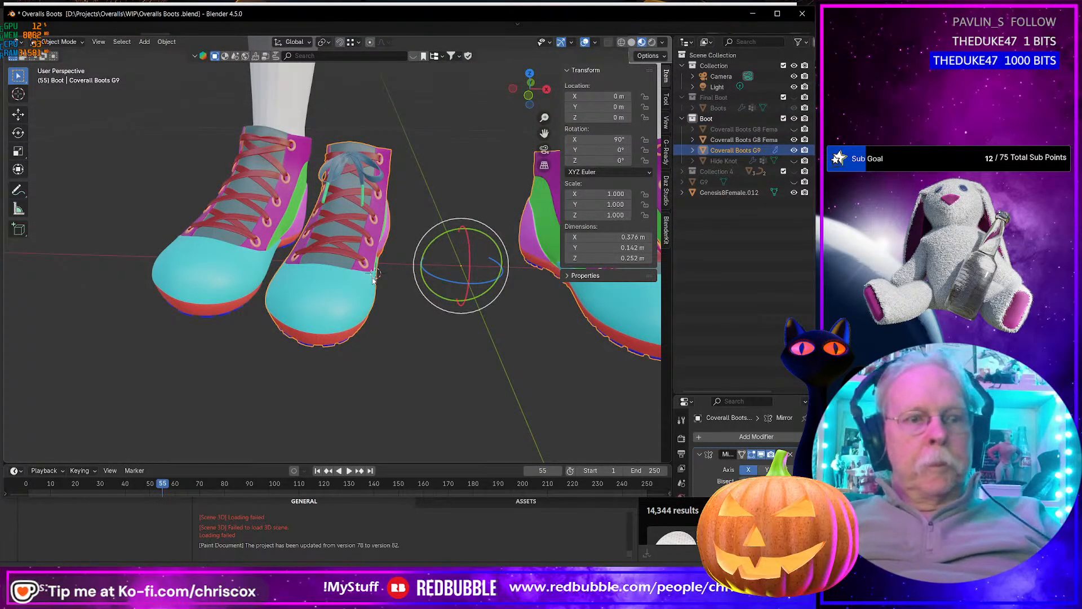
# Step: Export Coverall Boots G9 without materials as a Wavefront OBJ, overwriting Coveralls Boots NM.obj in the Substance folder
pyautogui.hotkey('ctrl', 'e')
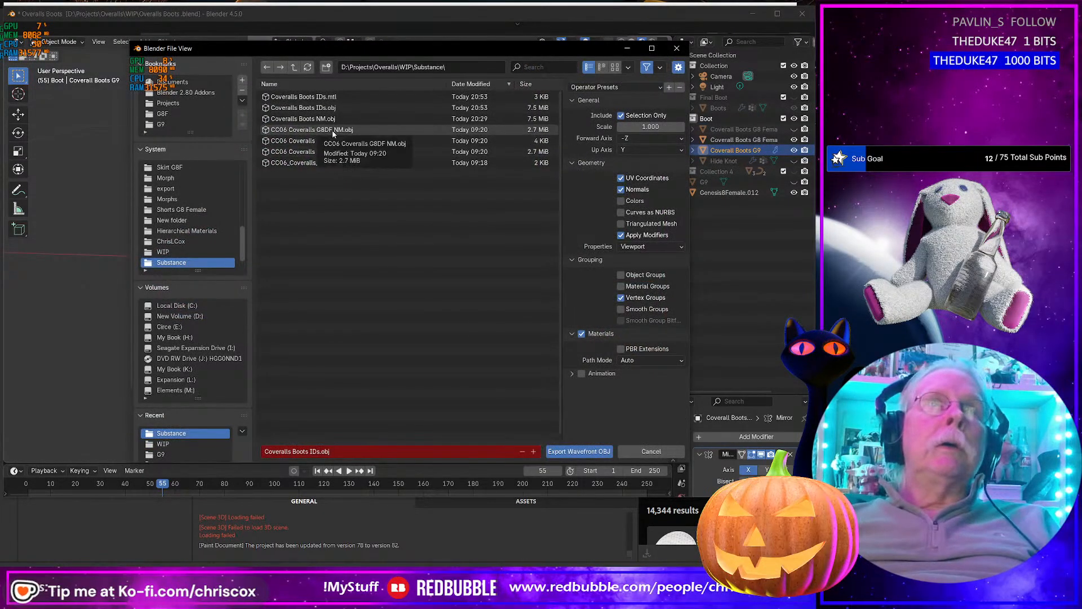
pyautogui.click(304, 118)
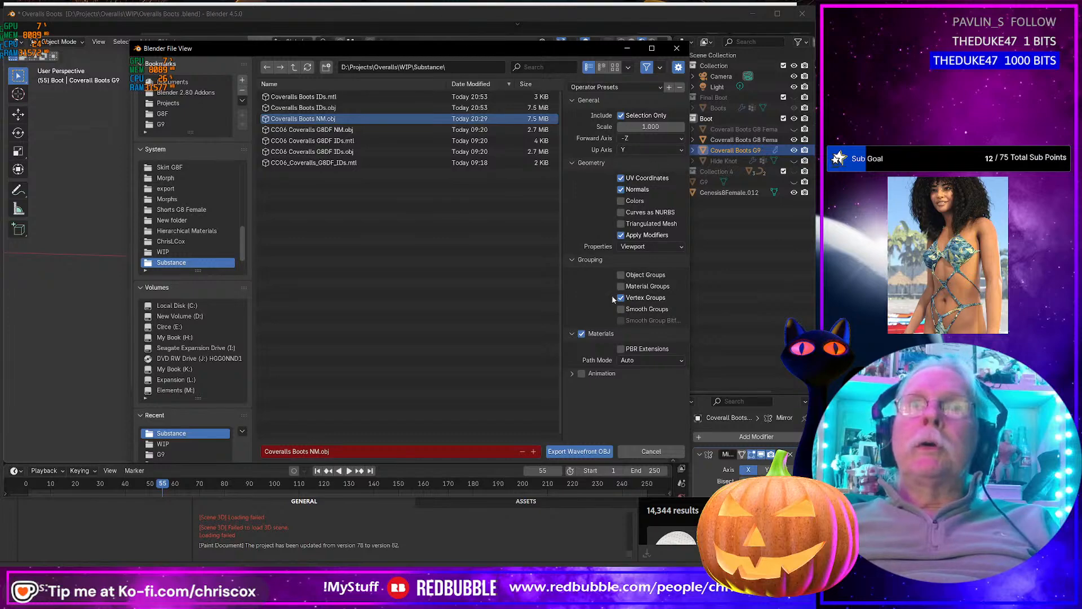
pyautogui.click(582, 334)
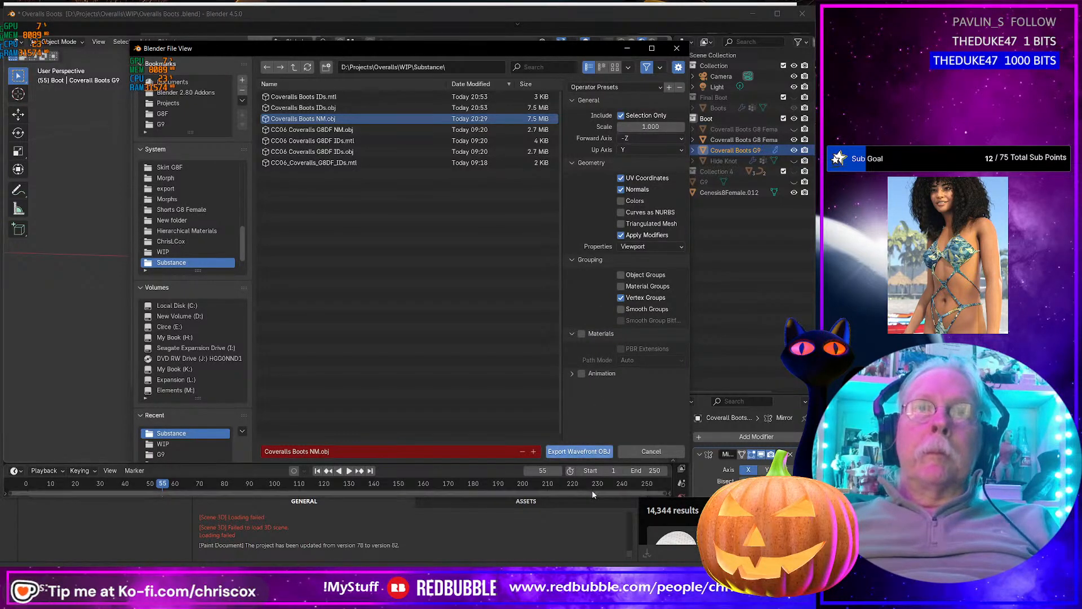
pyautogui.click(579, 451)
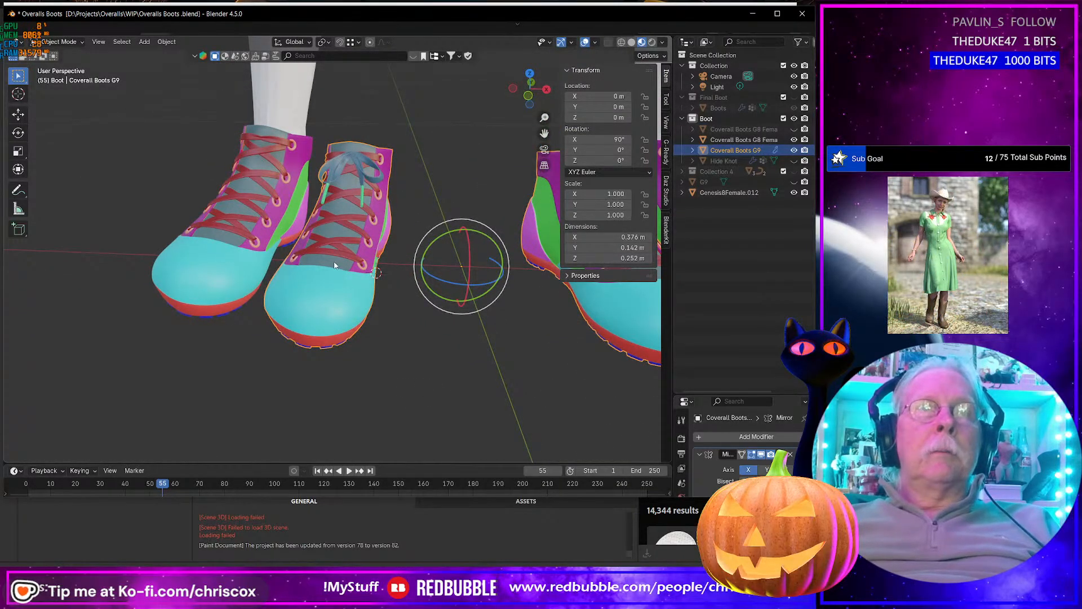
pyautogui.moveTo(348, 292)
pyautogui.mouseDown(button='middle')
pyautogui.moveTo(302, 285)
pyautogui.moveTo(342, 285)
pyautogui.moveTo(361, 304)
pyautogui.mouseUp(button='middle')
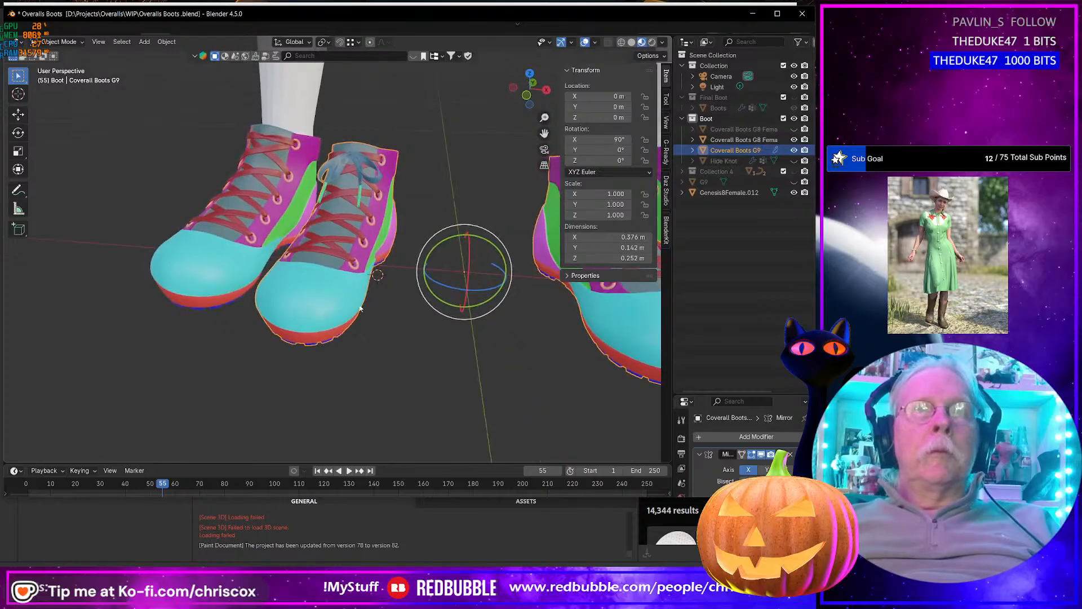
# Step: Switch to Substance Painter and create a new project from Coveralls Boots NM.obj with the ccox2 template, discarding the open project's changes
pyautogui.hotkey('alt', 'Tab')
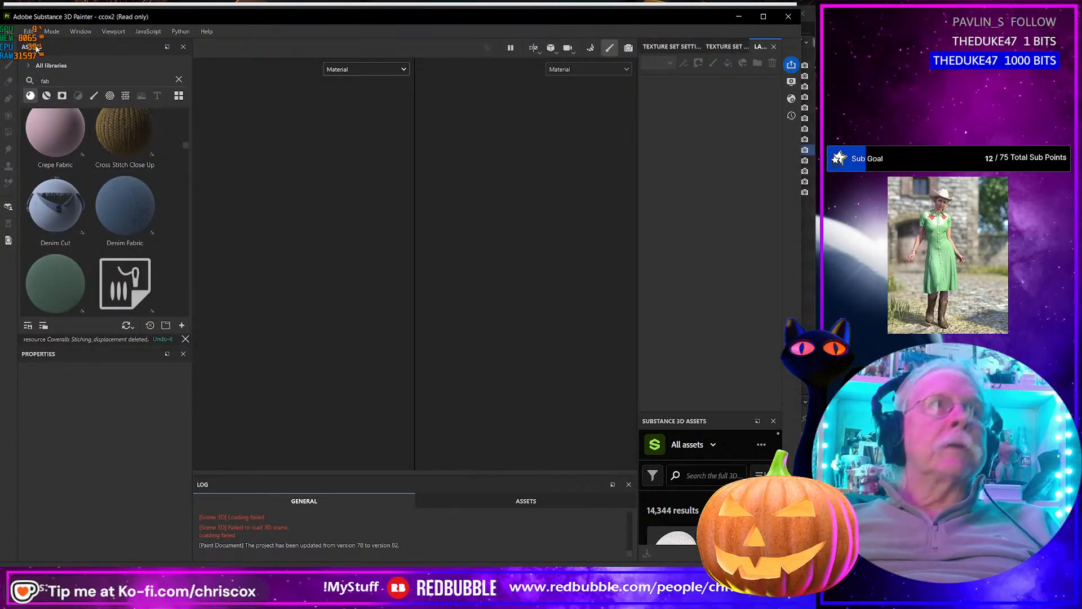
pyautogui.click(9, 31)
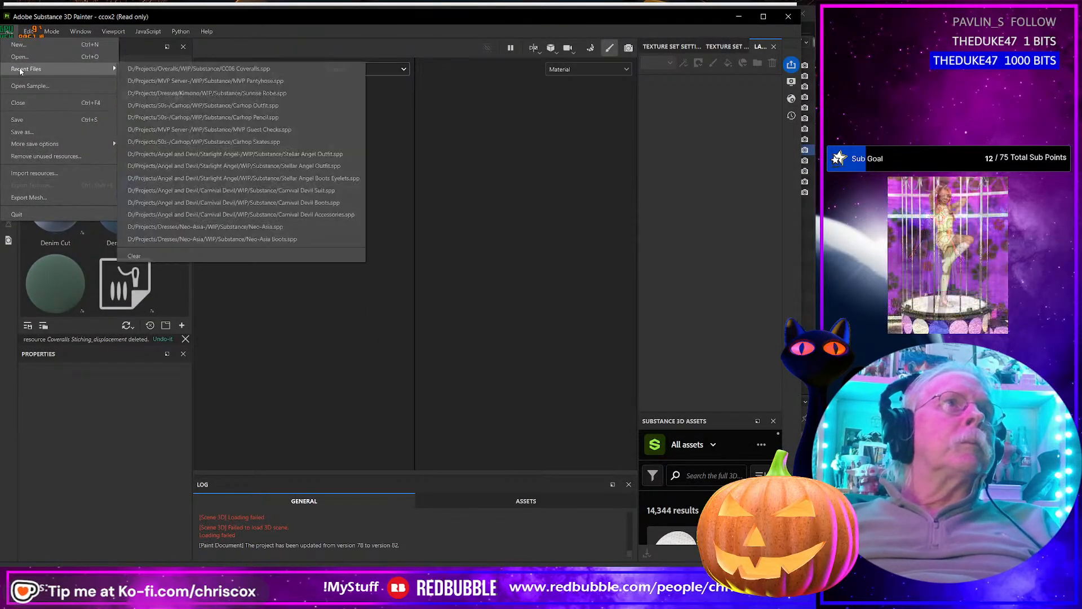
pyautogui.click(19, 46)
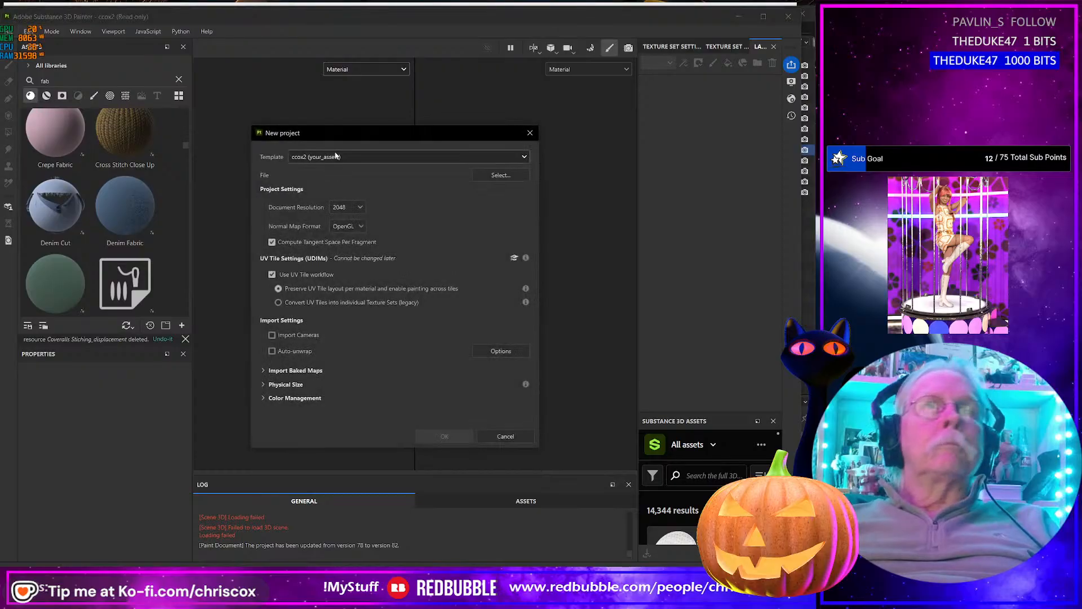
pyautogui.click(354, 159)
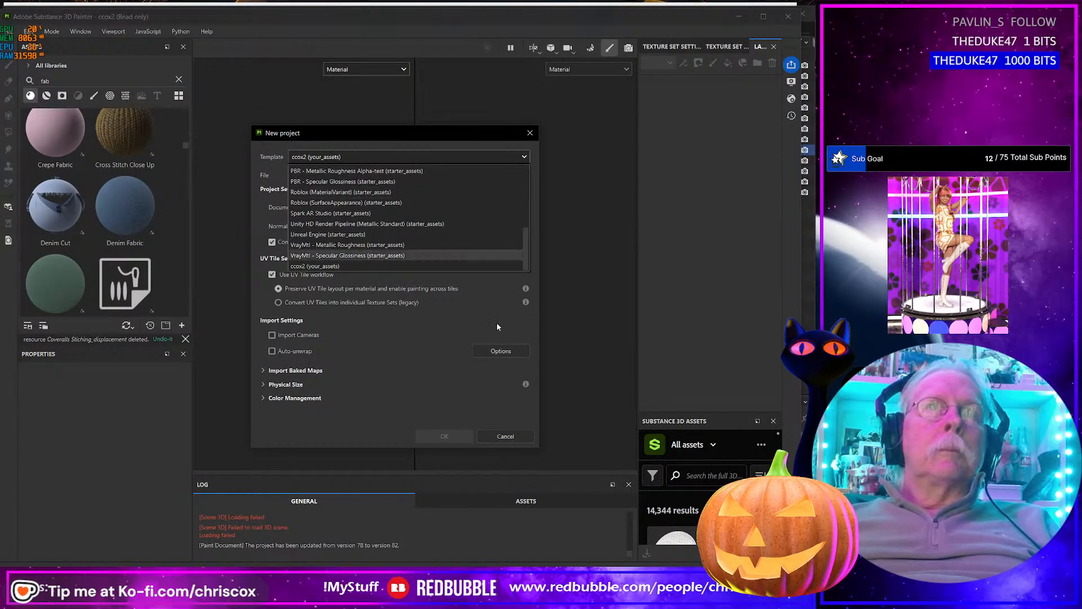
pyautogui.click(465, 315)
pyautogui.click(501, 176)
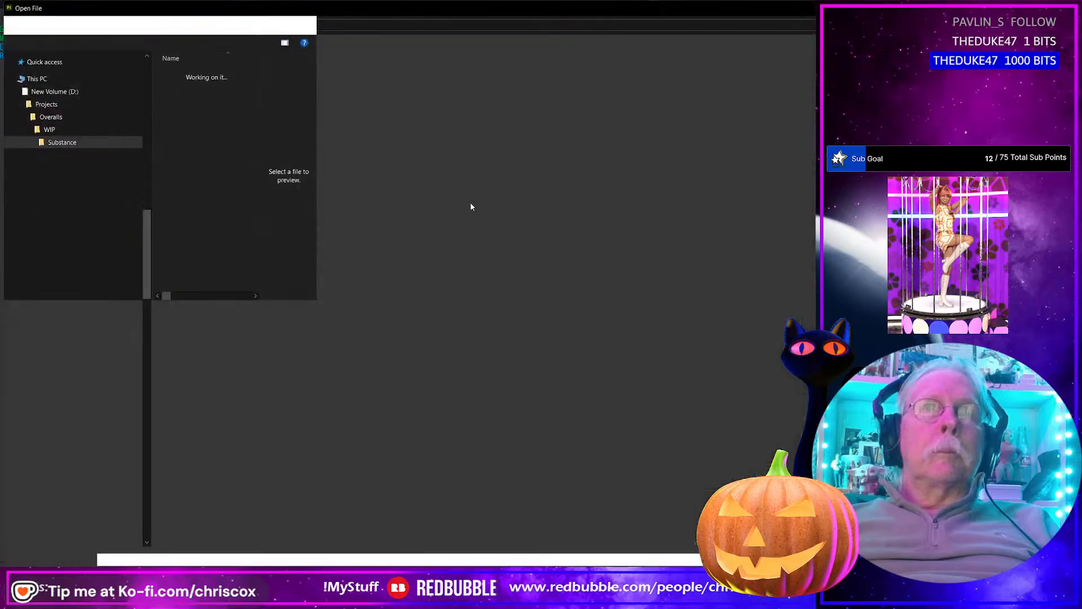
pyautogui.click(226, 107)
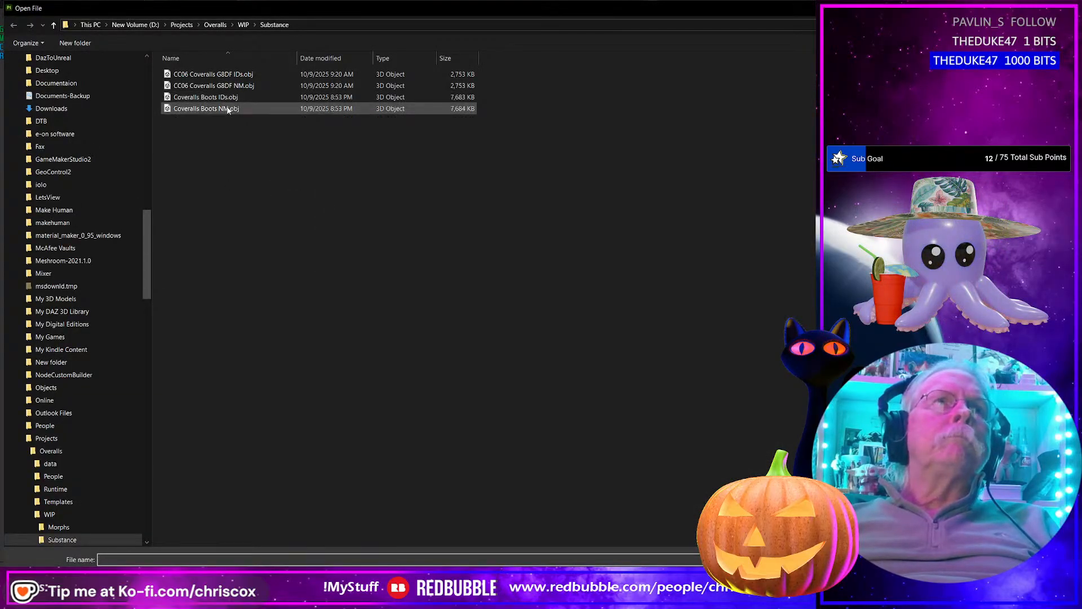
pyautogui.doubleClick(226, 108)
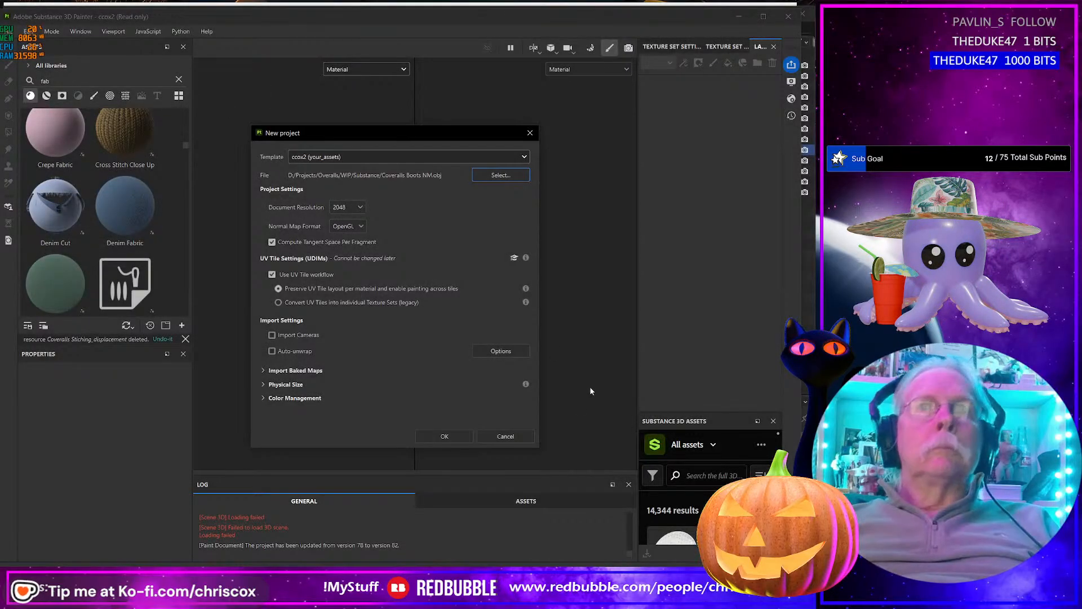
pyautogui.click(462, 437)
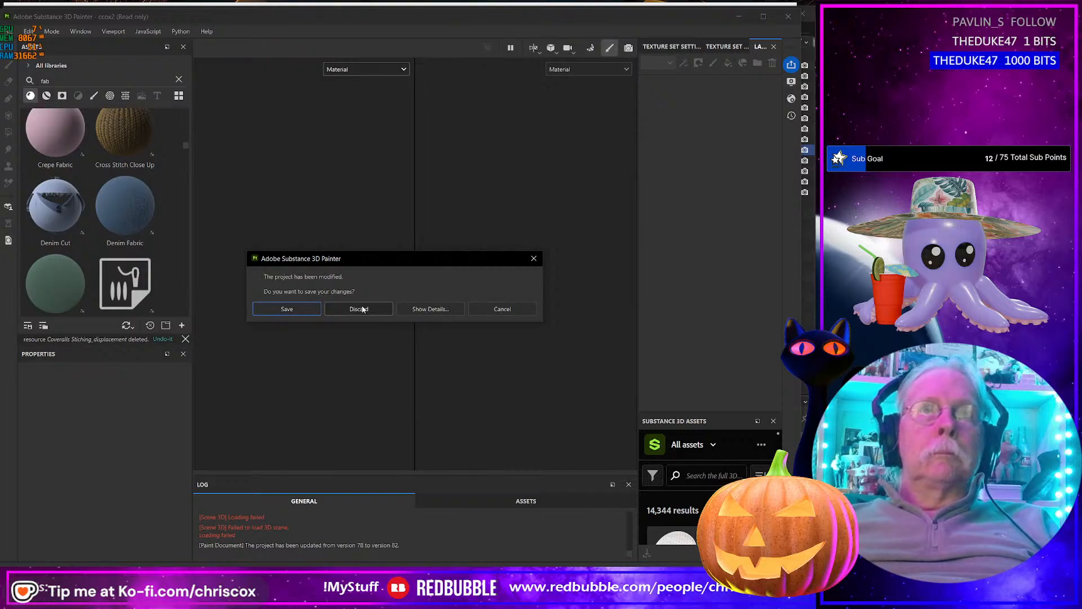
pyautogui.click(360, 309)
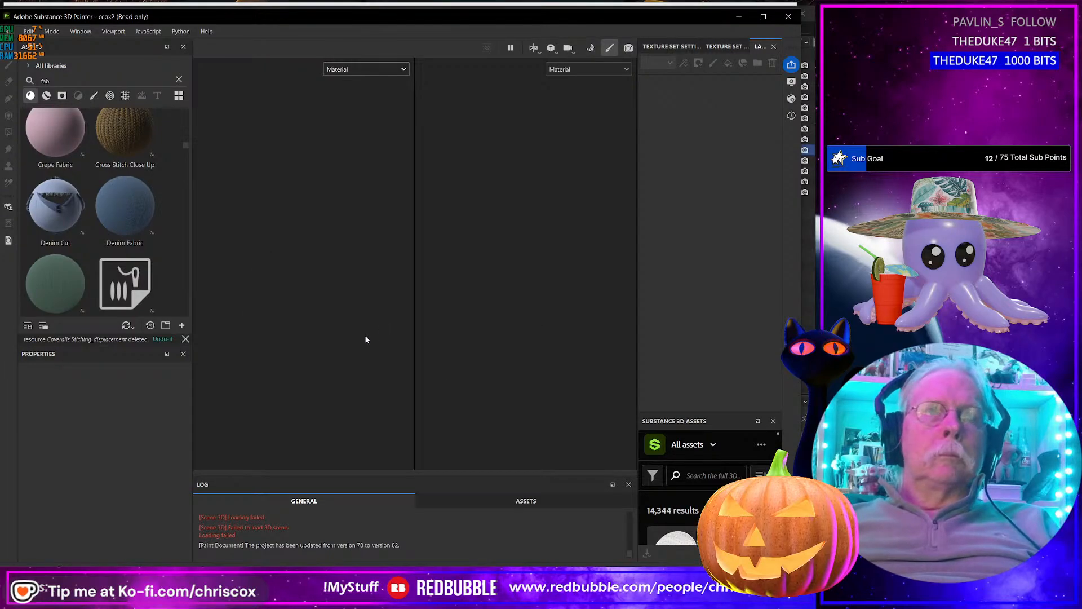
pyautogui.moveTo(336, 389)
pyautogui.keyDown('alt'); pyautogui.mouseDown()
pyautogui.moveTo(365, 411)
pyautogui.moveTo(396, 407)
pyautogui.moveTo(354, 395)
pyautogui.mouseUp(); pyautogui.keyUp('alt')
# Step: Bake the boots' normal, world space normal, ambient occlusion, curvature and position maps at 2048
pyautogui.click(53, 34)
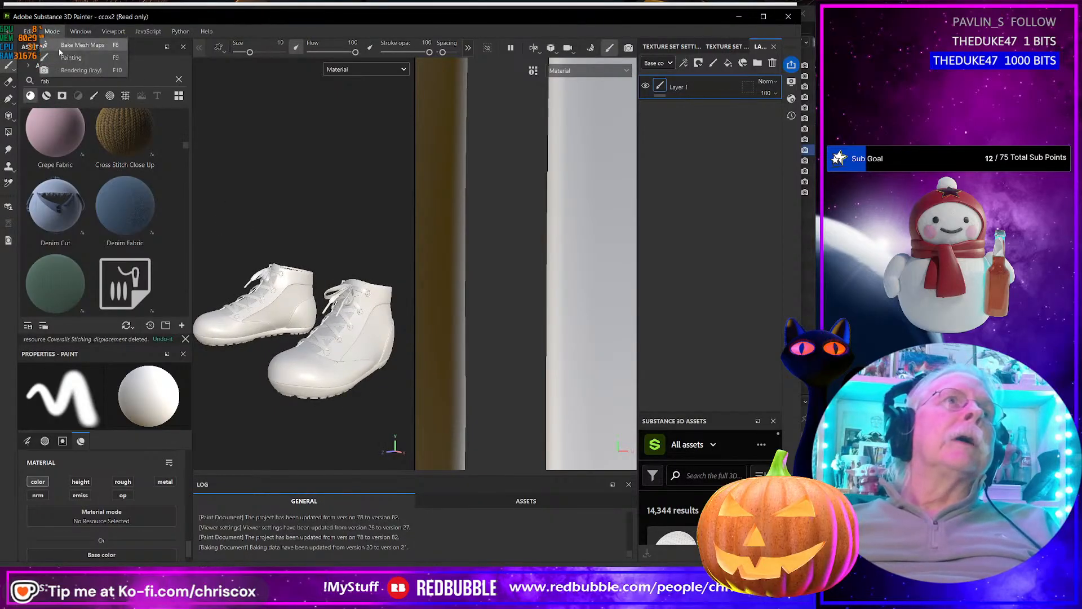
pyautogui.click(65, 46)
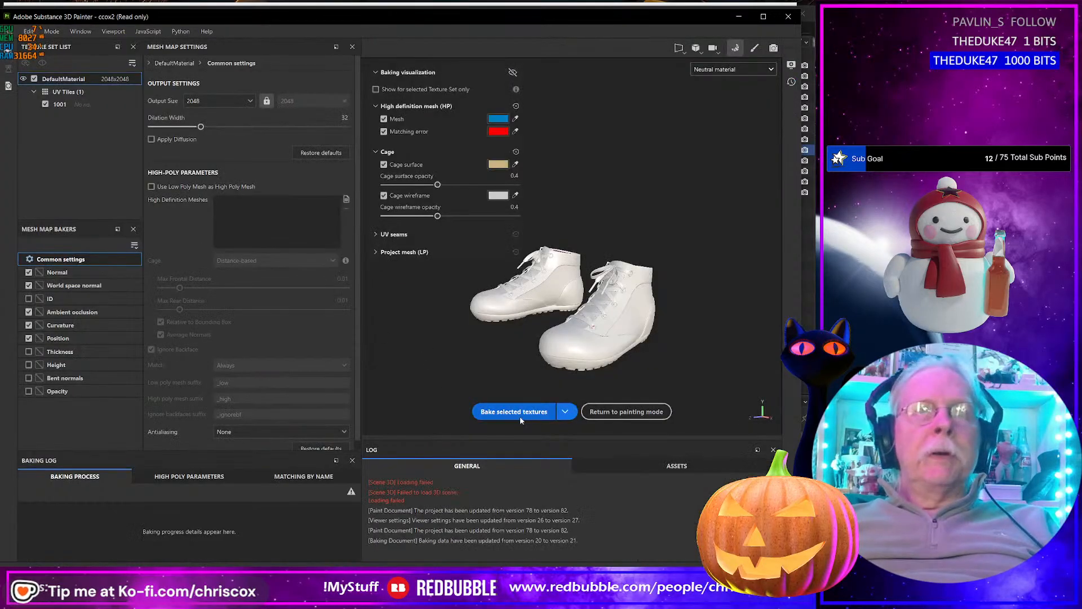
pyautogui.click(520, 416)
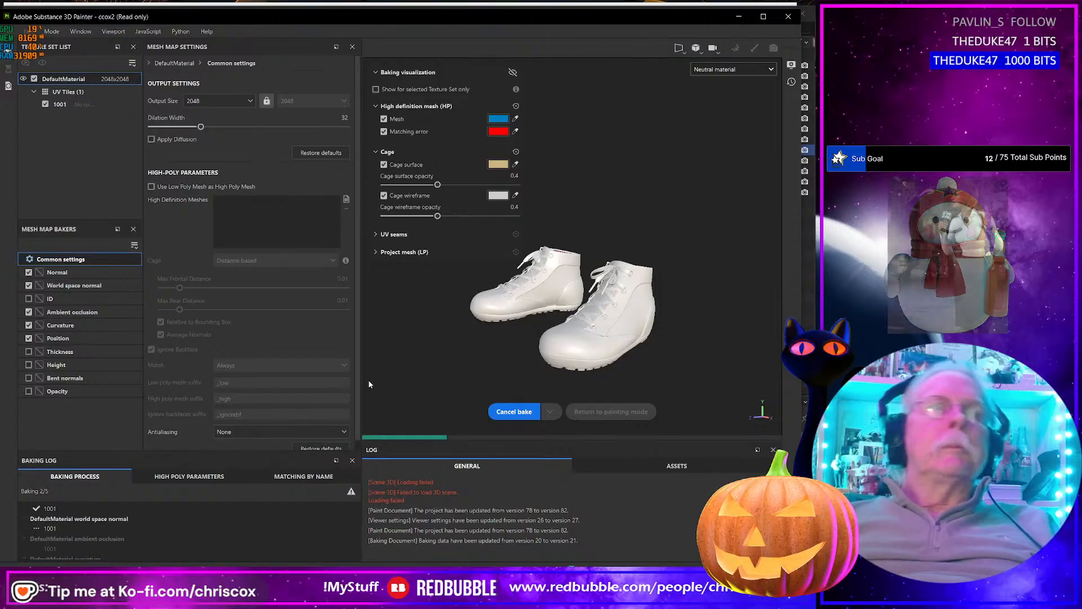
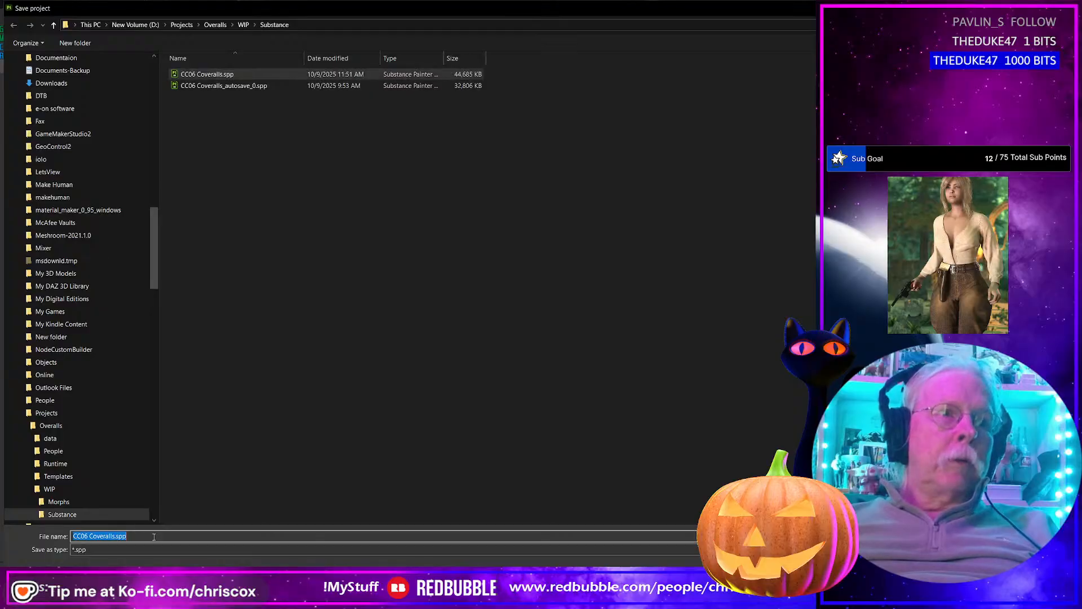
# Step: Save the project as CC06 Coverall Boots in the Substance folder
pyautogui.click(154, 536)
pyautogui.press('BackSpace')
pyautogui.press('BackSpace')
pyautogui.press('BackSpace')
pyautogui.press('BackSpace')
pyautogui.press('BackSpace')
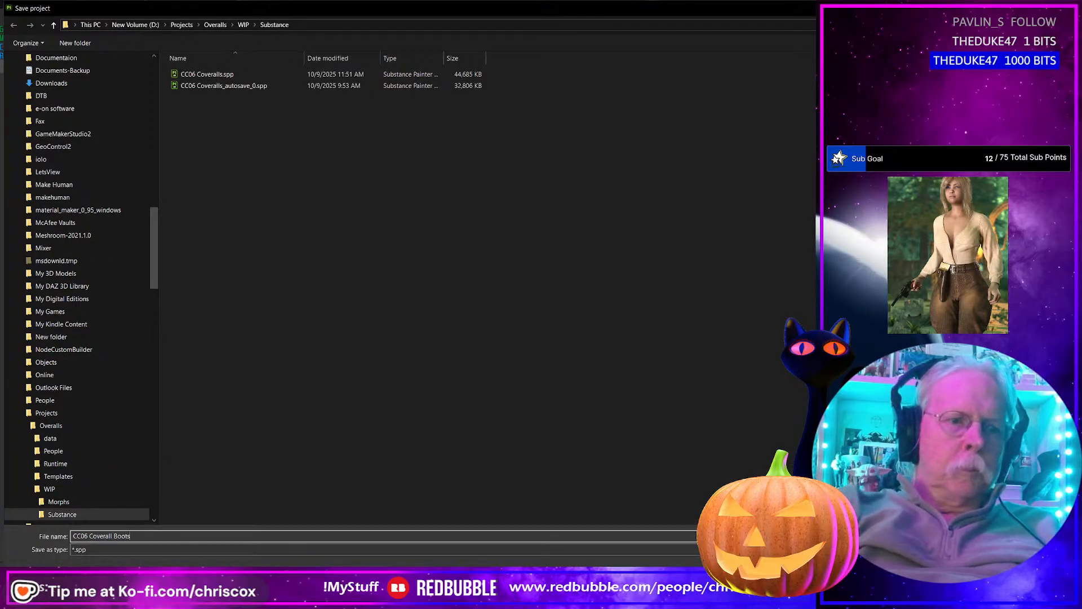
pyautogui.press('Return')
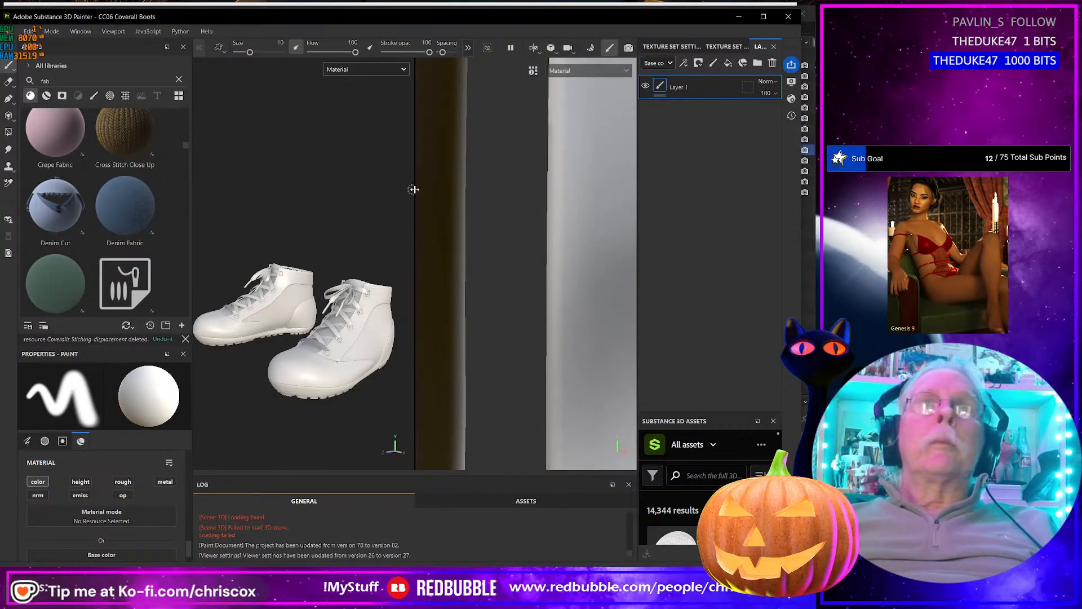
# Step: Search the material assets for Brass and apply Brass Polished to the boots' lace eyelets through their ID color
pyautogui.scroll(8, 470, 264)
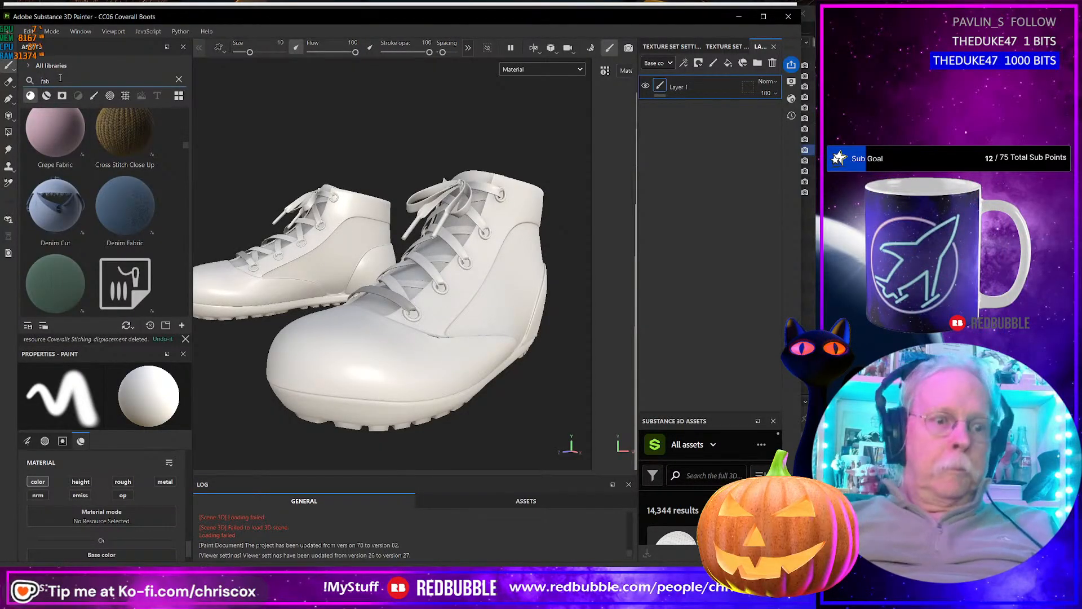
pyautogui.write('Brass')
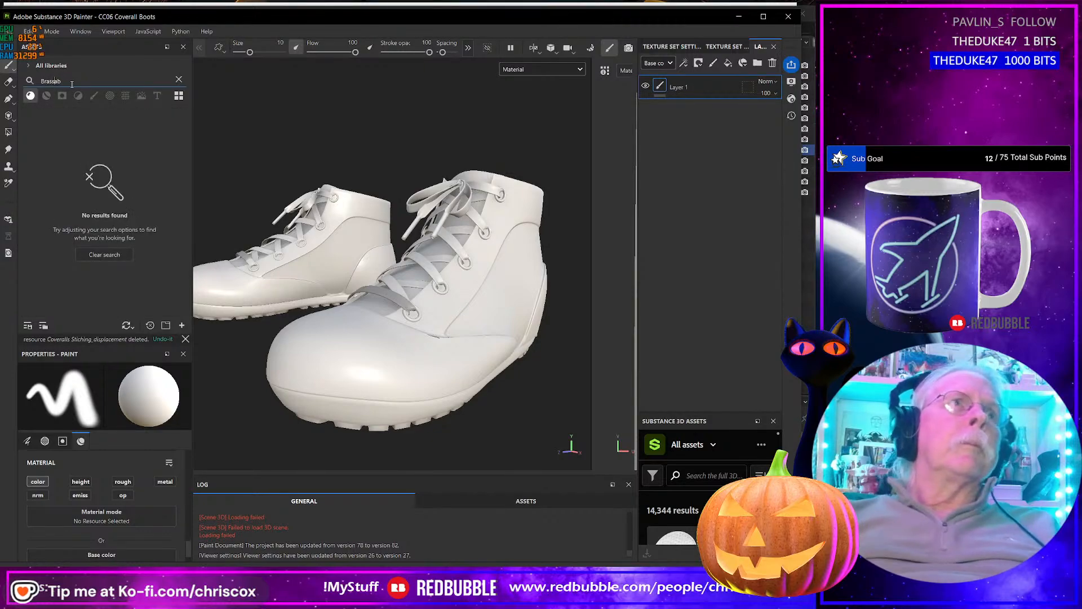
pyautogui.press('Delete')
pyautogui.press('Delete')
pyautogui.press('Delete')
pyautogui.moveTo(125, 144); pyautogui.dragTo(420, 322)
pyautogui.scroll(5, 420, 322)
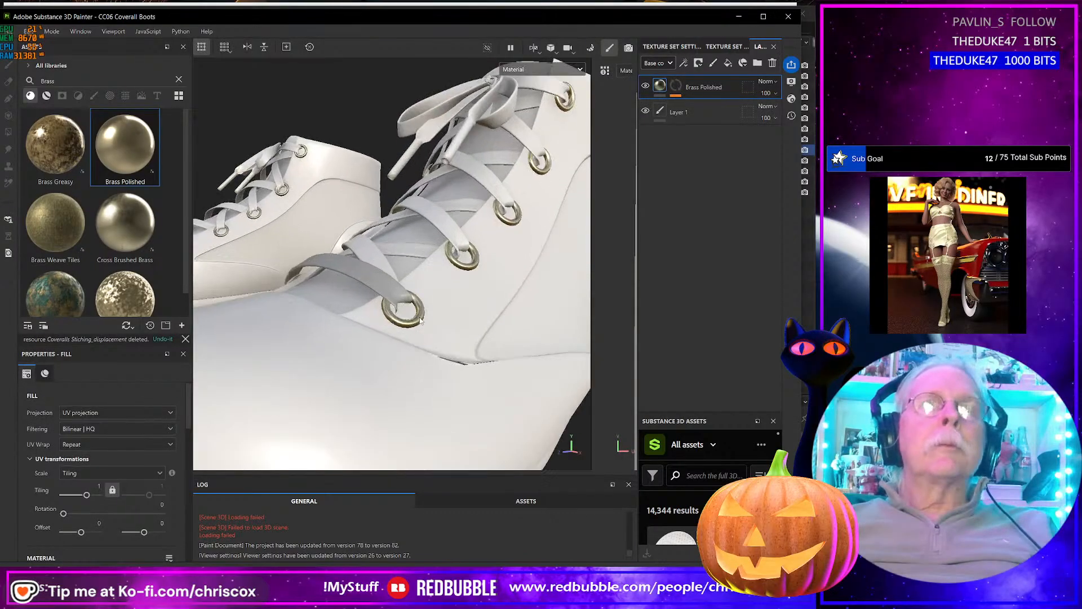
pyautogui.scroll(-5, 420, 320)
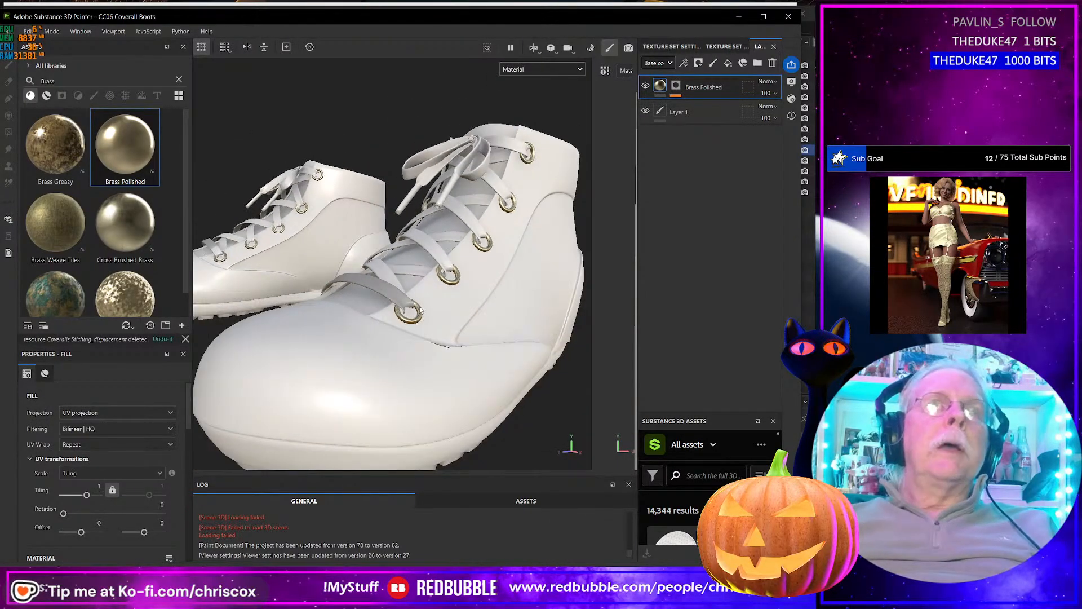
pyautogui.keyDown('alt'); pyautogui.moveTo(394, 301); pyautogui.dragTo(421, 332); pyautogui.keyUp('alt')
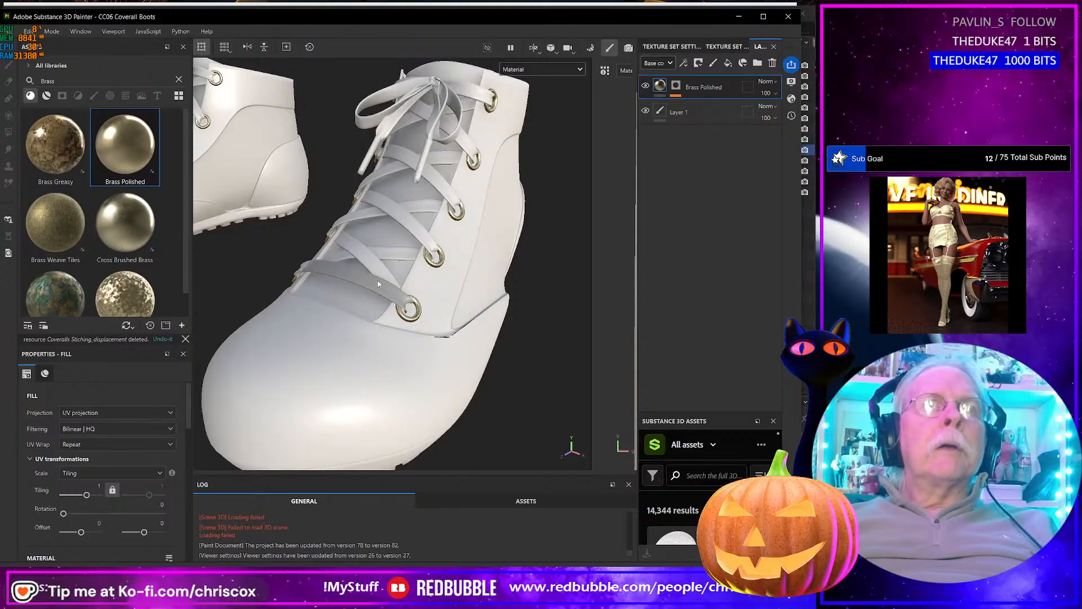
pyautogui.keyDown('alt'); pyautogui.moveTo(378, 284); pyautogui.dragTo(237, 190); pyautogui.keyUp('alt')
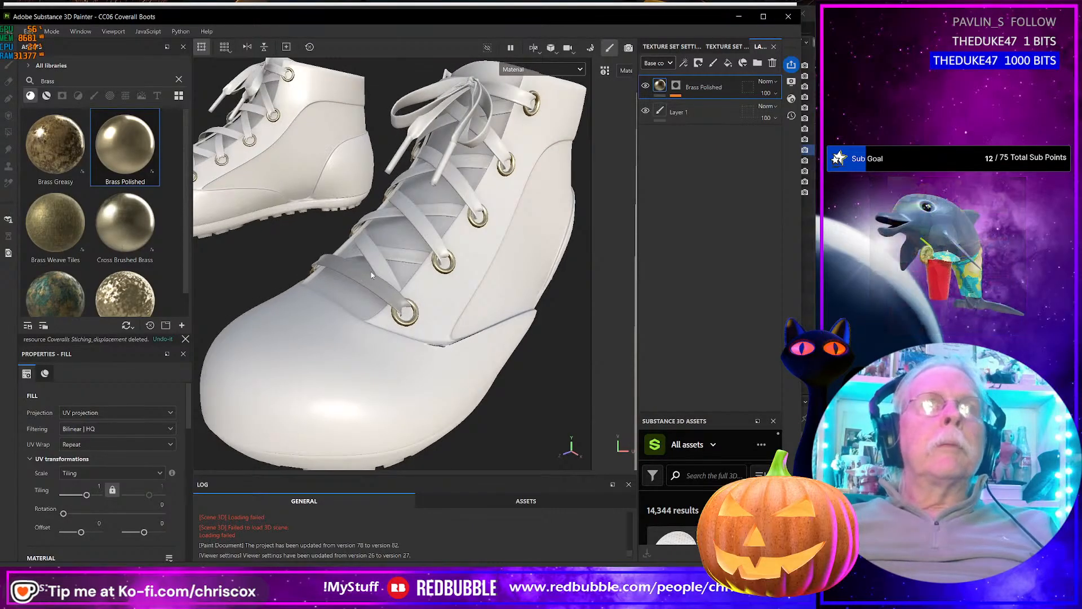
# Step: Search the materials for rope and apply Climbing Rope to the dark red ID area of the laces
pyautogui.doubleClick(75, 84)
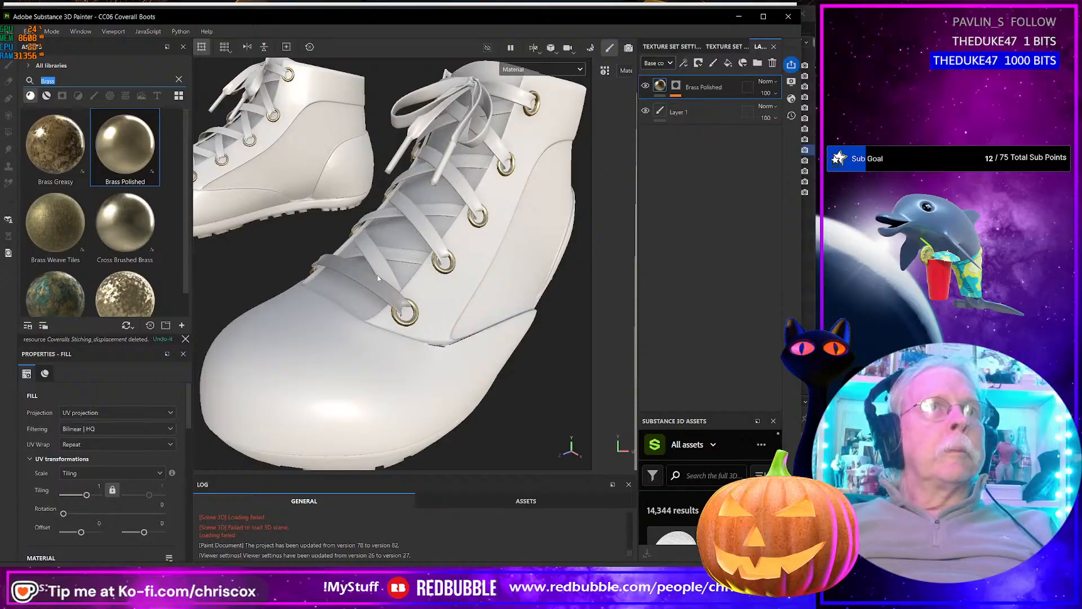
pyautogui.keyDown('alt'); pyautogui.moveTo(378, 275); pyautogui.dragTo(393, 260); pyautogui.keyUp('alt')
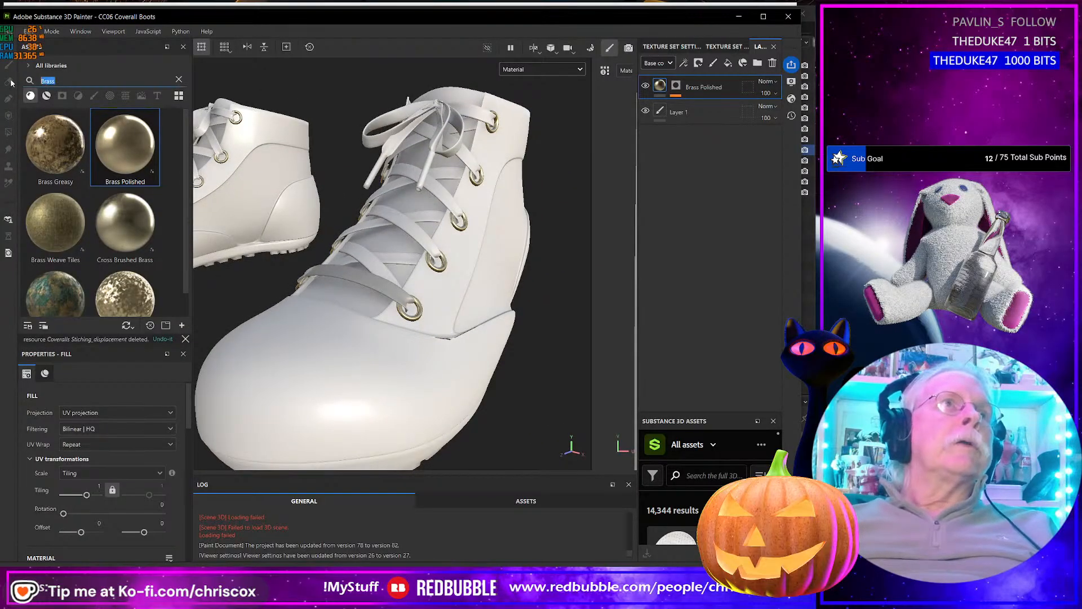
pyautogui.write('ro')
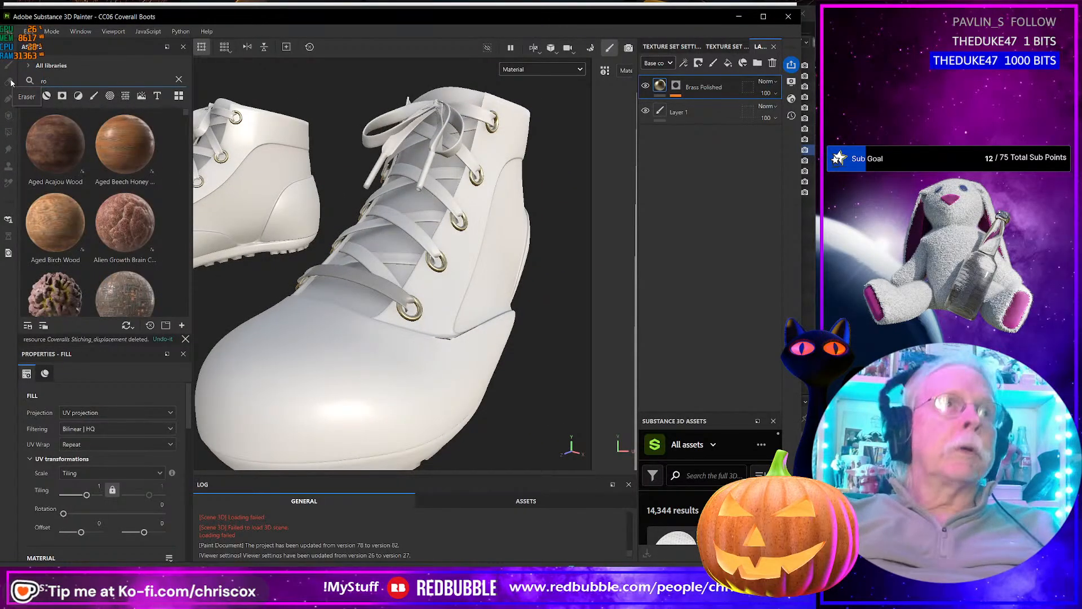
pyautogui.write('pe')
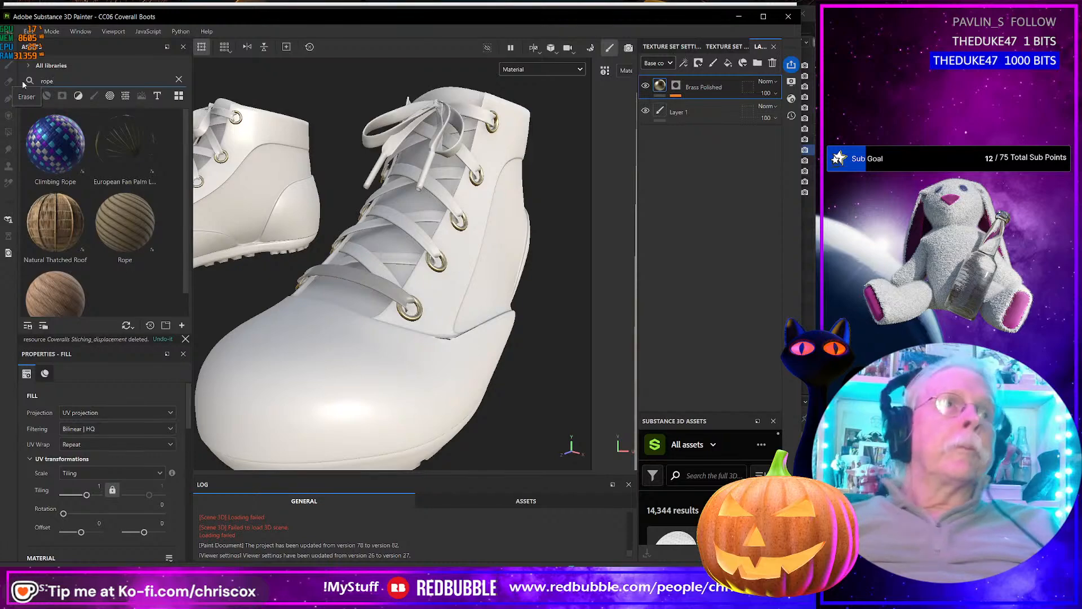
pyautogui.moveTo(56, 143); pyautogui.dragTo(443, 199)
pyautogui.scroll(5, 395, 199)
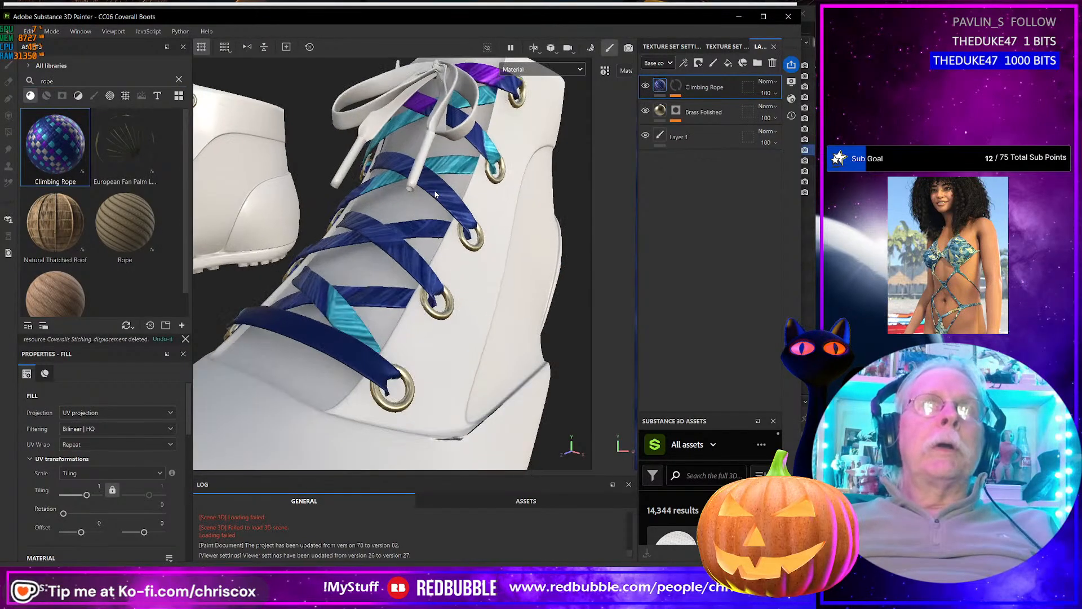
pyautogui.scroll(-3, 395, 199)
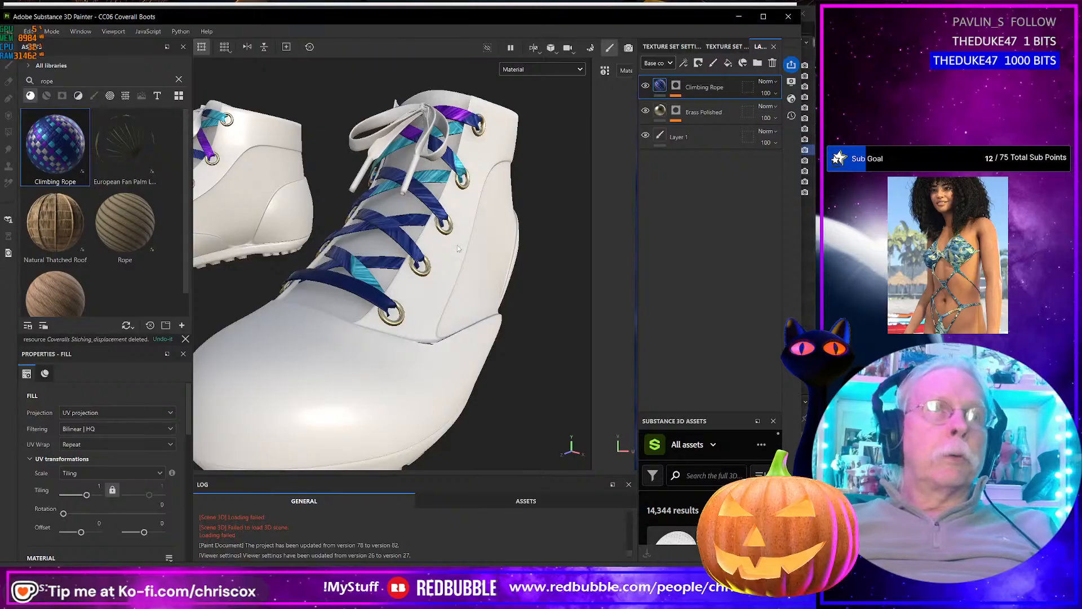
# Step: Add the lace bow's dark blue ID color to the color selection in the Climbing Rope layer's mask
pyautogui.click(675, 86)
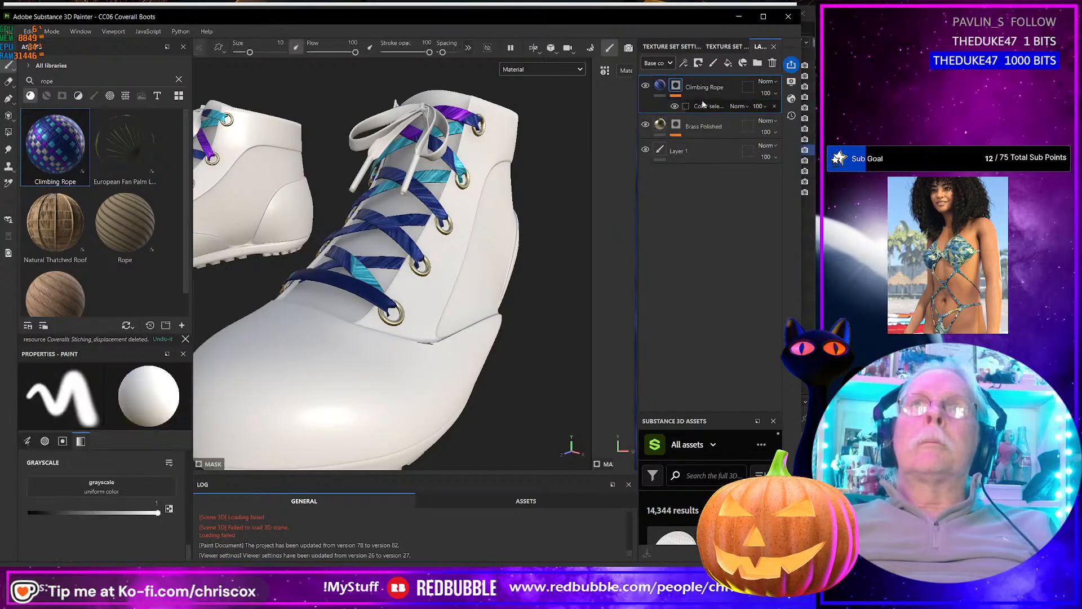
pyautogui.click(706, 108)
pyautogui.click(163, 498)
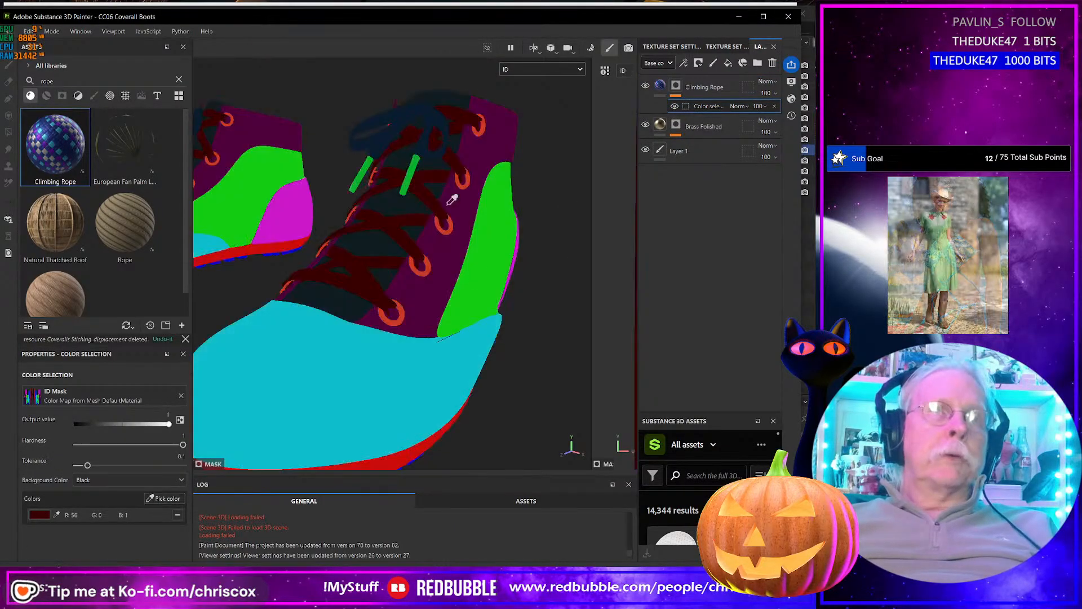
pyautogui.click(424, 104)
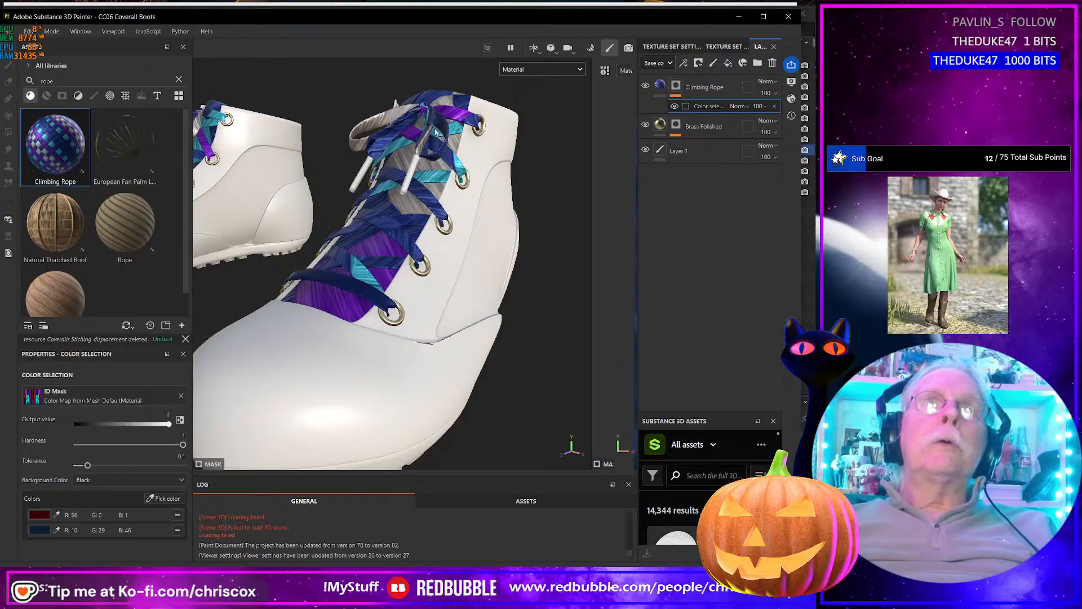
pyautogui.keyDown('alt'); pyautogui.moveTo(428, 107); pyautogui.dragTo(366, 180); pyautogui.keyUp('alt')
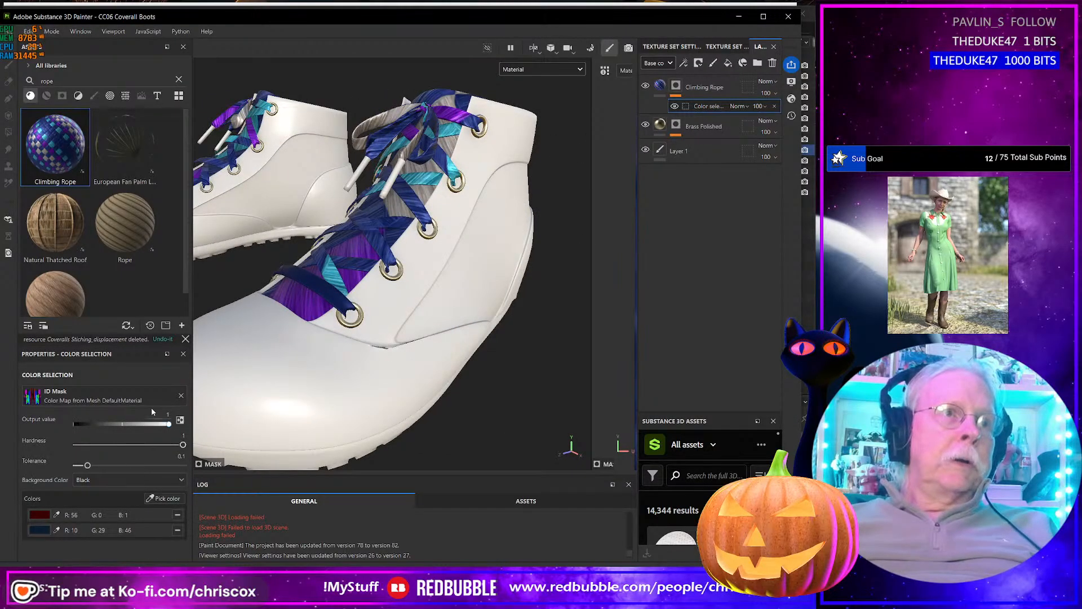
# Step: Set the Climbing Rope fill's UV tiling to 20
pyautogui.click(656, 100)
pyautogui.click(659, 89)
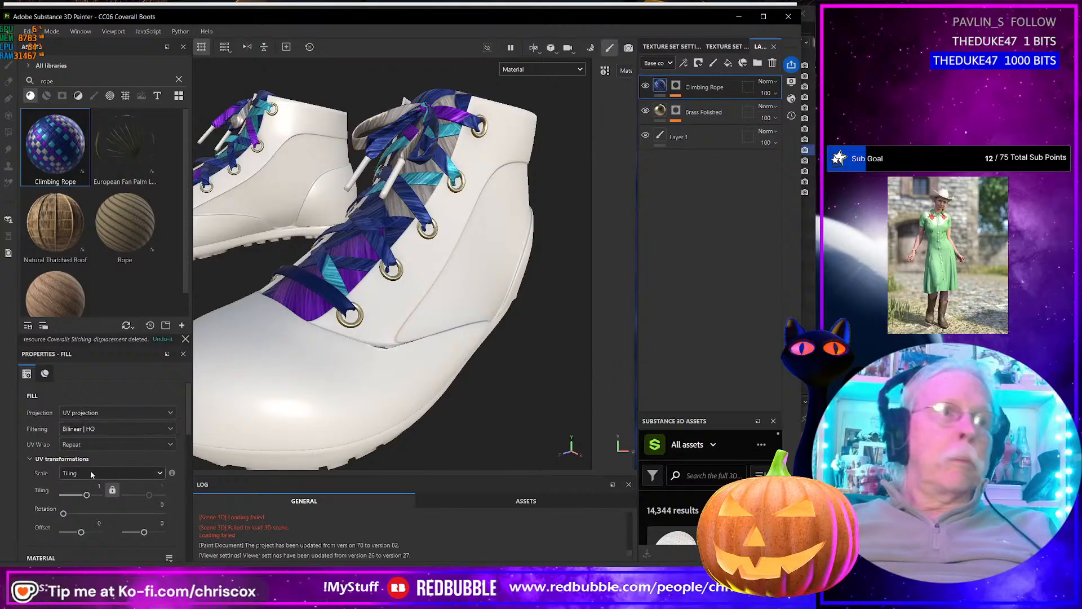
pyautogui.moveTo(86, 495); pyautogui.dragTo(92, 495)
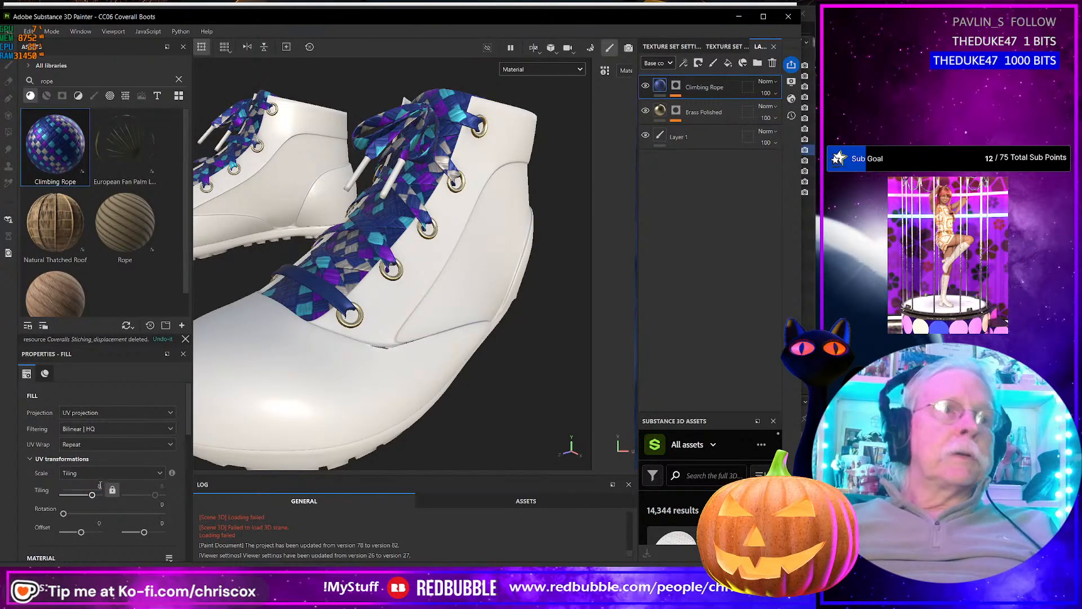
pyautogui.press('Return')
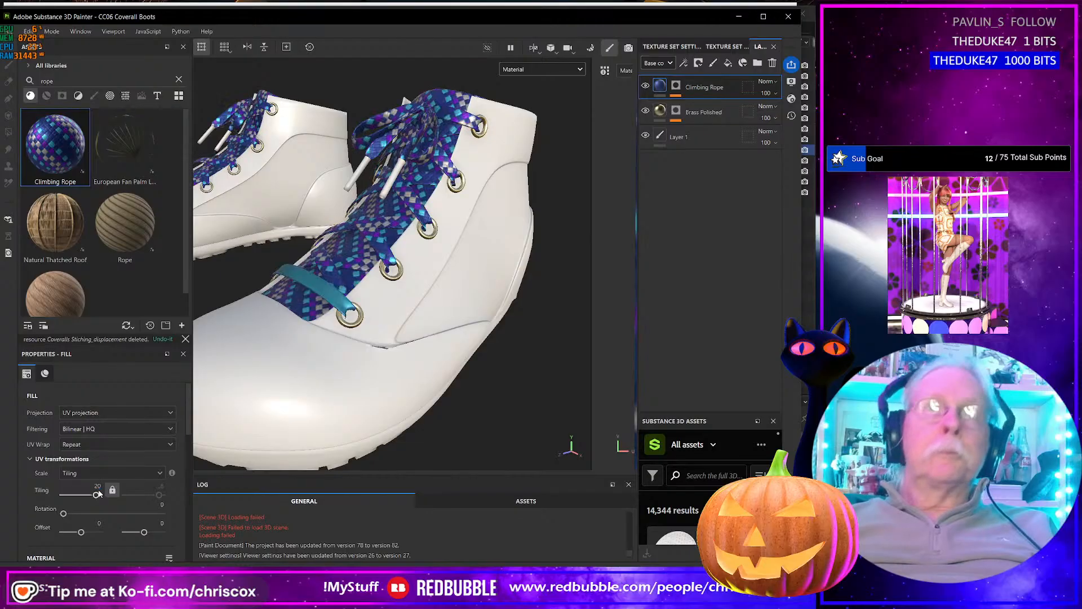
# Step: Examine the rope pattern on the laces up close, especially on the lowest lace strip above the toe
pyautogui.scroll(8, 334, 305)
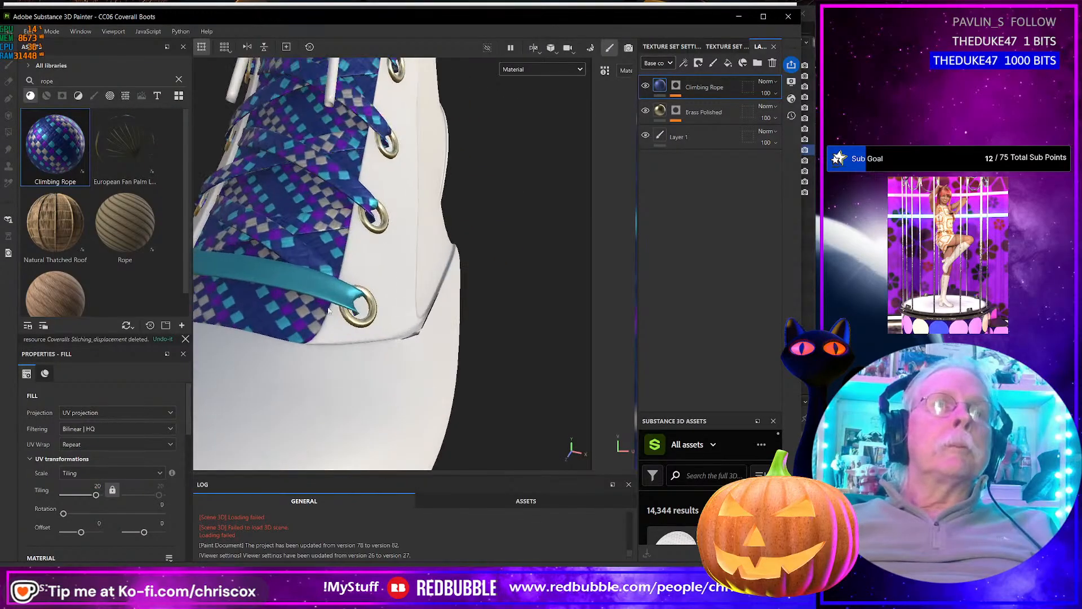
pyautogui.moveTo(281, 301)
pyautogui.keyDown('alt'); pyautogui.mouseDown()
pyautogui.moveTo(503, 317)
pyautogui.moveTo(420, 358)
pyautogui.moveTo(431, 367)
pyautogui.moveTo(435, 338)
pyautogui.moveTo(394, 314)
pyautogui.moveTo(418, 337)
pyautogui.moveTo(399, 364)
pyautogui.moveTo(336, 351)
pyautogui.moveTo(424, 365)
pyautogui.mouseUp(); pyautogui.keyUp('alt')
pyautogui.scroll(3, 485, 320)
pyautogui.scroll(2, 419, 363)
pyautogui.scroll(2, 434, 370)
pyautogui.scroll(2, 438, 366)
pyautogui.scroll(-3, 437, 340)
pyautogui.scroll(2, 417, 337)
pyautogui.scroll(-3, 418, 338)
pyautogui.scroll(2, 399, 365)
pyautogui.scroll(-2, 400, 364)
pyautogui.scroll(-2, 424, 365)
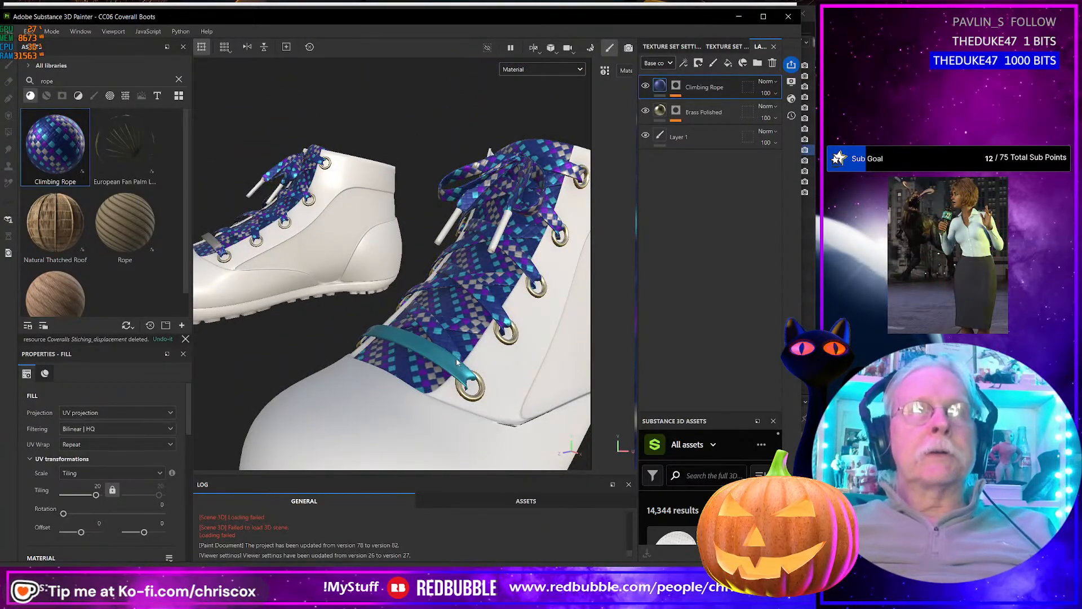
# Step: Switch to Blender and open the UV Editing workspace with Coverall Boots G9 in view
pyautogui.hotkey('alt', 'Tab')
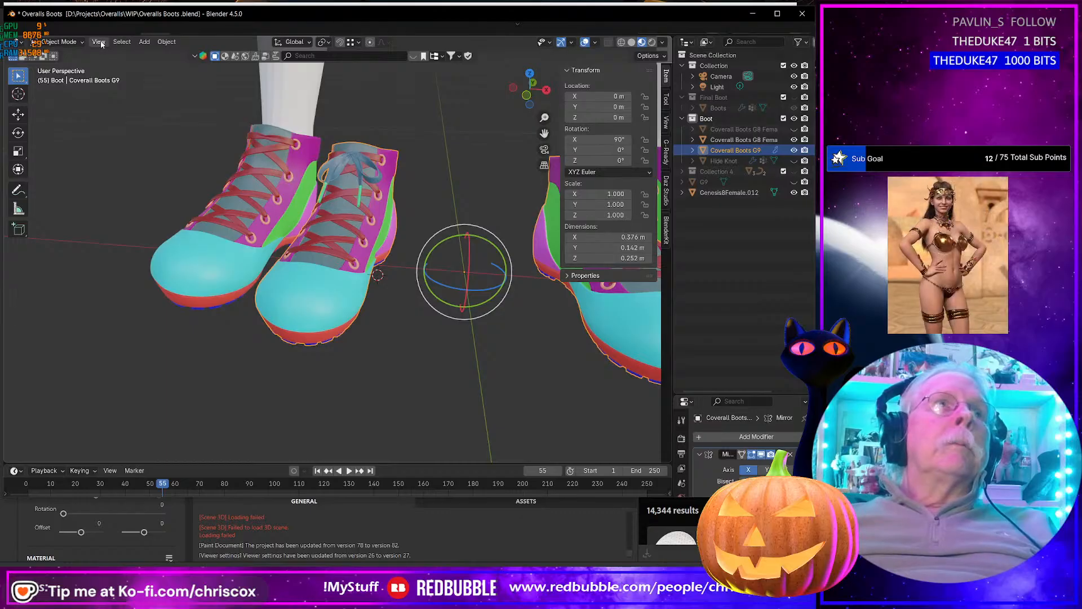
pyautogui.moveTo(291, 16); pyautogui.dragTo(293, 17)
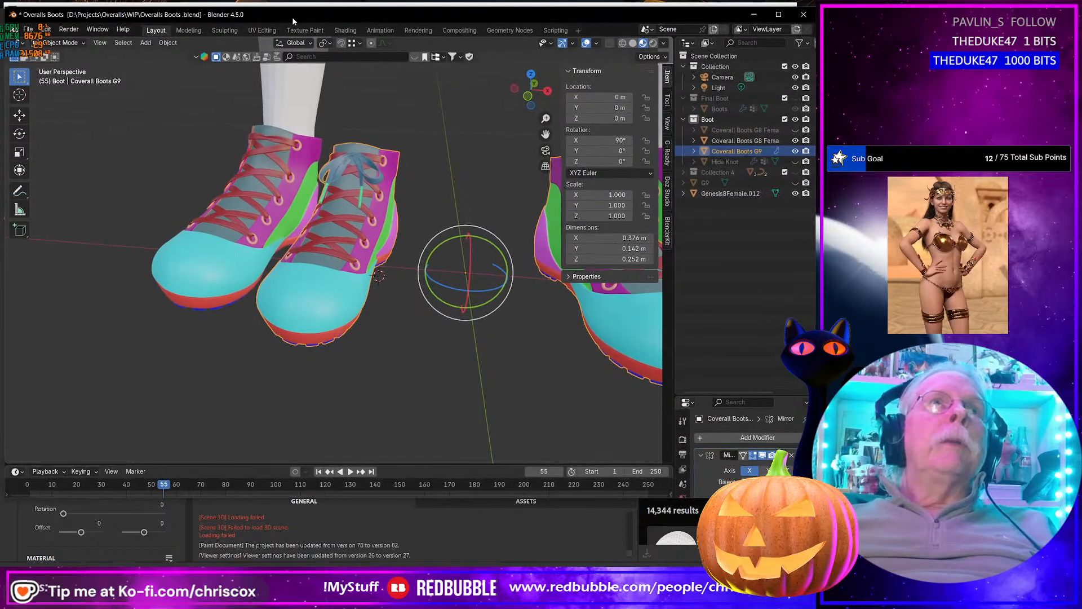
pyautogui.click(271, 31)
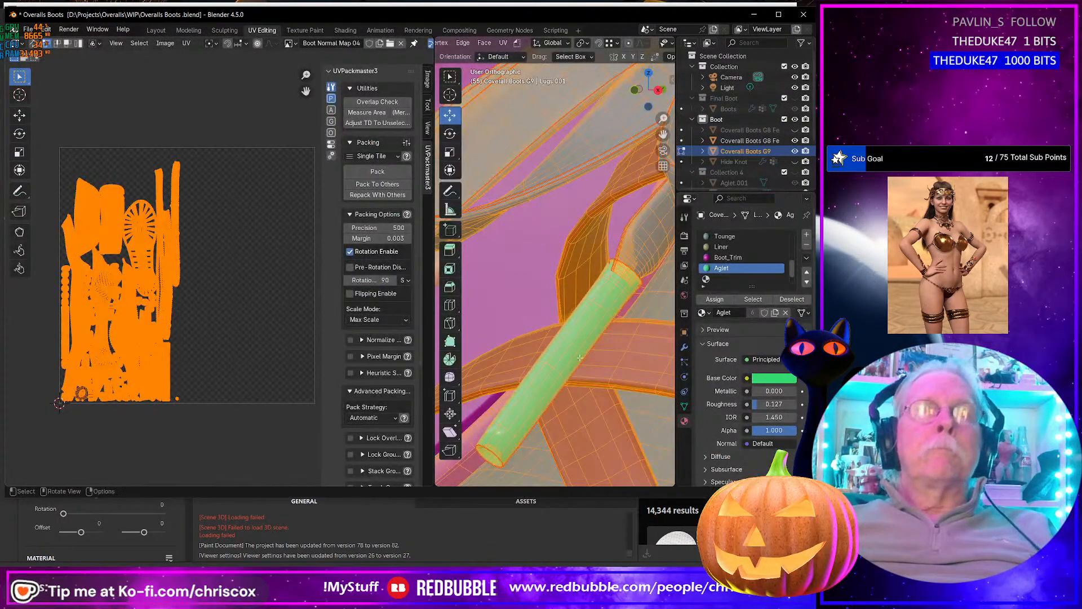
pyautogui.scroll(3, 560, 373)
pyautogui.scroll(-13, 560, 373)
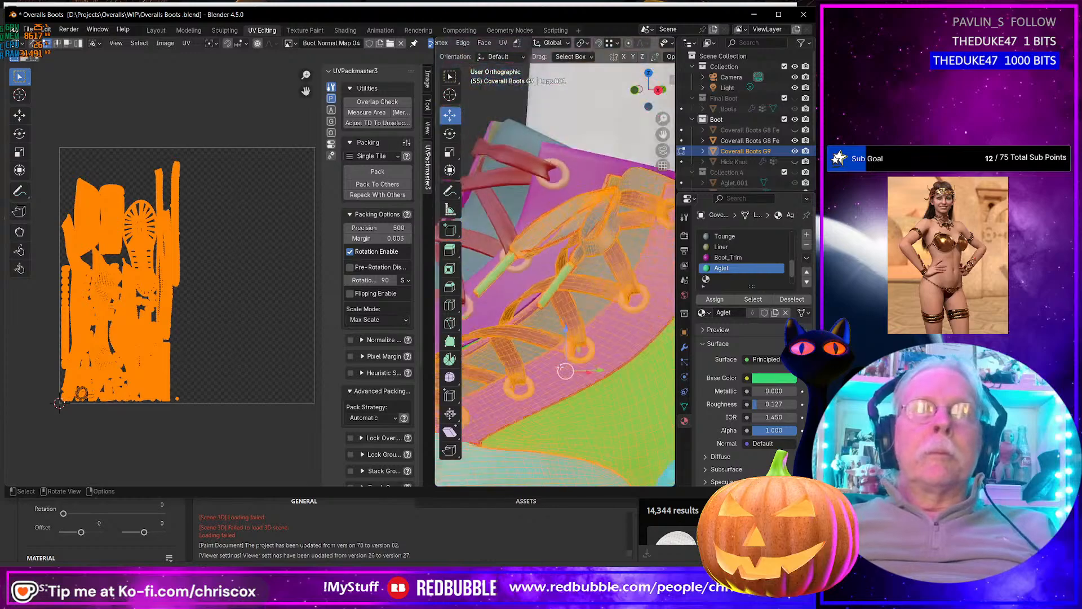
# Step: Select the whole lowest lace strip, delimited by seams, and hide all the unselected geometry
pyautogui.moveTo(560, 372)
pyautogui.mouseDown(button='middle')
pyautogui.moveTo(552, 365)
pyautogui.moveTo(542, 385)
pyautogui.moveTo(614, 394)
pyautogui.moveTo(564, 367)
pyautogui.mouseUp(button='middle')
pyautogui.click(514, 382)
pyautogui.hotkey('ctrl', 'l')
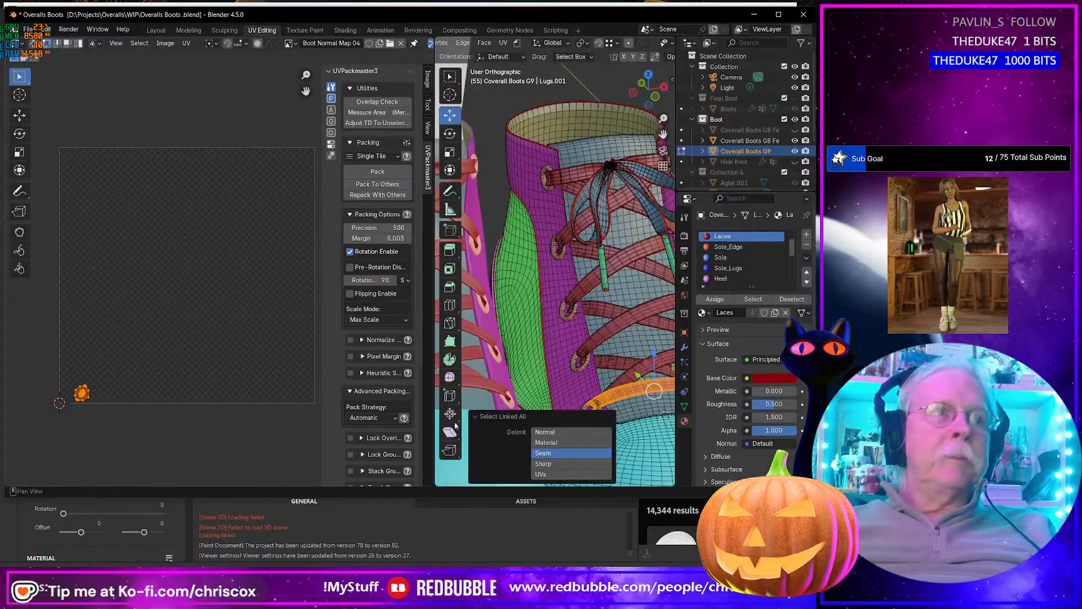
pyautogui.moveTo(643, 376); pyautogui.dragTo(465, 262, button='middle')
pyautogui.scroll(3, 516, 264)
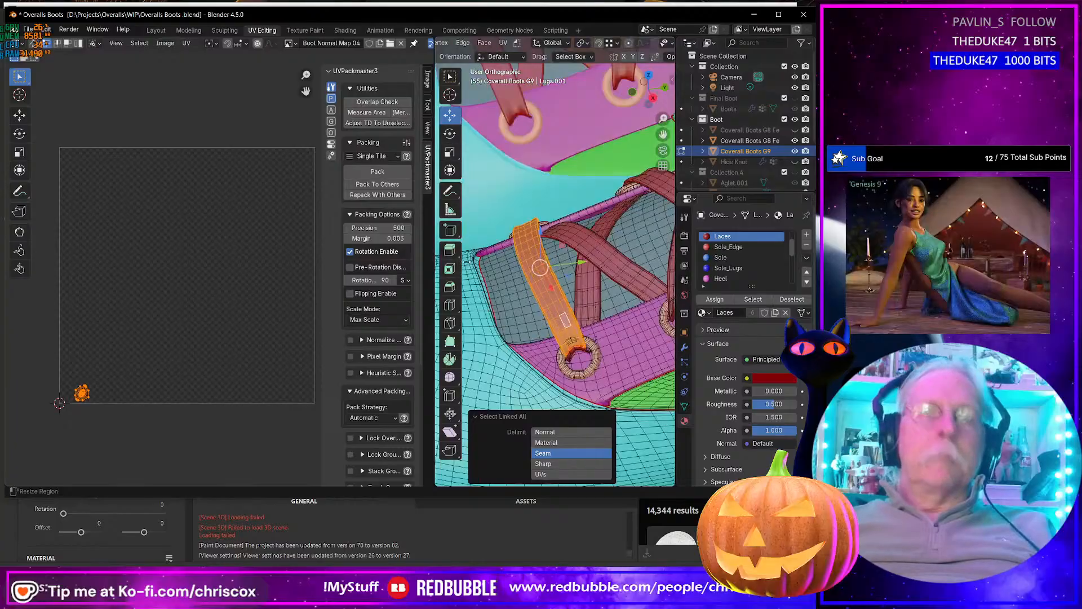
pyautogui.hotkey('shift', 'h')
pyautogui.scroll(-2, 417, 266)
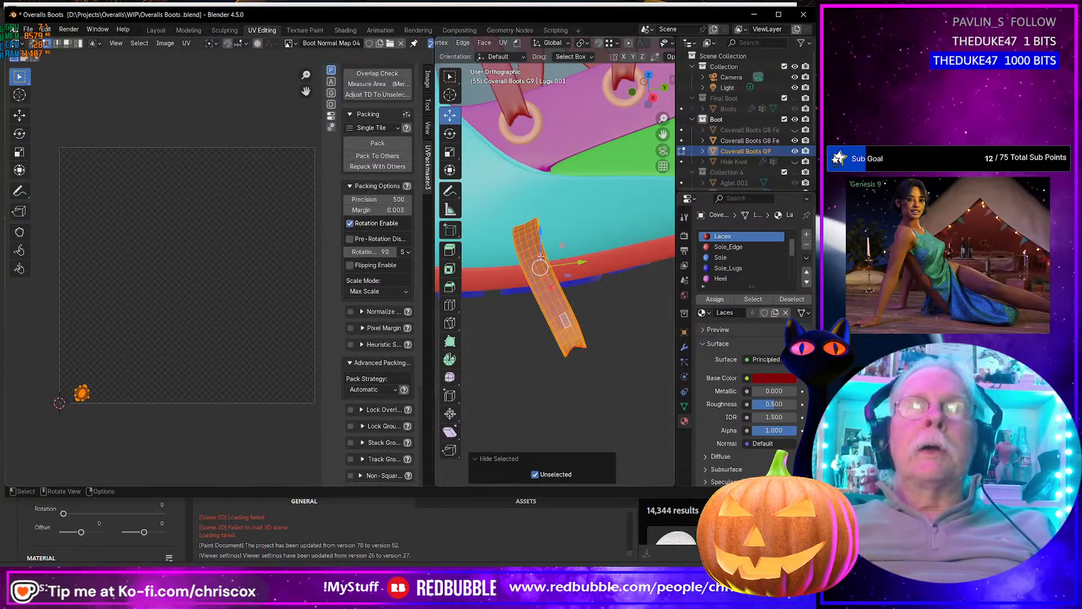
# Step: Select the edge loop along the lower edge of the isolated lace strip and mark it as a seam
pyautogui.moveTo(540, 256); pyautogui.dragTo(589, 221, button='middle')
pyautogui.scroll(6, 552, 214)
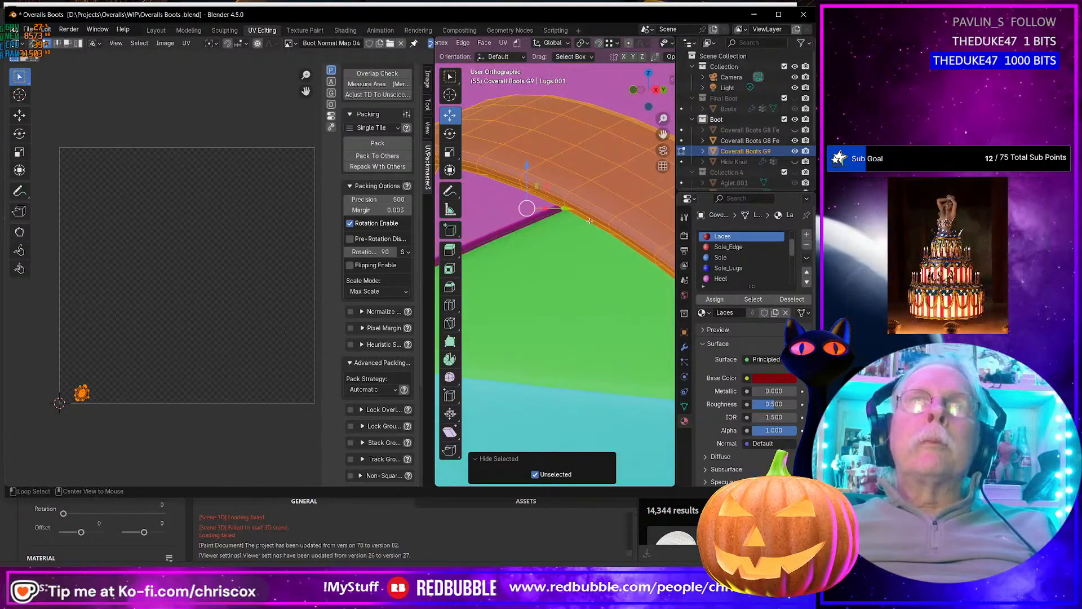
pyautogui.keyDown('alt'); pyautogui.click(589, 221); pyautogui.keyUp('alt')
pyautogui.keyDown('alt'); pyautogui.click(590, 219); pyautogui.keyUp('alt')
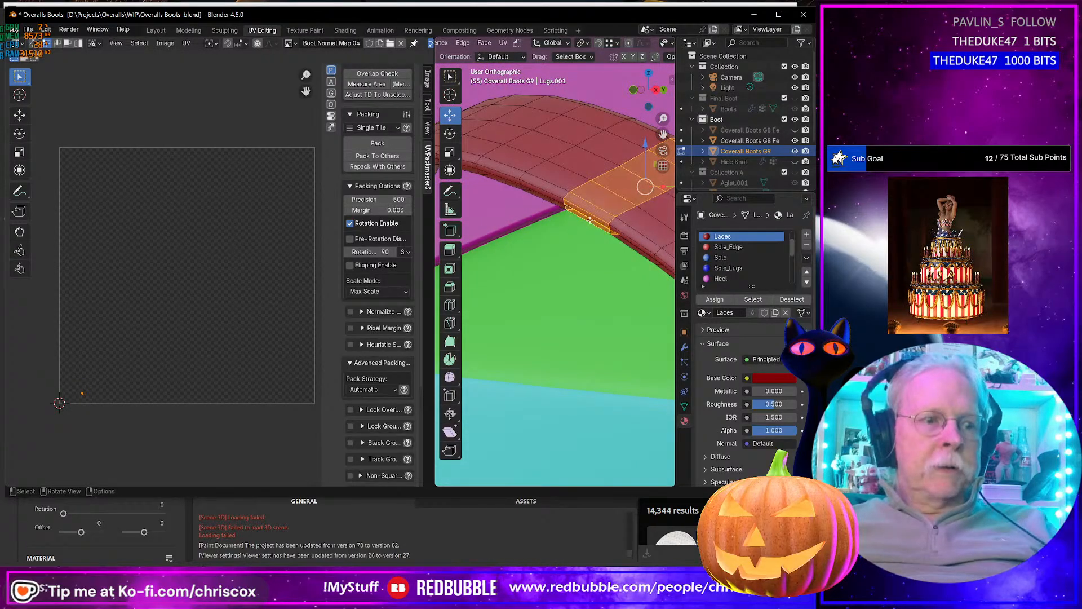
pyautogui.press('KP_Decimal')
pyautogui.hotkey('ctrl', 'e')
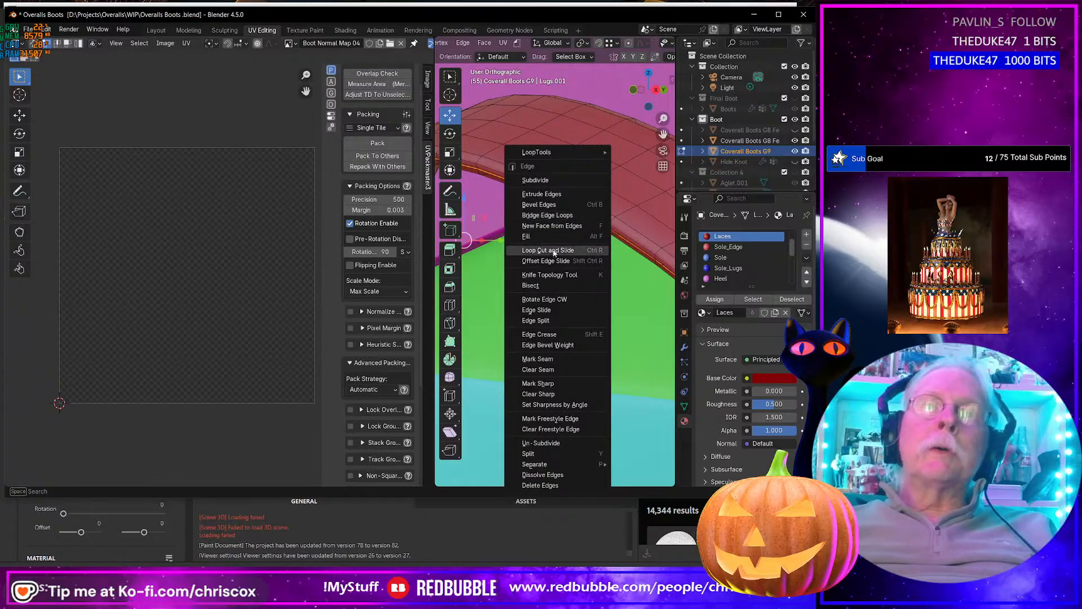
pyautogui.click(548, 359)
# Step: Unwrap the whole isolated lace strip with Minimum Stretch and move its UV island outside the UV tile
pyautogui.hotkey('ctrl', 'l')
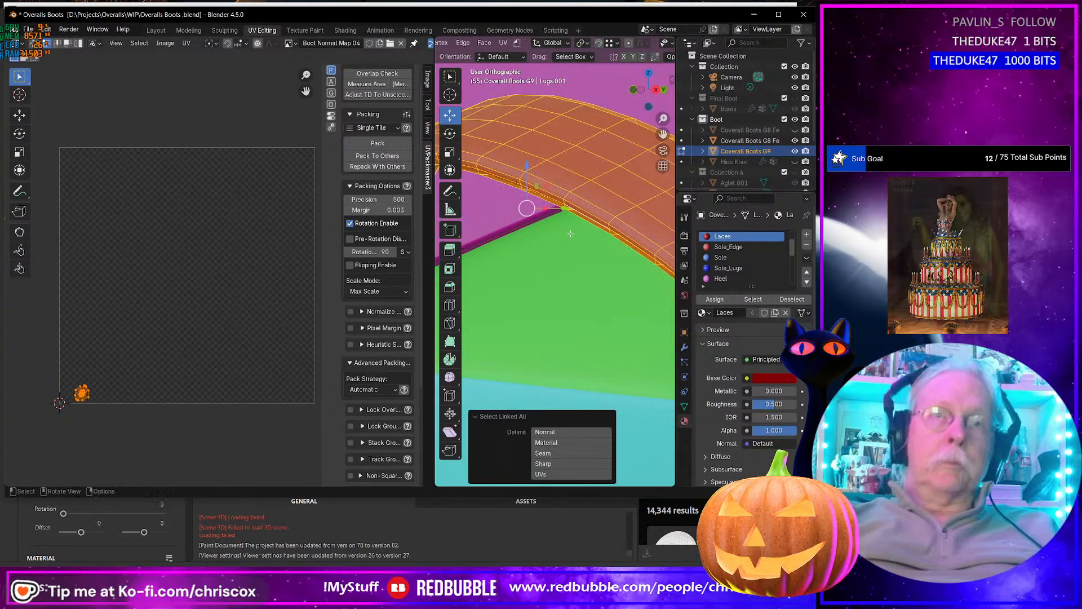
pyautogui.press('u')
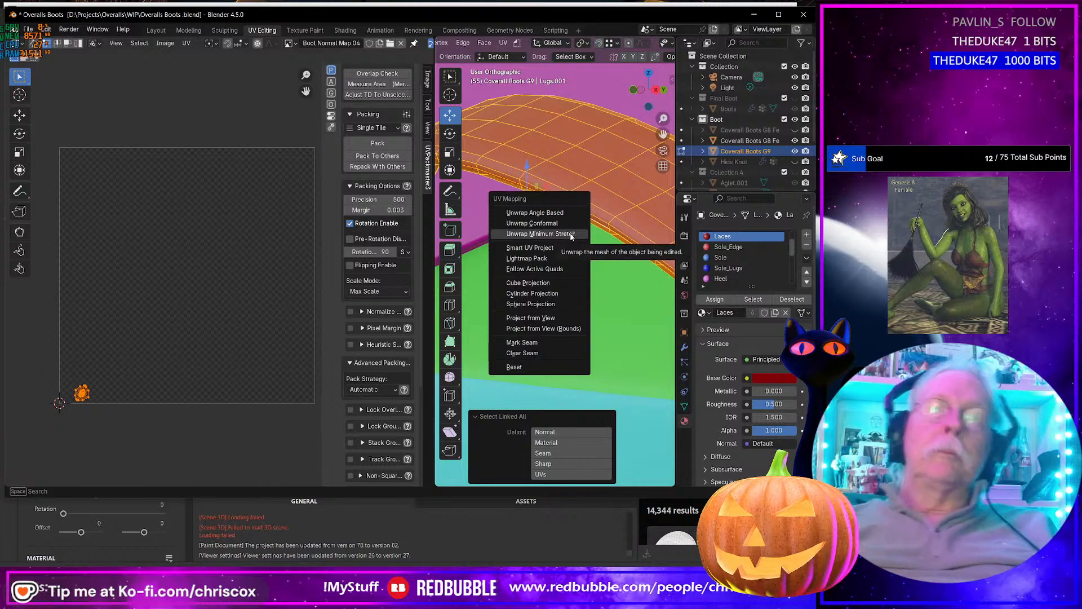
pyautogui.click(571, 234)
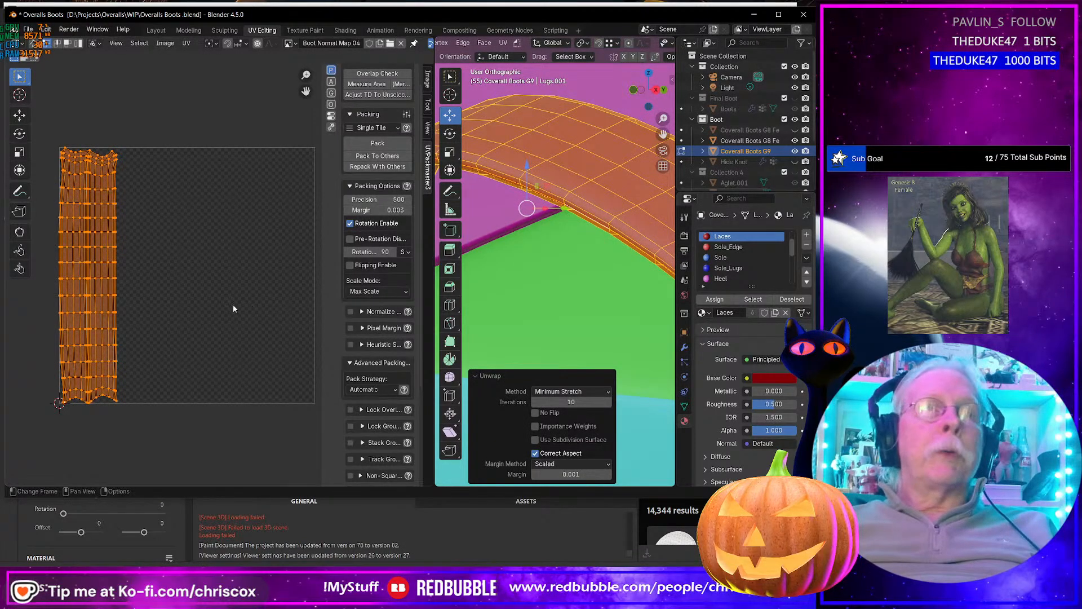
pyautogui.scroll(-3, 231, 304)
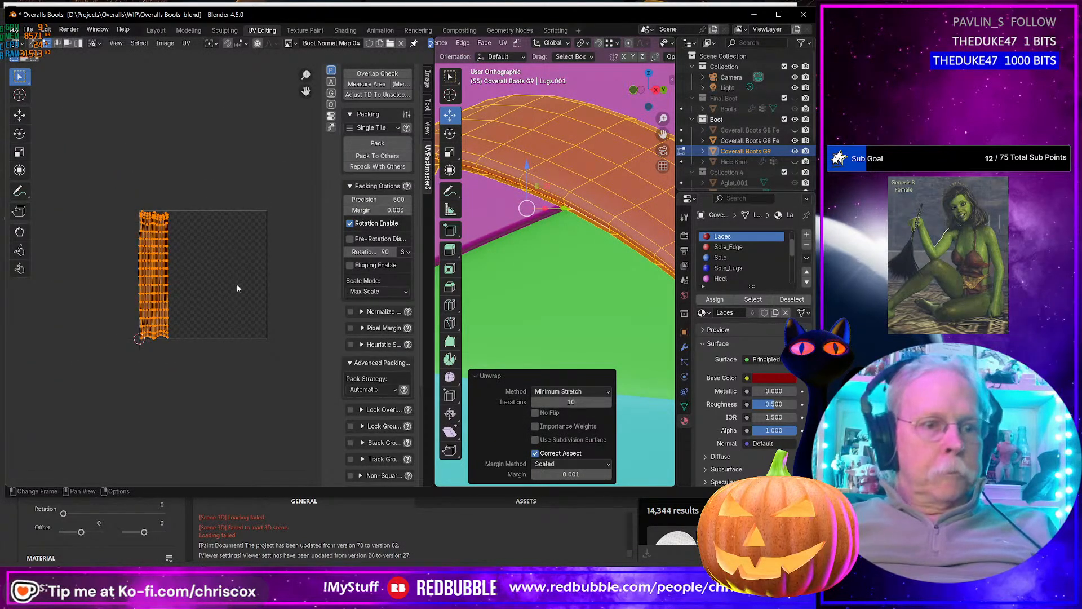
pyautogui.press('g')
pyautogui.click(165, 286)
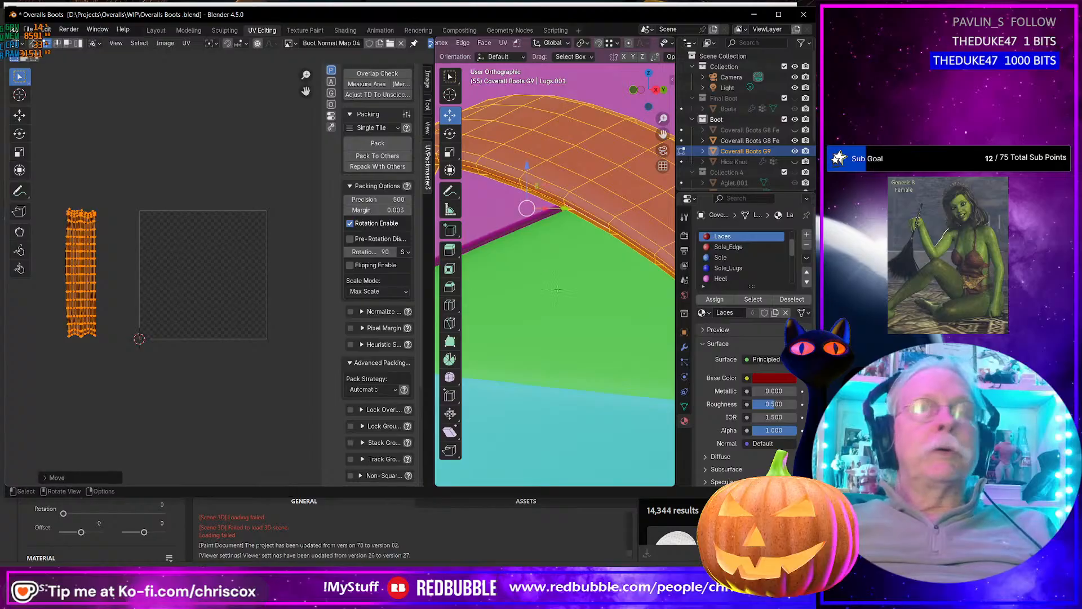
# Step: Reveal all the hidden boot geometry and keep the whole mesh selected
pyautogui.hotkey('alt', 'a')
pyautogui.press('a')
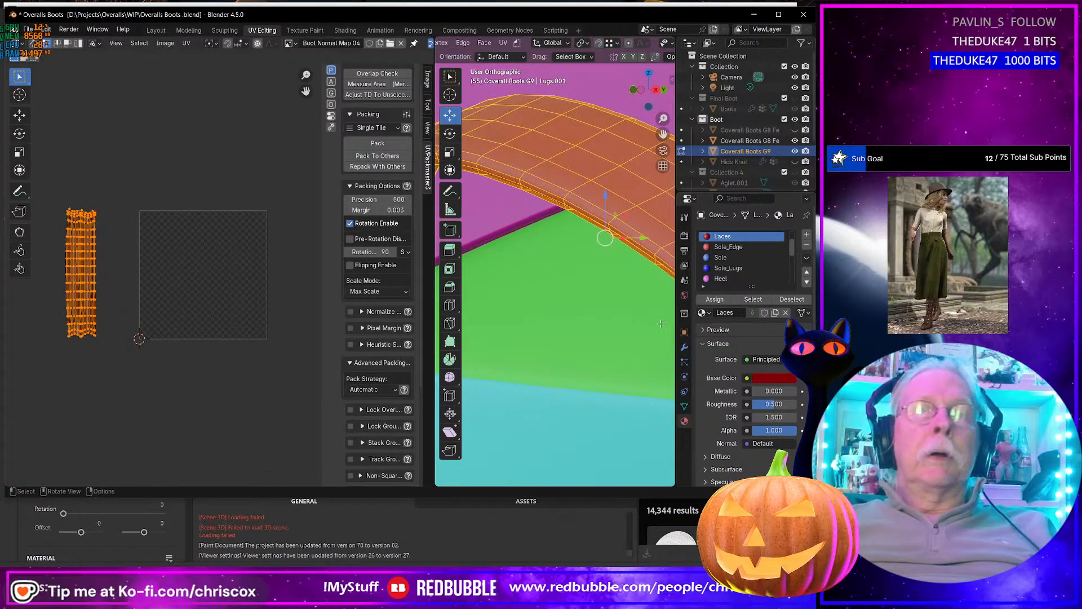
pyautogui.hotkey('alt', 'h')
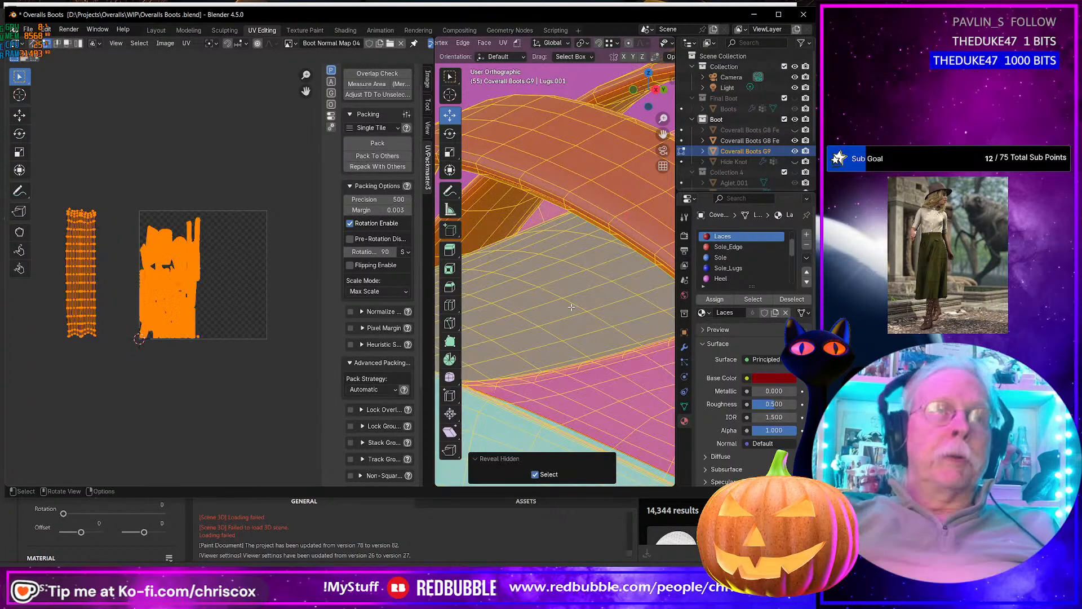
pyautogui.press('a')
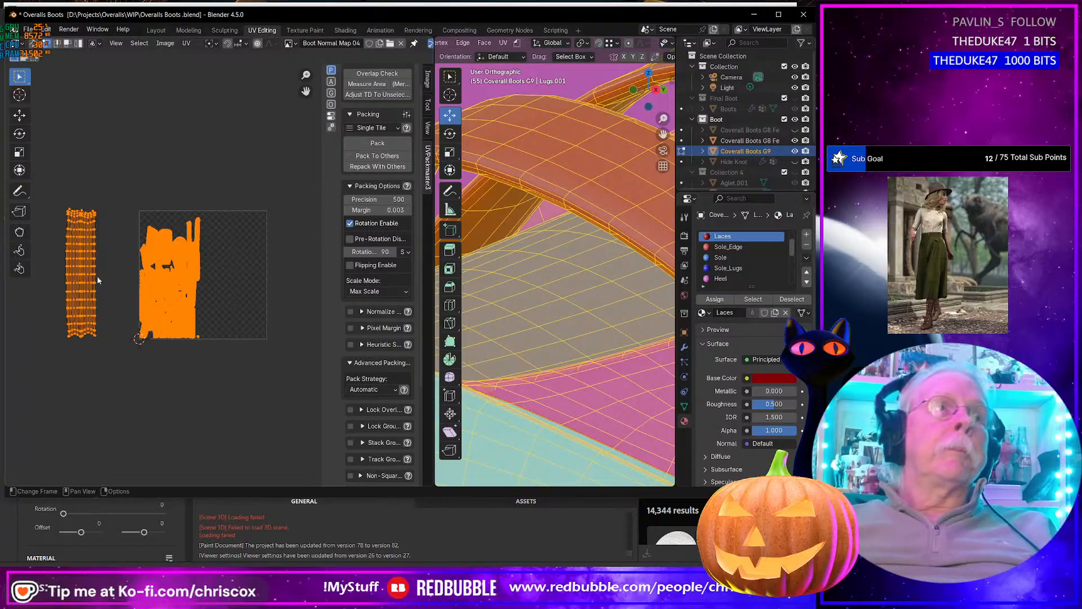
# Step: Adjust the new lace island's texel density to the unselected islands, and pack all the UV islands together
pyautogui.hotkey('alt', 'a')
pyautogui.press('a')
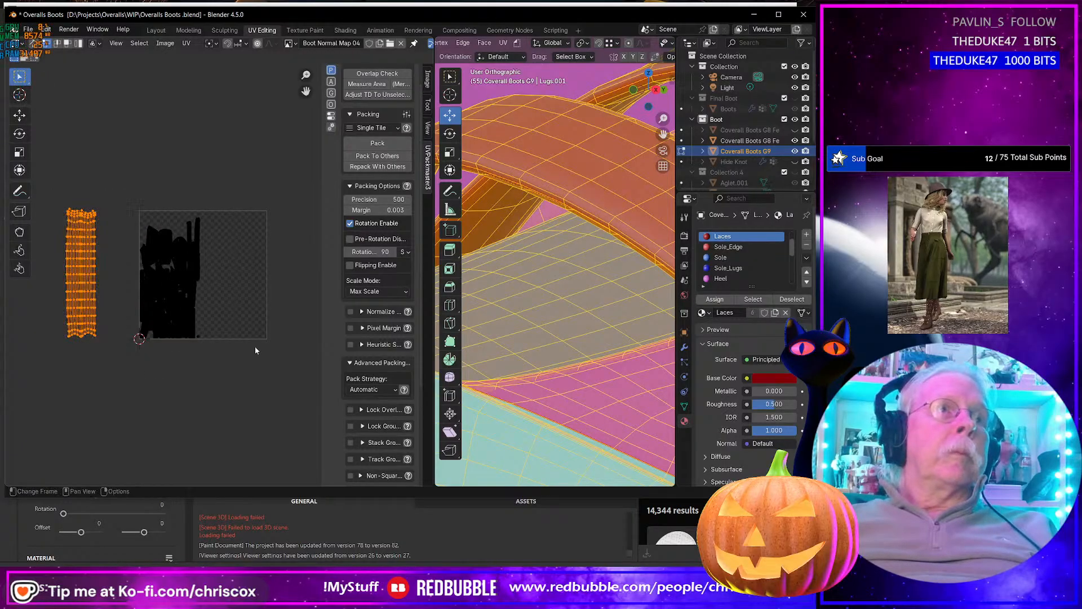
pyautogui.click(377, 95)
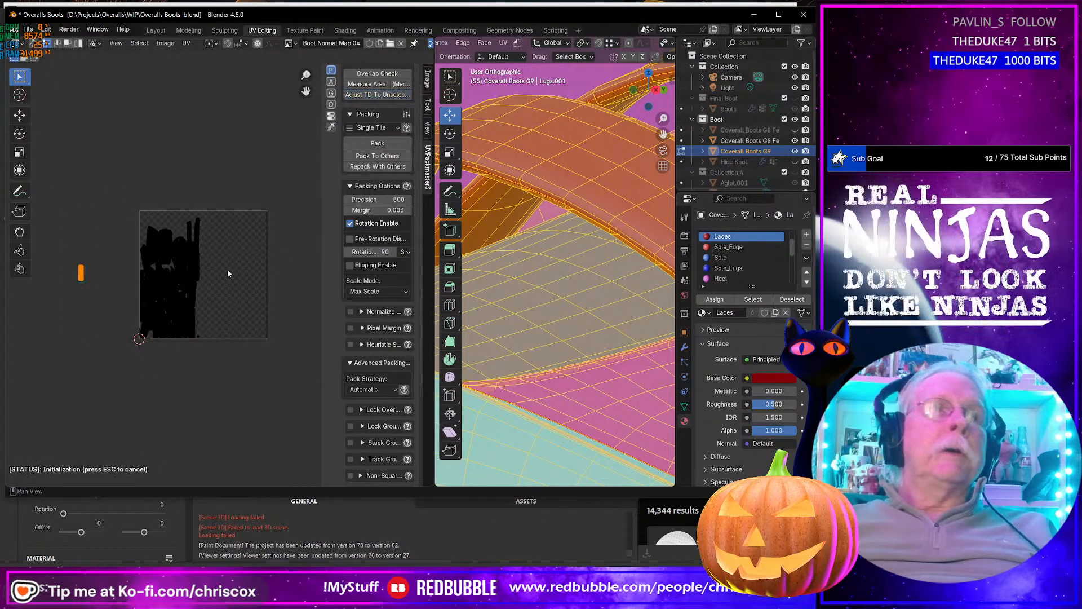
pyautogui.moveTo(258, 172); pyautogui.dragTo(94, 410)
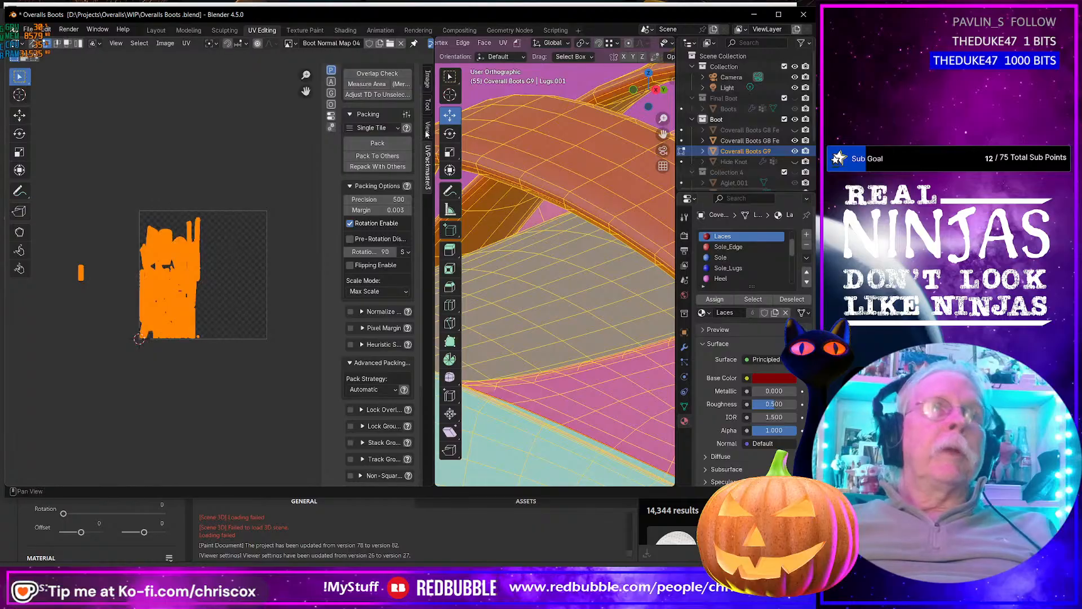
pyautogui.click(377, 144)
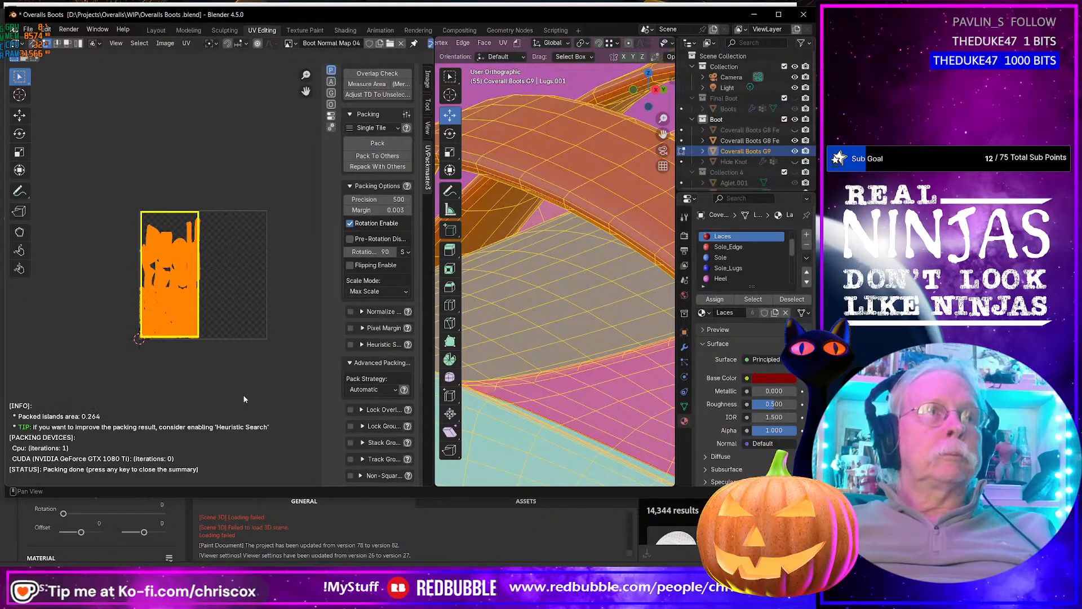
# Step: Export Coverall Boots G9 from the Layout workspace as Coveralls Boots NM.obj without materials, overwriting the existing file
pyautogui.click(156, 30)
pyautogui.scroll(-6, 272, 287)
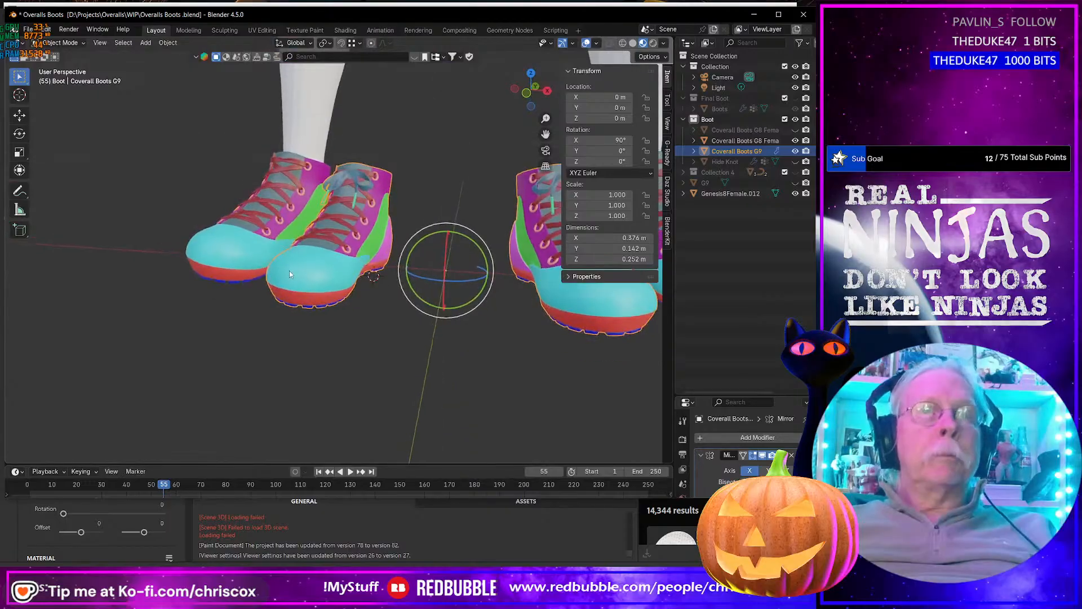
pyautogui.hotkey('ctrl', 'shift', 'e')
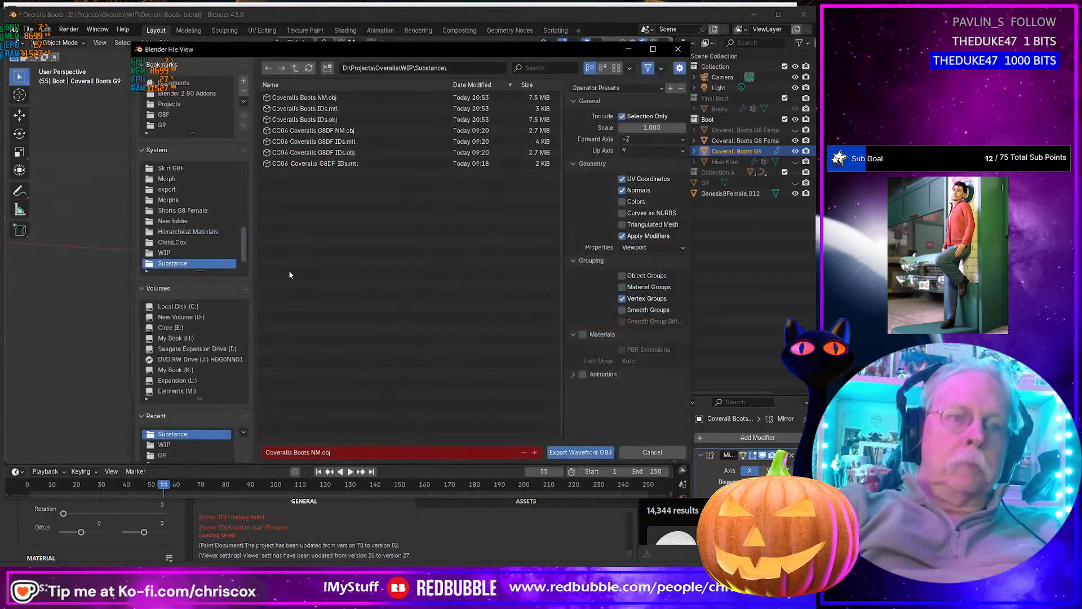
pyautogui.press('Return')
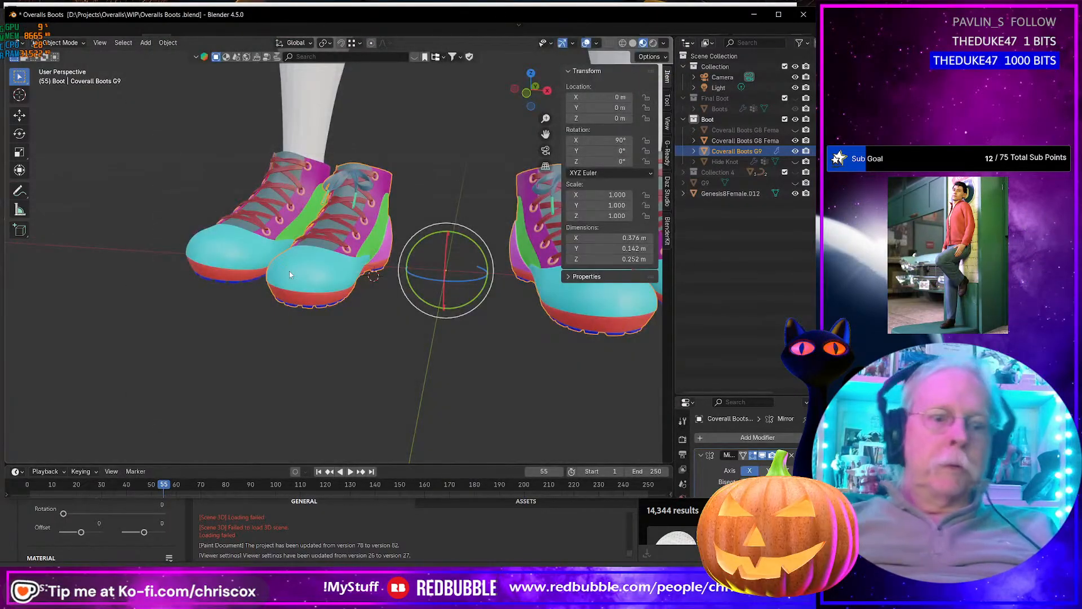
# Step: Export the boots again over Coveralls Boots IDs.obj with Materials enabled
pyautogui.hotkey('ctrl', 'shift', 'e')
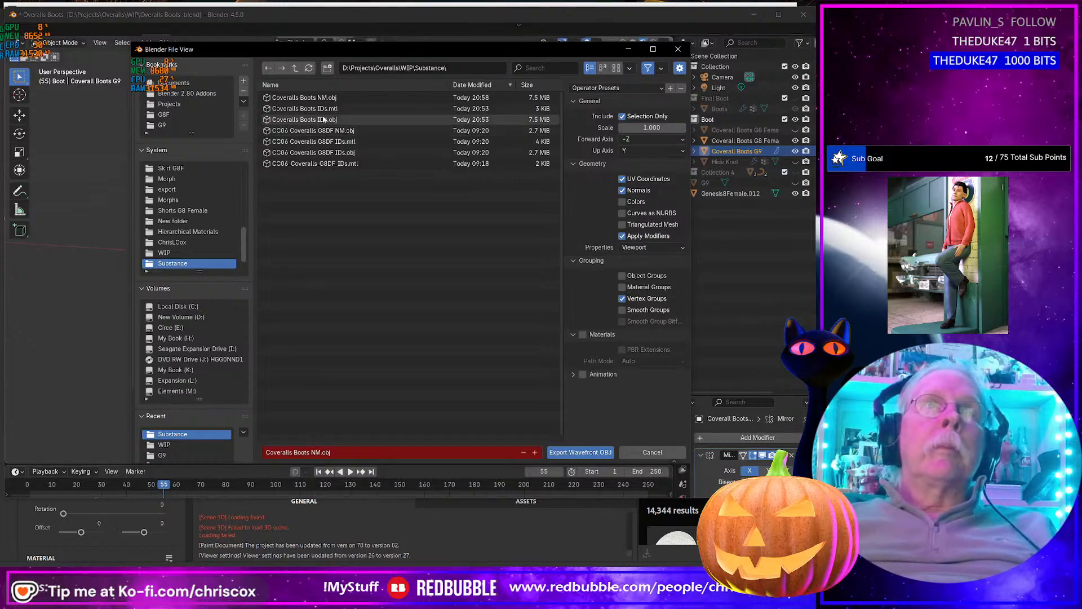
pyautogui.click(324, 120)
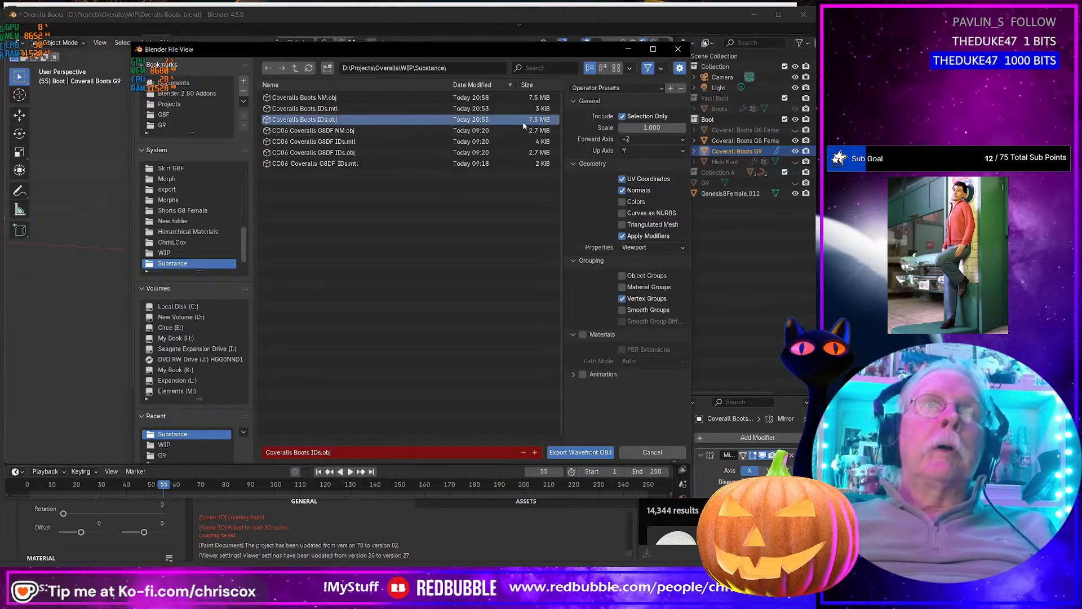
pyautogui.click(583, 335)
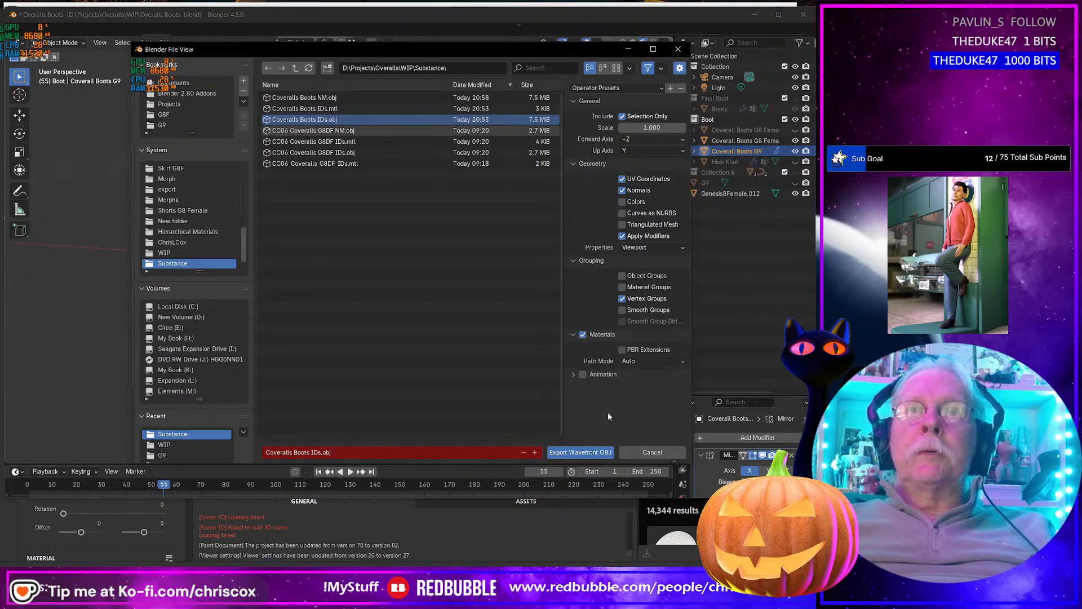
pyautogui.click(577, 453)
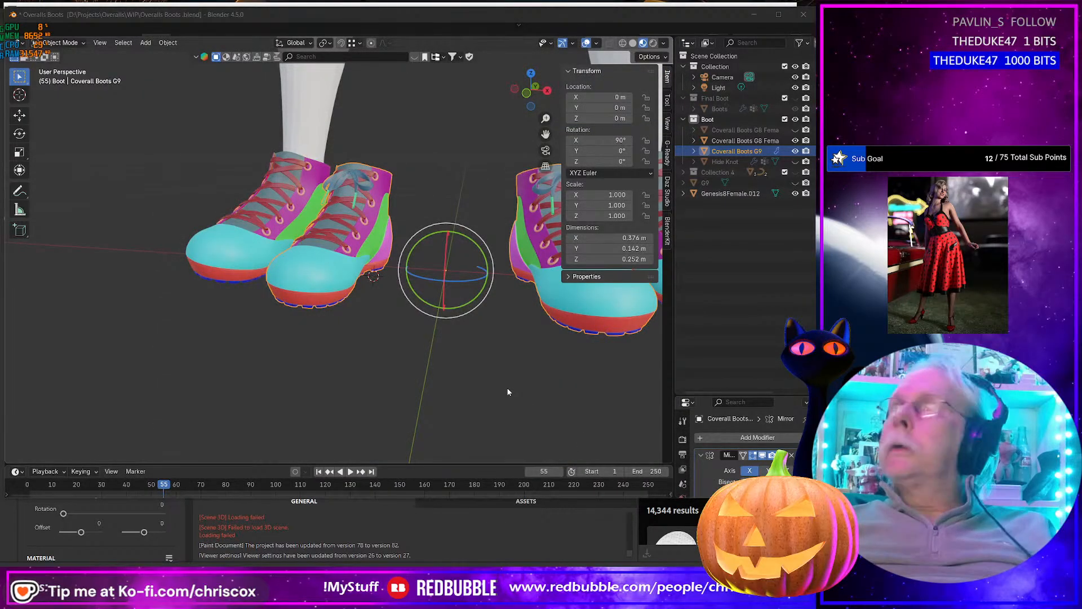
# Step: Switch to Substance Painter and reload the re-exported Coveralls Boots NM.obj through the project configuration
pyautogui.hotkey('alt', 'Tab')
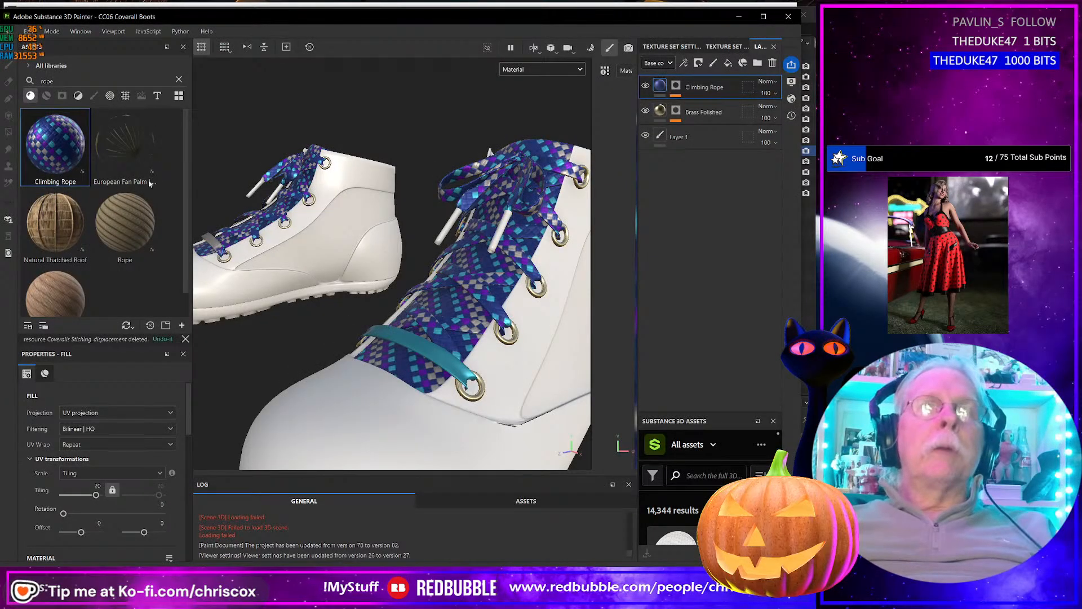
pyautogui.click(54, 32)
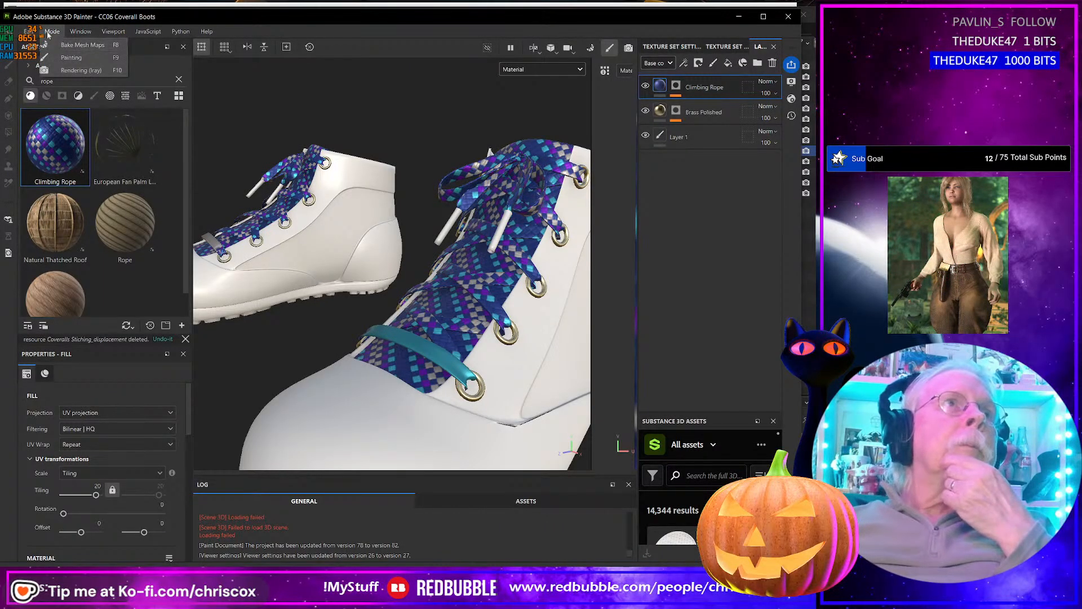
pyautogui.click(51, 73)
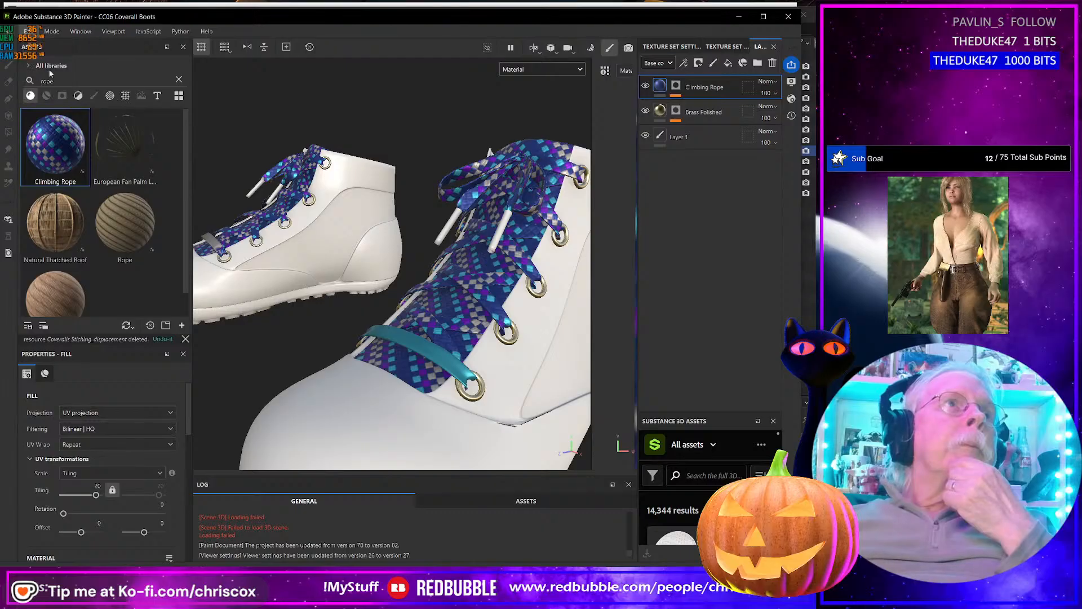
pyautogui.click(486, 204)
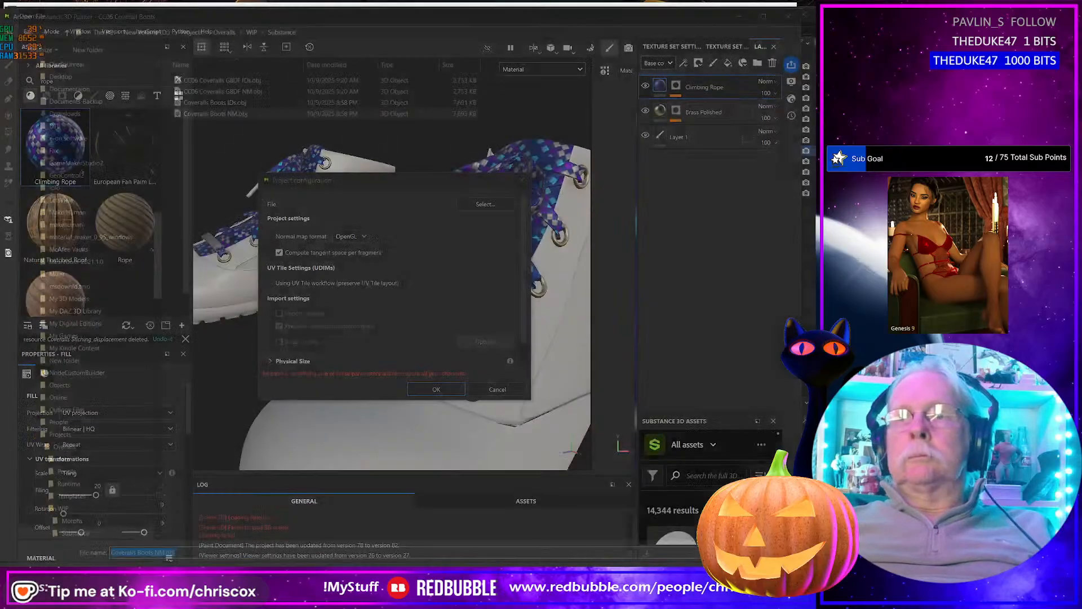
pyautogui.click(435, 388)
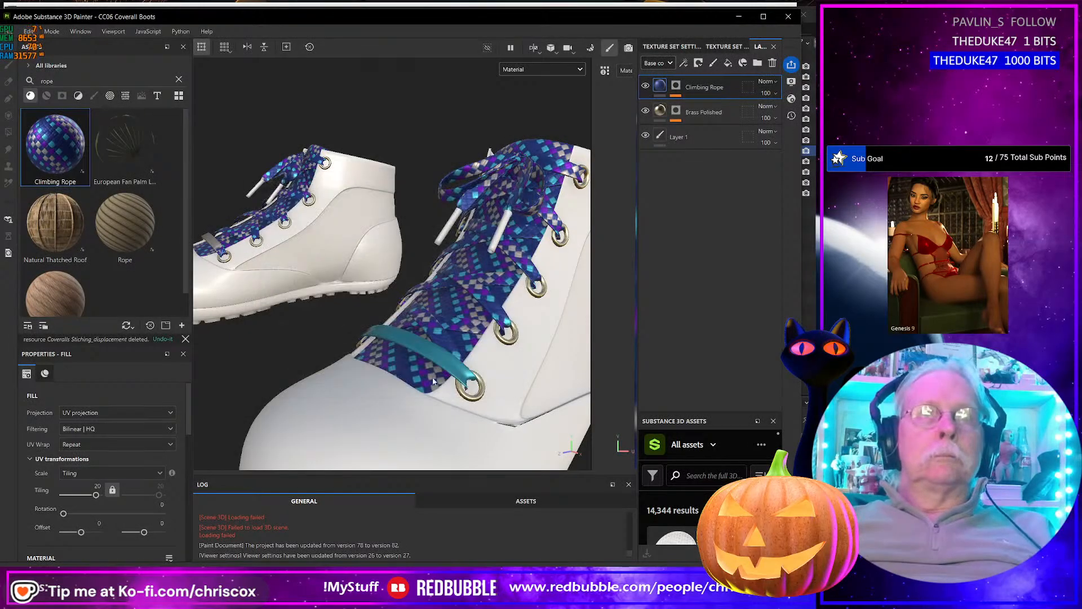
# Step: Enter mesh map baking and bake the ID map at 4096 from the high-definition Coveralls Boots mesh
pyautogui.click(51, 32)
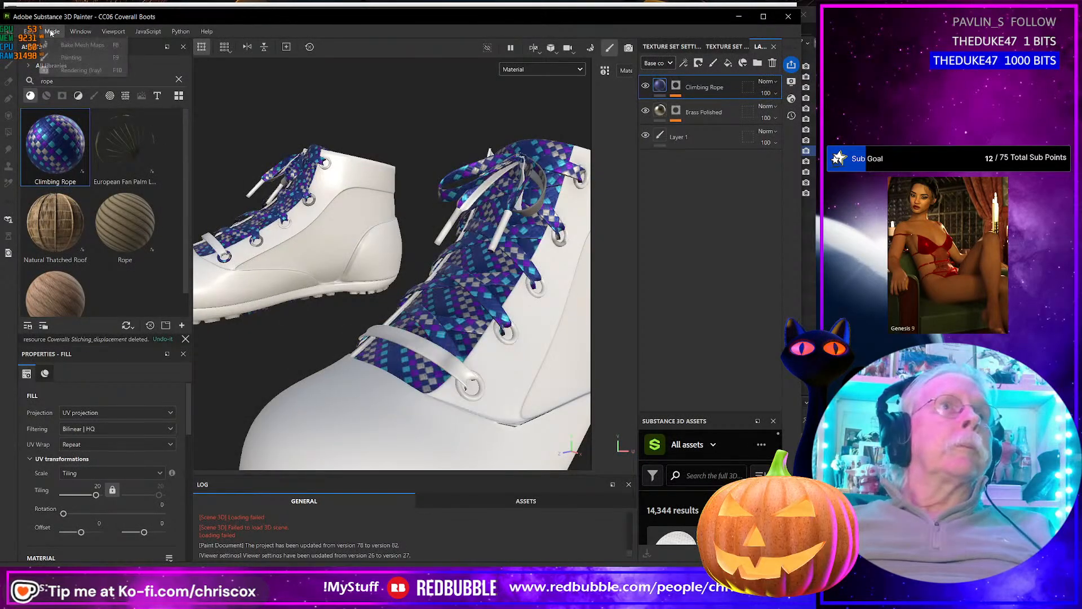
pyautogui.click(71, 45)
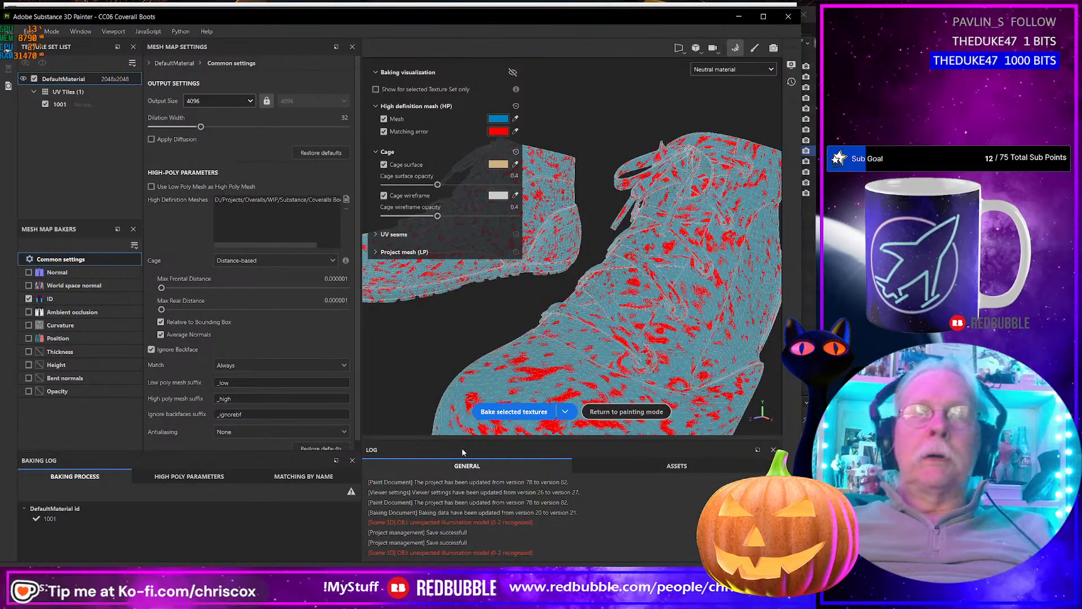
pyautogui.click(518, 412)
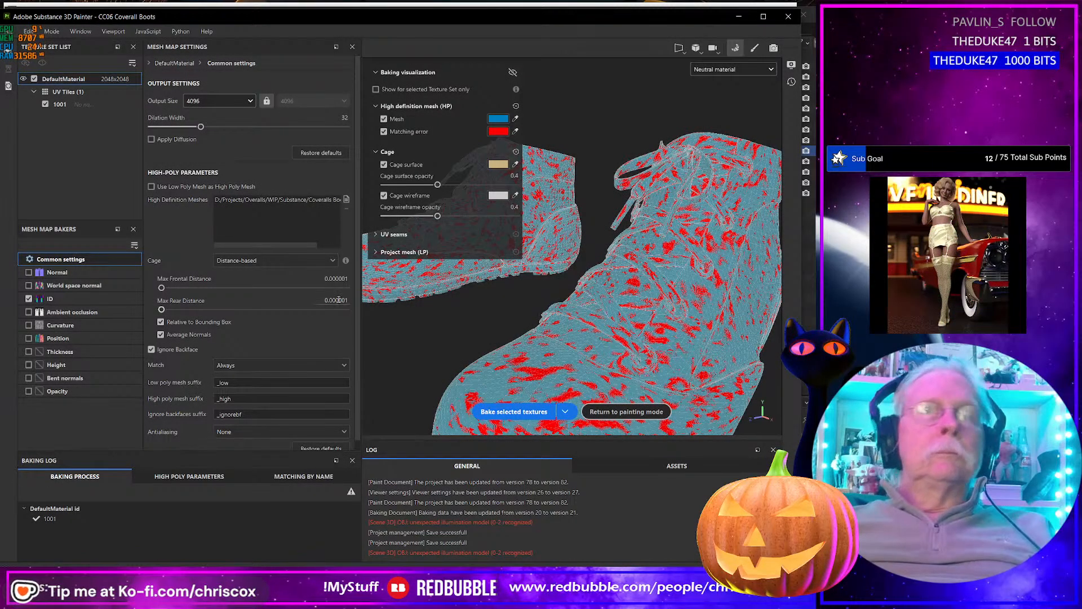
# Step: Enable the Normal, World space normal, Ambient occlusion, Curvature and Position bakers, and disable the ID baker
pyautogui.click(28, 326)
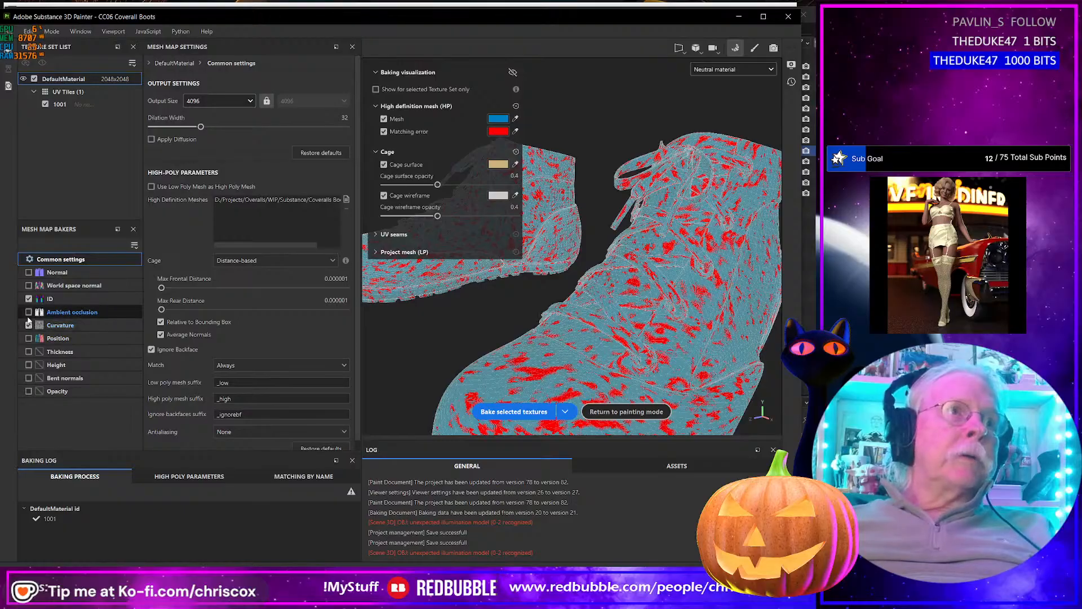
pyautogui.click(29, 312)
pyautogui.click(28, 299)
pyautogui.click(28, 286)
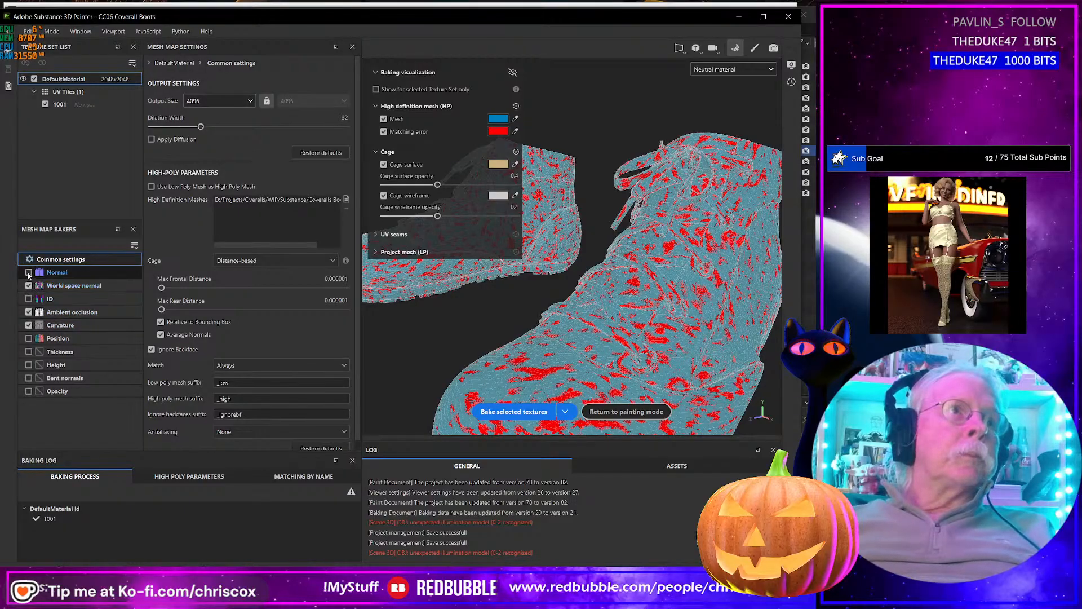
pyautogui.click(29, 338)
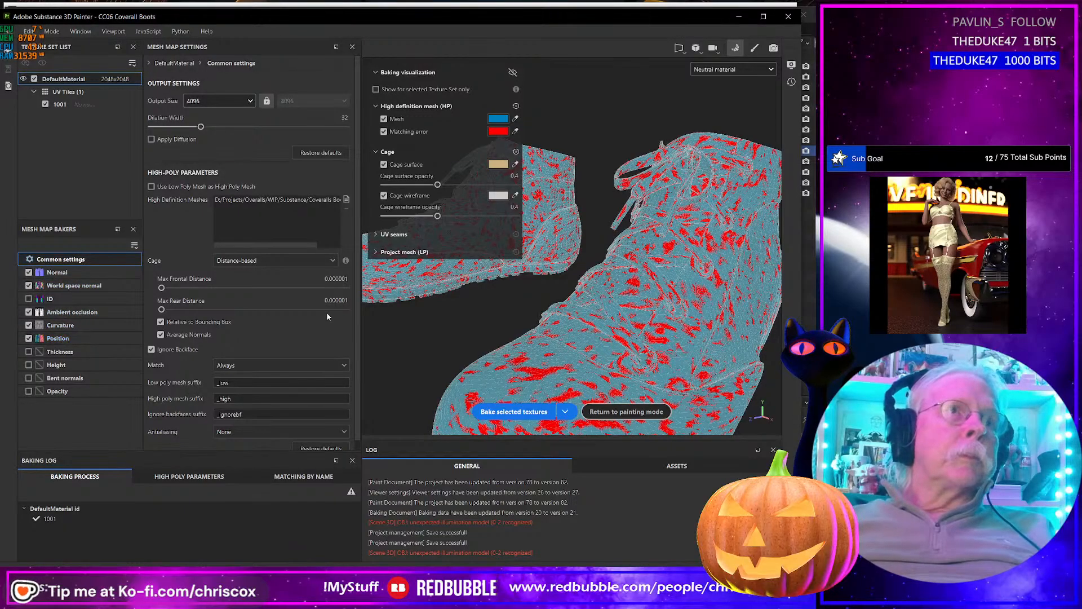
# Step: Restore the default high-poly parameters and set the bake output size to 2048
pyautogui.click(324, 449)
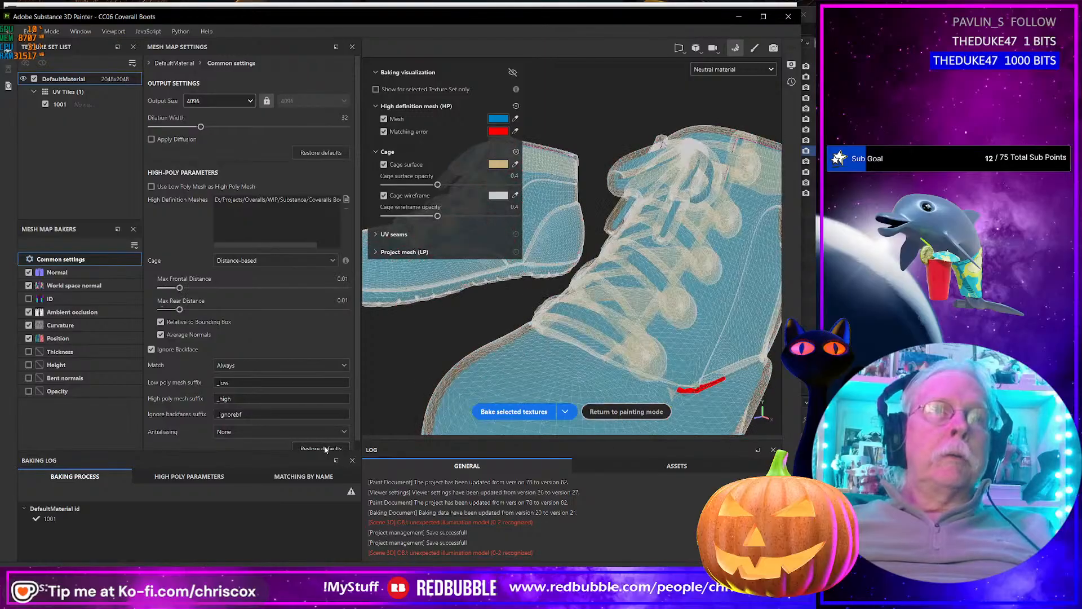
pyautogui.click(231, 102)
pyautogui.click(206, 172)
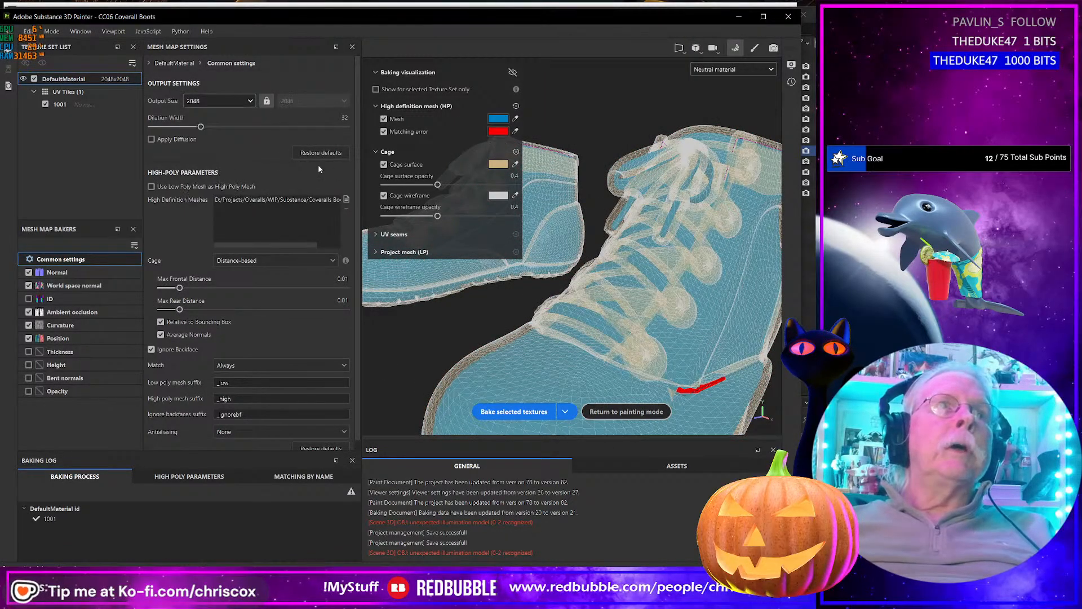
# Step: Remove the Coveralls Boots entry from the high definition meshes and bake the selected mesh maps
pyautogui.click(277, 201)
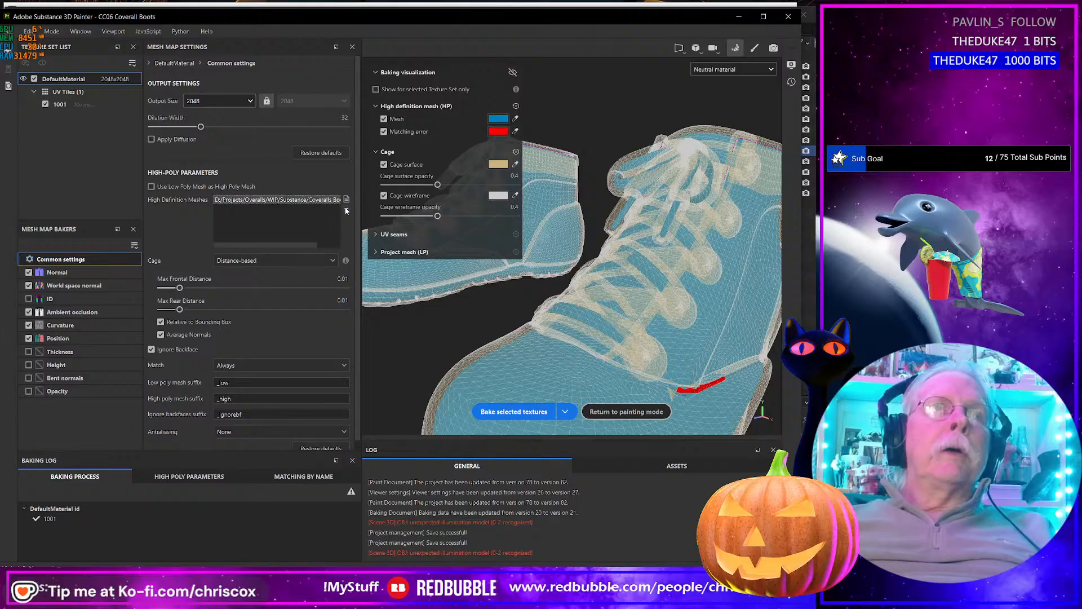
pyautogui.click(346, 209)
pyautogui.click(524, 412)
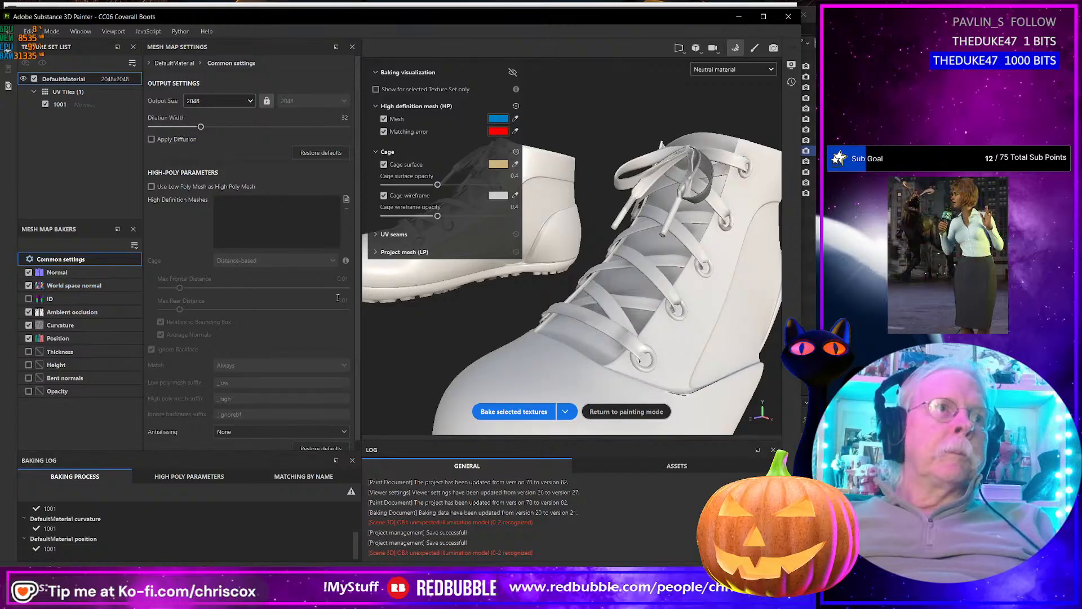
pyautogui.click(52, 32)
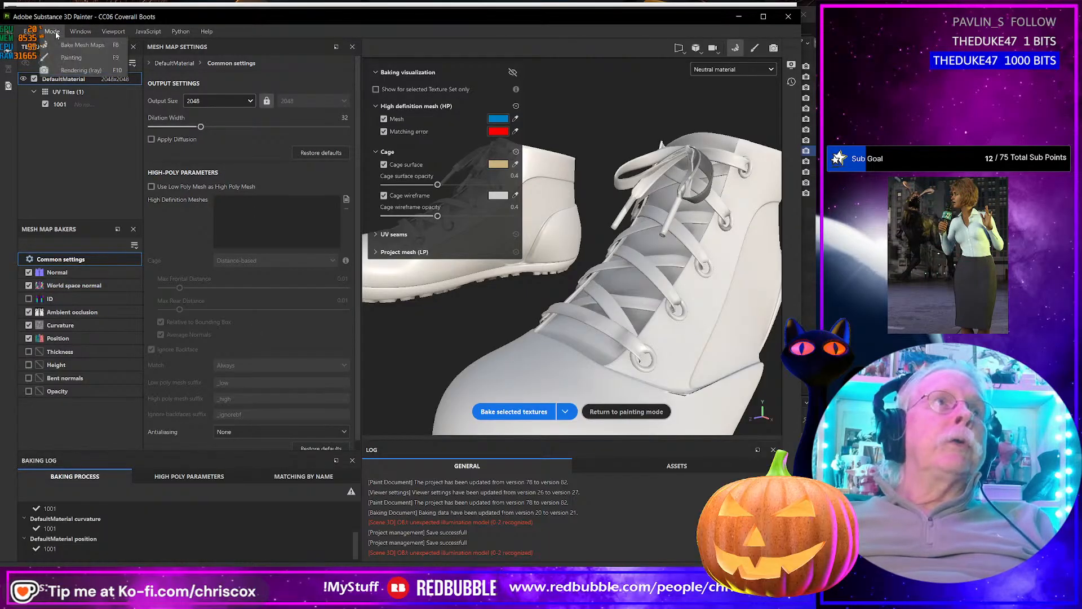
# Step: Return to painting mode and set the colour selection tolerance to 0.01 on the Climbing Rope layer's mask
pyautogui.press('Escape')
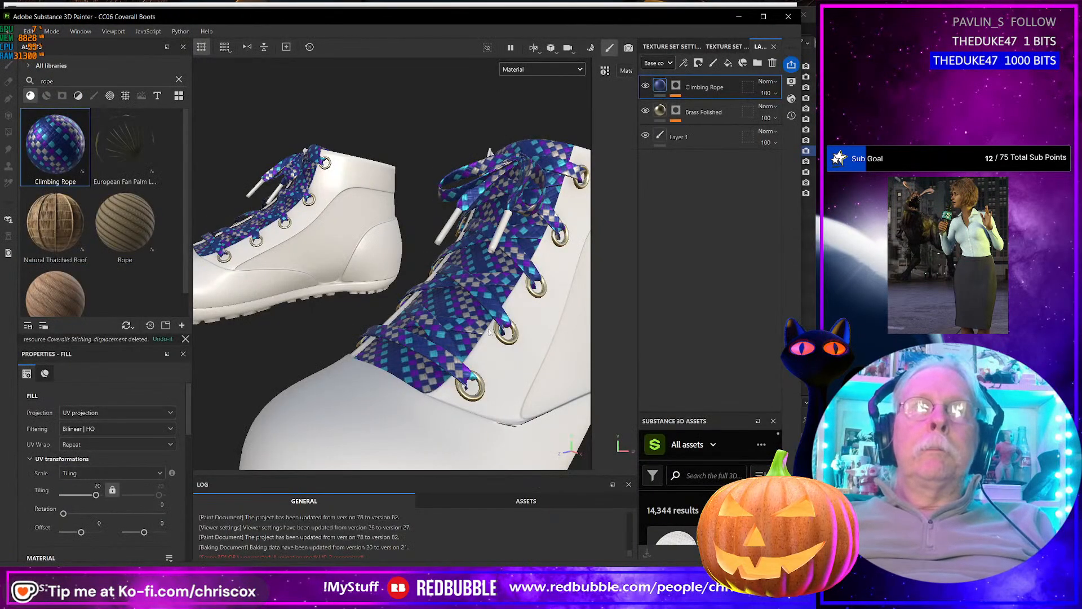
pyautogui.keyDown('alt'); pyautogui.moveTo(490, 333); pyautogui.dragTo(506, 366); pyautogui.keyUp('alt')
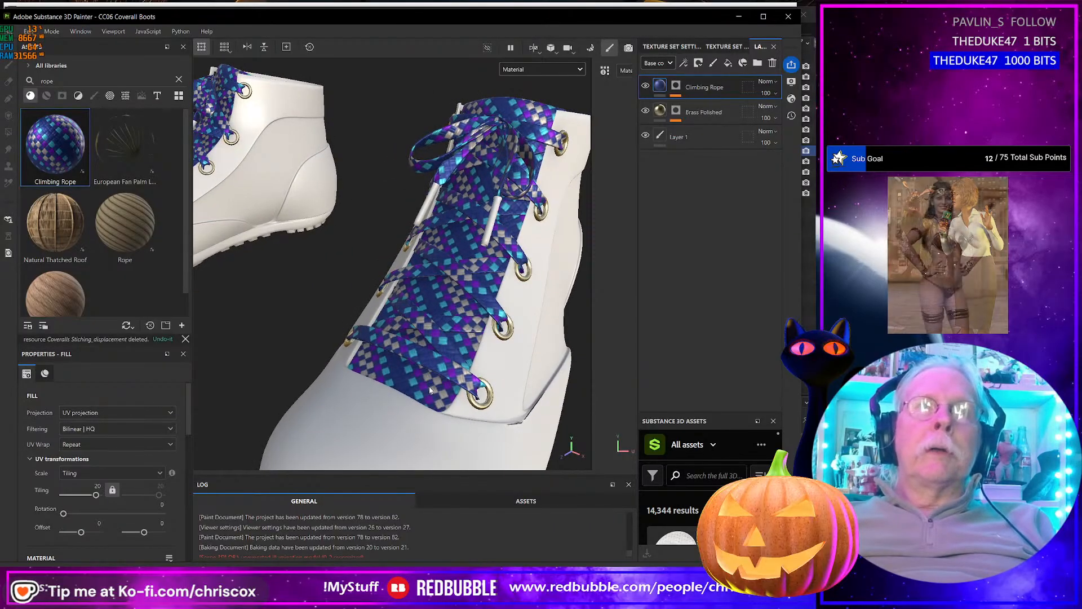
pyautogui.keyDown('alt'); pyautogui.moveTo(463, 320); pyautogui.dragTo(490, 324); pyautogui.keyUp('alt')
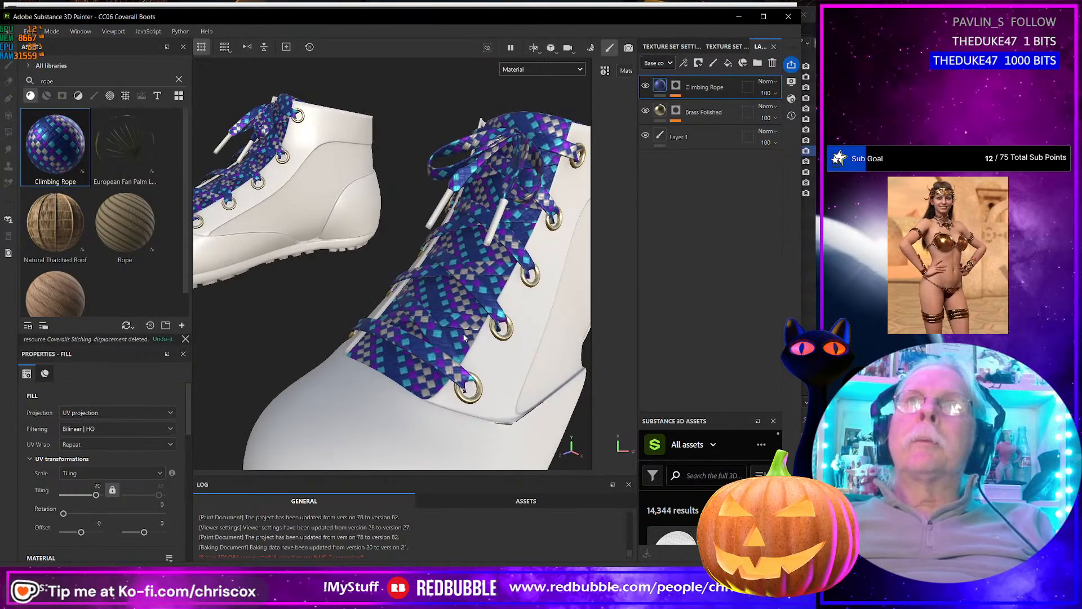
pyautogui.click(676, 86)
pyautogui.click(678, 88)
pyautogui.click(703, 105)
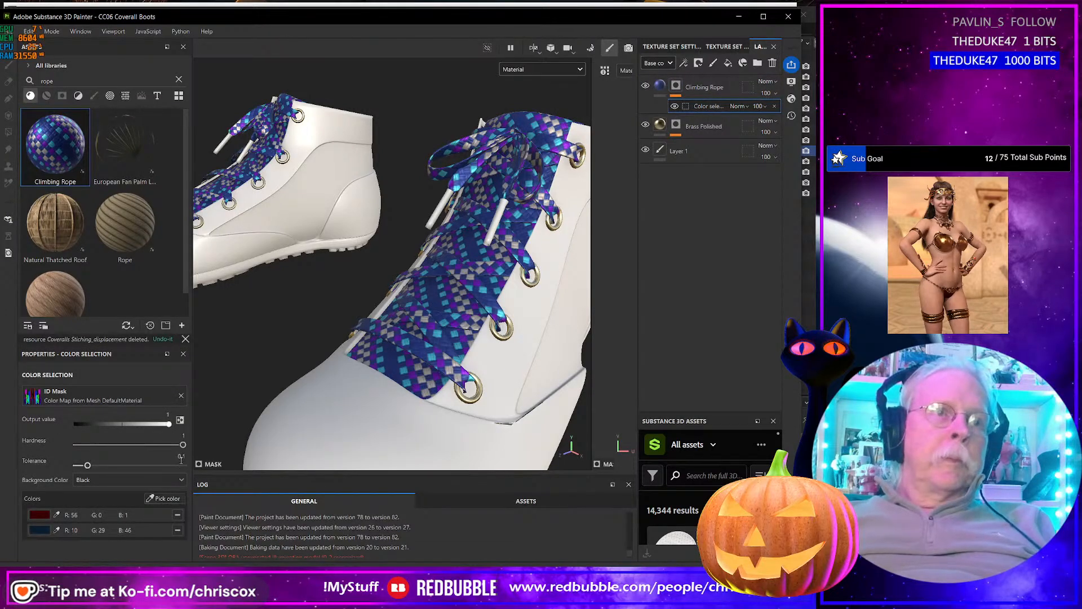
pyautogui.click(181, 457)
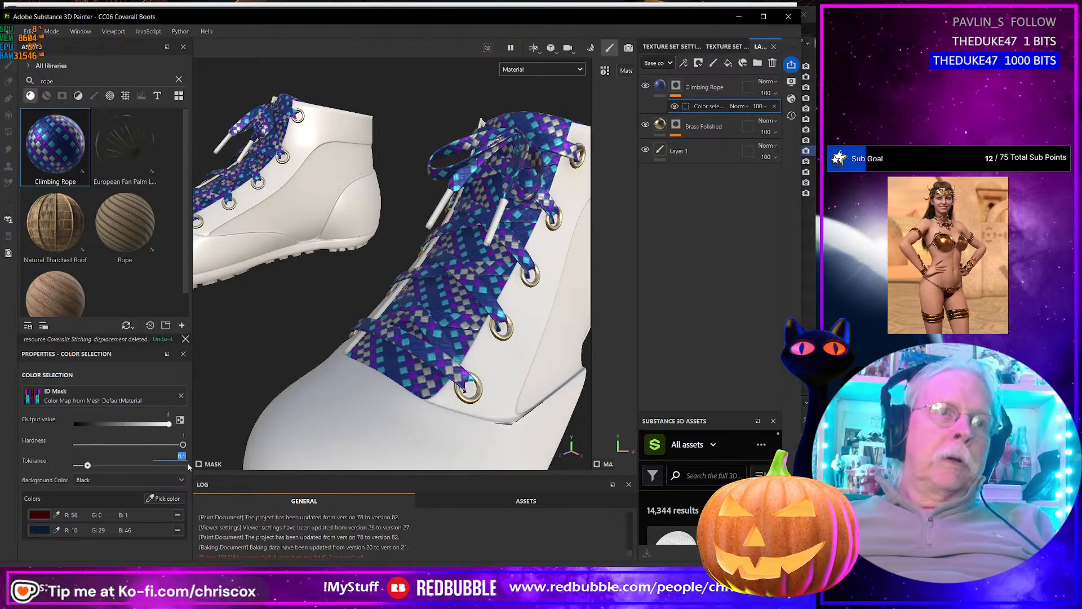
pyautogui.write('0.01')
pyautogui.press('Return')
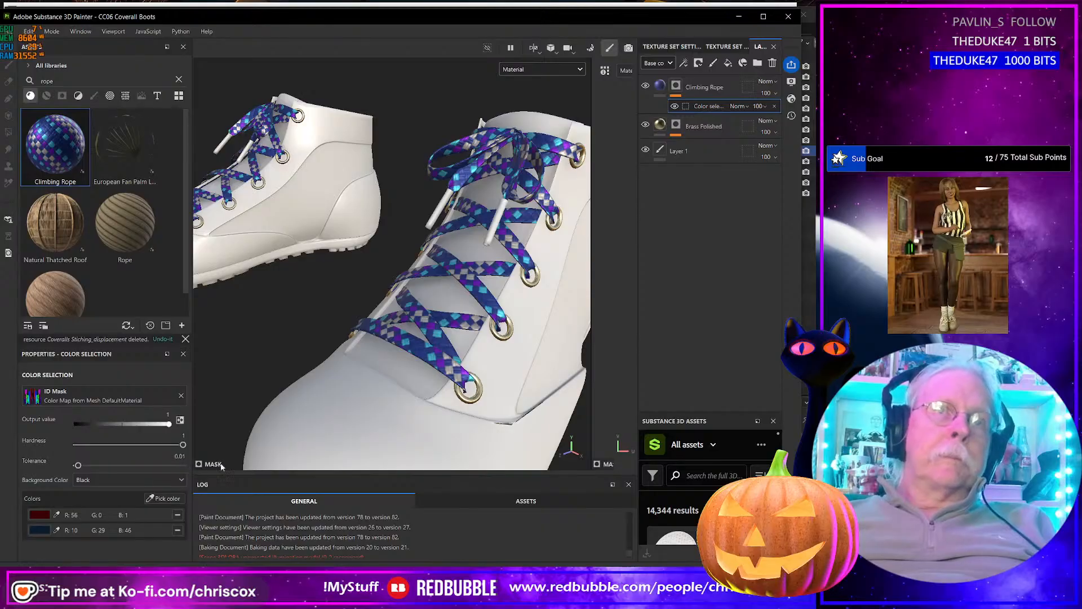
# Step: Set the Climbing Rope fill's UV tiling to 32 for a finer pattern on the laces
pyautogui.keyDown('alt'); pyautogui.moveTo(484, 335); pyautogui.dragTo(476, 404); pyautogui.keyUp('alt')
pyautogui.scroll(2, 475, 404)
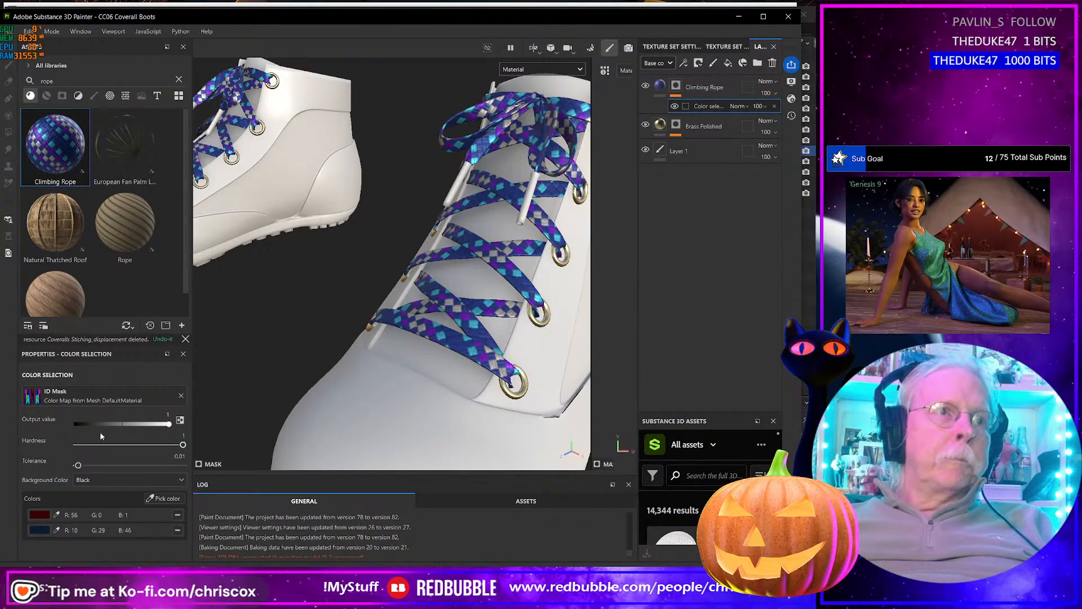
pyautogui.click(660, 86)
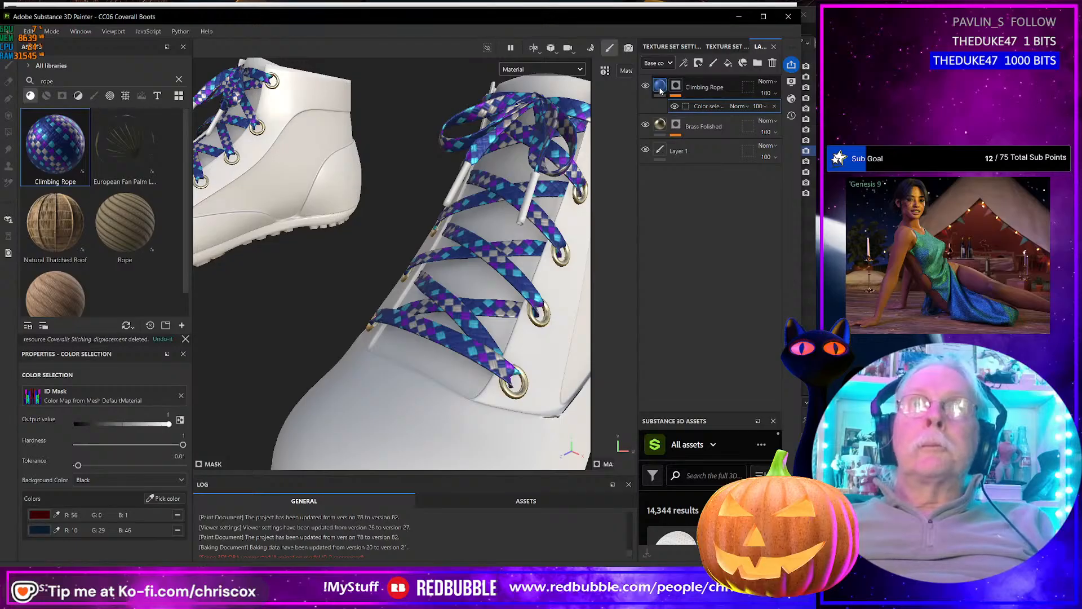
pyautogui.click(95, 486)
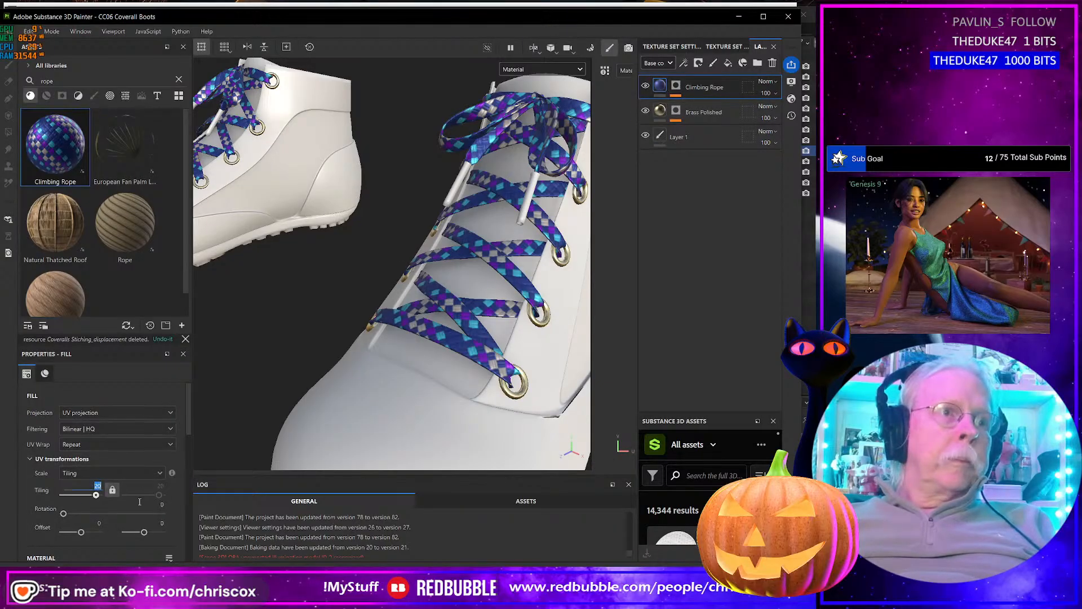
pyautogui.write('32')
pyautogui.press('Return')
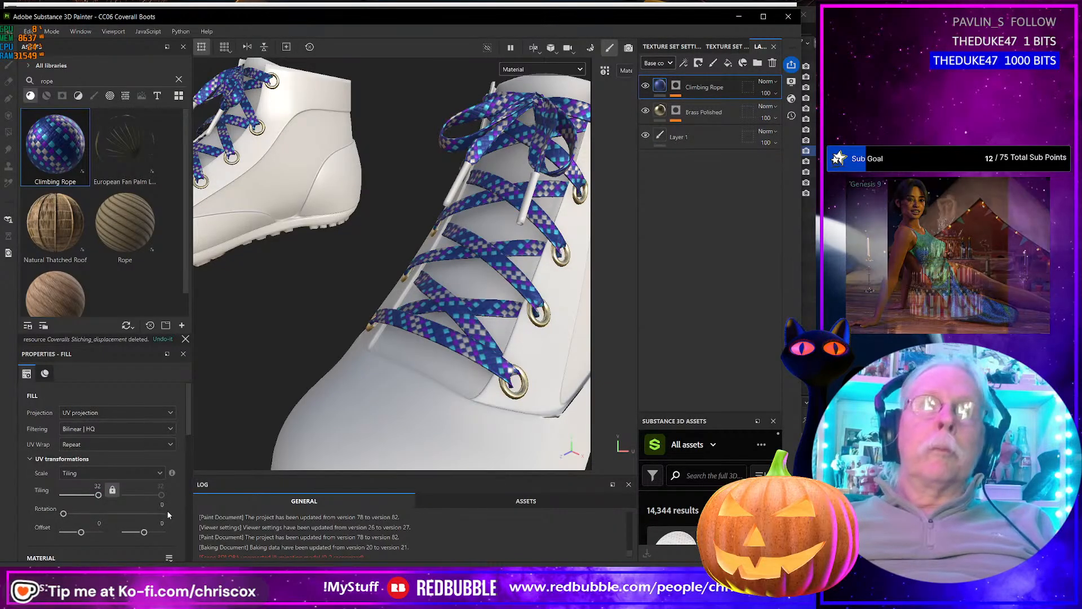
# Step: Change the Climbing Rope material's main color to the muted tan B8AB71
pyautogui.scroll(-5, 69, 475)
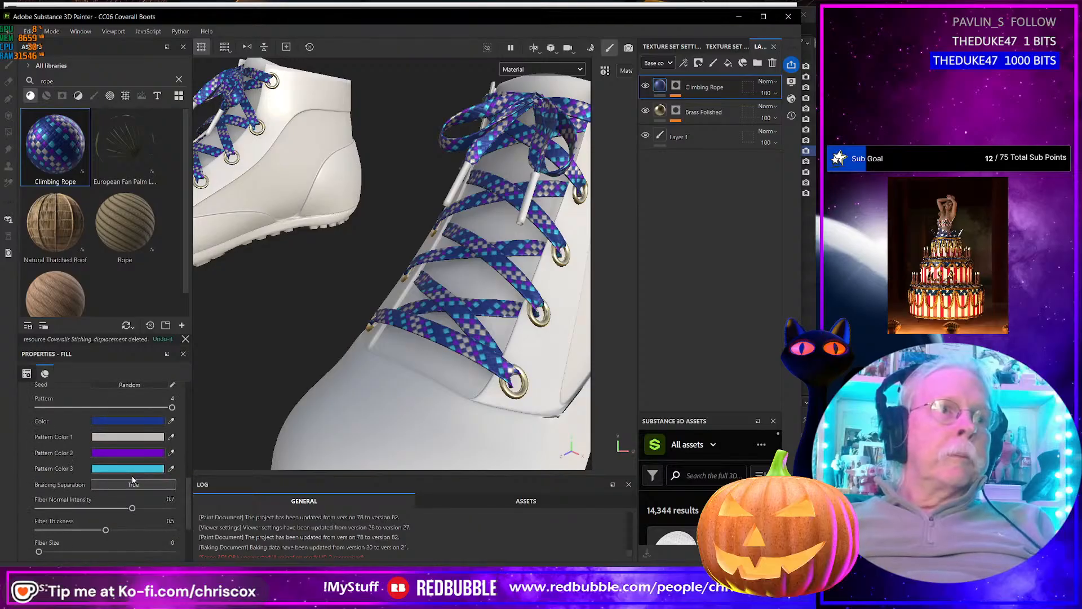
pyautogui.click(128, 422)
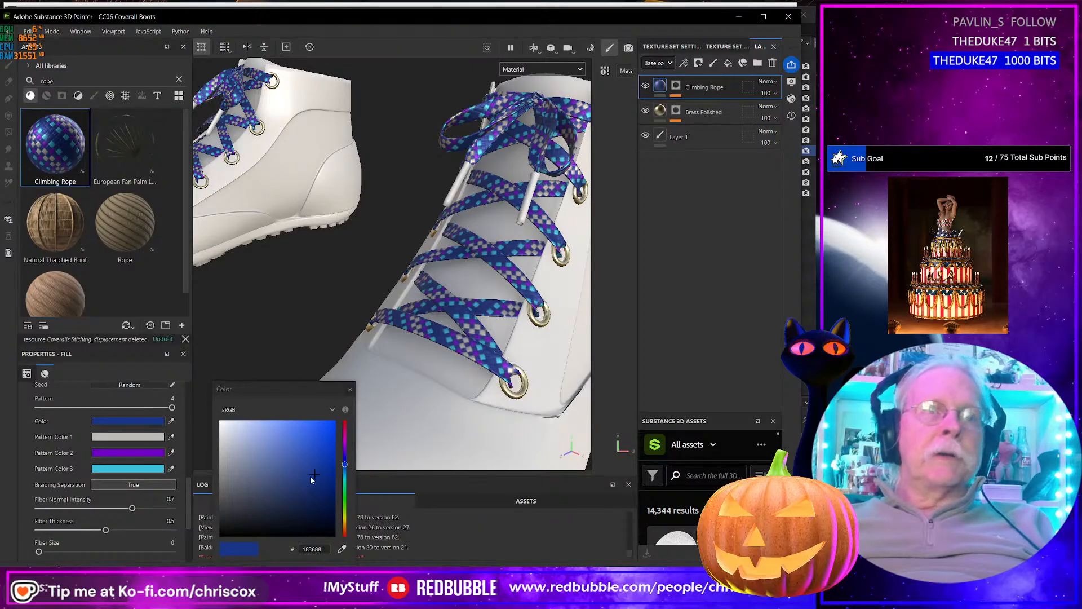
pyautogui.click(345, 517)
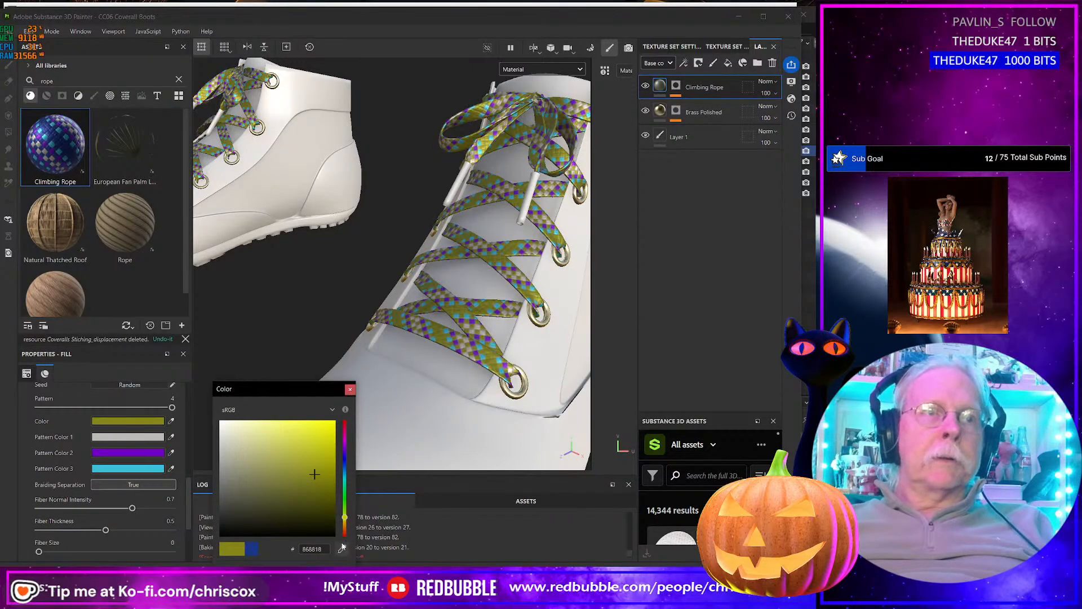
pyautogui.click(345, 520)
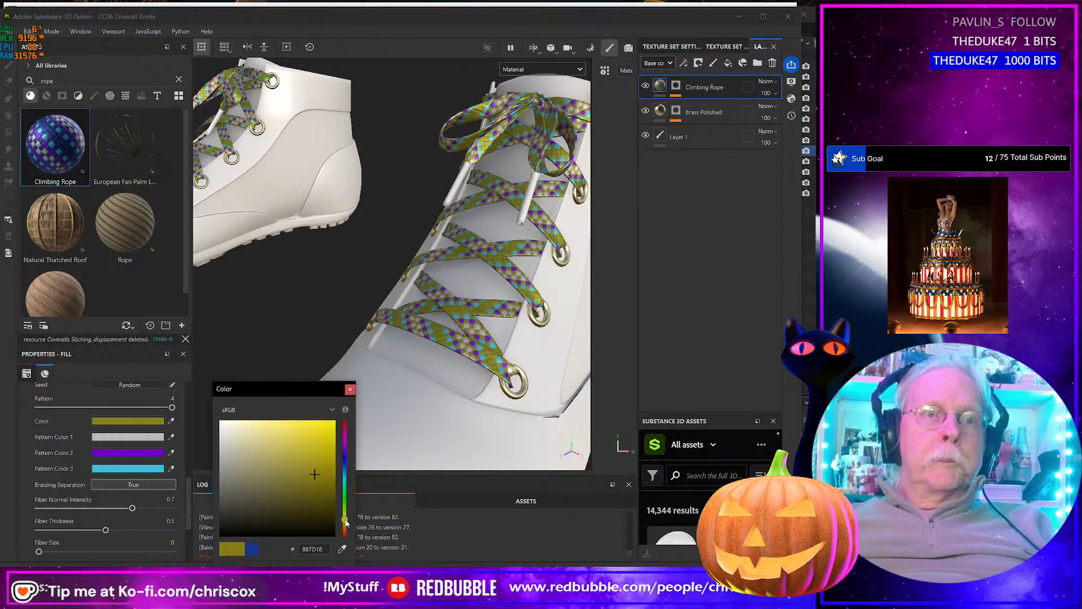
pyautogui.click(260, 449)
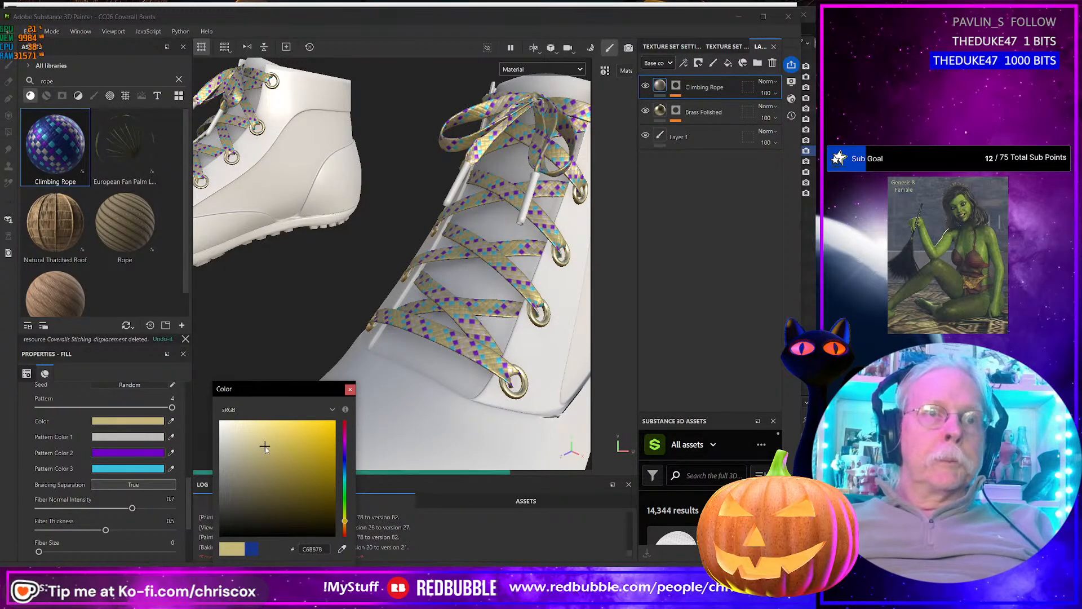
pyautogui.click(267, 454)
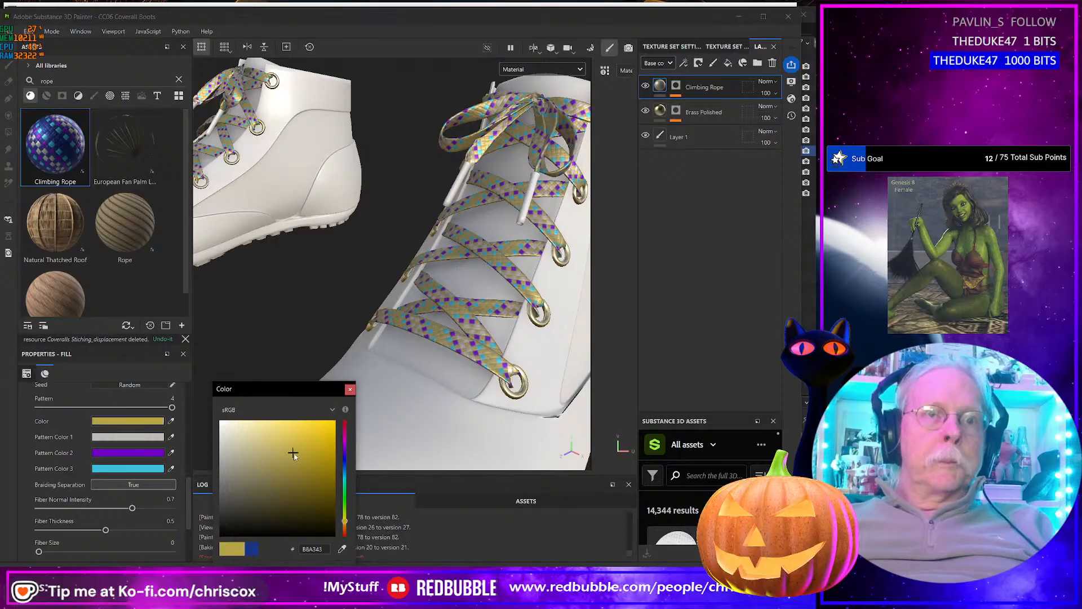
pyautogui.click(291, 459)
pyautogui.click(263, 452)
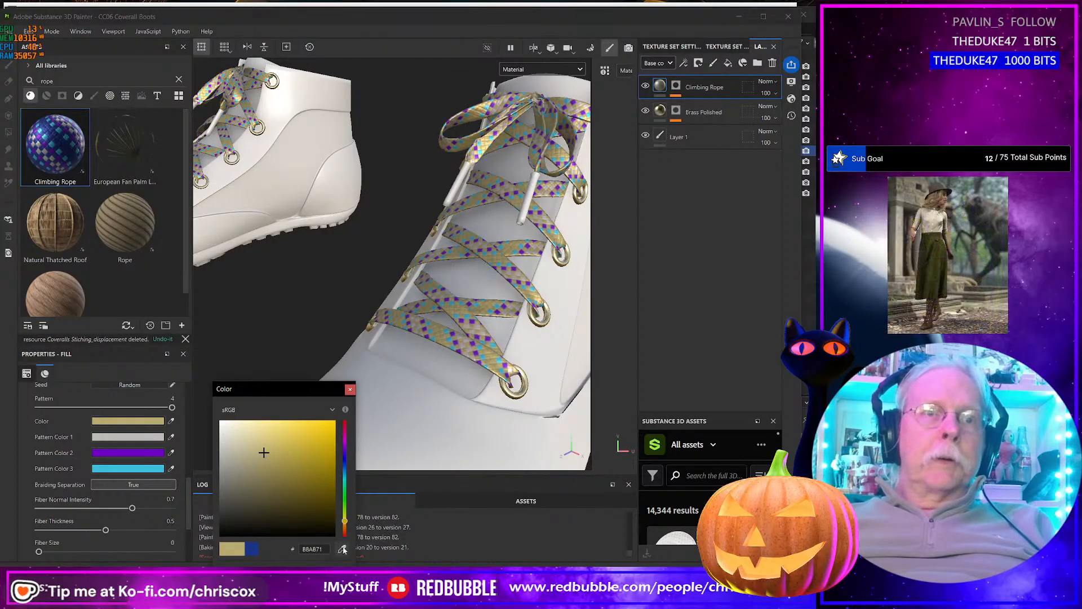
# Step: Sample matching gold and brown shades for the rope: Pattern Color 1 as D1C076, Pattern Color 2 as 9A883C and Pattern Color 3 as 5C4F19
pyautogui.click(171, 436)
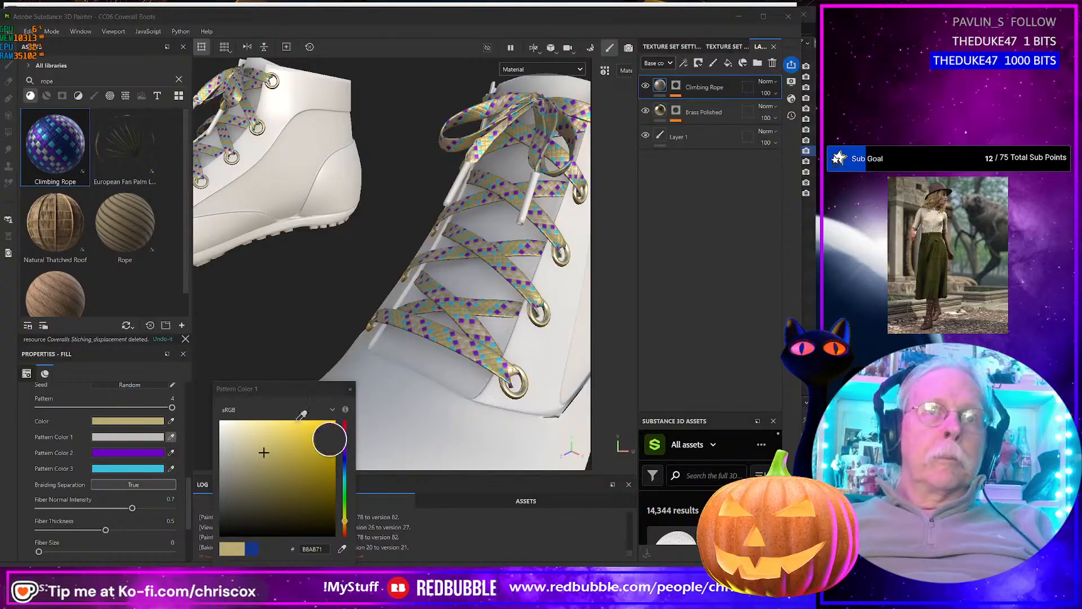
pyautogui.click(292, 460)
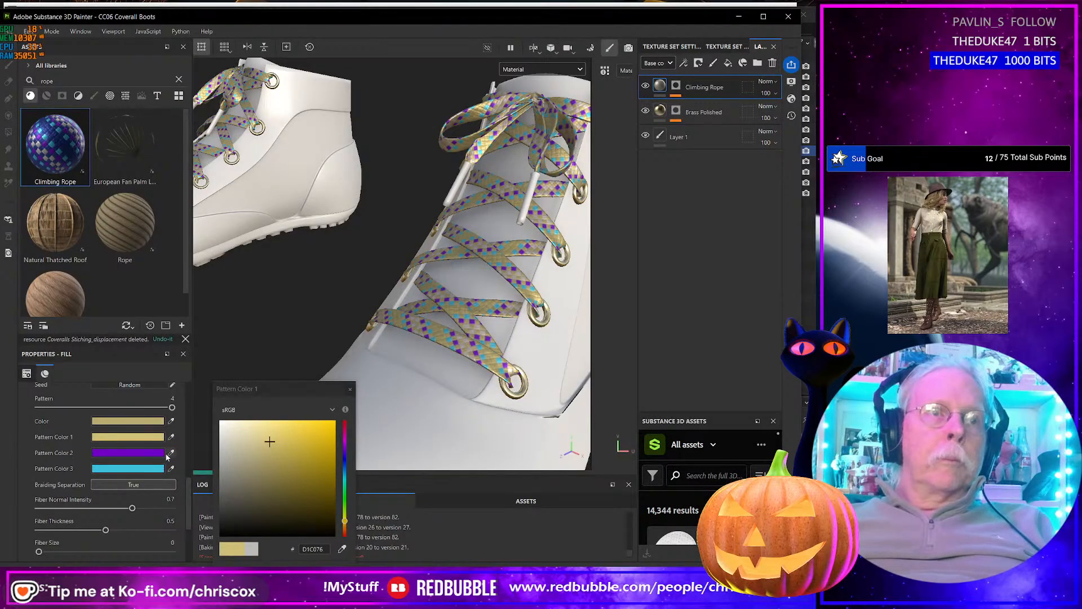
pyautogui.click(171, 453)
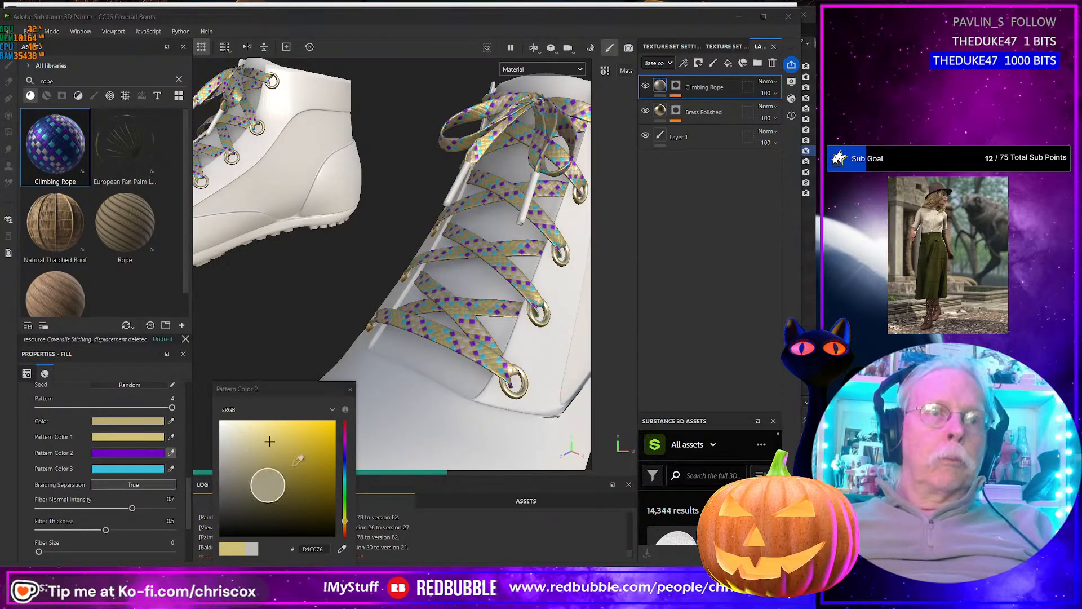
pyautogui.click(312, 486)
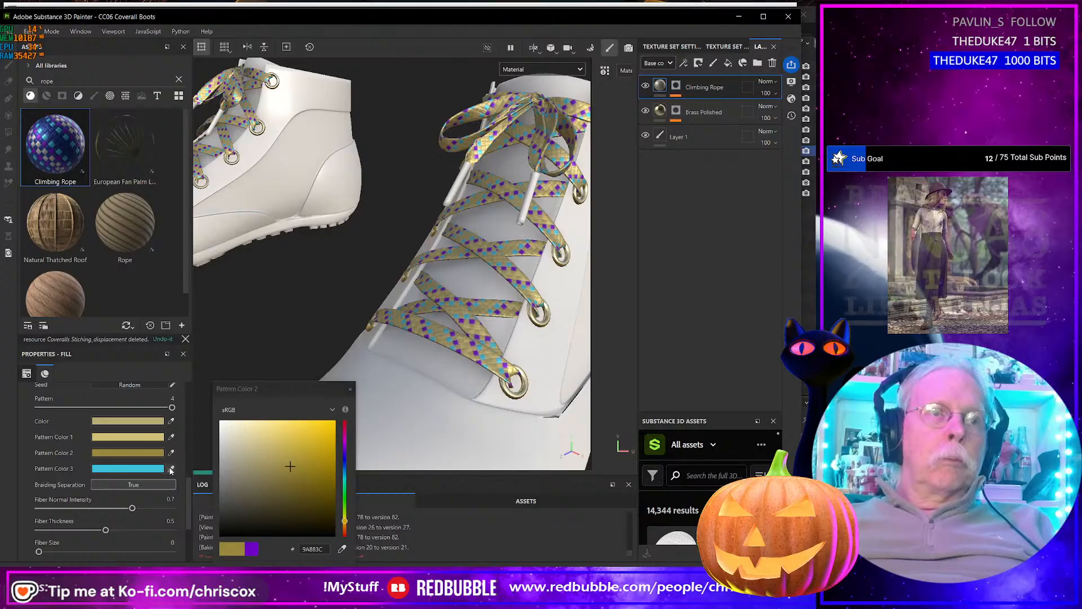
pyautogui.click(170, 469)
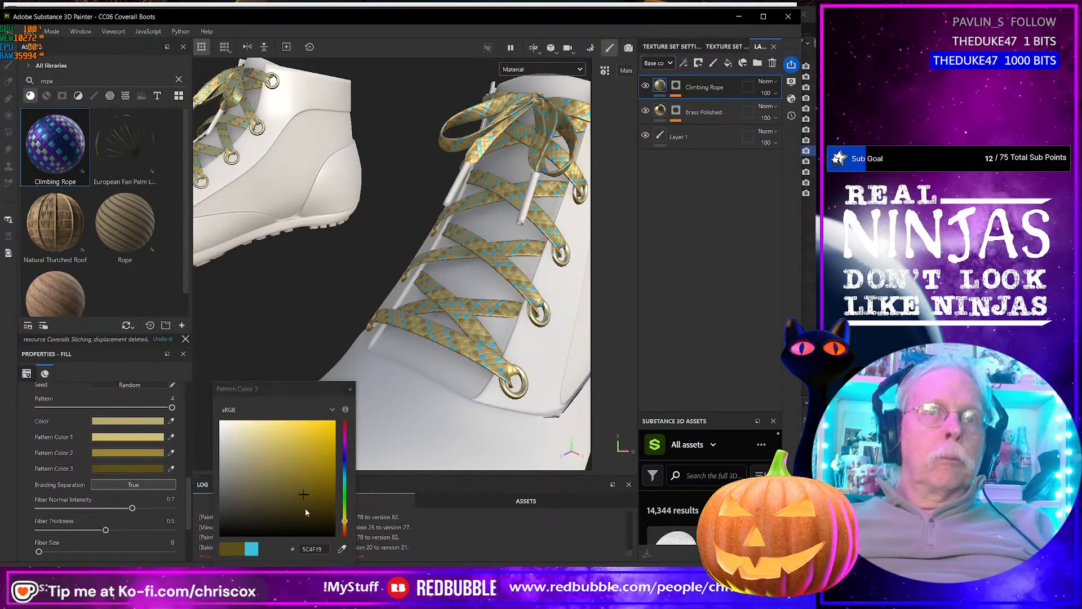
pyautogui.click(308, 491)
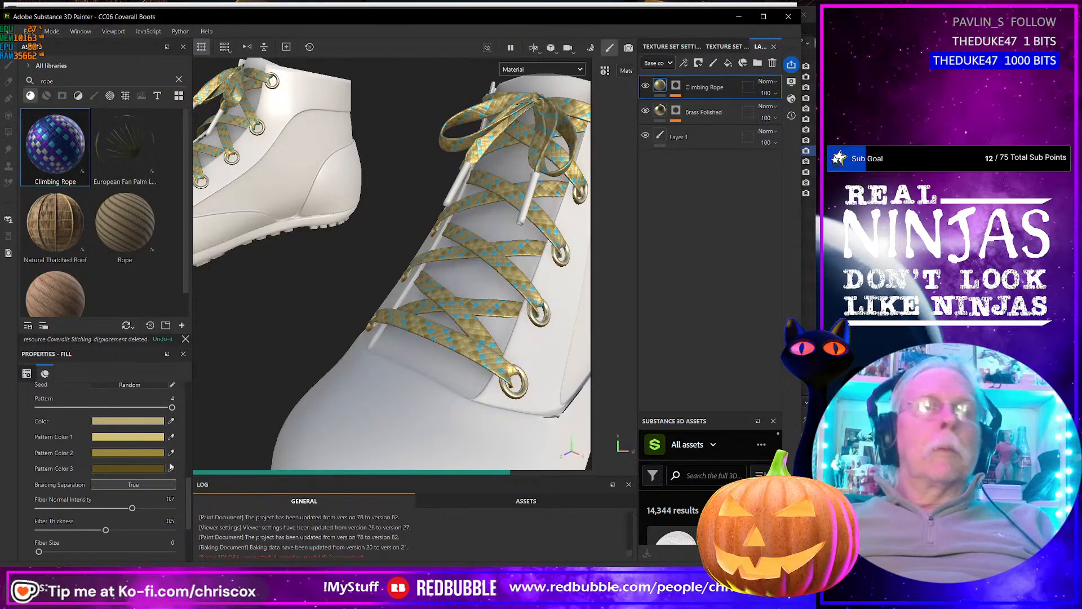
pyautogui.scroll(-6, 494, 373)
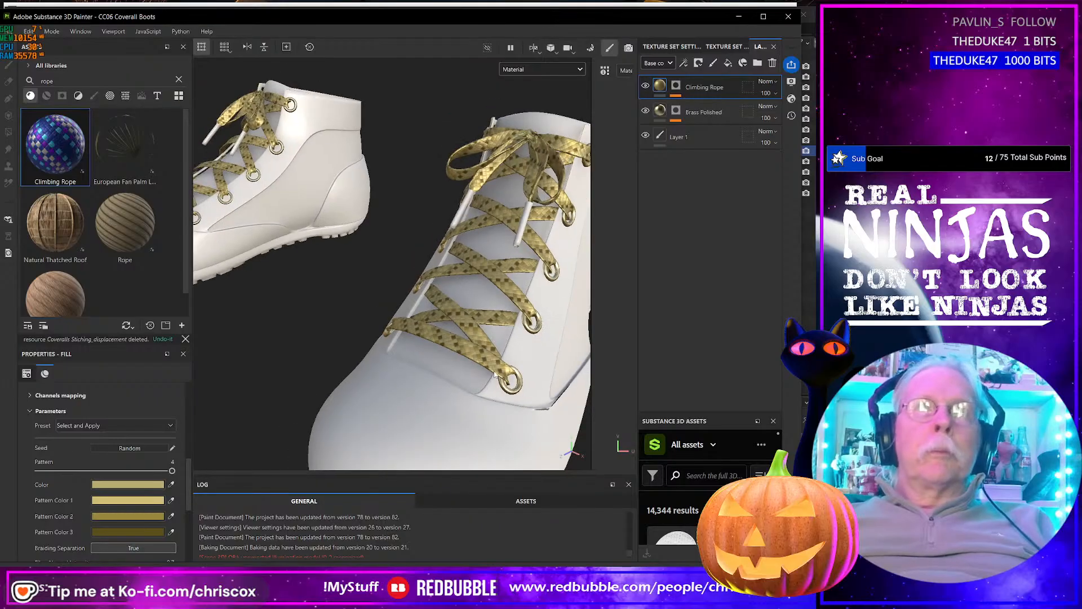
pyautogui.scroll(2, 453, 401)
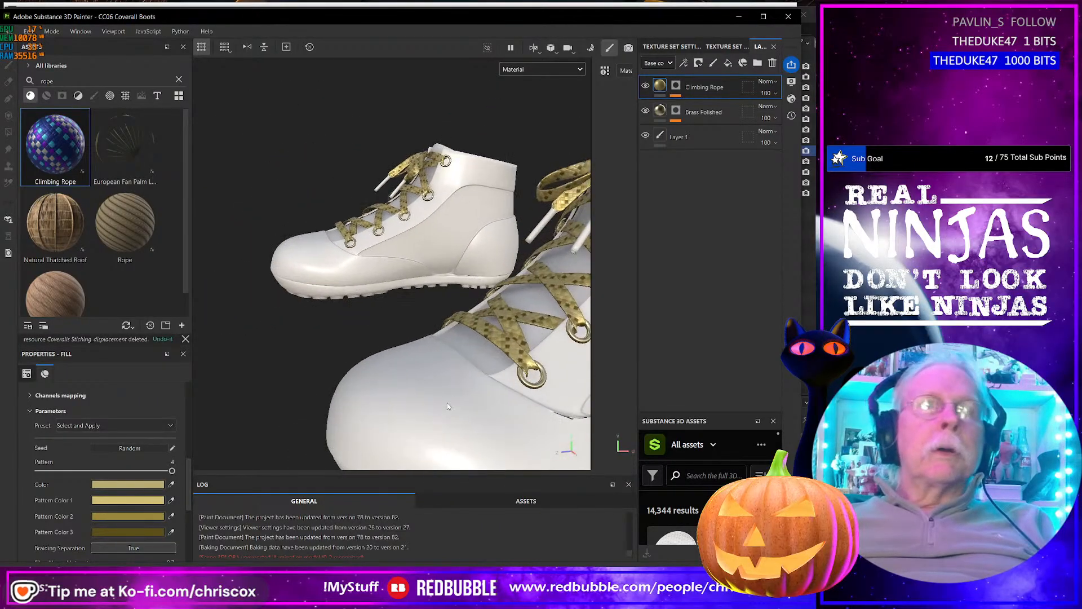
pyautogui.scroll(-1, 124, 237)
# Step: Search the assets for leather and apply the Leather Calf Grain smart material to the boot's side panel by ID colour
pyautogui.moveTo(63, 81); pyautogui.dragTo(9, 78)
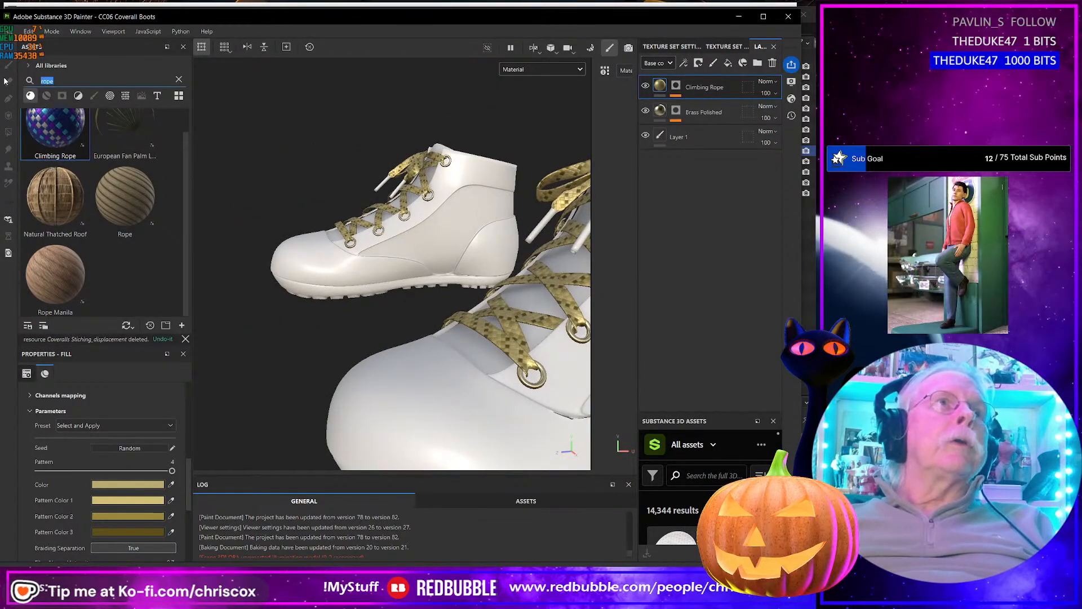
pyautogui.write('leather')
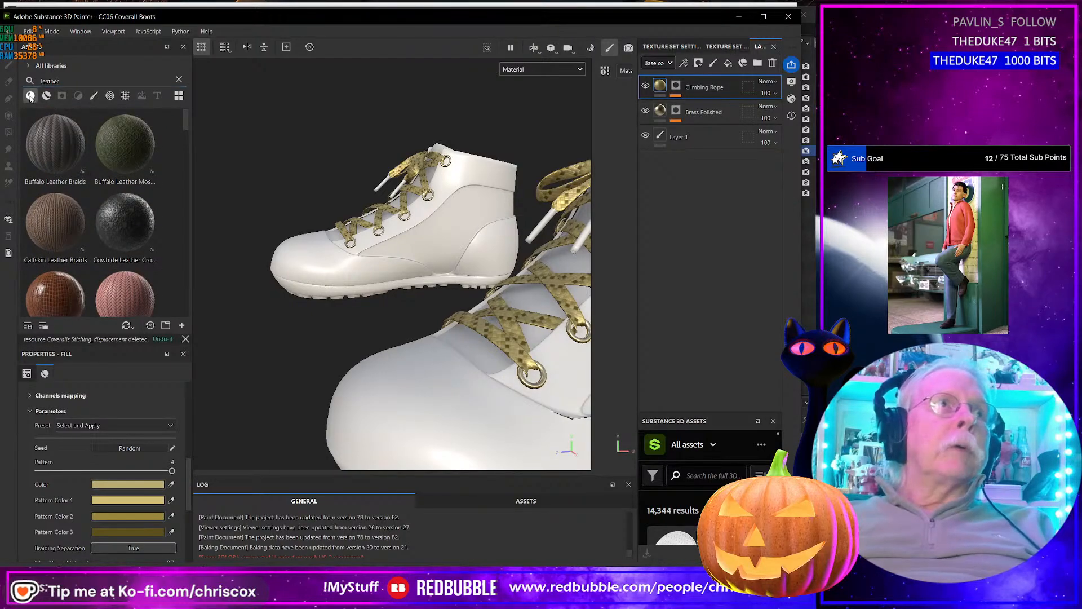
pyautogui.scroll(-4, 73, 169)
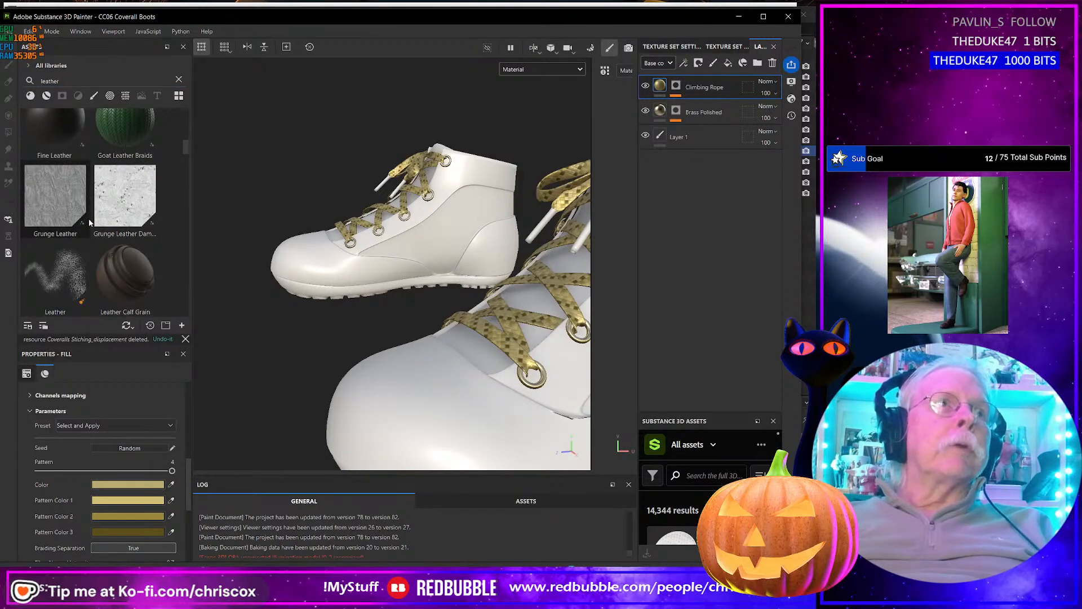
pyautogui.moveTo(133, 283); pyautogui.dragTo(434, 241)
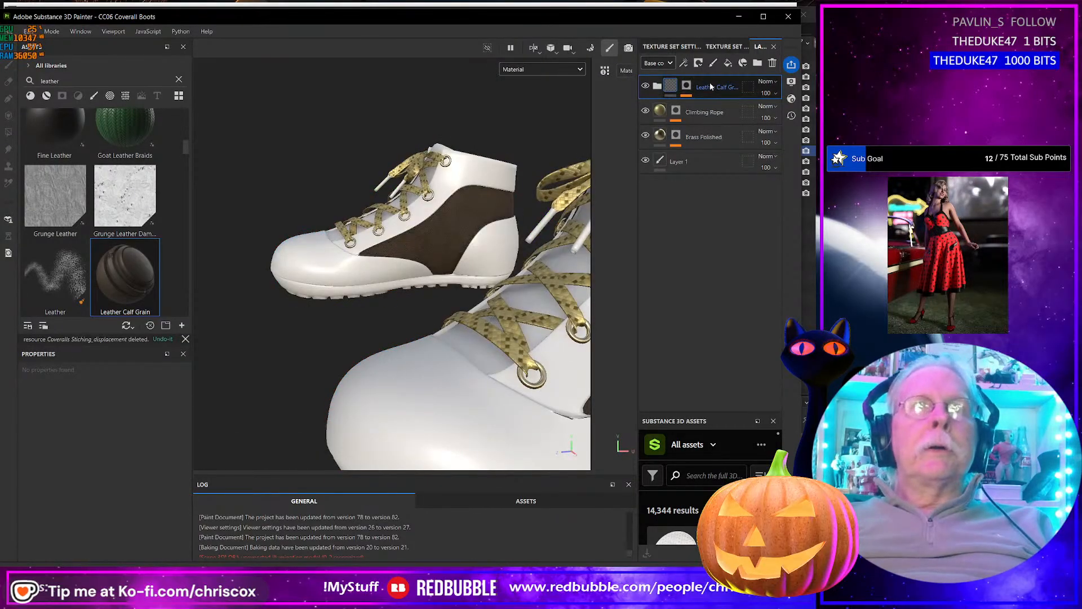
# Step: Add the ID colours of the cyan toe section and dark purple eyelet upper to the Leather Calf Grain mask's colour selection
pyautogui.click(687, 86)
pyautogui.click(687, 88)
pyautogui.click(709, 107)
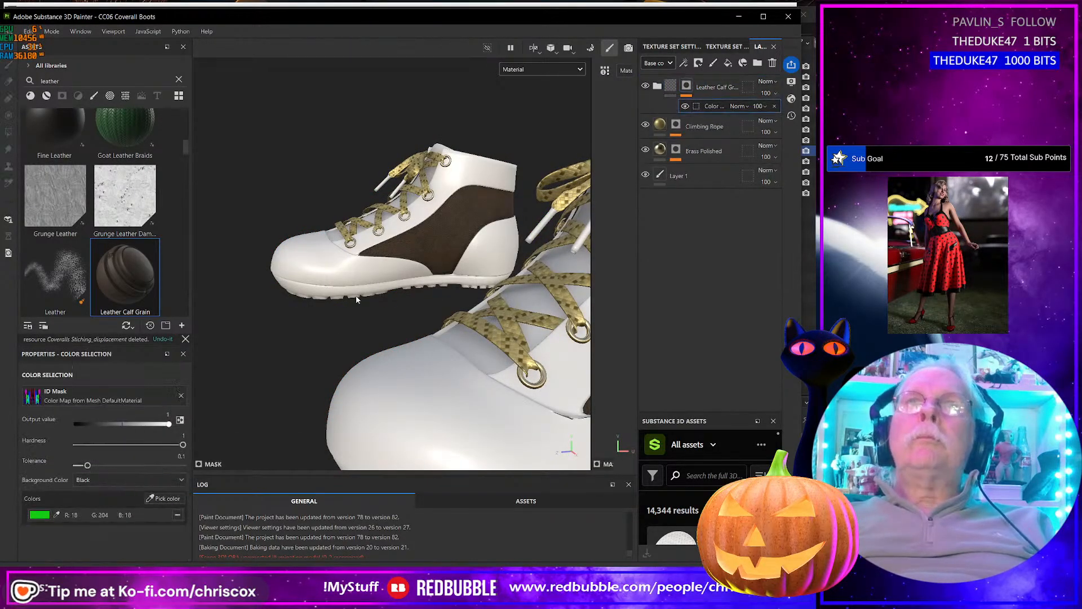
pyautogui.click(164, 498)
pyautogui.click(430, 398)
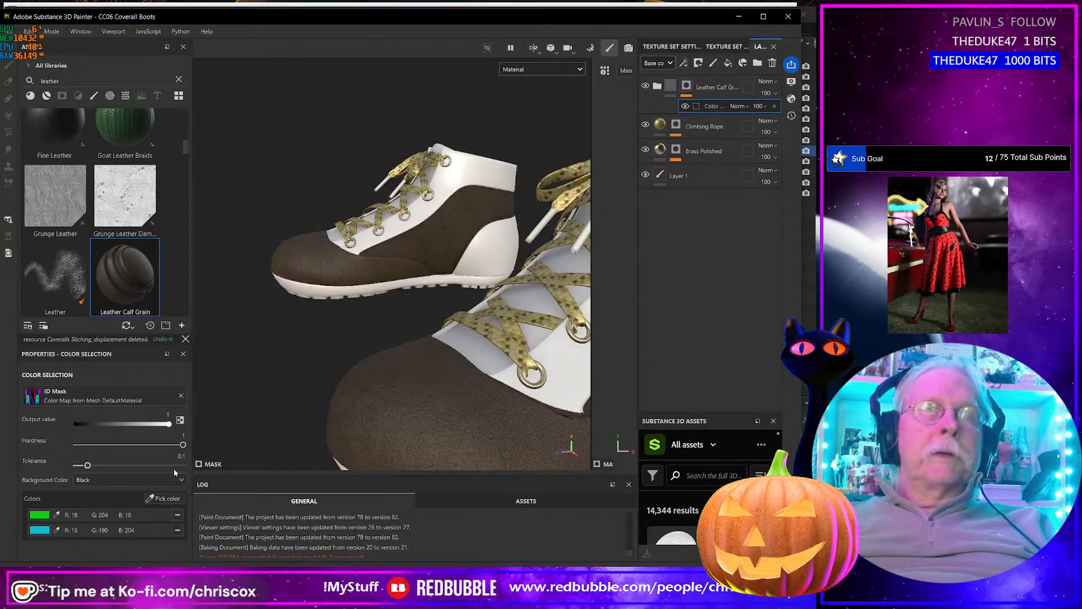
pyautogui.click(163, 499)
pyautogui.click(439, 204)
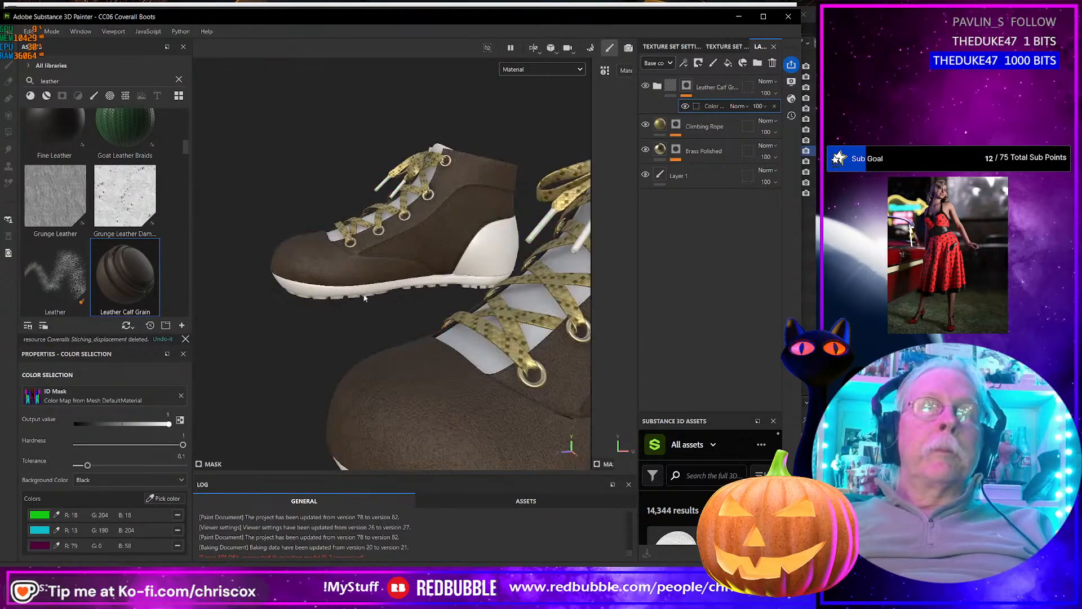
# Step: Extend the Leather Calf Grain mask to the magenta heel panel and the dark blue tongue by picking their ID colours
pyautogui.click(163, 498)
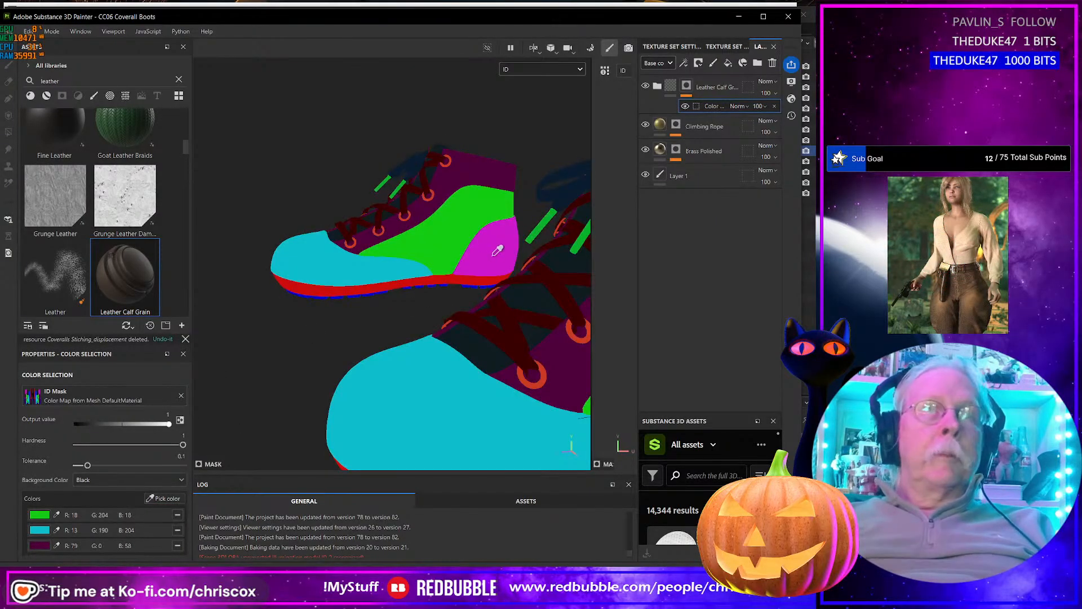
pyautogui.click(497, 250)
pyautogui.click(158, 499)
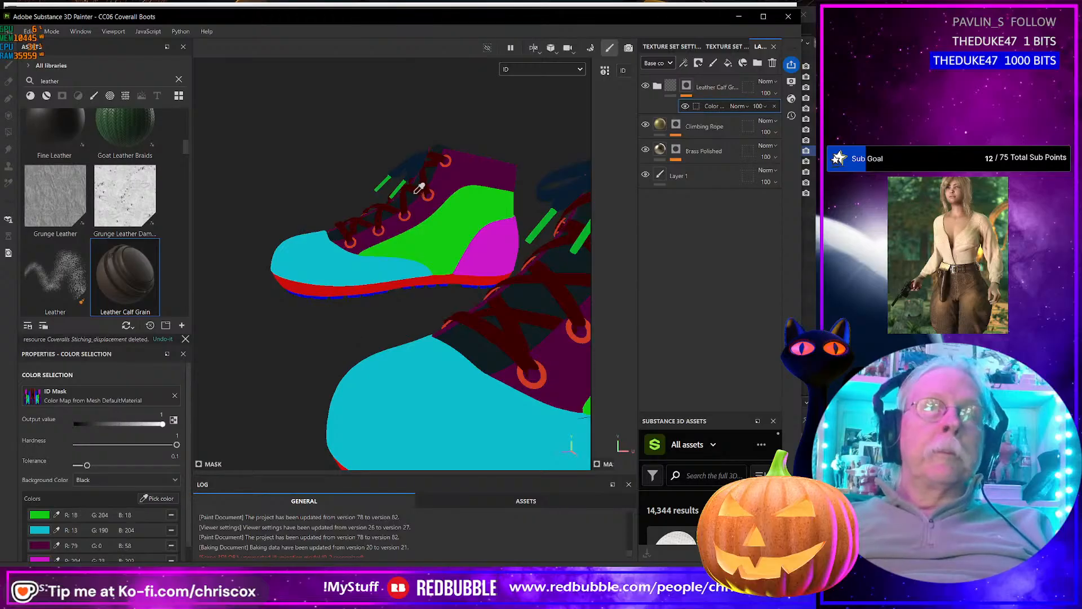
pyautogui.click(417, 191)
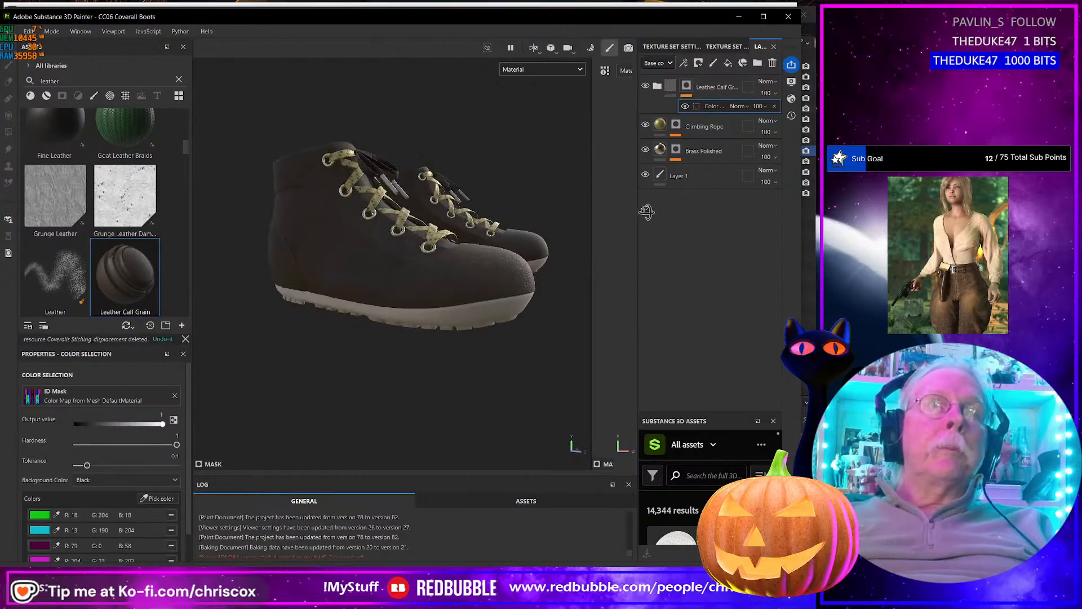
# Step: Search the assets for rubb and apply the Dirty Rubber Floor material to the boot's red sole rim by ID colour
pyautogui.keyDown('alt'); pyautogui.moveTo(647, 212); pyautogui.dragTo(450, 206); pyautogui.keyUp('alt')
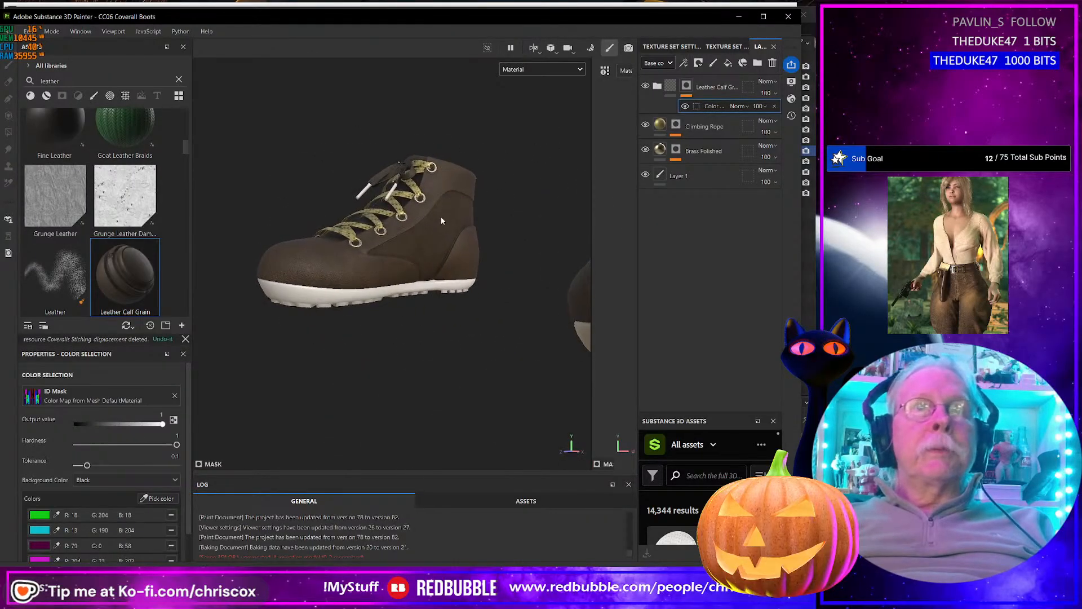
pyautogui.press('f')
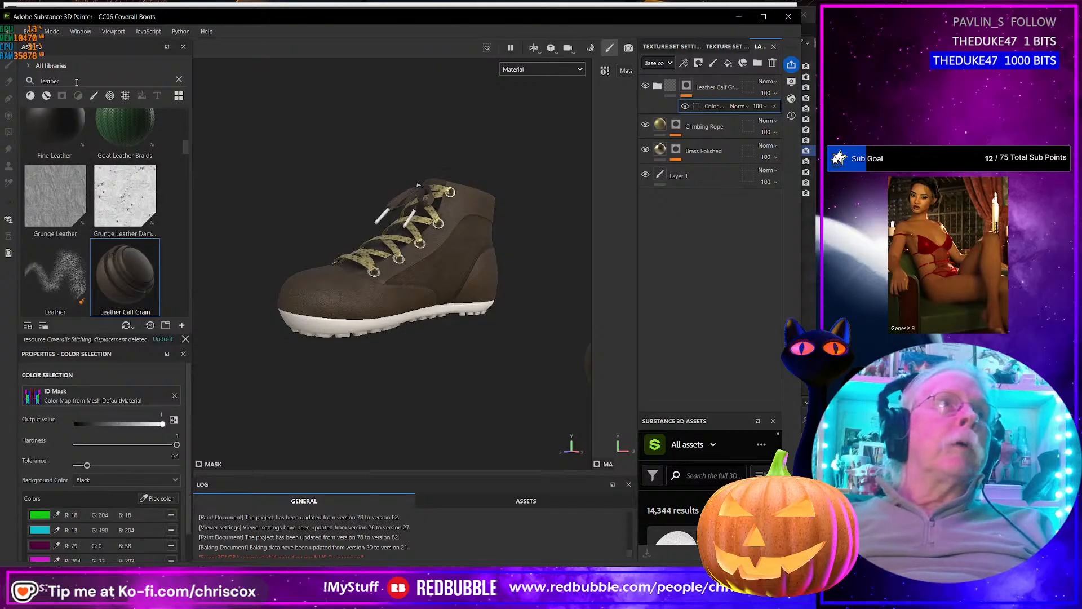
pyautogui.write('ru')
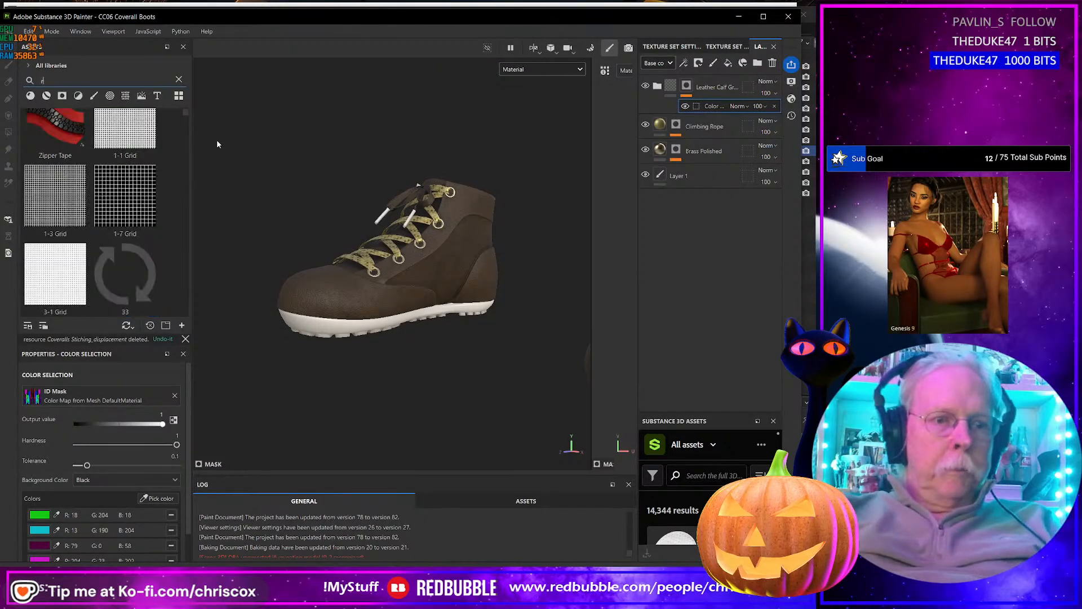
pyautogui.write('bb')
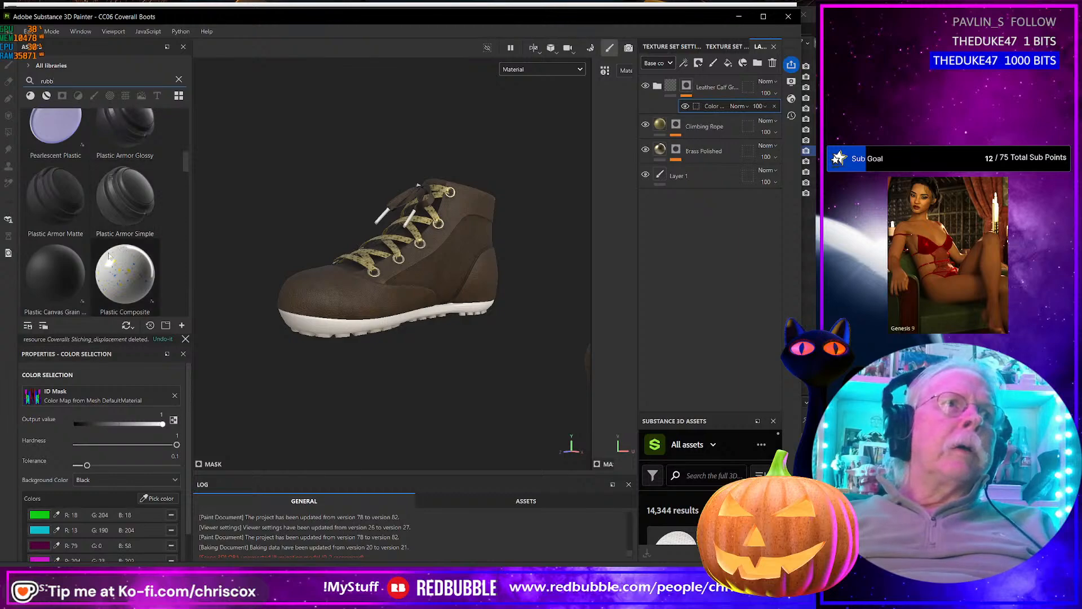
pyautogui.scroll(5, 111, 256)
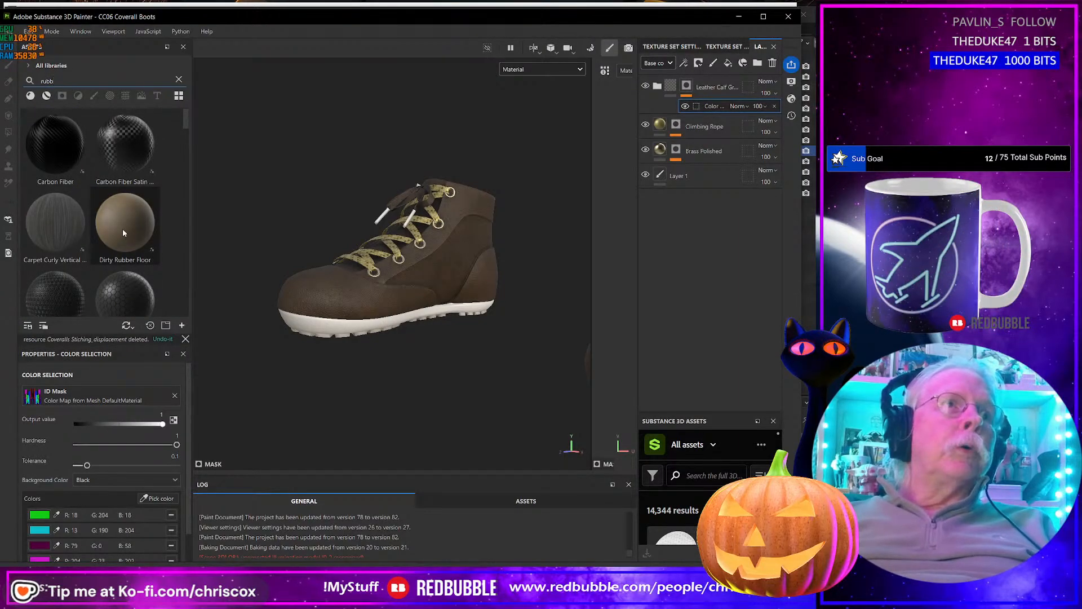
pyautogui.moveTo(123, 236); pyautogui.dragTo(319, 330)
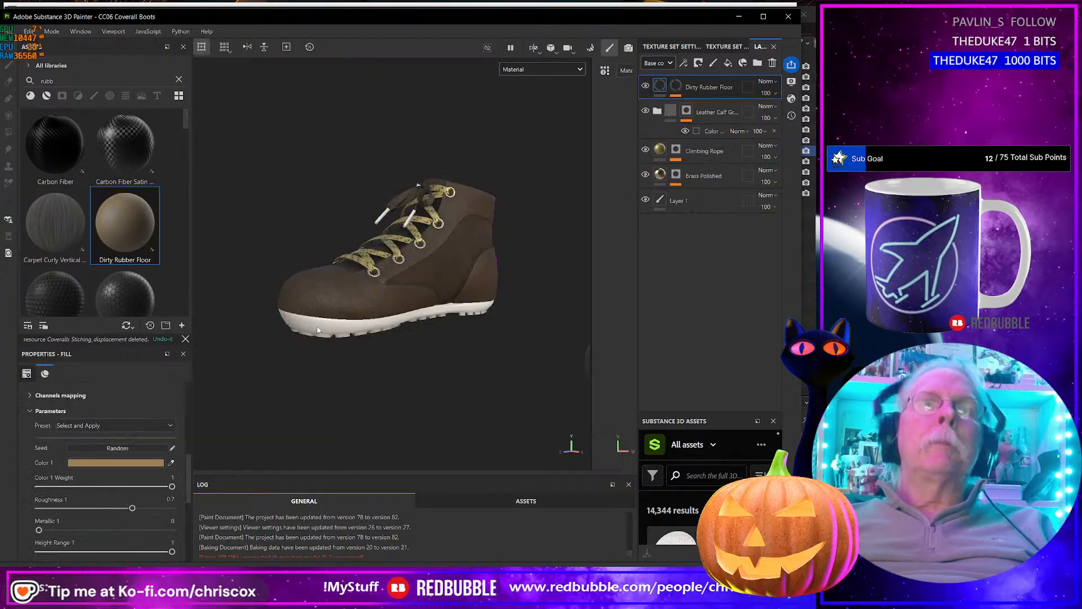
# Step: Set the UV tiling of the Dirty Rubber Floor fill to 61
pyautogui.keyDown('alt'); pyautogui.moveTo(327, 271); pyautogui.dragTo(339, 338); pyautogui.keyUp('alt')
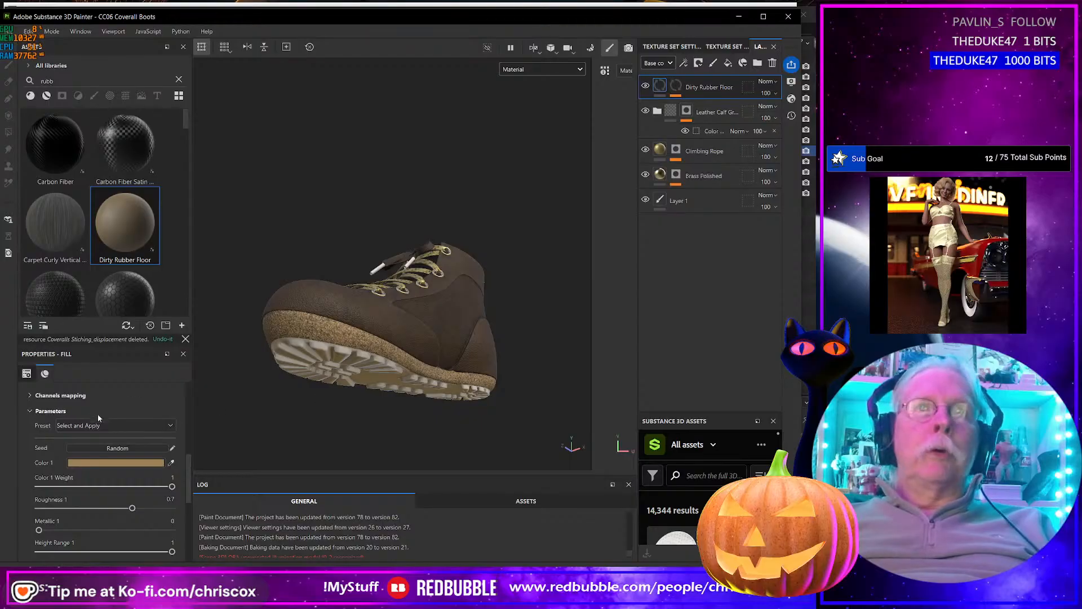
pyautogui.scroll(5, 101, 423)
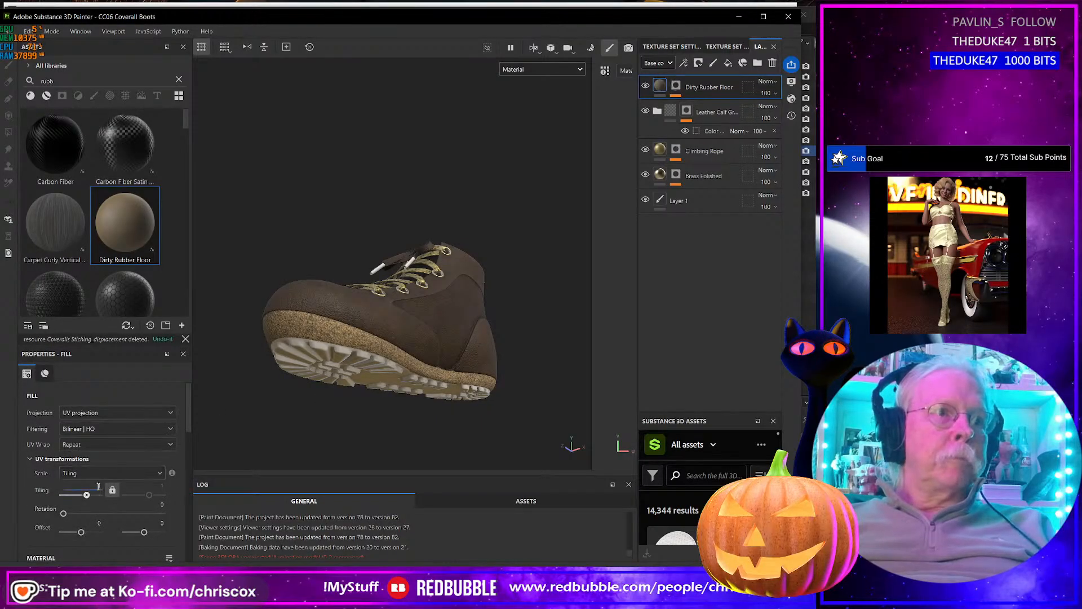
pyautogui.click(110, 489)
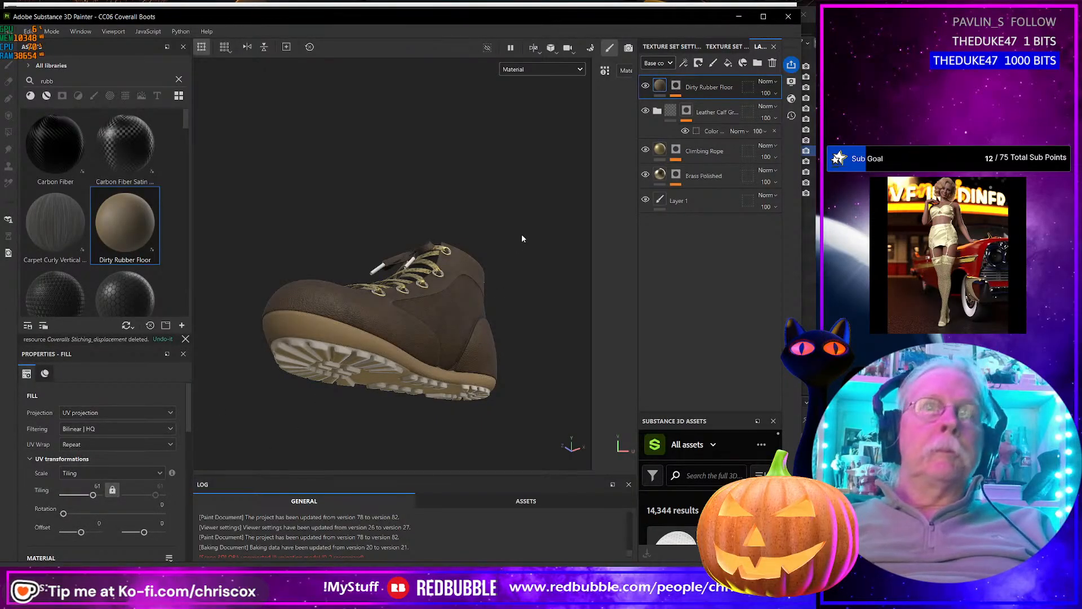
# Step: Add both blue ID colours of the treaded outsole to the Dirty Rubber Floor mask's colour selection
pyautogui.click(674, 88)
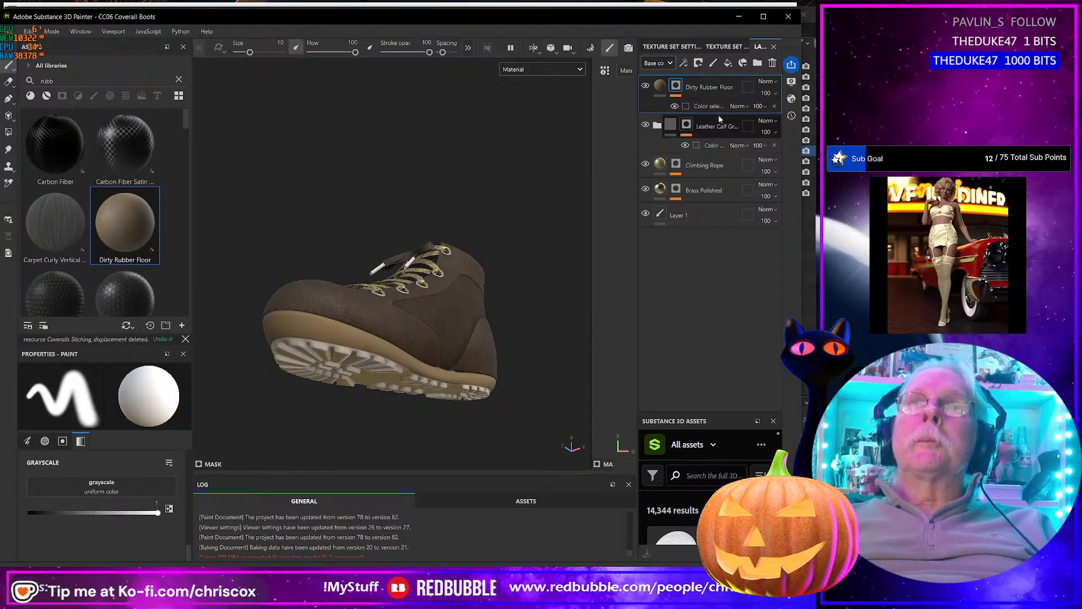
pyautogui.click(714, 108)
pyautogui.click(164, 499)
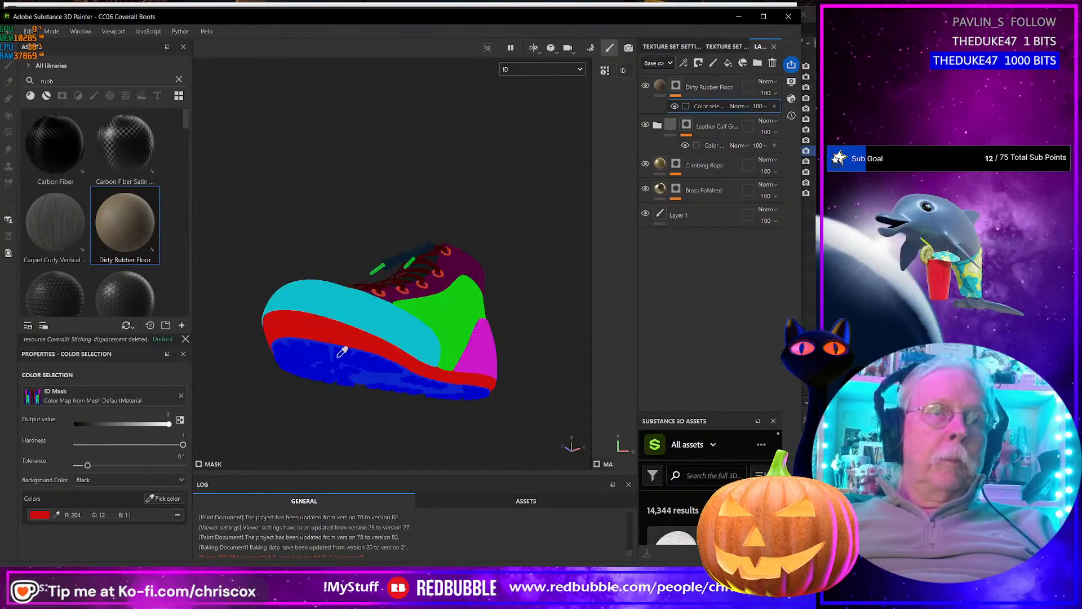
pyautogui.click(340, 354)
pyautogui.click(164, 499)
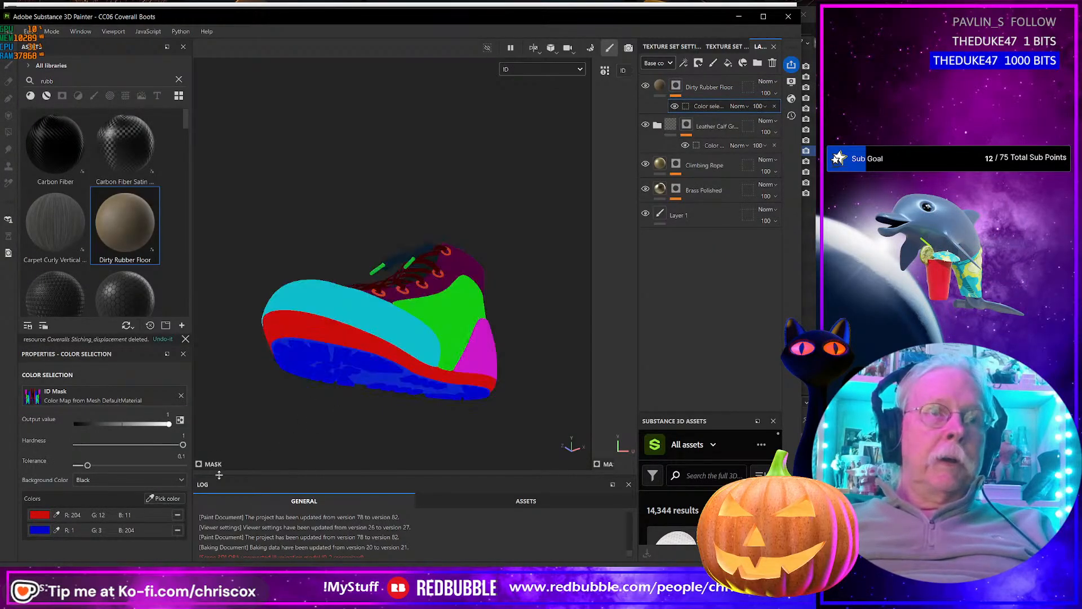
pyautogui.click(332, 344)
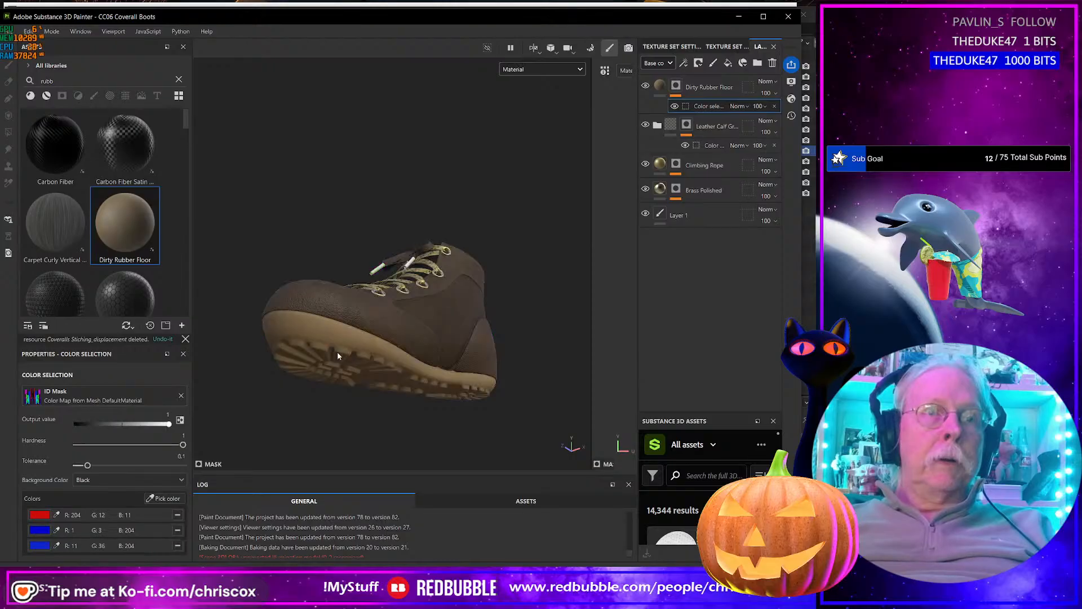
# Step: Search the assets for plast and apply the Glossy Vinyl material to the lace tips by ID colour
pyautogui.keyDown('alt'); pyautogui.moveTo(337, 350); pyautogui.dragTo(314, 390); pyautogui.keyUp('alt')
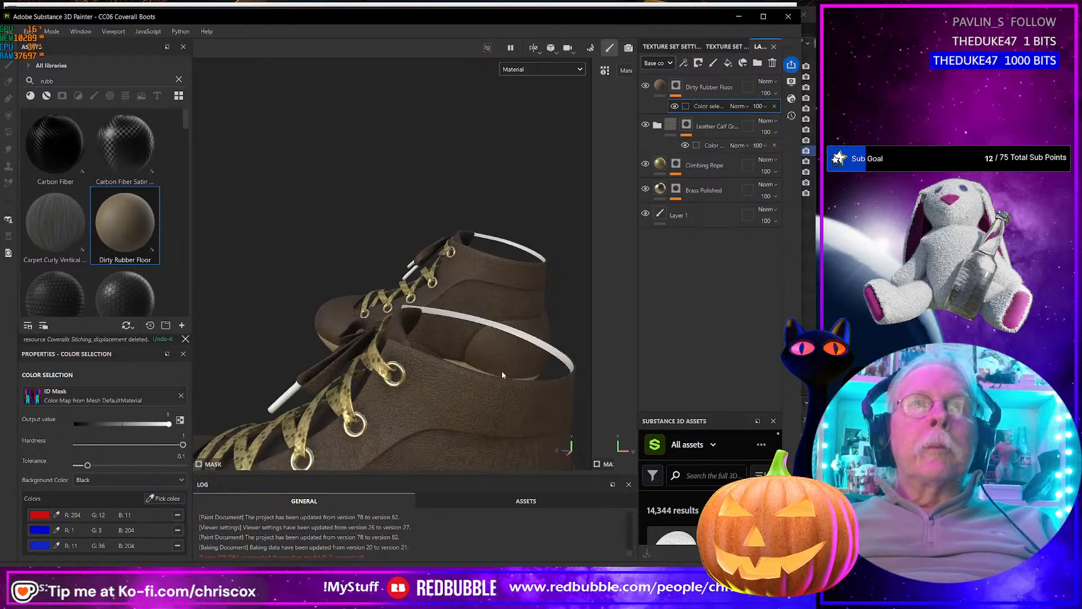
pyautogui.keyDown('alt'); pyautogui.moveTo(522, 339); pyautogui.dragTo(426, 373); pyautogui.keyUp('alt')
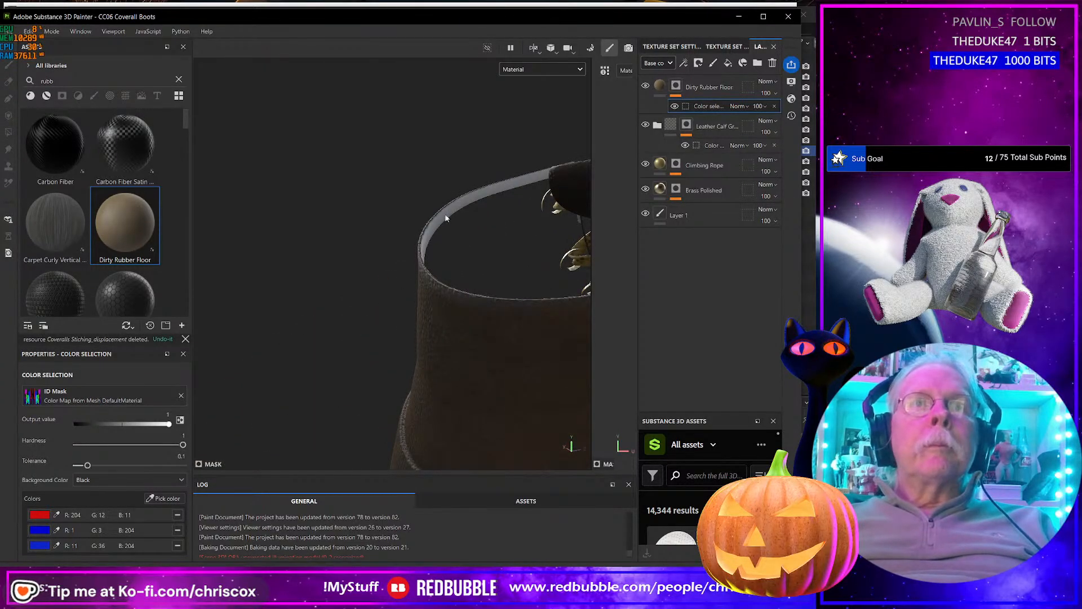
pyautogui.keyDown('alt'); pyautogui.moveTo(538, 204); pyautogui.dragTo(423, 304); pyautogui.keyUp('alt')
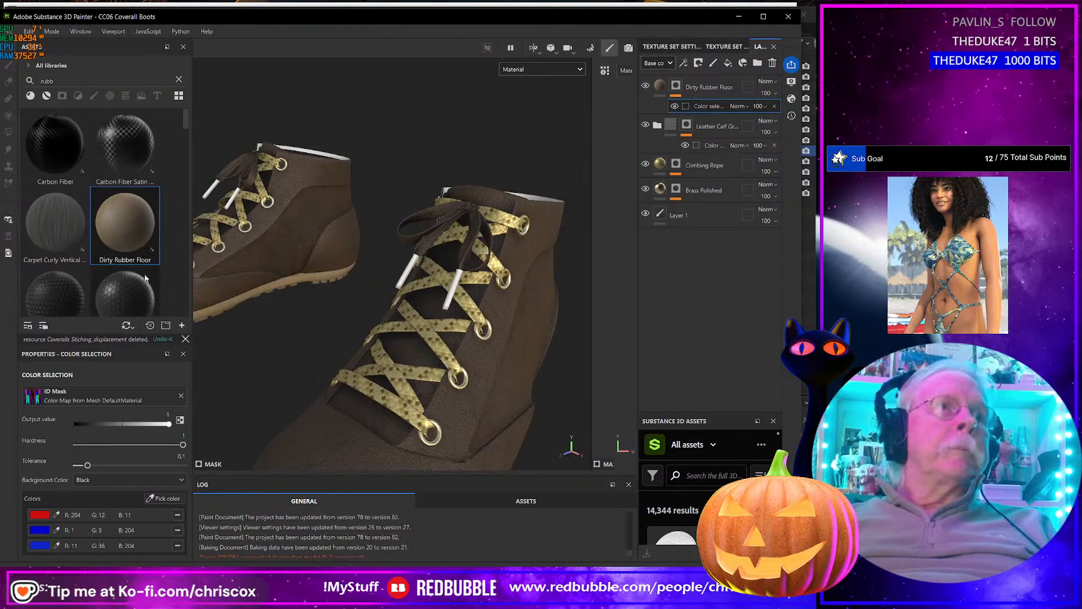
pyautogui.doubleClick(73, 80)
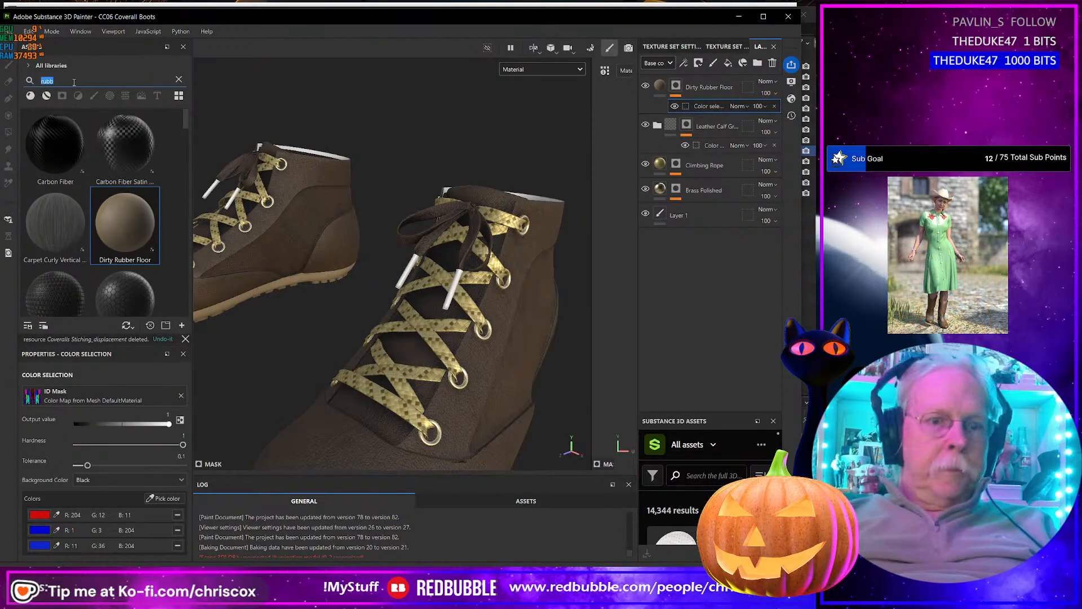
pyautogui.write('plast')
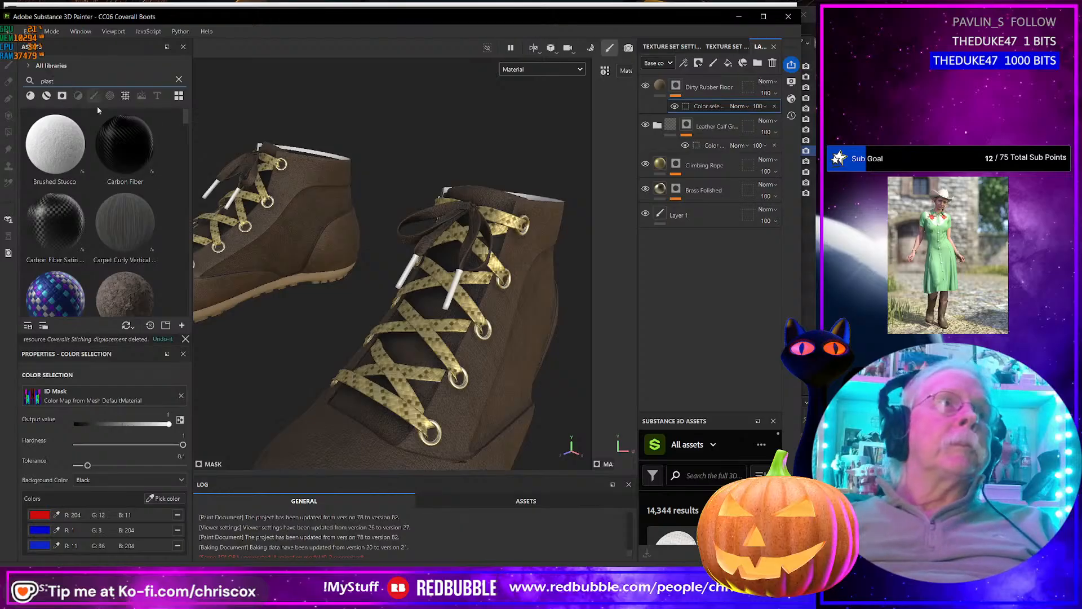
pyautogui.scroll(-5, 124, 199)
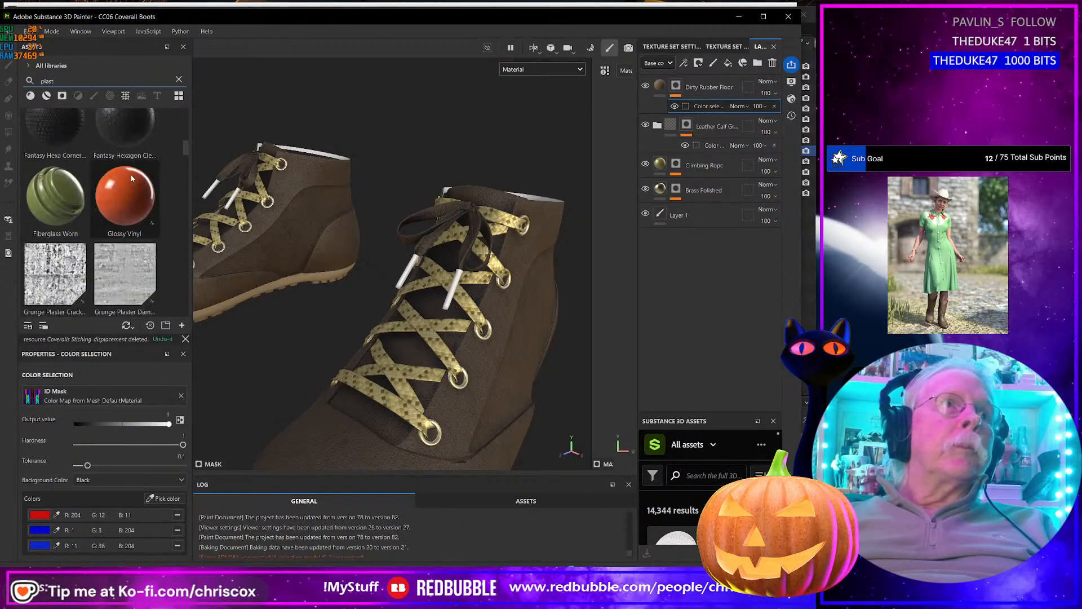
pyautogui.moveTo(130, 177); pyautogui.dragTo(449, 304)
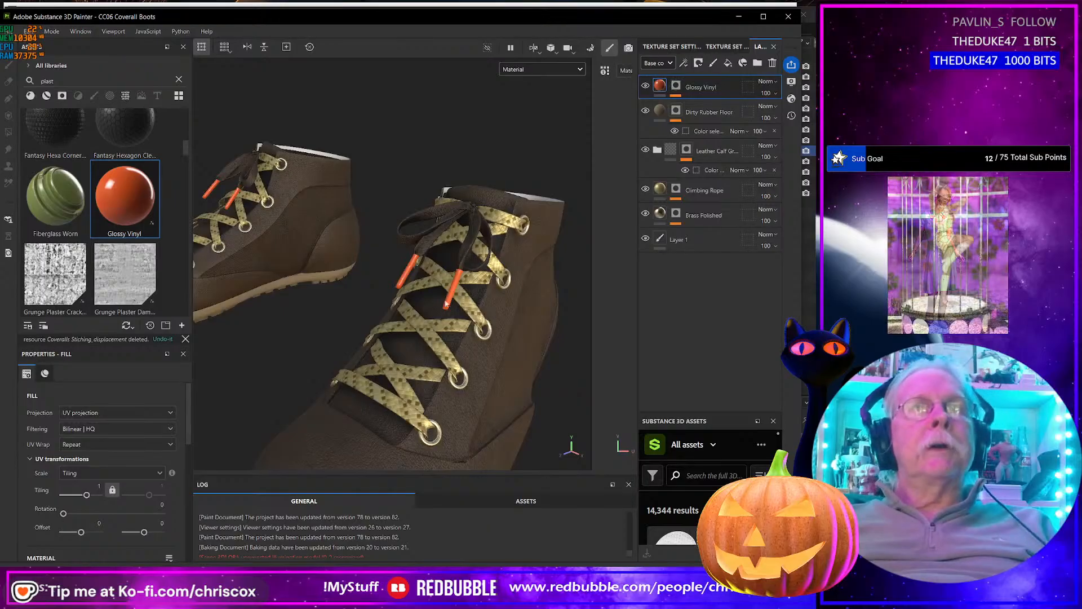
# Step: Change the Glossy Vinyl colour on the lace tips to the dark grey 484A4D
pyautogui.scroll(-10, 109, 418)
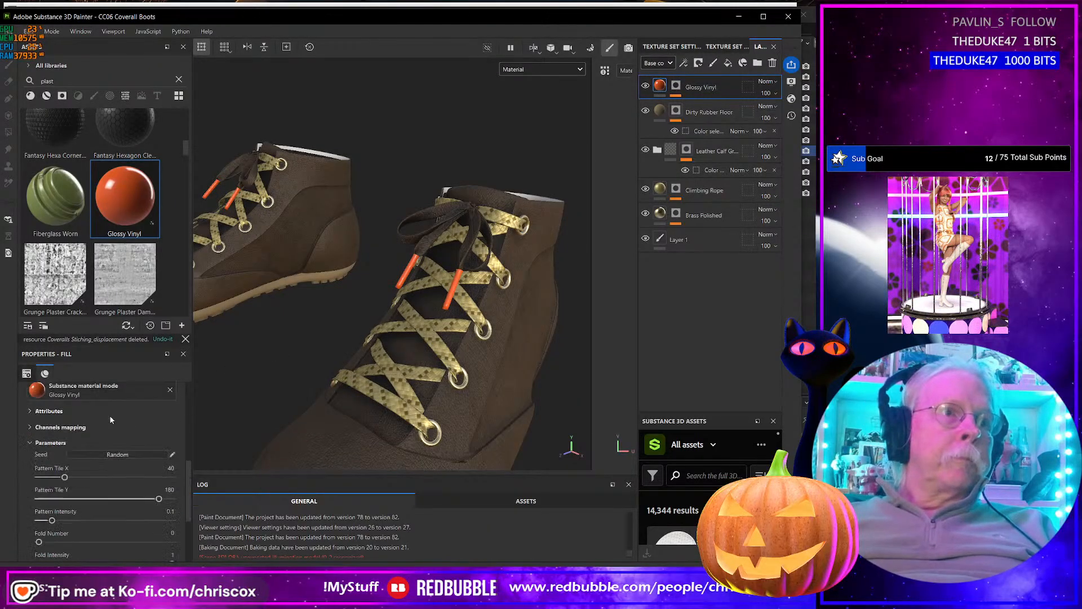
pyautogui.click(145, 480)
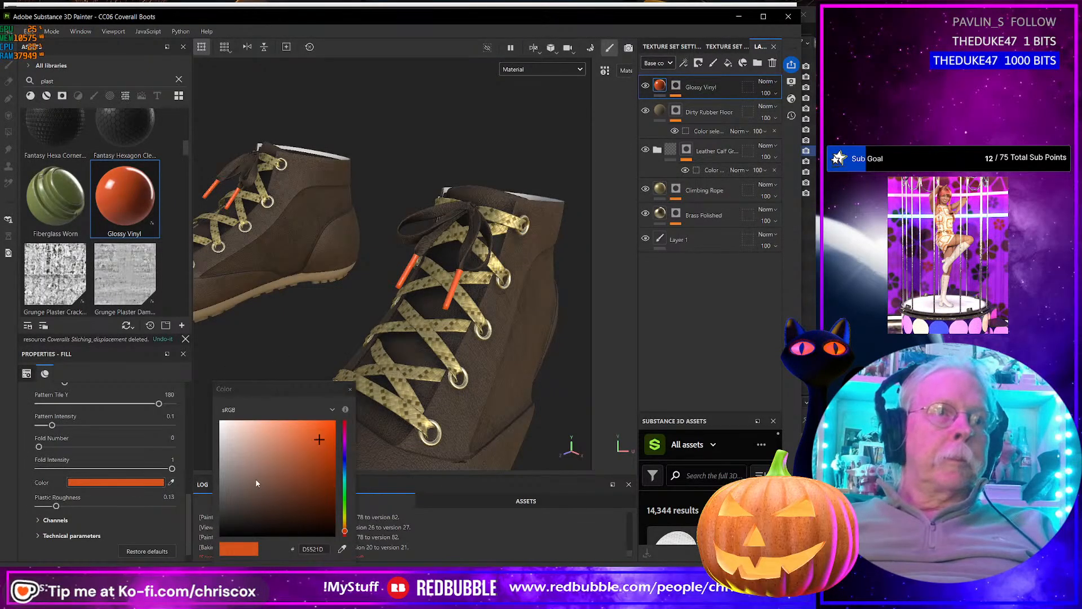
pyautogui.click(345, 466)
pyautogui.moveTo(228, 500); pyautogui.dragTo(226, 504)
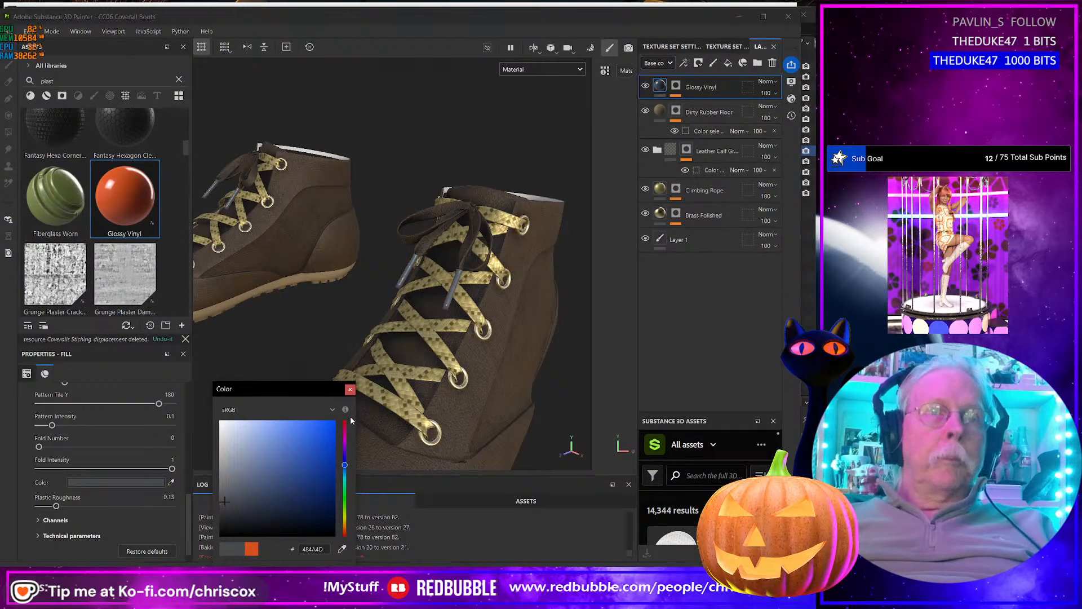
pyautogui.click(351, 389)
# Step: Try searching the assets for Sue and Seu, and limit the results to materials
pyautogui.scroll(2, 419, 387)
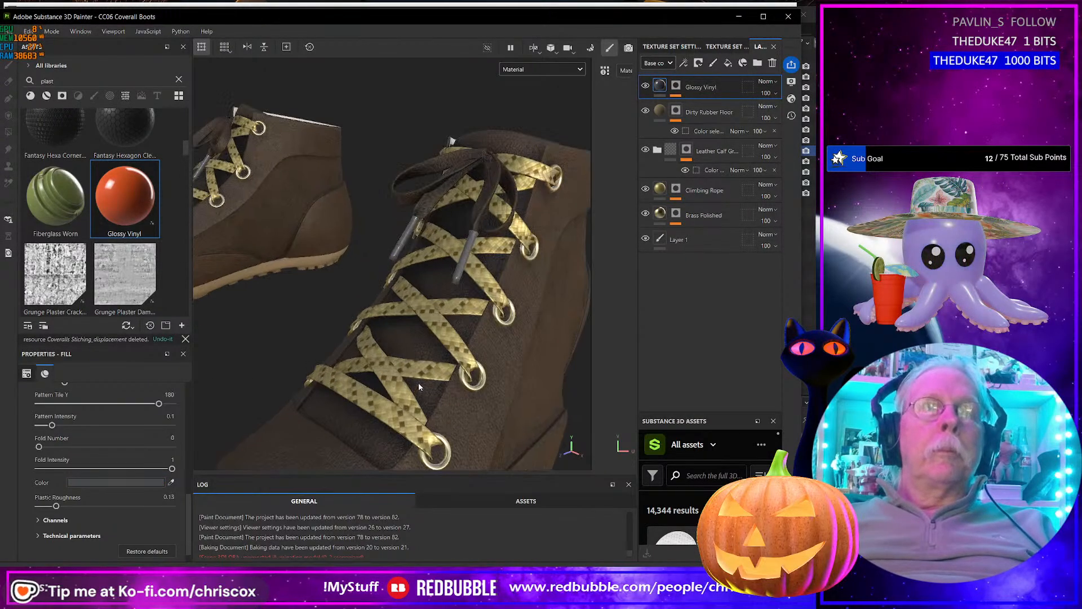
pyautogui.scroll(-4, 418, 386)
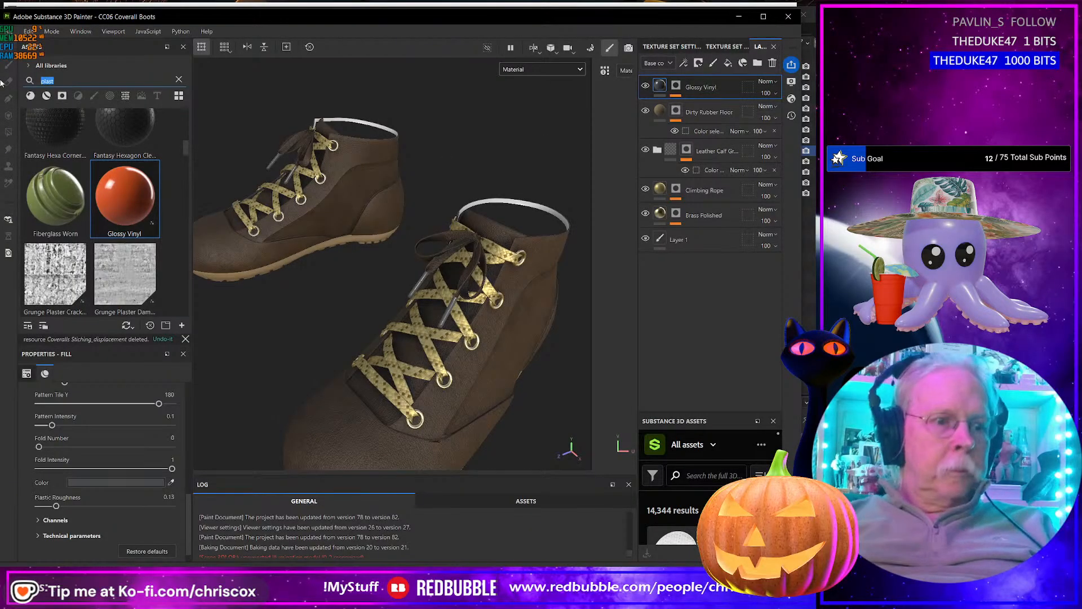
pyautogui.write('Sue')
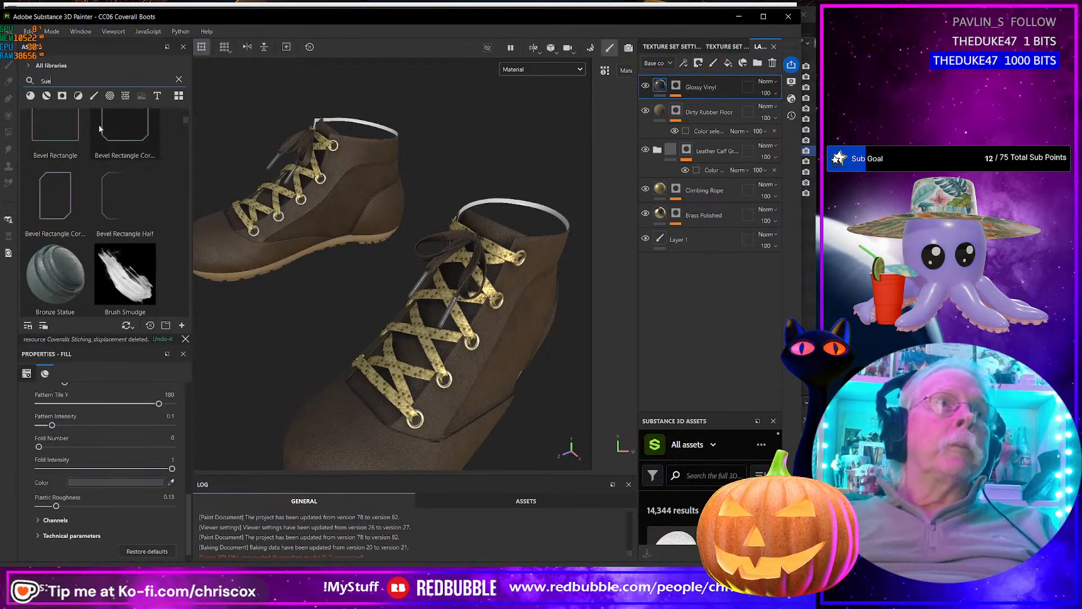
pyautogui.press('BackSpace')
pyautogui.press('BackSpace')
pyautogui.press('BackSpace')
pyautogui.write('s')
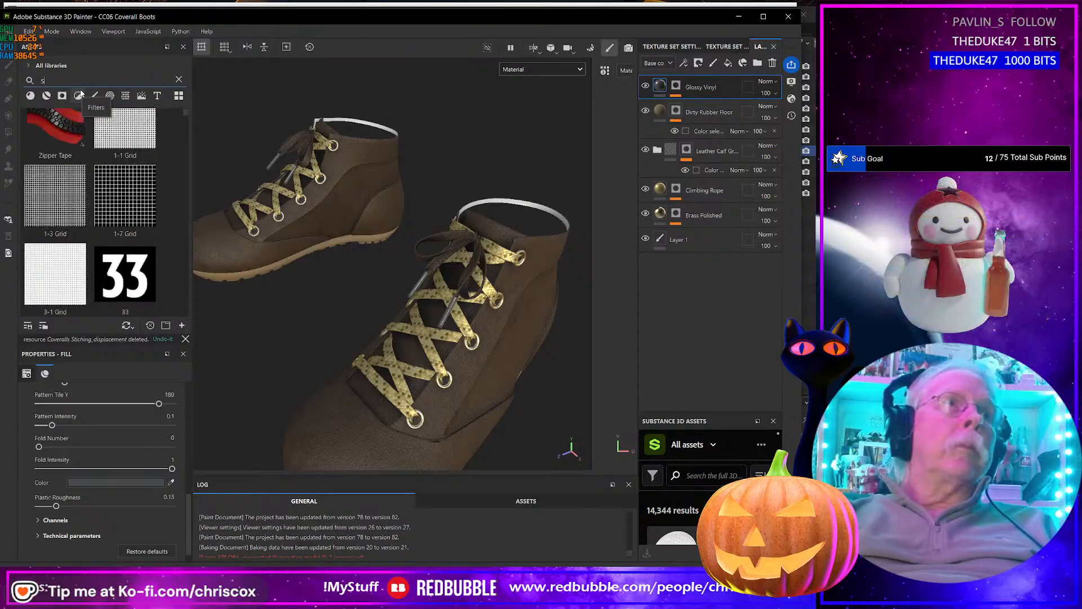
pyautogui.write('eu')
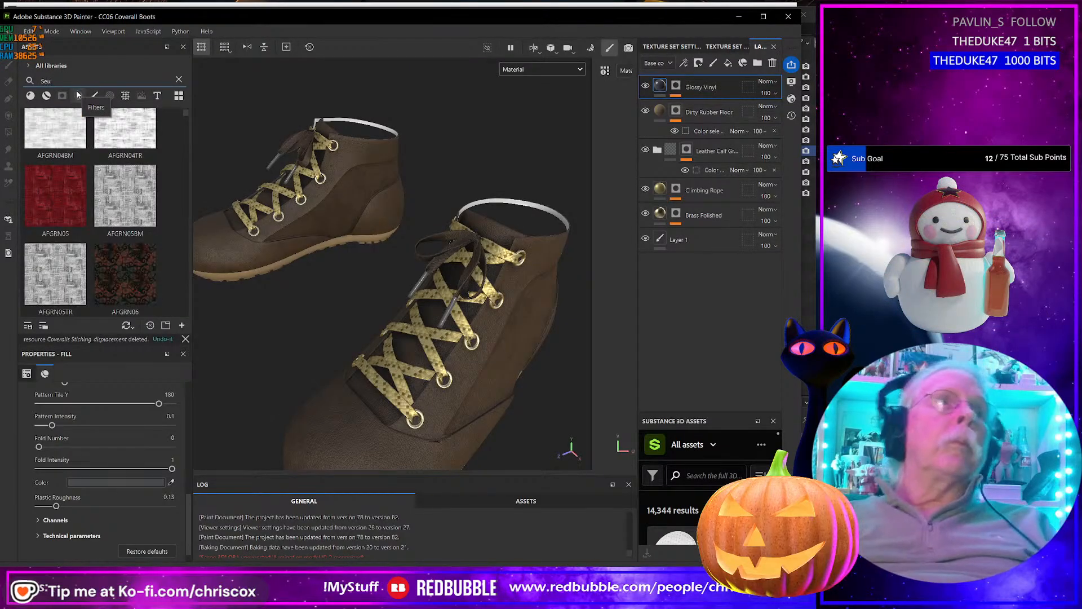
pyautogui.click(31, 96)
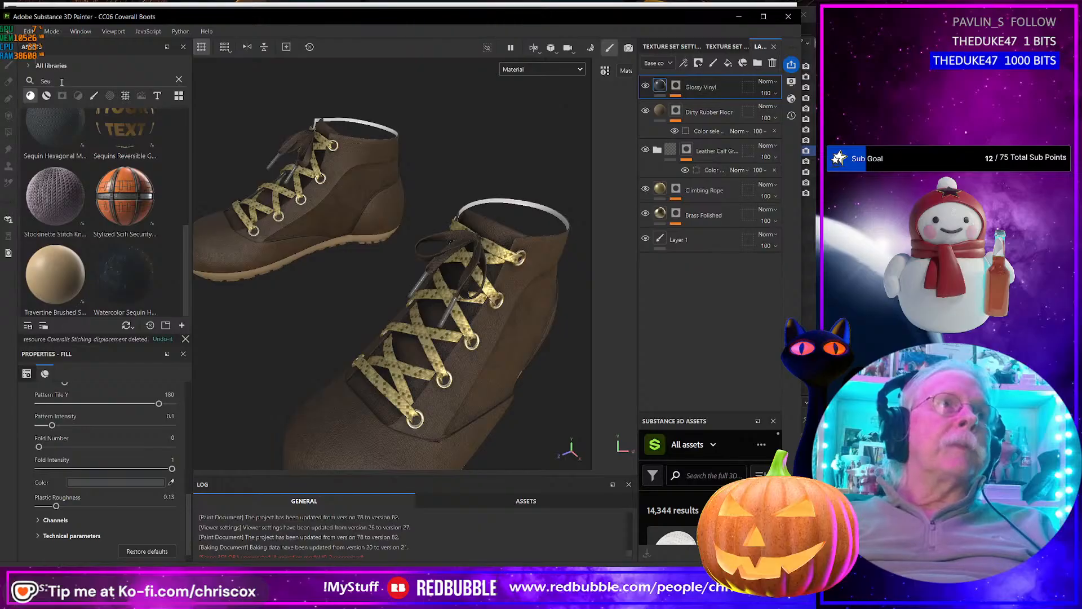
# Step: Search the materials for Su and browse the results for a suede material
pyautogui.hotkey('shift', 'Left')
pyautogui.hotkey('shift', 'Left')
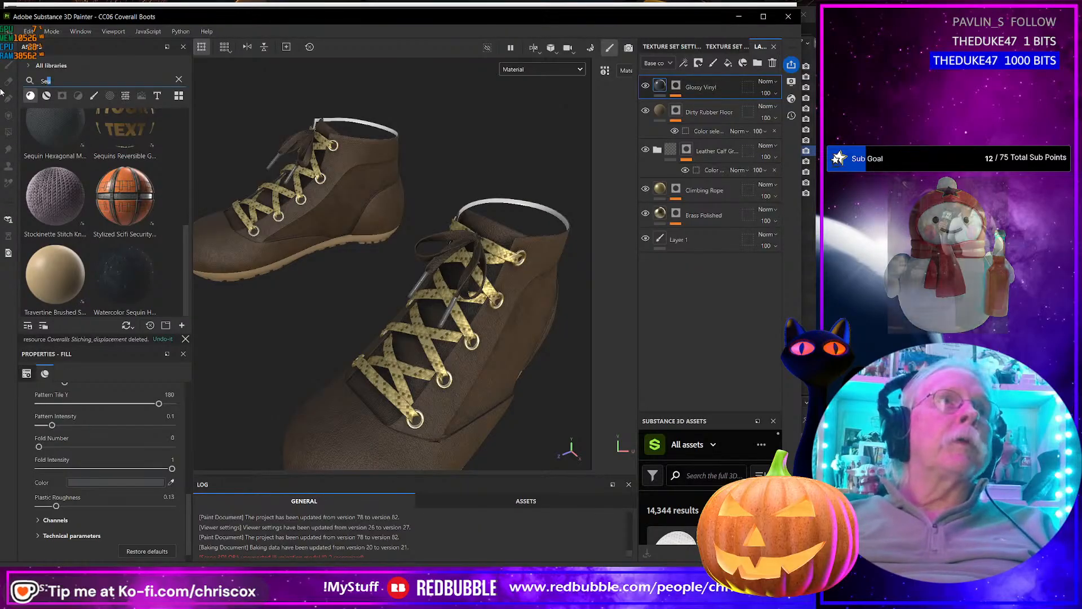
pyautogui.write('u')
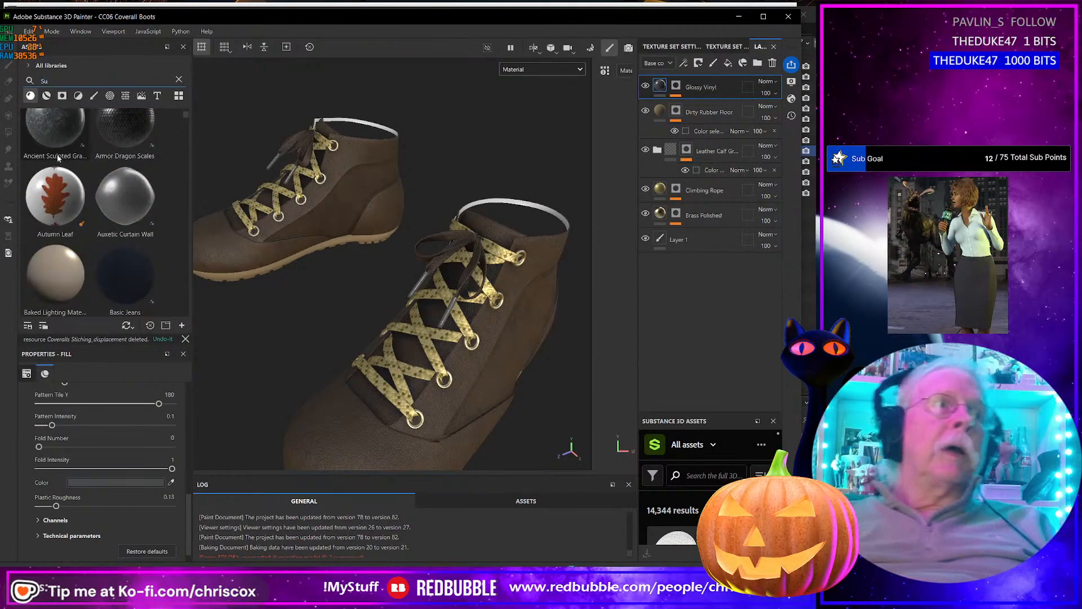
pyautogui.scroll(-5, 145, 212)
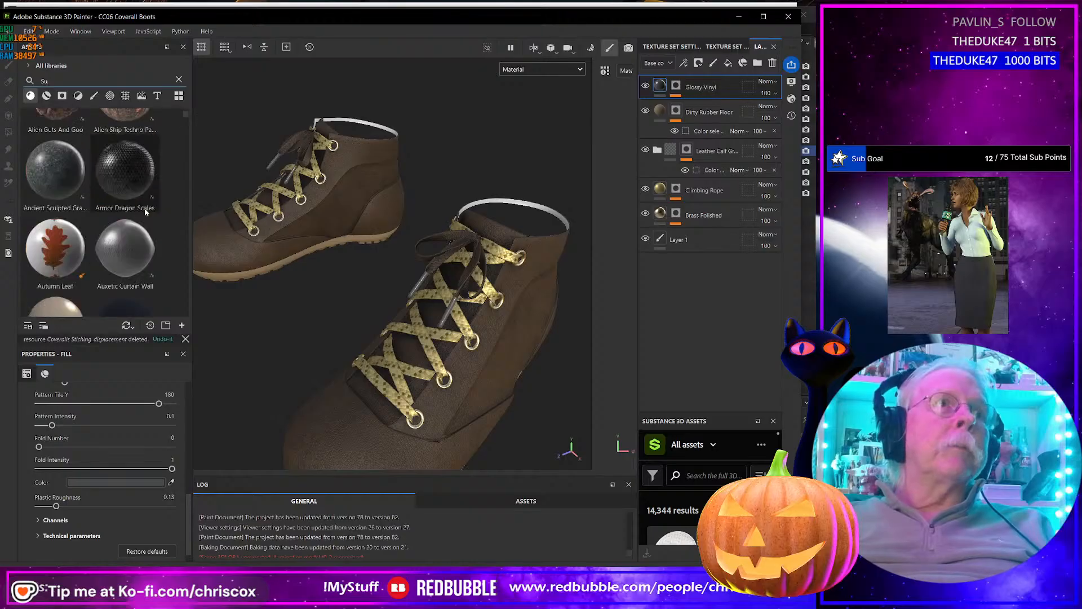
pyautogui.scroll(-3, 145, 212)
pyautogui.scroll(-8, 145, 208)
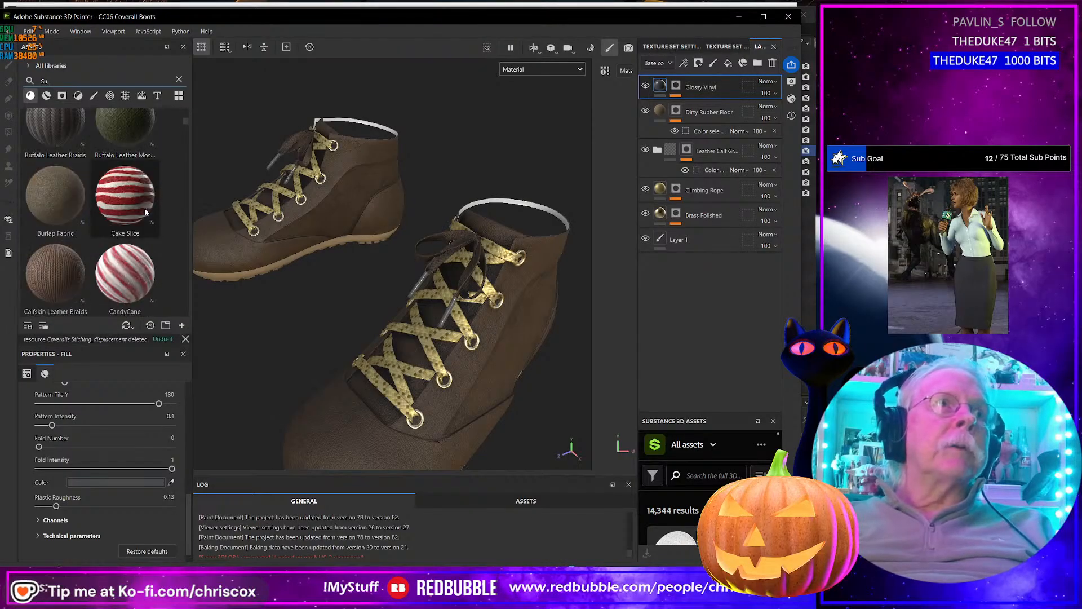
pyautogui.scroll(-5, 143, 207)
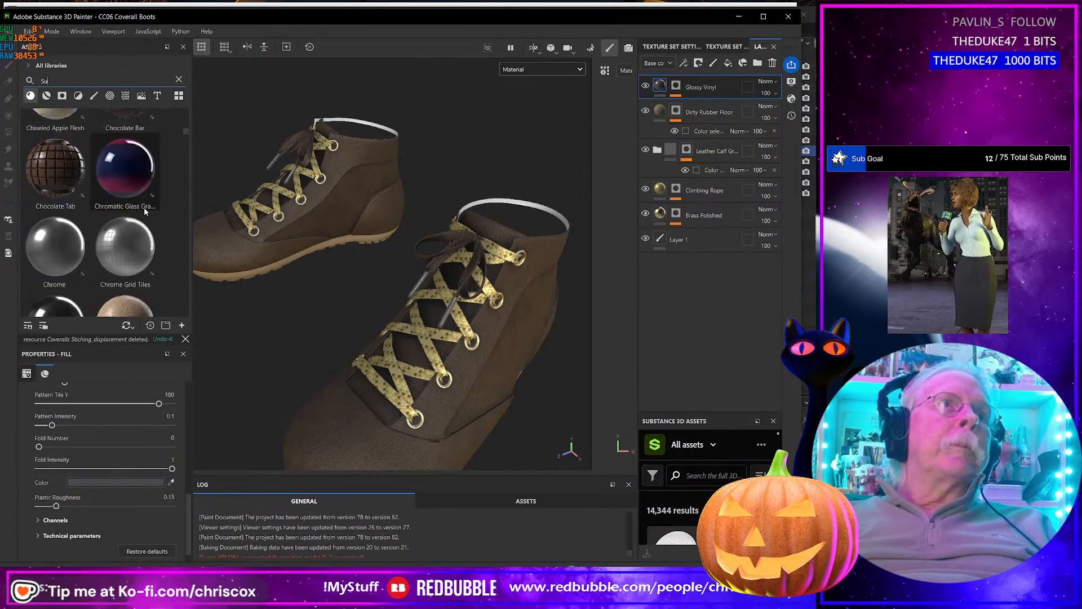
pyautogui.scroll(-3, 144, 208)
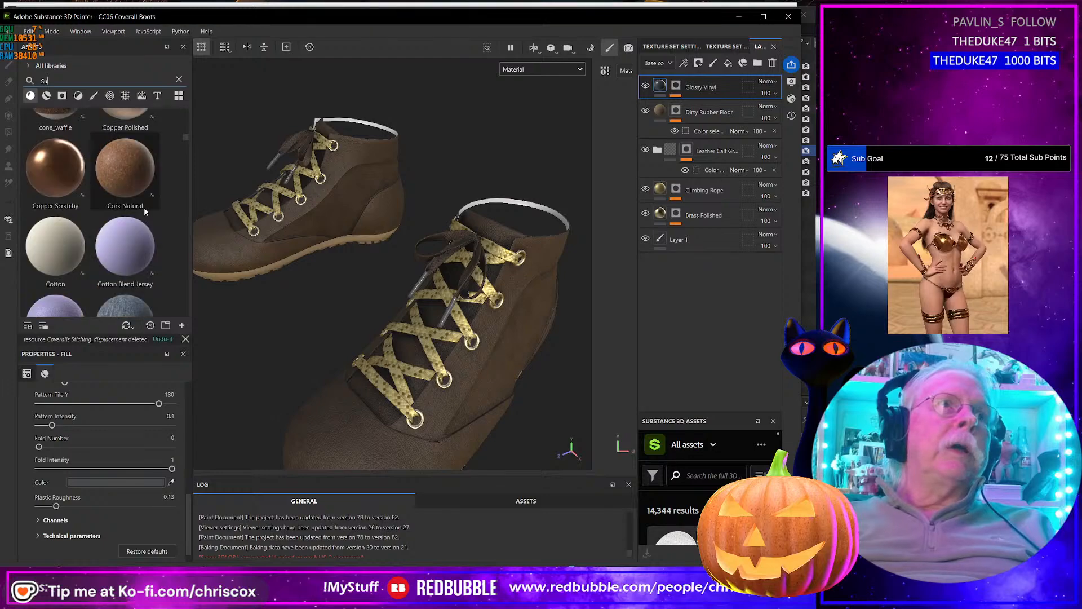
pyautogui.scroll(-4, 144, 208)
pyautogui.scroll(-4, 144, 207)
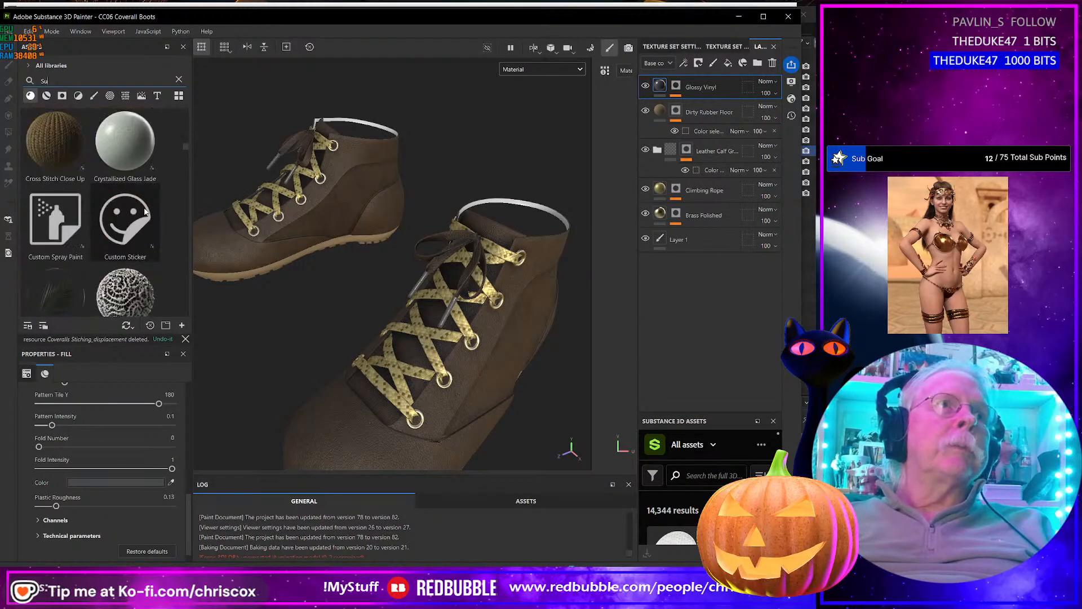
# Step: Search the materials for leath and apply Natural Suede Leather to the boots' inner collar lining by ID colour
pyautogui.press('BackSpace')
pyautogui.press('BackSpace')
pyautogui.write('leath')
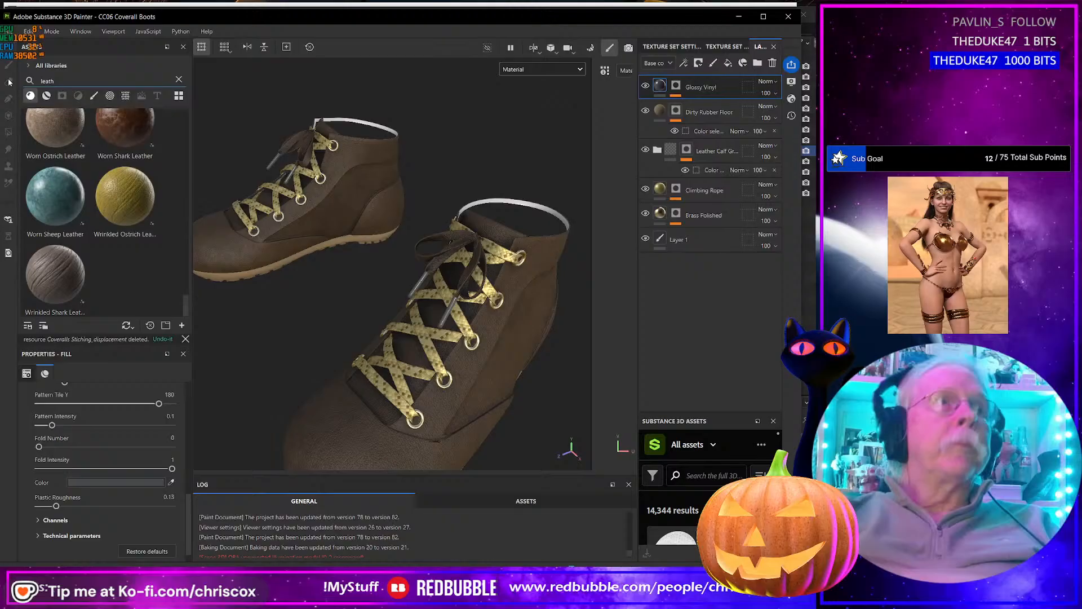
pyautogui.scroll(5, 72, 178)
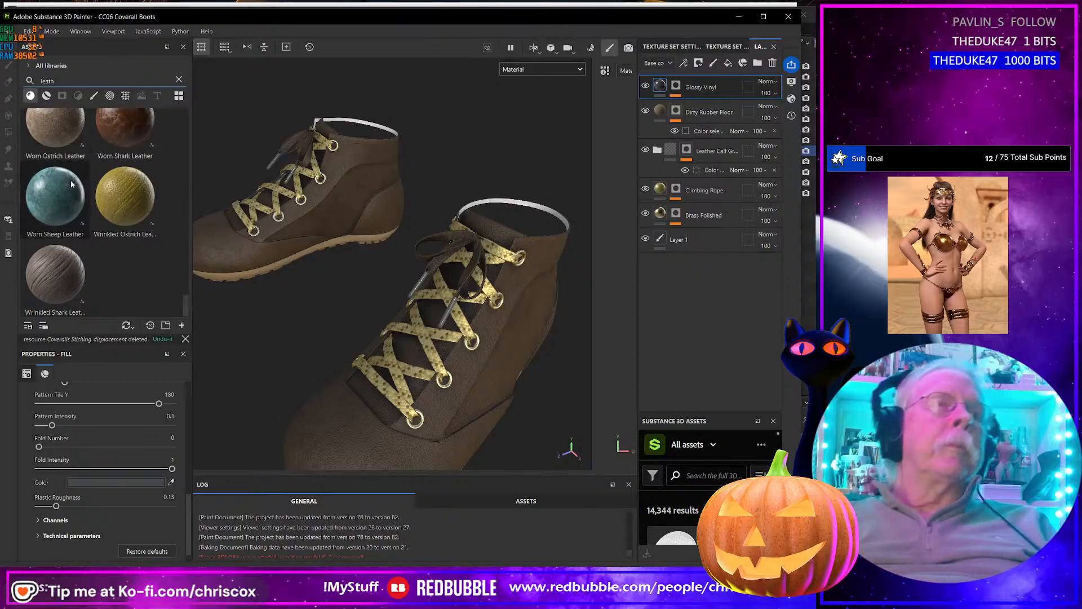
pyautogui.scroll(-4, 72, 175)
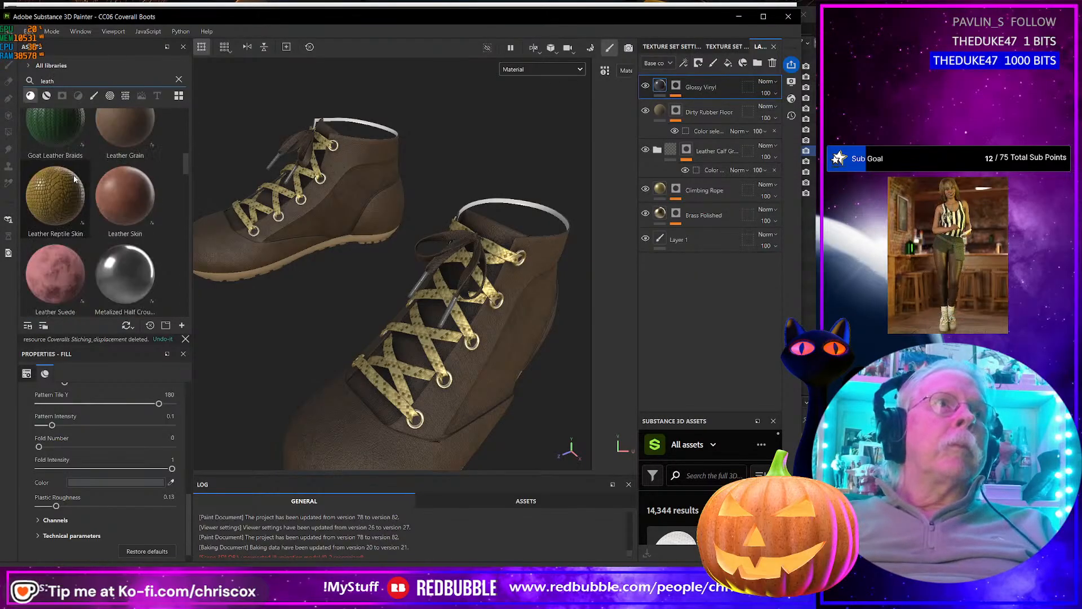
pyautogui.scroll(-3, 91, 177)
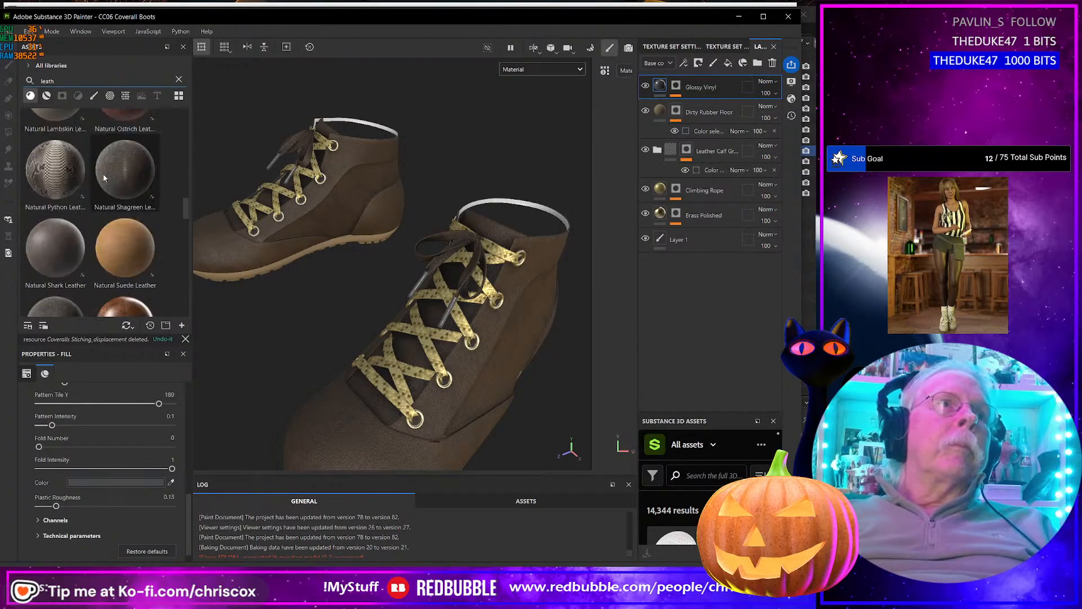
pyautogui.moveTo(131, 251); pyautogui.dragTo(503, 232)
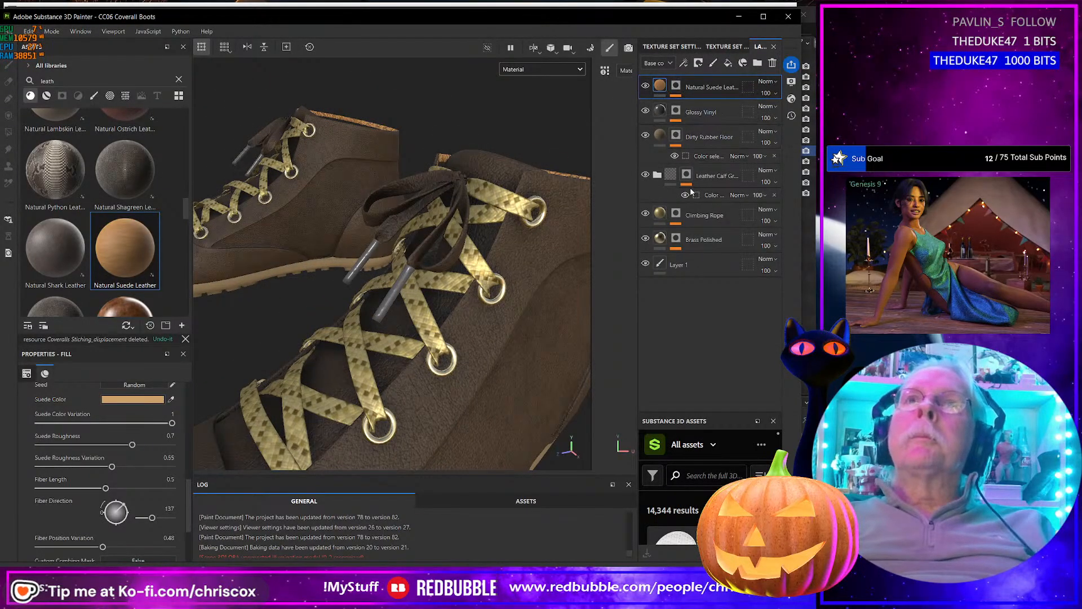
# Step: Try to fix the lace bow by removing its dark blue ID colour from the Climbing Rope mask and picking it again
pyautogui.click(677, 216)
pyautogui.click(708, 237)
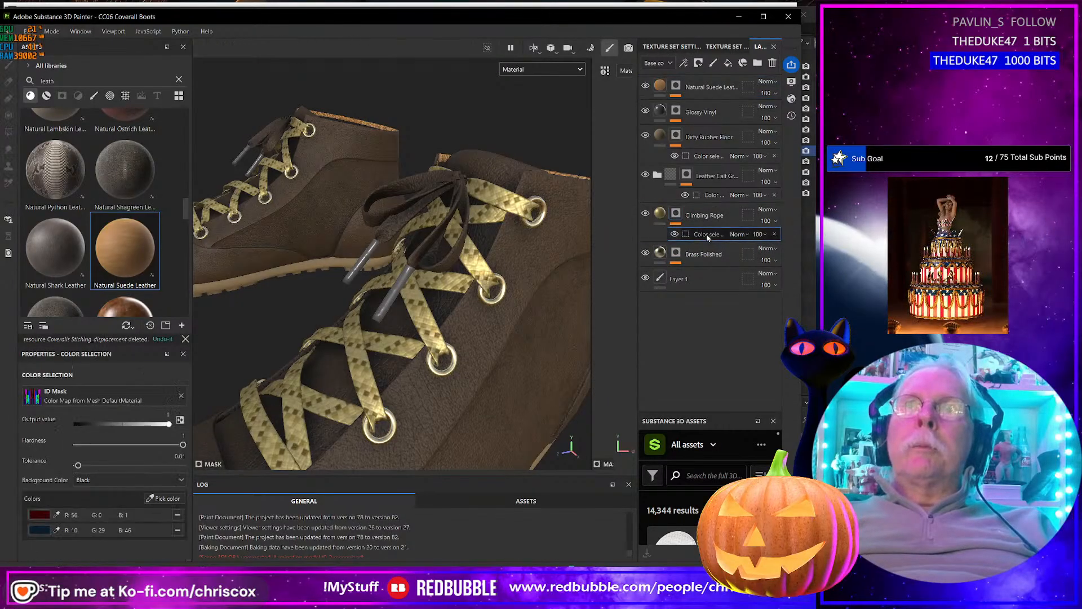
pyautogui.click(174, 497)
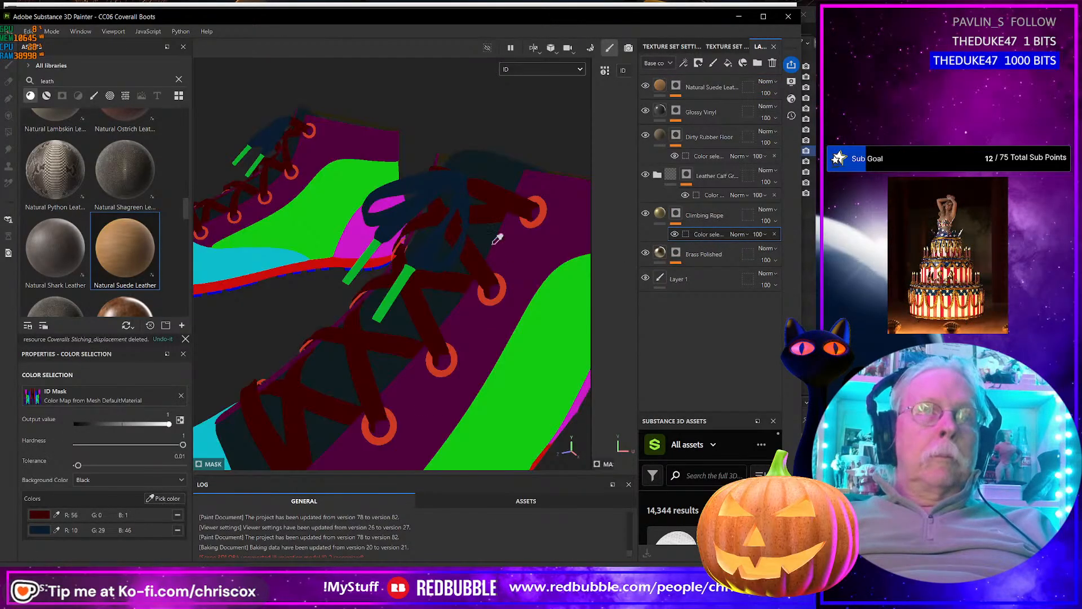
pyautogui.click(403, 209)
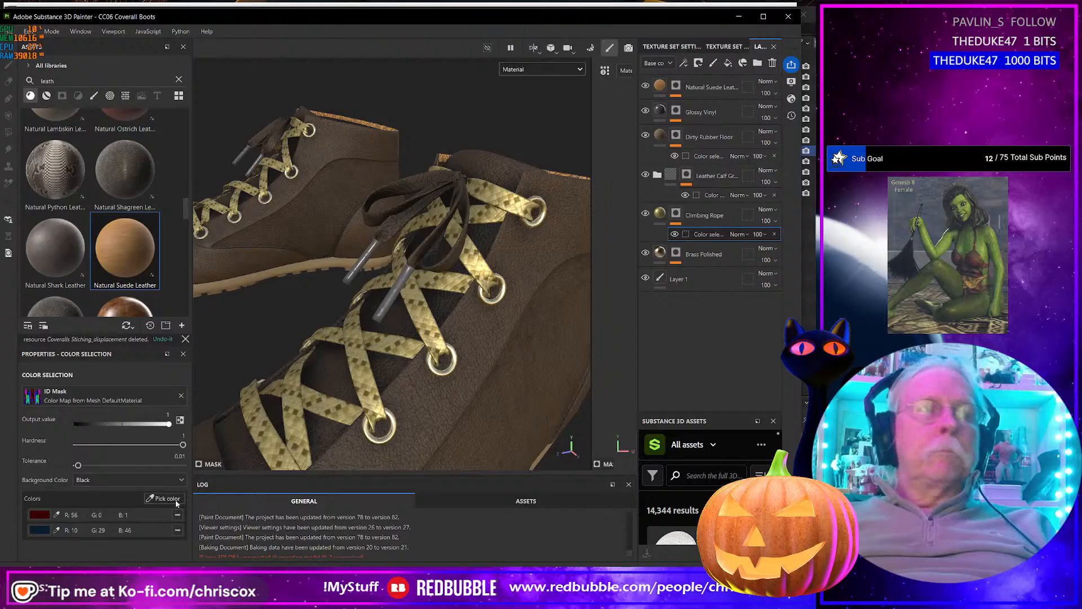
pyautogui.click(177, 530)
pyautogui.click(164, 498)
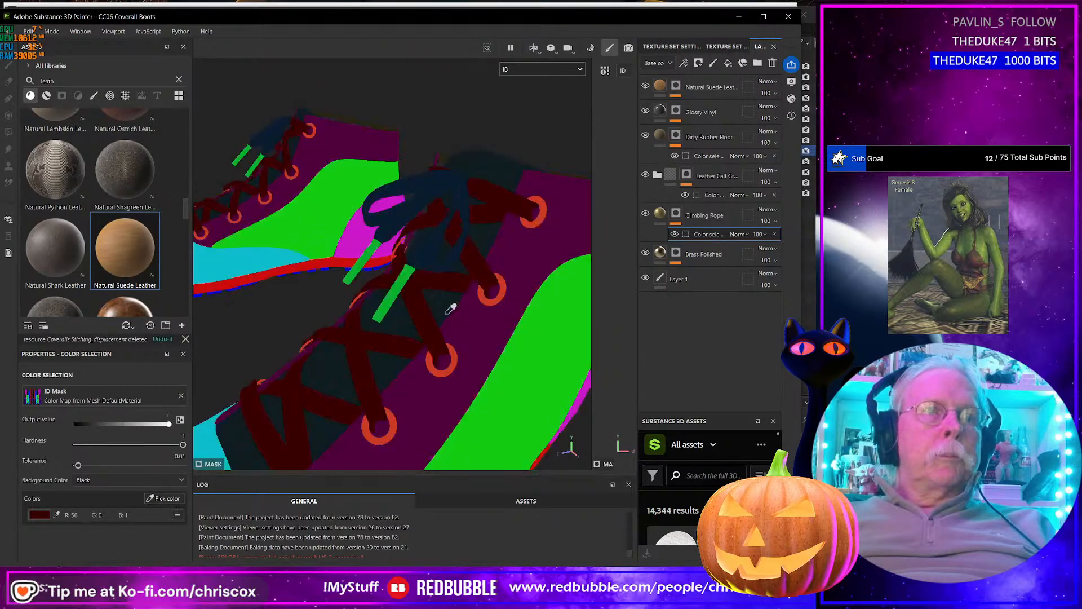
pyautogui.click(391, 191)
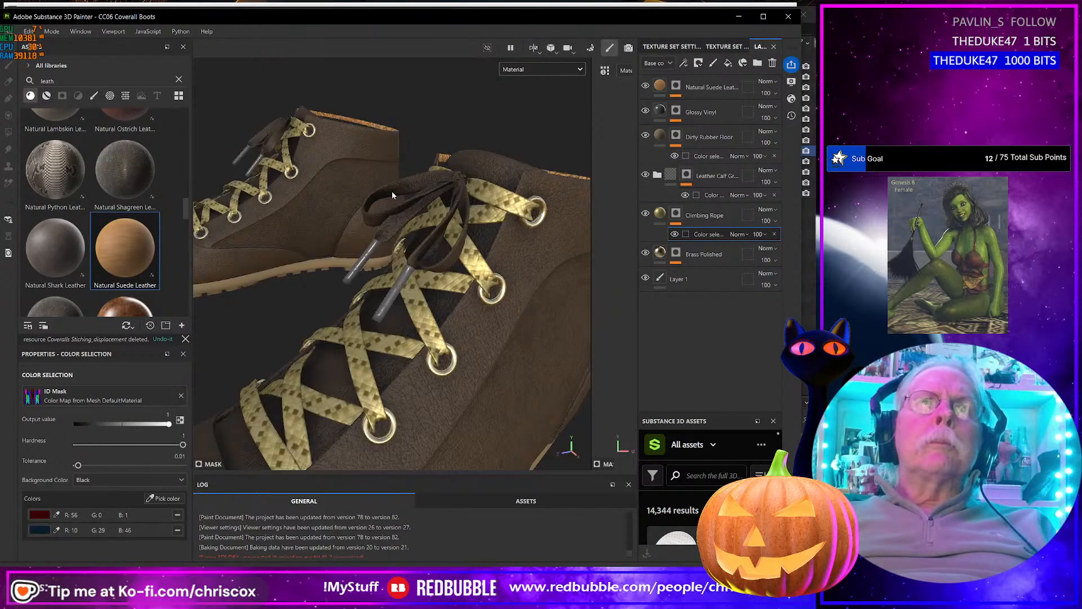
# Step: Set the colour selection tolerance of the calf-grain leather folder's mask to 0.01
pyautogui.keyDown('alt'); pyautogui.moveTo(391, 191); pyautogui.dragTo(394, 233); pyautogui.keyUp('alt')
pyautogui.scroll(4, 389, 212)
pyautogui.scroll(-5, 425, 215)
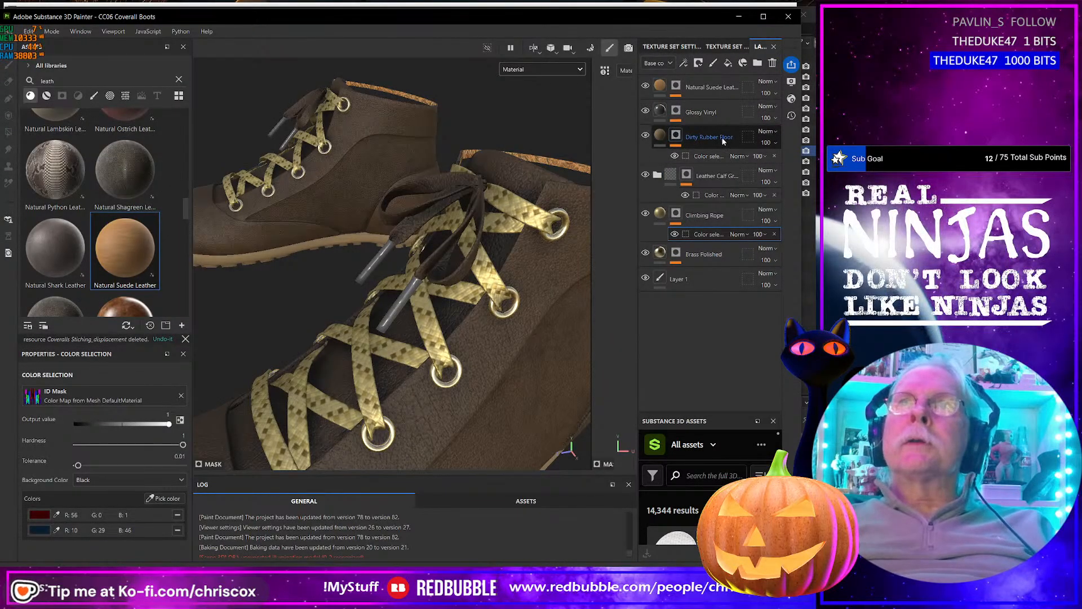
pyautogui.click(719, 195)
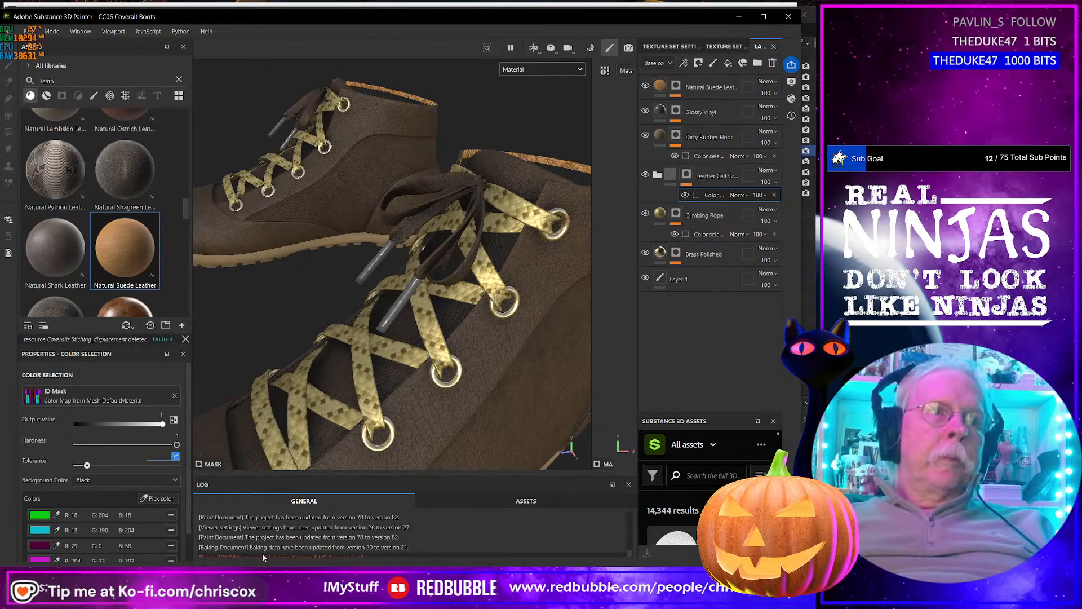
pyautogui.write('0.01')
pyautogui.press('Return')
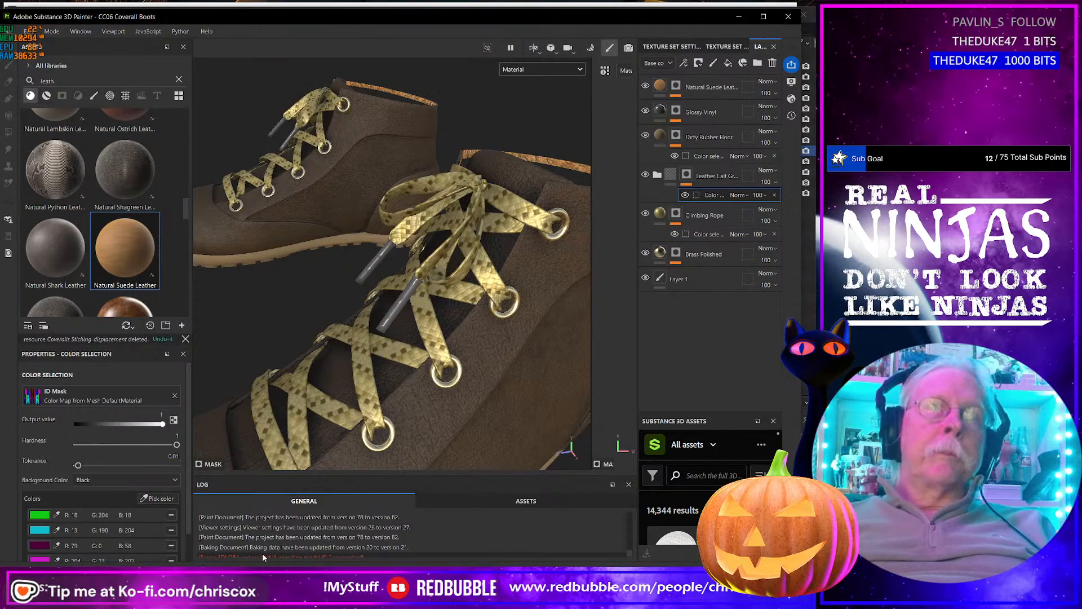
pyautogui.scroll(-5, 411, 316)
pyautogui.keyDown('alt'); pyautogui.moveTo(411, 316); pyautogui.dragTo(427, 300); pyautogui.keyUp('alt')
pyautogui.scroll(4, 416, 306)
pyautogui.scroll(-5, 417, 304)
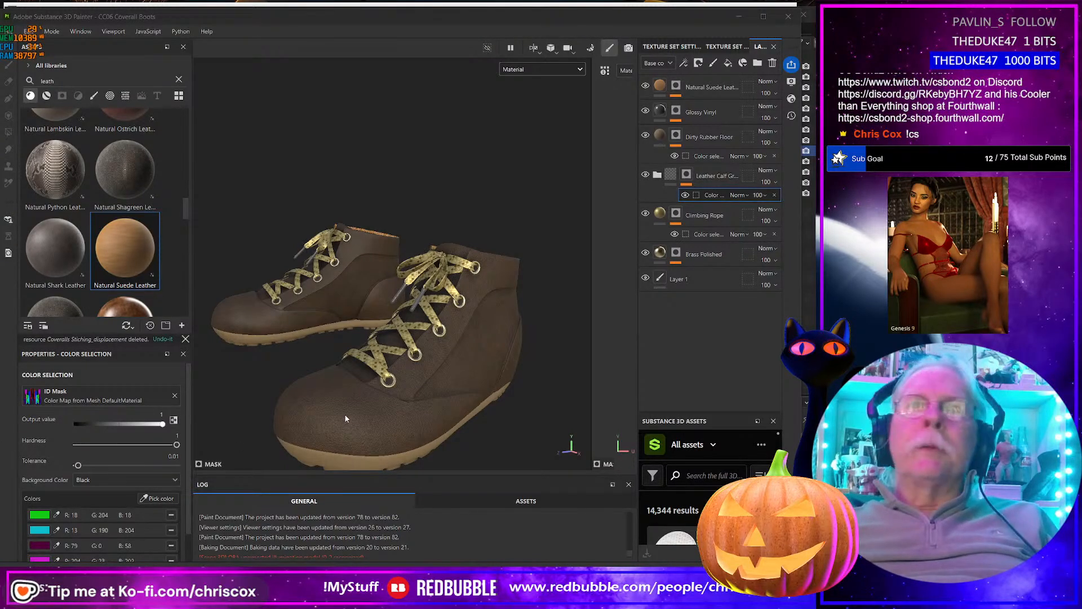
pyautogui.keyDown('alt'); pyautogui.moveTo(344, 413); pyautogui.dragTo(397, 427); pyautogui.keyUp('alt')
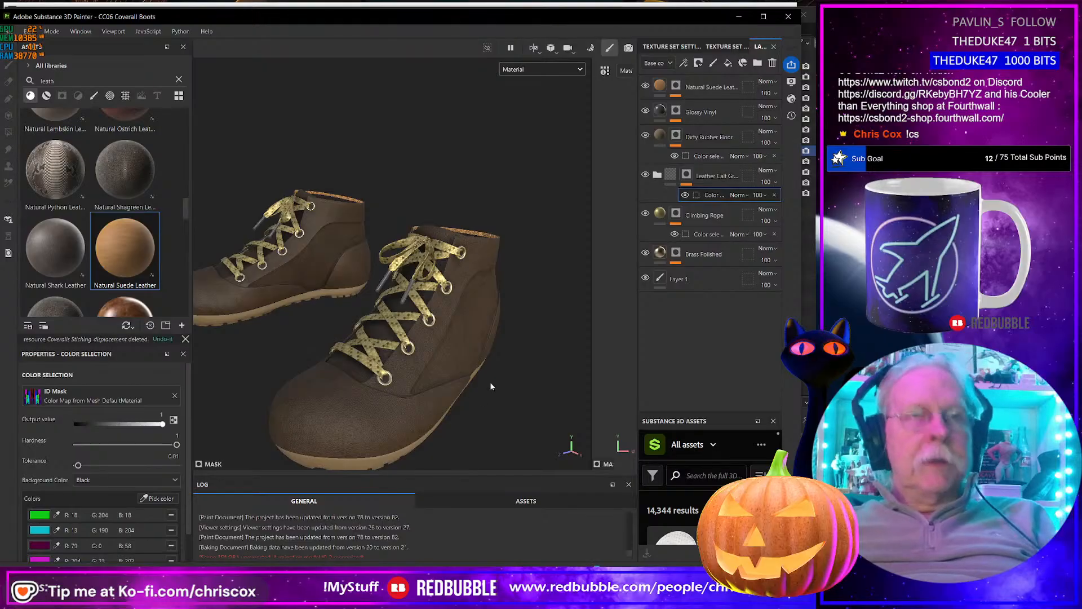